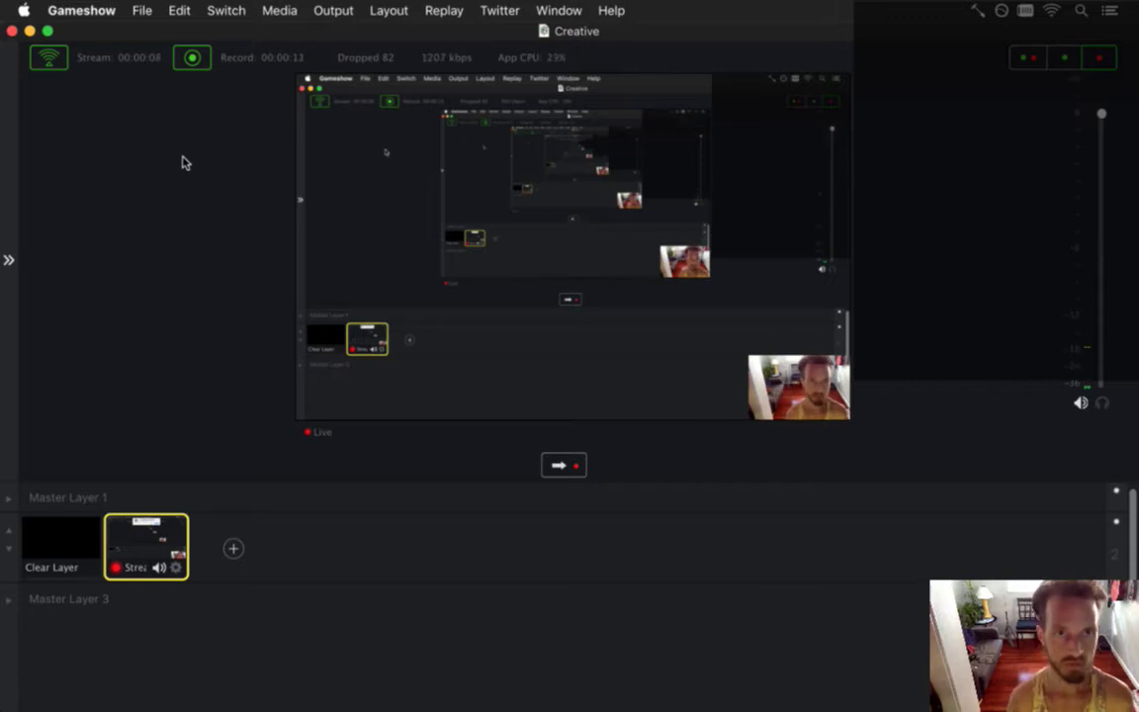
- Hide the Gameshow window, switch to Xcode, run Songbringer to play the boss fight, and quit the game
key("super+m")
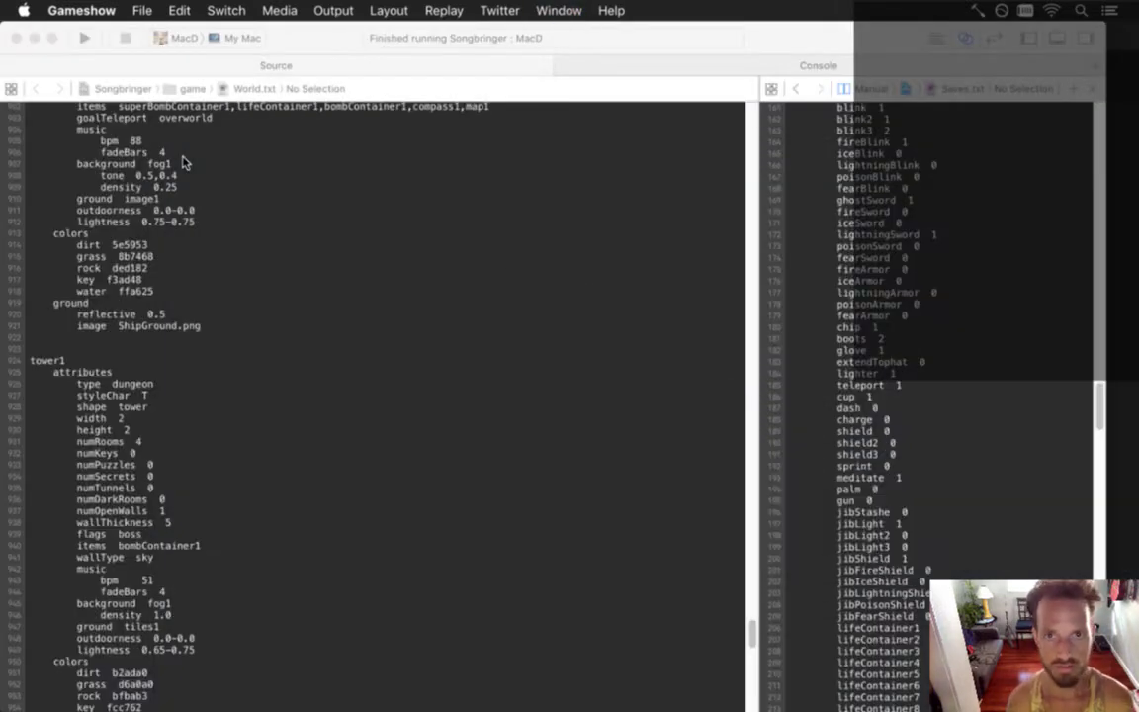
key("super+Tab")
key("super+r")
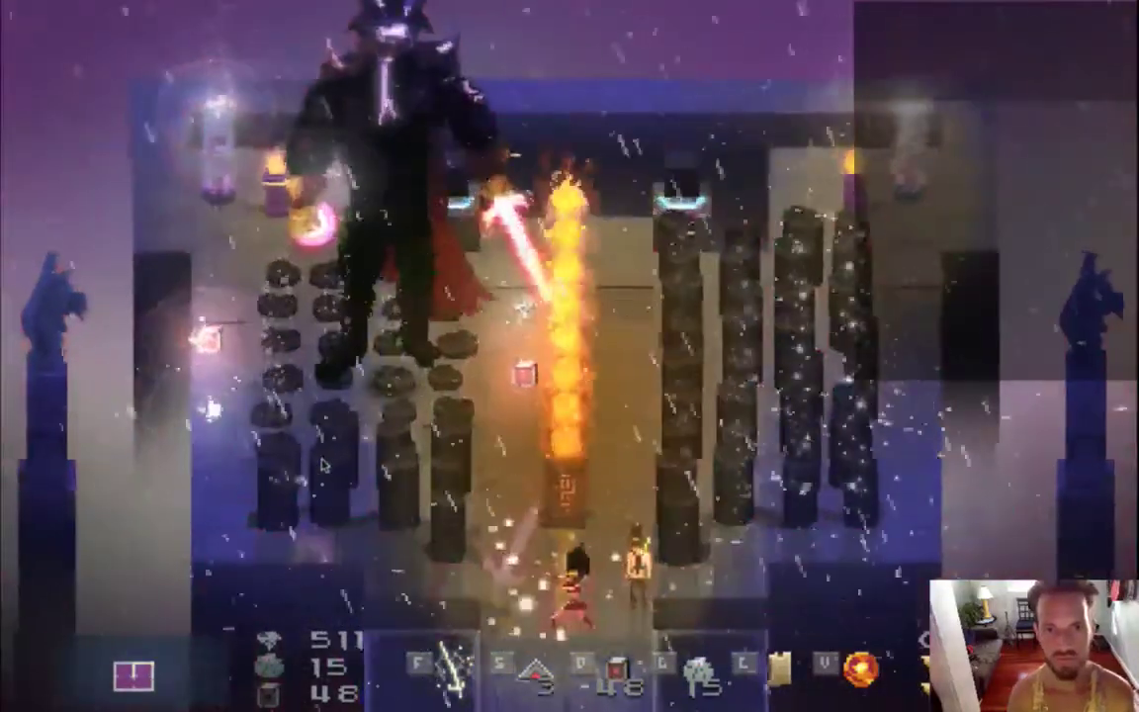
key("Left")
key("Up")
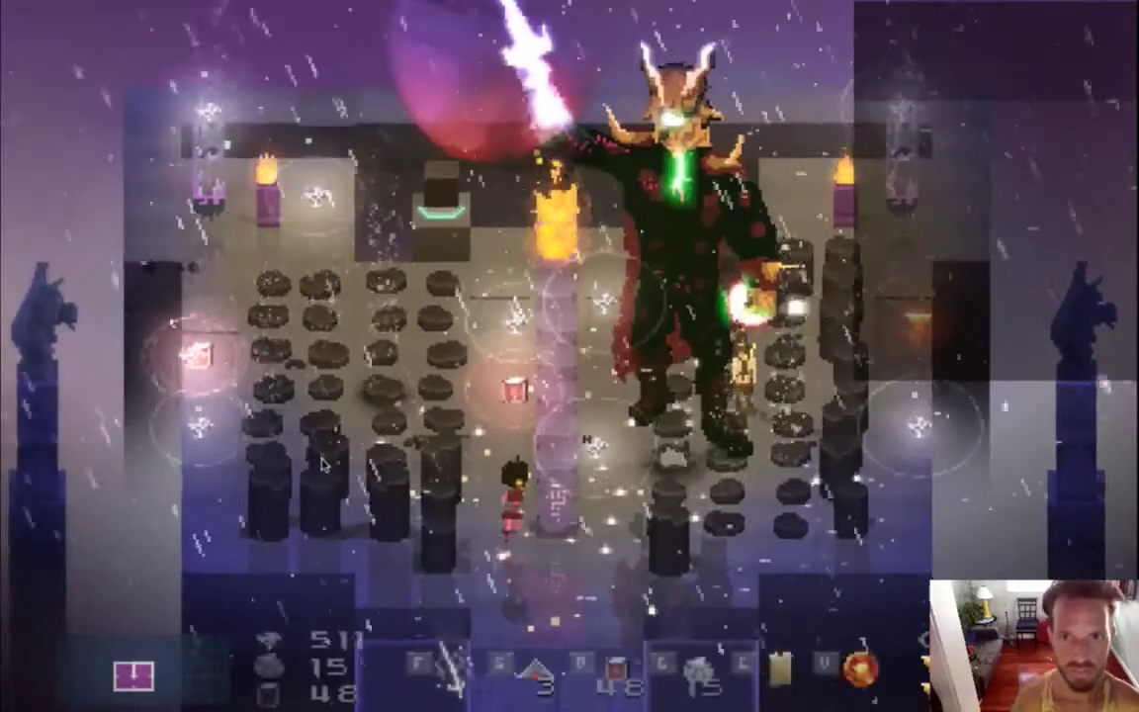
key("super+q")
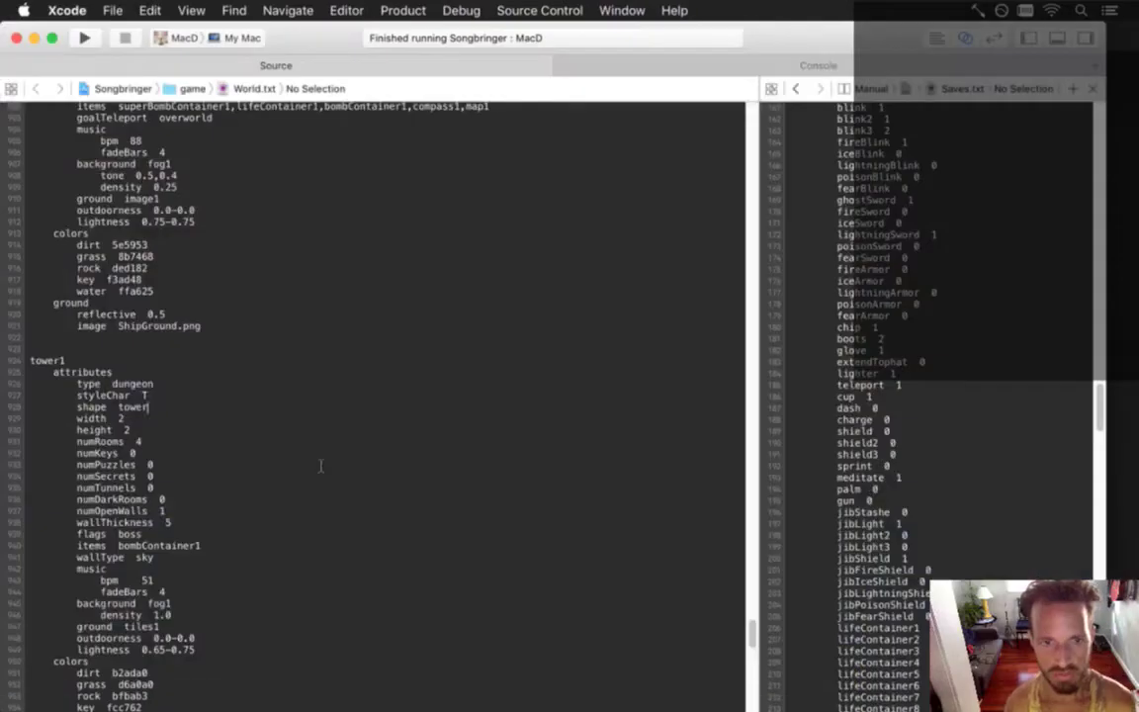
- Switch to Photoshop and review the first four animation frames of the boss sprite
key("super+Tab")
key("super+Tab")
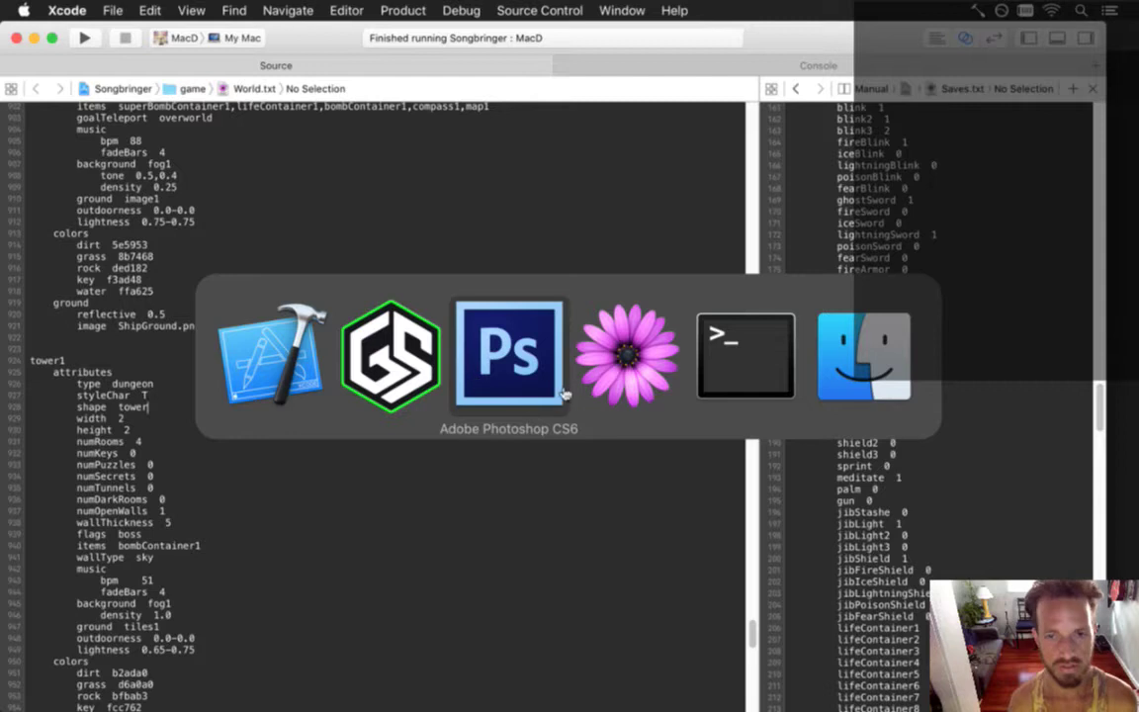
left_click(558, 428)
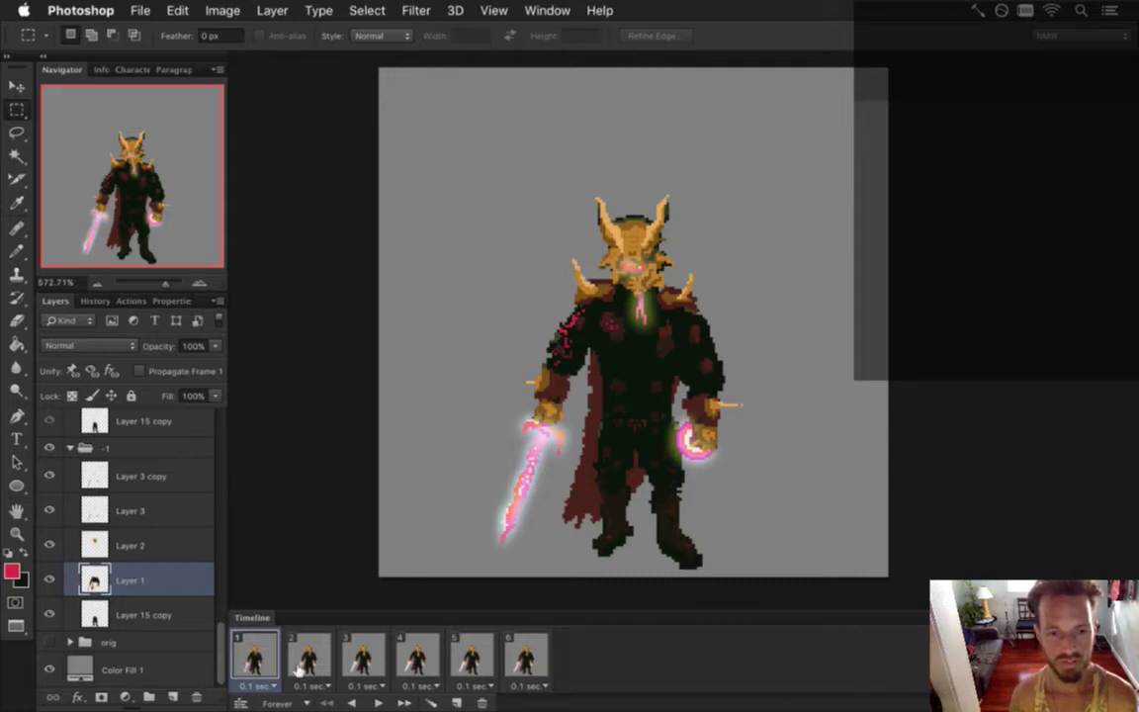
left_click(361, 658)
left_click(265, 655)
left_click(308, 658)
left_click(368, 656)
left_click(412, 653)
left_click_drag(658, 385, 758, 497)
left_click(725, 544)
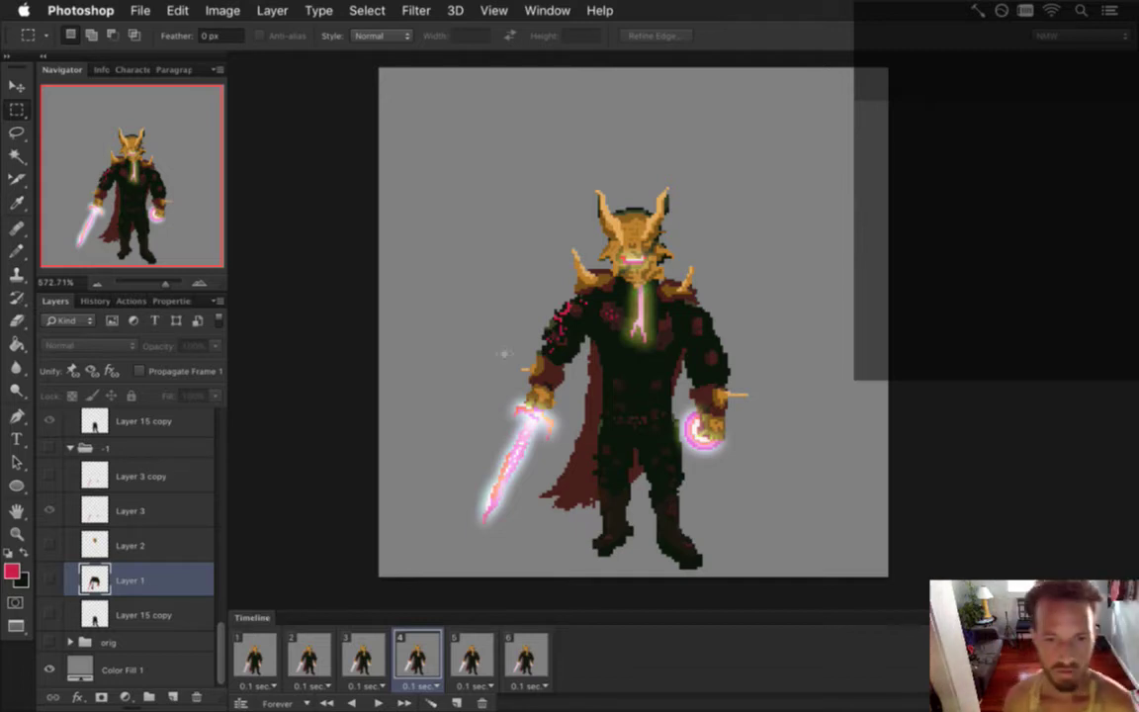
- For frame 1, delete the glow layers "Layer 3 copy" and "Layer 3" from group -1
left_click(277, 655)
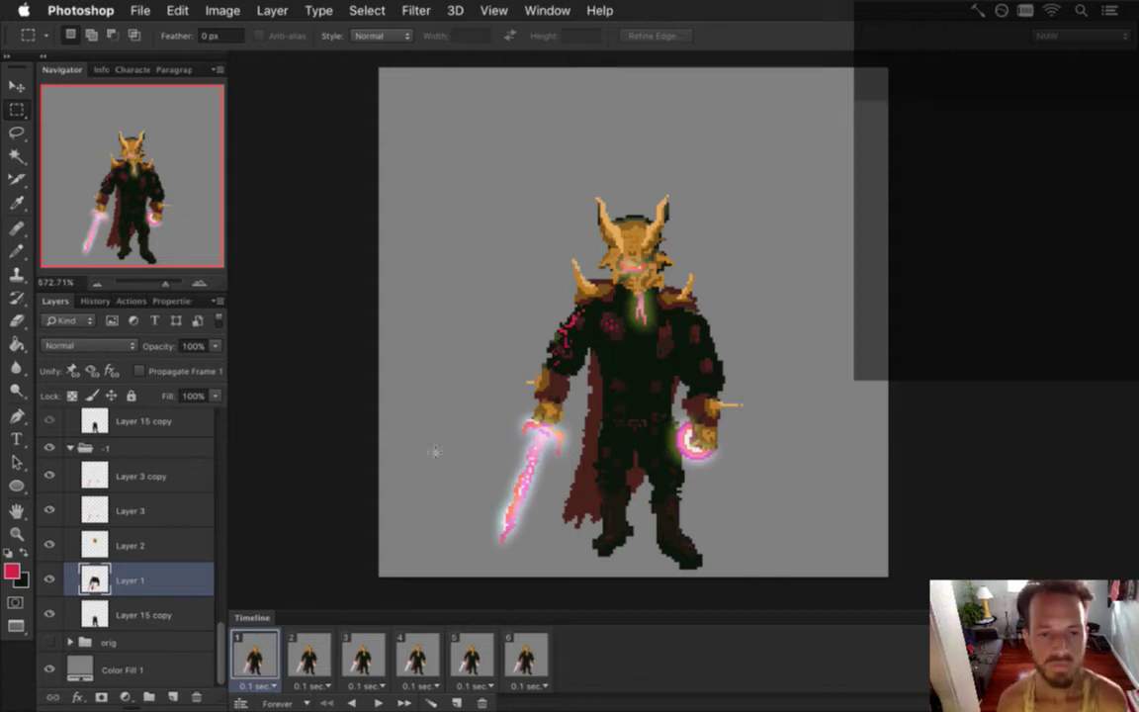
left_click(183, 477)
left_click(178, 508, "shift")
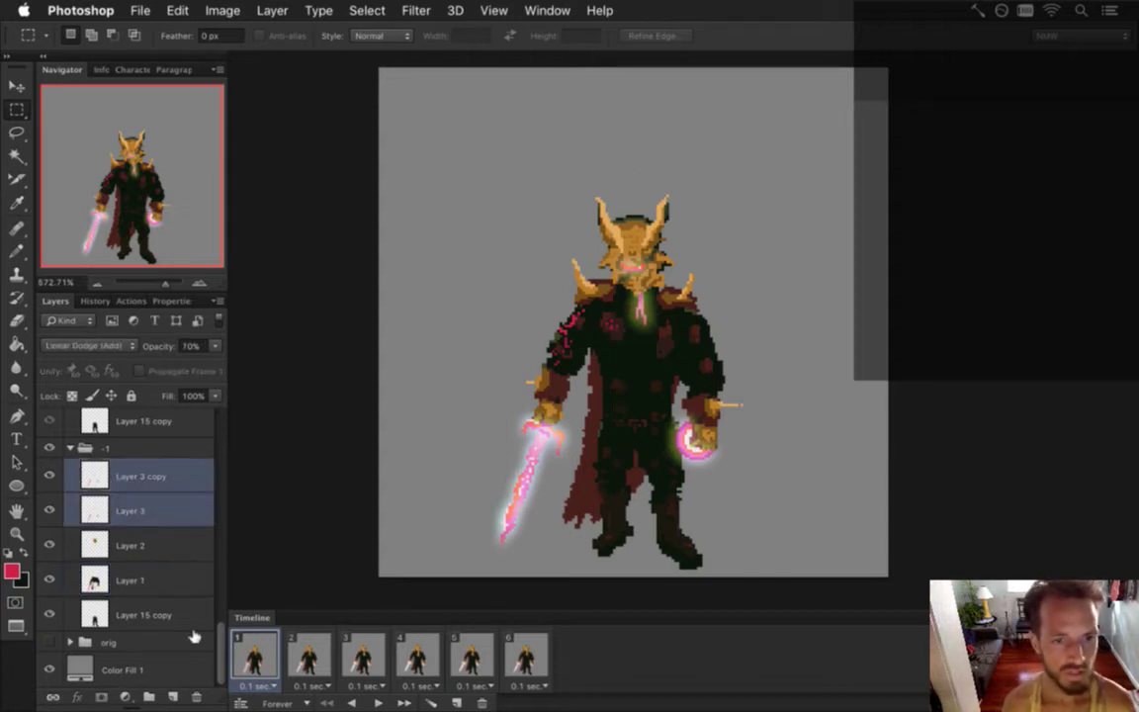
key("Delete")
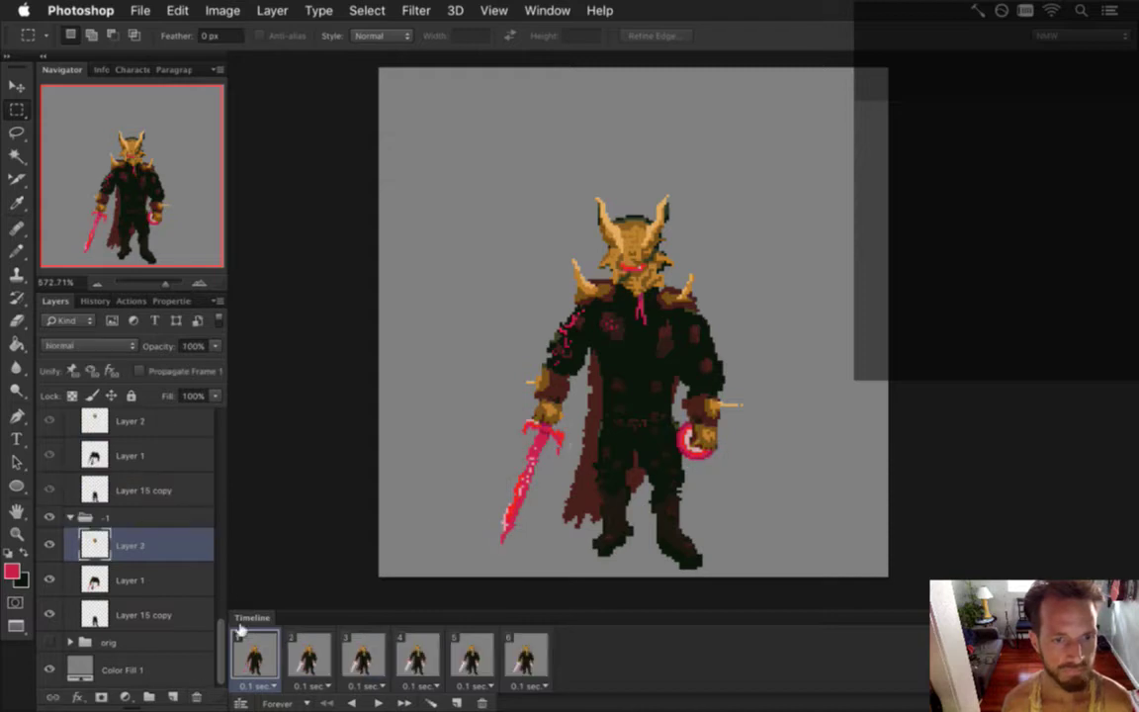
- Switch to Gameshow to check the stream status, minimize its window, and return to Photoshop
key("super+Tab")
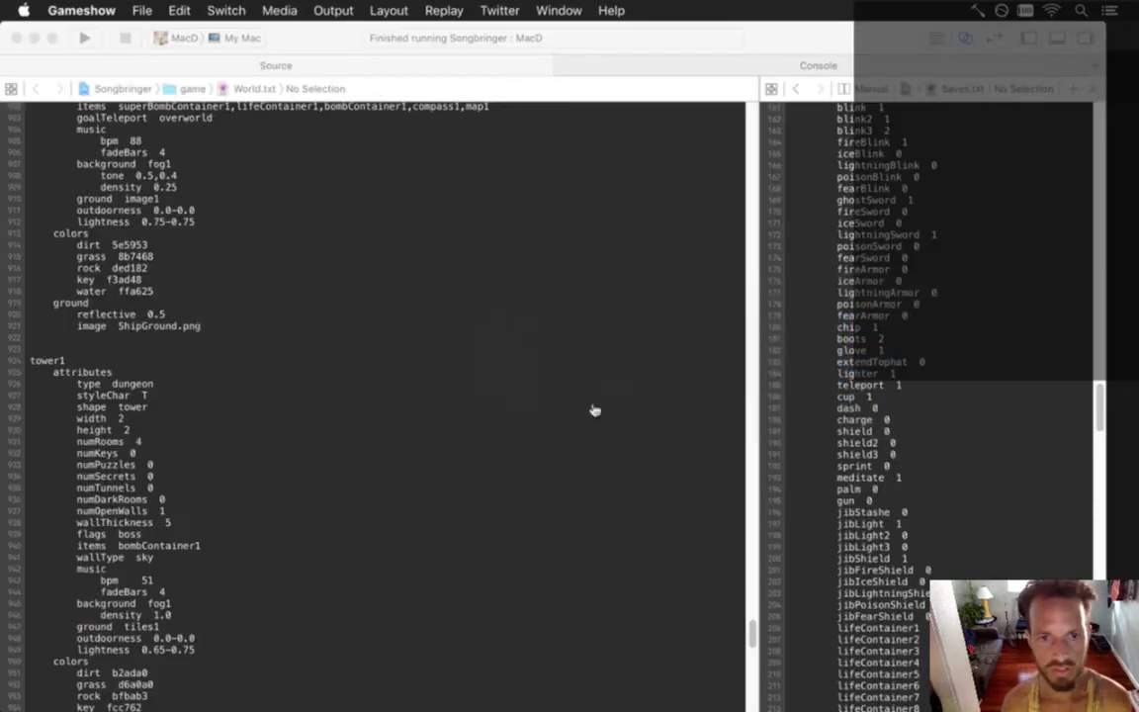
mouse_move(1136, 491)
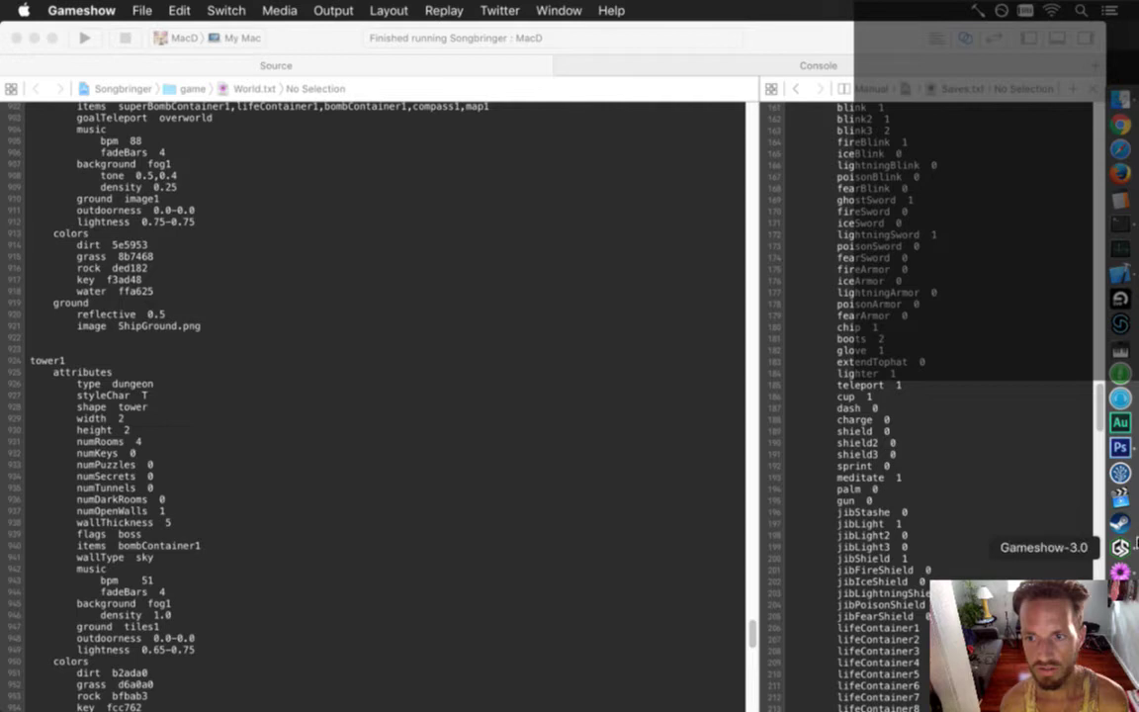
left_click(1120, 473)
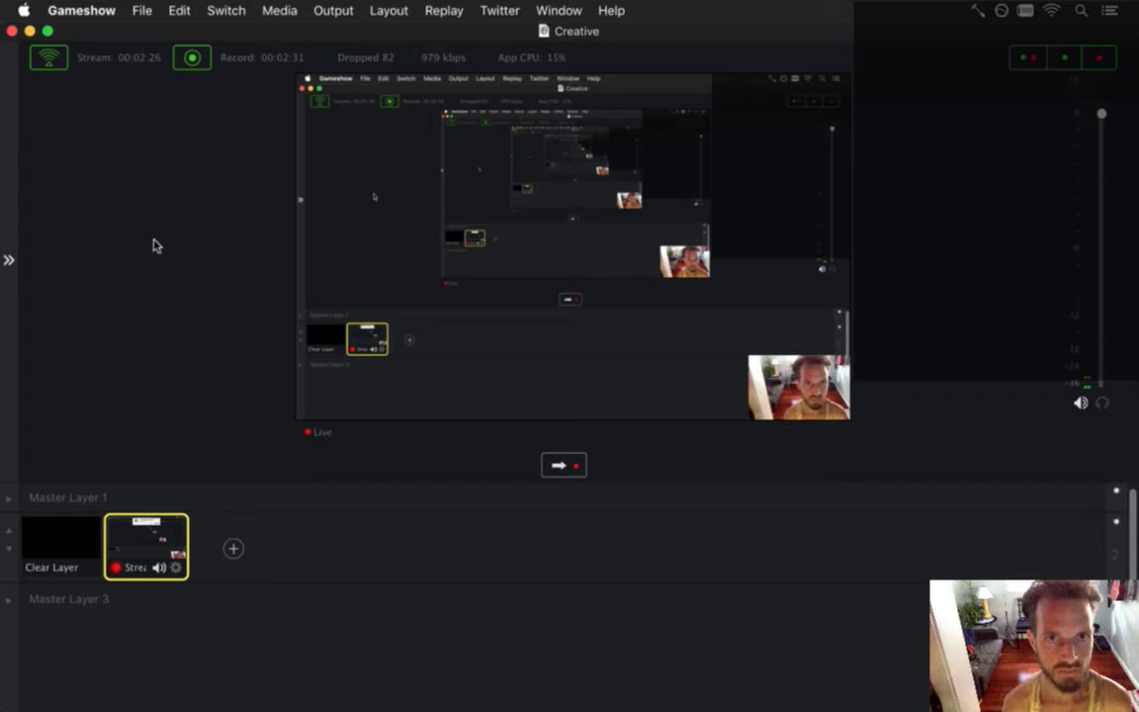
left_click(30, 30)
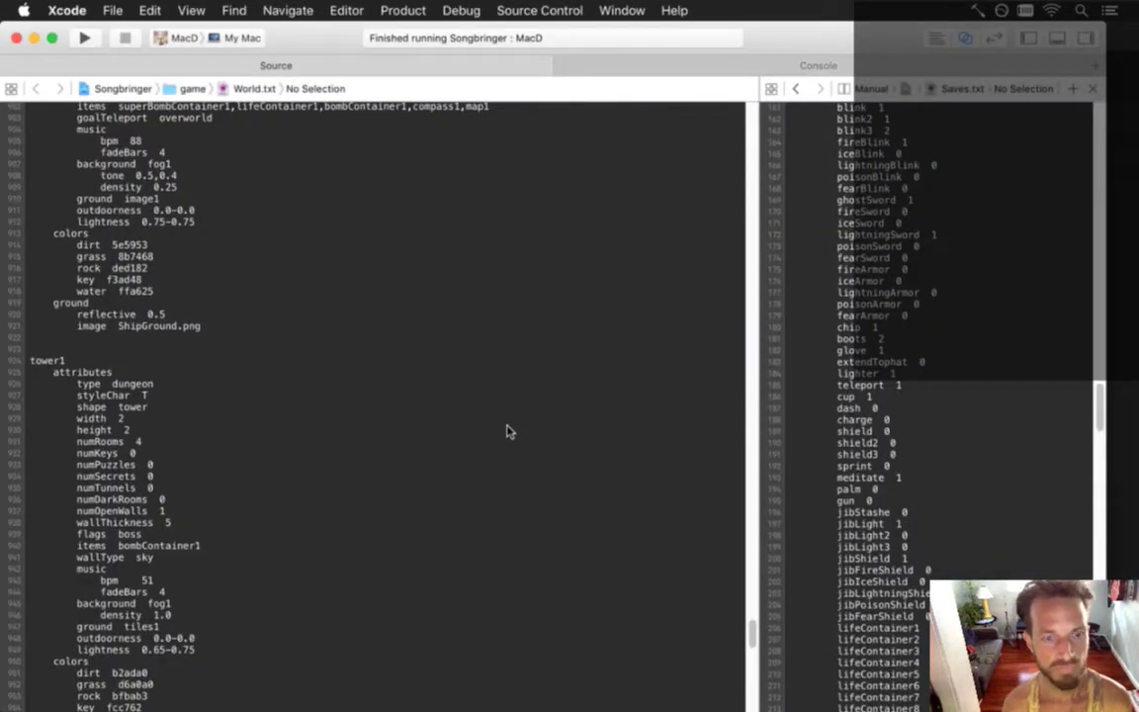
key("super+Tab")
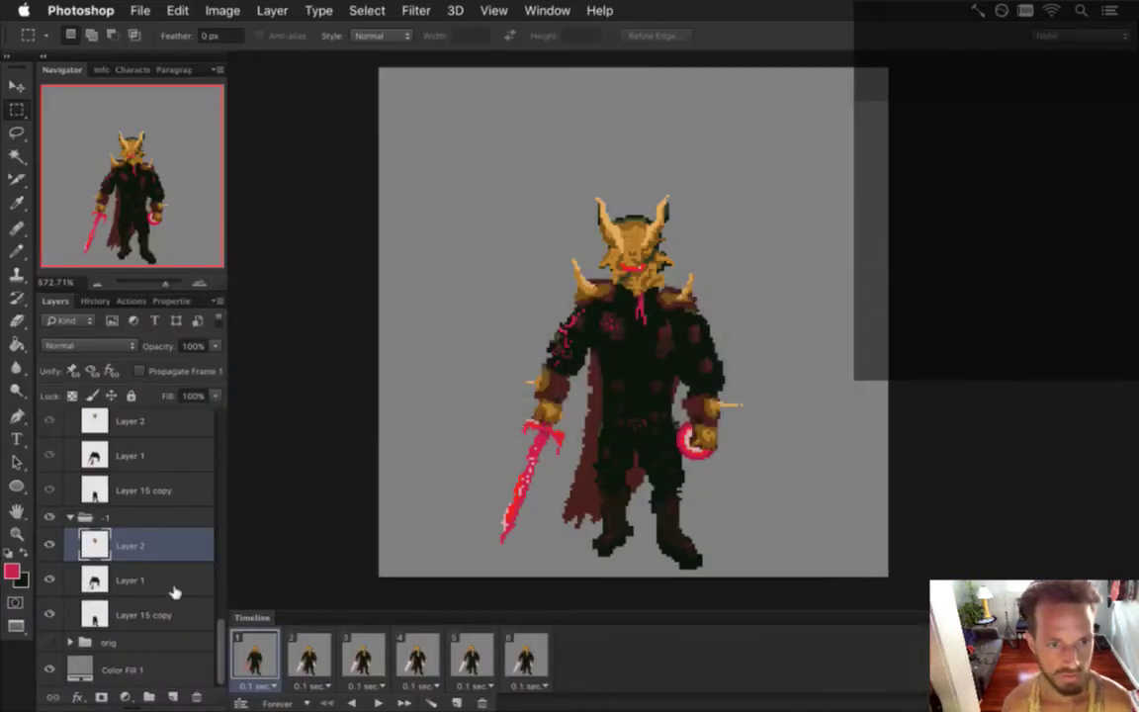
- For frame 2, delete the glow layers "add" and "div" from group 0
left_click(309, 657)
left_click_drag(219, 636, 218, 590)
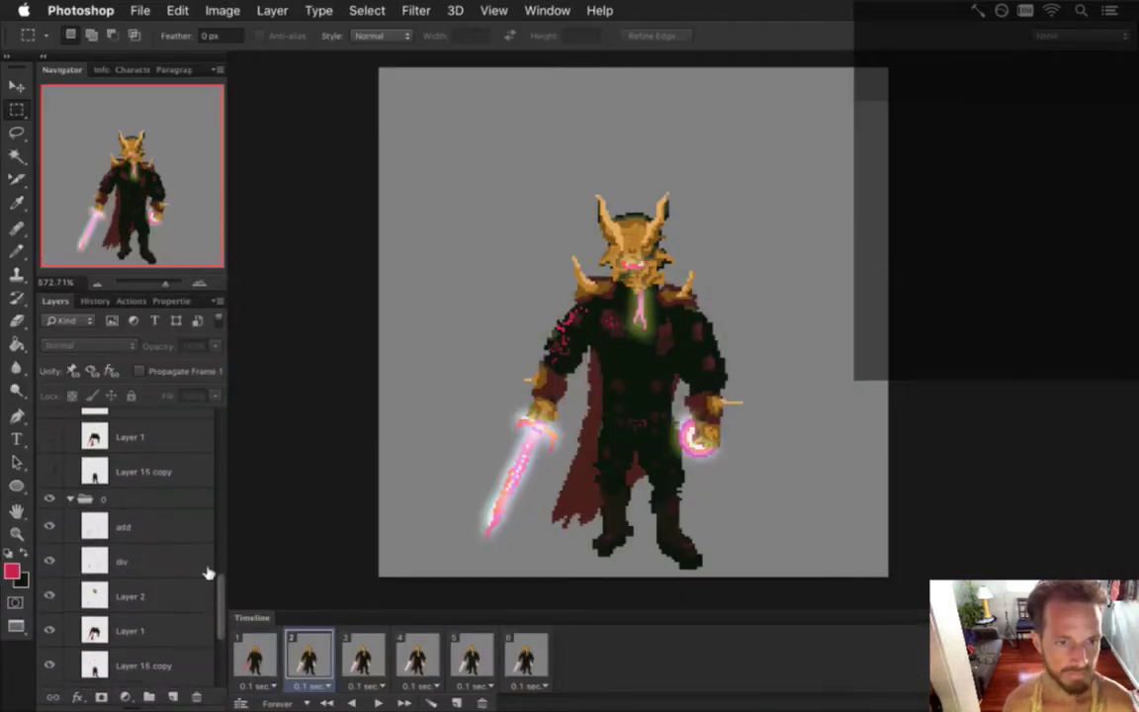
left_click(188, 534)
left_click(186, 565, "shift")
left_click(198, 695)
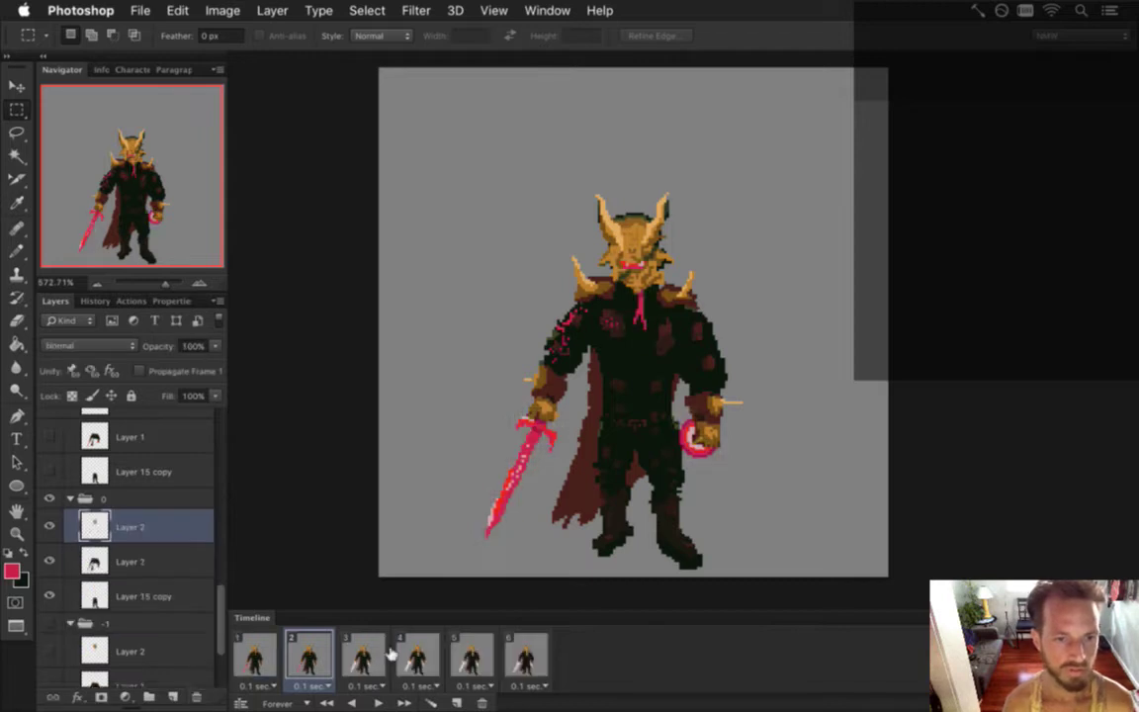
- For frame 3, delete the glow layers "Layer 4 copy" and "Layer 4" from group 1
left_click(369, 656)
left_click_drag(222, 618, 216, 521)
left_click(185, 513)
left_click(182, 546, "shift")
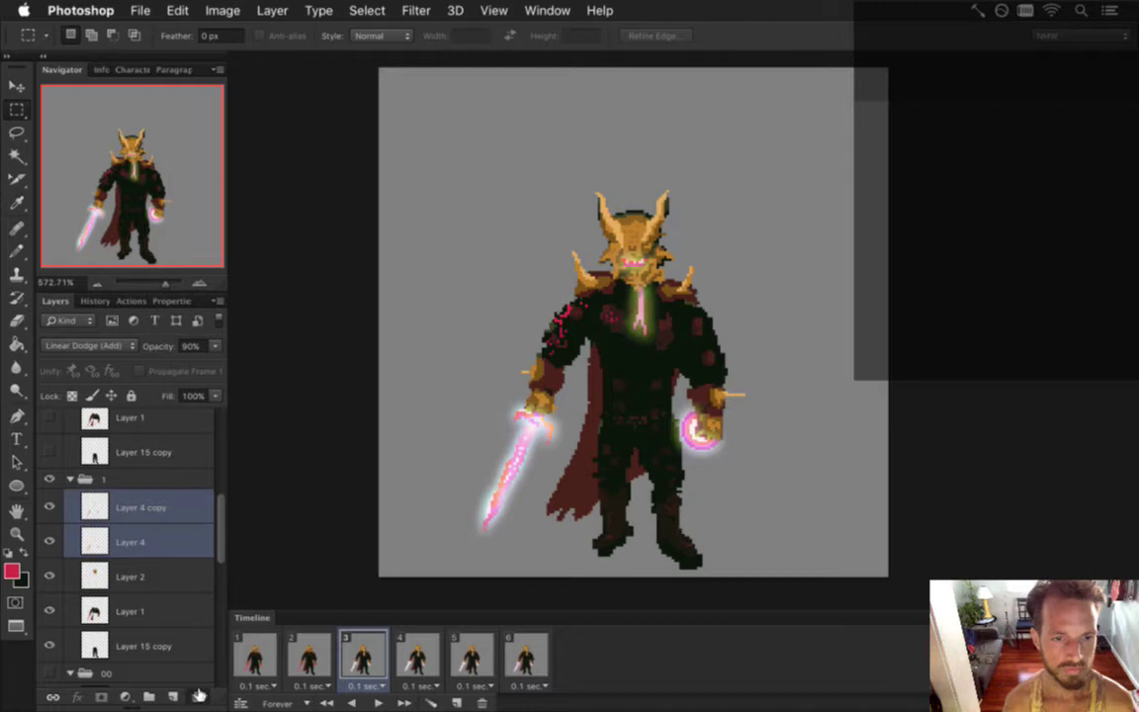
key("Delete")
- For frame 4, delete the glow layers "Layer 5 copy" and "Layer 5" from group 2
left_click(415, 655)
left_click_drag(227, 524, 221, 445)
left_click(181, 452)
left_click(173, 482, "shift")
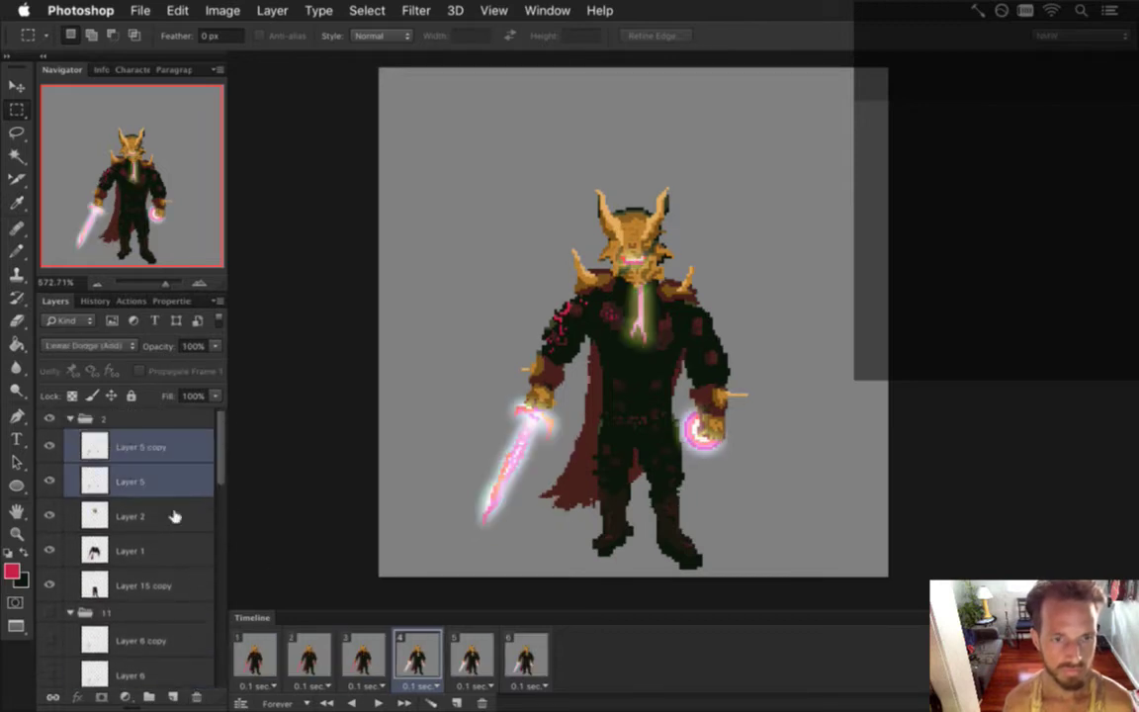
key("Delete")
- For frame 5, delete the glow layers "Layer 6 copy" and "Layer 6" from group 11
left_click(472, 660)
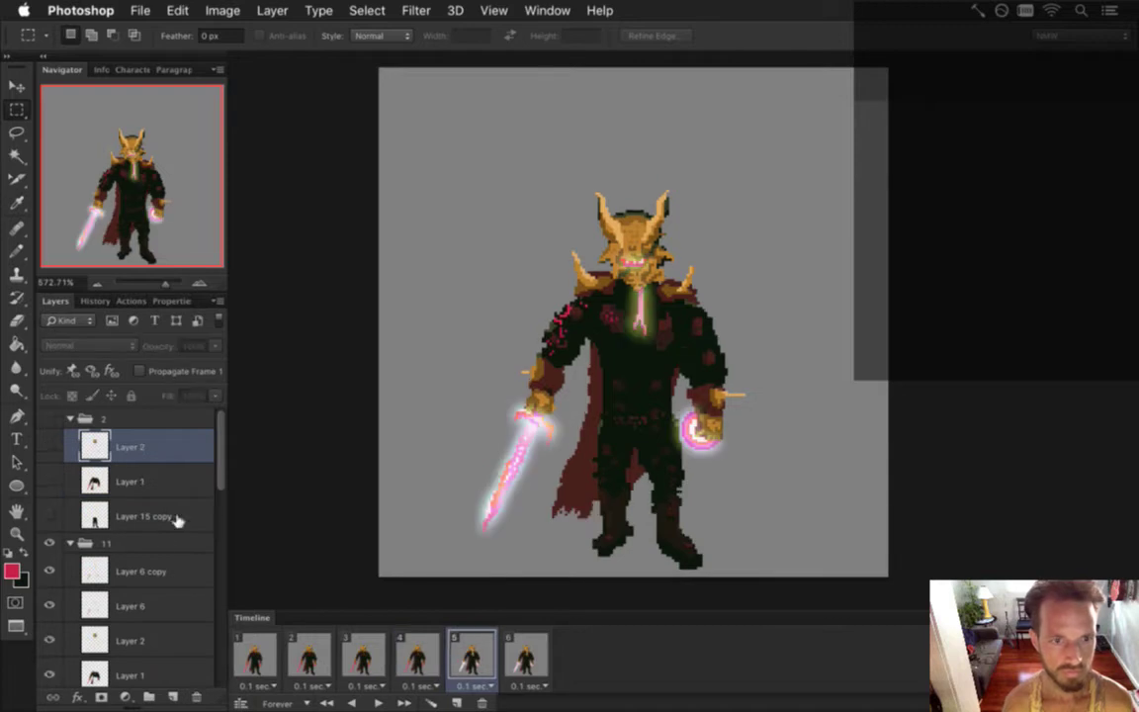
left_click(162, 573)
left_click(164, 605, "shift")
key("Delete")
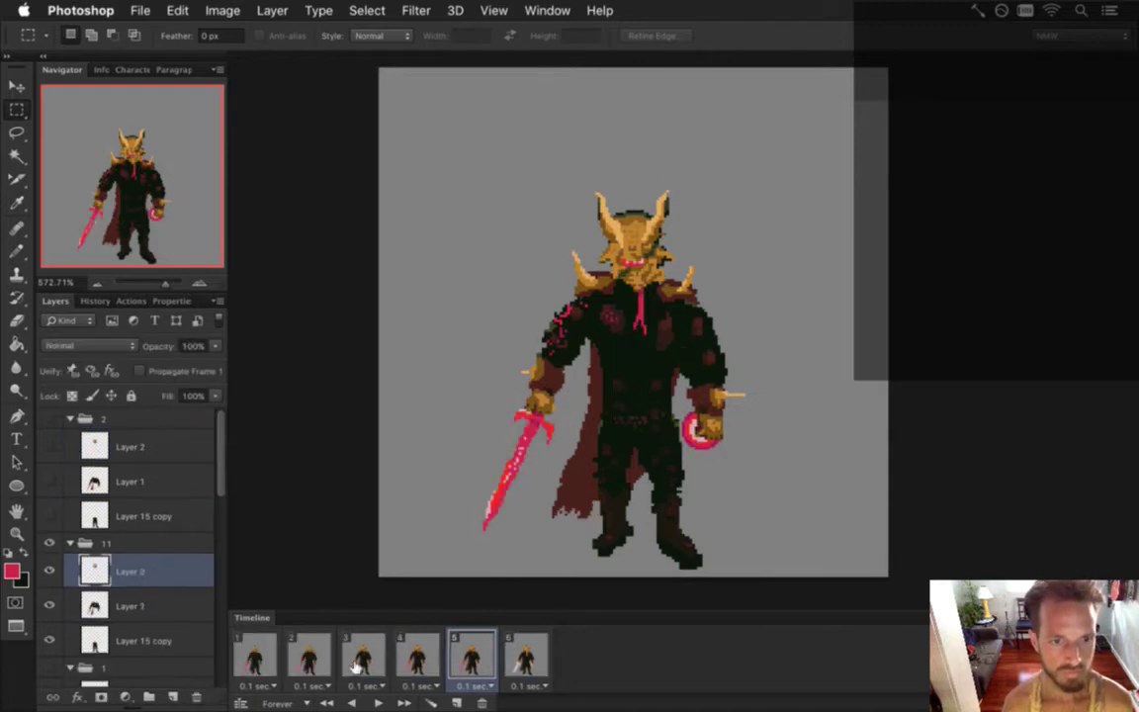
- For frame 6, delete the glow layers "add" and "div" from group 00
left_click(526, 654)
scroll(213, 529, "down", 6)
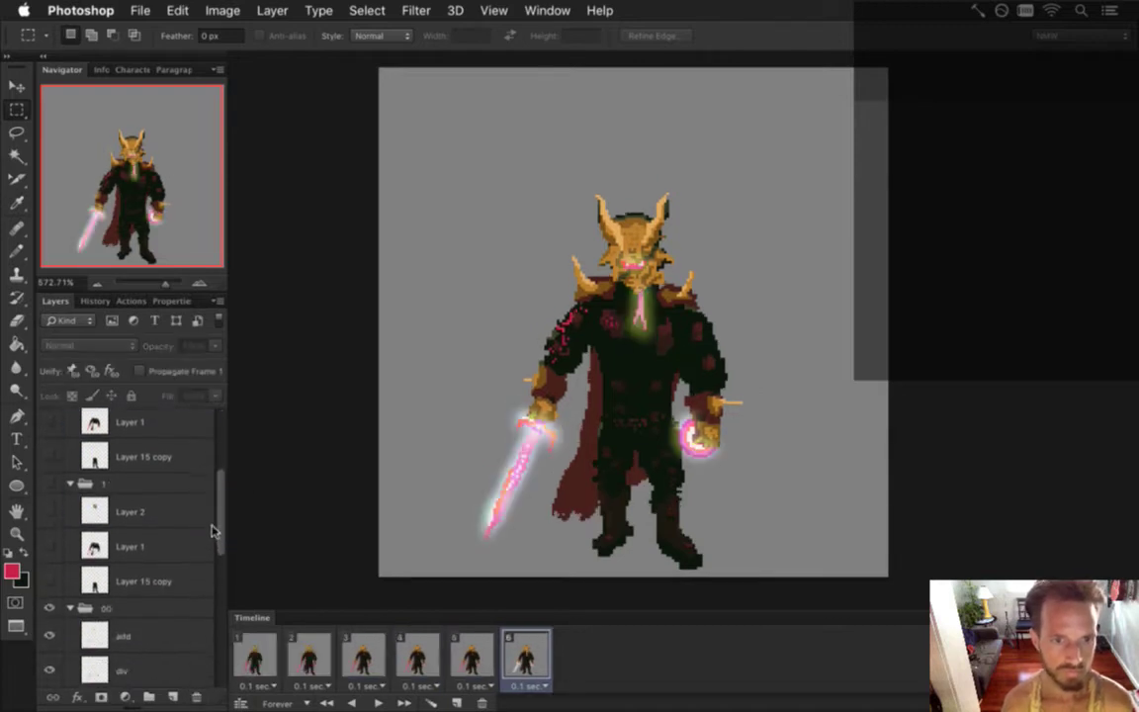
left_click(168, 510)
left_click(166, 548, "shift")
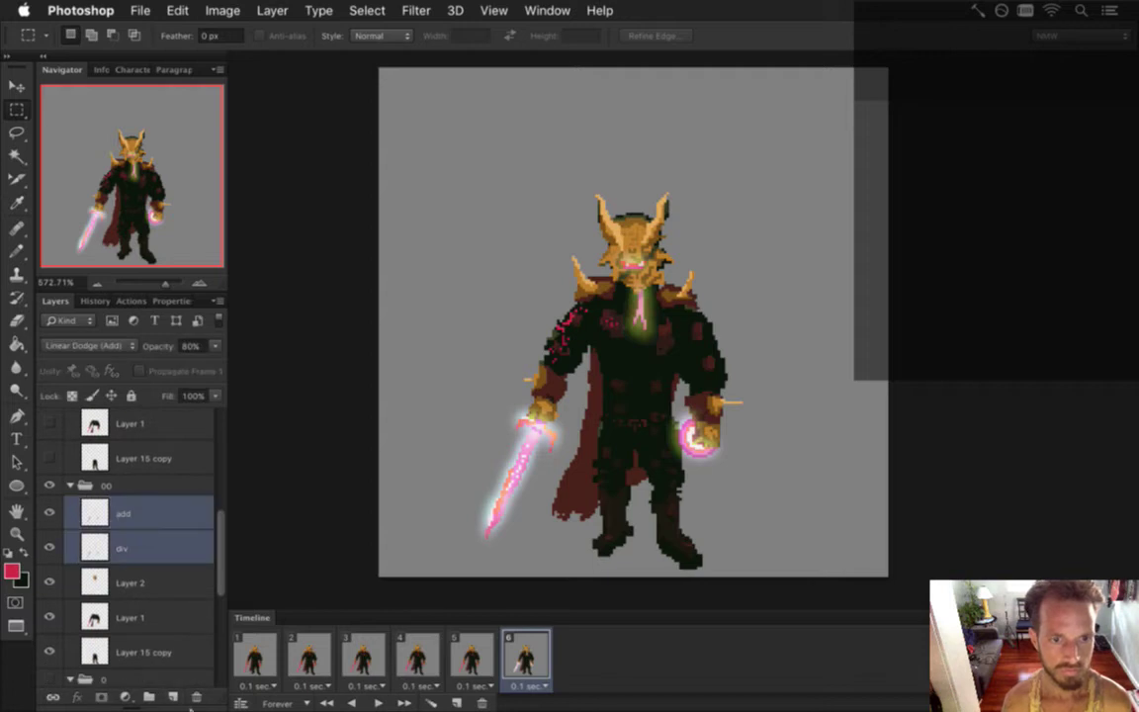
key("Delete")
- Step back and forth through all six animation frames to examine the boss sprite without its glow
left_click(254, 657)
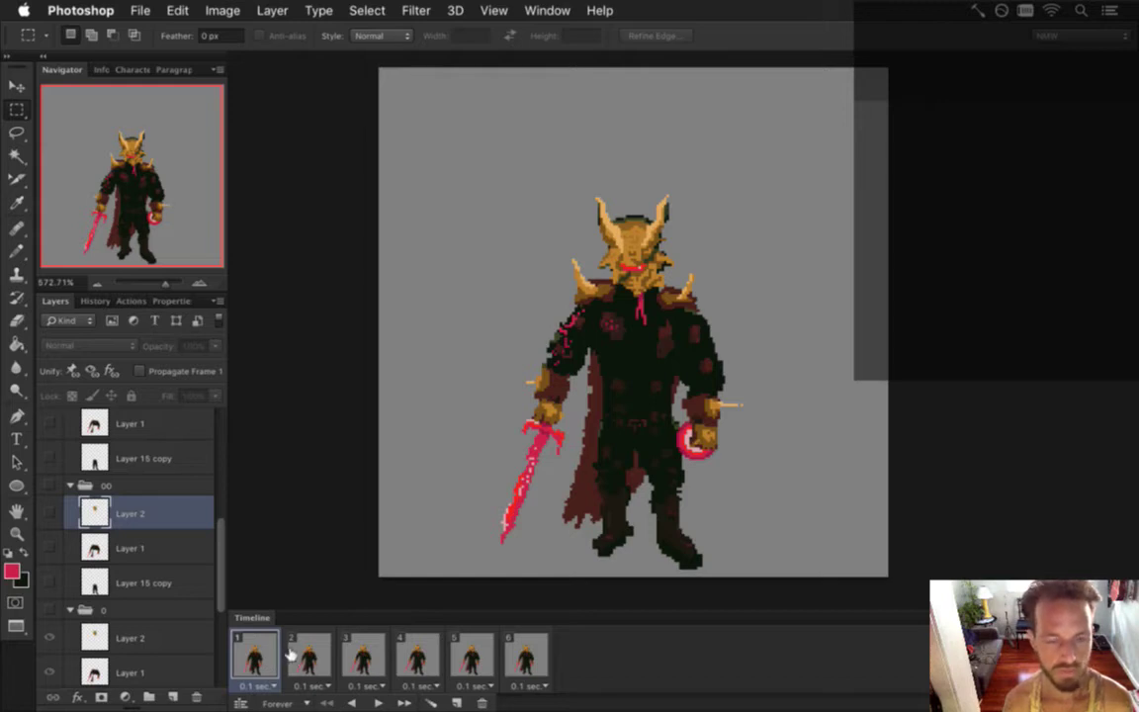
left_click(307, 658)
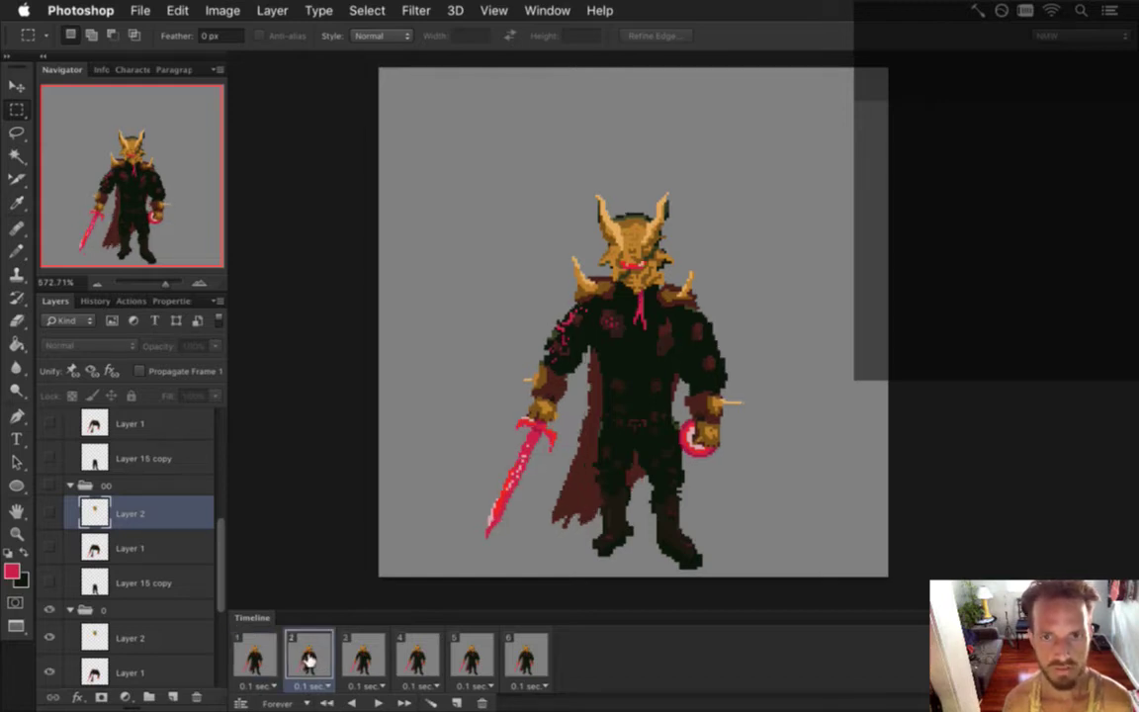
left_click(254, 657)
left_click(307, 659)
left_click(362, 658)
left_click(416, 658)
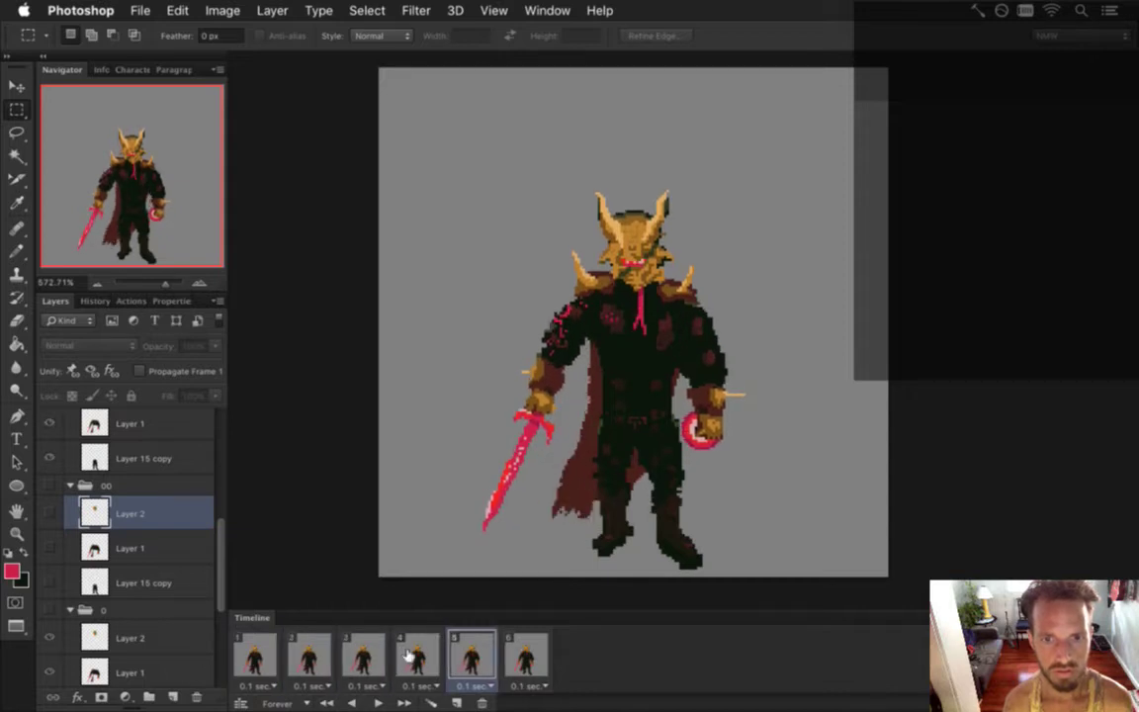
left_click(362, 657)
left_click(307, 659)
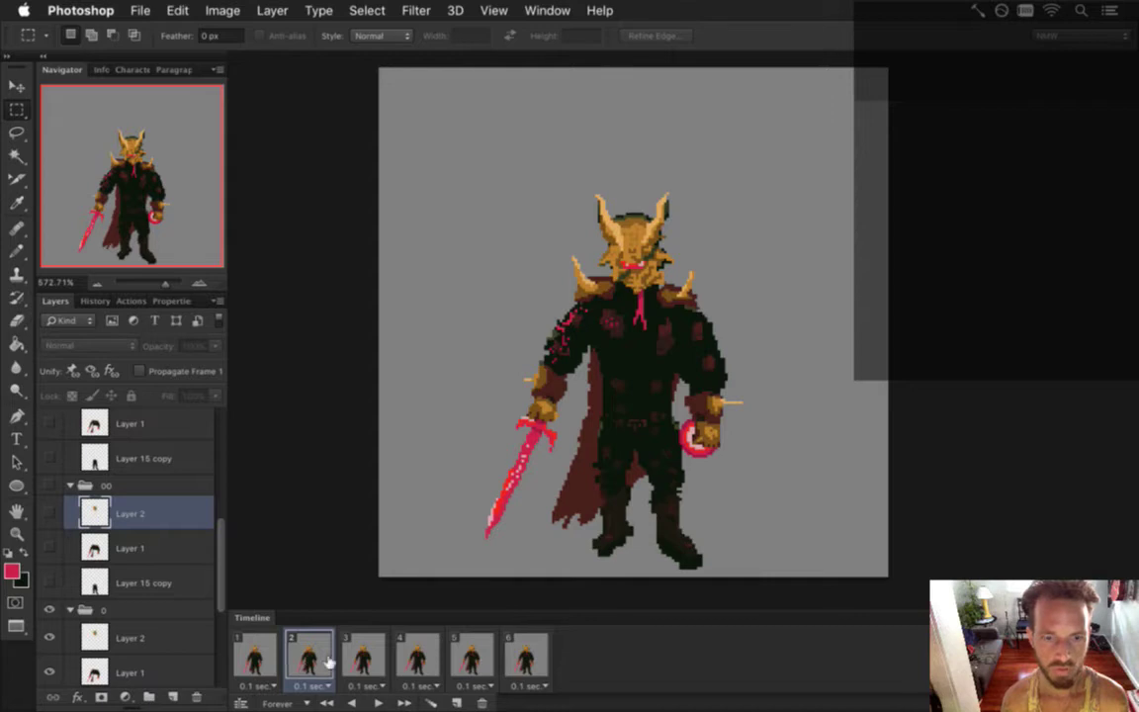
left_click(361, 659)
left_click(419, 656)
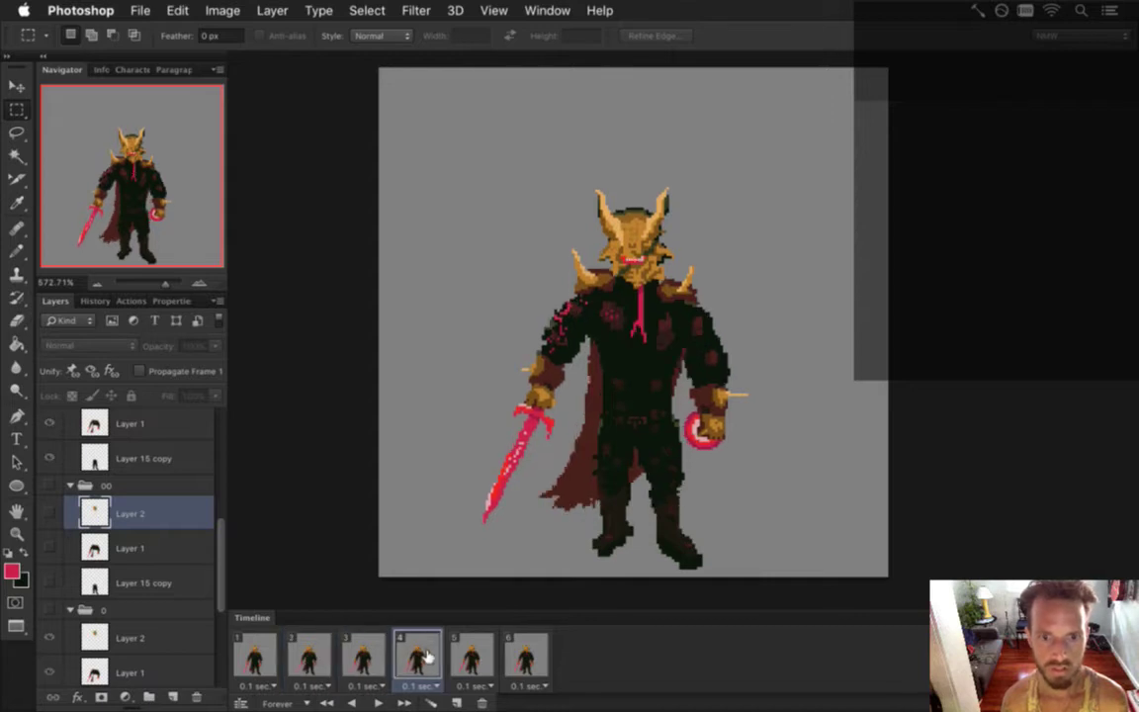
left_click(471, 657)
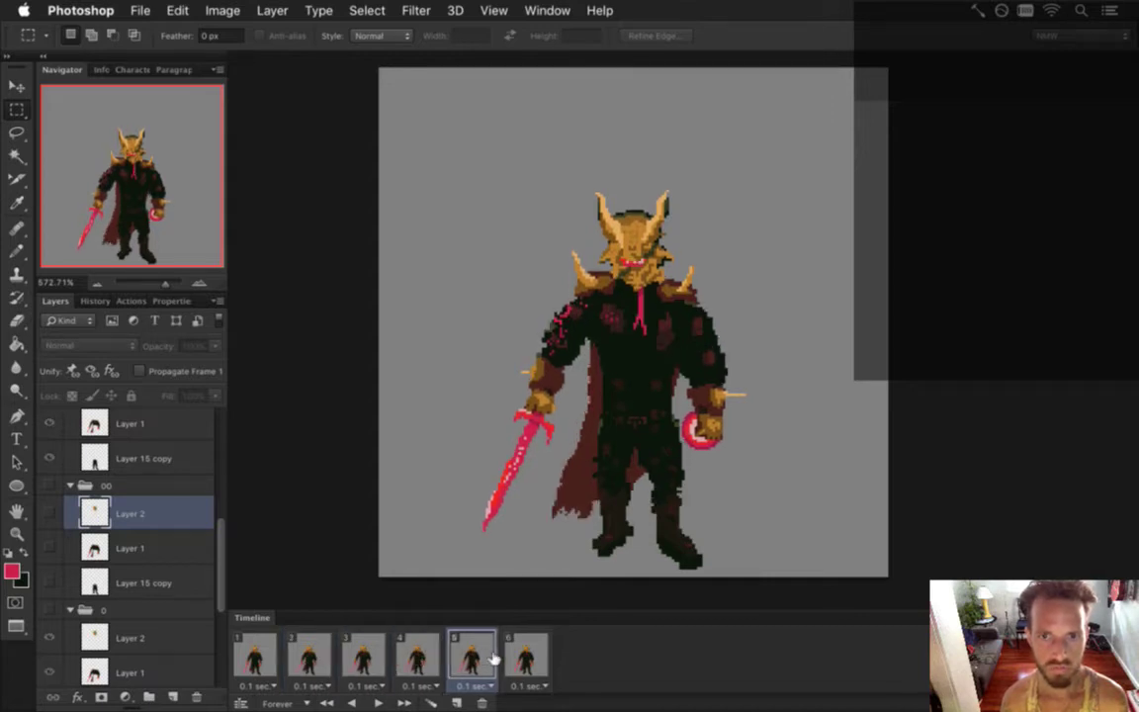
left_click(524, 658)
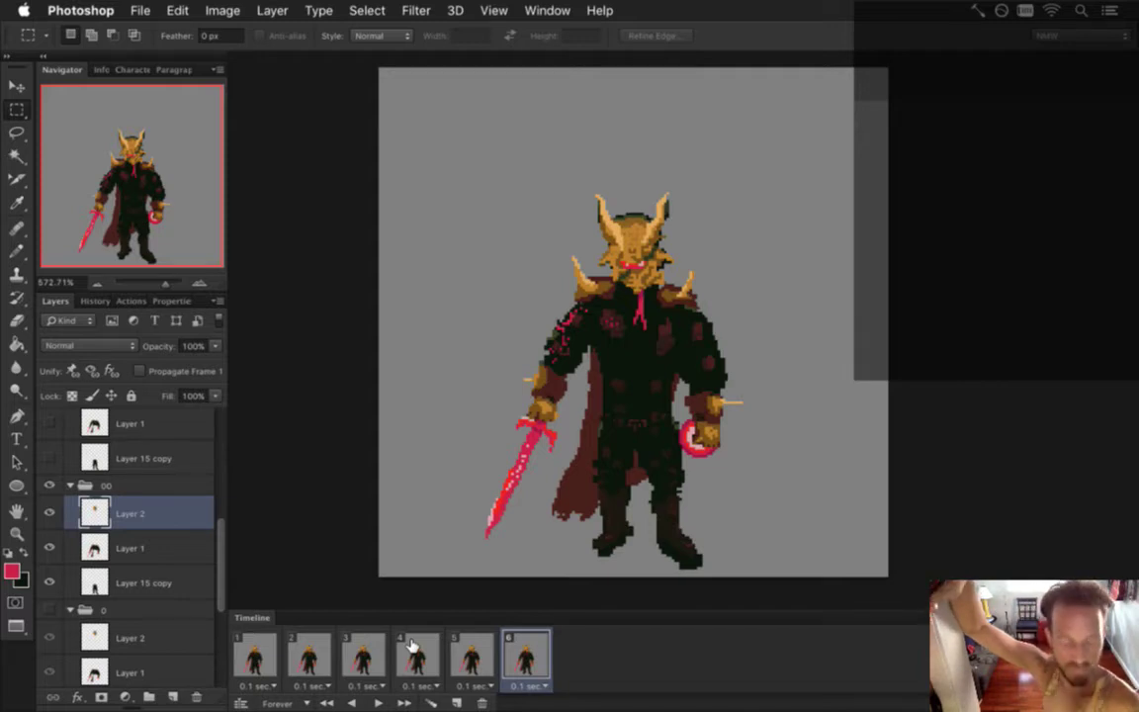
key("super+Tab")
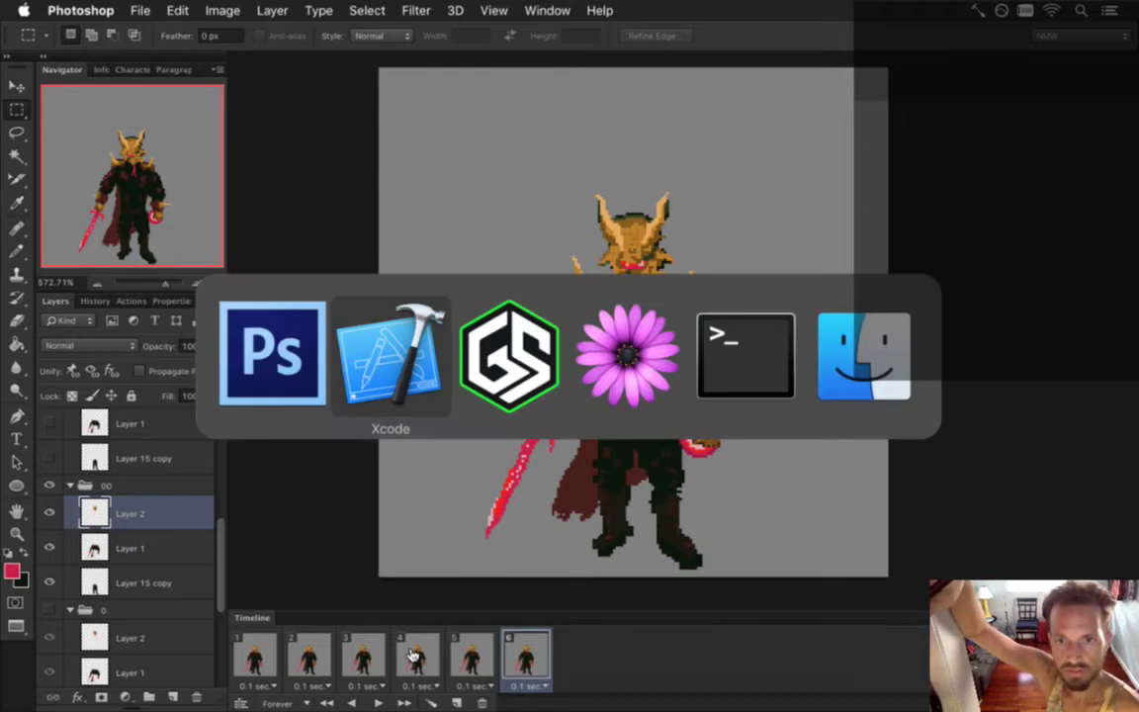
key("super+Tab")
key("super+Tab")
key("super+Tab")
key("super+Tab")
key("super+Tab")
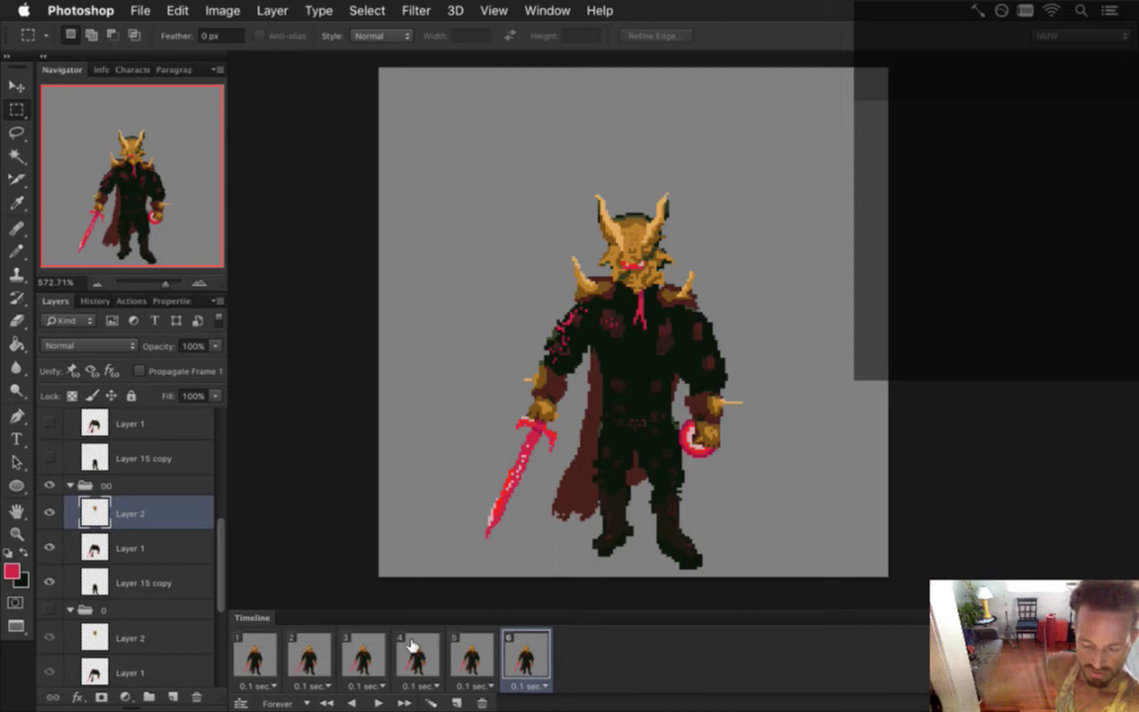
- Switch to Ableton Live and open the recent set MetatronTractor.als from the Songbringer project
mouse_move(1136, 305)
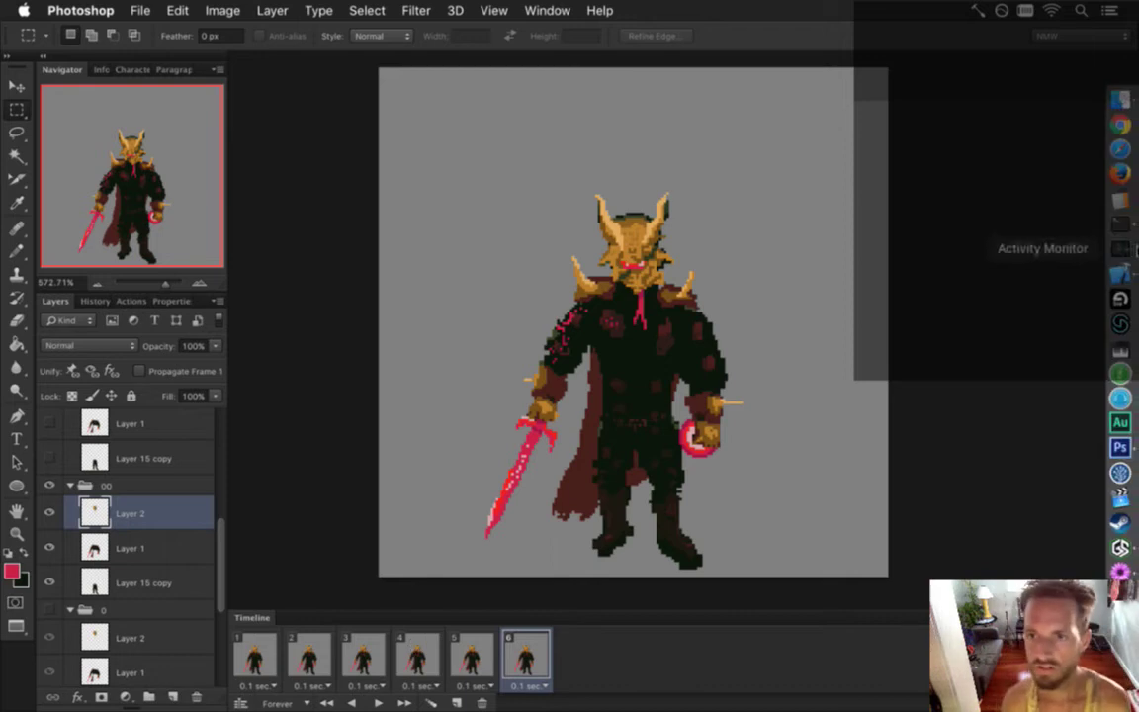
left_click(1120, 273)
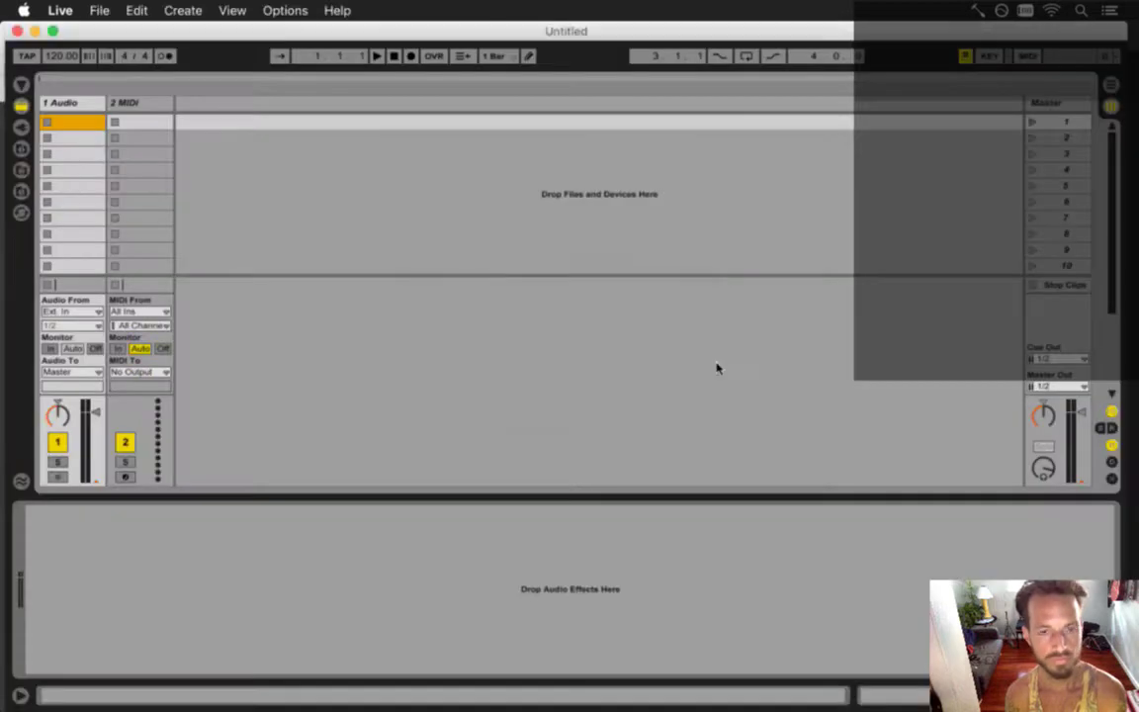
left_click(109, 12)
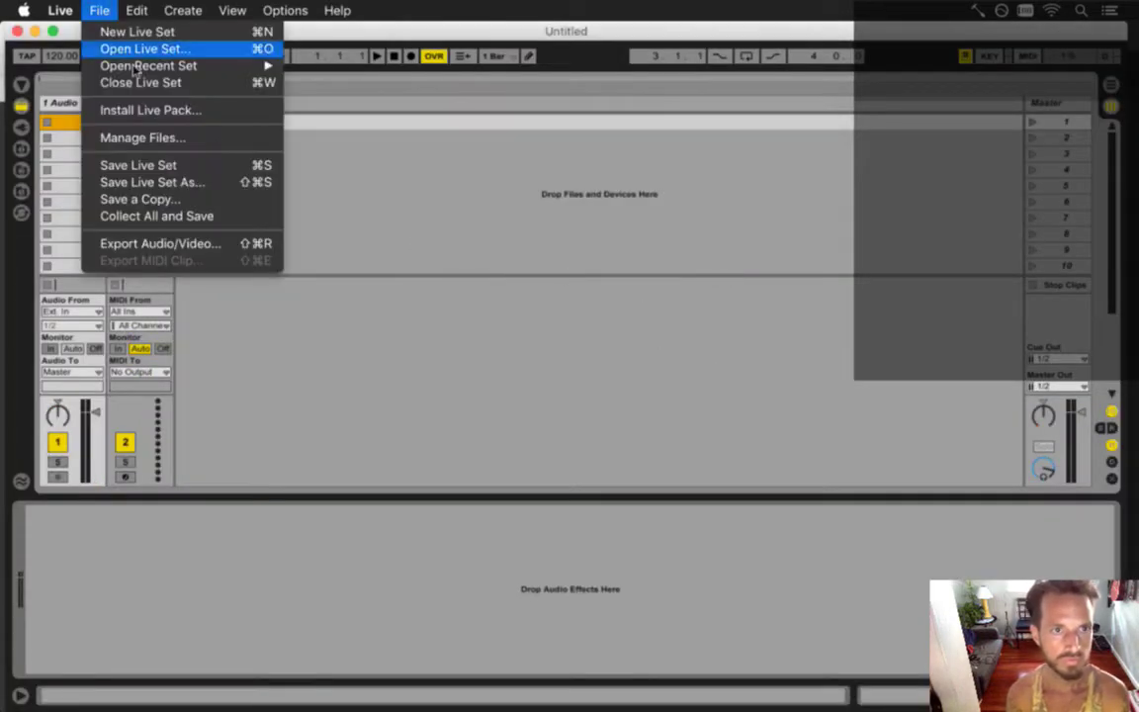
mouse_move(227, 65)
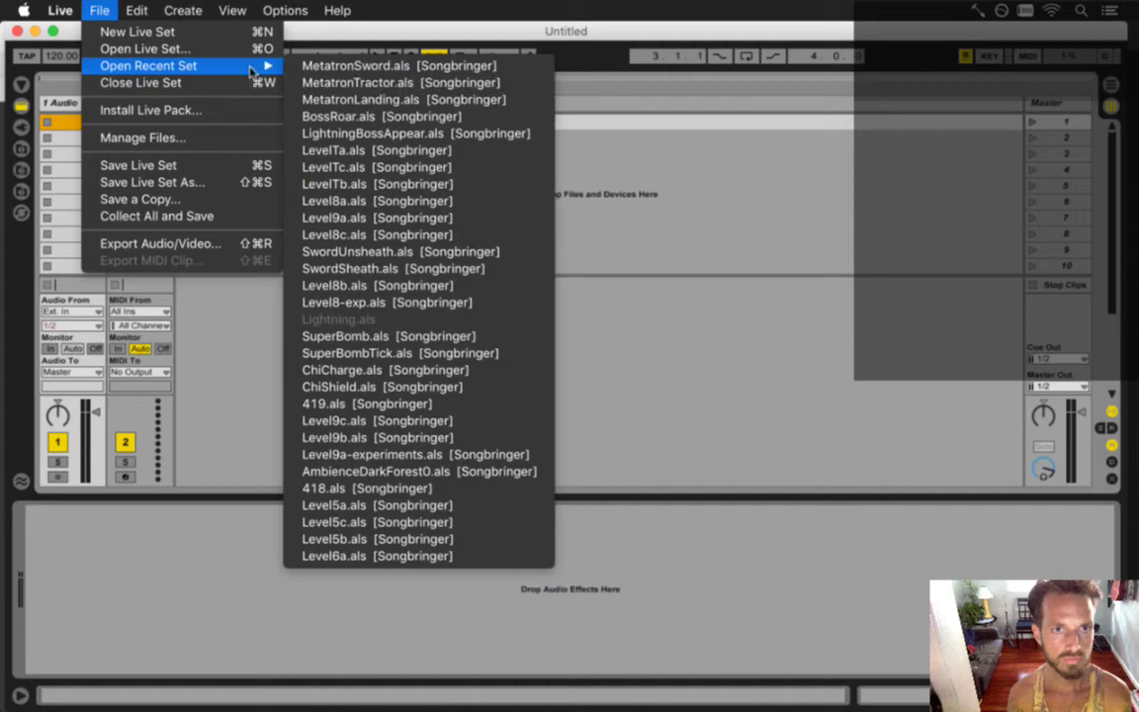
left_click(341, 86)
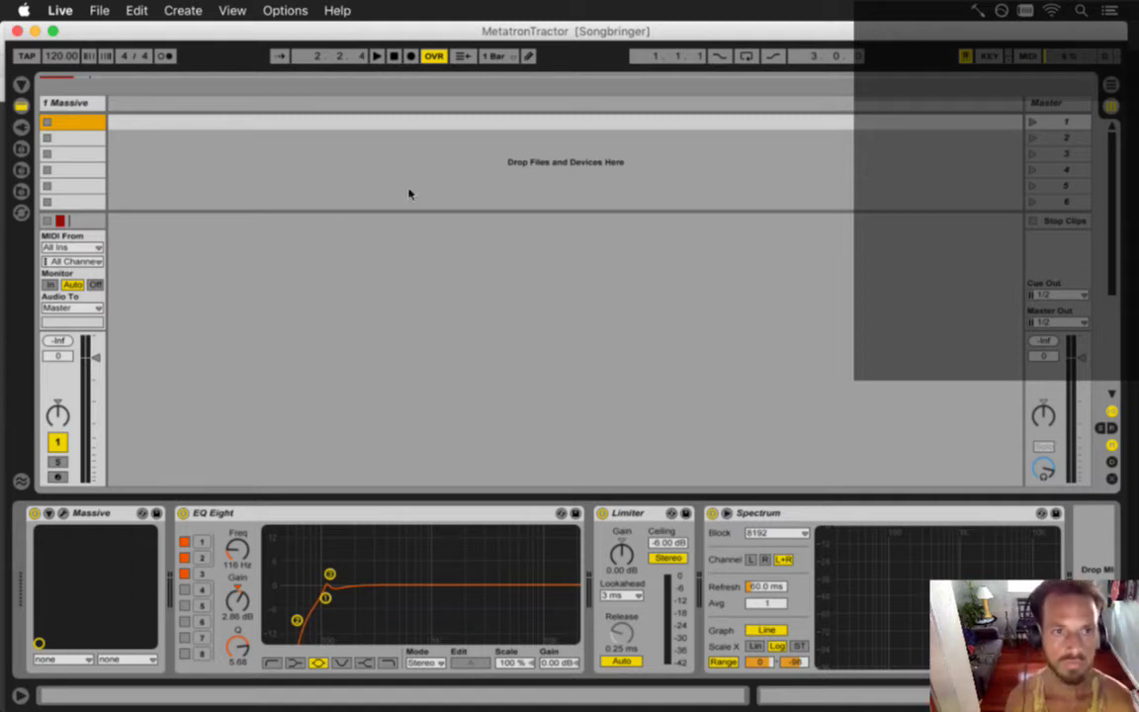
- Show the MetatronTractor arrangement and play the Massive clip several times from the start to listen to the sound
key("Tab")
key("space")
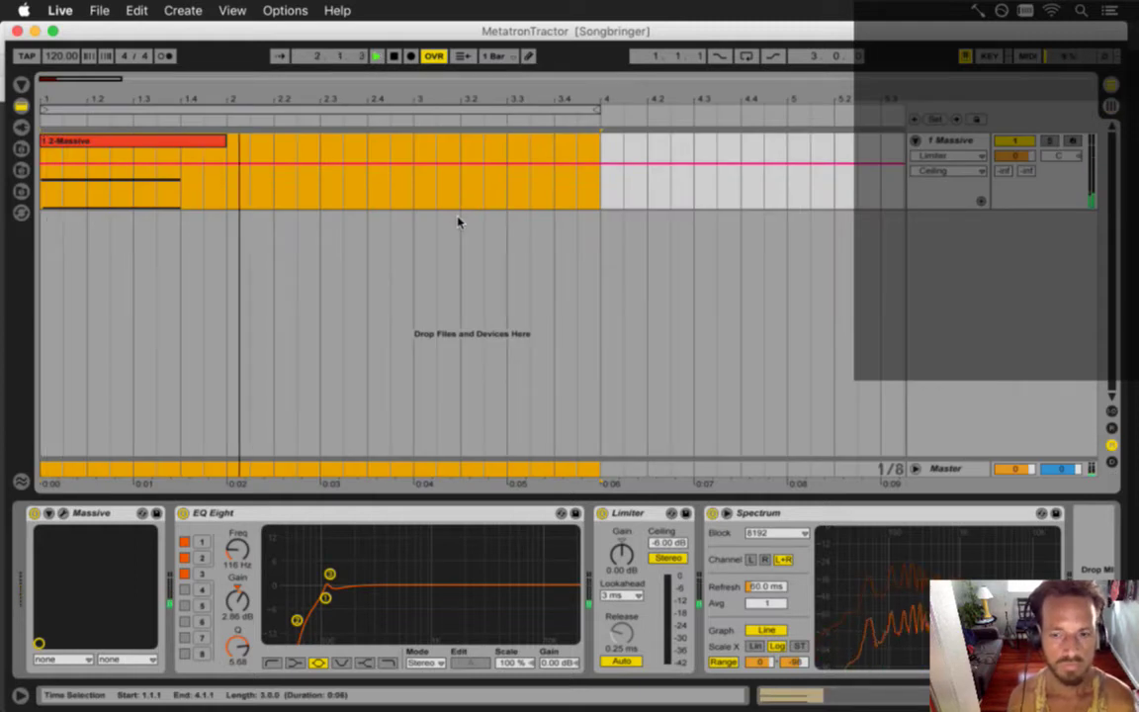
key("space")
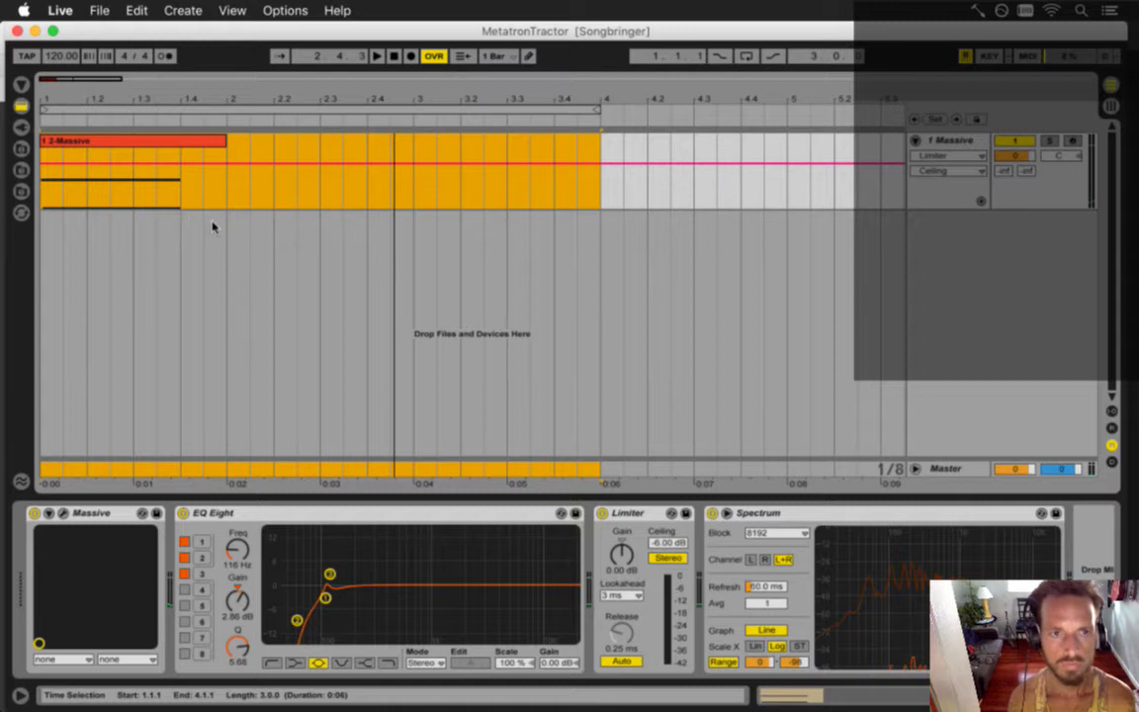
left_click(179, 198)
key("space")
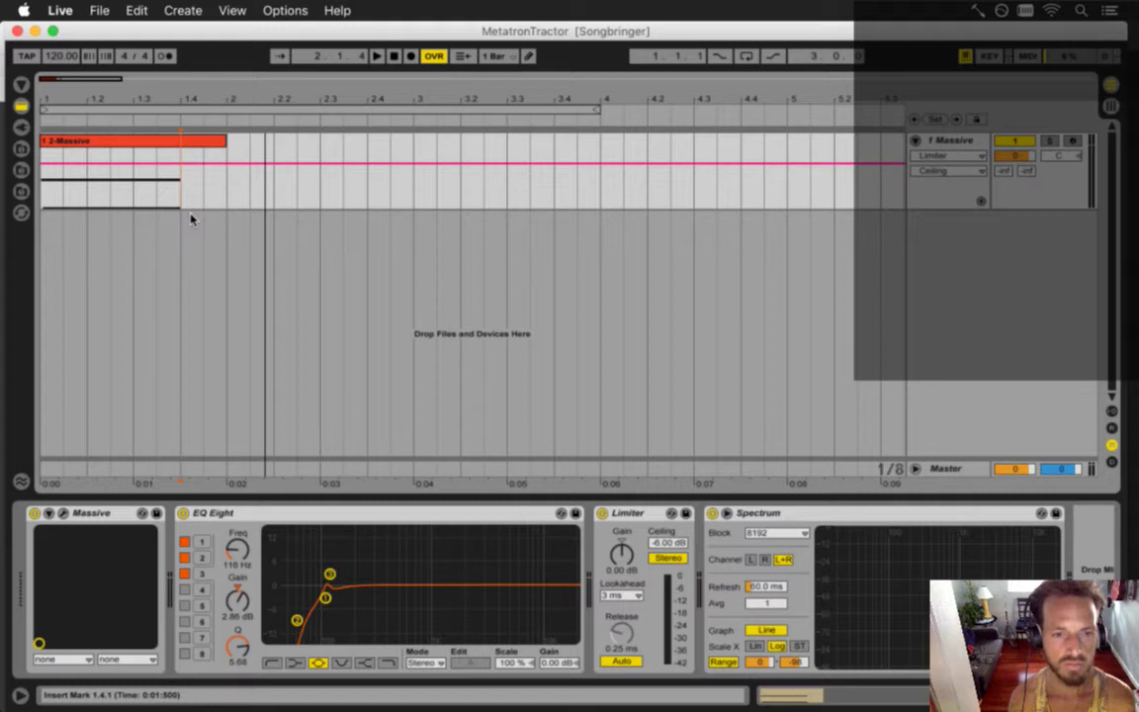
left_click(44, 183)
key("space")
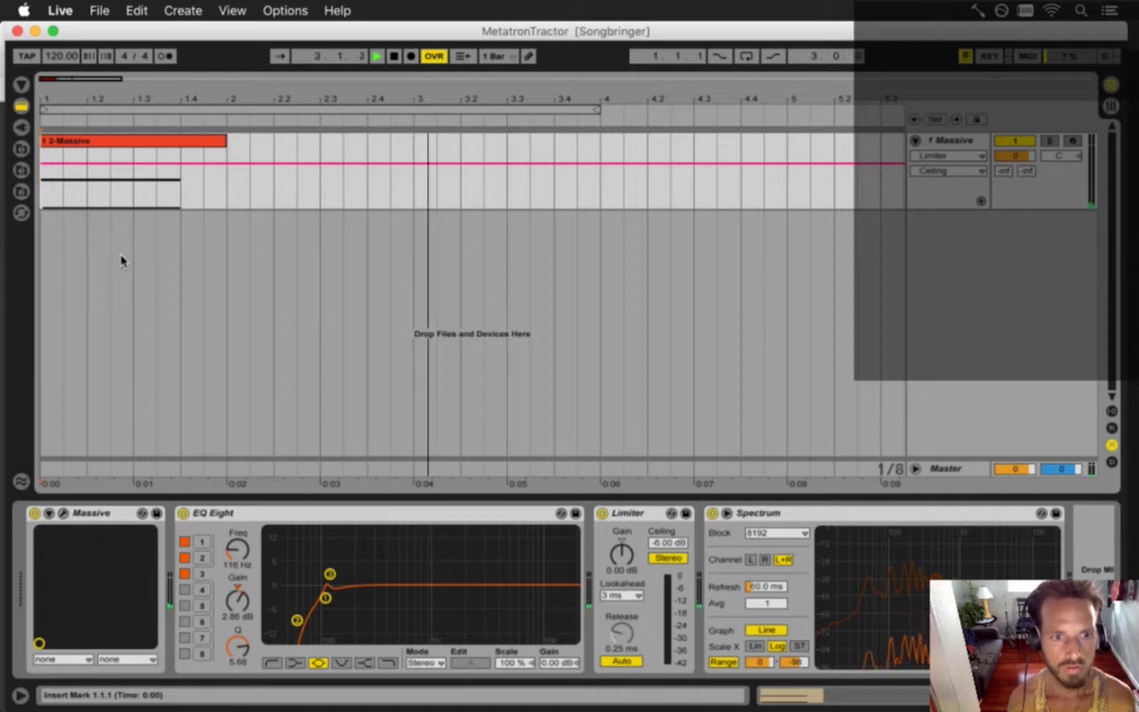
key("space")
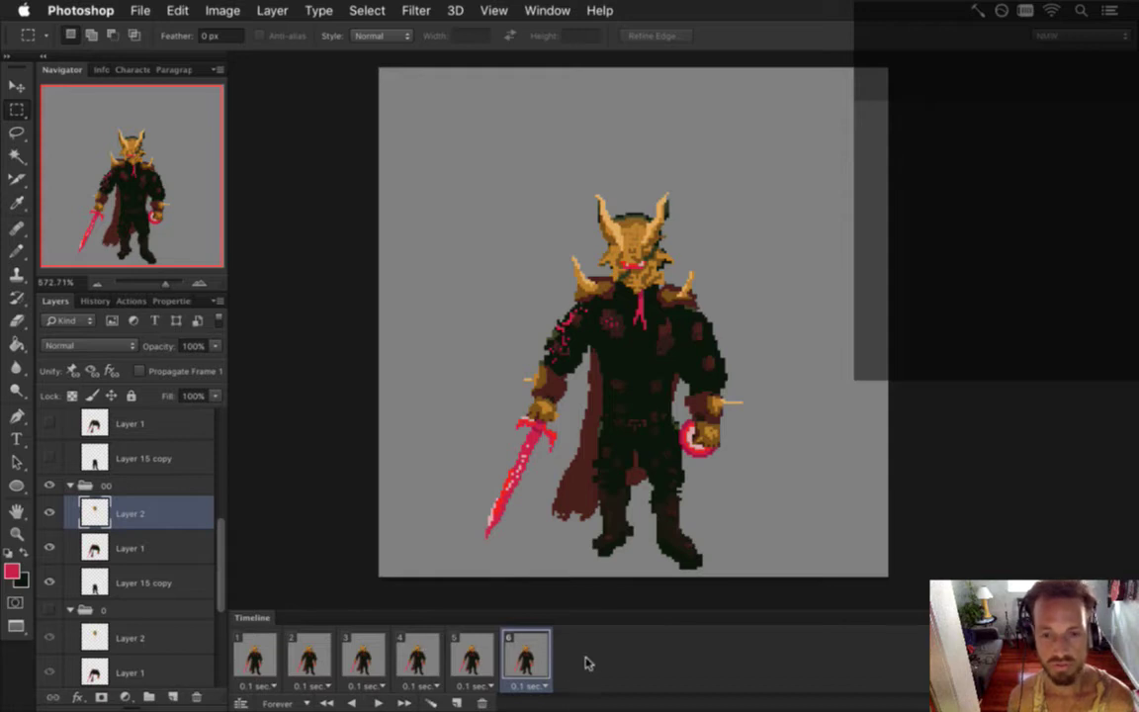
- Return to Photoshop, compare the boss poses across the animation frames, and delete frames 5 and 6
left_click(240, 657)
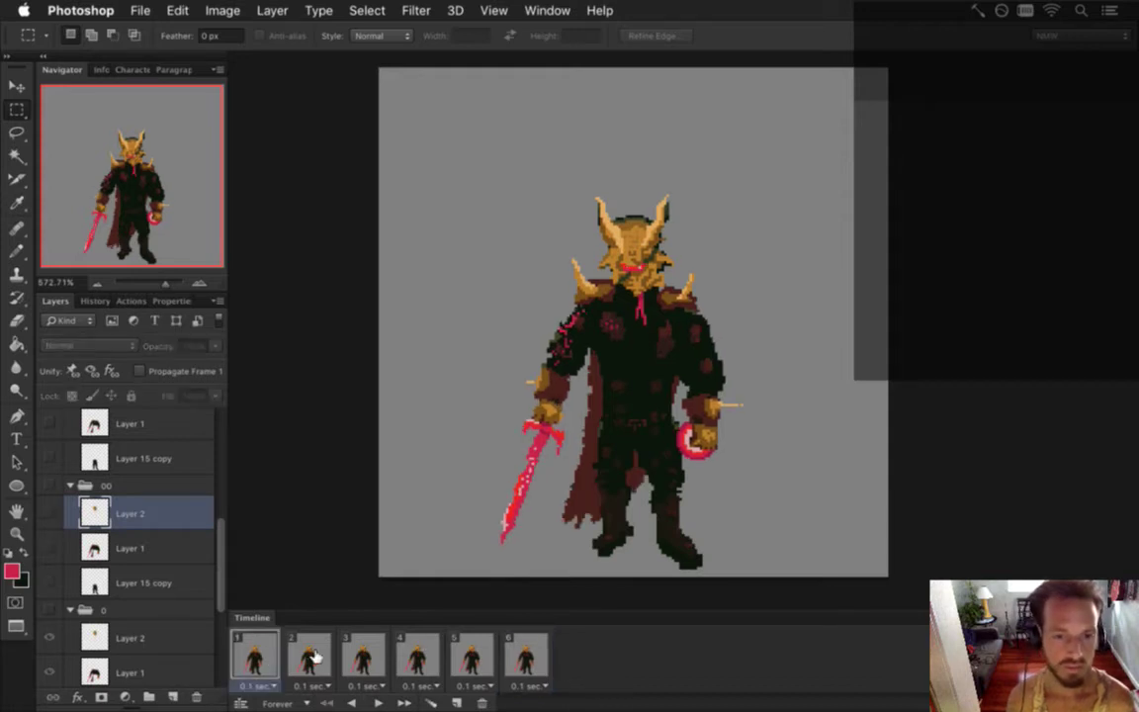
left_click(307, 656)
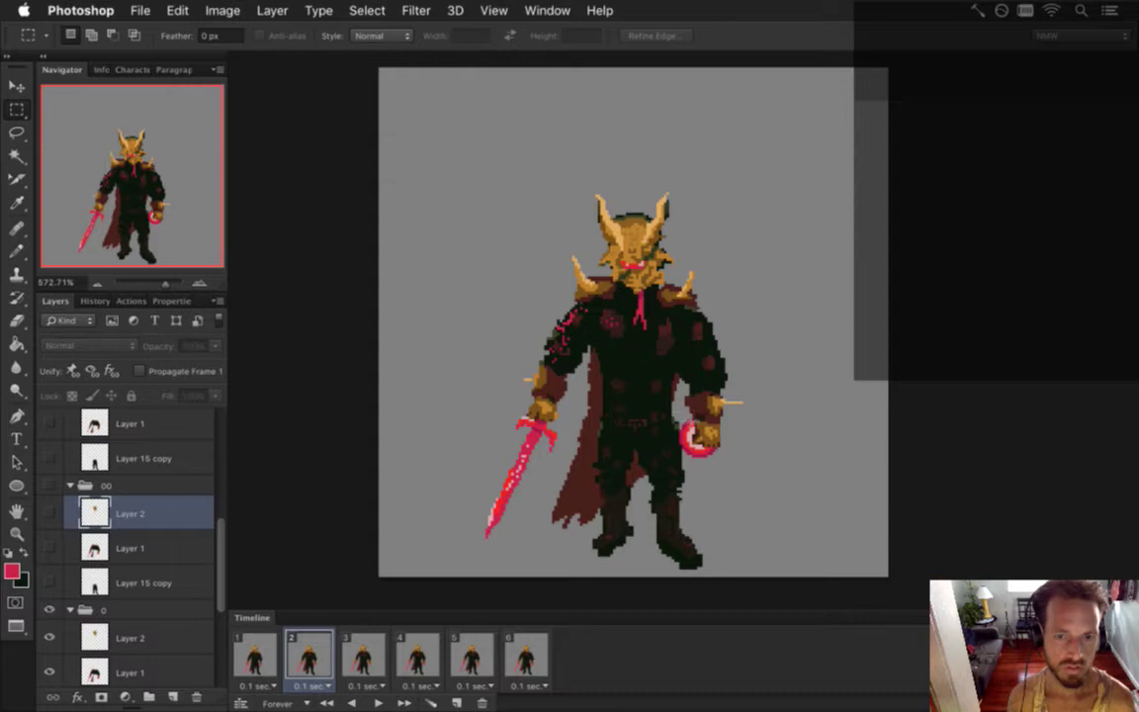
left_click(525, 668)
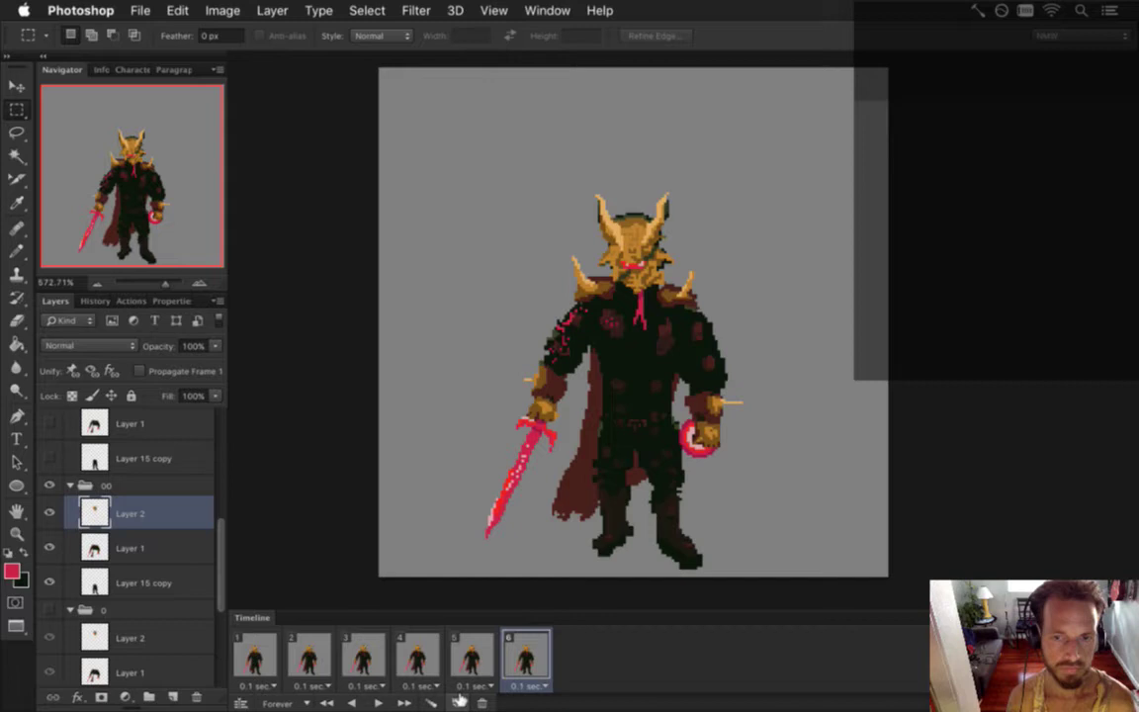
left_click(362, 656)
left_click(407, 658)
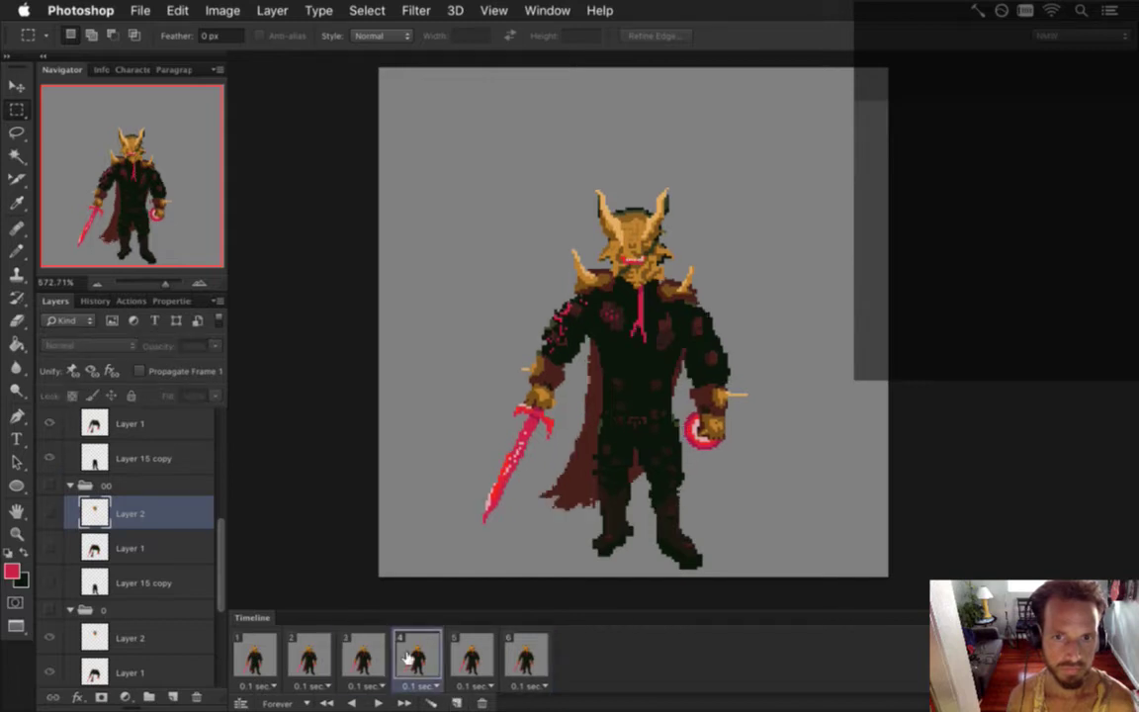
left_click(471, 657)
left_click(524, 658)
left_click(471, 658)
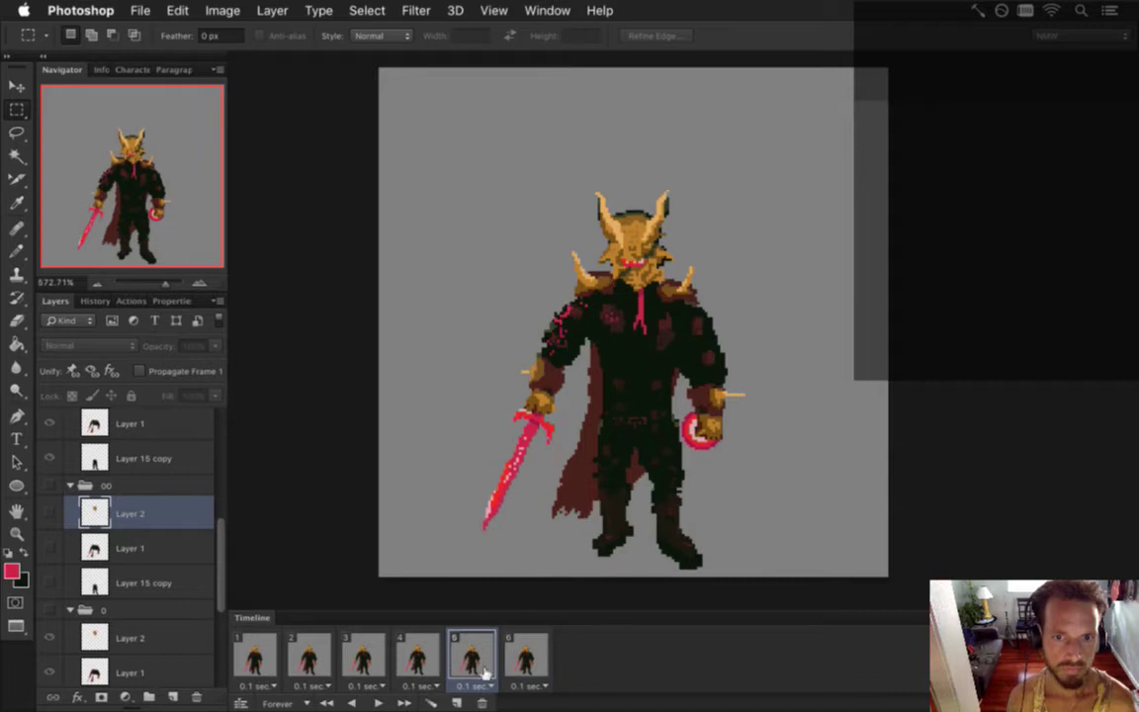
left_click(484, 702)
left_click(483, 702)
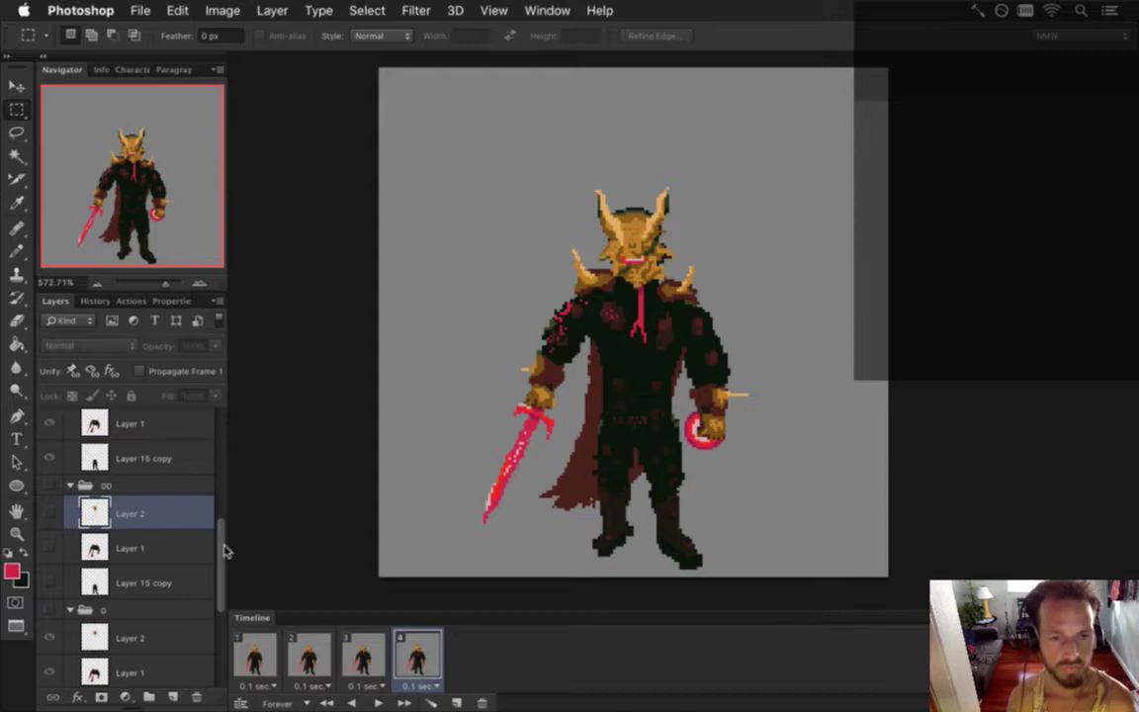
- Select Layer 1 in group 2, sample the near-black colour of the boss's suit, and activate the Pencil tool
scroll(208, 583, "down", 5)
left_click_drag(220, 603, 222, 450)
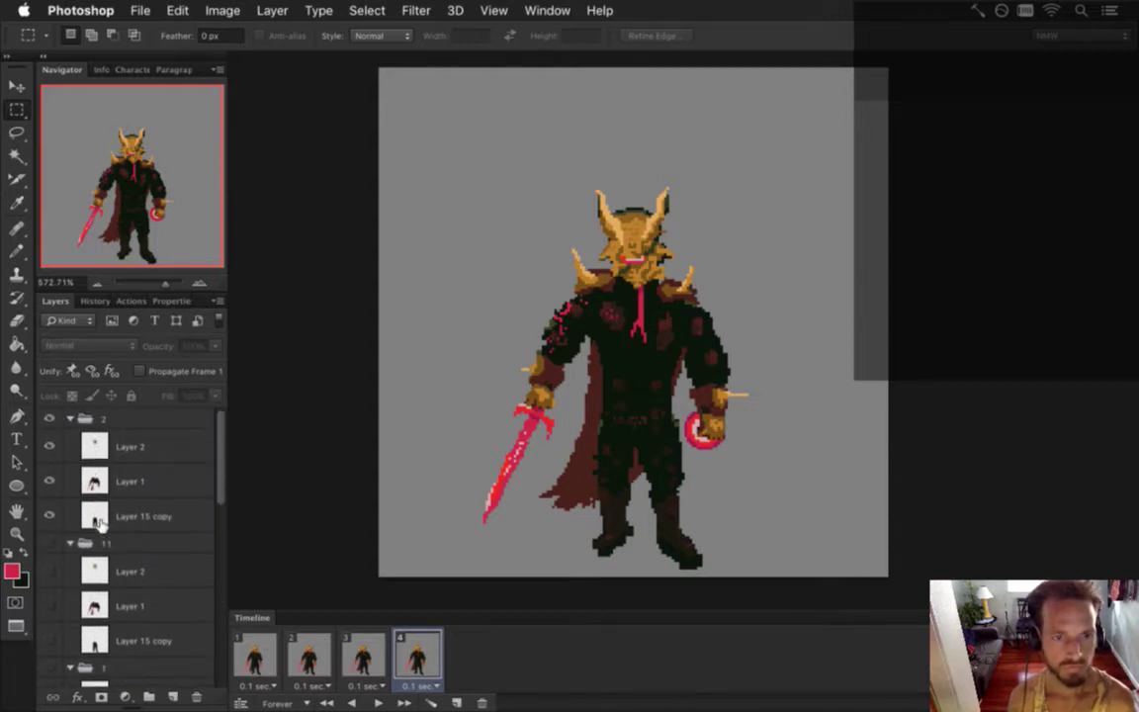
left_click(94, 481)
key("i")
left_click(605, 282)
key("b")
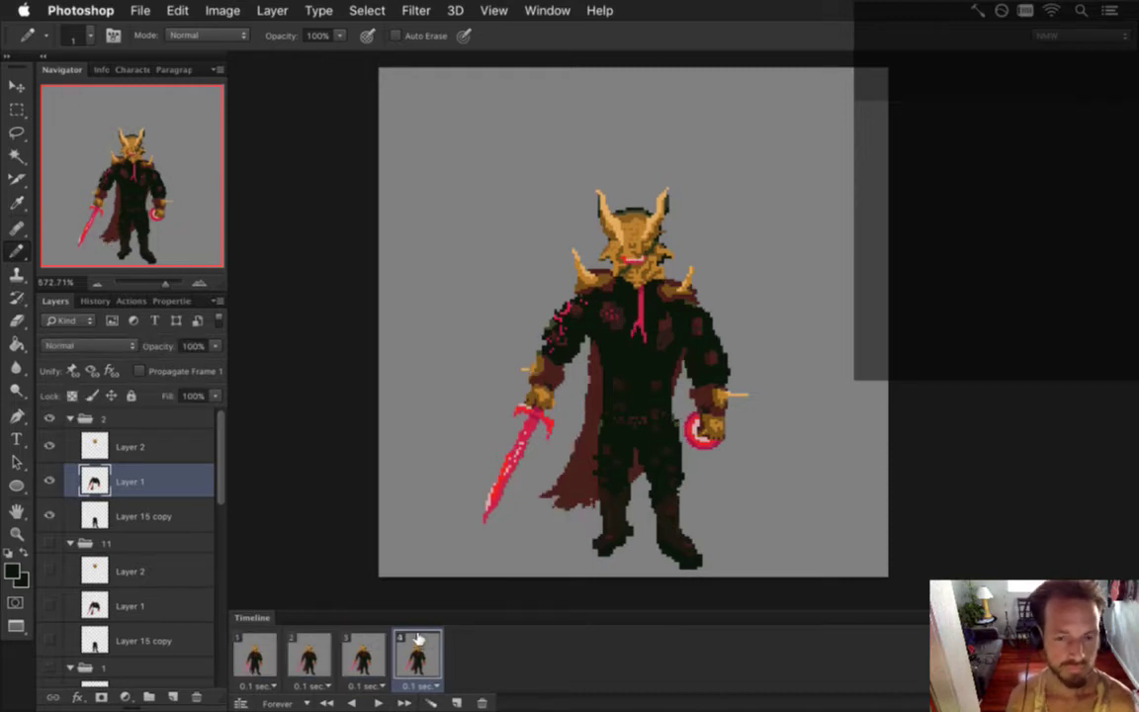
- Add a fifth animation frame and duplicate layer group 2 for it
left_click(456, 703)
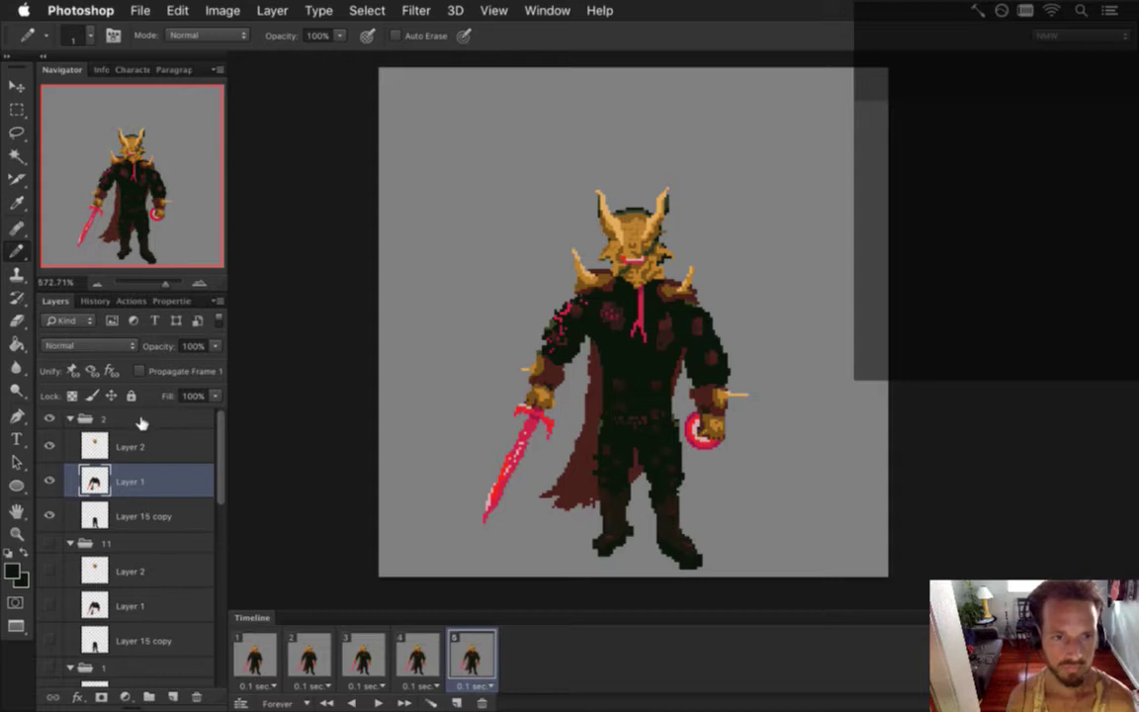
left_click(141, 423)
key("ctrl+j")
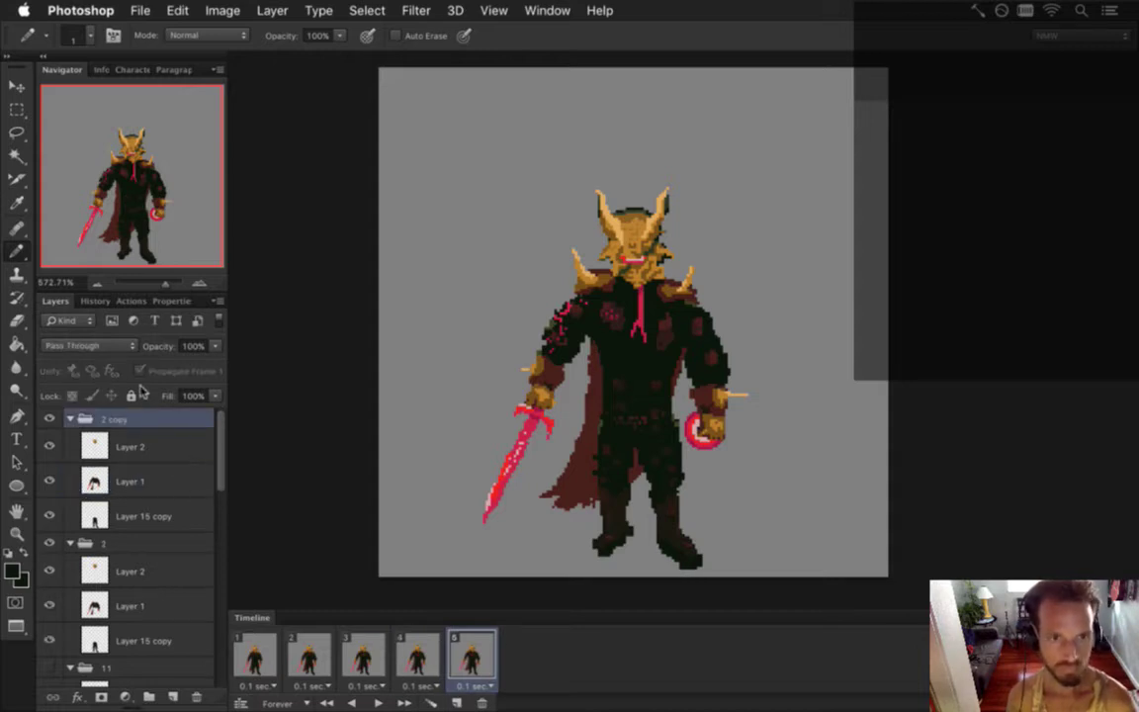
- Select Layer 2 inside the group "2 copy" and save the document
left_click(118, 445)
left_click(128, 479)
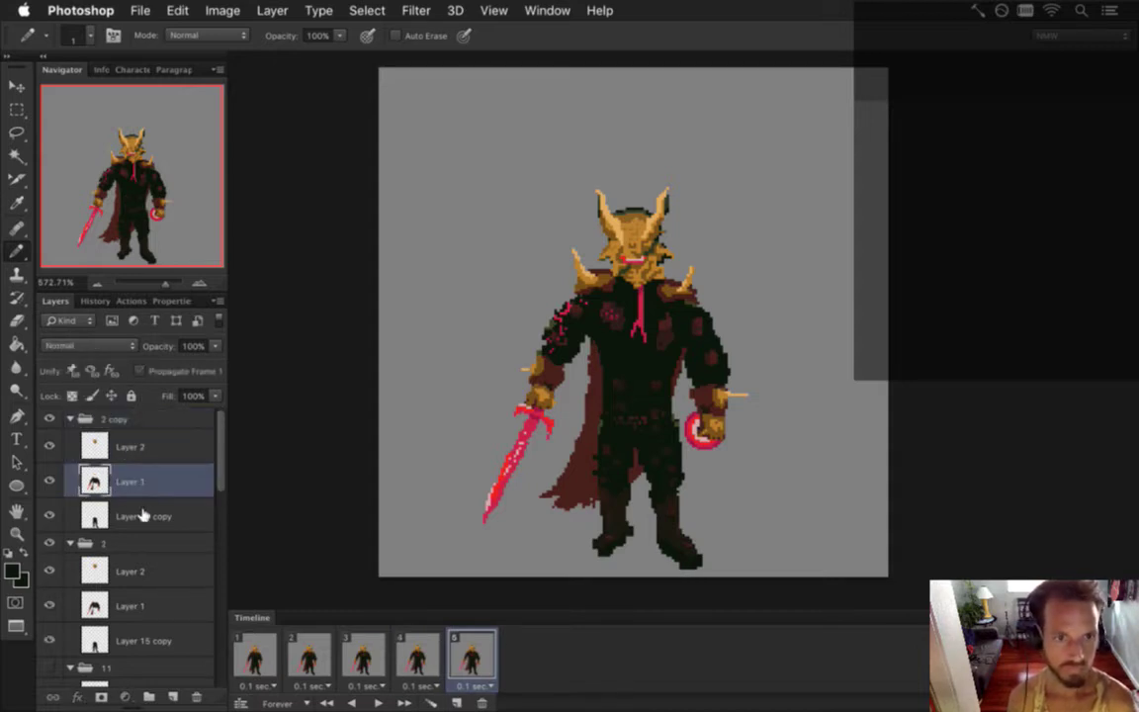
left_click(143, 515)
left_click(139, 425)
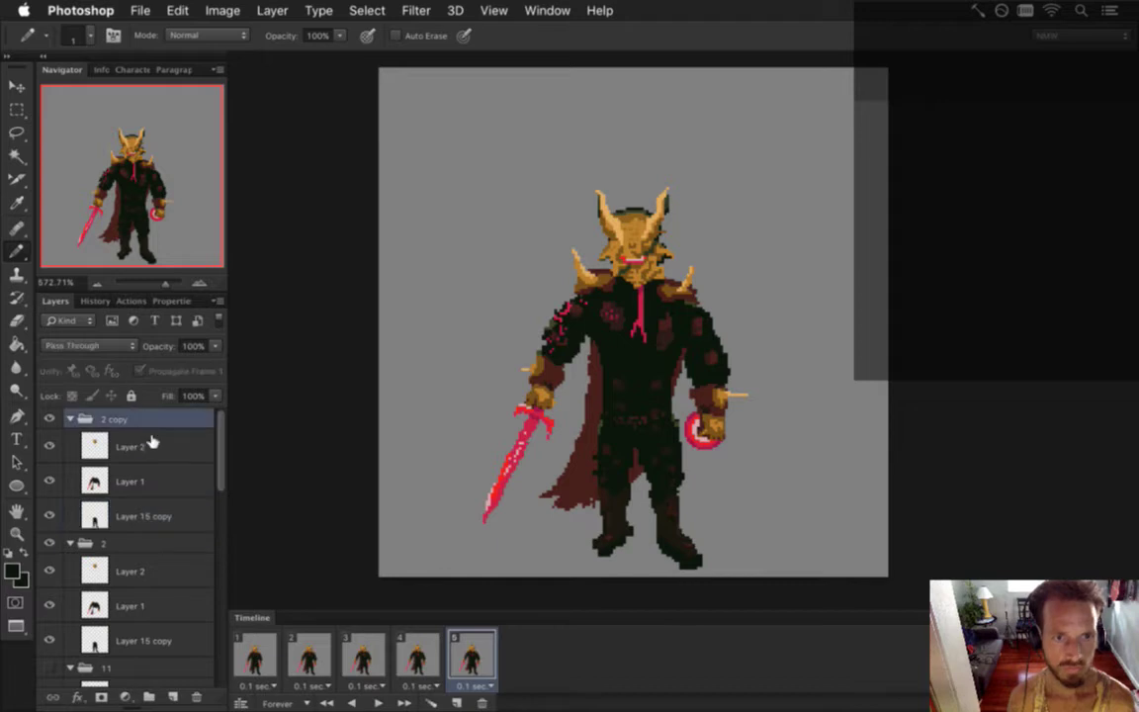
left_click(151, 445)
key("ctrl+s")
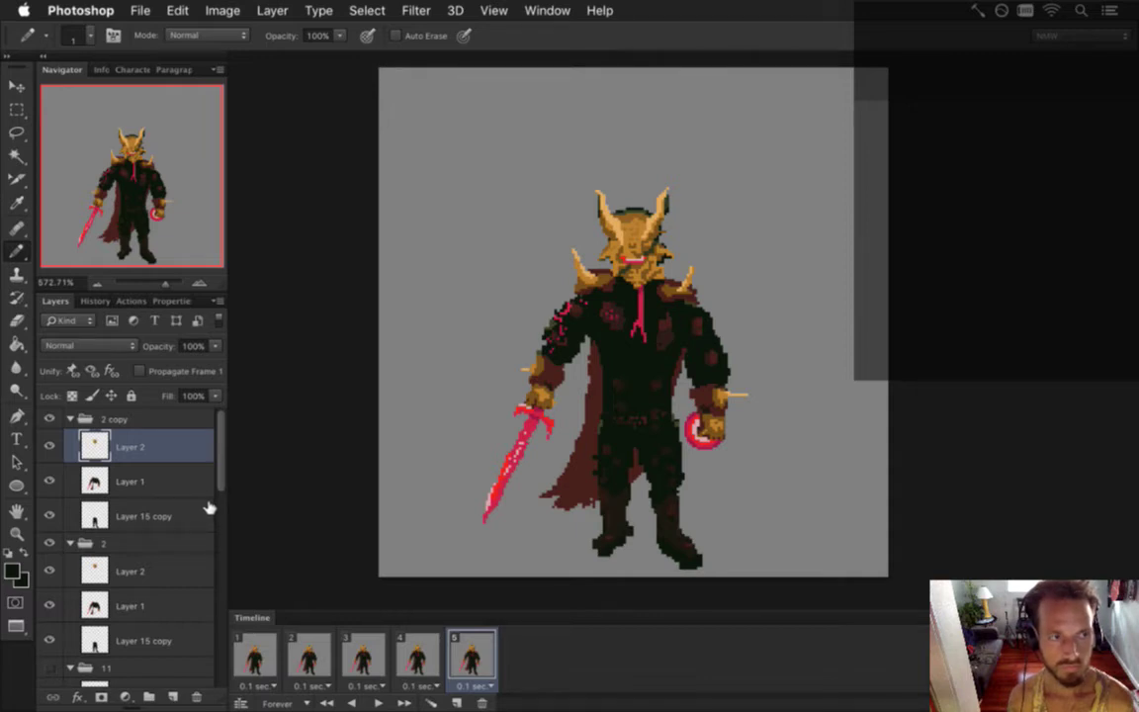
- Hide group 2 and move the orb-holding hand on Layer 1 of "2 copy" up and outward, clear of the shoulder
key("m")
left_click_drag(676, 405, 757, 467)
key("v")
left_click(720, 406)
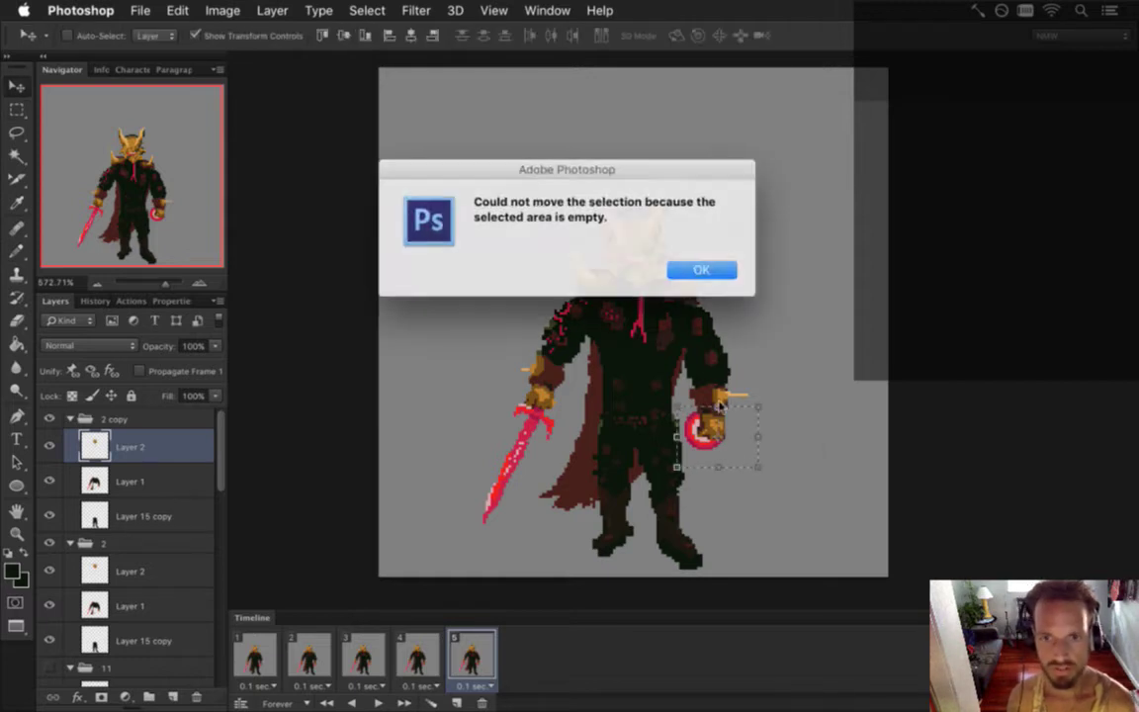
left_click(704, 272)
left_click(198, 479)
left_click_drag(744, 425, 743, 290)
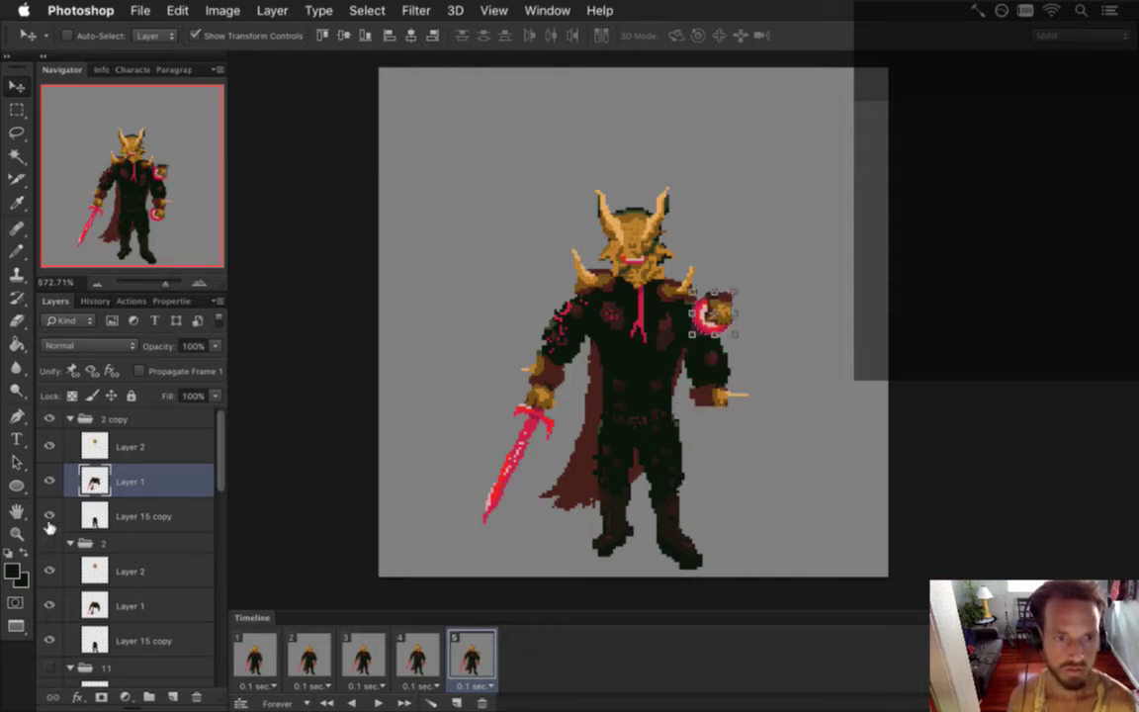
left_click_drag(721, 298, 712, 311)
key("i")
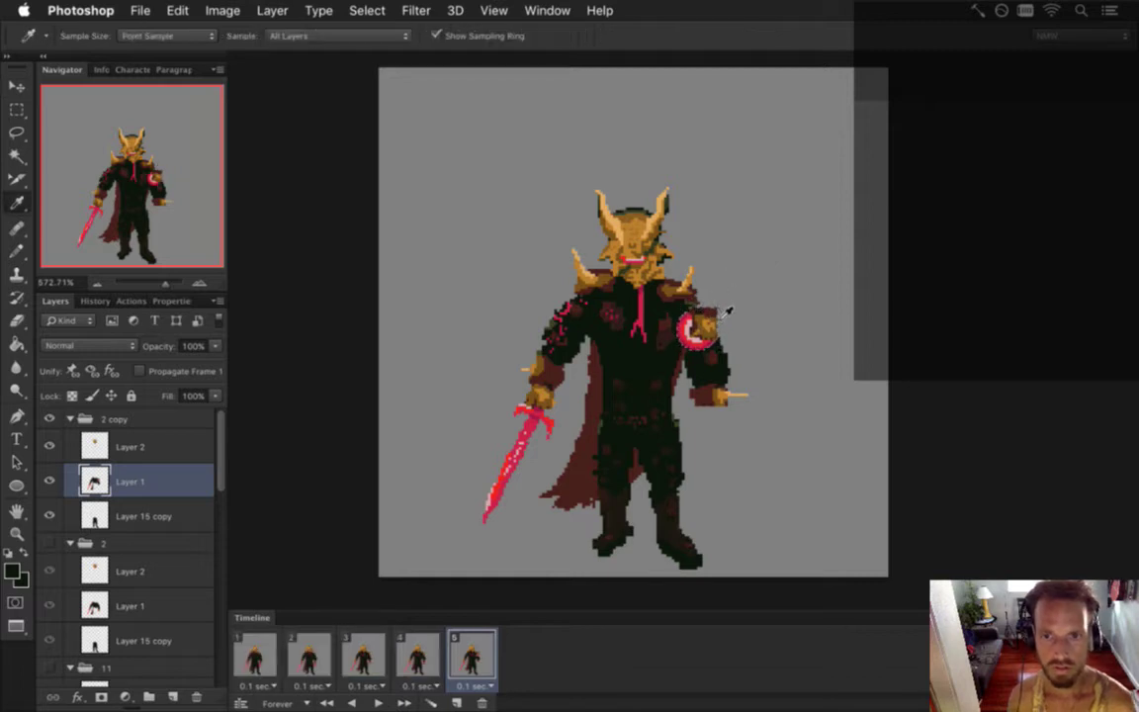
key("v")
left_click_drag(707, 326, 791, 314)
- Erase the hanging arm below the shoulder on the orb side from Layer 1 and clear the selection
key("m")
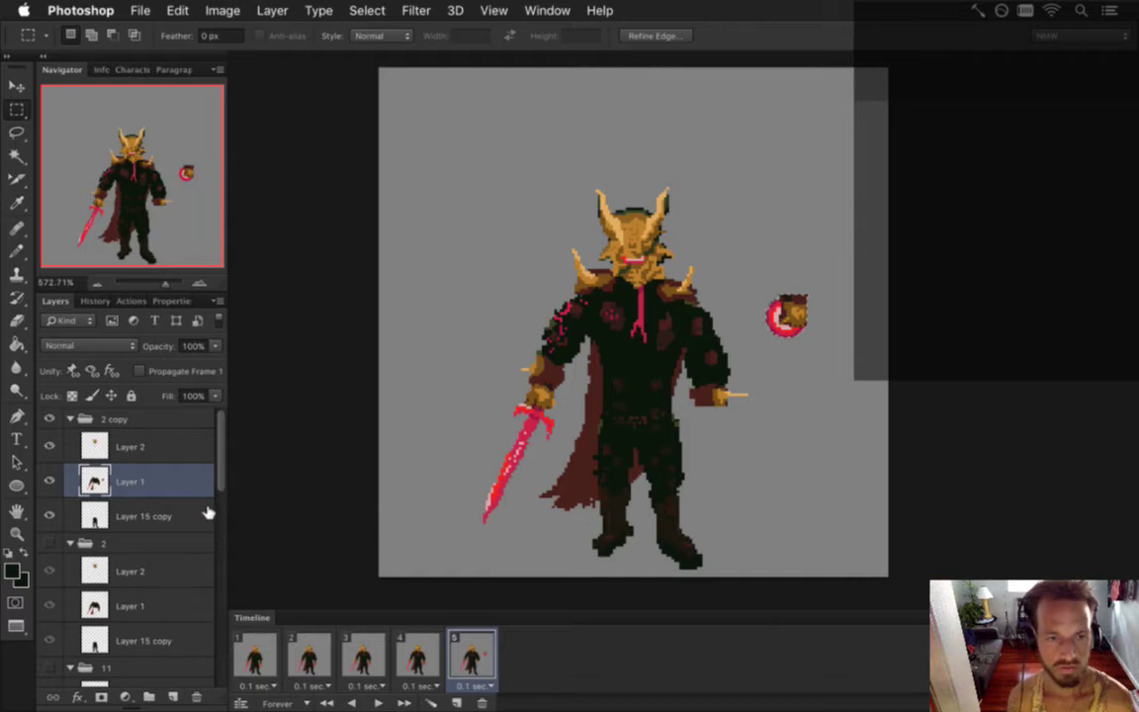
left_click_drag(662, 307, 745, 426)
key("BackSpace")
left_click(729, 292)
- Select the remaining shoulder piece on the orb side and nudge it up a few pixels
left_click_drag(652, 259, 708, 315)
key("v")
key("Up")
key("Up")
key("Up")
key("Up")
key("Up")
key("Up")
key("Up")
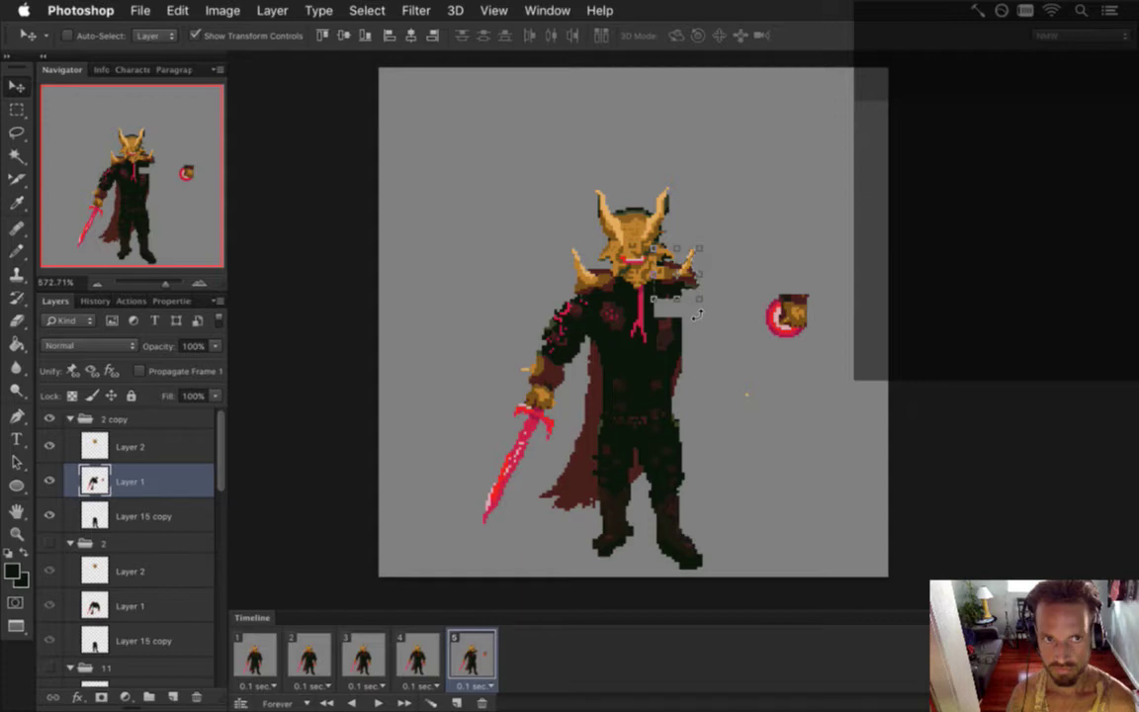
- Clear the selection and nudge the boss's head on Layer 2 one pixel left and one pixel down
left_click(179, 443)
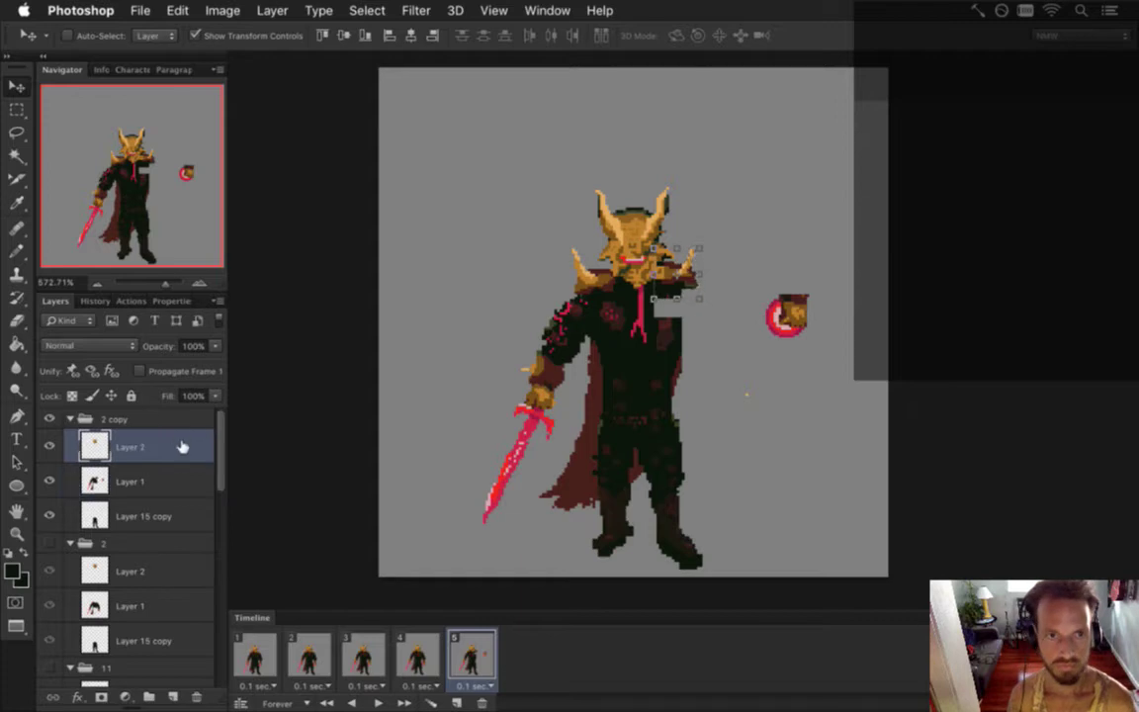
key("super+d")
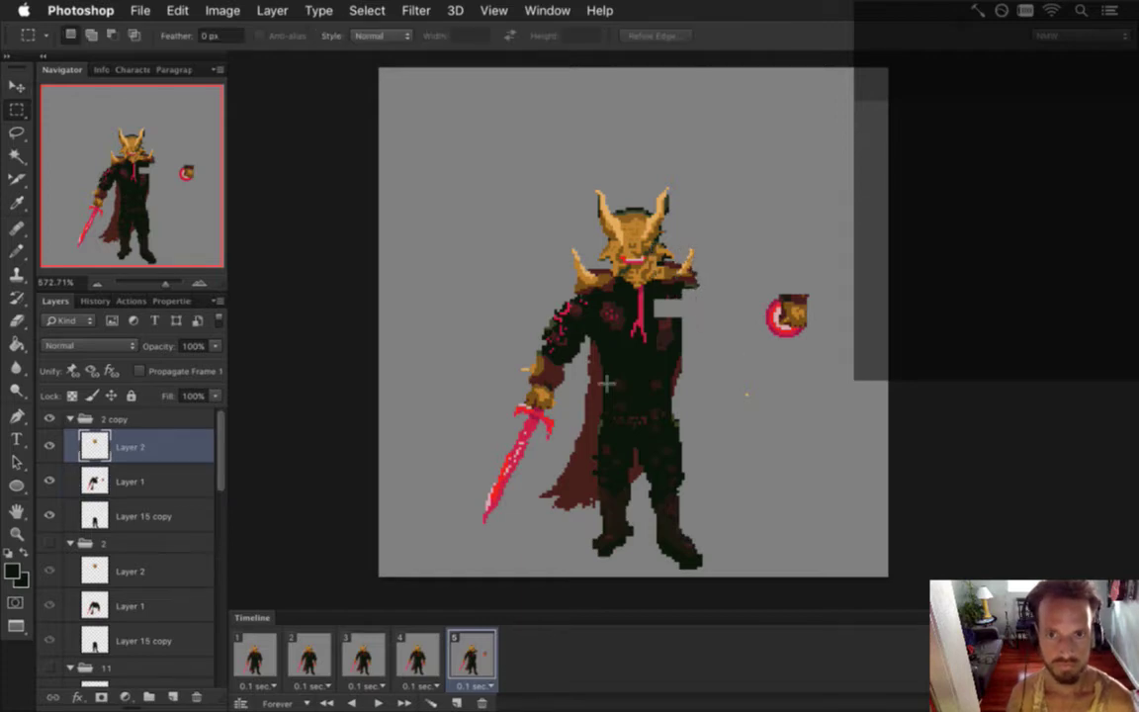
key("Left")
key("Down")
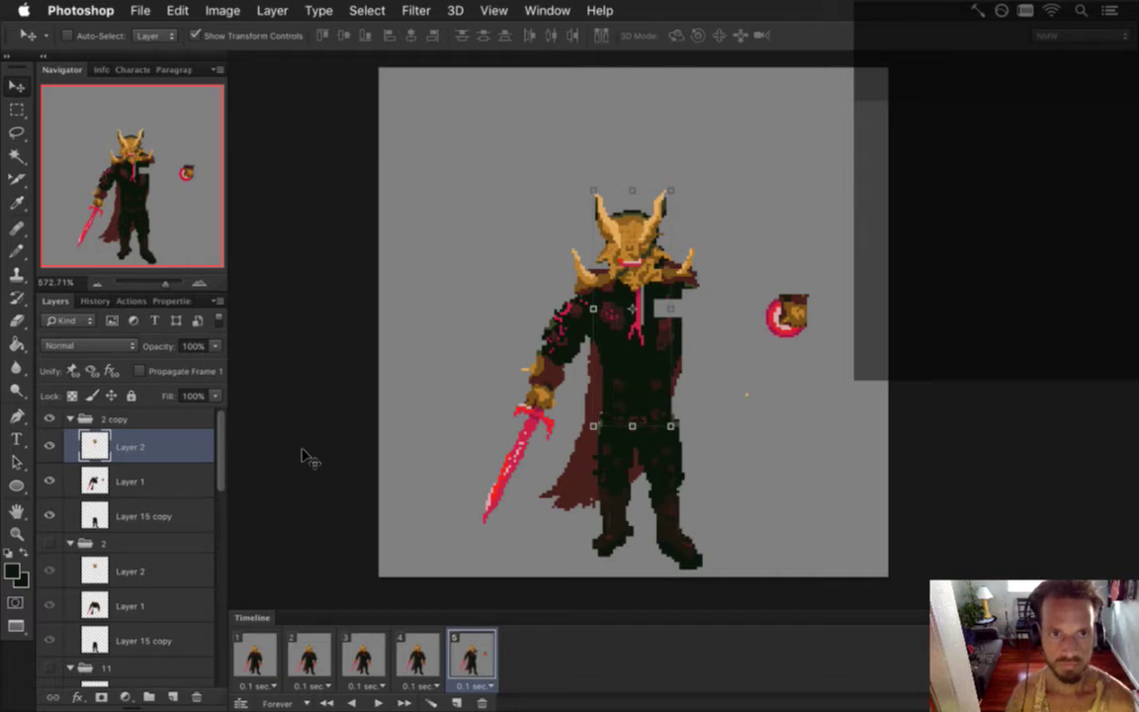
- Paint a raised near-black upper arm out from the shoulder on Layer 2 with a 4 px Pencil, filling the chest gap
key("m")
key("i")
key("b")
mouse_move(697, 290)
left_mouse_down()
mouse_move(732, 276)
mouse_move(723, 297)
mouse_move(684, 305)
mouse_move(701, 307)
mouse_move(657, 308)
left_mouse_up()
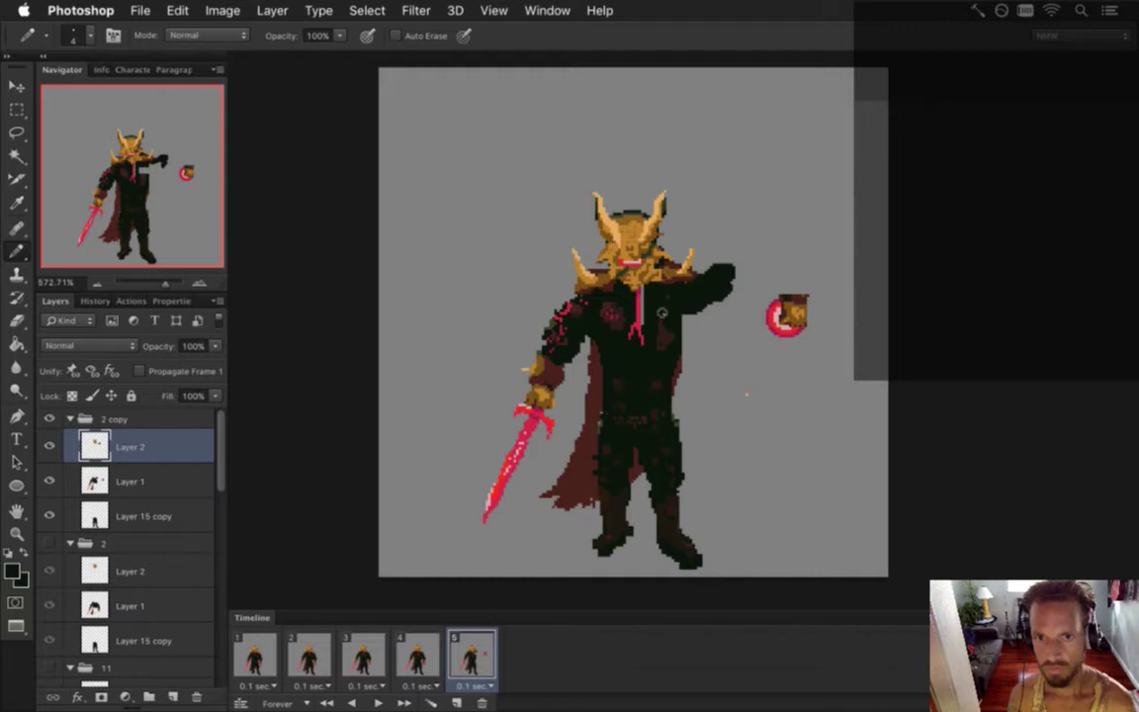
mouse_move(696, 304)
left_mouse_down()
mouse_move(706, 316)
mouse_move(719, 310)
left_mouse_up()
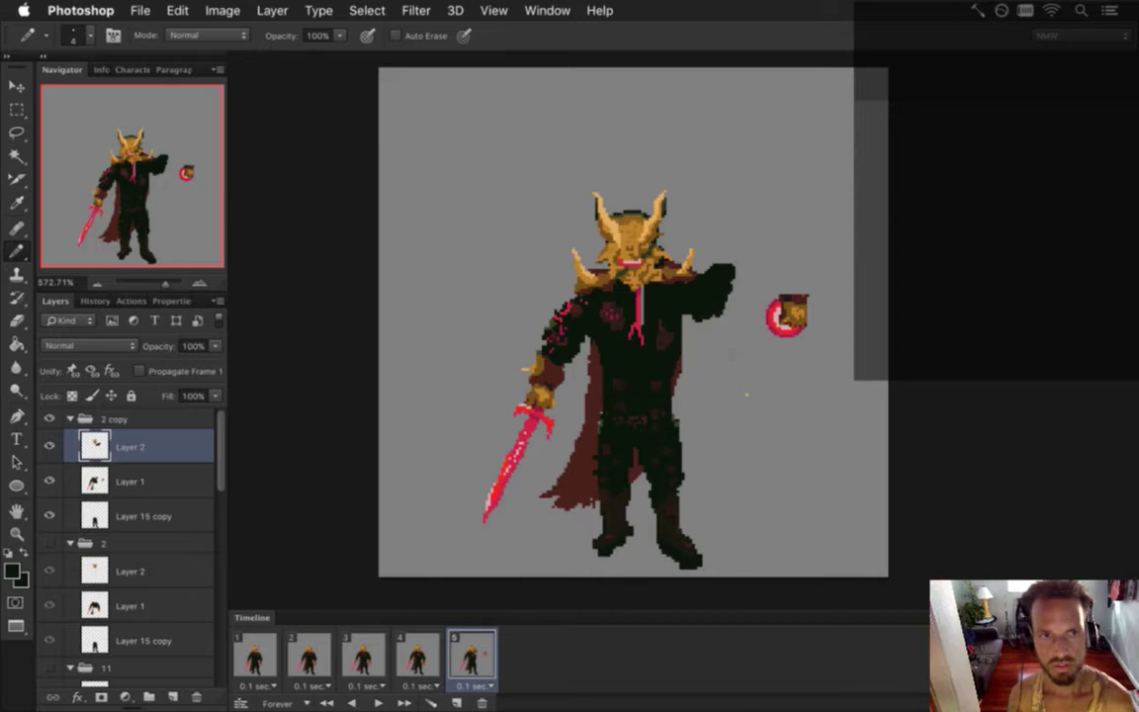
- Select the floating orb and hand, then move them on Layer 1 to just beneath the raised upper arm
key("m")
left_click_drag(670, 180, 809, 349)
key("v")
left_click(806, 289)
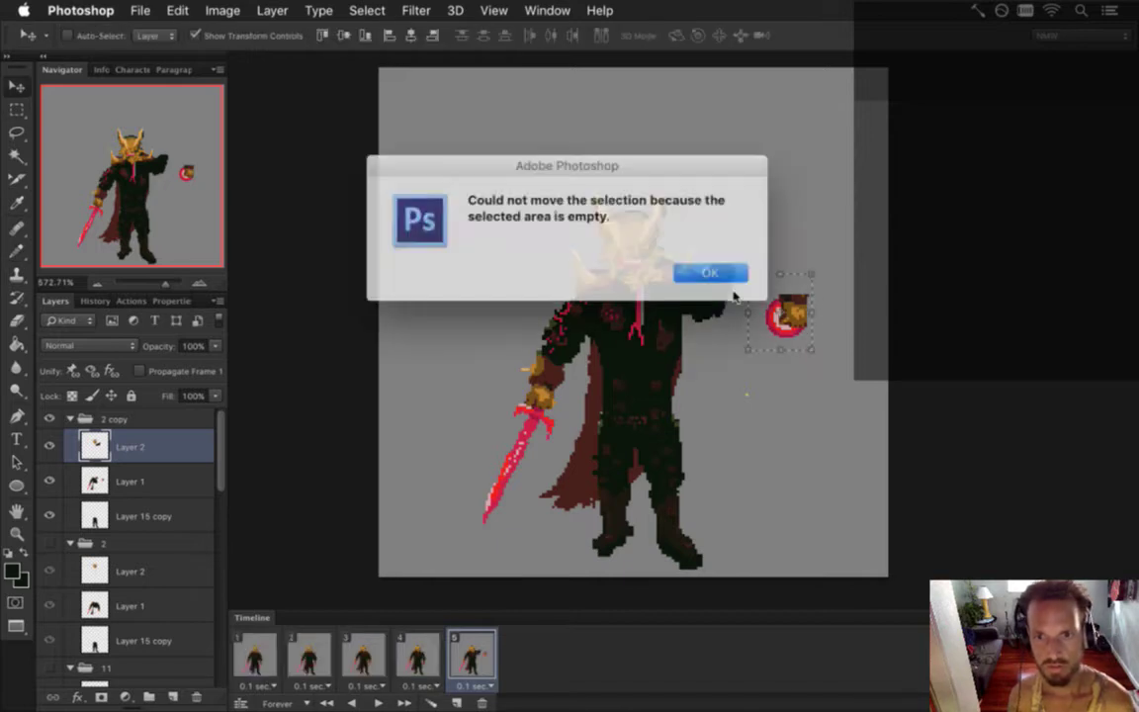
key("Return")
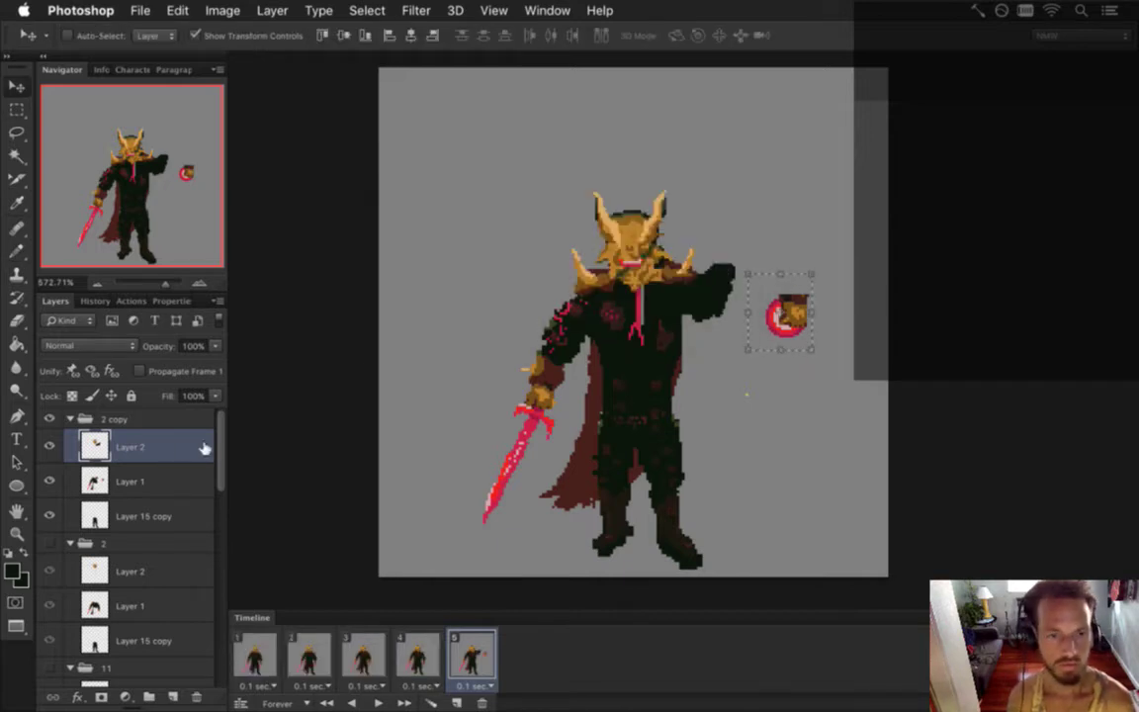
left_click(148, 482)
left_click_drag(799, 297, 719, 290)
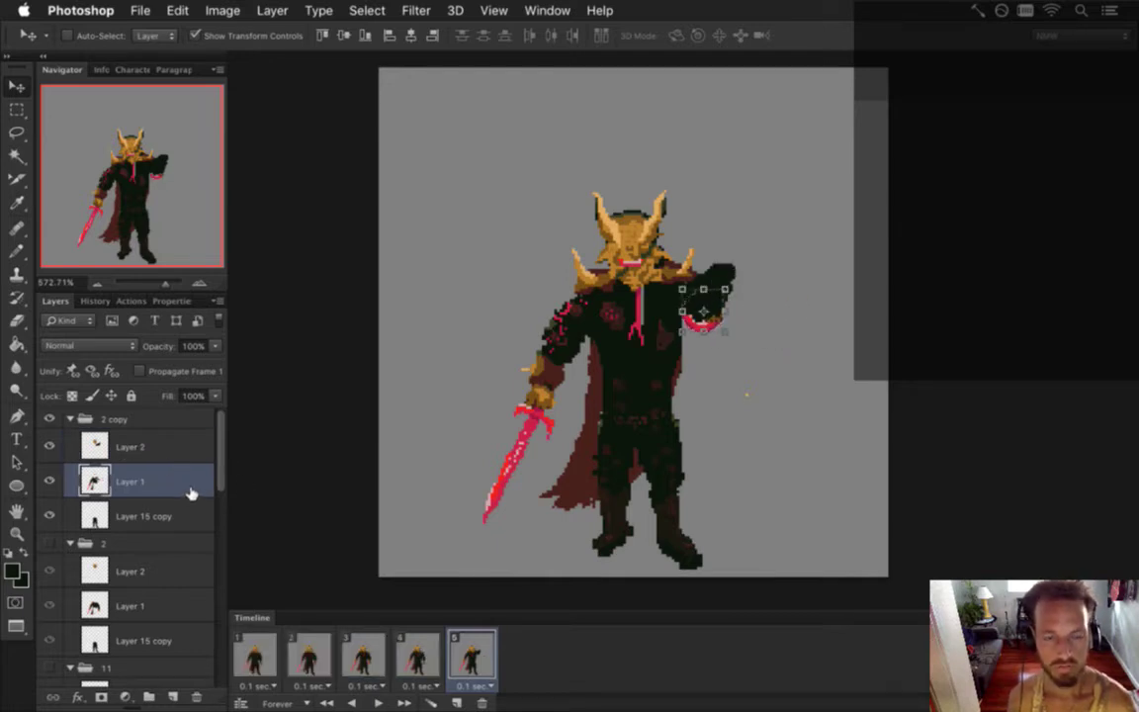
- Select the near-black colour by Magic Wand, delete the painted raised arm from Layer 2, and clear the selection
left_click(170, 444)
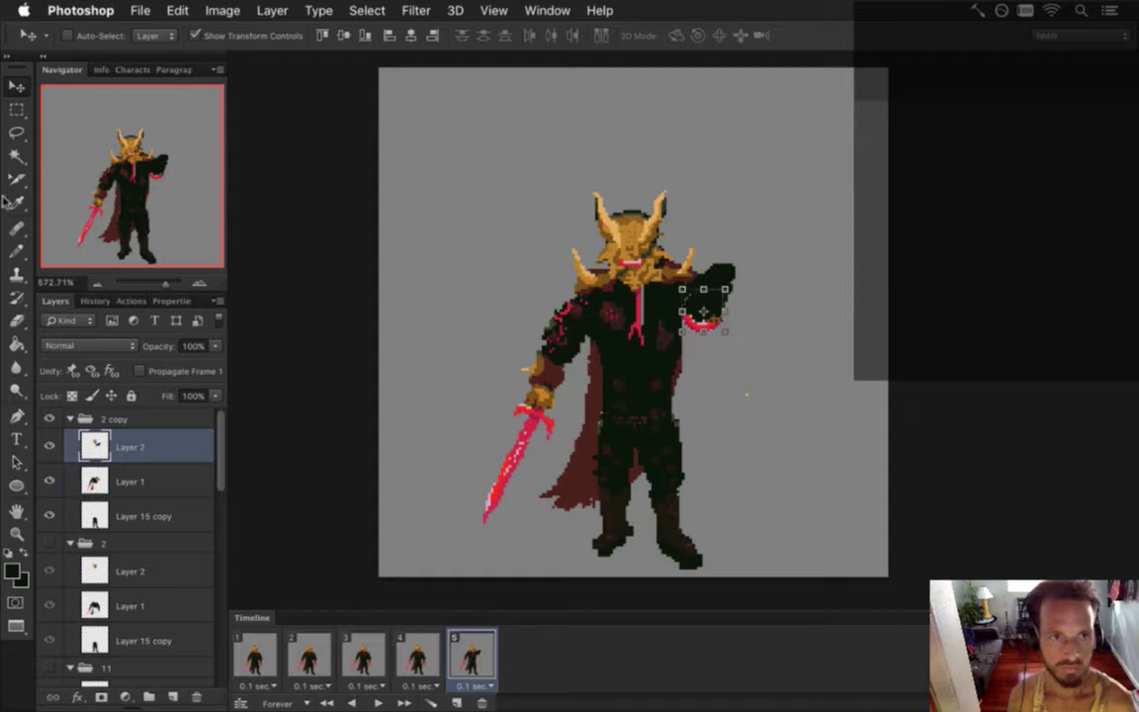
left_click(17, 155)
left_click(719, 294)
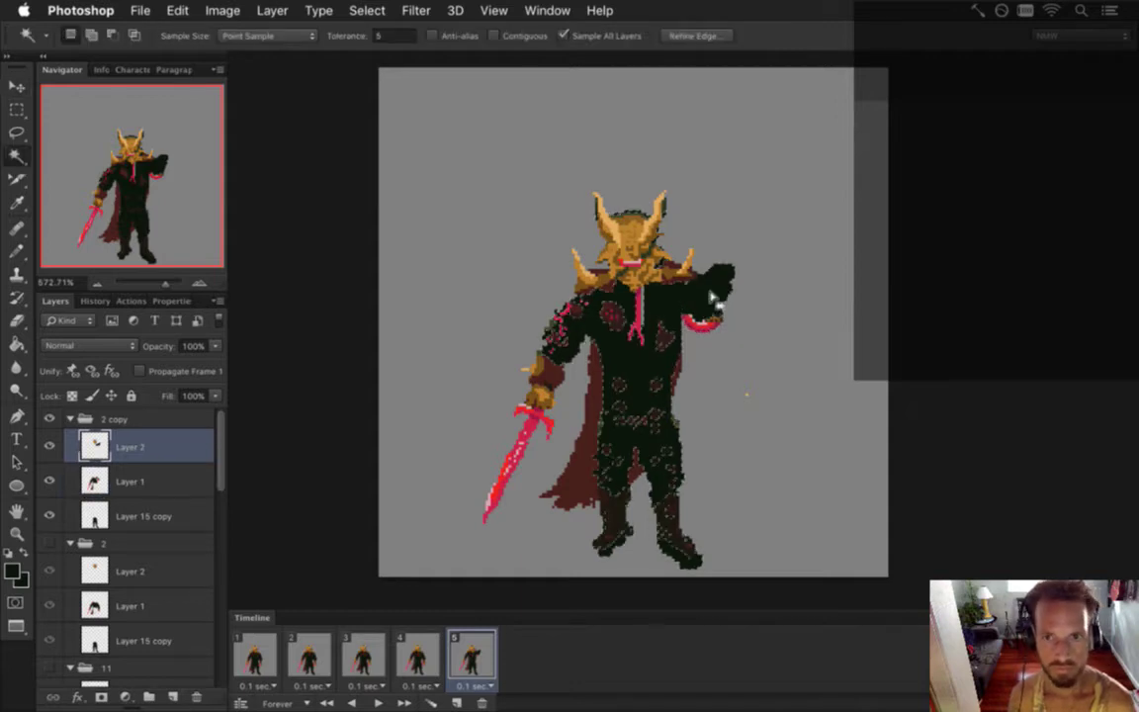
key("BackSpace")
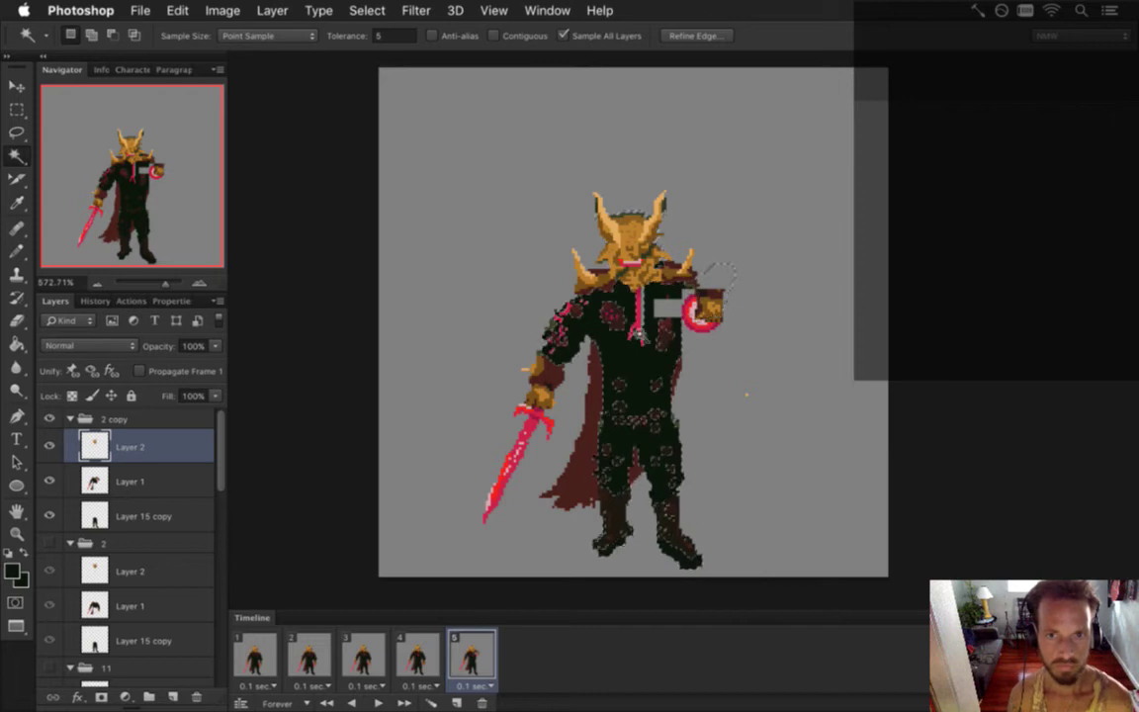
key("i")
key("ctrl+d")
- Repaint the raised near-black arm on Layer 1 with a 5 px Pencil, extending it outward above the orb and closing the chest gap
left_click(149, 481)
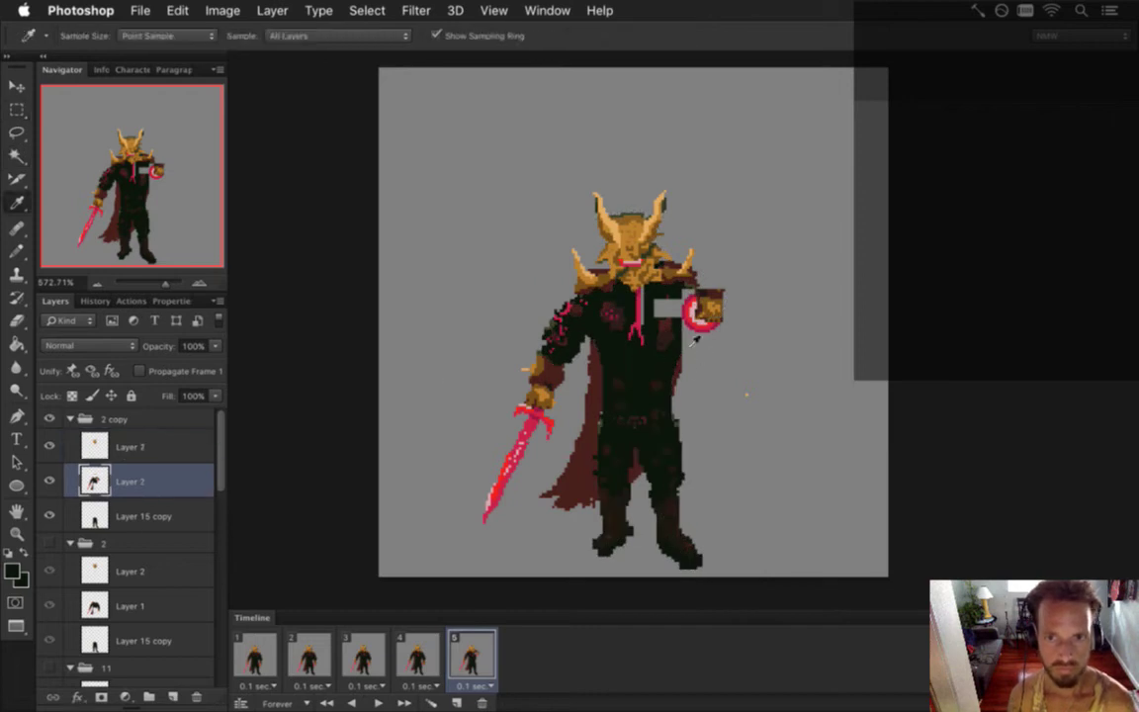
key("b")
left_click_drag(651, 316, 748, 276)
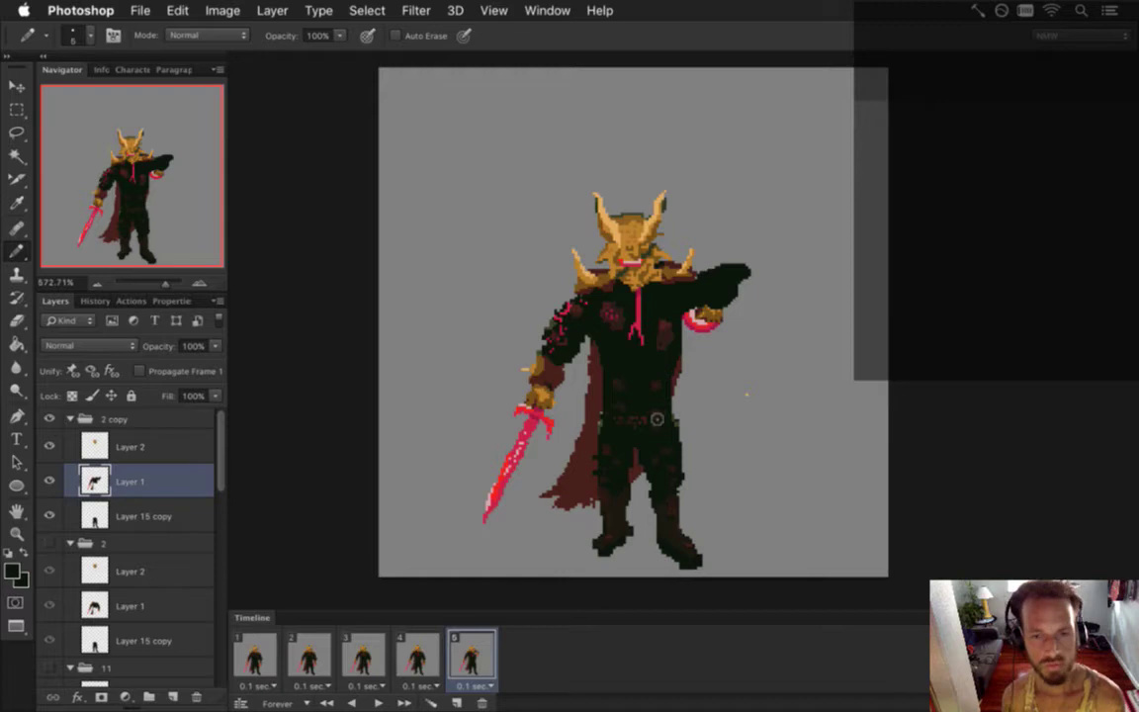
- Compare the orb hand's position in frames 4 and 5 using temporary rectangular selections
left_click(416, 655)
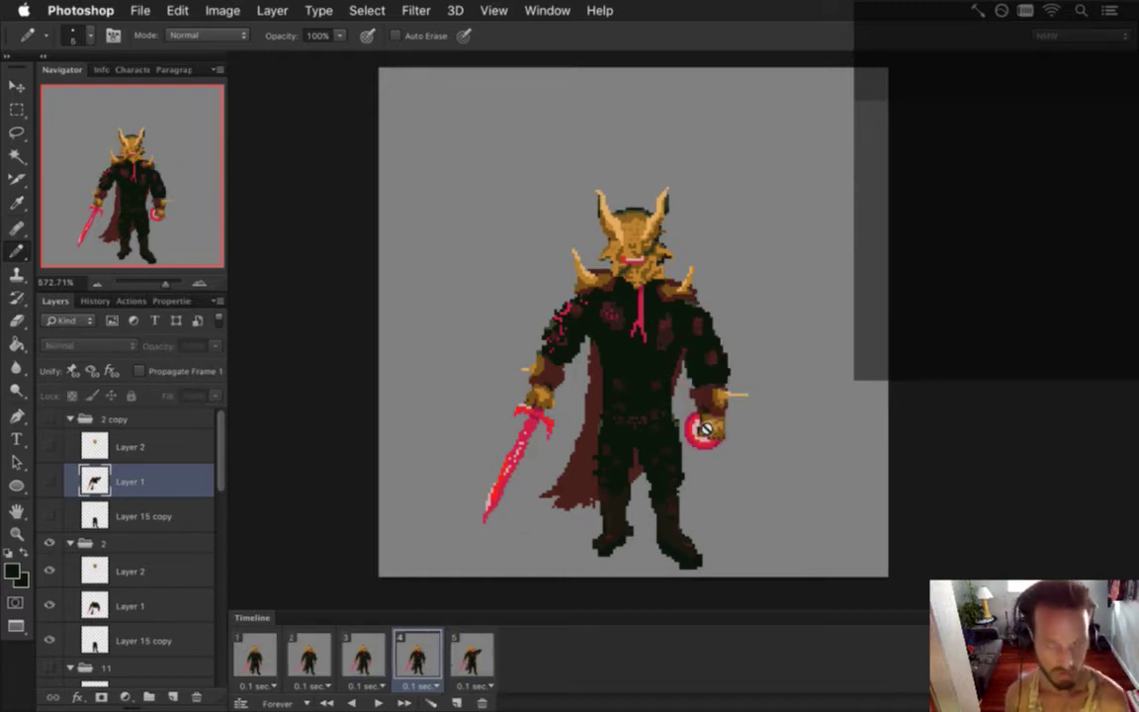
key("m")
left_click_drag(698, 431, 613, 399)
key("super+d")
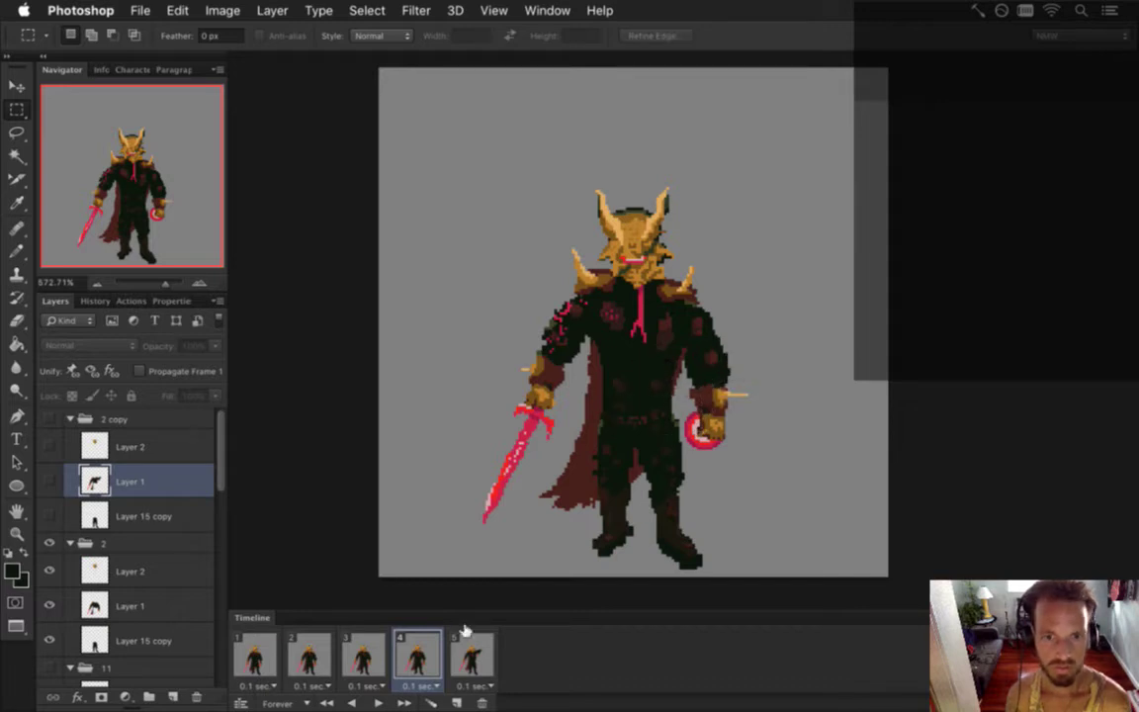
left_click(468, 645)
left_click_drag(702, 314, 617, 432)
left_click(748, 396)
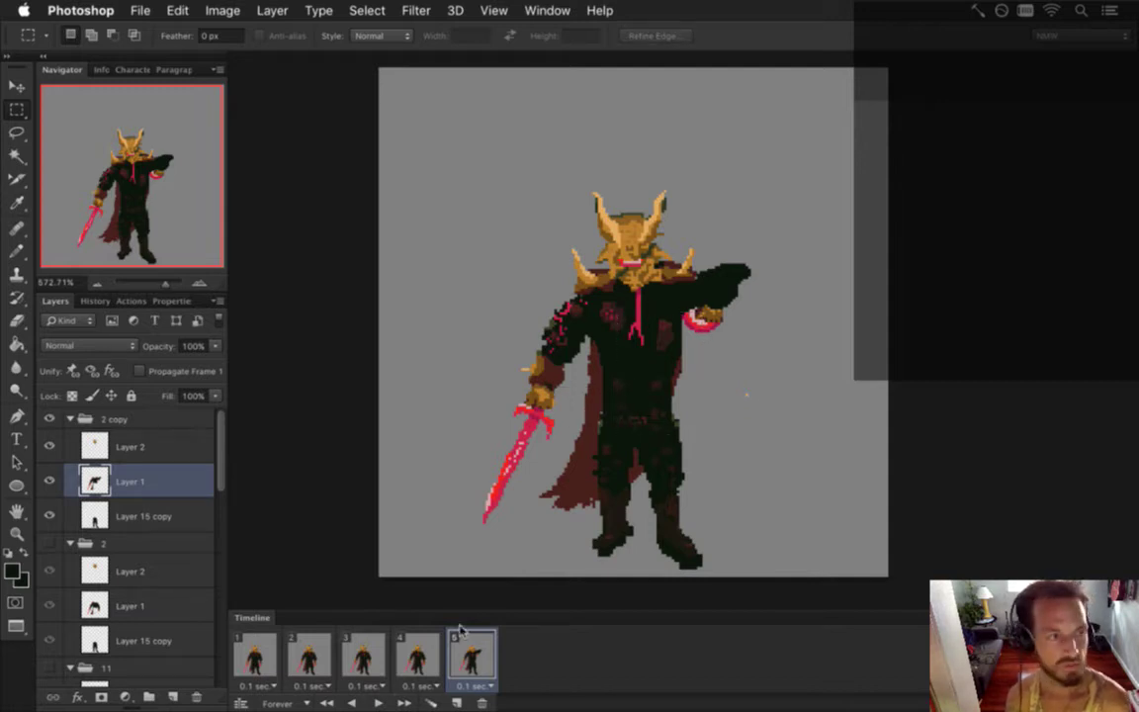
key("super+Tab")
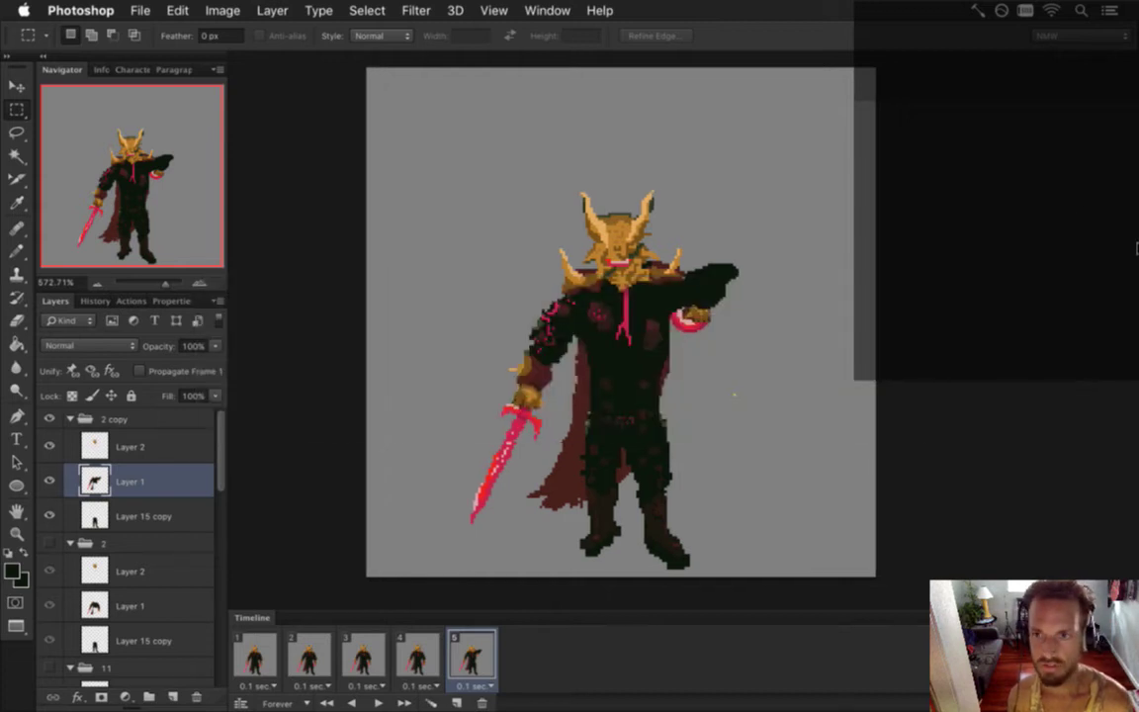
mouse_move(1136, 203)
left_click(1123, 224)
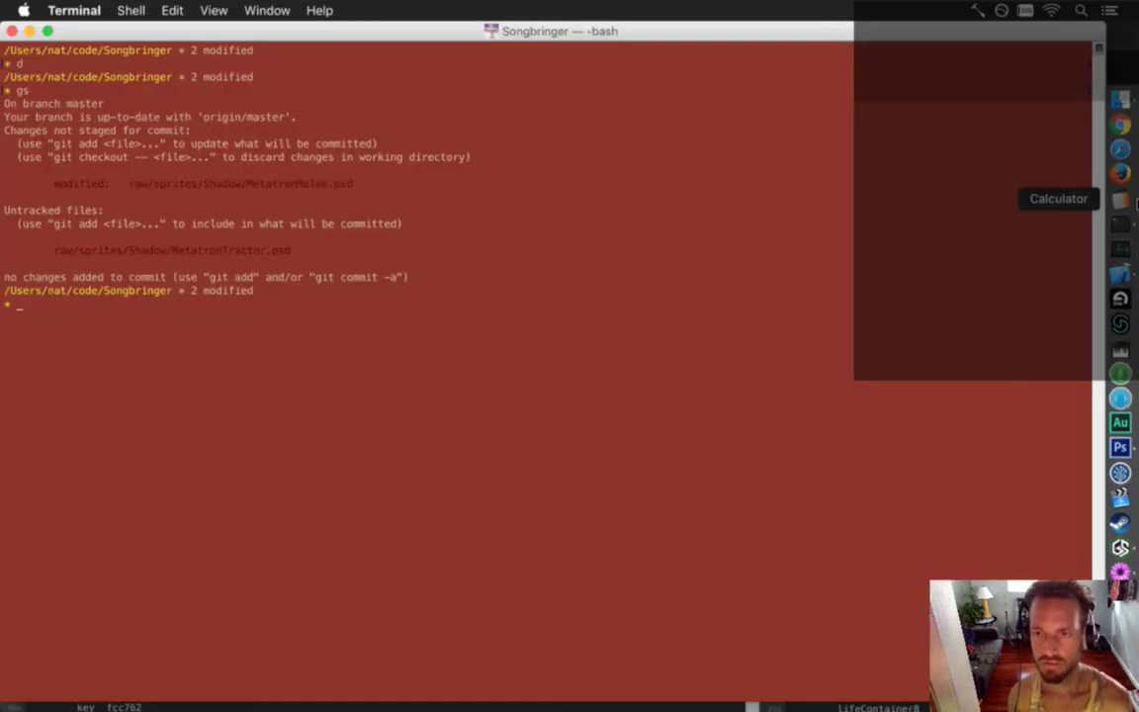
key("super+Tab")
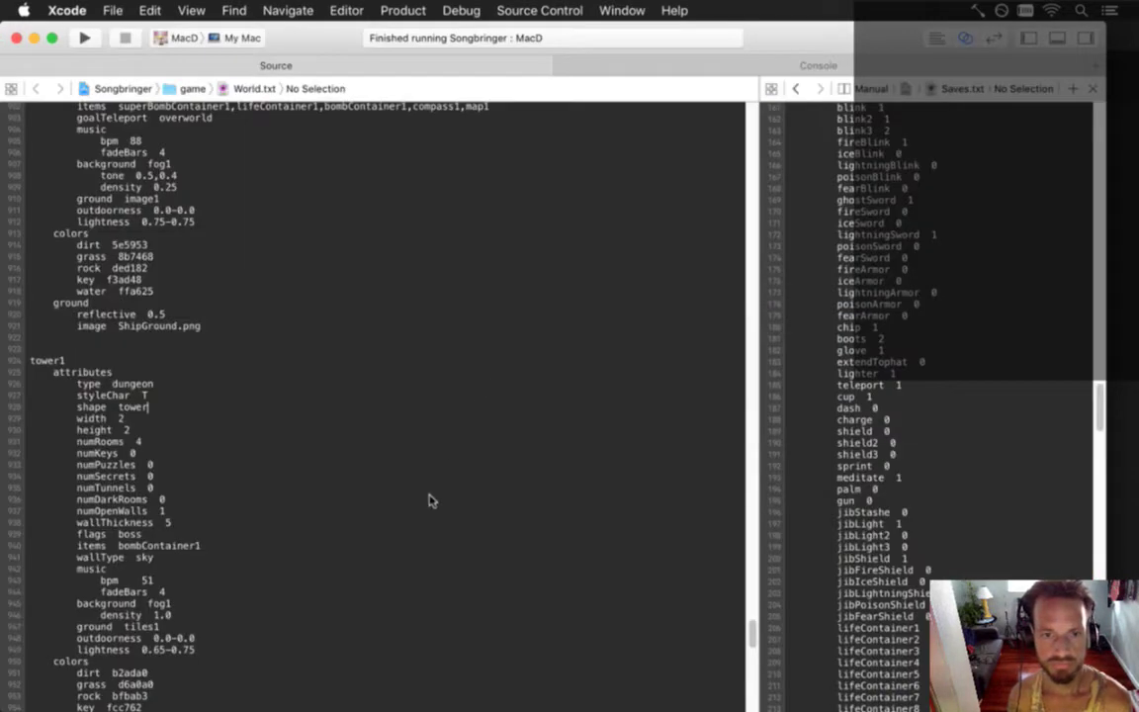
key("super+Tab")
key("super+Tab")
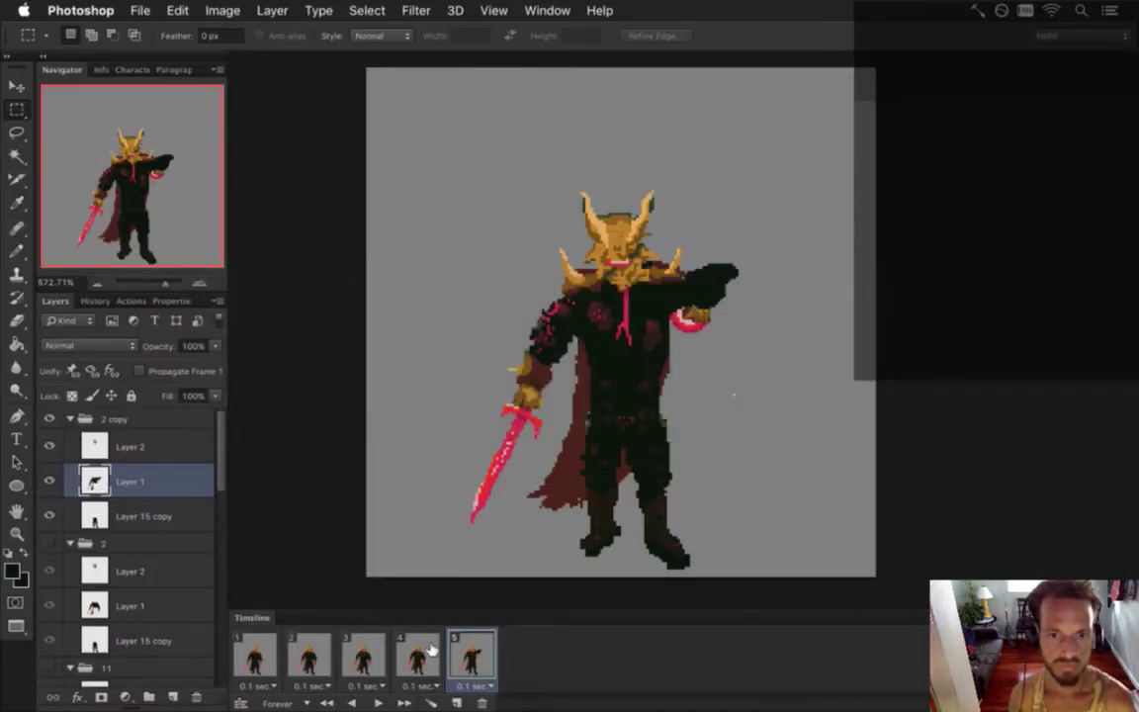
- Step through the five animation frames to compare the boss's arm, shoulder and head poses
left_click(440, 656)
left_click(471, 656)
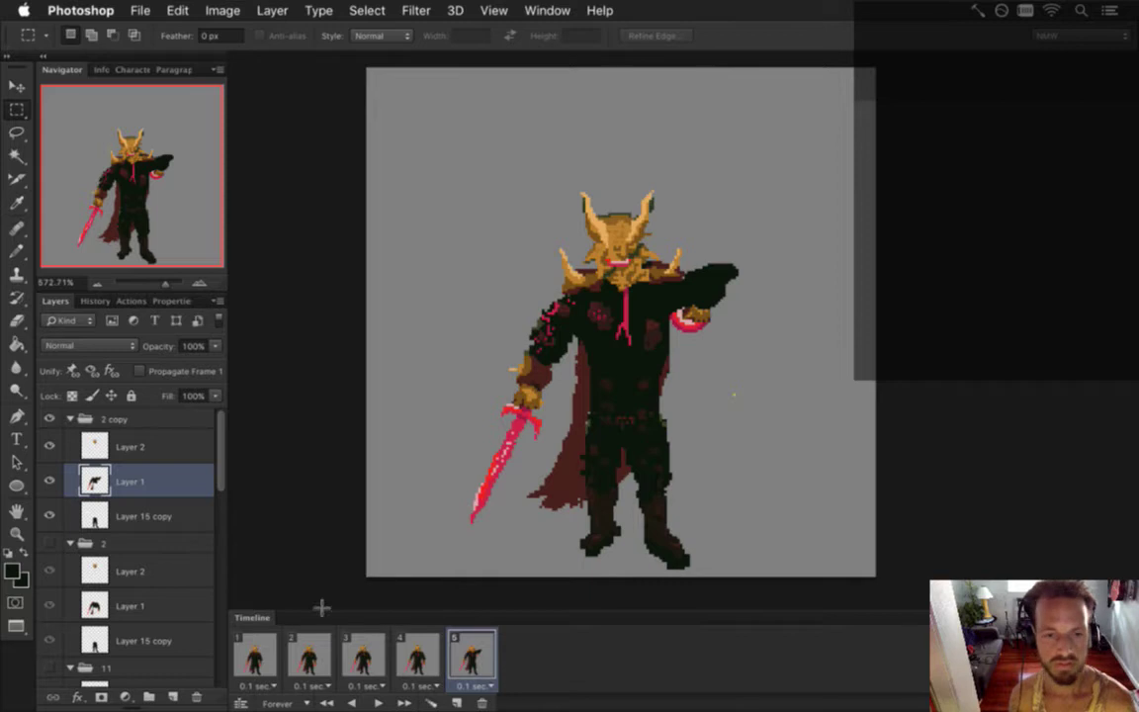
left_click(275, 659)
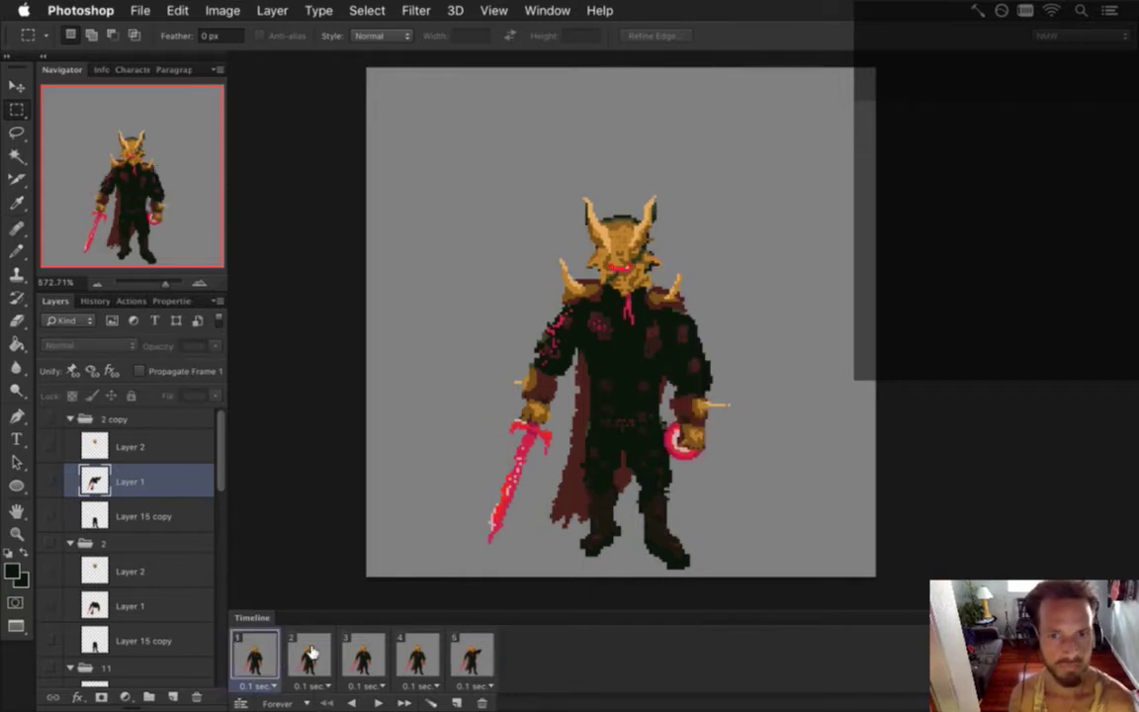
left_click(308, 658)
left_click(257, 658)
left_click(310, 658)
left_click(361, 657)
left_click(310, 655)
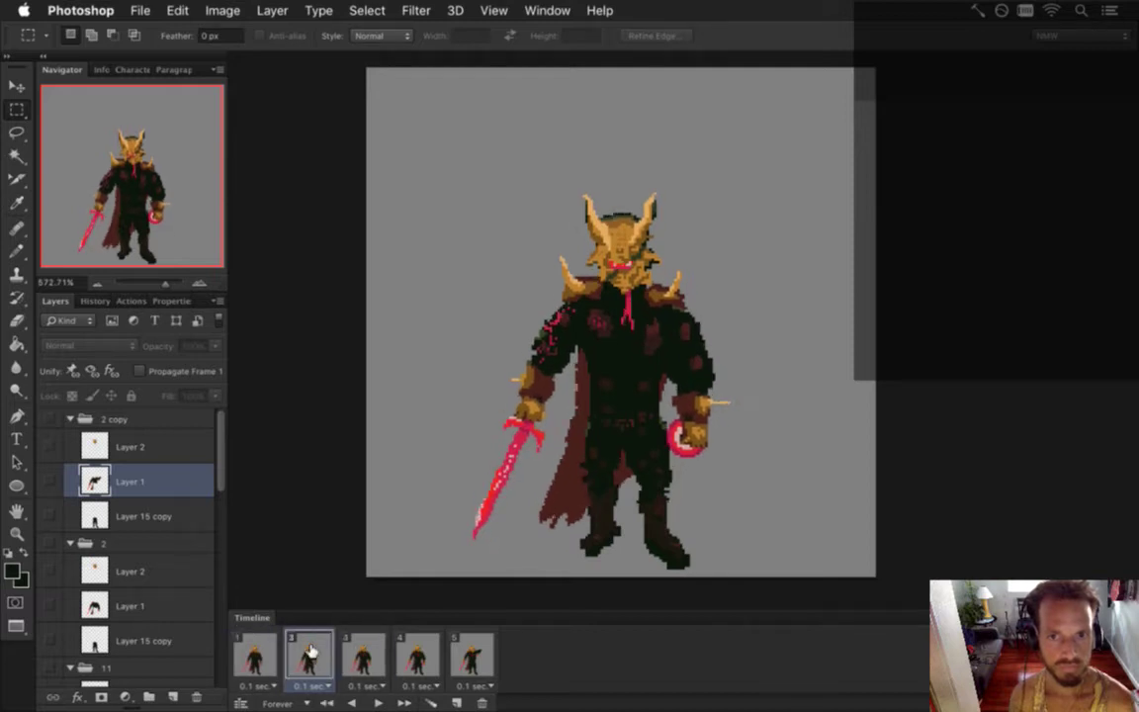
- Make Layer 1 in the frame 2 group named 0 active and compare that frame's pose with frames 1, 4 and 5
left_click_drag(226, 459, 213, 615)
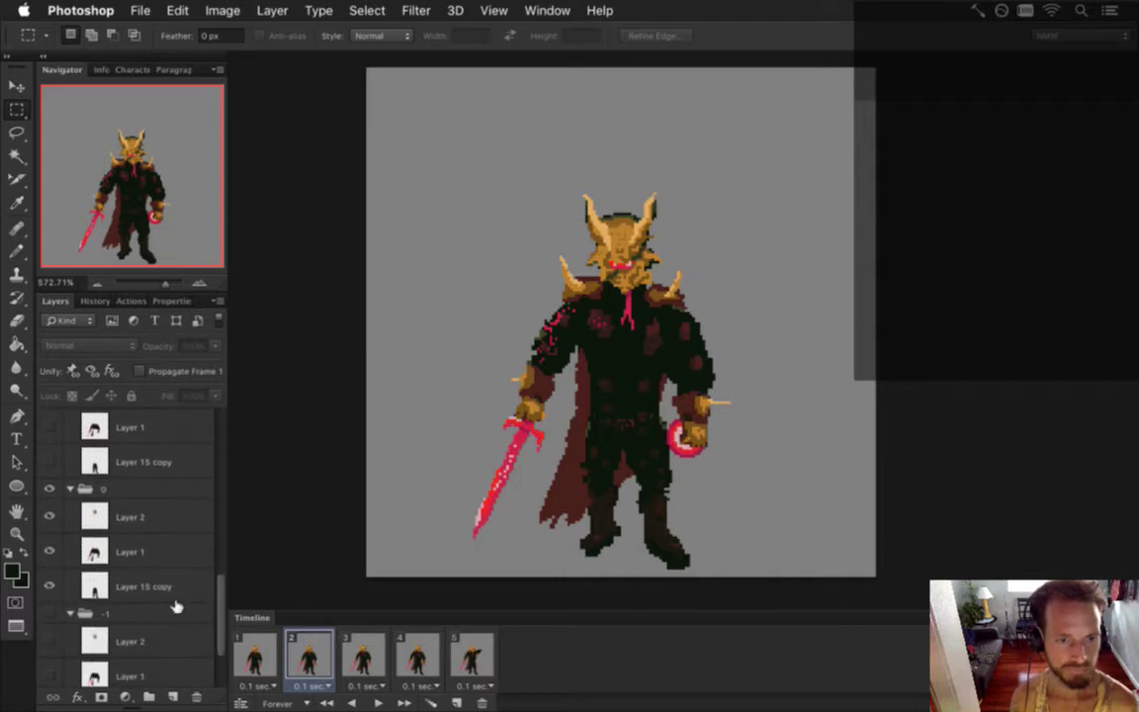
left_click(99, 549)
scroll(661, 475, "up", 4)
scroll(675, 472, "up", 5)
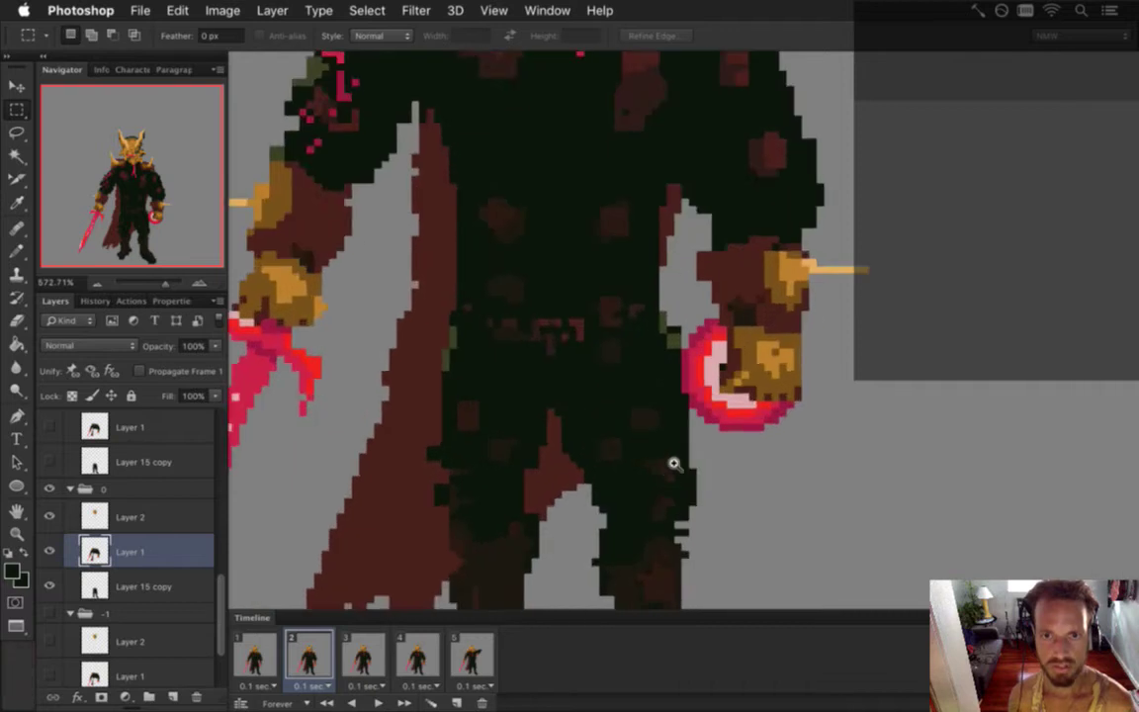
scroll(673, 424, "up", 1)
scroll(626, 430, "down", 4)
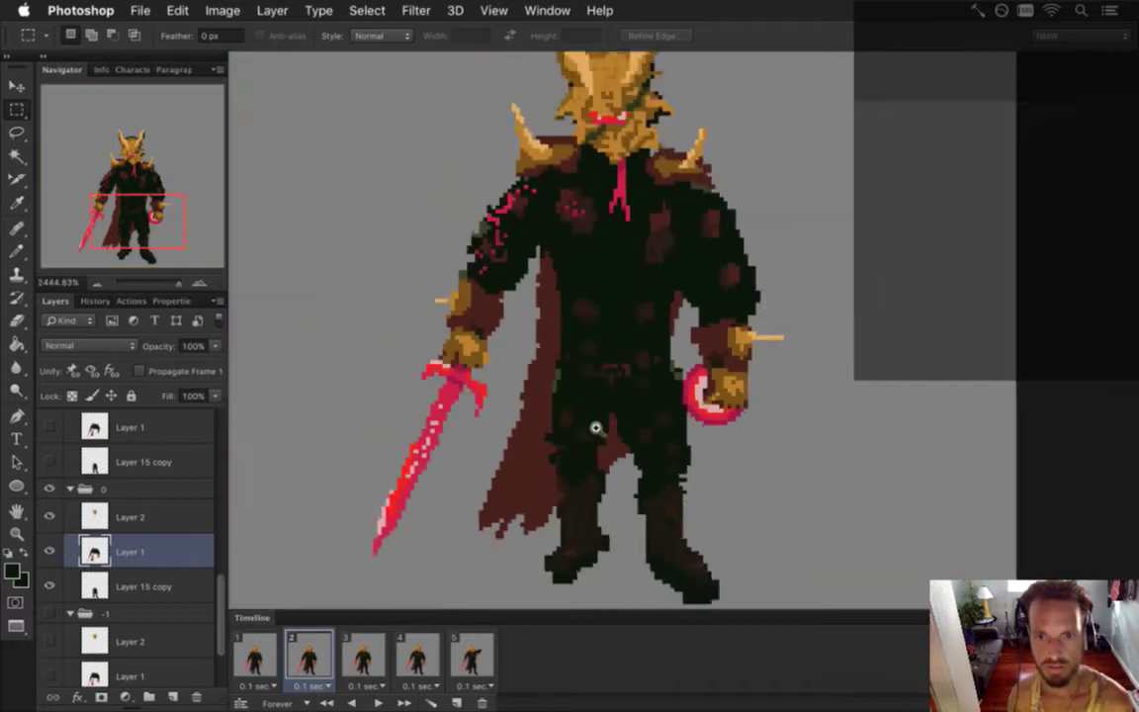
left_click_drag(648, 330, 674, 333)
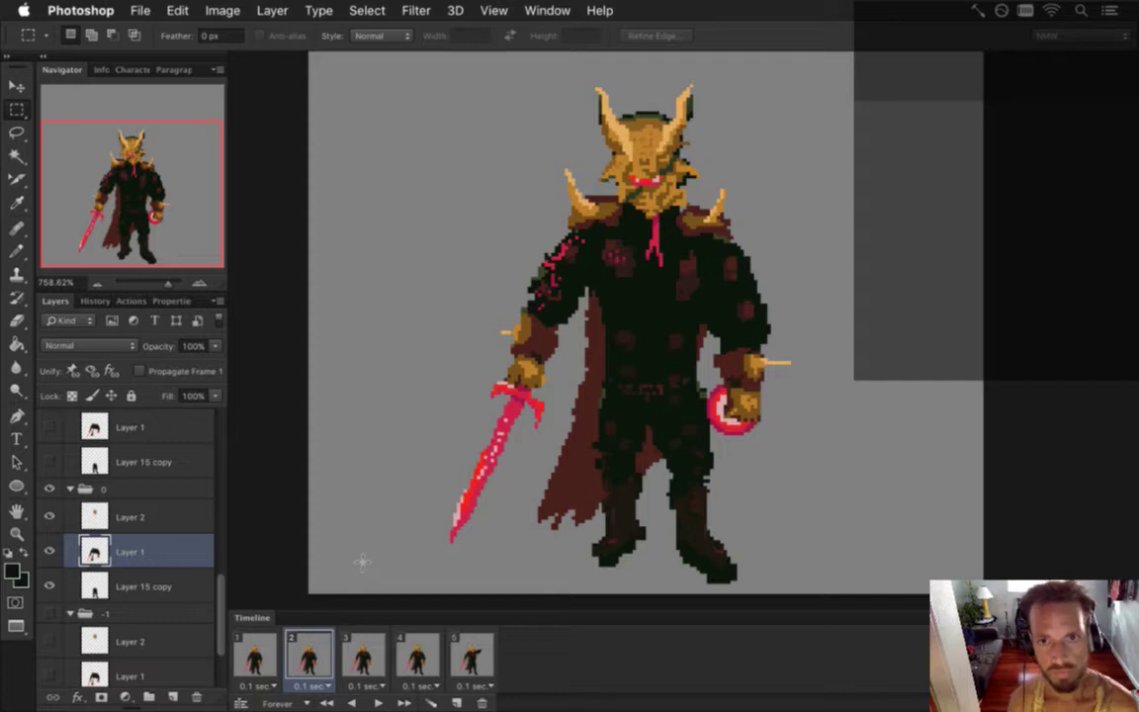
left_click(470, 657)
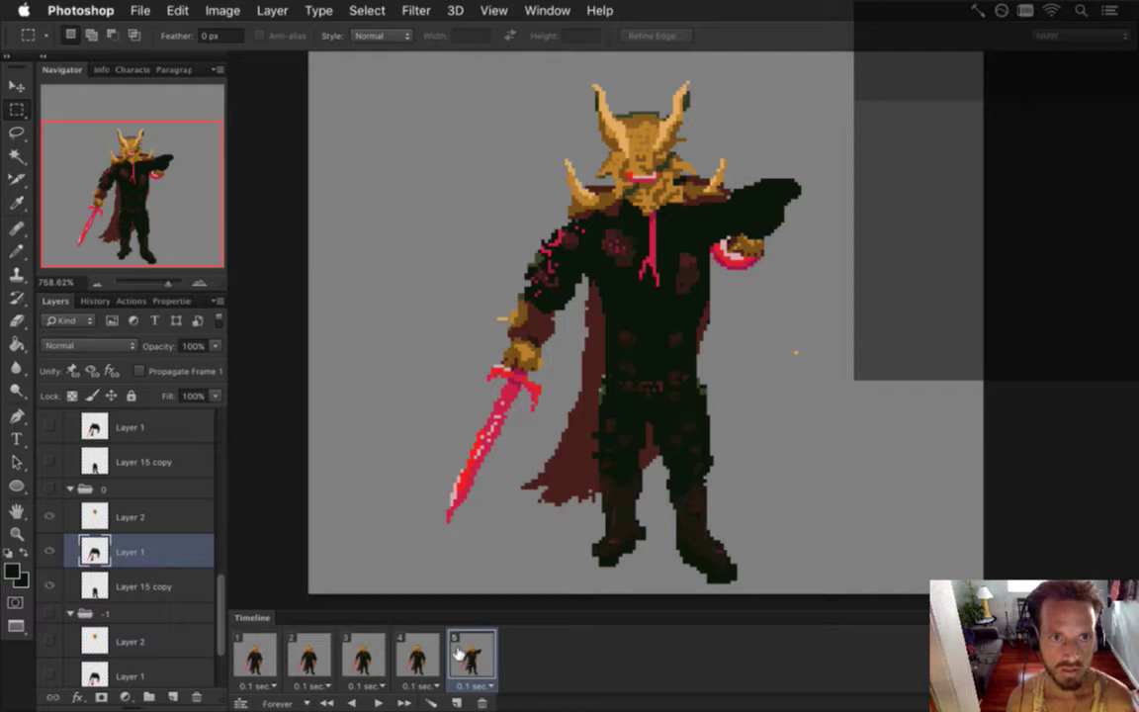
left_click(424, 654)
left_click(460, 654)
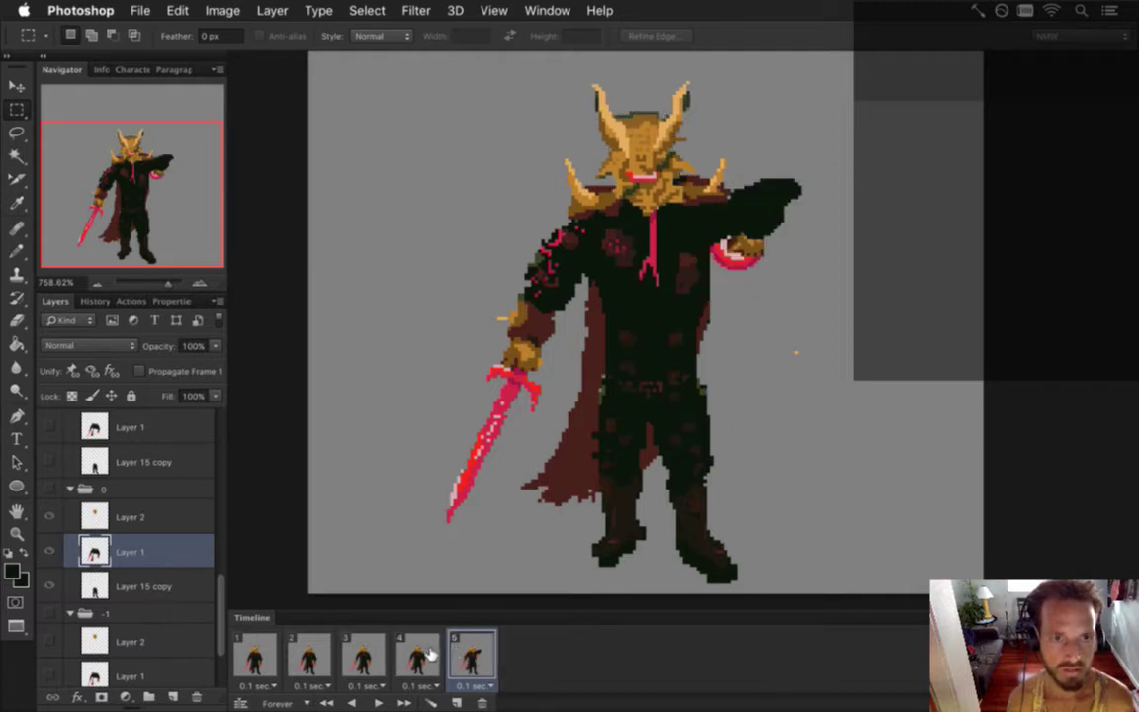
left_click(254, 657)
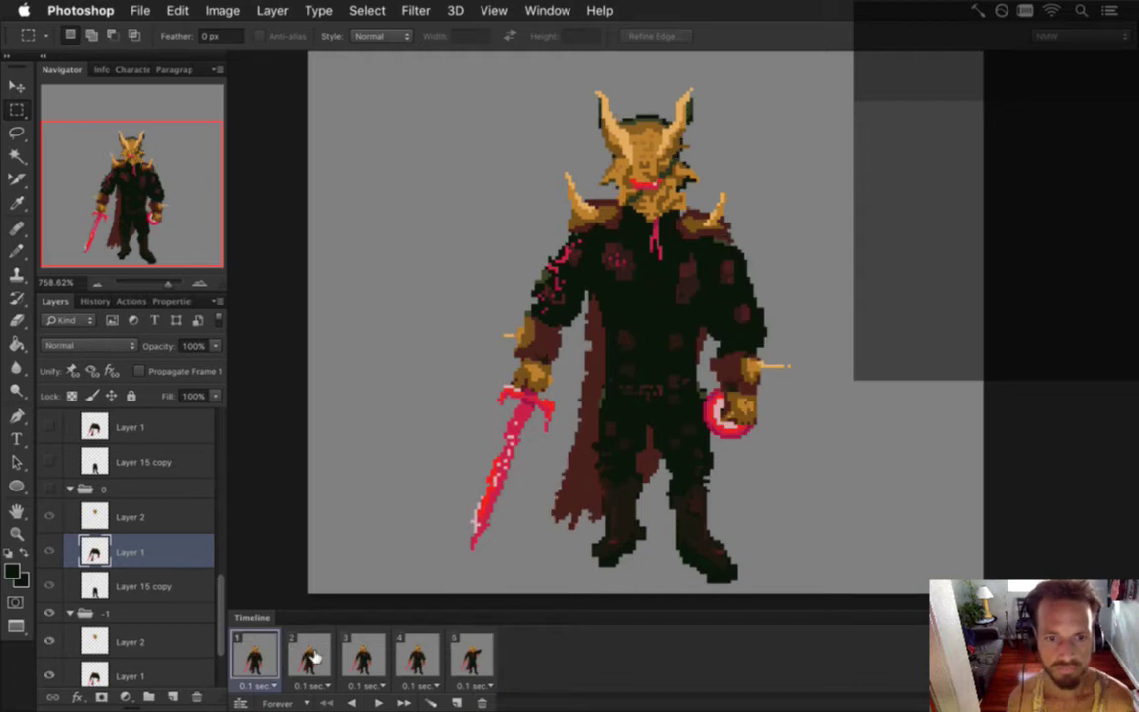
left_click(312, 657)
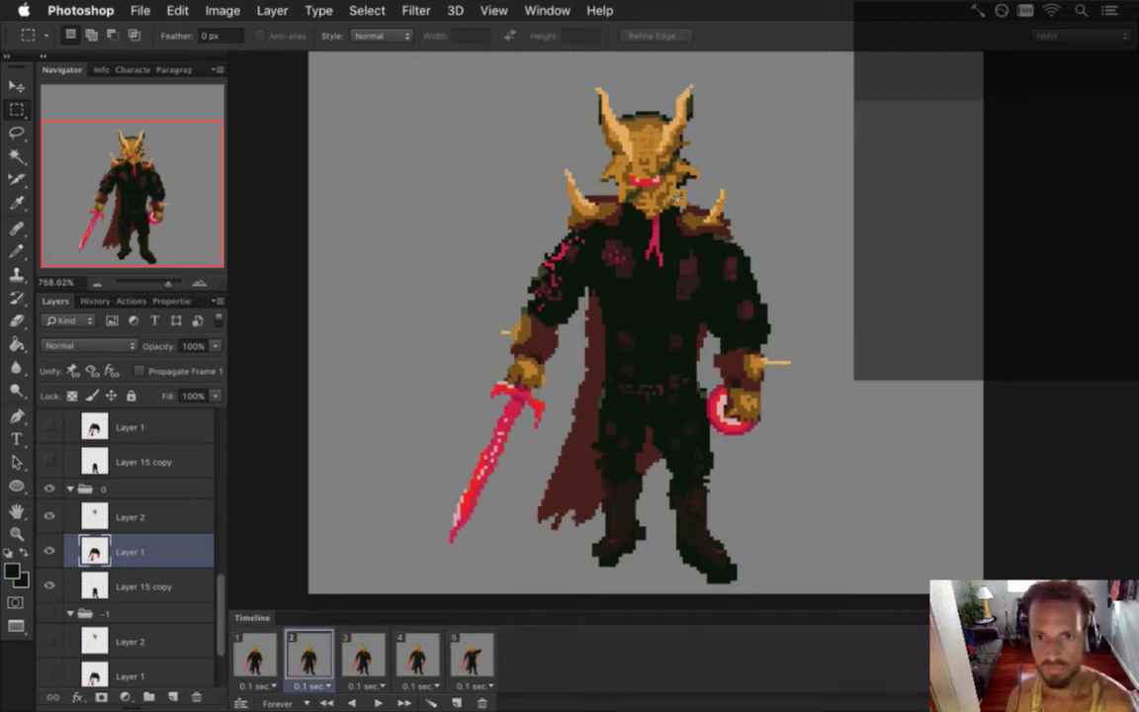
- In frame 2, nudge the sword-side shoulder piece on Layer 1 down one pixel and the orb-side shoulder piece up one pixel
left_click_drag(534, 155, 632, 230)
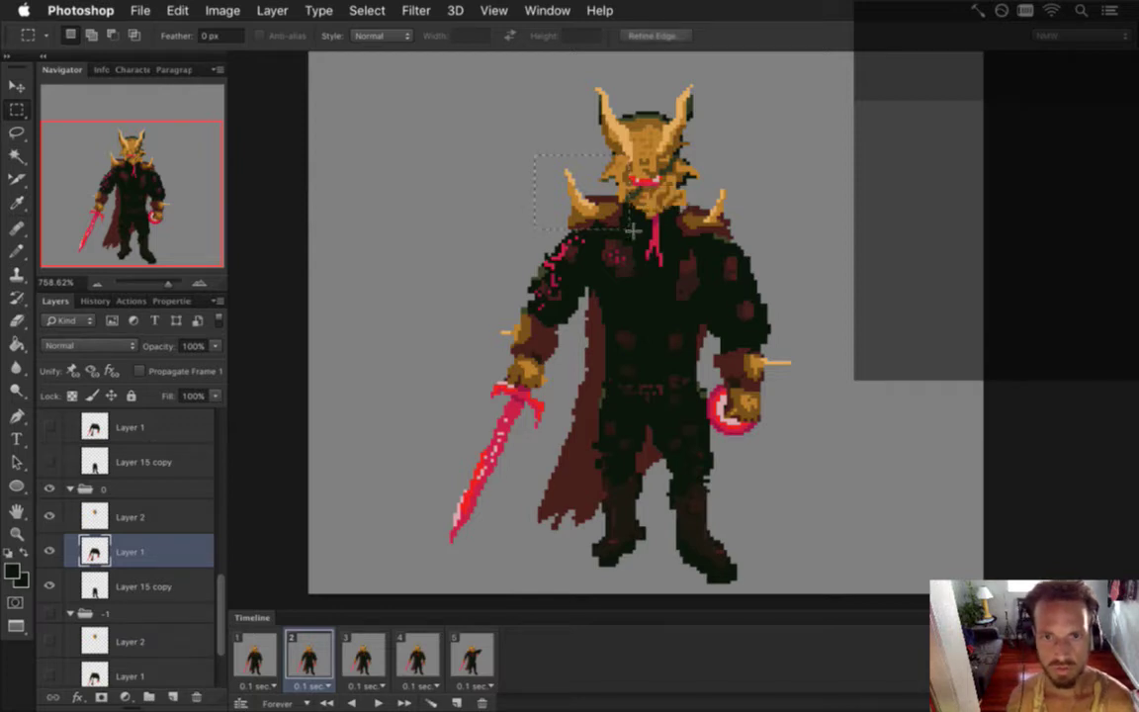
key("v")
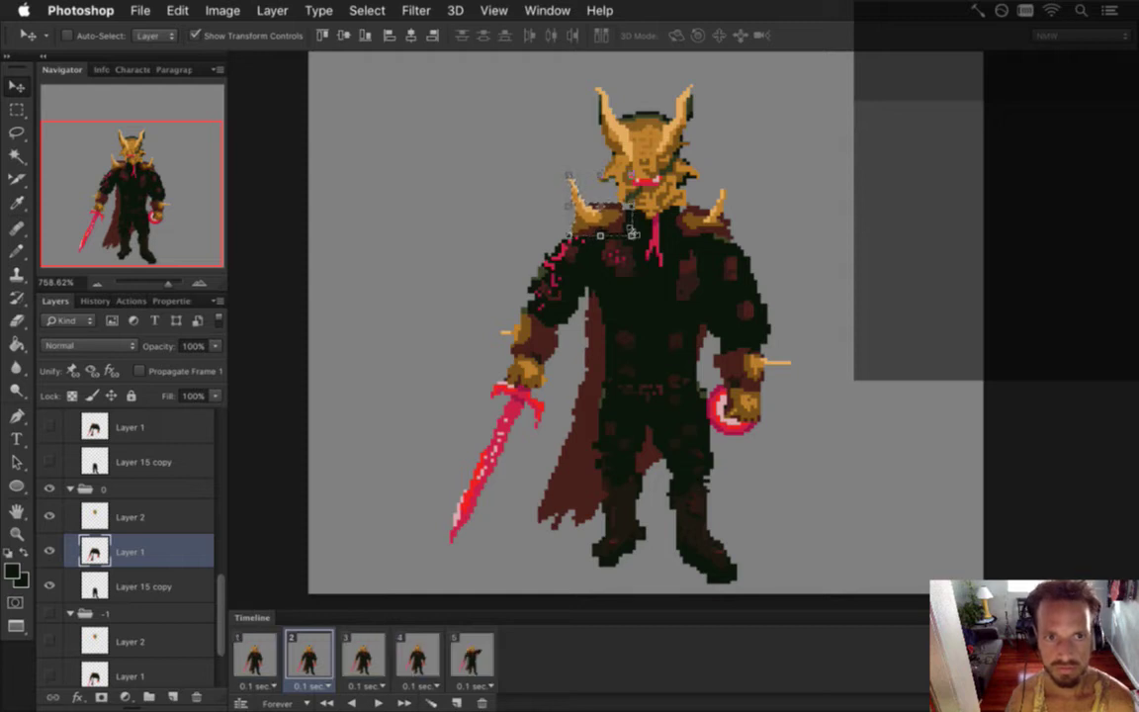
key("m")
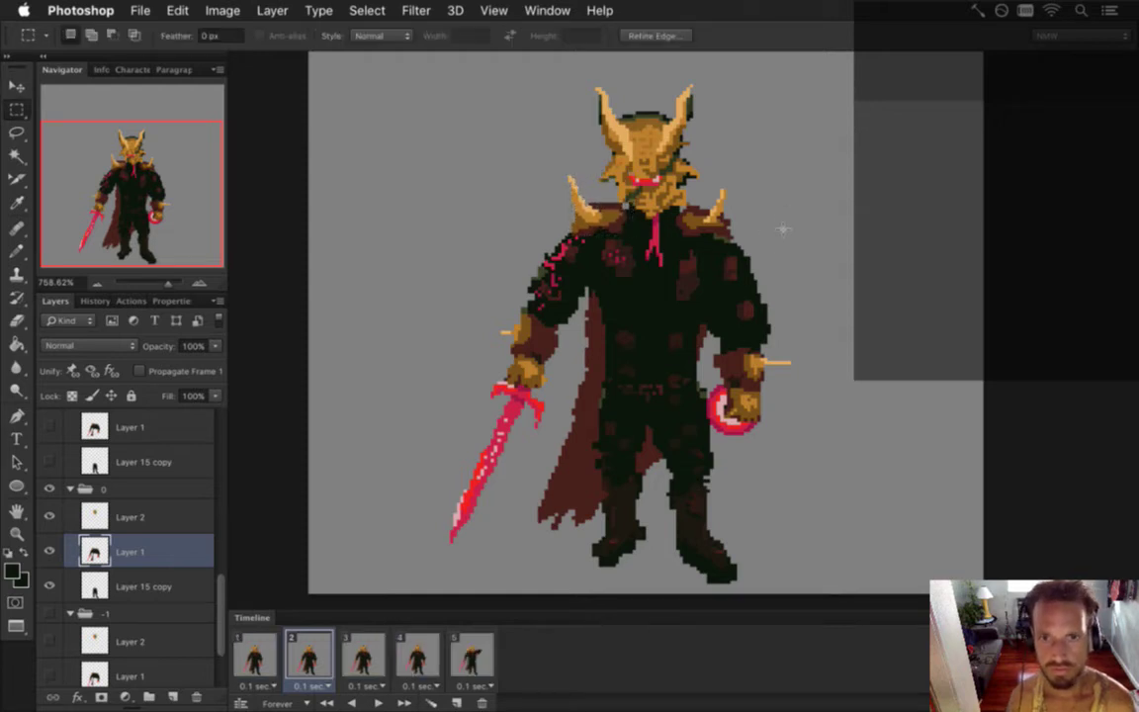
left_click_drag(666, 189, 757, 242)
key("v")
key("Up")
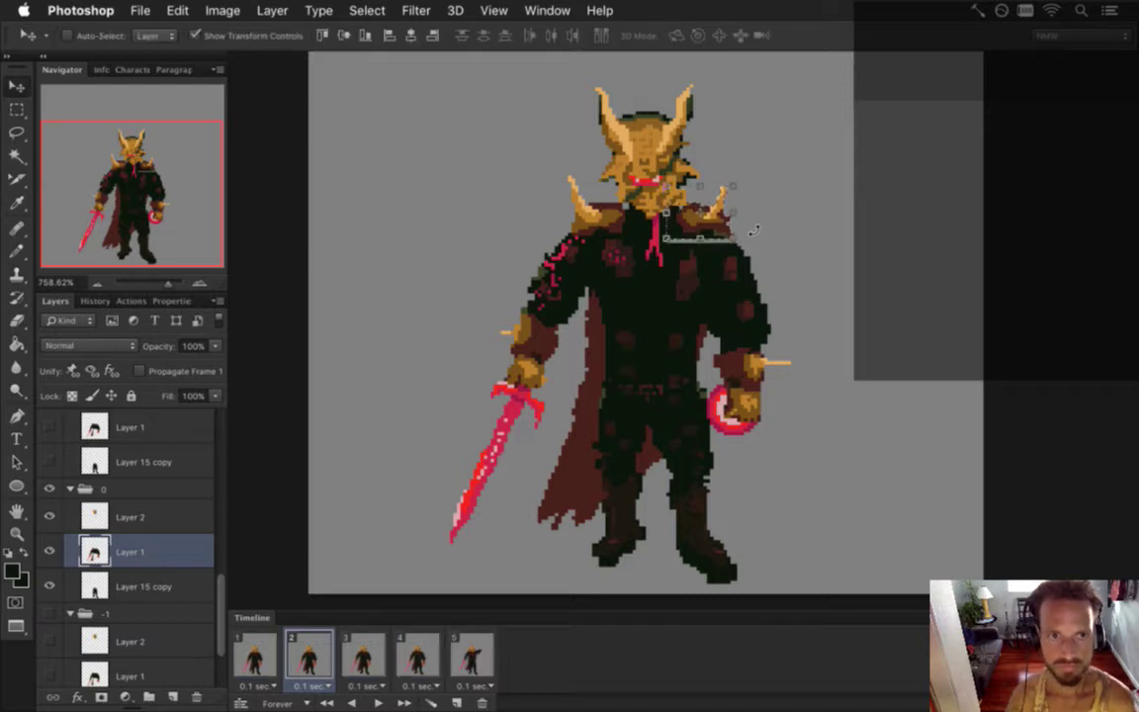
key("m")
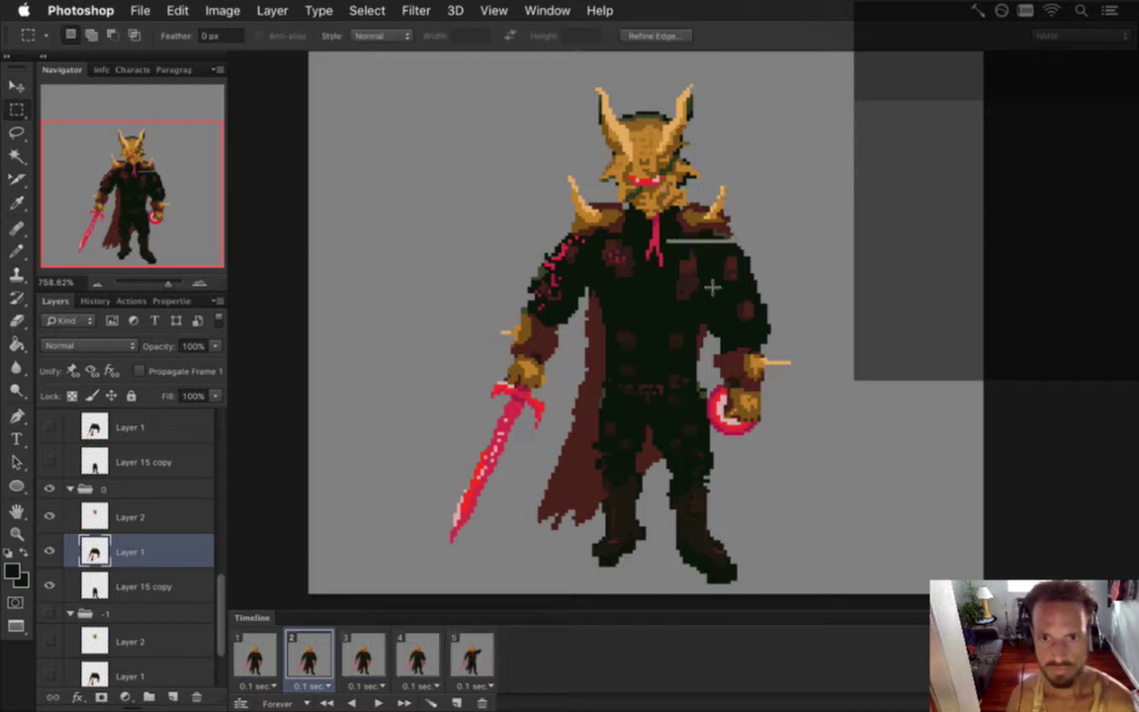
- Nudge the boss's head on Layer 2 of group 0 one pixel to the left
left_click(188, 516)
key("v")
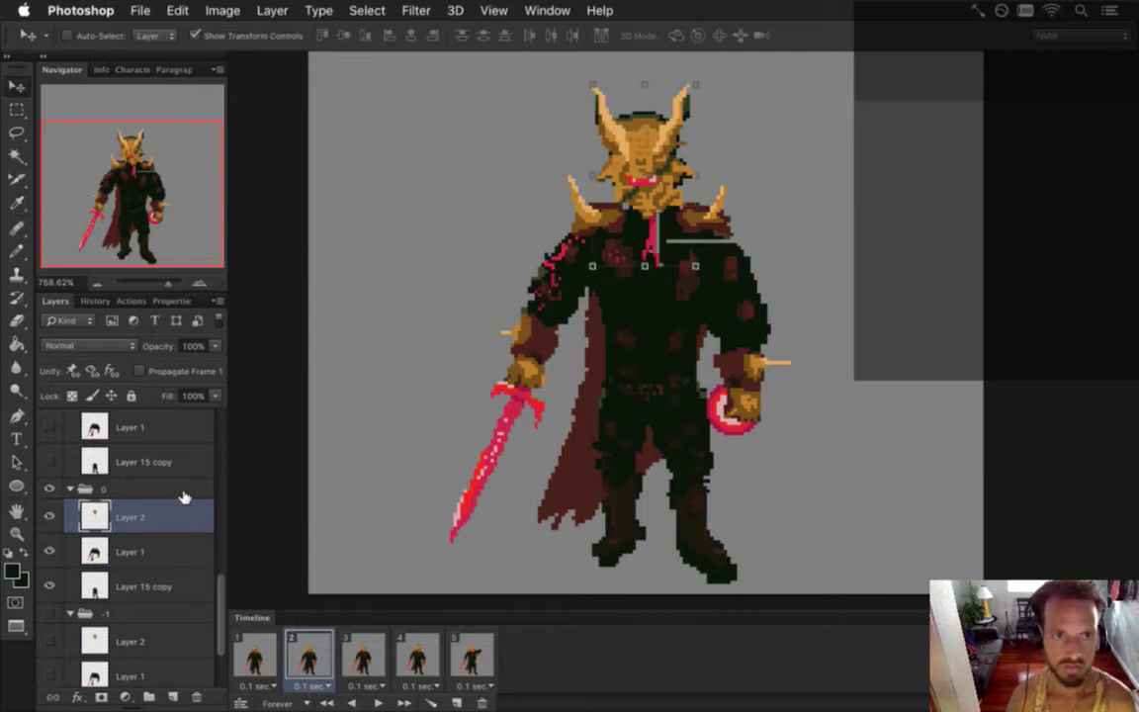
key("m")
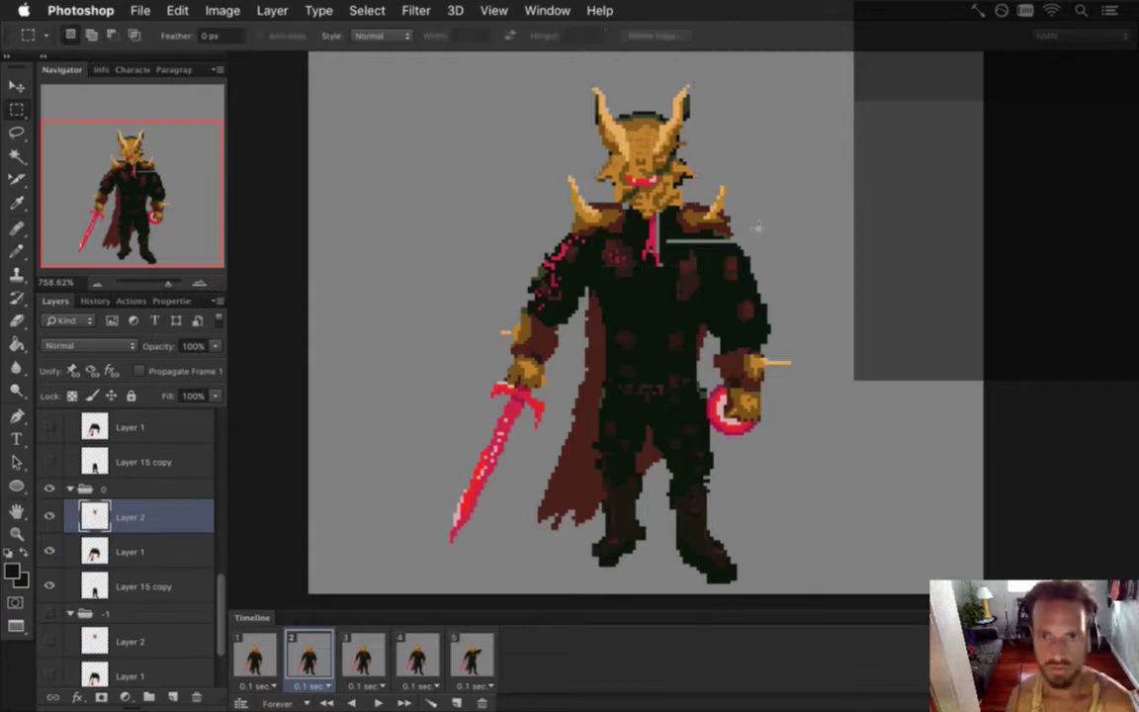
- Fill the thin gaps in frame 2's chest and below the orb-side shoulder with near-black using a 1 px Pencil
key("i")
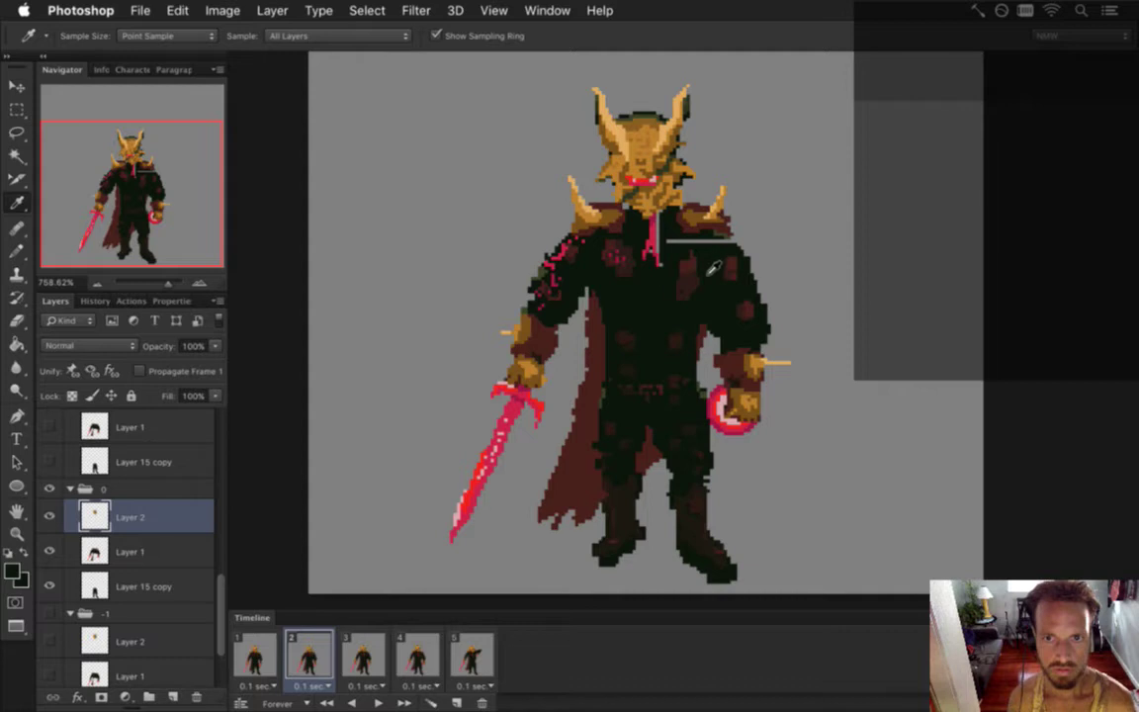
key("b")
left_click(165, 546)
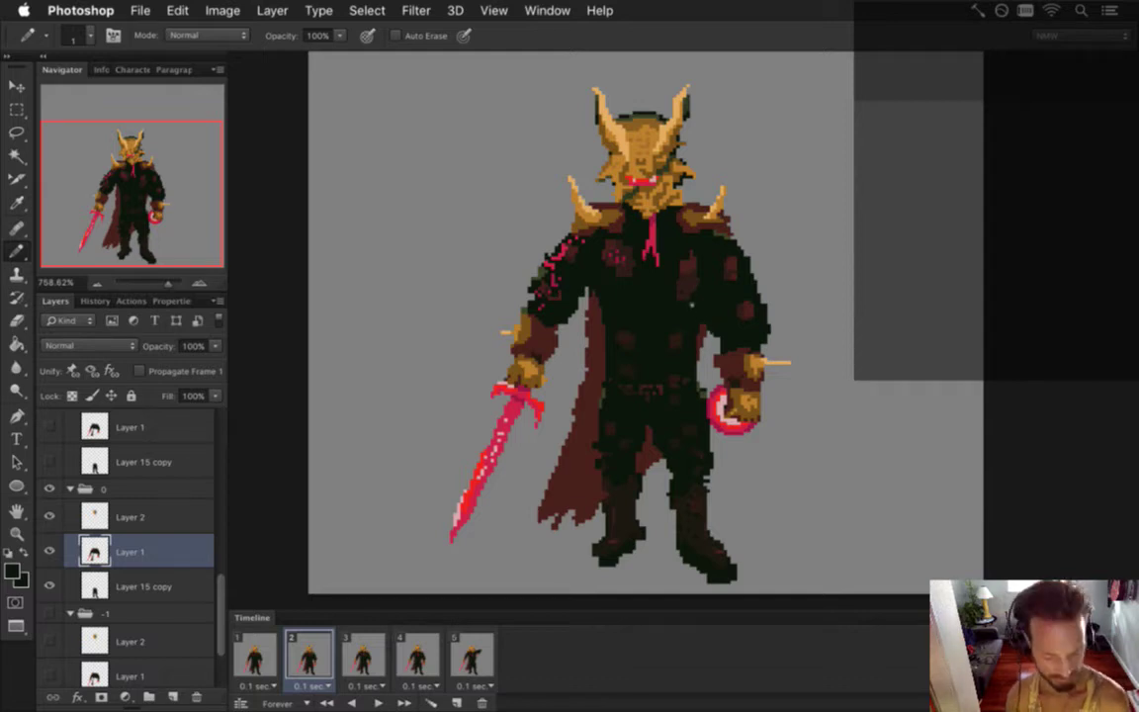
key("e")
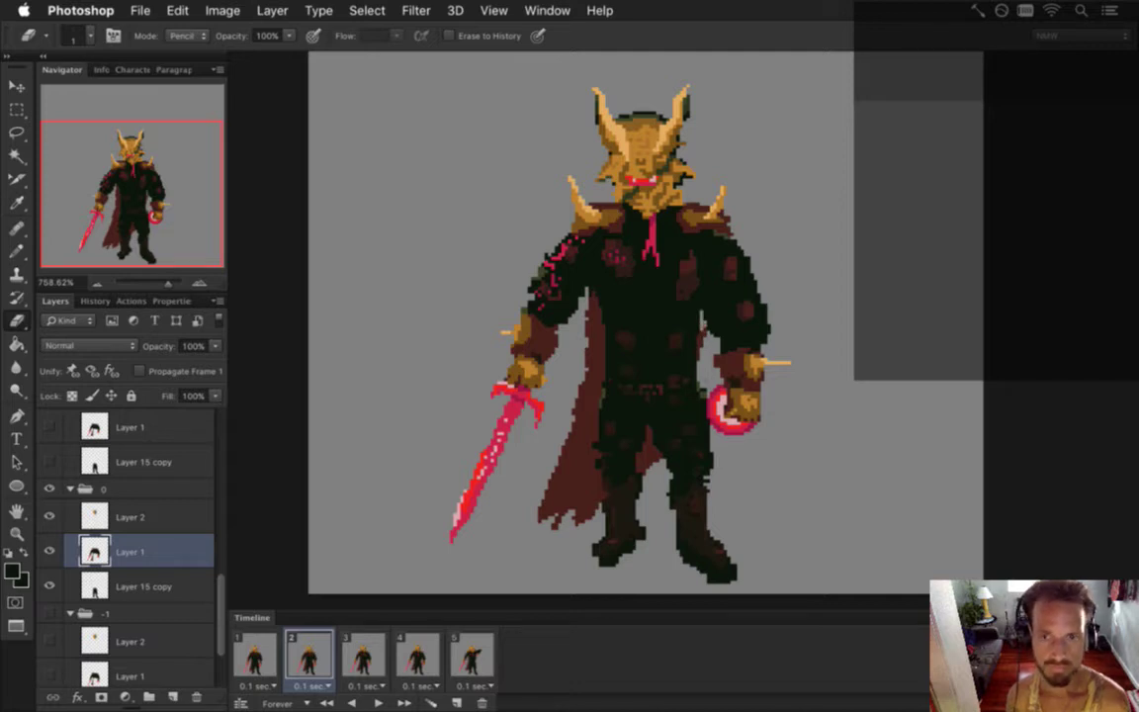
key("v")
key("m")
left_click_drag(726, 260, 703, 448)
key("v")
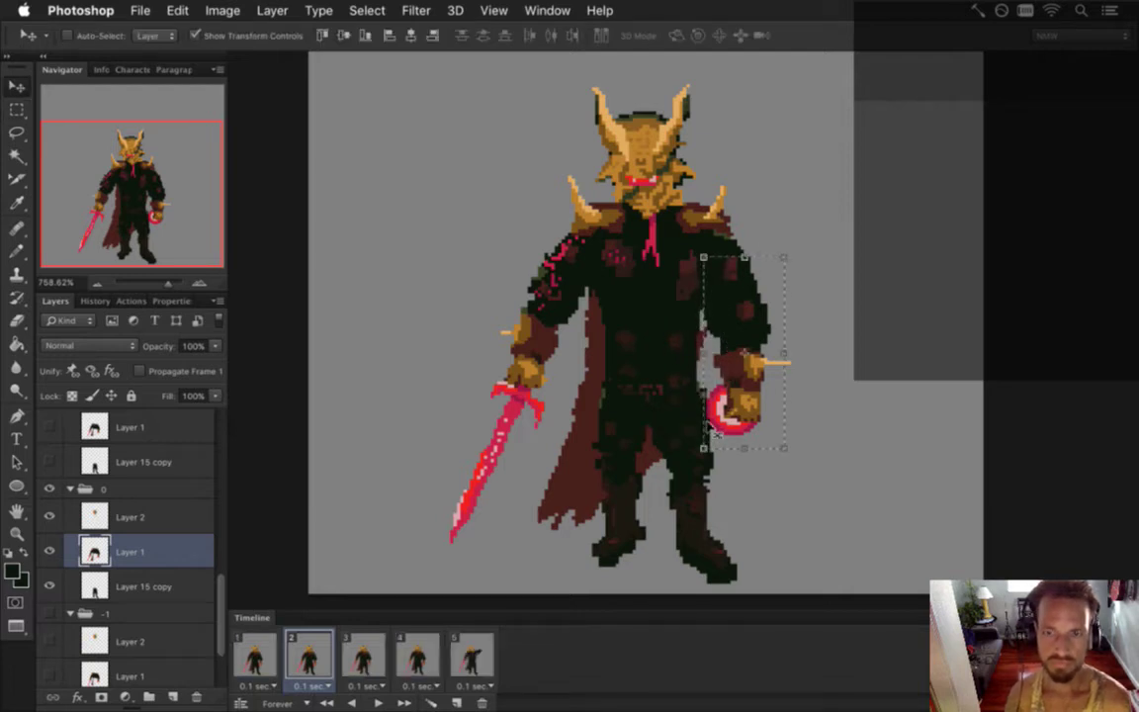
key("m")
key("ctrl+d")
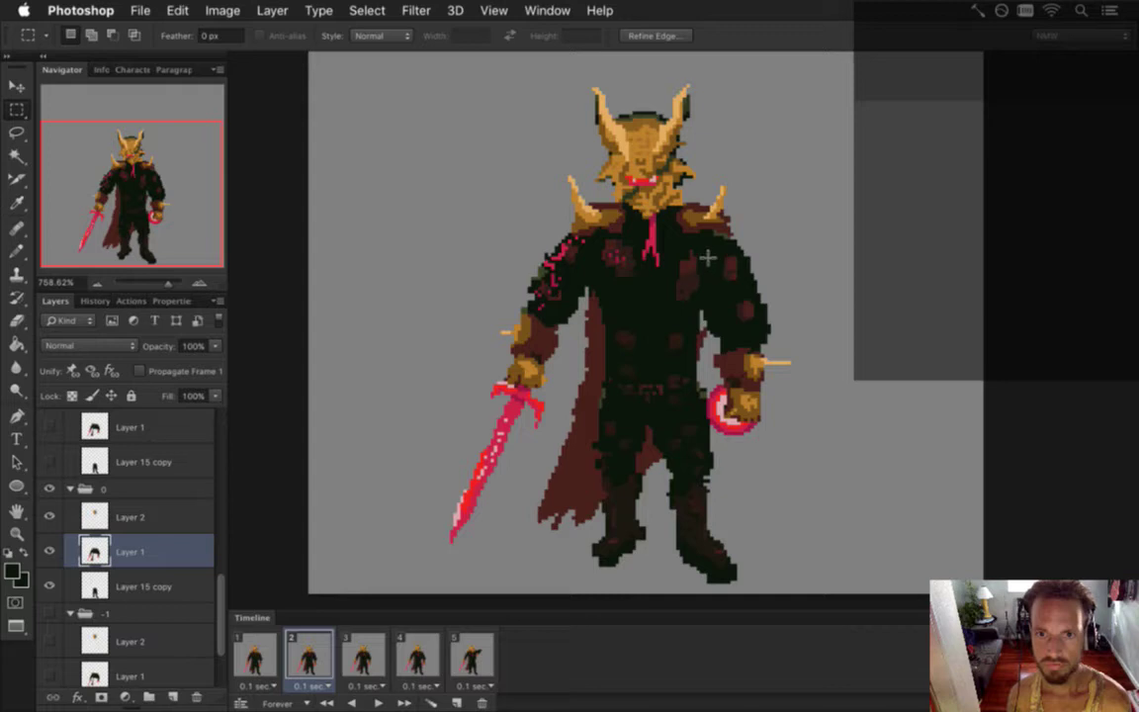
- Select the orb-side upper arm on Layer 1 with a rectangular marquee, from below the shoulder to above the bracer
left_click_drag(703, 247, 791, 341)
key("v")
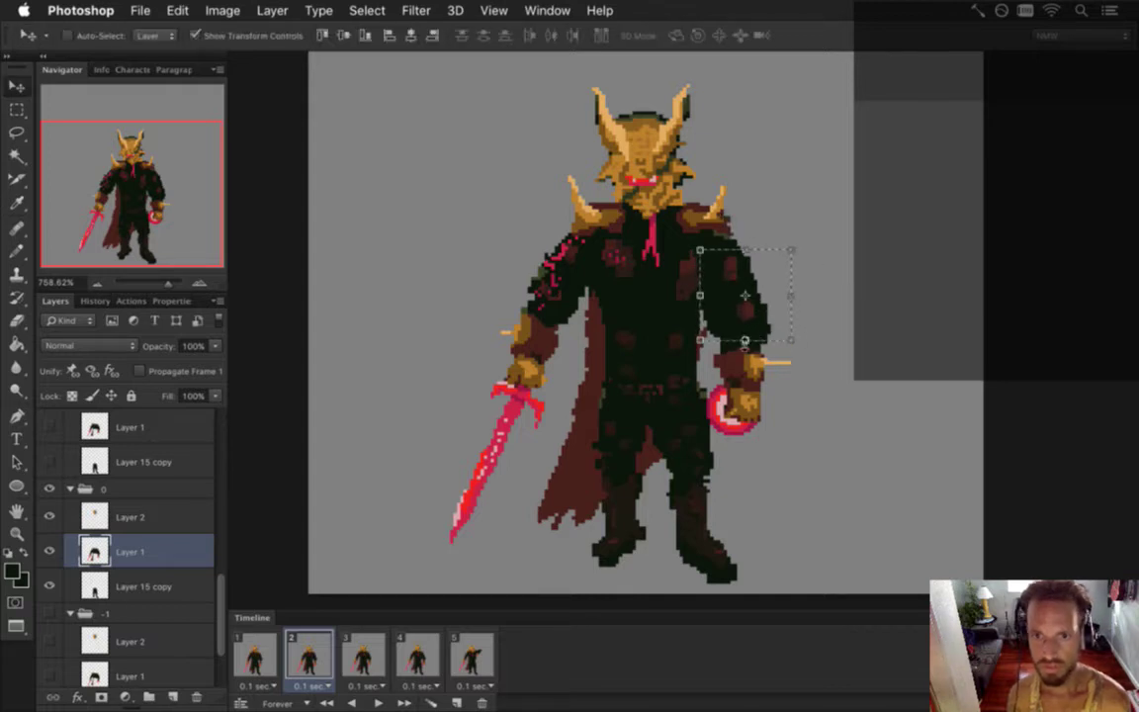
key("ctrl+t")
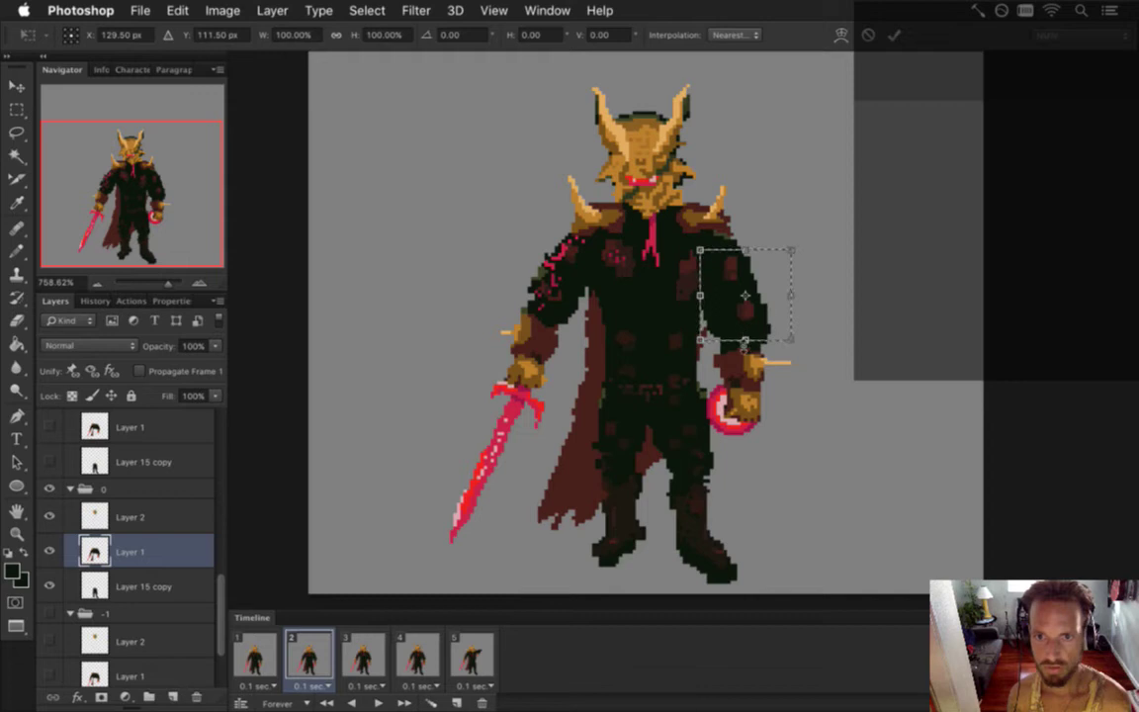
left_click_drag(746, 343, 744, 333)
scroll(735, 366, "up", 5)
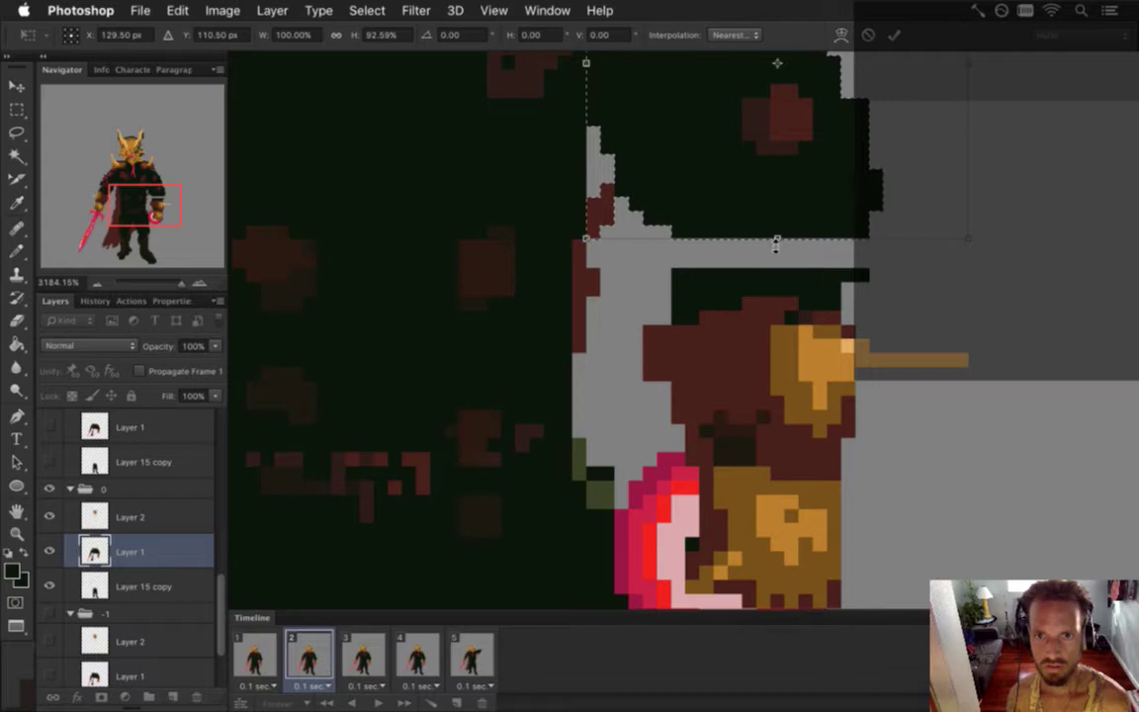
mouse_move(778, 229)
left_mouse_down()
mouse_move(778, 215)
mouse_move(778, 238)
left_mouse_up()
left_click_drag(838, 269, 844, 267)
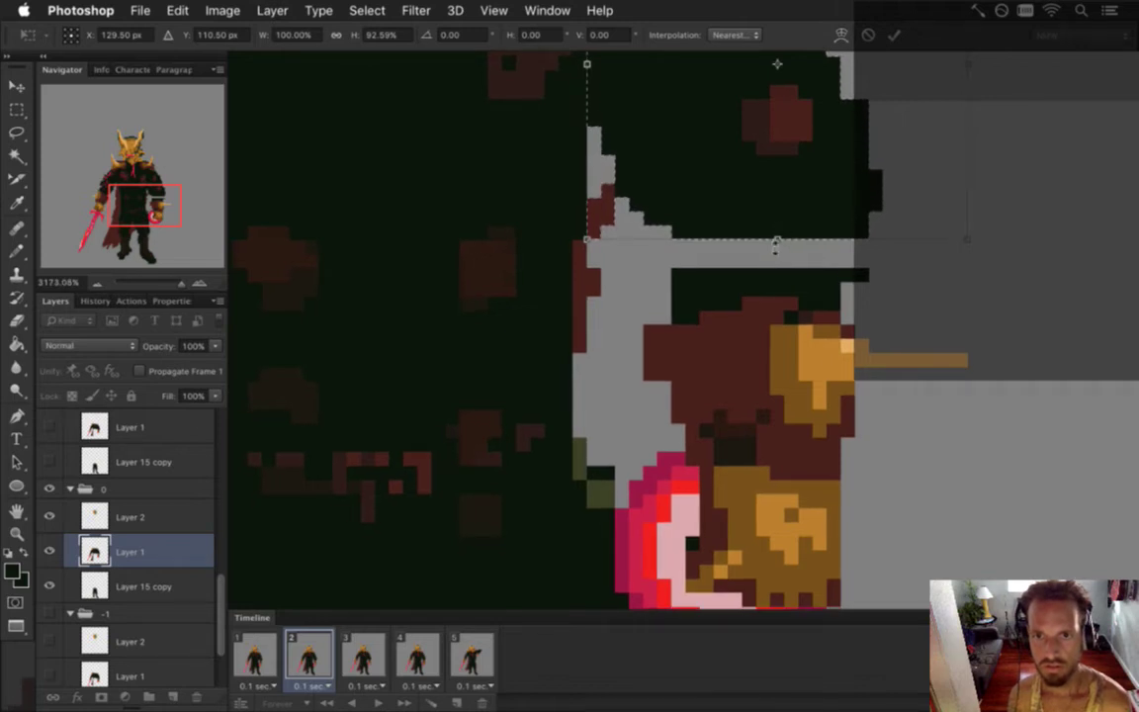
left_click_drag(780, 229, 780, 212)
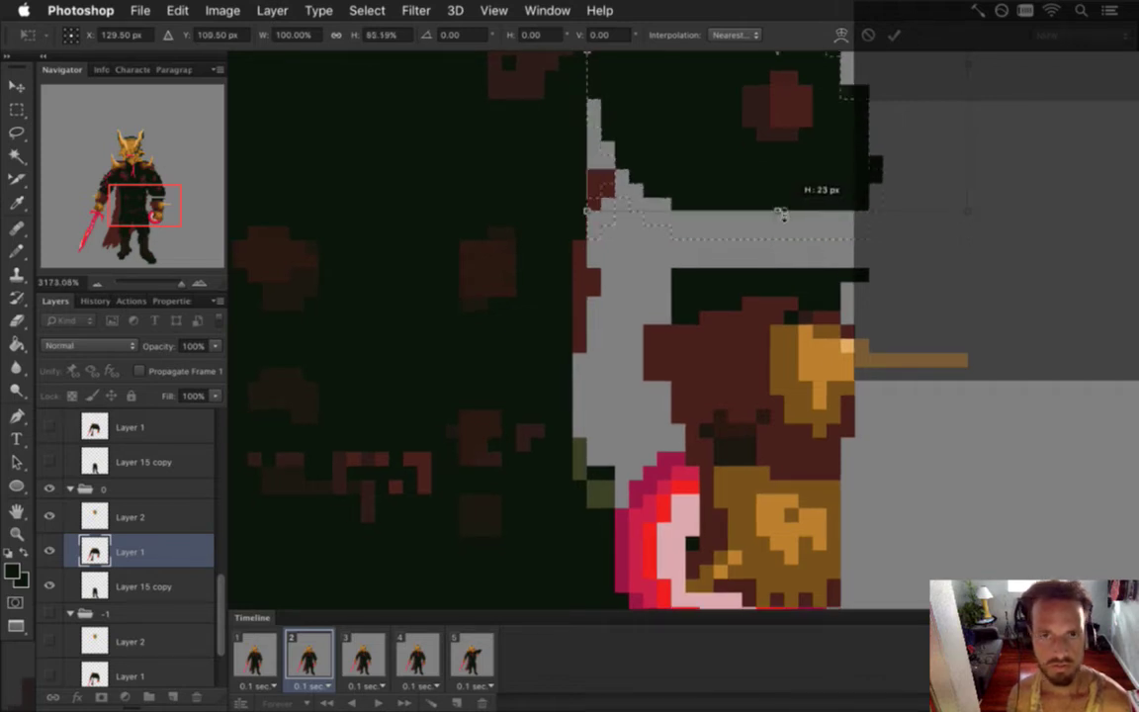
left_click(368, 34)
type("88")
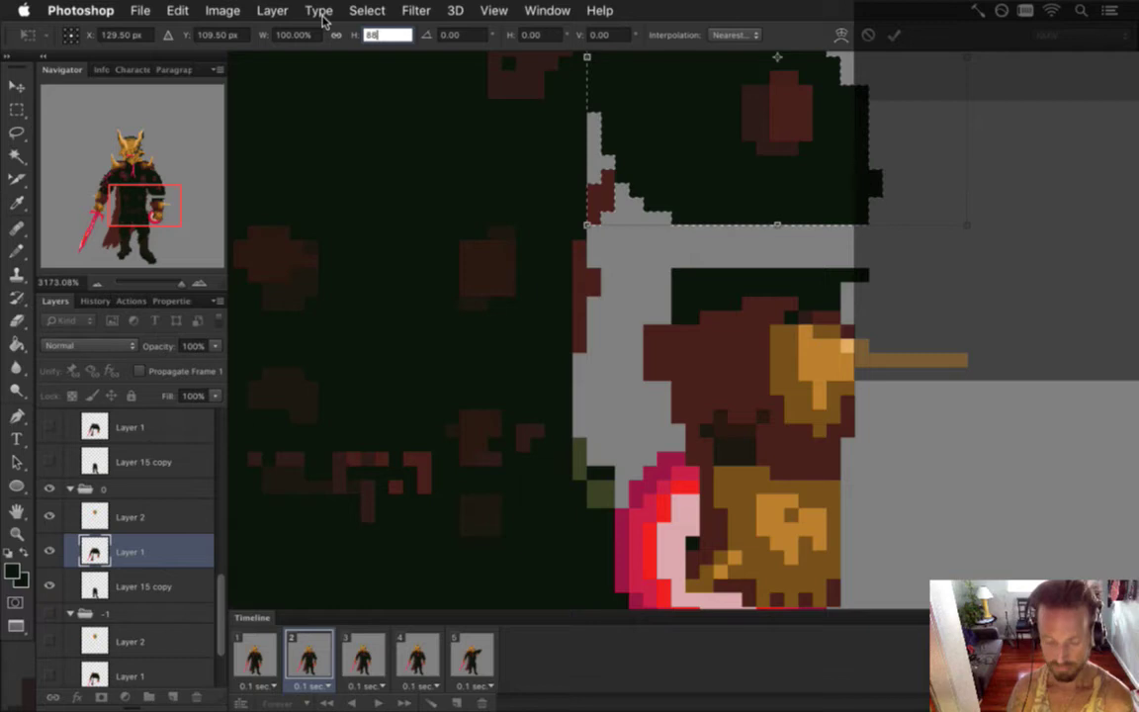
key("Up")
key("BackSpace")
key("BackSpace")
type("90")
key("BackSpace")
type("9")
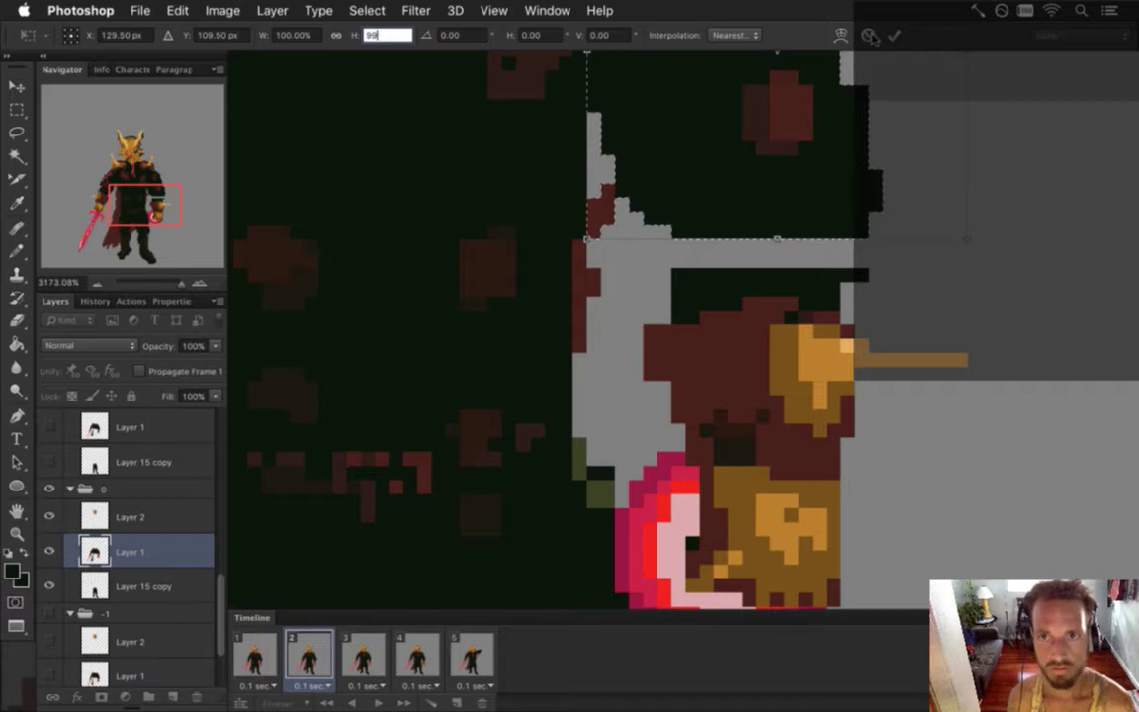
key("Return")
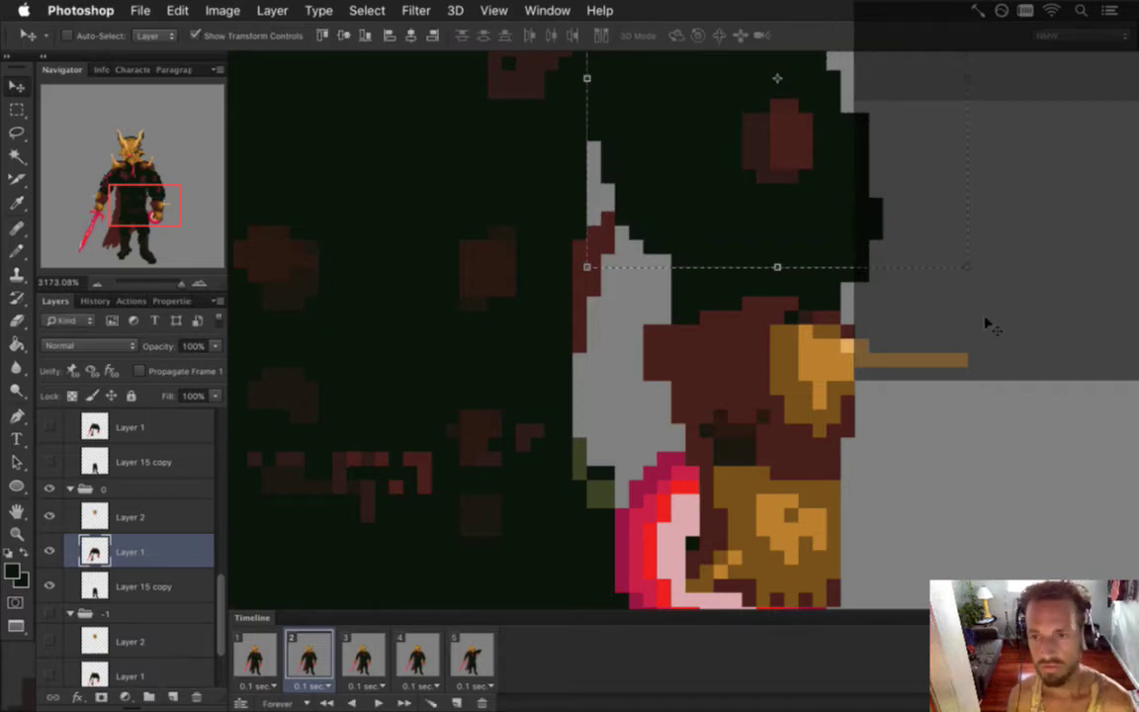
- Scale the selected orb-side upper arm to 88.89% height and nudge it up one pixel against the shoulder
left_click_drag(839, 366, 792, 499)
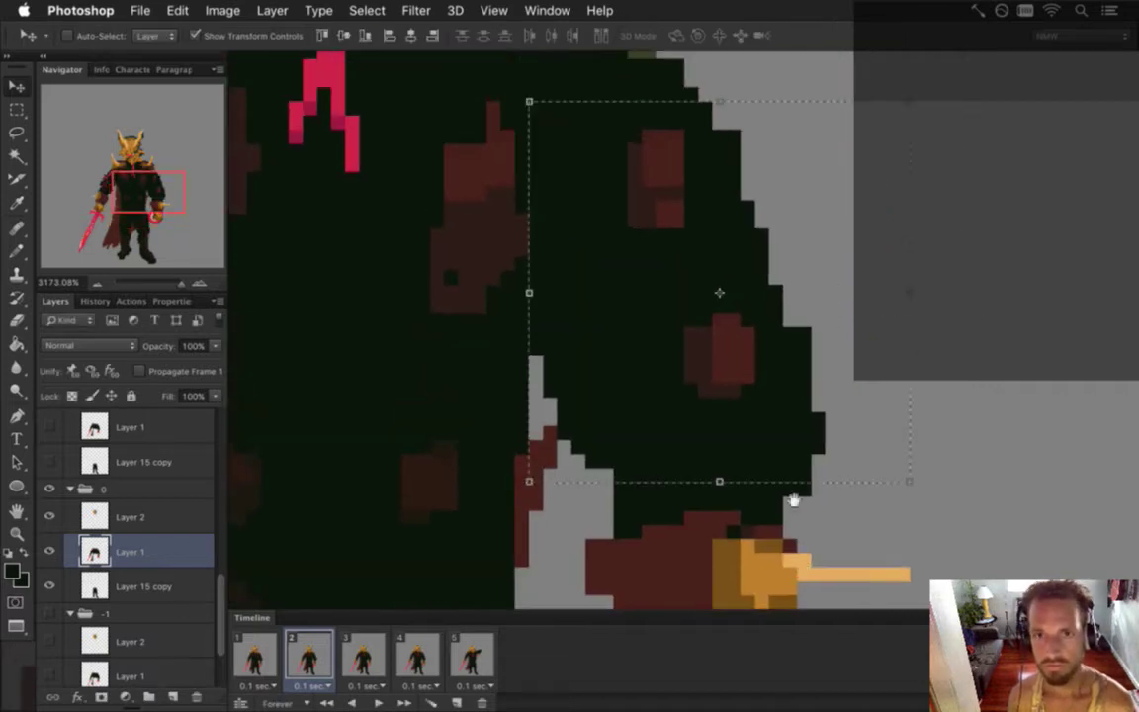
left_click_drag(776, 314, 748, 316)
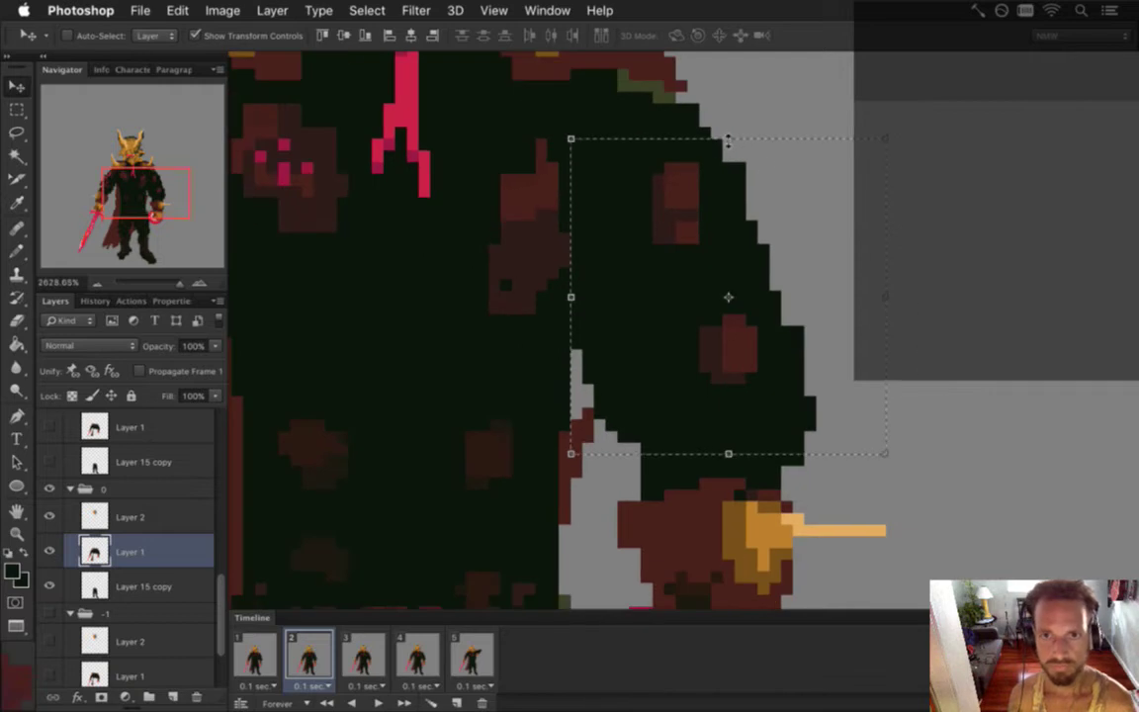
key("ctrl+t")
left_click_drag(727, 138, 729, 150)
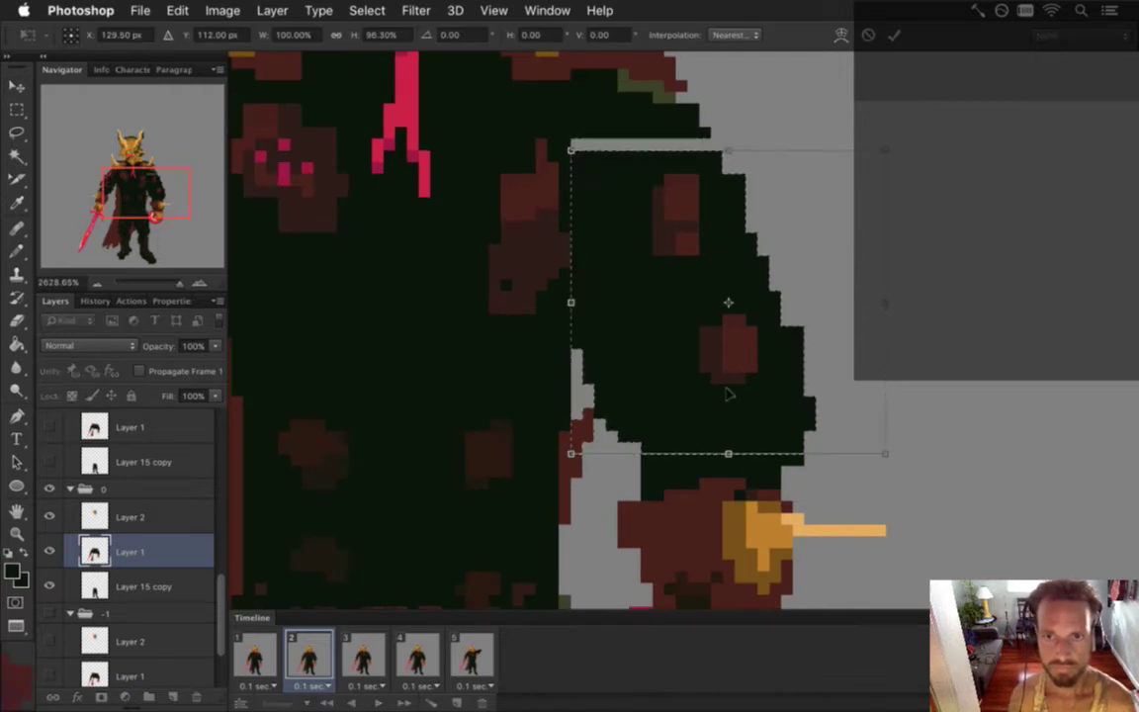
left_click_drag(727, 457, 728, 429)
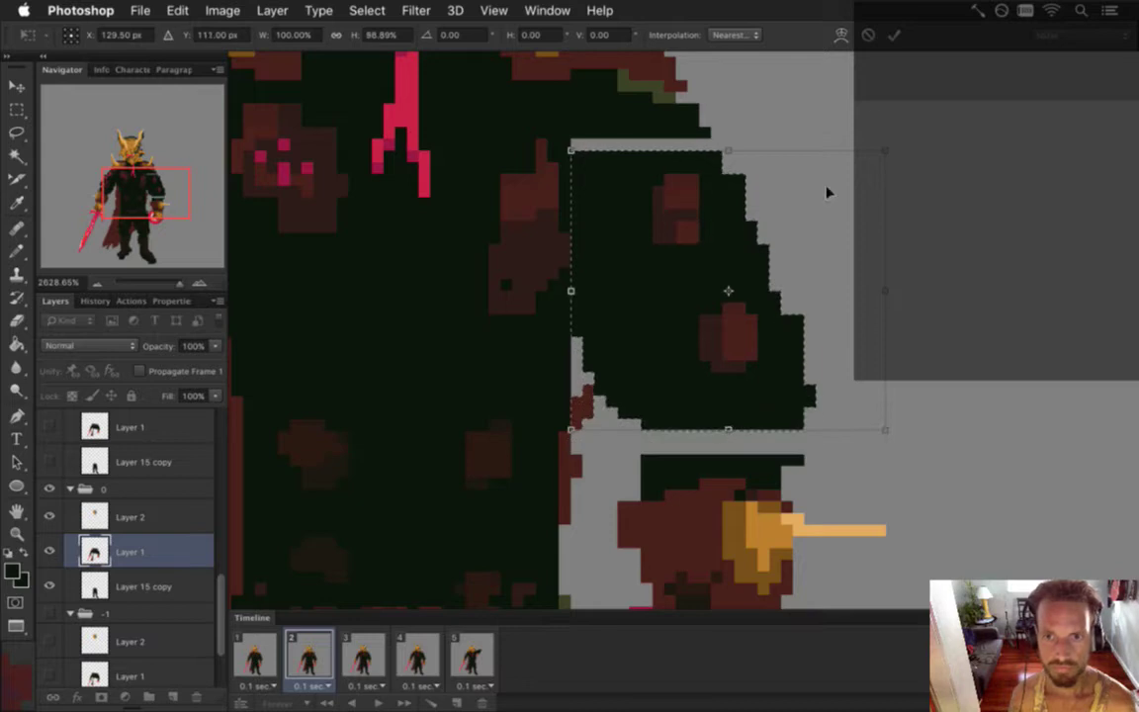
left_click(893, 35)
key("Up")
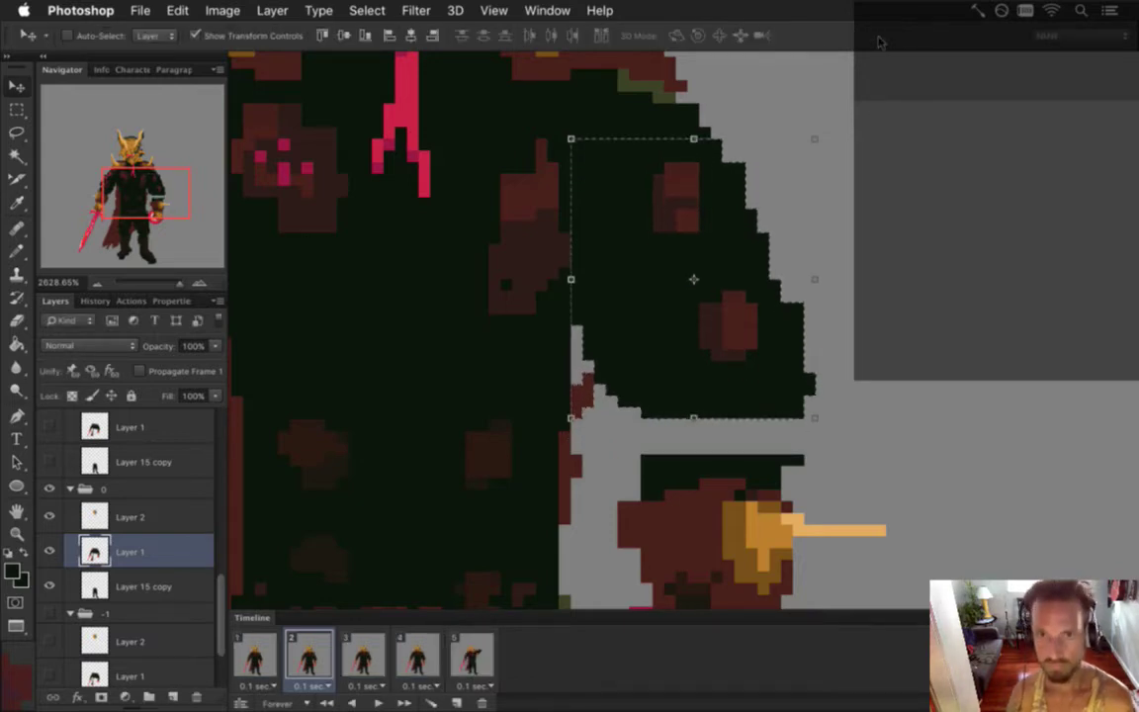
key("m")
key("ctrl+d")
scroll(741, 475, "down", 3)
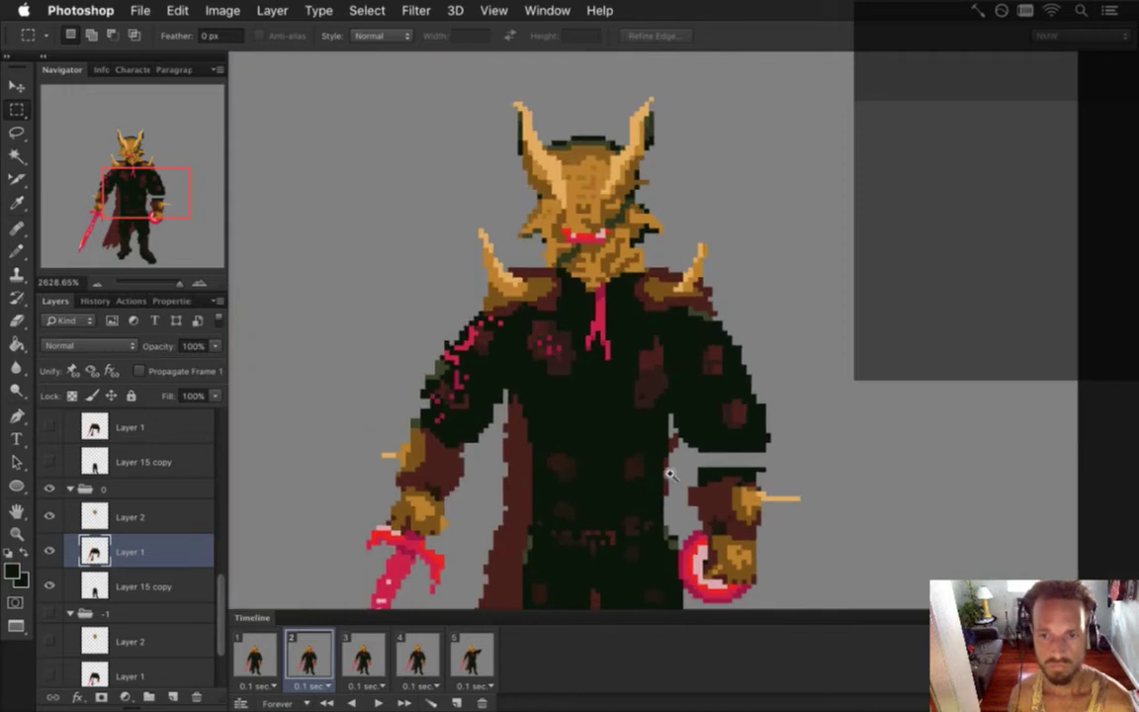
- Rotate the orb-side upper arm slightly outward, close the gap to the shoulder with a one-pixel upward nudge, and deselect it
left_click_drag(727, 526, 731, 375)
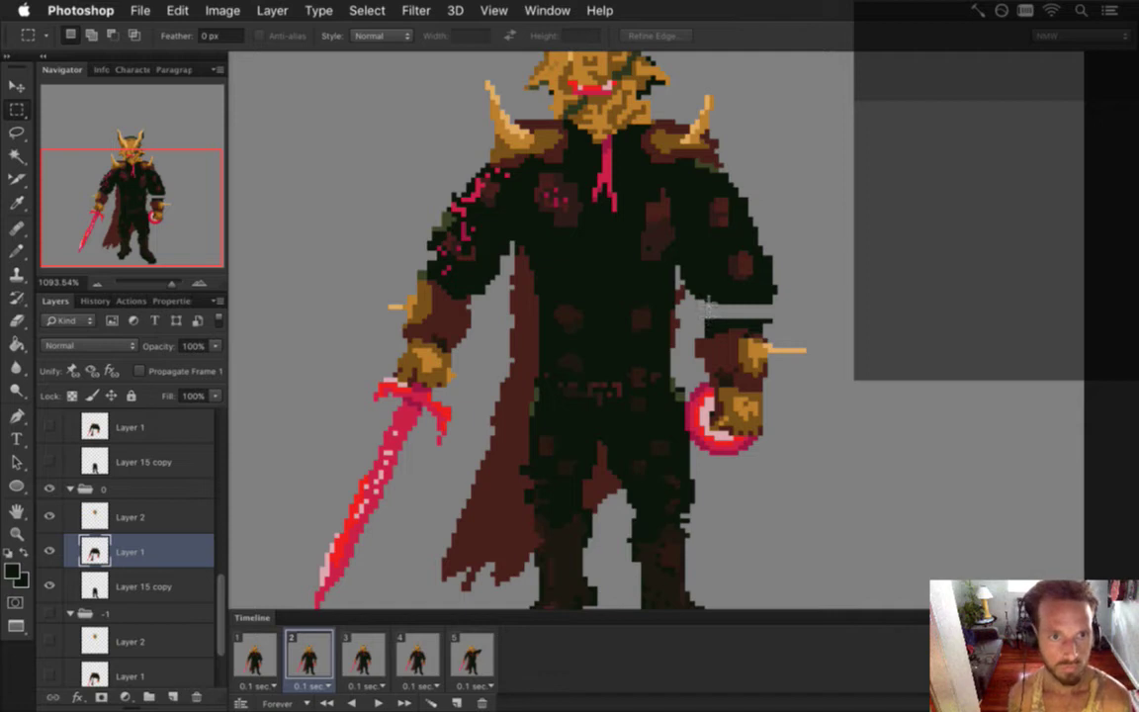
left_click_drag(676, 307, 789, 306)
key("super+z")
key("super+z")
key("super+z")
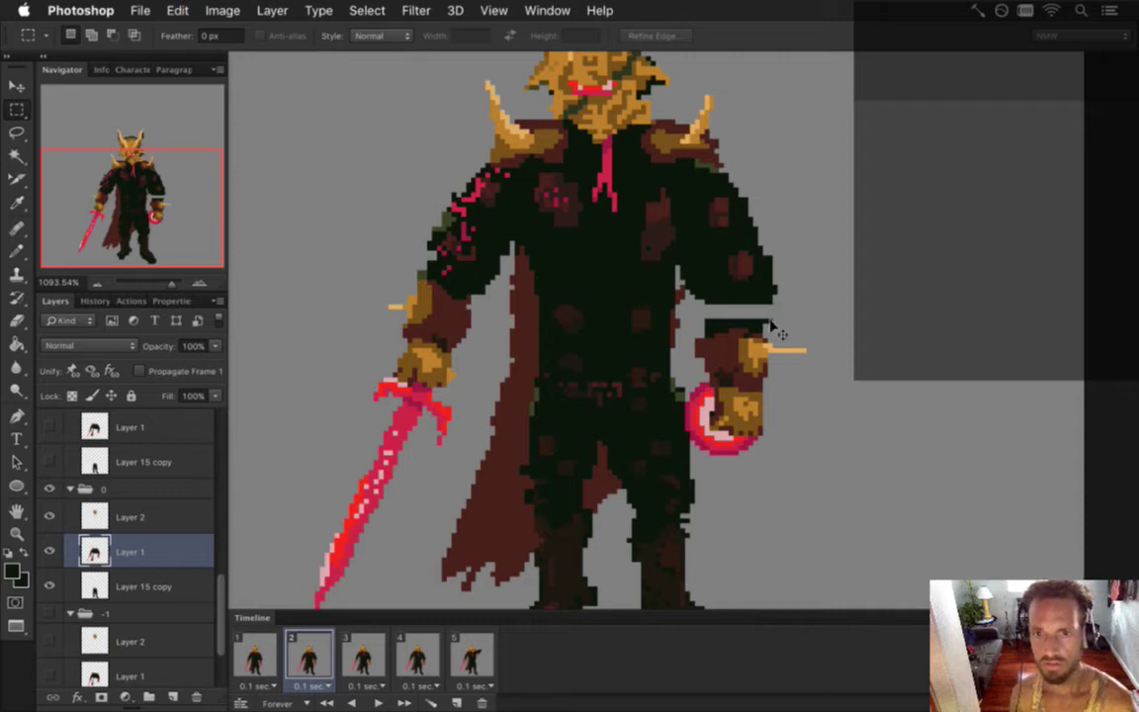
key("v")
key("super+t")
left_click_drag(792, 178, 791, 168)
left_click(893, 36)
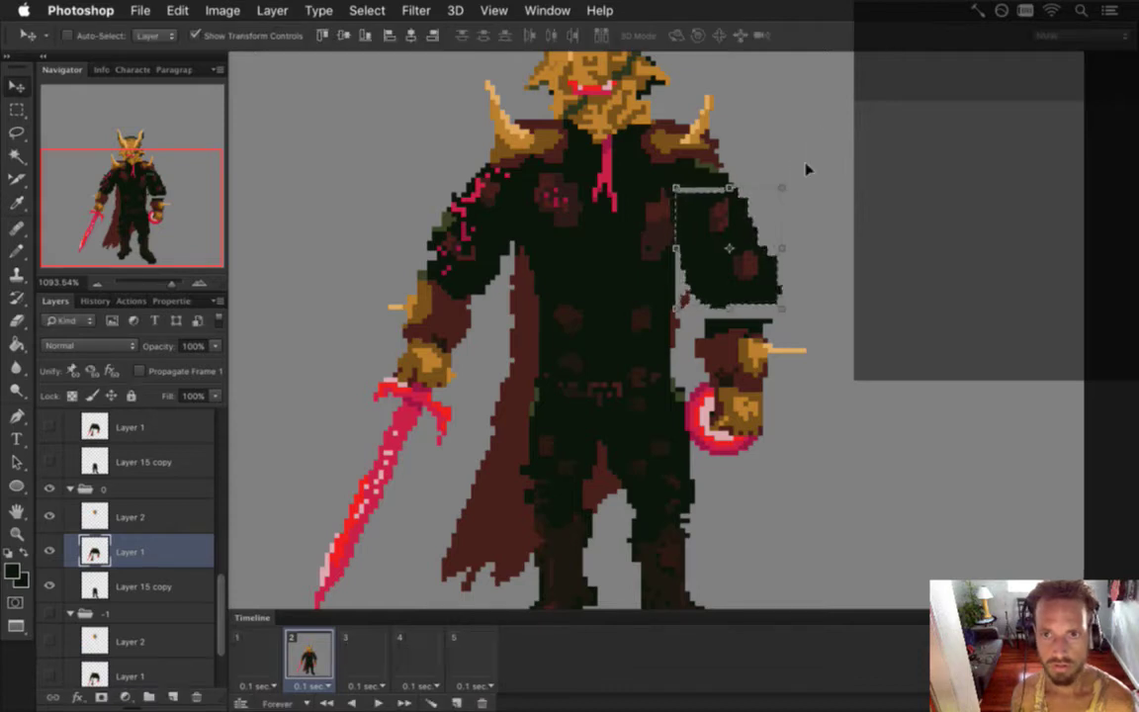
key("Down")
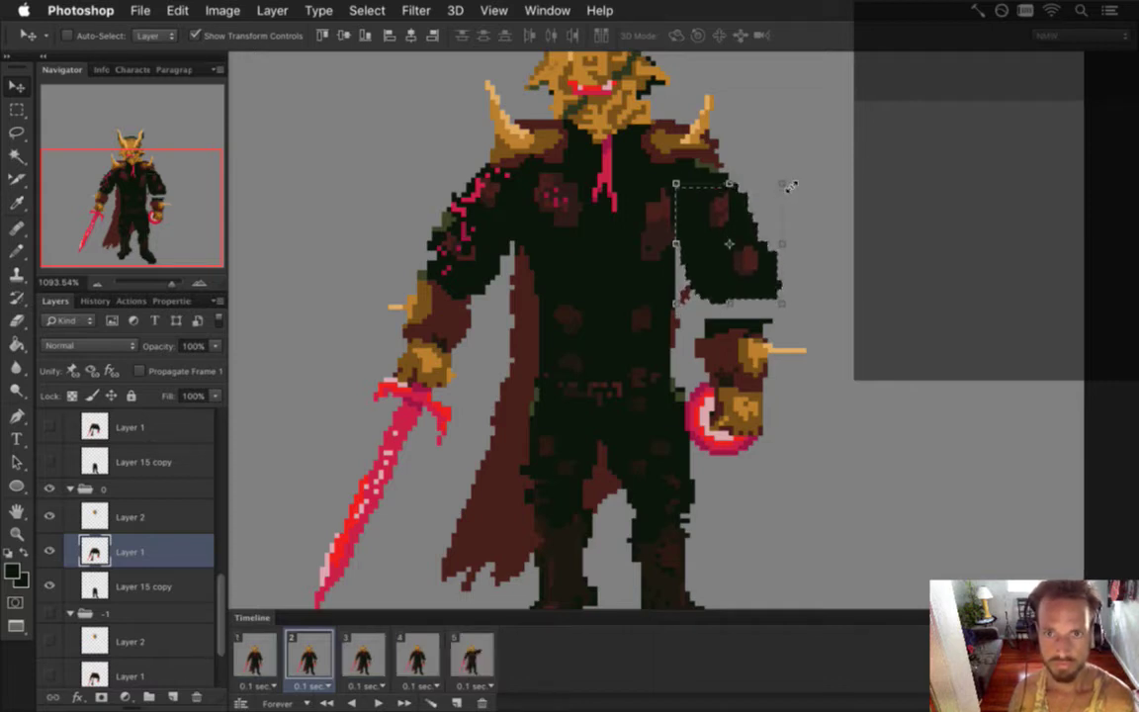
key("m")
key("super+d")
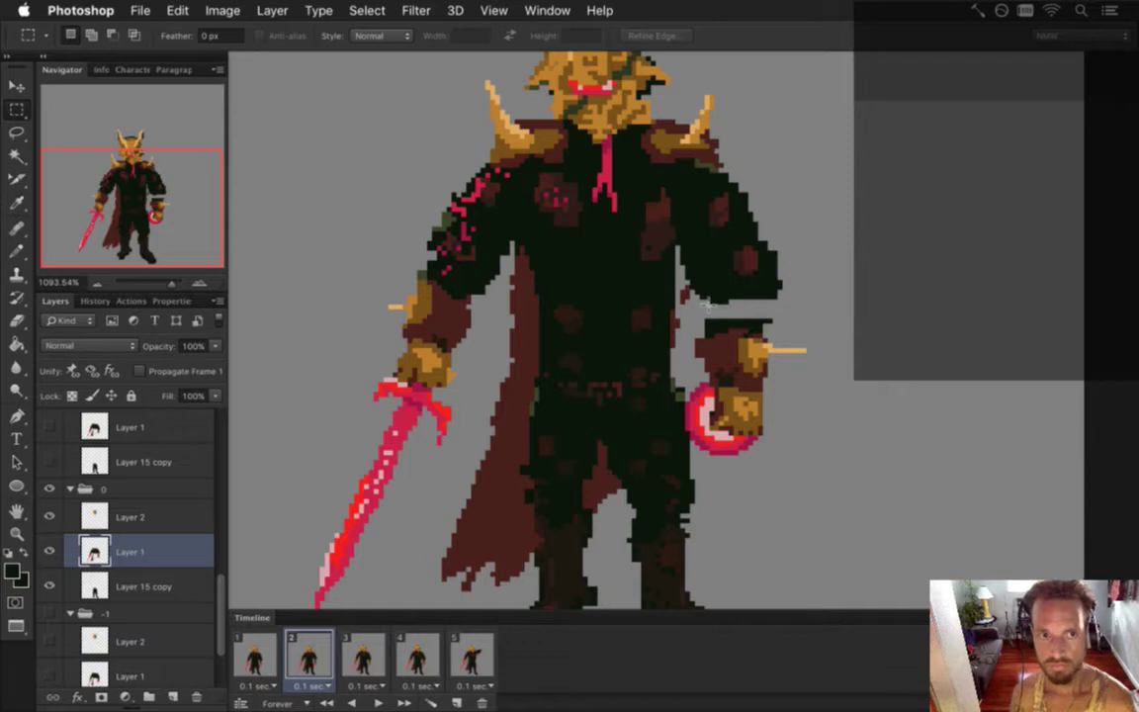
- Select the orb-side forearm with the hand and orb, rotate it slightly clockwise, and move it up to meet the upper arm
key("i")
key("b")
key("m")
left_click_drag(685, 316, 820, 468)
key("v")
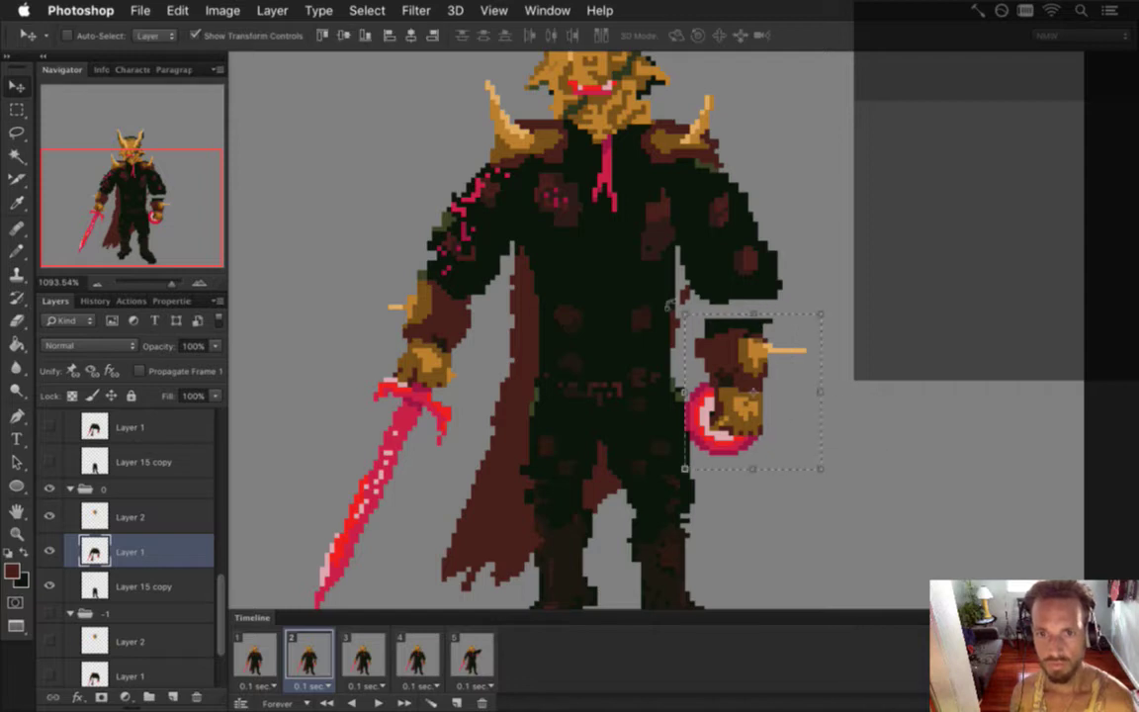
key("ctrl+t")
left_click_drag(672, 300, 712, 270)
key("Return")
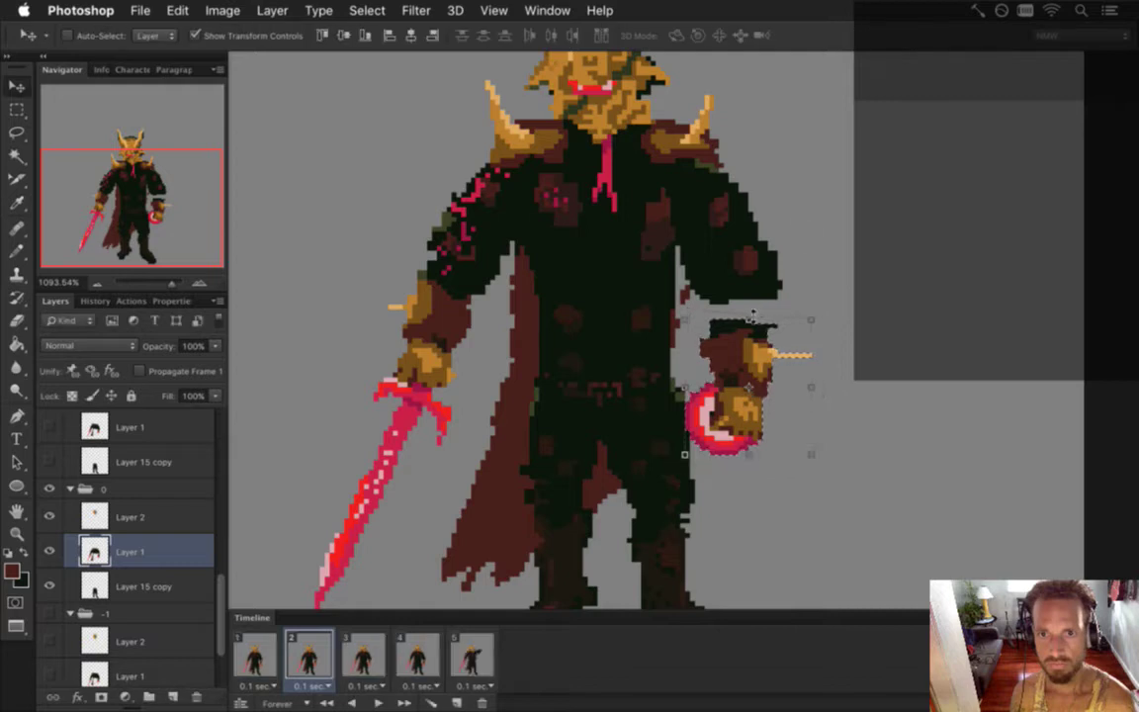
left_click_drag(733, 353, 733, 333)
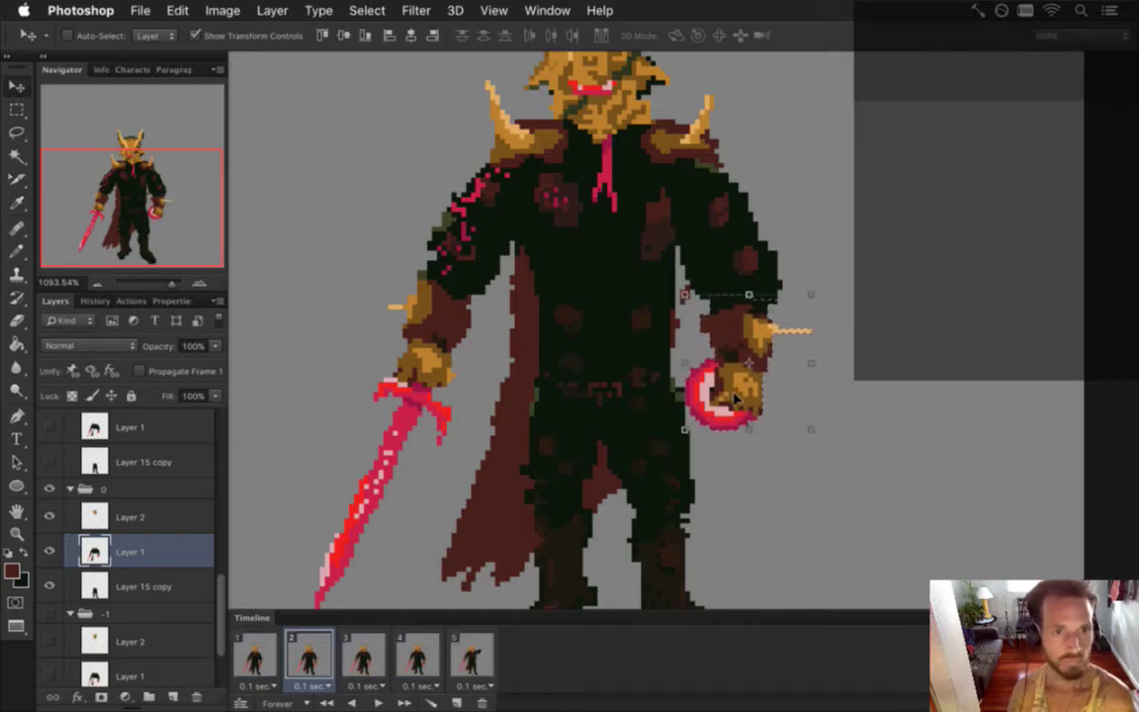
key("m")
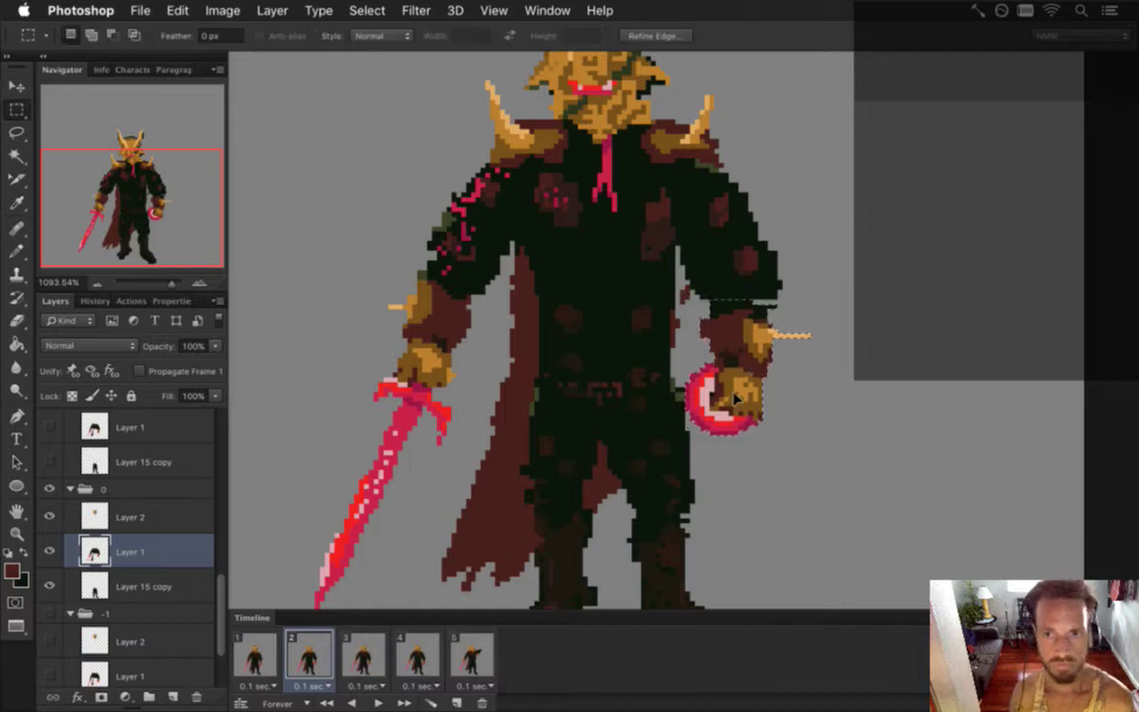
left_click(894, 269)
- Pencil near-black over the orb arm's elbow gap and fill the cape strip between torso and arm with the sampled dark red
key("i")
left_click(762, 292)
key("b")
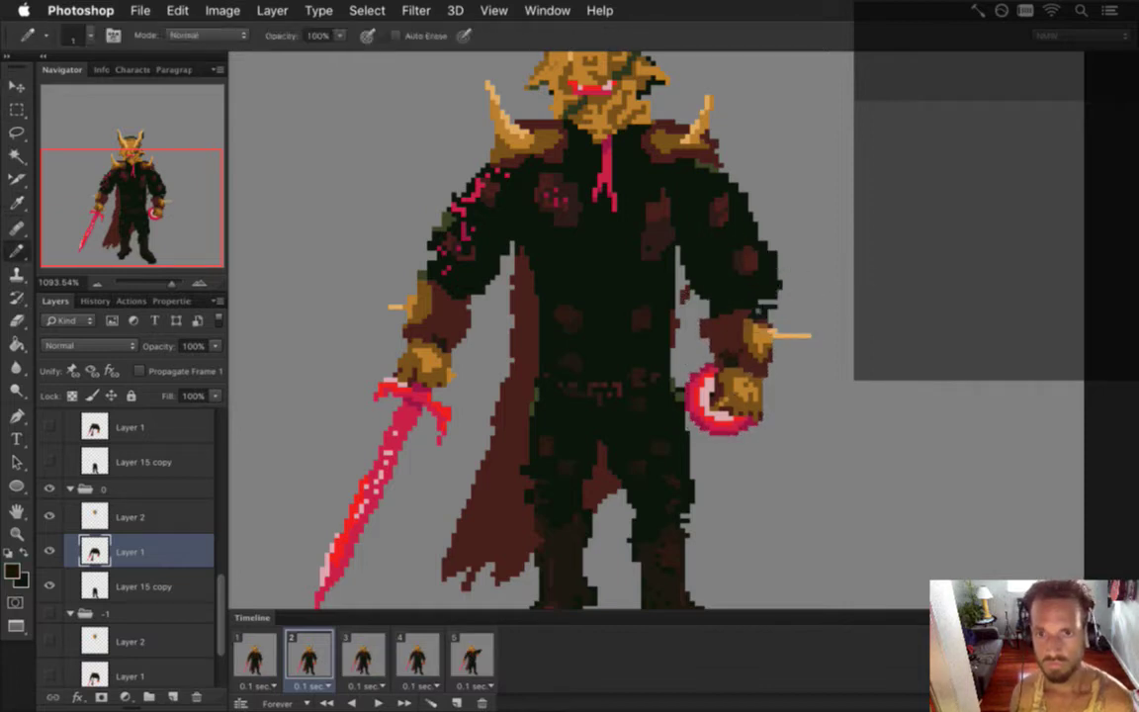
left_click(613, 299, "alt")
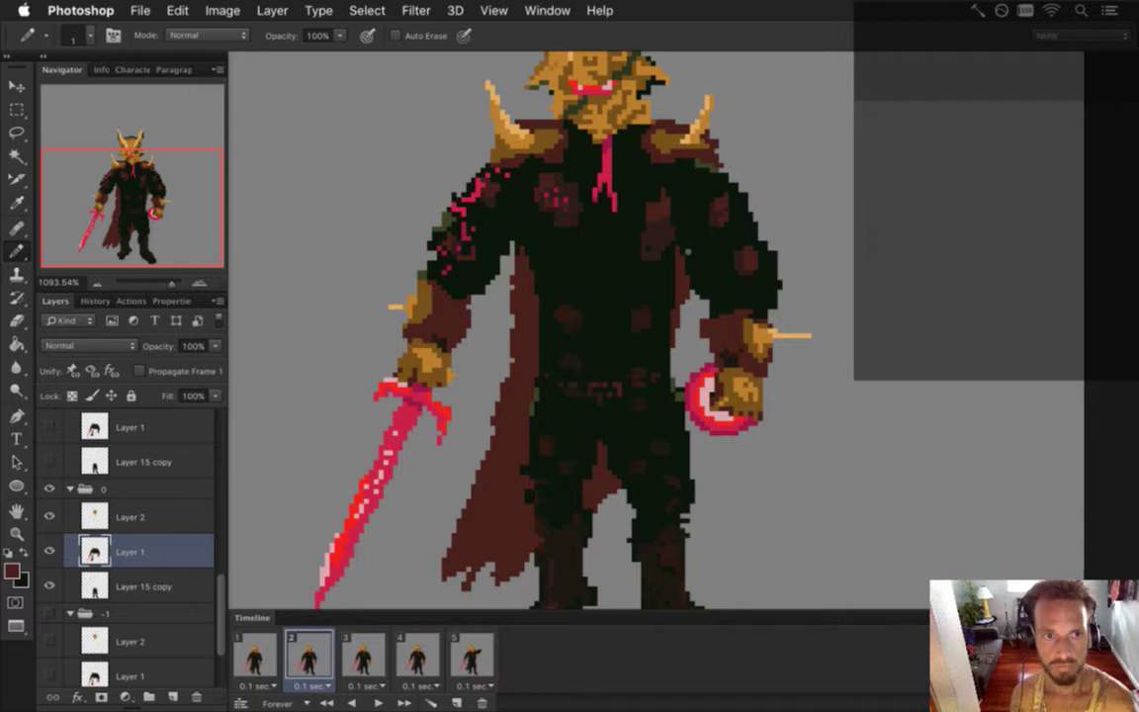
scroll(591, 332, "down", 3)
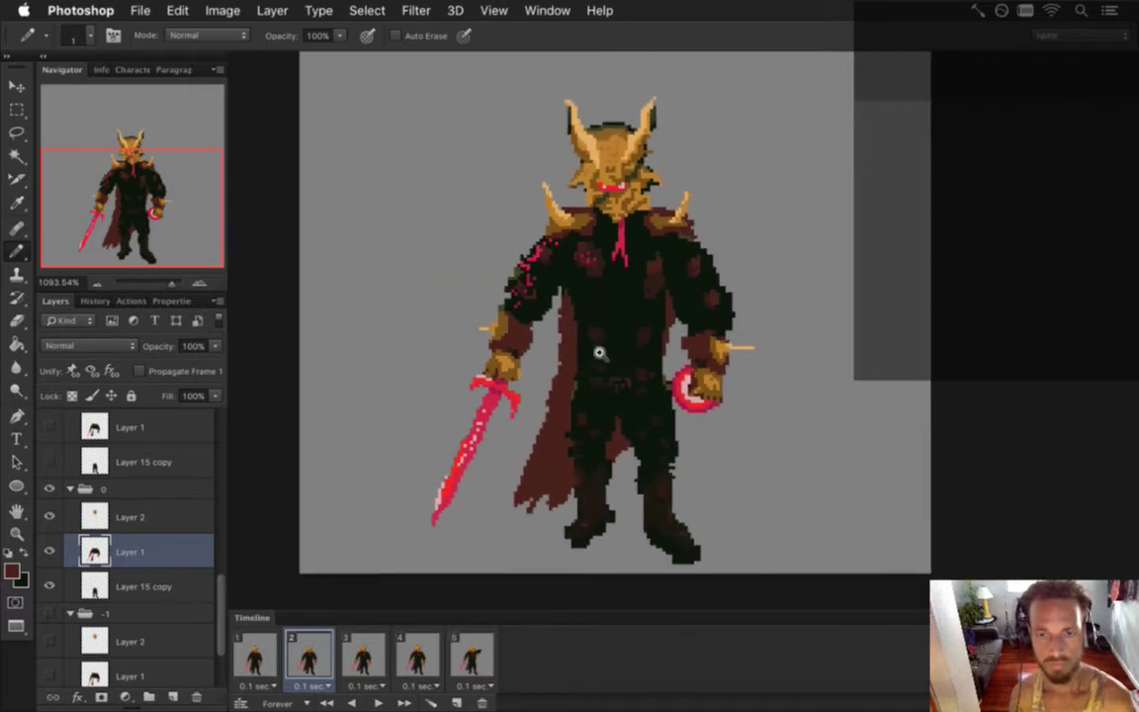
- Flip repeatedly between frames 1 and 2 to compare the movement of the orb arm, shoulders and head
left_click(254, 656)
left_click(309, 662)
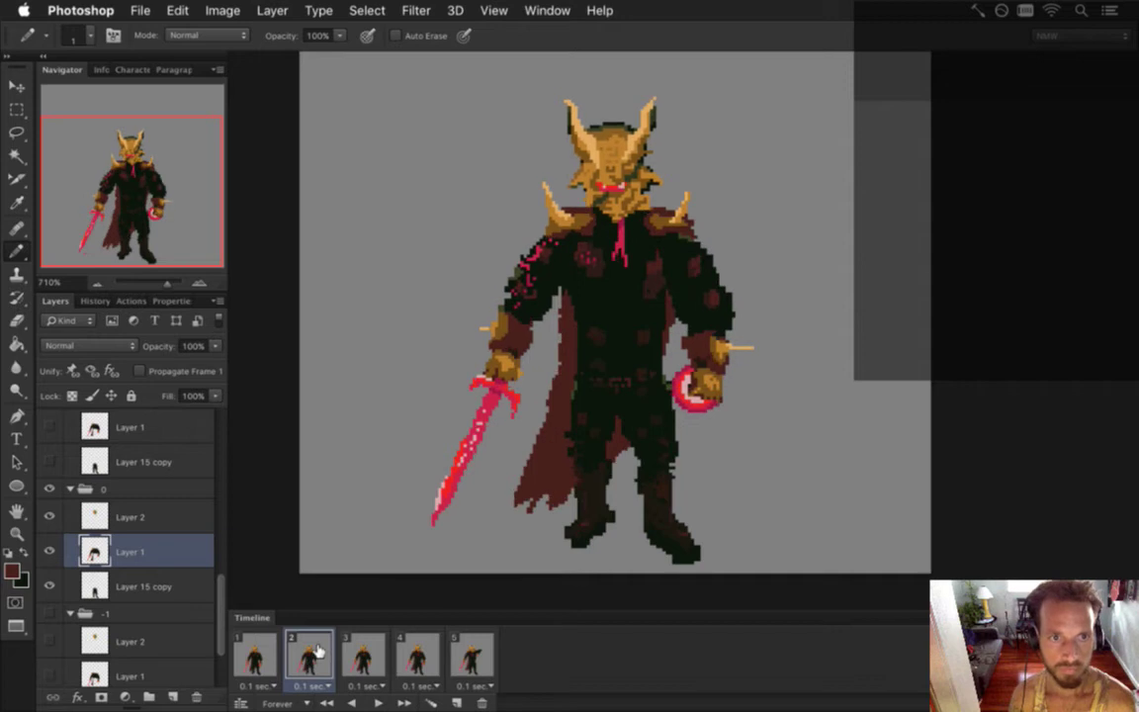
left_click(254, 655)
left_click(301, 658)
left_click(254, 658)
left_click(305, 658)
left_click(265, 661)
left_click(306, 665)
left_click(264, 660)
left_click(303, 660)
left_click(254, 657)
left_click(304, 657)
left_click(255, 658)
left_click(305, 658)
left_click(254, 657)
left_click(315, 661)
left_click(259, 658)
left_click(305, 660)
left_click(259, 658)
left_click(296, 656)
left_click(259, 658)
left_click(292, 652)
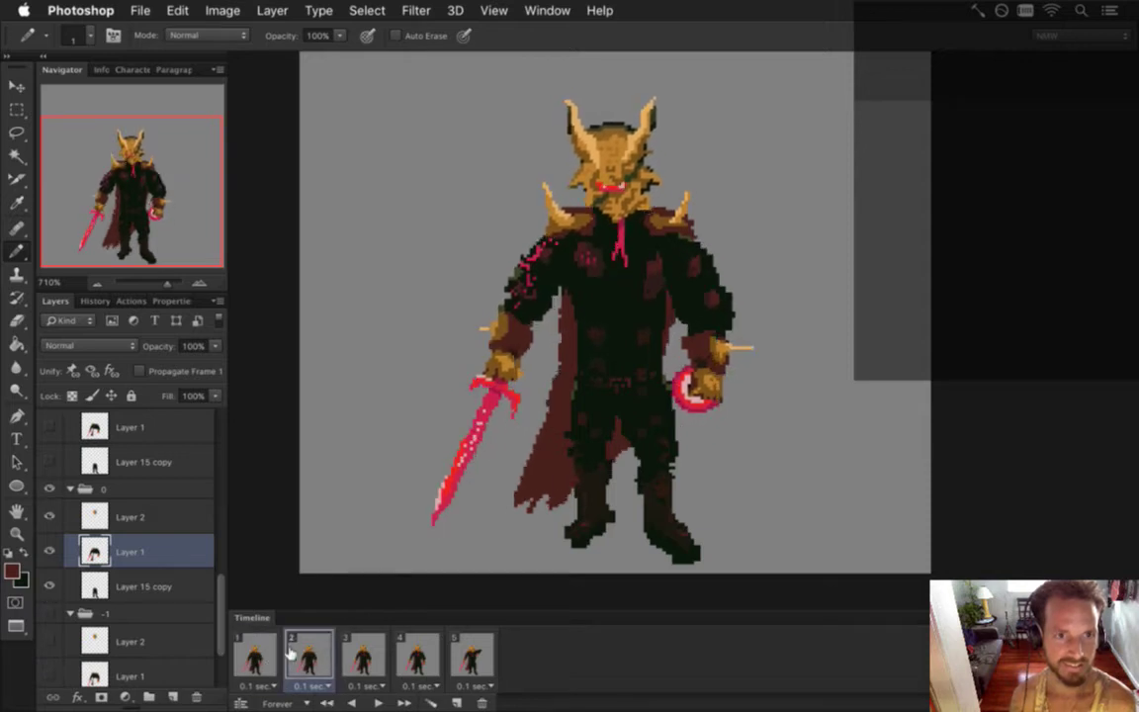
- Step through frames 1 to 5 and back to examine the whole motion, ending on frame 2
left_click(259, 657)
left_click(308, 657)
left_click(363, 658)
left_click(417, 658)
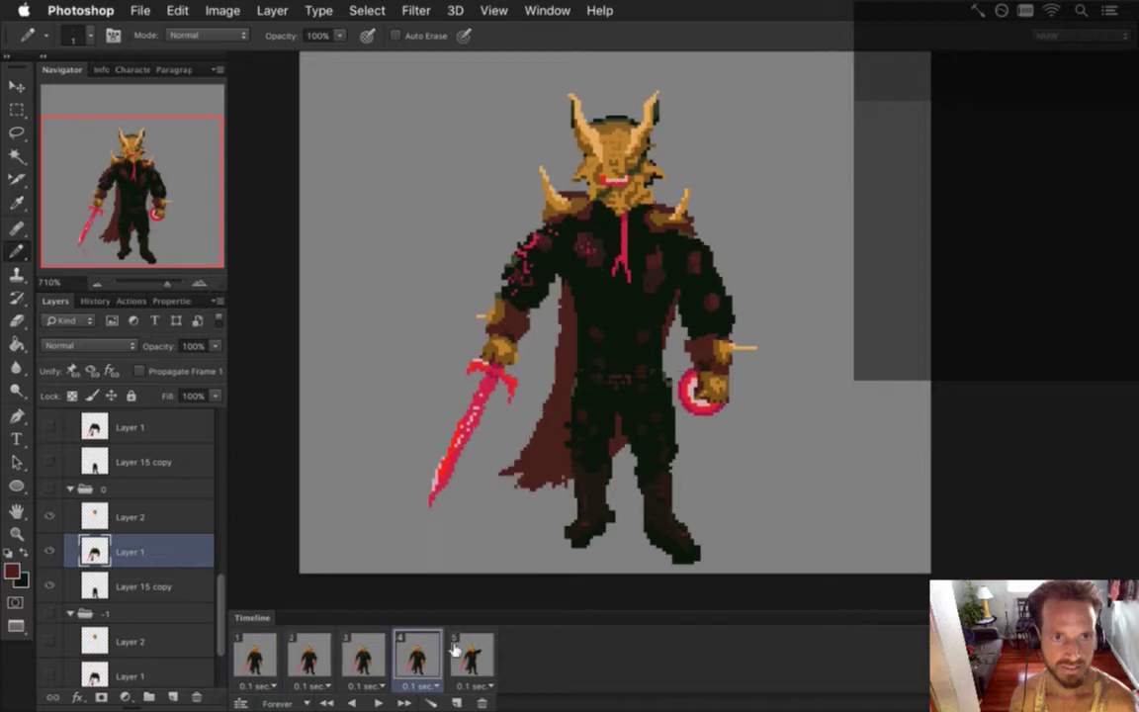
left_click(468, 656)
left_click(417, 658)
left_click(363, 657)
left_click(259, 660)
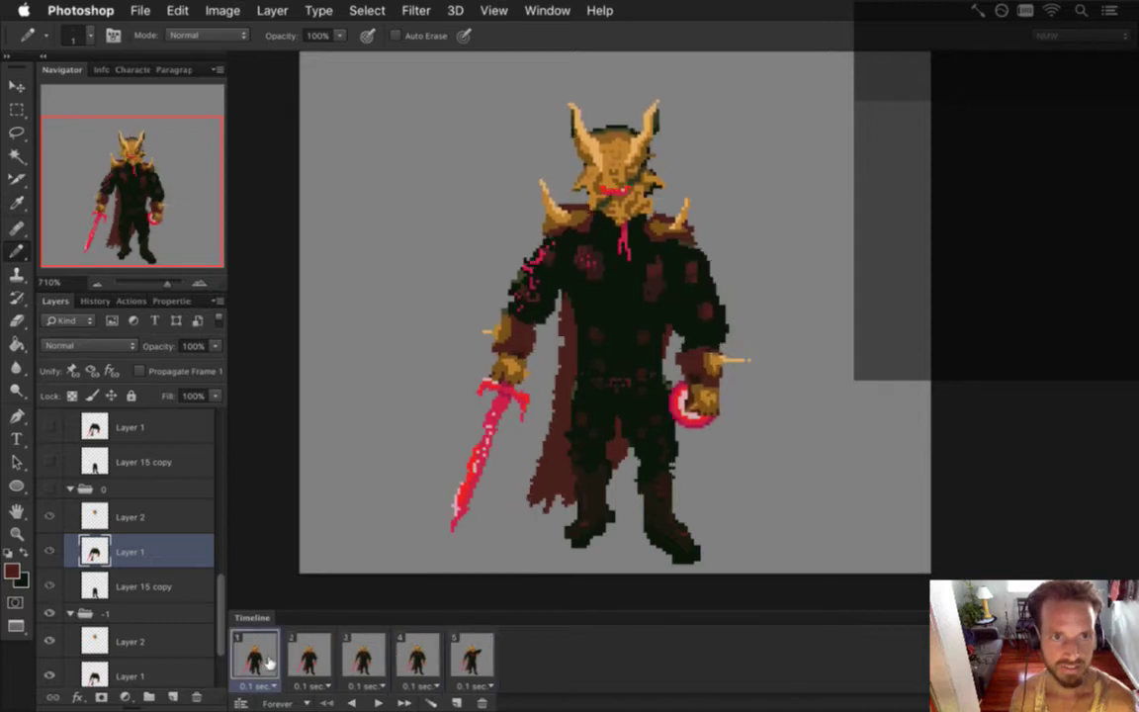
left_click(316, 641)
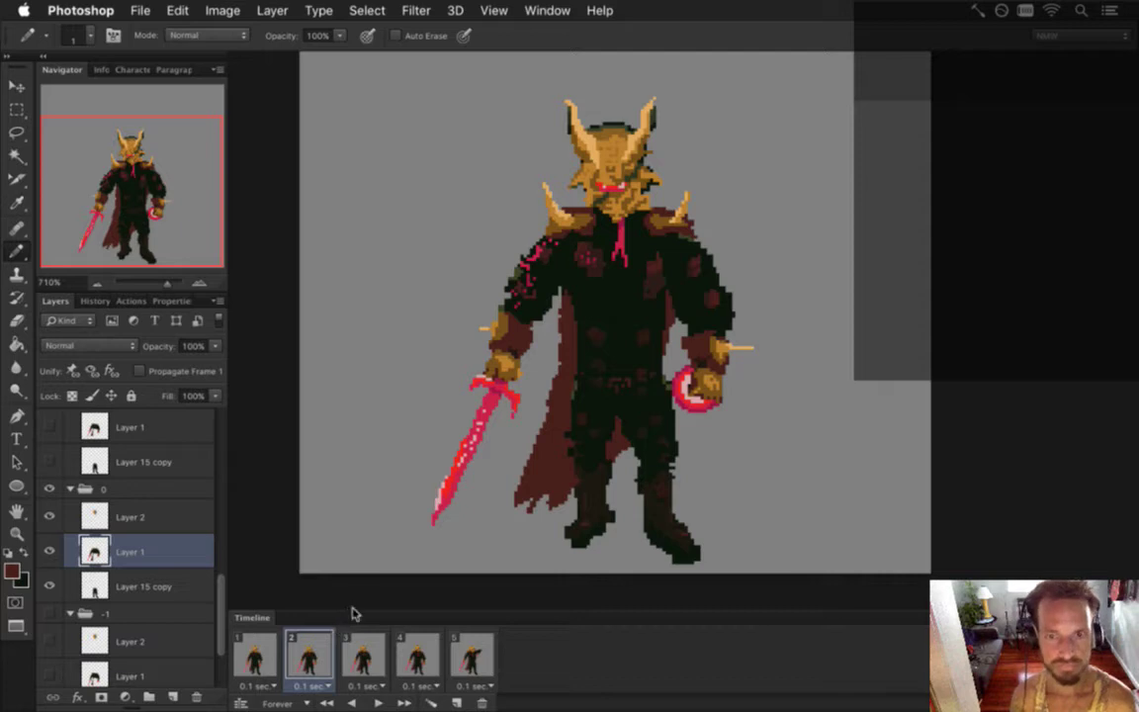
left_click(259, 655)
left_click(311, 652)
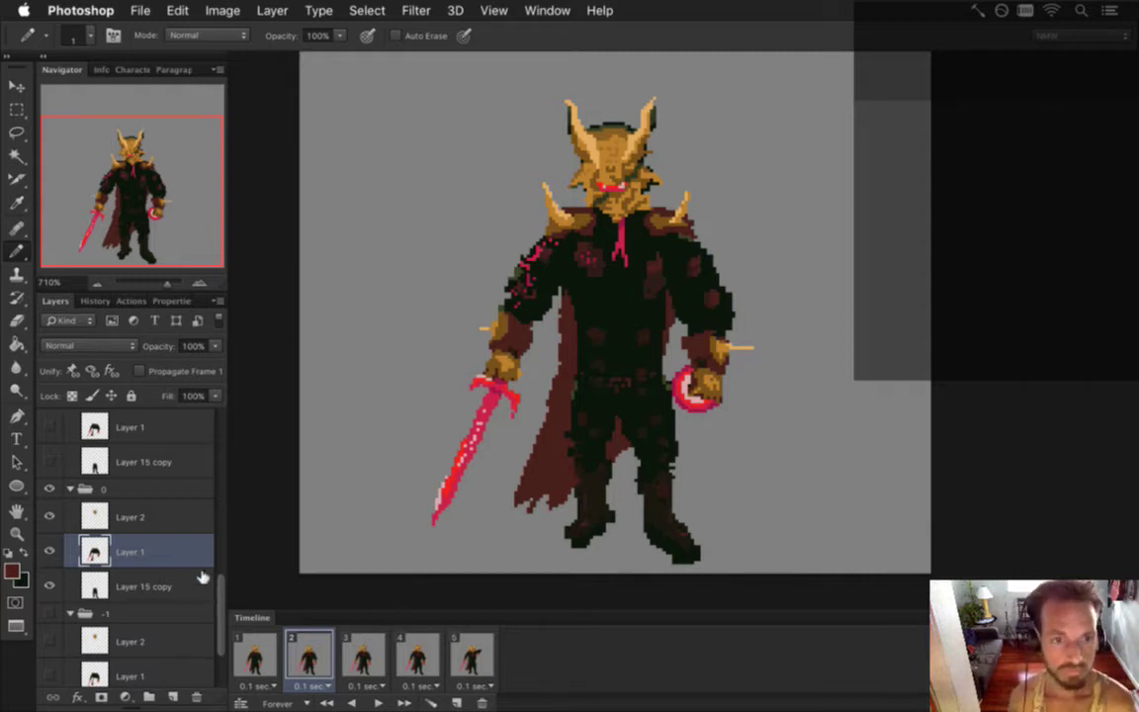
- Nudge the head on group 0's Layer 2 down one pixel and compare frames 1 and 2
left_click(181, 506)
key("v")
key("Down")
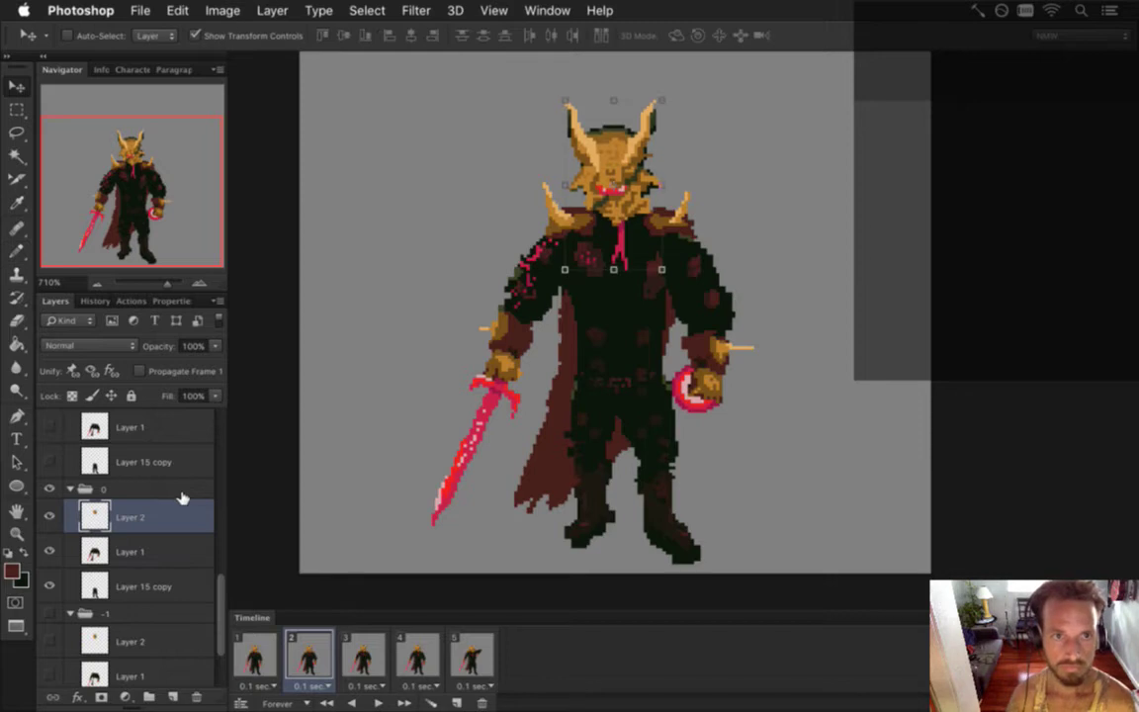
key("m")
left_click(254, 655)
left_click(319, 647)
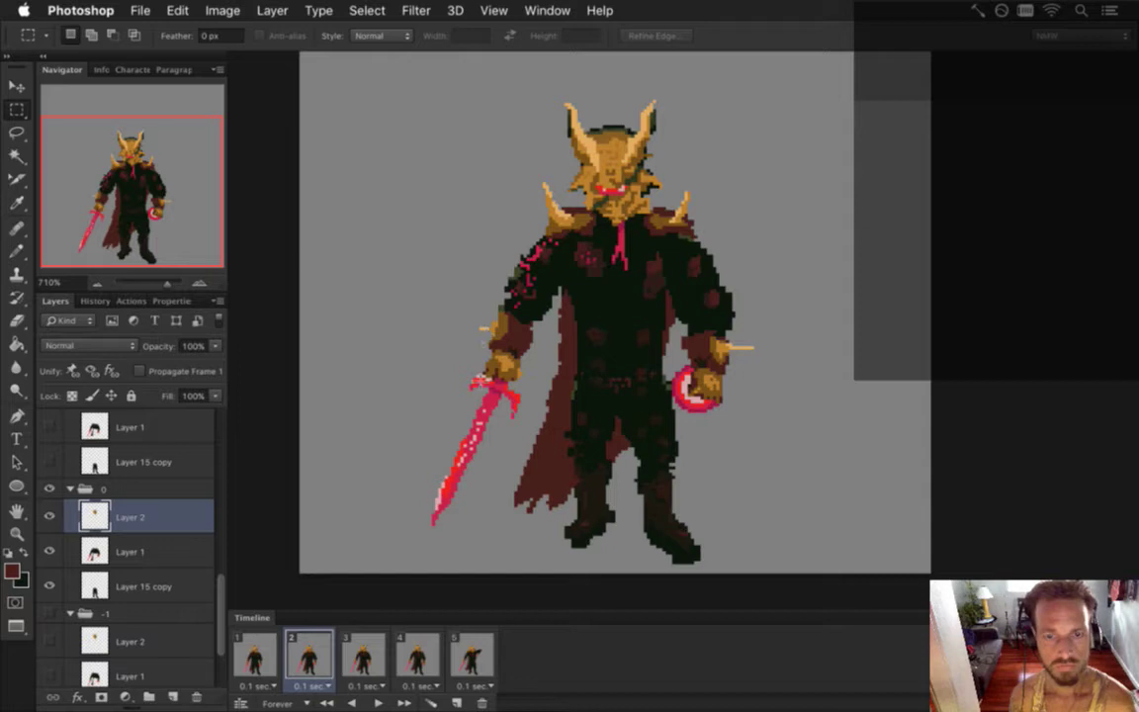
- Select the sword on group 0's Layer 1 without the cape, rotate it -11.76° and shift it back under the hand
left_click_drag(385, 369, 527, 561)
key("v")
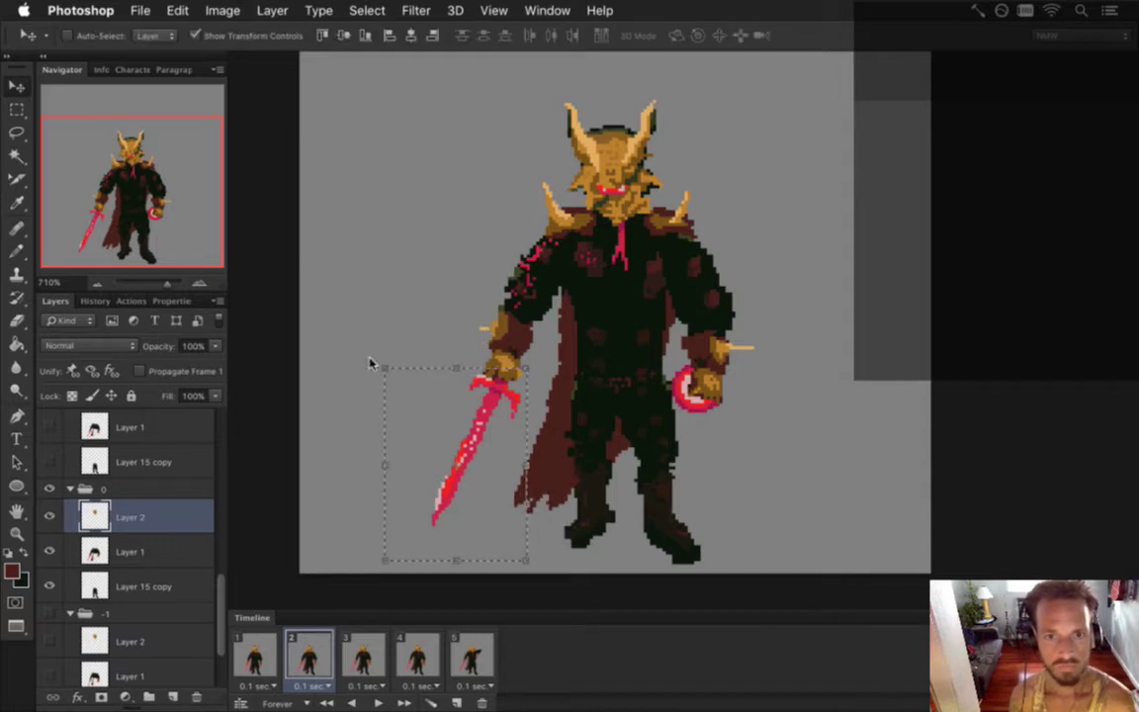
left_click(384, 369)
key("Return")
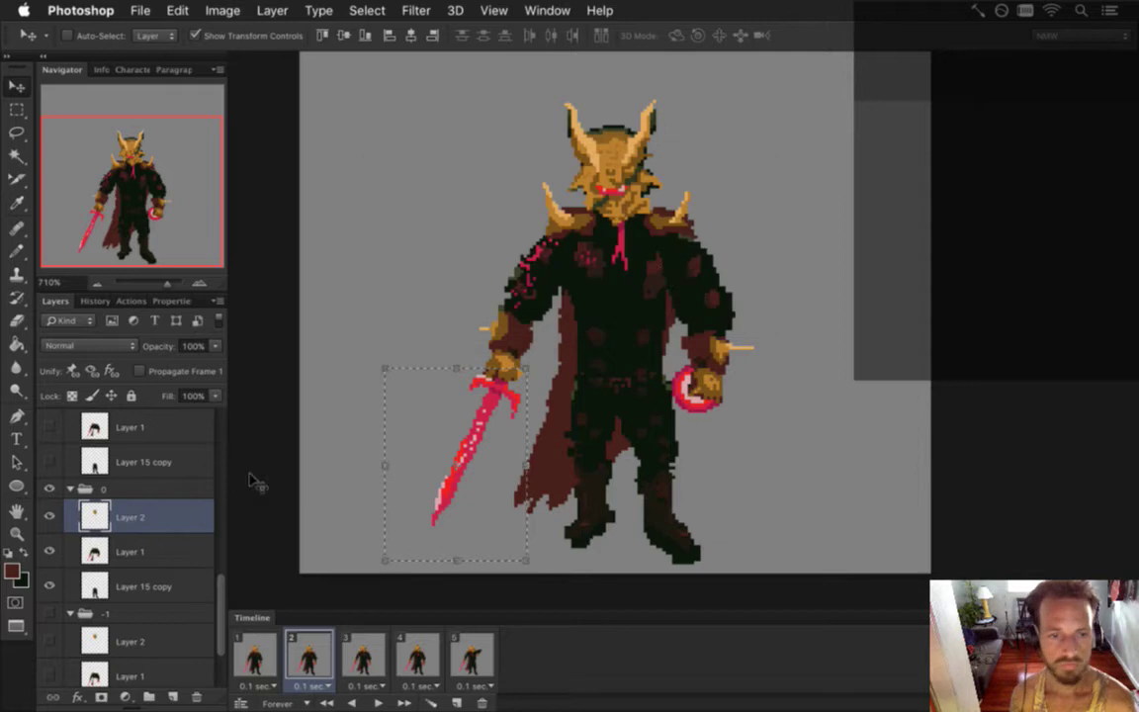
left_click(159, 550)
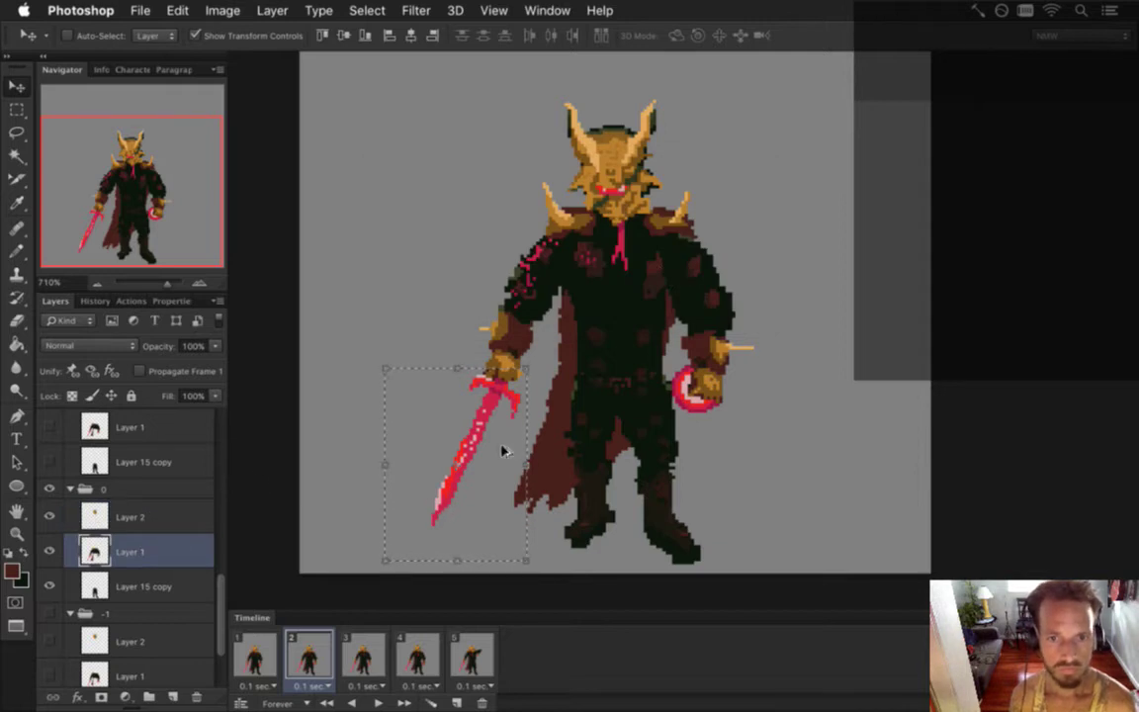
key("m")
mouse_move(500, 453)
left_mouse_down()
mouse_move(514, 432)
mouse_move(502, 465)
left_mouse_up()
key("v")
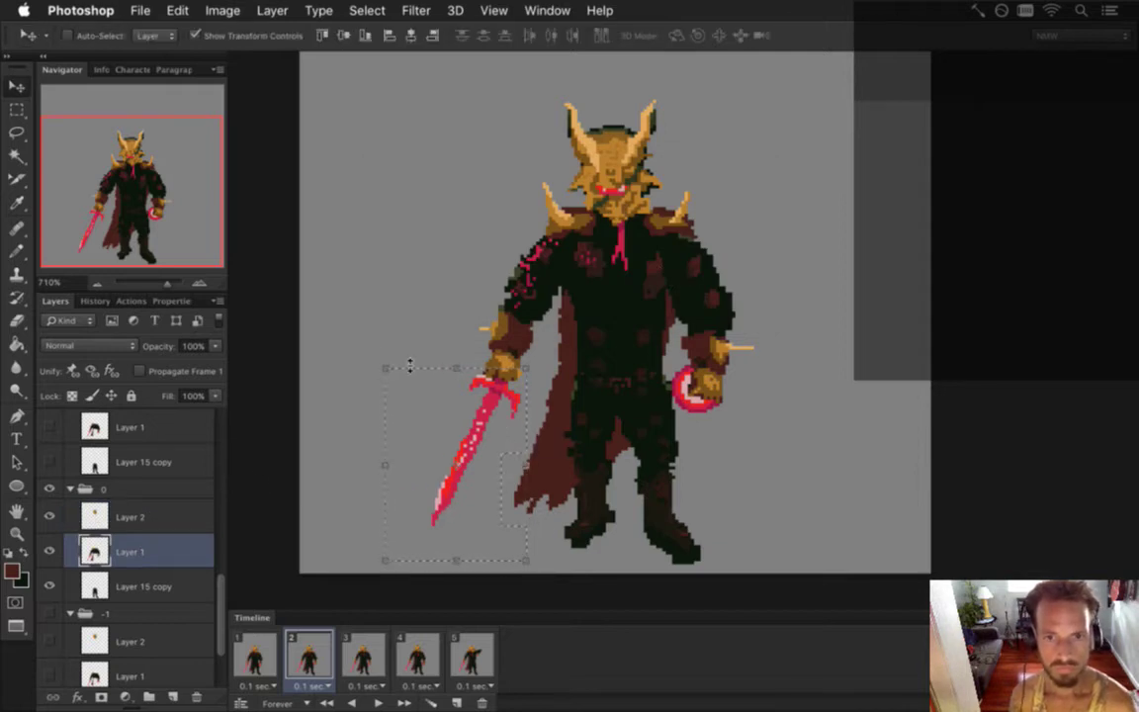
left_click_drag(372, 359, 356, 380)
left_click_drag(470, 417, 489, 417)
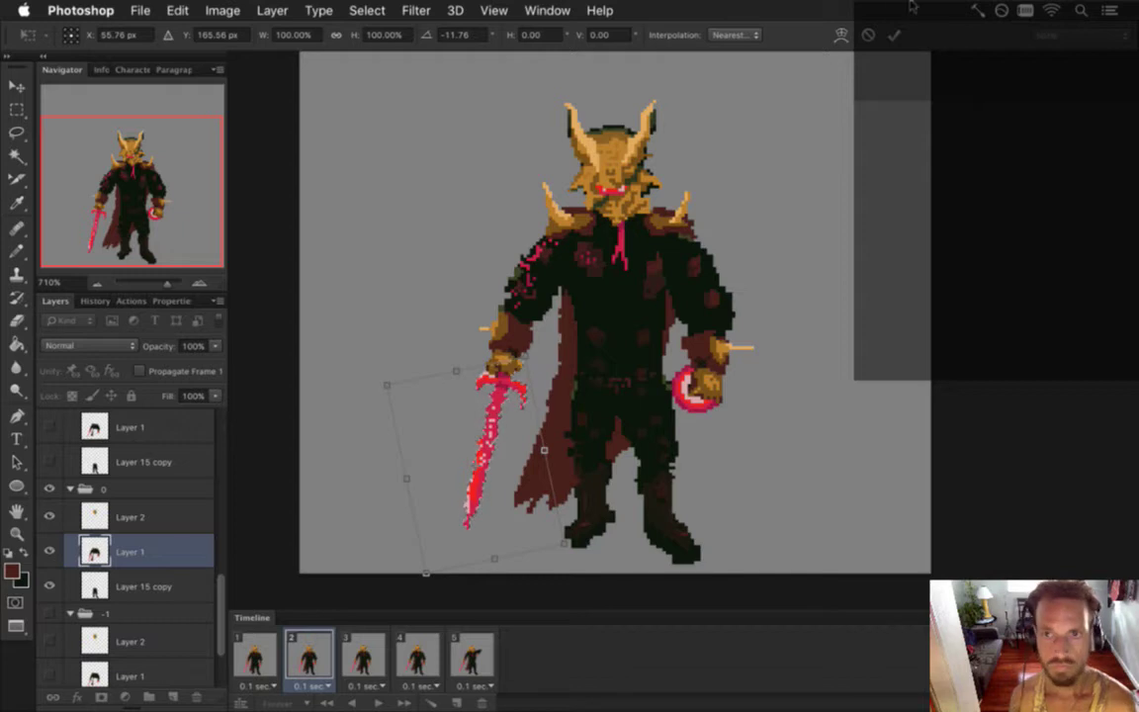
left_click(895, 35)
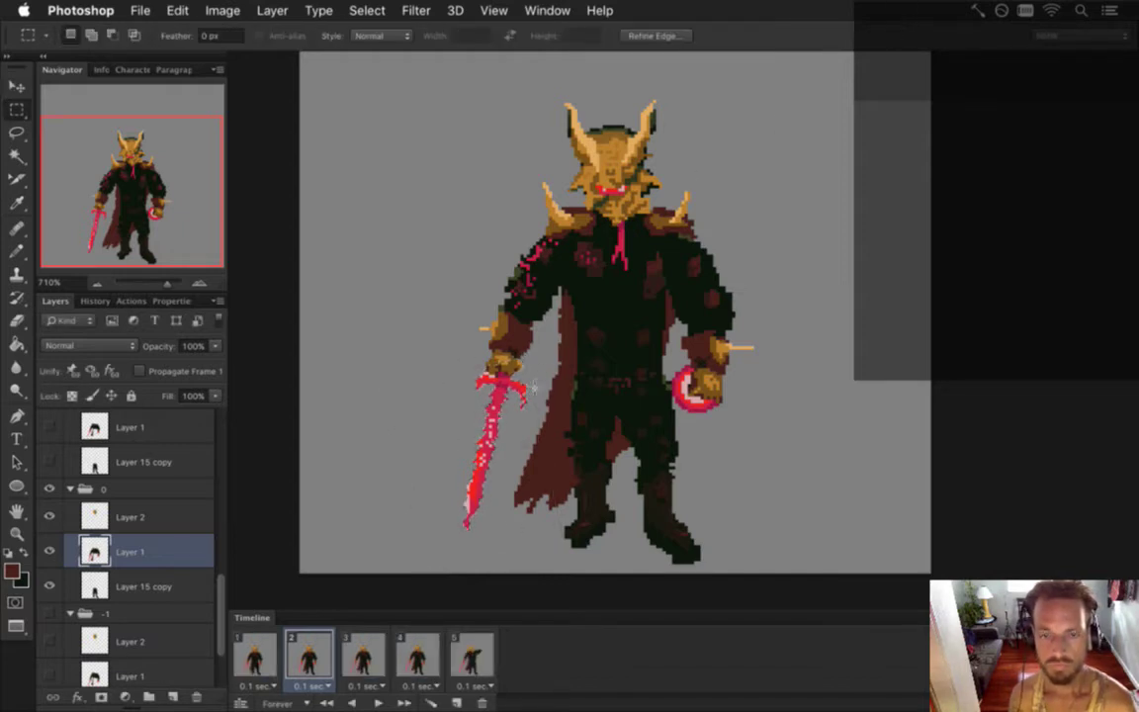
- Shorten the rotated sword by scaling its height to 92.59%
key("v")
key("ctrl+t")
left_click_drag(494, 531, 494, 523)
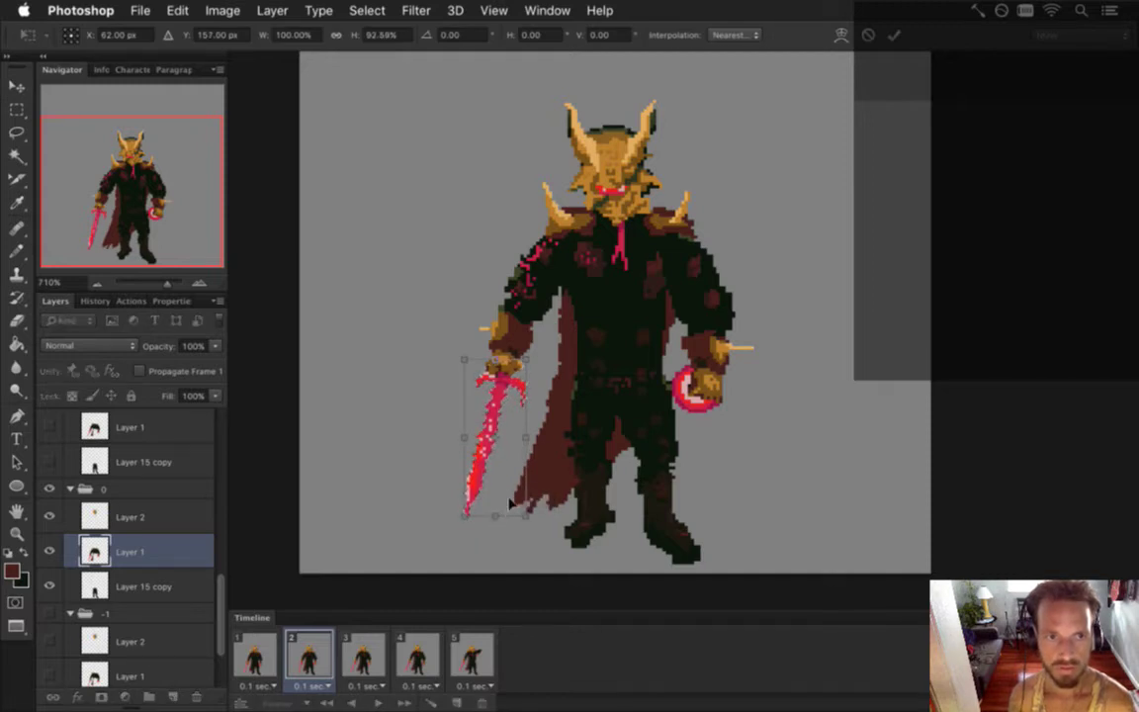
key("Return")
key("m")
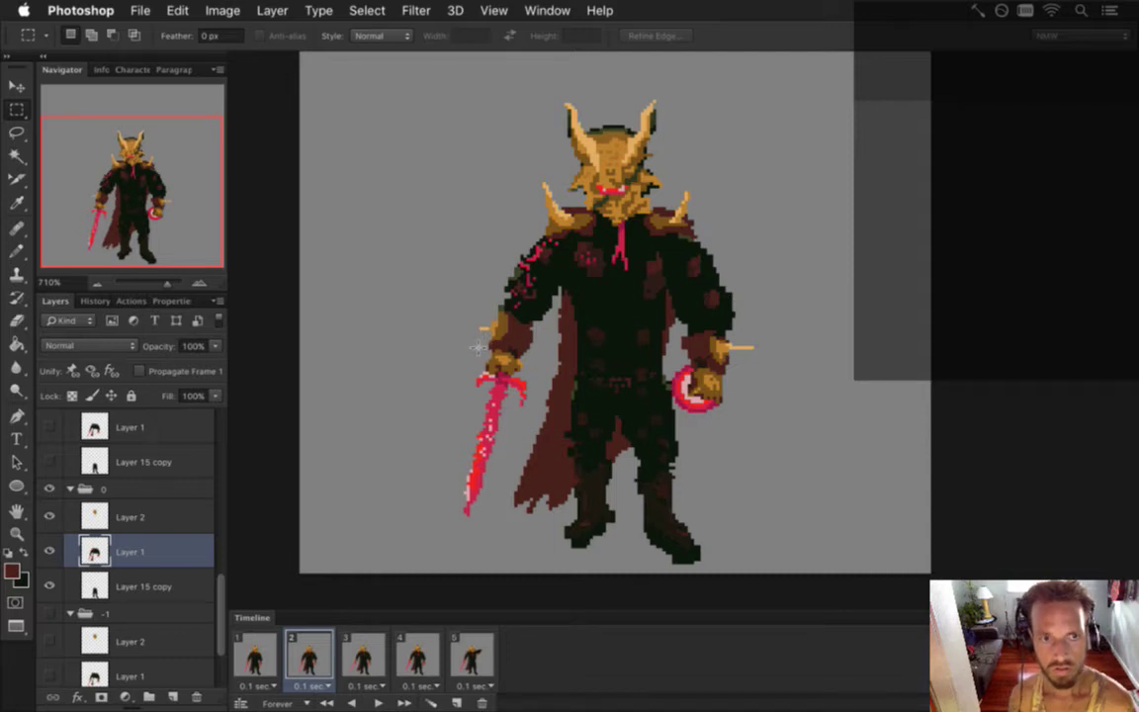
- Step through frames 1 to 5 to examine how the sword and body move between them
left_click(254, 661)
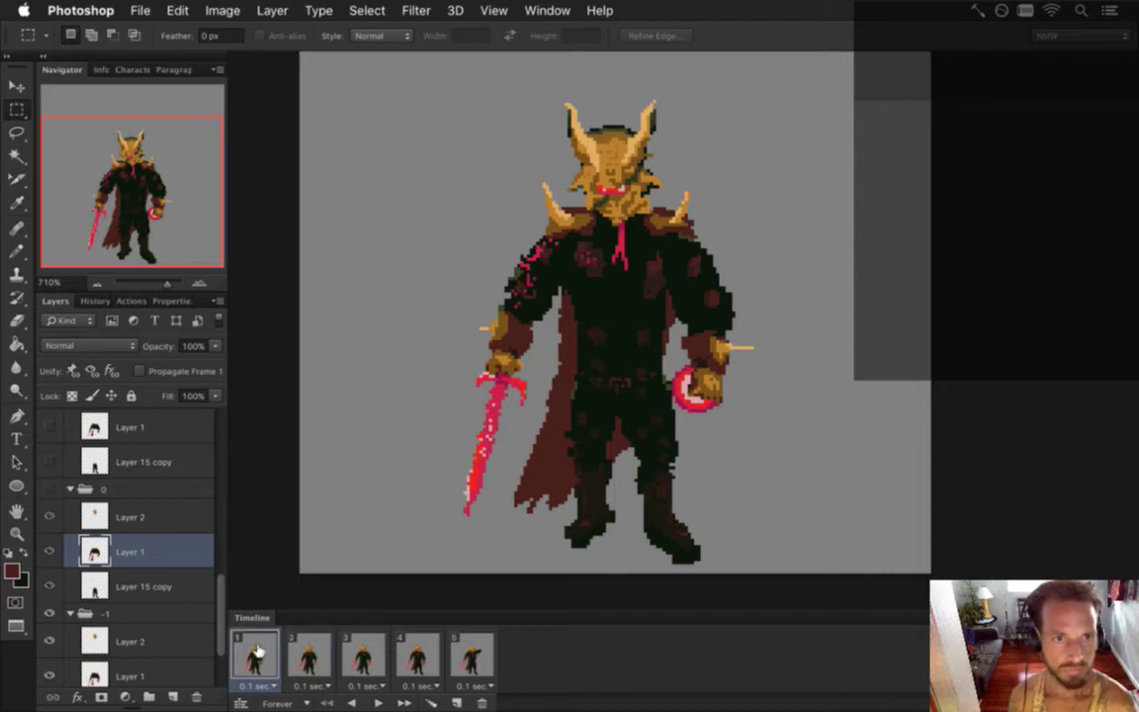
left_click(309, 655)
left_click(364, 651)
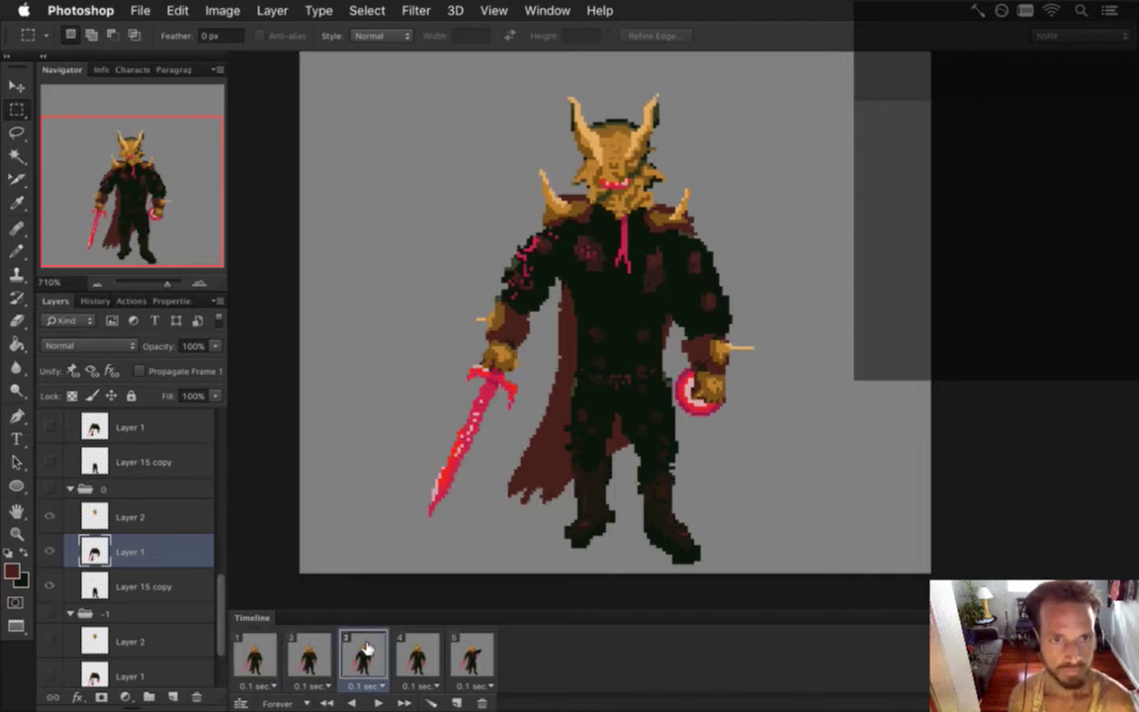
left_click(310, 655)
left_click(257, 657)
left_click(296, 657)
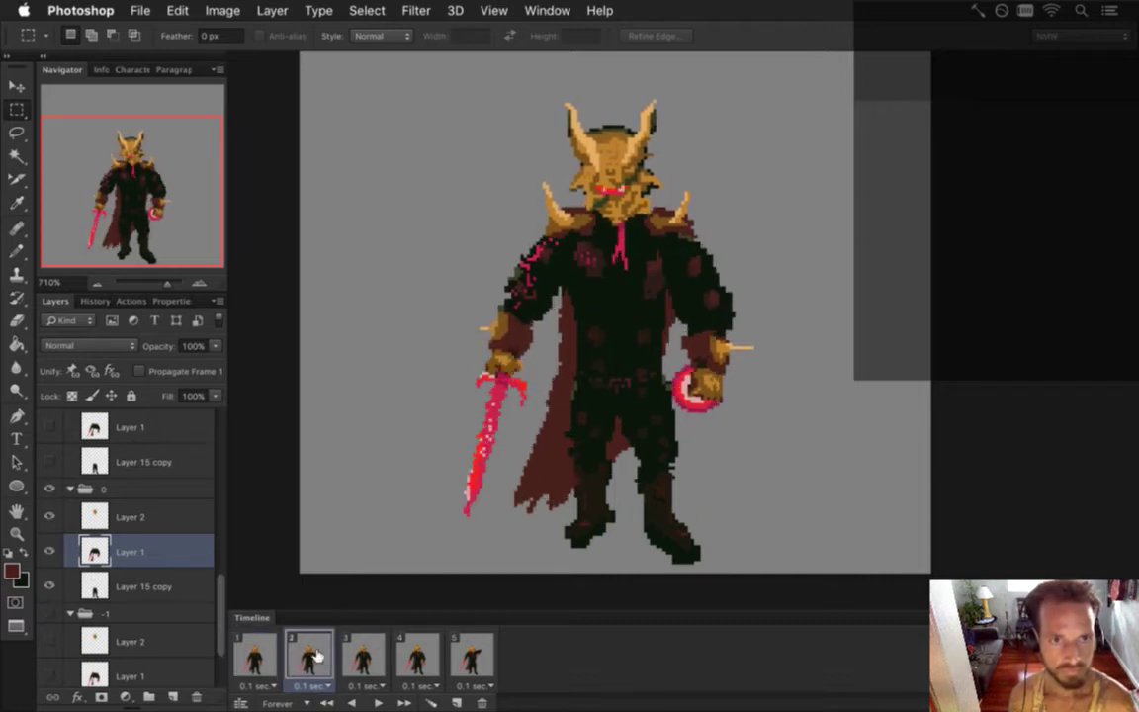
left_click(366, 657)
left_click(420, 656)
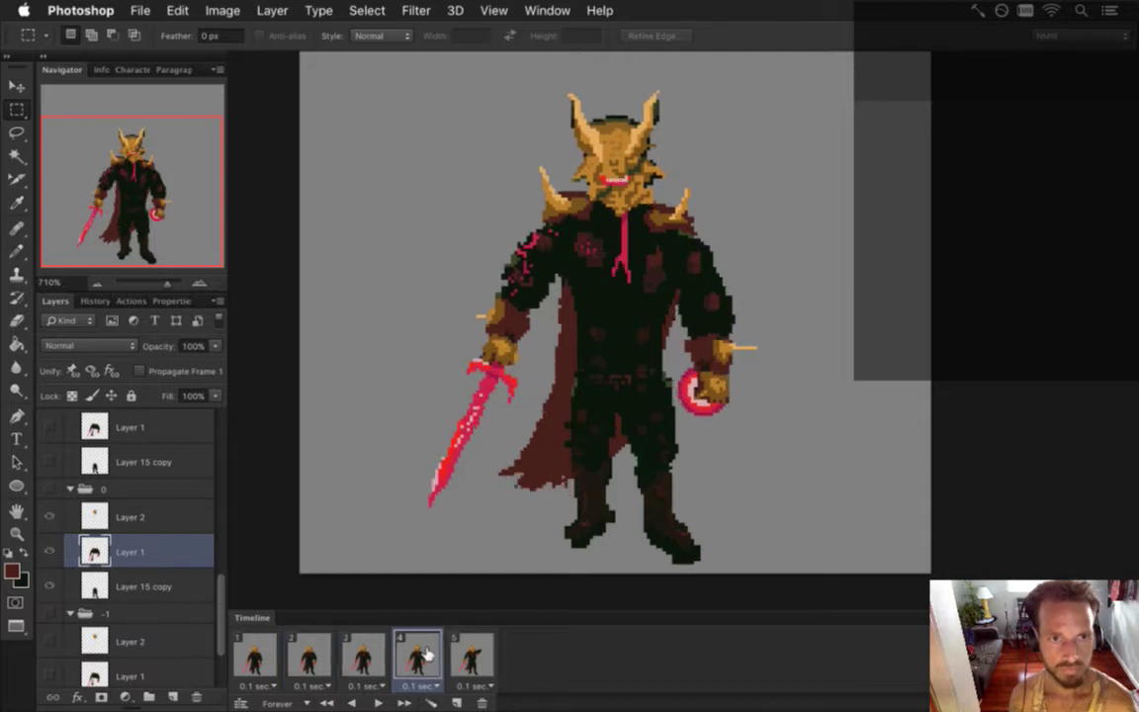
left_click(471, 656)
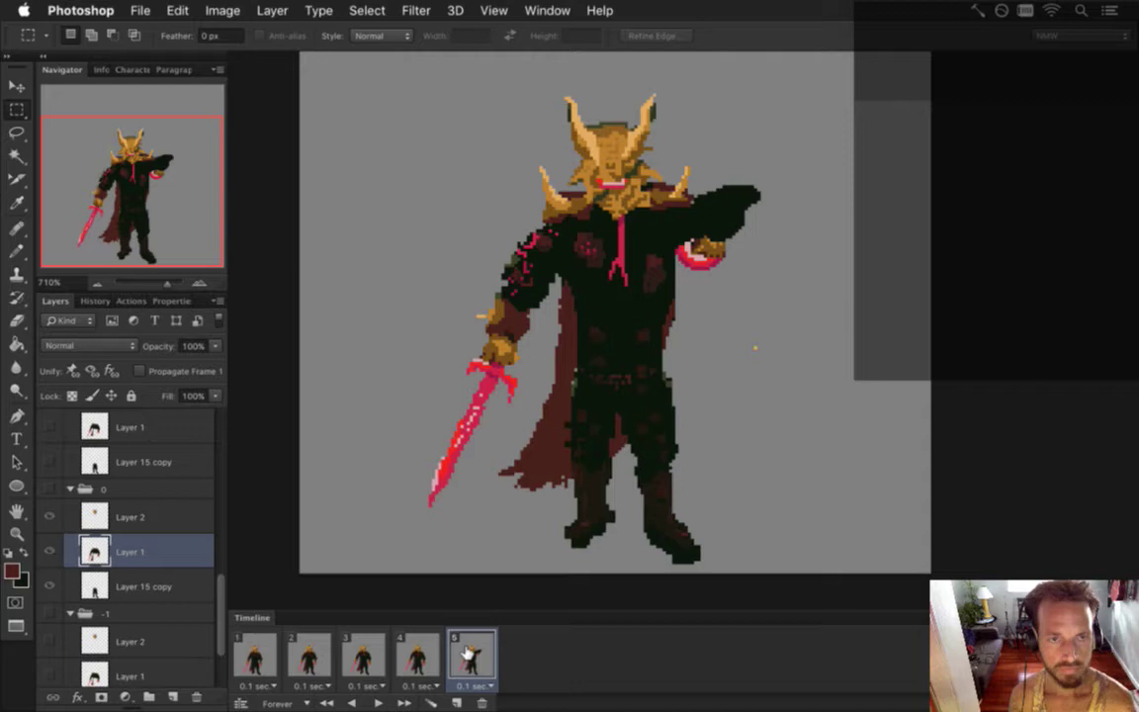
- Delete frames 5, 4 and 3 from the animation and return to frame 1
left_click(482, 702)
left_click(482, 701)
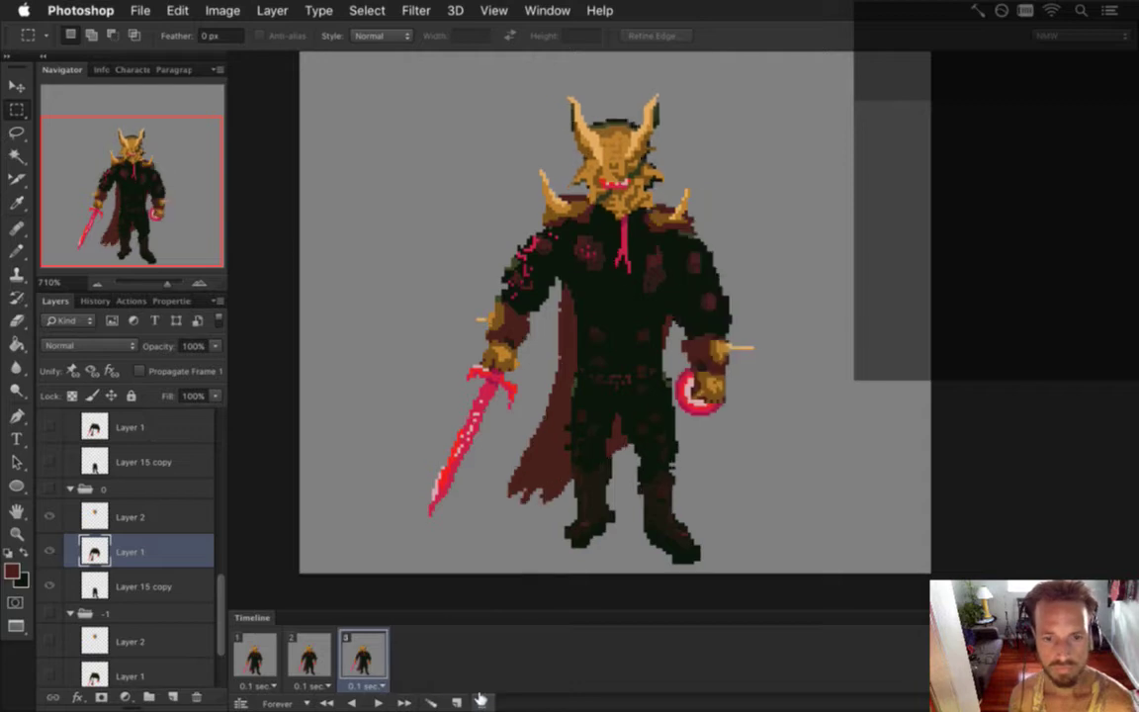
left_click(481, 702)
left_click(254, 656)
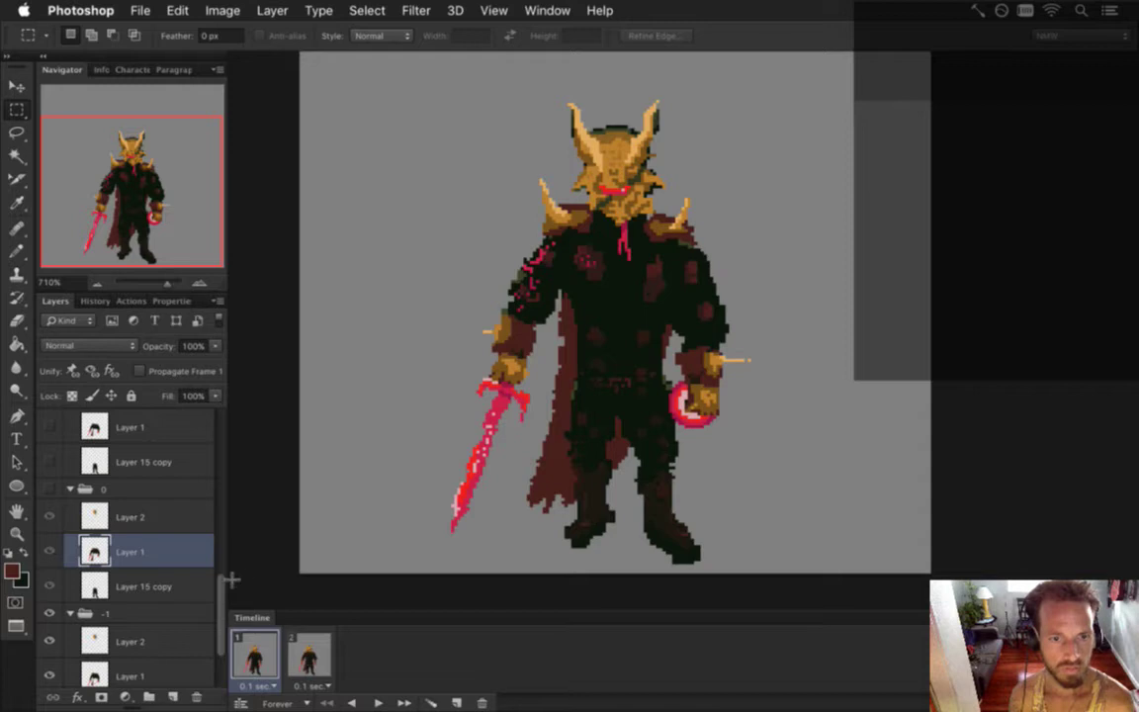
- Delete all the layer groups stacked above group 0, keeping groups 0, -1 and orig
left_click_drag(223, 600, 231, 424)
scroll(225, 499, "up", 3)
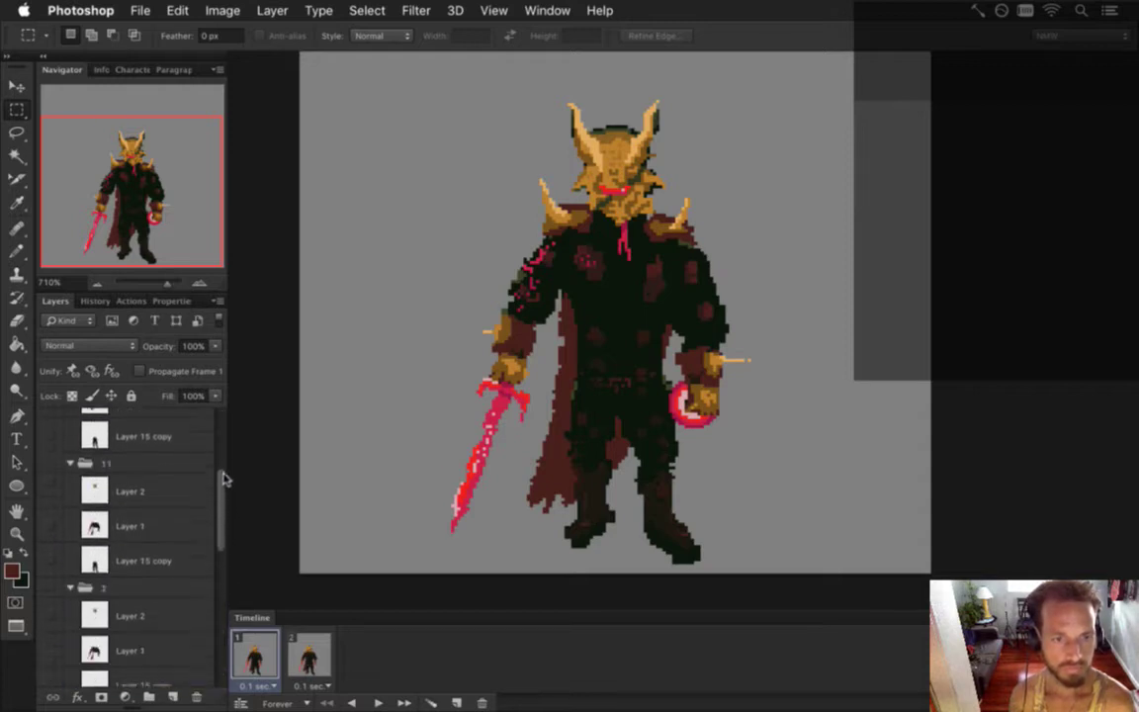
left_click(163, 420)
key("Delete")
key("Return")
key("Delete")
key("Return")
left_click(199, 696)
key("Return")
left_click(198, 695)
key("Return")
left_click(198, 696)
key("Return")
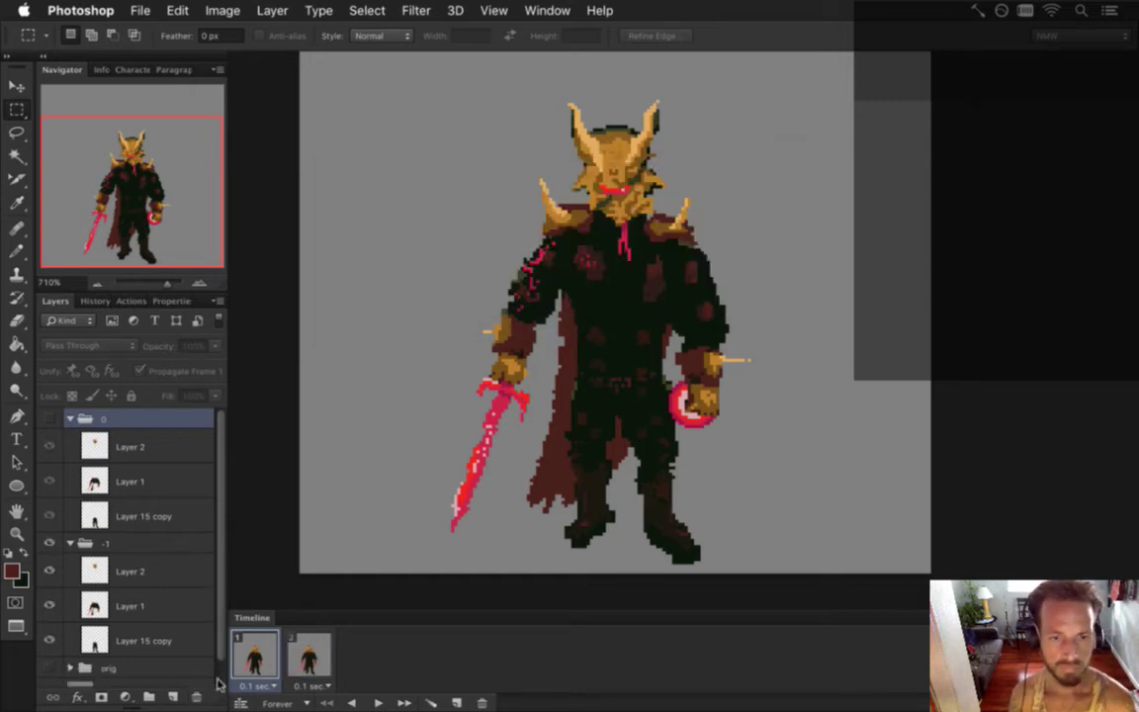
- Flip repeatedly between frames 1 and 2 to check the motion of the sword, arms and head
left_click(307, 654)
left_click(252, 661)
left_click(292, 656)
left_click(263, 648)
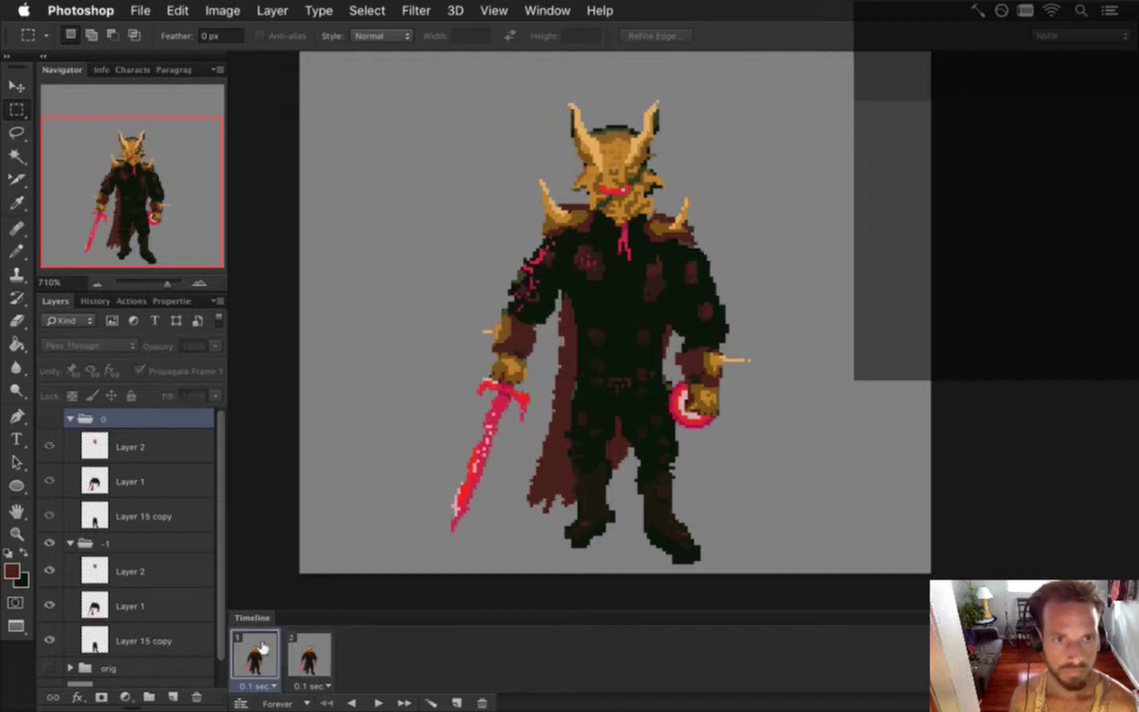
left_click(306, 651)
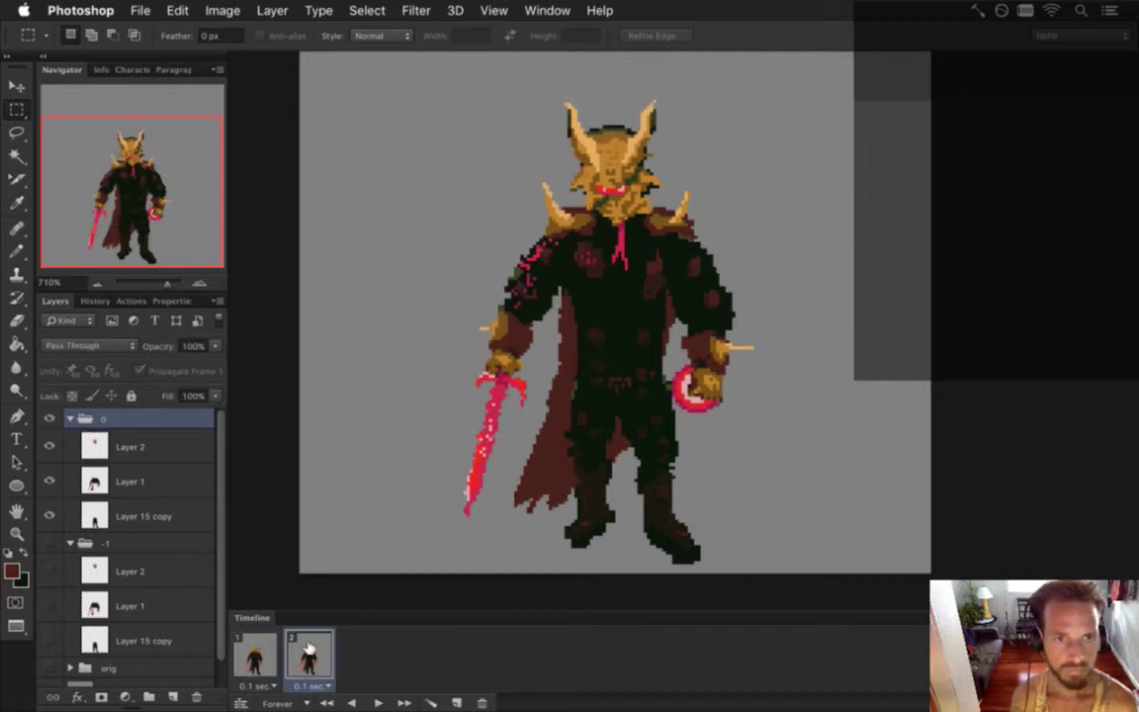
left_click(255, 657)
left_click(297, 655)
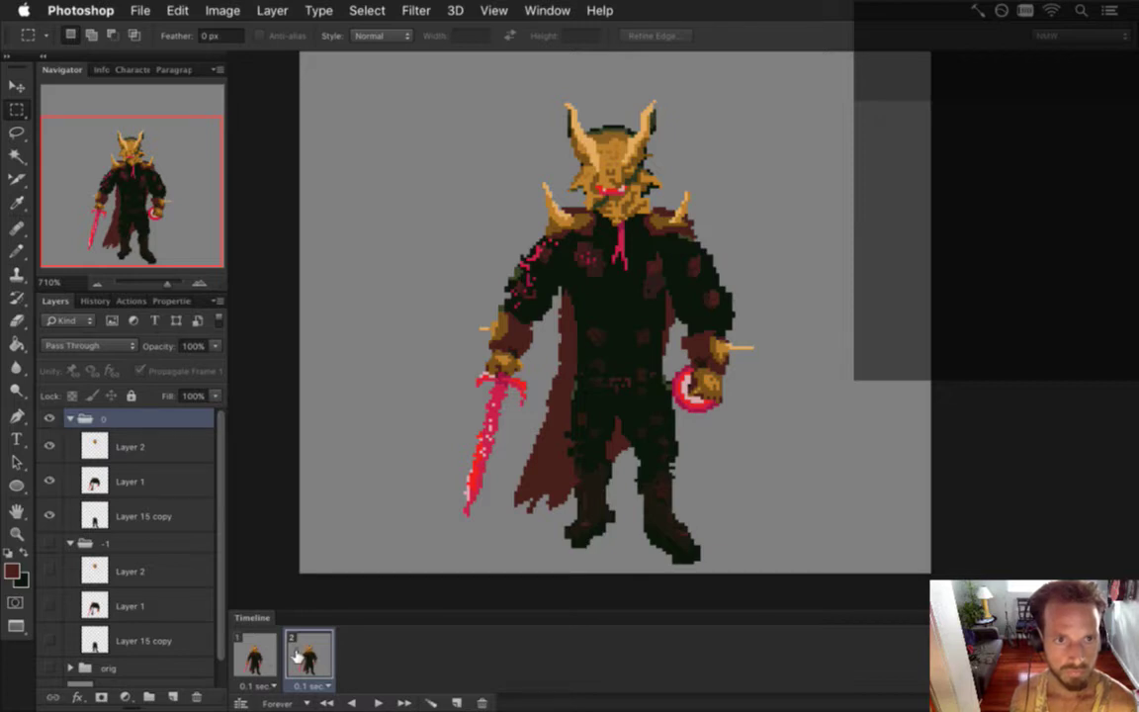
left_click(259, 657)
left_click(306, 658)
left_click(262, 657)
left_click(297, 658)
- Duplicate frame 2 as a third frame, duplicate group 0 for it, and hide the original group 0 there
left_click(456, 702)
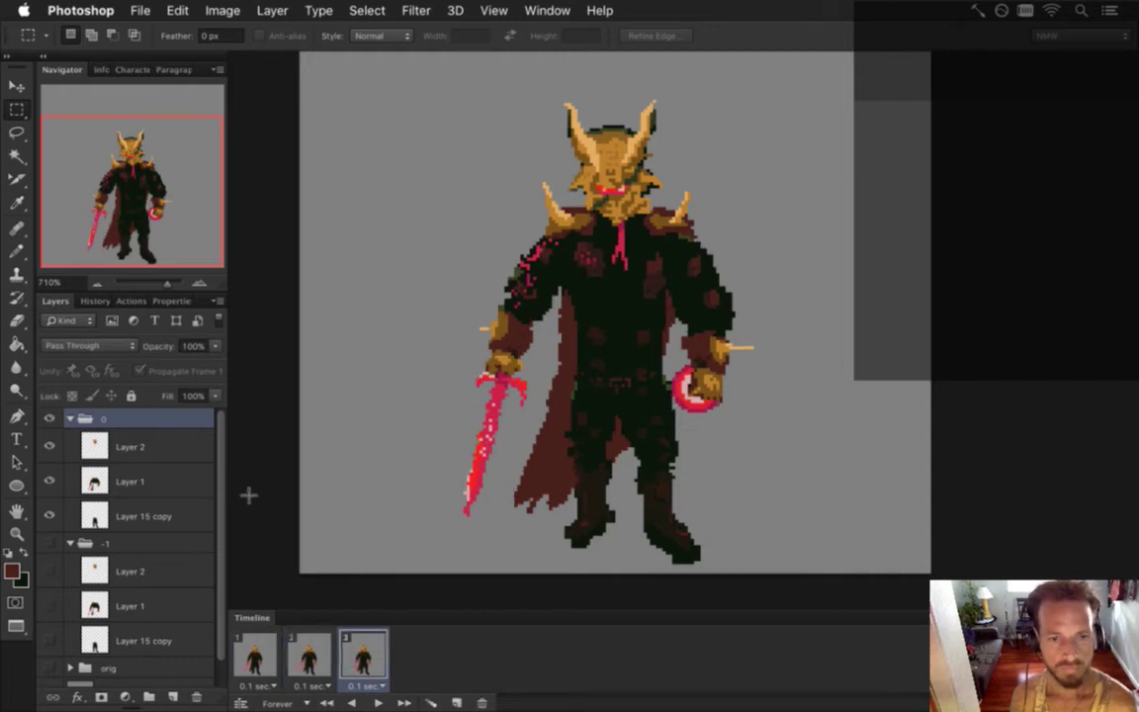
key("super+j")
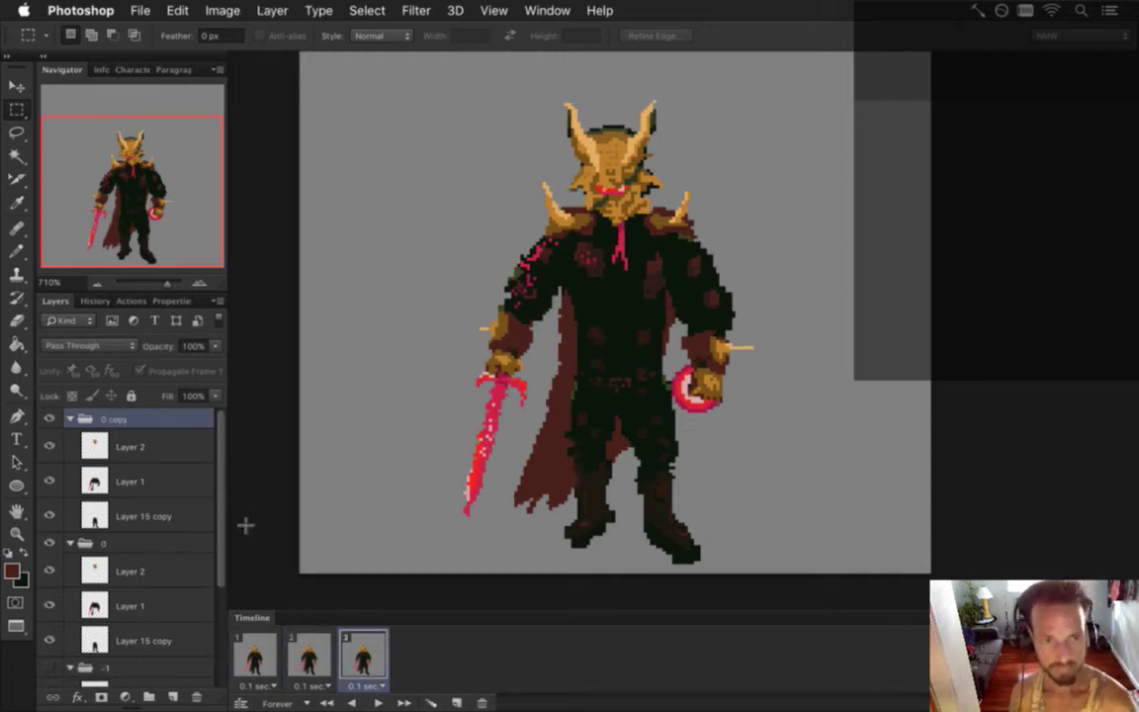
left_click(50, 543)
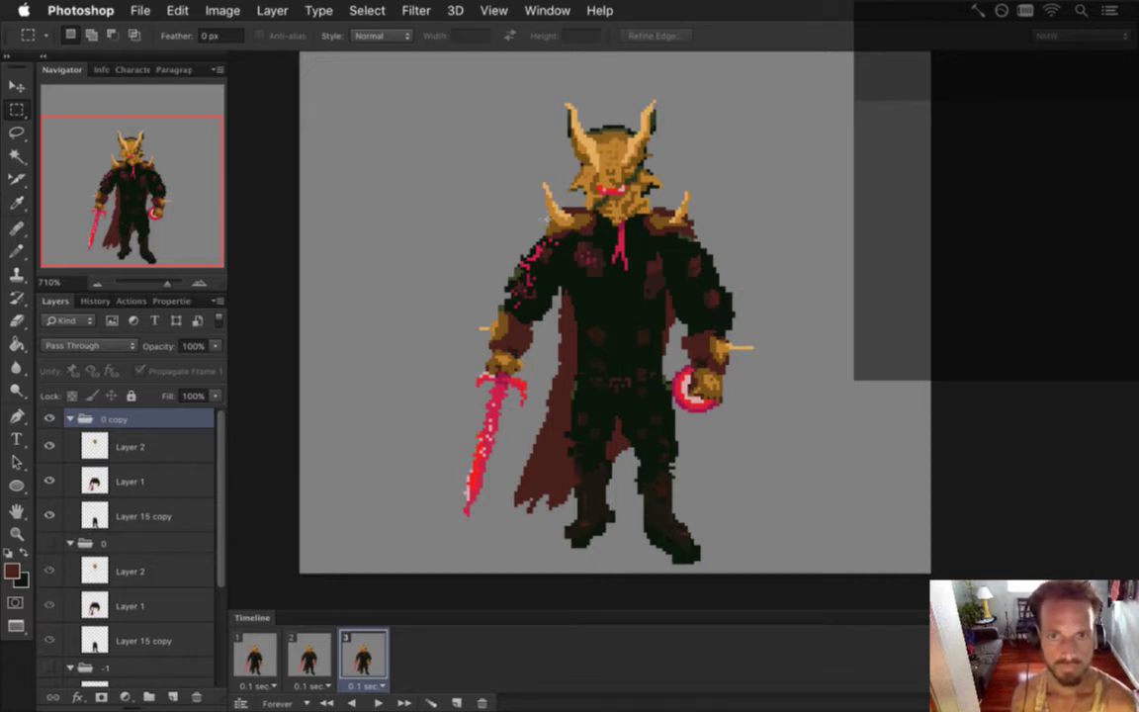
- Select the sword arm and its shoulder on the copied group's Layer 1, leave out the cape, and nudge them down one pixel
left_click_drag(431, 212, 534, 532)
left_click_drag(510, 162, 610, 276)
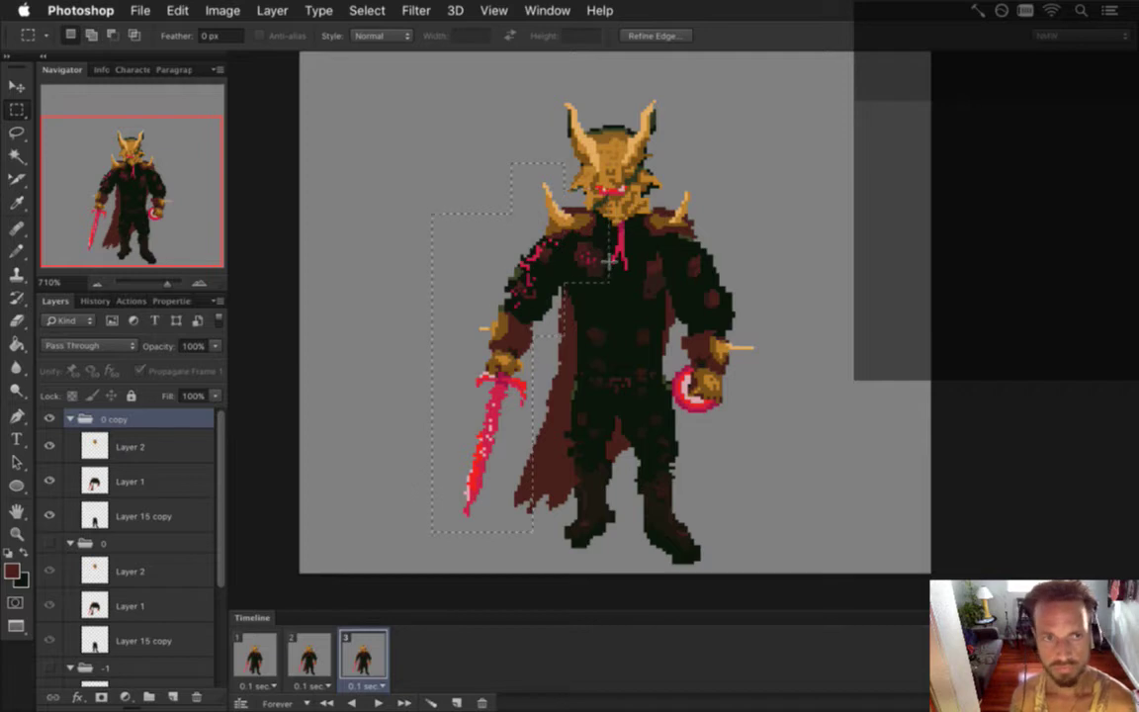
key("v")
key("Left")
key("Return")
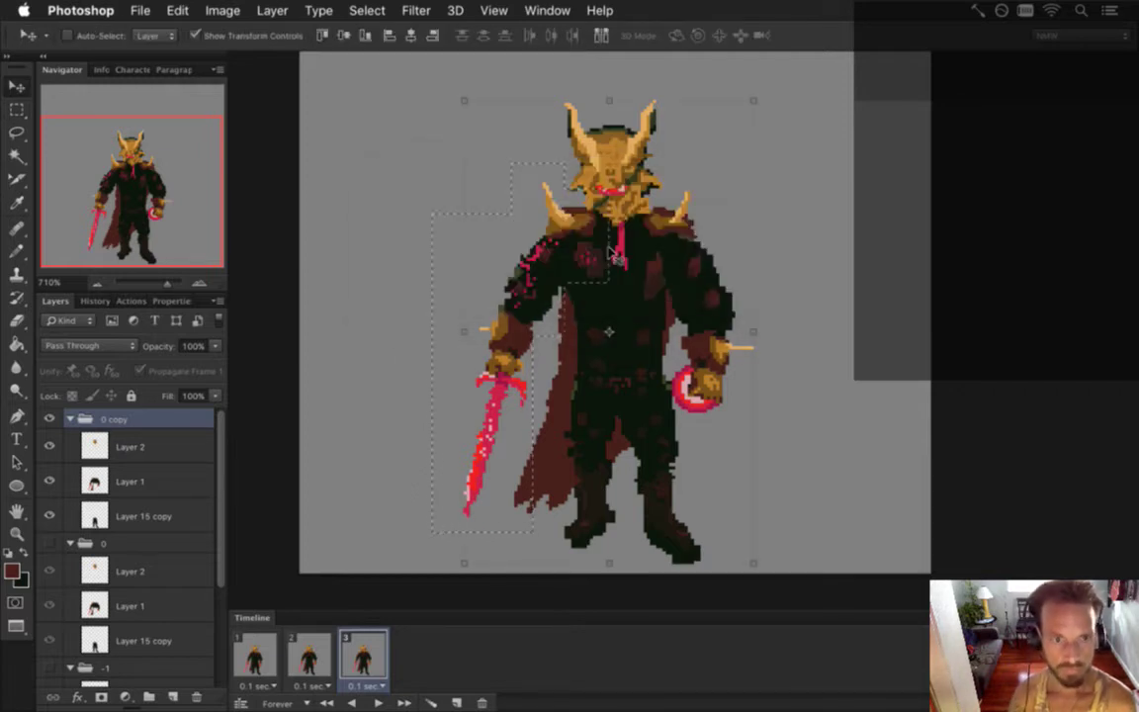
left_click(178, 471)
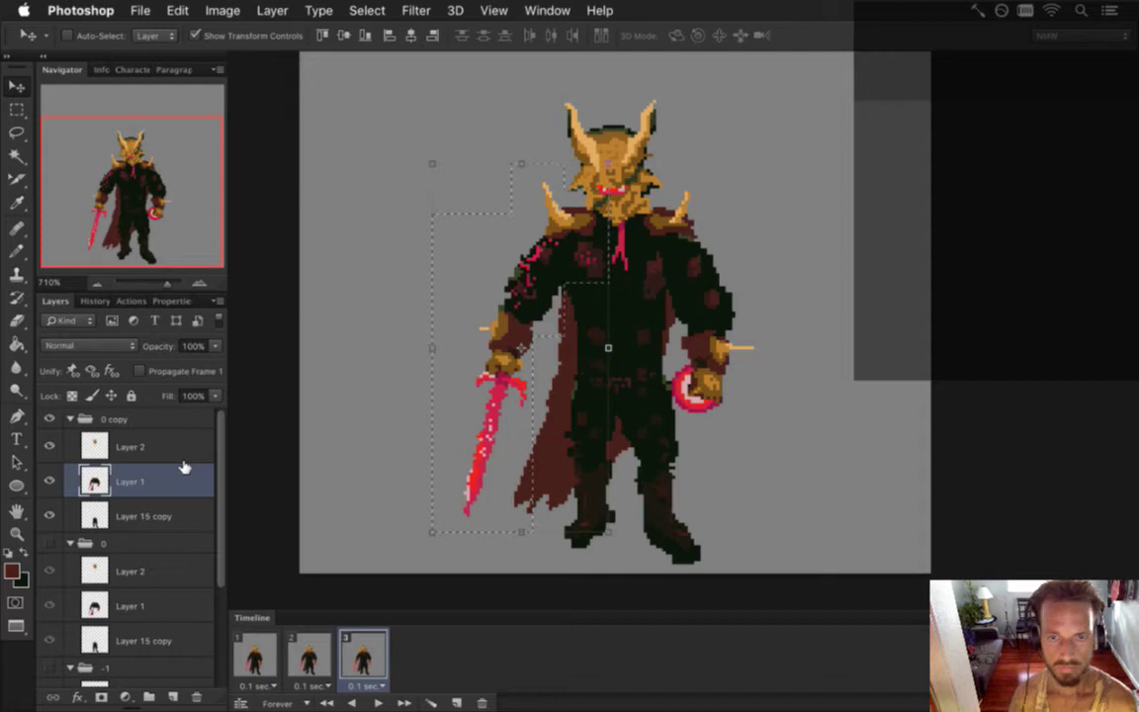
key("m")
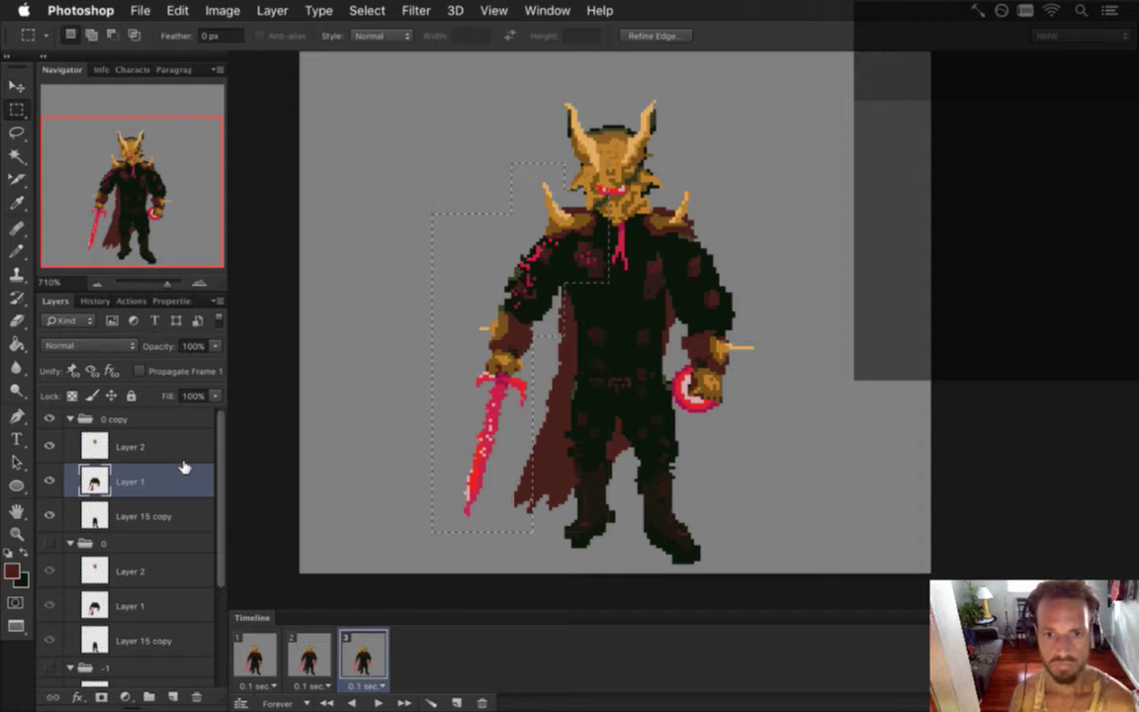
left_click_drag(511, 436, 580, 585)
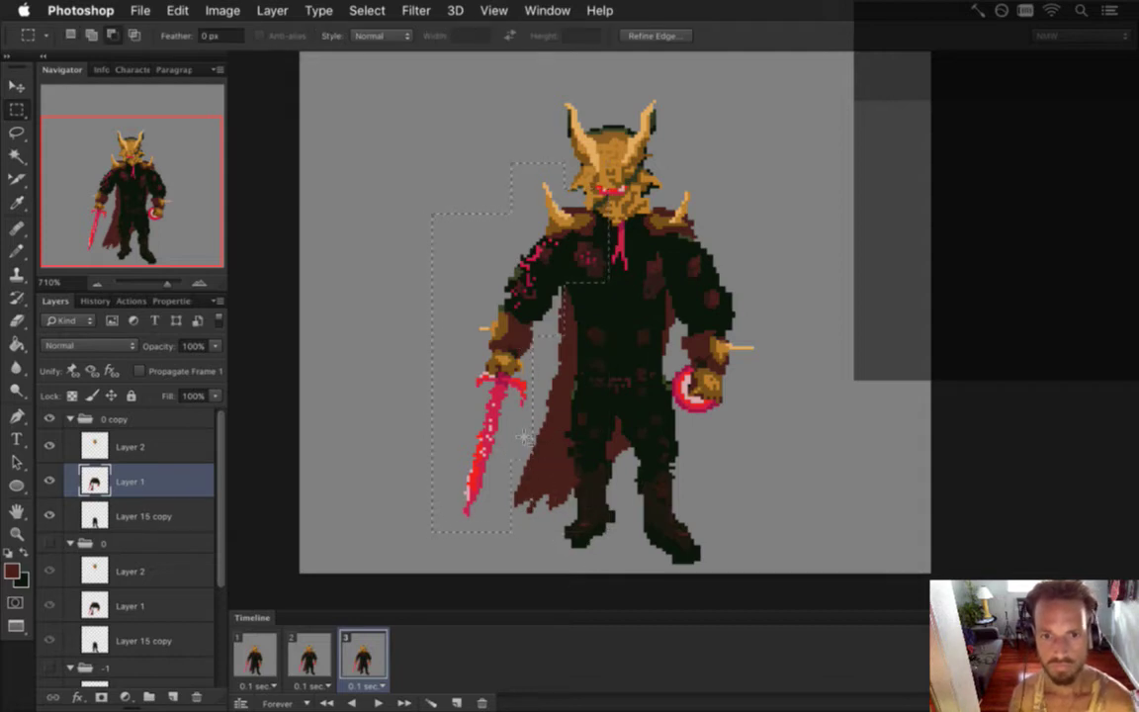
key("v")
key("Down")
key("Down")
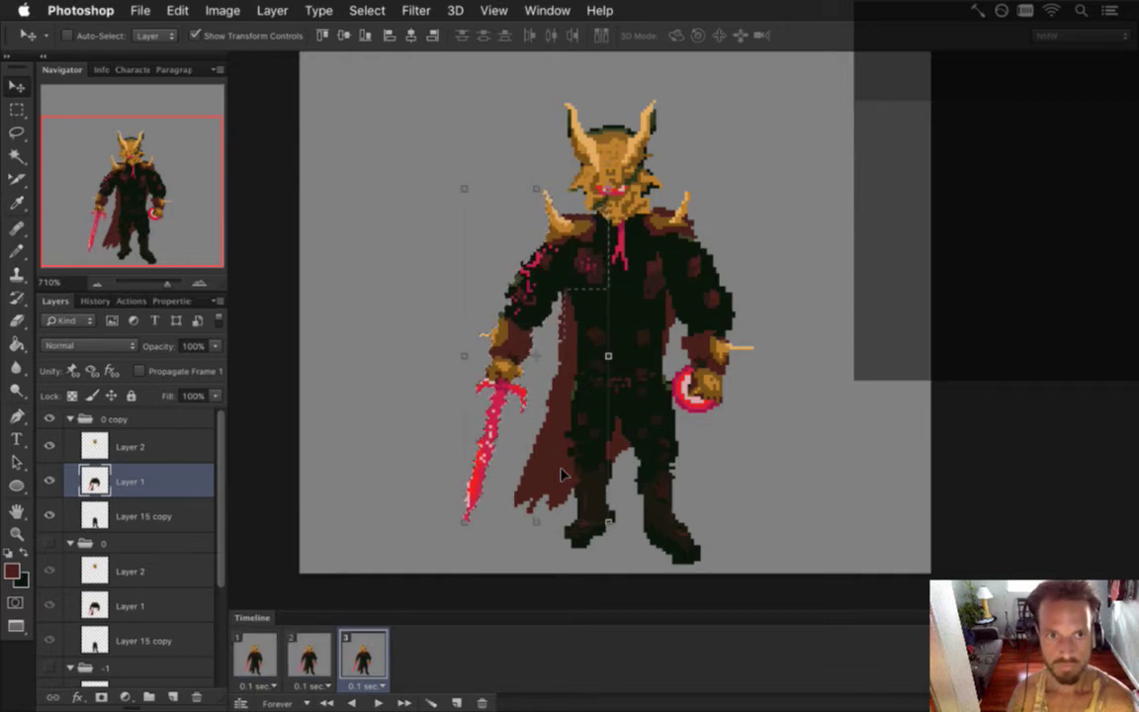
key("Up")
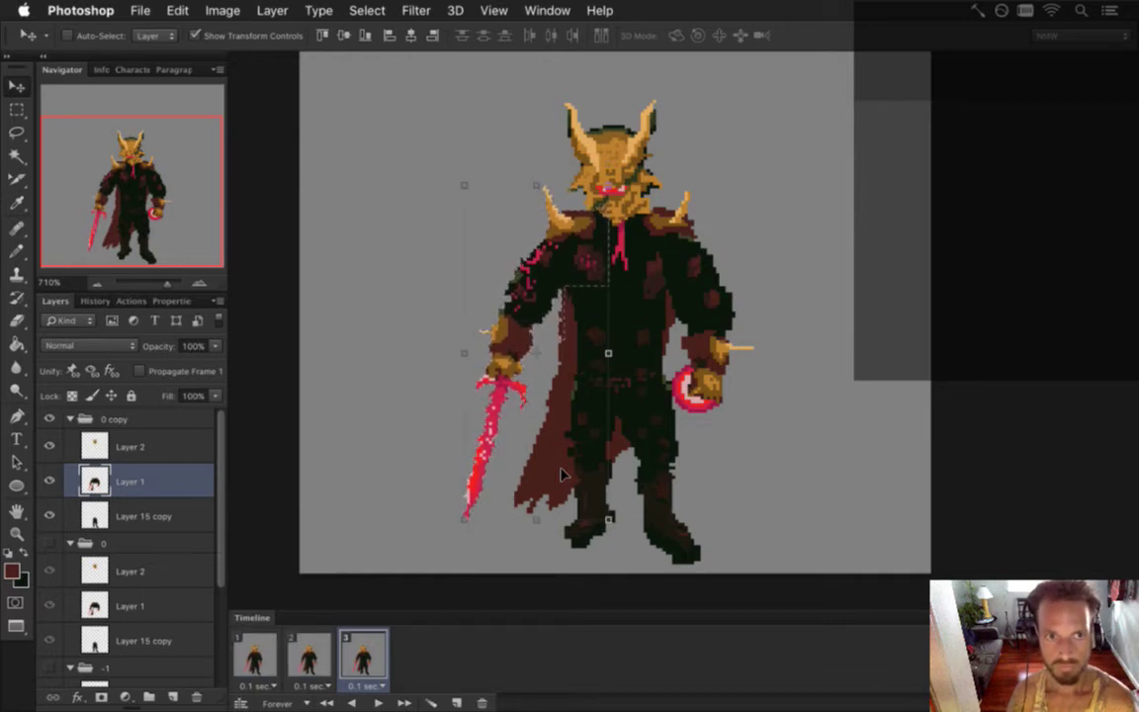
key("m")
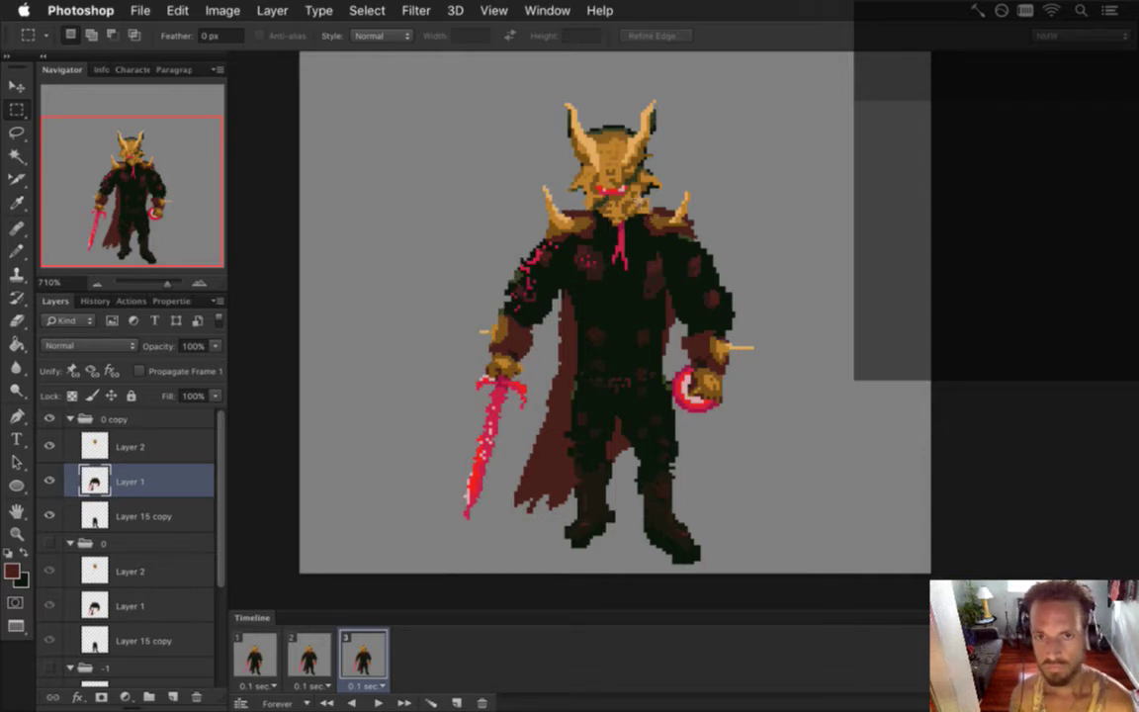
- Select the orb-side shoulder and adjoining chest area on the same layer and nudge them up one pixel
left_click_drag(637, 188, 675, 311)
mouse_move(660, 205)
left_mouse_down()
mouse_move(689, 234)
mouse_move(725, 243)
mouse_move(699, 247)
left_mouse_up()
key("v")
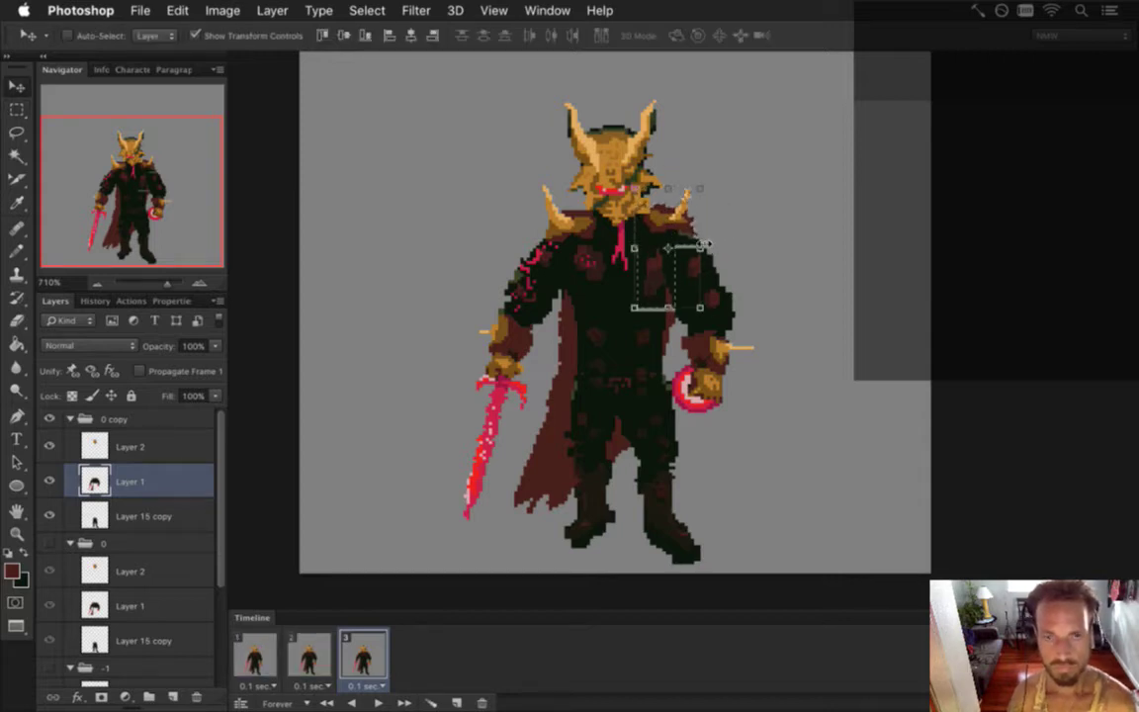
key("m")
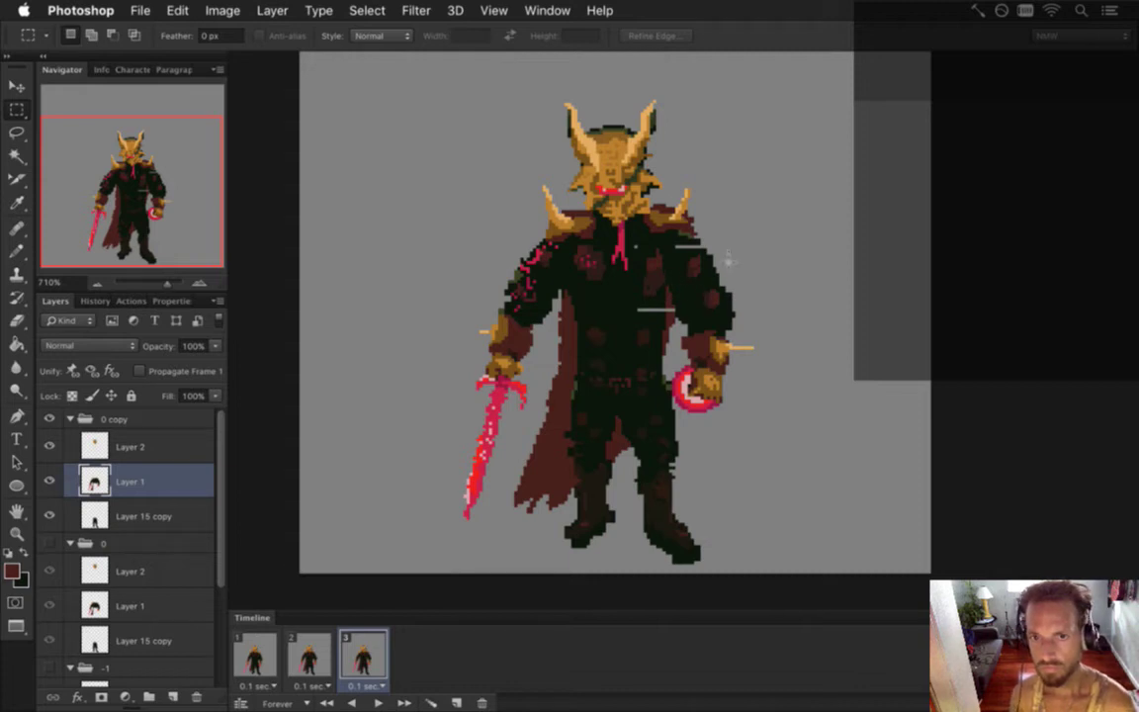
- Select the orb-side upper arm on Layer 1 and shorten it to 22 px high with Free Transform
left_click_drag(739, 250, 605, 338)
left_click_drag(669, 385, 729, 317)
key("v")
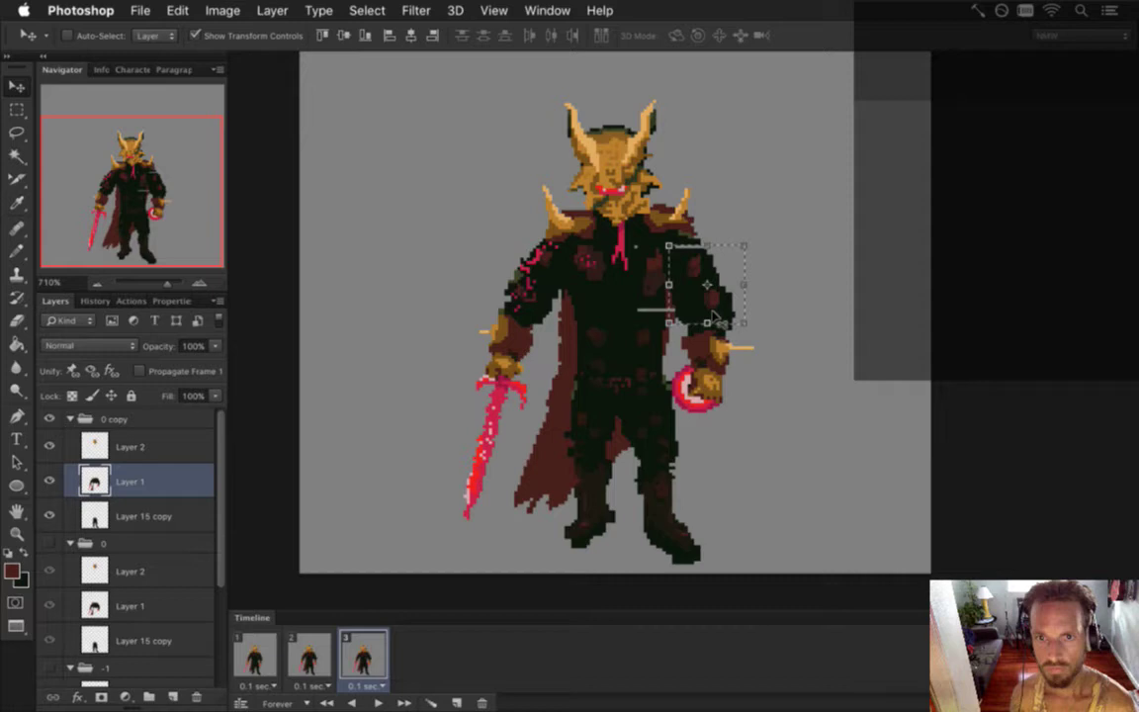
key("super+t")
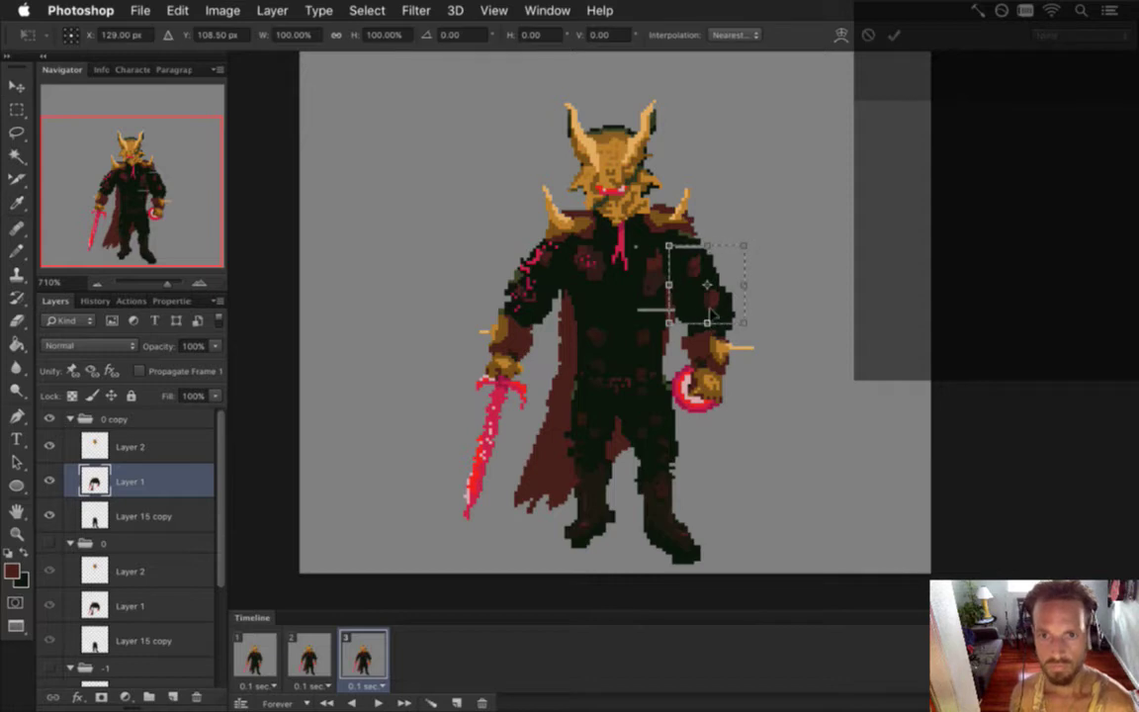
left_click_drag(708, 246, 707, 253)
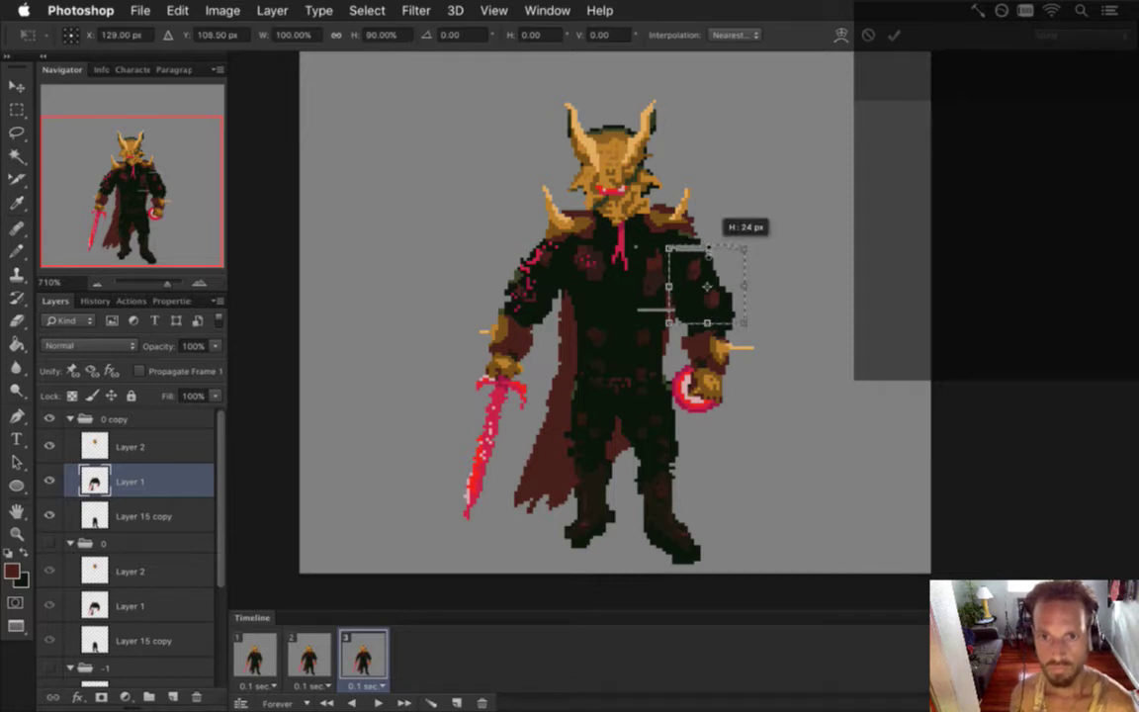
left_click_drag(706, 322, 706, 316)
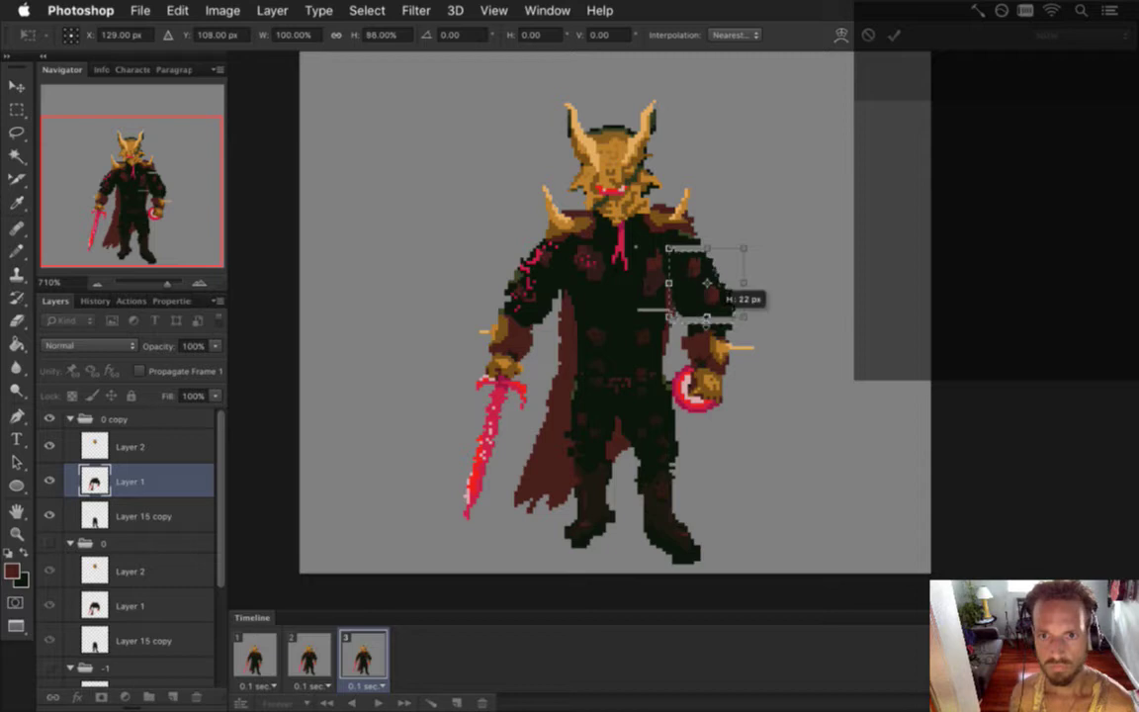
key("Return")
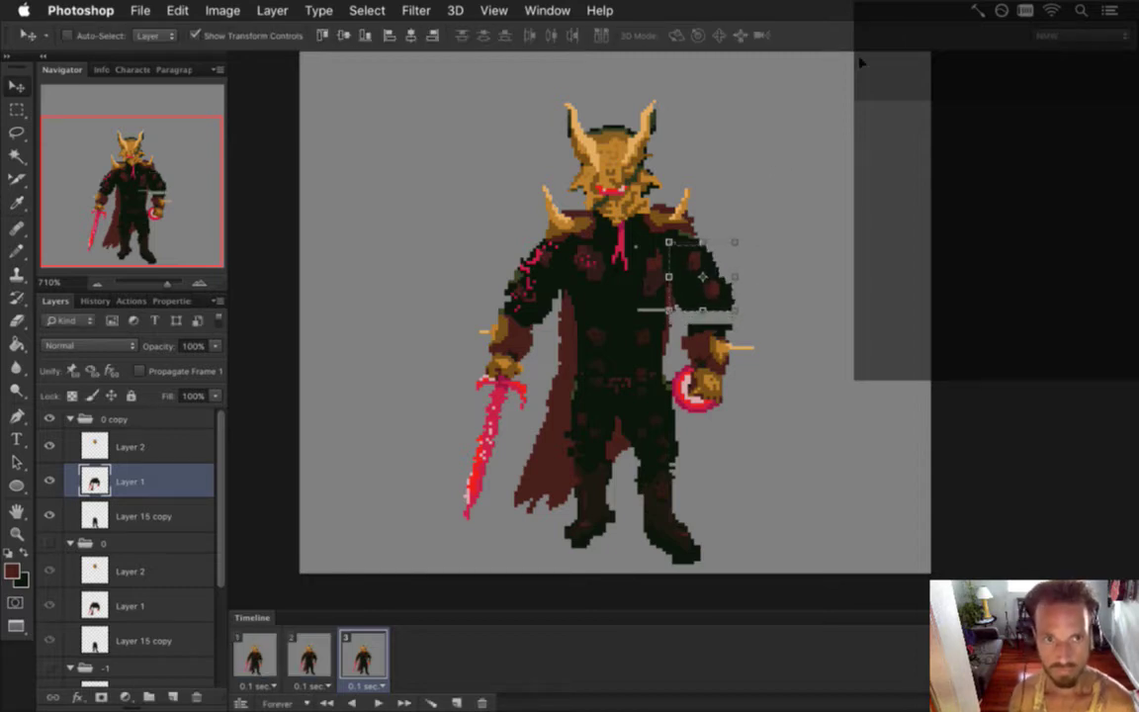
- Select the orb-side forearm with the orb, rotate it 19.38 degrees clockwise and move it clear of the body
key("m")
left_click_drag(672, 333, 757, 432)
key("ctrl+t")
left_click_drag(767, 326, 805, 342)
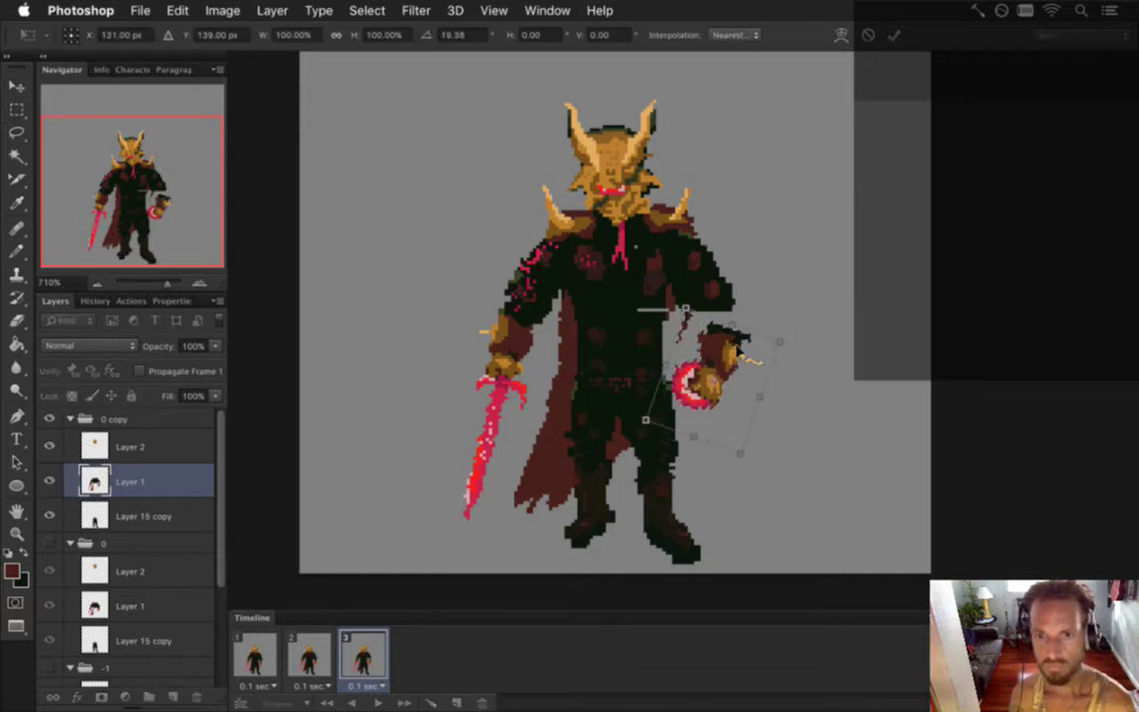
left_click_drag(736, 356, 773, 376)
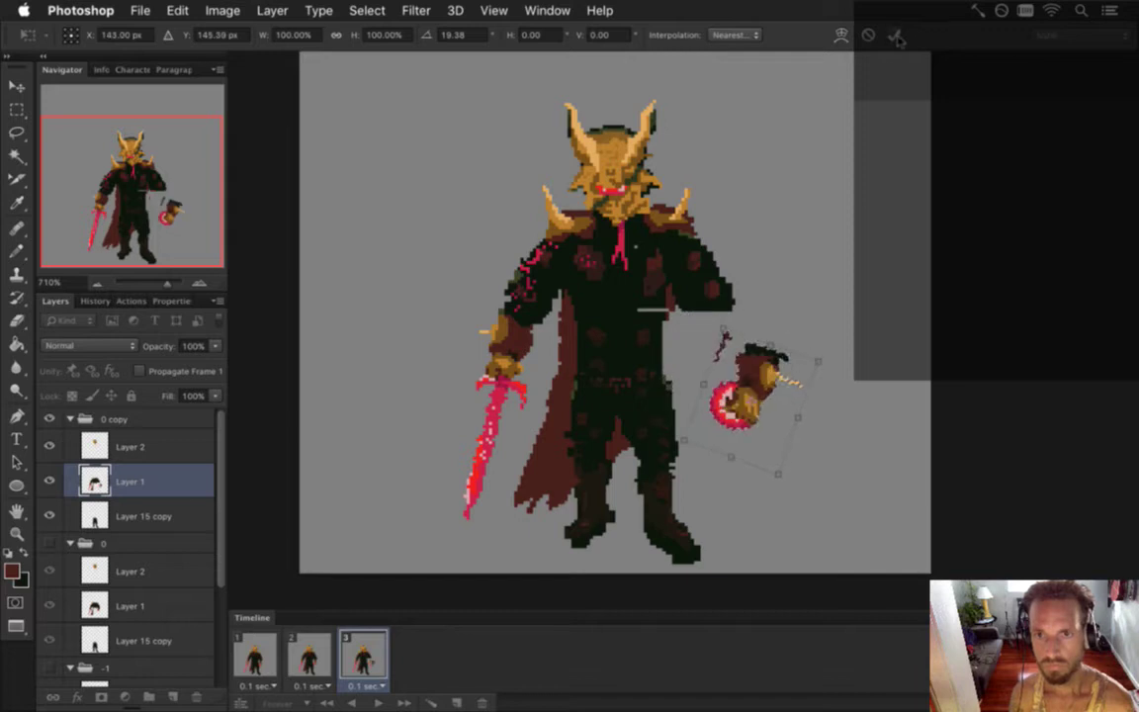
left_click(895, 35)
- Erase the stray cape fragment beside the detached forearm, and move the forearm and orb back up to the elbow
key("e")
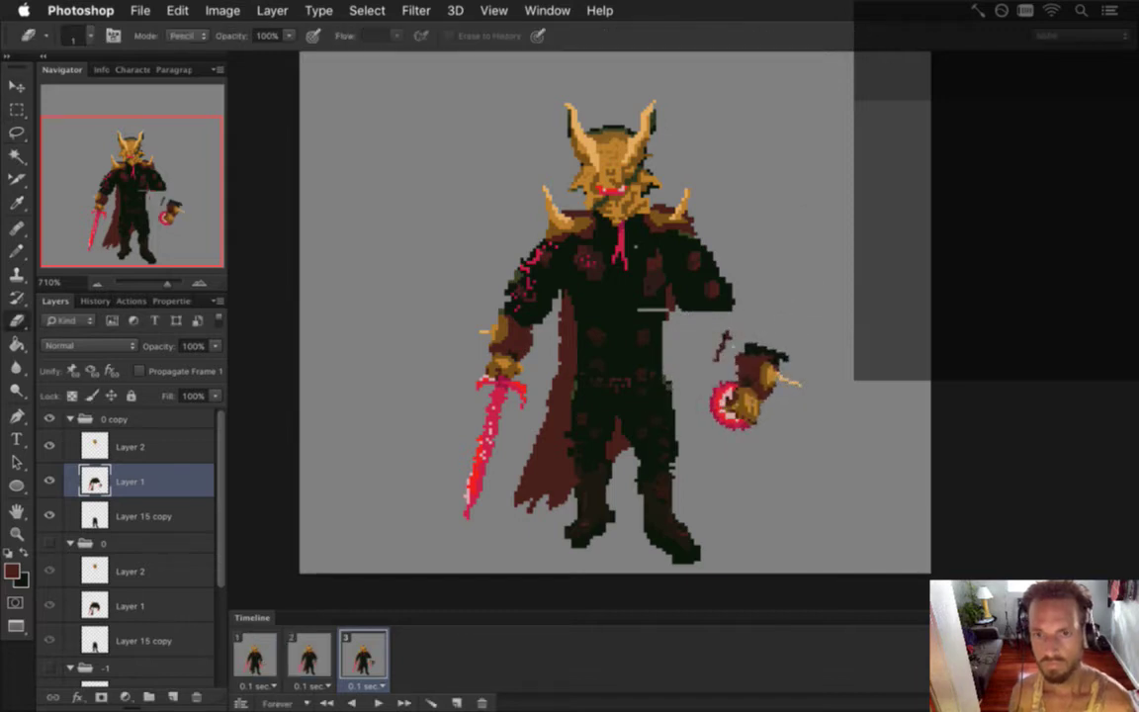
key("v")
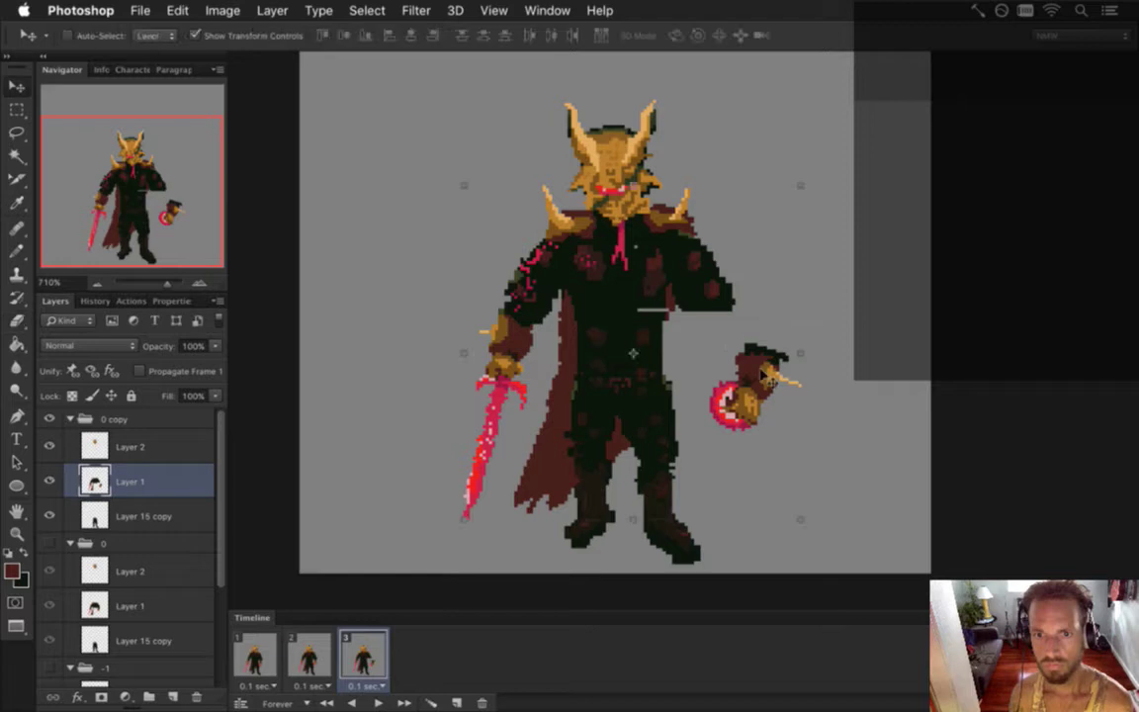
key("m")
left_click_drag(699, 343, 803, 444)
key("v")
left_click_drag(791, 336, 727, 295)
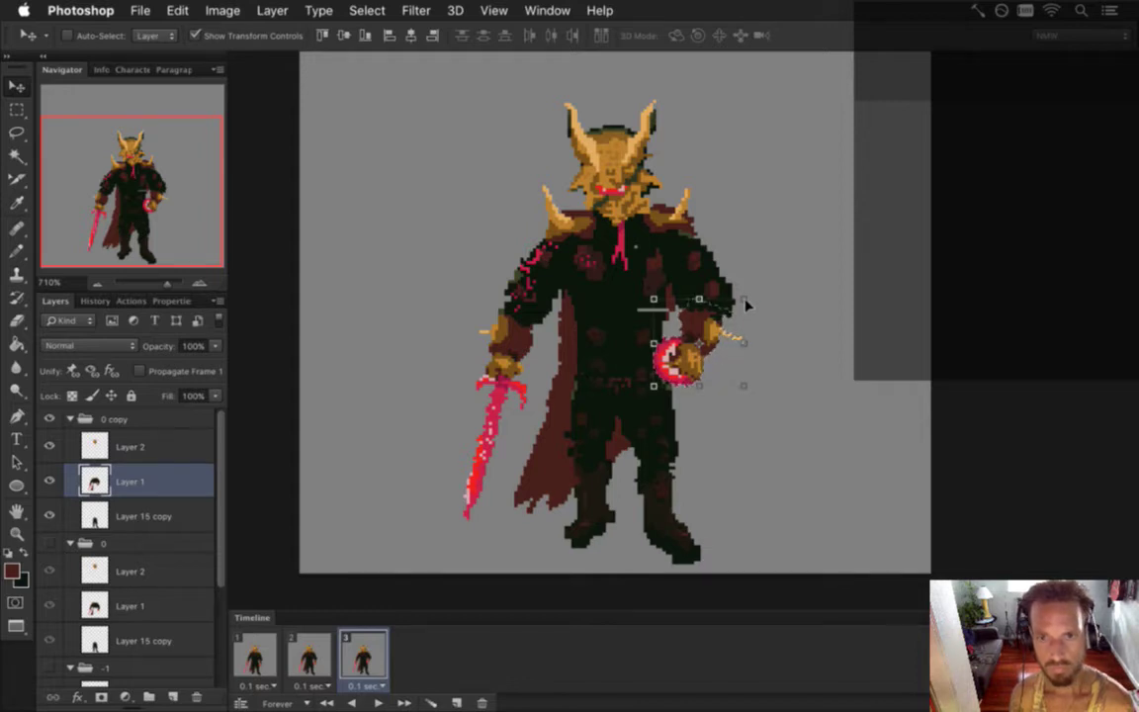
- Fill the gap in the torso and repair the chest and shoulder with the Pencil, using sampled black-green and dark maroon
key("i")
left_click(622, 313)
key("b")
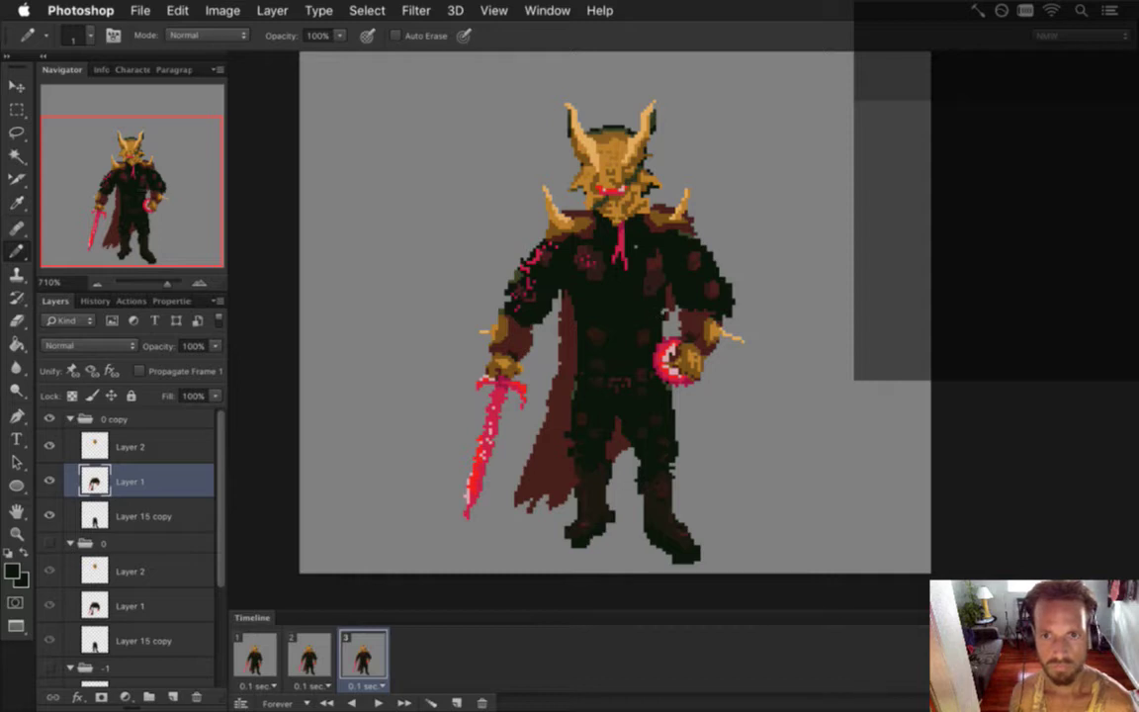
left_click(600, 280, "alt")
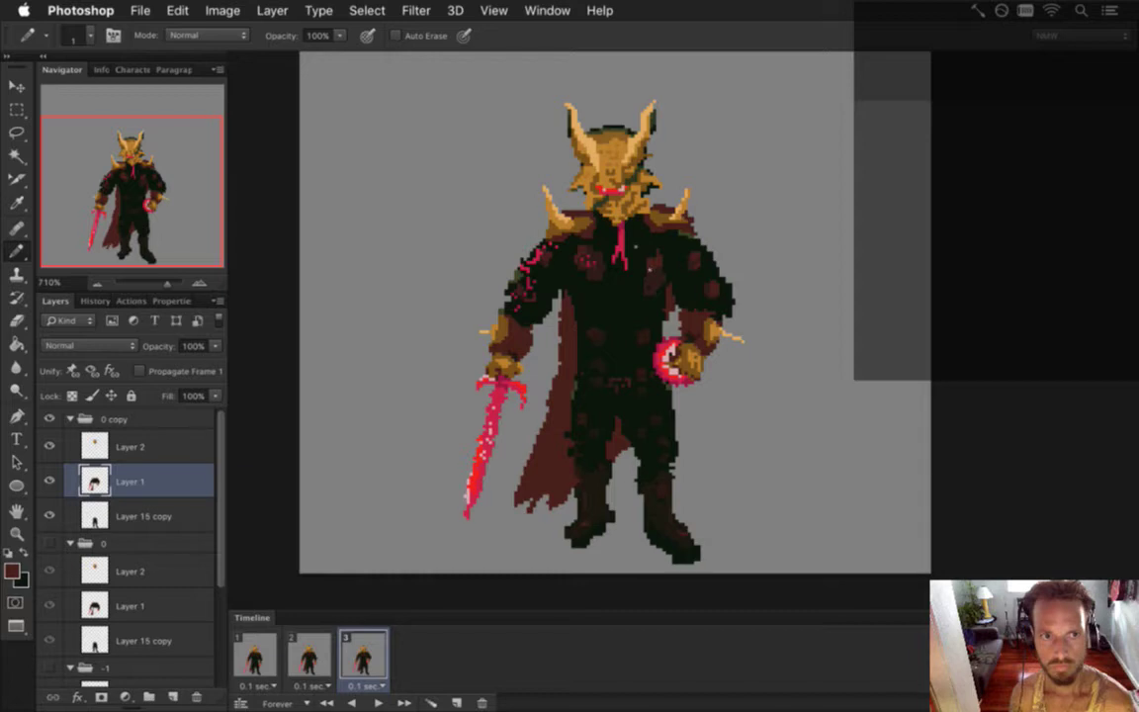
left_click(587, 232, "alt")
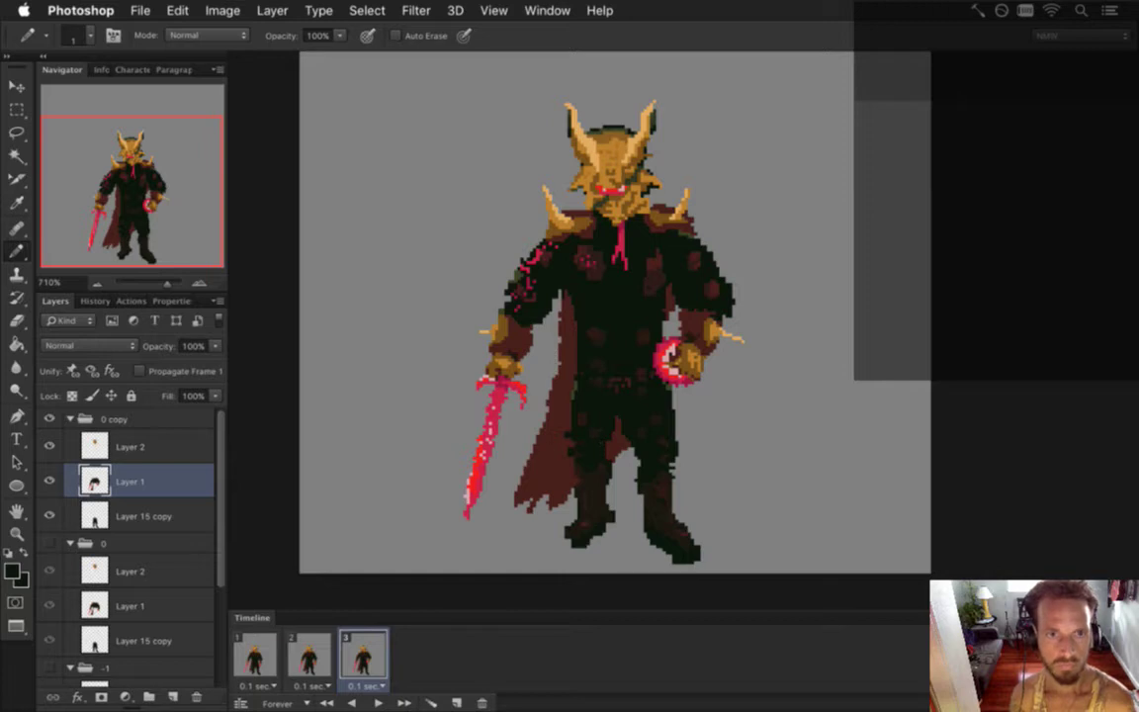
- Flip repeatedly through frames 1, 2 and 3 to check the motion of the orb arm
left_click(254, 655)
left_click(309, 654)
left_click(362, 655)
left_click(254, 654)
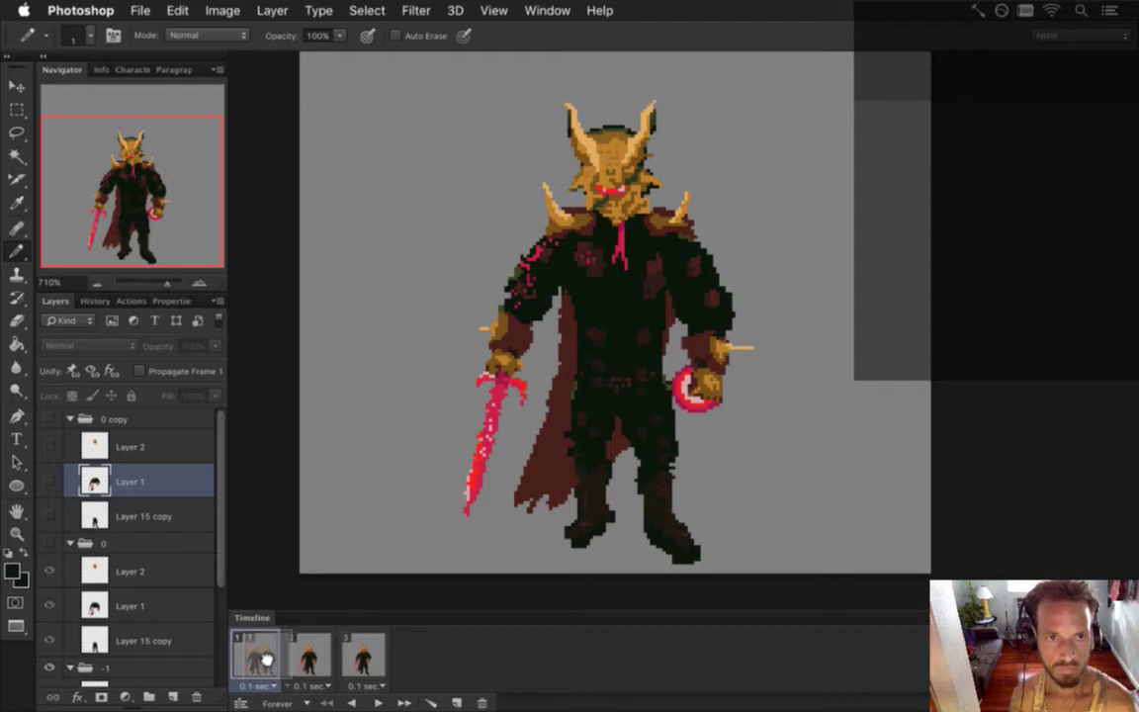
left_click(302, 654)
left_click(259, 647)
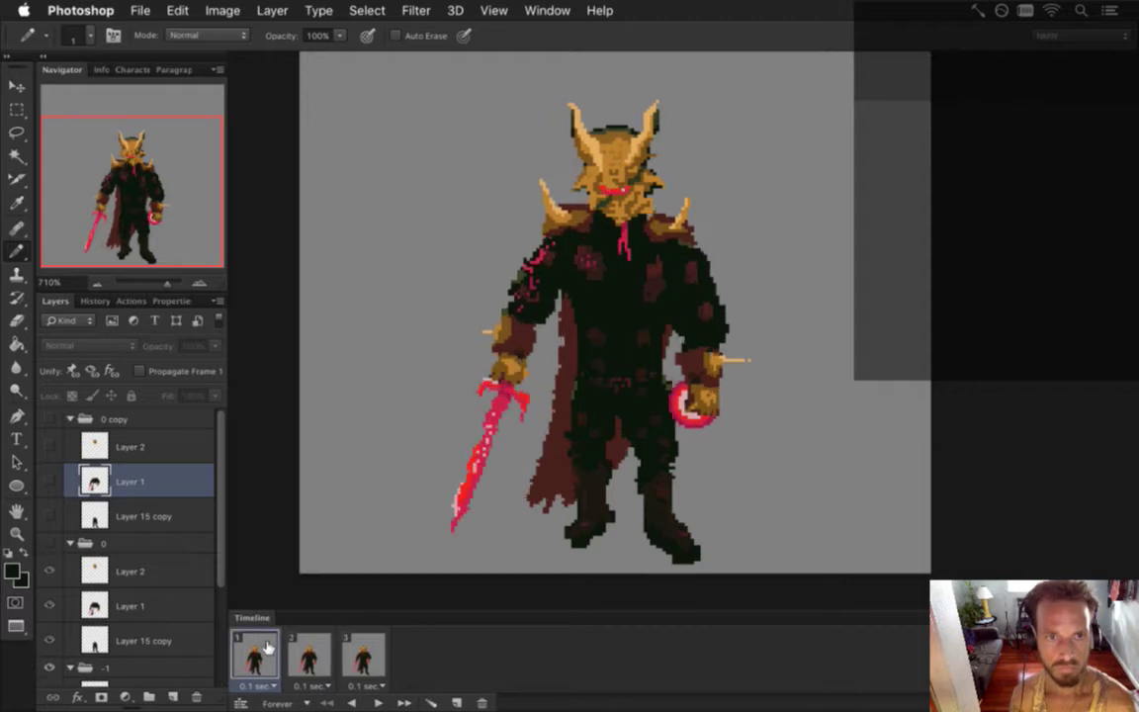
left_click(302, 653)
left_click(361, 654)
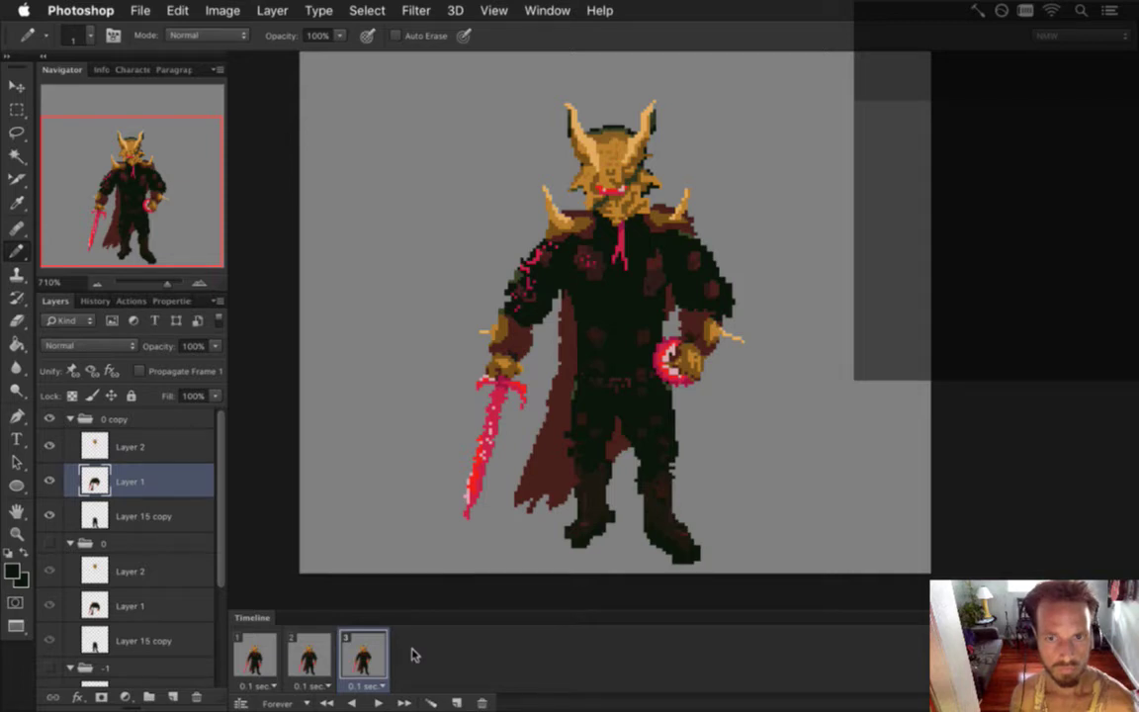
left_click(314, 652)
left_click(360, 649)
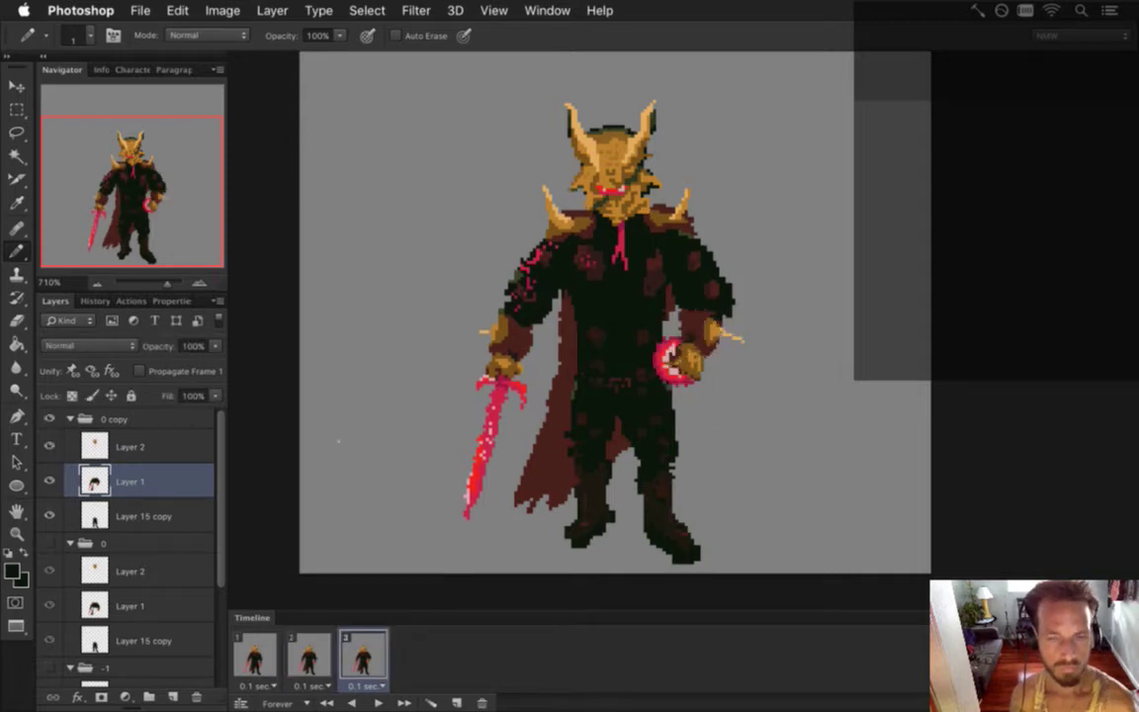
- Select the area around the orb-side forearm and orb on the copied group's Layer 1
key("m")
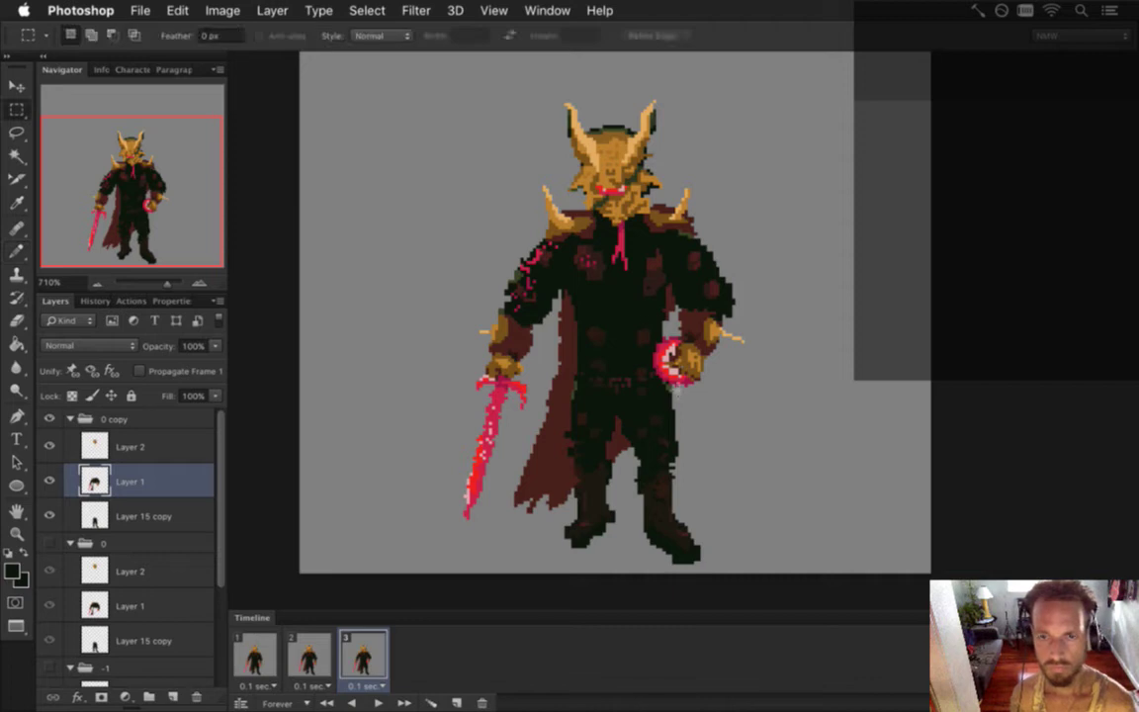
left_click_drag(633, 310, 762, 393)
key("v")
key("Right")
key("Right")
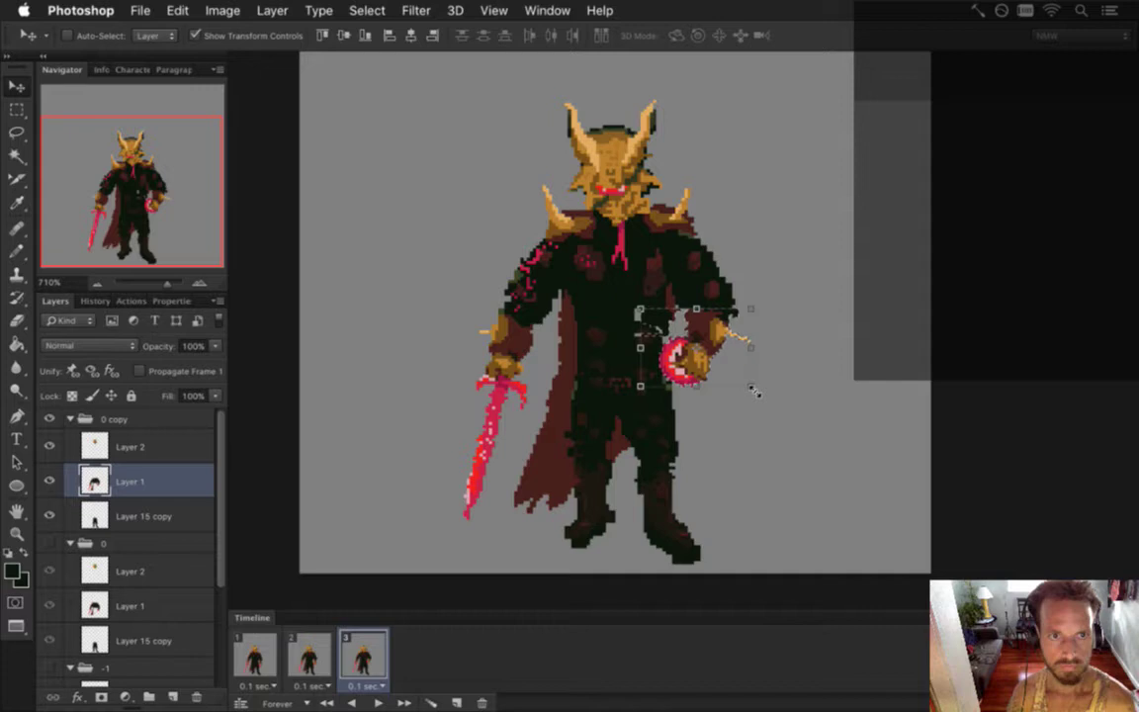
key("ctrl+alt+z")
key("ctrl+alt+z")
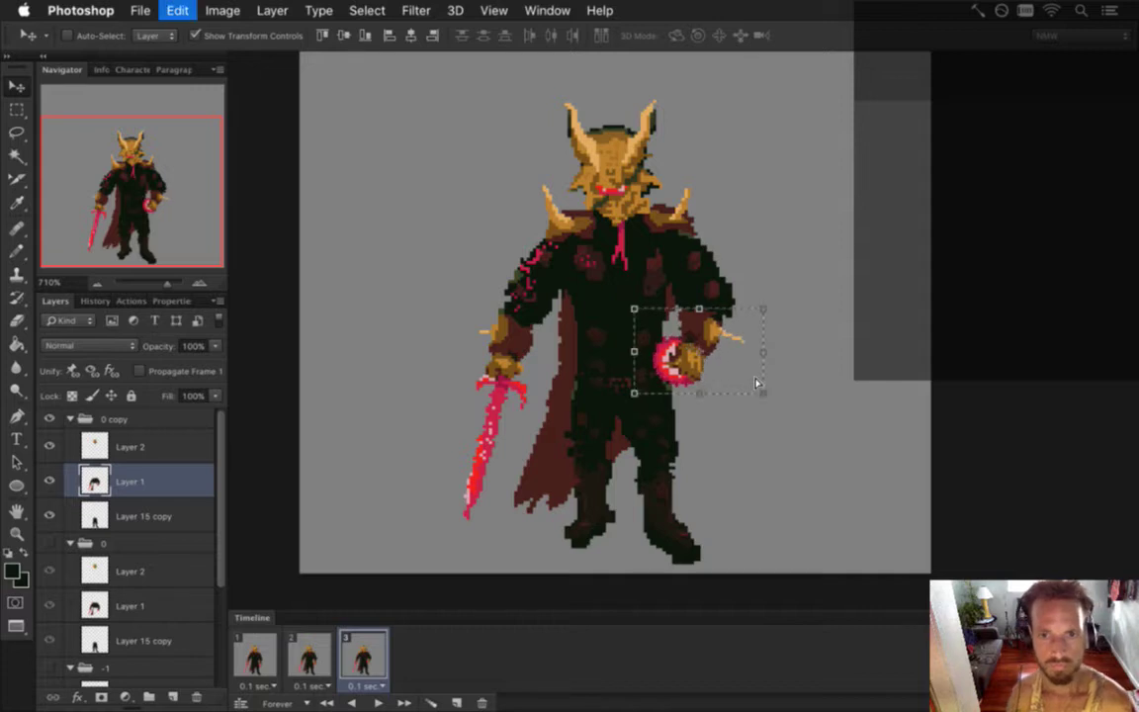
key("ctrl+shift+z")
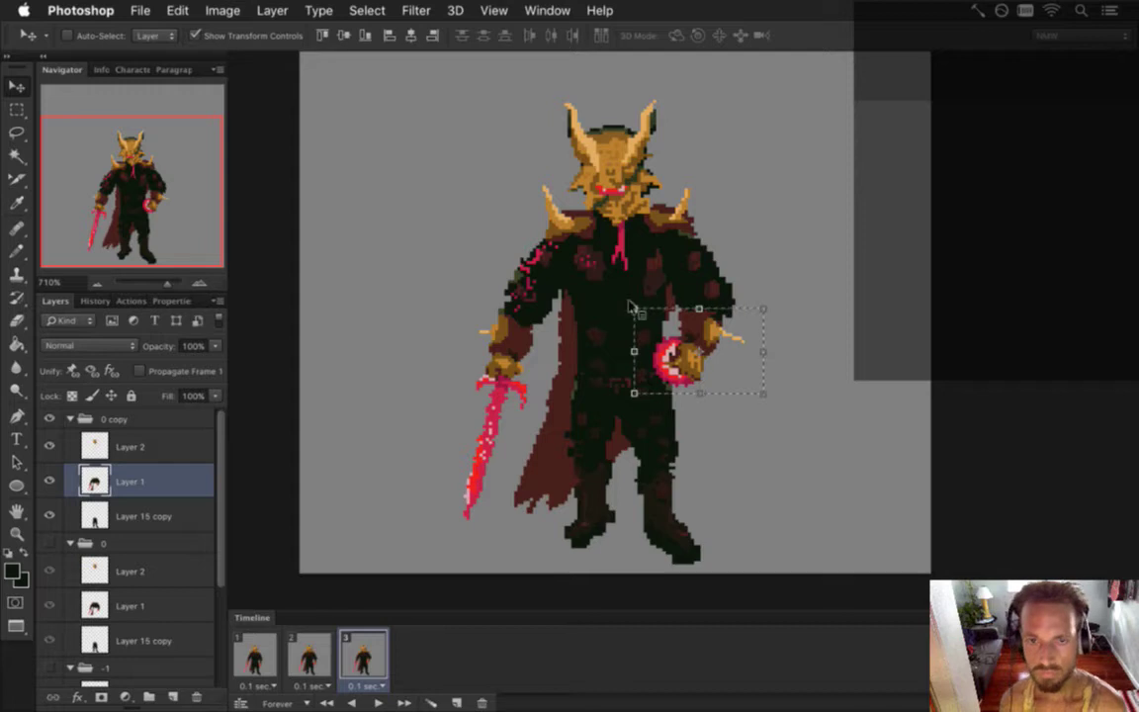
- Remove the torso from the selection, nudge the forearm and orb two pixels away from the body, deselect and save
key("m")
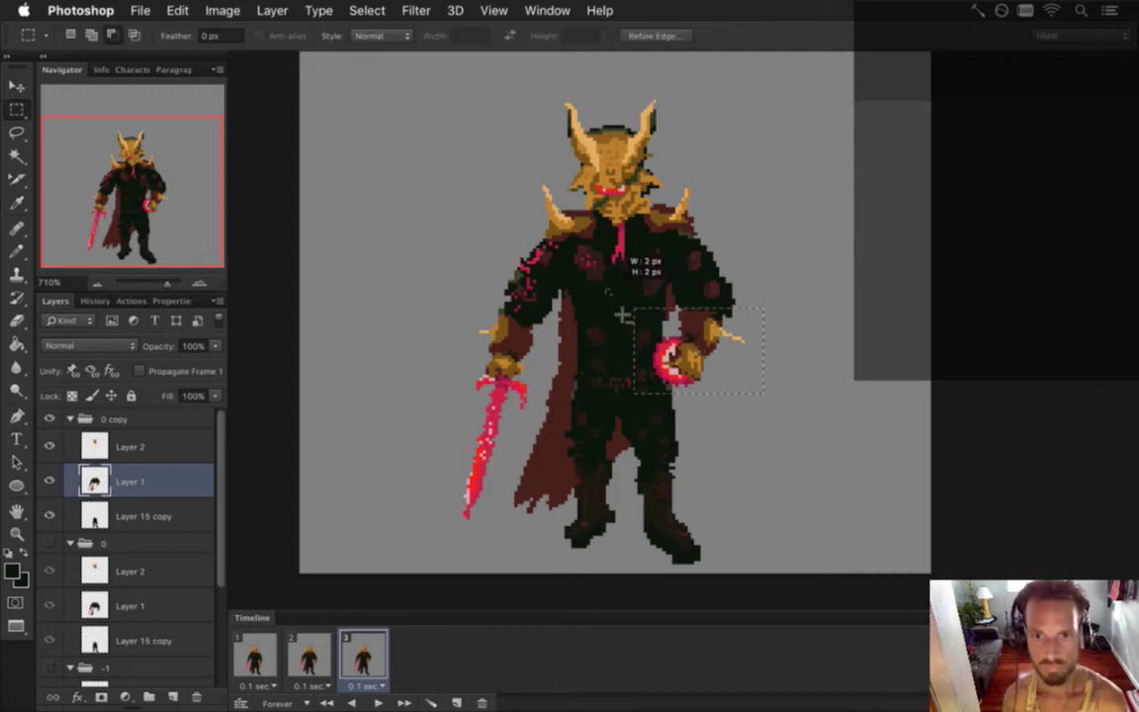
left_click_drag(646, 295, 670, 326)
key("v")
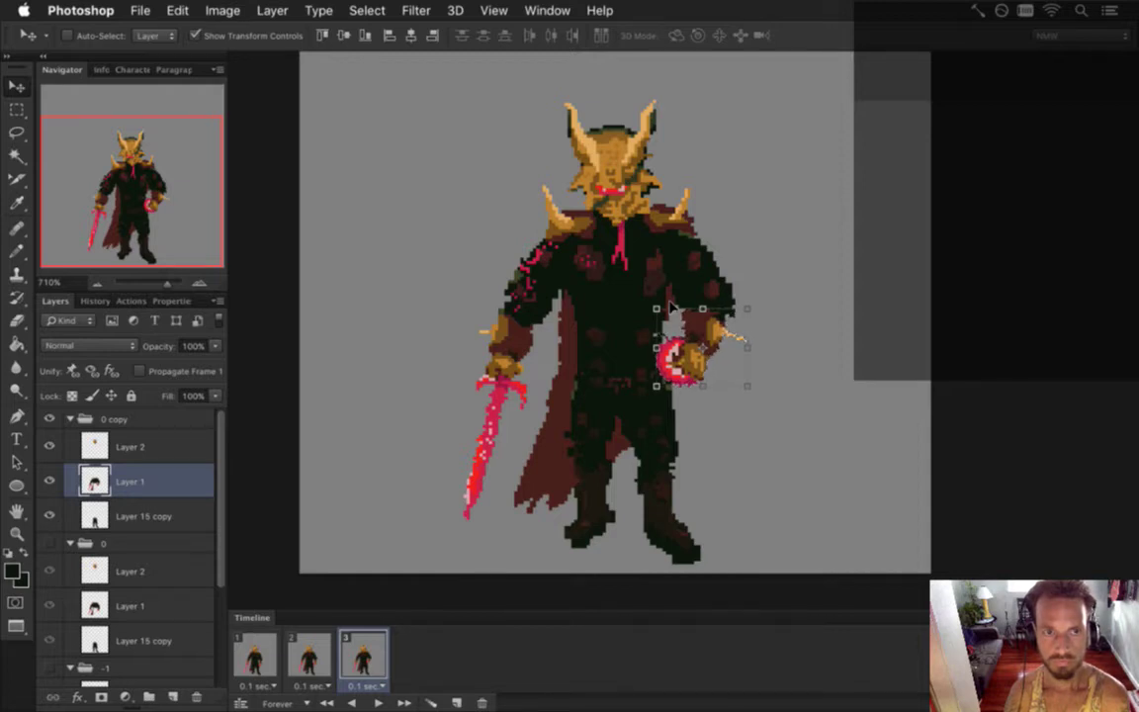
key("Right")
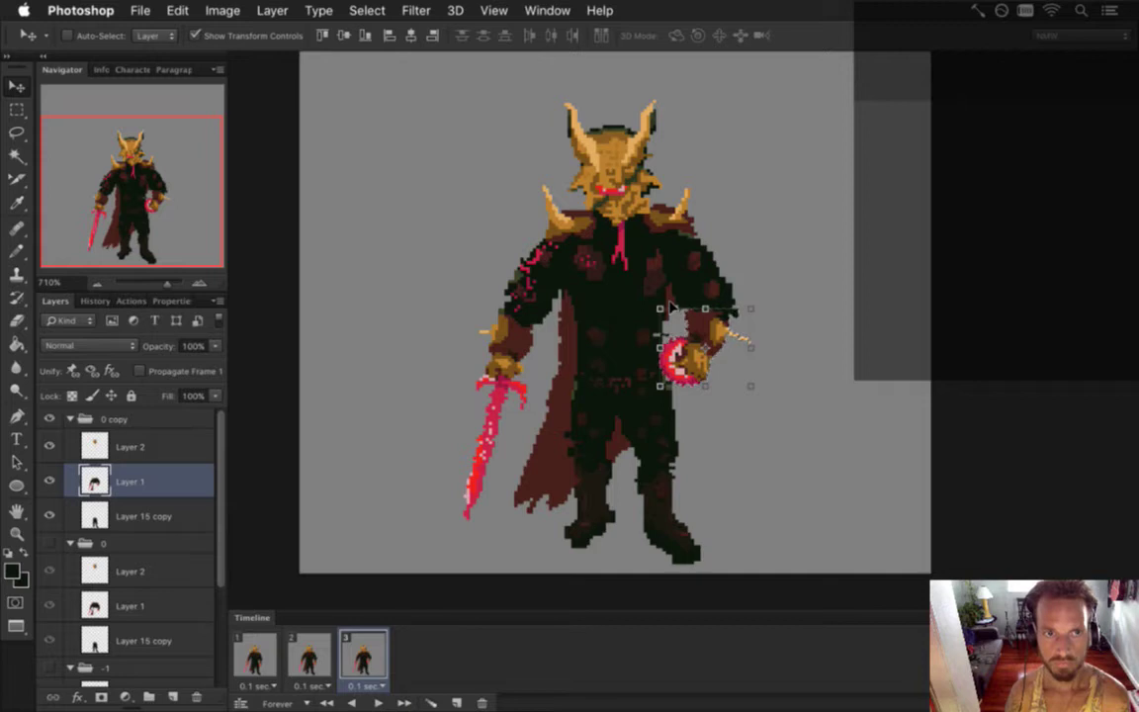
key("m")
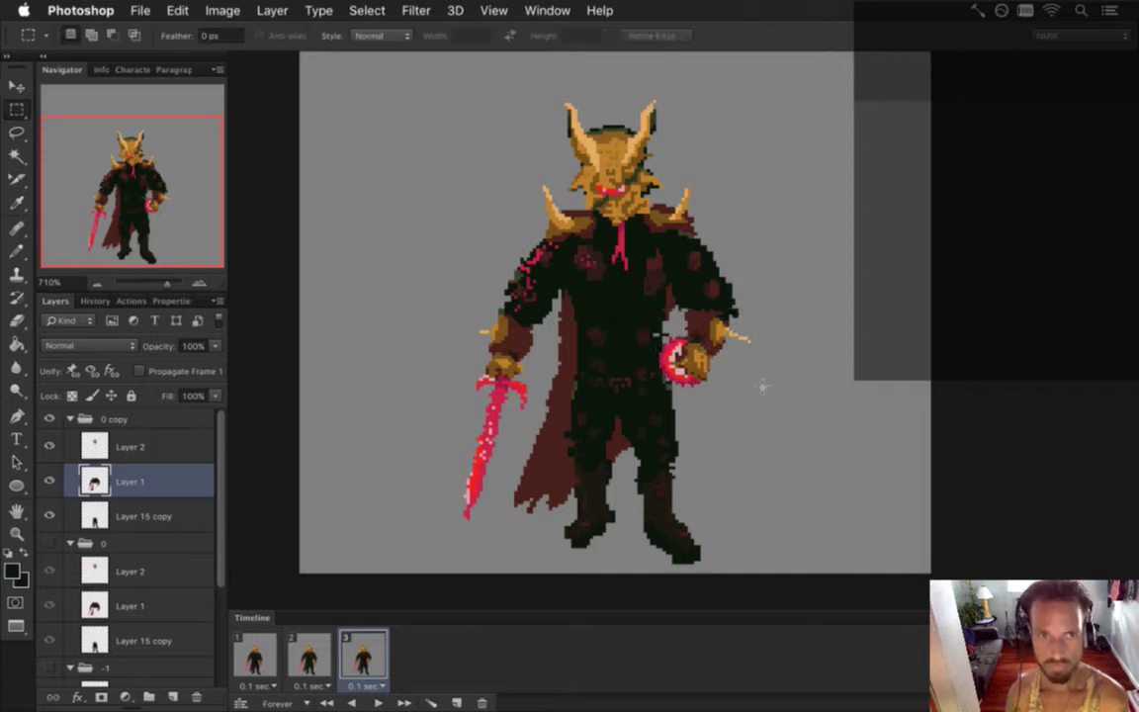
key("super+s")
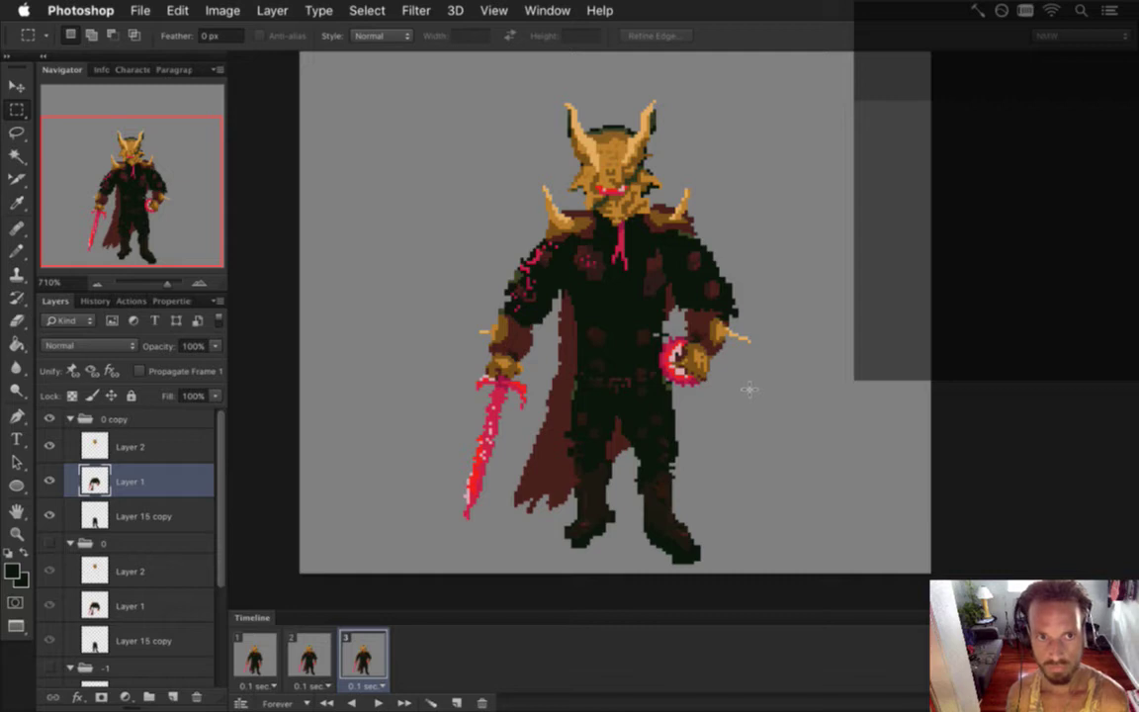
- Touch up the torso edge beside the orb arm with its sampled dark colour and the Eraser, and save the file
key("i")
left_click(657, 323)
key("b")
key("e")
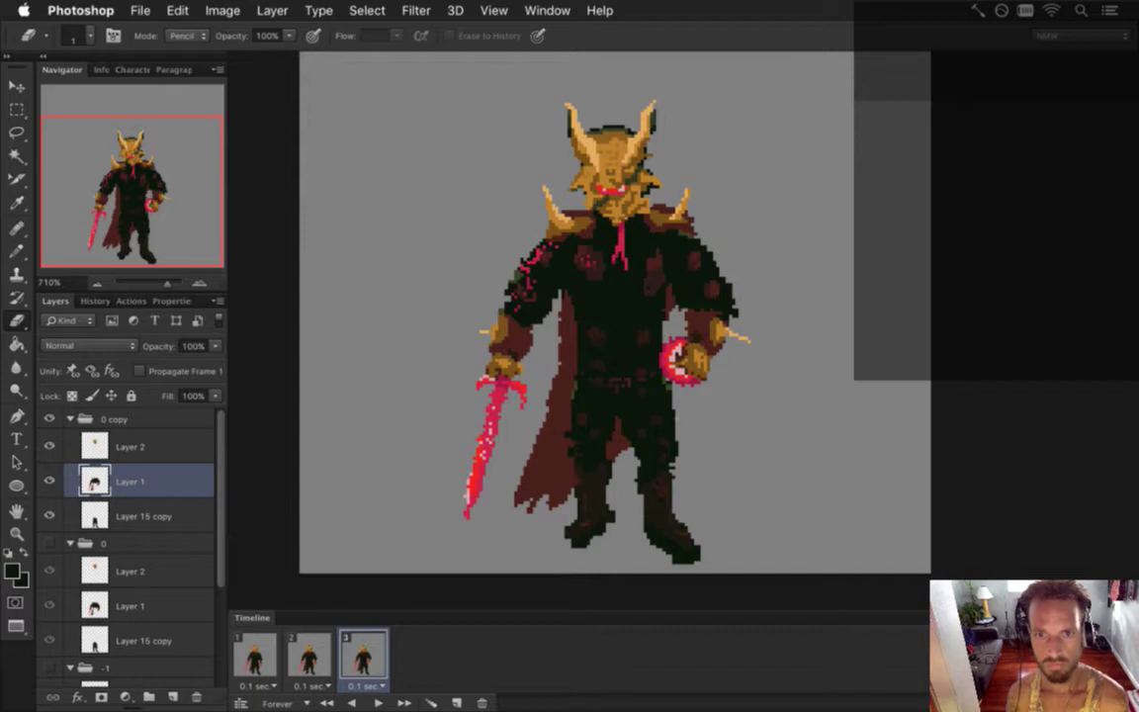
key("super+s")
- Compare frame 3 with frame 2, and nudge the head on the copied group's Layer 2 down one pixel
left_click(310, 658)
left_click(376, 657)
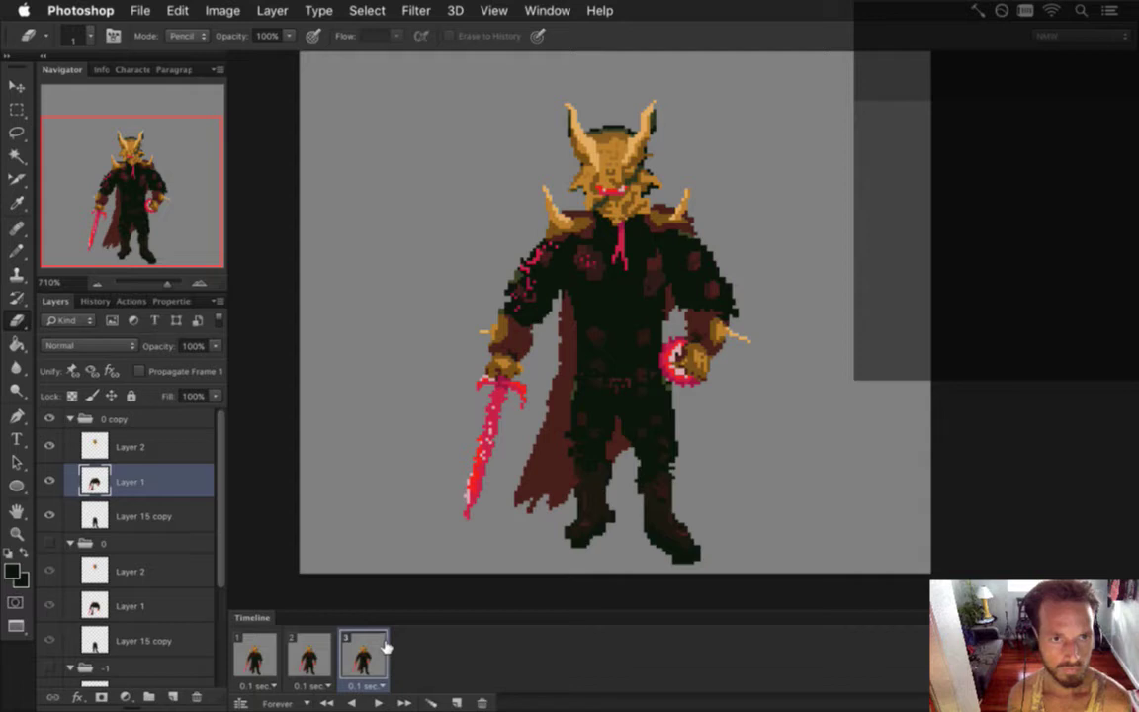
left_click(161, 445)
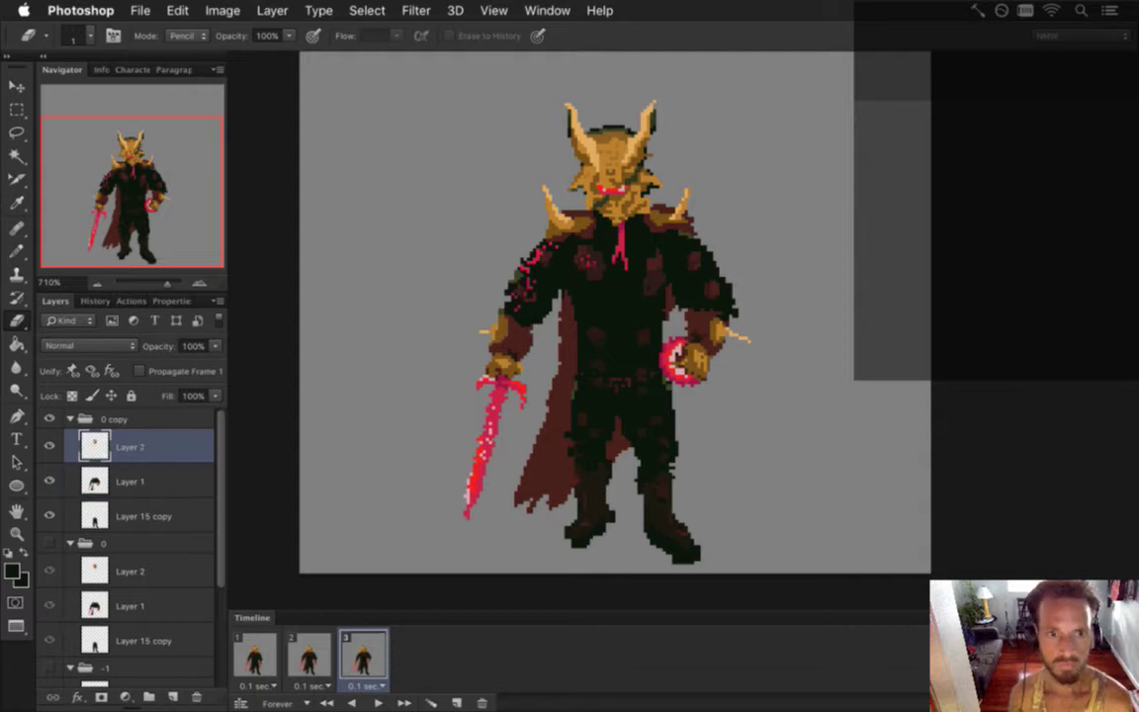
key("v")
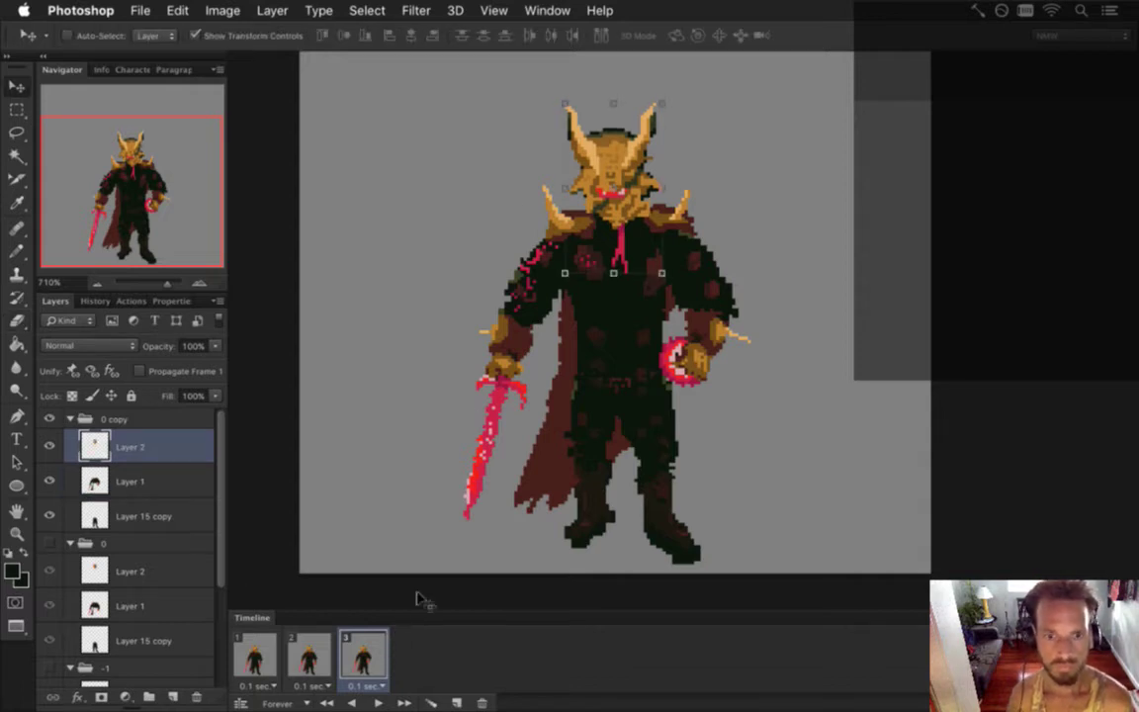
- Flip through the three frames to check the head movement against the arms
left_click(310, 656)
left_click(347, 661)
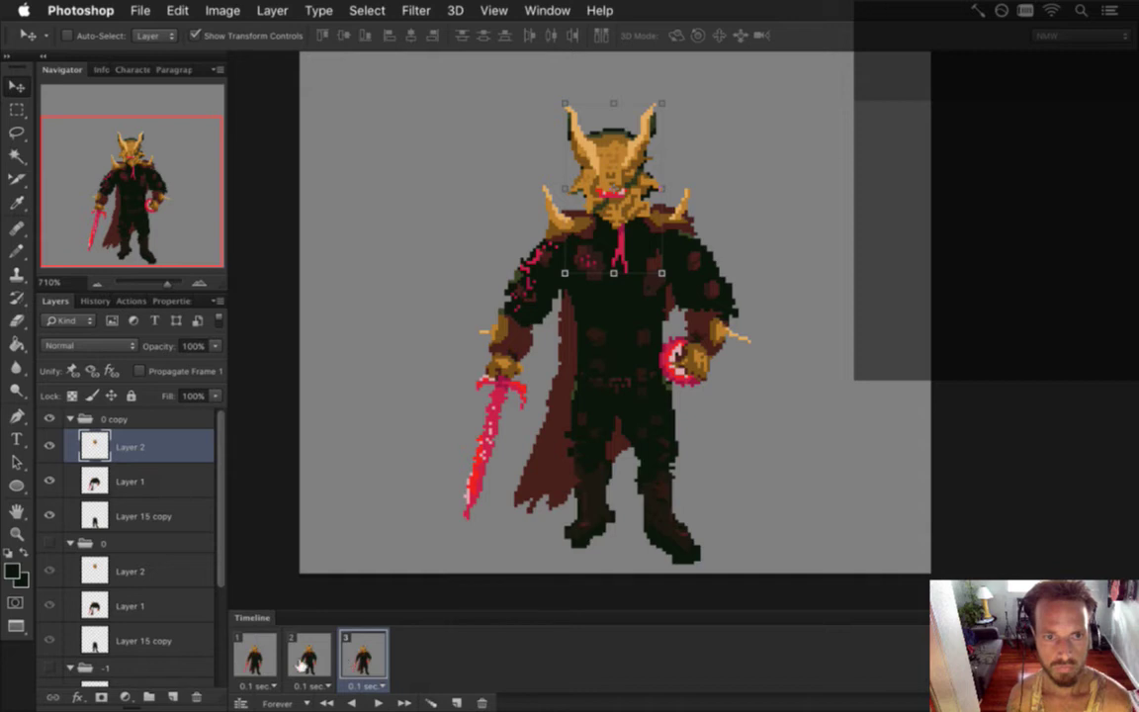
left_click(265, 661)
left_click(306, 658)
left_click(361, 656)
left_click(310, 657)
left_click(364, 657)
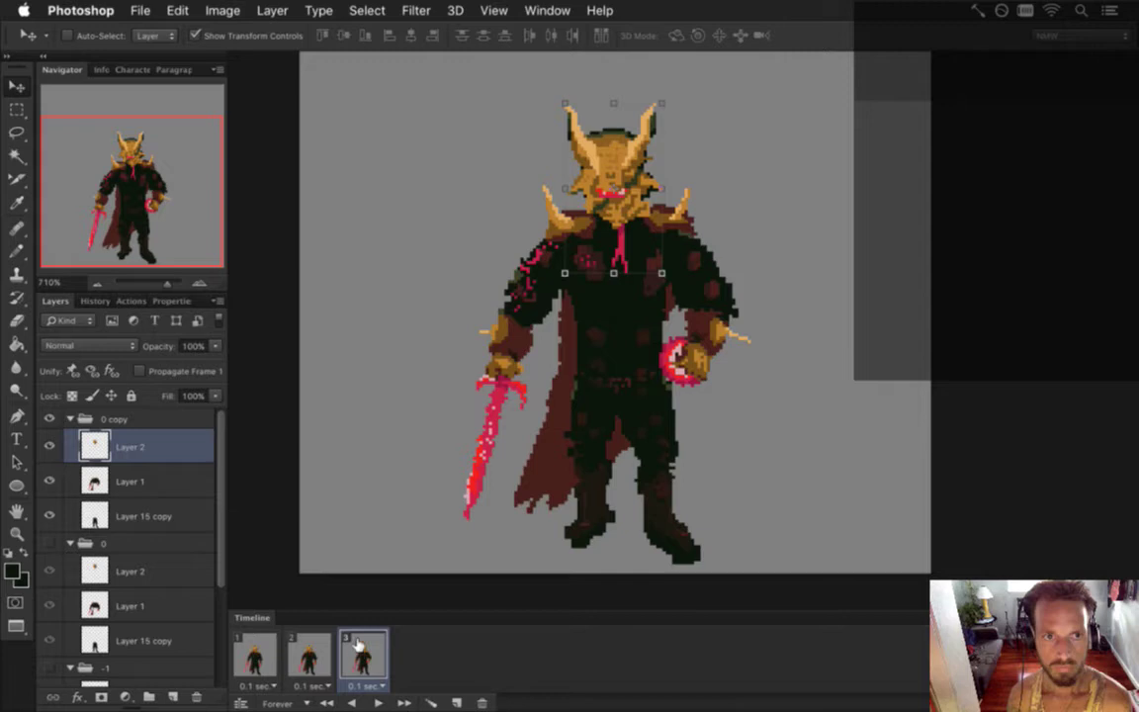
- Select the sword forearm and sword on frame 3's Layer 1, squash them to 94.44% height, and deselect
left_click(111, 487)
key("m")
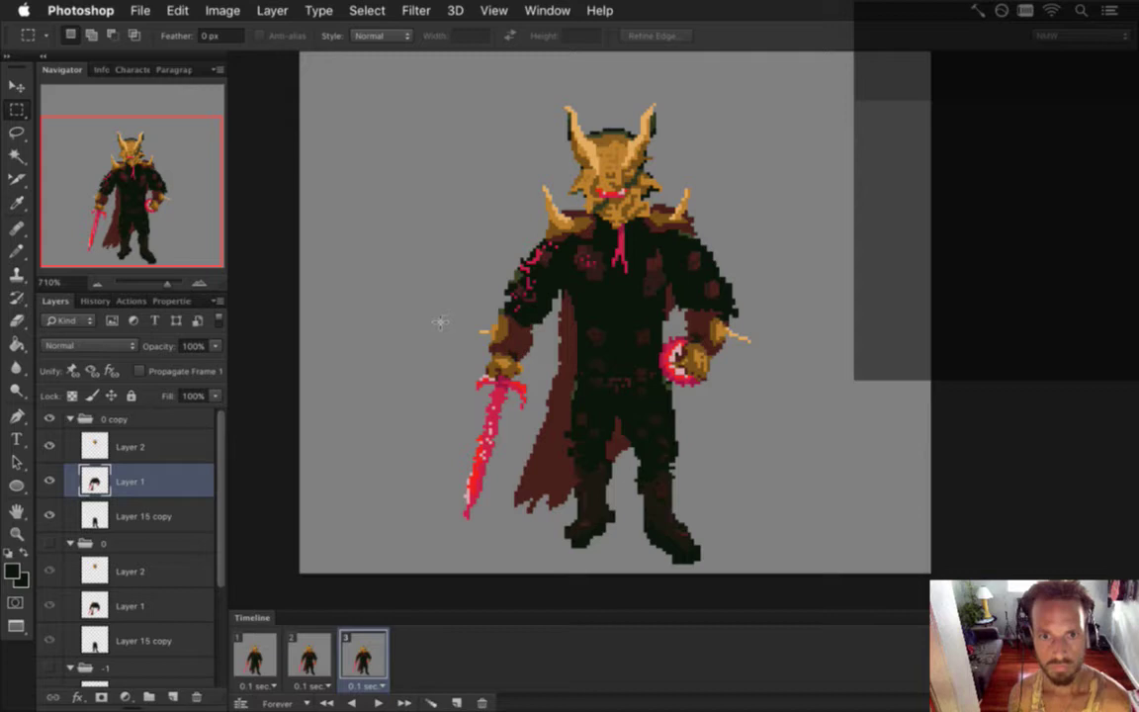
left_click_drag(482, 500, 537, 544)
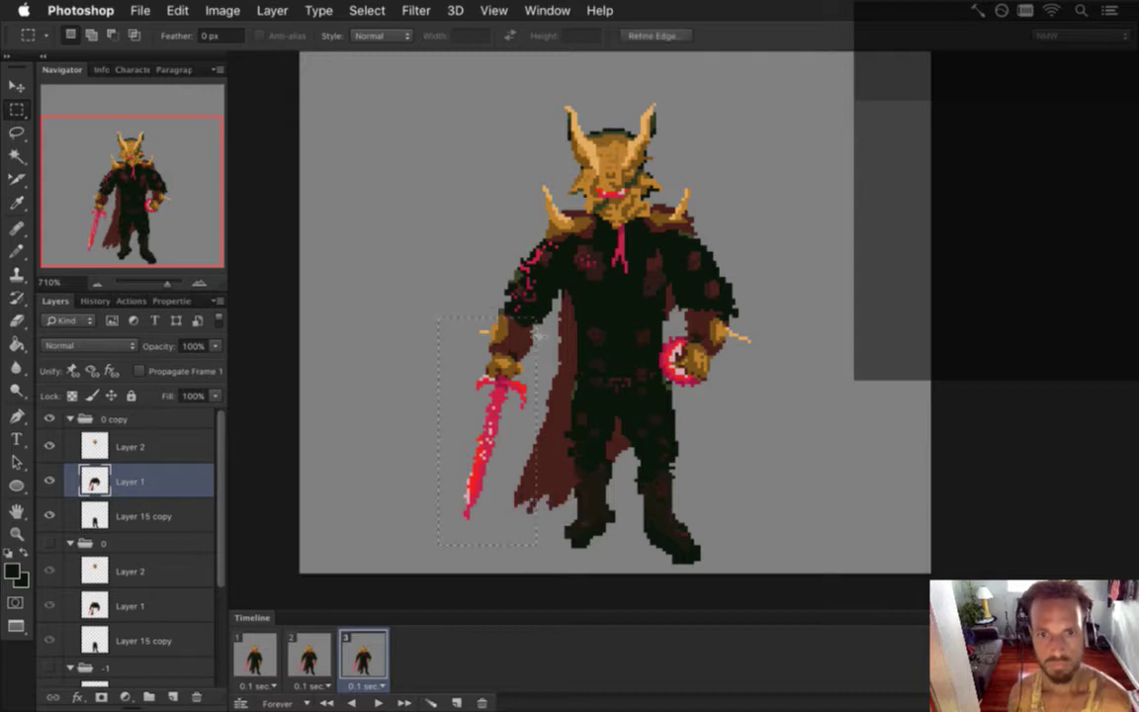
key("v")
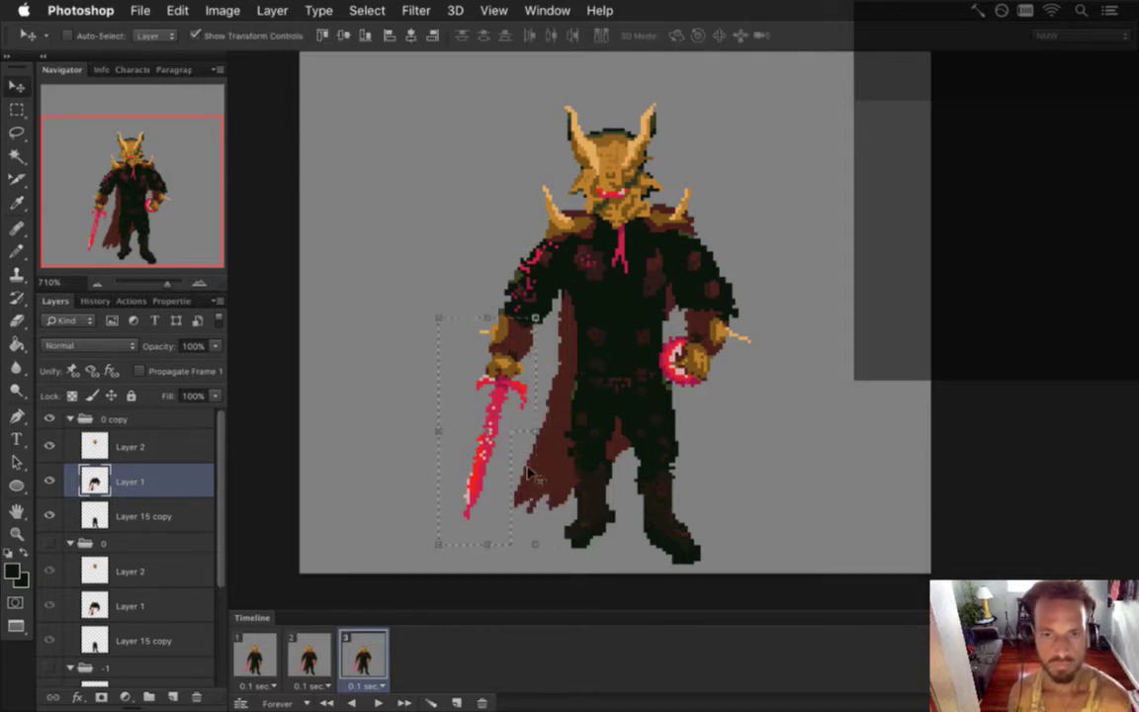
left_click_drag(487, 544, 495, 531)
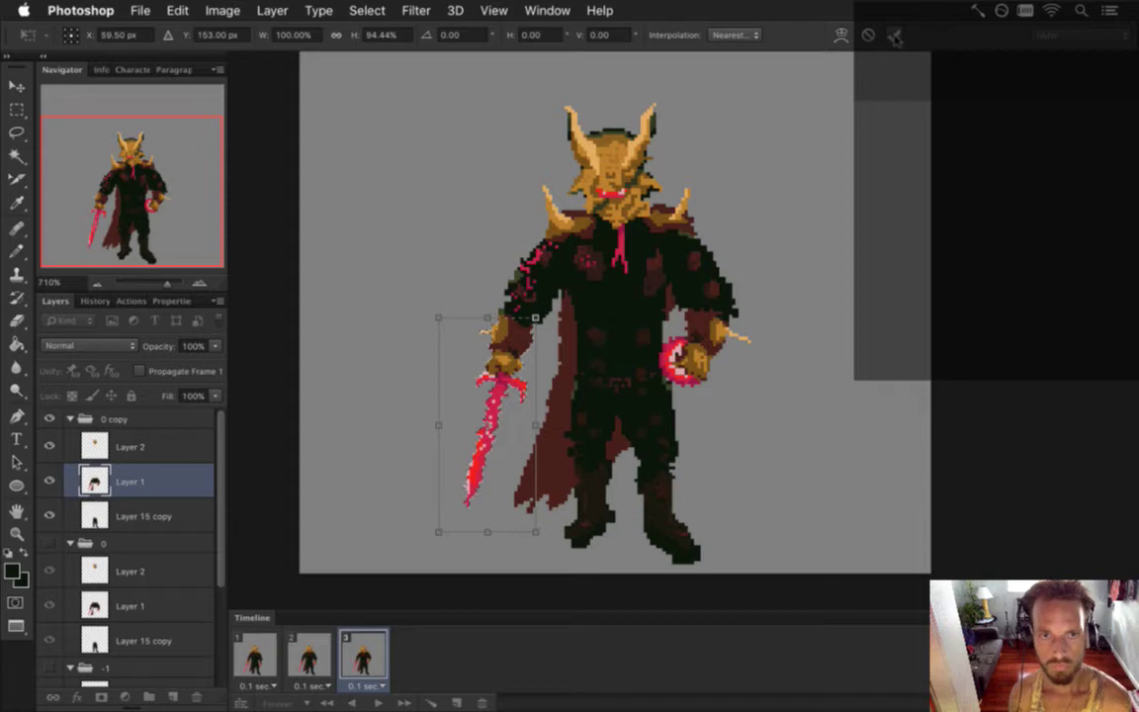
left_click(895, 36)
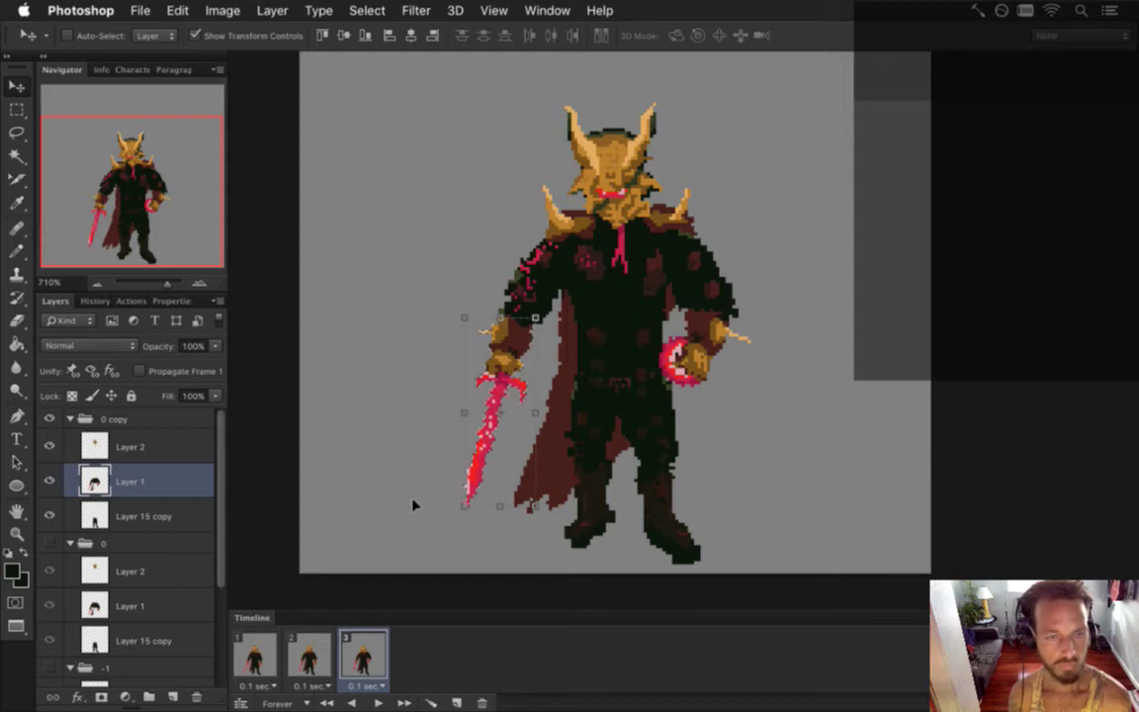
key("m")
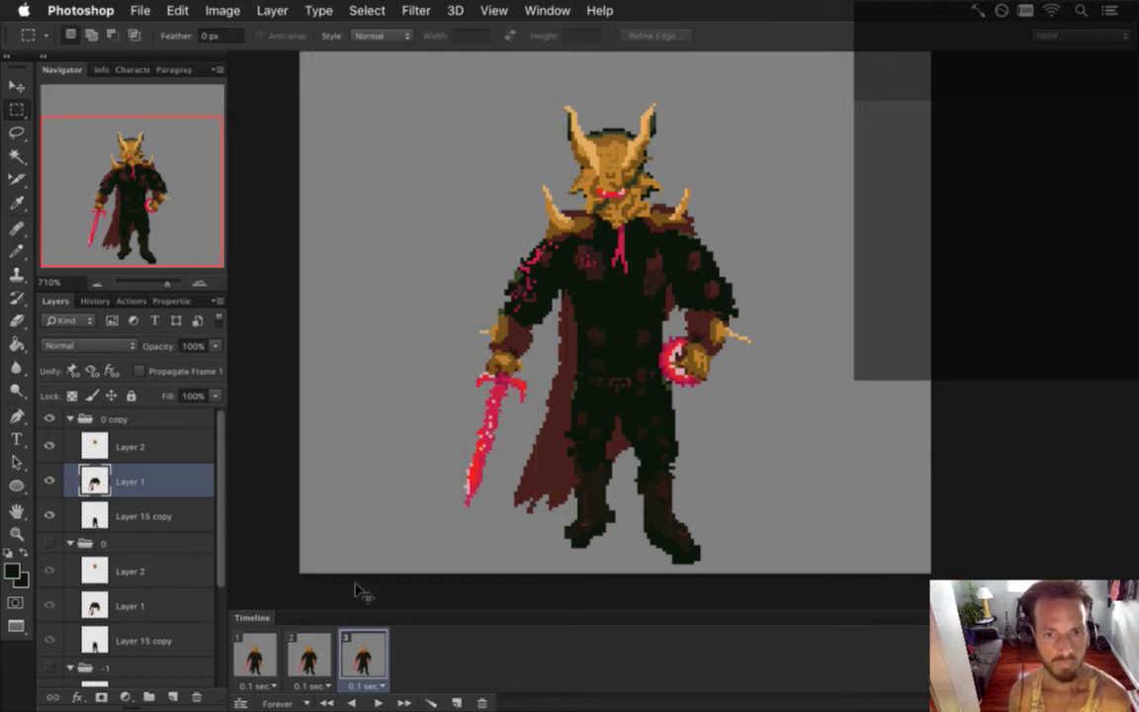
- Flip between the three frames to check the shortened sword against the previous poses
left_click(329, 650)
left_click(364, 654)
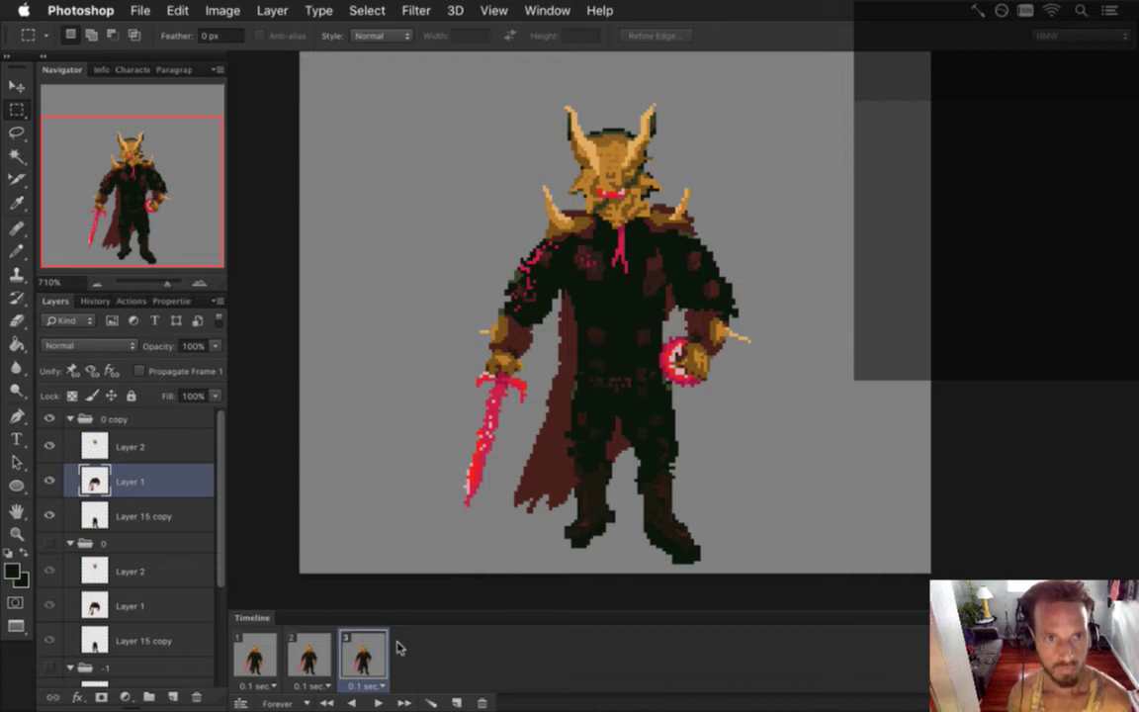
left_click(308, 654)
left_click(366, 652)
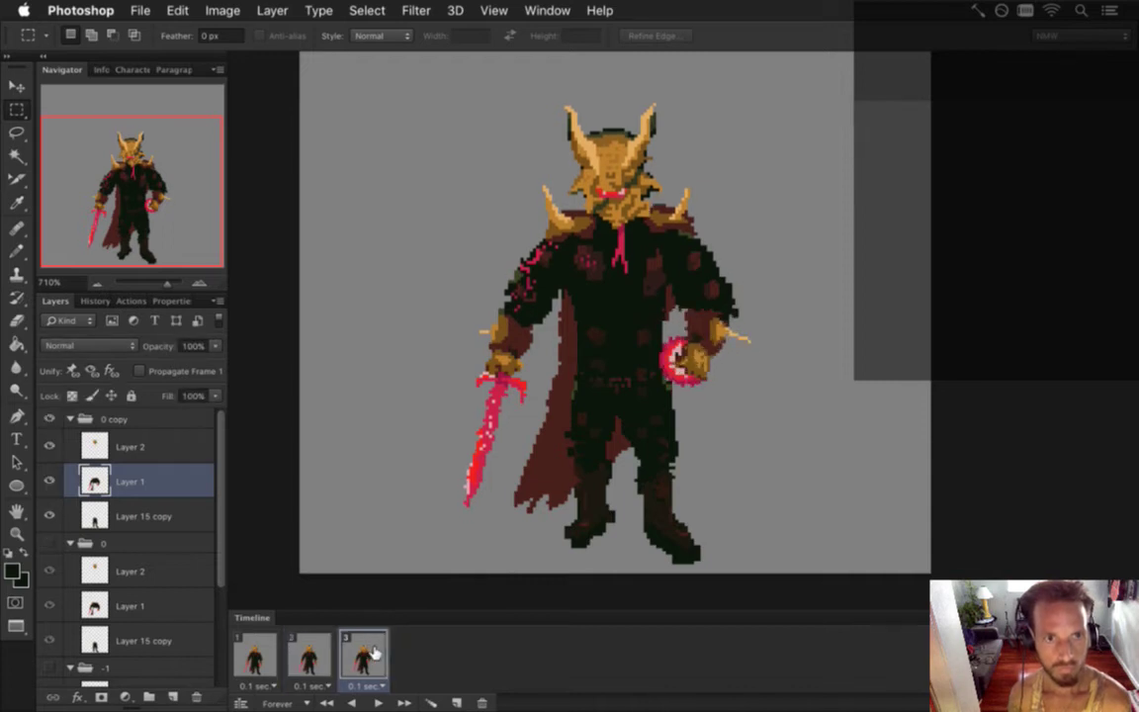
left_click(309, 655)
left_click(361, 654)
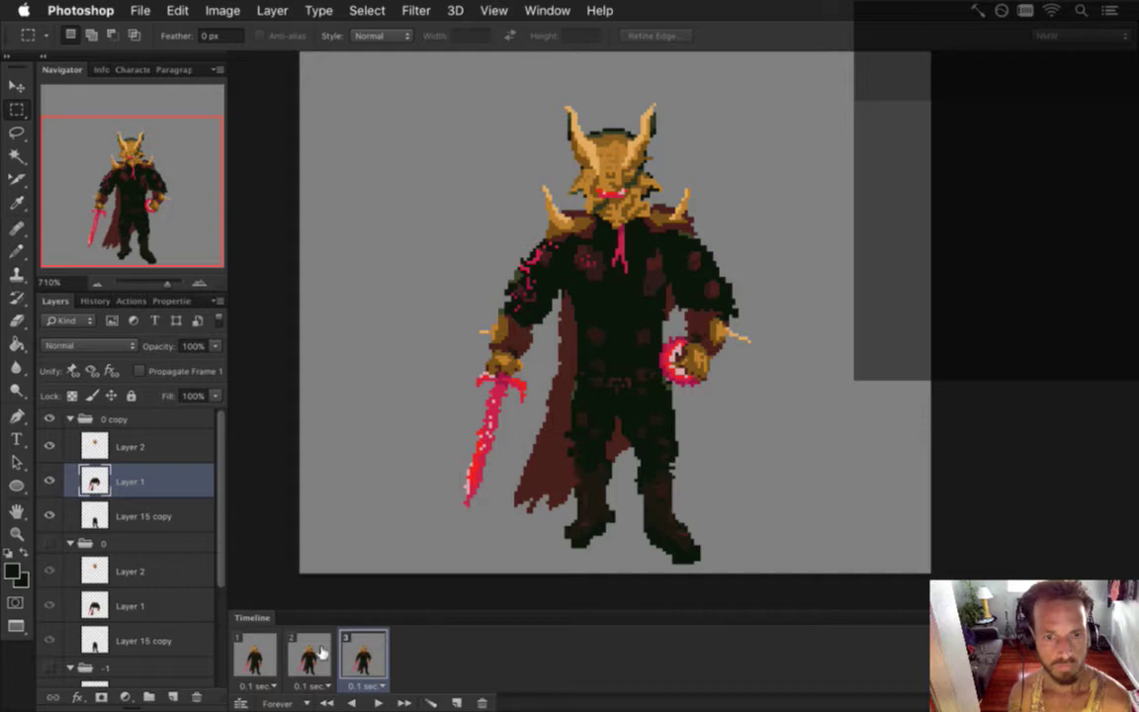
left_click(254, 654)
left_click(308, 654)
left_click(365, 652)
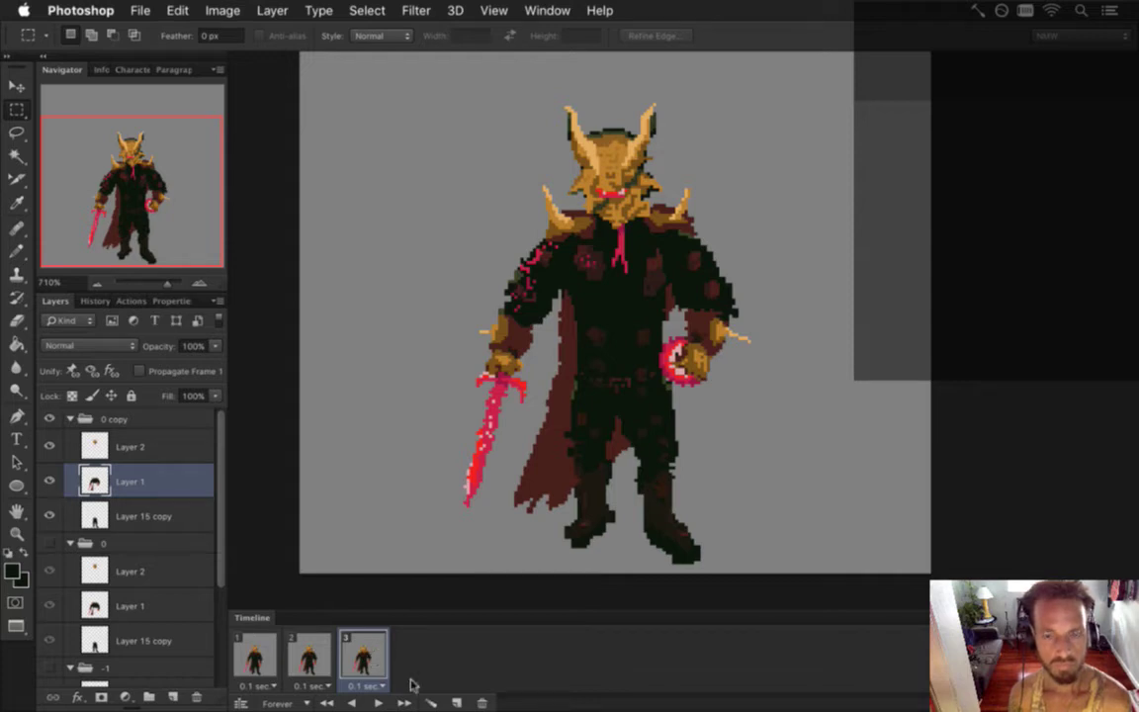
- Add a fourth frame, duplicate the "0 copy" group for it, and hide the original group
left_click(456, 702)
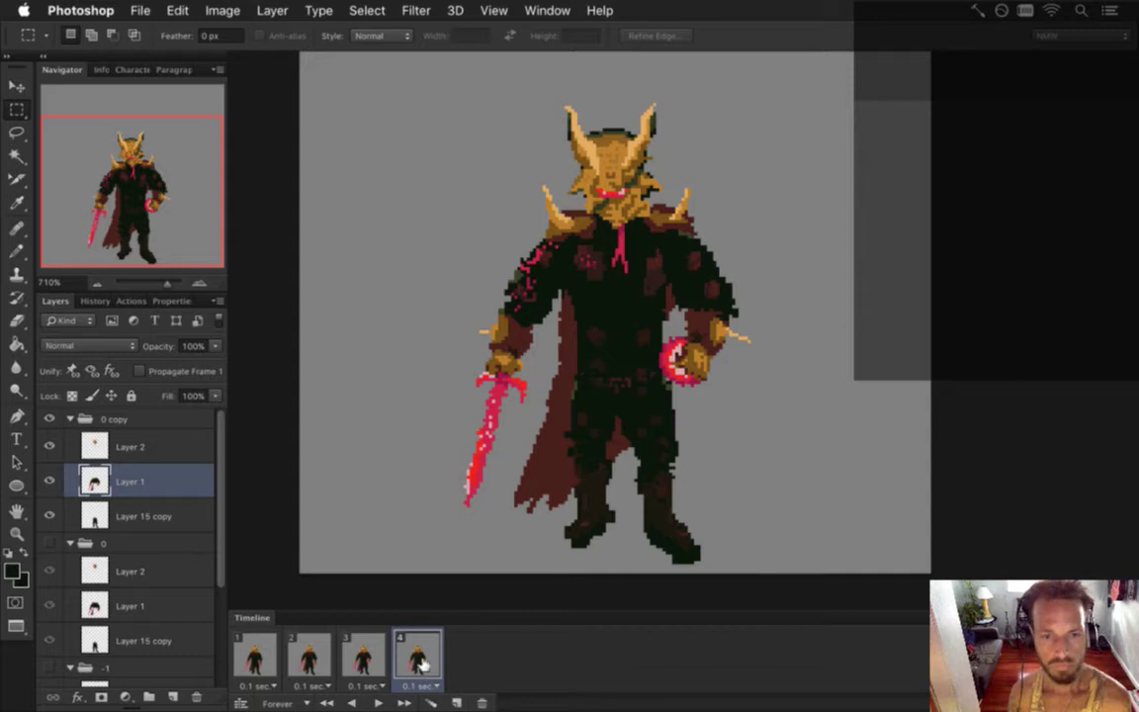
left_click(173, 422)
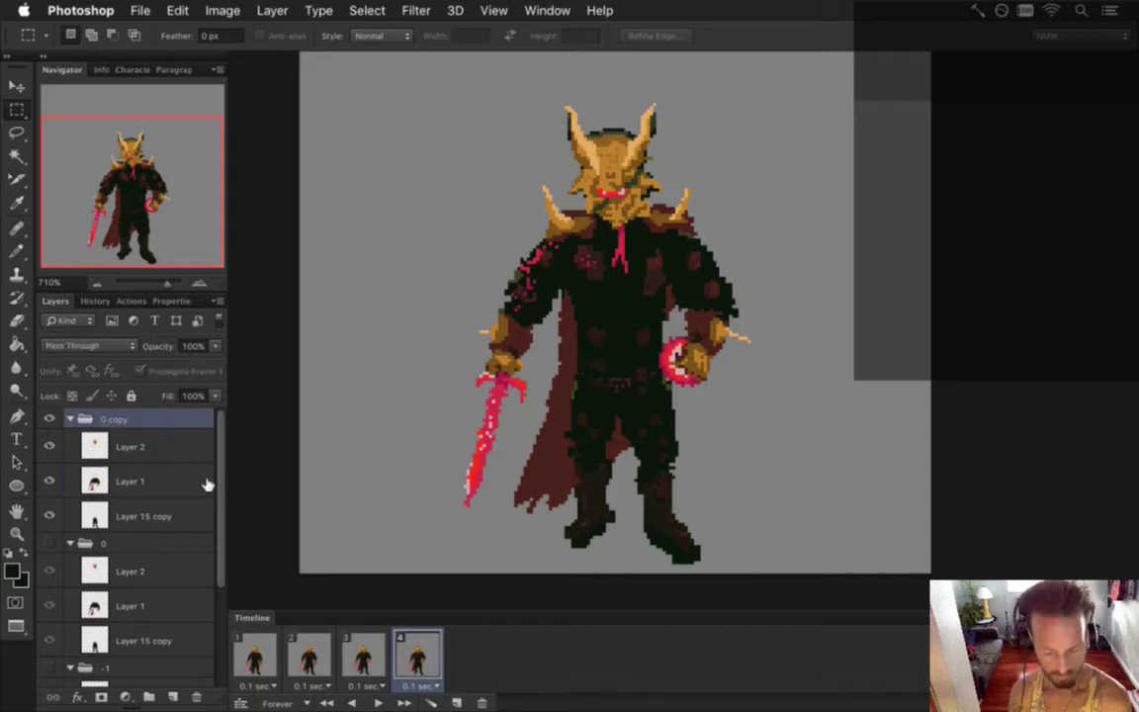
key("super+j")
left_click(48, 542)
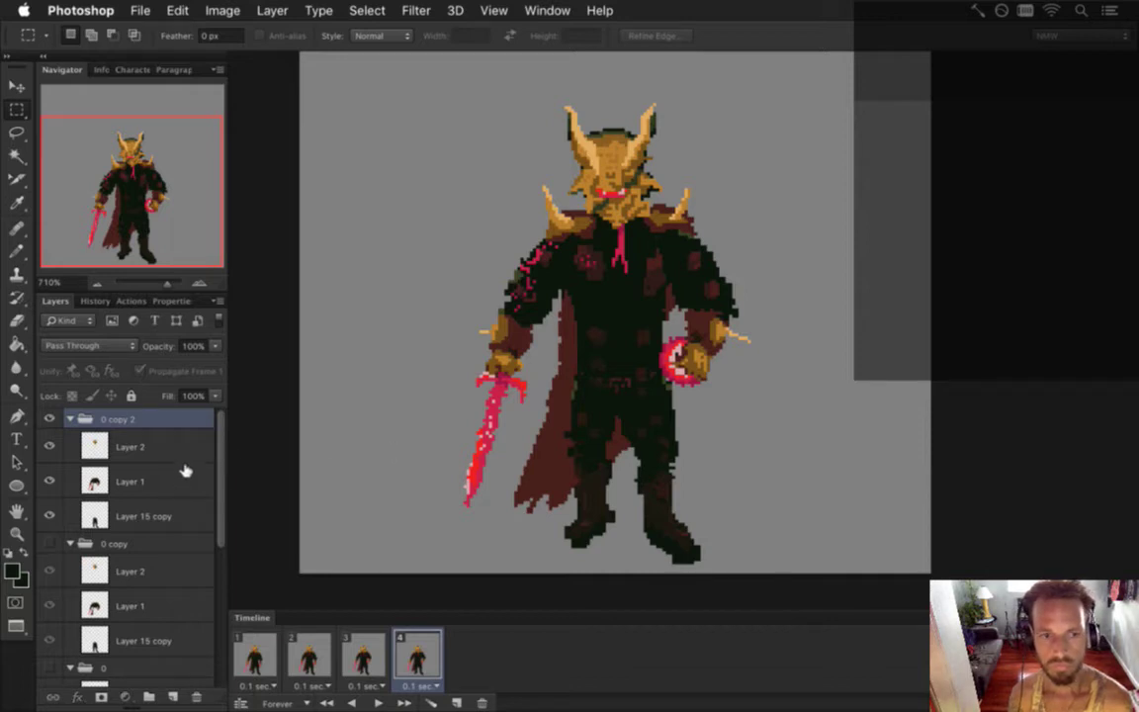
- Select the sword arm, shoulder and sword on the new group's Layer 1, nudge them down one pixel, and deselect
left_click(168, 482)
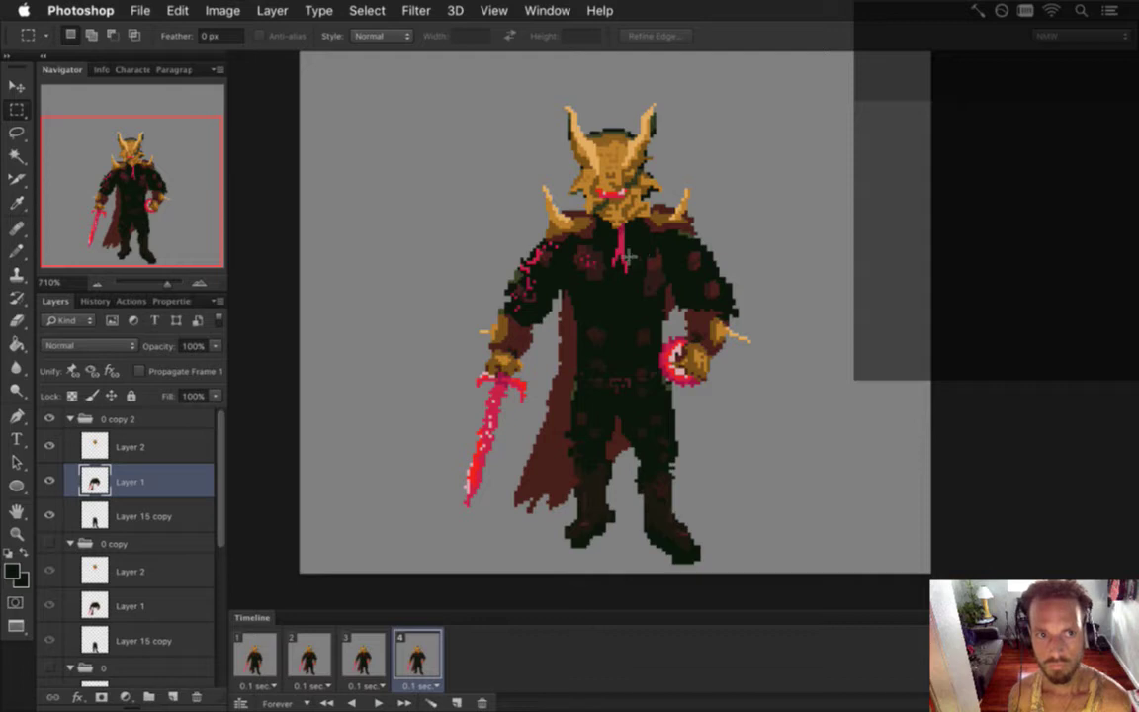
left_click_drag(527, 184, 614, 285)
left_click_drag(474, 268, 559, 350)
left_click_drag(435, 321, 527, 525)
key("v")
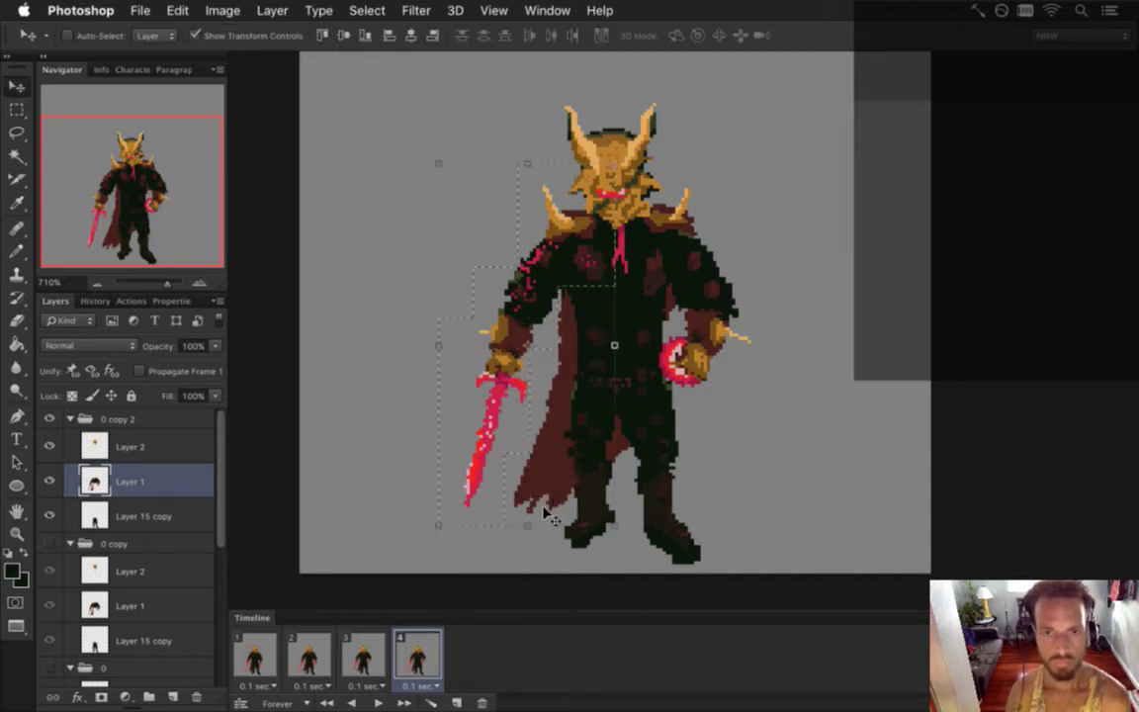
key("Down")
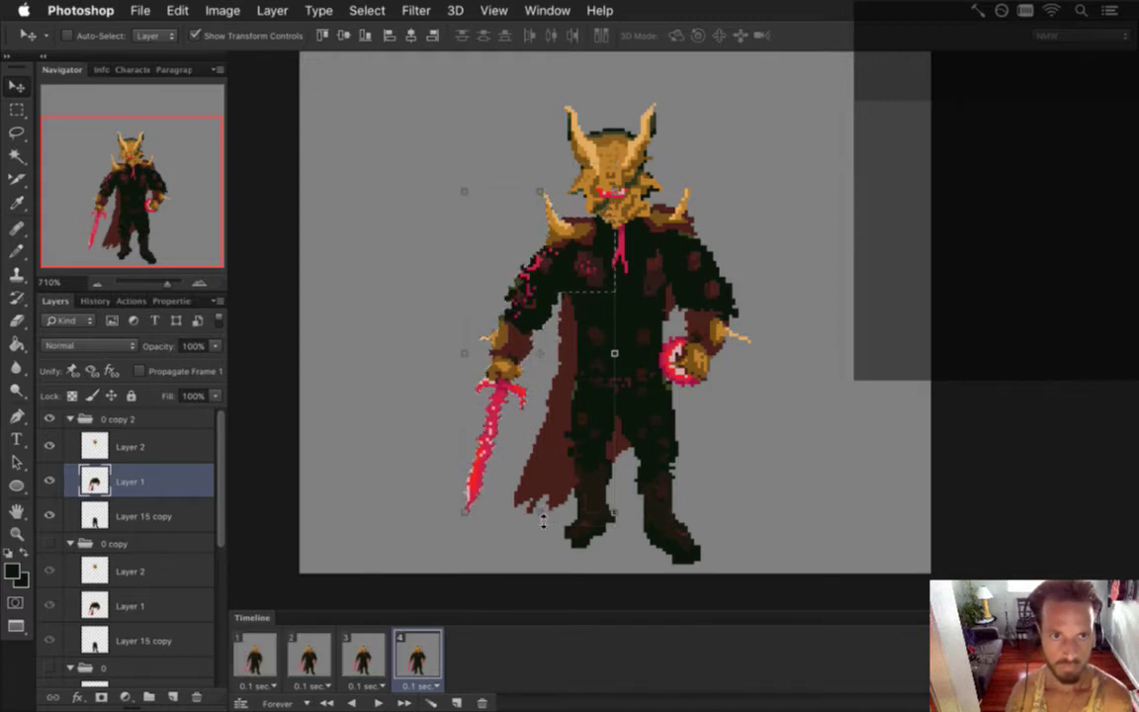
key("m")
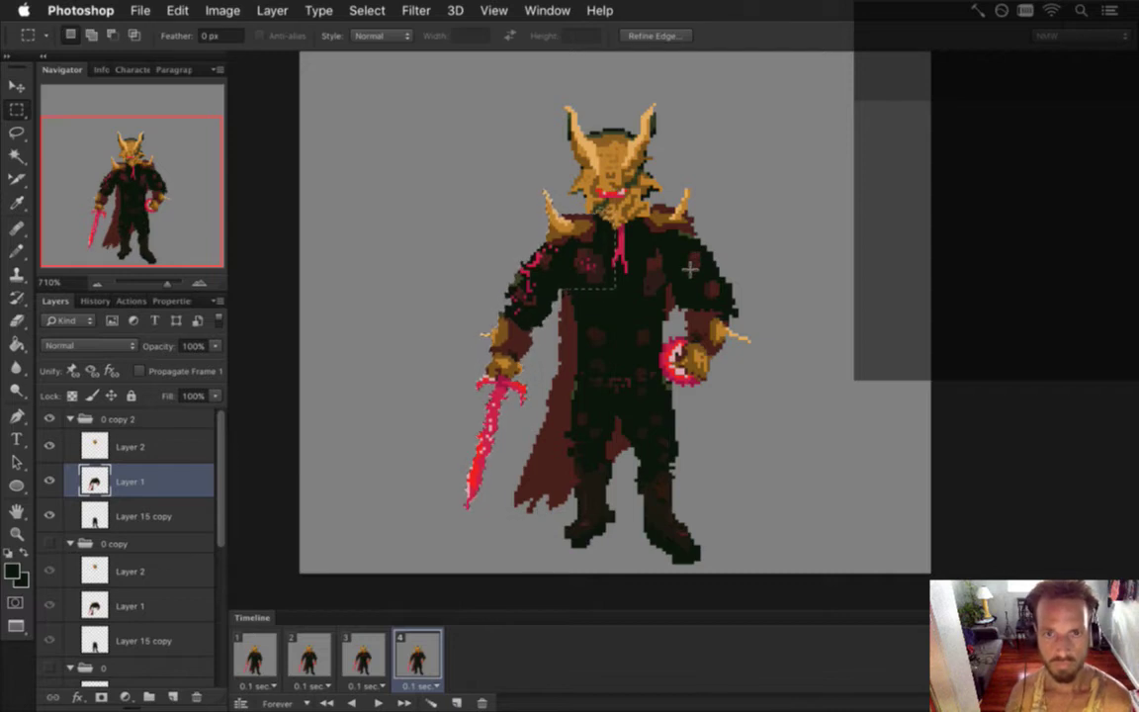
left_click(750, 248)
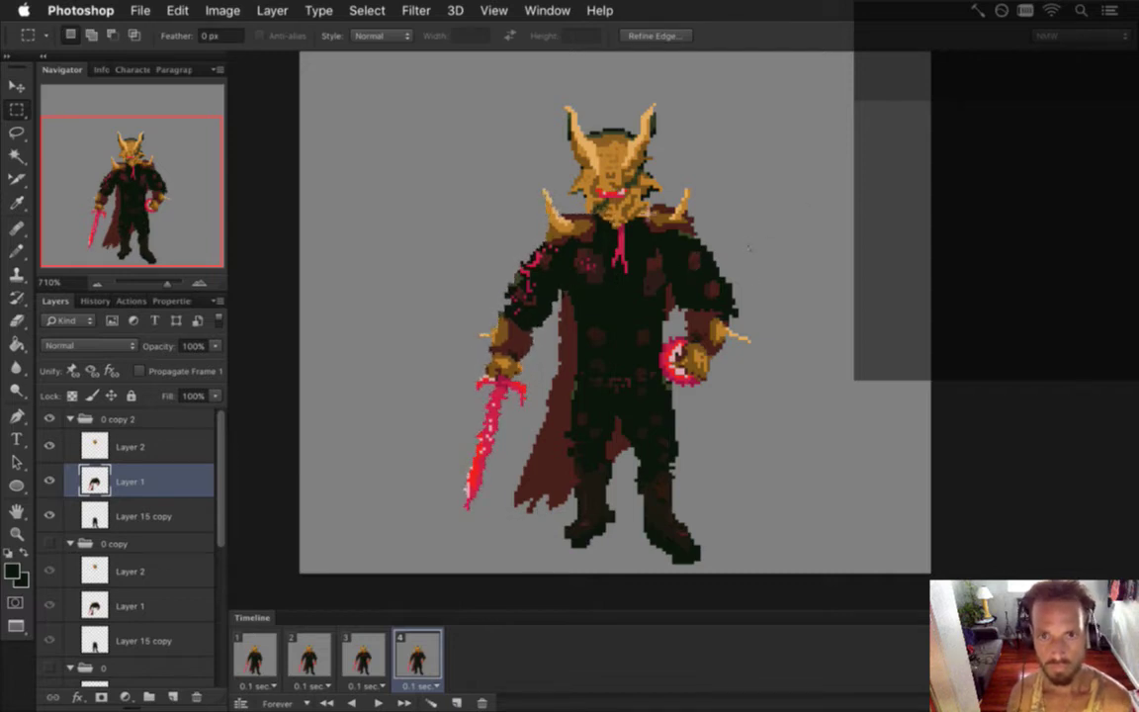
- Select the shoulder, arm and orb on the orb side, nudge them up one pixel, and deselect
left_click_drag(628, 169, 719, 241)
left_click_drag(632, 231, 758, 317)
left_click_drag(676, 296, 767, 402)
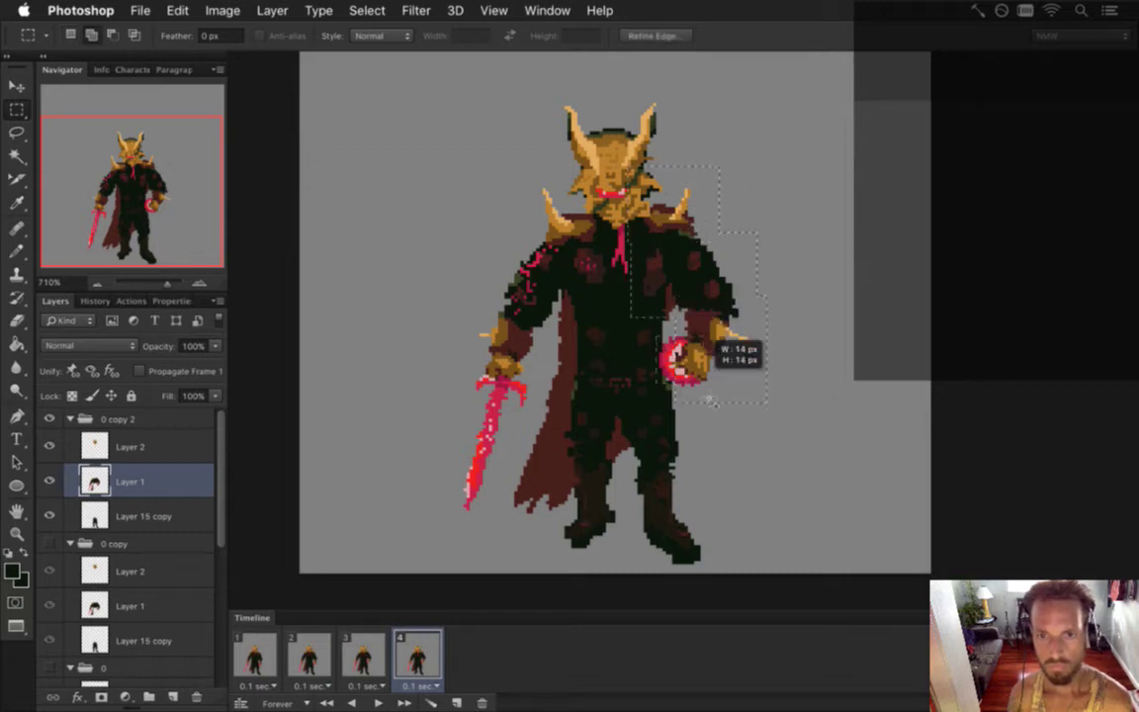
key("v")
key("Up")
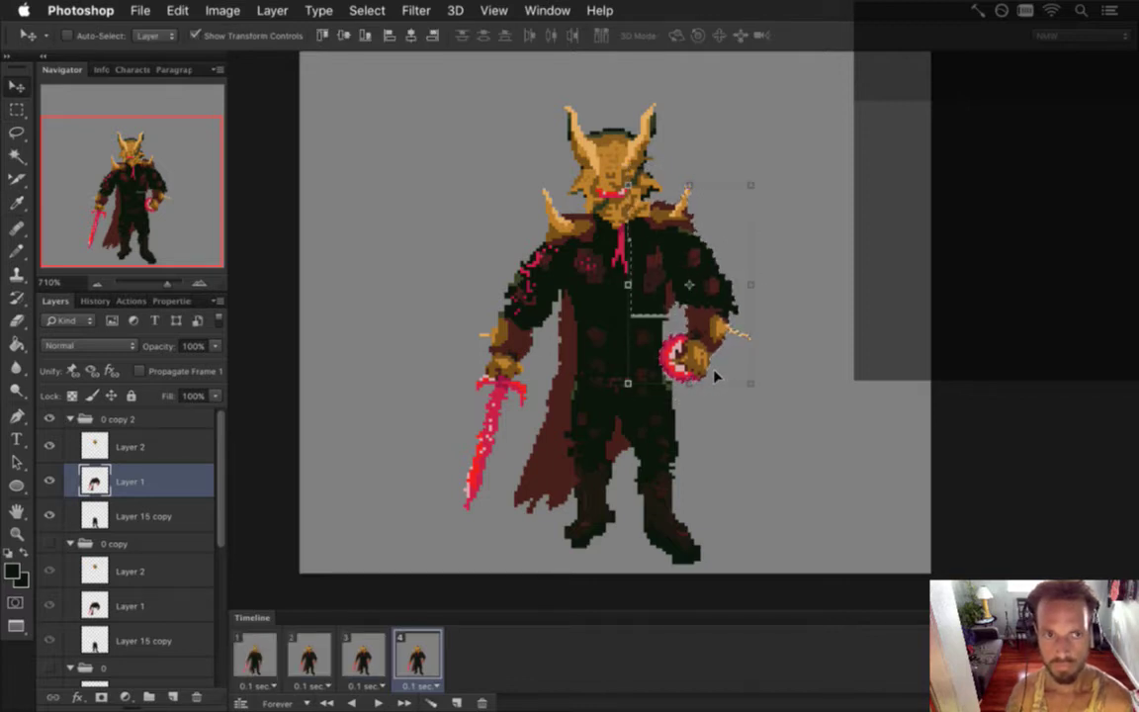
key("m")
left_click(752, 307)
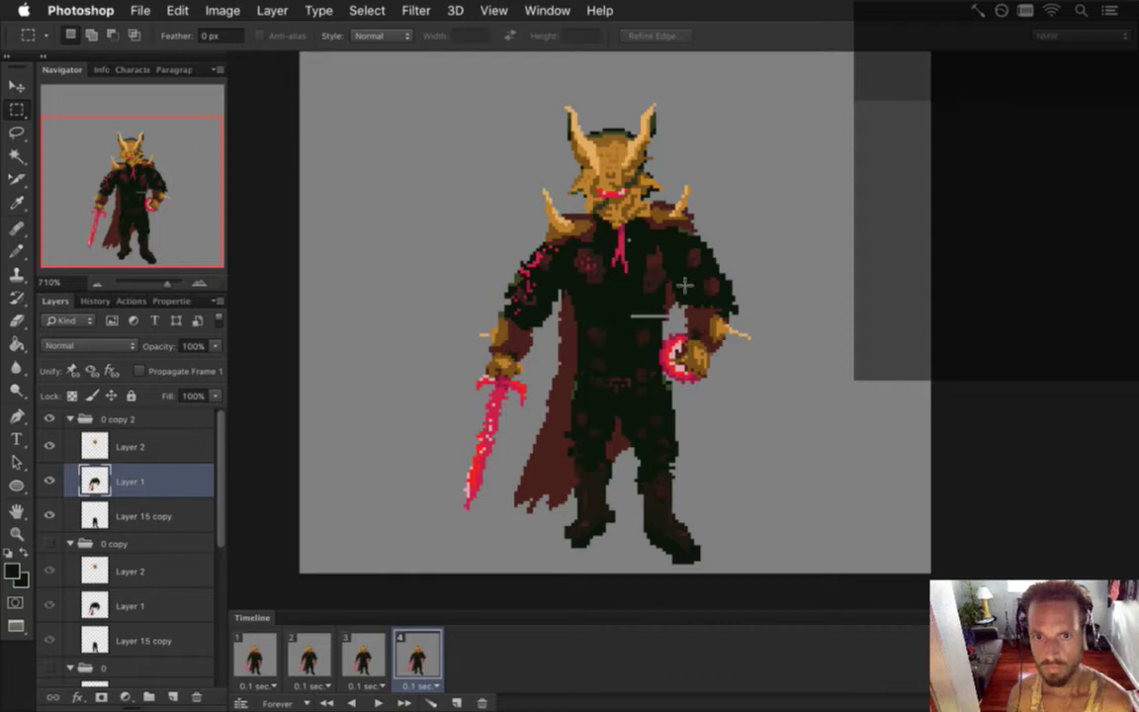
- Select the orb-side upper arm, squash it to 85.71% height, shift it up, and deselect
left_click_drag(670, 244, 716, 301)
key("v")
left_click_drag(717, 239, 717, 246)
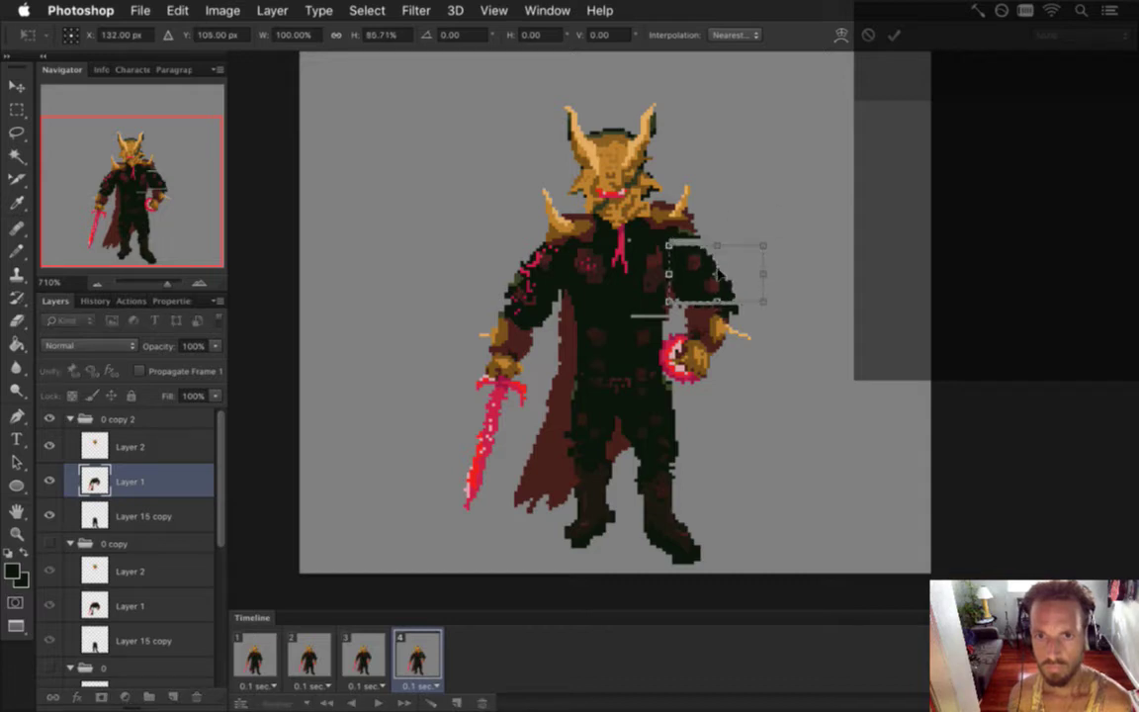
key("Return")
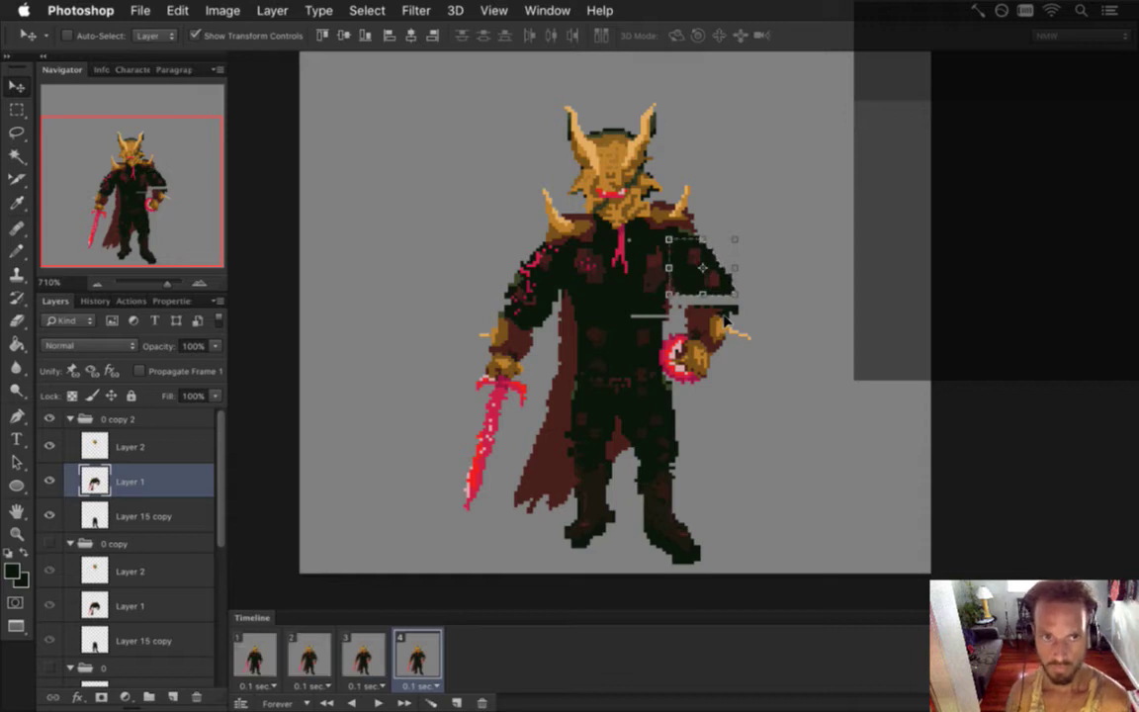
key("m")
key("e")
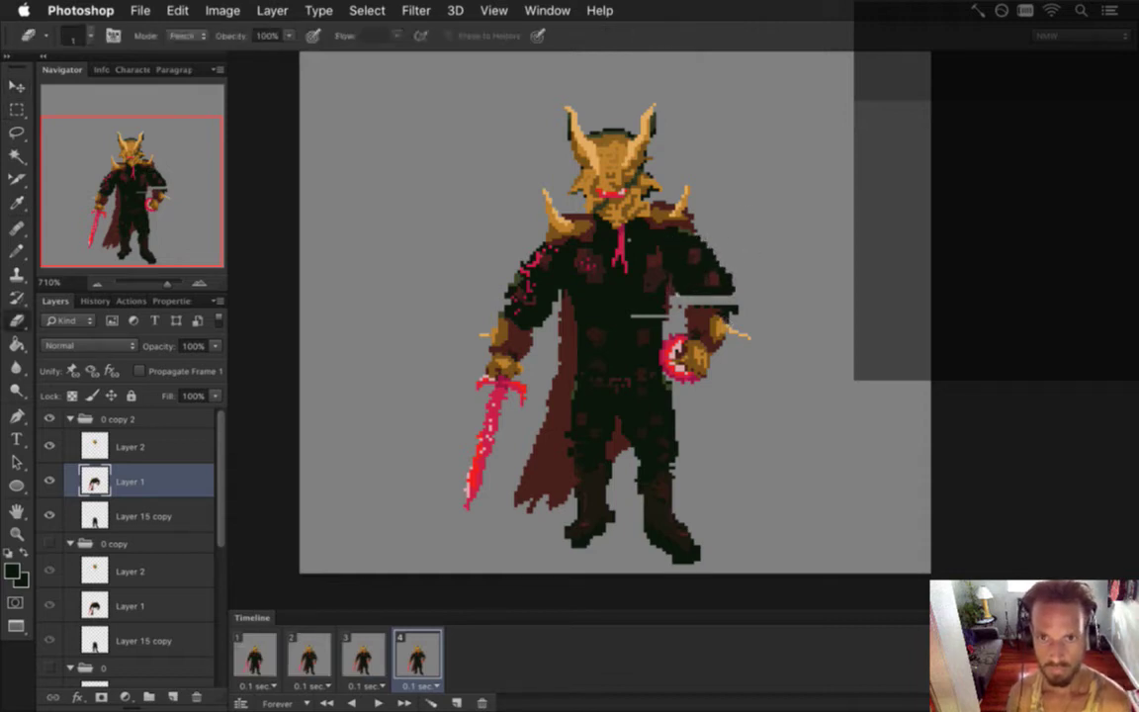
- Select the orb-side forearm with the orb, move it up to meet the shortened upper arm, and deselect
key("m")
left_click_drag(651, 299, 770, 393)
key("v")
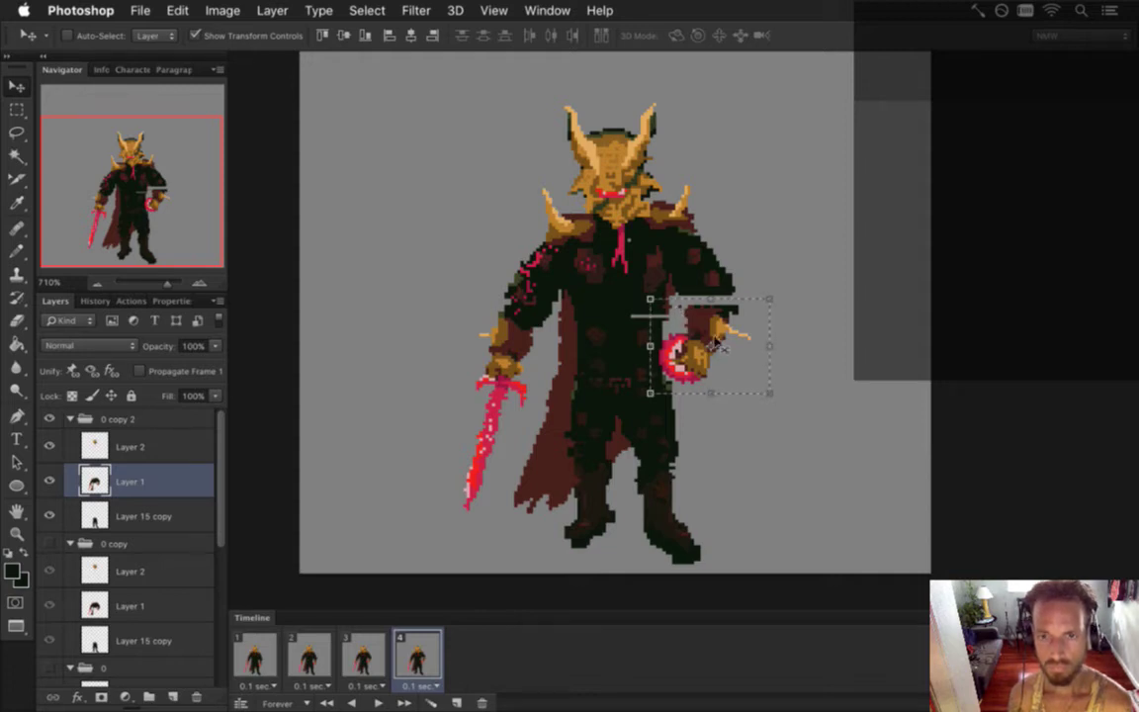
key("m")
left_click_drag(663, 298, 775, 339)
left_click_drag(690, 339, 716, 308)
key("v")
key("ctrl+t")
left_click(897, 37)
key("m")
key("v")
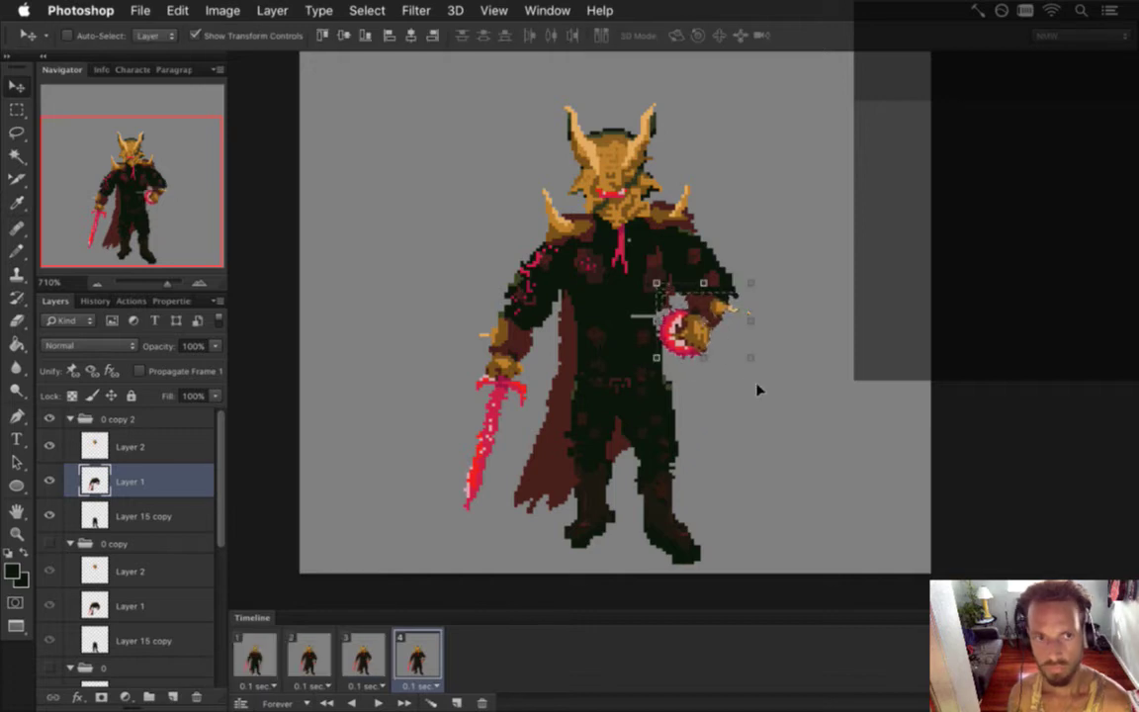
key("ctrl+d")
- Repair the torso and shoulder pixels with sampled colours using the Pencil, comparing frame 4 with frame 3
key("i")
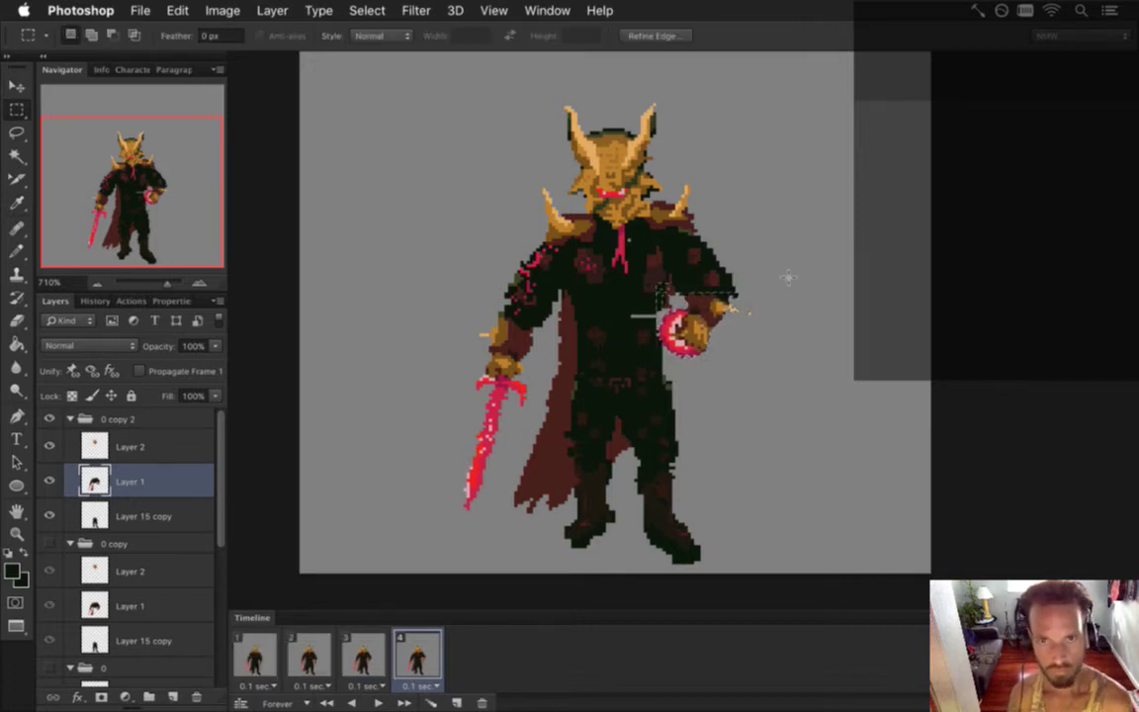
key("b")
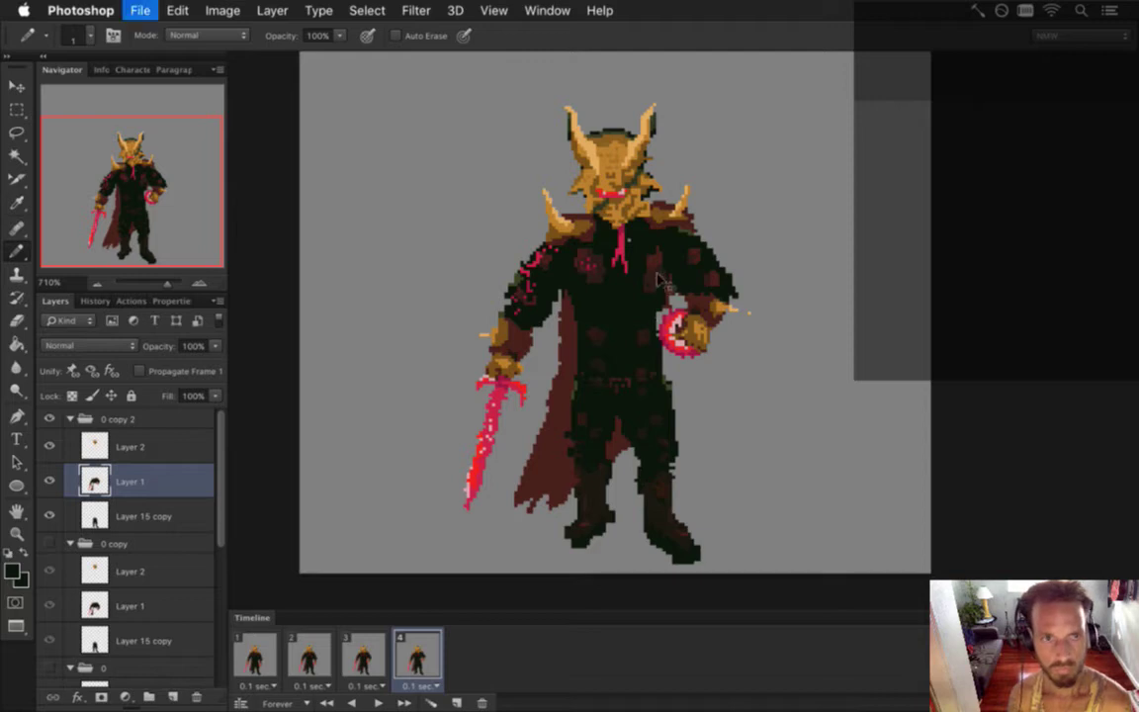
left_click(605, 257, "alt")
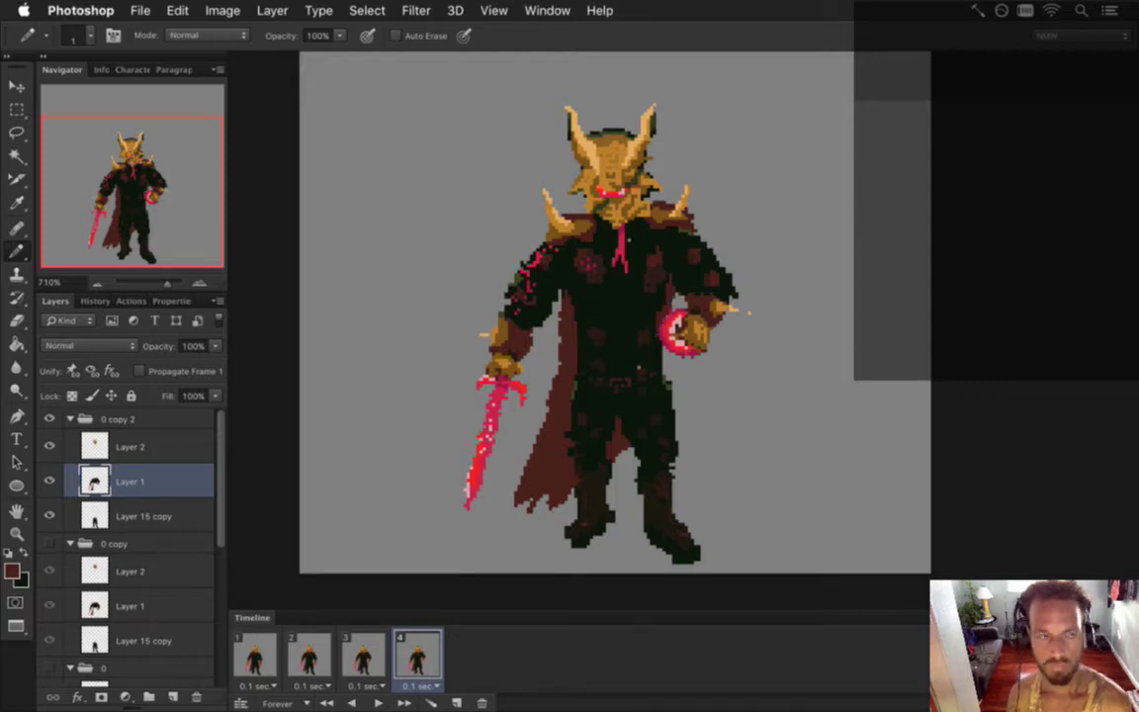
left_click(372, 663)
left_click(407, 650)
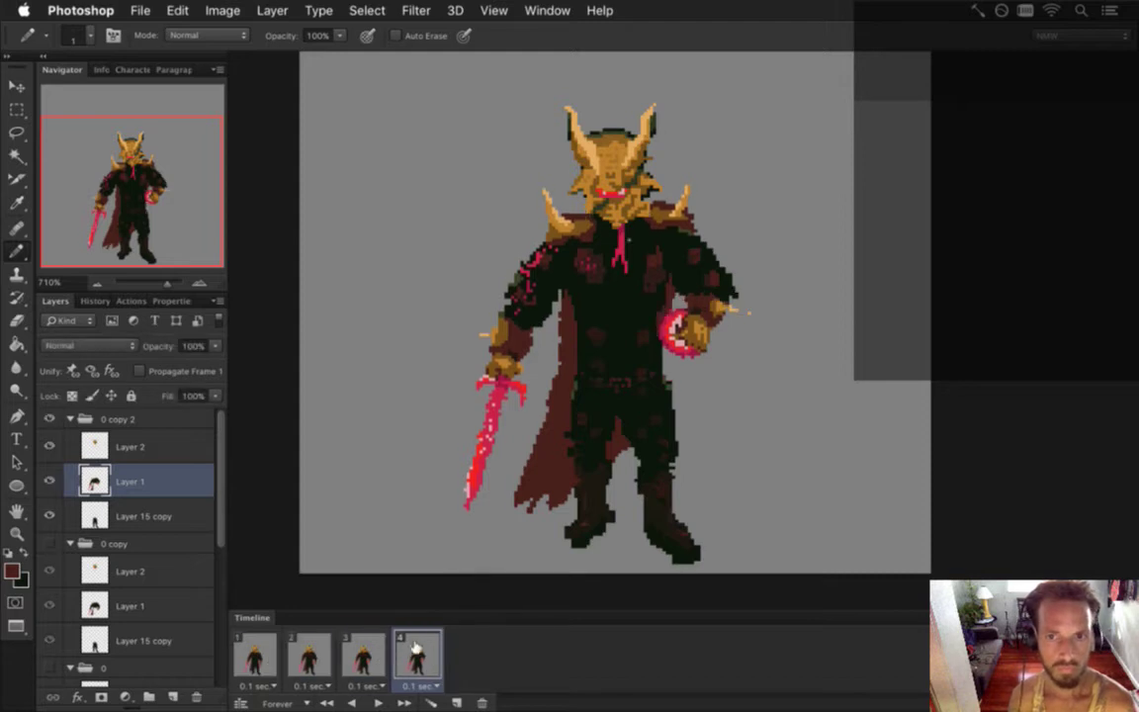
left_click(585, 222, "alt")
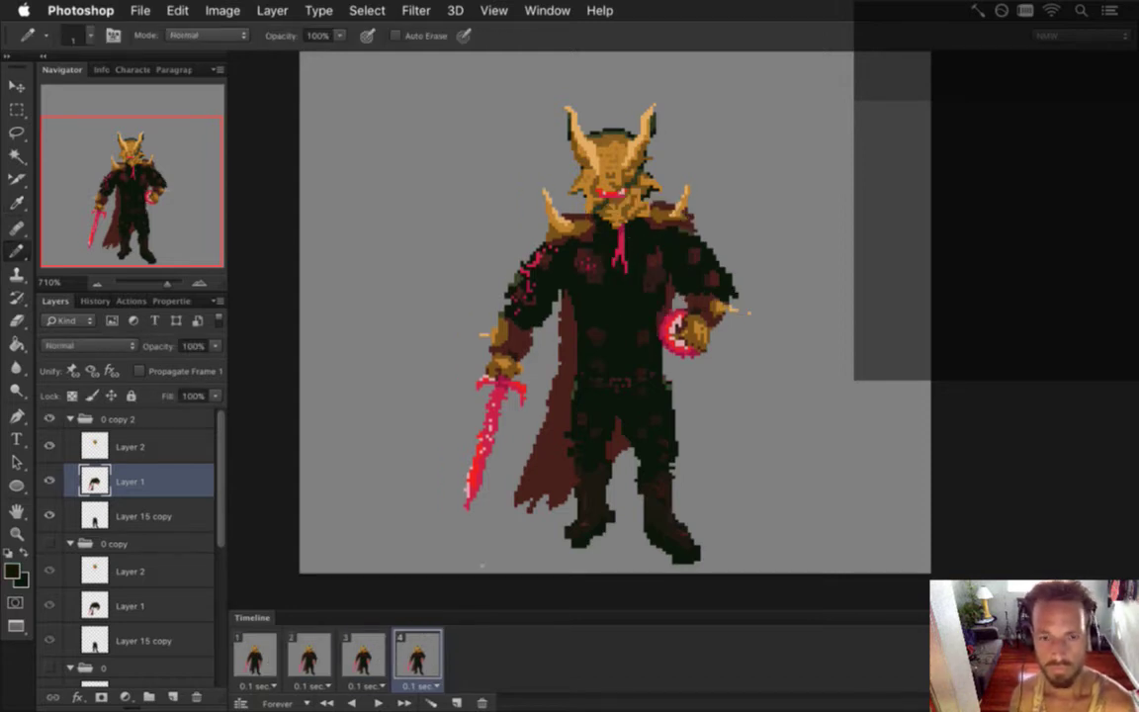
left_click(367, 657)
left_click(415, 652)
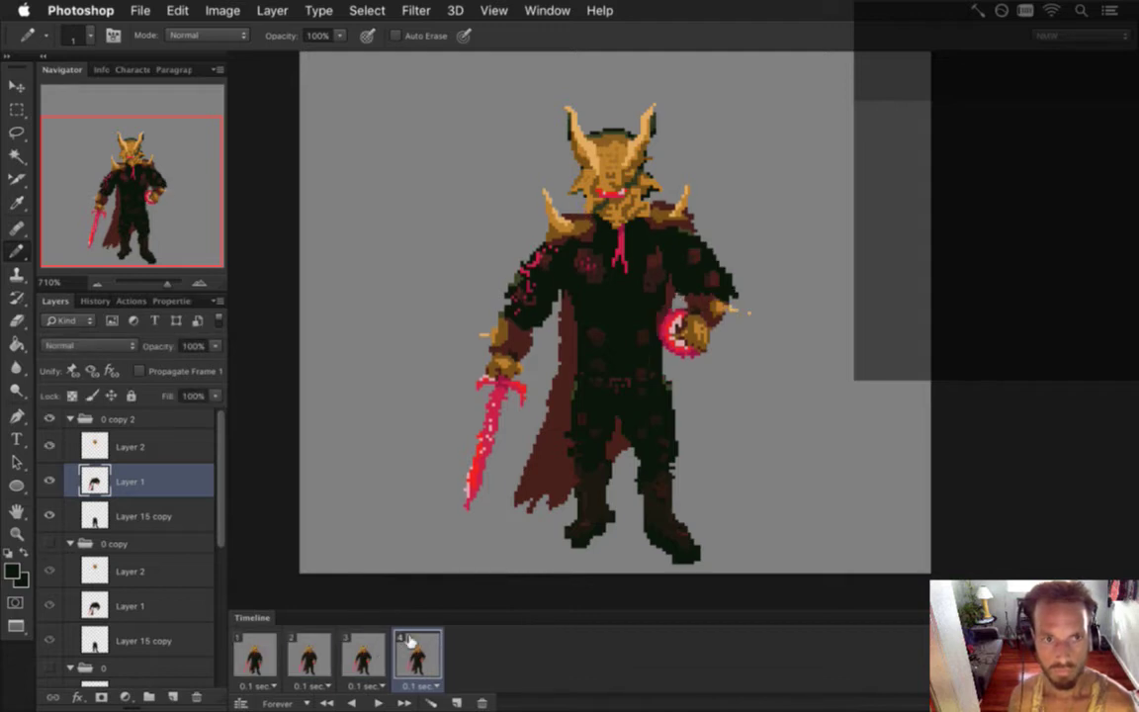
- Nudge the head on the "0 copy 2" group's Layer 2 down one pixel
left_click(160, 441)
key("v")
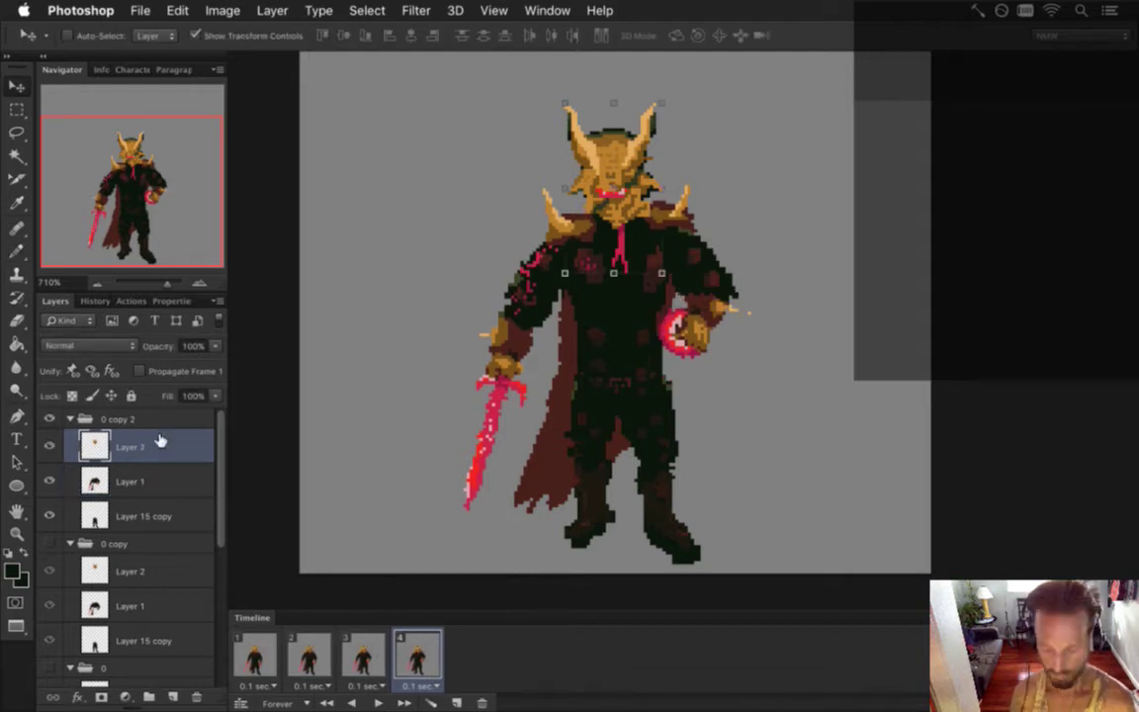
key("Down")
key("m")
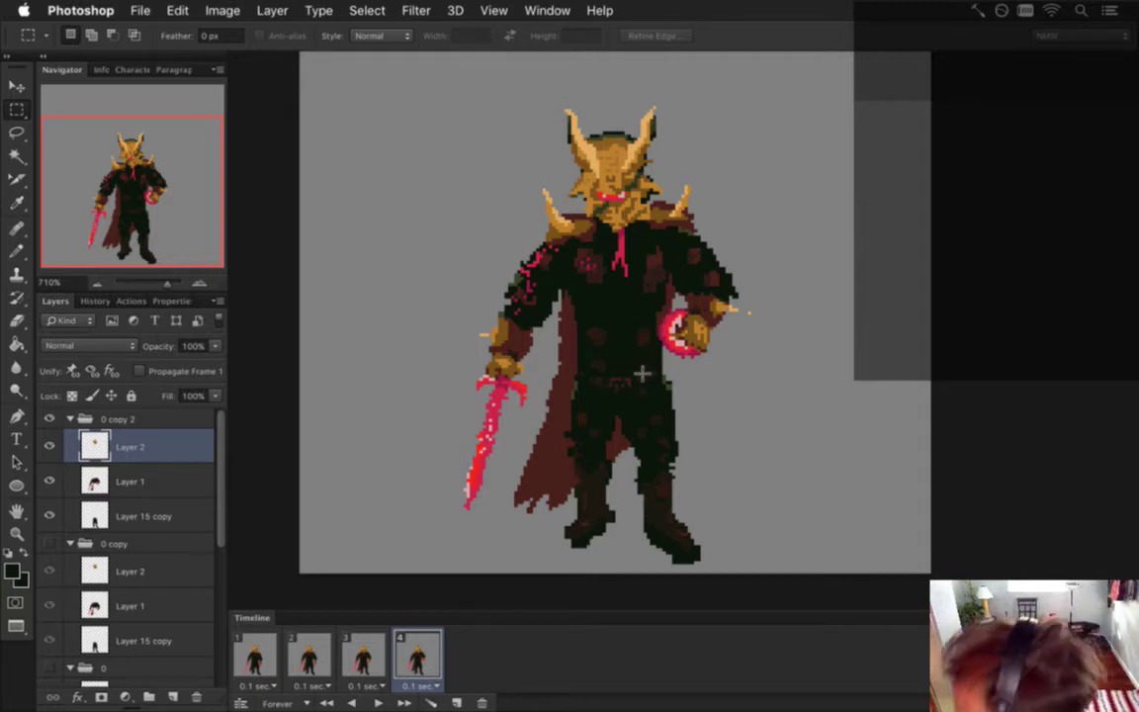
key("super+Tab")
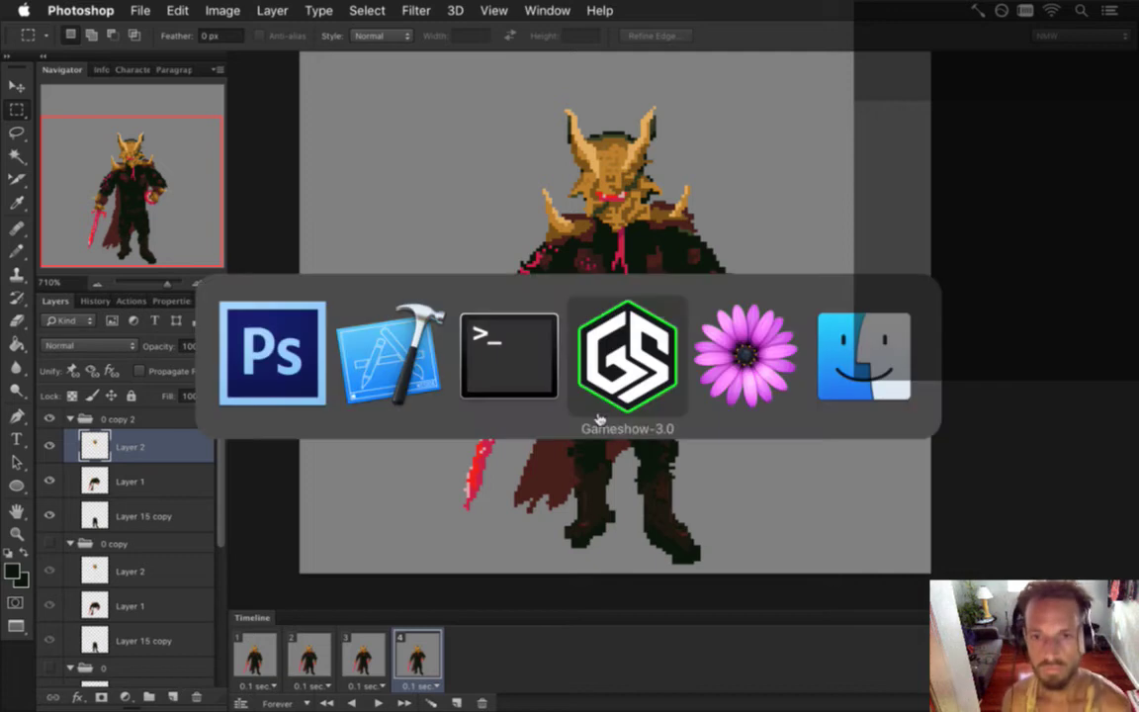
left_click(390, 393)
key("super+Tab")
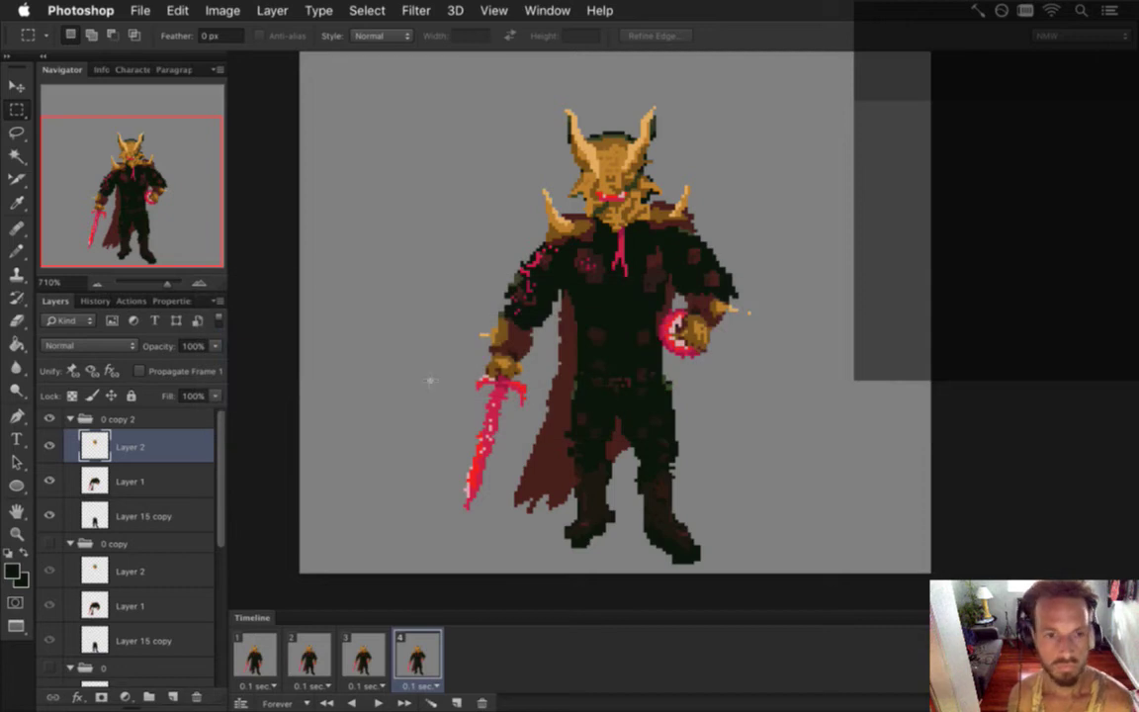
- Erase the stray pixel beside the orb-side wrist spike on Layer 1 and compare frame 4 with frame 3
left_click(188, 480)
key("e")
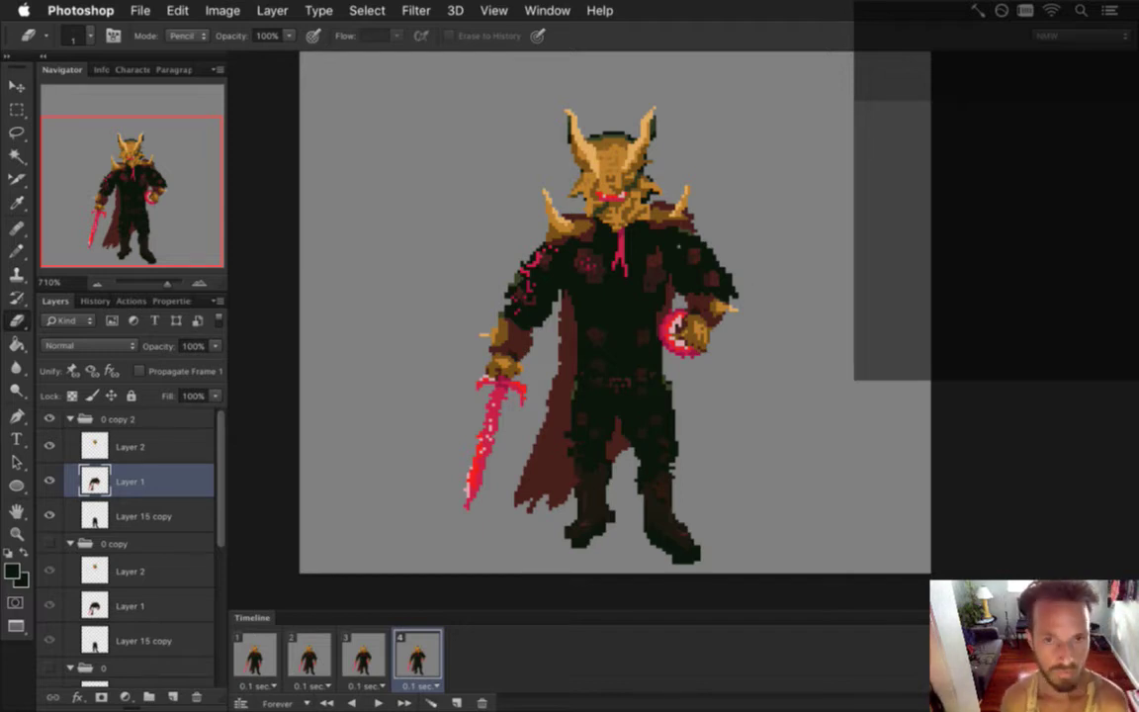
left_click(363, 648)
left_click(419, 648)
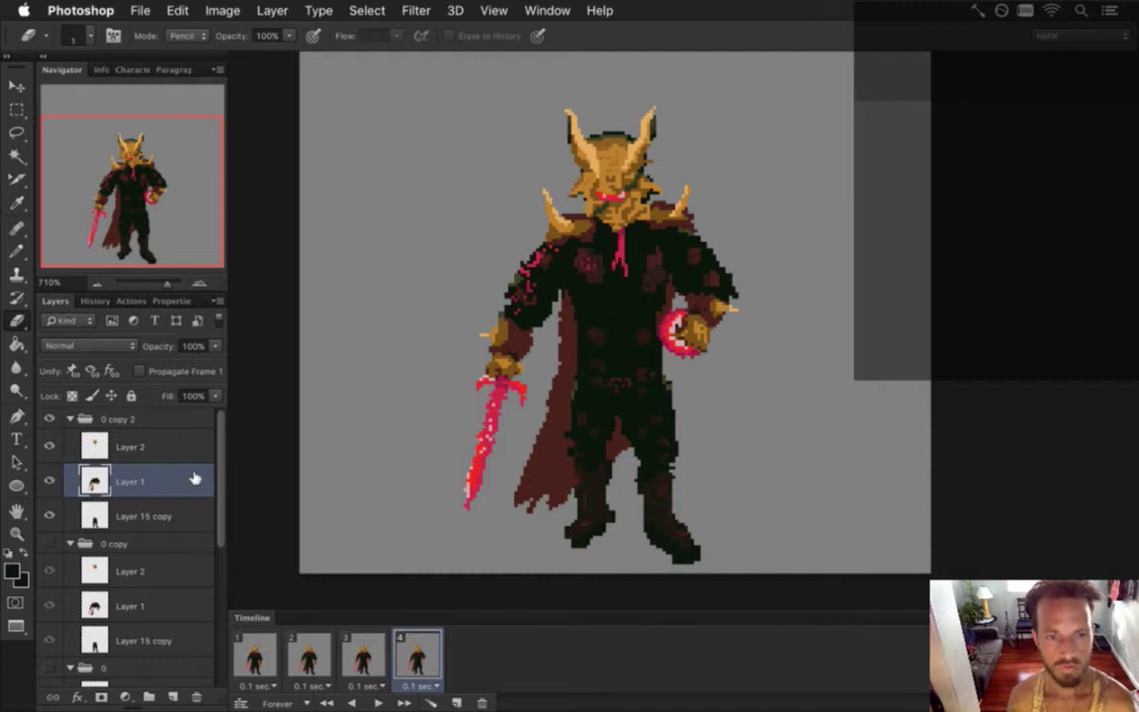
- Select the sword arm with the sword on Layer 1, nudge it one pixel right, and deselect
key("m")
left_click_drag(403, 294, 534, 522)
left_click_drag(534, 297, 562, 326)
left_click_drag(544, 243, 561, 261)
left_click_drag(512, 450, 547, 523)
key("v")
key("ctrl+d")
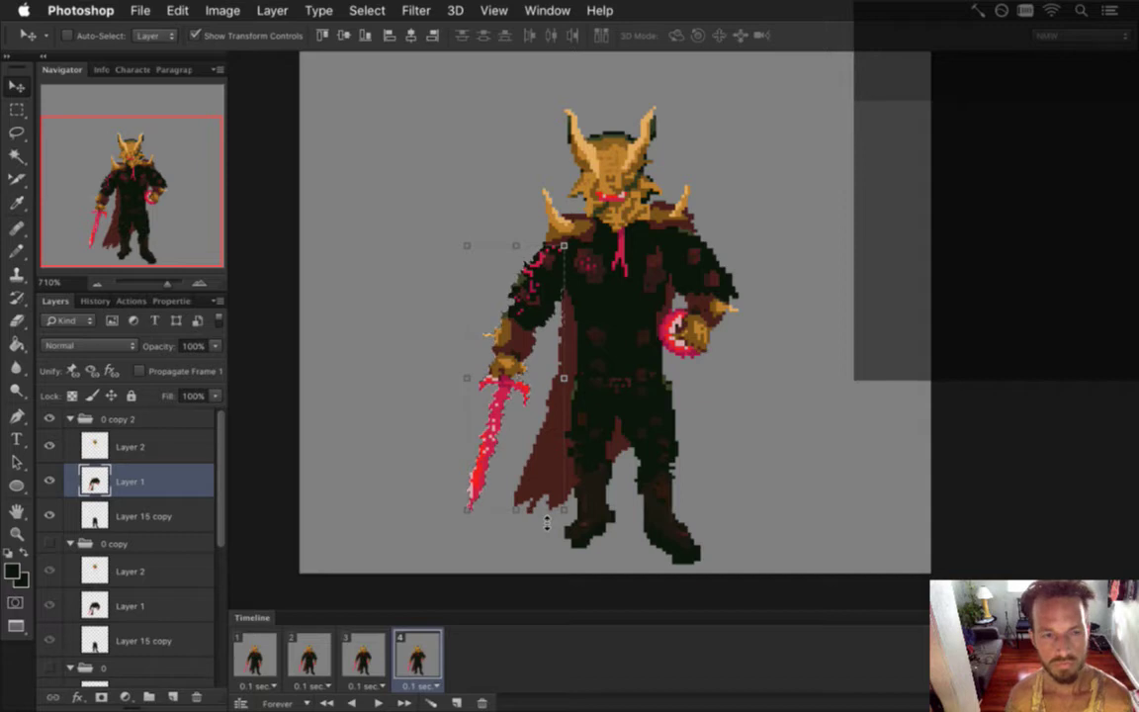
key("m")
left_click(650, 335)
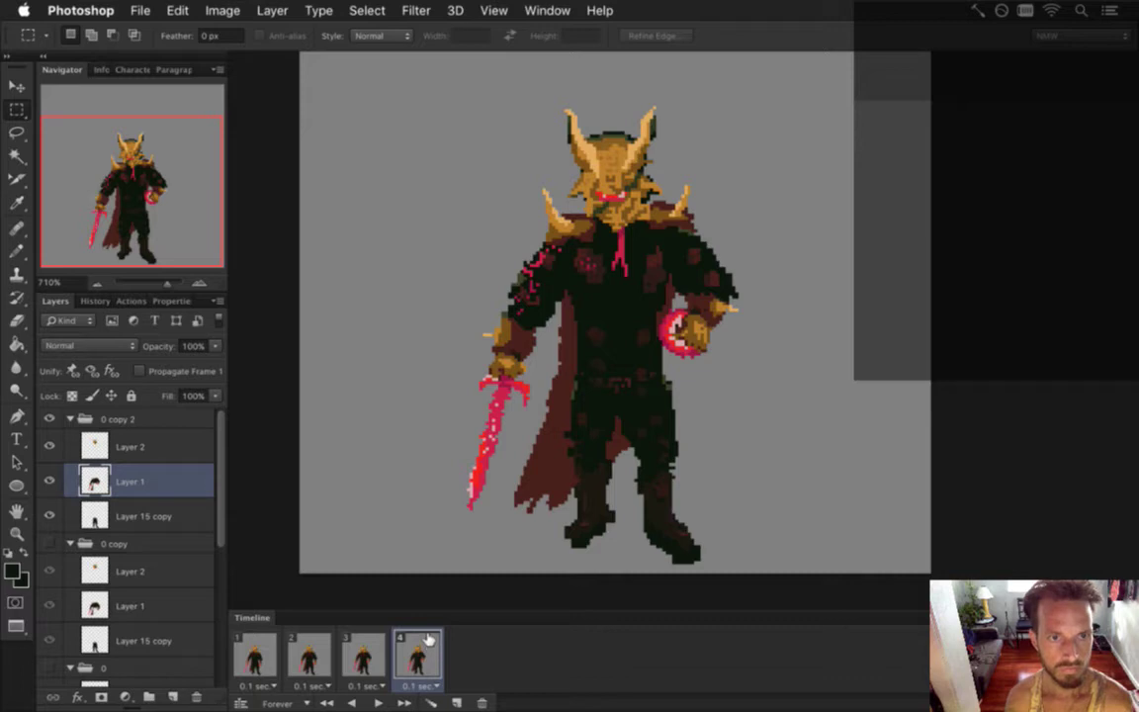
- Add frame 5 to the timeline and duplicate the "0 copy 2" group for it
left_click(455, 701)
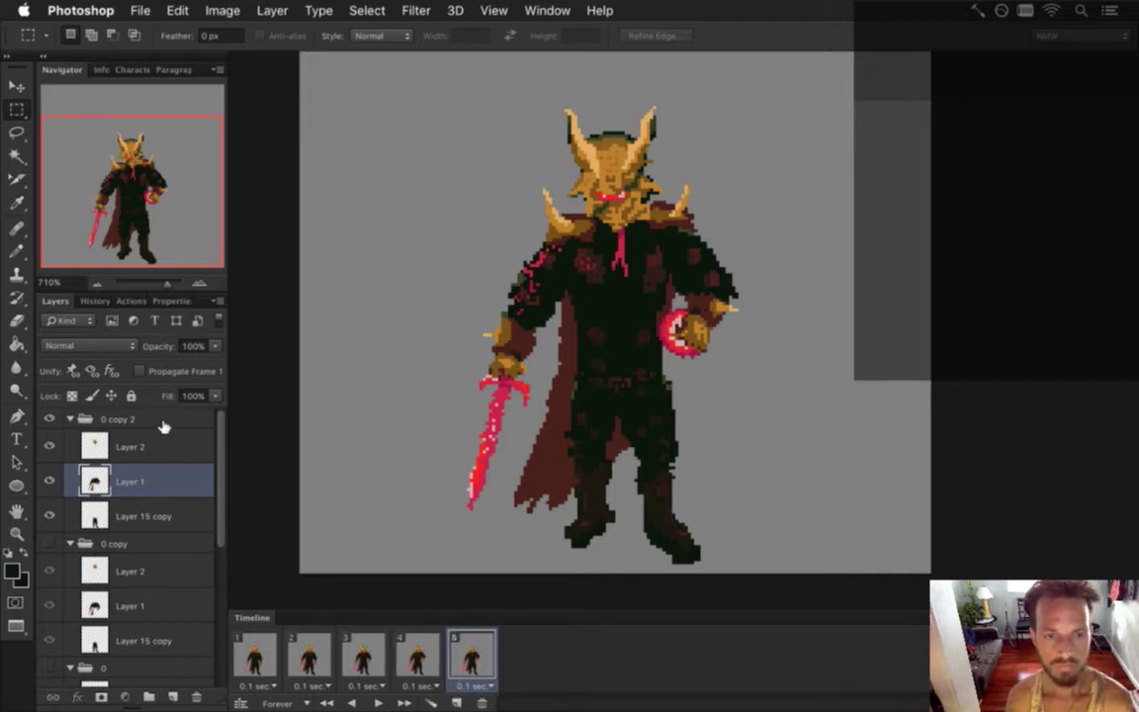
left_click(166, 441)
left_click(174, 421)
key("super+j")
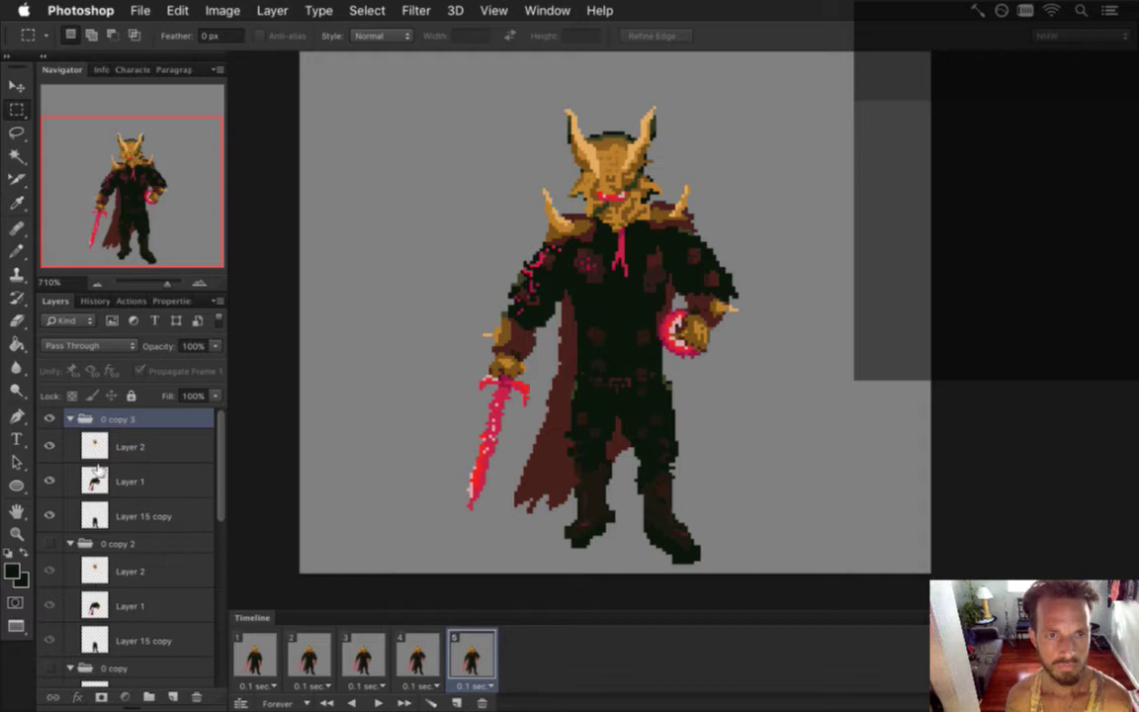
- Select the sword arm, sword and shoulder on the "0 copy 3" group's Layer 1, nudge them down one pixel, and deselect
left_click(130, 476)
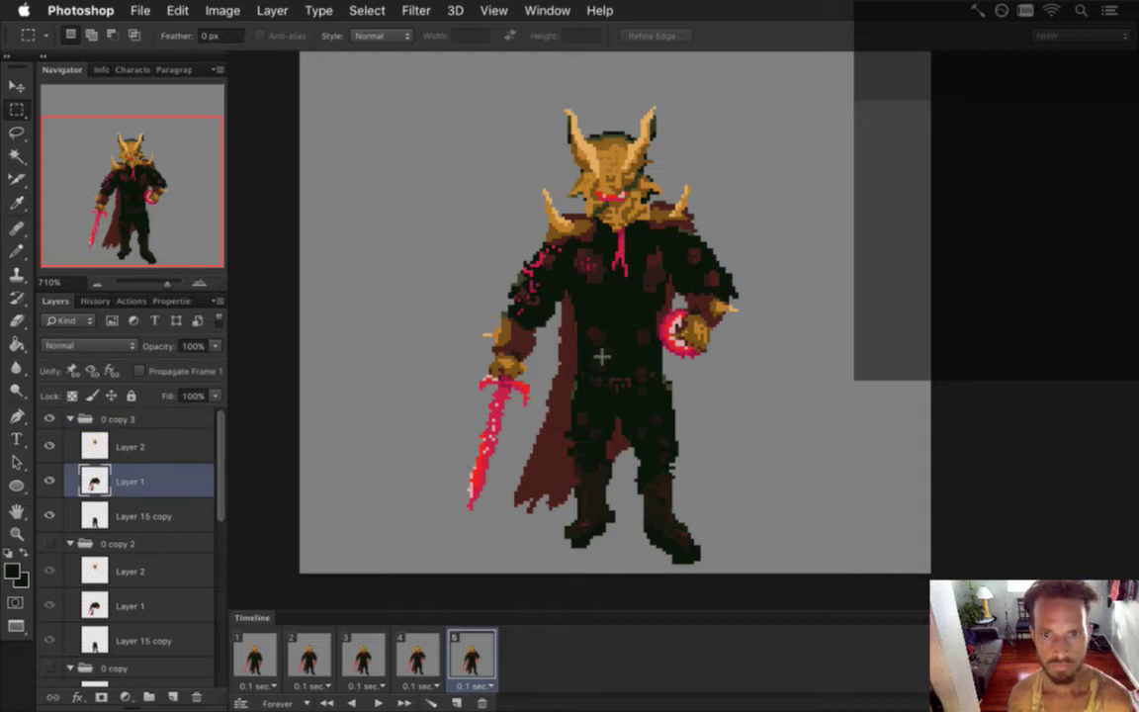
left_click_drag(435, 233, 534, 525)
left_click_drag(511, 179, 612, 289)
left_click_drag(496, 442, 546, 546)
key("v")
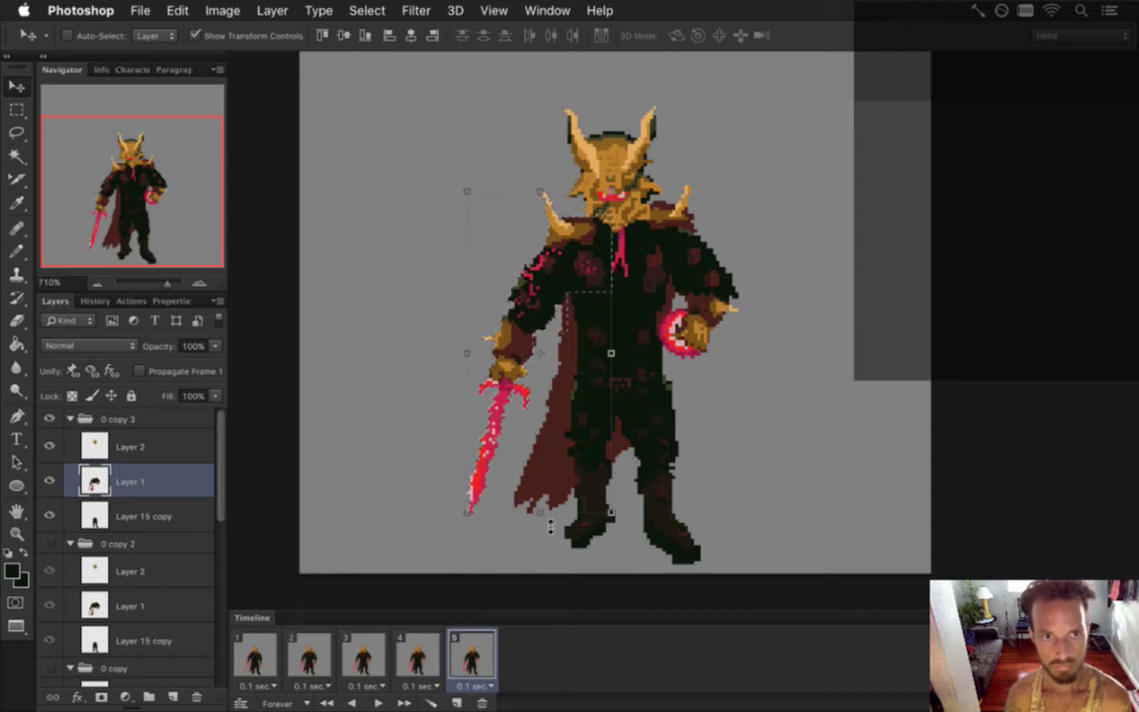
key("Right")
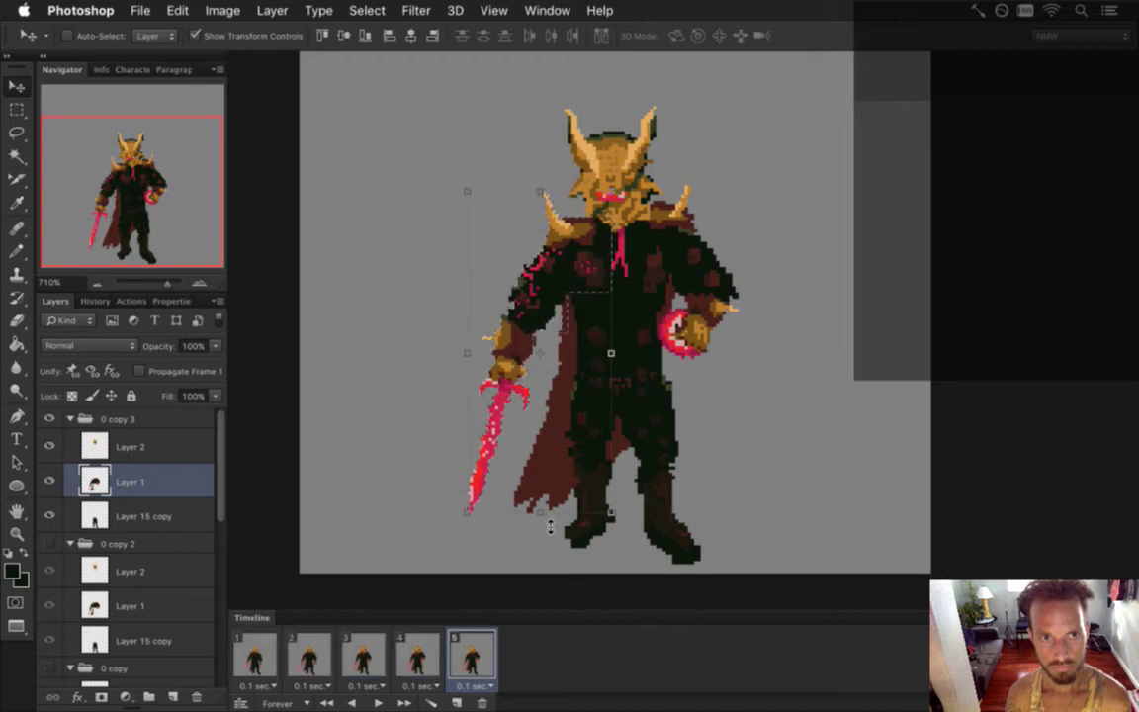
key("m")
left_click(681, 378)
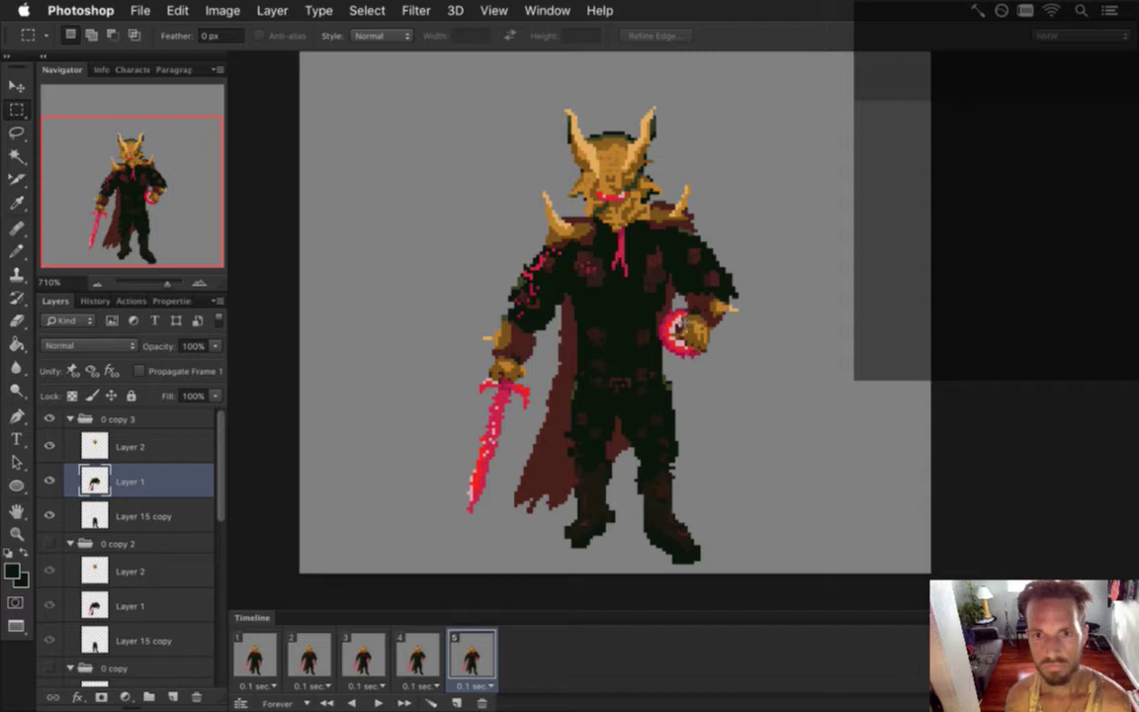
- Select the orb-side shoulder, arm and orb on Layer 1, nudge them up one pixel, and deselect
left_click_drag(632, 213, 750, 298)
left_click_drag(678, 281, 732, 340)
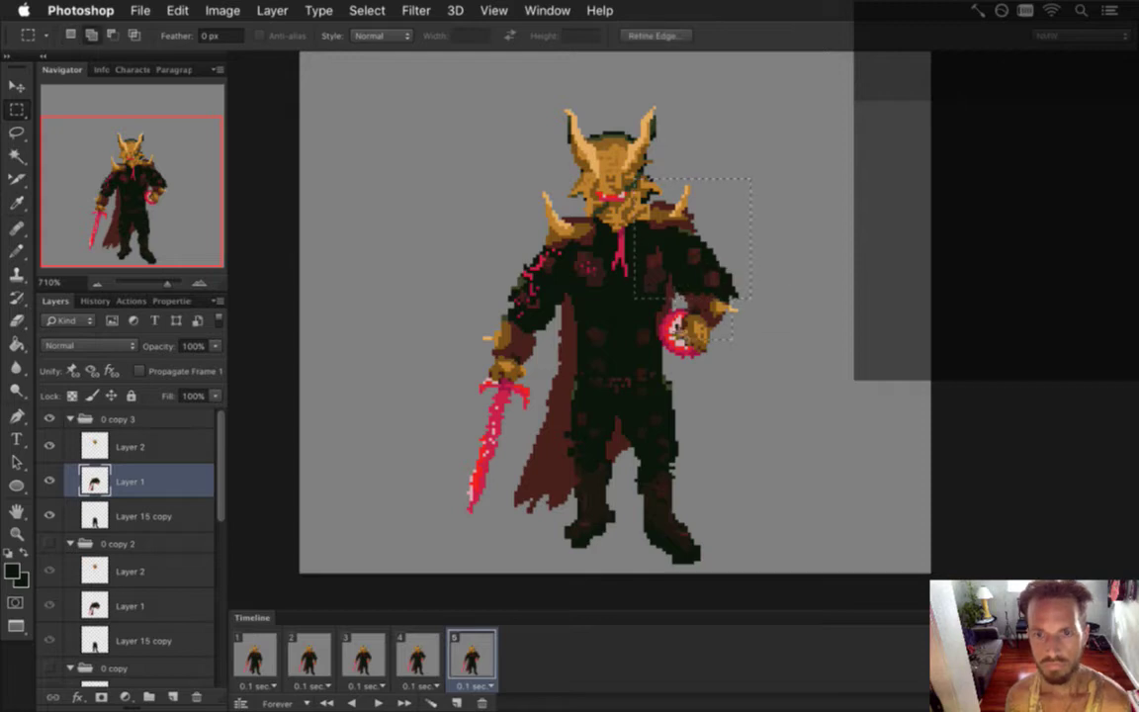
left_click_drag(657, 306, 715, 364)
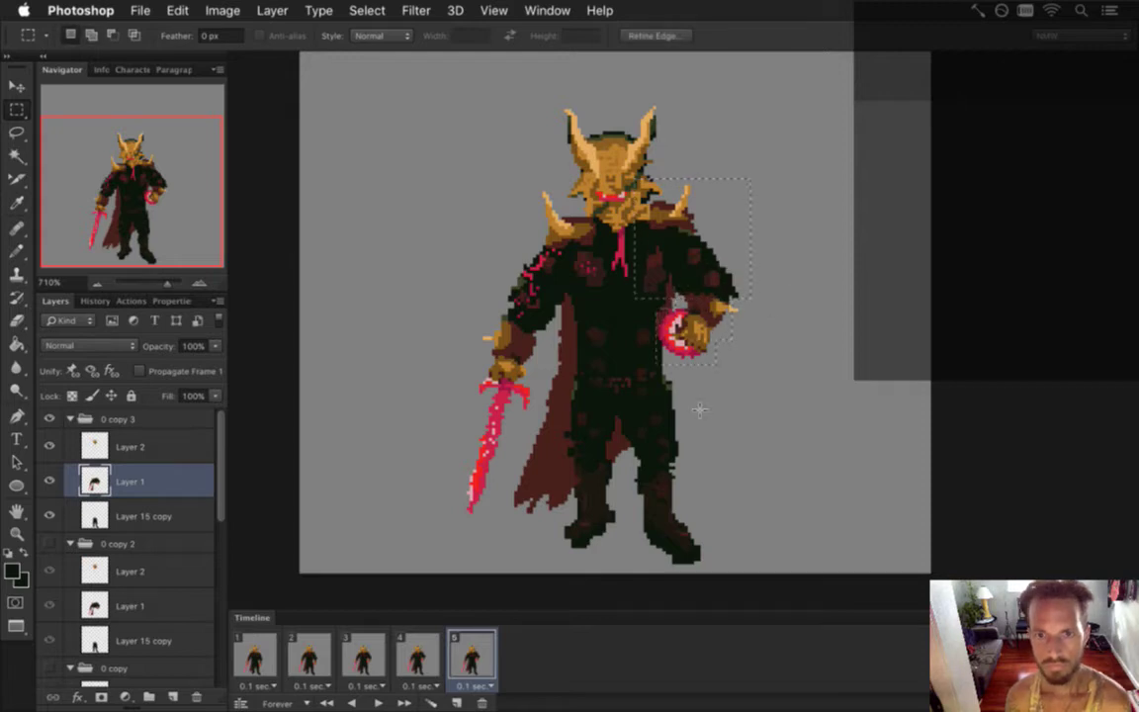
key("v")
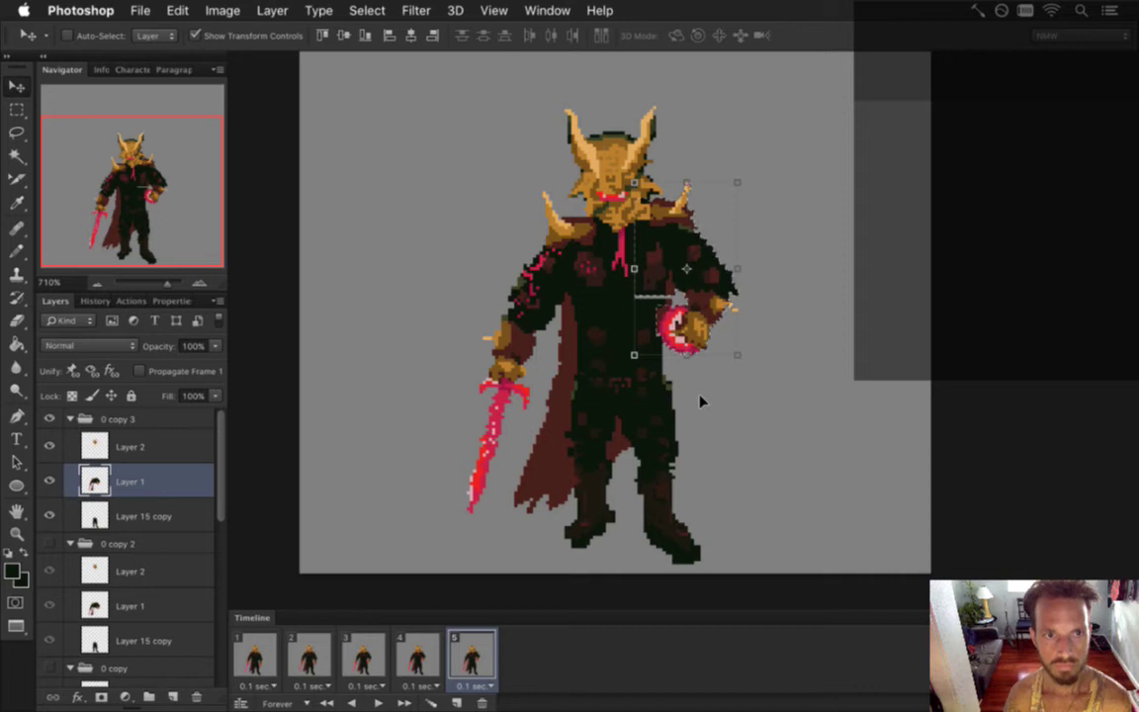
key("Down")
key("Up")
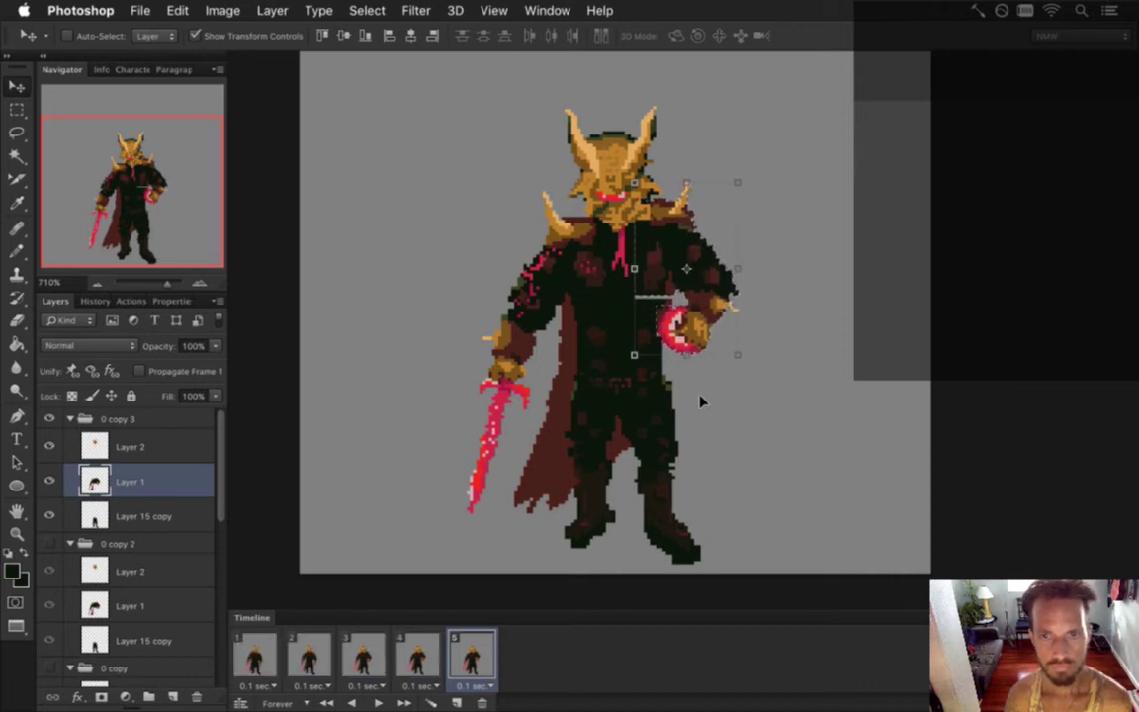
key("m")
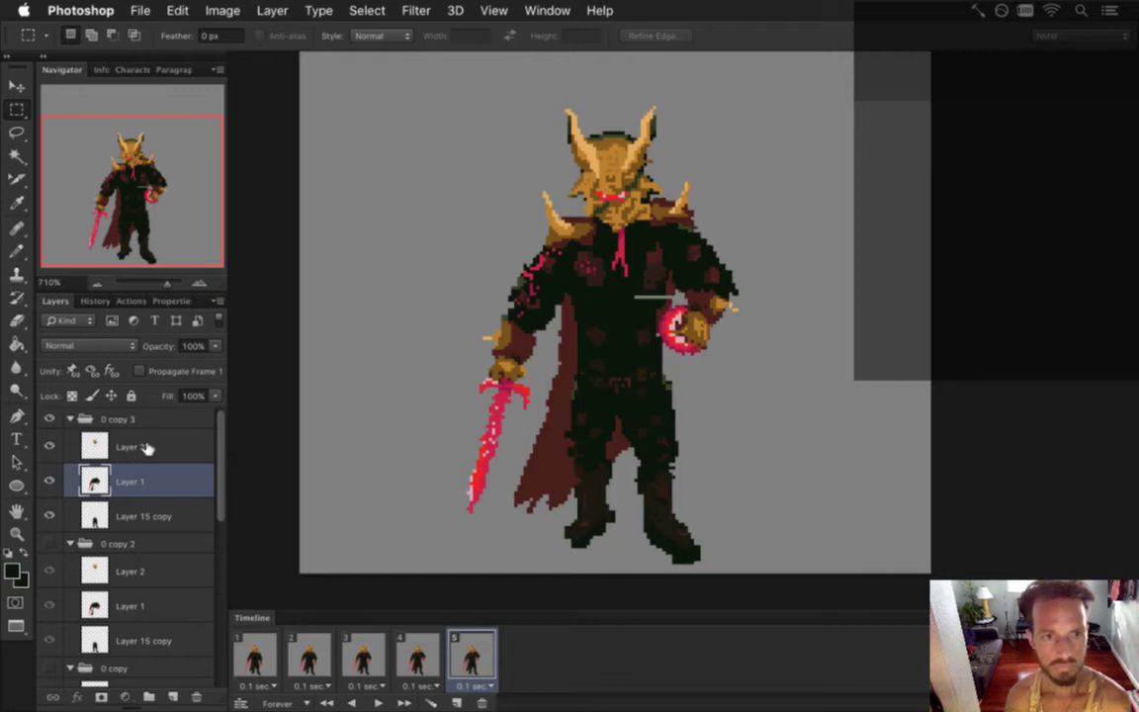
- Nudge the head on the "0 copy 3" group's Layer 2 one pixel left and one pixel down
left_click(145, 447)
key("v")
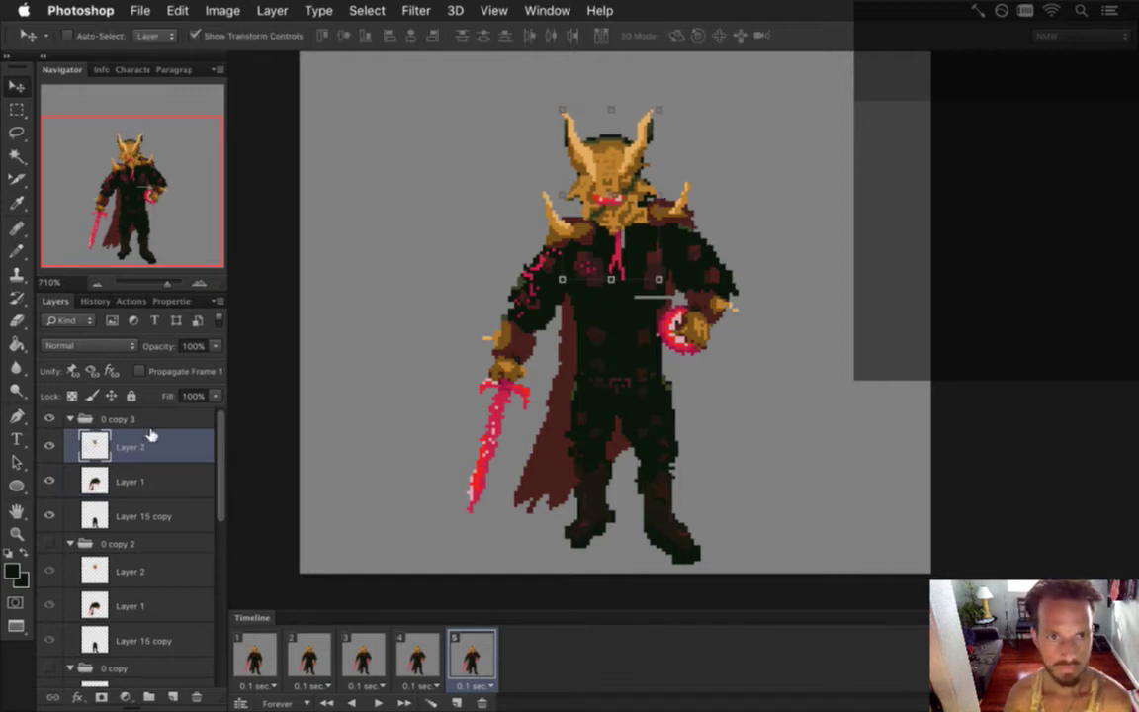
key("m")
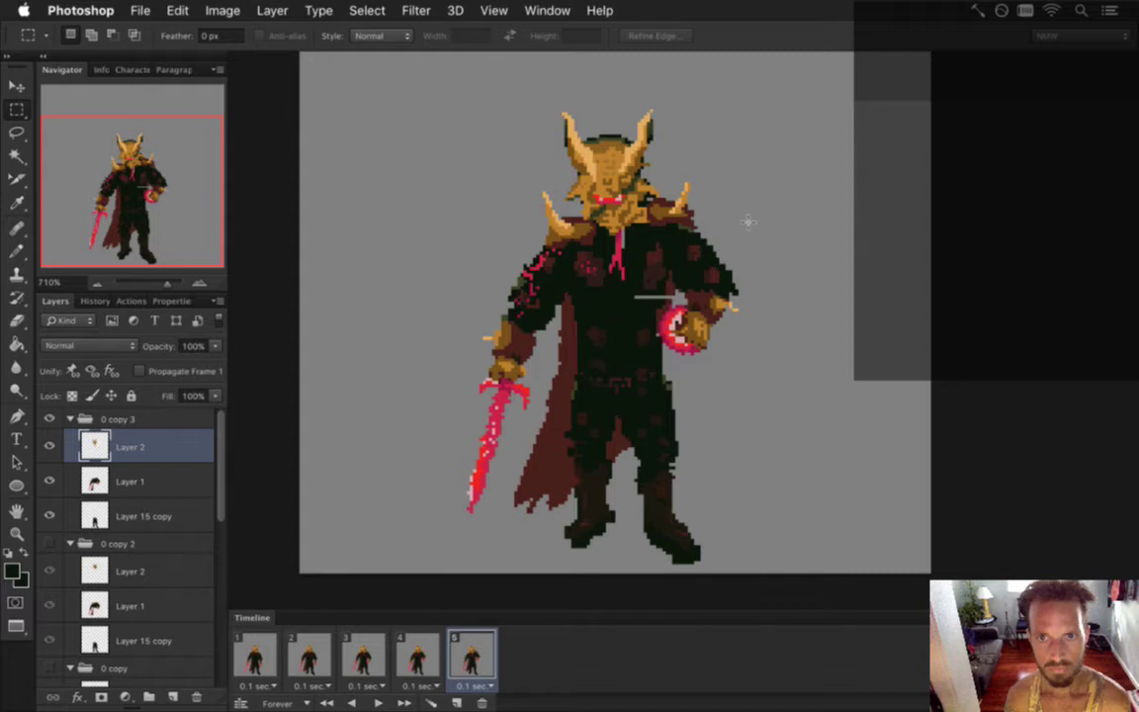
- Fill the gap line across the torso on the "0 copy 3" group's Layer 1 with the dark body colour using the Pencil
left_click(158, 481)
key("i")
key("b")
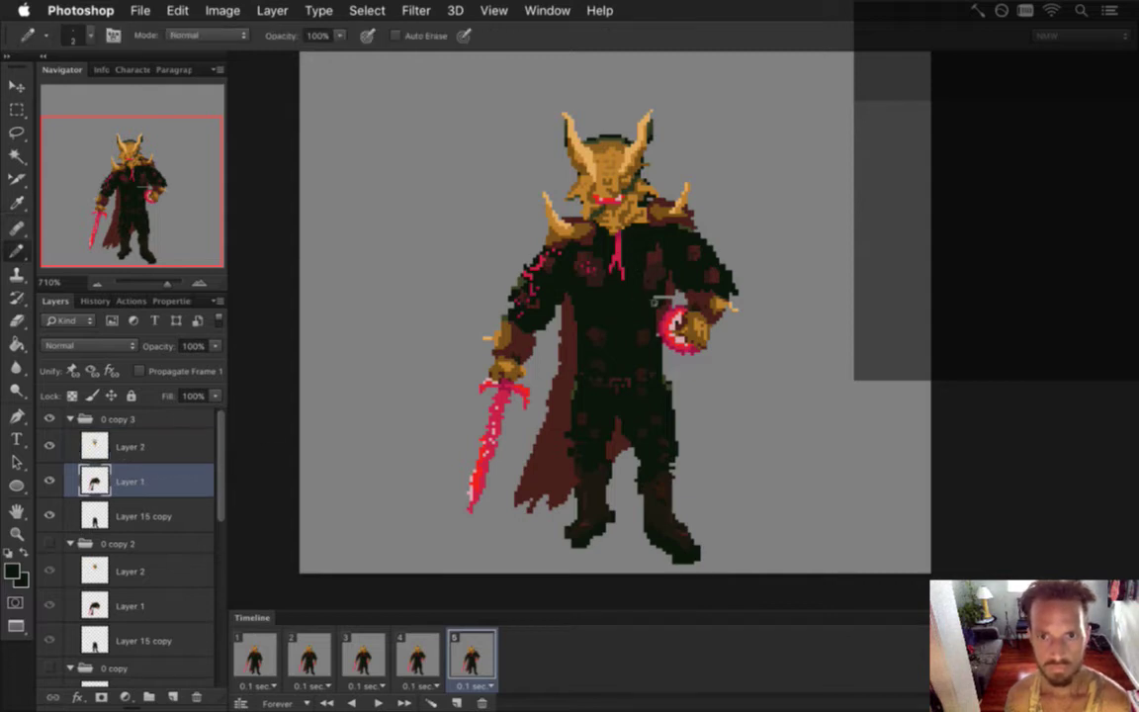
scroll(658, 308, "up", 2)
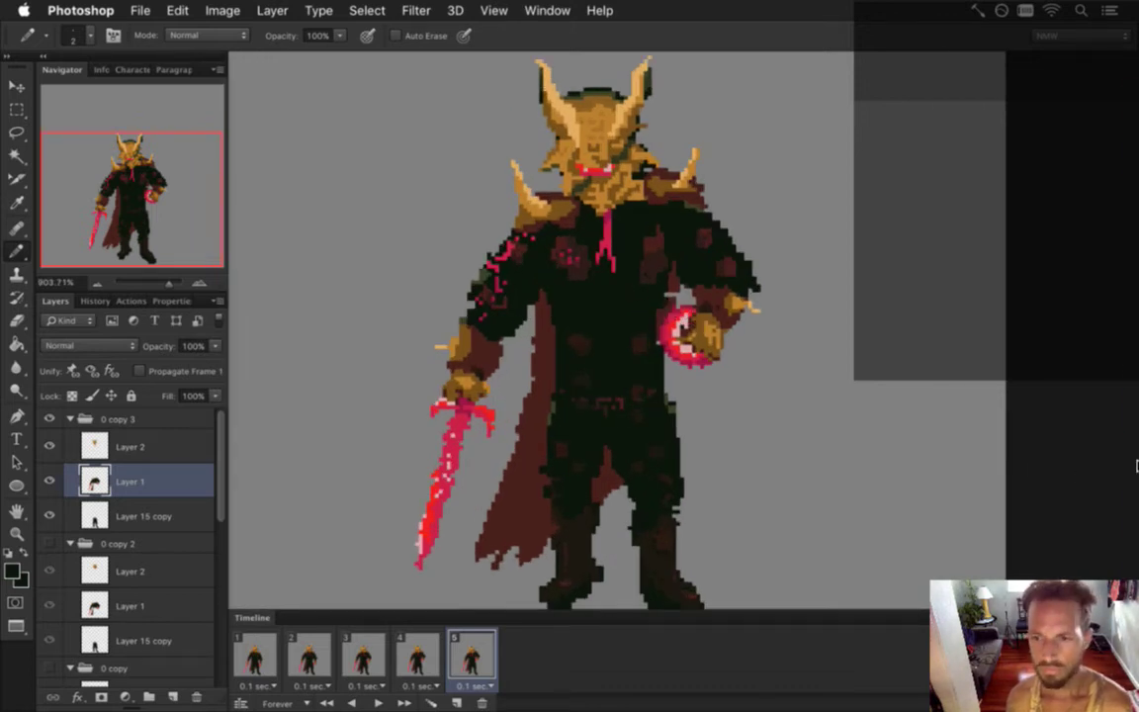
- Switch to Activity Monitor to check the CPU usage of running processes, and return to Photoshop
left_click(1120, 253)
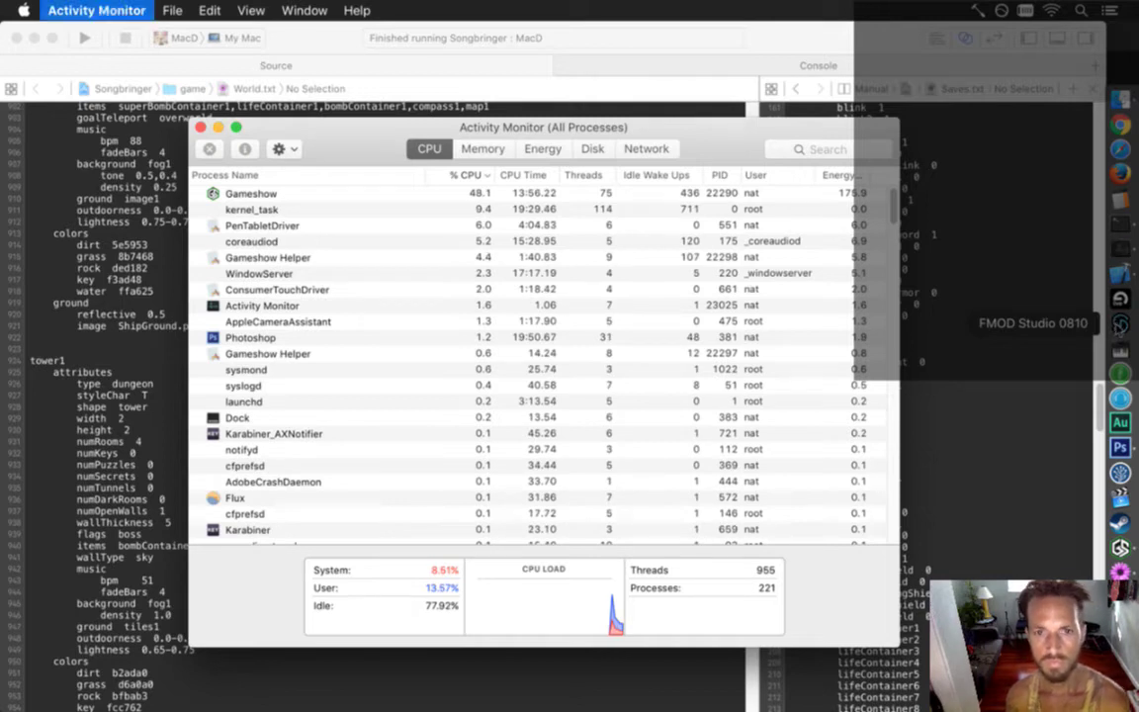
key("super+Tab")
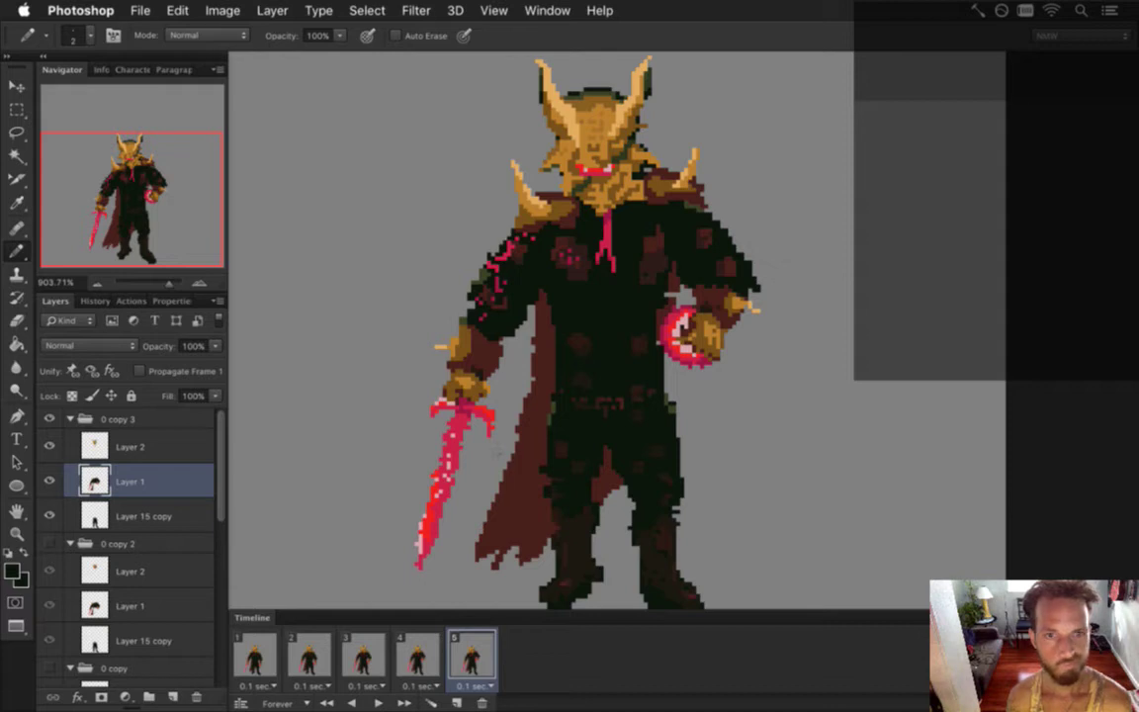
- Patch the remaining gap pixels between the torso and the orb with a sampled dark red
left_click(605, 256, "alt")
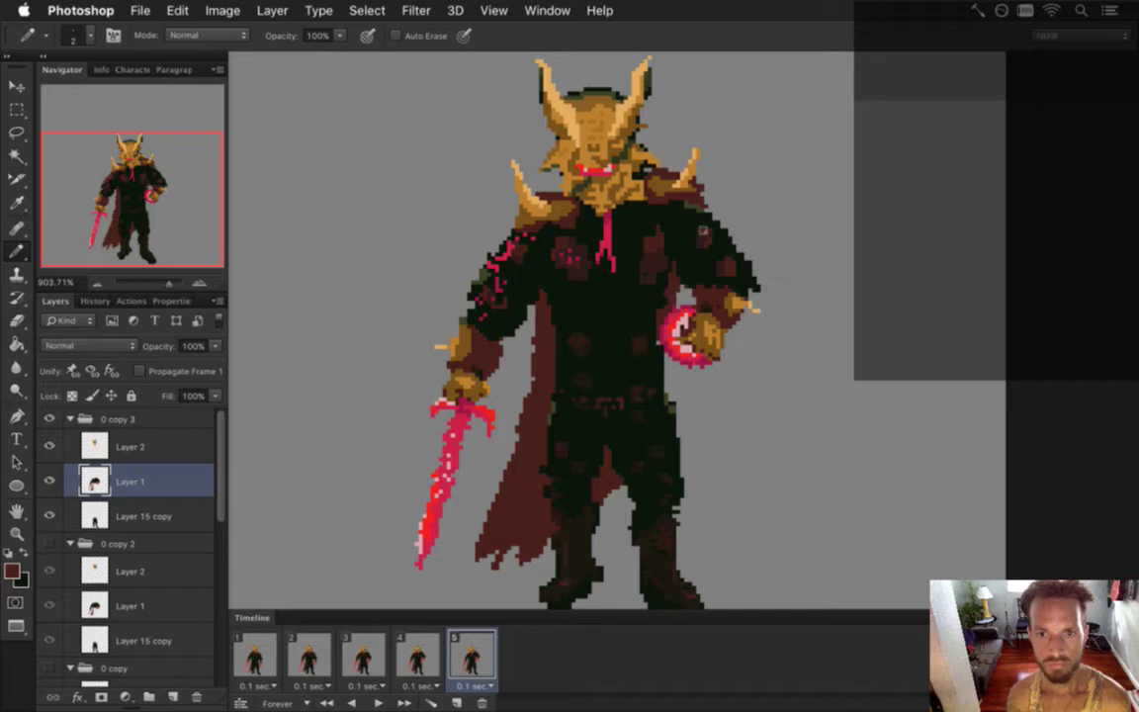
- Select the strip of the orb-side forearm below the elbow, squash it to 66.67% height, and shift it up against the upper arm
key("m")
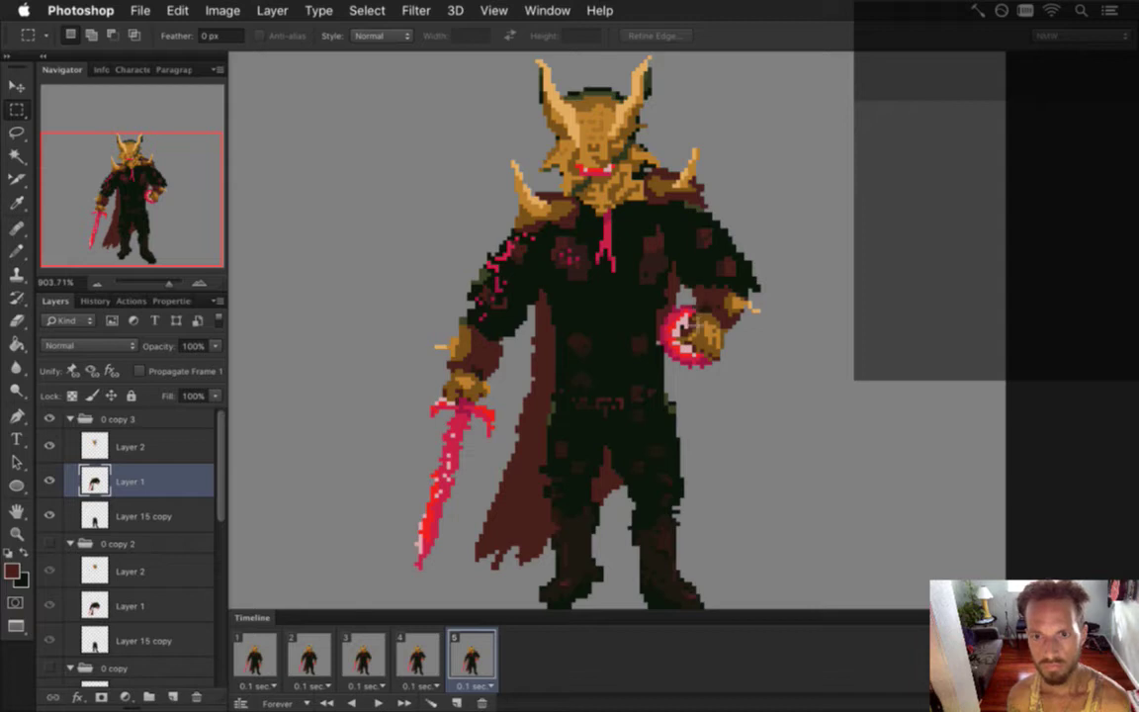
left_click_drag(623, 268, 771, 313)
left_click_drag(678, 299, 730, 304)
key("v")
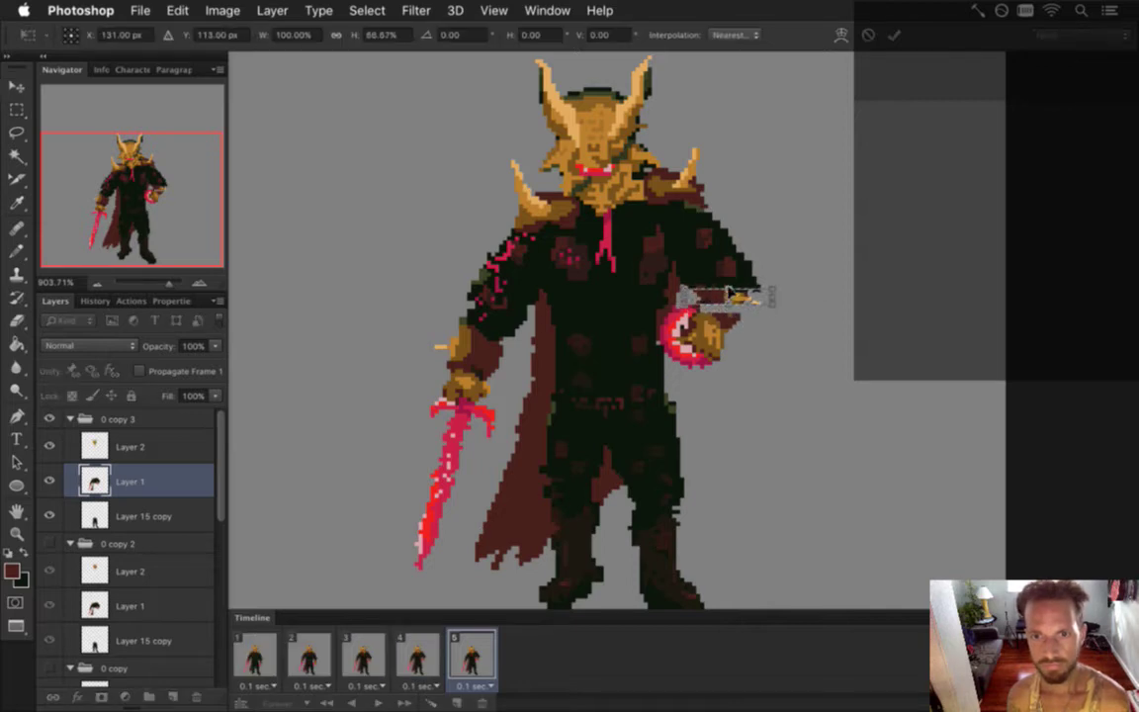
key("Return")
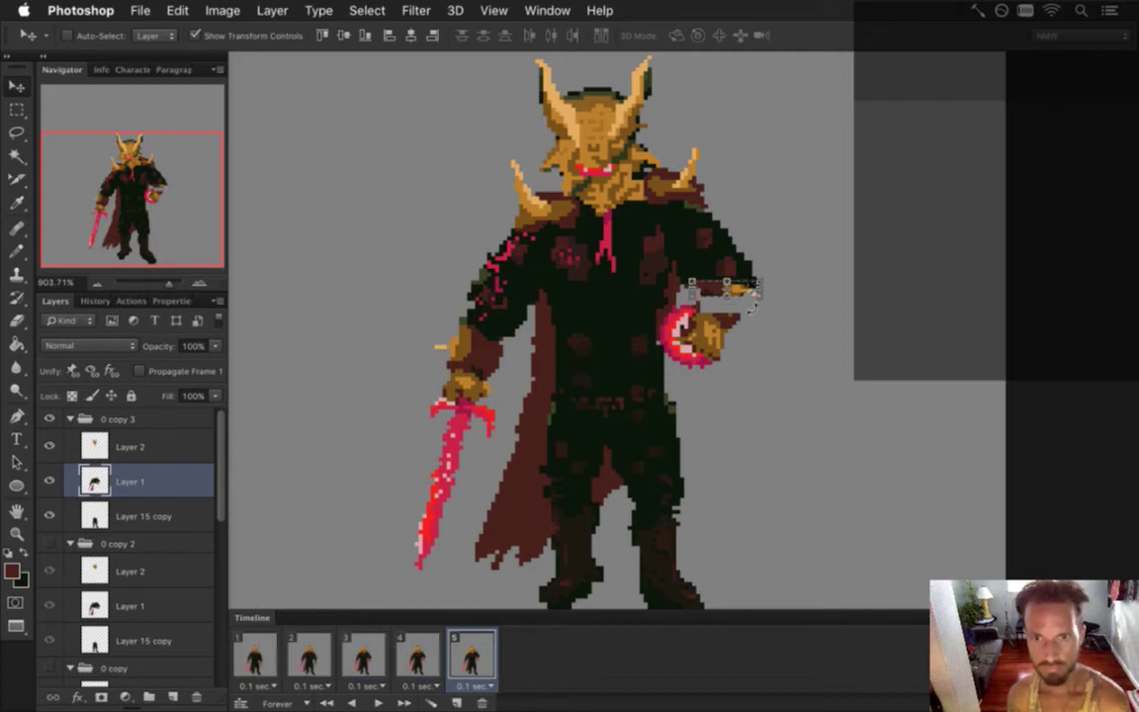
- Move the orb and its hand up to meet the shortened forearm, comparing frame 5 with frame 4
key("m")
mouse_move(751, 315)
left_mouse_down()
mouse_move(664, 371)
mouse_move(703, 301)
mouse_move(739, 302)
mouse_move(733, 308)
left_mouse_up()
key("v")
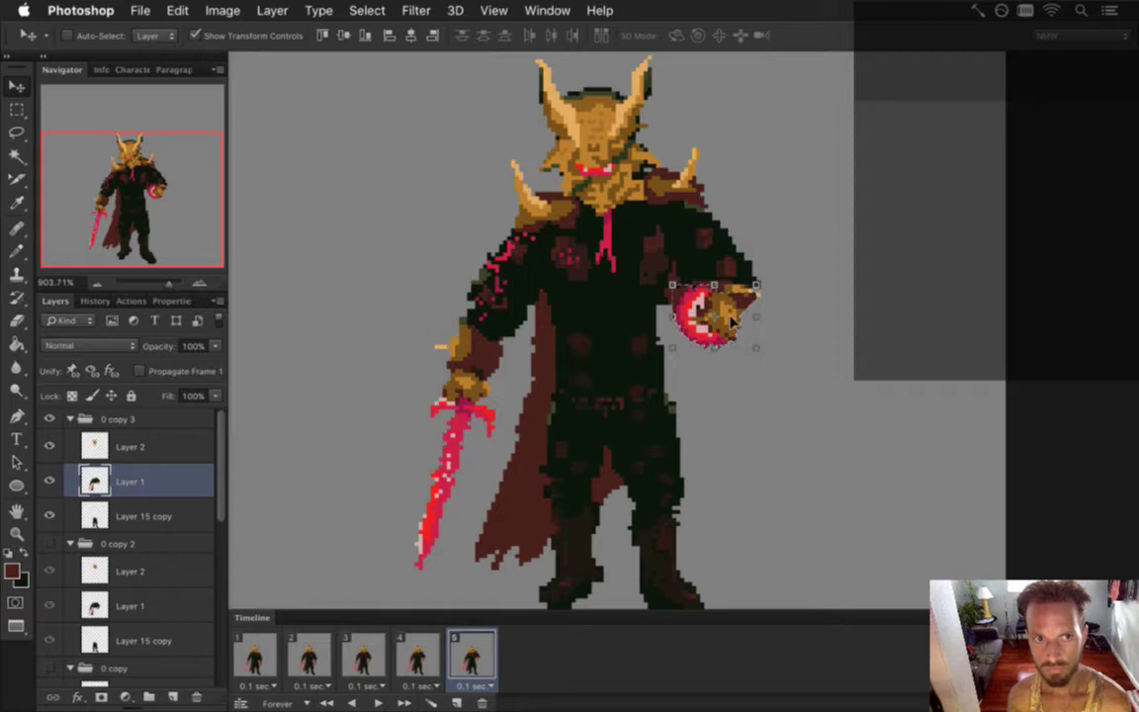
left_click_drag(733, 303, 726, 319)
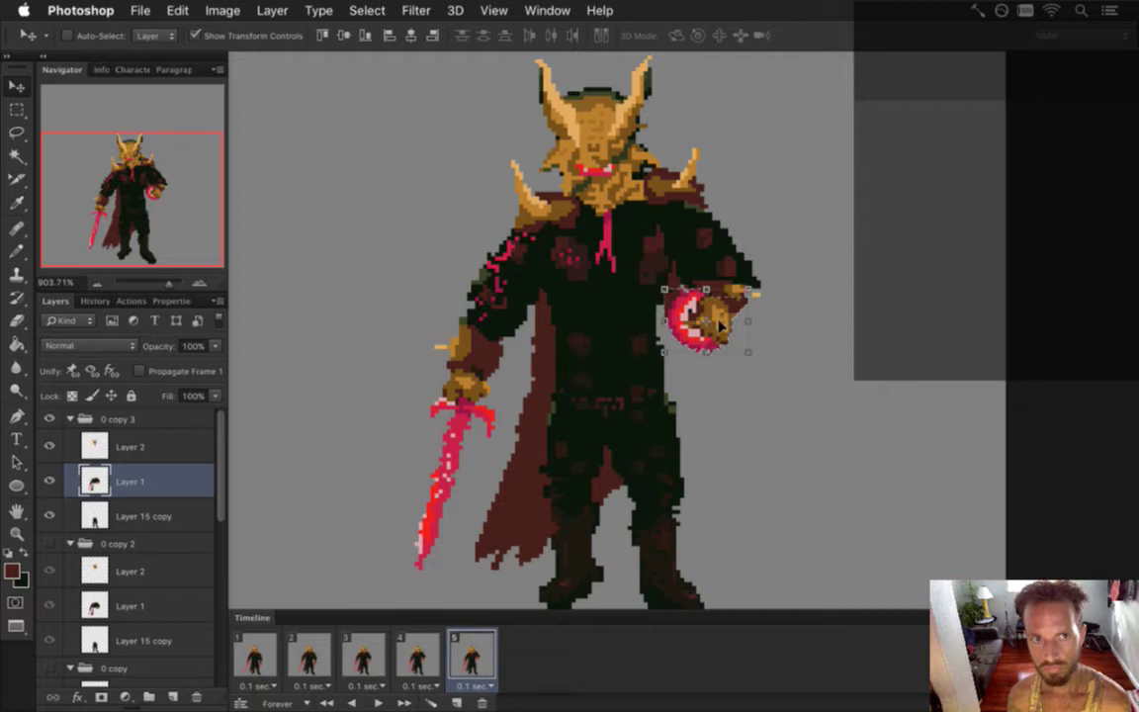
left_click(412, 652)
left_click(465, 654)
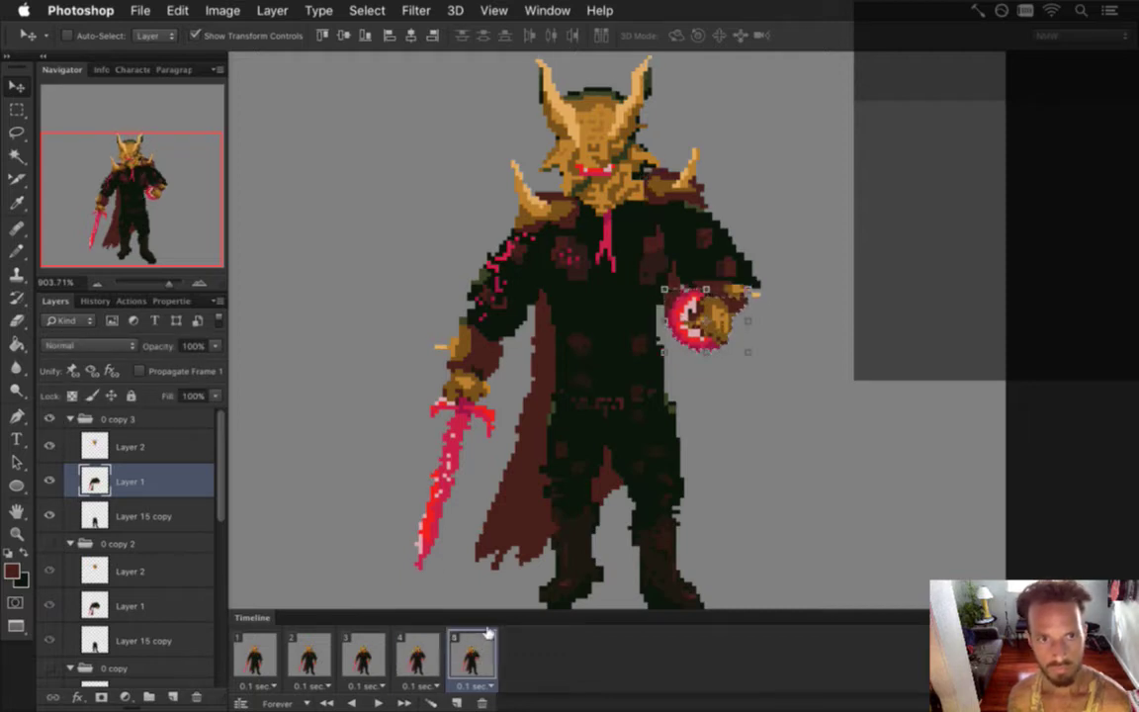
left_click(423, 653)
left_click(470, 654)
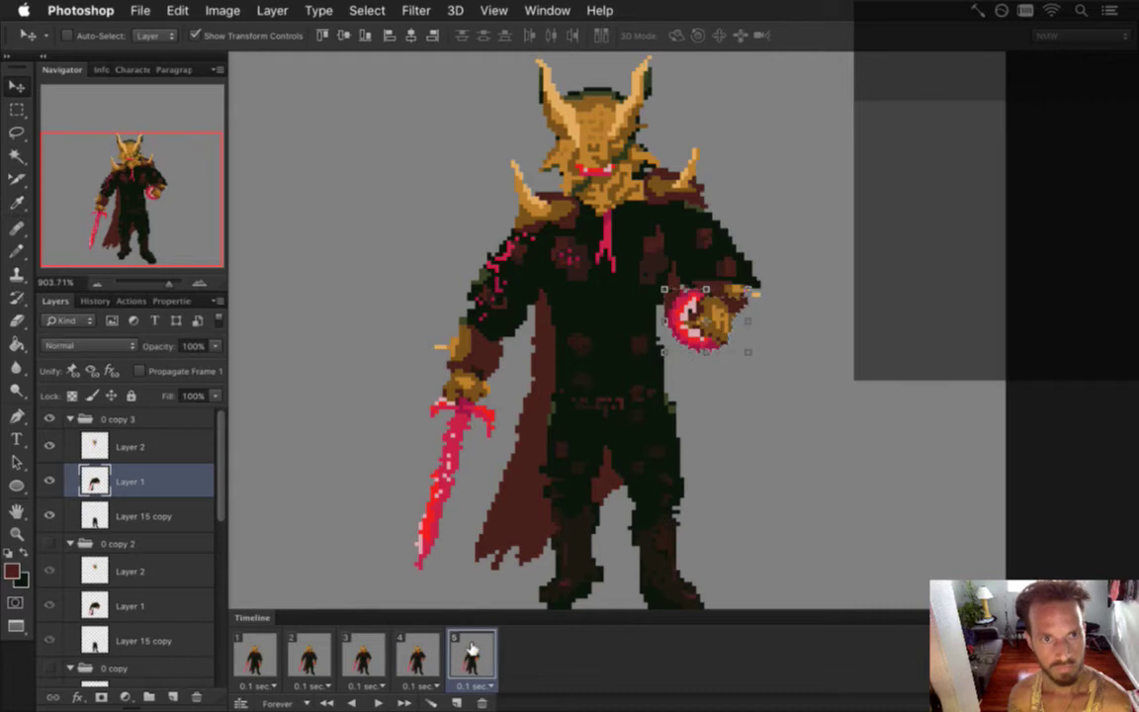
- In frame 4, select the sword on Layer 1 of the 0 copy 2 group with a rectangular marquee
left_click(411, 654)
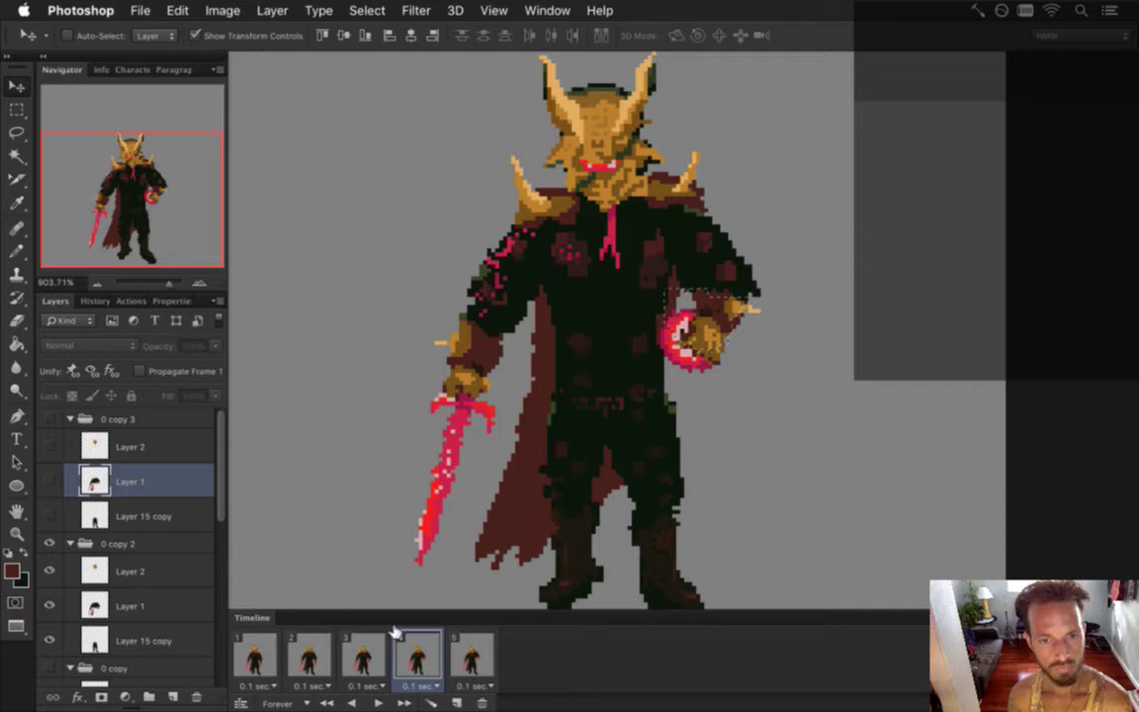
left_click(129, 605)
key("m")
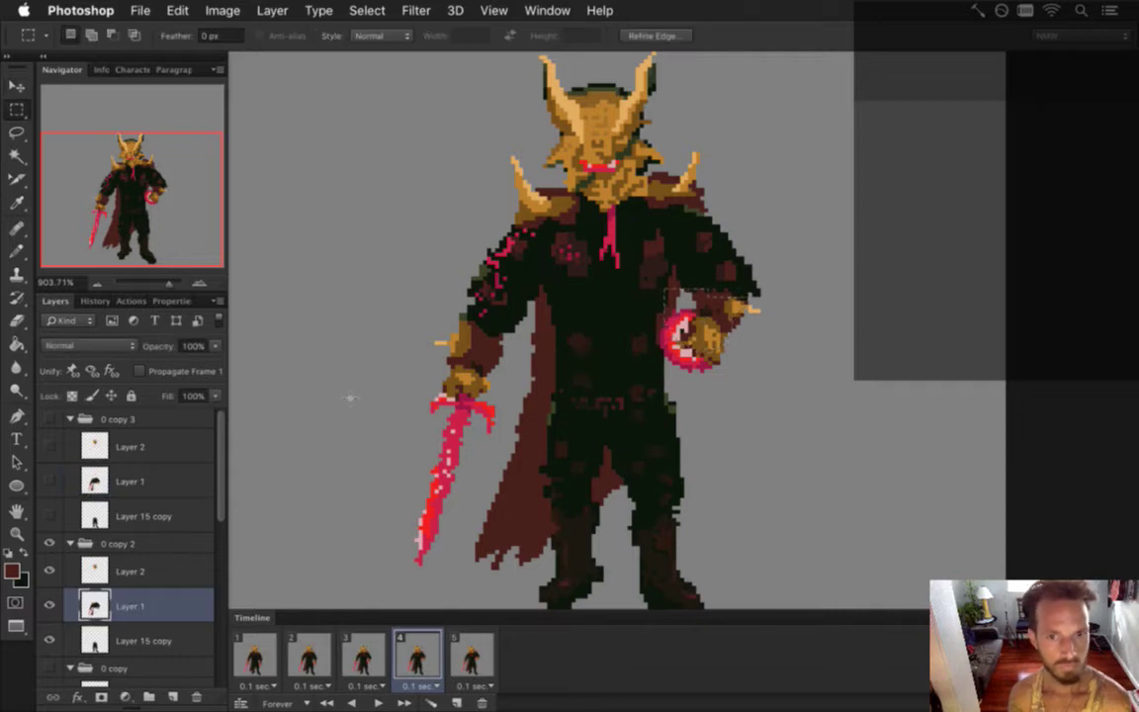
left_click_drag(318, 361, 472, 576)
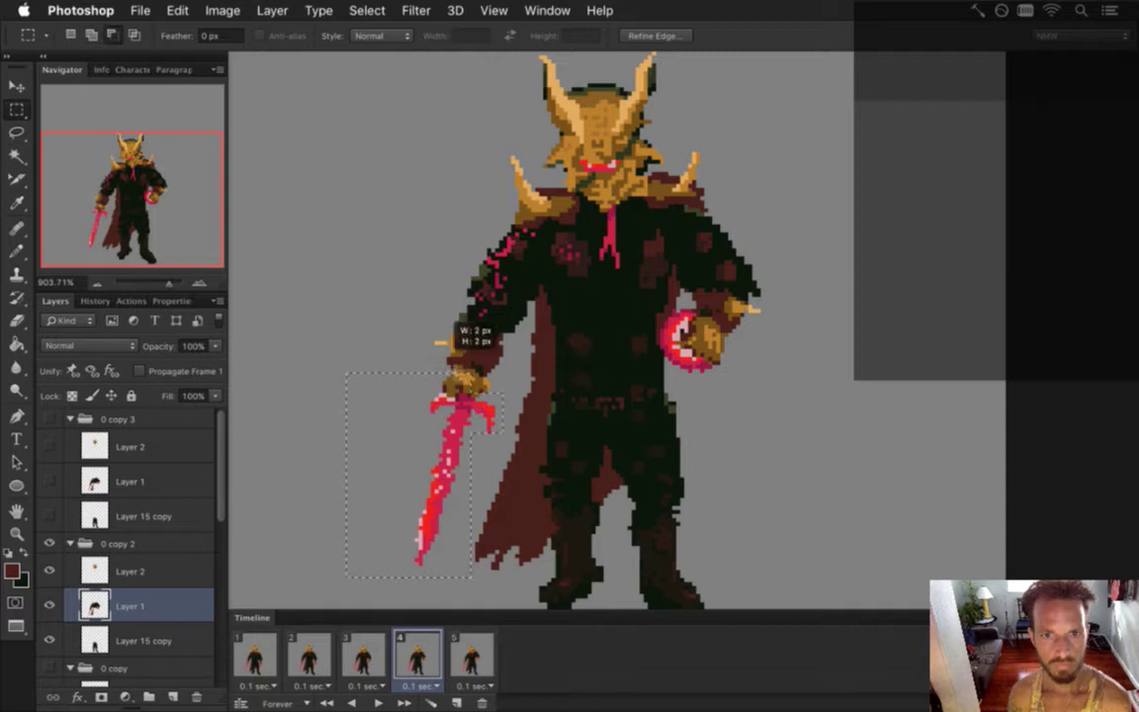
- Try squashing the selected sword to 92.16% height, and undo it
key("v")
left_click_drag(423, 577, 423, 561)
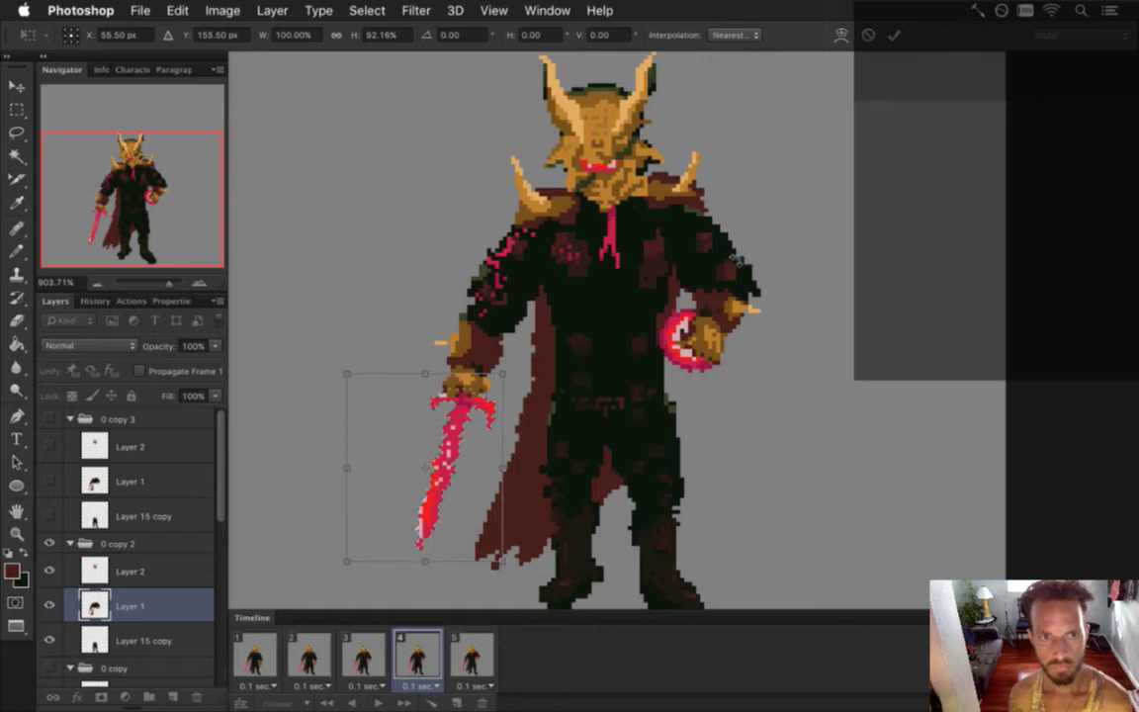
key("Return")
key("ctrl+d")
key("m")
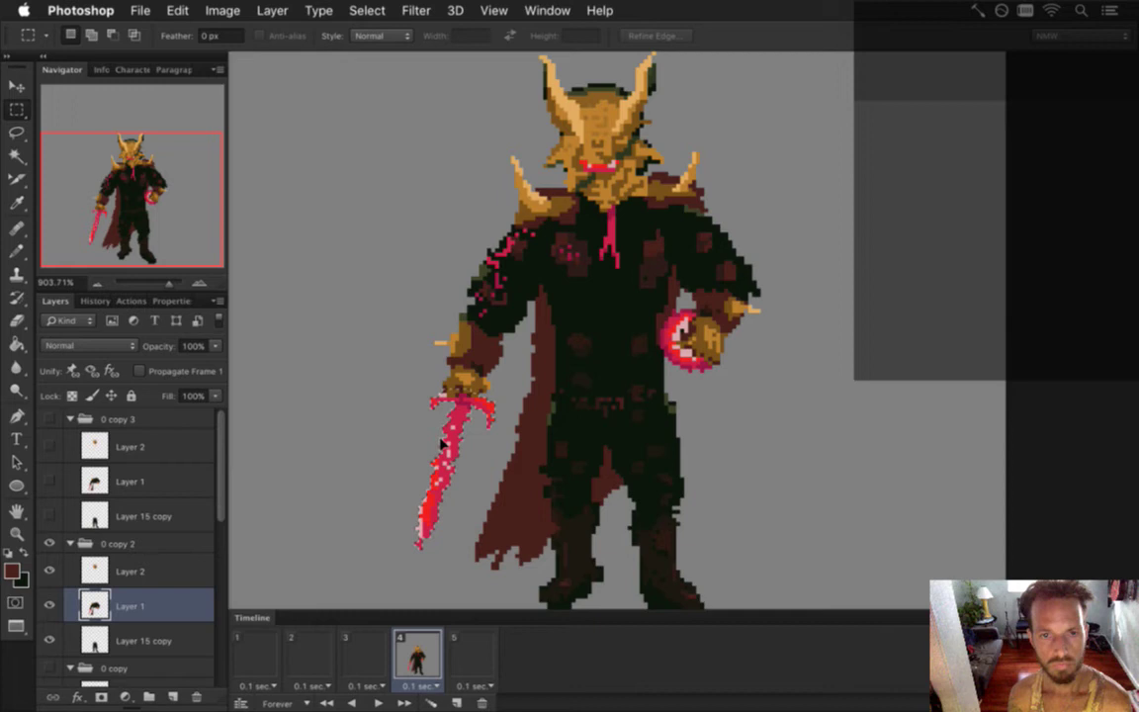
key("ctrl+z")
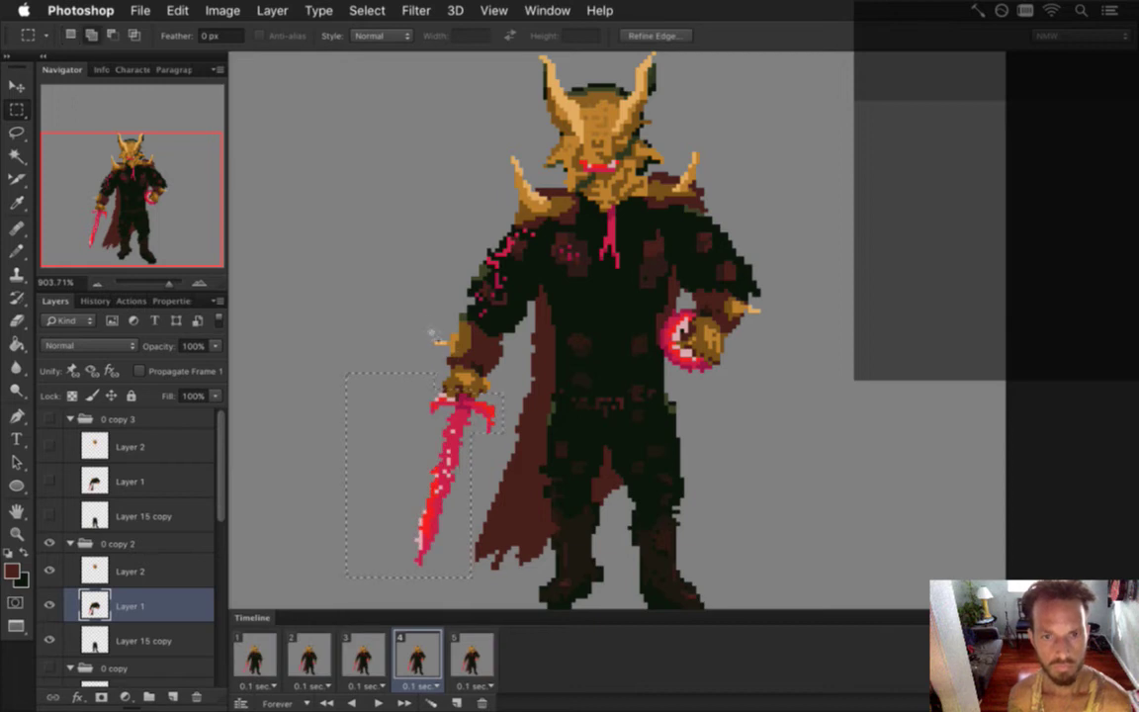
- Add the sword-side forearm and hand to the sword selection and squash them together to 93.75% height
left_click_drag(427, 320, 502, 403)
left_click_drag(485, 305, 516, 333)
key("v")
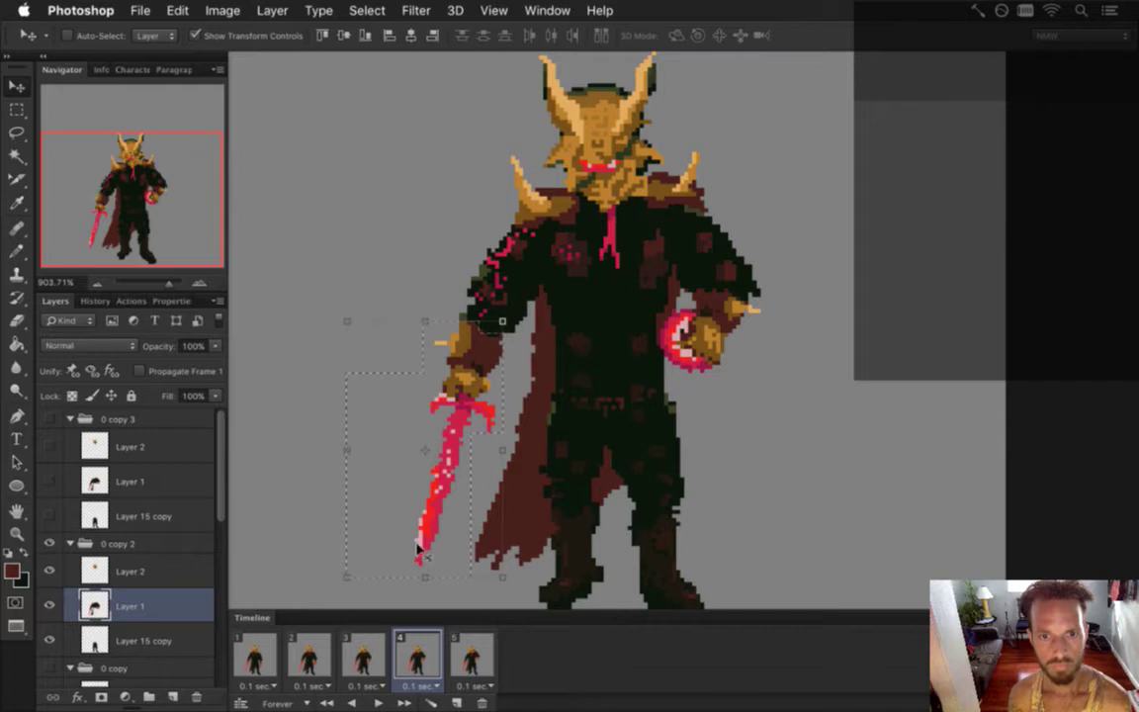
left_click_drag(425, 576, 426, 560)
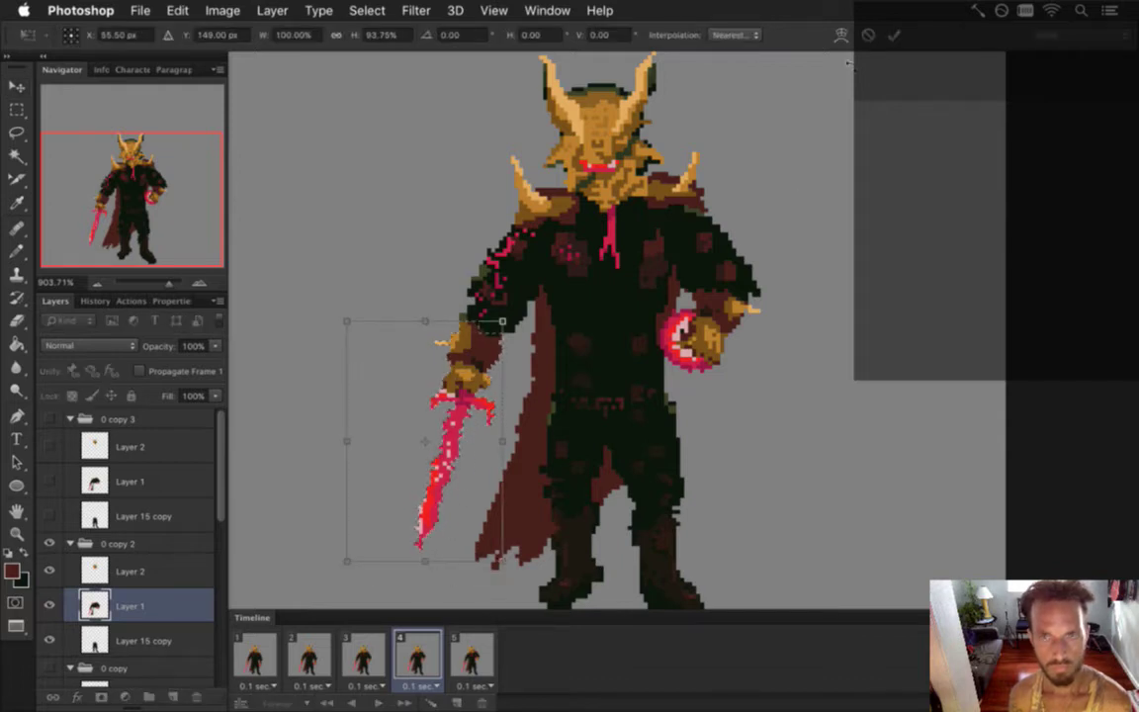
key("Return")
key("m")
key("ctrl+d")
- Select frame 4's sword, hand and forearm up to the elbow and nudge them up slightly
left_click_drag(386, 267, 471, 525)
left_click_drag(463, 577, 463, 578)
mouse_move(460, 292)
left_mouse_down()
mouse_move(502, 440)
mouse_move(502, 304)
left_mouse_up()
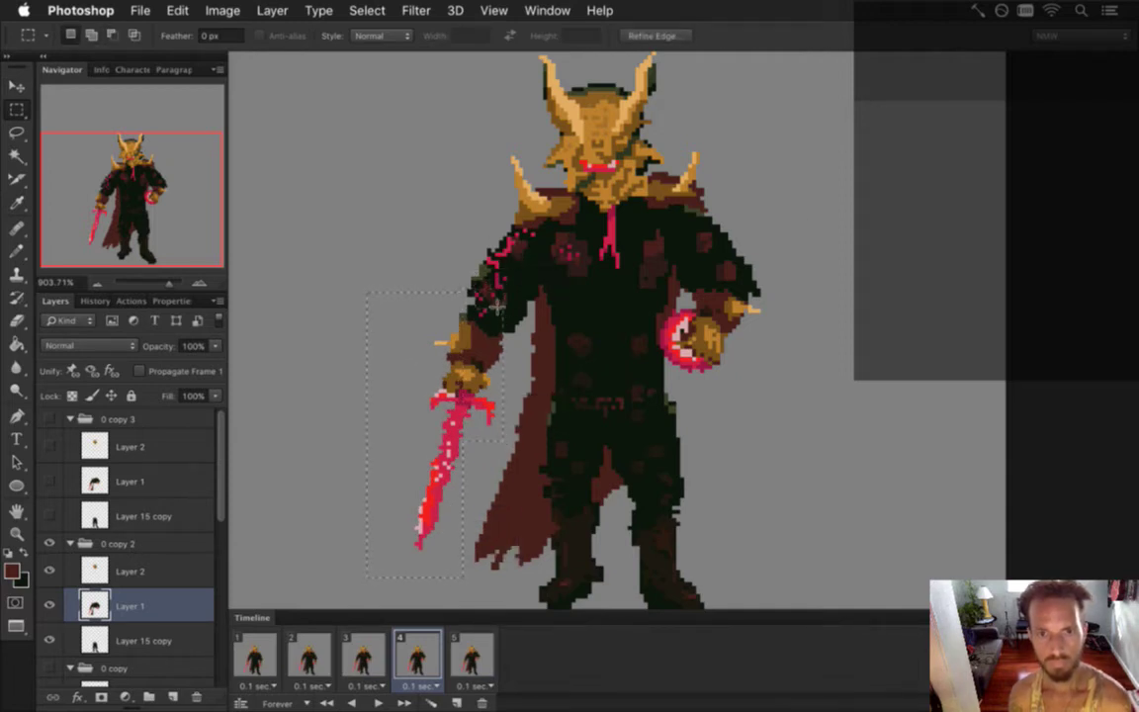
key("v")
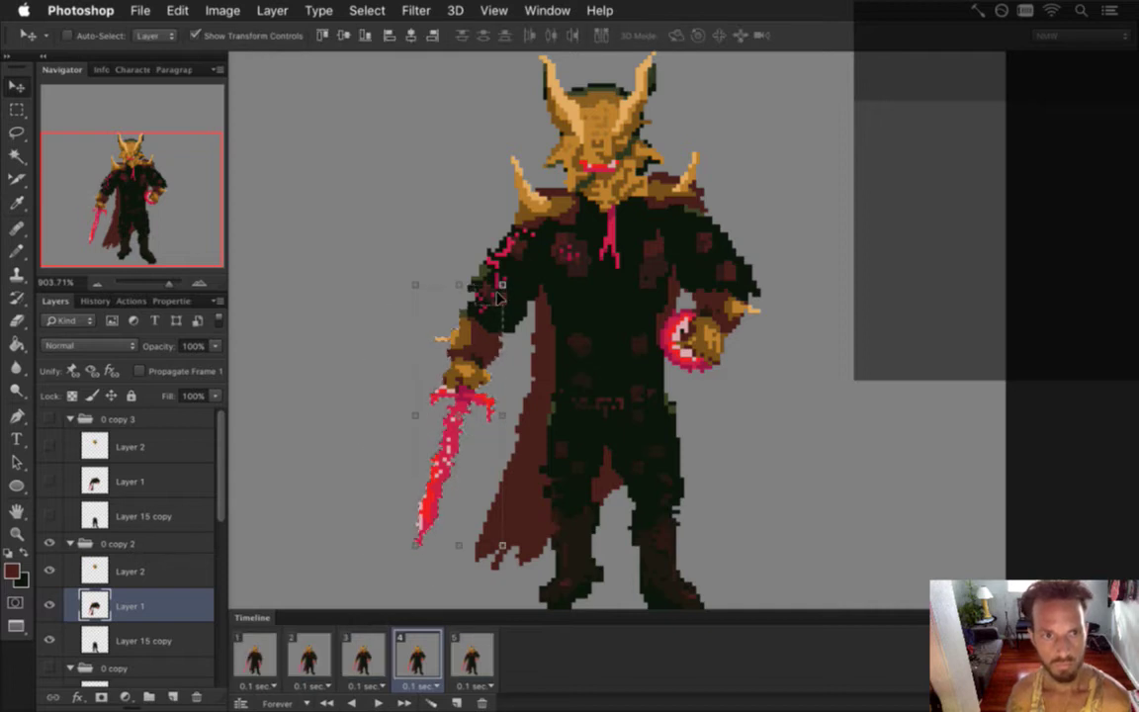
key("m")
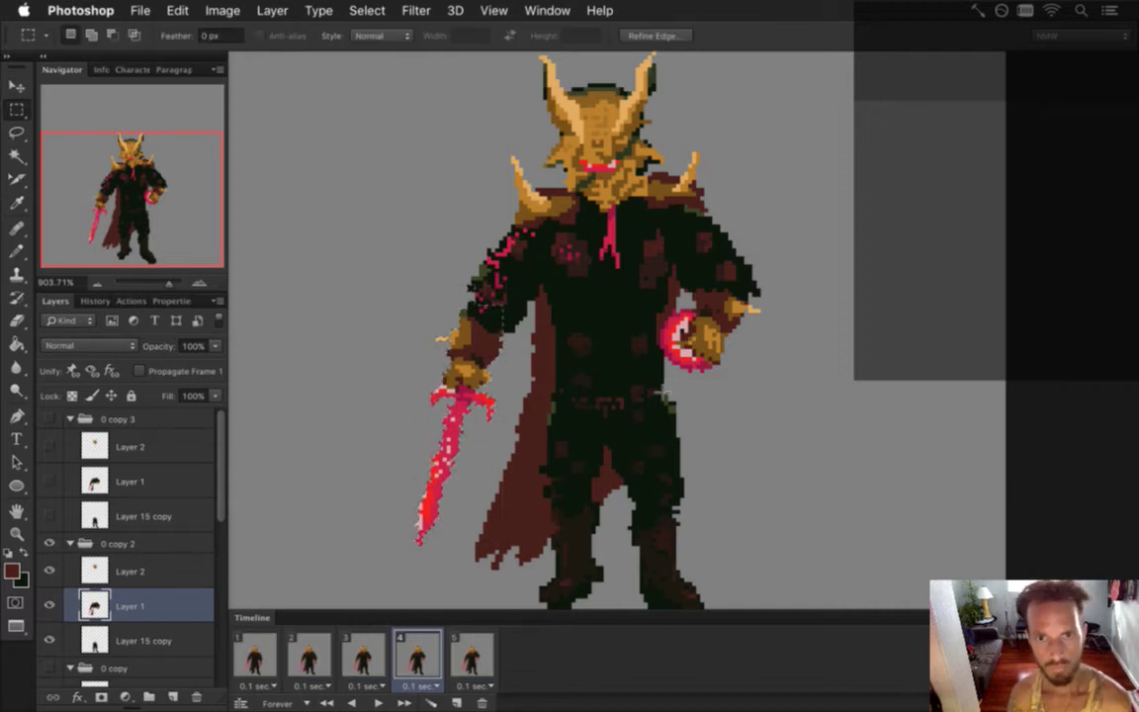
- Compare the sword arm's position across frames 2 to 5 of the animation
left_click(371, 654)
left_click(415, 654)
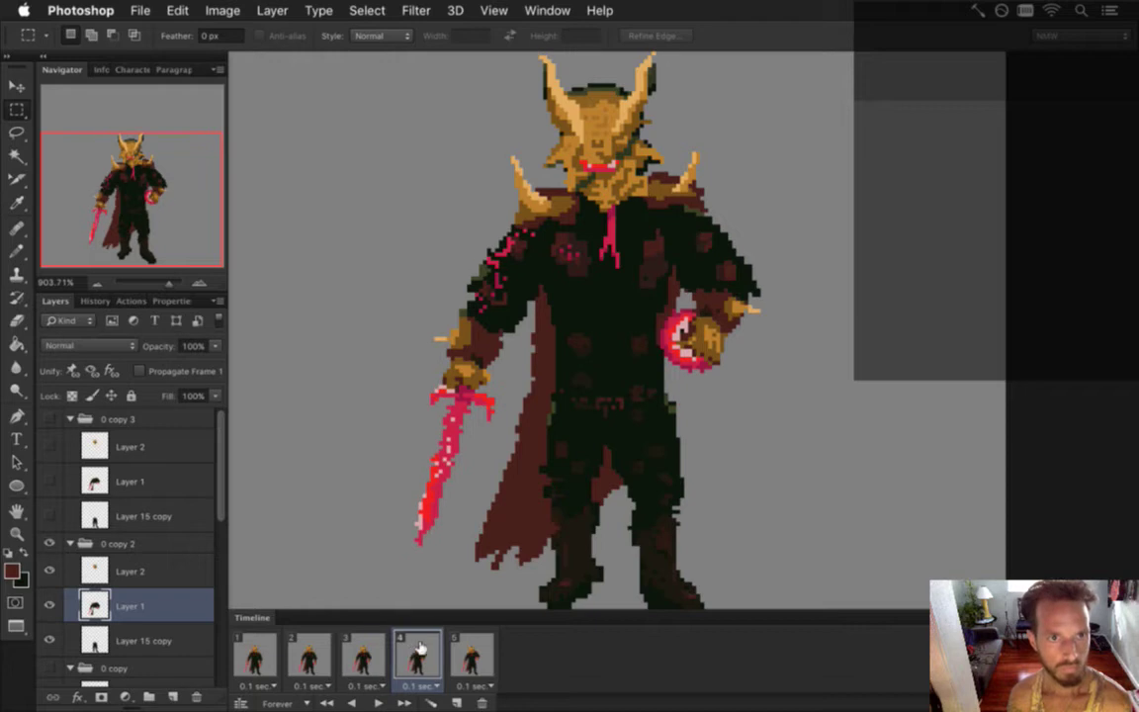
left_click(469, 650)
left_click(429, 644)
left_click(377, 649)
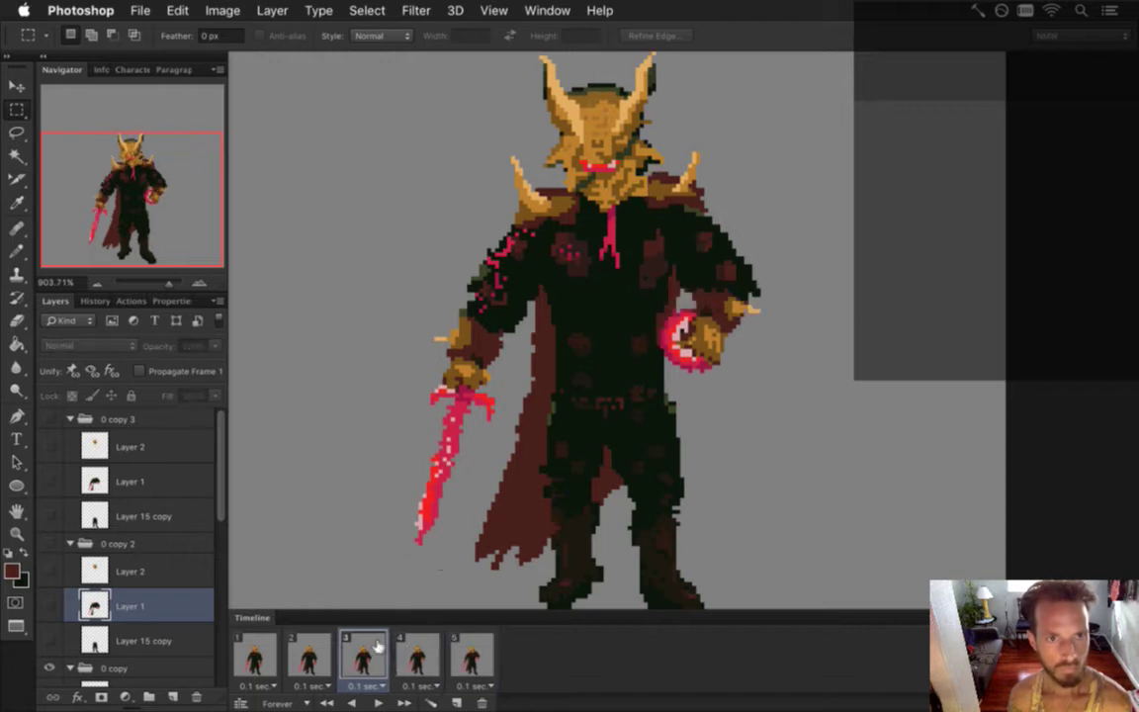
left_click(323, 654)
left_click(365, 653)
left_click(430, 644)
- In frame 5, select the sword, hand and forearm on Layer 1 of the 0 copy 3 group and squash them to 95.16% height
left_click(472, 655)
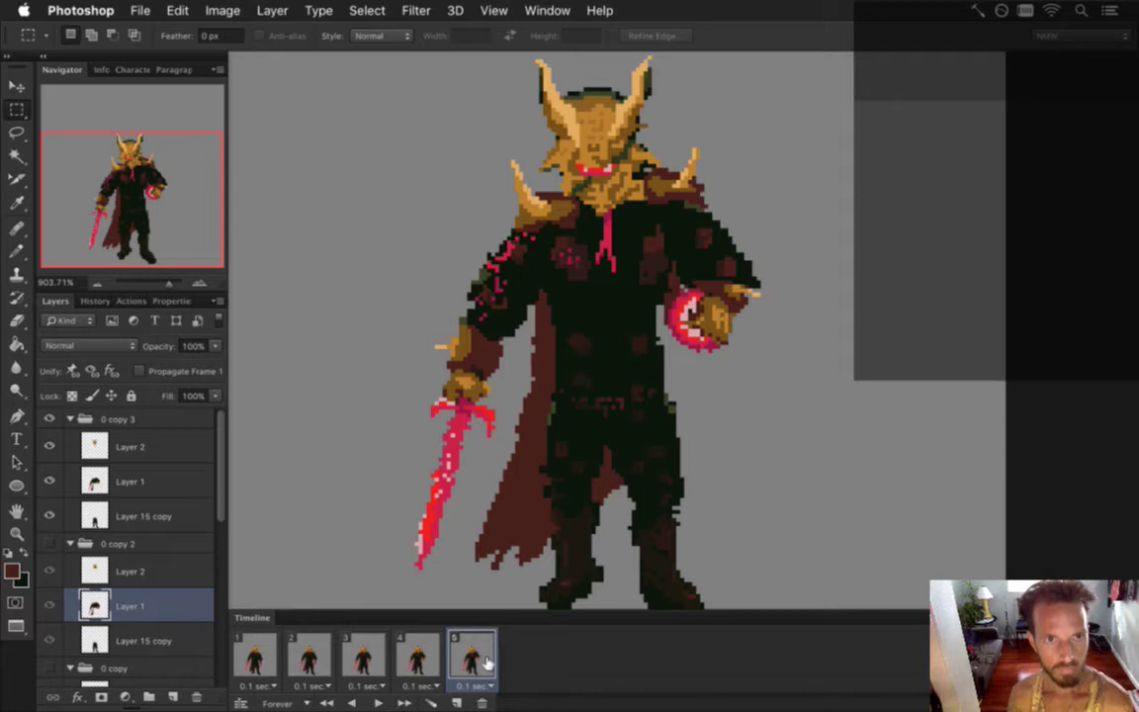
left_click(148, 481)
left_click_drag(350, 398, 463, 586)
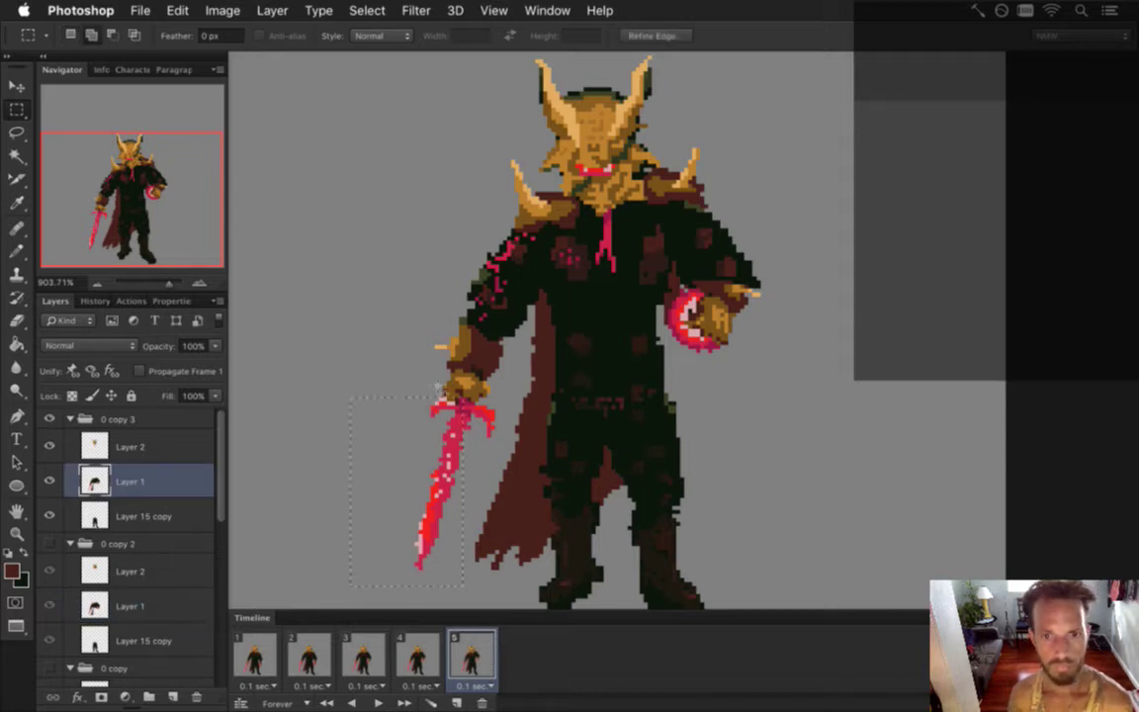
left_click_drag(502, 436, 503, 440)
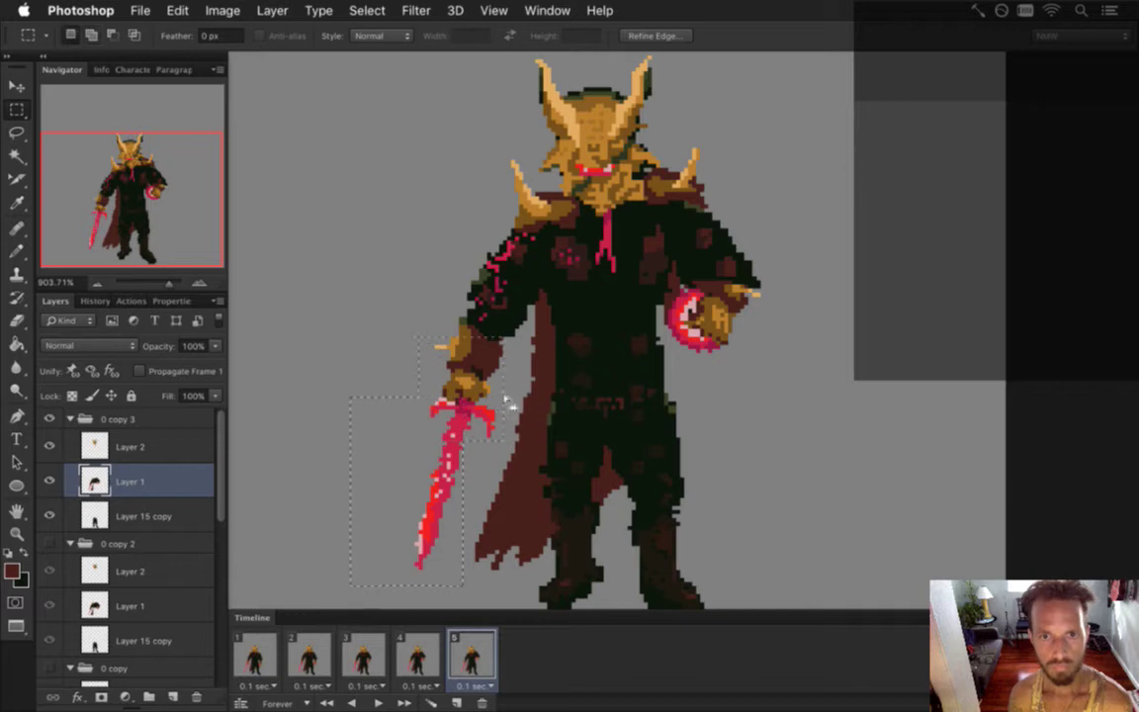
key("ctrl+t")
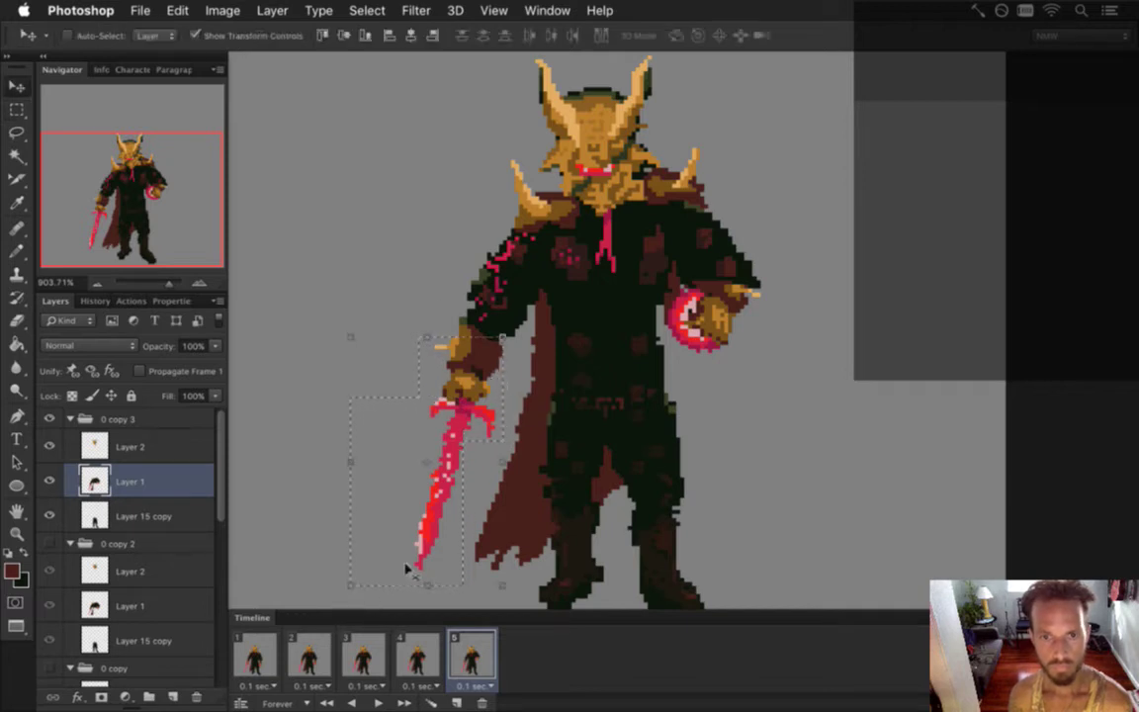
left_click_drag(427, 585, 427, 571)
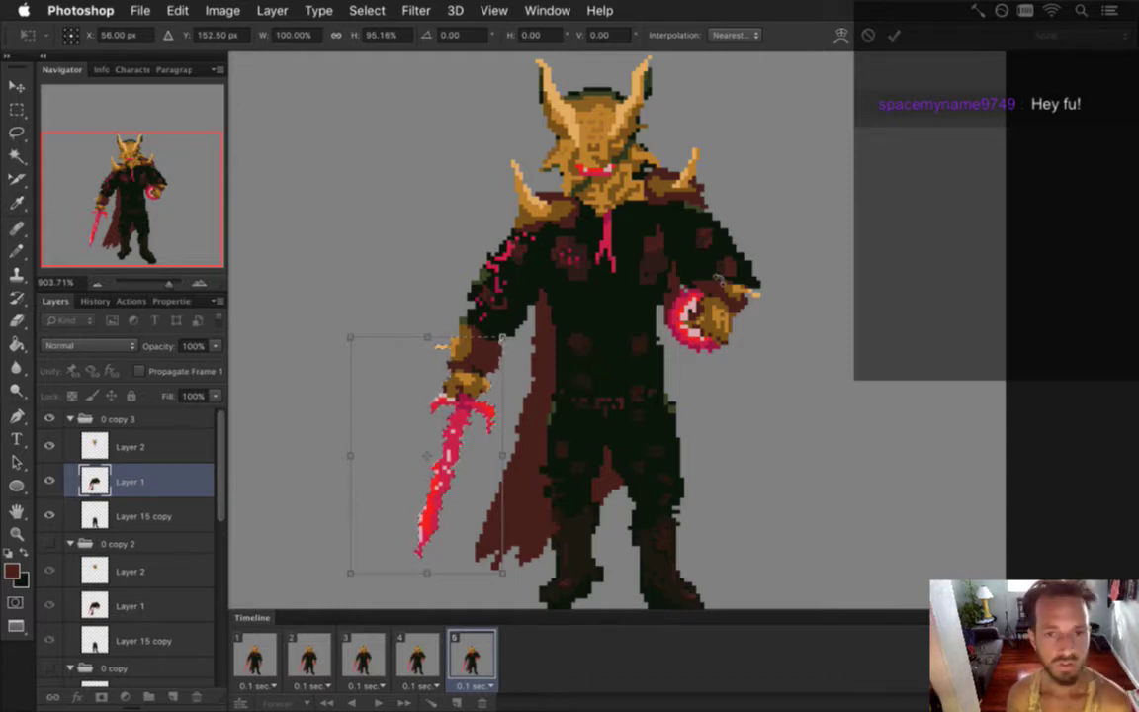
left_click(896, 36)
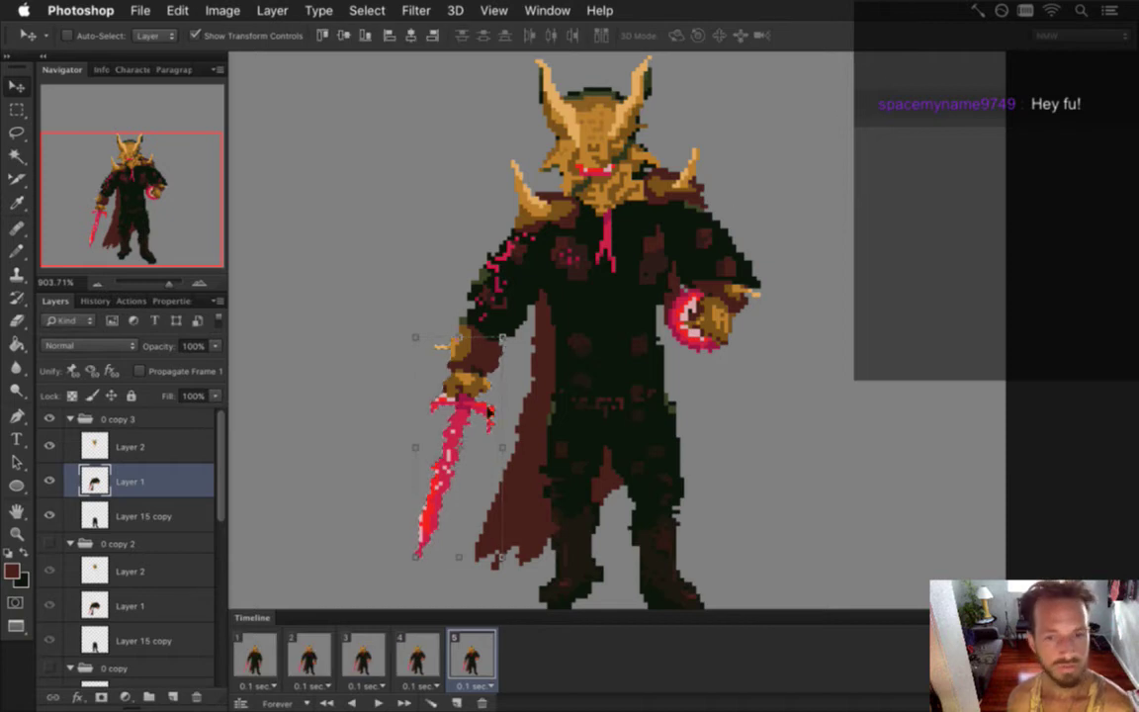
- Reselect frame 5's sword, hand and forearm and nudge them up slightly
key("m")
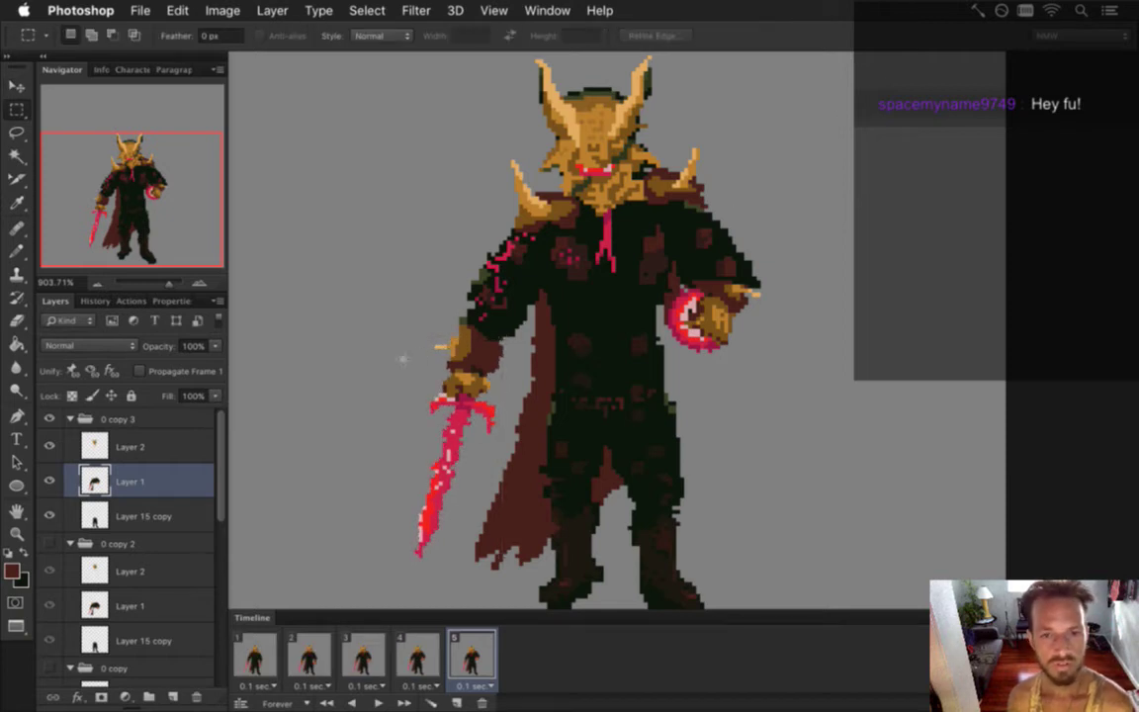
left_click_drag(381, 342, 471, 575)
left_click_drag(439, 329, 501, 437)
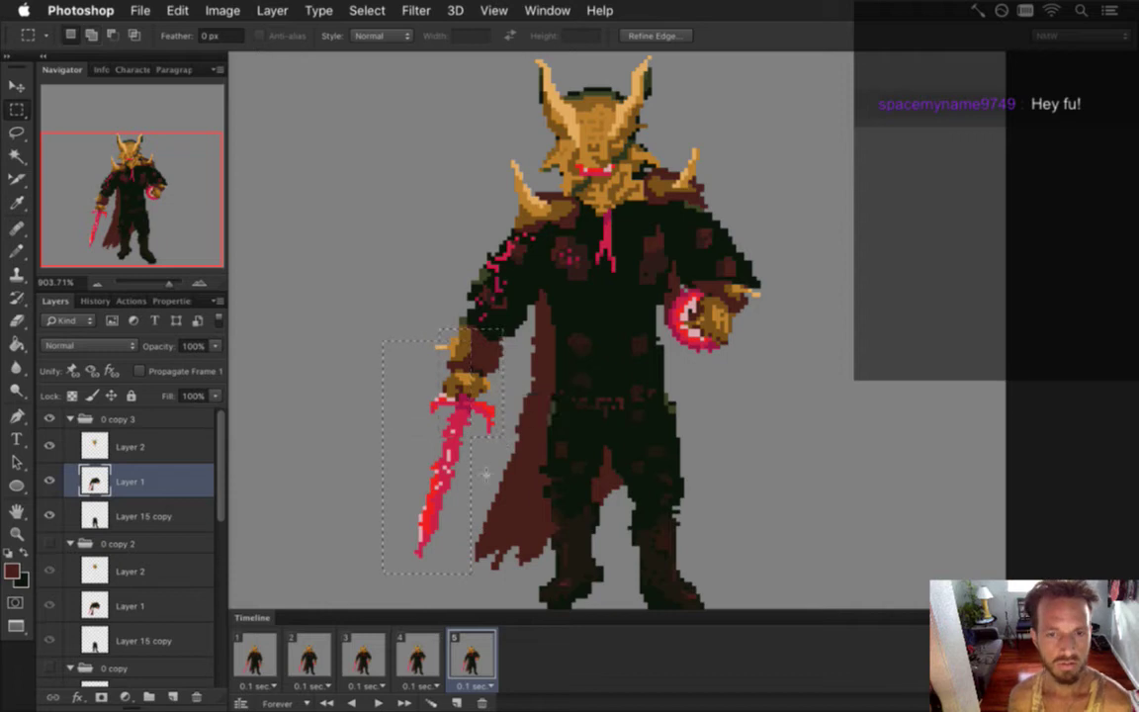
key("v")
key("ctrl+d")
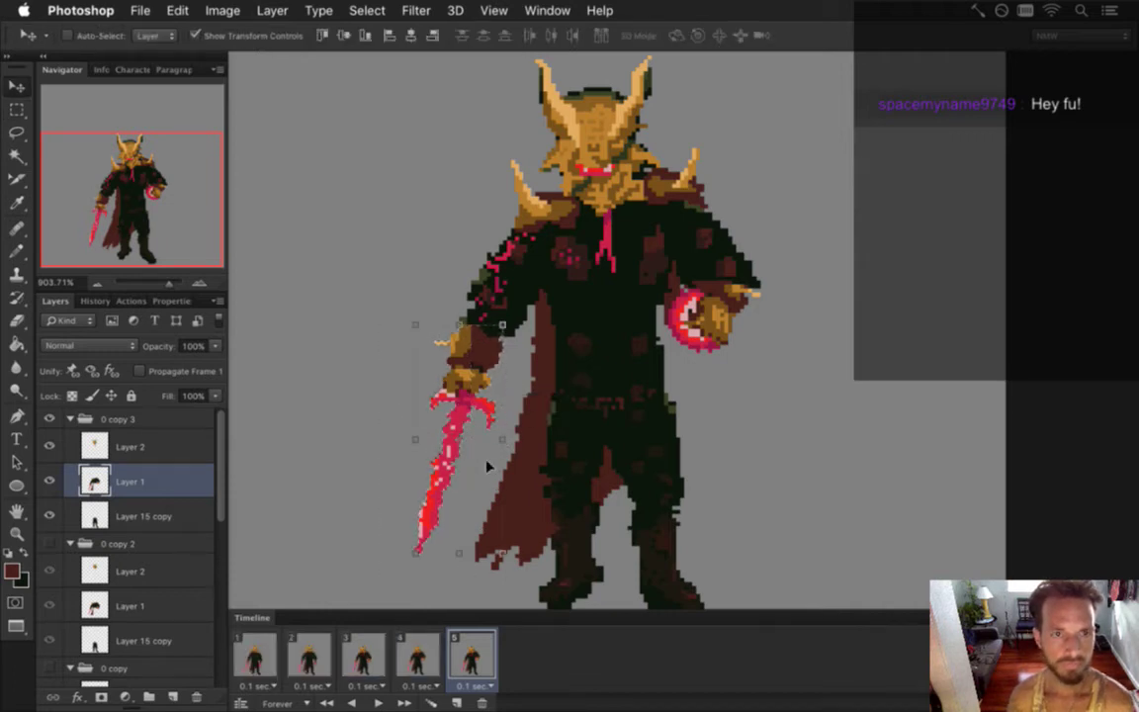
key("m")
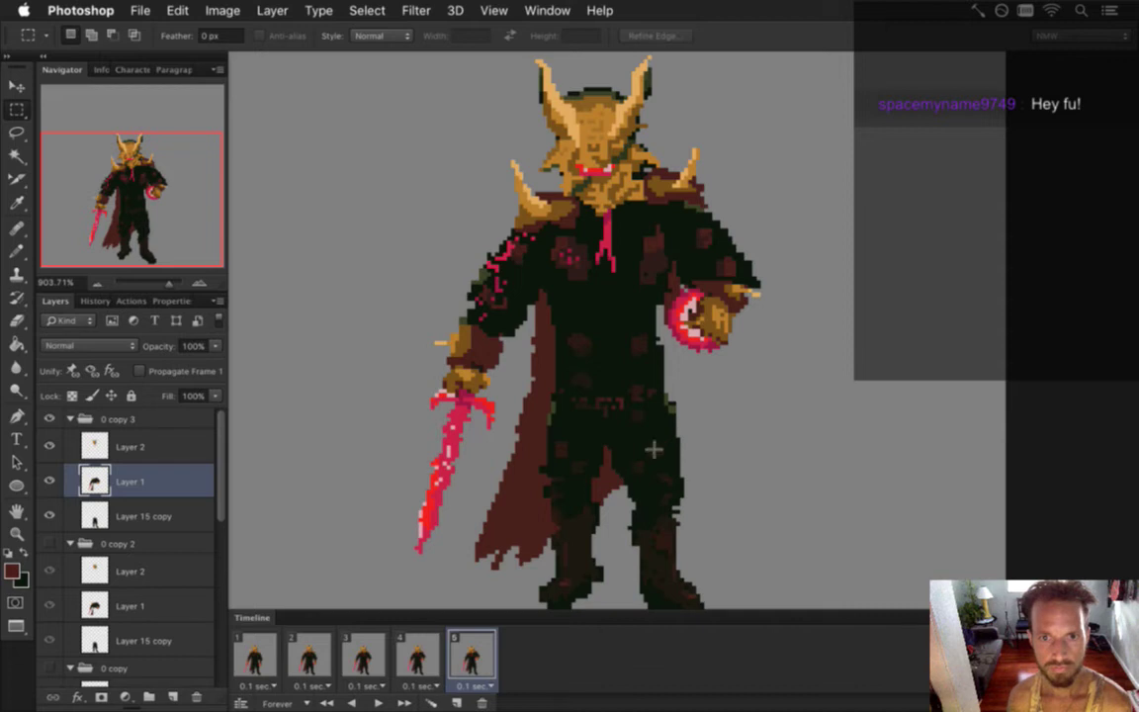
- Compare frames 4 and 5, and go through the animation from frame 1 to check the arm motion
left_click(430, 662)
left_click(479, 649)
left_click(423, 656)
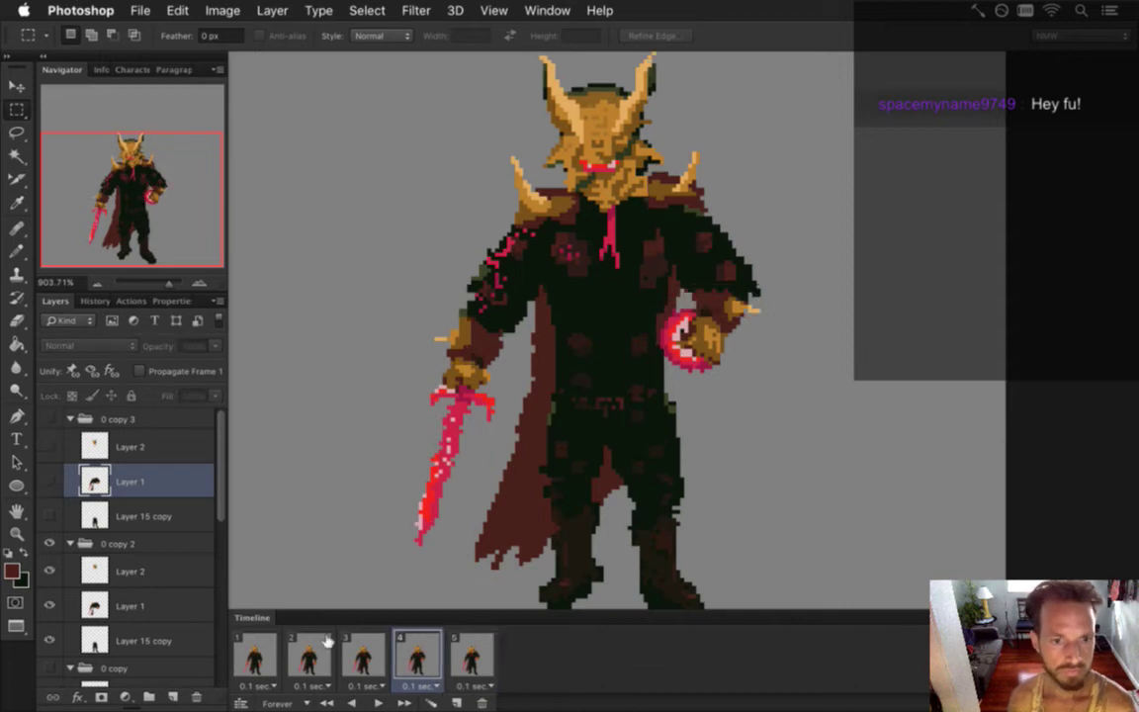
left_click(272, 652)
left_click(308, 657)
left_click(363, 657)
left_click(416, 657)
- Duplicate frame 5 as a new frame 6 and select the new frame
left_click(471, 658)
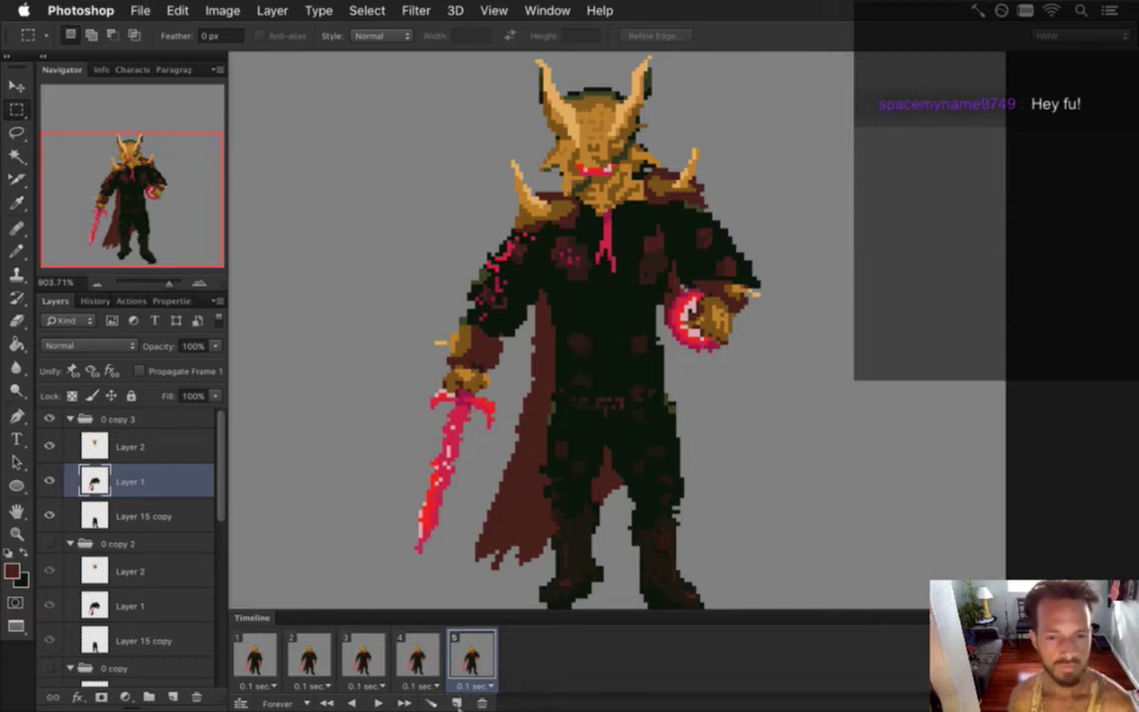
left_click(457, 702)
left_click(464, 660)
left_click(519, 655)
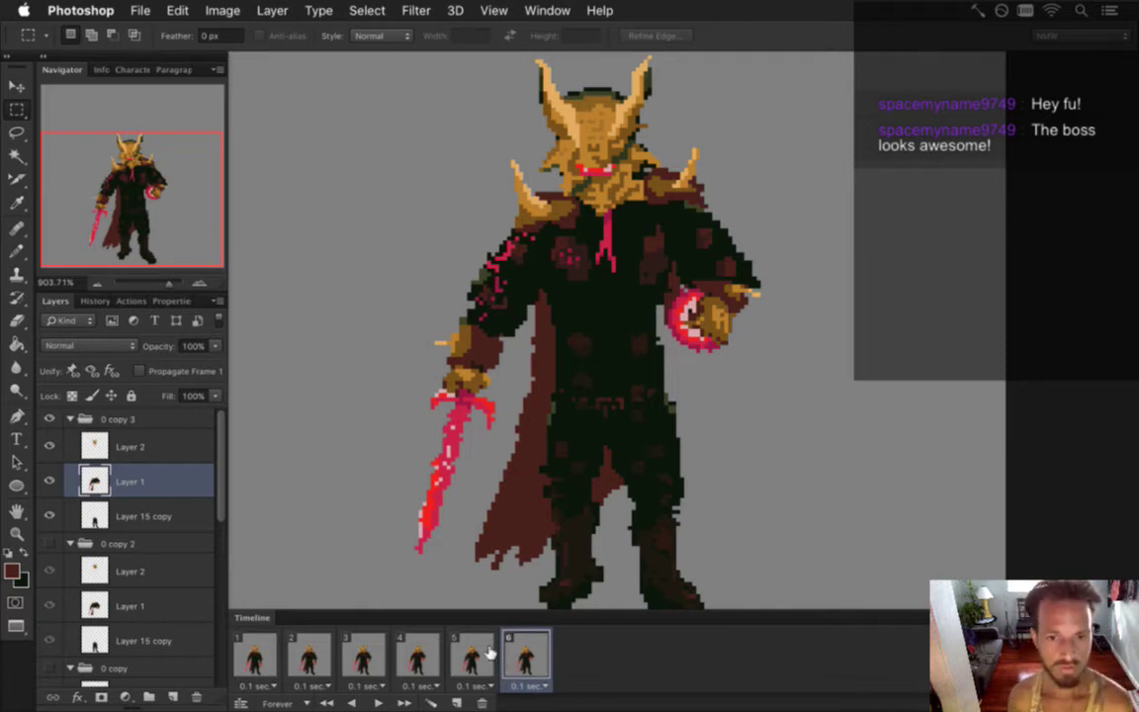
- Switch to Xcode, run the Songbringer game and quit it, and return to Photoshop
key("super+Tab")
key("super+r")
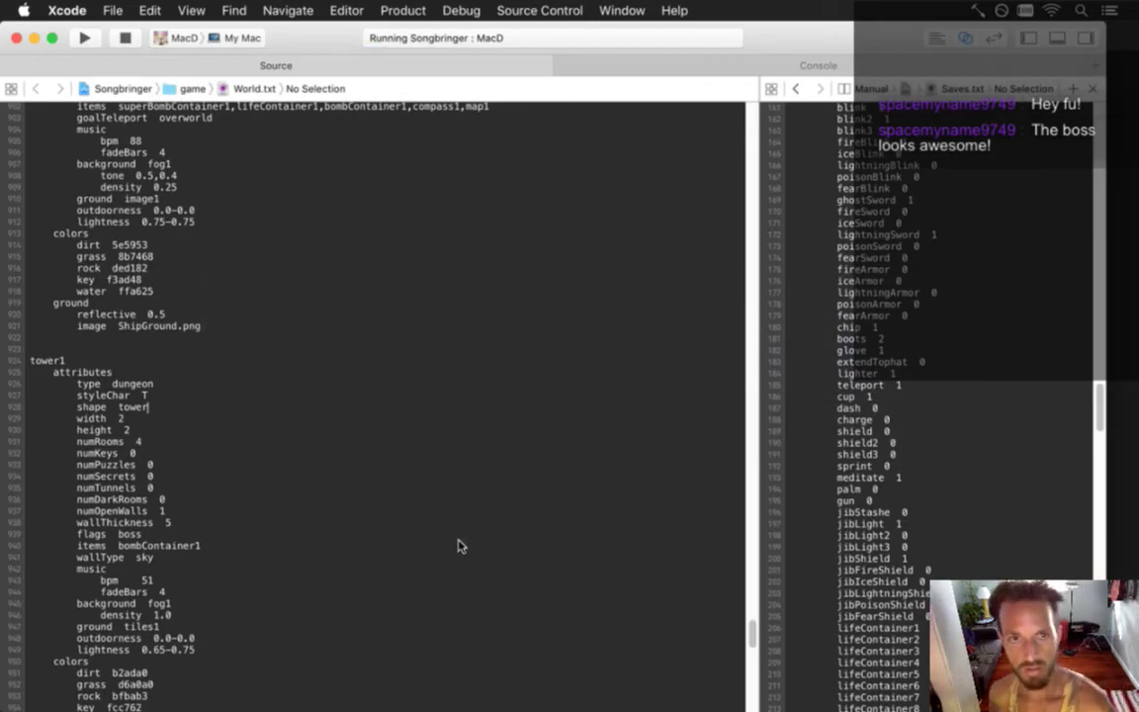
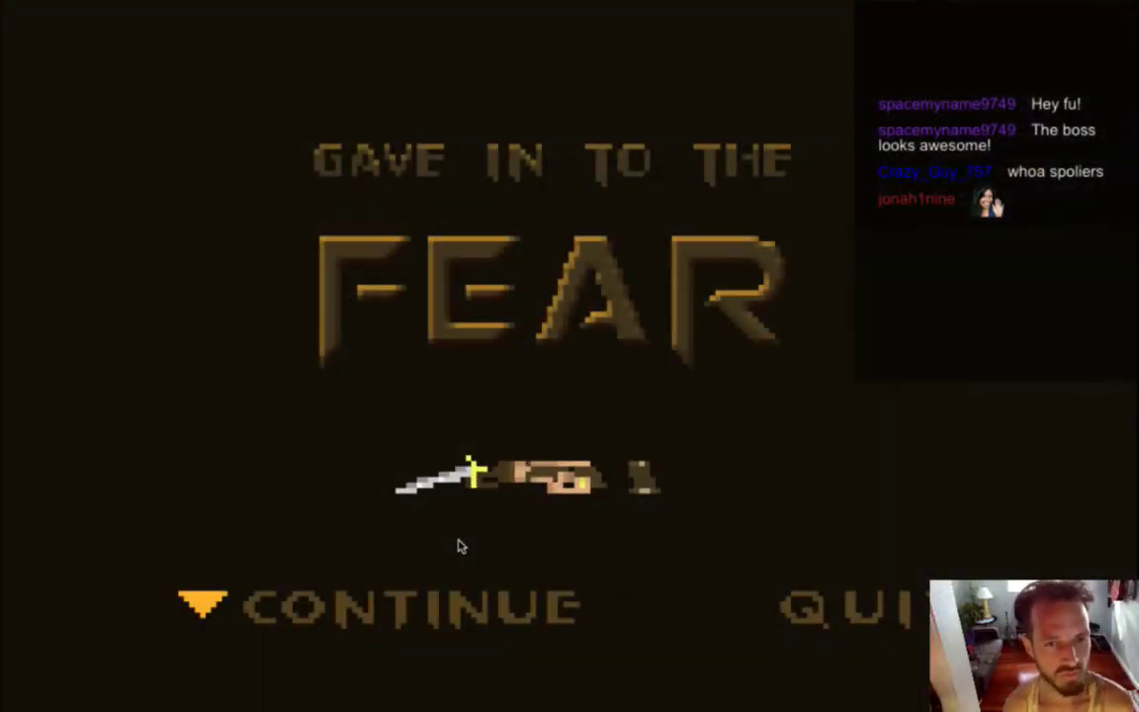
key("super+q")
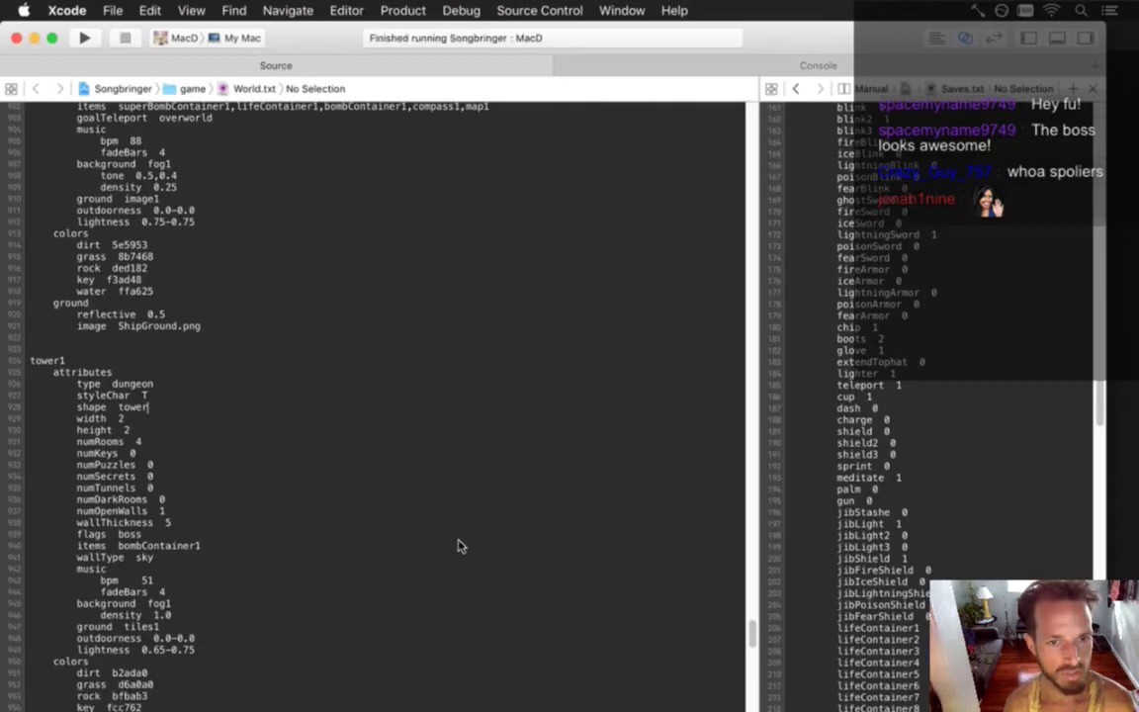
key("super+Tab")
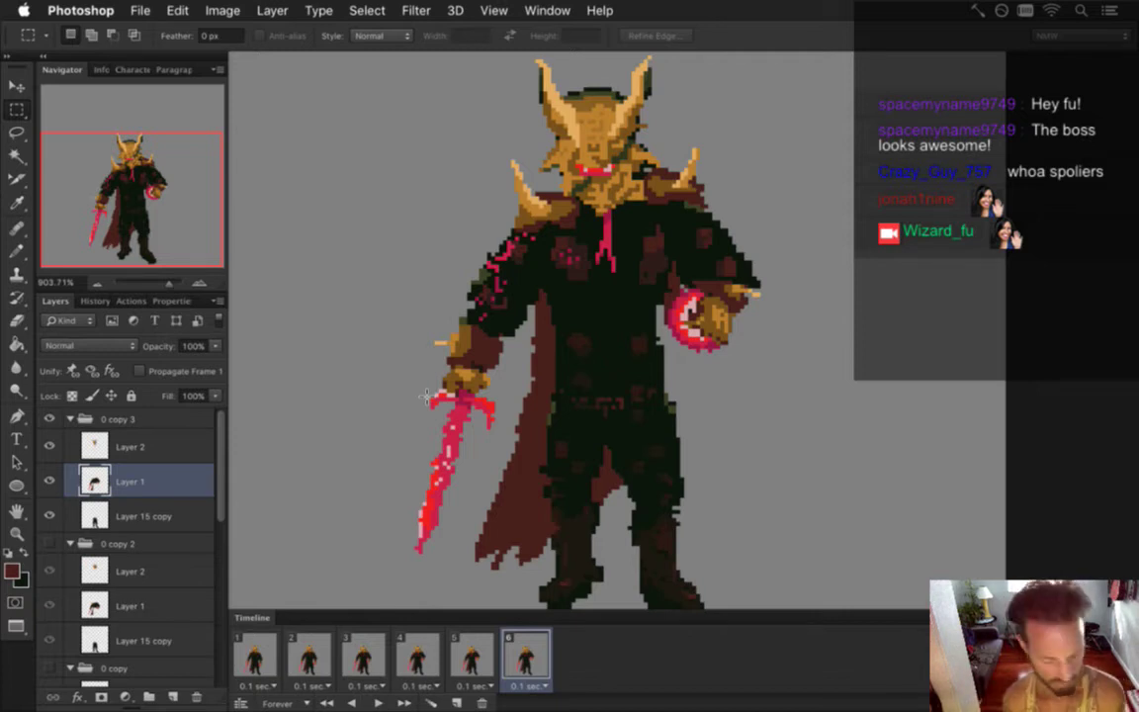
- Compare frame 6 with frames 3, 4 and 5 to judge the boss's movement
left_click(472, 655)
left_click(521, 657)
left_click(471, 655)
left_click(417, 655)
left_click(471, 654)
left_click(525, 655)
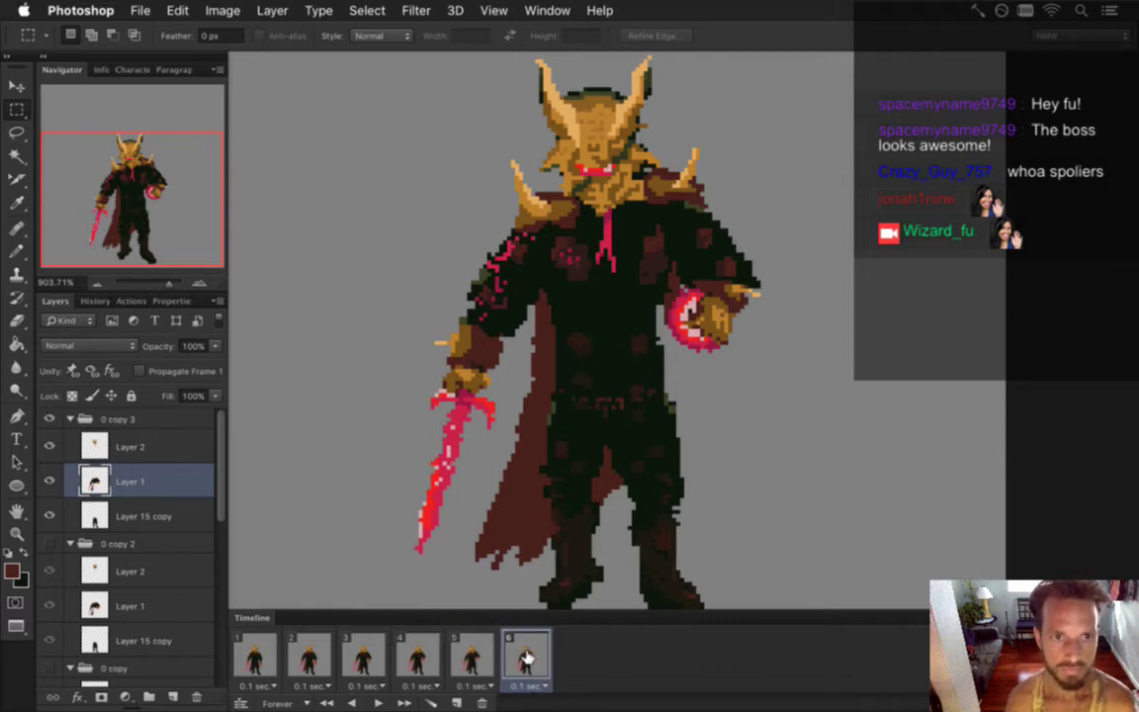
left_click(472, 654)
left_click(418, 655)
left_click(479, 653)
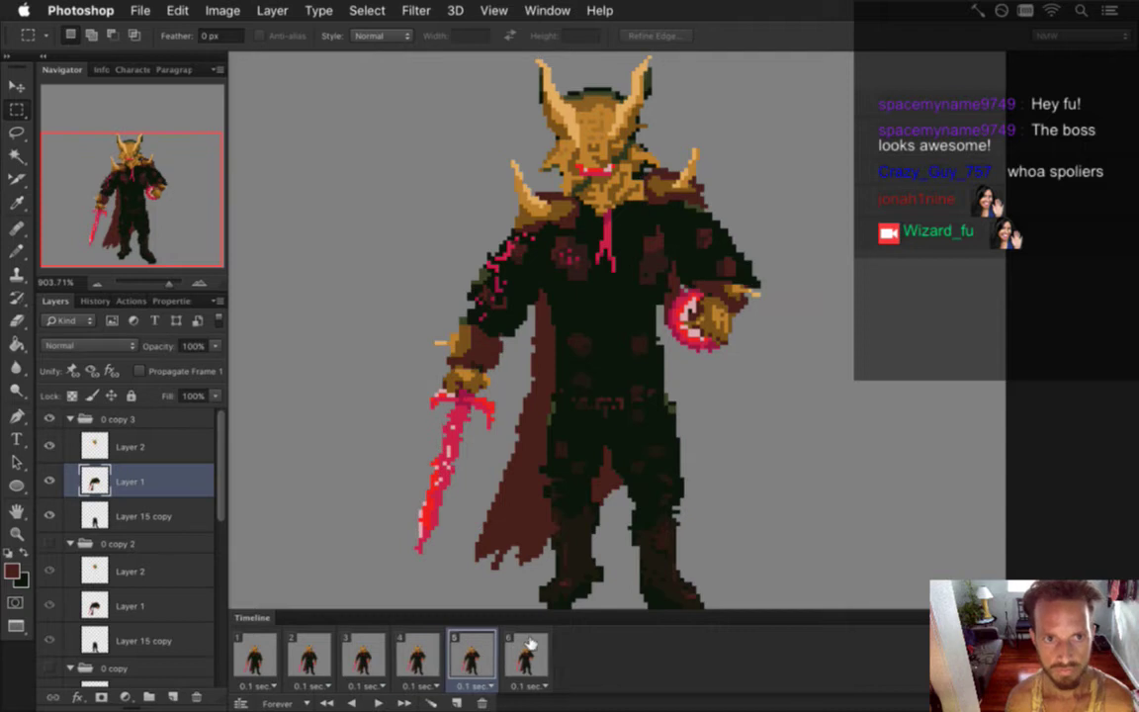
left_click(531, 644)
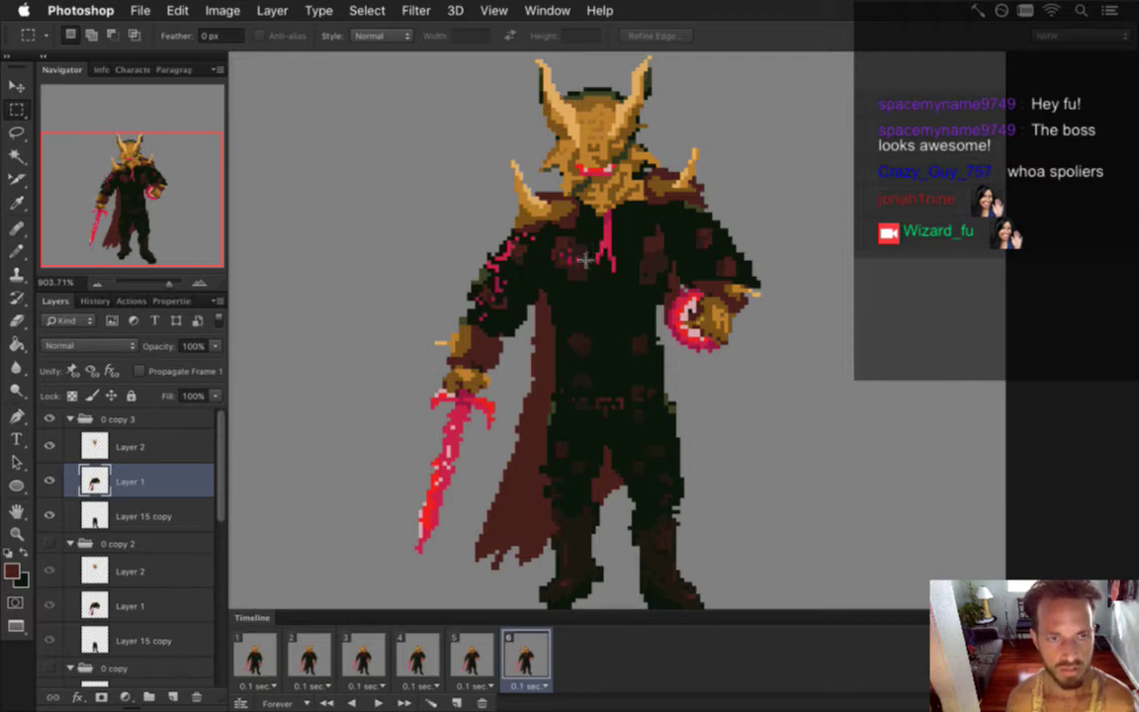
left_click(471, 655)
left_click(417, 654)
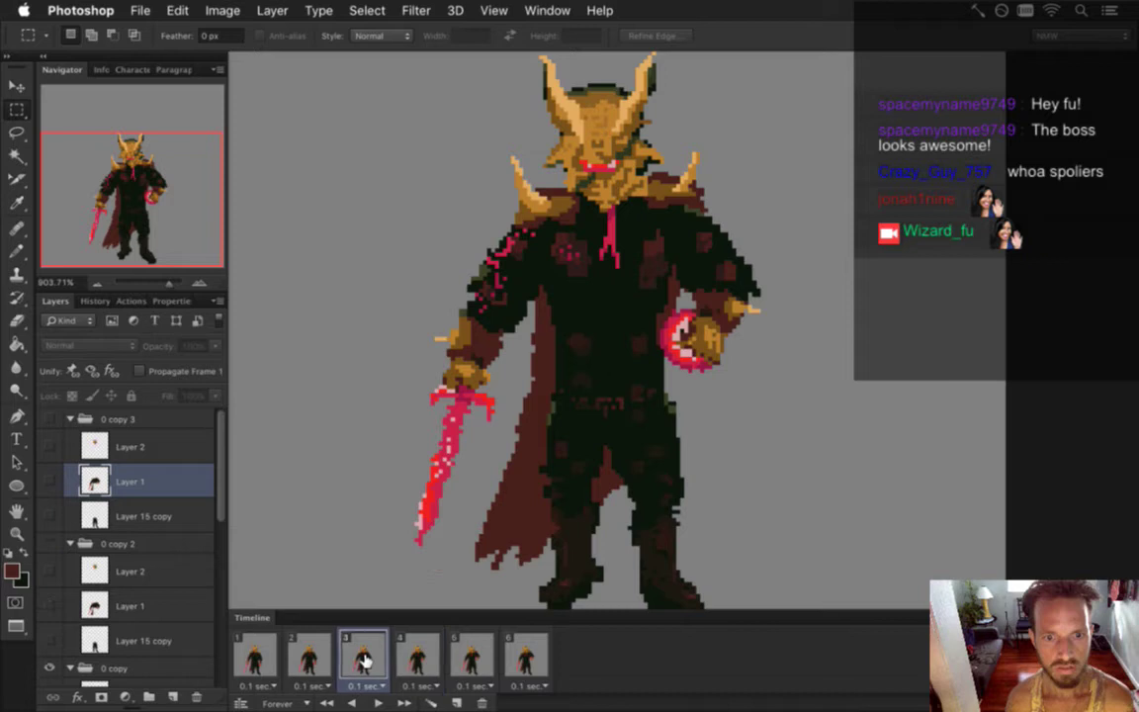
left_click(473, 654)
left_click(522, 645)
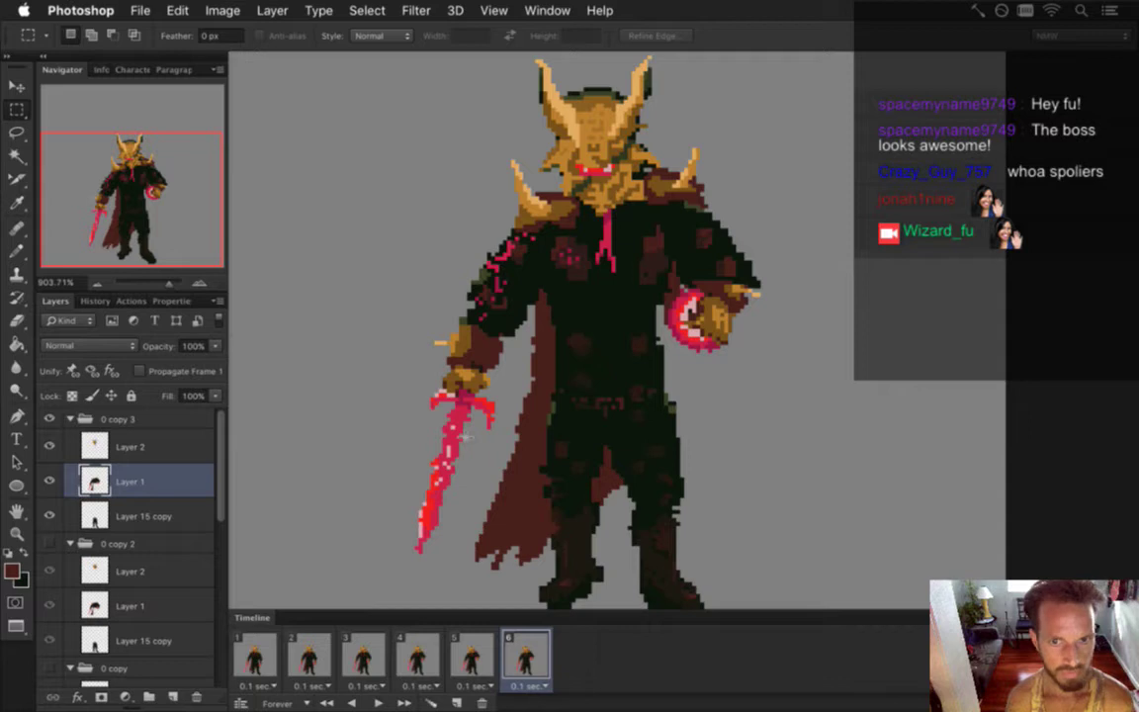
- Select the boss's sword arm on Layer 1 in frame 6, nudge it slightly right and deselect
left_click_drag(386, 317, 472, 572)
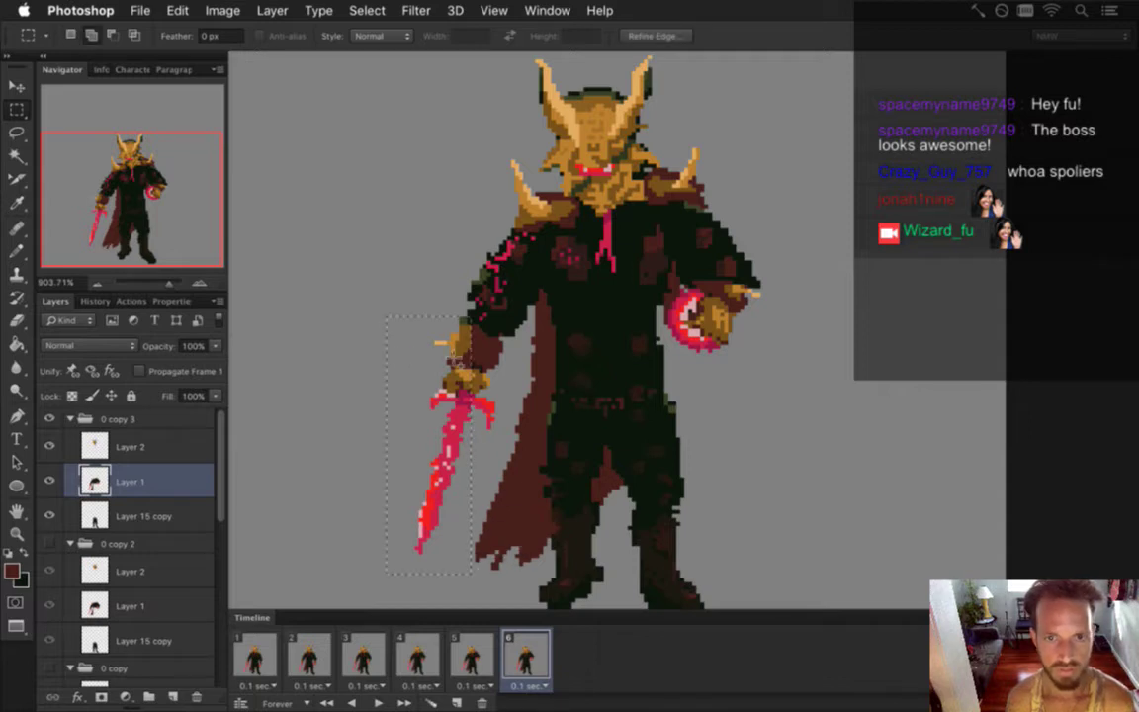
left_click_drag(514, 461, 526, 298)
left_click_drag(480, 236, 523, 308)
key("v")
key("ctrl+d")
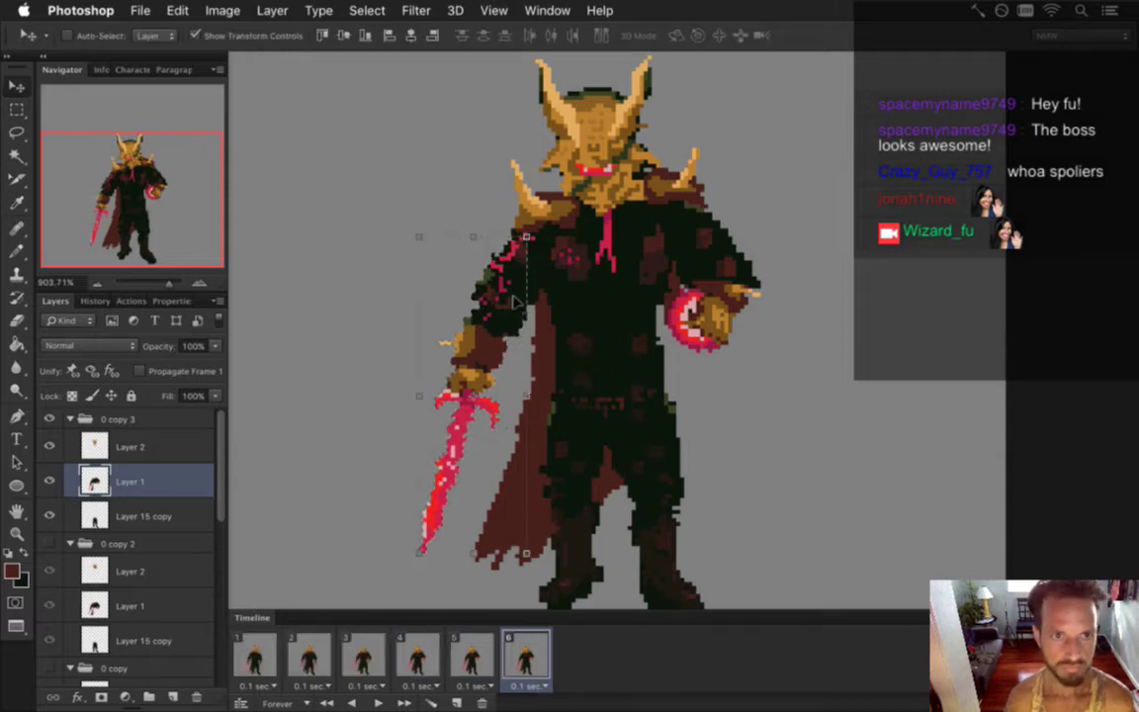
- Marquee-select the hanging cape beside the leg in frame 6, nudge it slightly right and deselect
key("m")
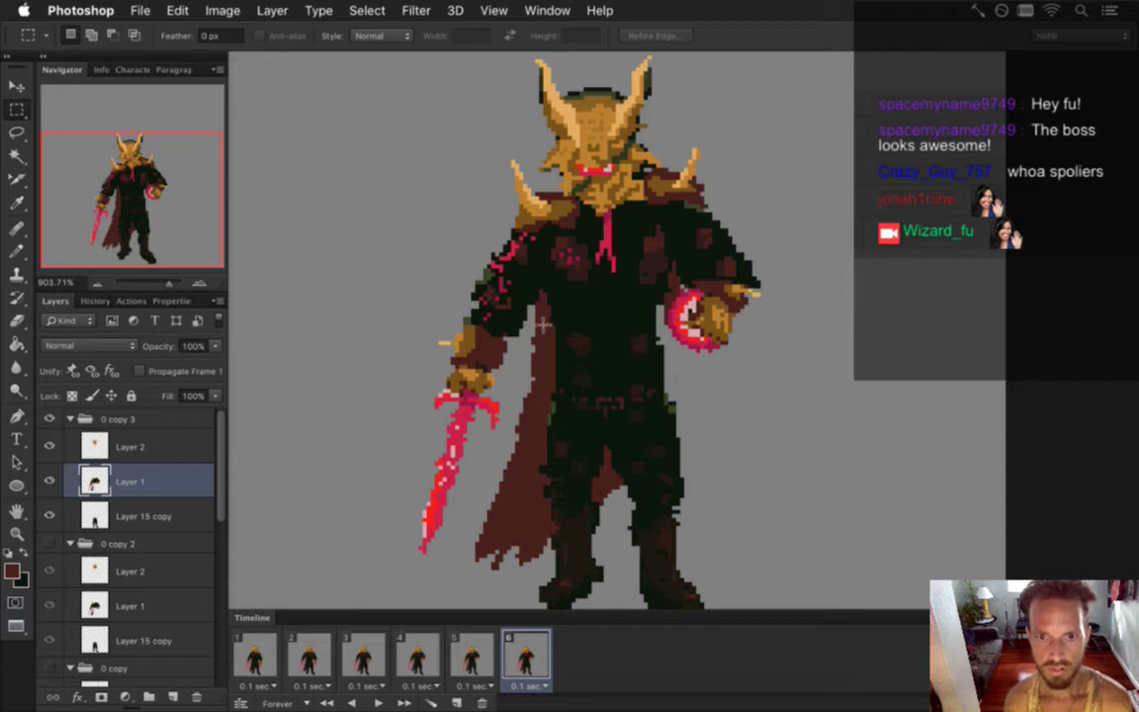
left_click_drag(535, 319, 508, 598)
left_click_drag(480, 482, 535, 573)
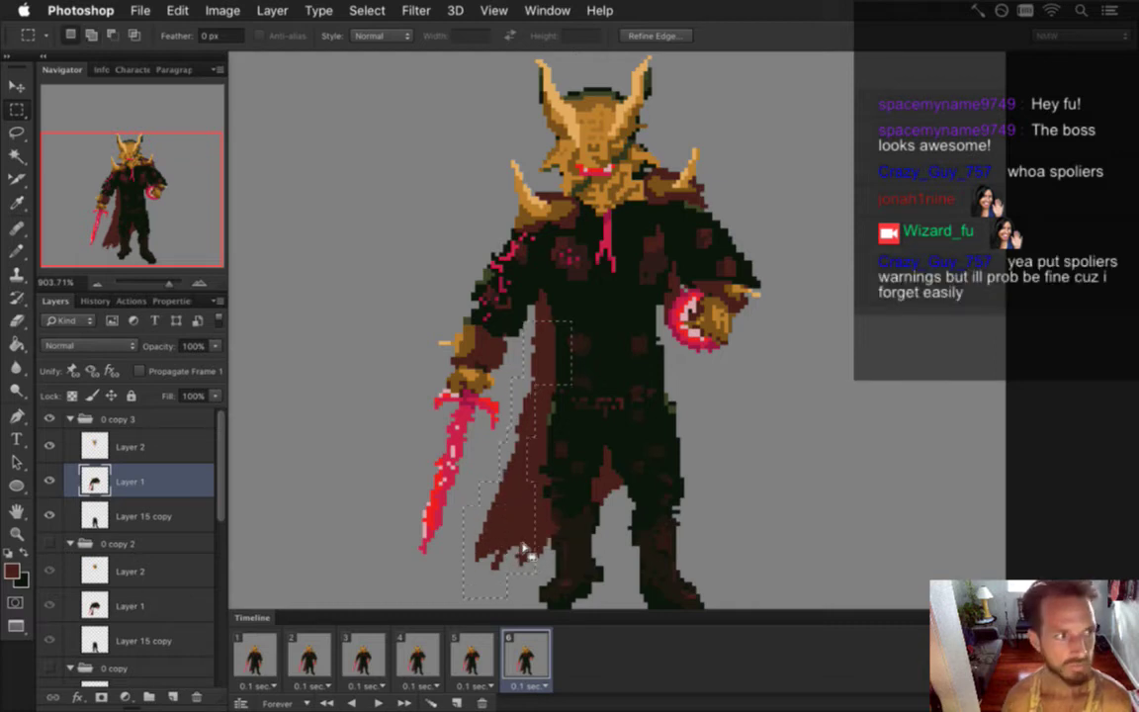
key("super+Right")
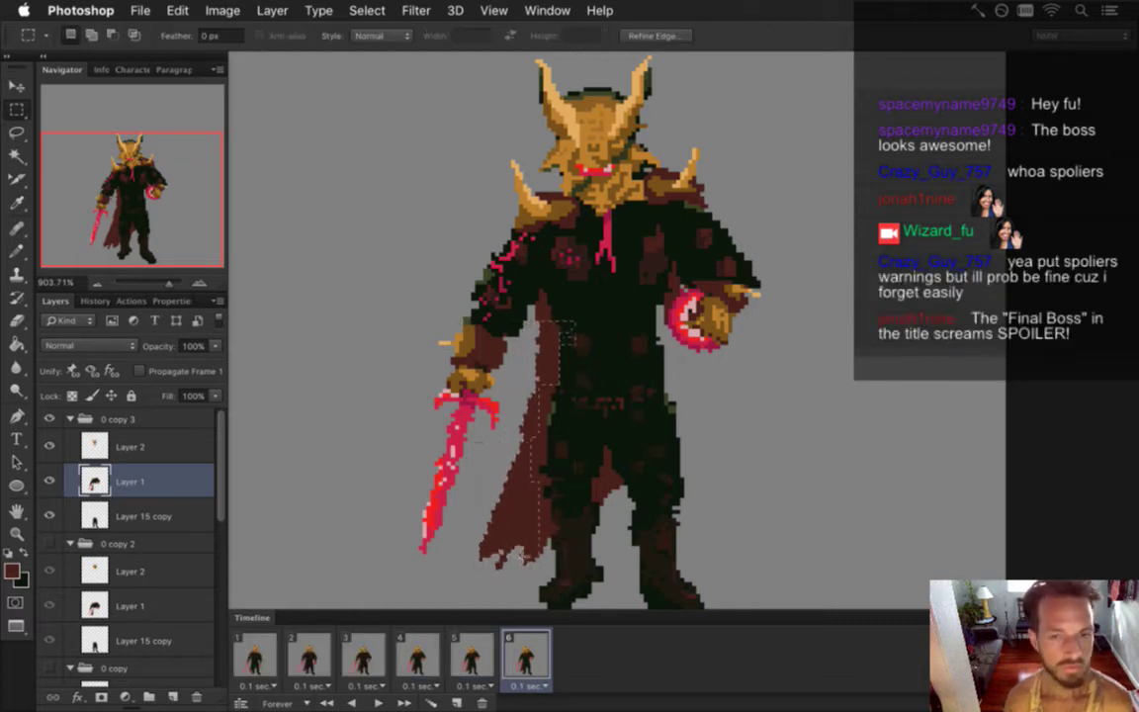
key("super+d")
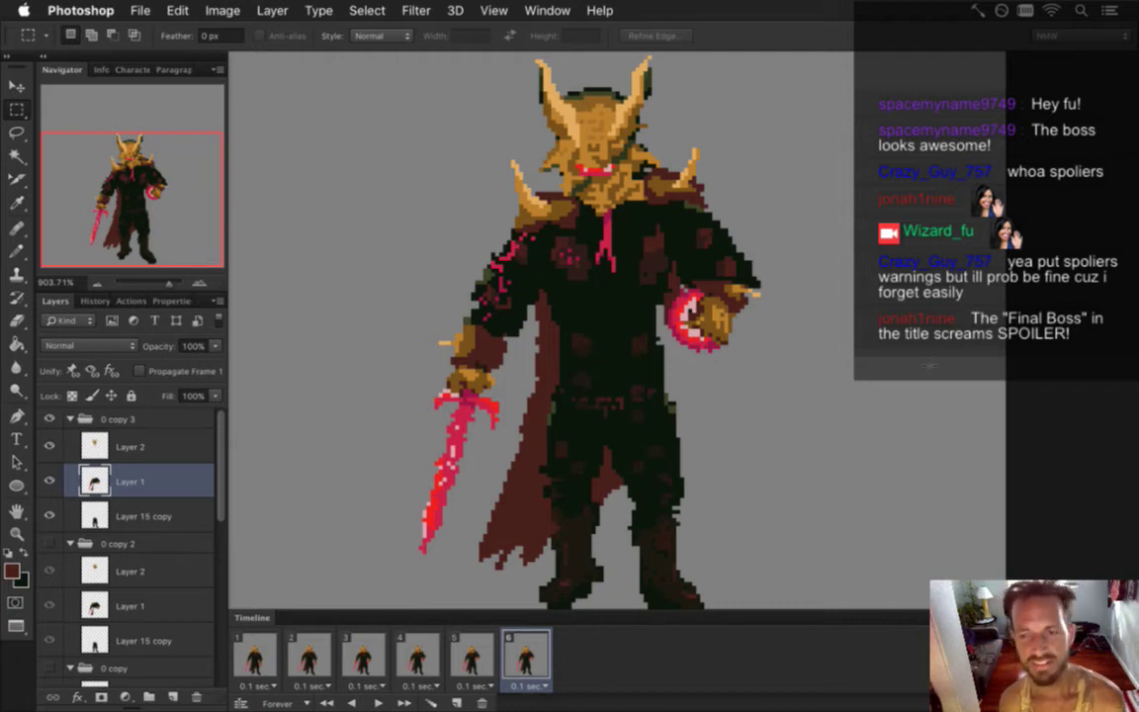
- Switch to Safari and open the bookmarked Twitch Dashboard
left_click(1009, 139)
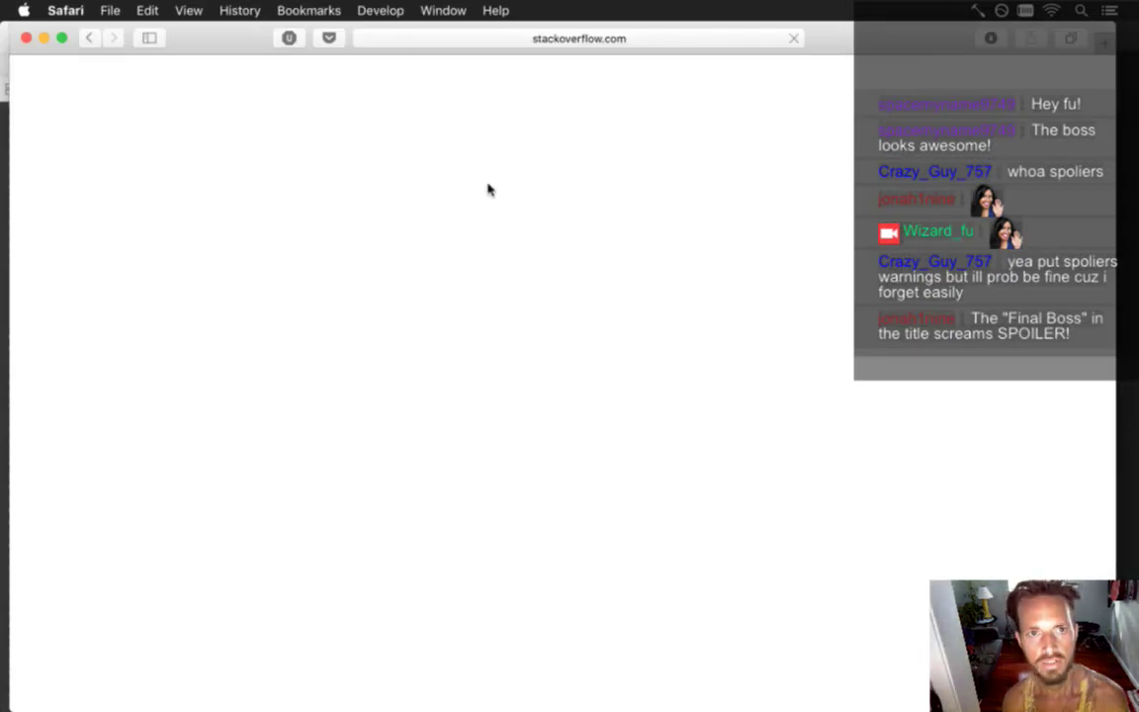
left_click(308, 10)
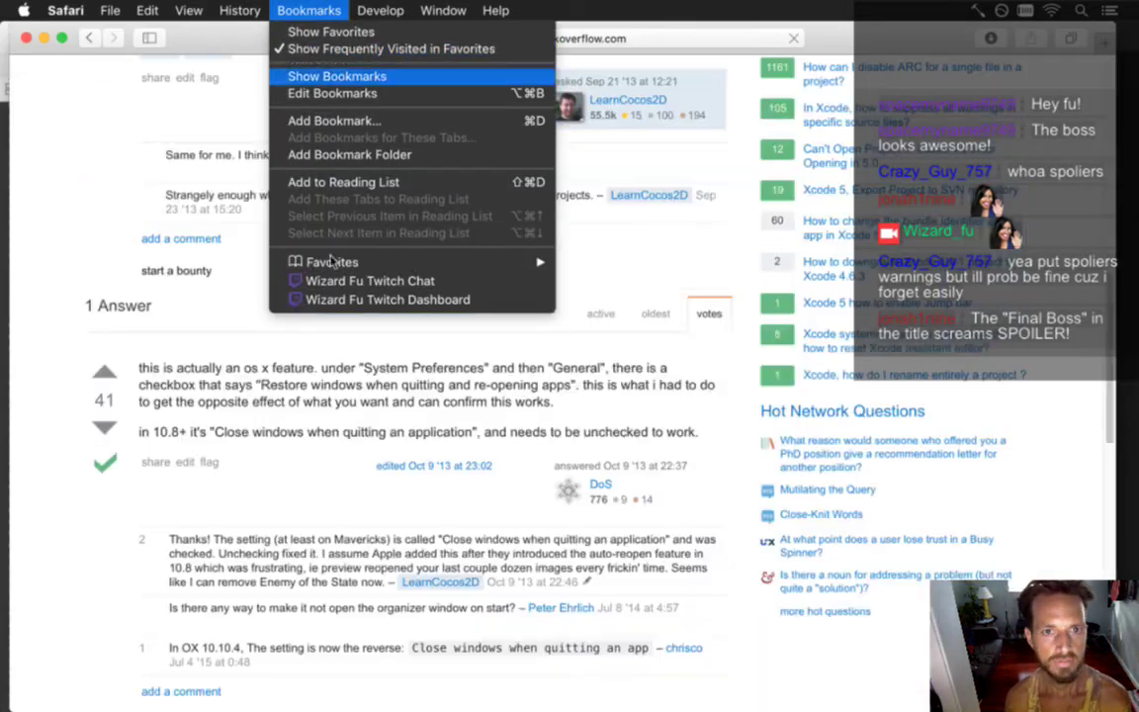
left_click(351, 299)
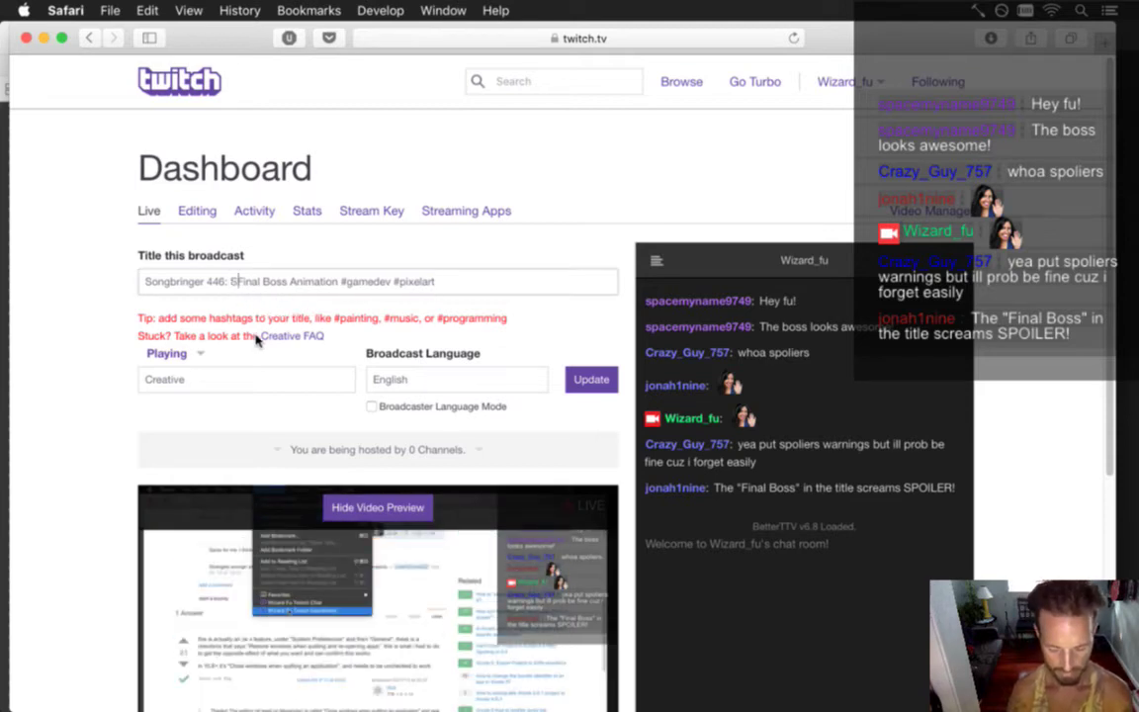
- Update the broadcast title to "Songbringer 446: SPOILER Final Boss Animation #gamedev #pixelart"
type("SPOILER")
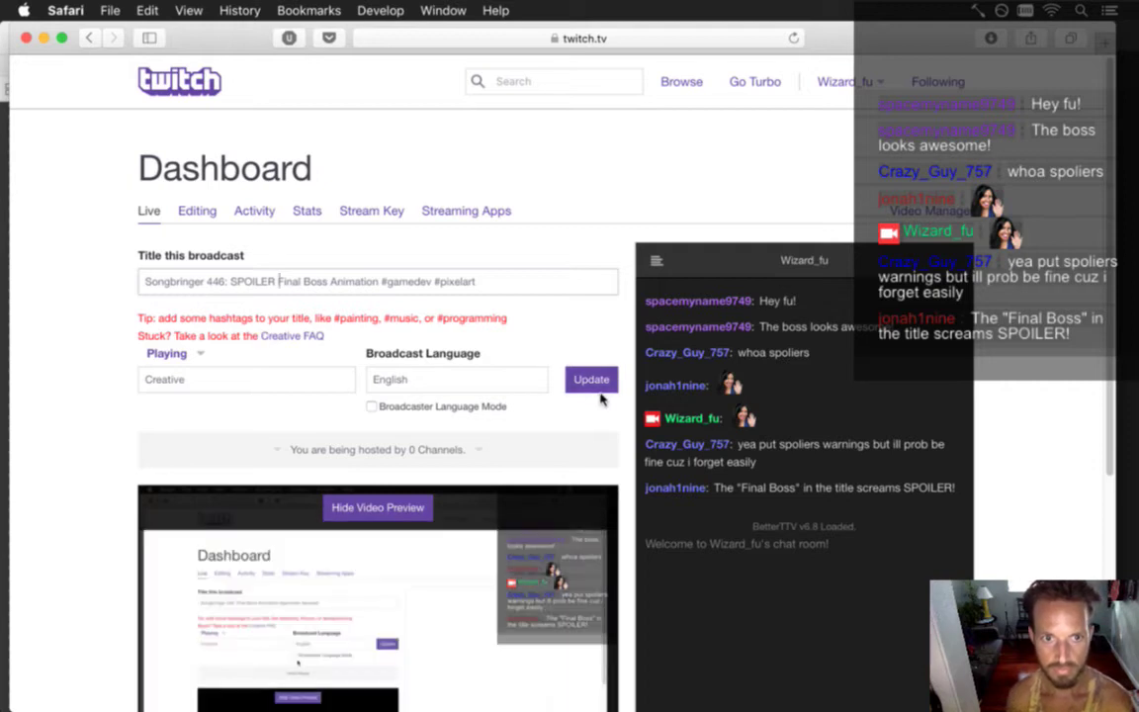
key("BackSpace")
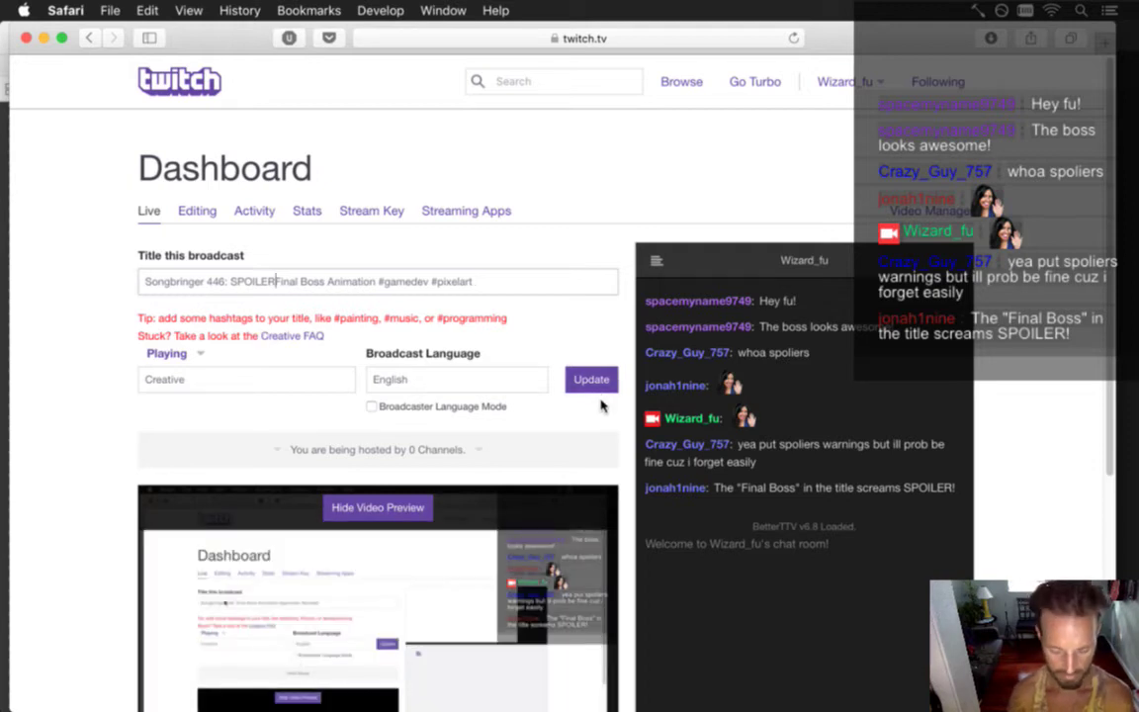
type(",")
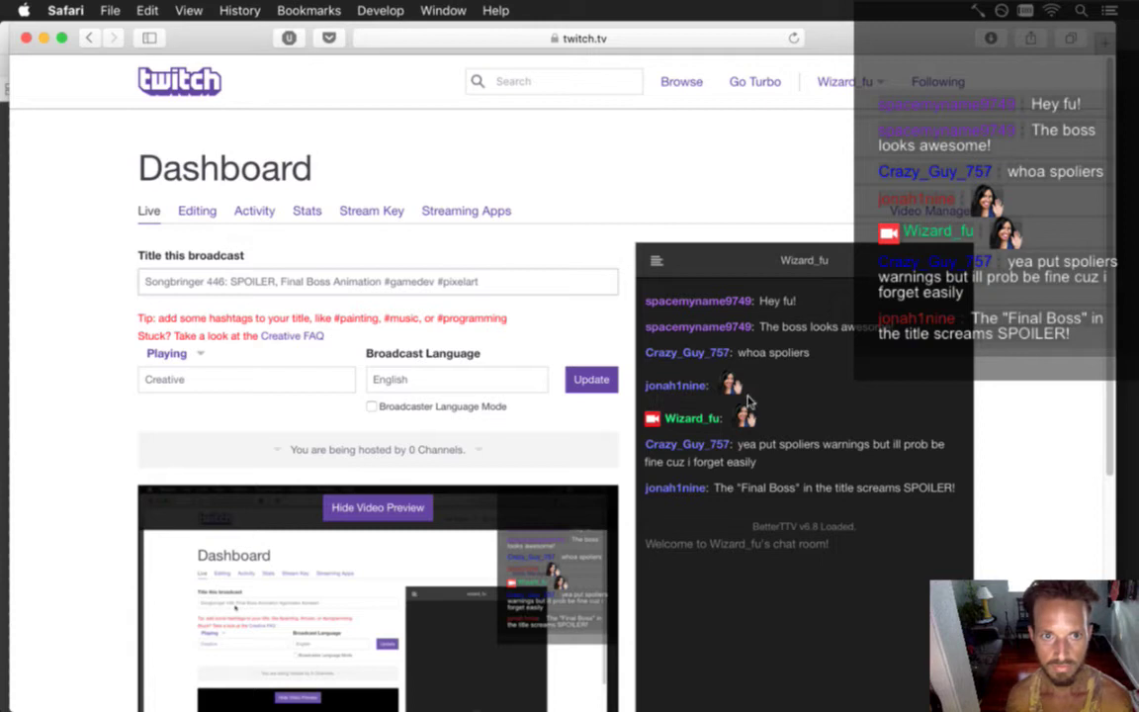
key("BackSpace")
key("BackSpace")
type("!")
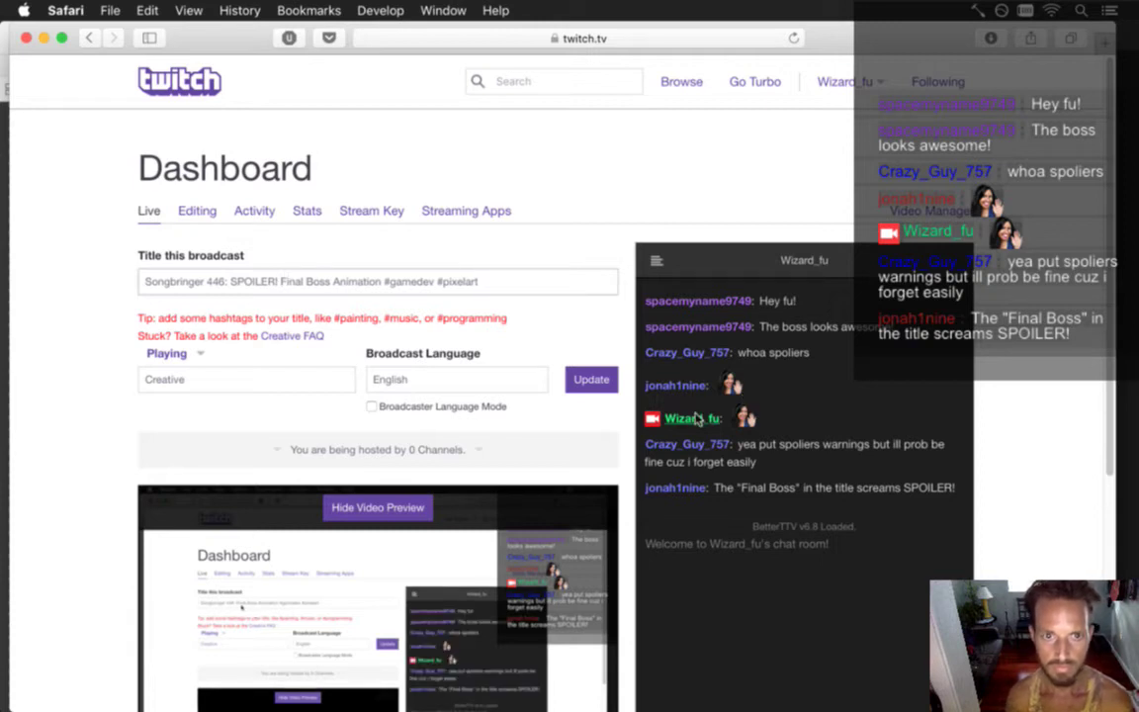
key("Left")
key("Left")
key("Left")
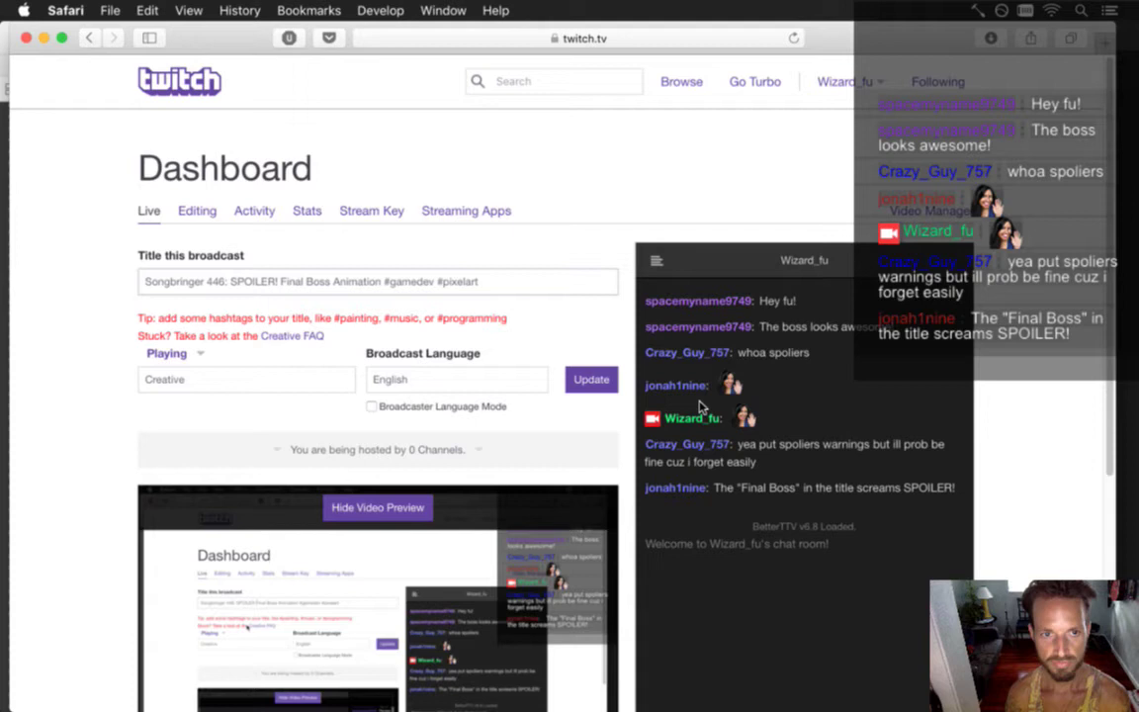
key("BackSpace")
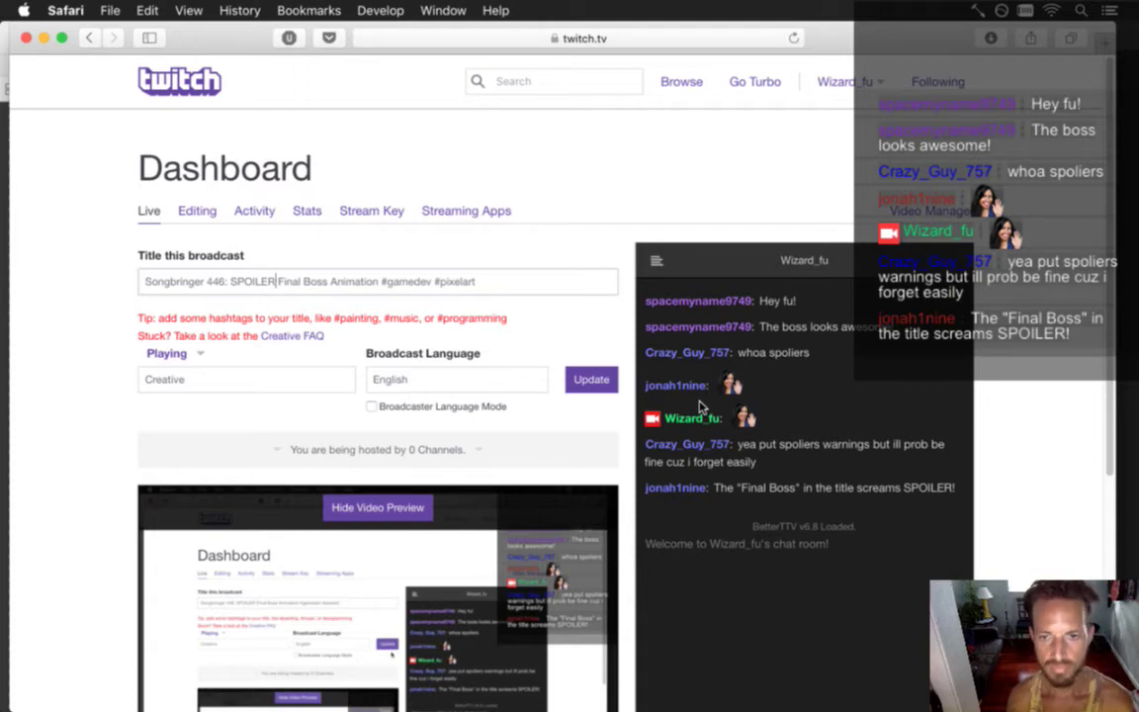
left_click(595, 380)
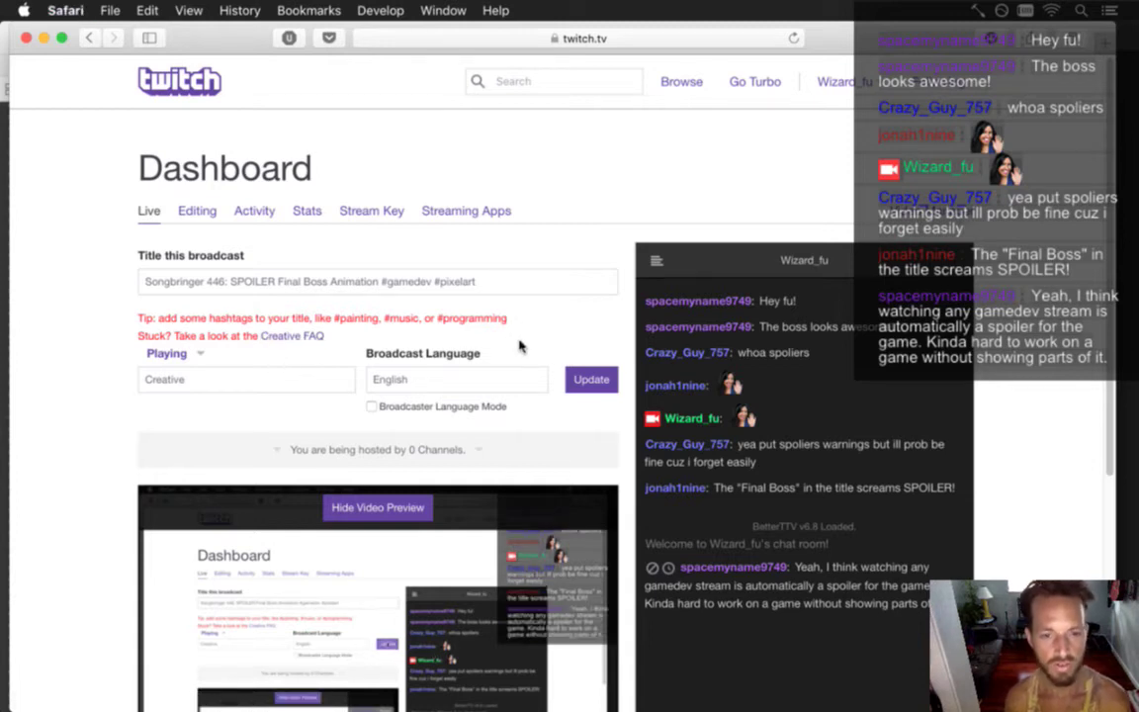
- Return to Photoshop and compare frames 4, 5 and 6 of the boss animation
key("super+Tab")
left_click(274, 420)
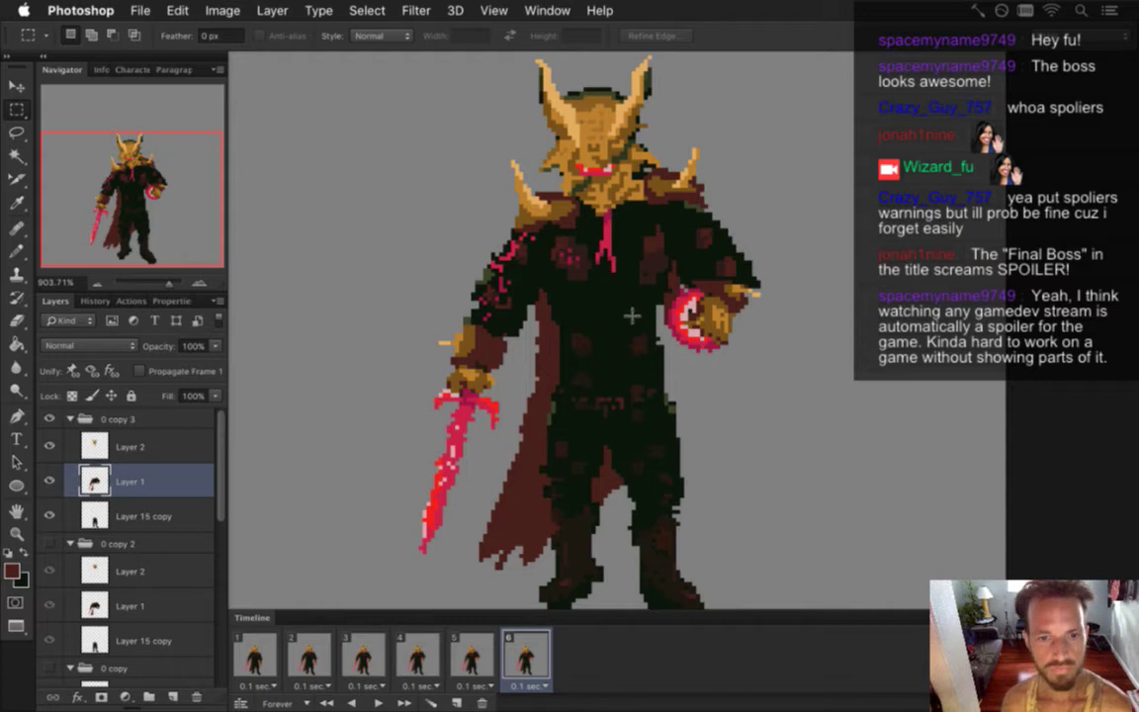
left_click(492, 643)
left_click(526, 648)
left_click(460, 658)
left_click(432, 658)
left_click(486, 641)
left_click(511, 633)
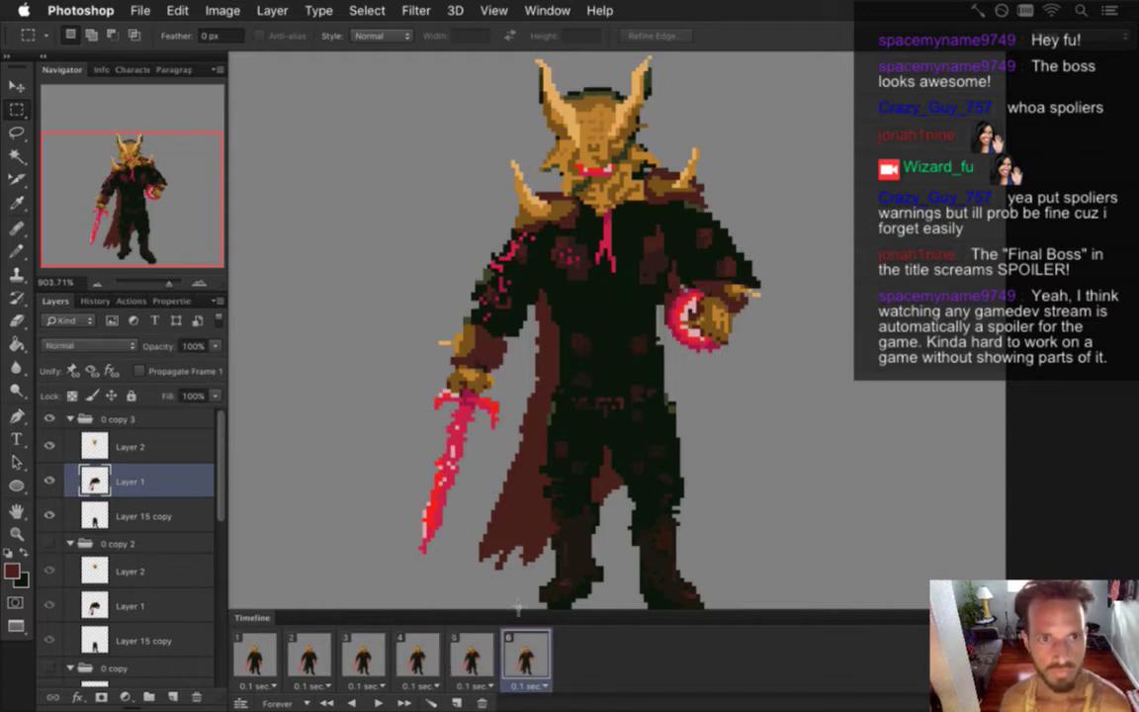
left_click(472, 651)
left_click(526, 651)
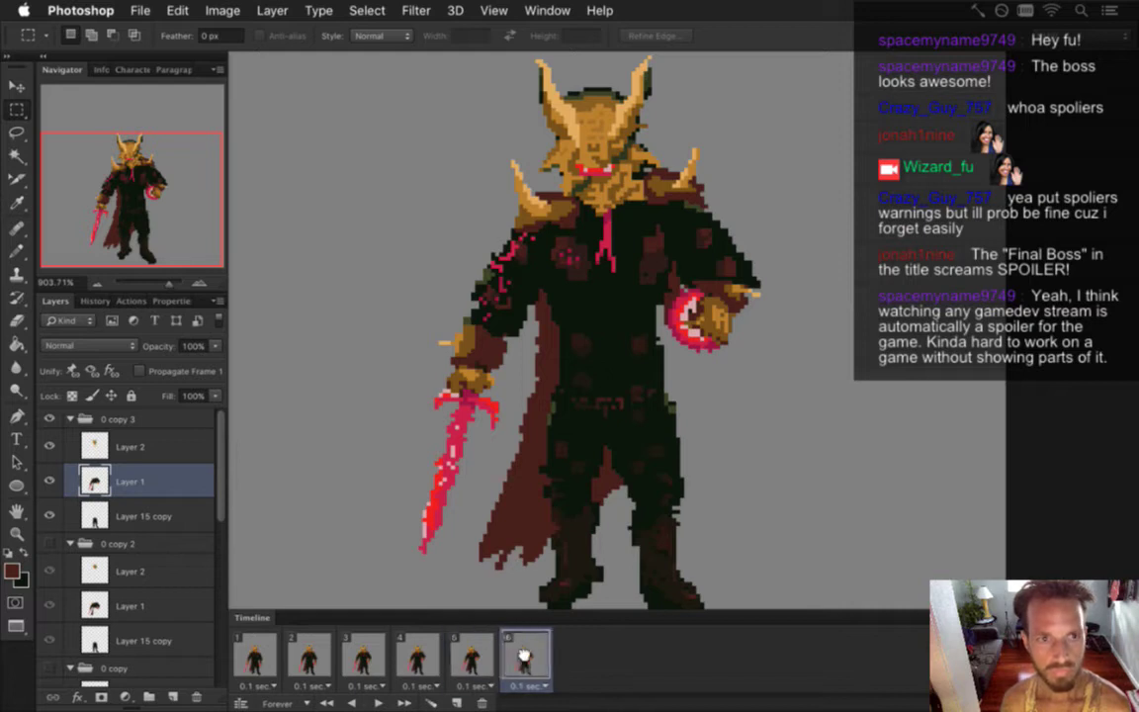
left_click(470, 655)
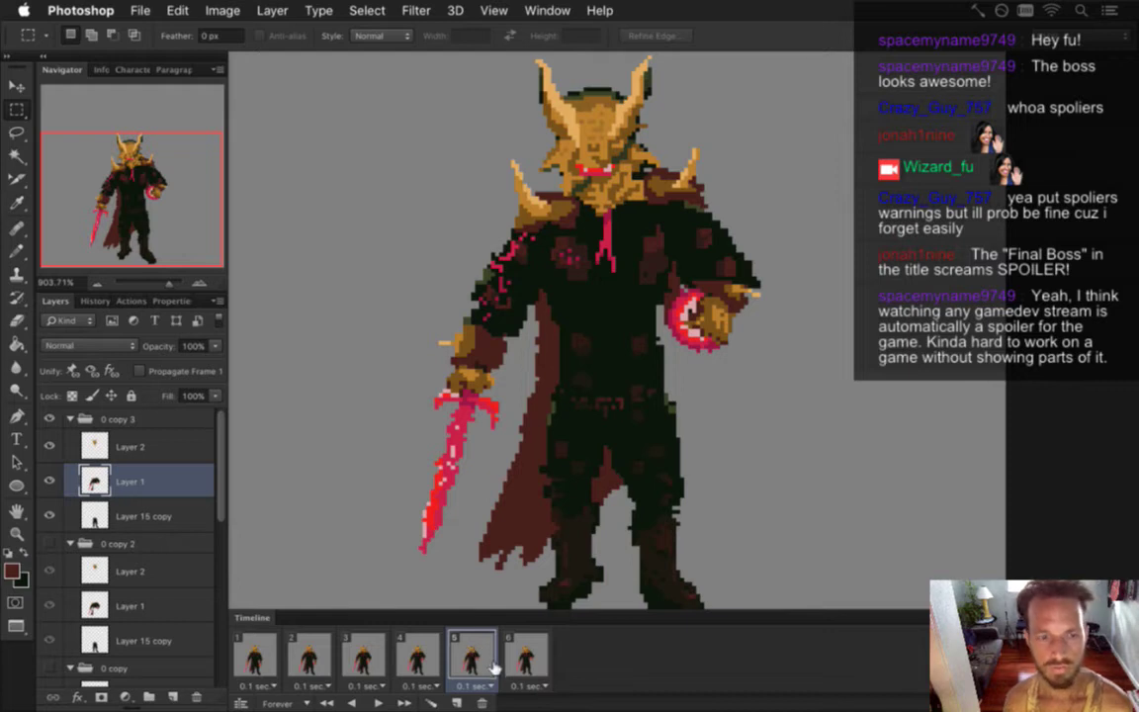
- Undo the cape and sword arm shifts, going back to the selection around the arm
key("super+alt+z")
key("super+alt+z")
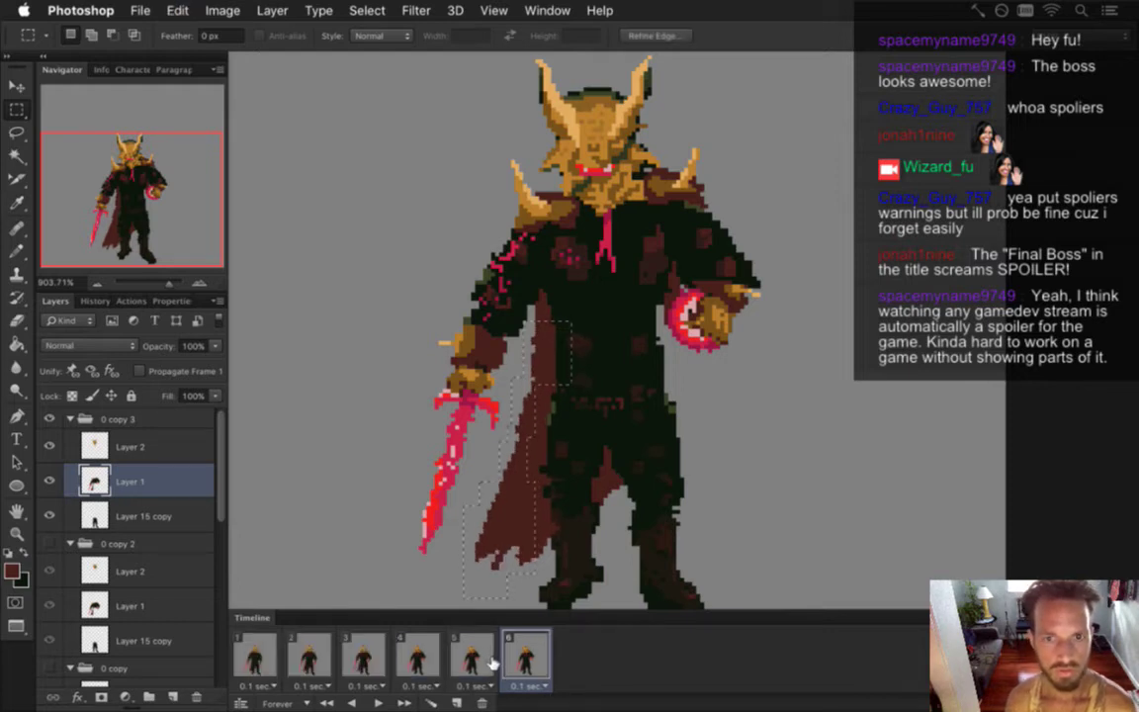
key("alt+super+z")
key("alt+super+z")
key("alt+super+z")
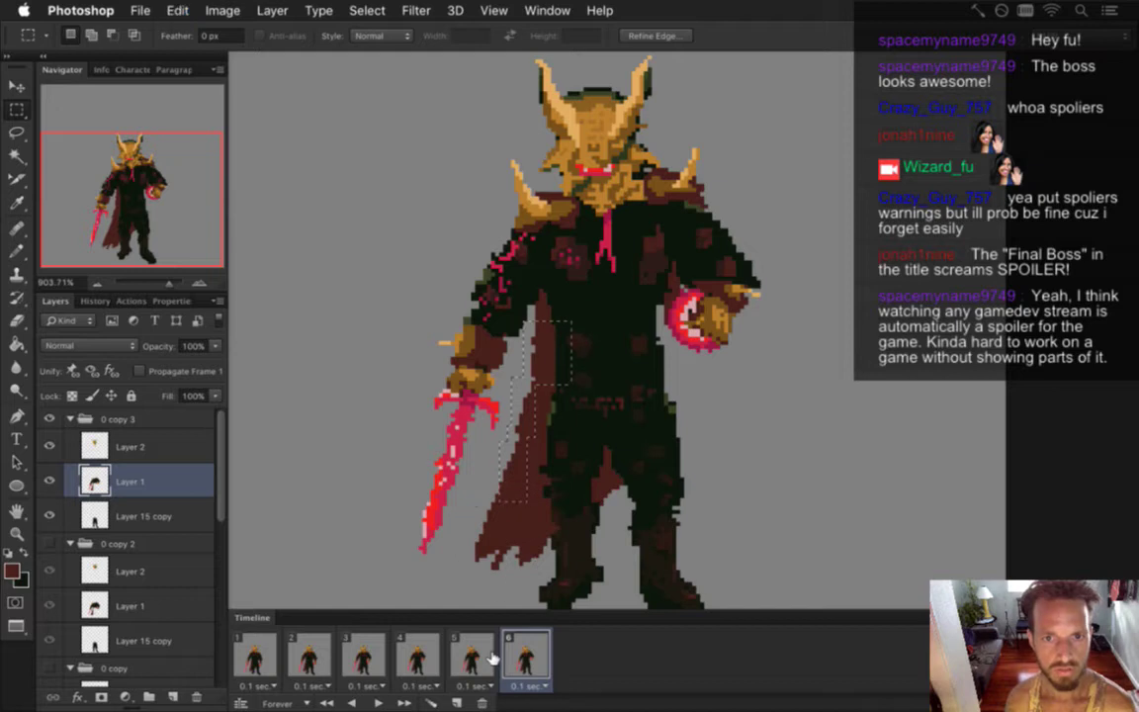
key("alt+super+z")
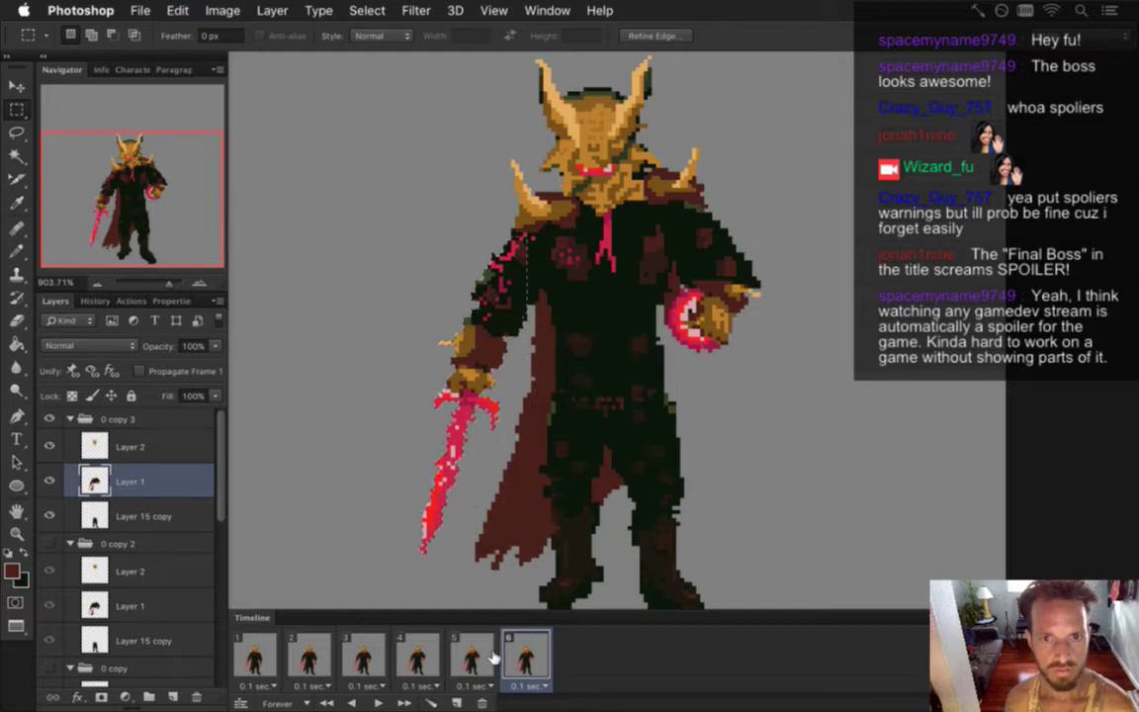
key("alt+super+z")
- Check frames 4, 5 and 6 in turn and clear the arm selection
left_click(433, 657)
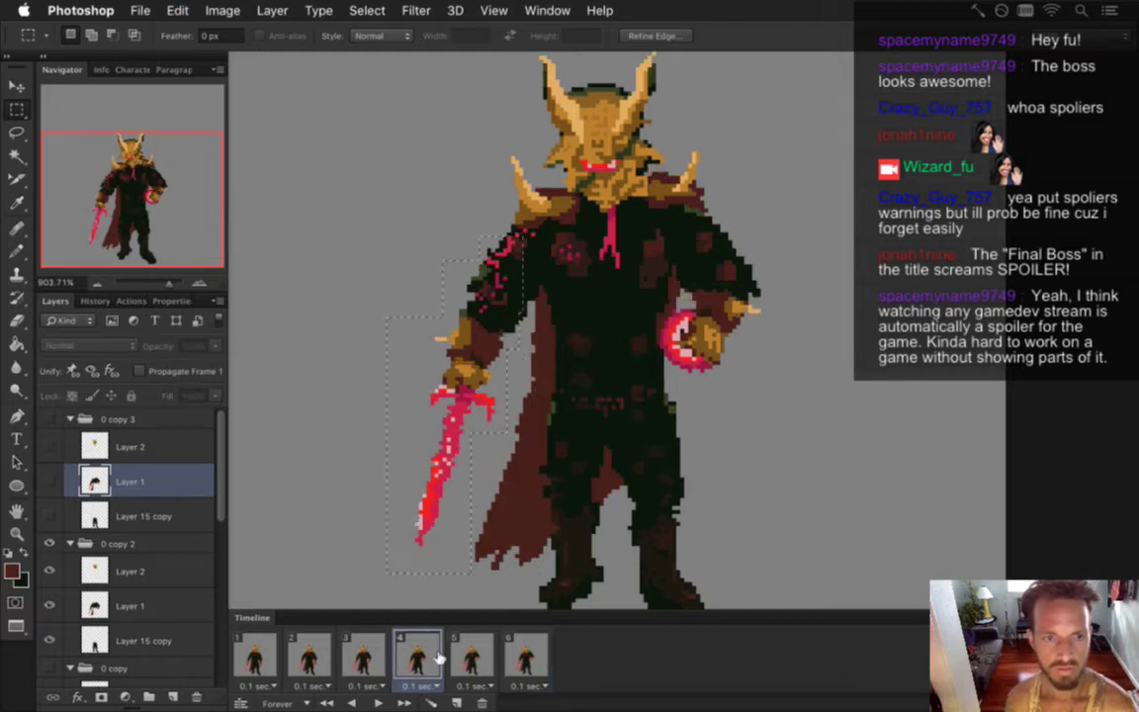
left_click(470, 657)
left_click(509, 657)
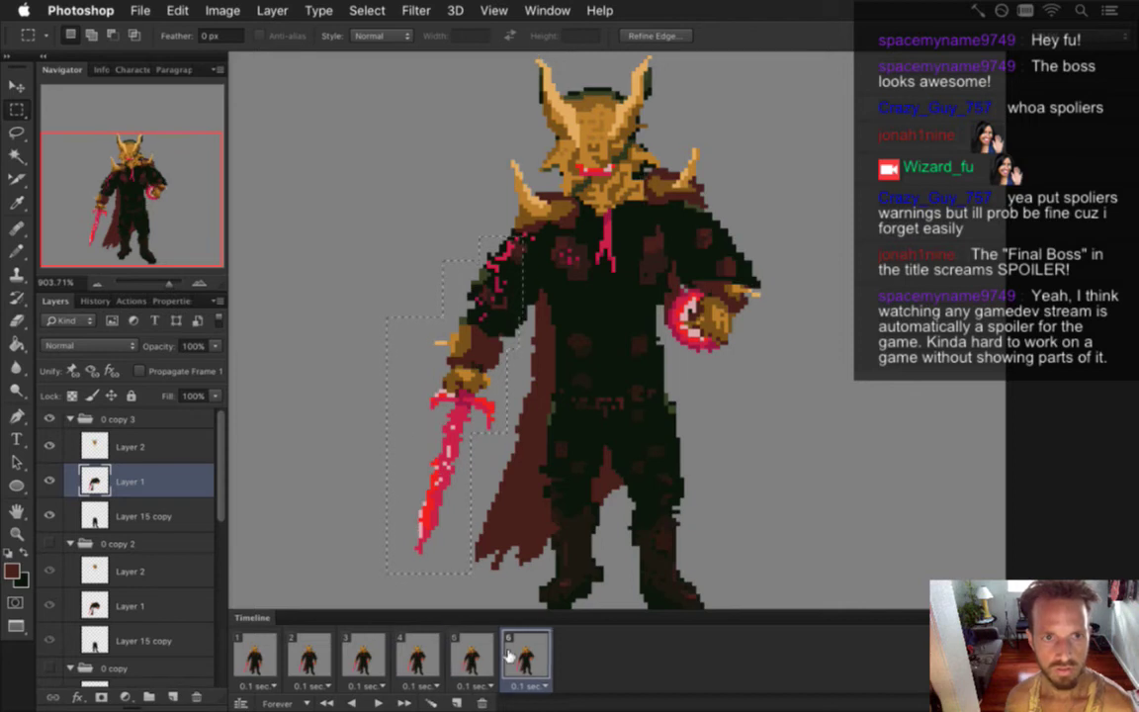
key("super+d")
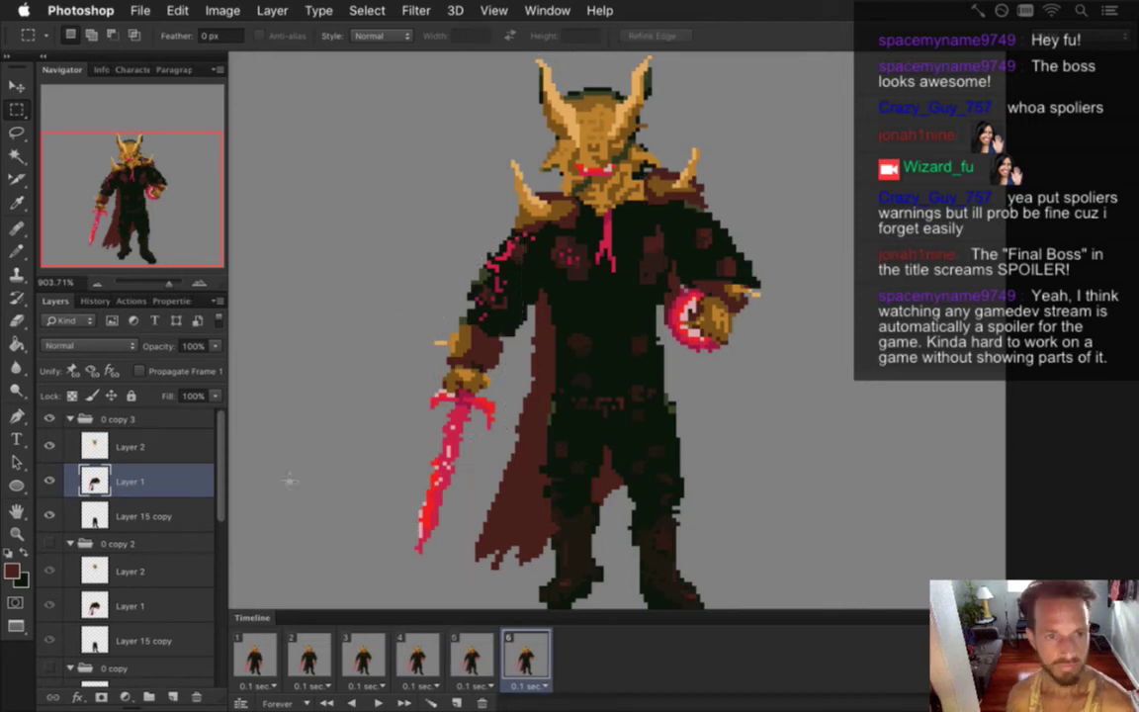
- Duplicate the layer group "0 copy 3" and hide the original group in frame 6
left_click(163, 420)
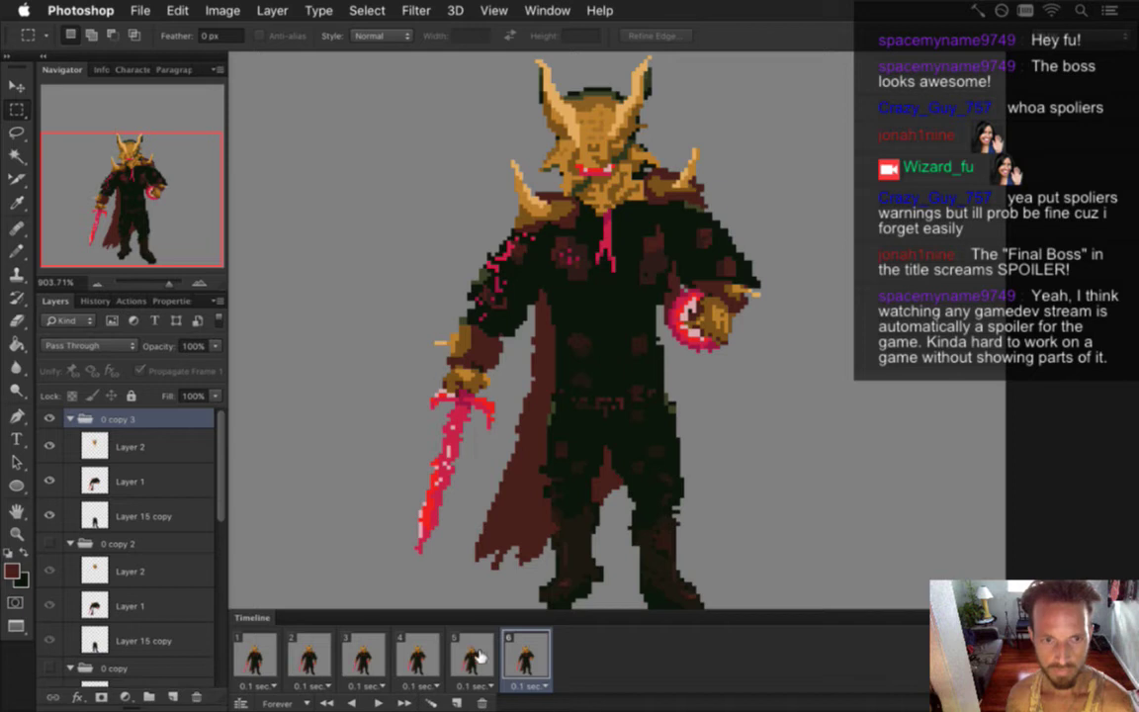
key("super+j")
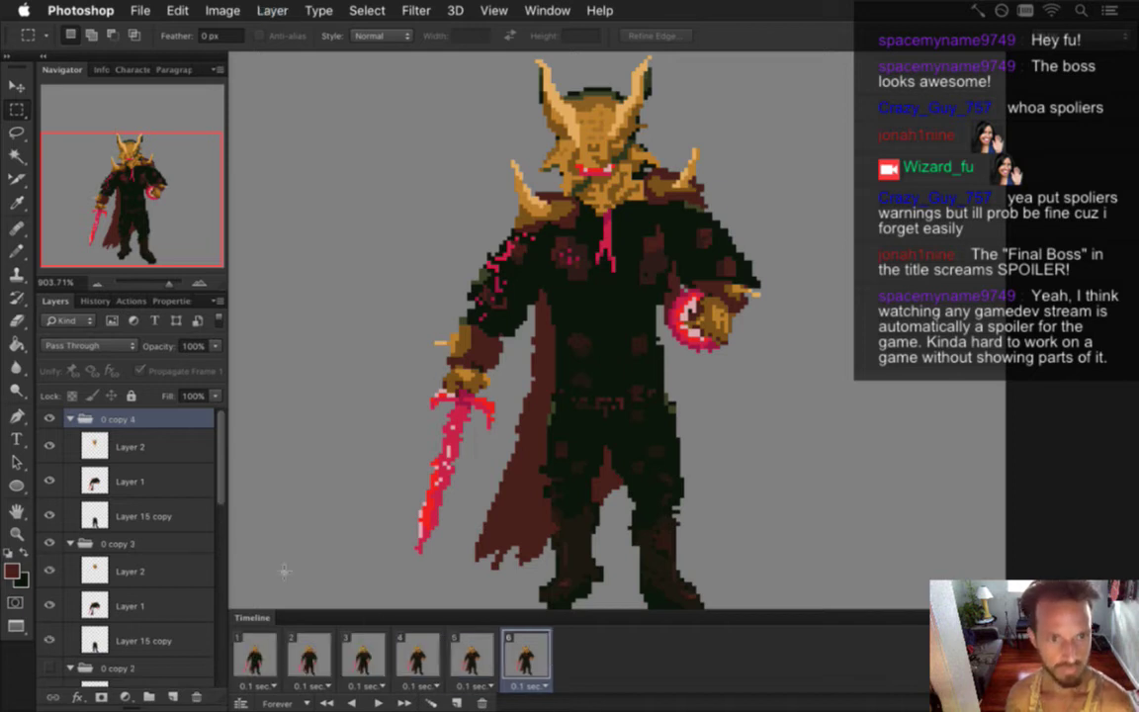
left_click(484, 660)
left_click(524, 657)
- Select the sword arm on Layer 1 of the duplicated group in frame 6, nudge it slightly right and deselect
left_click(128, 481)
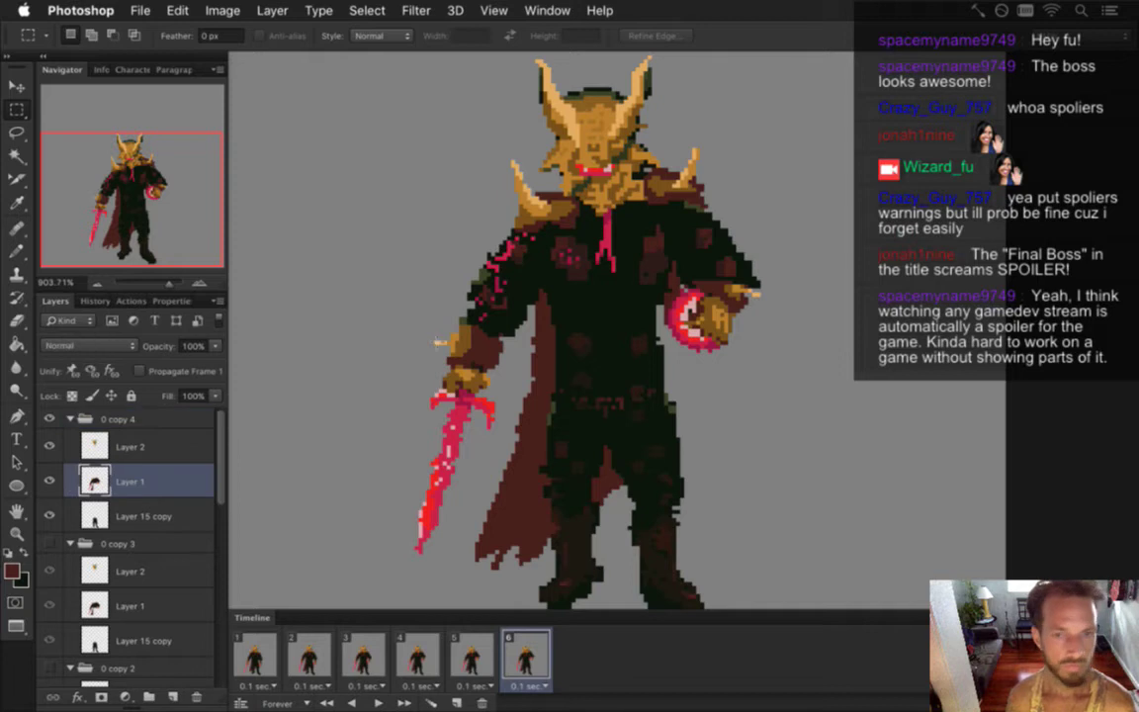
mouse_move(366, 350)
left_mouse_down()
mouse_move(467, 533)
mouse_move(468, 566)
left_mouse_up()
mouse_move(429, 322)
left_mouse_down()
mouse_move(505, 411)
mouse_move(503, 433)
left_mouse_up()
left_click_drag(450, 260, 515, 354)
left_click_drag(484, 236, 532, 238)
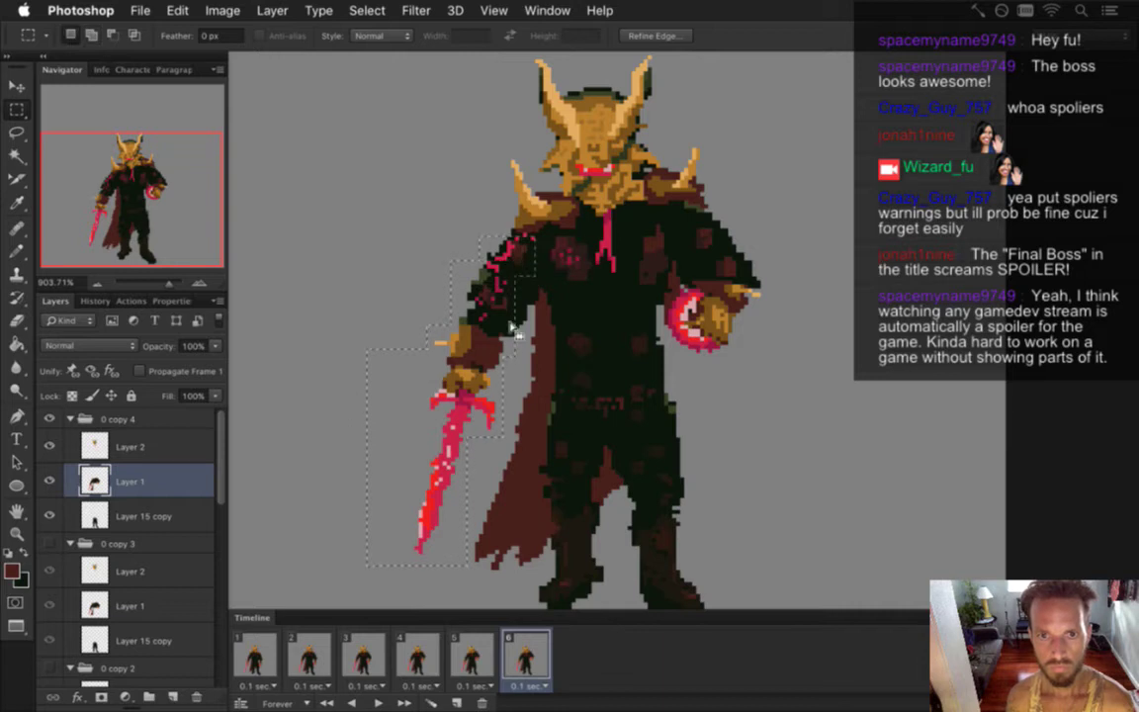
key("v")
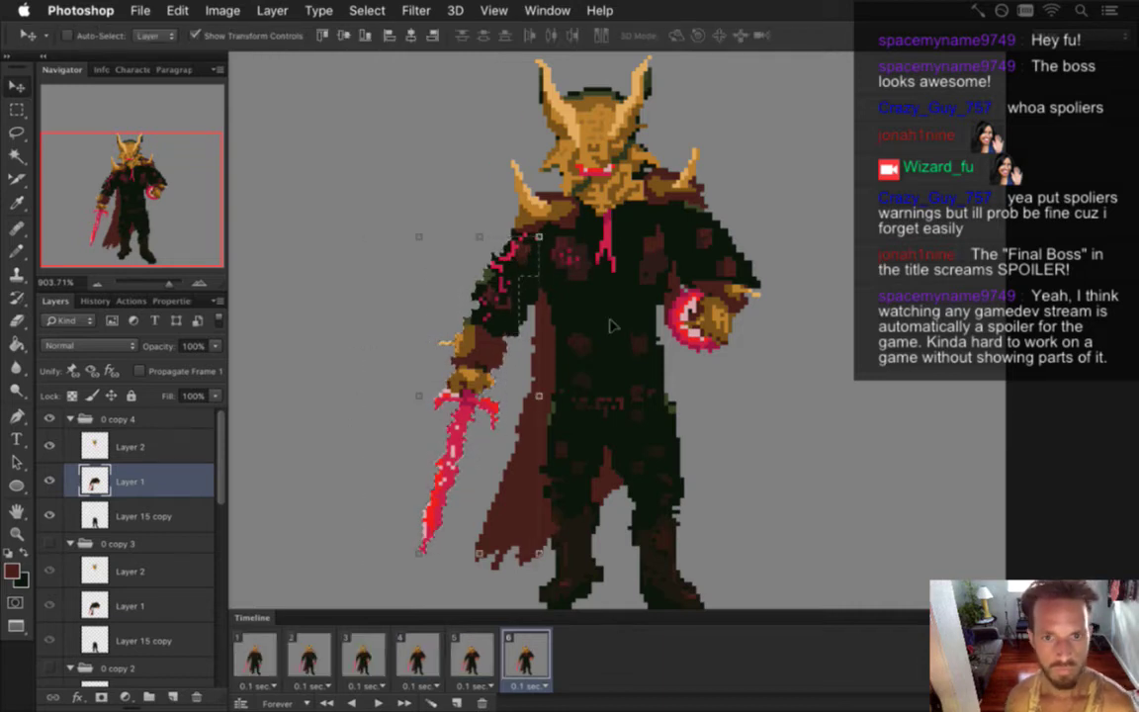
key("super+z")
key("m")
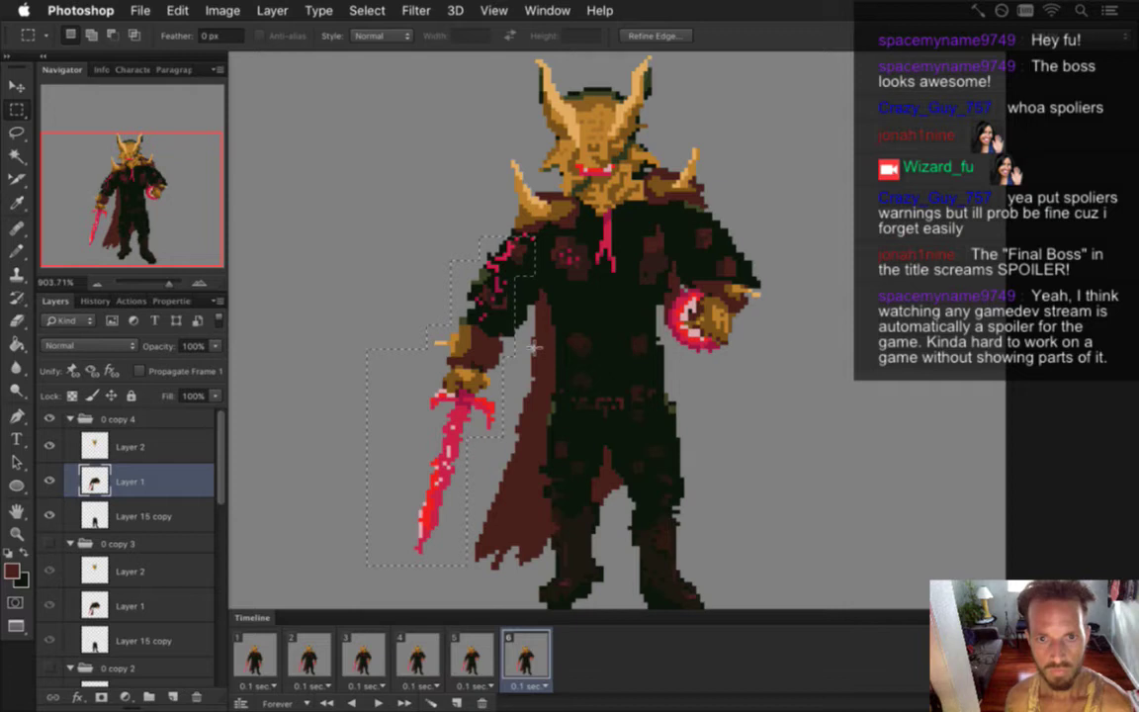
key("v")
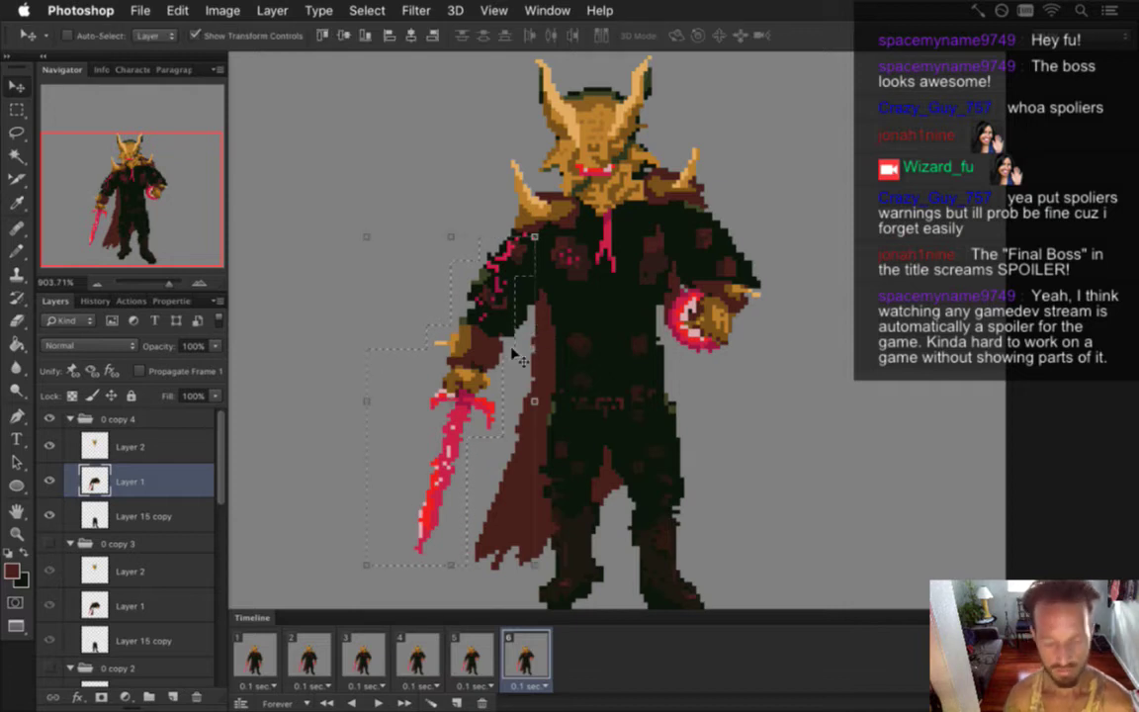
key("super+d")
- Select the cape beside the sword on Layer 1 with several joined rectangles, nudge it slightly right and deselect
key("m")
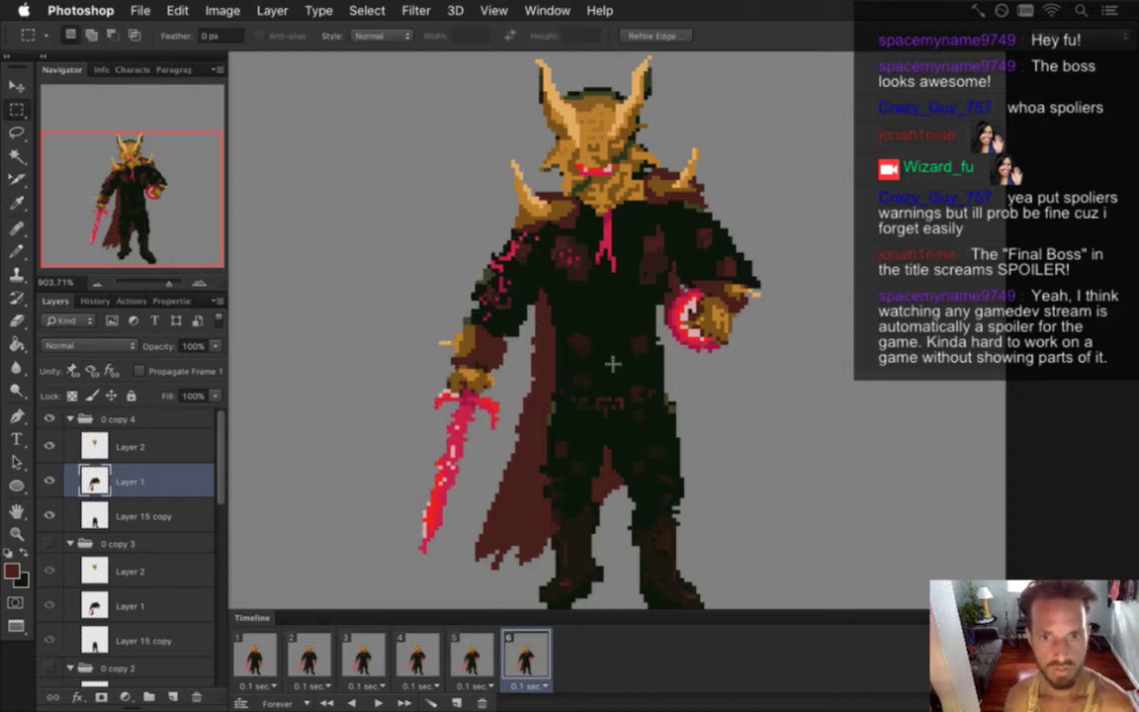
left_click_drag(460, 493, 507, 577)
left_click_drag(491, 462, 514, 511)
left_click_drag(509, 433, 535, 559)
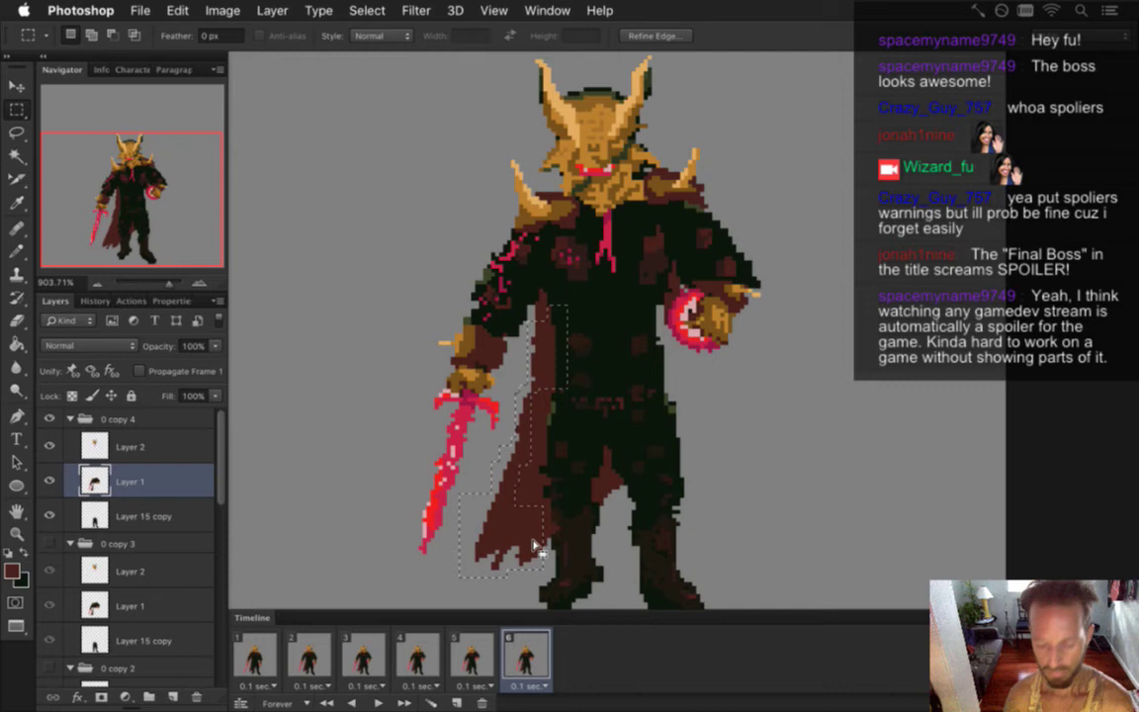
key("v")
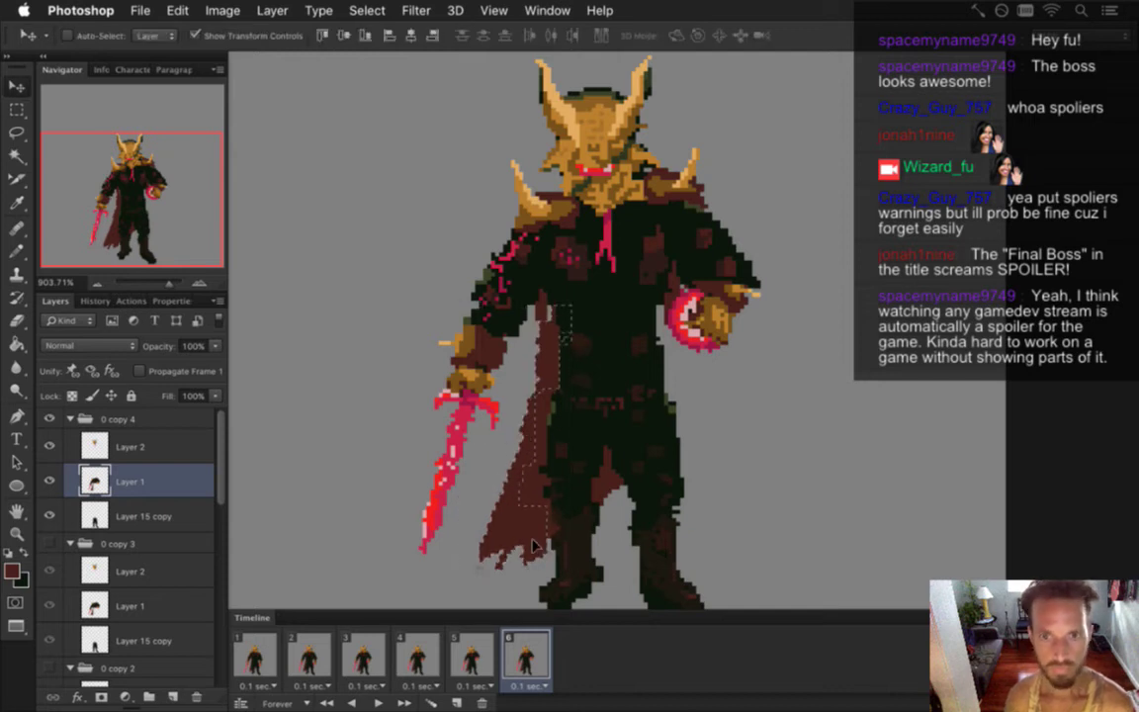
key("ctrl+d")
- Select the orb hand with its cuff on Layer 1 and move it sideways, clear of the body
key("m")
key("i")
key("b")
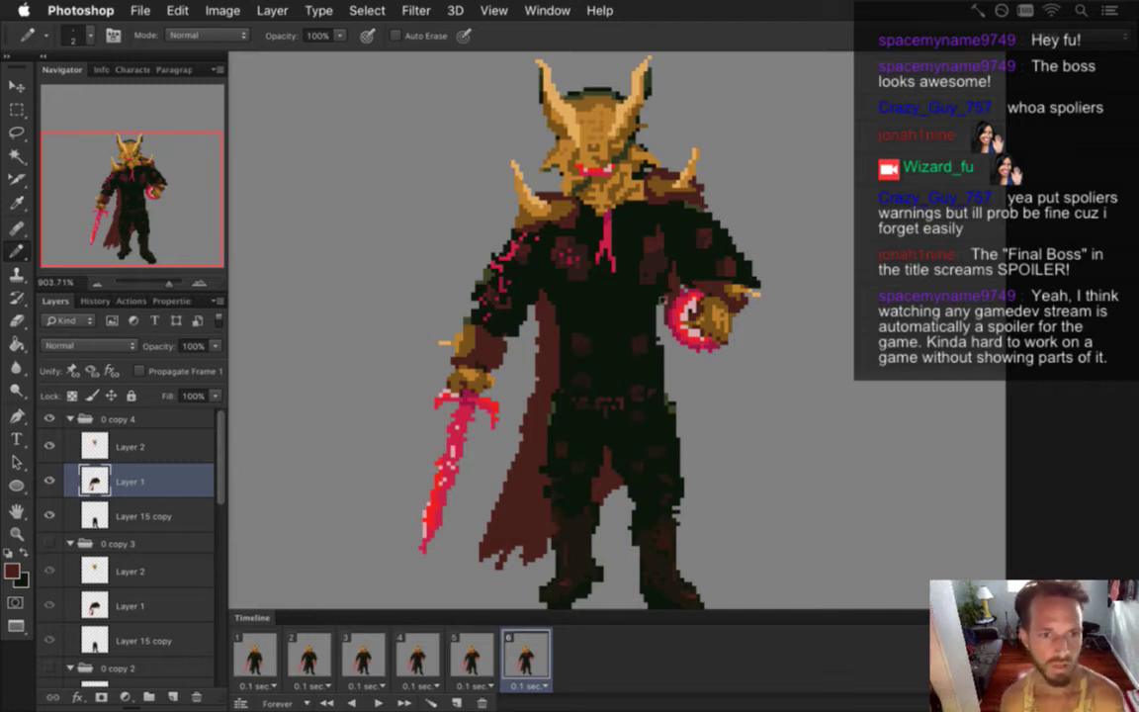
key("m")
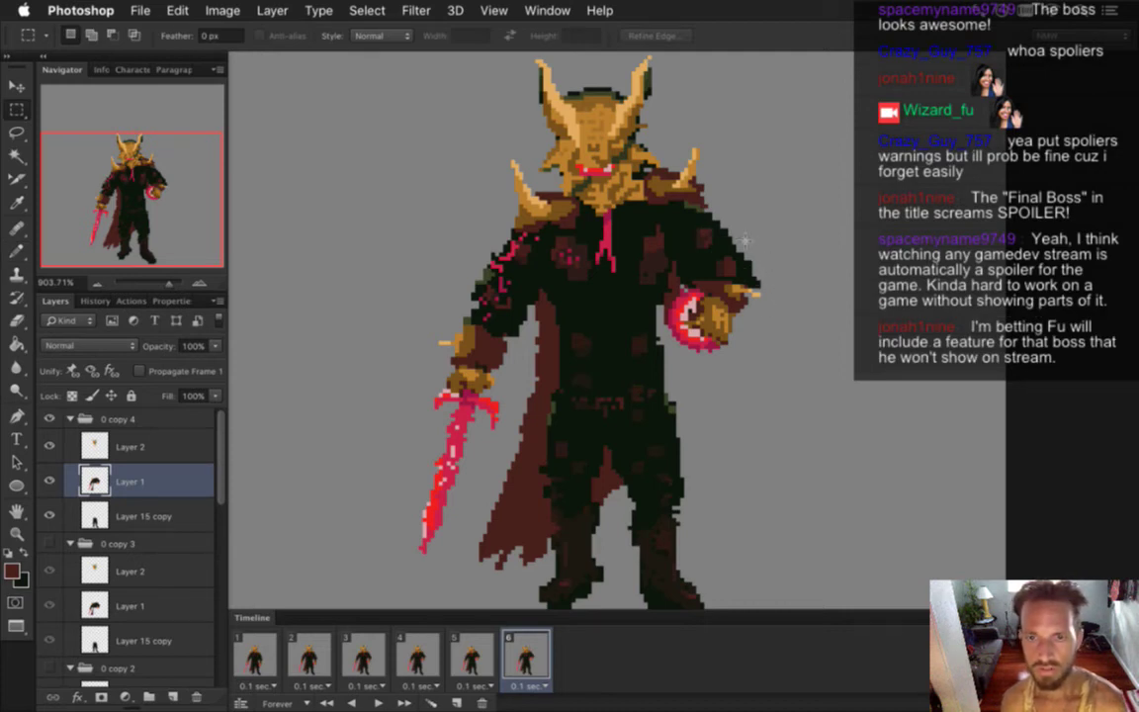
left_click_drag(771, 283, 795, 350)
key("super+d")
key("v")
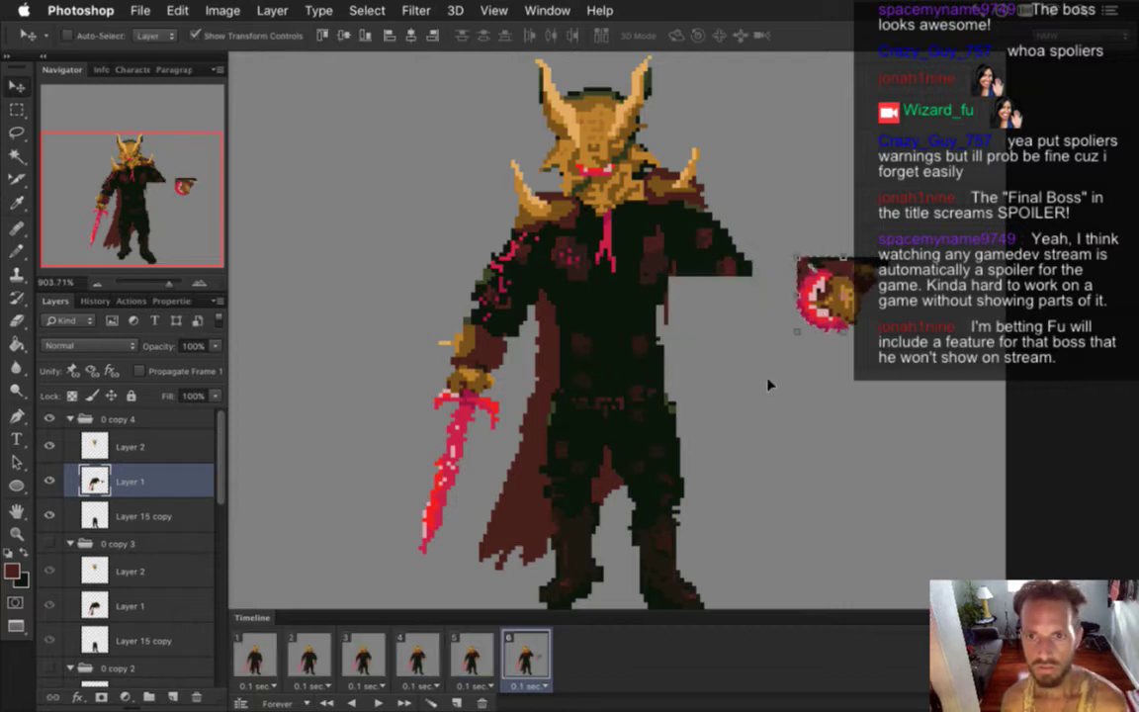
- Lasso the remaining upper part of the orb arm on Layer 1 and rotate it by -10.56°
key("m")
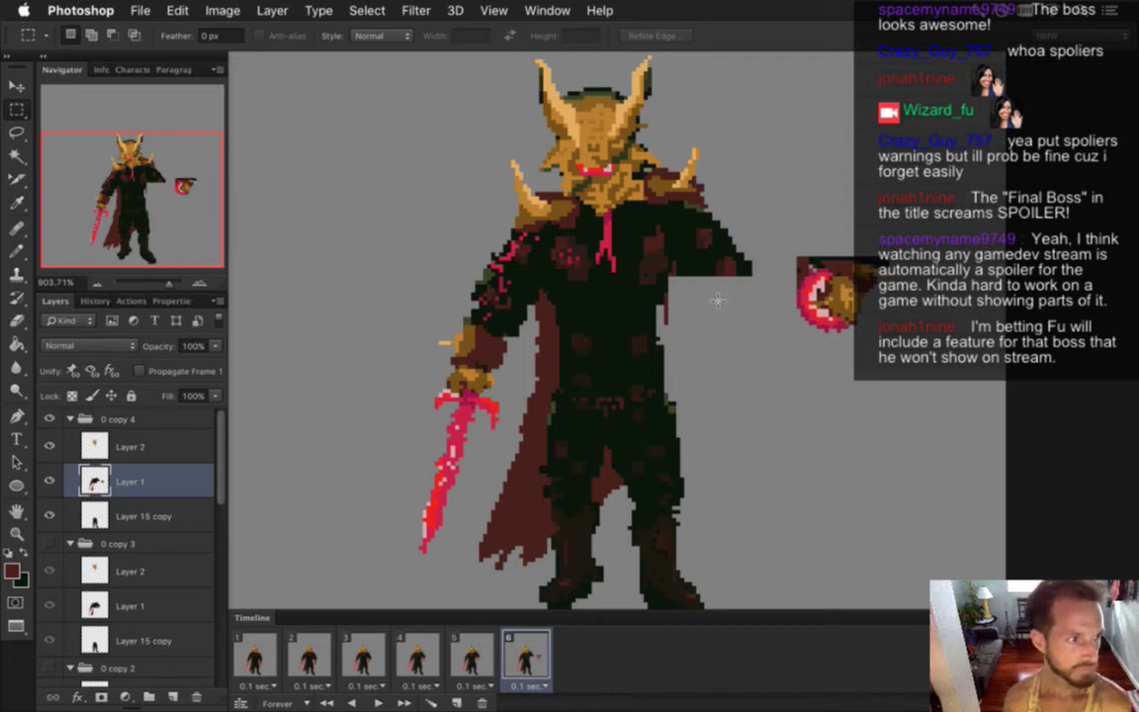
key("l")
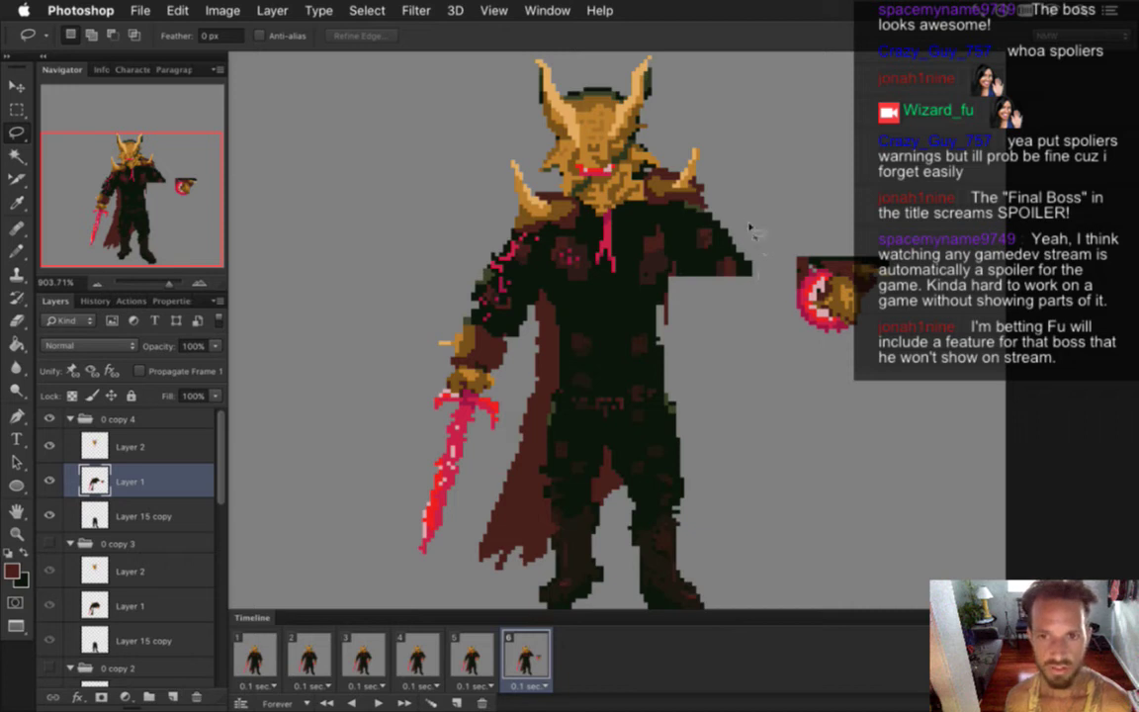
mouse_move(689, 218)
left_mouse_down()
mouse_move(668, 242)
mouse_move(676, 277)
left_mouse_up()
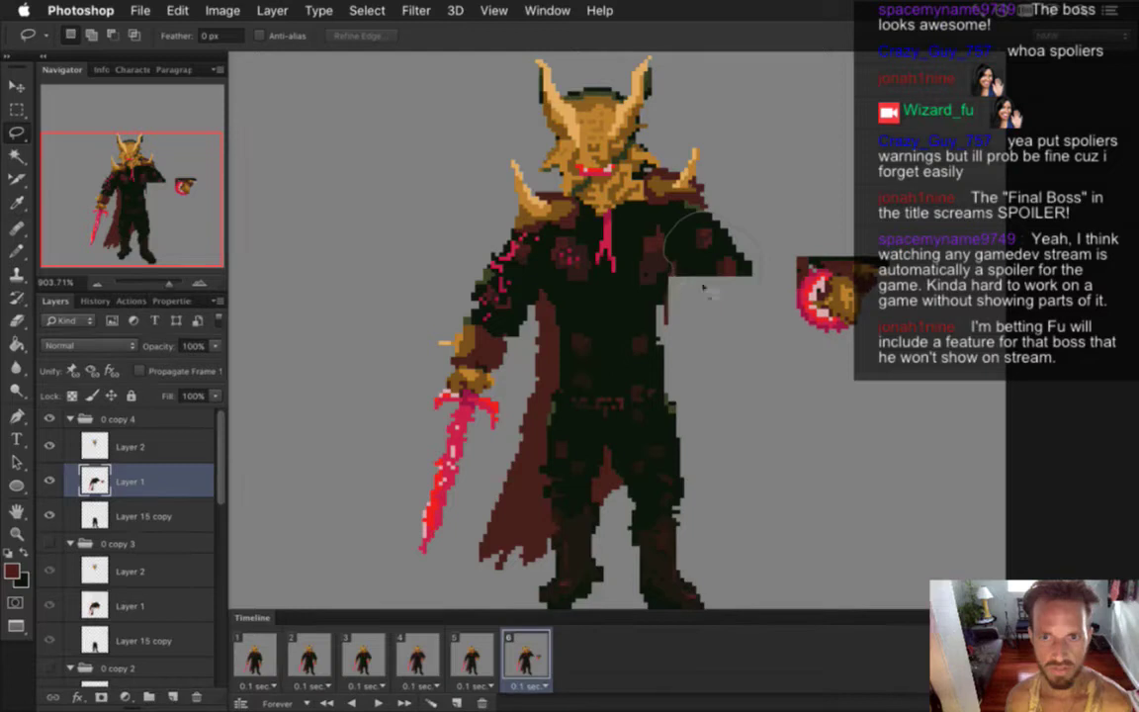
left_click_drag(754, 283, 757, 289)
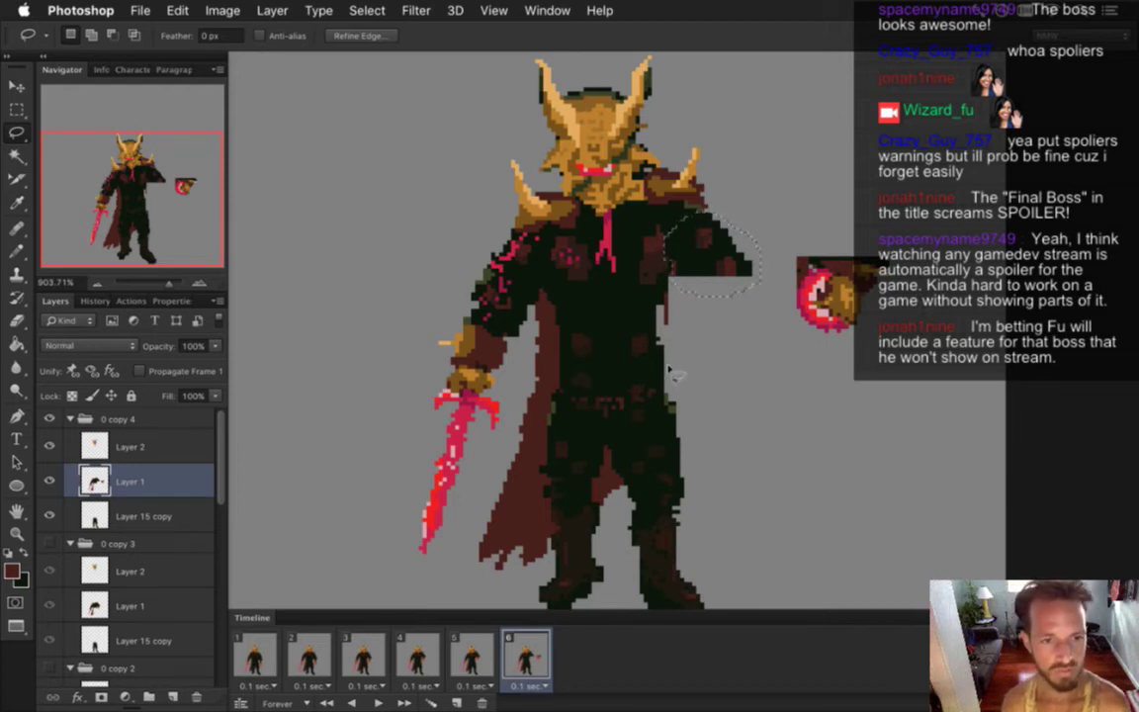
key("v")
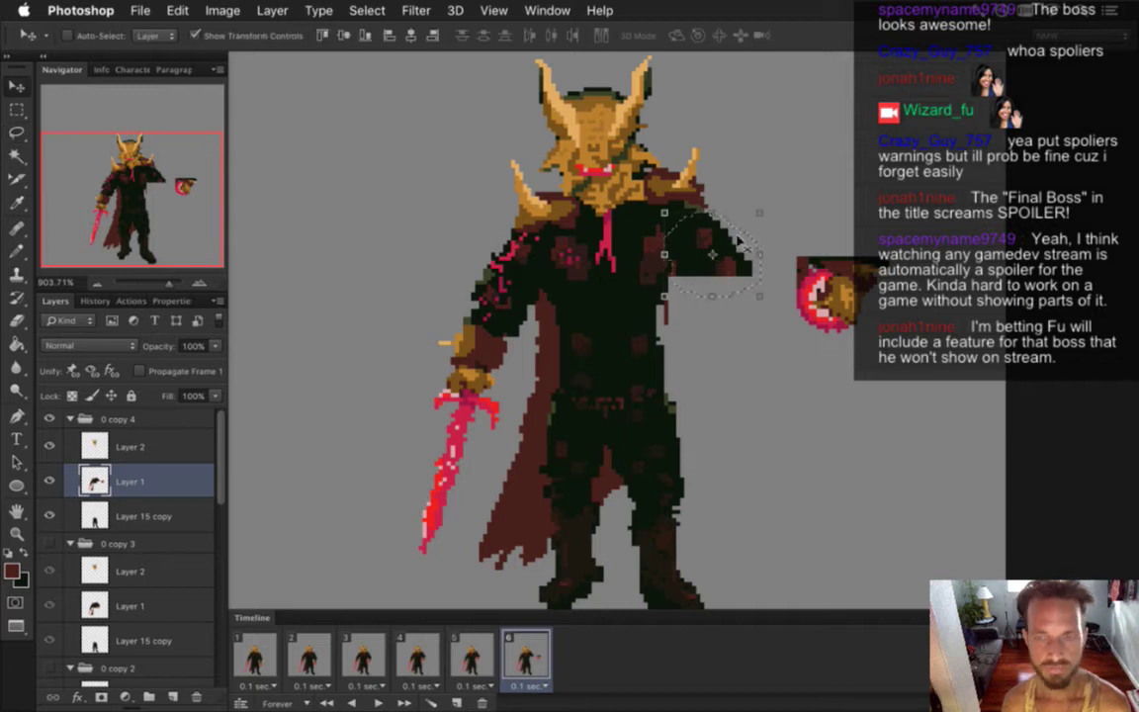
left_click_drag(771, 301, 781, 309)
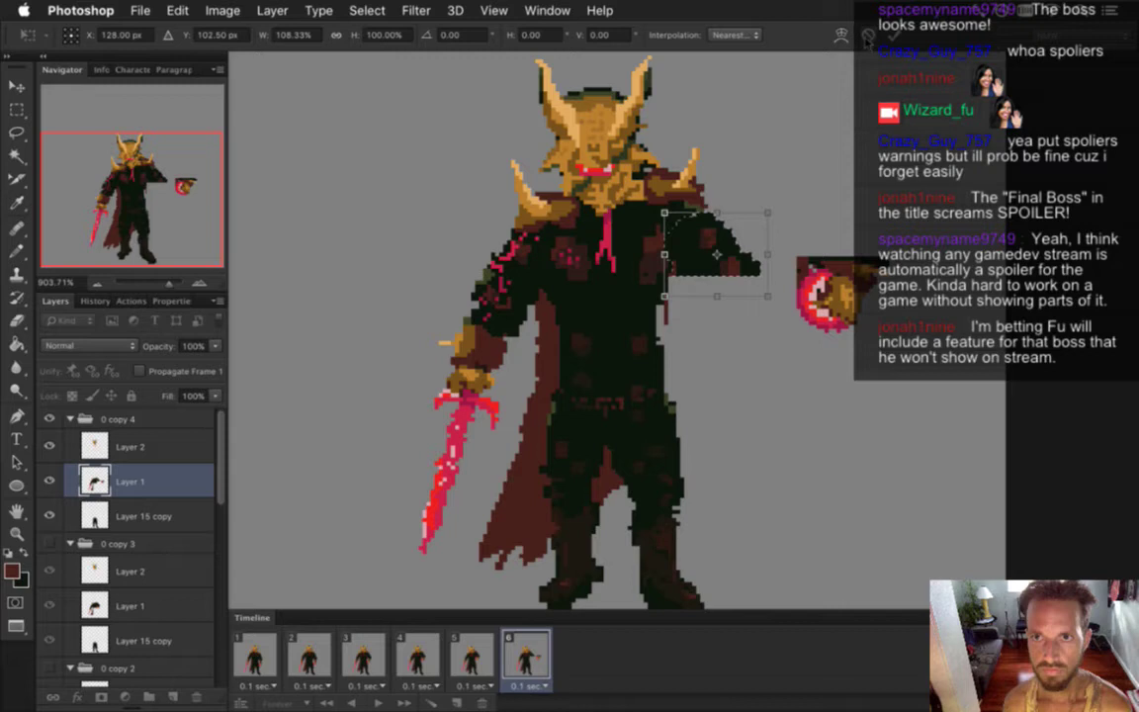
key("Escape")
mouse_move(771, 307)
left_mouse_down()
mouse_move(788, 283)
mouse_move(754, 248)
mouse_move(778, 285)
left_mouse_up()
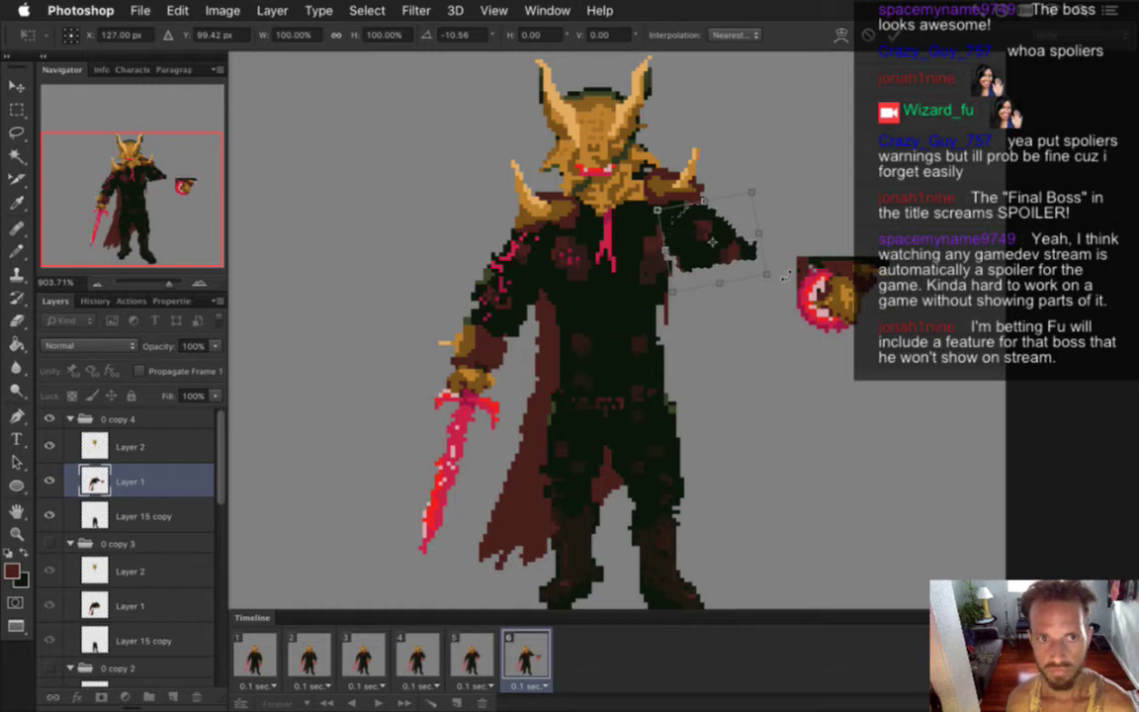
key("Return")
- Select the detached orb hand, move it back under the rotated arm and deselect
key("m")
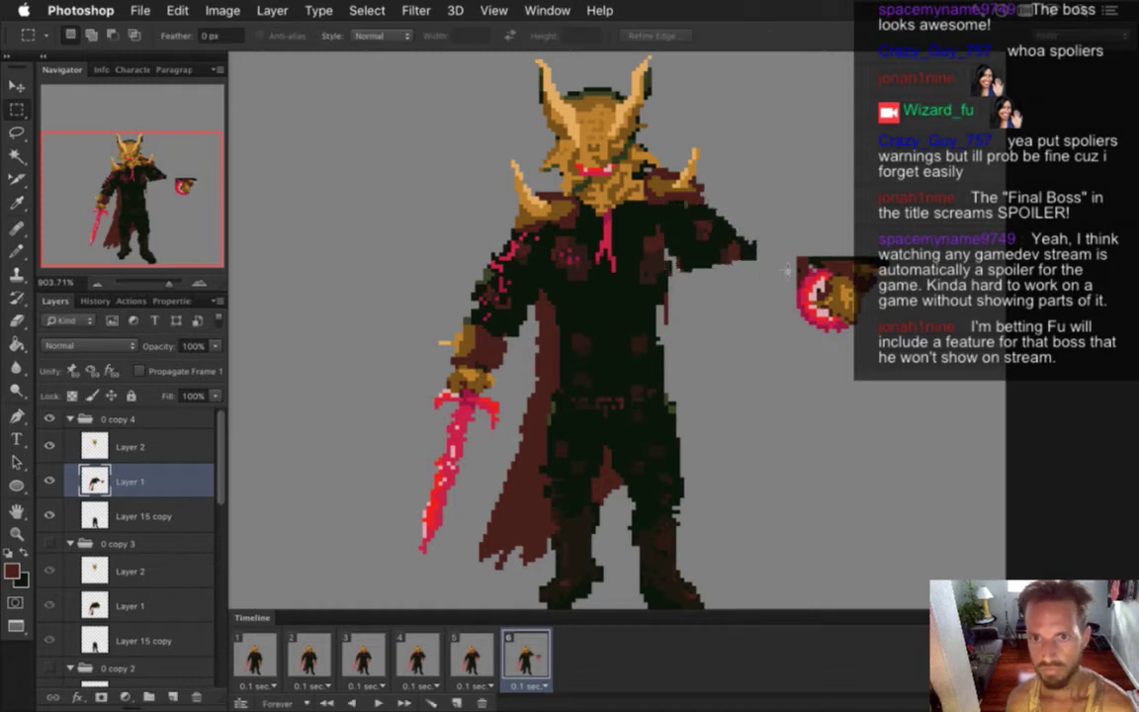
left_click_drag(788, 234, 722, 275)
key("v")
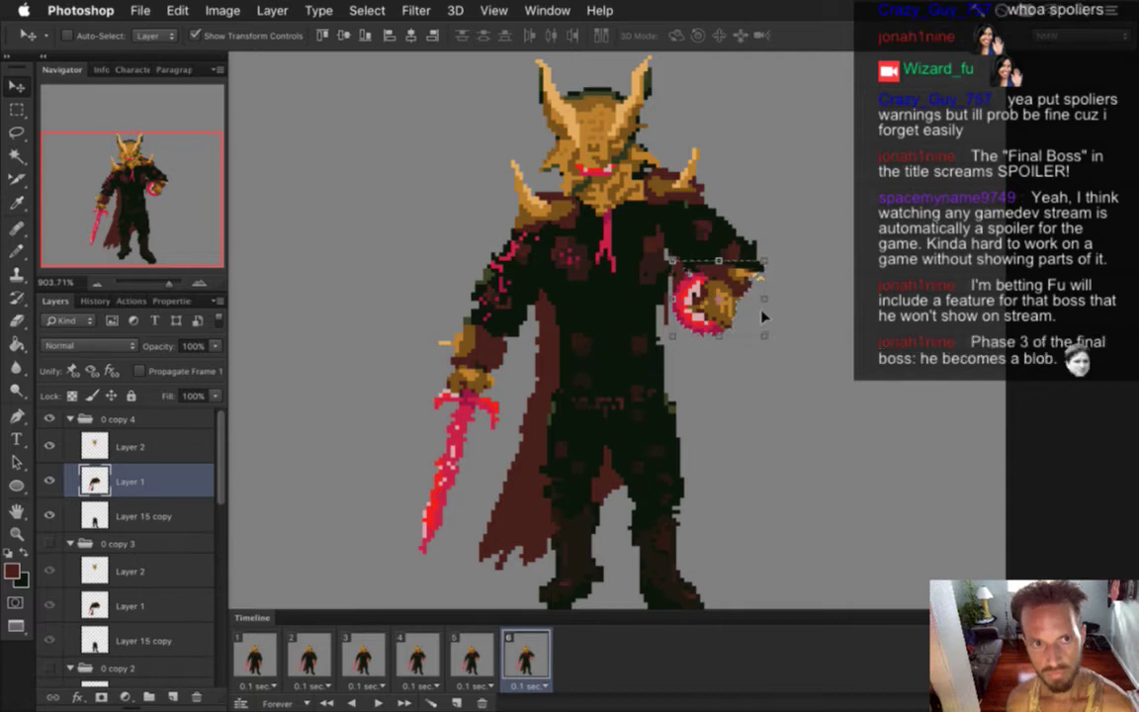
key("m")
left_click(711, 385)
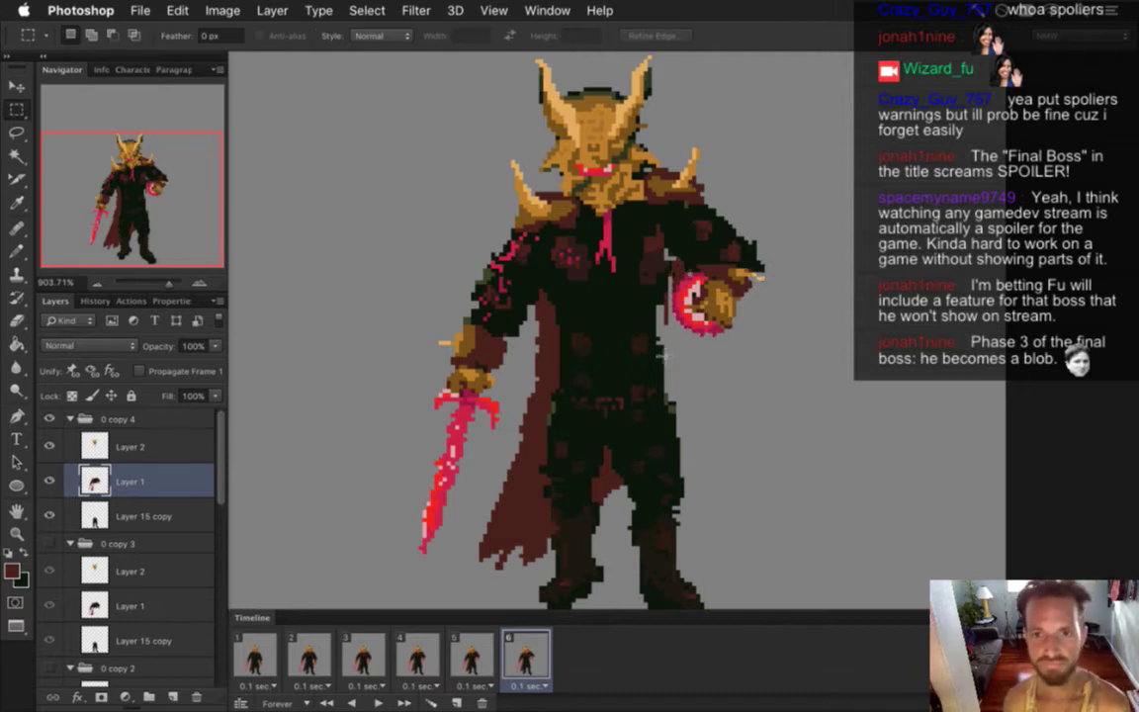
- Fill the armpit gap above the orb with the dark coat colour and erase the stray cape pixels beside the torso
scroll(687, 280, "up", 3)
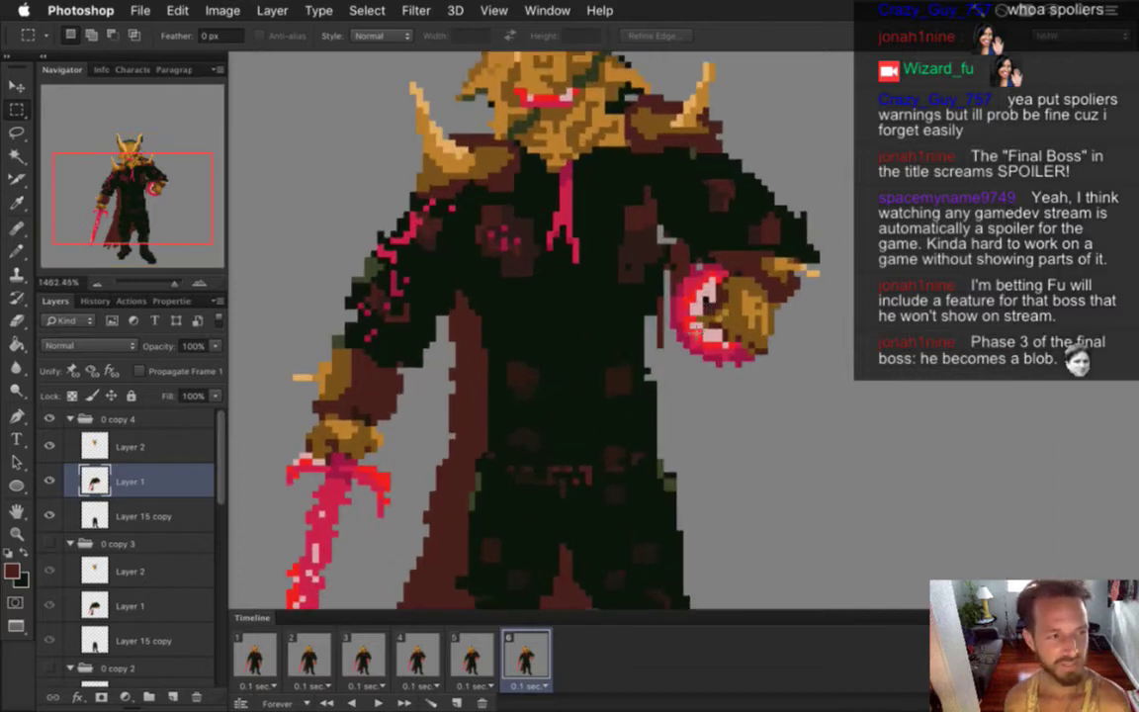
key("i")
left_click(677, 223)
left_click(682, 259)
key("b")
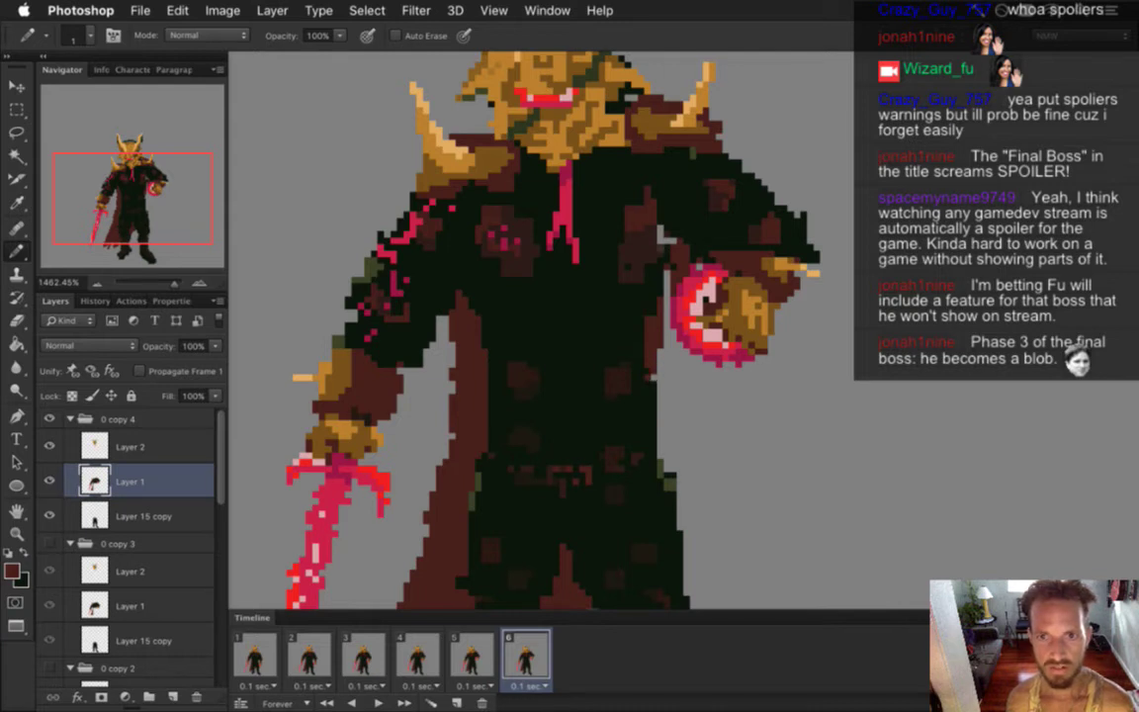
left_click(682, 228, "alt")
left_click_drag(668, 235, 664, 247)
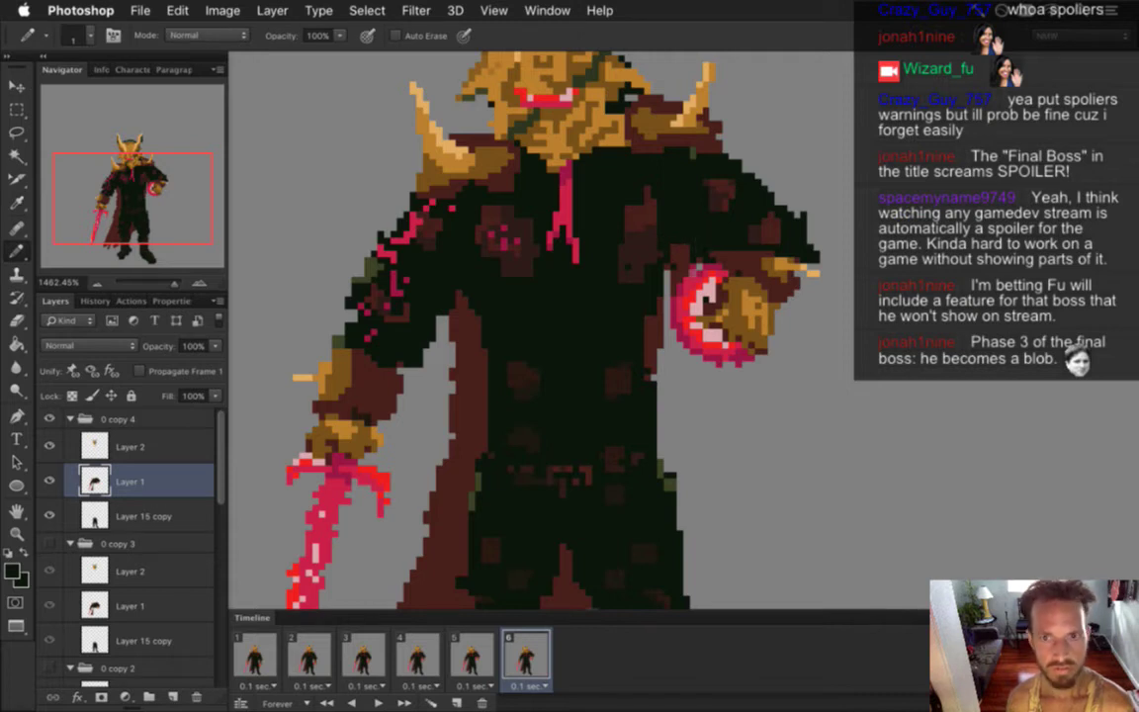
key("e")
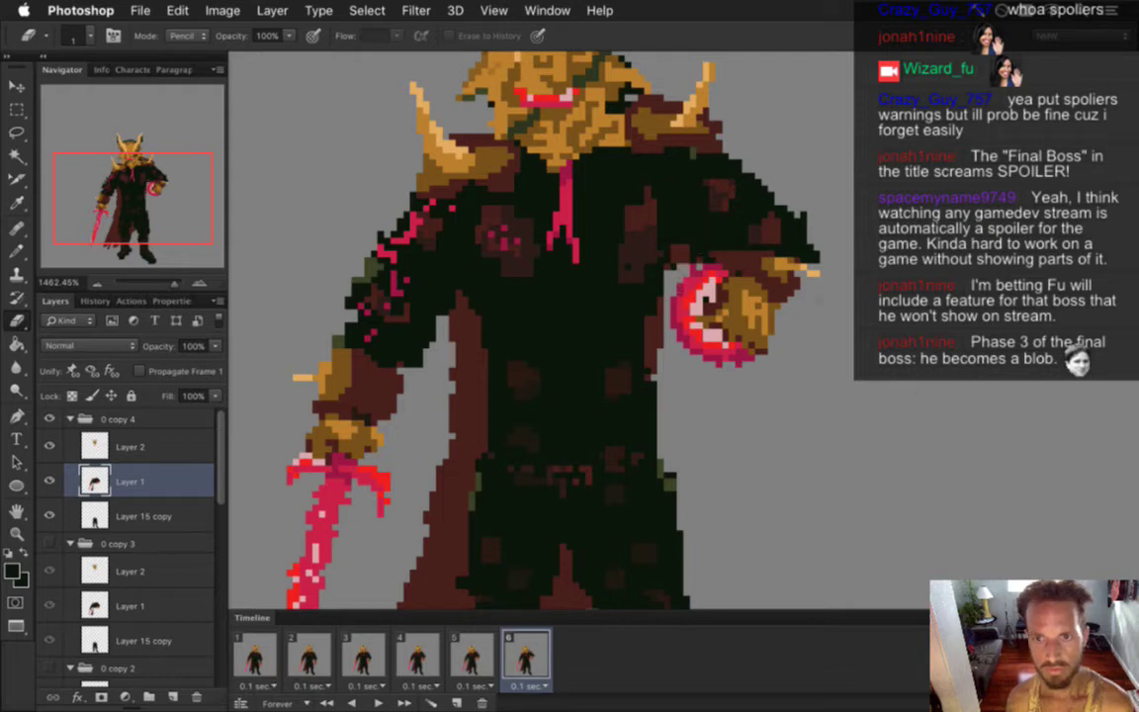
left_click_drag(715, 363, 651, 353)
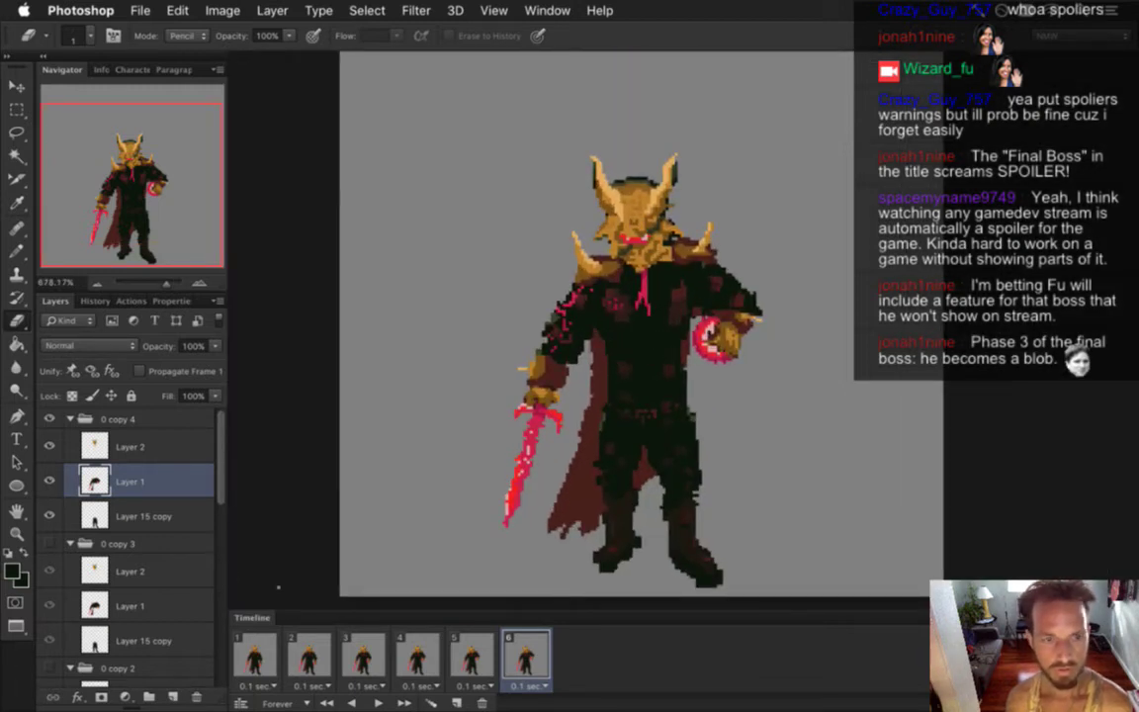
- Select the shoulder armour above the orb arm on Layer 1, nudge it slightly down, deselect and compare with frame 5
key("m")
mouse_move(593, 190)
left_mouse_down()
mouse_move(651, 234)
mouse_move(734, 263)
left_mouse_up()
key("v")
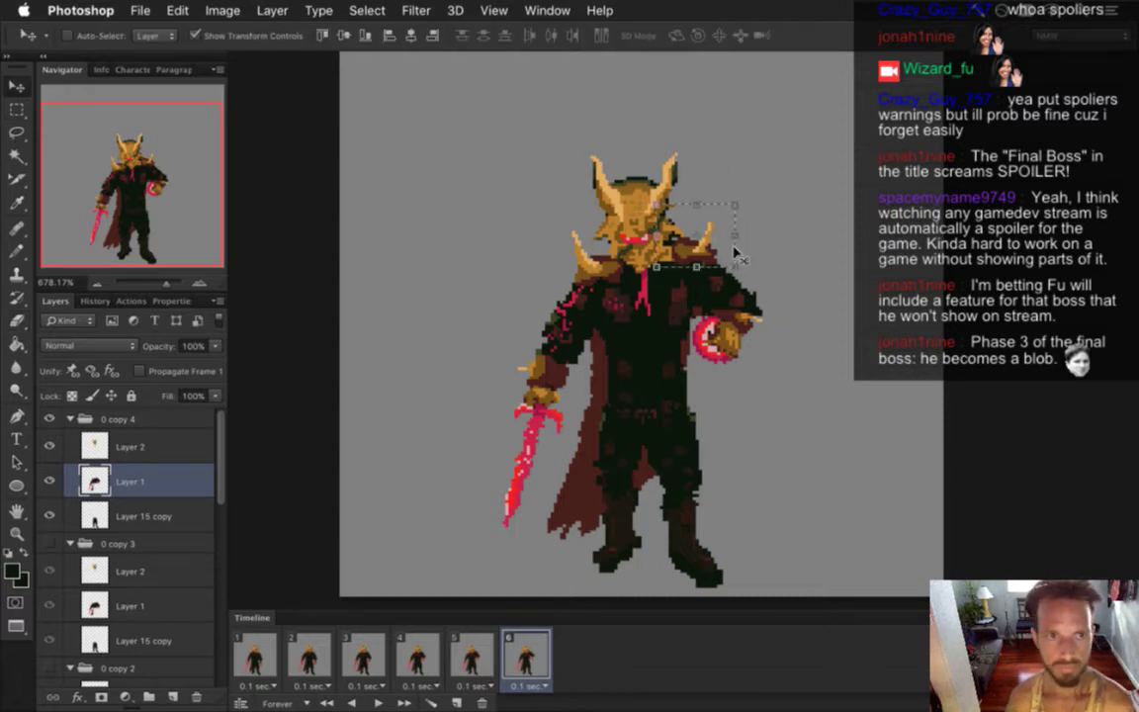
key("m")
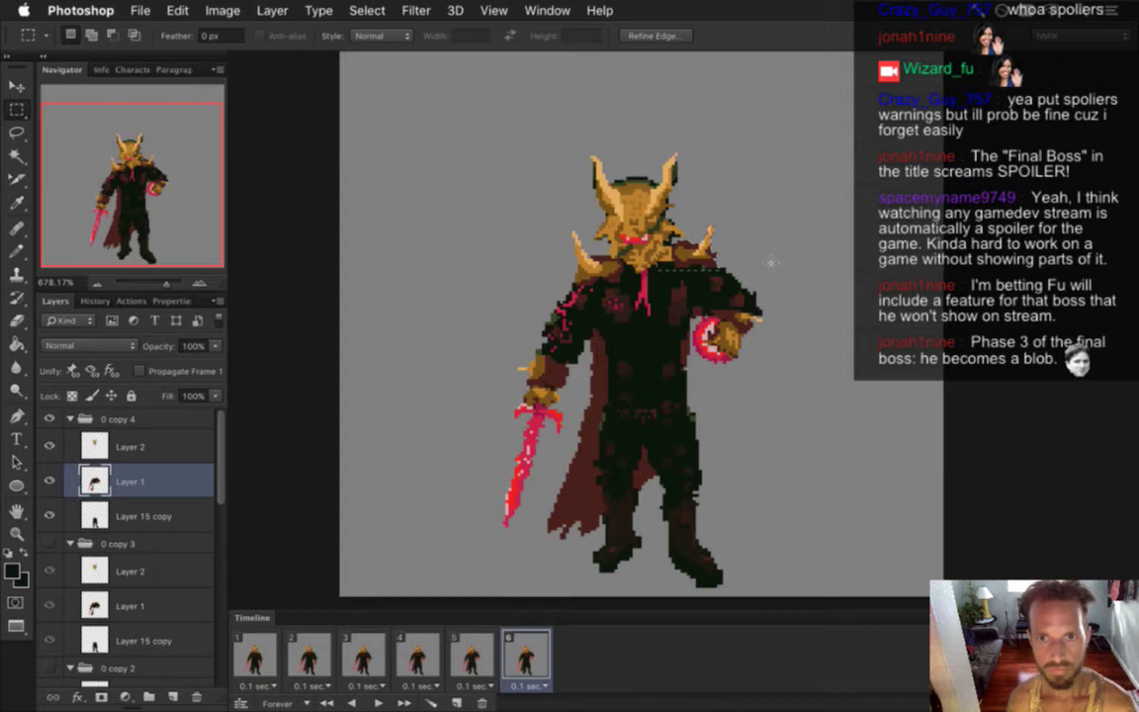
left_click(472, 654)
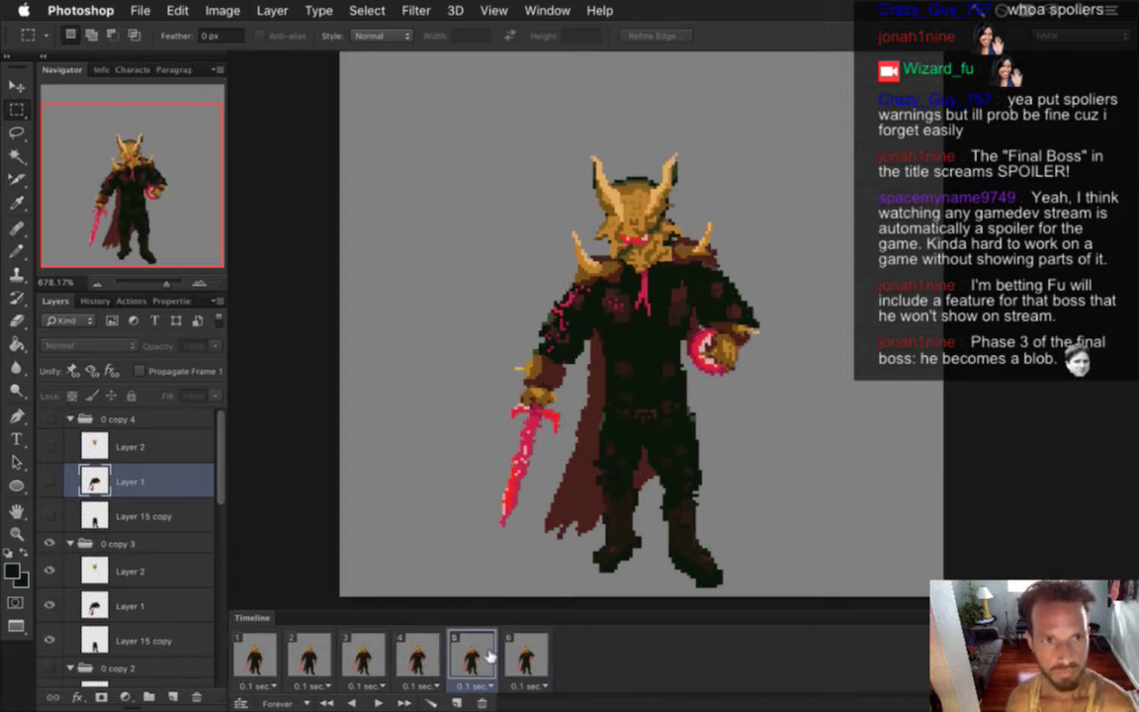
left_click(526, 654)
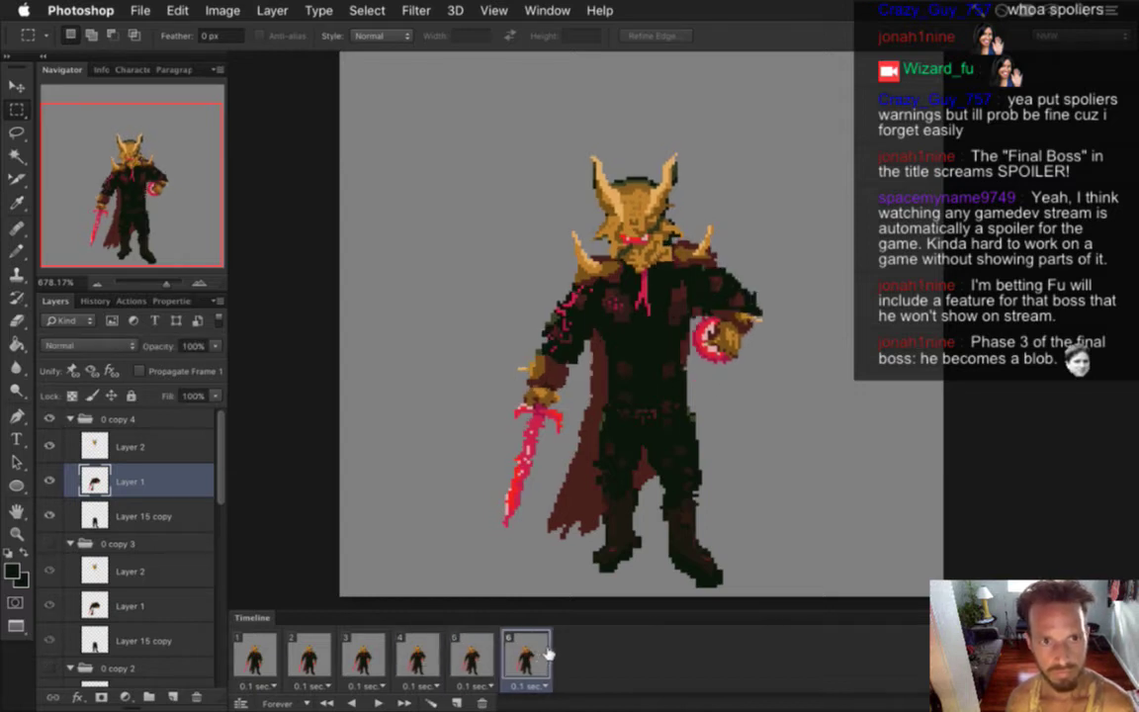
- Nudge the head on Layer 2 of group "0 copy 4" slightly down in frame 6
left_click(139, 444)
key("v")
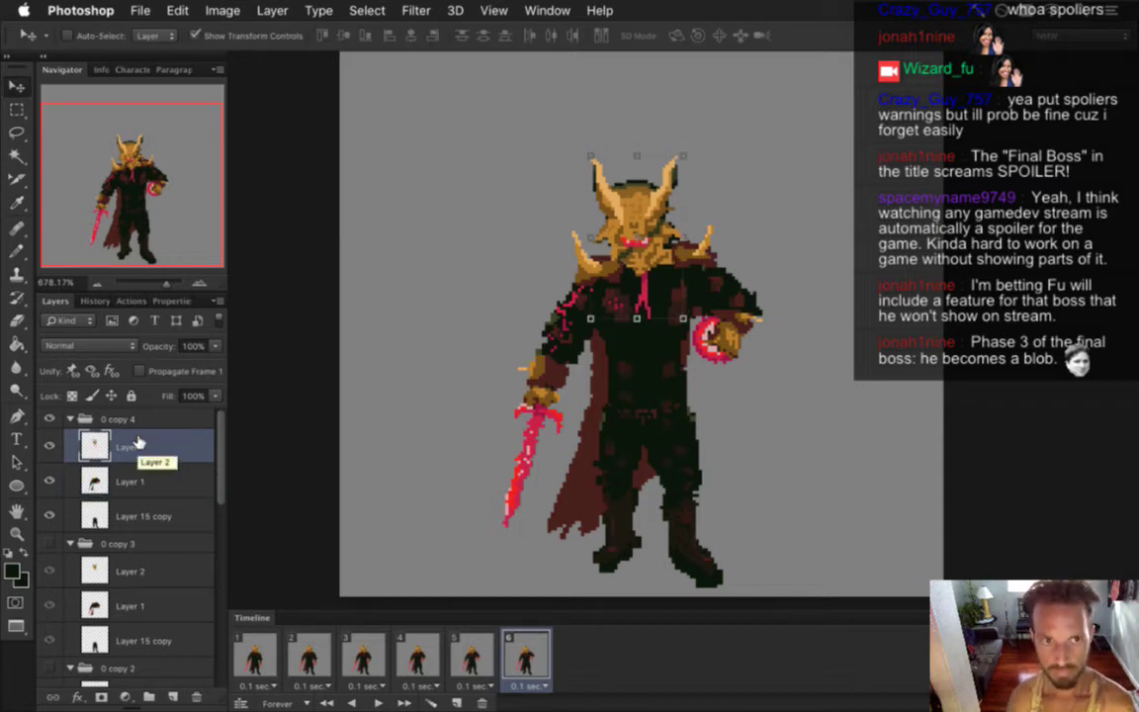
key("m")
- Compare frames 4, 5 and 6 by switching back and forth between them to judge the head and arm motion
left_click(473, 657)
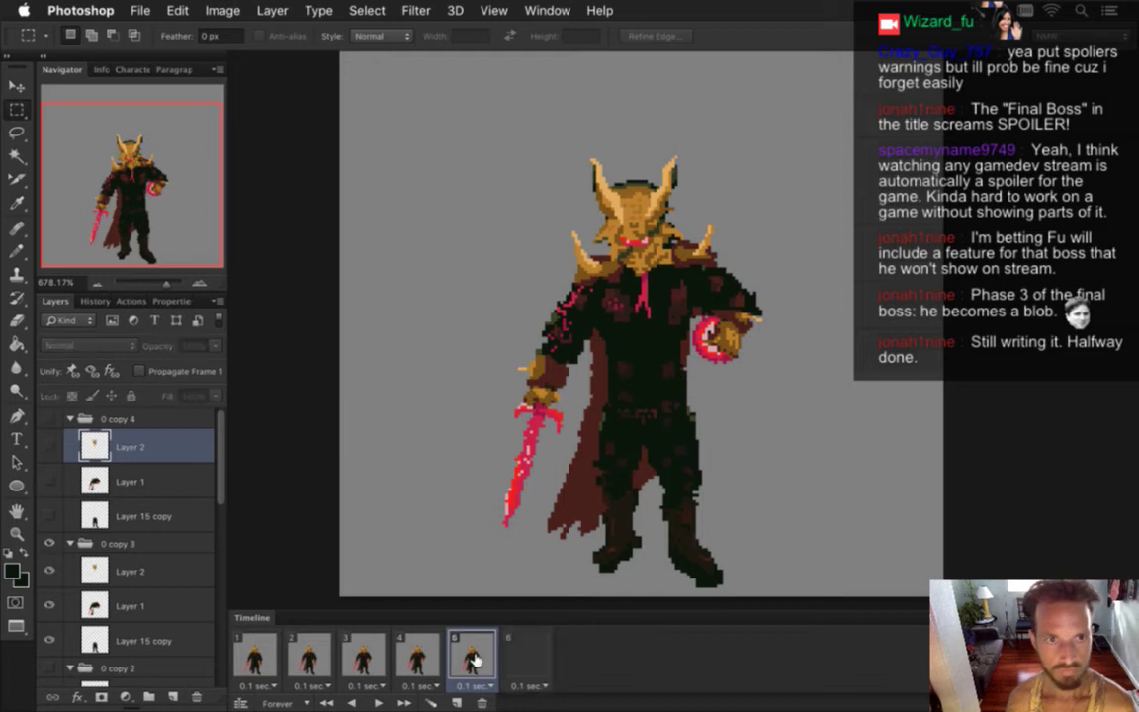
left_click(429, 659)
left_click(482, 657)
left_click(534, 658)
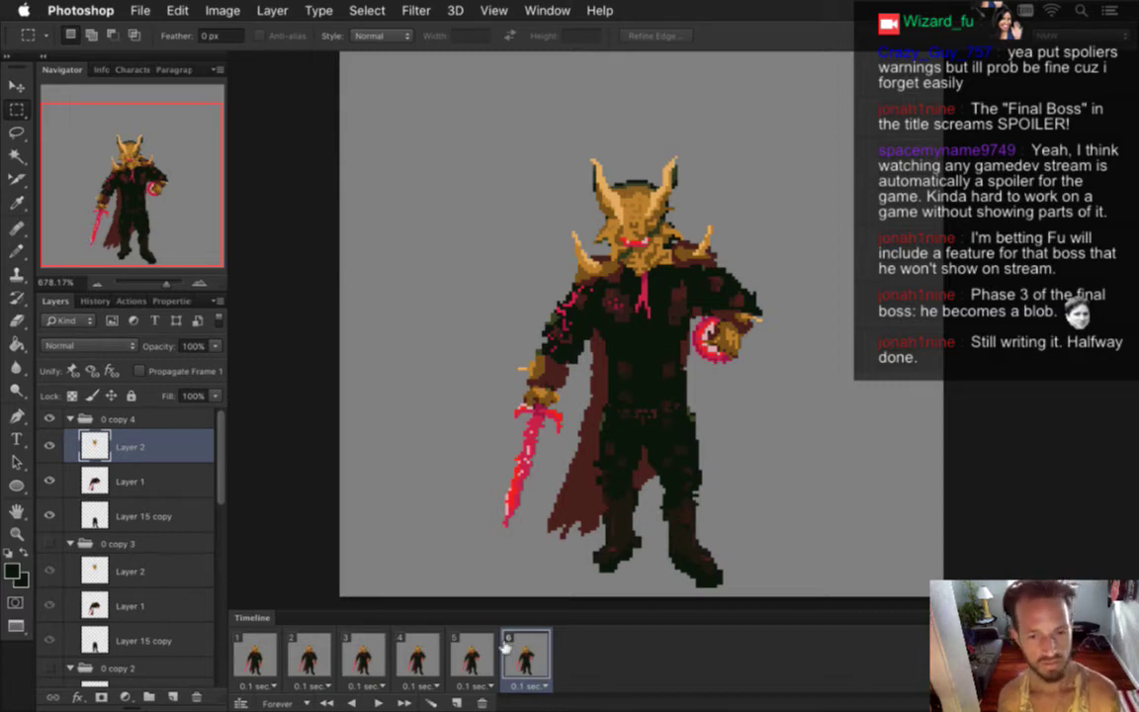
left_click(473, 654)
left_click(525, 655)
left_click(479, 652)
left_click(526, 659)
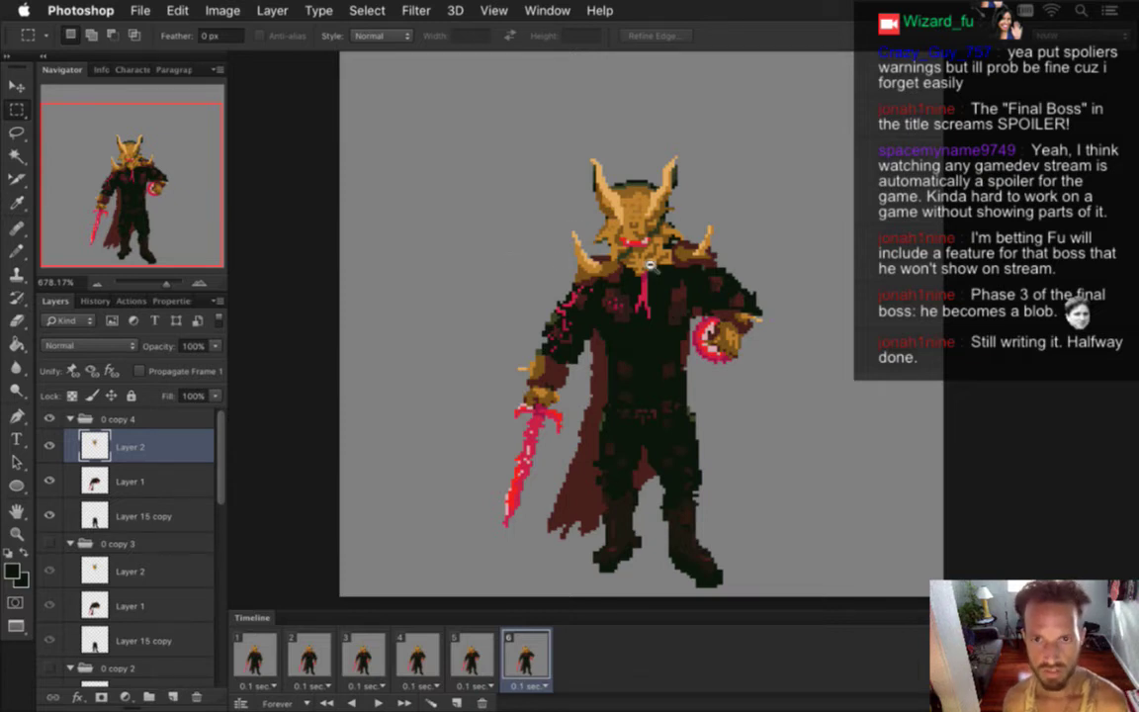
- Select the top of the horned helmet on Layer 2, scale its height to 91.87% and shift it slightly up
left_click_drag(644, 265, 670, 265)
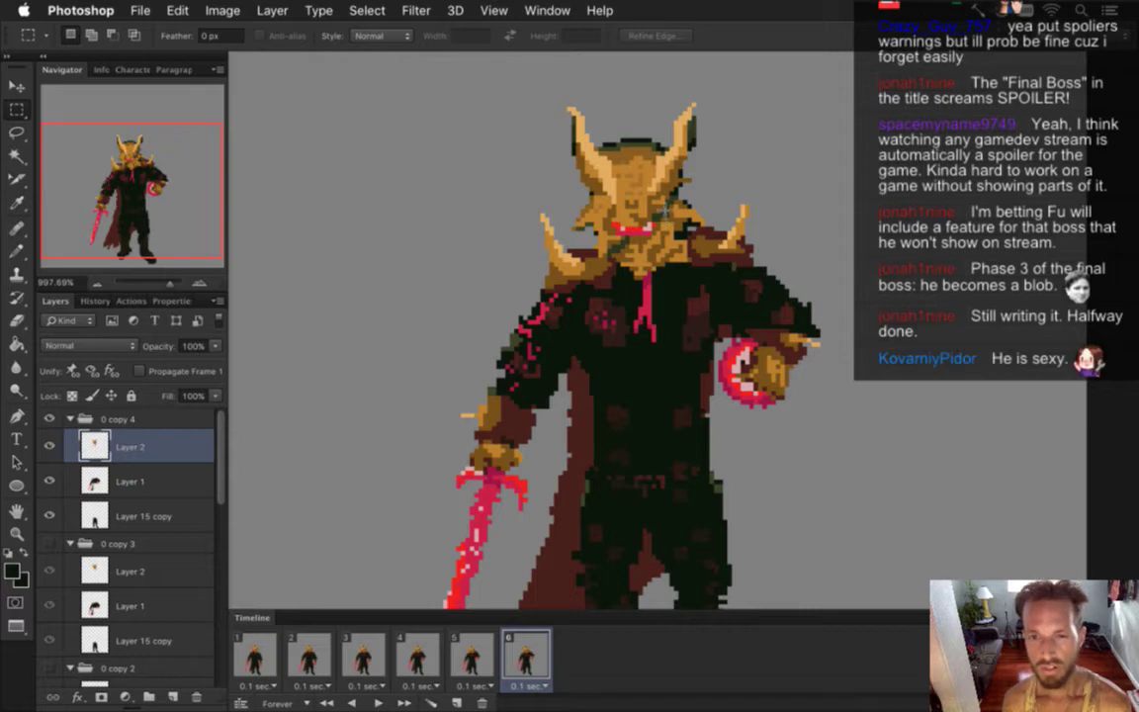
left_click_drag(544, 119, 723, 192)
key("ctrl+t")
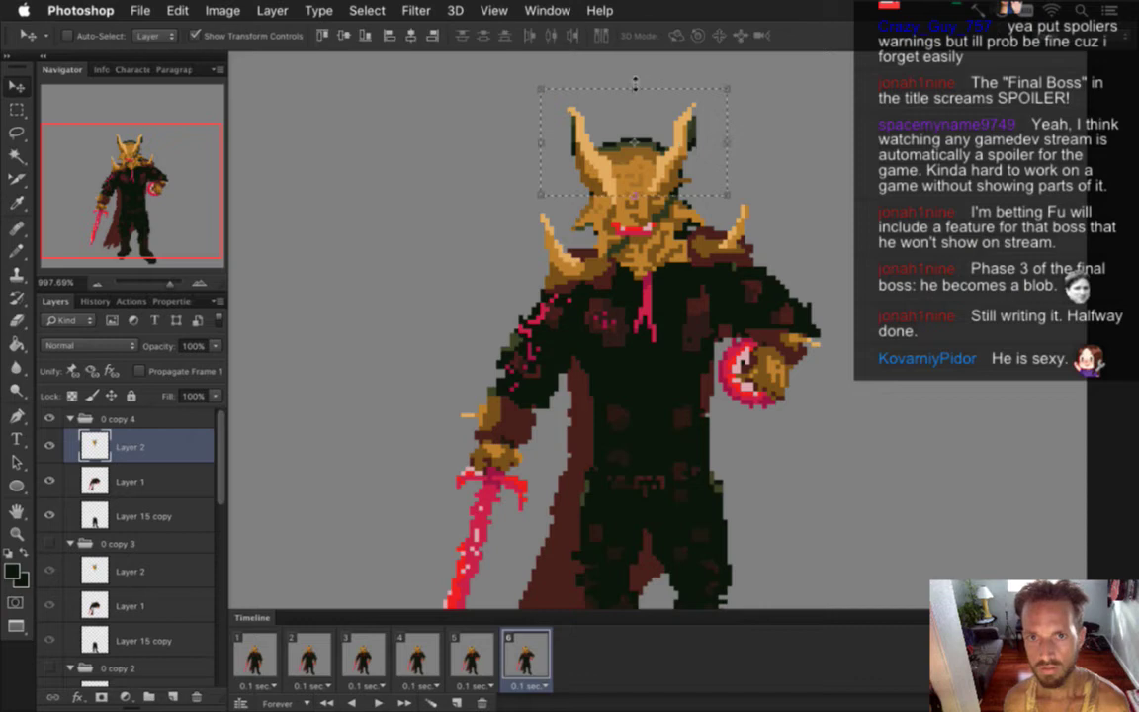
left_click_drag(634, 92, 634, 98)
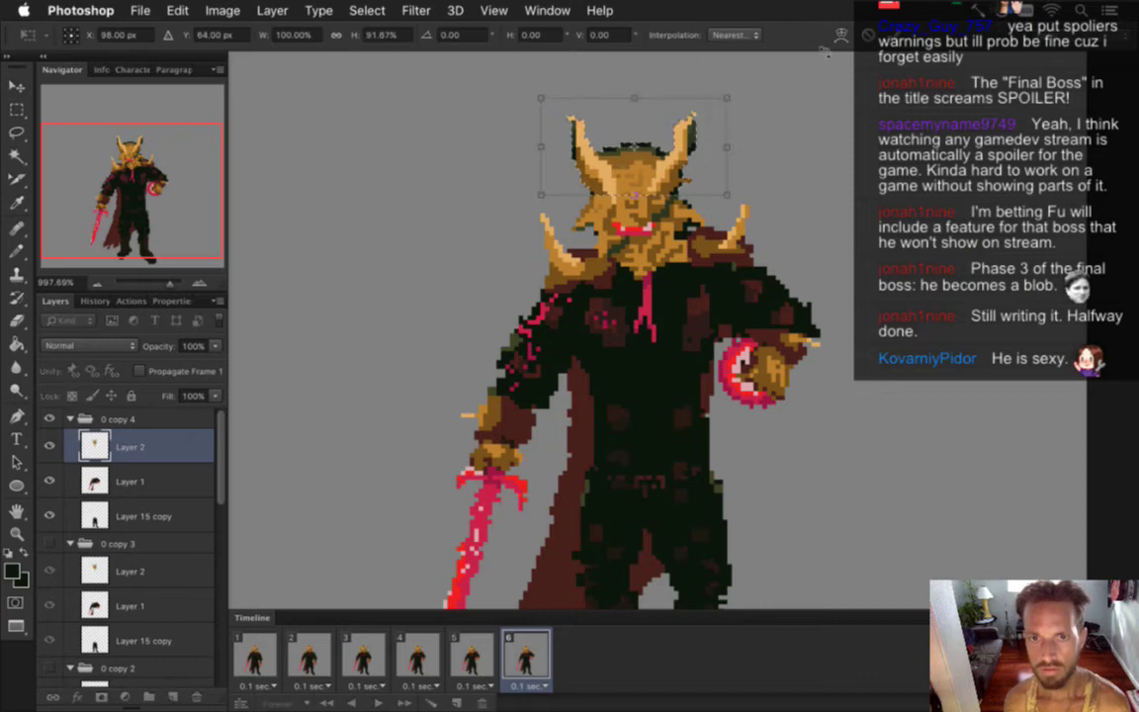
key("Return")
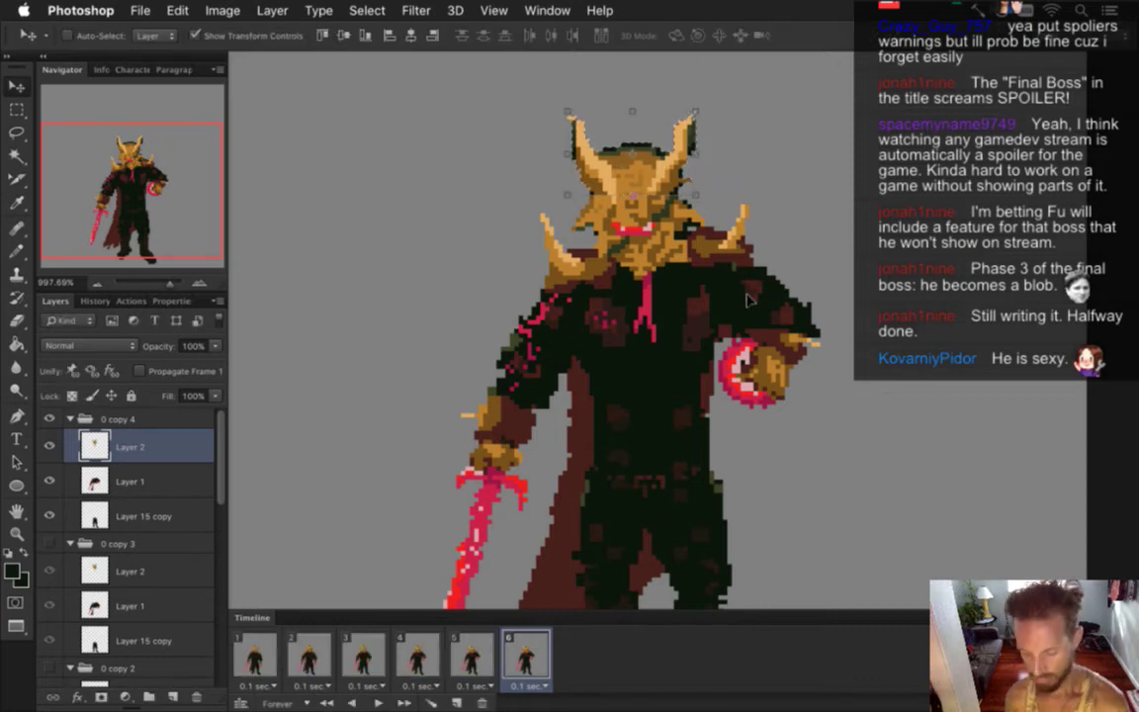
- Select the narrow helmet strip above the eyes on Layer 2 and nudge it up to close the gap
key("m")
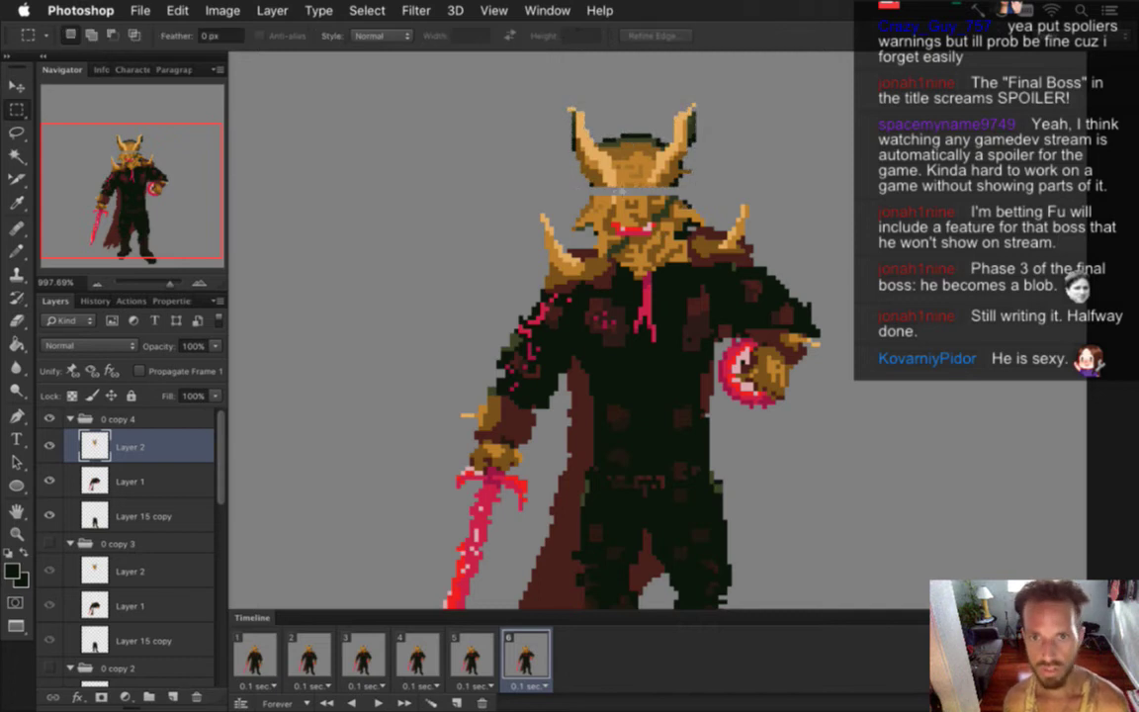
left_click_drag(579, 195, 698, 209)
key("v")
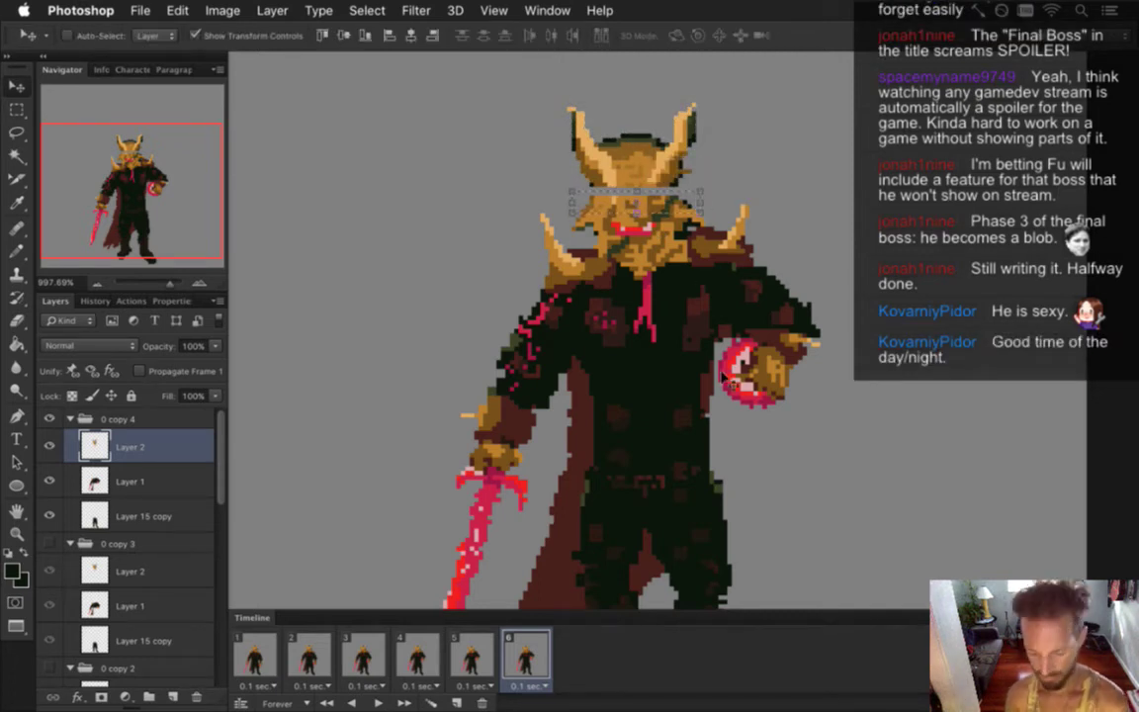
- Select the eye band of the mask on Layer 2 in frame 6 and nudge it up to meet the helmet
key("m")
key("super+d")
key("ctrl+z")
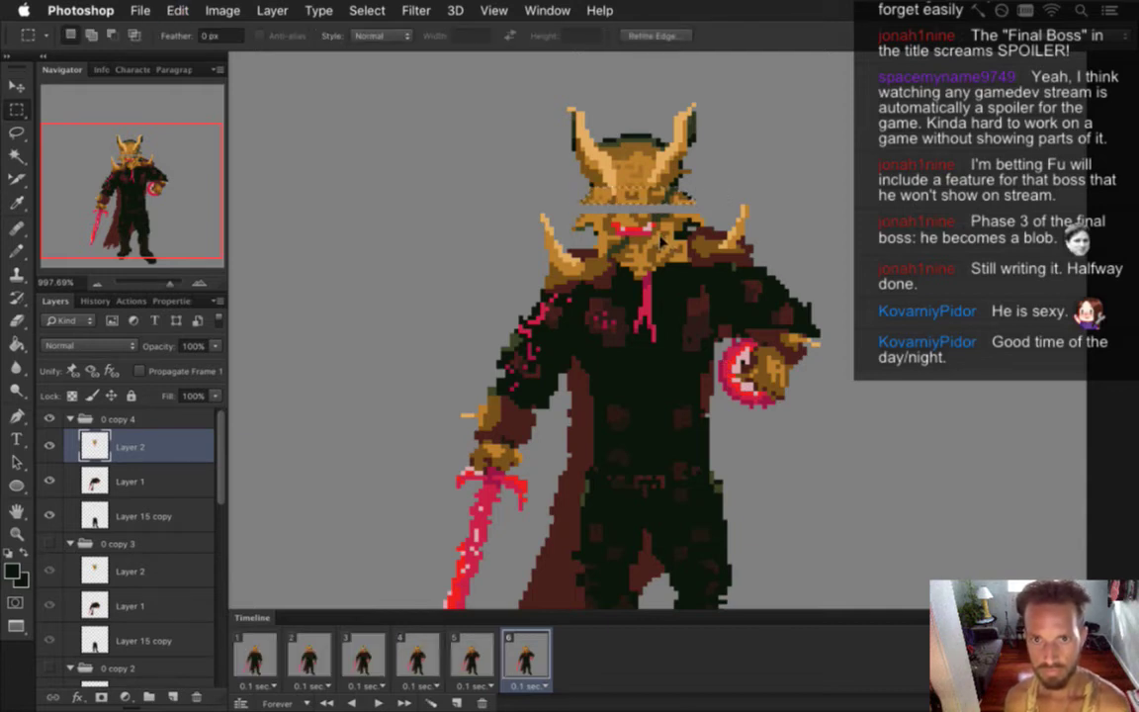
left_click(554, 200)
left_click_drag(573, 203, 704, 236)
key("v")
key("Up")
key("Up")
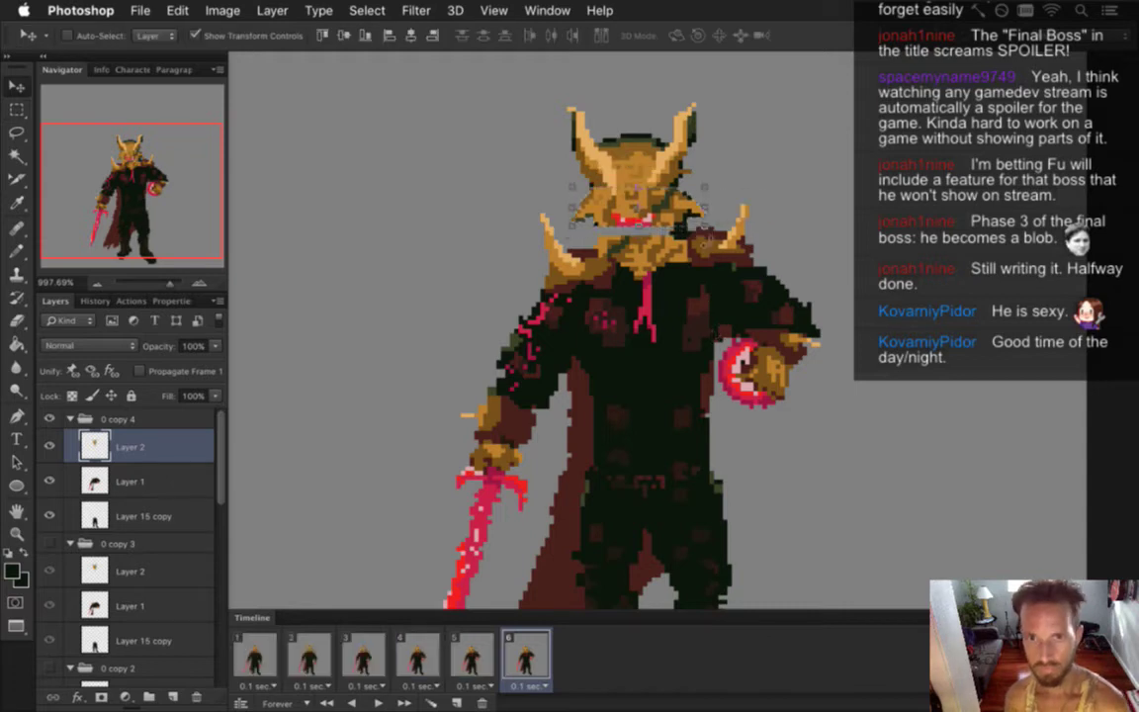
key("m")
left_click(739, 168)
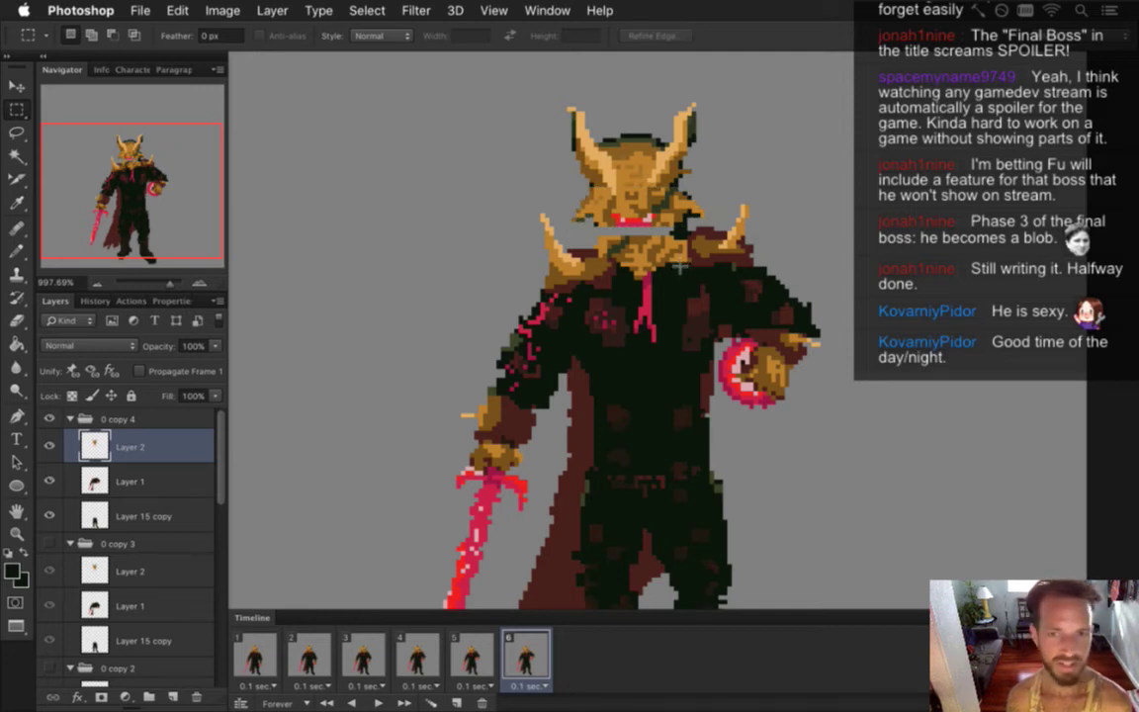
- Select the lower face of the mask, stretch it upward to 120% height to close the gap, and save the document
left_click_drag(590, 239, 701, 359)
left_click(680, 222)
left_click_drag(611, 231, 698, 280)
key("super+t")
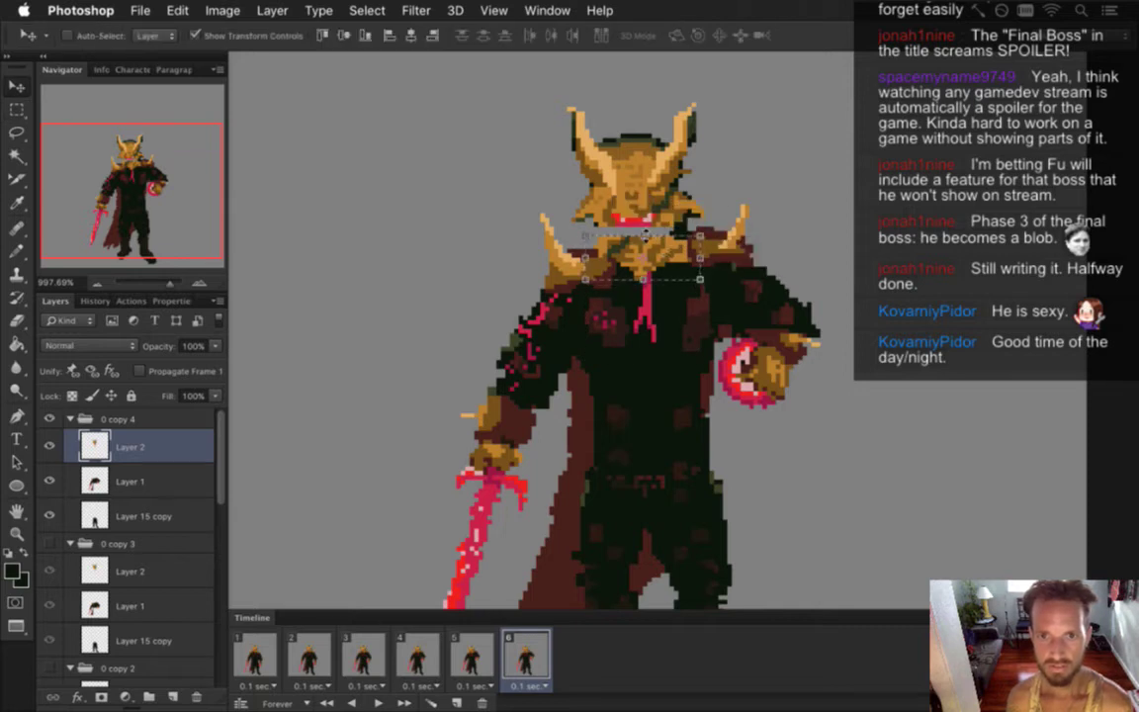
left_click_drag(642, 236, 643, 226)
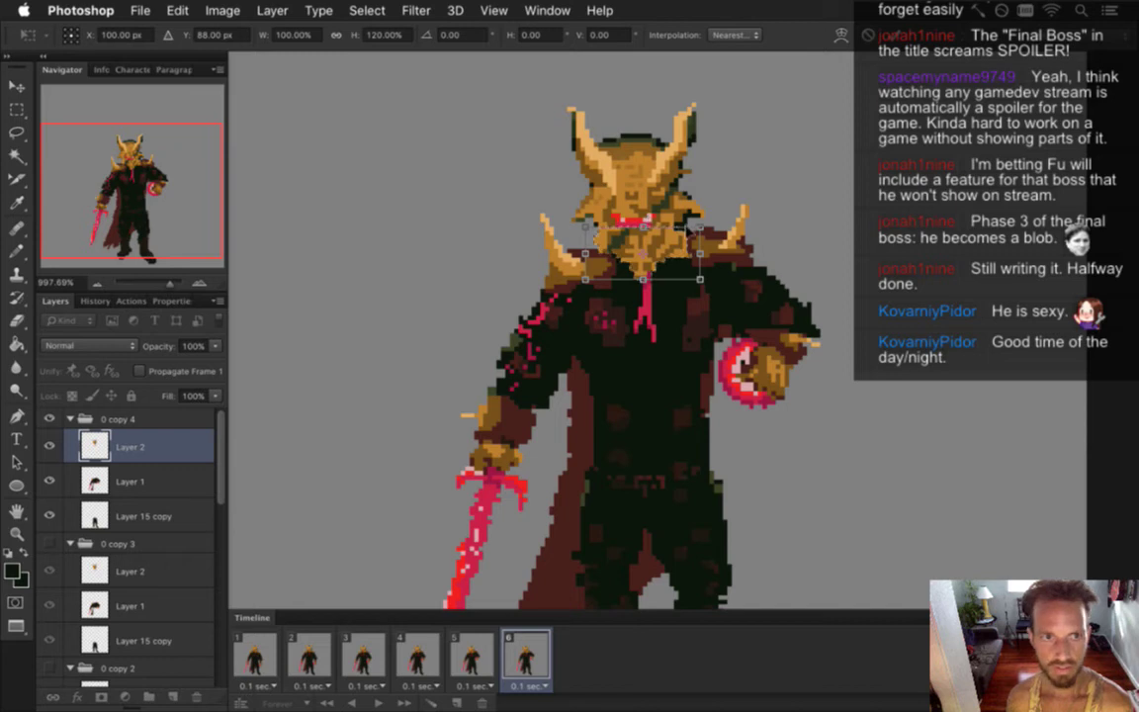
key("Return")
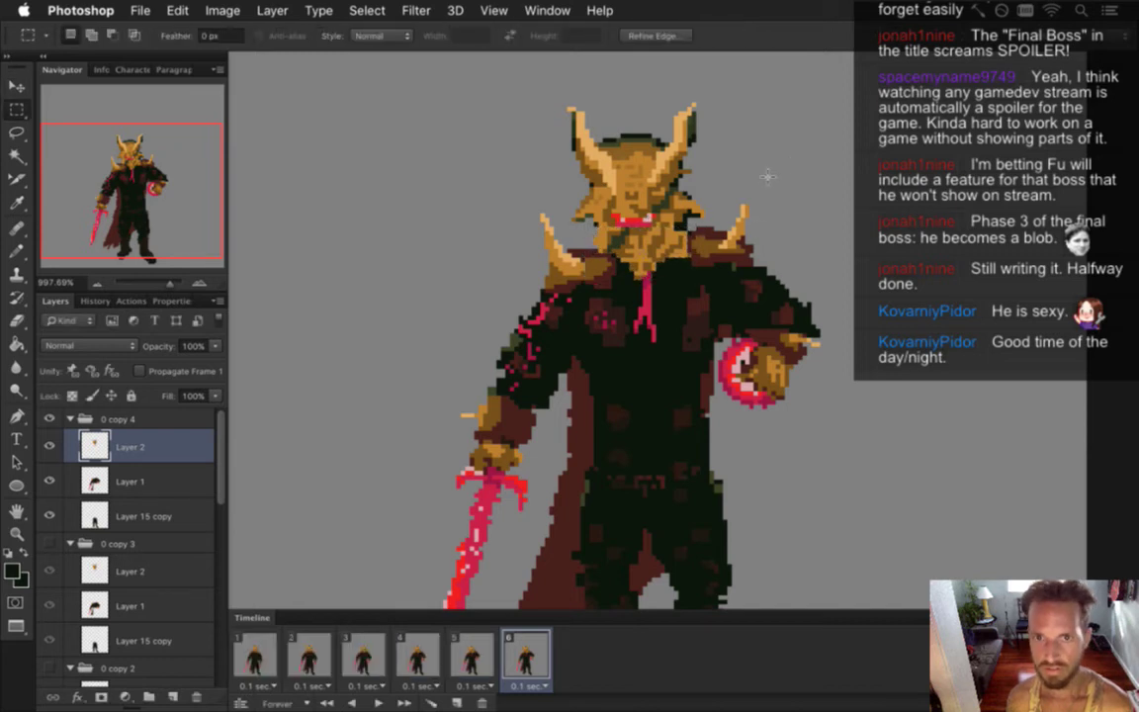
key("e")
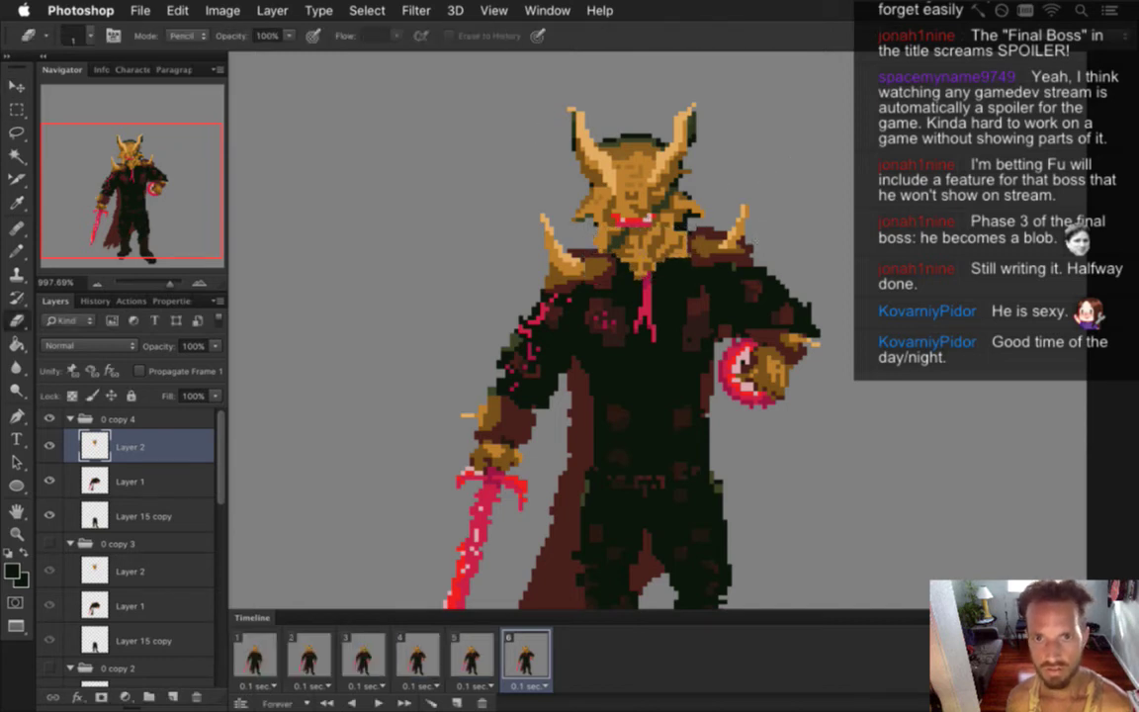
key("super+s")
- Compare frame 6 of the animation with frames 4 and 5
left_click(468, 660)
left_click(420, 655)
left_click(472, 655)
left_click(525, 652)
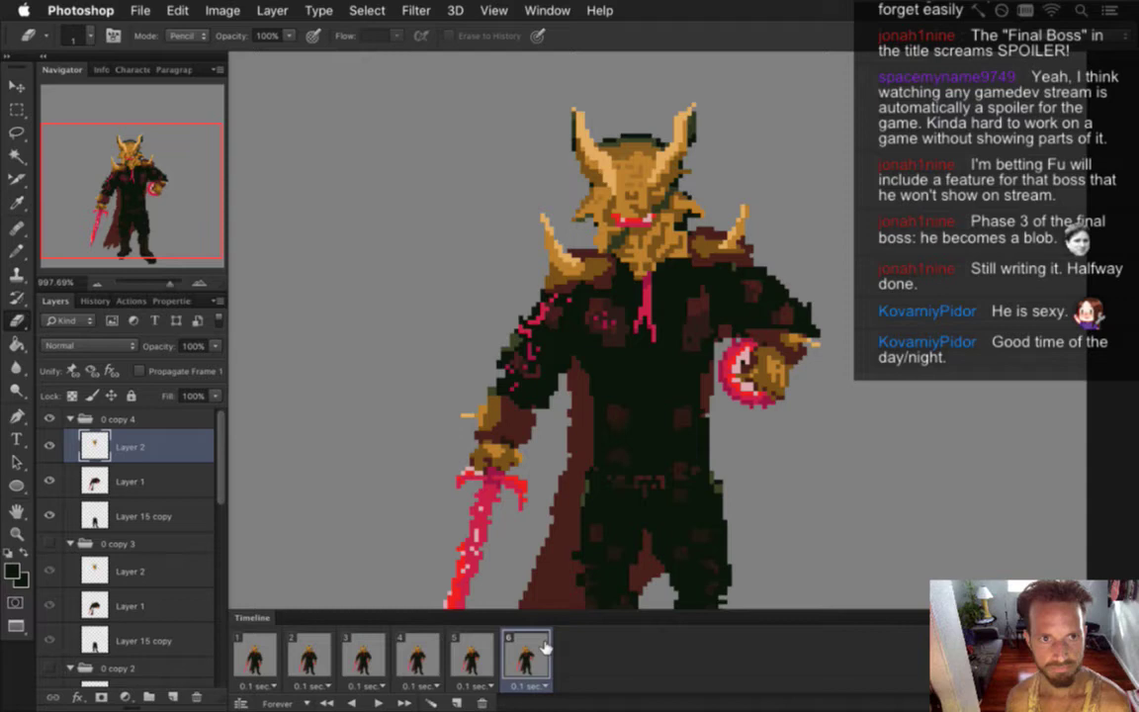
left_click(481, 648)
left_click(527, 649)
scroll(562, 450, "down", 3)
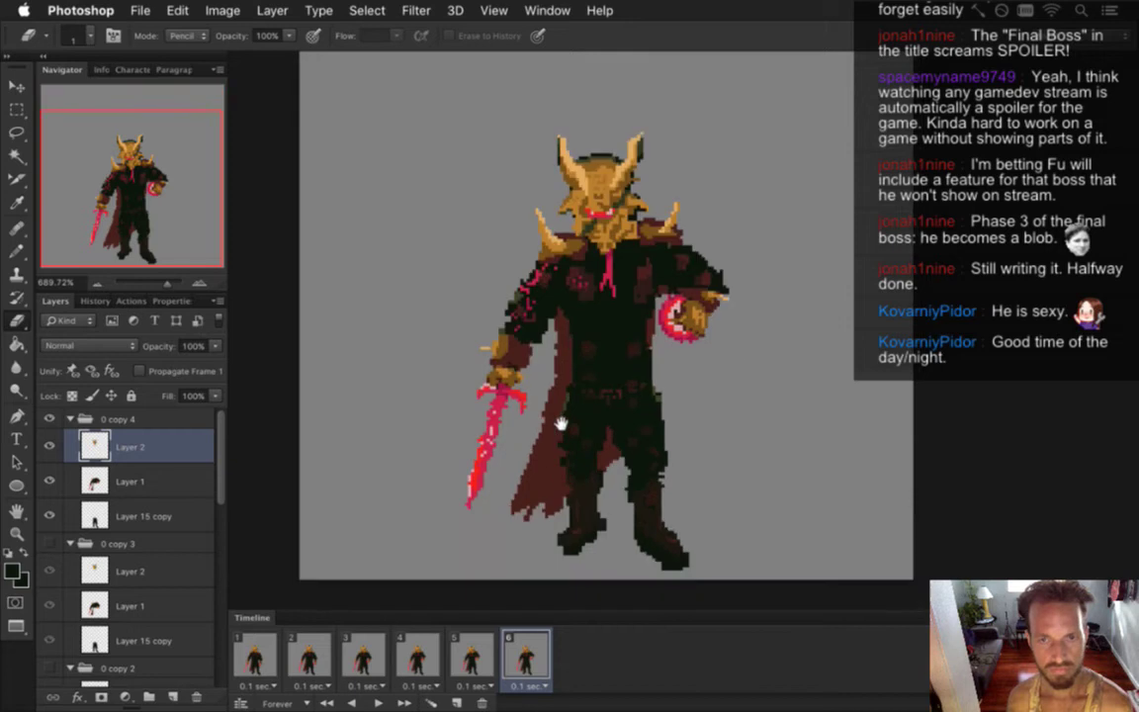
left_click(470, 653)
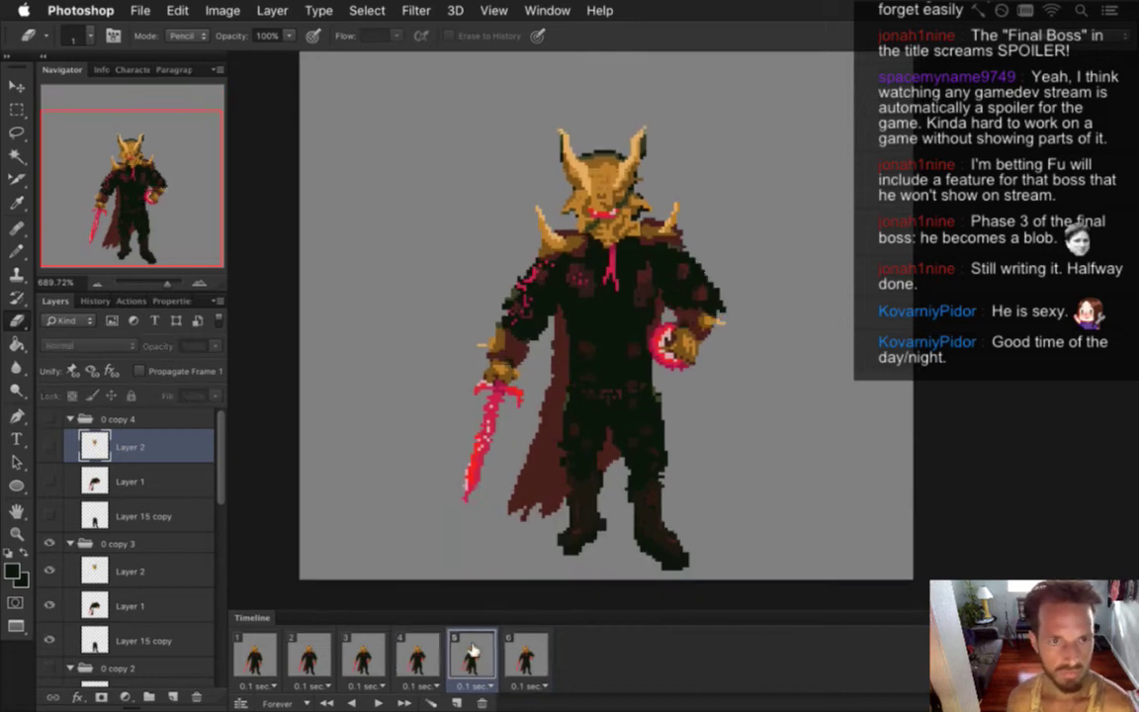
left_click(518, 644)
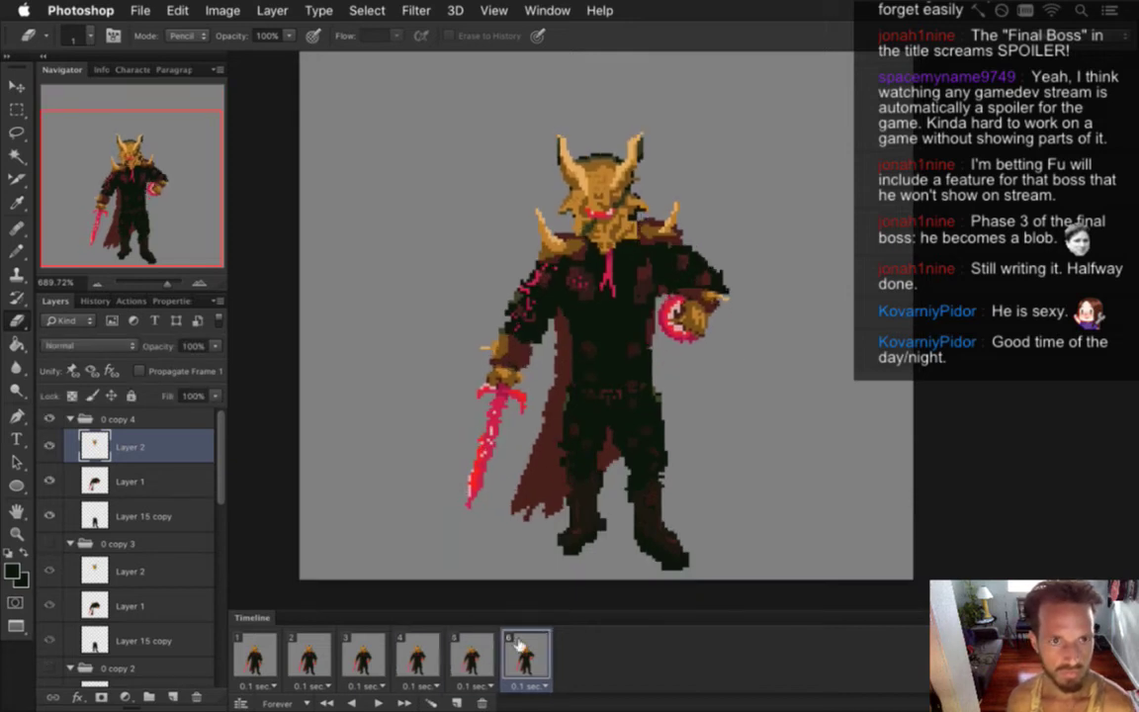
- Duplicate frame 6 as frame 7 and duplicate the layer group "0 copy 4" for the new frame
left_click(456, 701)
left_click(168, 419)
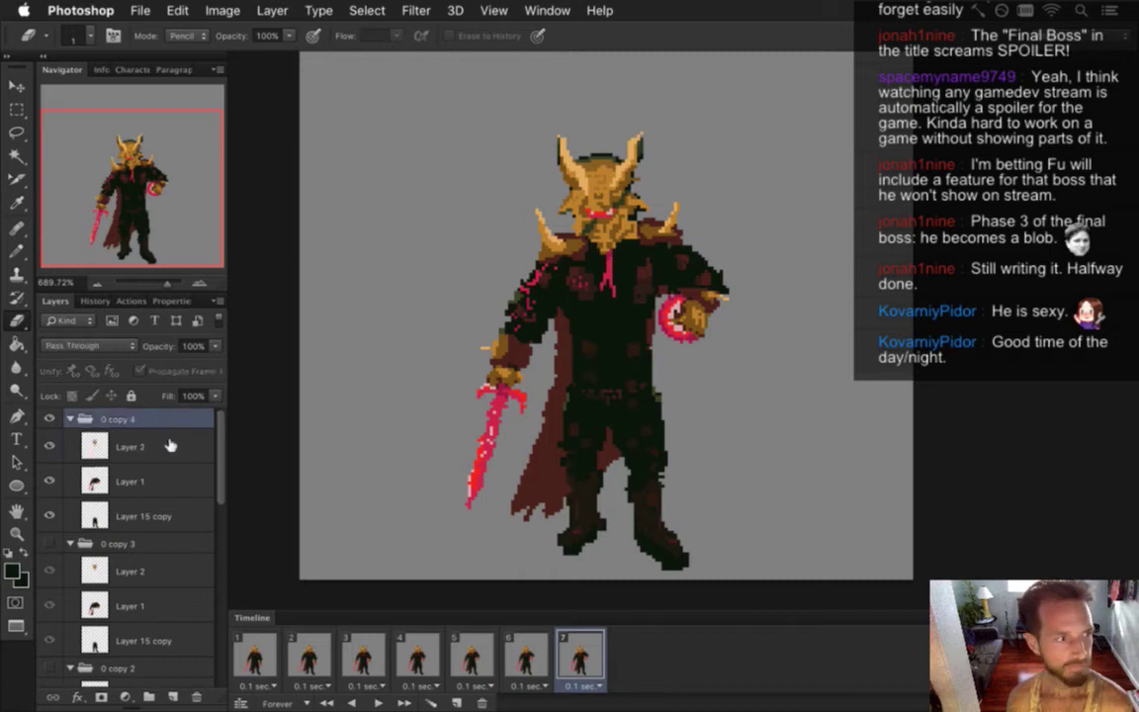
key("ctrl+j")
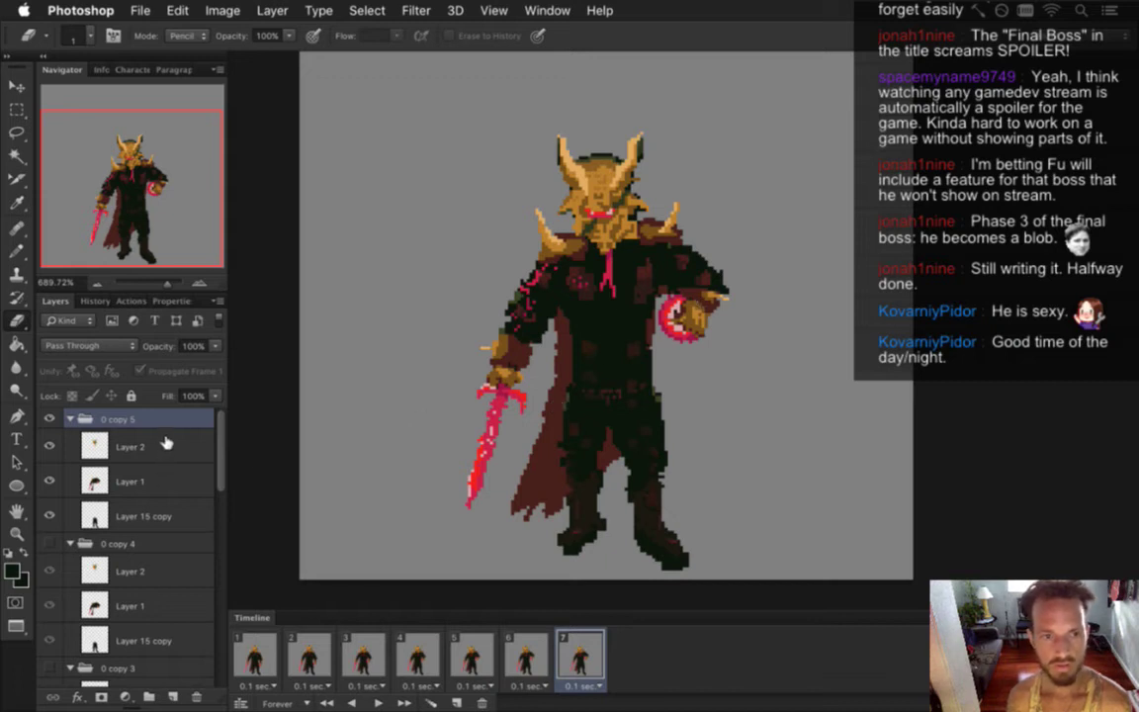
left_click(194, 444)
left_click(541, 673)
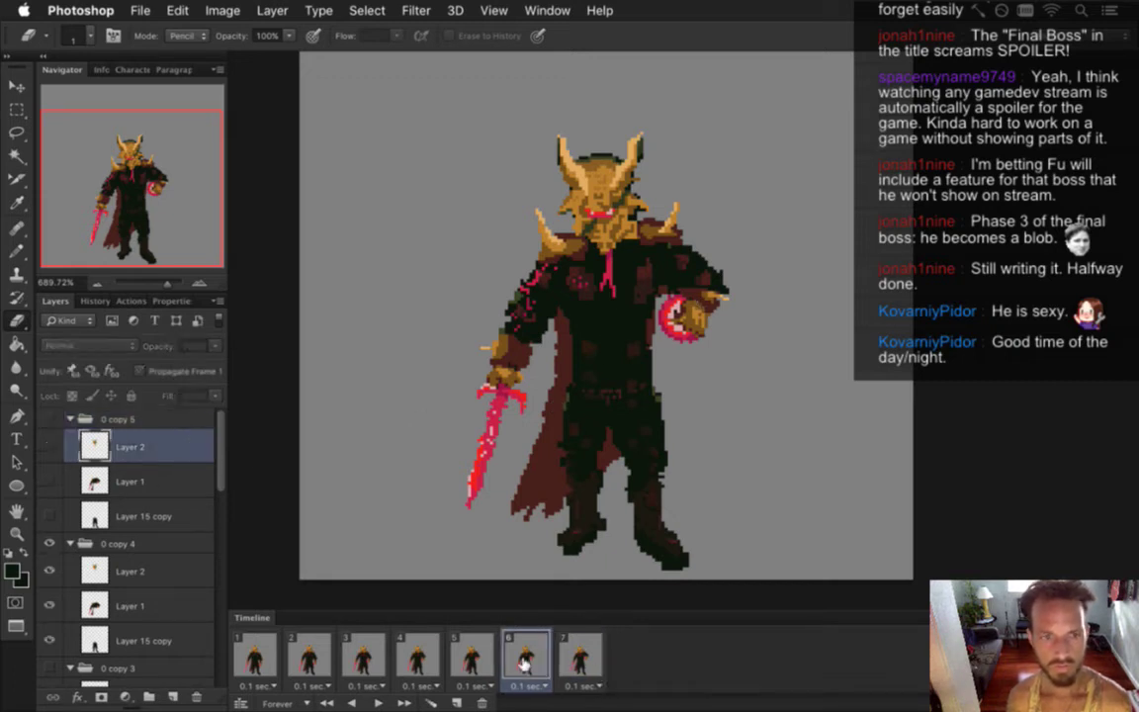
left_click(563, 642)
- Select the orb and the hand holding it in frame 7 and nudge them up on Layer 1
scroll(599, 284, "up", 3)
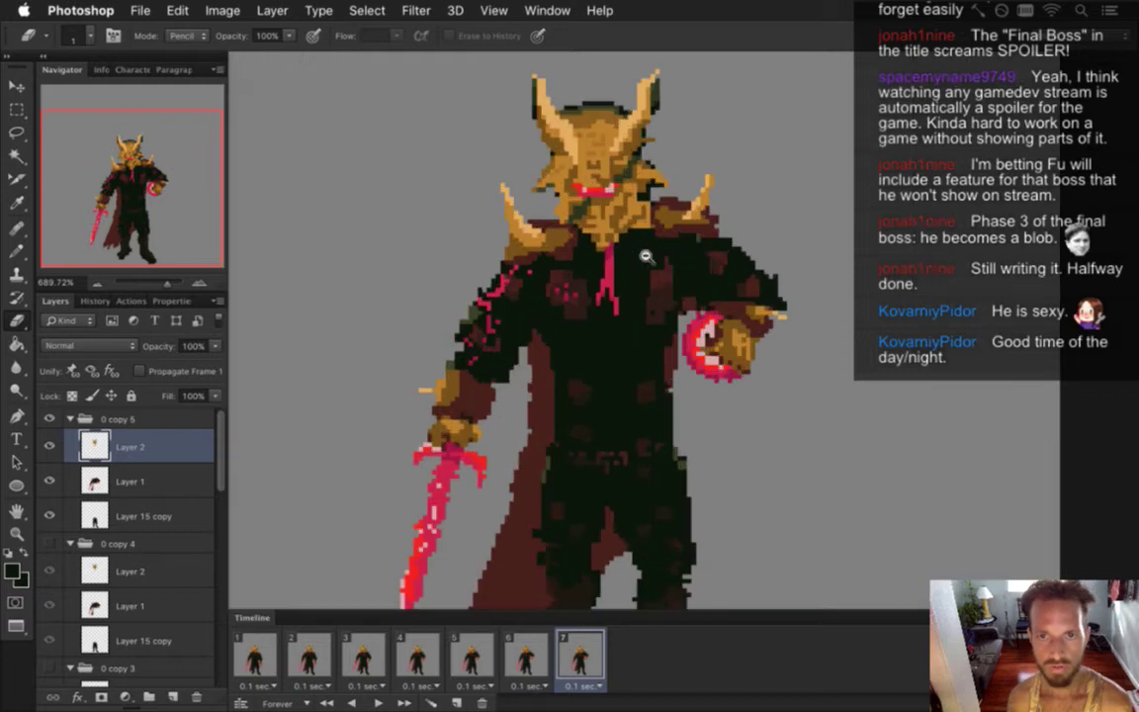
key("m")
left_click_drag(680, 314, 767, 390)
key("v")
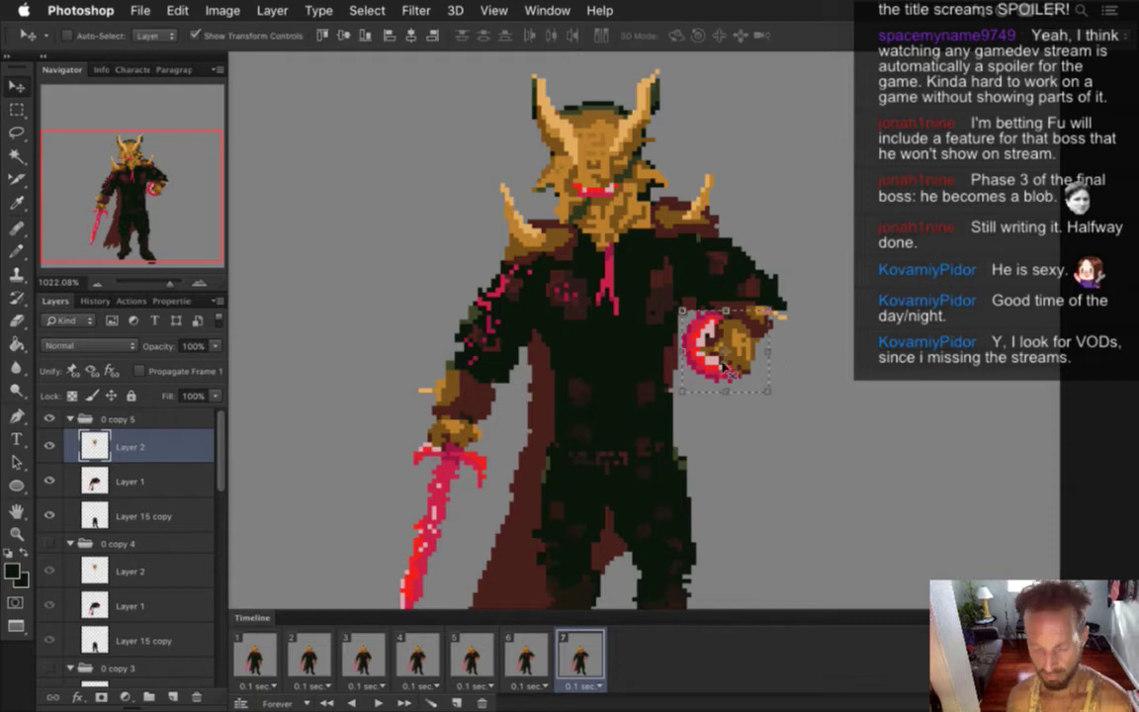
key("Left")
key("Return")
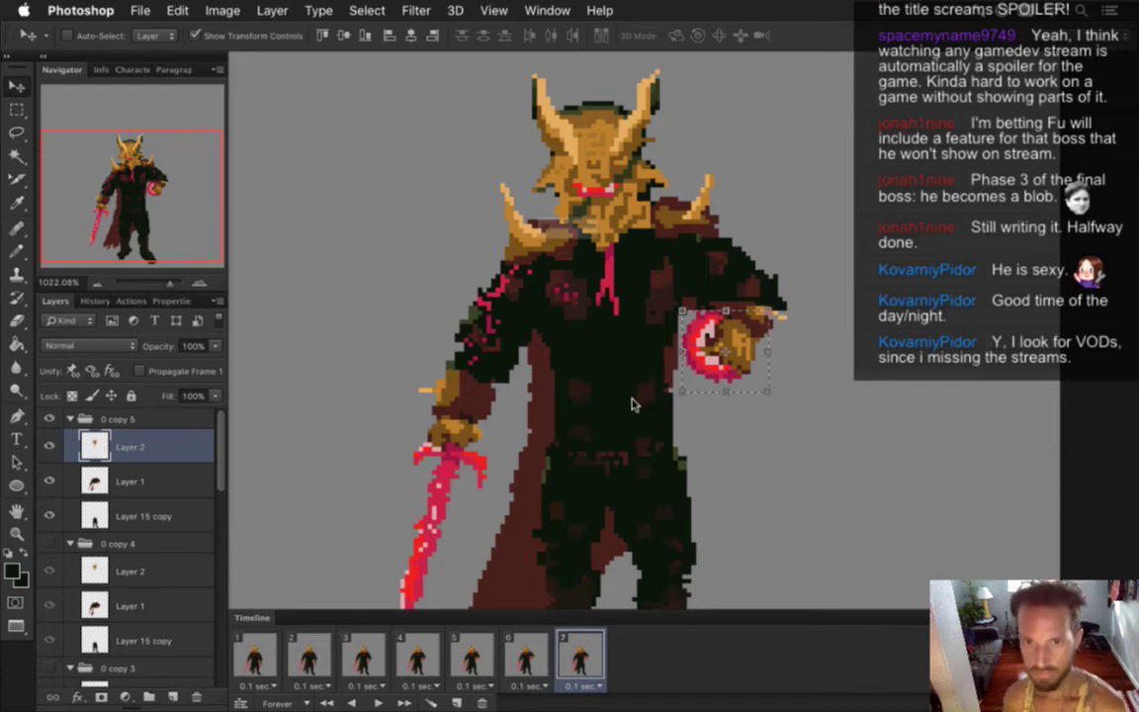
key("Left")
left_click(702, 275)
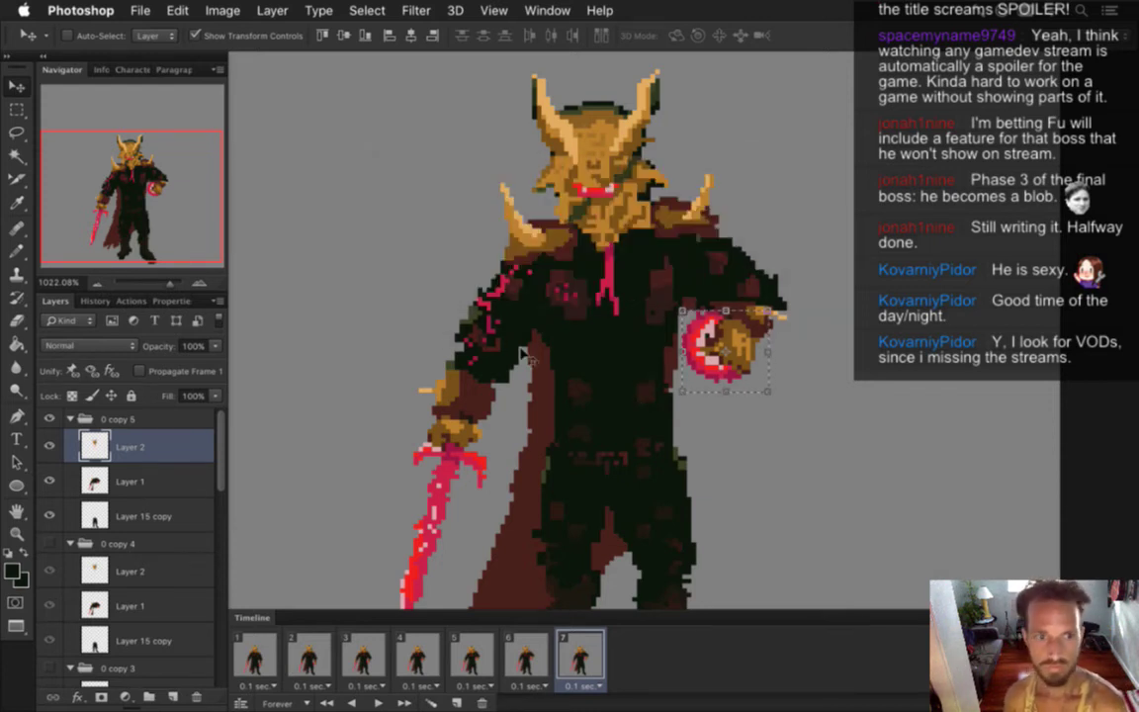
left_click(180, 480)
key("Up")
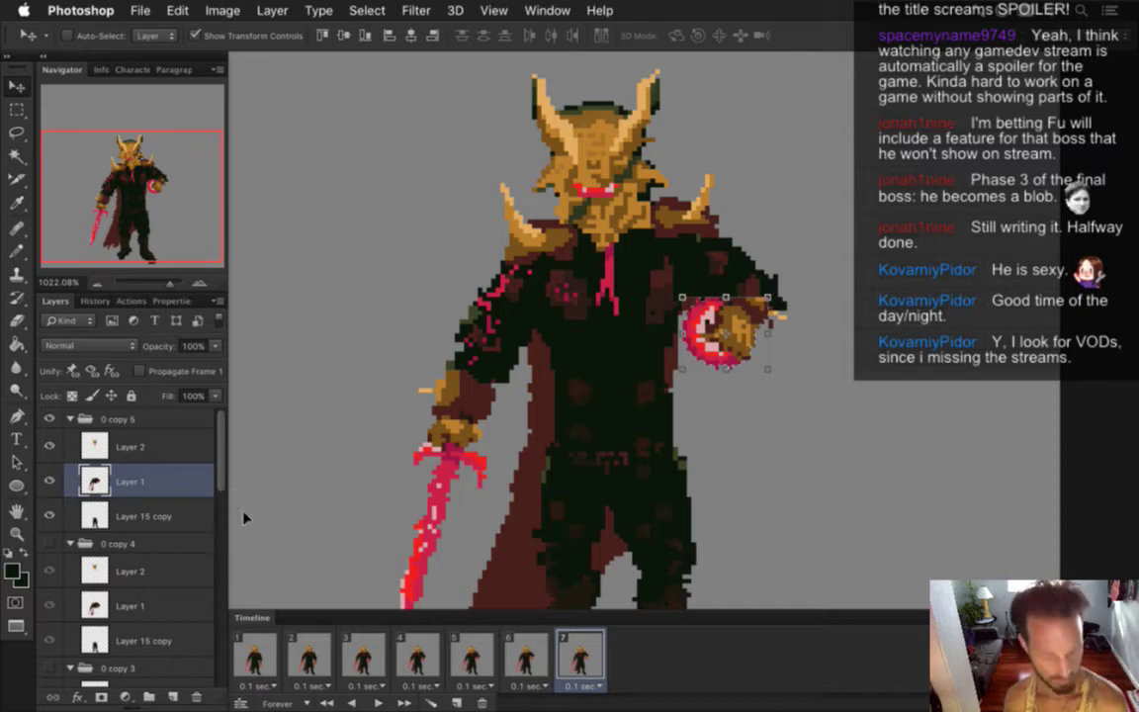
key("m")
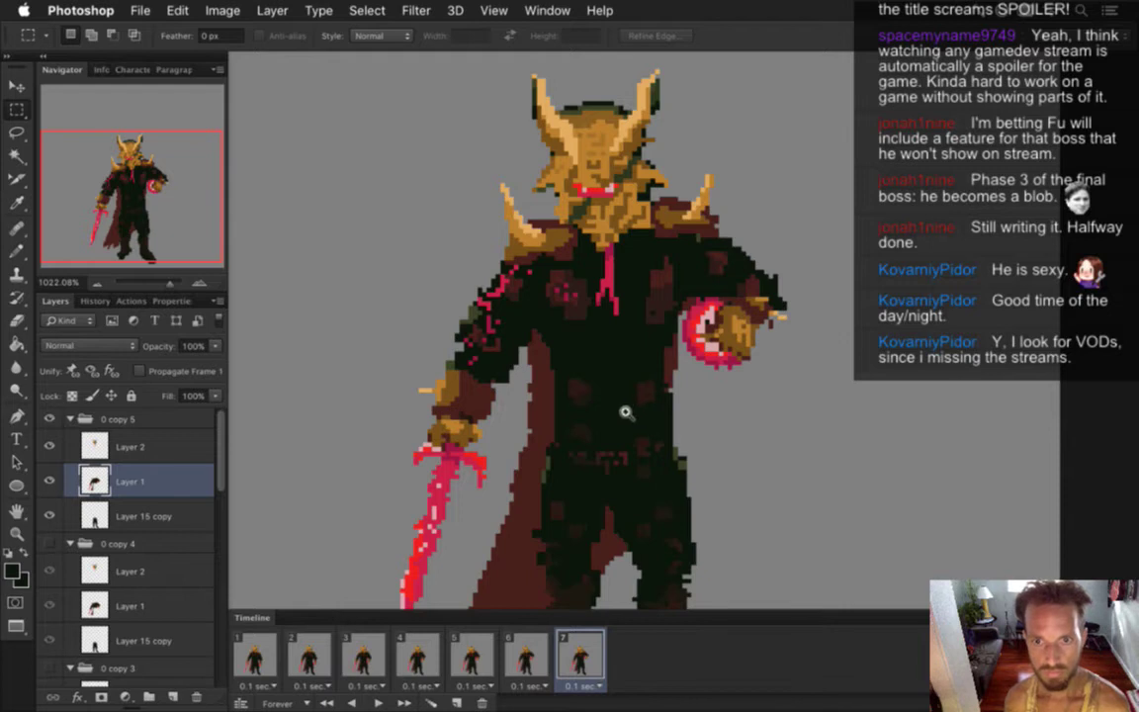
- Select the sword arm together with the sword on Layer 1 and nudge them down one pixel
scroll(569, 361, "down", 2)
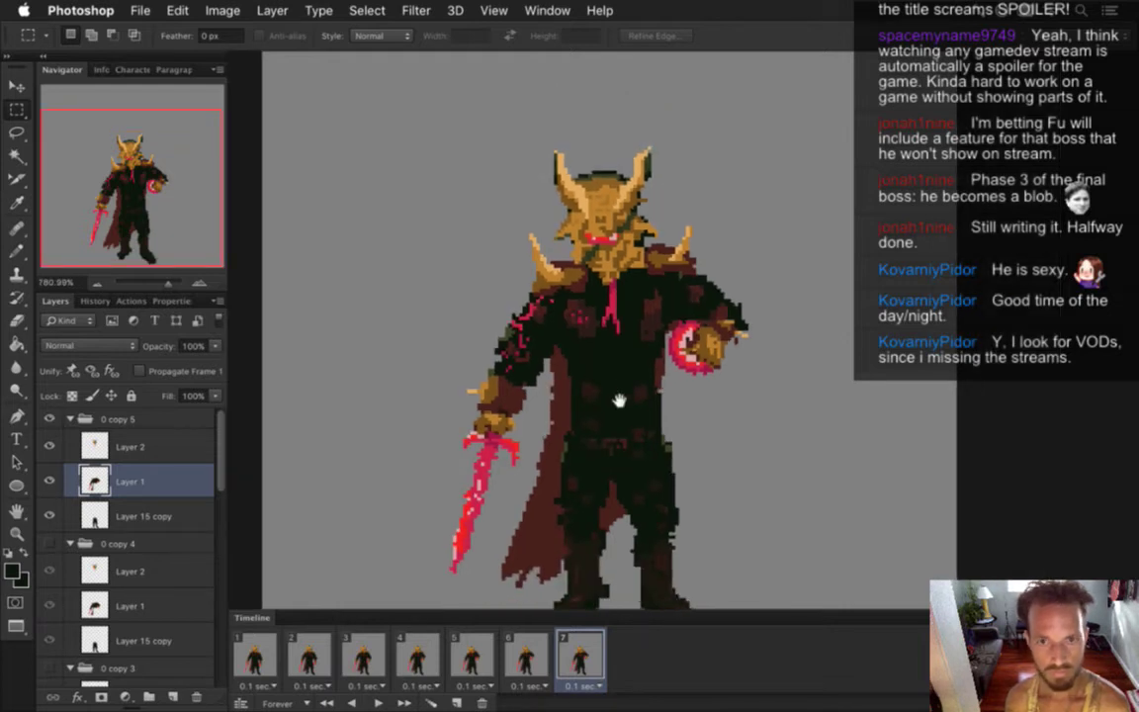
scroll(539, 354, "down", 1)
left_click_drag(512, 252, 608, 348)
left_click_drag(471, 340, 542, 428)
left_click_drag(451, 458, 542, 570)
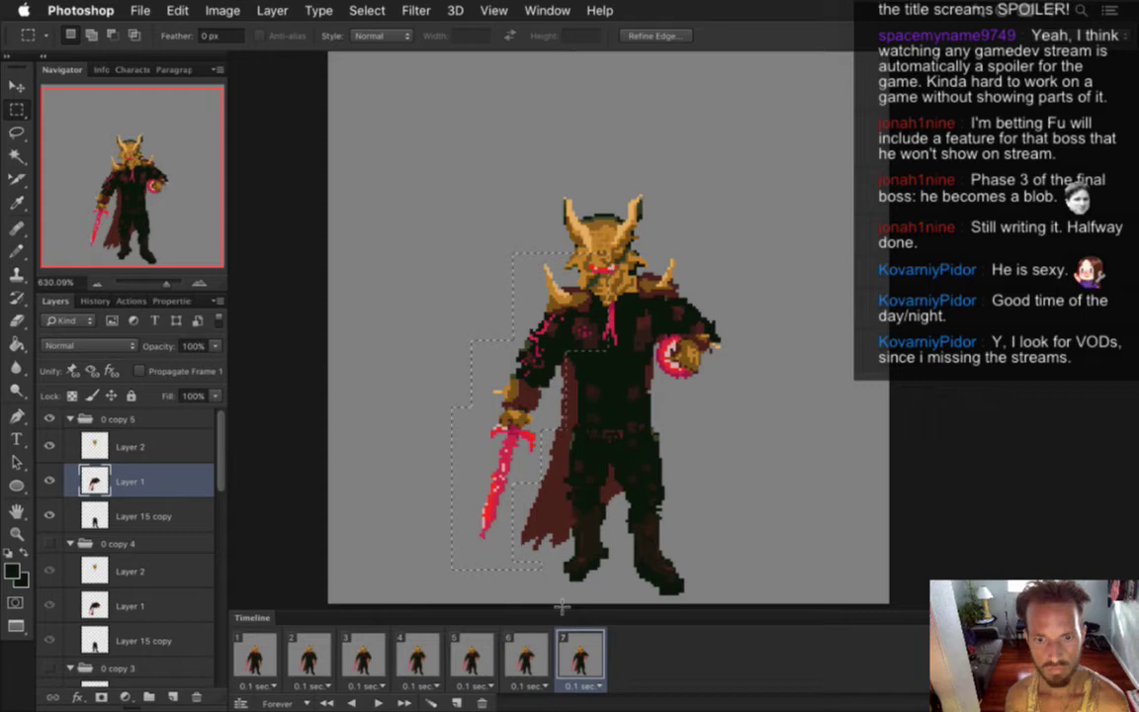
key("v")
key("Down")
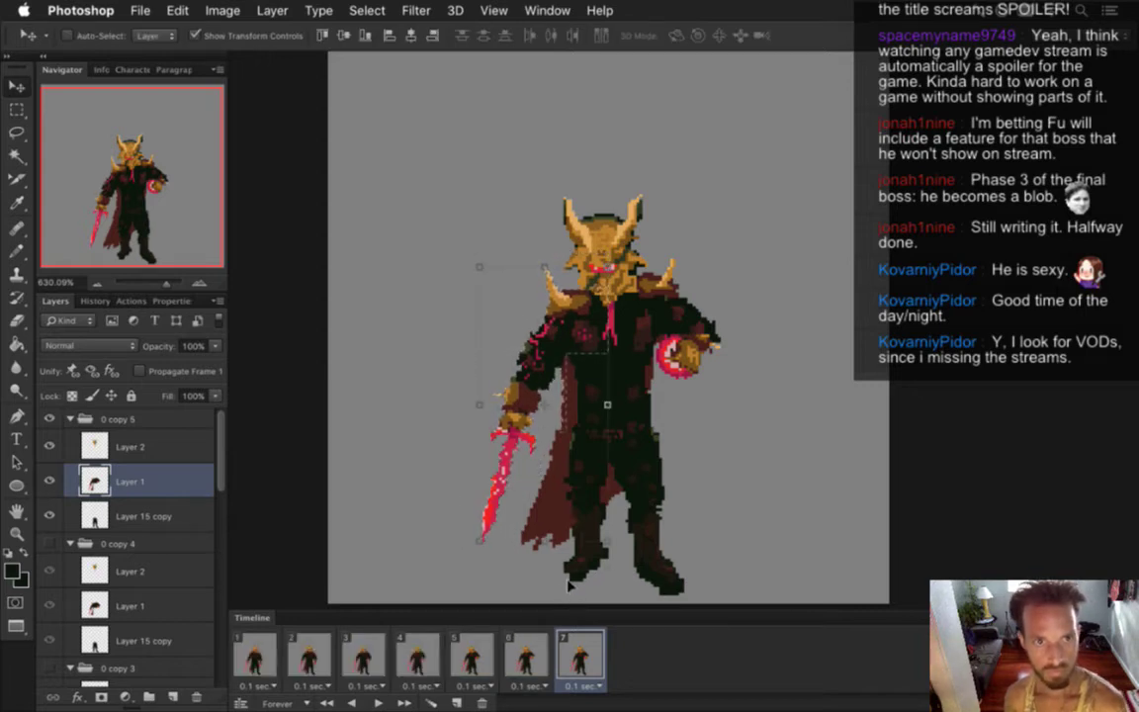
key("m")
left_click(450, 371)
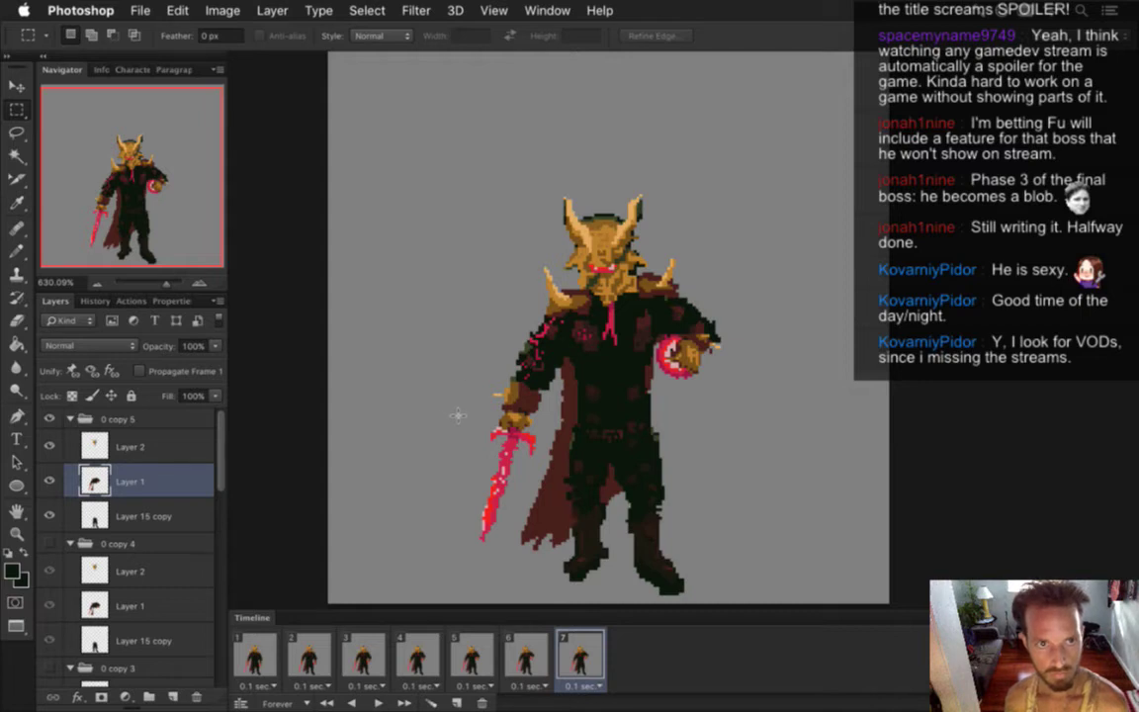
- Squash the helmet top and its horns on Layer 2 to 85.71% height and nudge that part up
left_click(187, 442)
key("v")
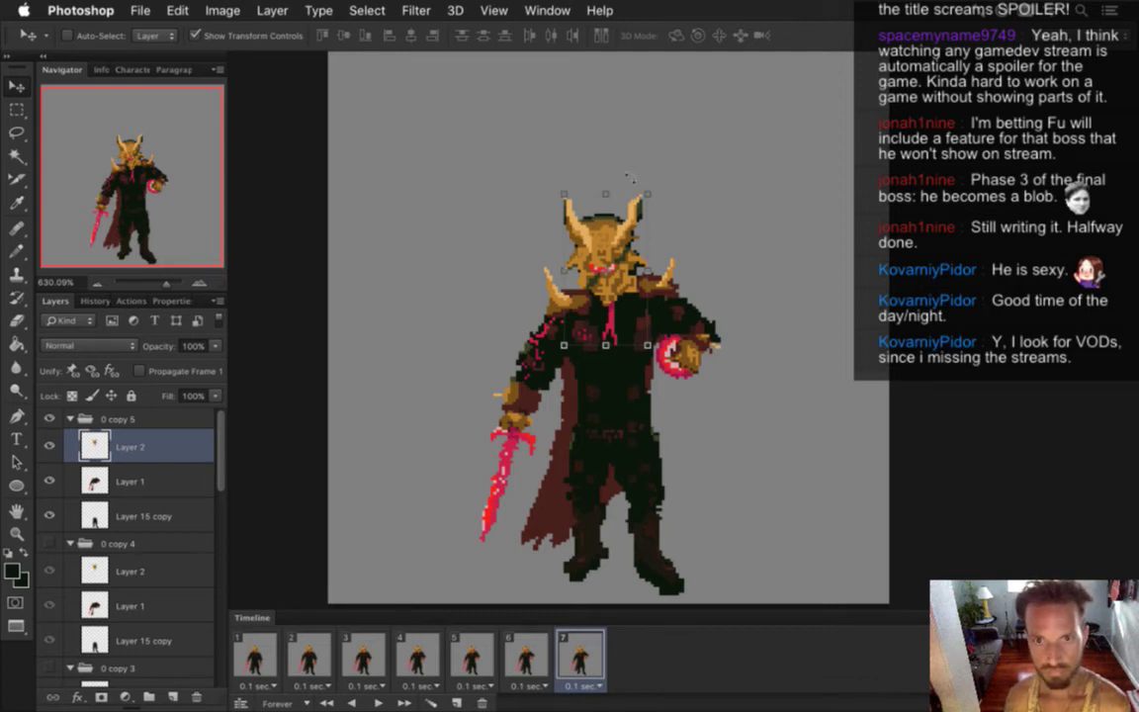
key("m")
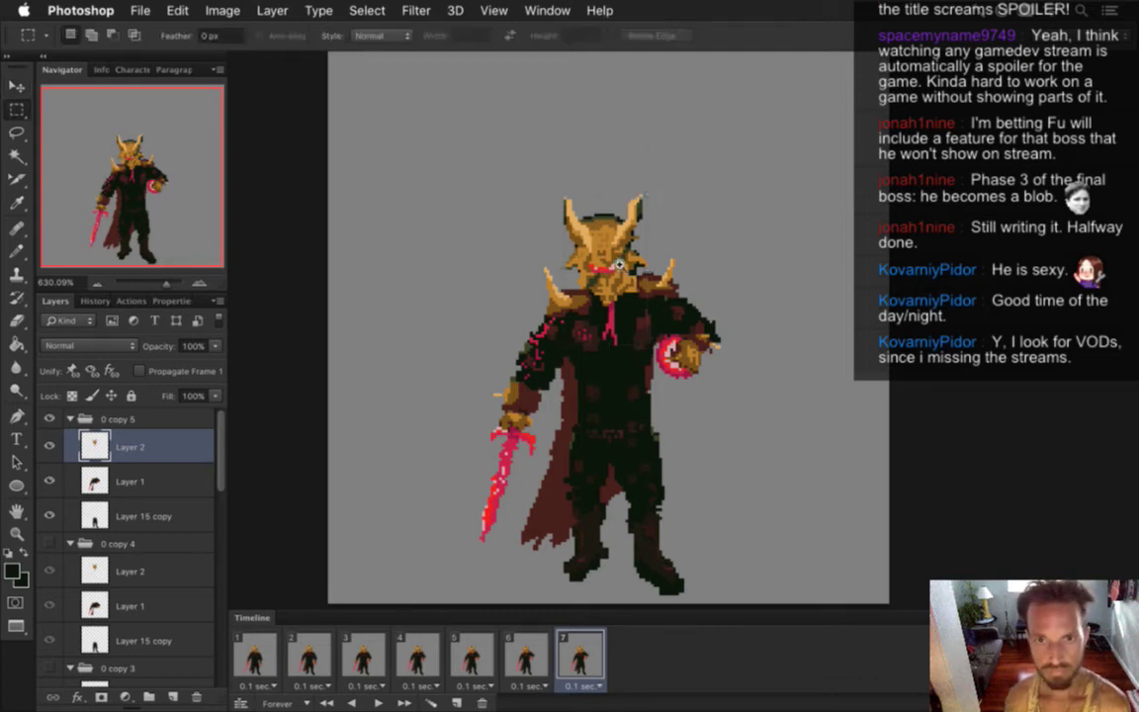
scroll(650, 259, "up", 3)
left_click_drag(499, 121, 678, 233)
key("ctrl+t")
left_click_drag(588, 121, 588, 122)
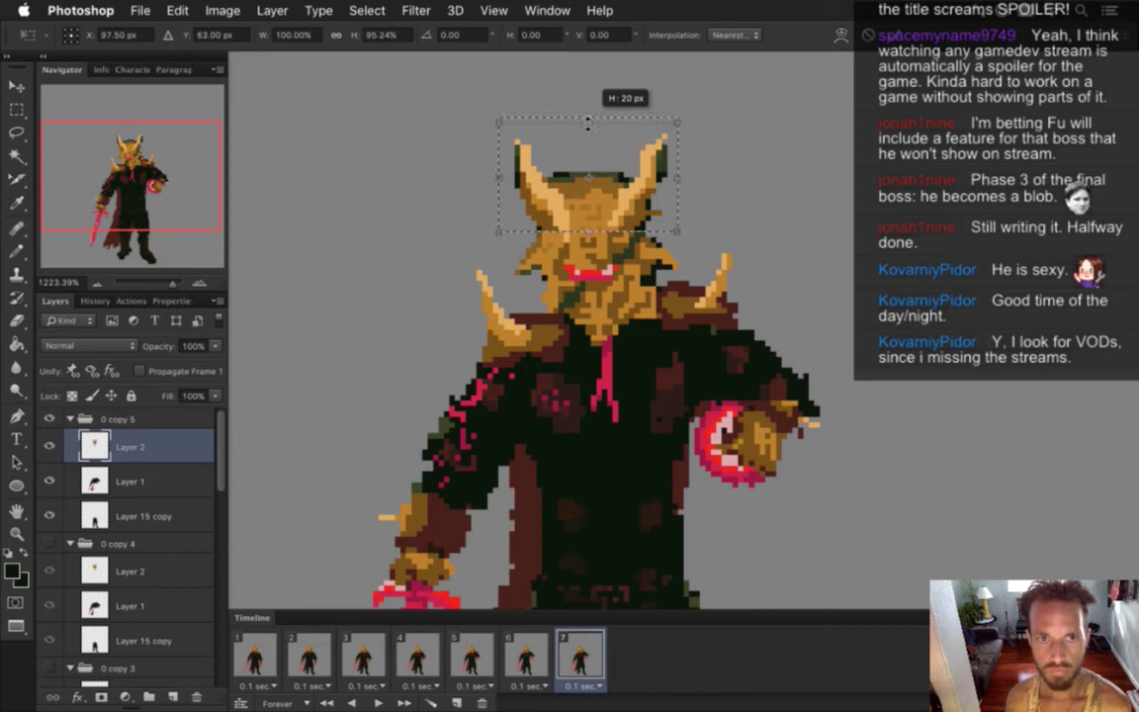
left_click_drag(588, 122, 589, 136)
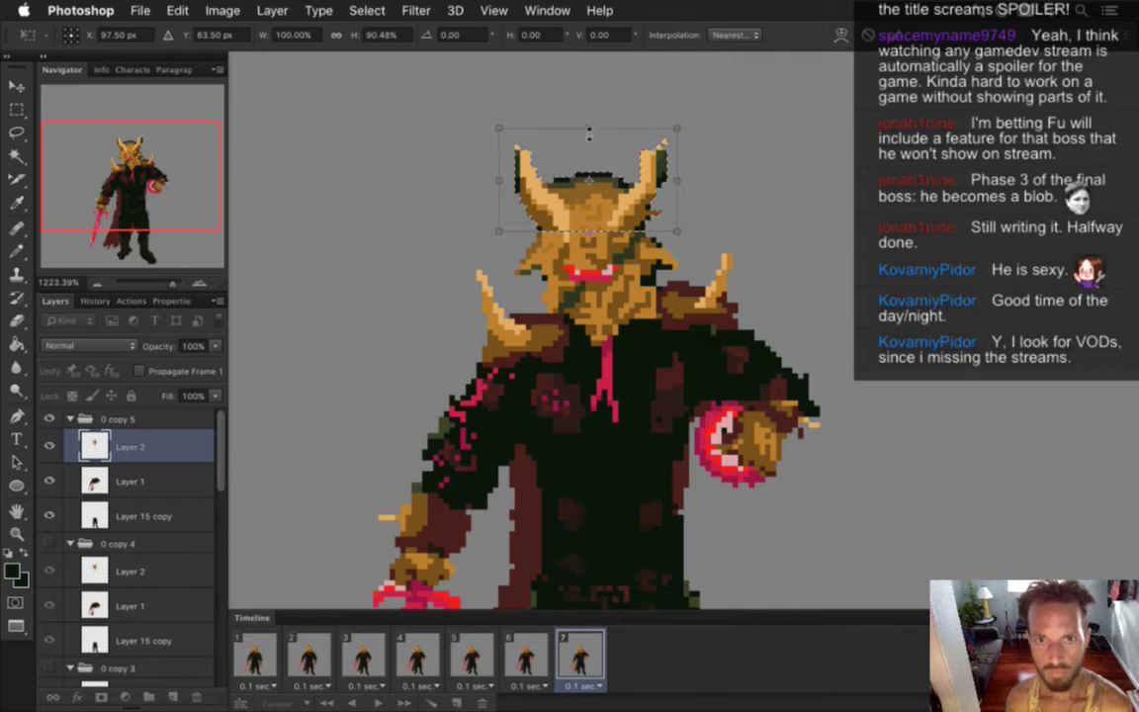
mouse_move(590, 136)
left_mouse_down()
mouse_move(589, 119)
mouse_move(589, 140)
left_mouse_up()
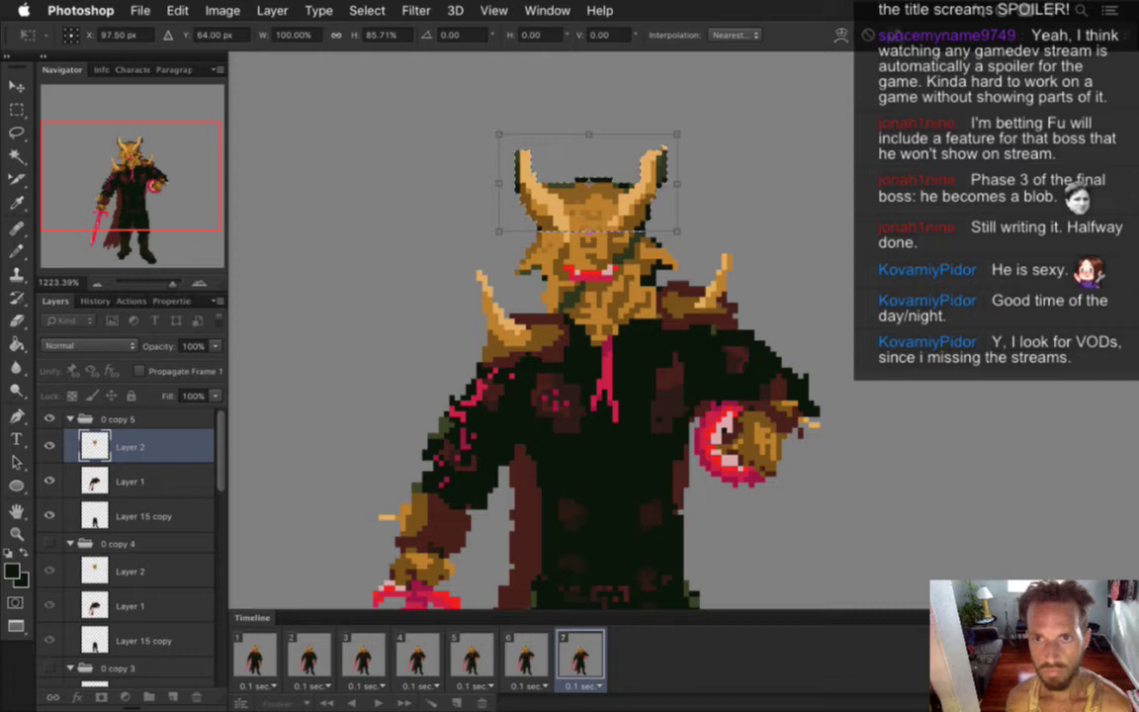
key("Return")
key("Up")
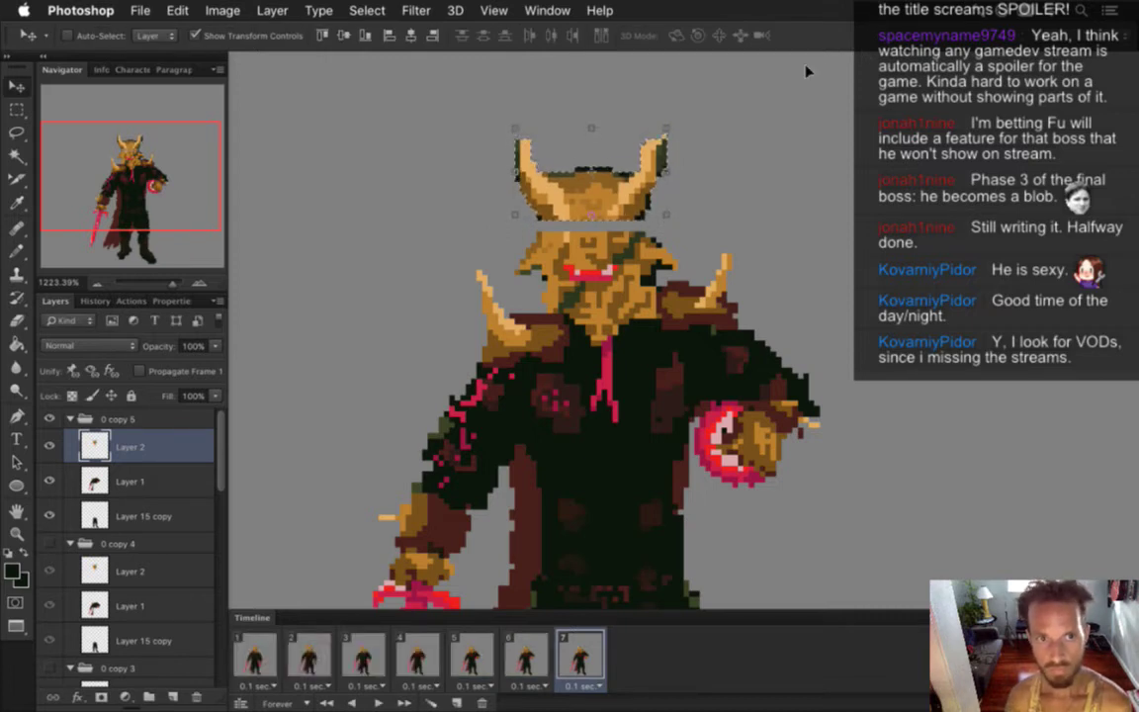
key("Up")
- Select the mask's eye band below the helmet top in frame 7 and move it up against the helmet
key("m")
left_click_drag(513, 240, 699, 281)
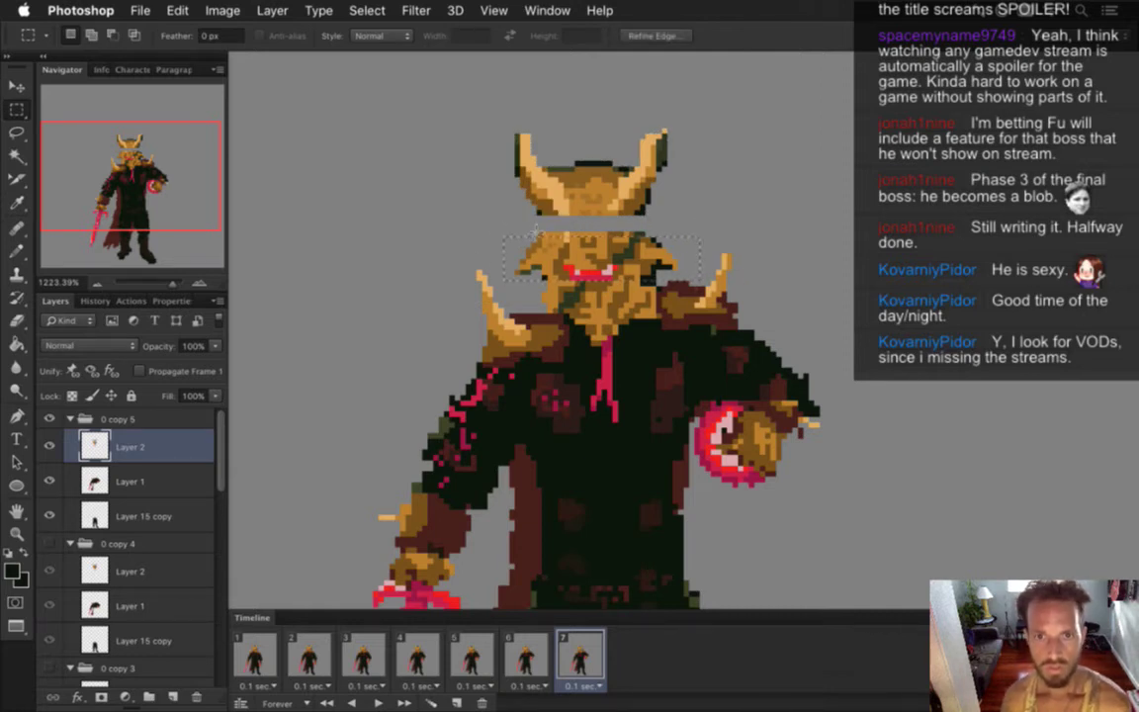
left_click_drag(526, 219, 660, 238)
key("v")
key("Up")
key("Up")
key("Up")
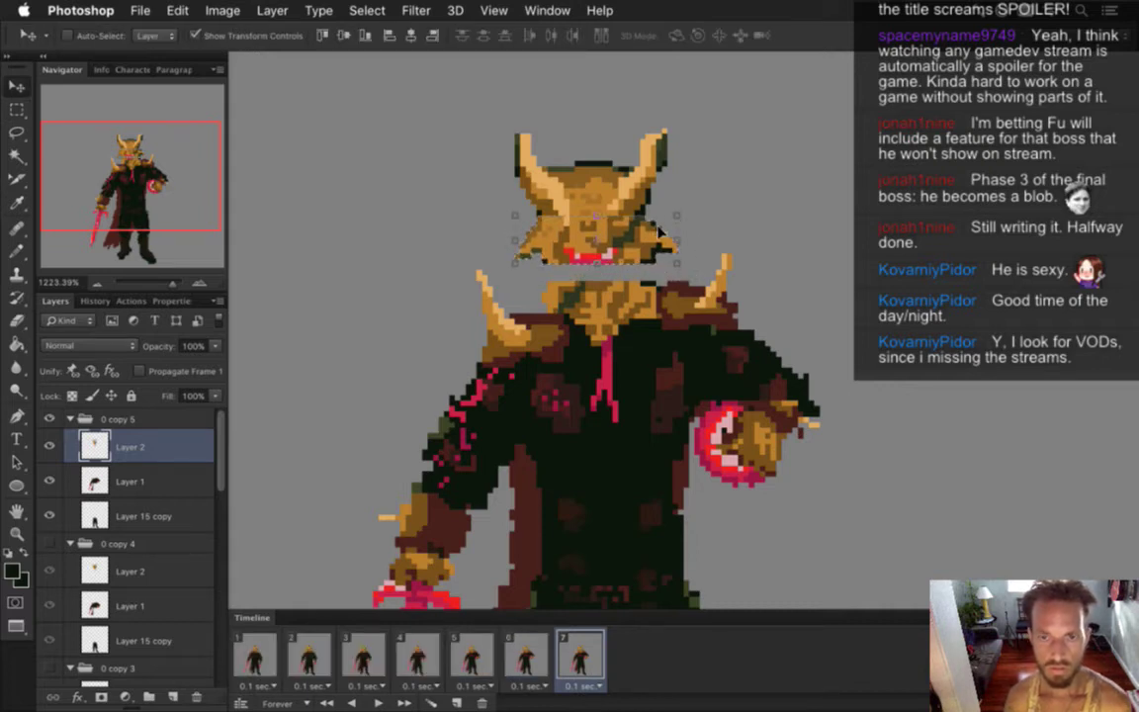
- Select the lower mask and chin in frame 7 on Layer 2 and stretch them up against the eye band at 116.67% height
key("m")
left_click_drag(502, 281, 670, 339)
left_click_drag(584, 339, 630, 437)
key("v")
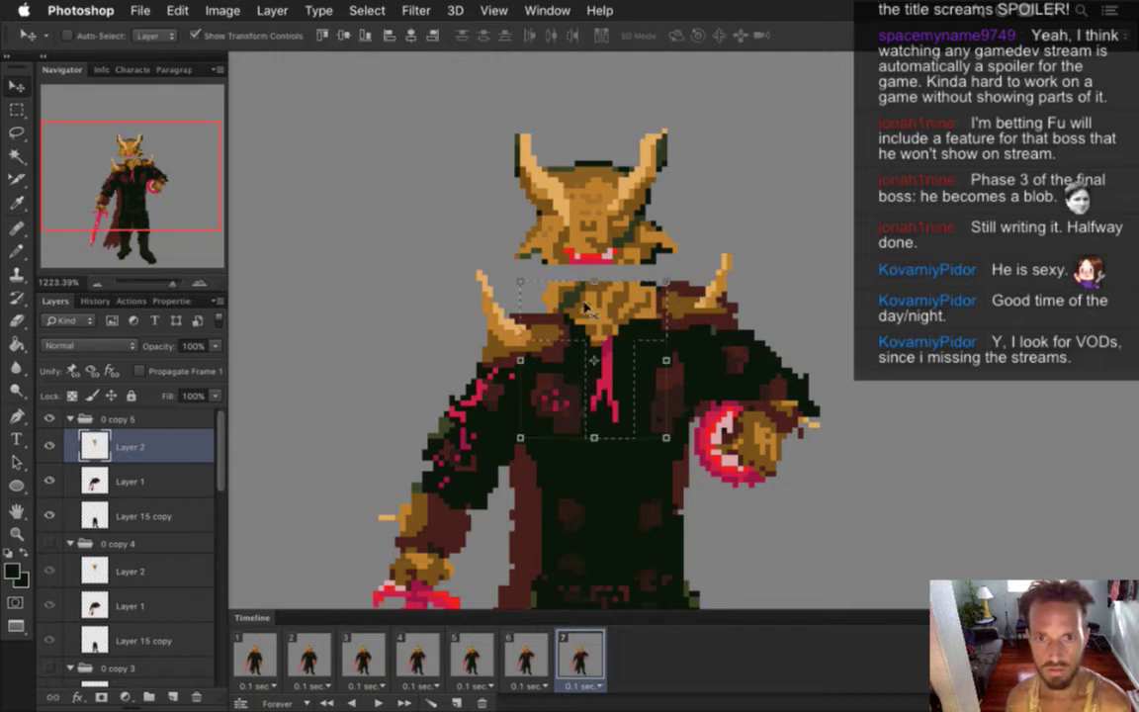
key("m")
mouse_move(650, 323)
left_mouse_down()
mouse_move(669, 341)
mouse_move(658, 328)
left_mouse_up()
left_click_drag(503, 276, 525, 295)
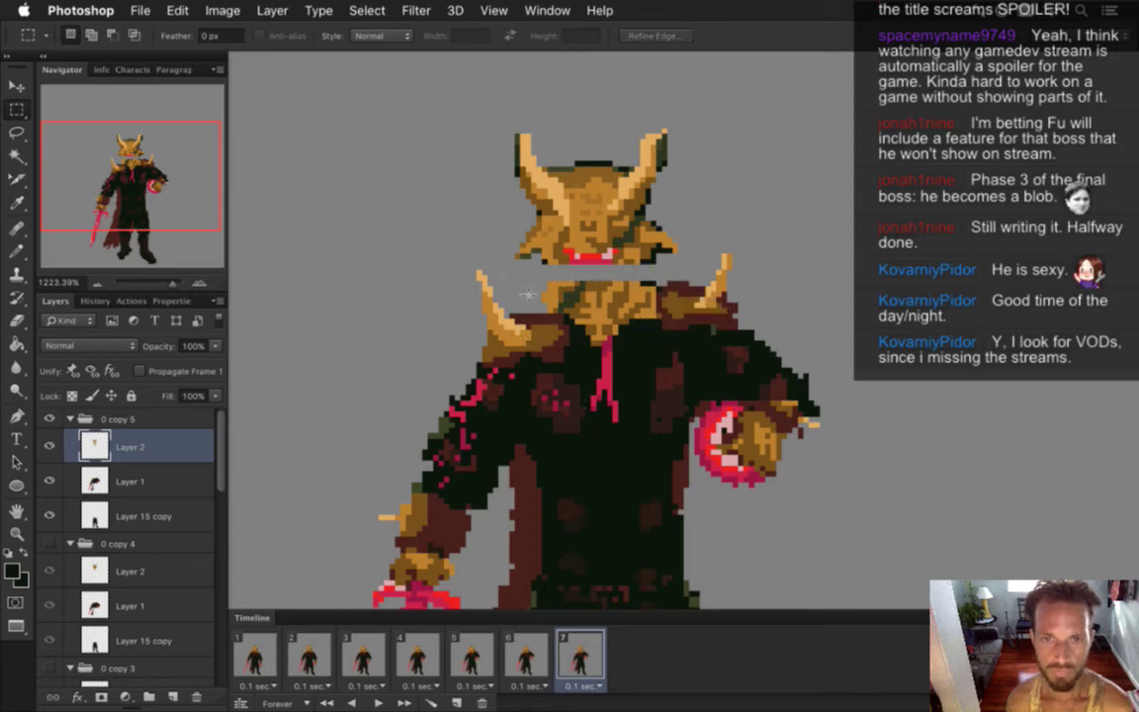
left_click_drag(639, 321, 666, 345)
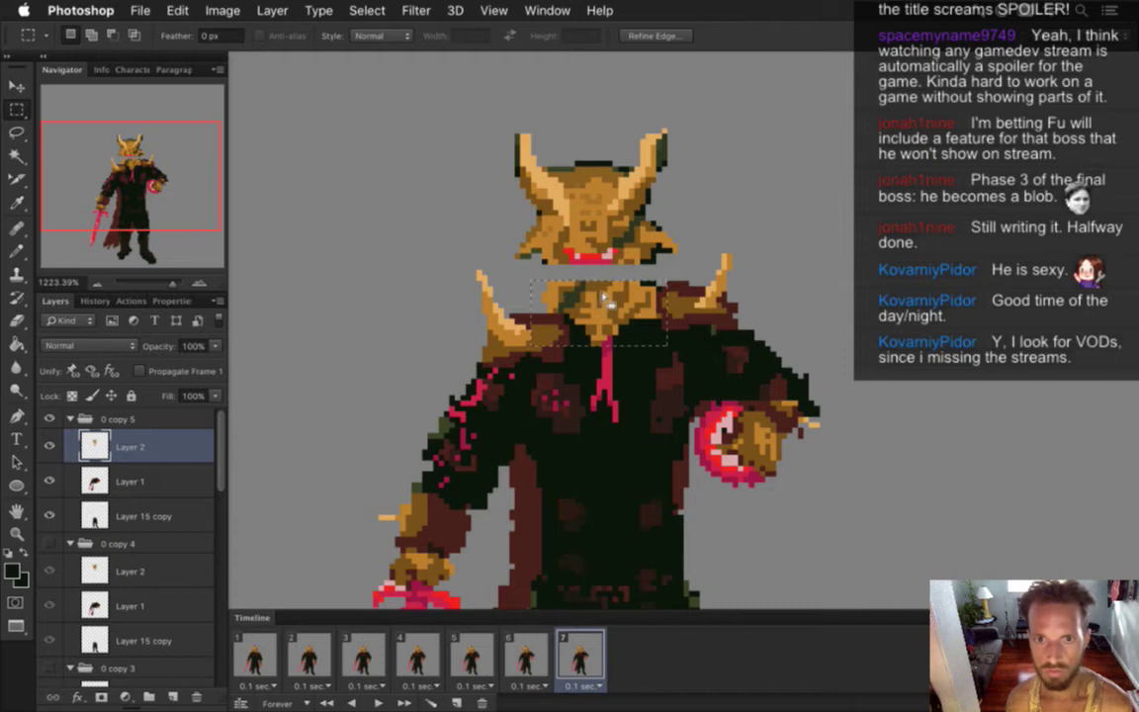
key("v")
mouse_move(600, 283)
left_mouse_down()
mouse_move(603, 230)
mouse_move(602, 274)
mouse_move(606, 262)
left_mouse_up()
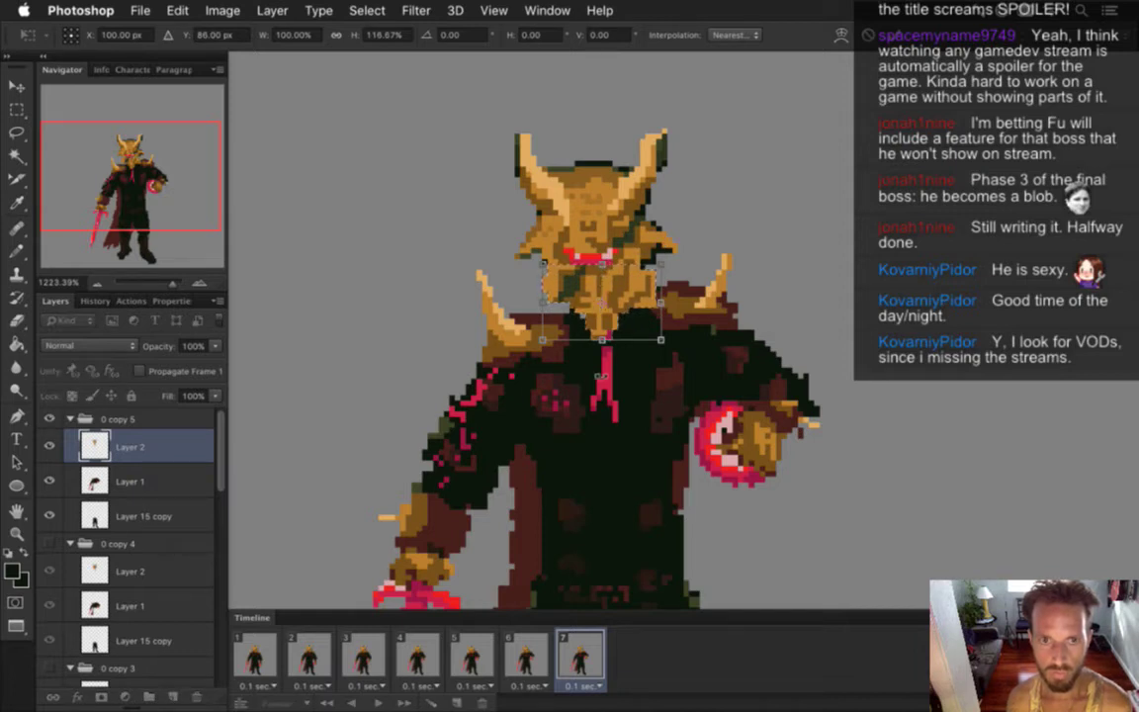
left_click_drag(602, 340, 600, 335)
key("Up")
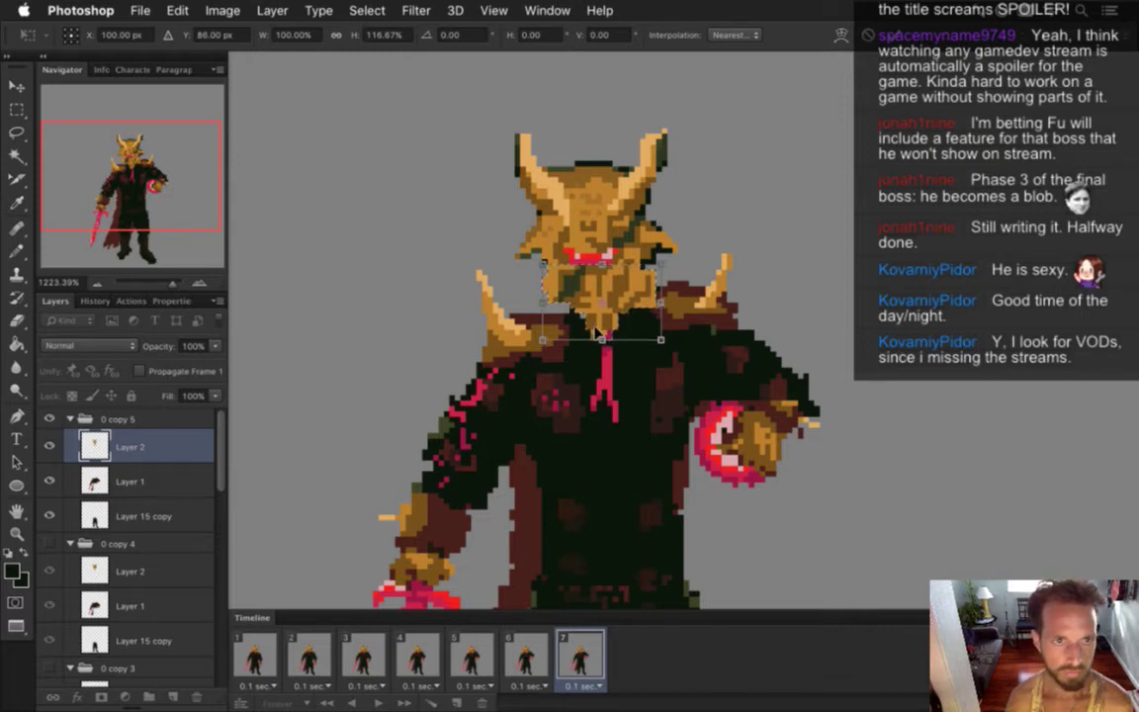
key("Return")
- Clear the selection, nudge the whole mask layer down one pixel and save the file
key("m")
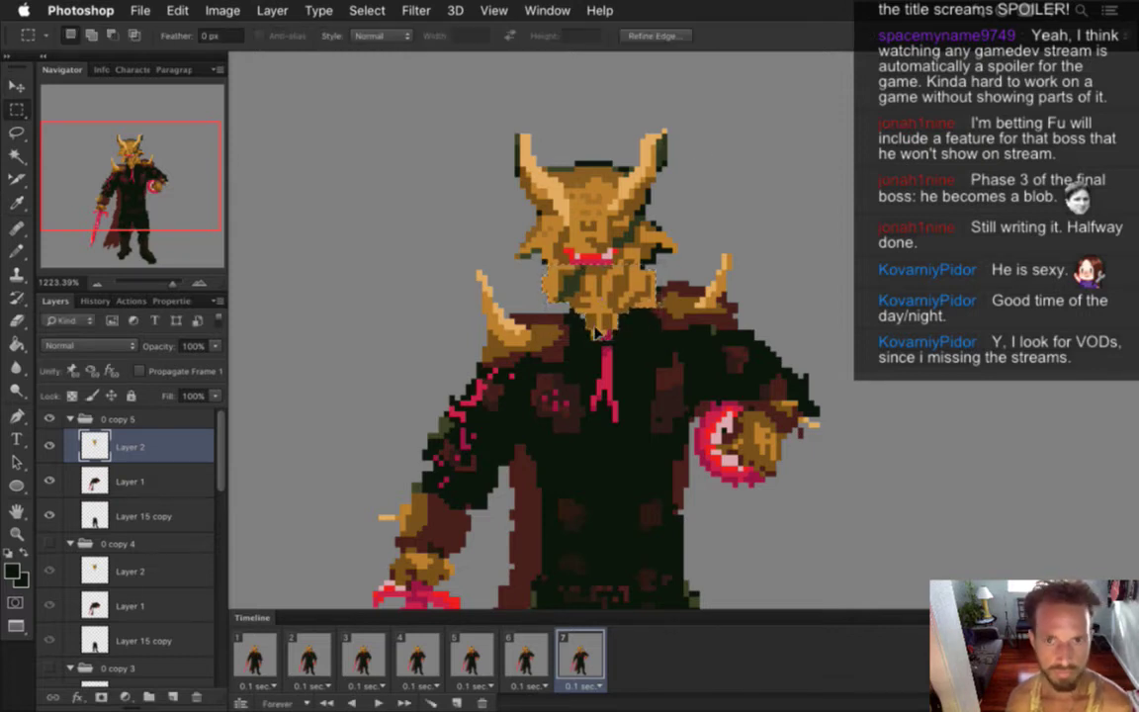
key("v")
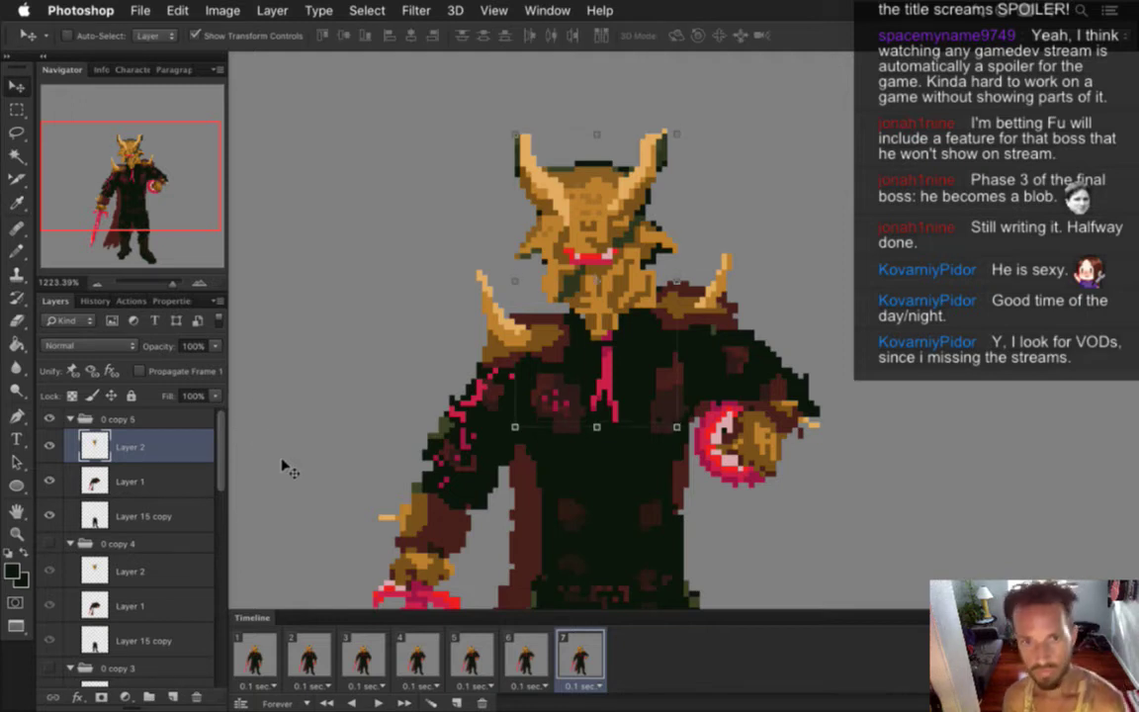
key("Down")
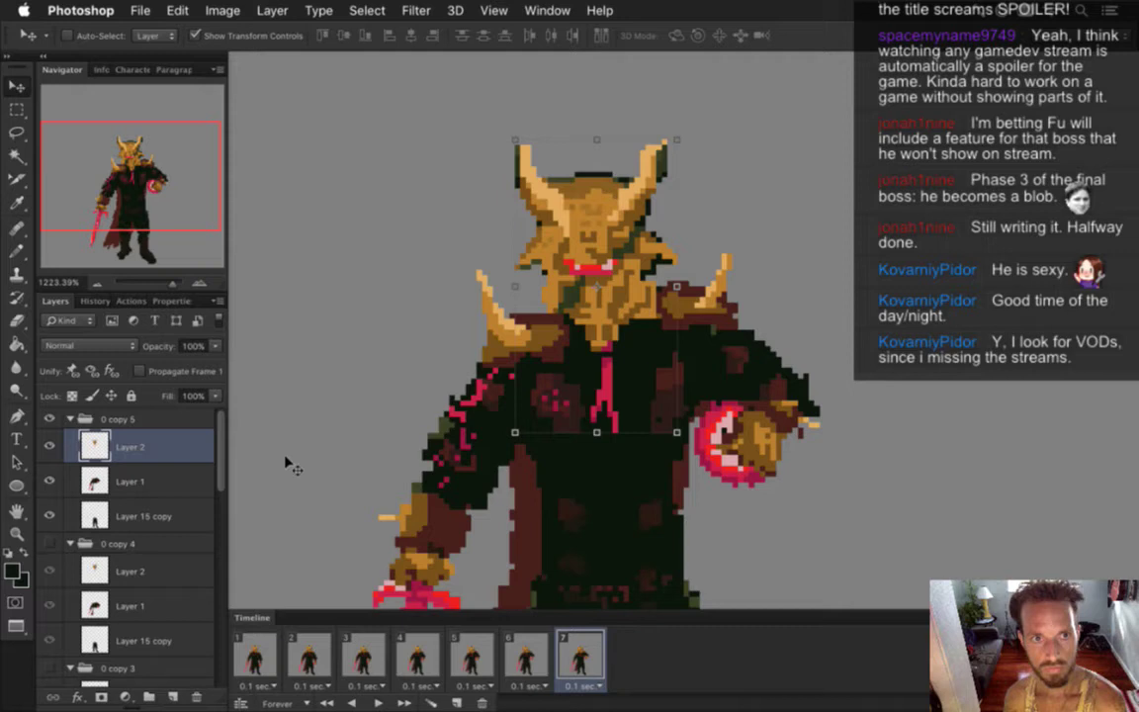
key("super+s")
- Compare frame 7 with frames 5 and 6 to check the mask's motion
left_click(529, 652)
left_click(579, 645)
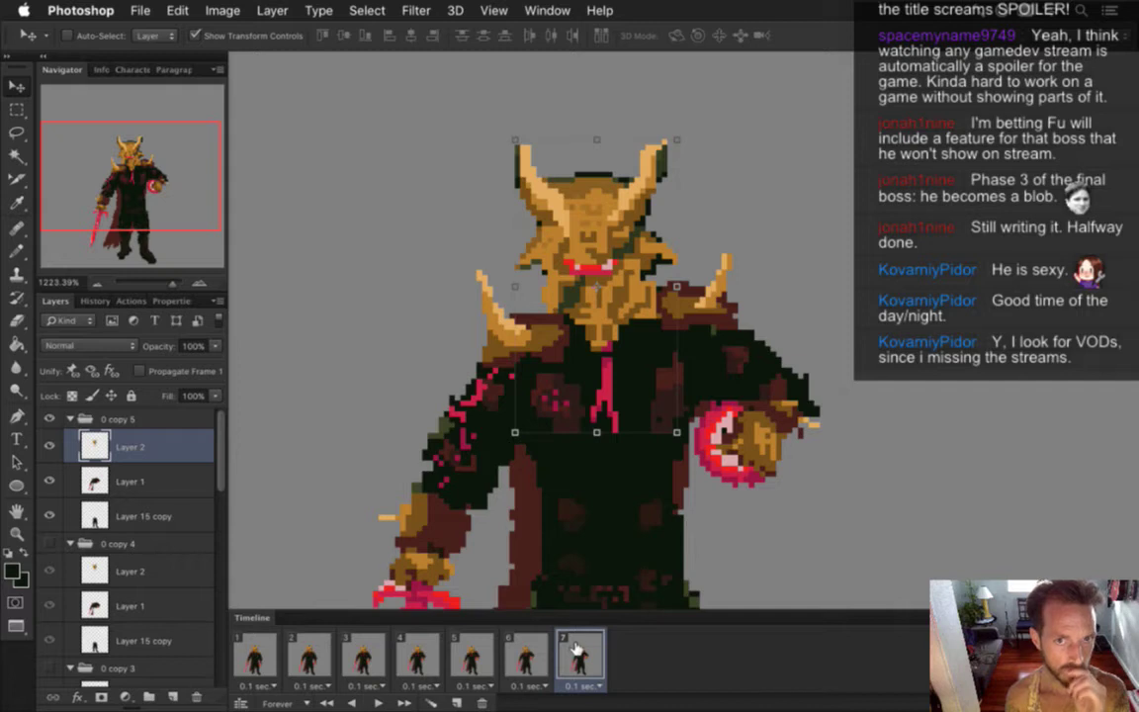
key("m")
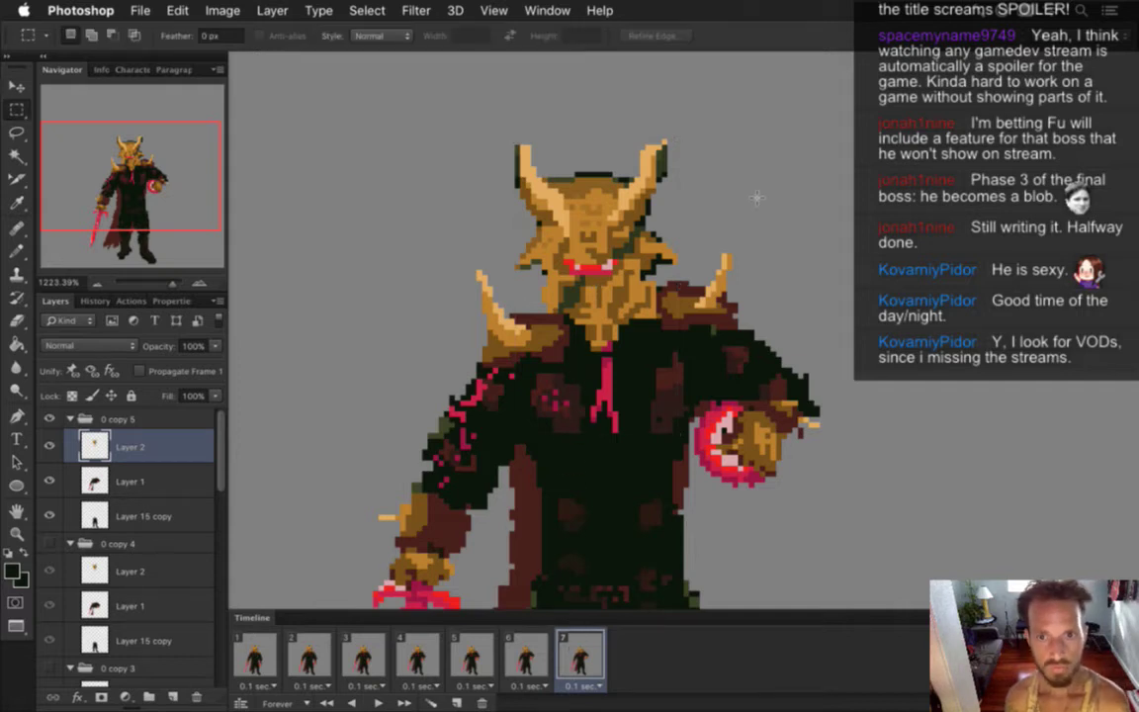
left_click(489, 659)
left_click(529, 652)
left_click(593, 641)
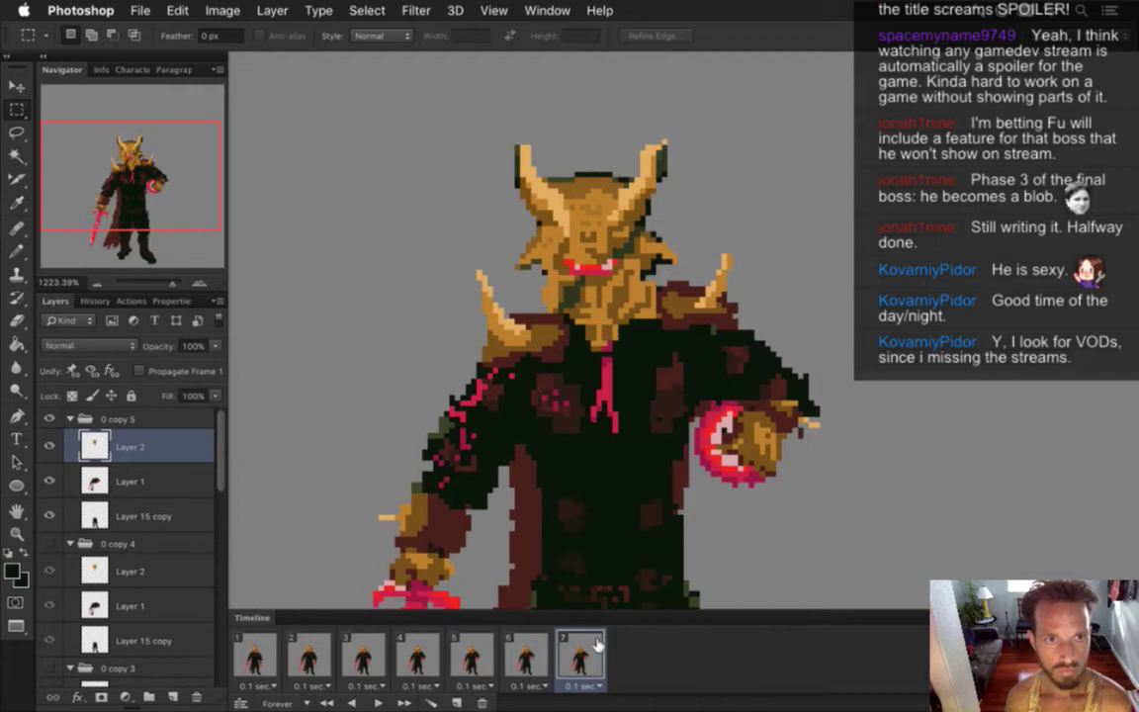
left_click(538, 649)
left_click(571, 644)
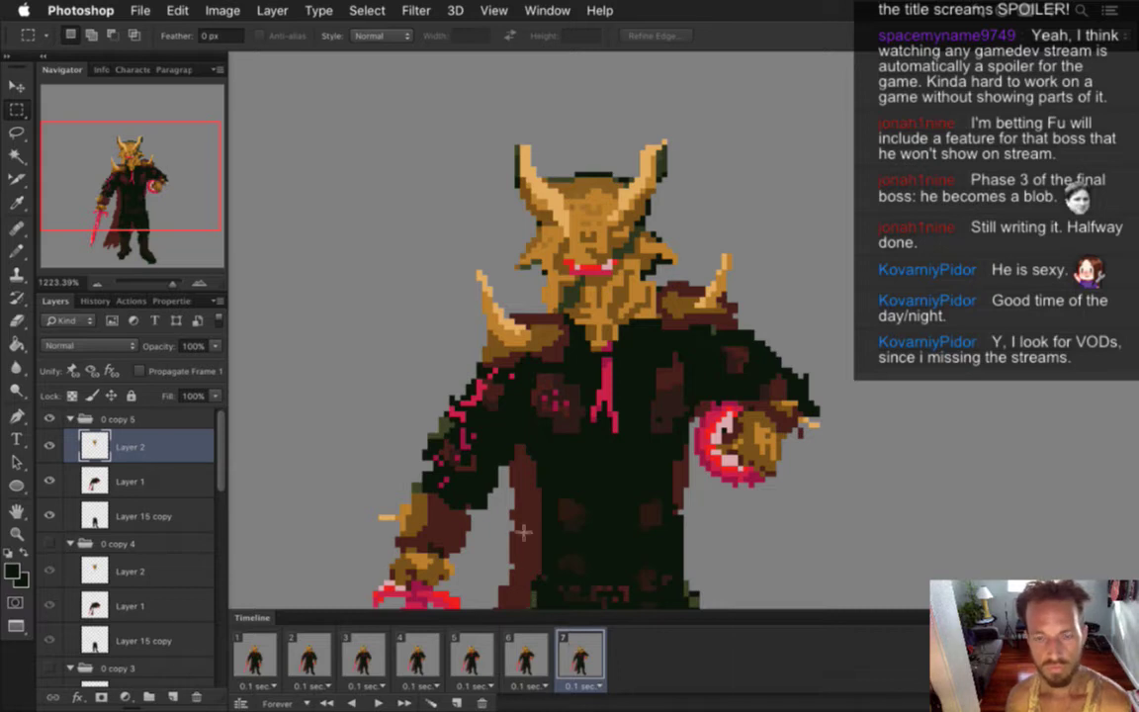
- Select the red tassel hanging below the chin in frame 7, nudge it up one pixel and compare with frame 6
left_click_drag(523, 326, 639, 442)
key("v")
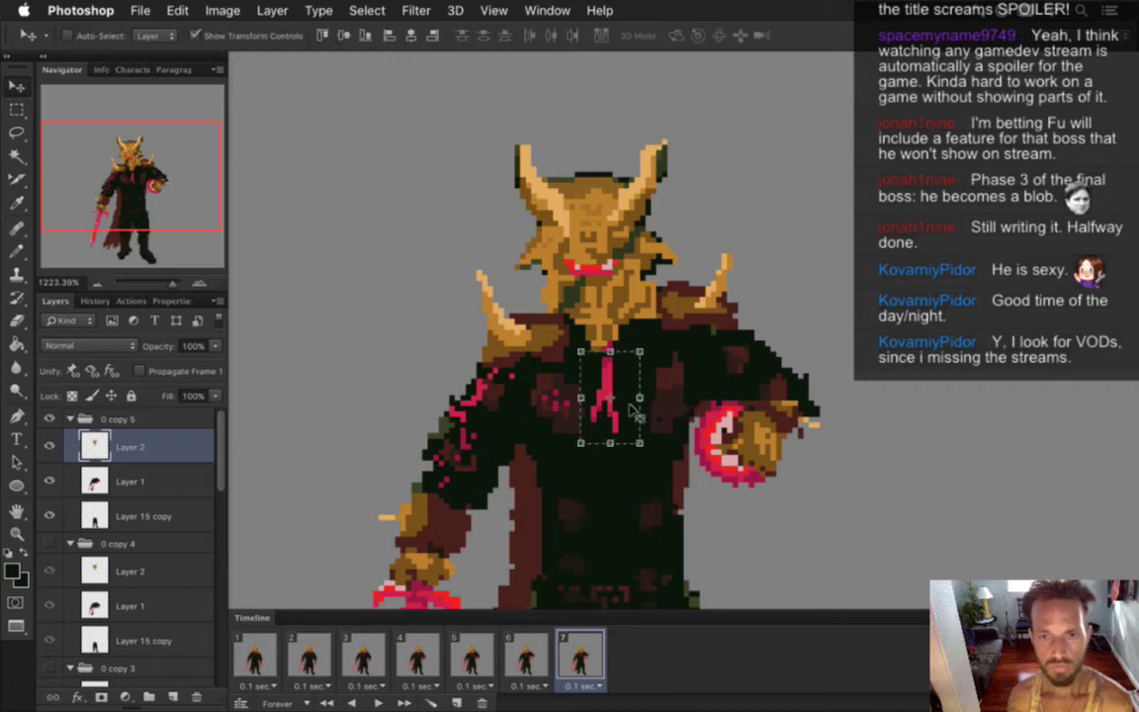
key("Up")
key("m")
key("super+d")
left_click(529, 670)
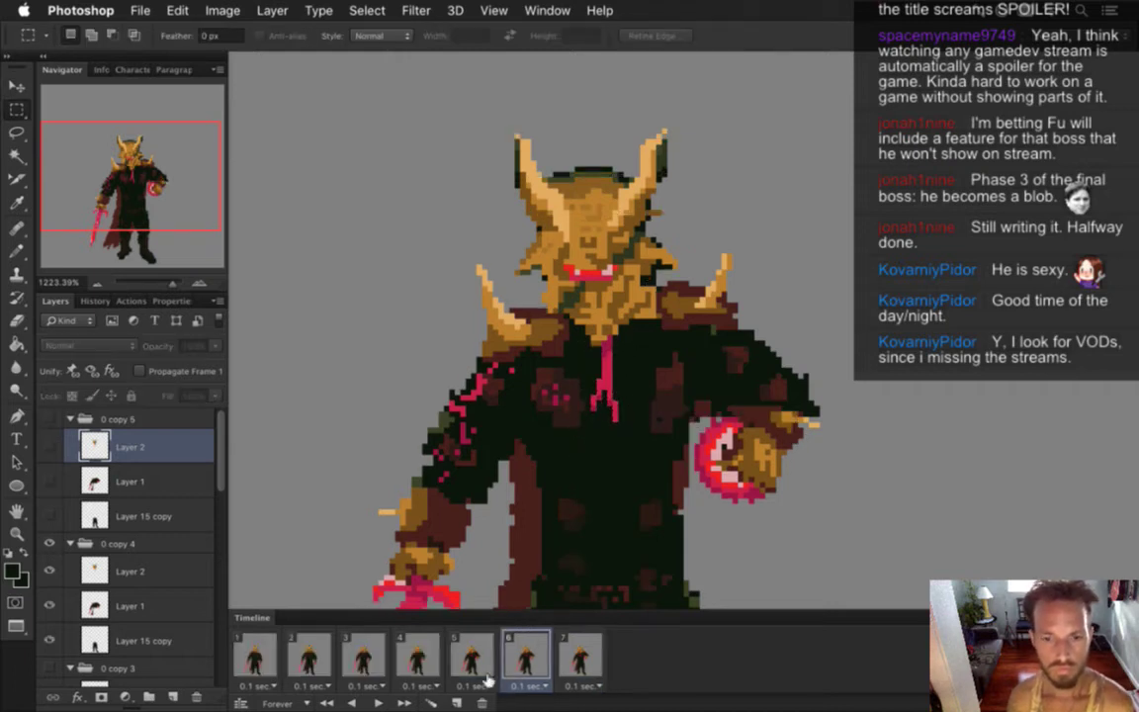
left_click(578, 655)
- Add frame 8 with a duplicate of the 0 copy 5 group, hide the original group and make the duplicate's Layer 1 active
left_click(456, 702)
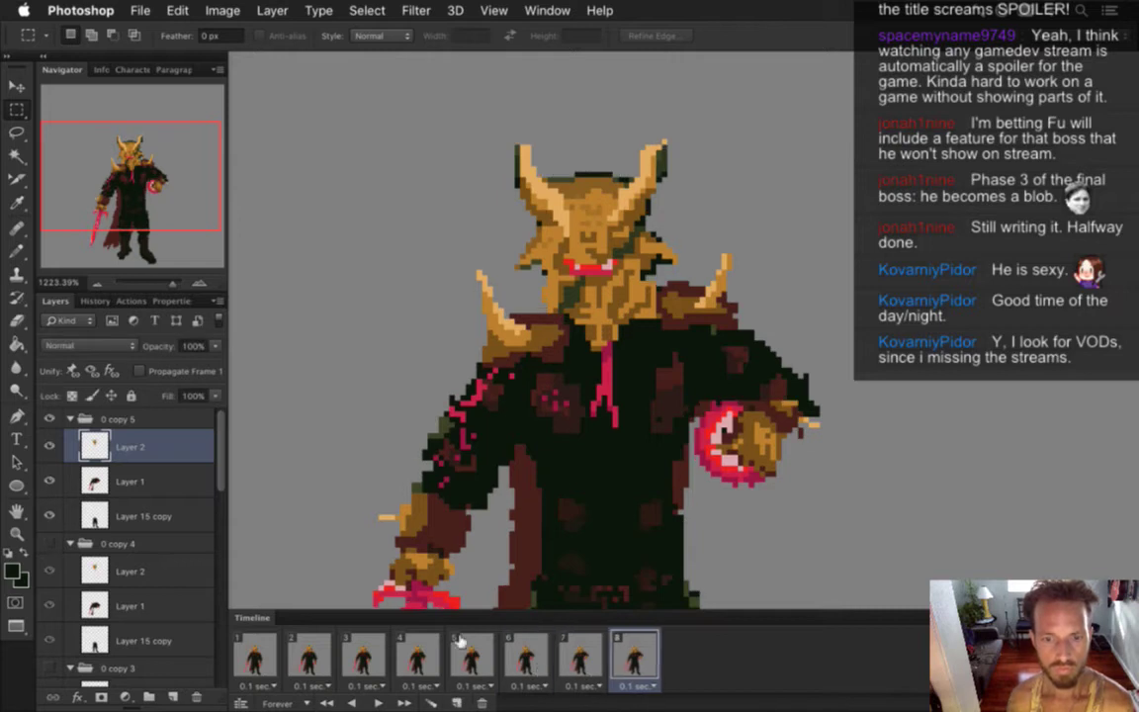
left_click(150, 421)
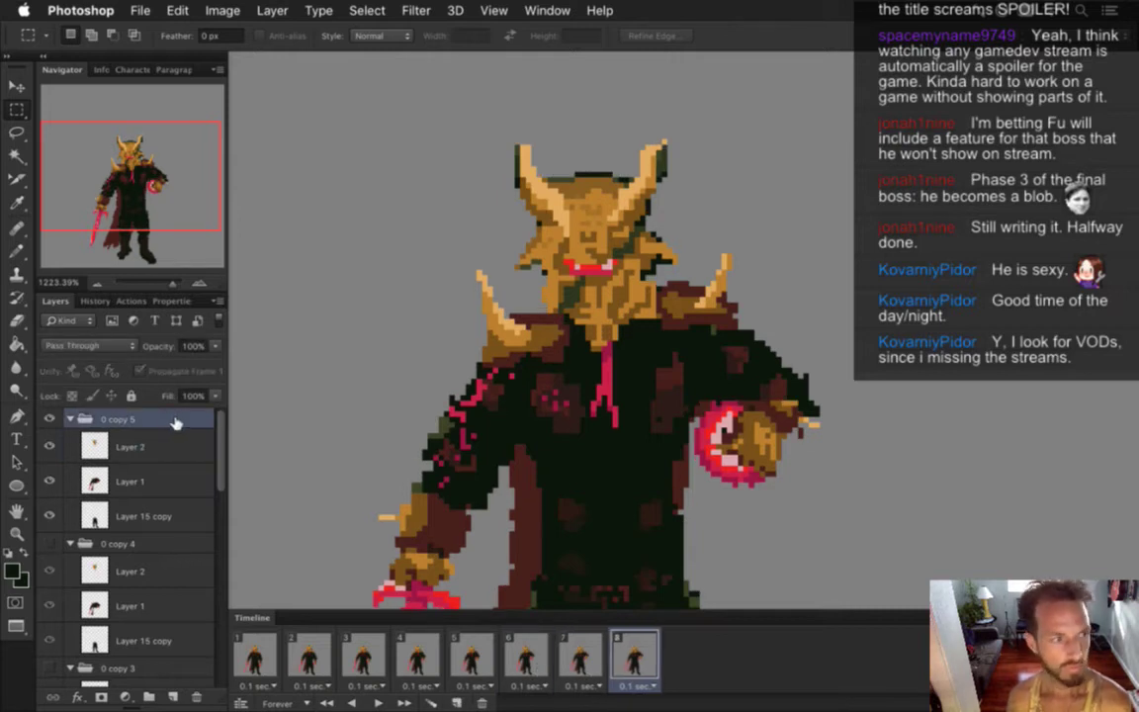
key("super+j")
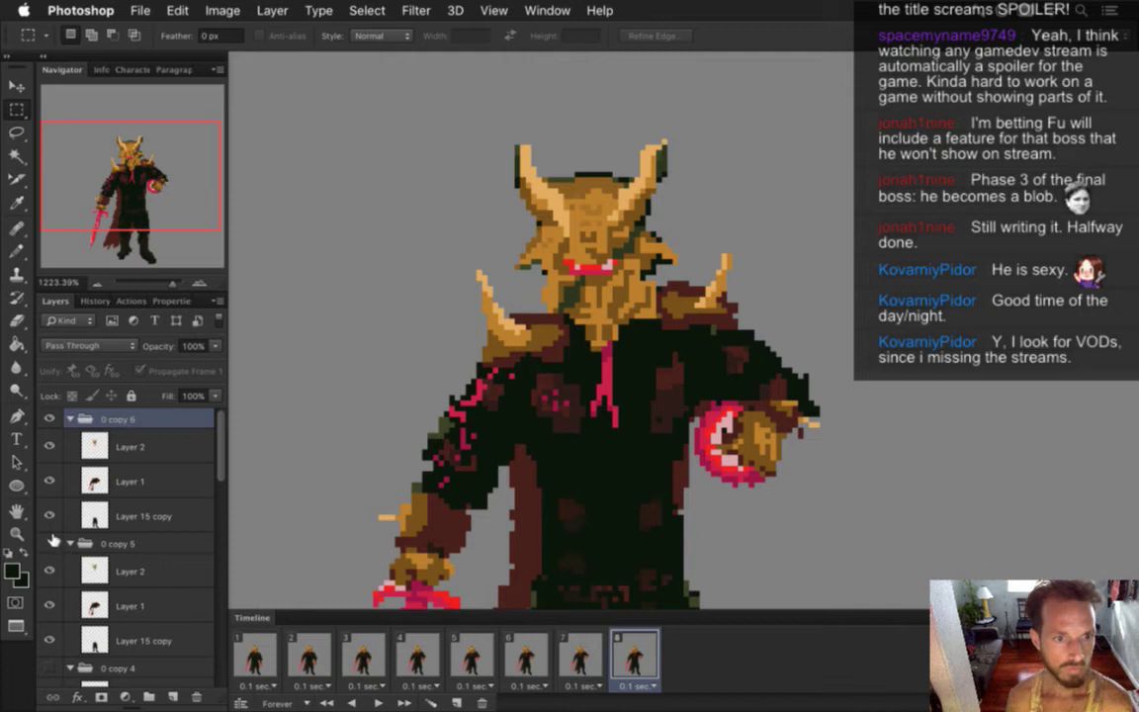
left_click(155, 450)
left_click(153, 485)
left_click(160, 510)
left_click(161, 481)
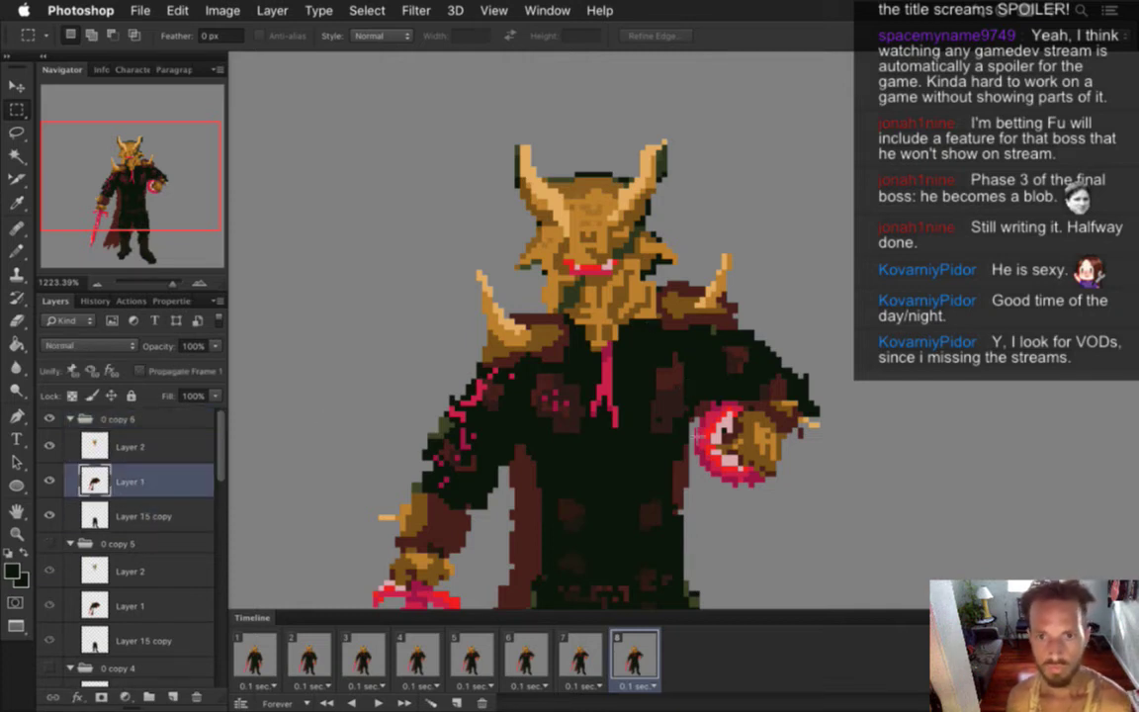
- Compare frames 7 and 8, and move the orb with the hand holding it up on Layer 1 in frame 8
left_click_drag(659, 445, 674, 351)
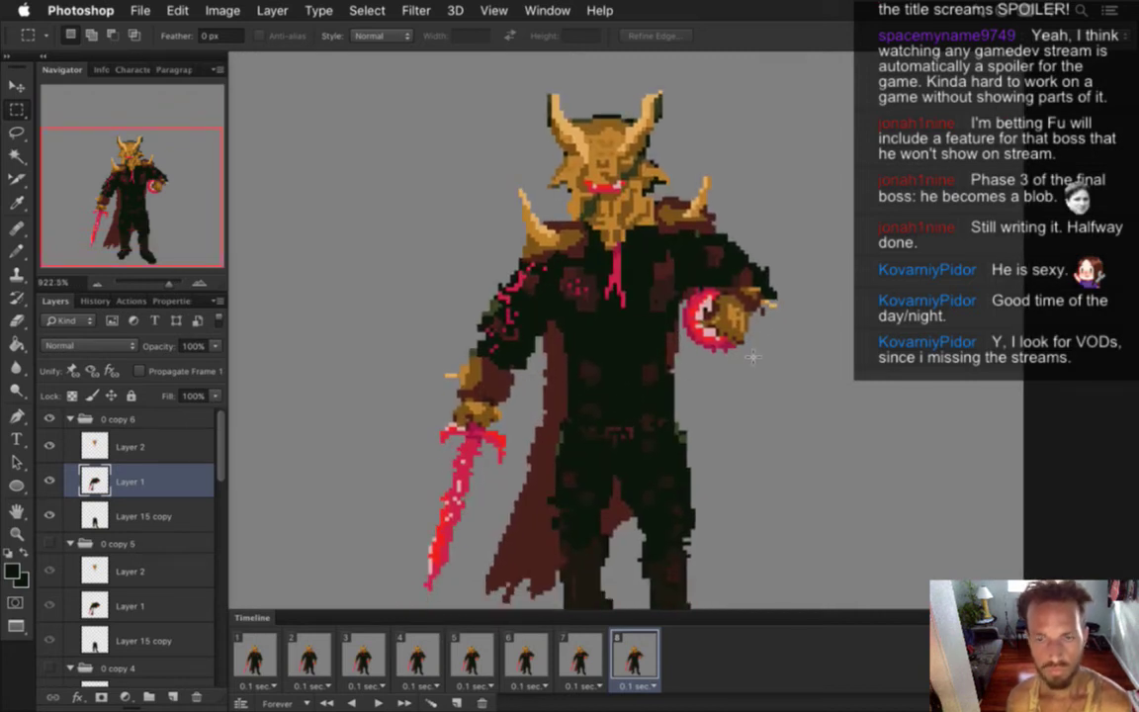
left_click(581, 656)
left_click(633, 655)
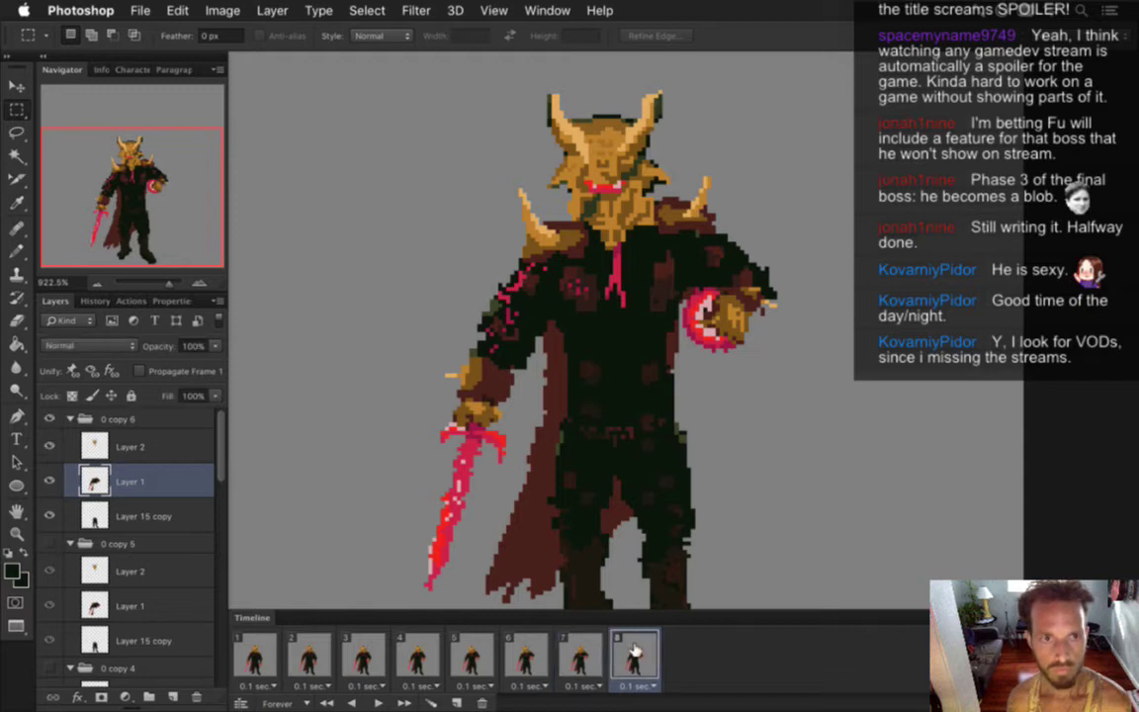
left_click(580, 655)
left_click(624, 654)
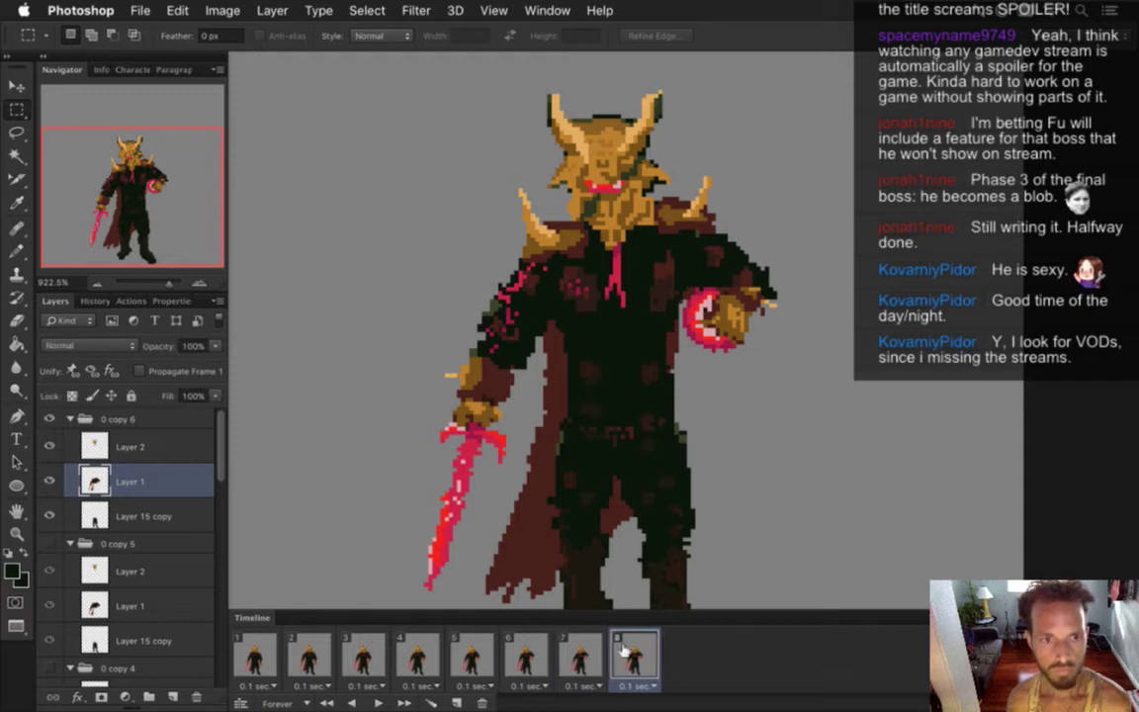
left_click_drag(690, 290, 750, 346)
left_click(691, 294)
left_click_drag(684, 291, 776, 344)
key("v")
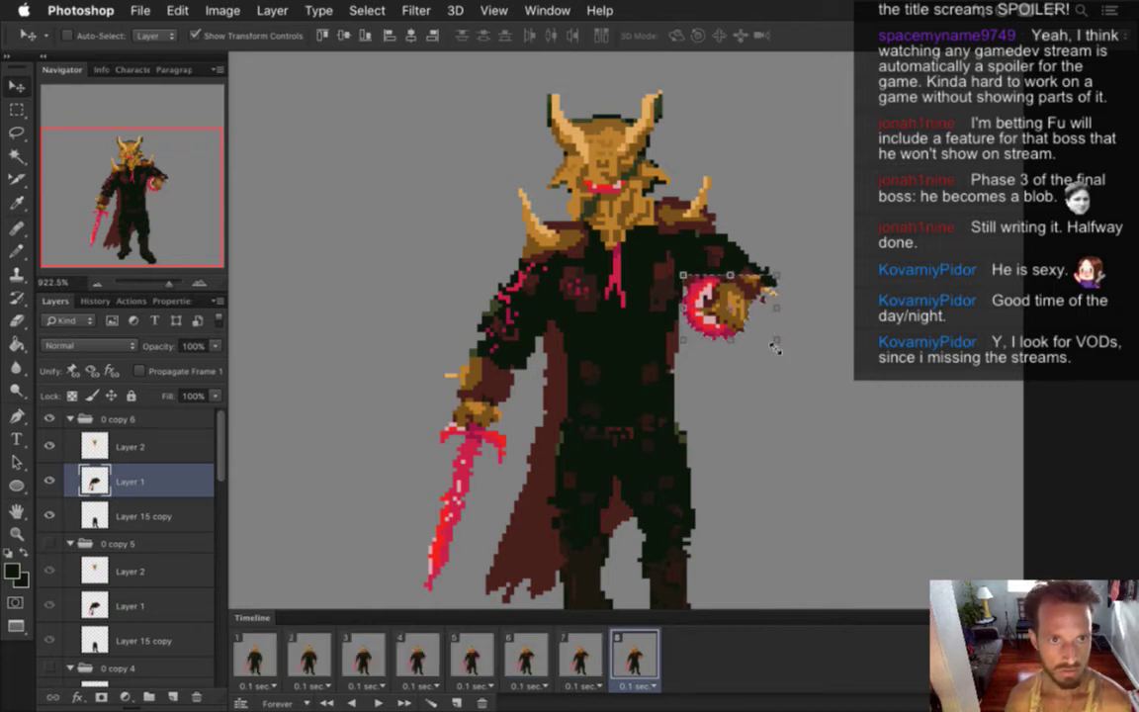
key("m")
key("super+d")
- Retouch the cuff and the fingers over the orb in frame 8 with the Pencil, using the sampled dark red and brown
key("i")
left_click(757, 296)
key("b")
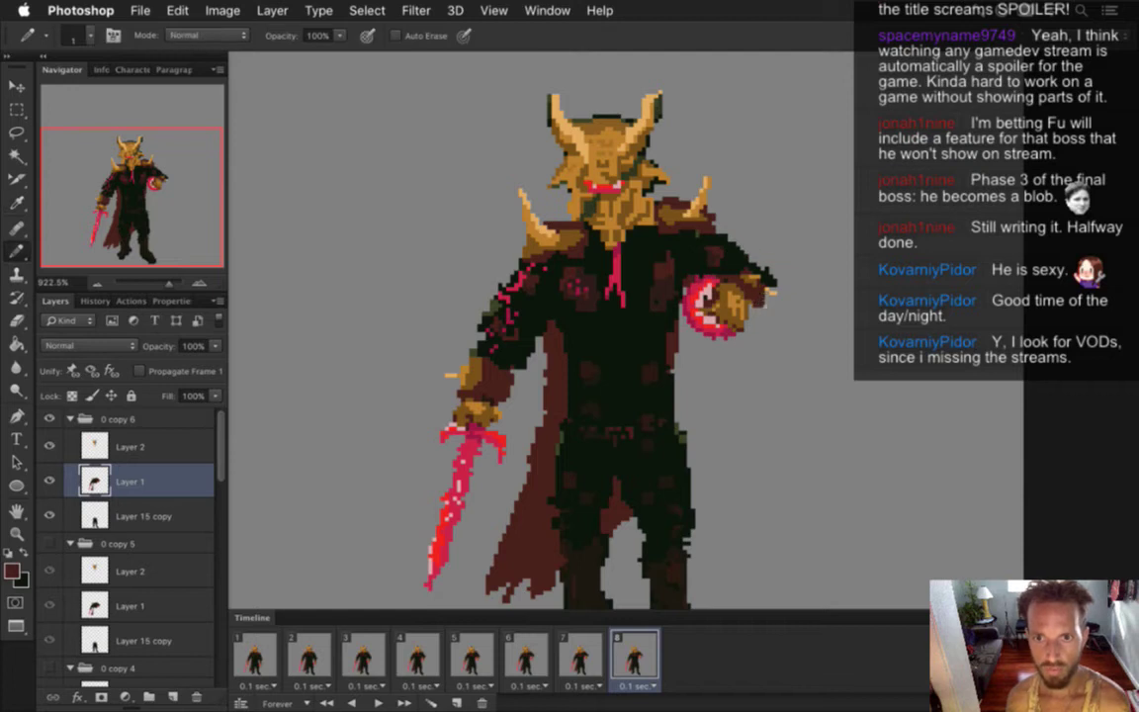
left_click(693, 258, "alt")
left_click(755, 319, "alt")
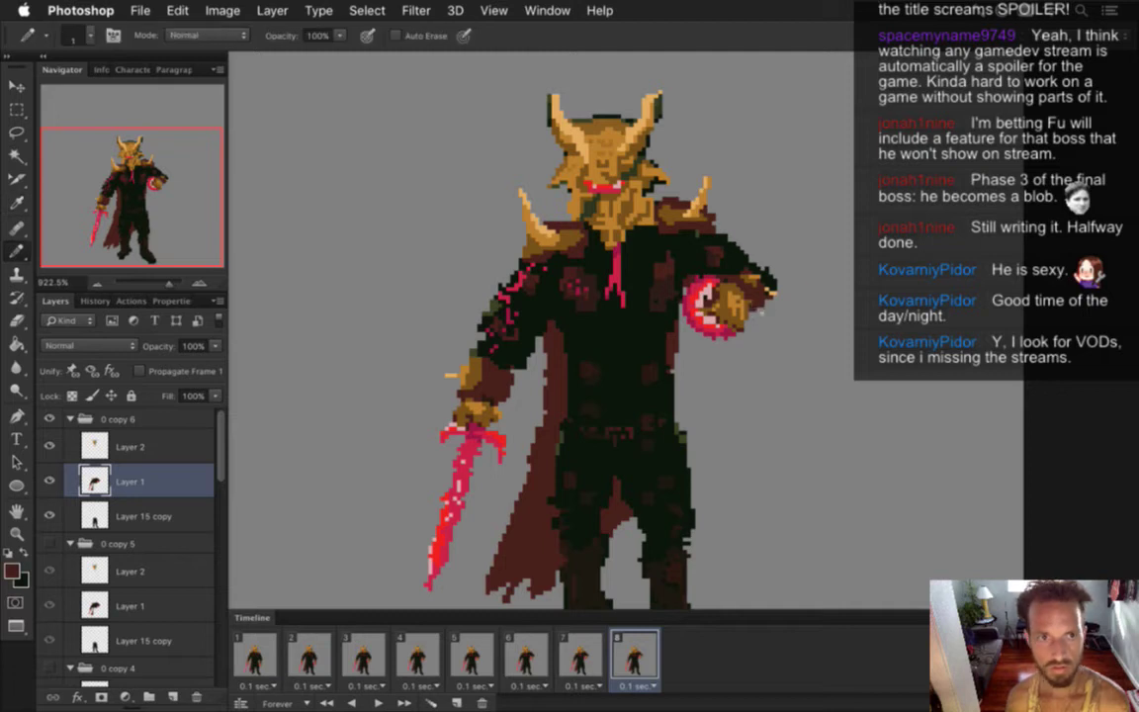
left_click(722, 315, "alt")
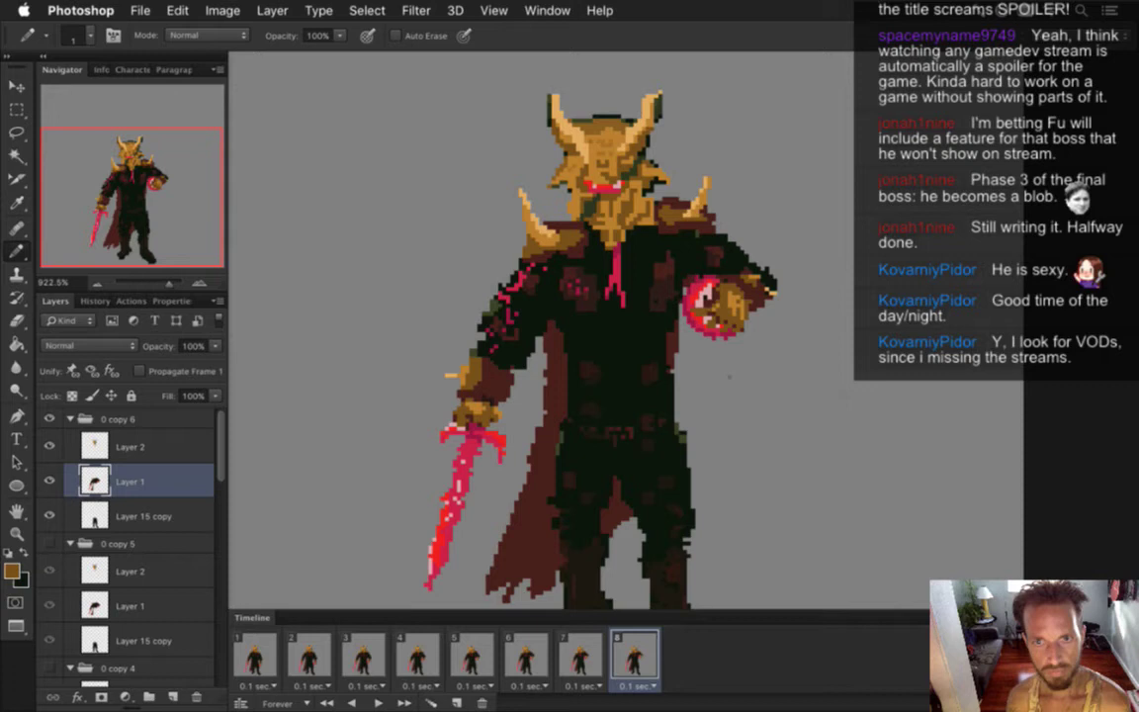
- Select the orb's red and pink pixels with the Magic Wand, limit the selection to the orb, and nudge it down two pixels
left_click_drag(697, 340, 755, 343)
key("m")
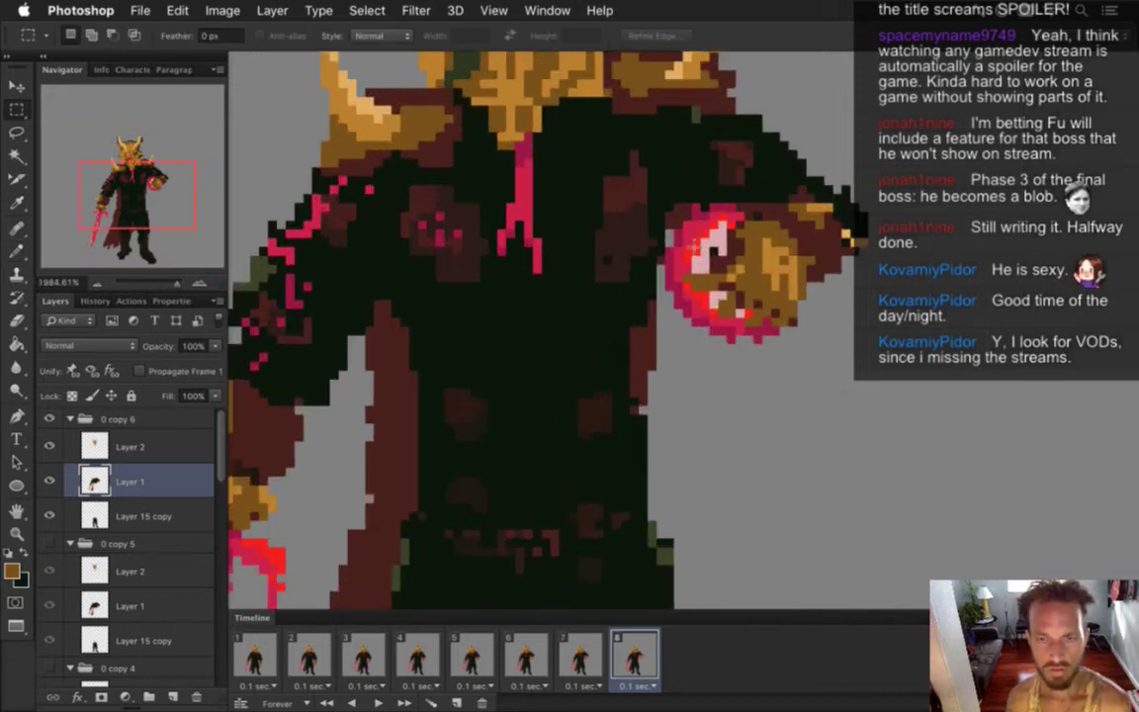
left_click(17, 156)
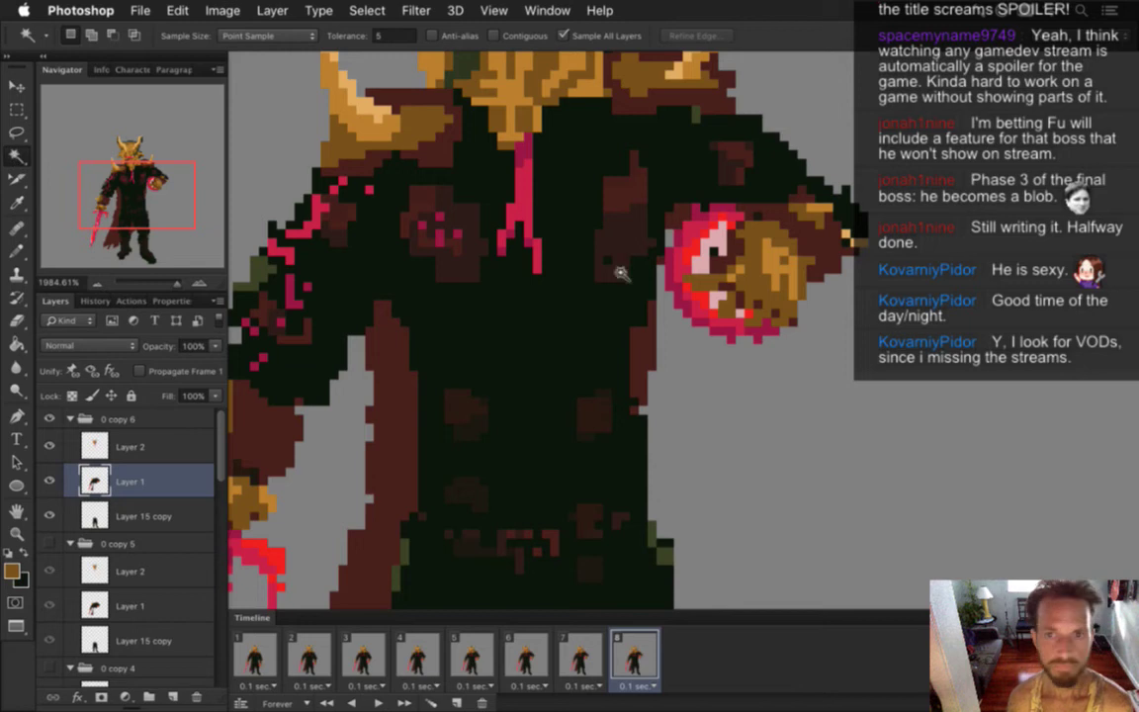
left_click(703, 248)
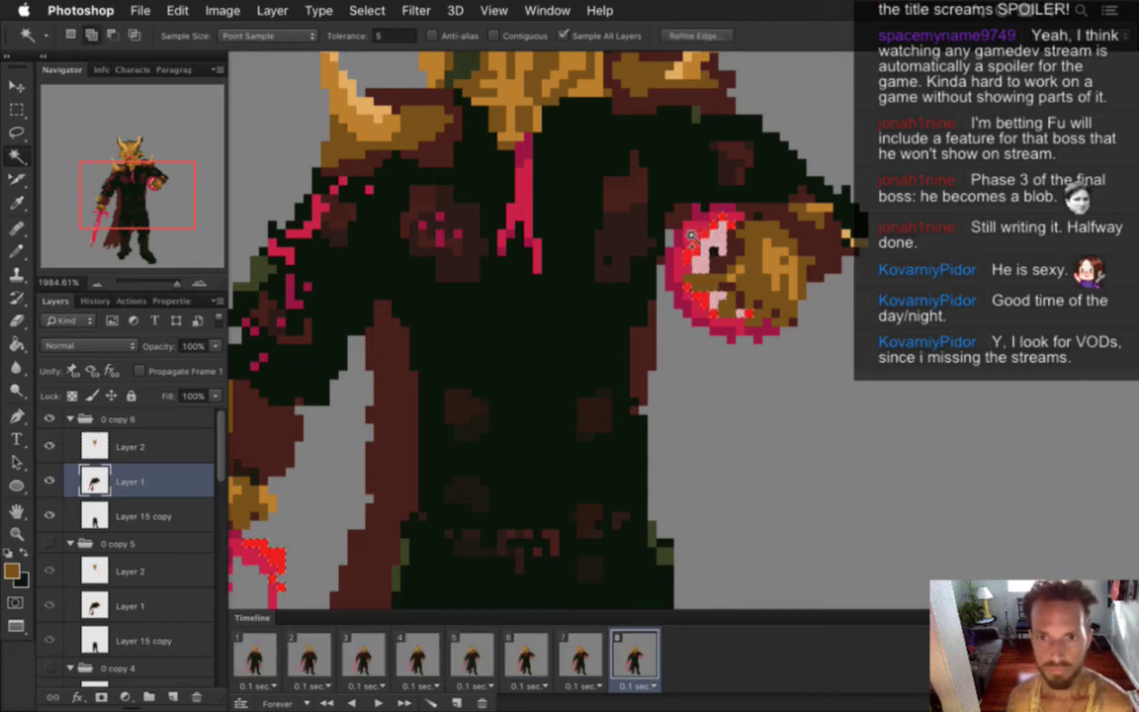
key("super+0")
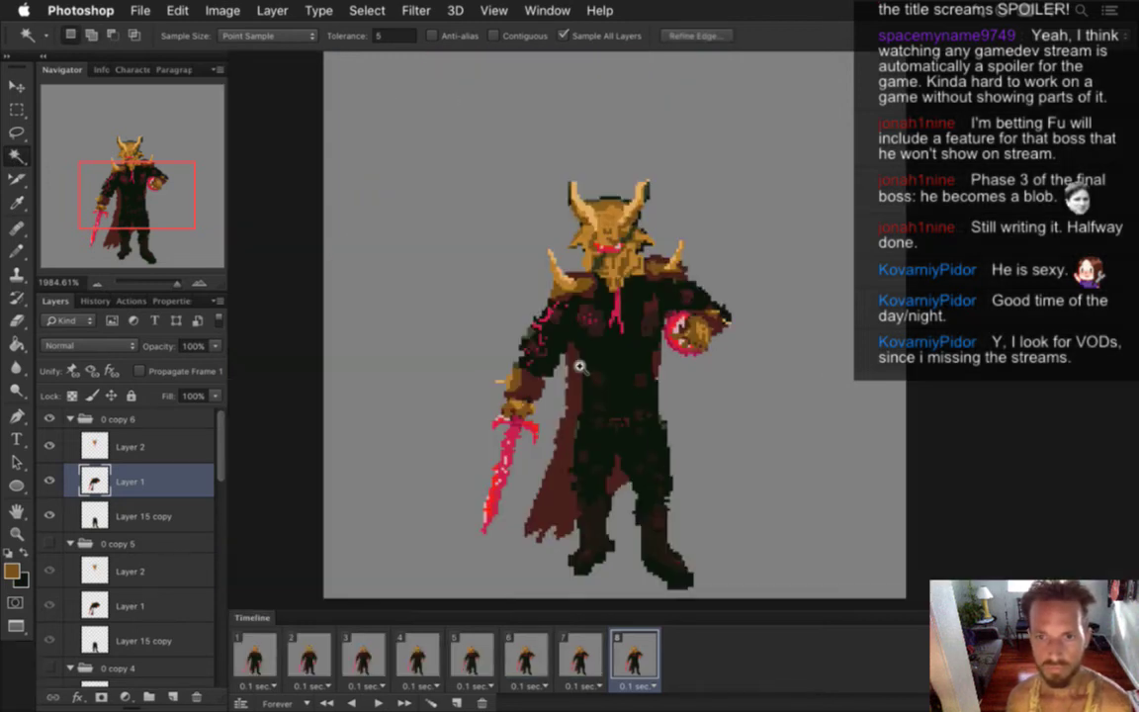
key("m")
left_click_drag(399, 156, 531, 485)
left_click_drag(550, 186, 768, 384)
key("super+space")
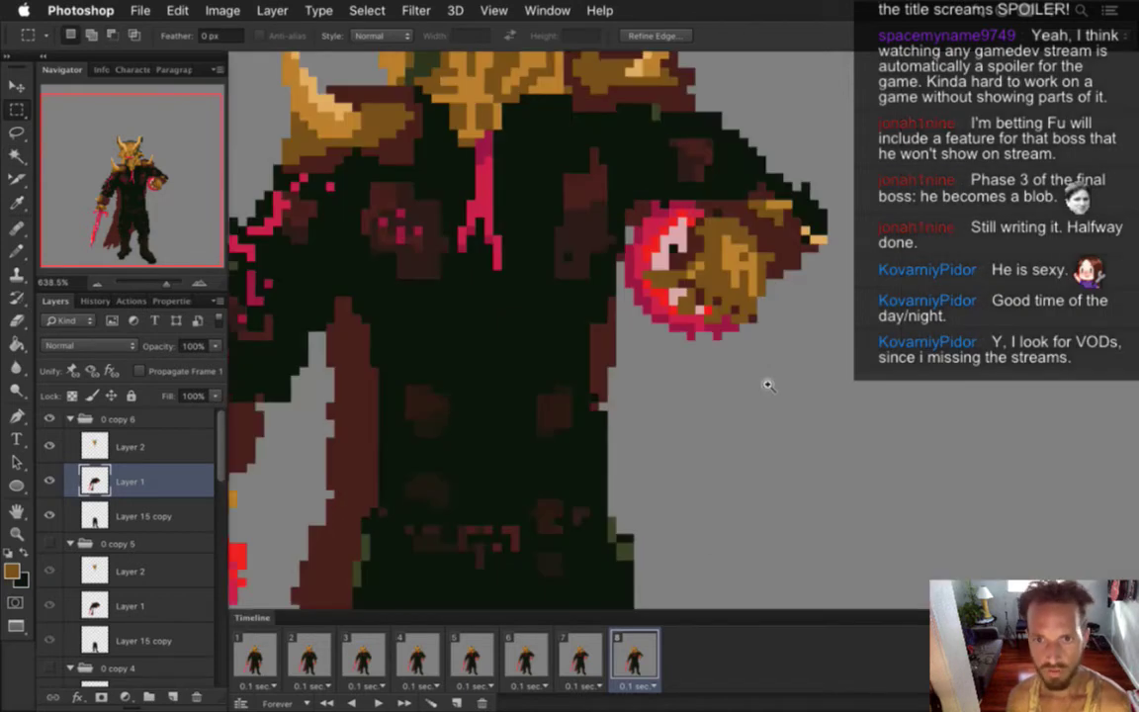
key("v")
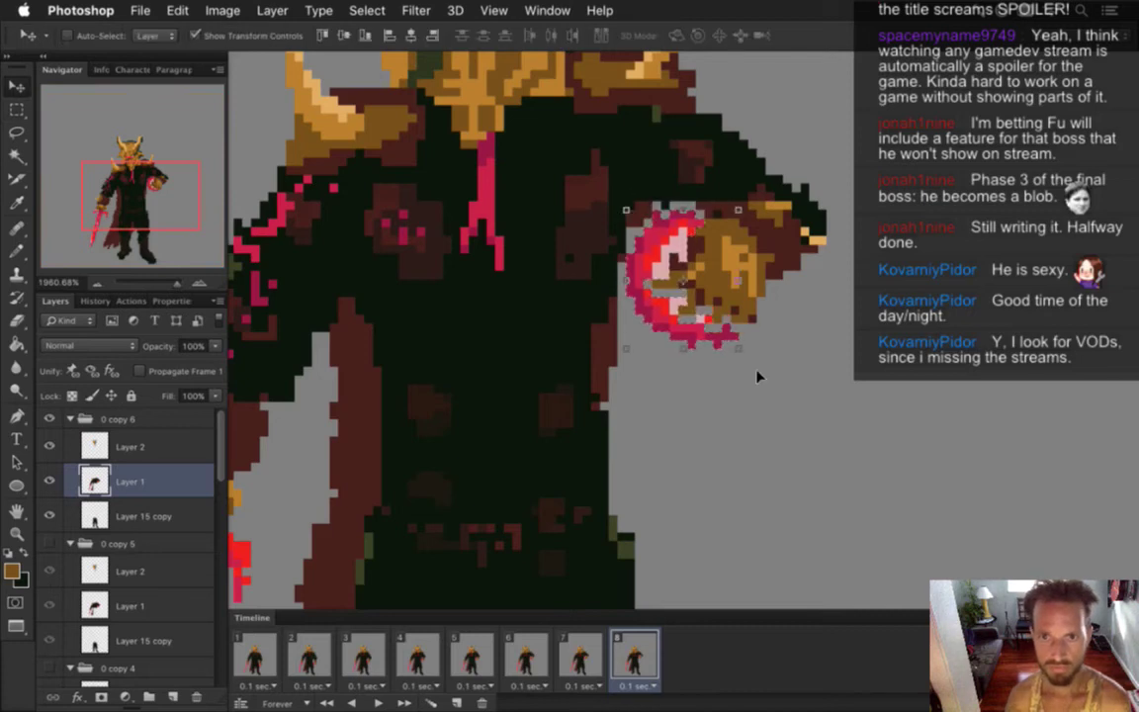
key("Down")
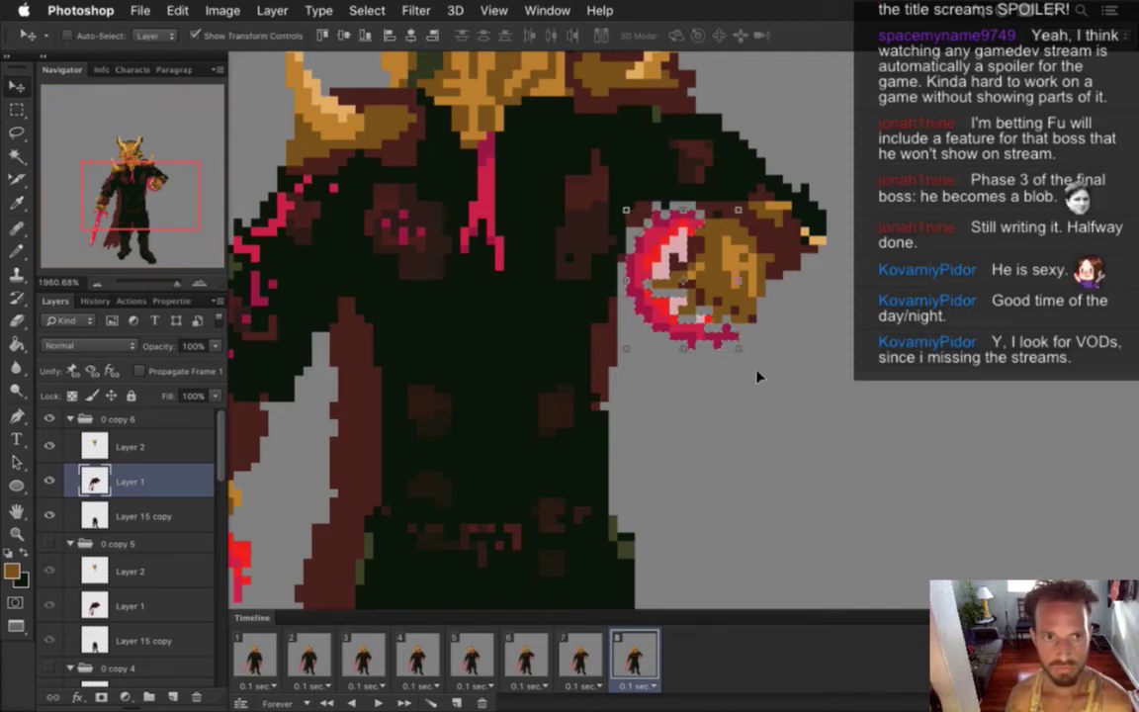
key("Left")
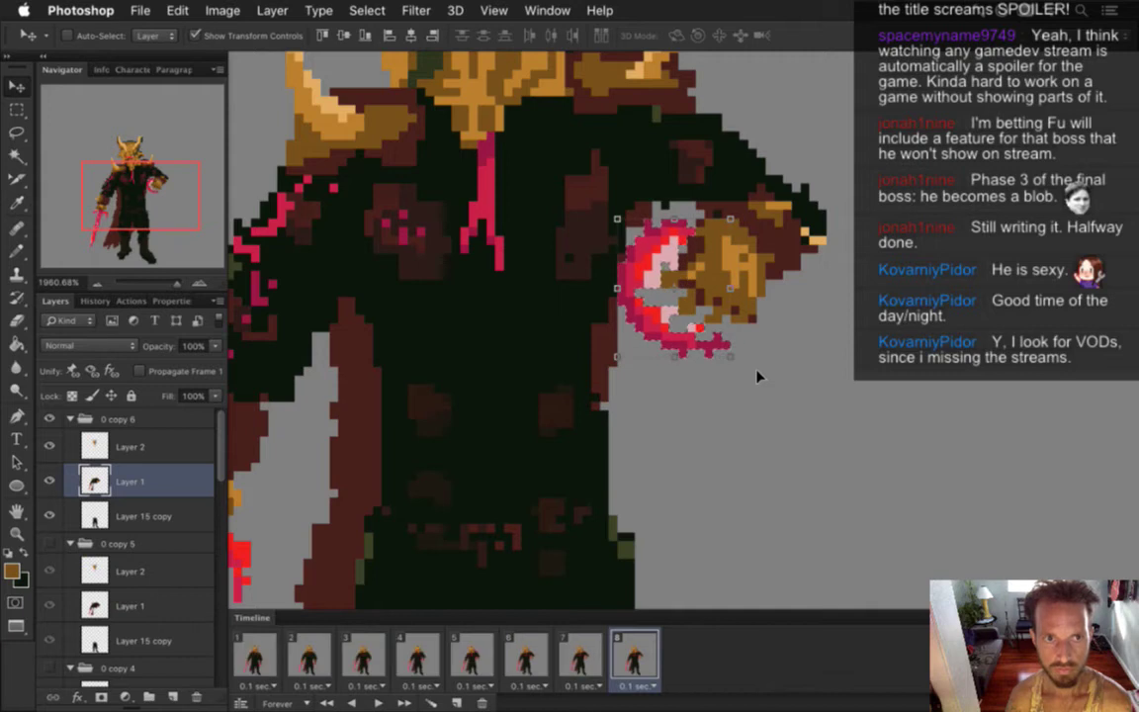
key("Up")
key("Right")
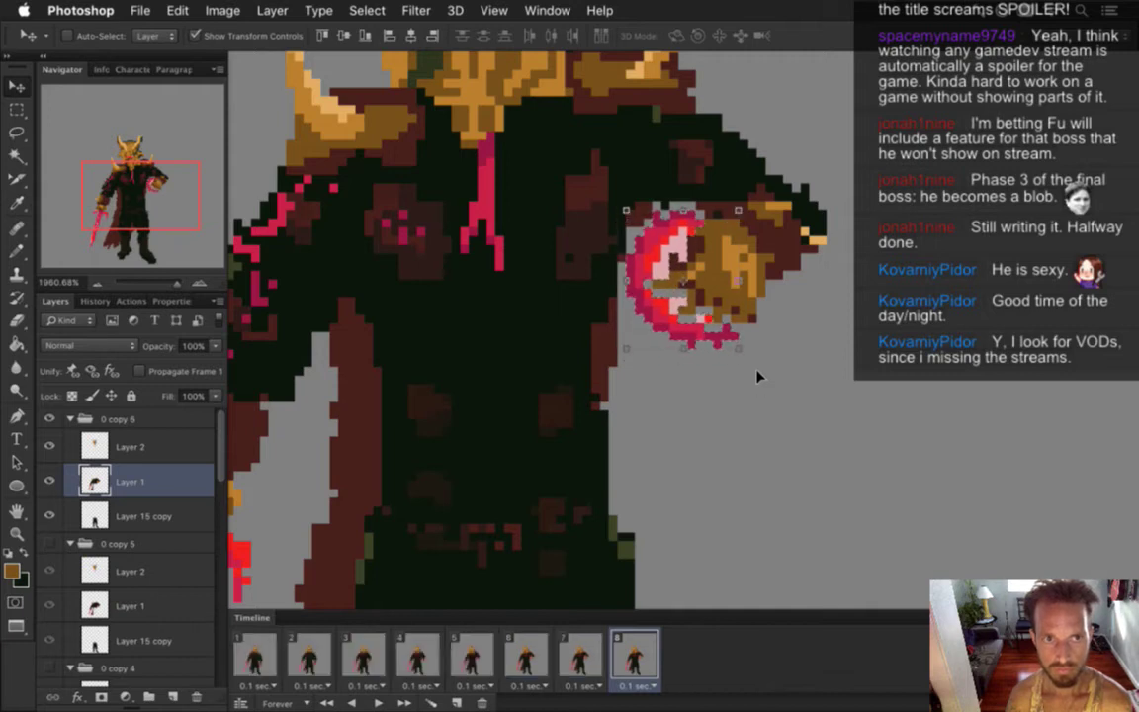
key("Down")
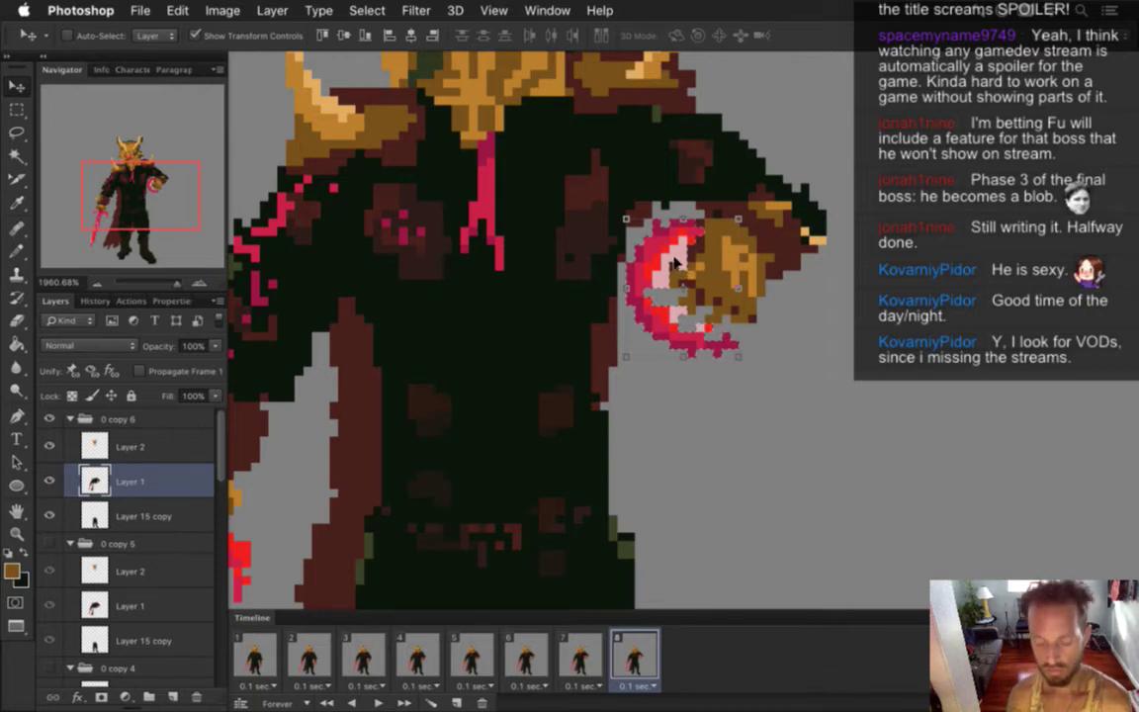
- Move the selected orb away from the hand to expose the fingers, and return it to its place in the hand
left_click_drag(661, 249, 893, 259)
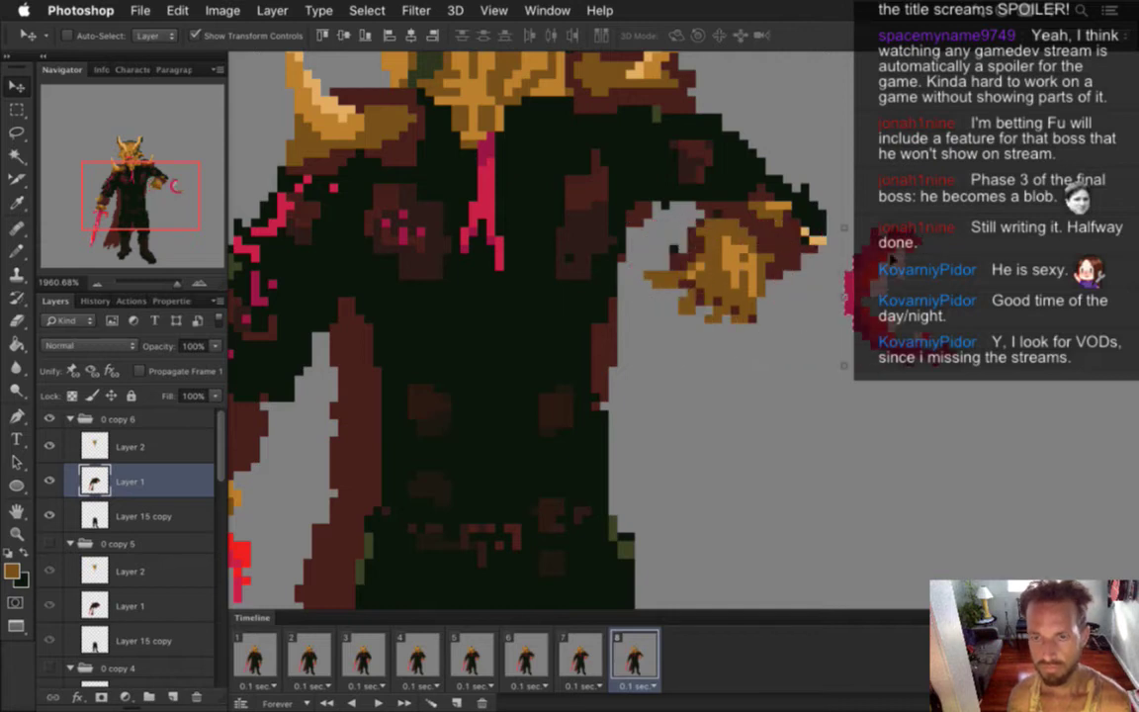
key("m")
key("super+d")
key("e")
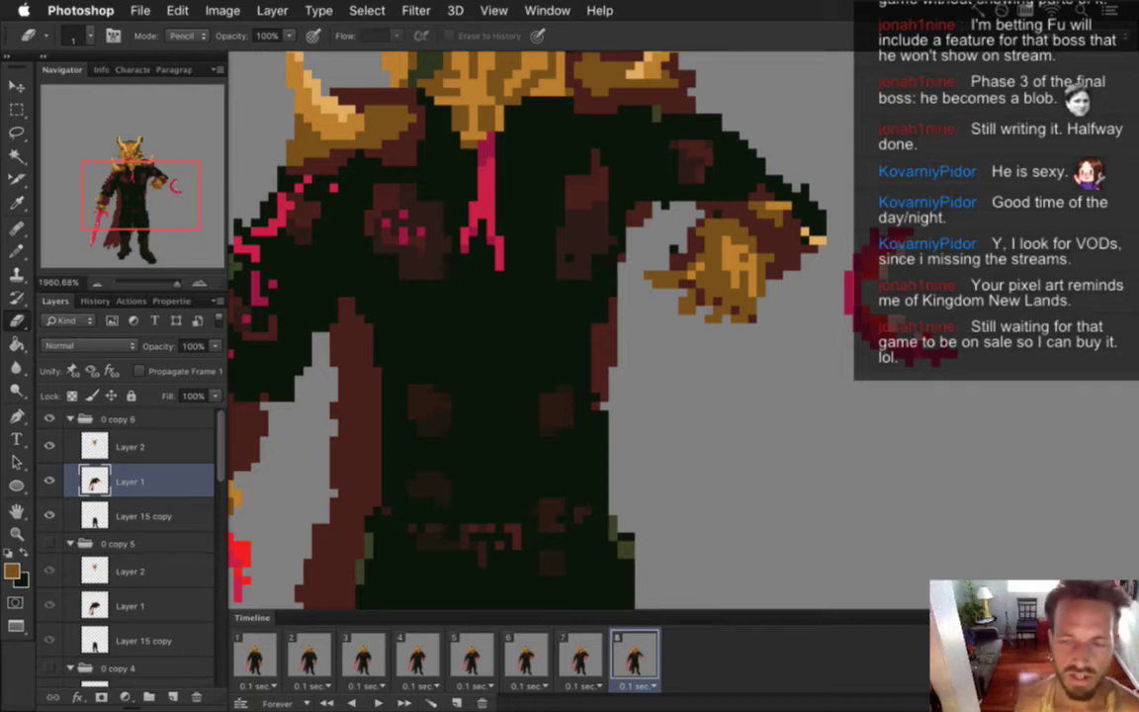
key("v")
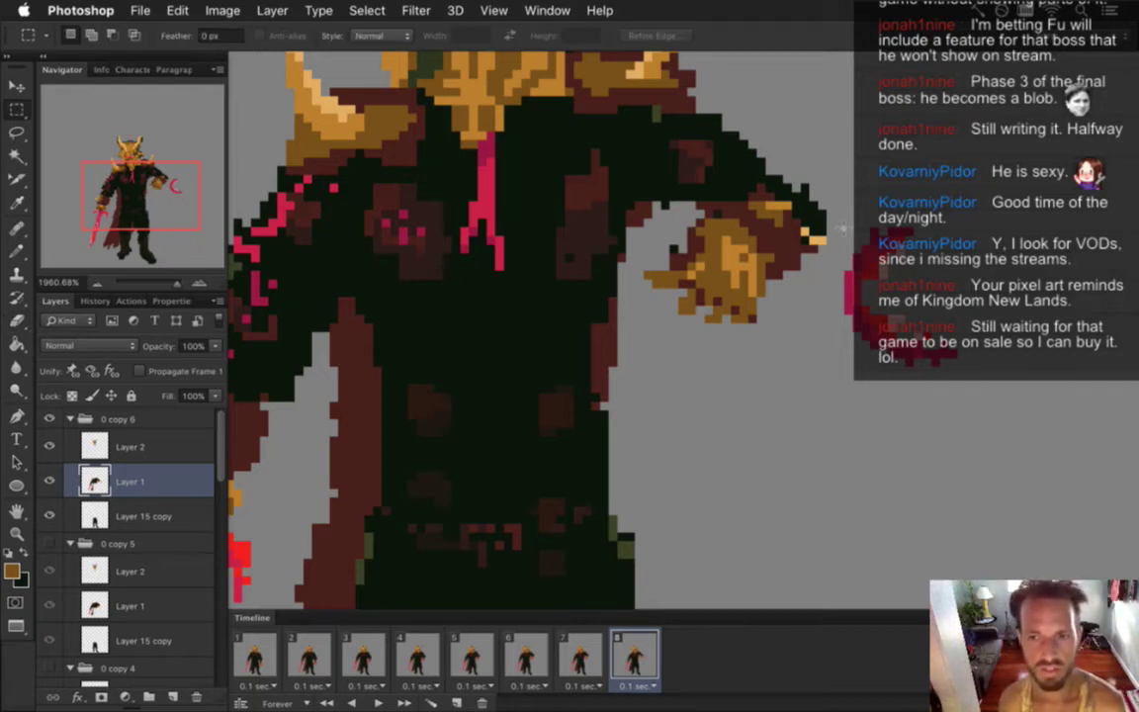
left_click_drag(904, 311, 692, 230)
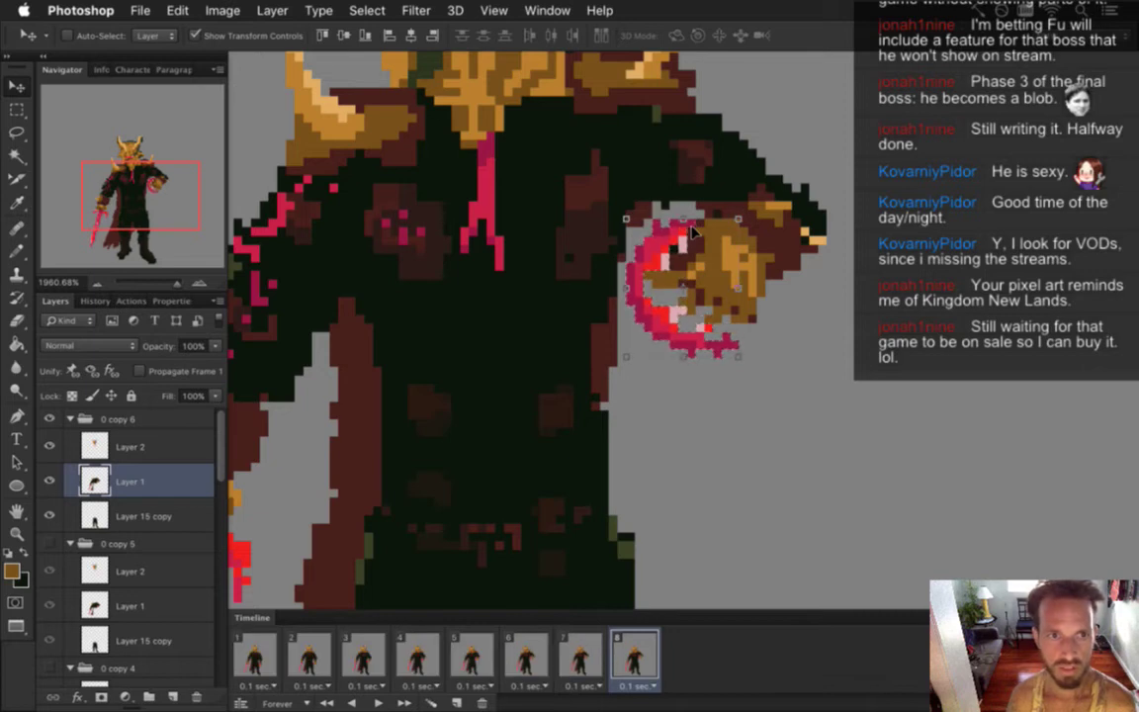
key("m")
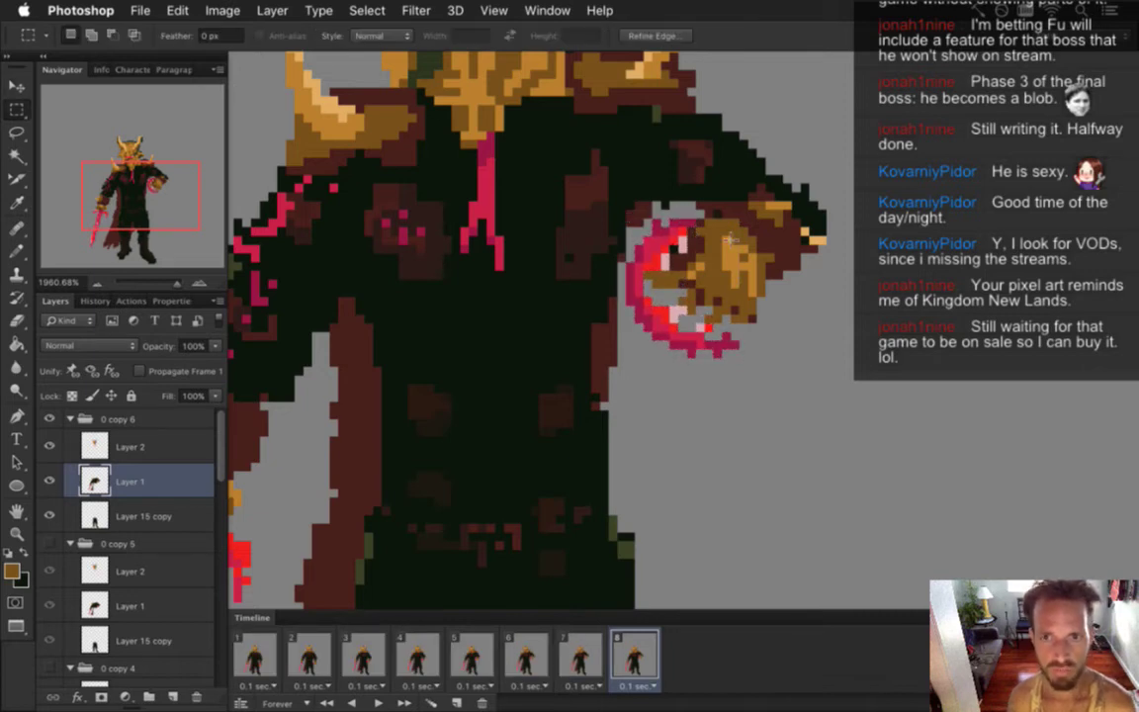
- Fill the gaps inside the orb around the fingers with the Pencil, using the sampled pale pink and bright red
key("i")
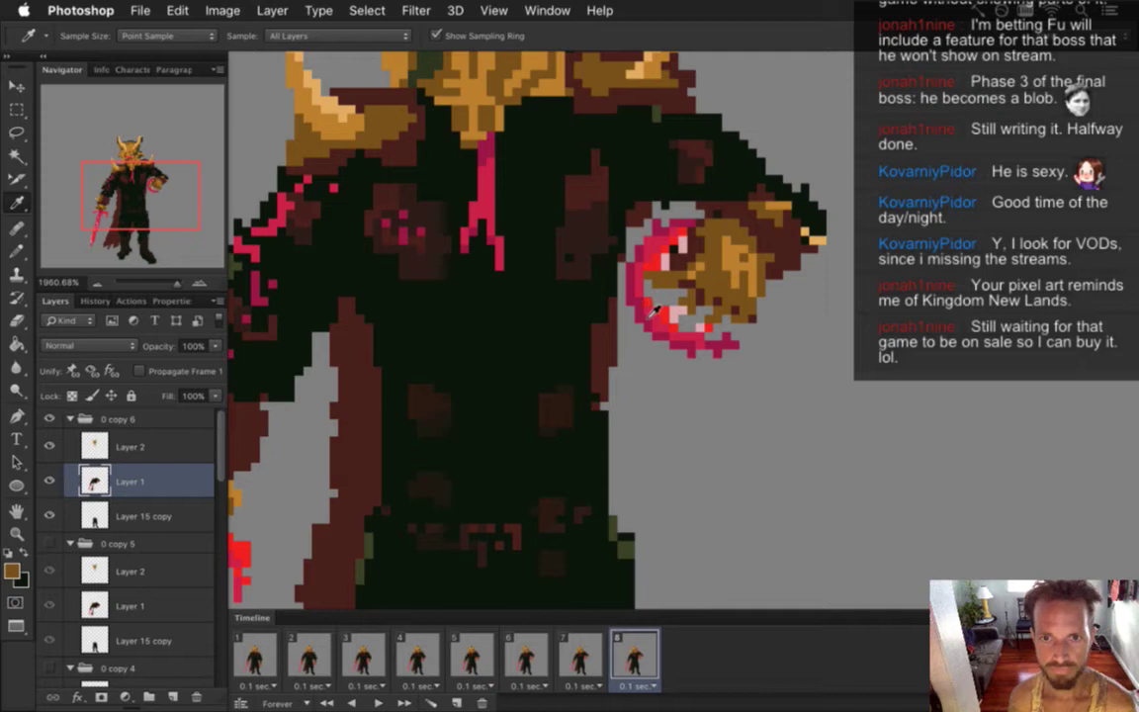
left_click(678, 313)
key("b")
left_click_drag(674, 302, 670, 293)
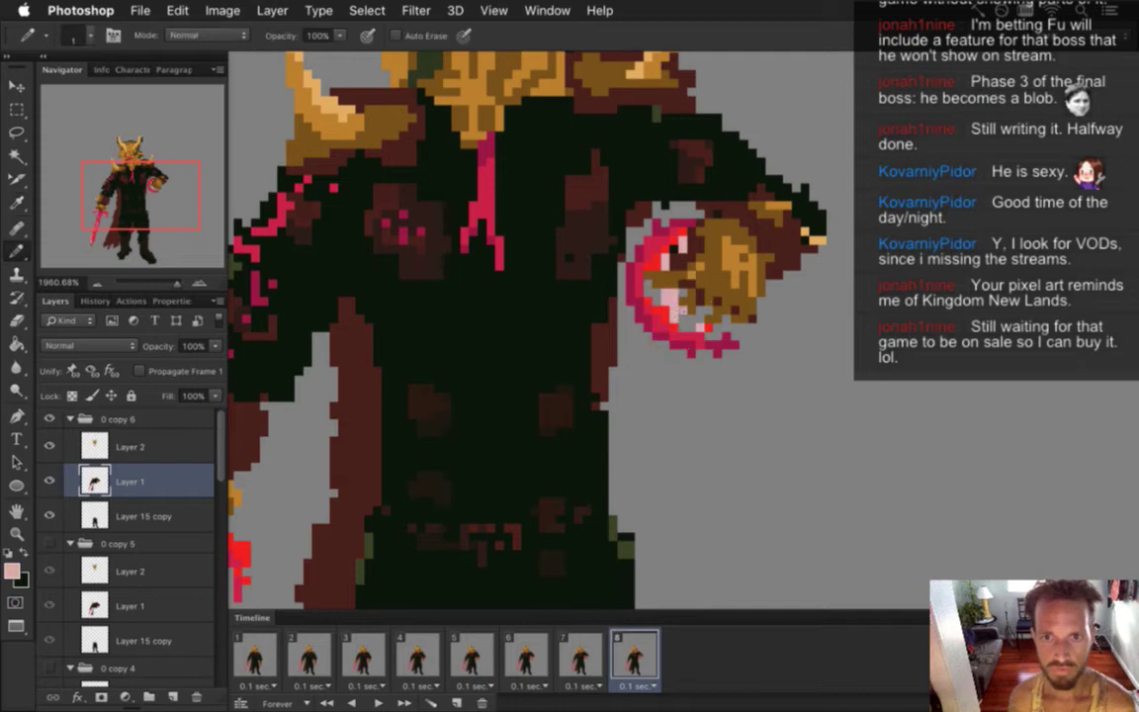
key("i")
left_click(670, 315)
key("b")
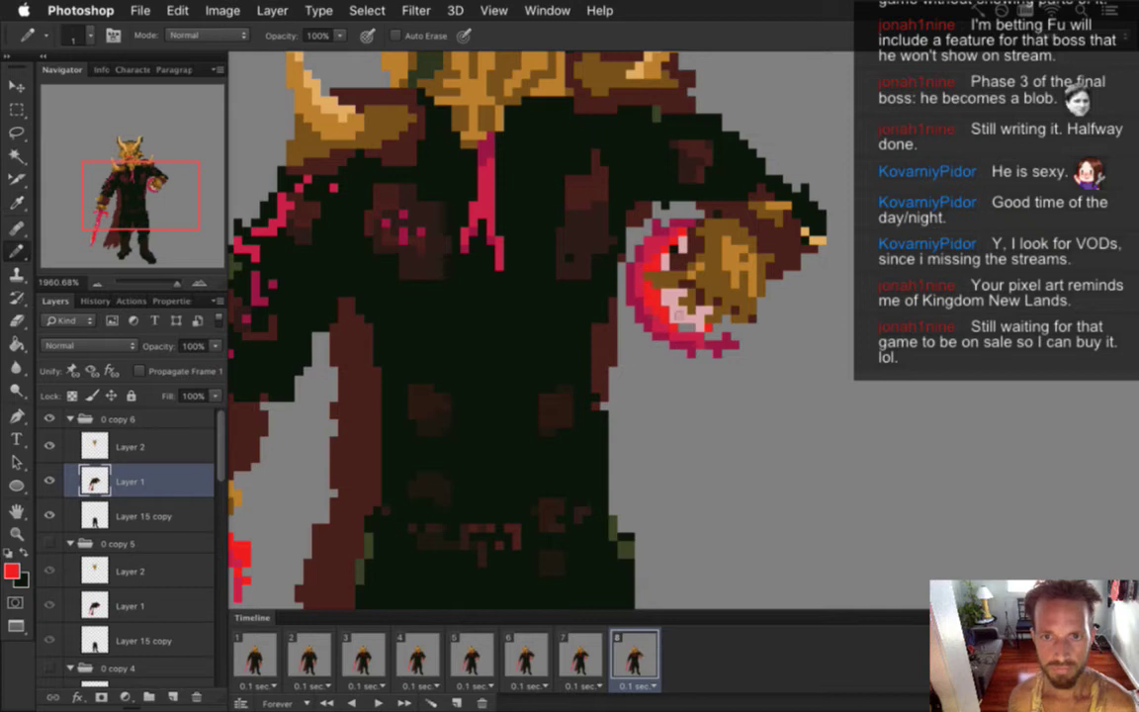
- Complete the orb's lower rim beneath the hand with the Pencil, using the sampled crimson and dark magenta
key("i")
left_click(626, 303)
key("b")
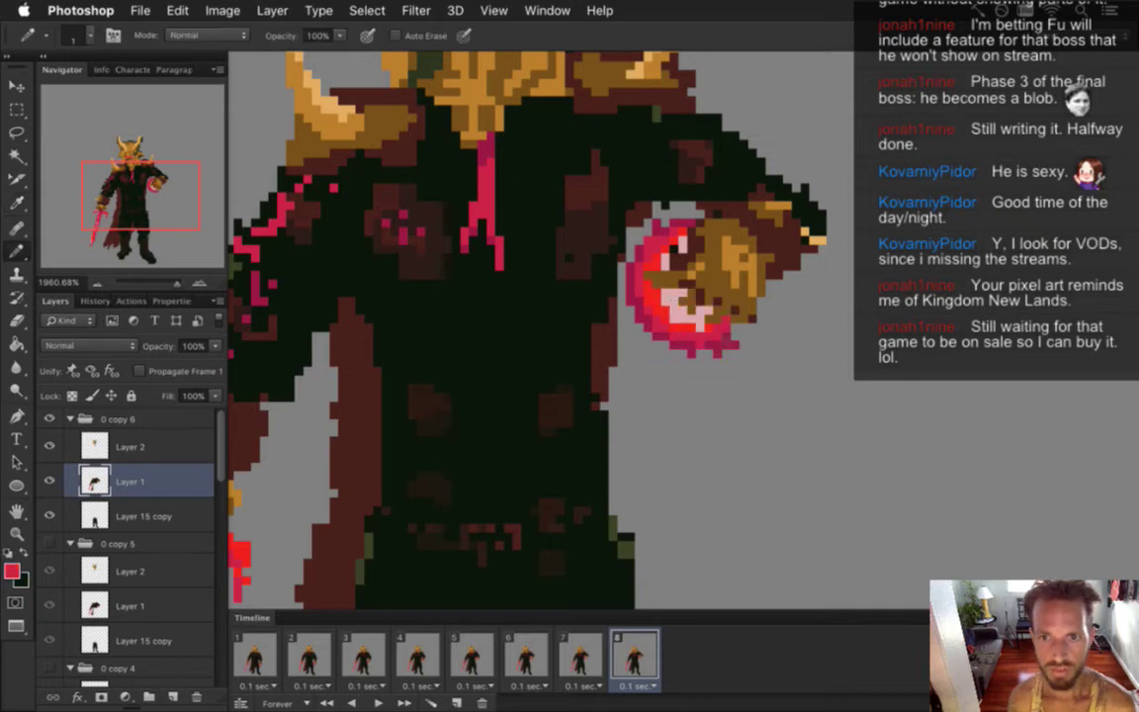
key("i")
left_click(655, 311)
key("b")
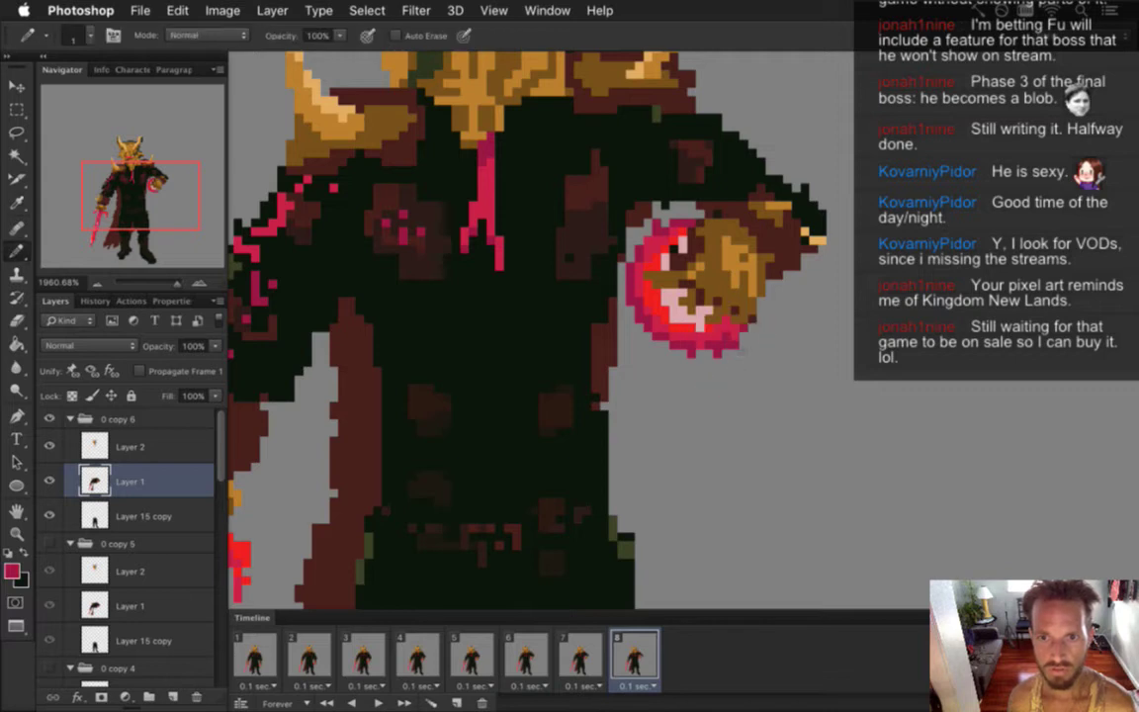
- Fill the gap between the torso and the orb with the sampled dark red, and check the whole sprite
key("i")
left_click(649, 189)
key("b")
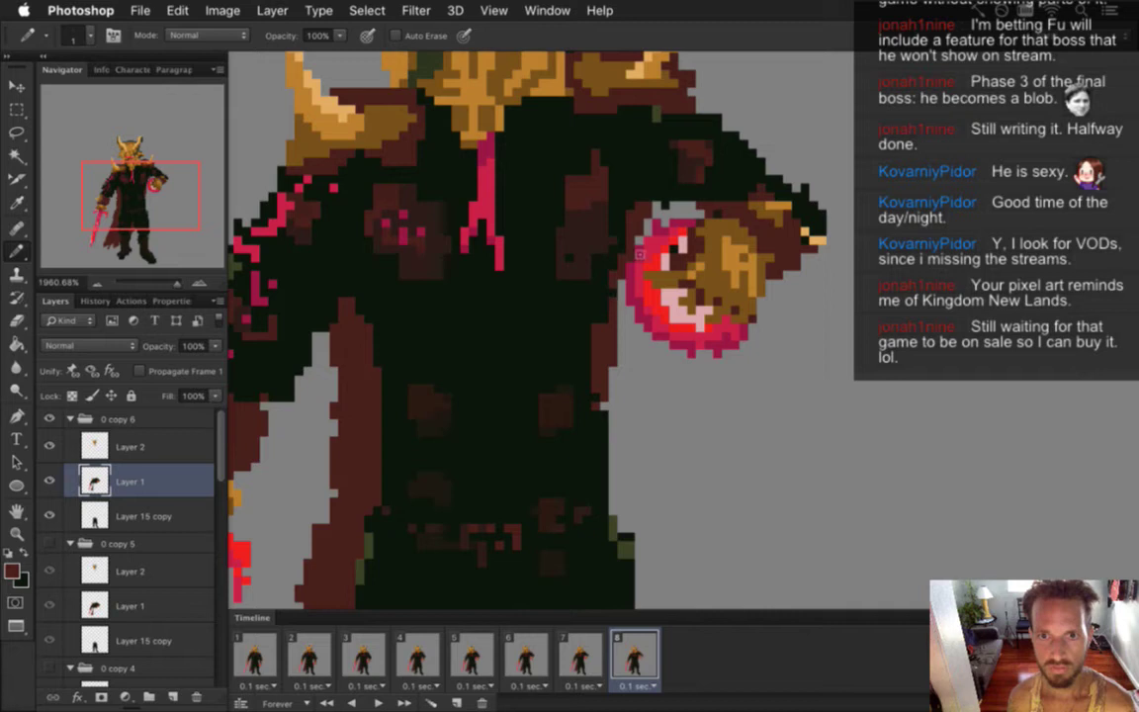
left_click(655, 209)
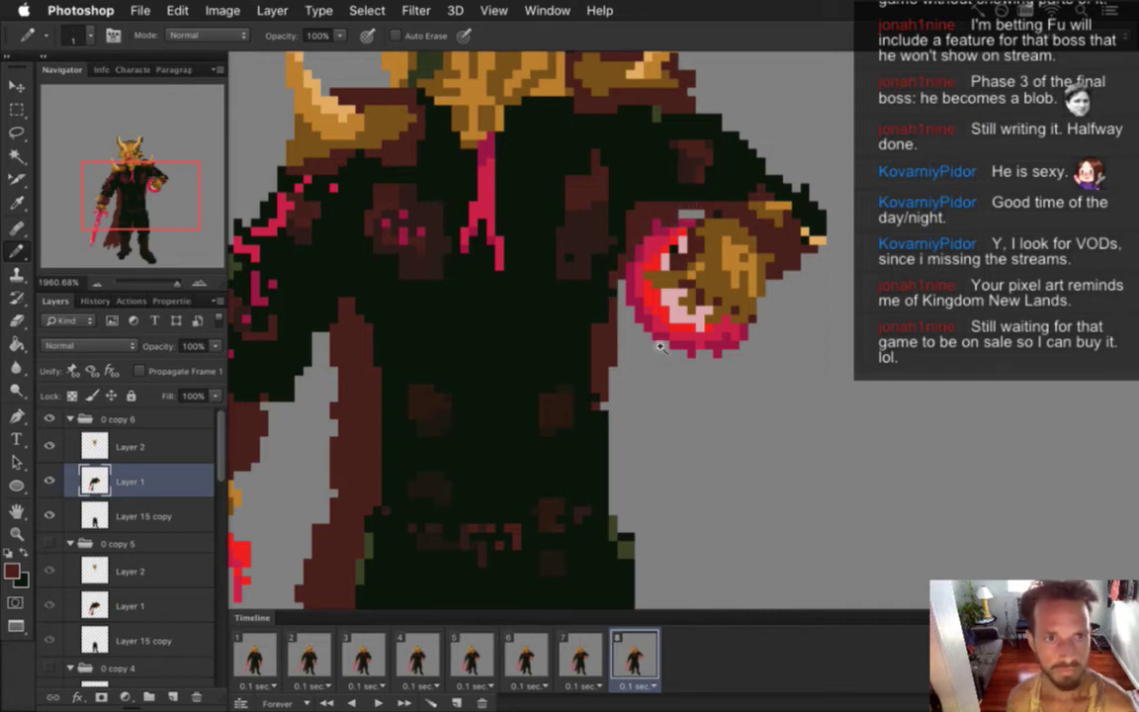
scroll(642, 356, "down", 4)
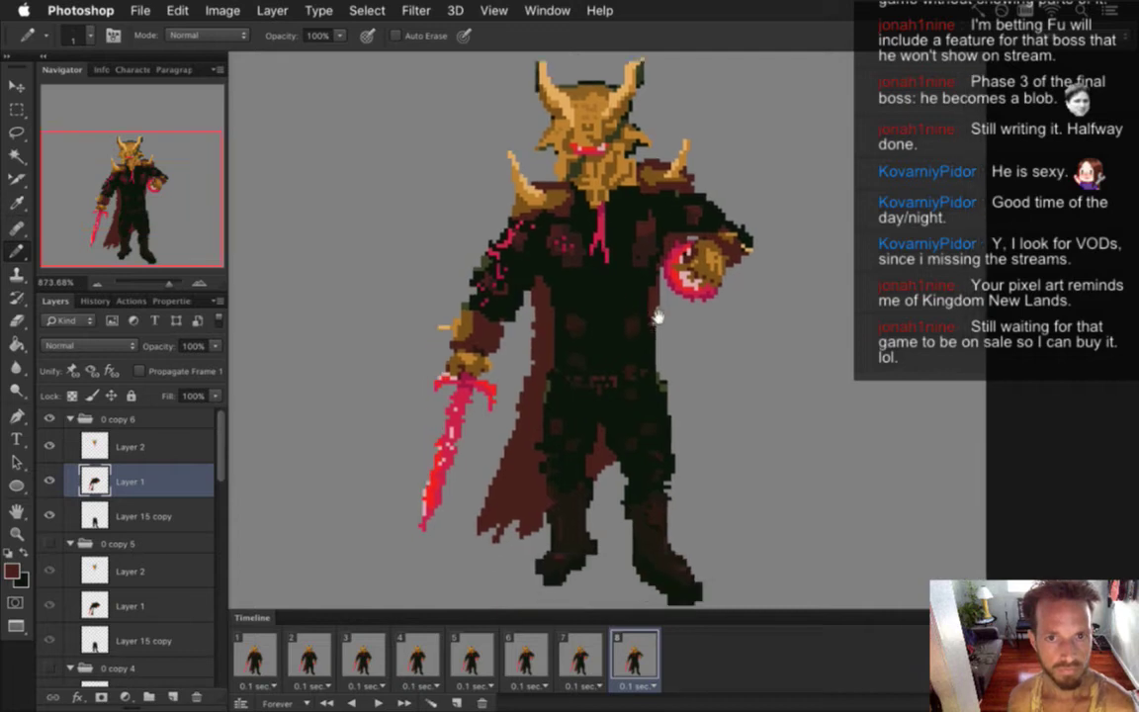
left_click_drag(659, 316, 672, 302)
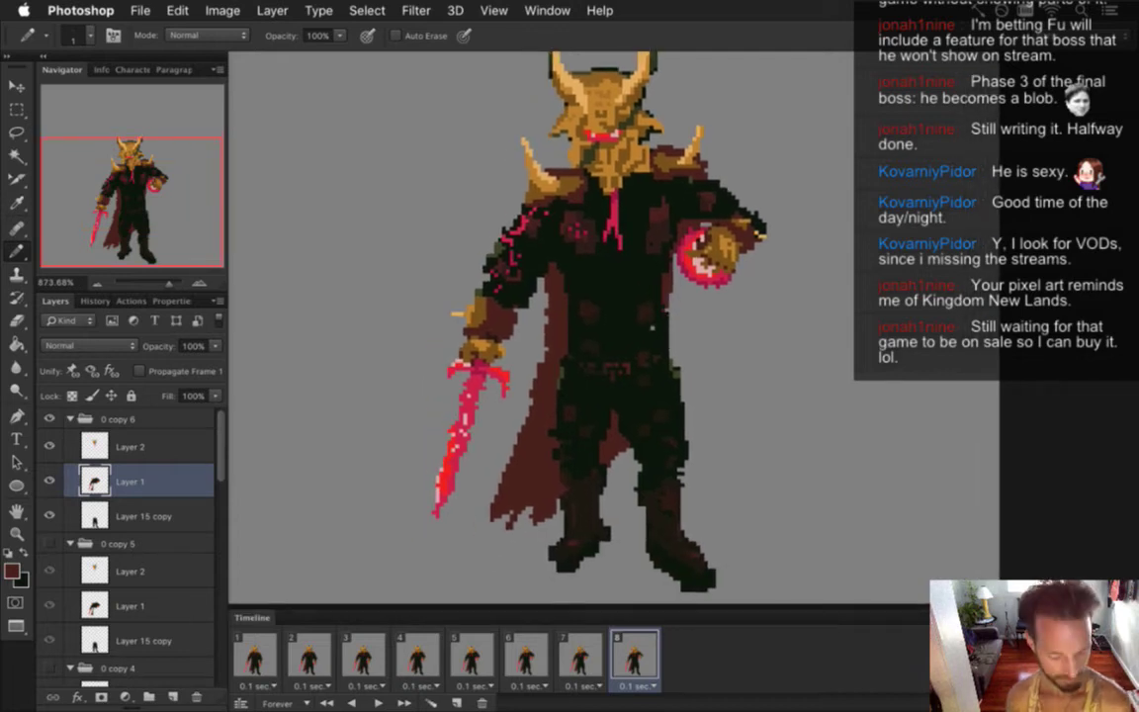
key("super+w")
left_click(633, 272)
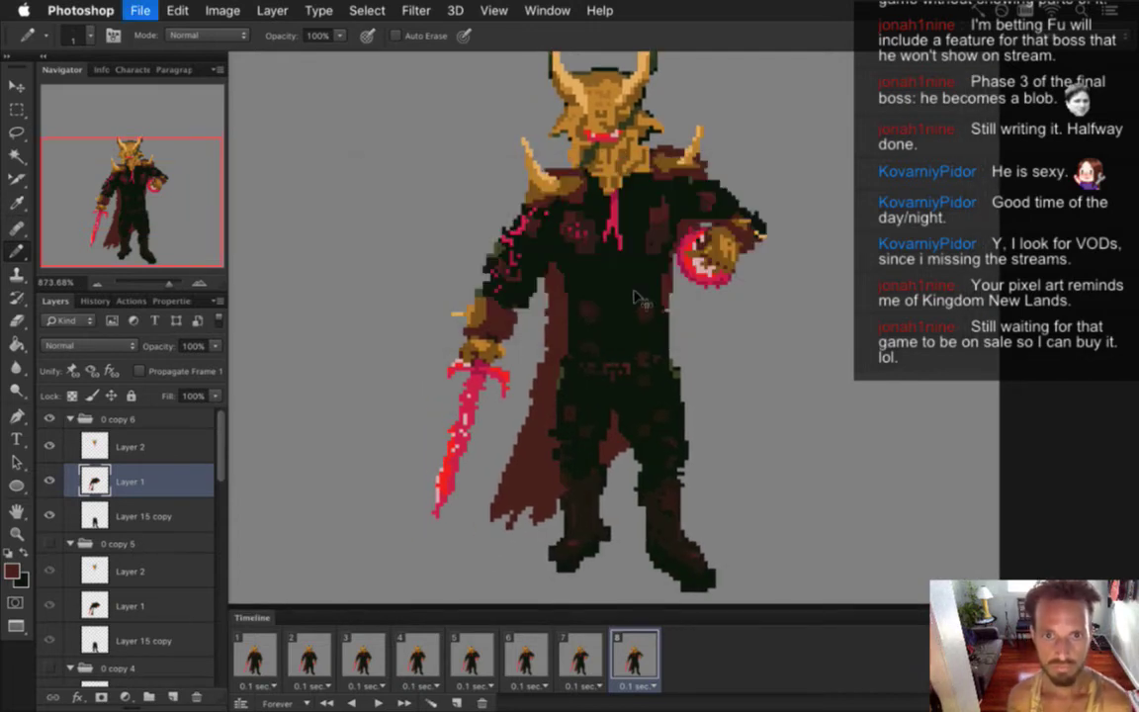
scroll(637, 301, "down", 1)
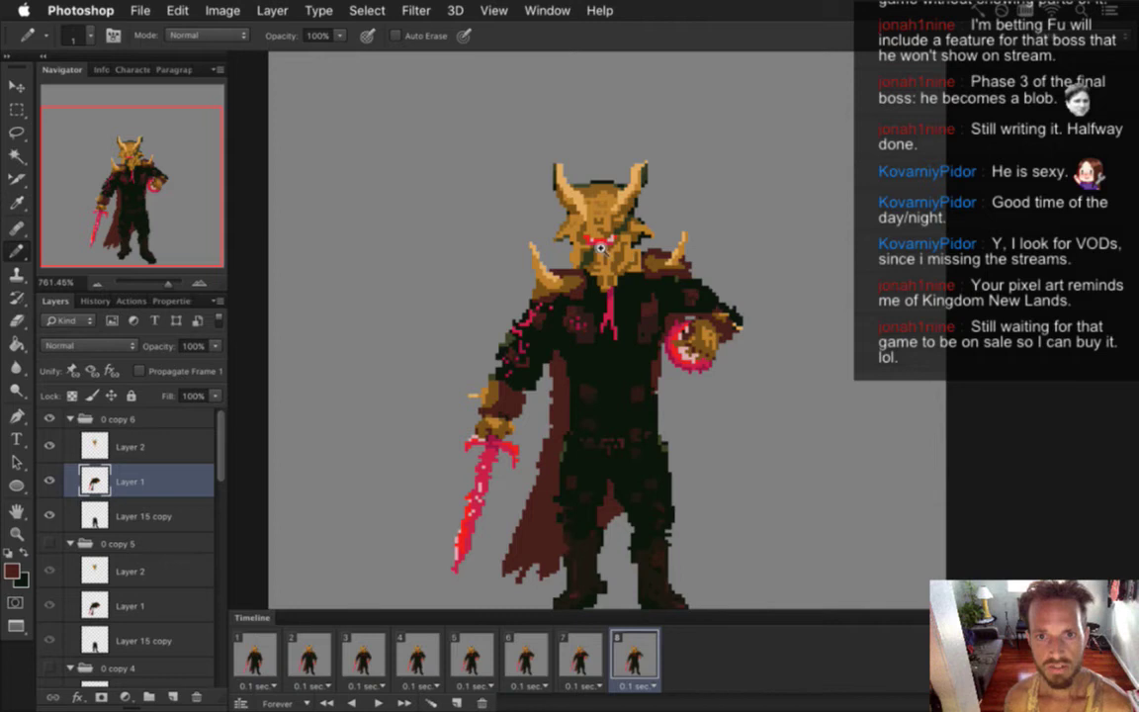
- Select the dark strip on top of the head between the horns and try to nudge it on Layer 1
scroll(604, 250, "up", 2)
key("m")
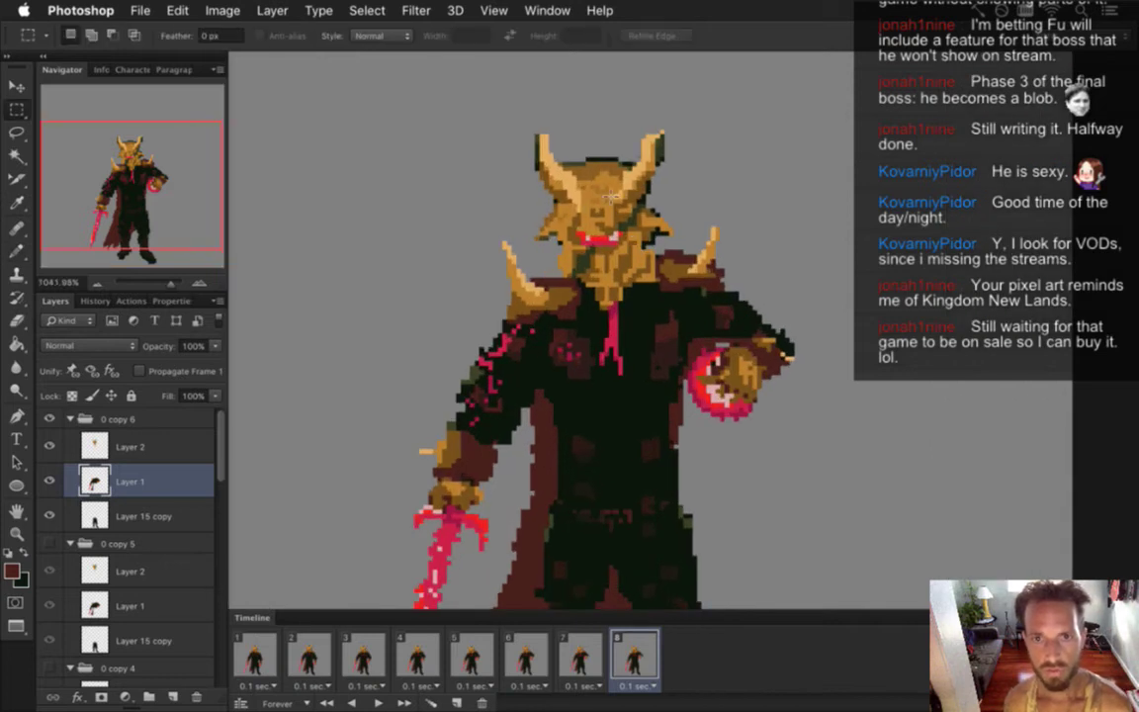
scroll(583, 198, "up", 2)
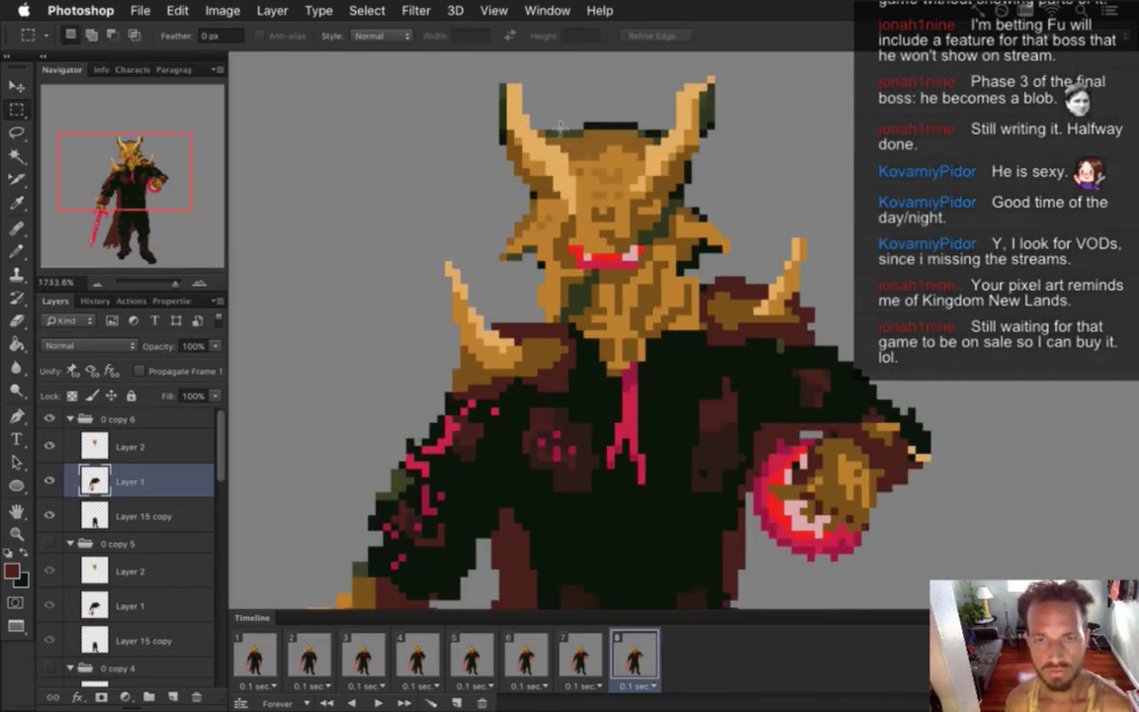
left_click_drag(542, 123, 654, 127)
key("super+d")
left_click_drag(554, 125, 657, 107)
key("v")
key("Up")
left_click(717, 268)
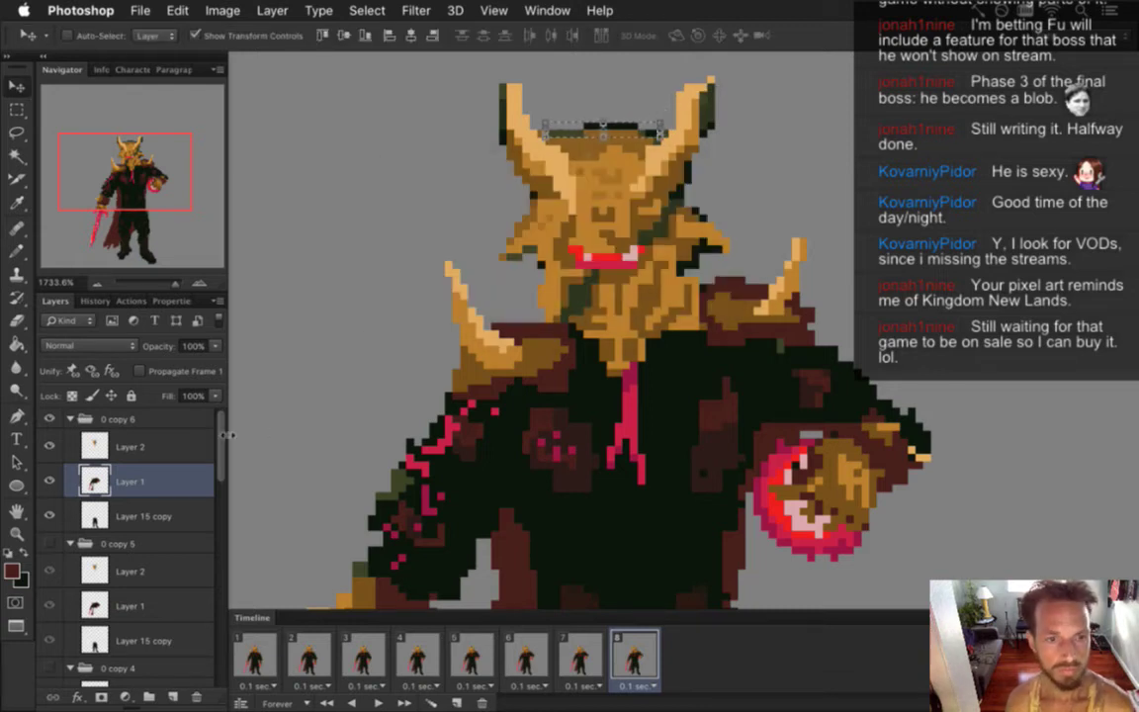
- Make Layer 2 of the 0 copy 6 group active, nudge the selected strip down one pixel, and deselect it
left_click(173, 436)
key("Down")
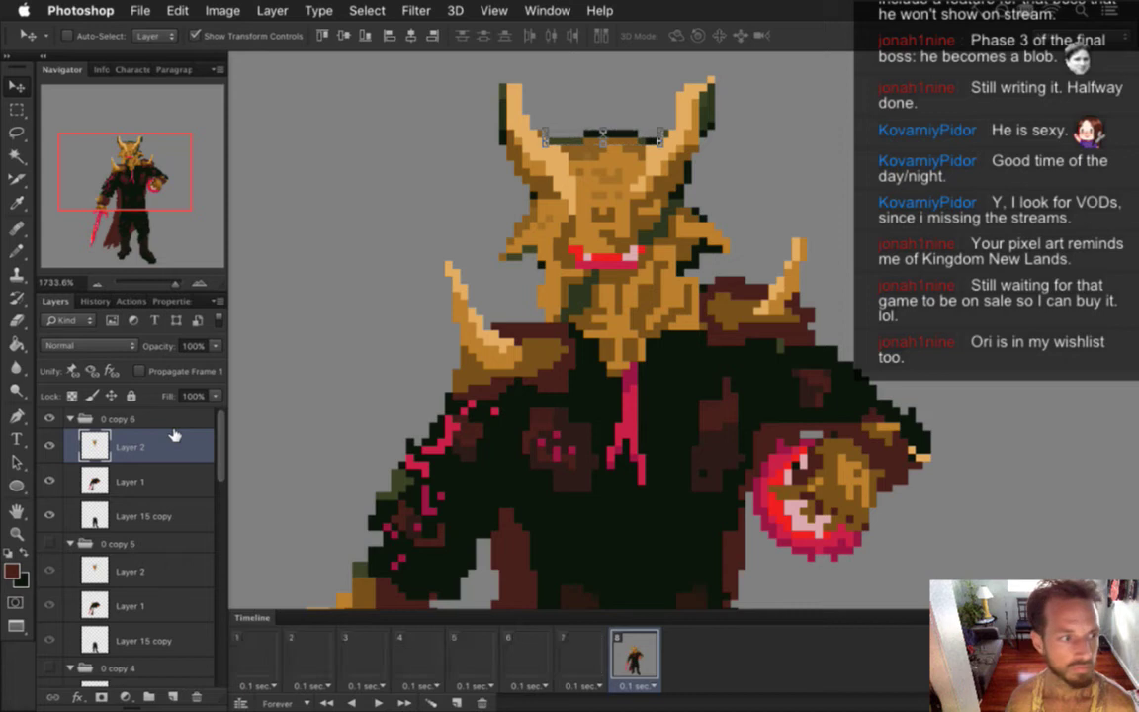
key("m")
left_click(539, 106)
key("e")
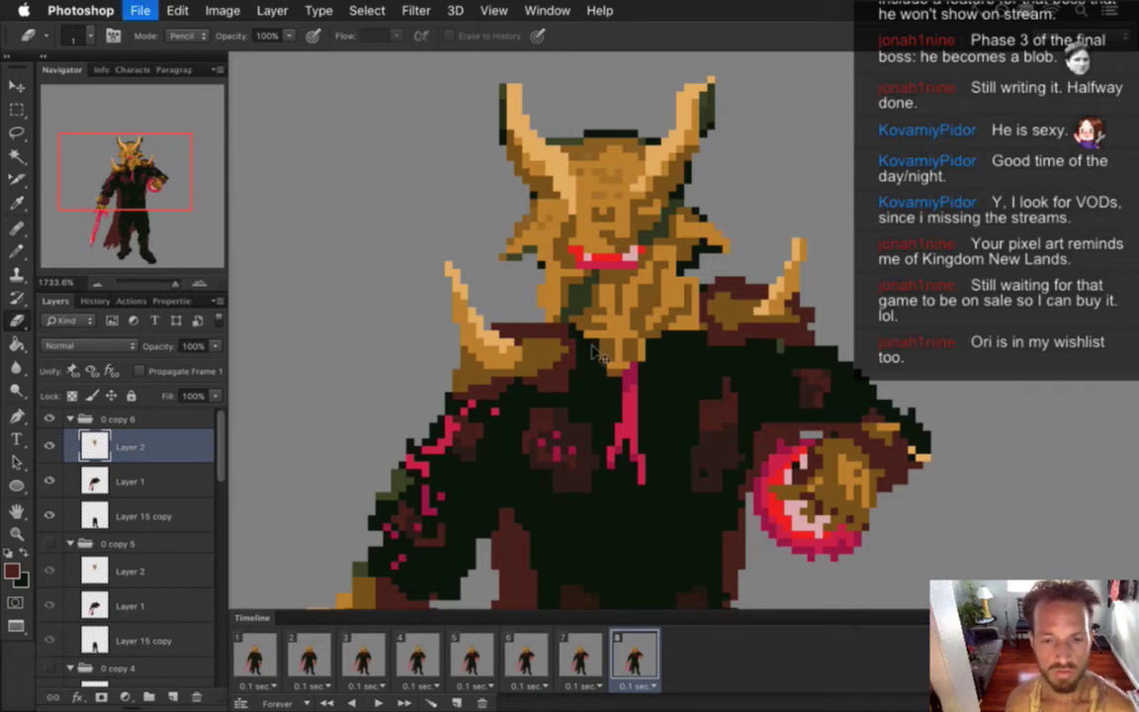
- Select the horns and top of the mask on Layer 2 and squash them downward to 78.95% height
scroll(583, 292, "down", 2)
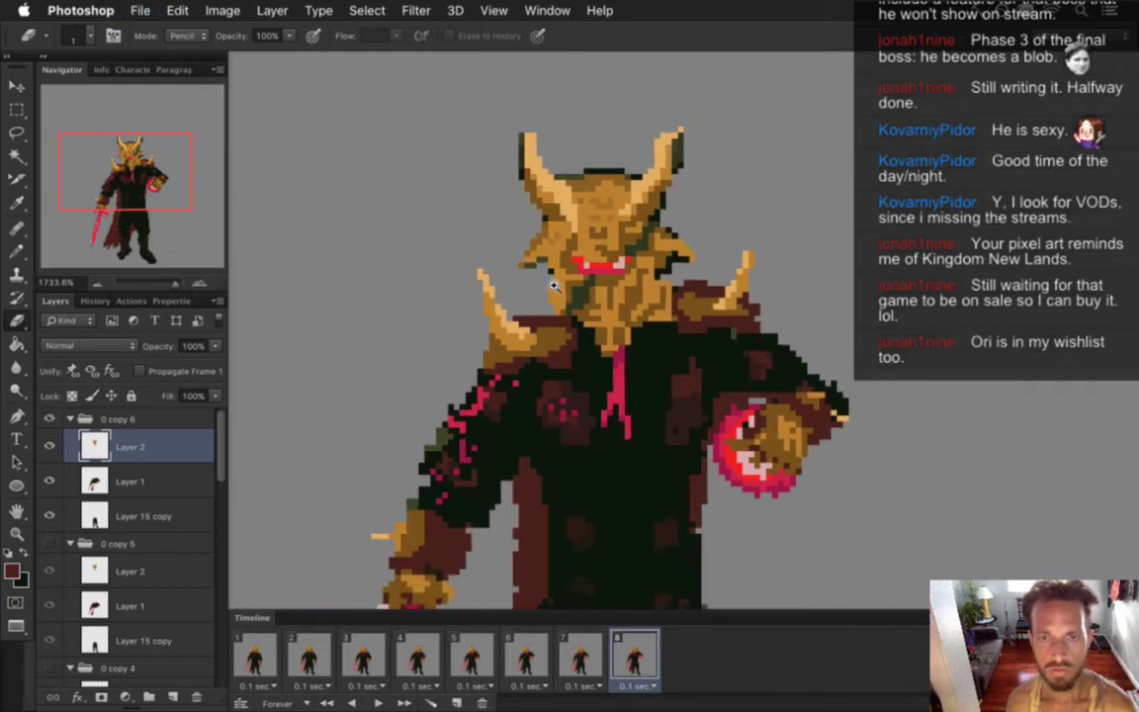
key("m")
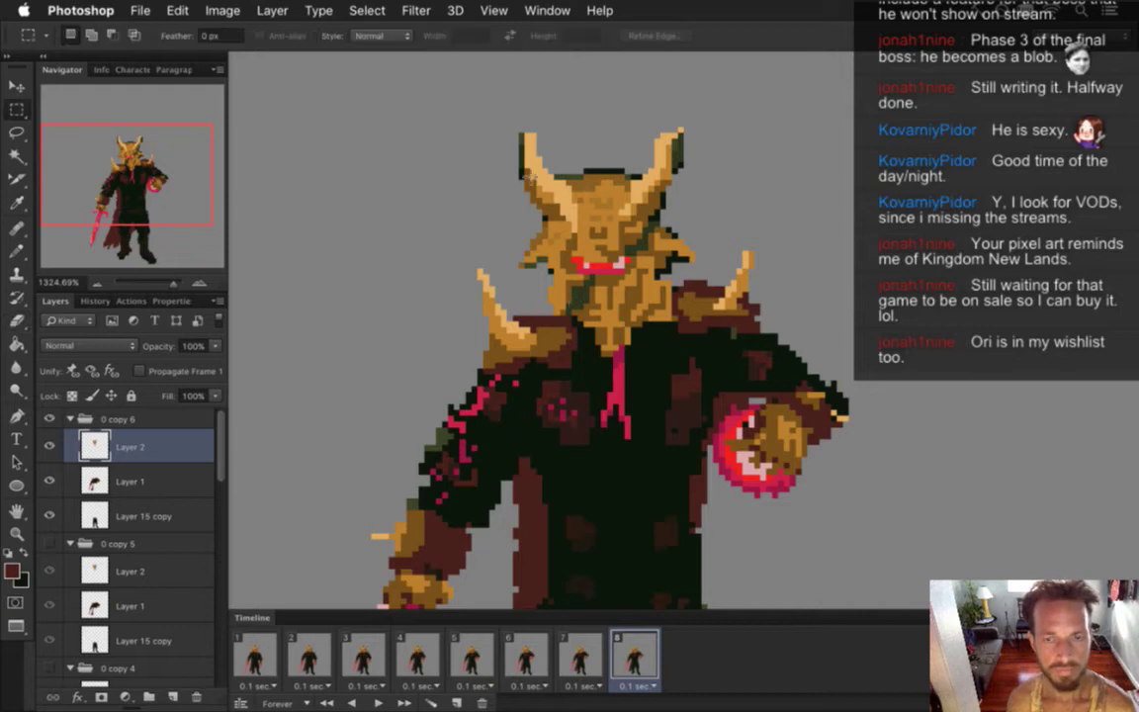
left_click_drag(489, 111, 719, 221)
key("v")
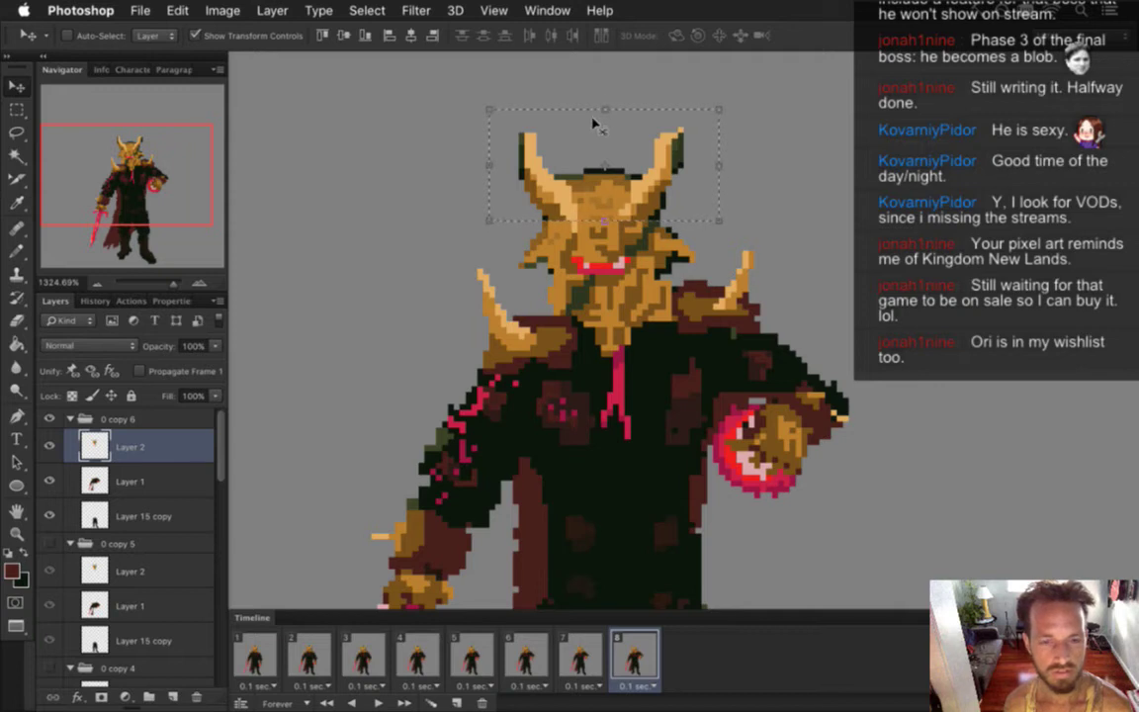
left_click_drag(604, 110, 607, 134)
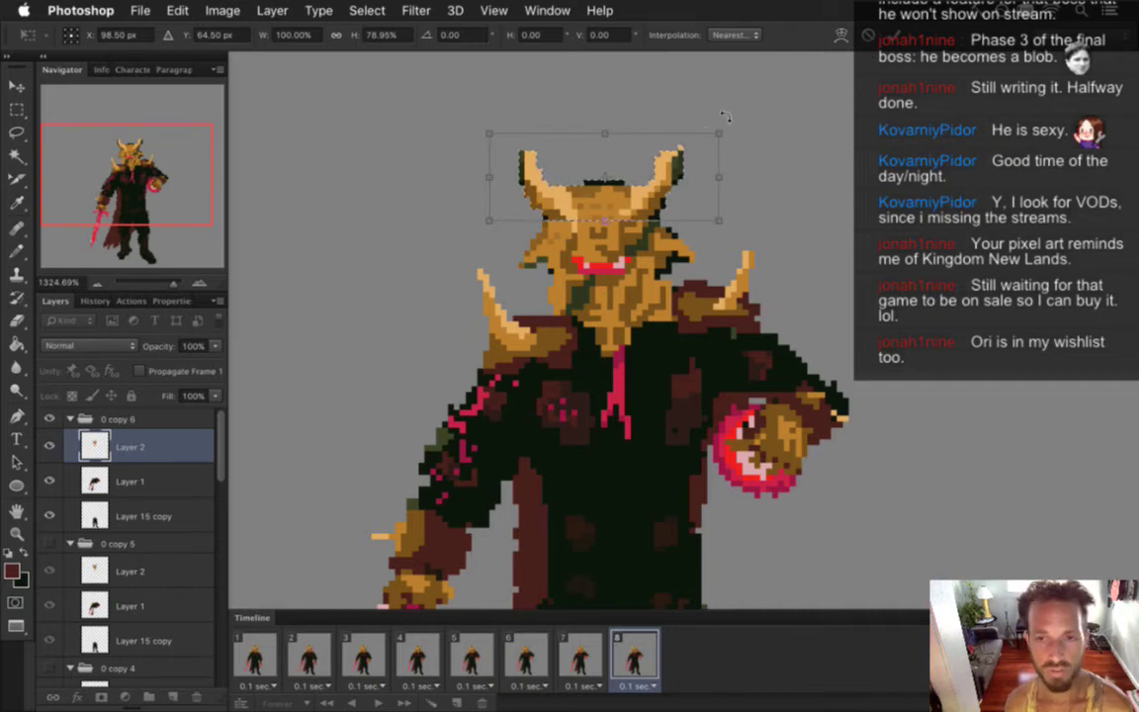
key("Return")
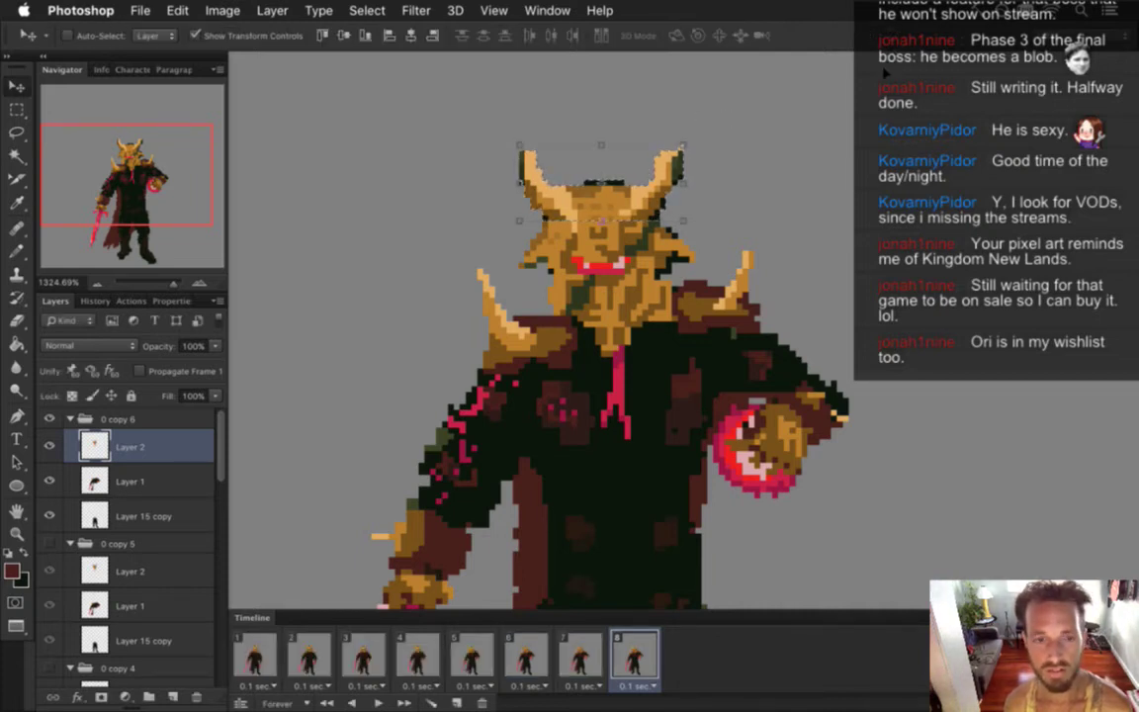
key("m")
key("super+d")
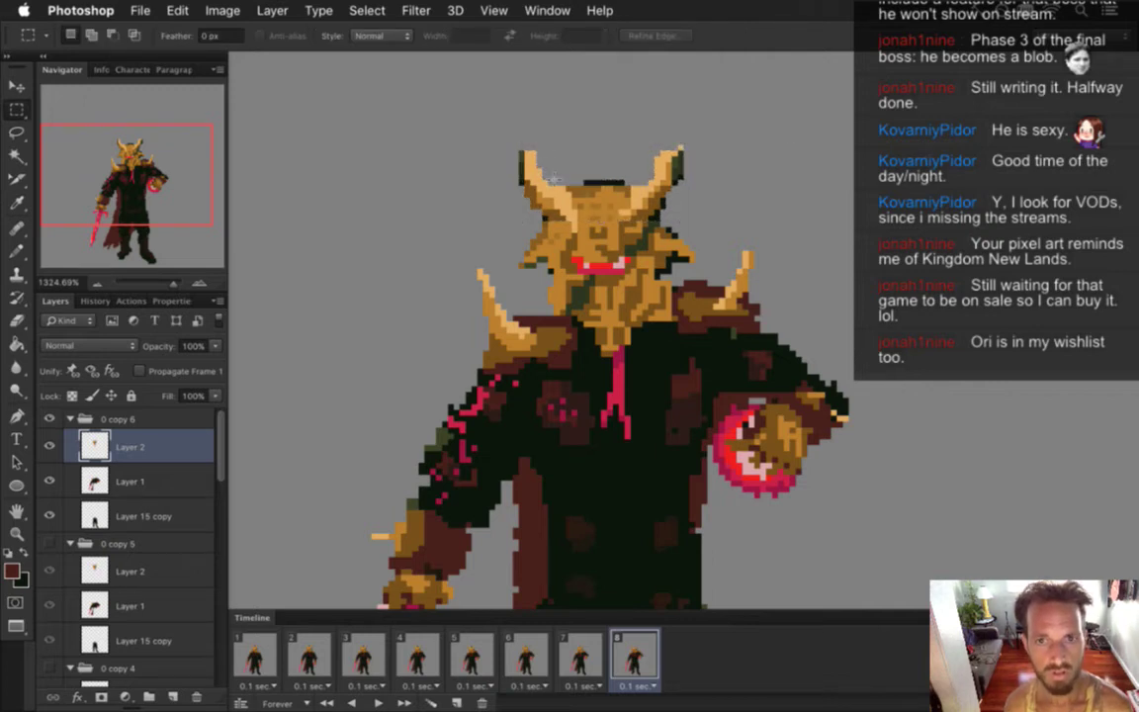
- Retouch the top of the mask with the sampled dark olive and a horn tip with light gold, using the Pencil
scroll(530, 158, "up", 1)
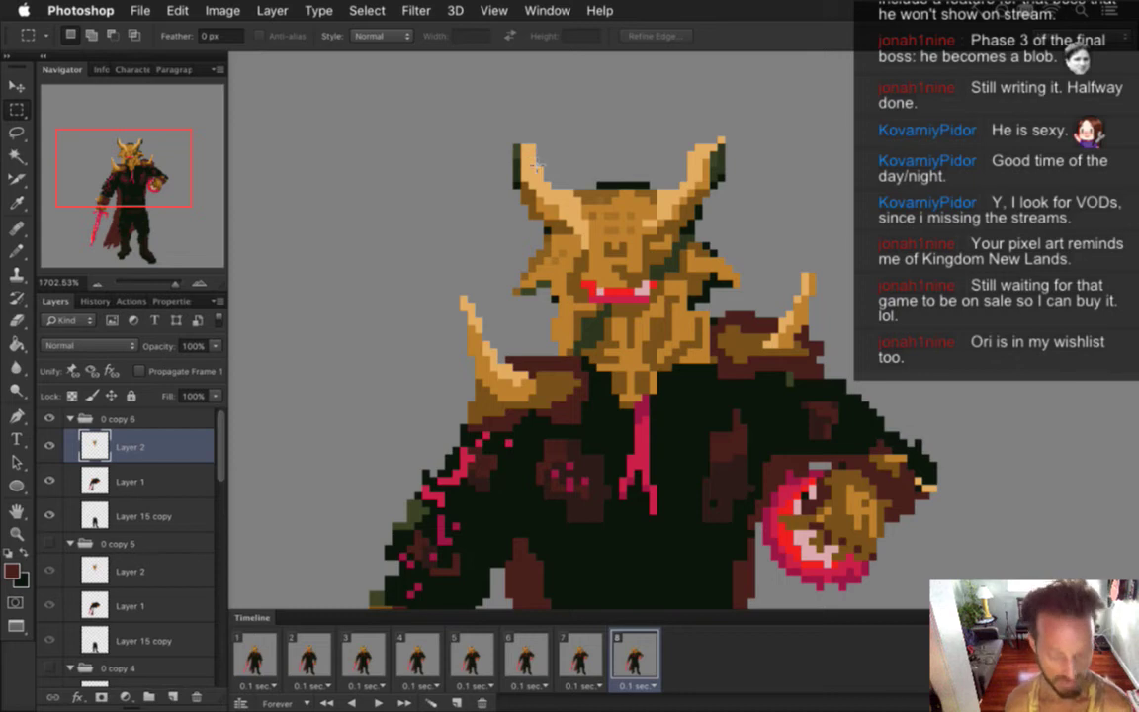
key("i")
left_click(534, 158)
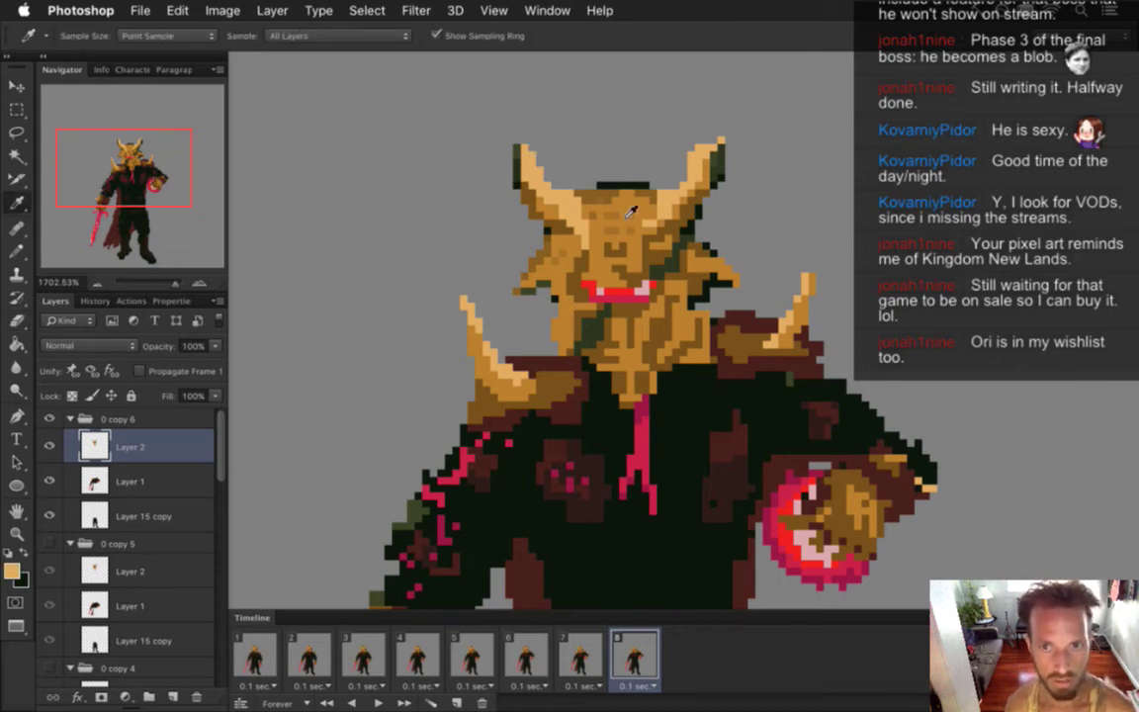
left_click(705, 188)
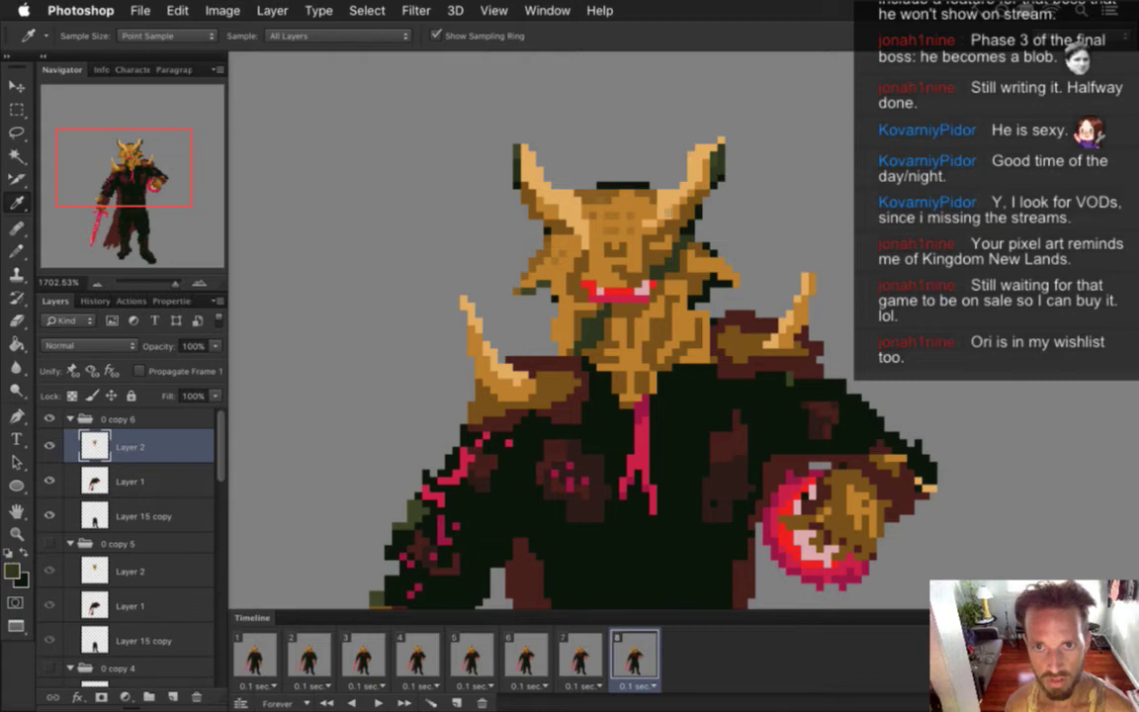
key("b")
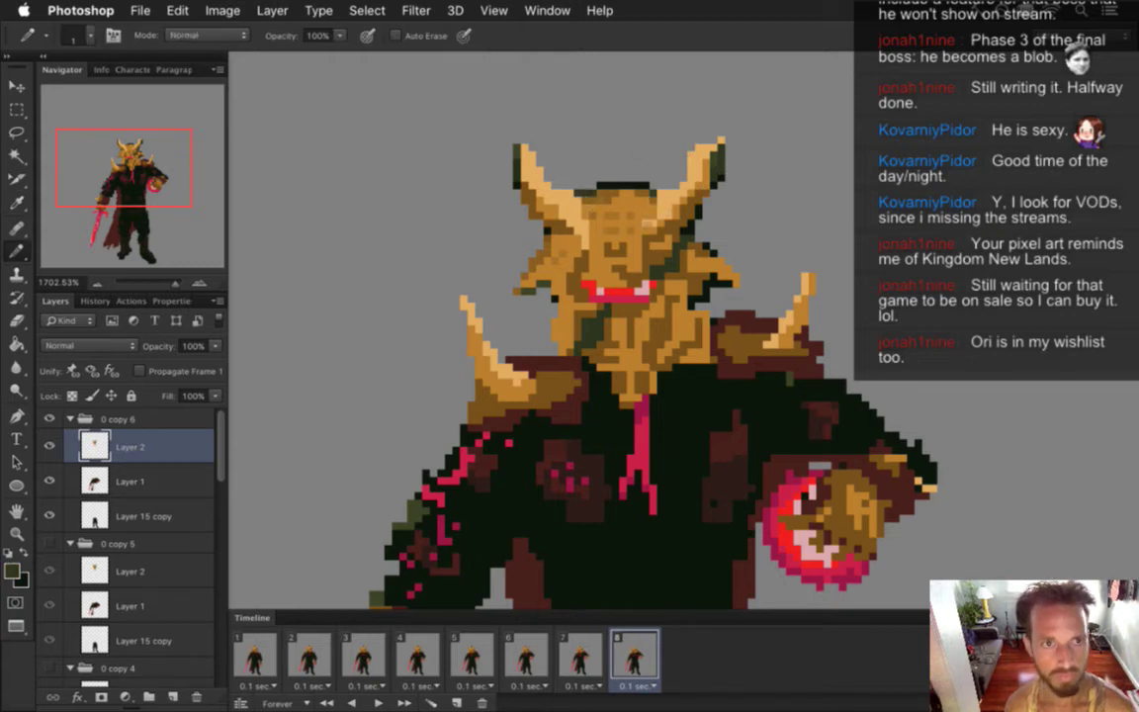
left_click(521, 170, "alt")
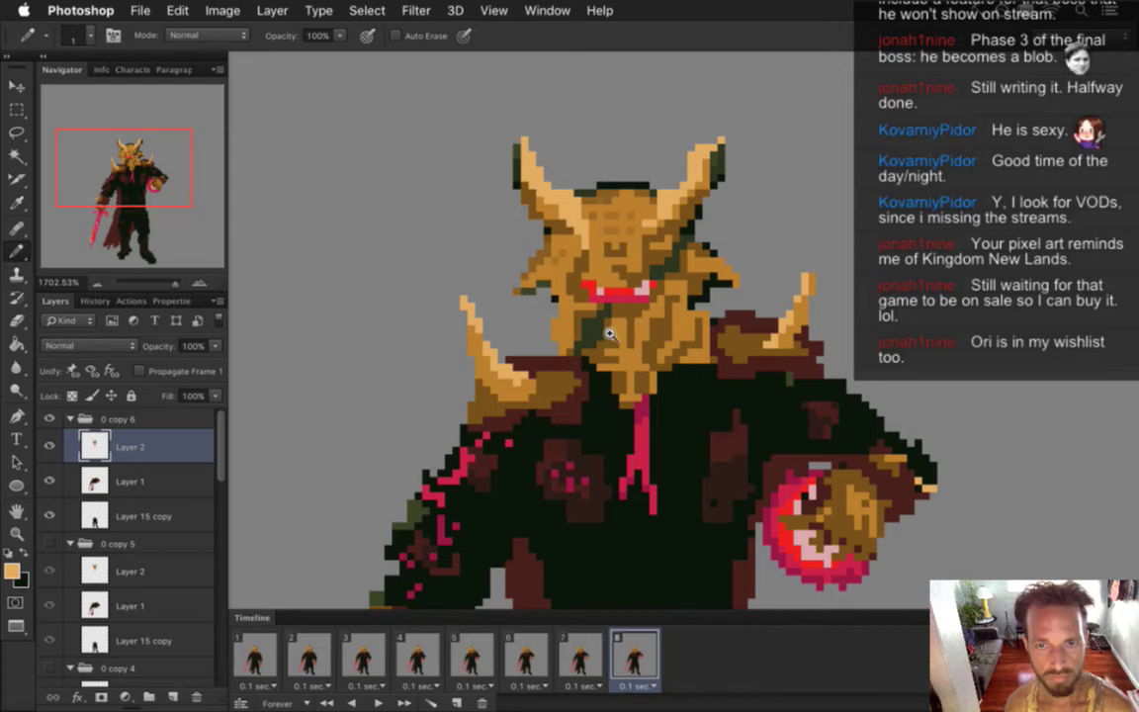
- Select the lower mask from the eyes down with the red chest strands on Layer 2, nudge it up one pixel, and deselect
scroll(567, 291, "down", 3)
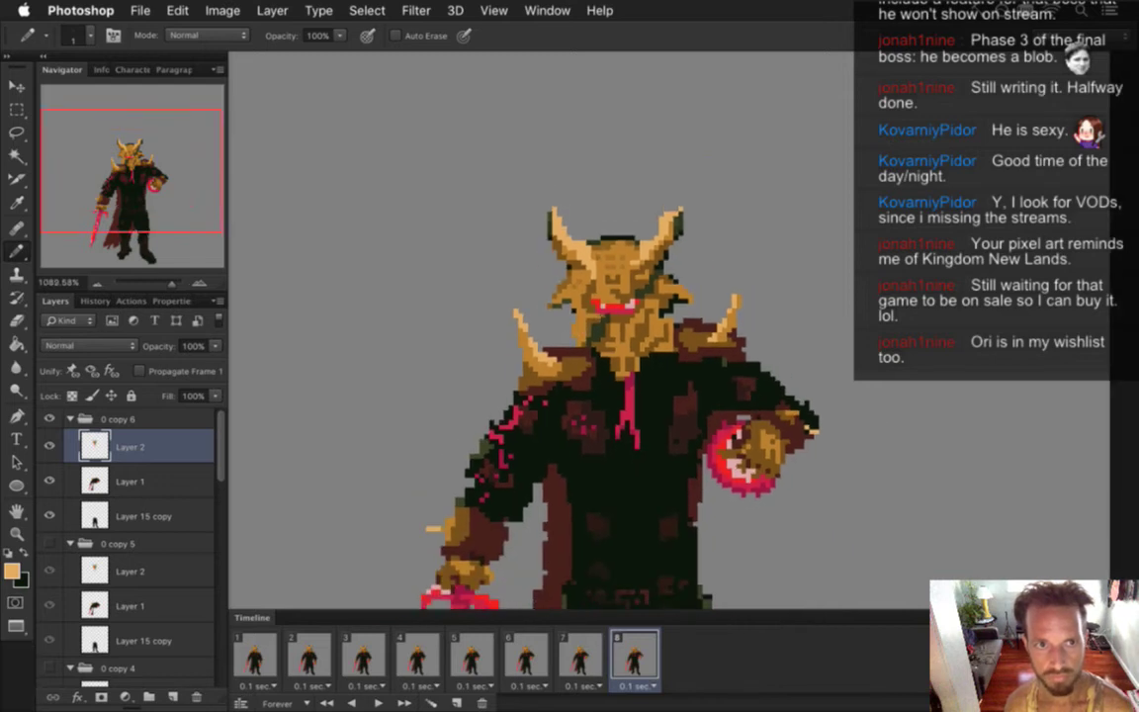
key("m")
mouse_move(597, 264)
left_mouse_down()
mouse_move(654, 299)
mouse_move(677, 334)
mouse_move(697, 447)
left_mouse_up()
key("v")
key("Up")
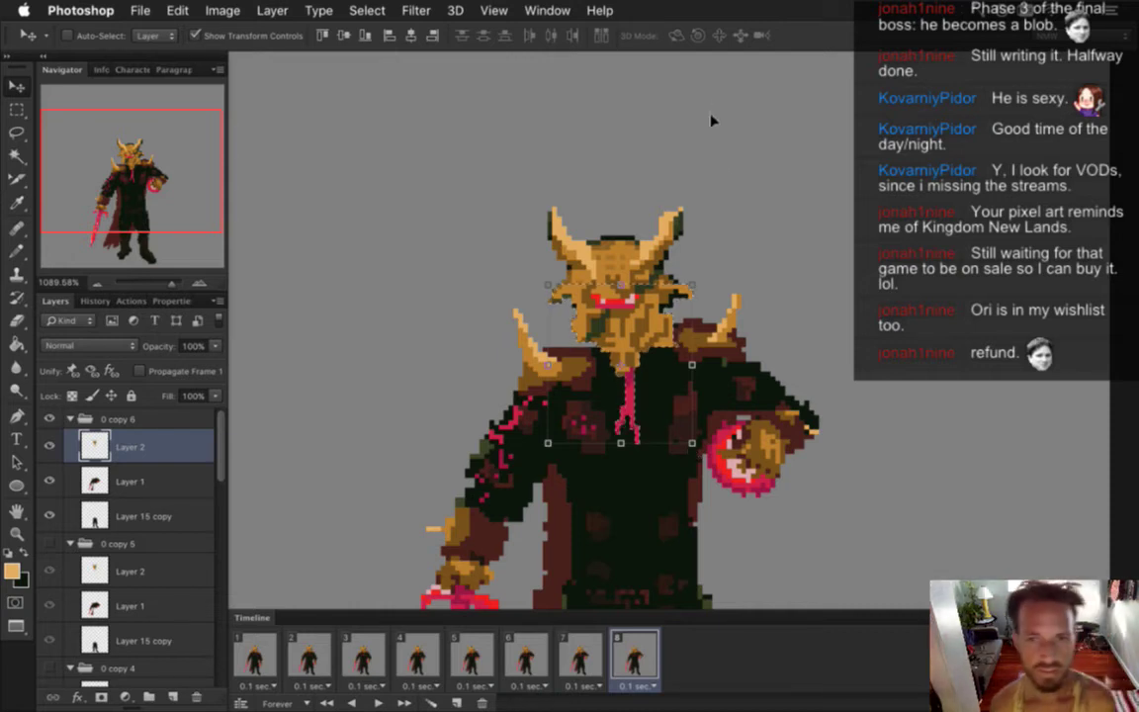
key("m")
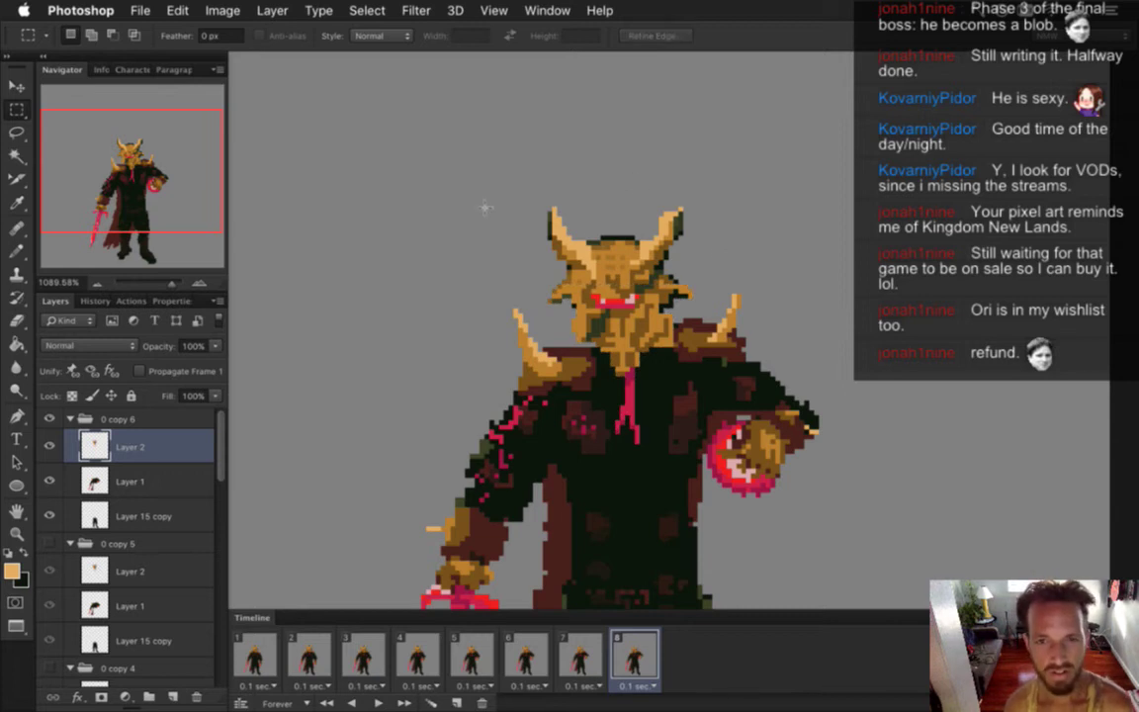
- Select the whole horned mask with the red chest strands on Layer 2, nudge it down one pixel, and deselect
left_click_drag(436, 169, 728, 478)
key("v")
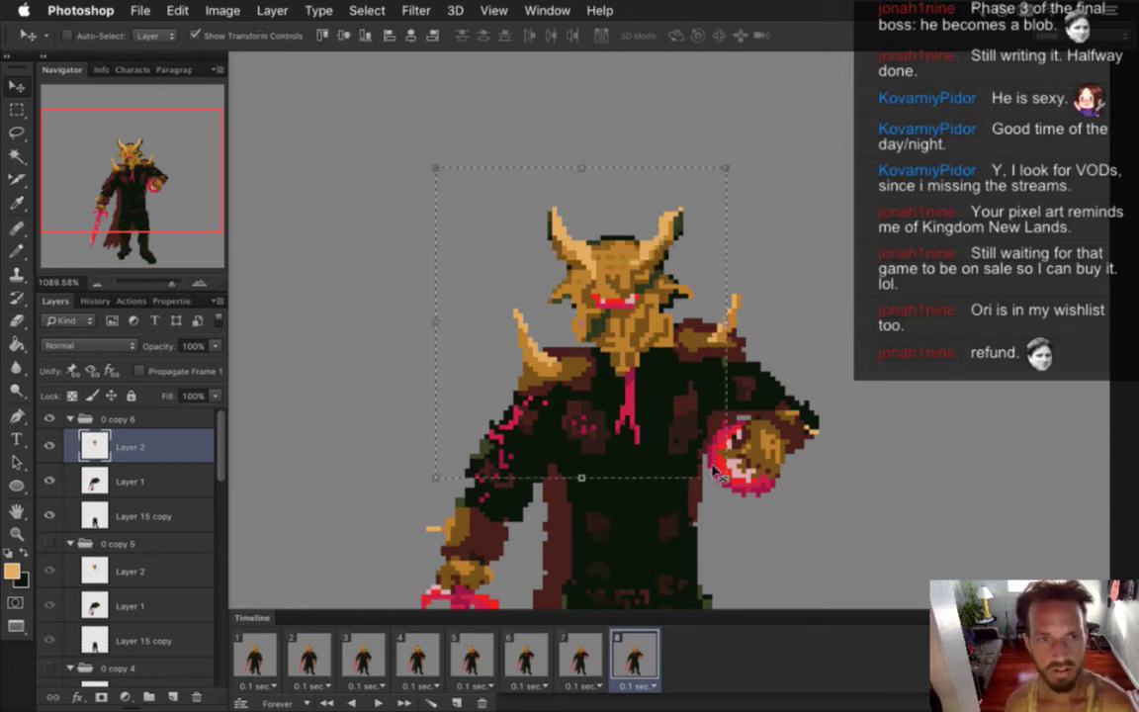
key("Down")
key("Up")
key("Down")
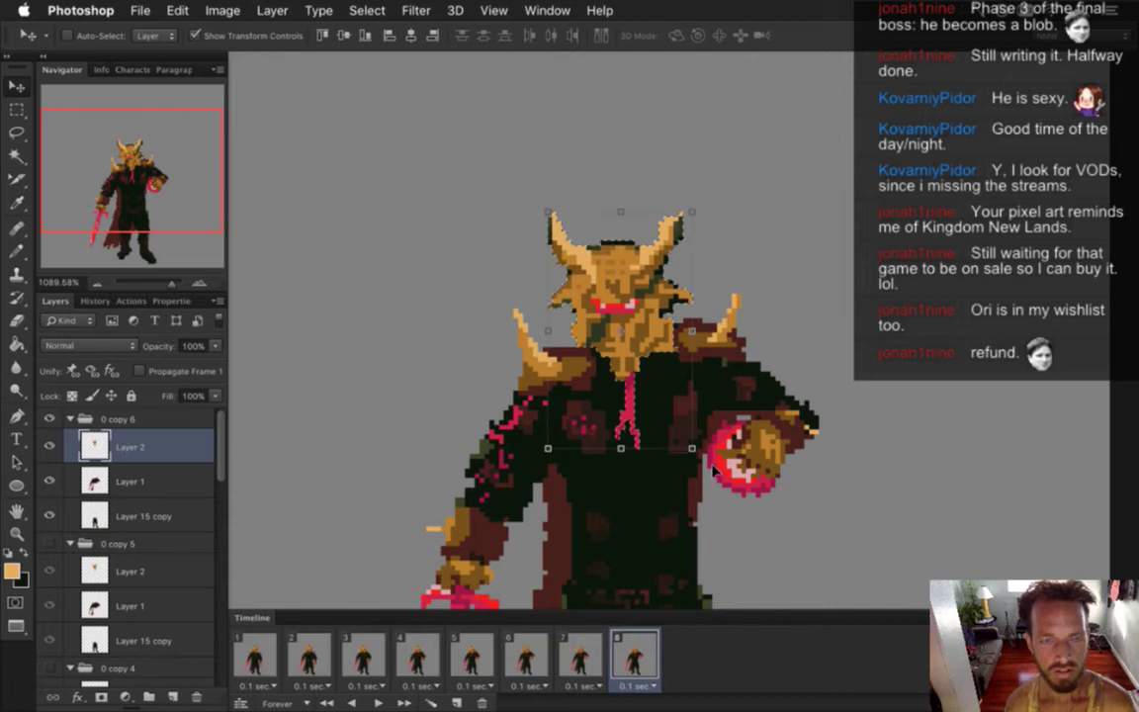
key("ctrl+d")
key("m")
- Compare the head position across frames 6, 7 and 8 with the whole sprite in view, ending on frame 8
scroll(534, 316, "down", 3)
left_click_drag(623, 467, 601, 405)
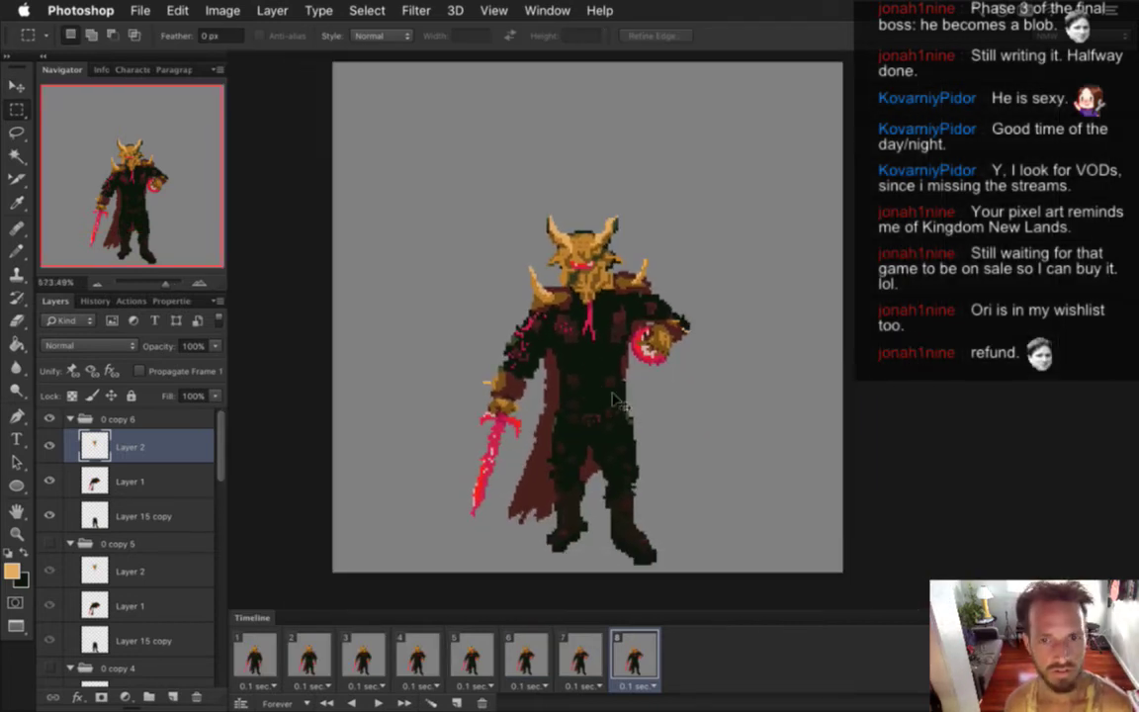
left_click(532, 653)
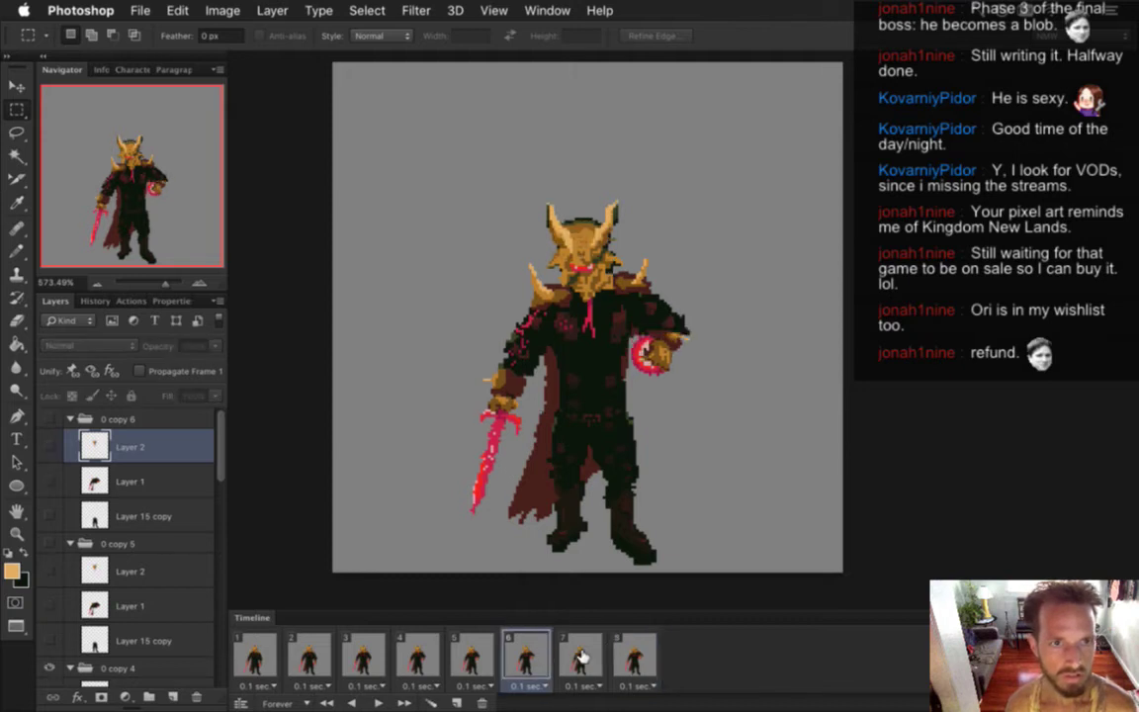
left_click(581, 653)
left_click(621, 647)
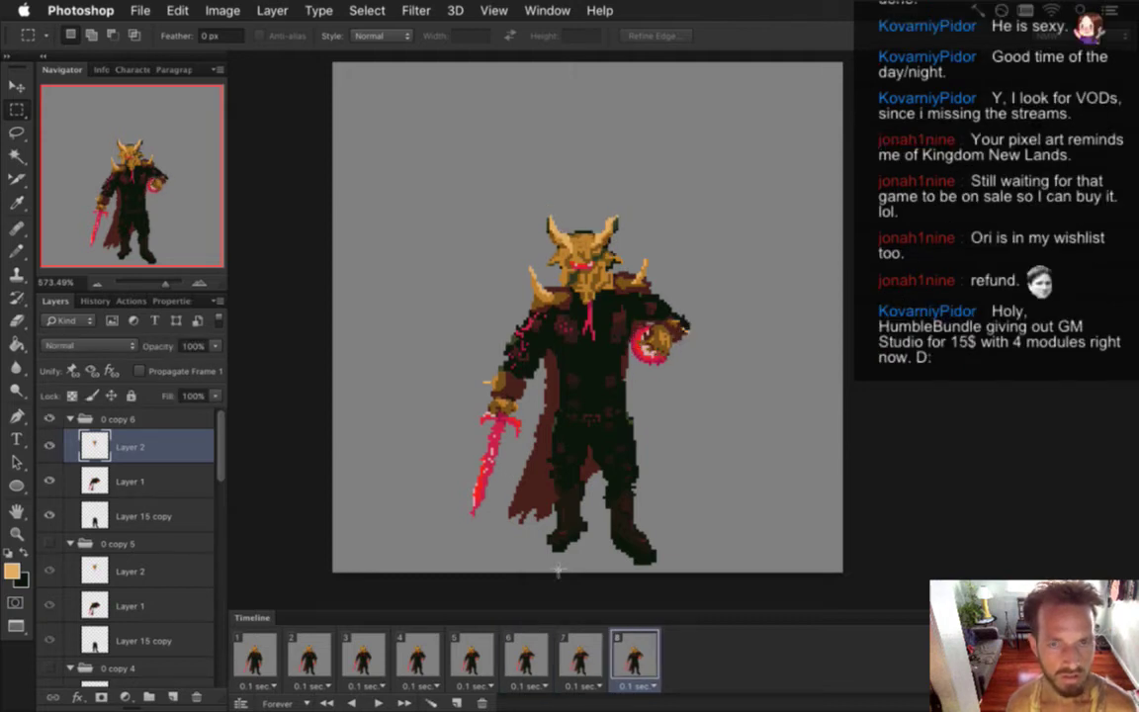
key("v")
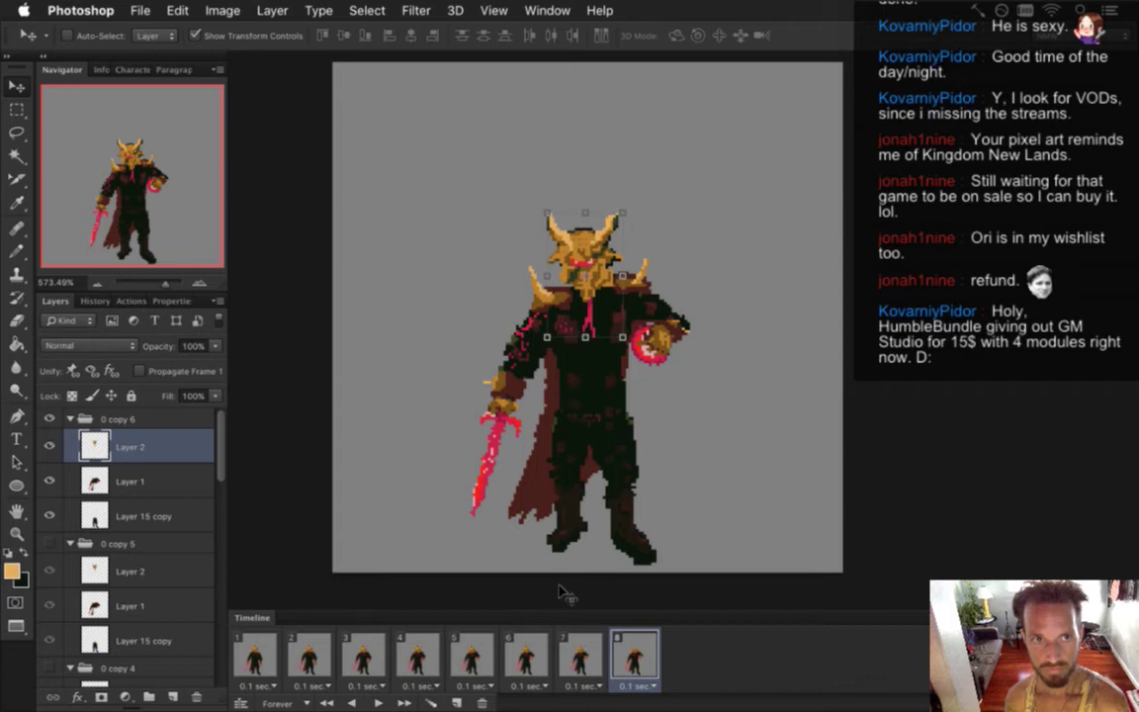
left_click(588, 652)
left_click(632, 653)
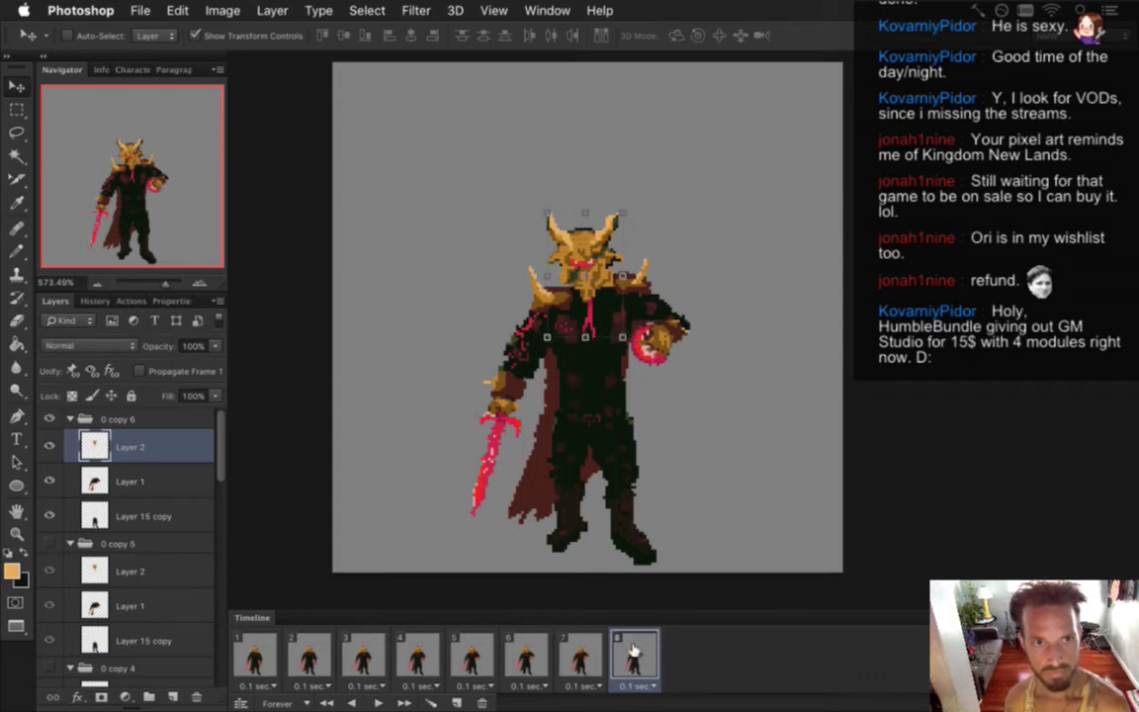
- Select the dark strip along the top of the mask between the horns, nudge it up one pixel, and deselect
key("m")
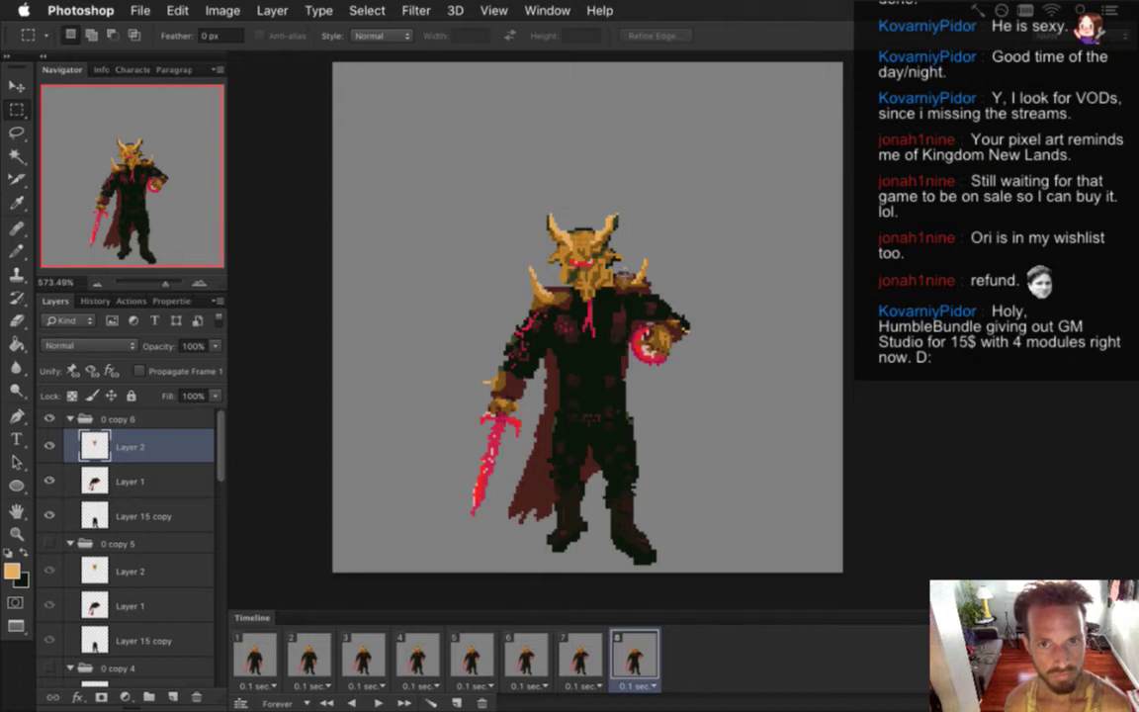
scroll(576, 255, "up", 5)
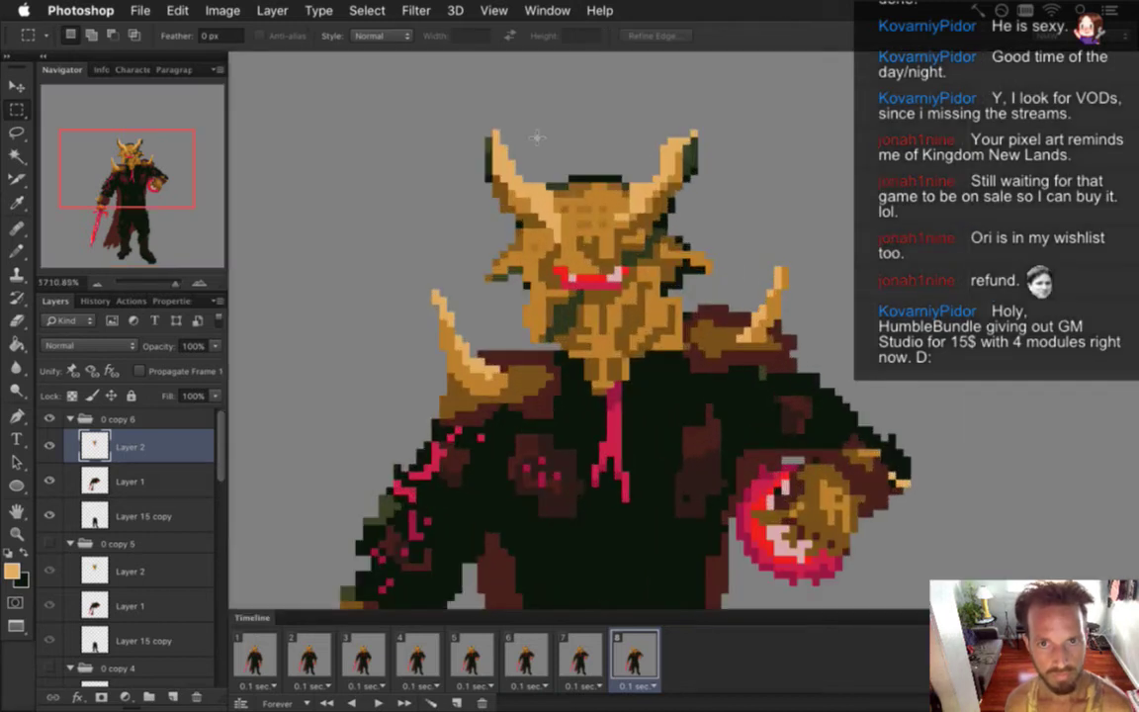
left_click_drag(547, 169, 625, 184)
key("v")
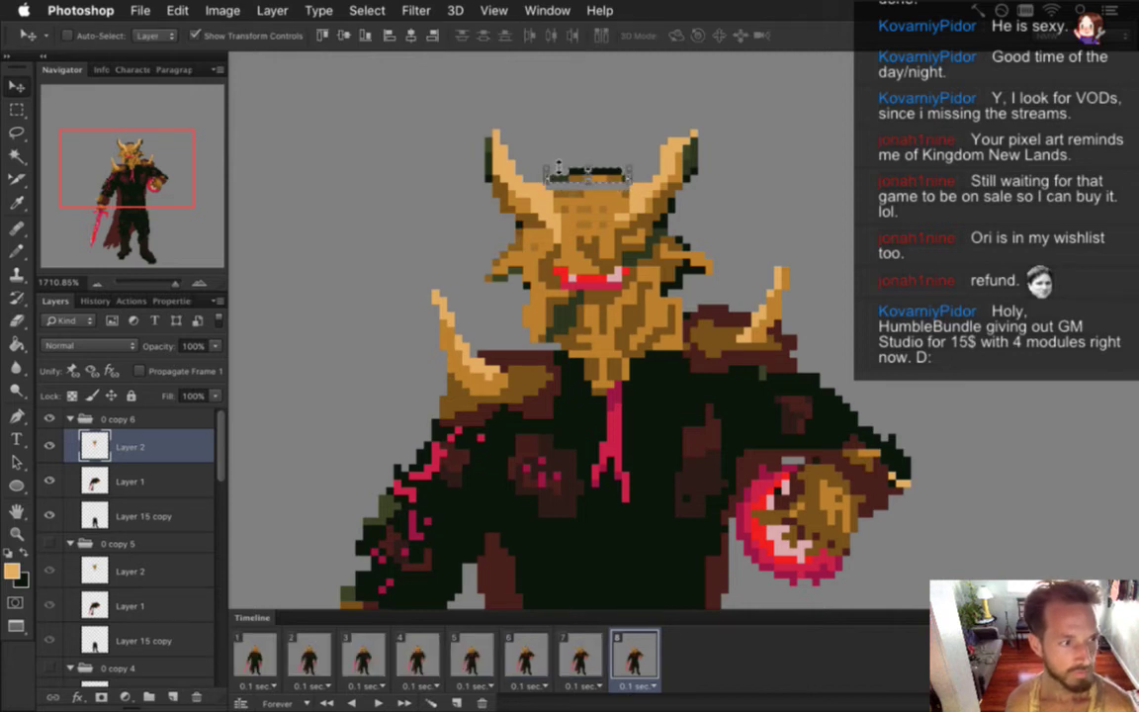
key("m")
key("super+d")
- Fill the gap beneath the raised strip with gold and brown sampled from the mask using the Pencil, and sample the near-black
key("i")
left_click(572, 202)
key("b")
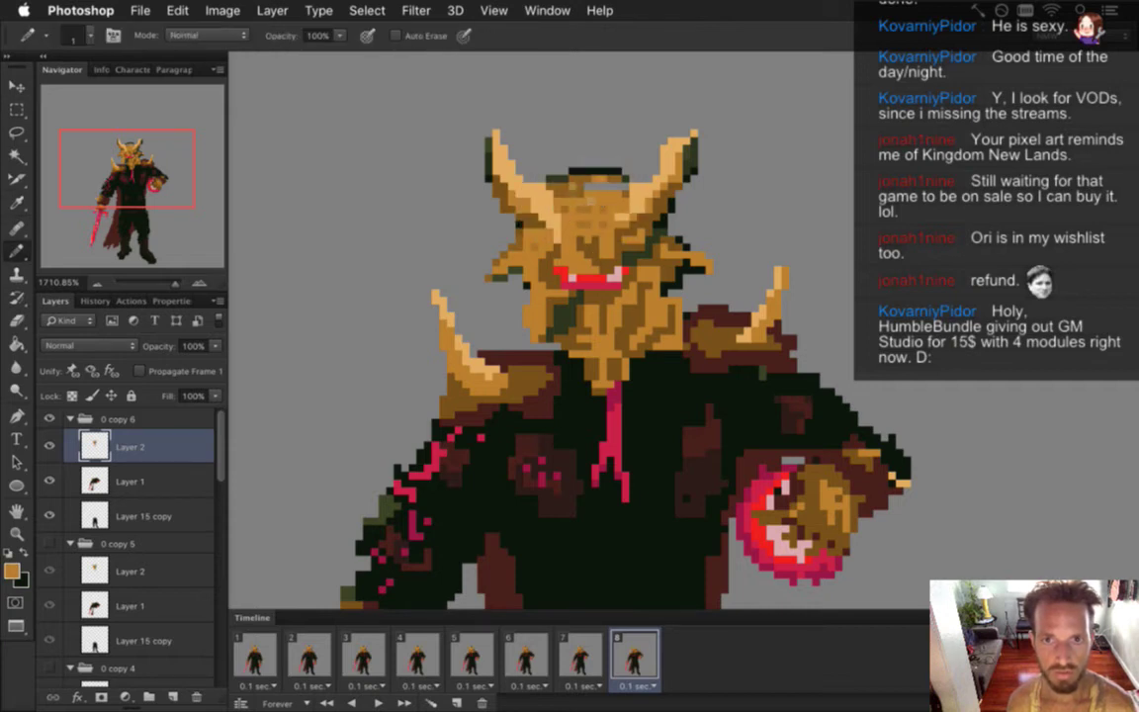
left_click(555, 168, "alt")
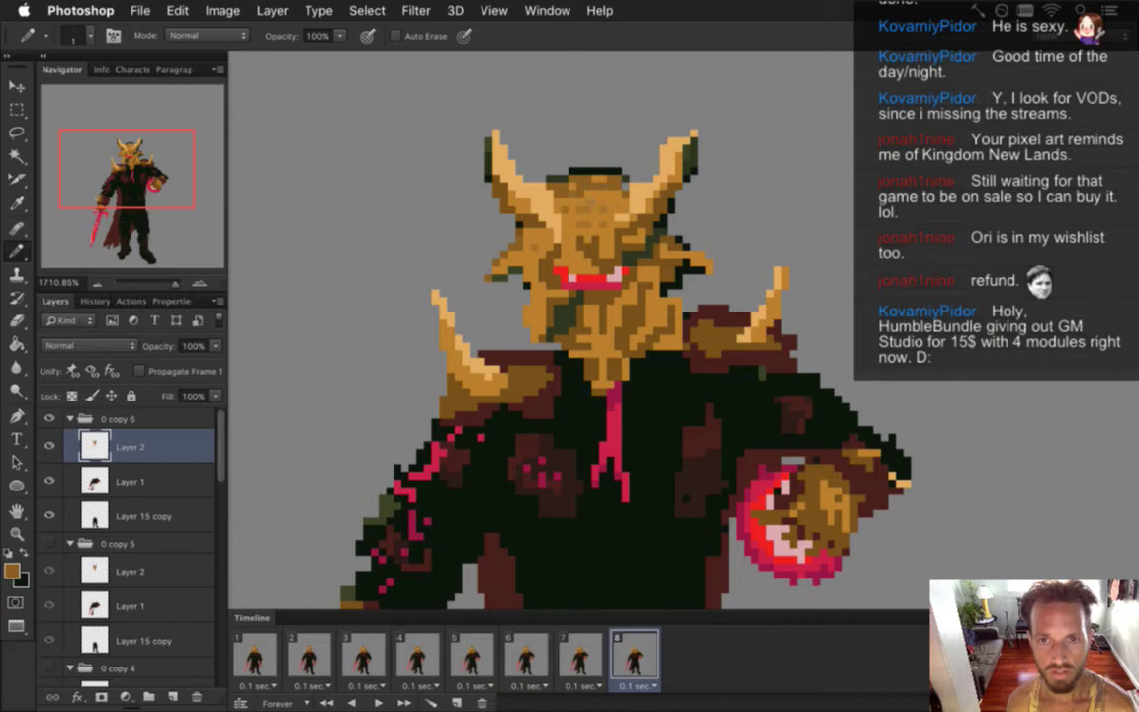
scroll(524, 307, "down", 4)
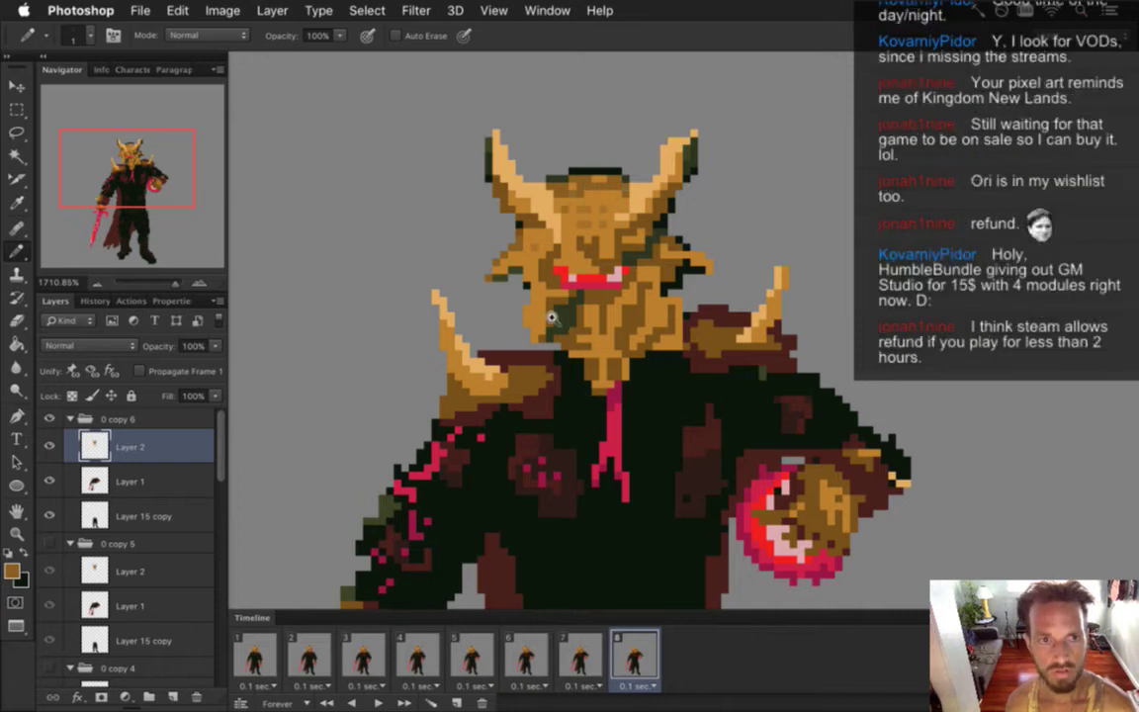
left_click(551, 341, "alt")
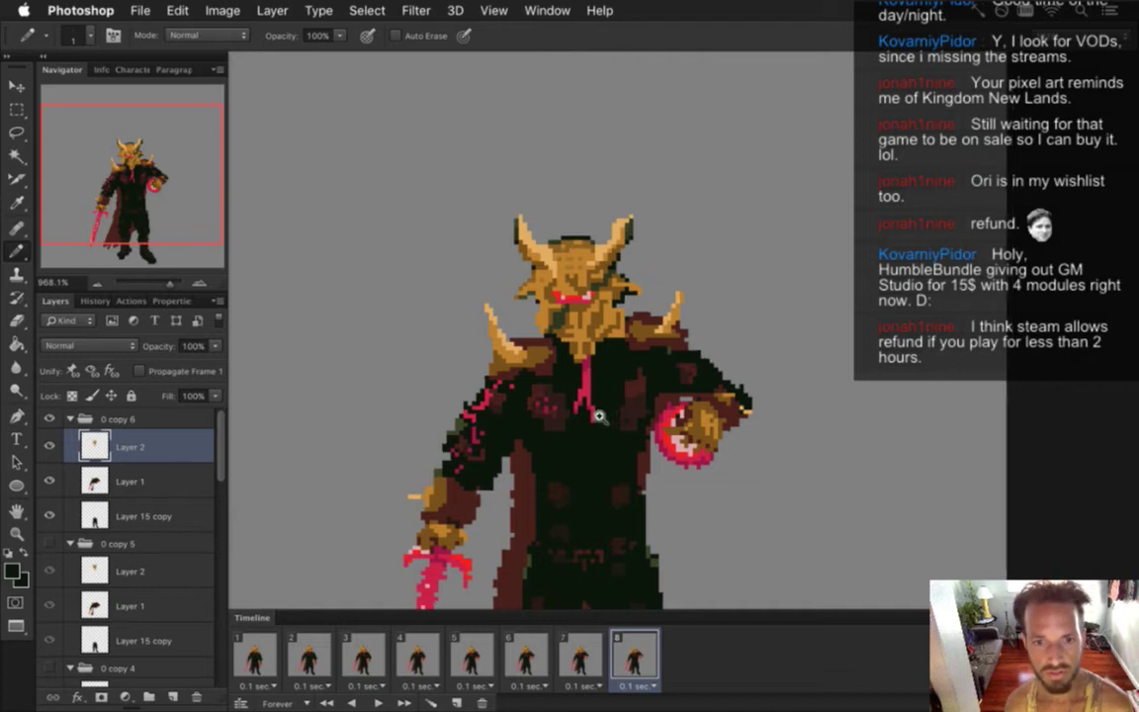
- Switch repeatedly between frames 7 and 8 to compare the mask, horns and orb, ending on frame 8
scroll(555, 376, "down", 3)
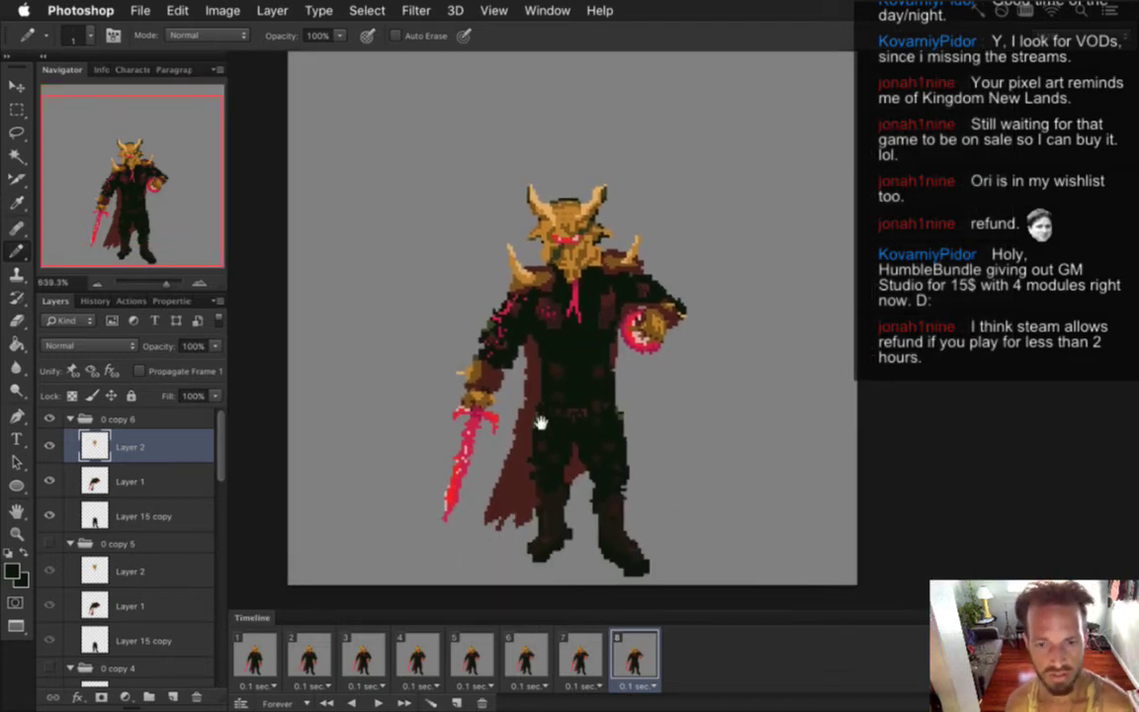
left_click(599, 660)
left_click(650, 653)
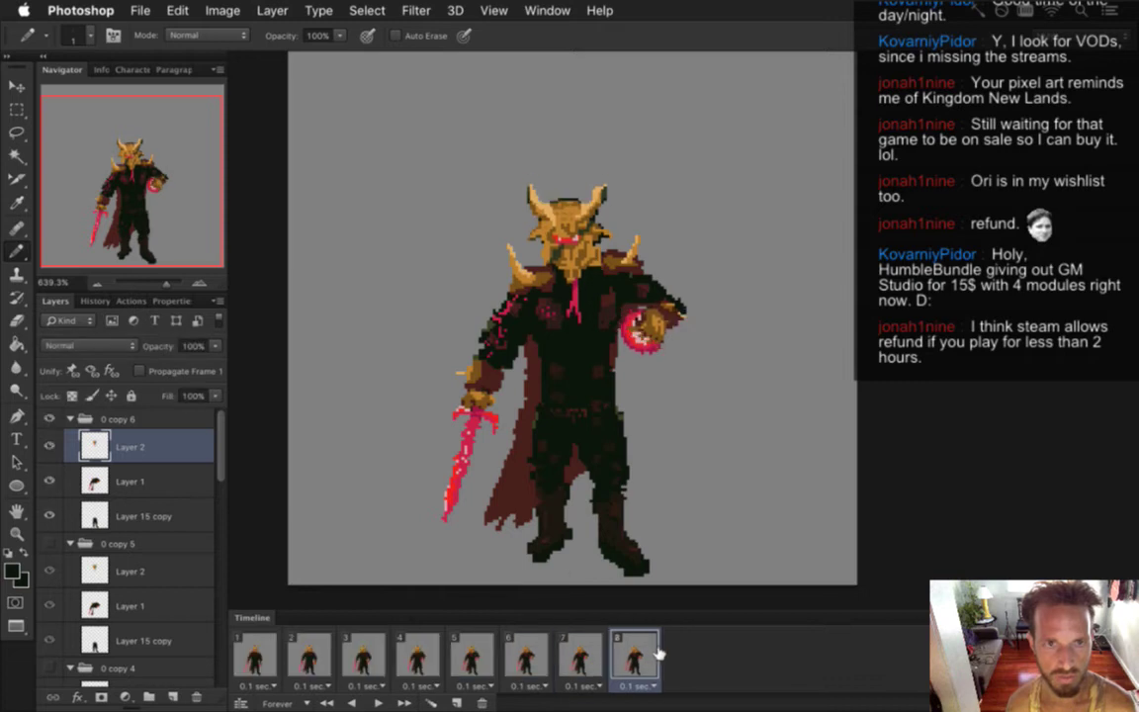
left_click(593, 655)
left_click(645, 652)
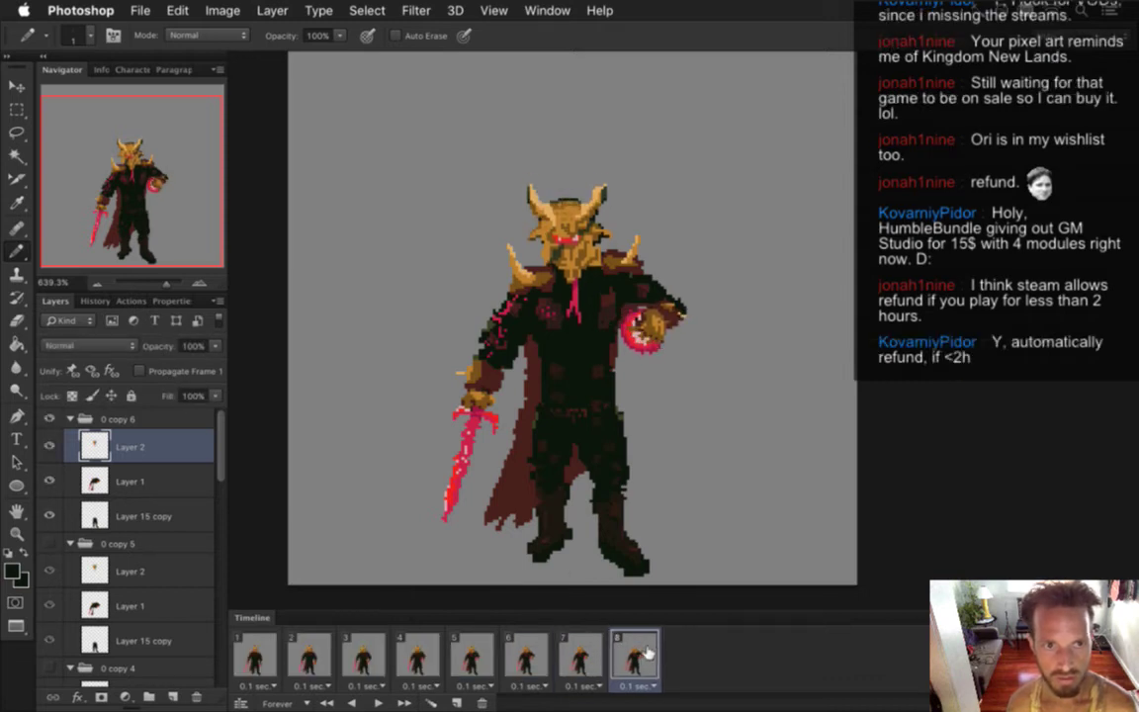
left_click(597, 650)
left_click(638, 648)
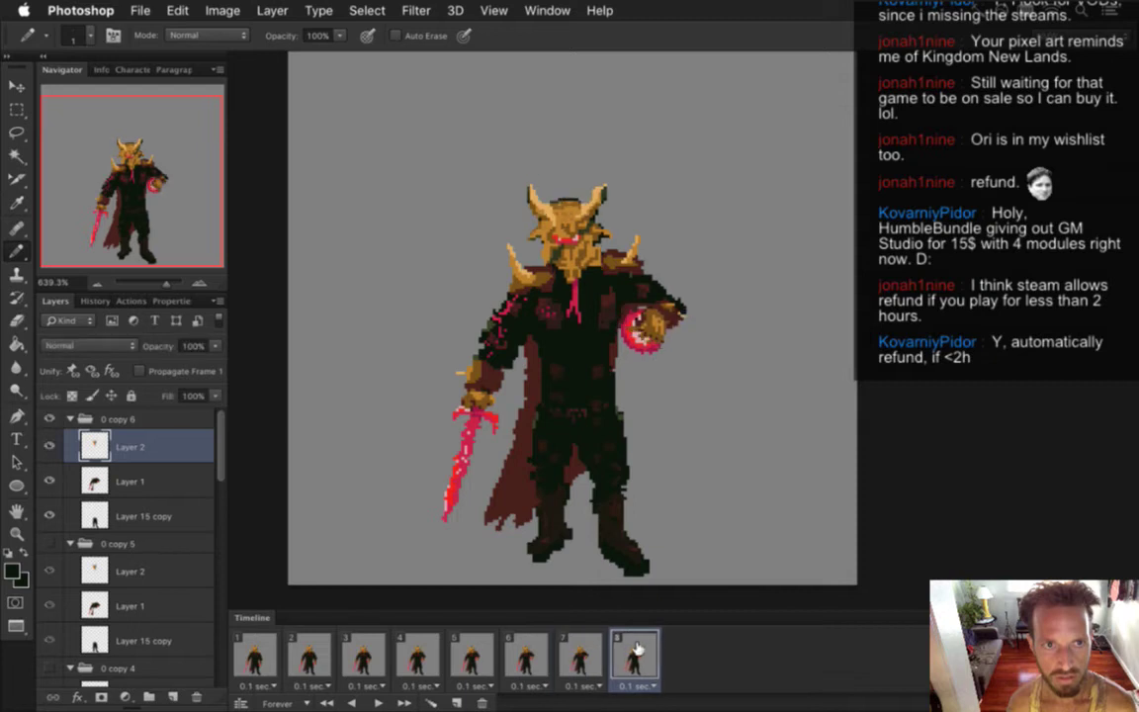
left_click(598, 644)
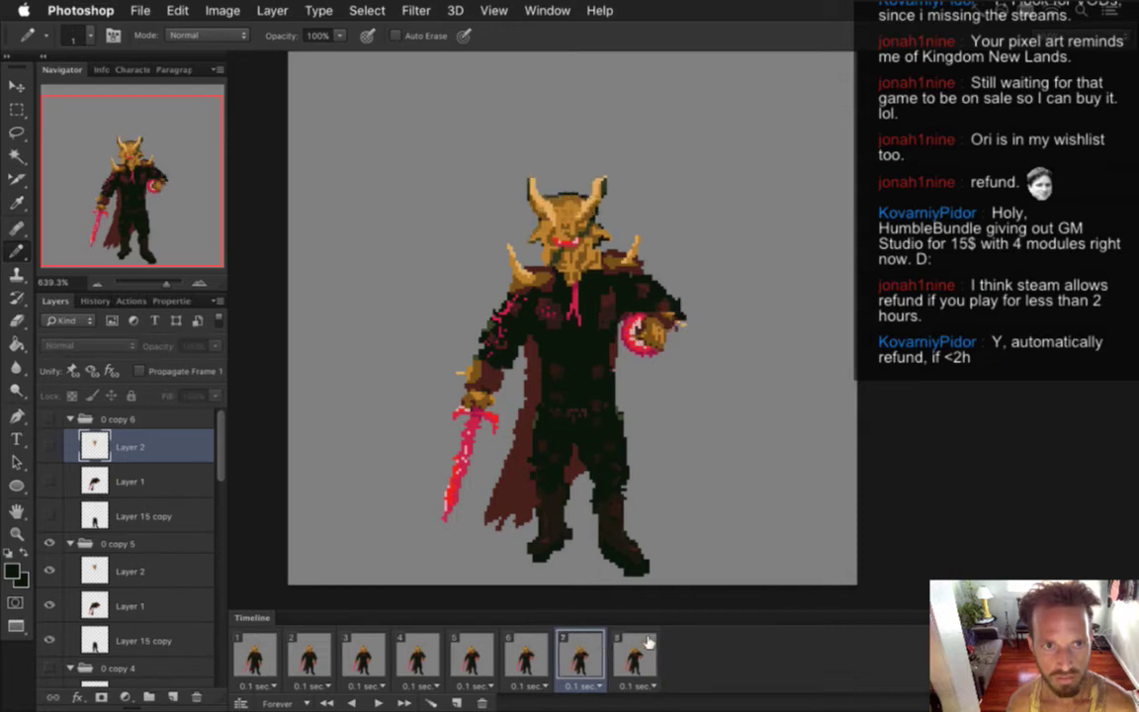
left_click(642, 645)
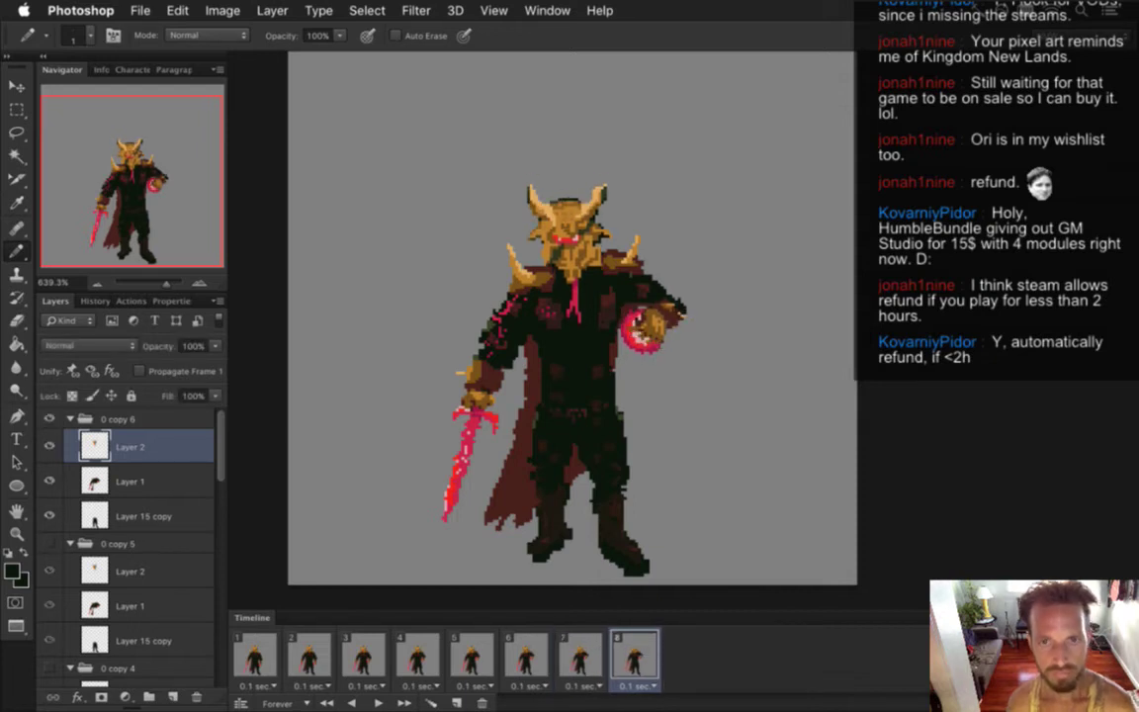
- Repaint the near-black strip on top of the mask with dark green sampled from a horn's shaded edge, removing the stray pixels above it
scroll(553, 212, "up", 5)
key("i")
left_click(698, 125)
key("b")
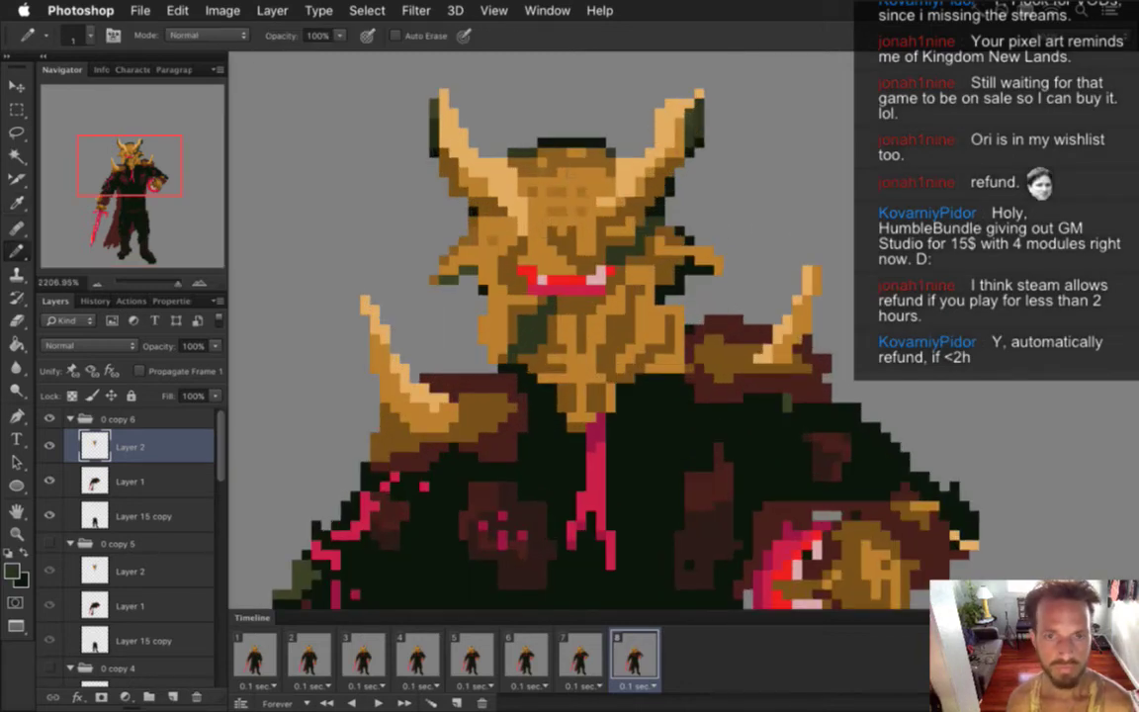
left_click_drag(542, 143, 599, 144)
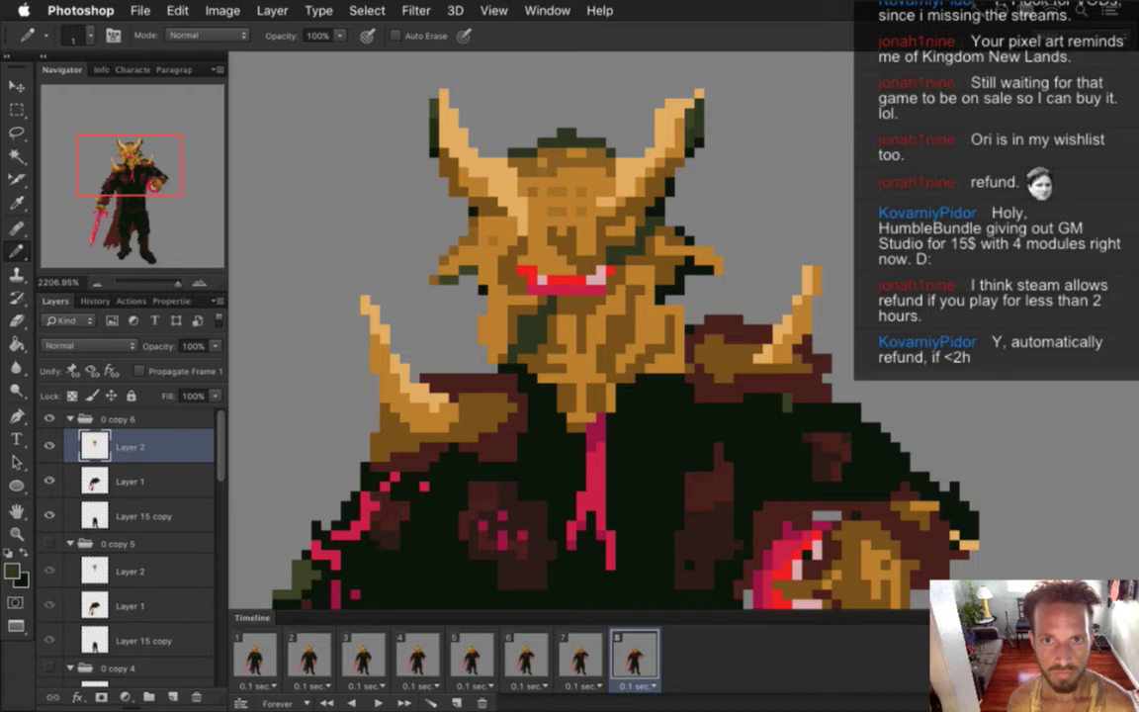
key("e")
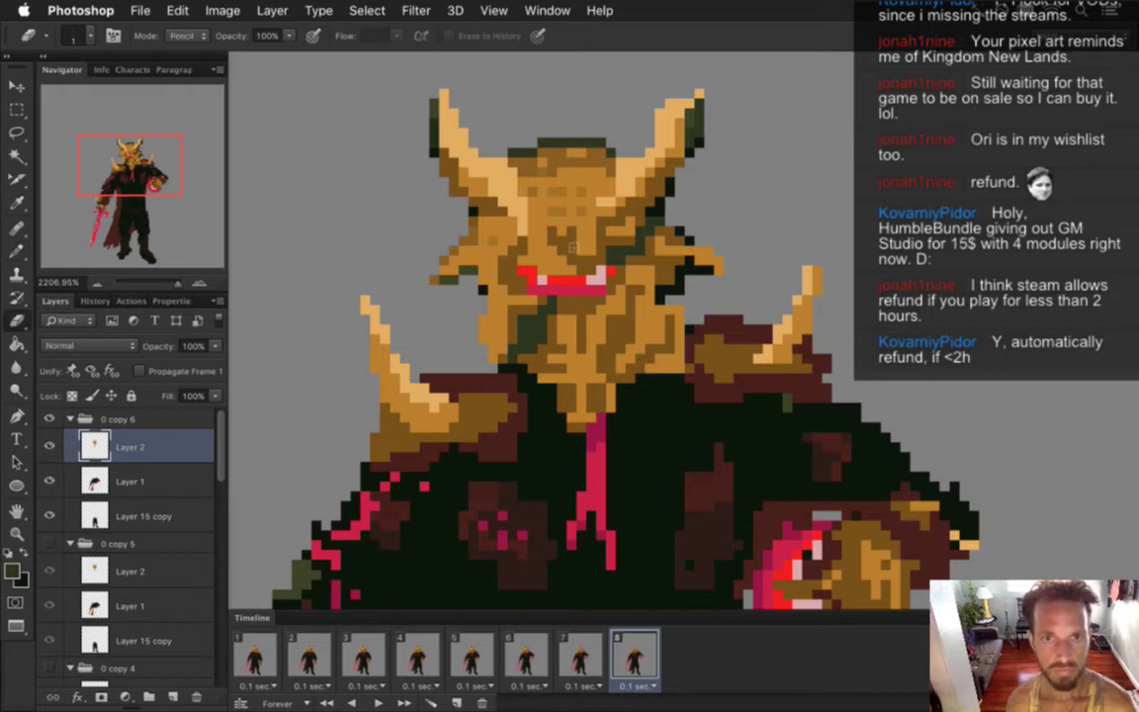
key("i")
key("b")
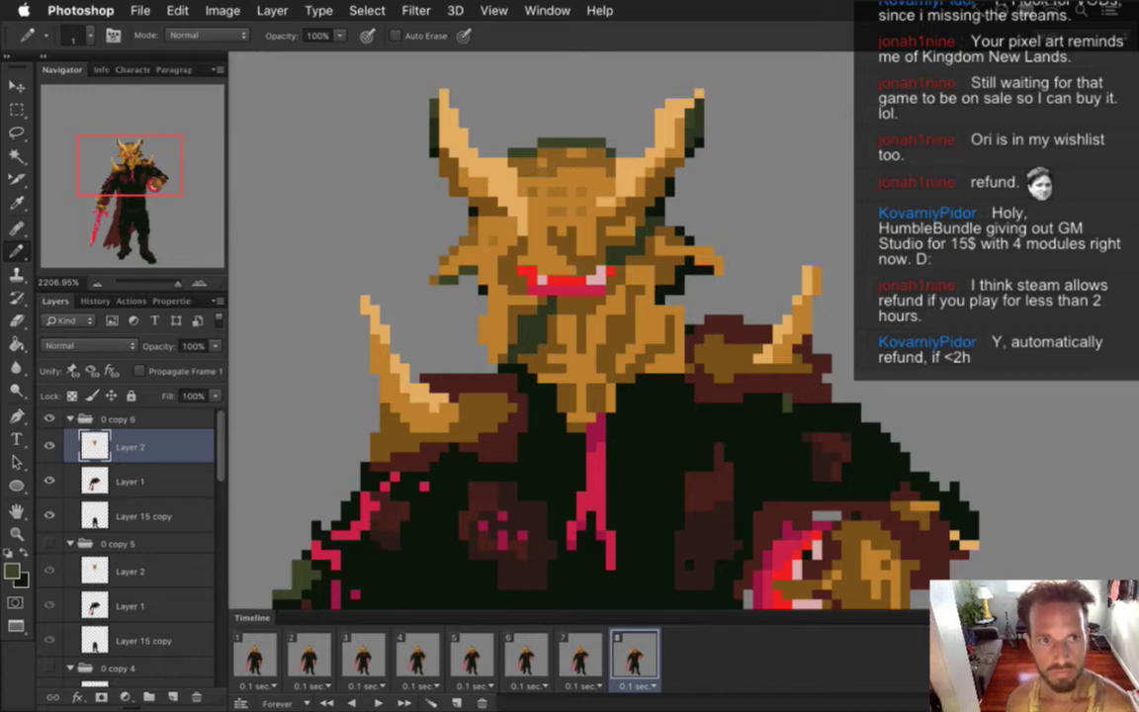
- Play the eight-frame animation with the whole sprite in view, and stop playback
scroll(507, 244, "down", 3)
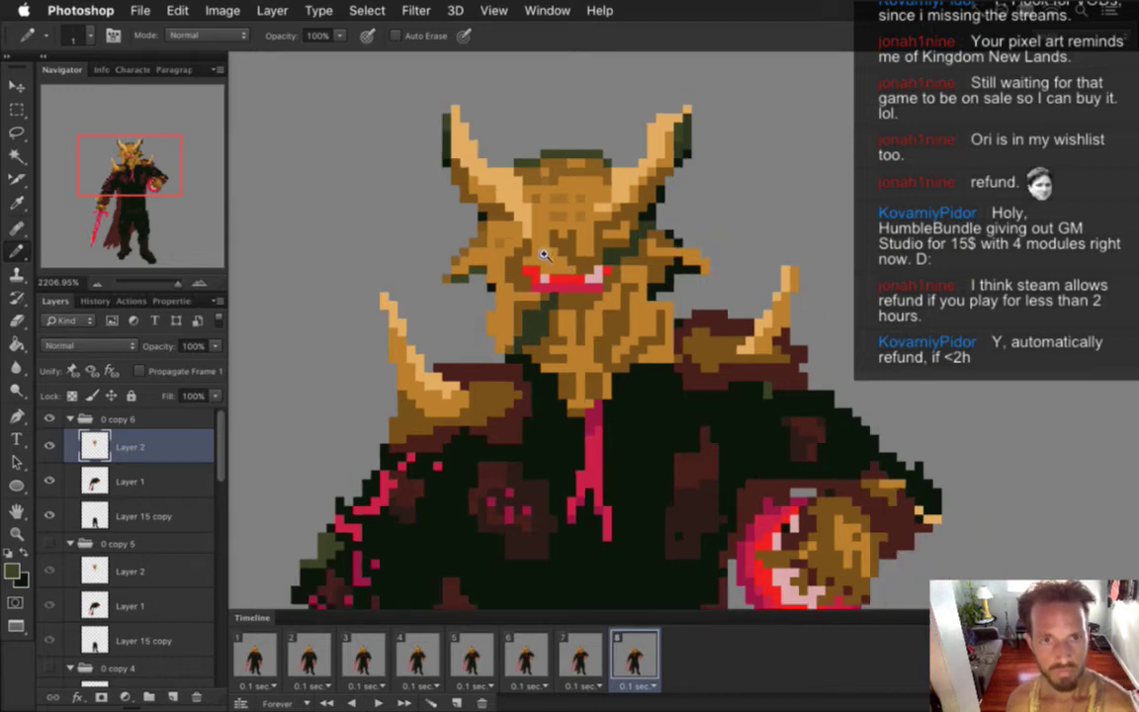
scroll(499, 243, "down", 5)
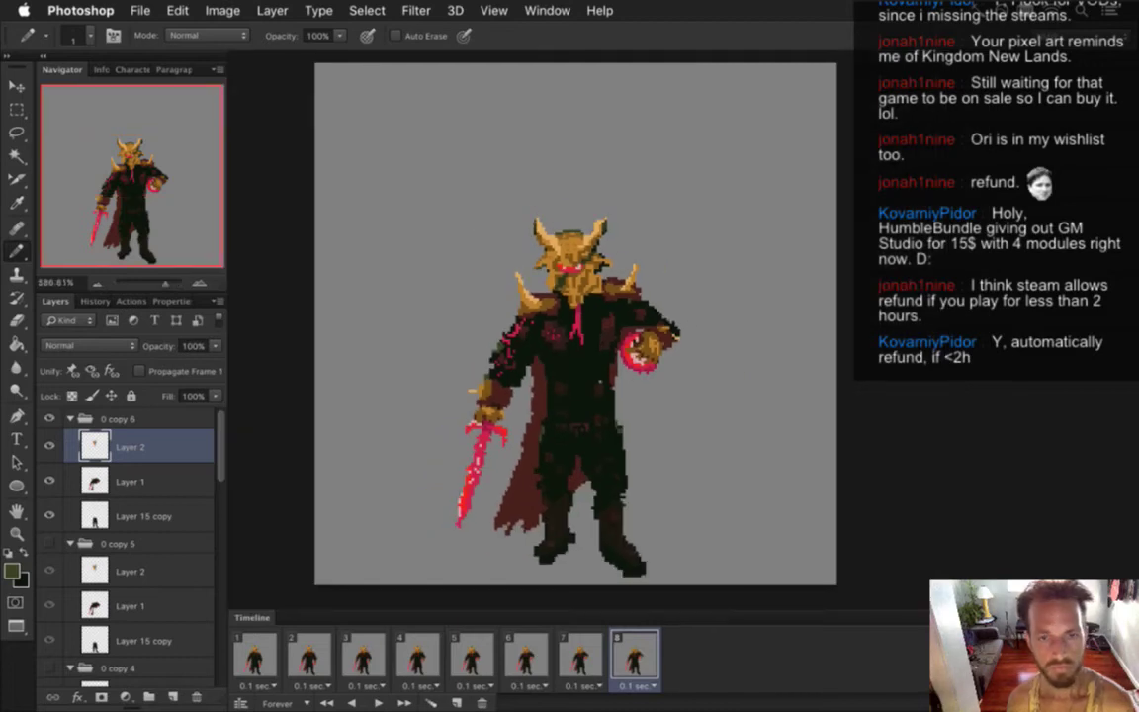
key("space")
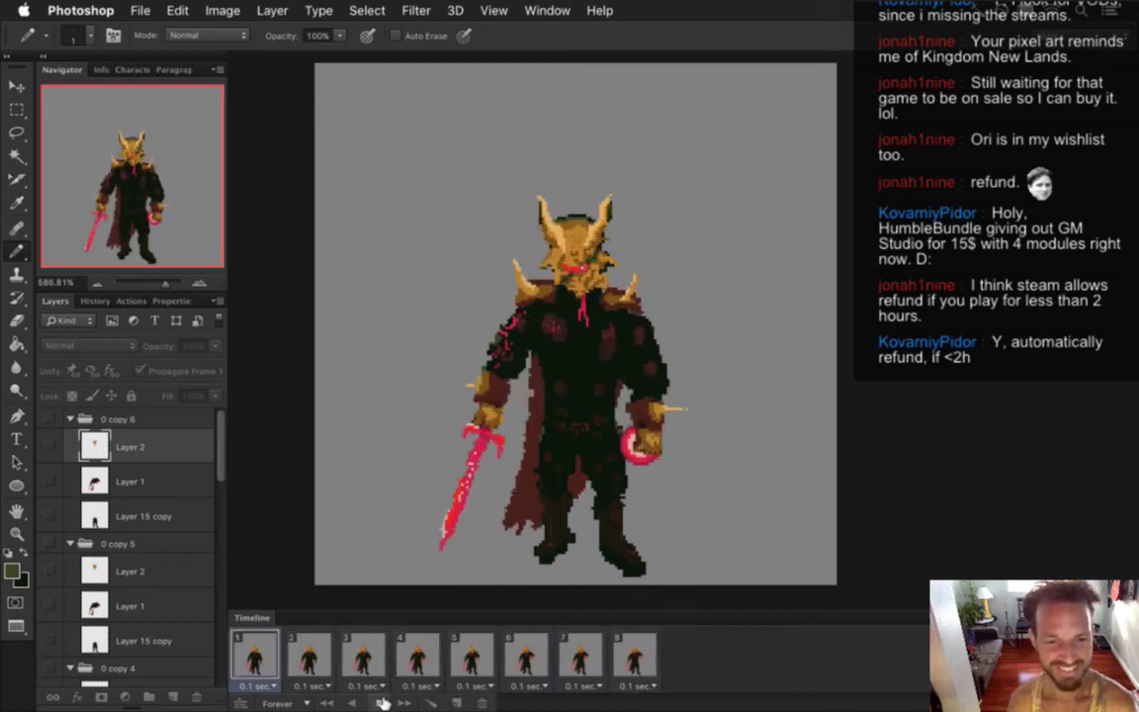
key("space")
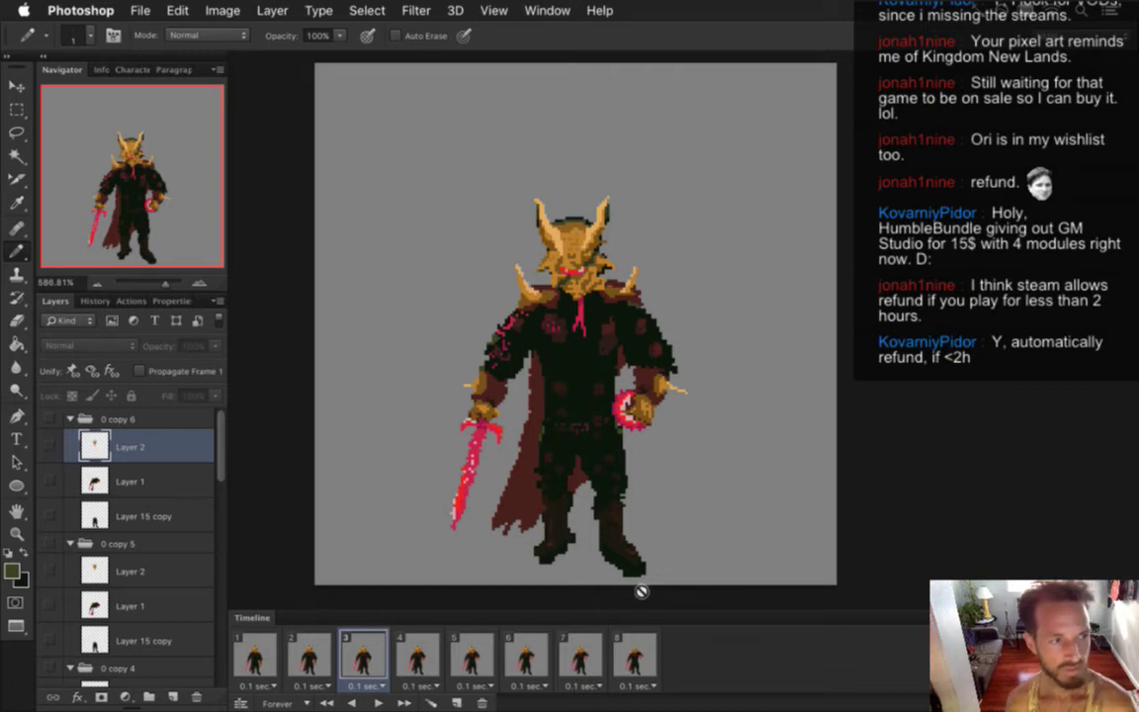
- Duplicate frame 6 and move the copy to the end of the timeline as frame 9
left_click(630, 650)
left_click(580, 657)
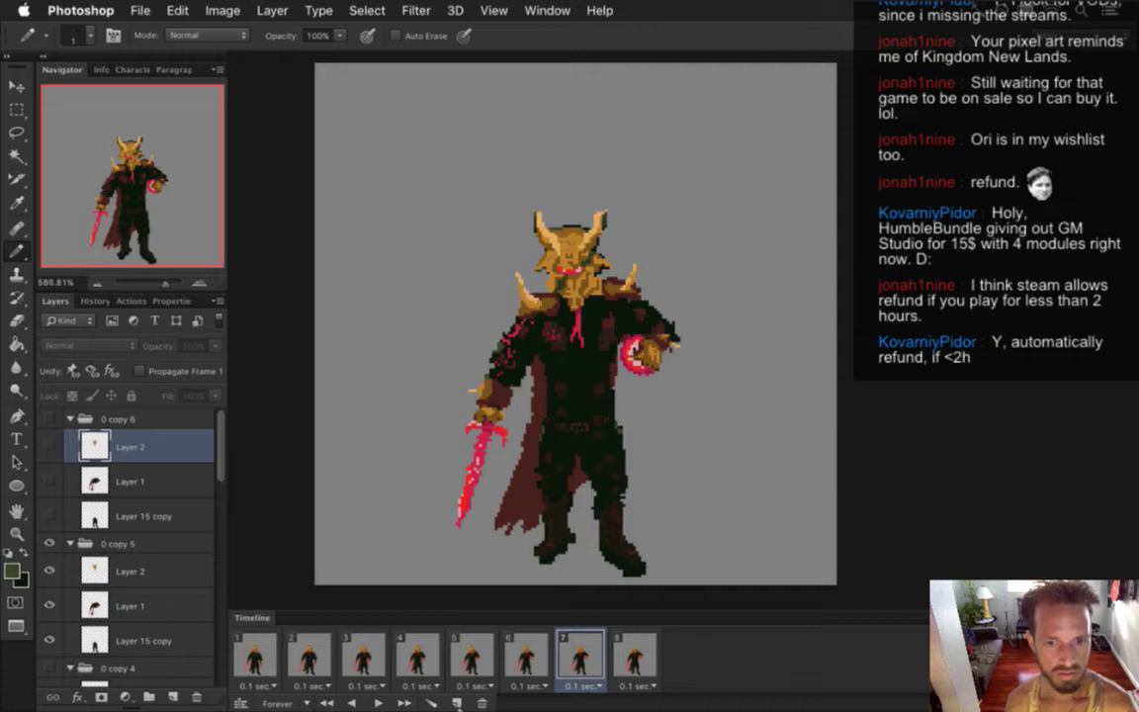
left_click(523, 665)
left_click(458, 702)
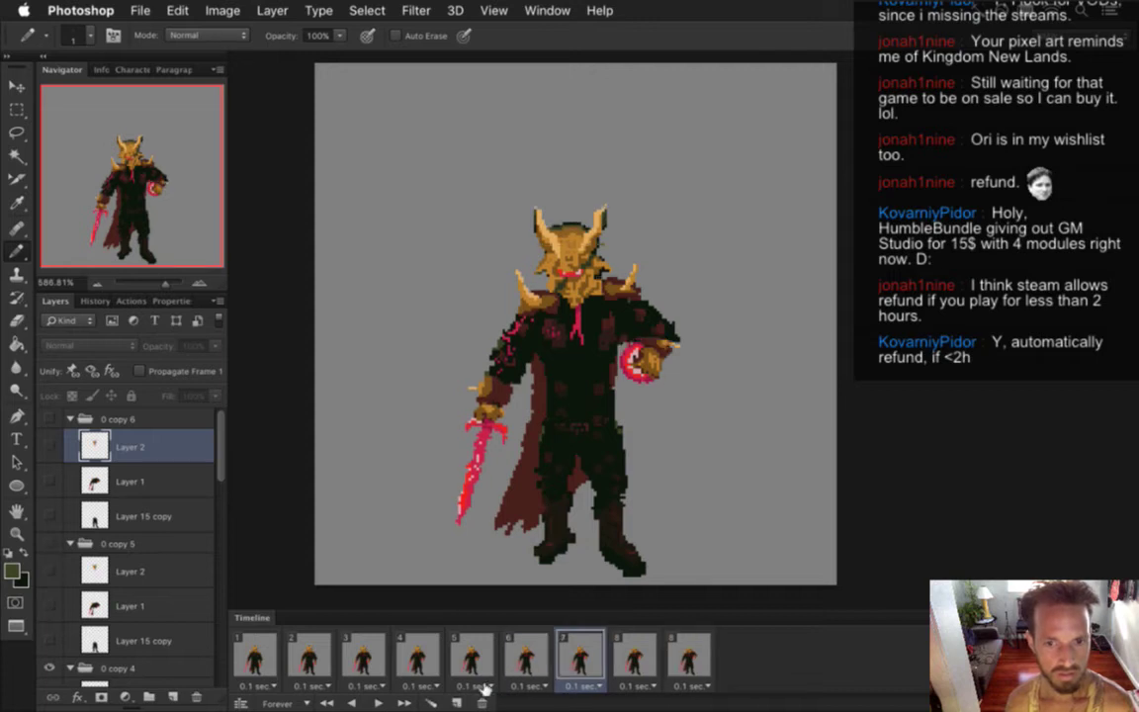
left_click_drag(582, 653, 711, 658)
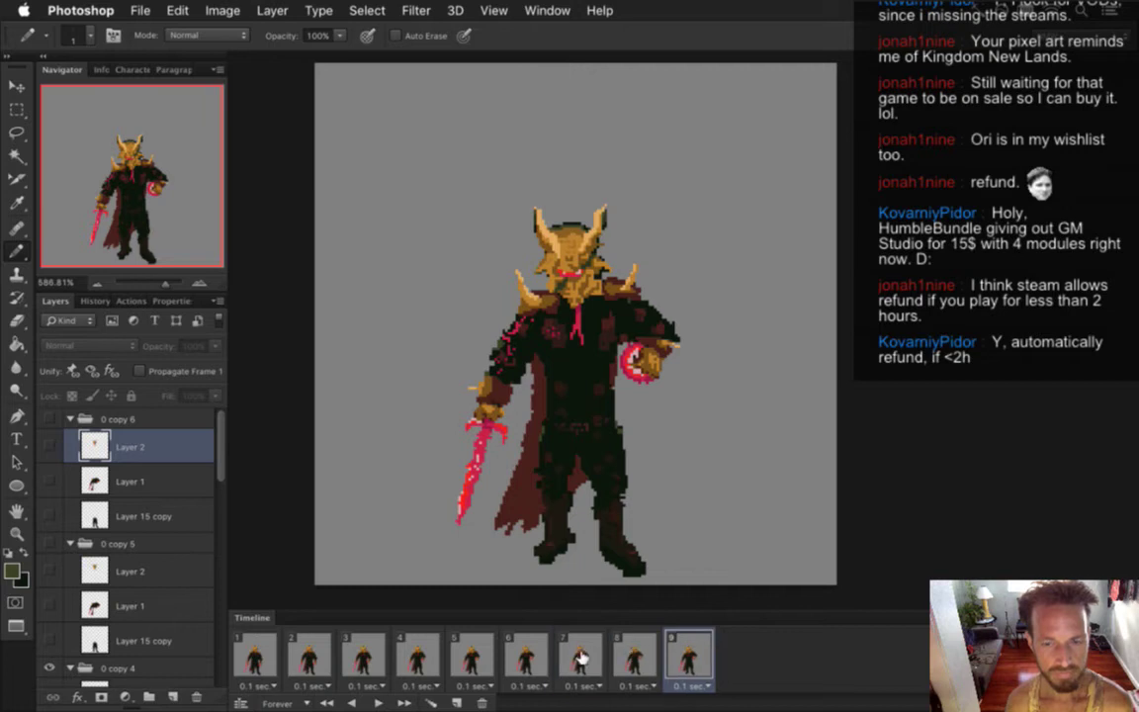
- Duplicate frame 5 and move the copy to the end of the timeline as frame 10
left_click(471, 659)
left_click(456, 699)
left_click_drag(522, 655, 770, 659)
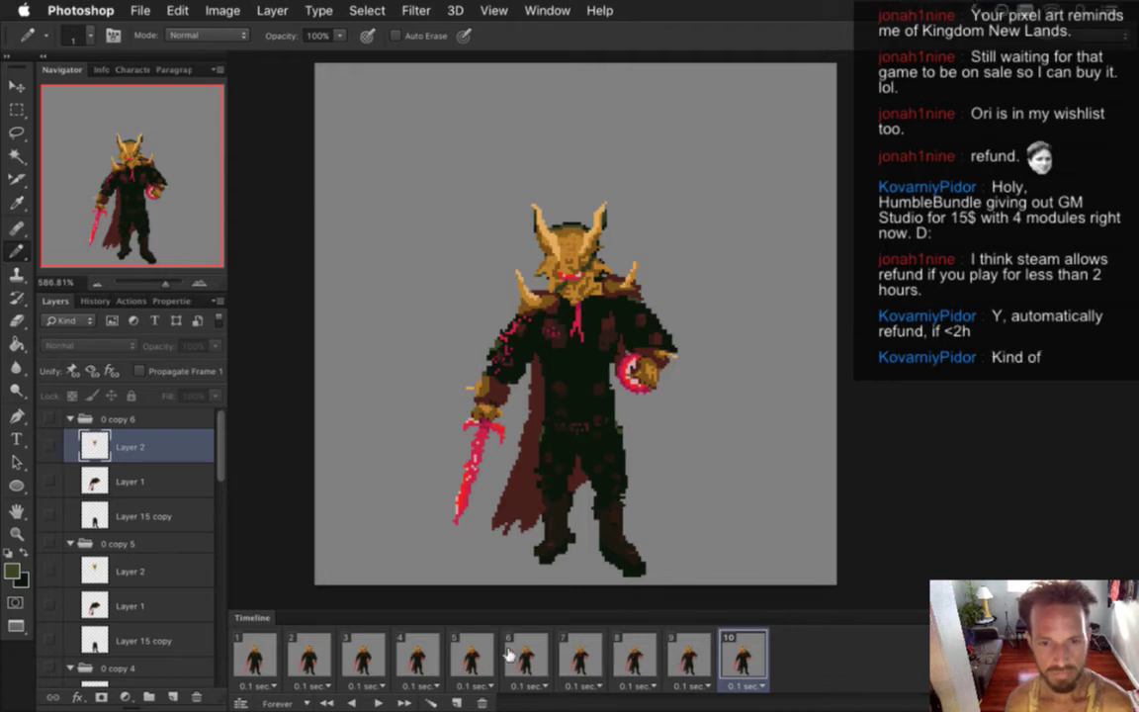
- Duplicate frame 2 and move the copy to the end of the timeline as frame 11
left_click(316, 644)
left_click(364, 648)
left_click_drag(364, 647, 751, 637)
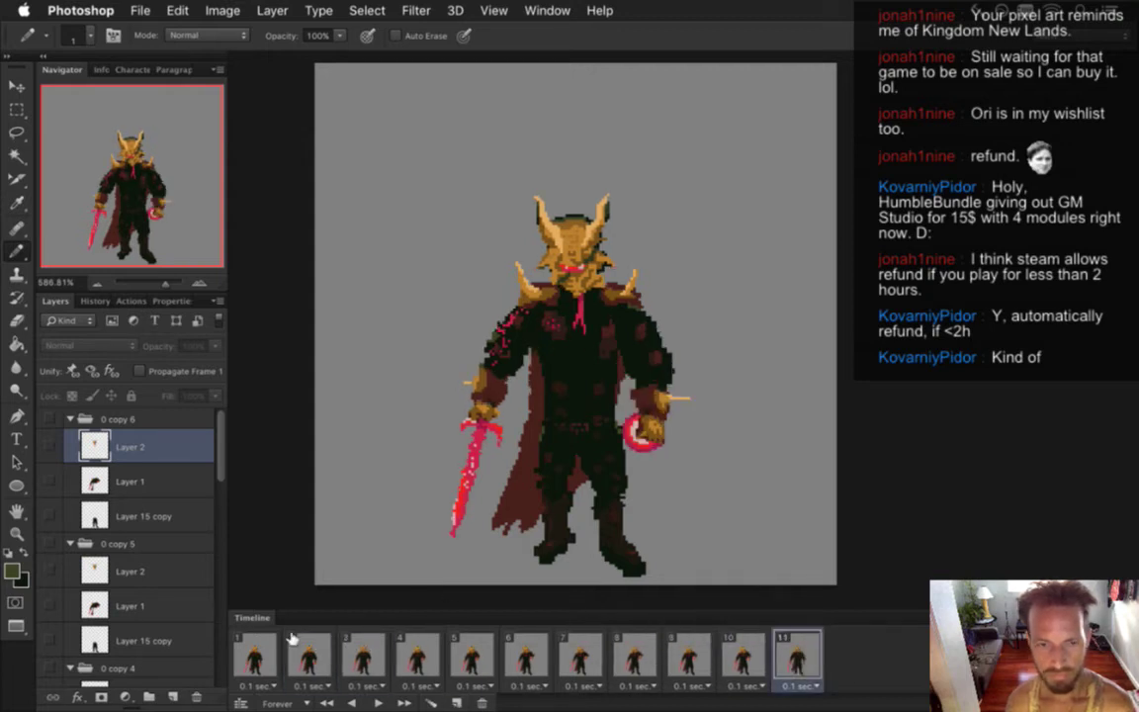
- Play the extended 11-frame animation from frame 1, and stop playback
left_click(255, 654)
left_click(378, 702)
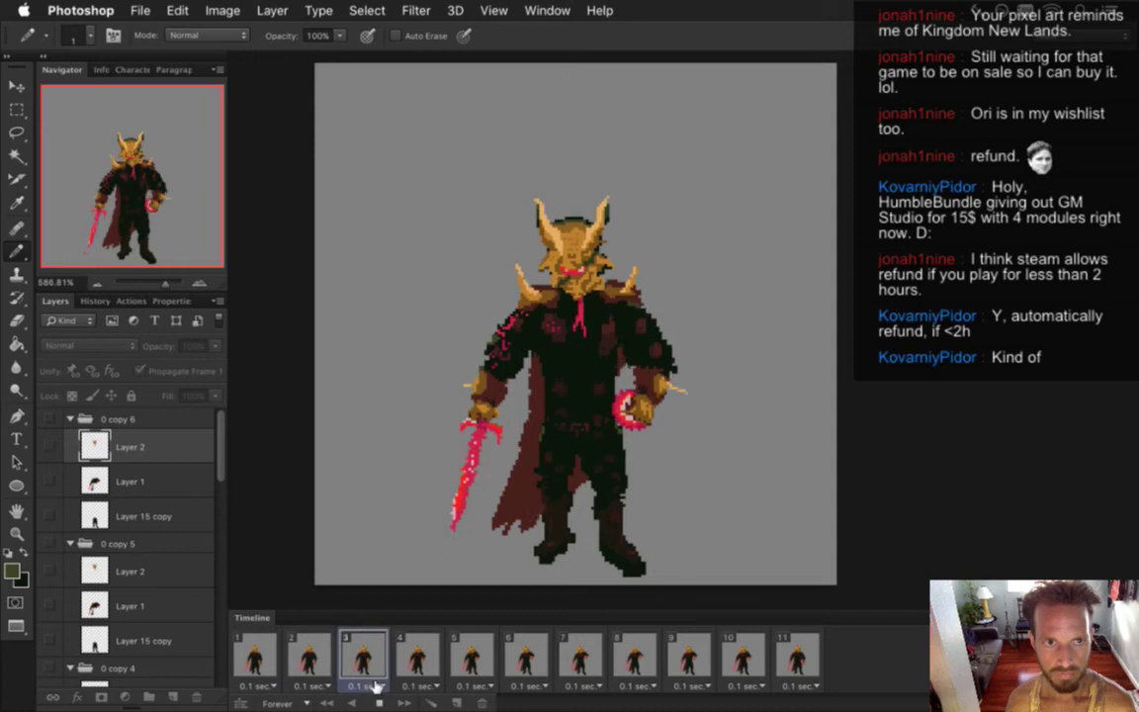
left_click(378, 701)
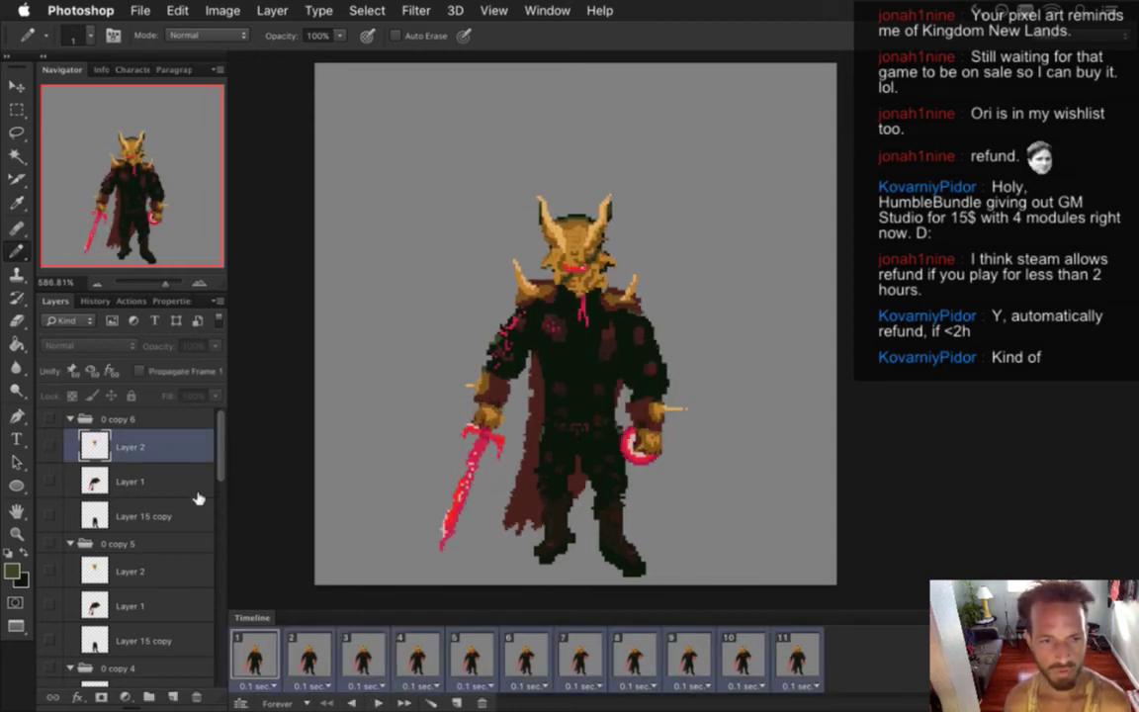
- Hide the Color Fill 1 background and render all frames at document size as the PNG image sequence MetatronTractor.png
left_click_drag(222, 440, 218, 643)
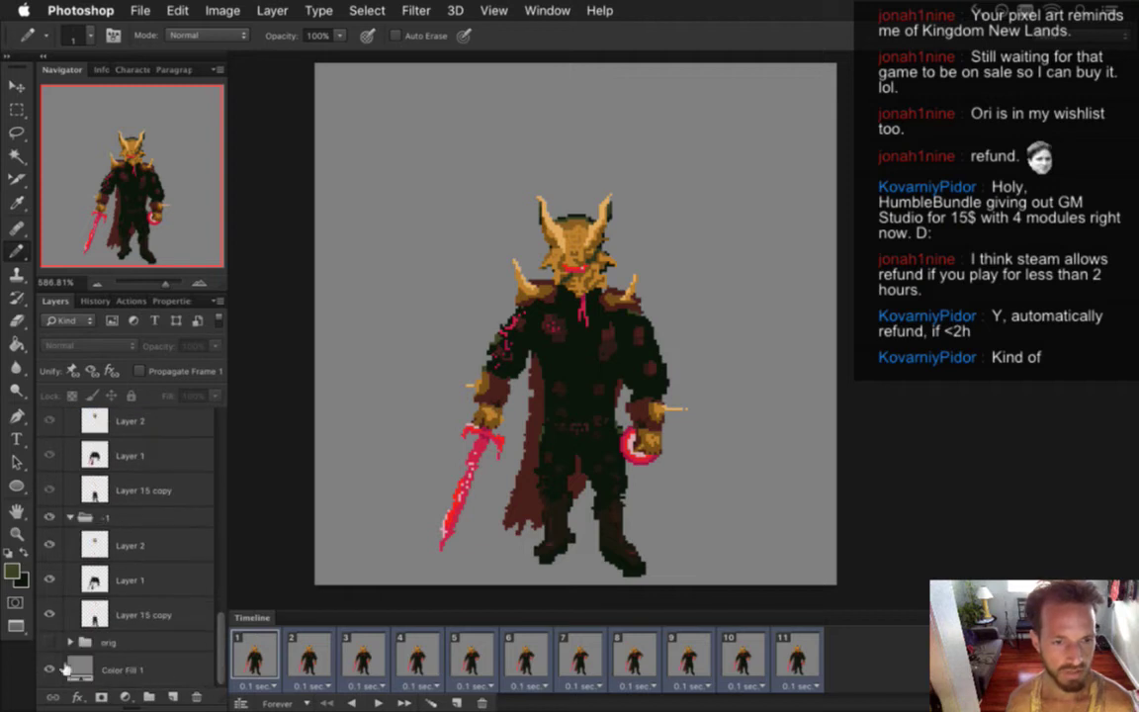
left_click(50, 669)
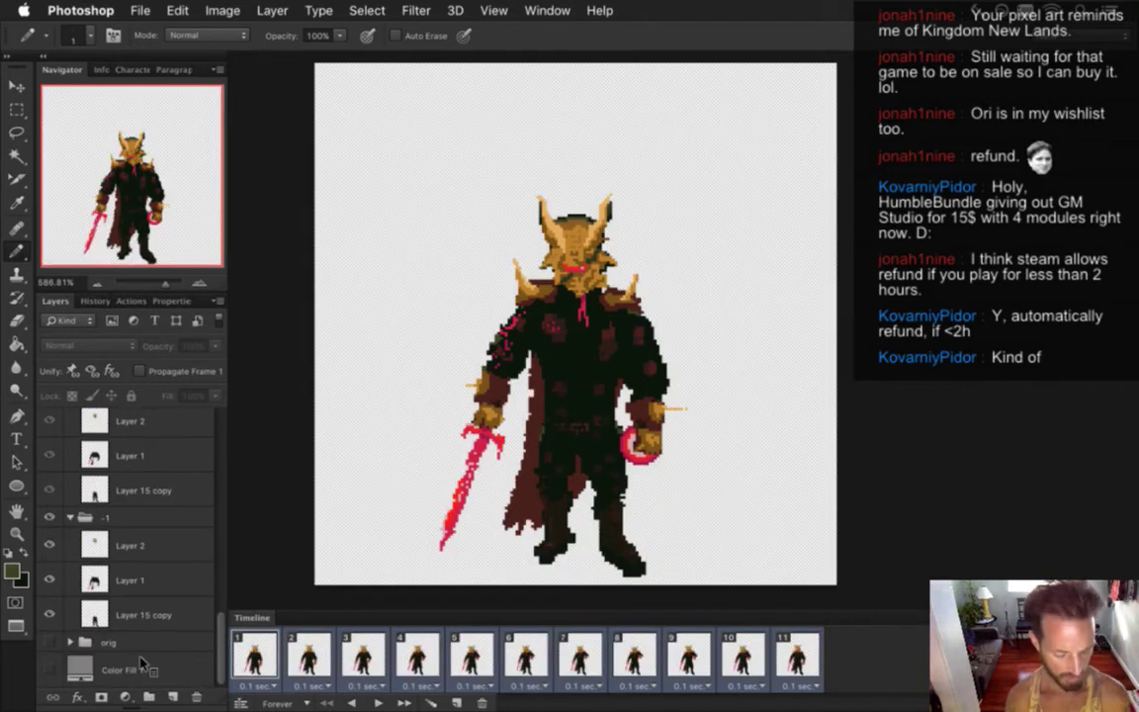
key("super+alt+shift+r")
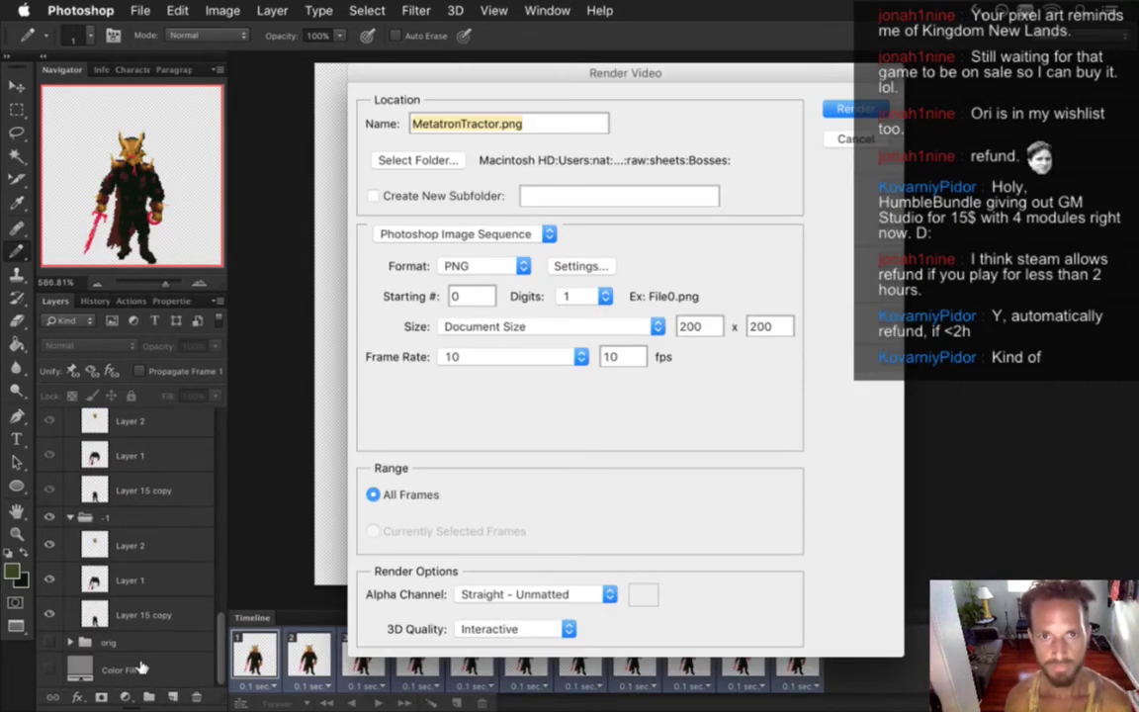
key("Return")
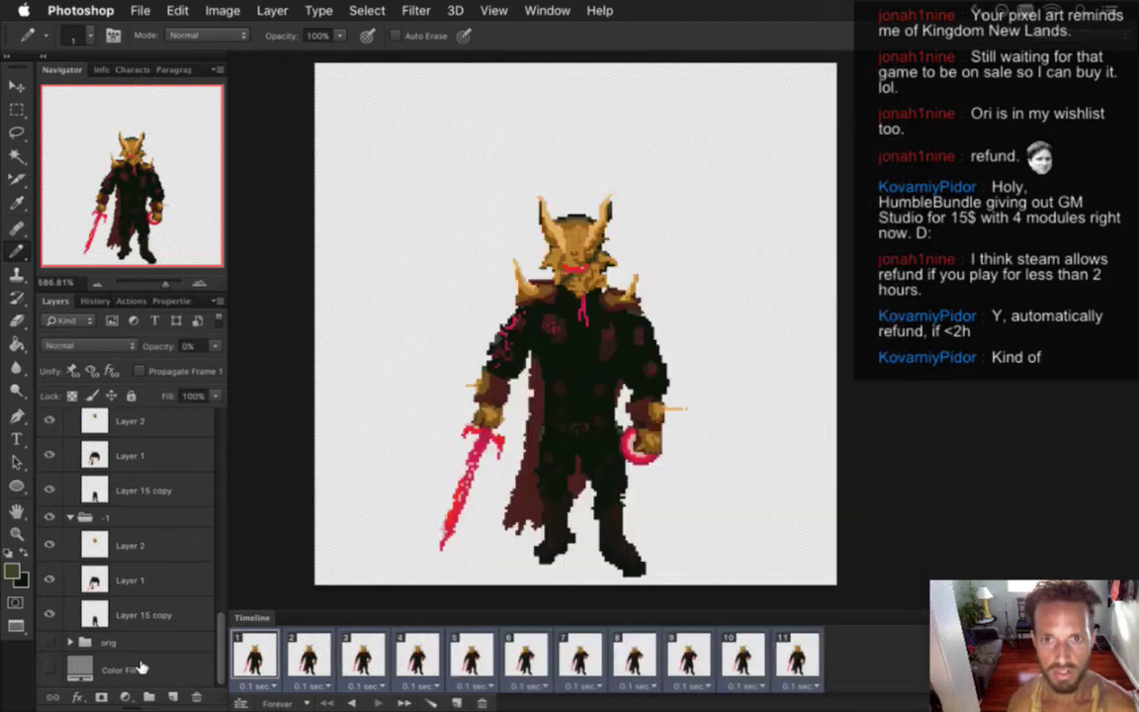
- Switch to Xcode, build and run the Songbringer project, and open the Metatron definition file in the secondary editor
key("super+Tab")
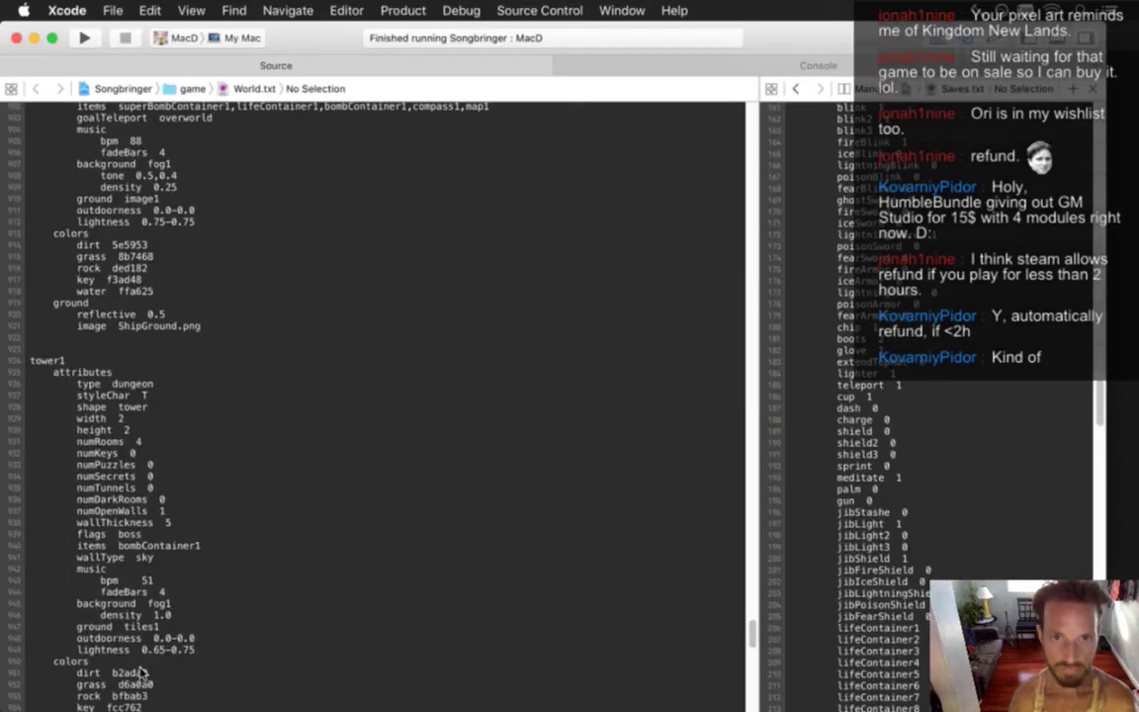
key("super+r")
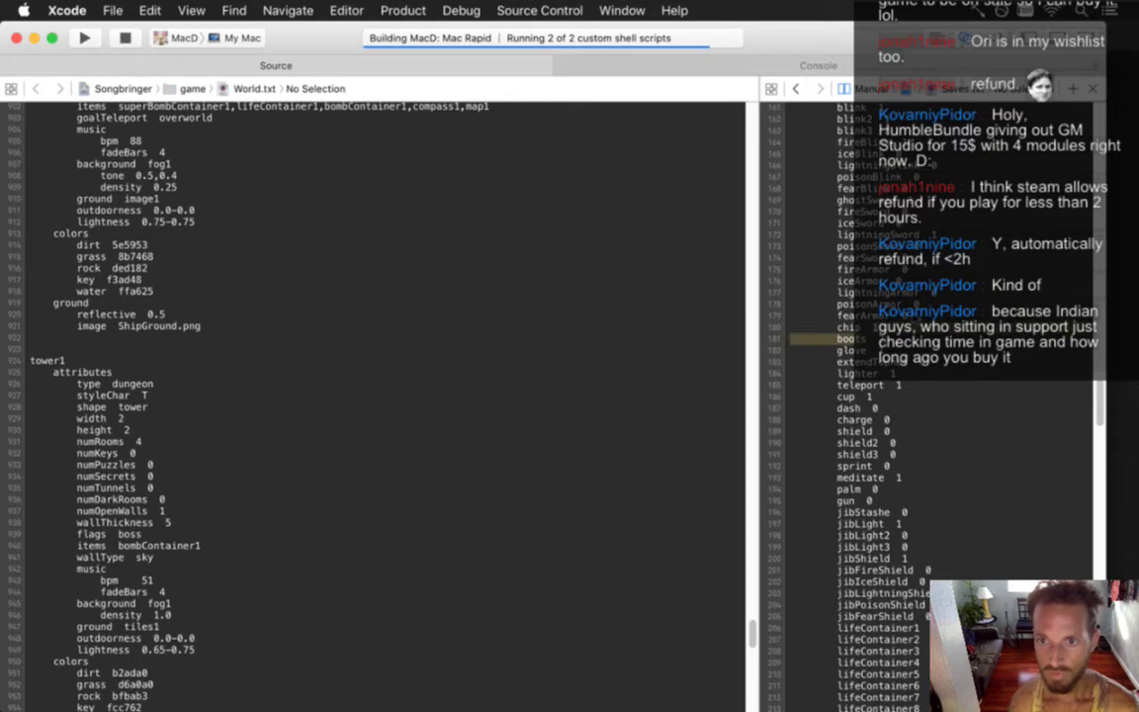
key("ctrl+super+Left")
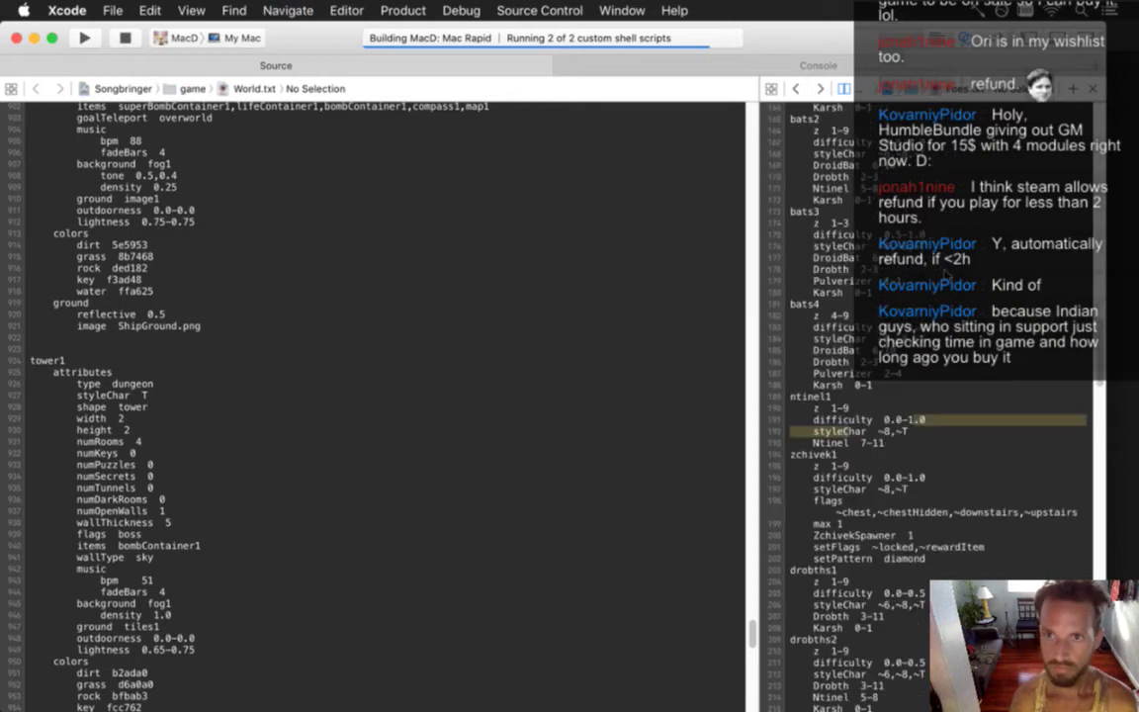
key("ctrl+super+Left")
- Set the tractor animation's format to MetatronTractor#.png in the Metatron definition file
key("Down")
key("Down")
key("Down")
key("Down")
key("Down")
key("Down")
key("Down")
key("Down")
key("Down")
key("Down")
key("Down")
key("Down")
key("Down")
key("Down")
key("Down")
key("Down")
key("Down")
key("Down")
key("Down")
key("Down")
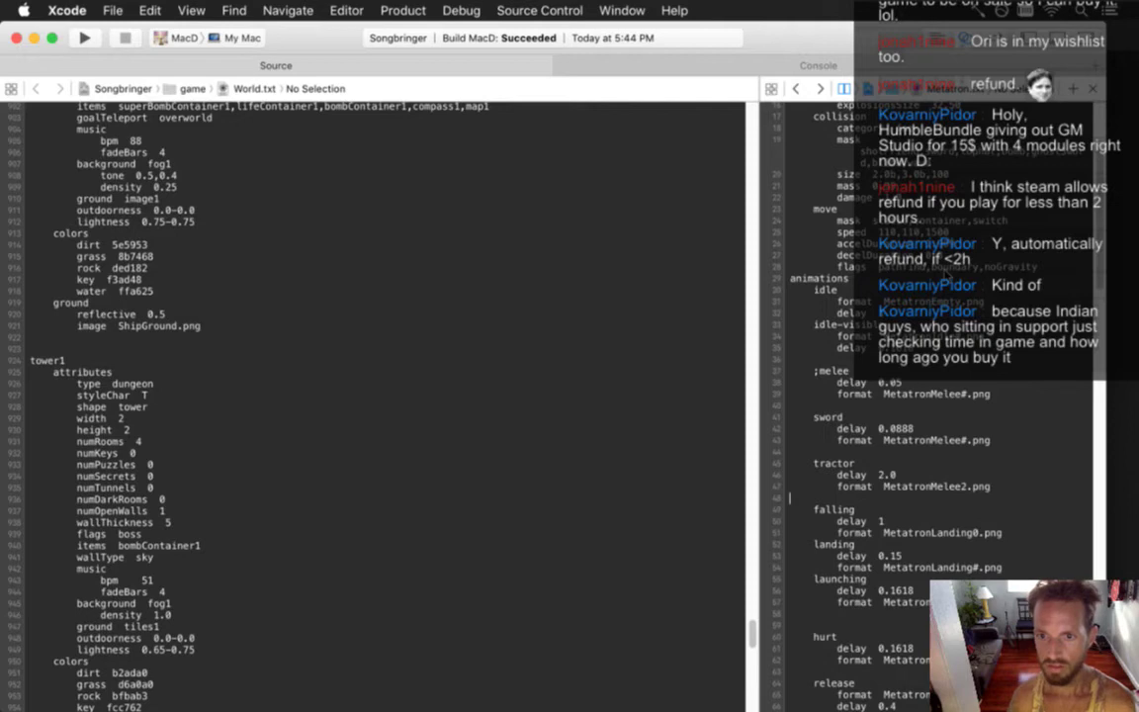
key("BackSpace")
key("BackSpace")
key("BackSpace")
key("BackSpace")
key("BackSpace")
key("BackSpace")
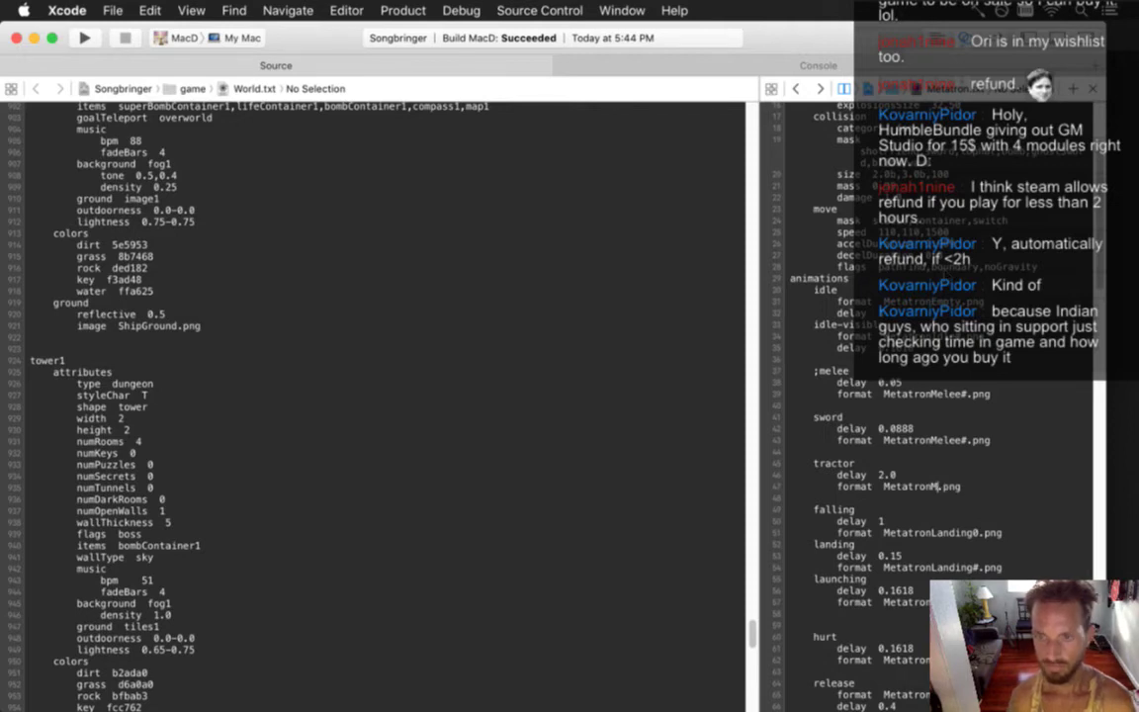
type("Tractor")
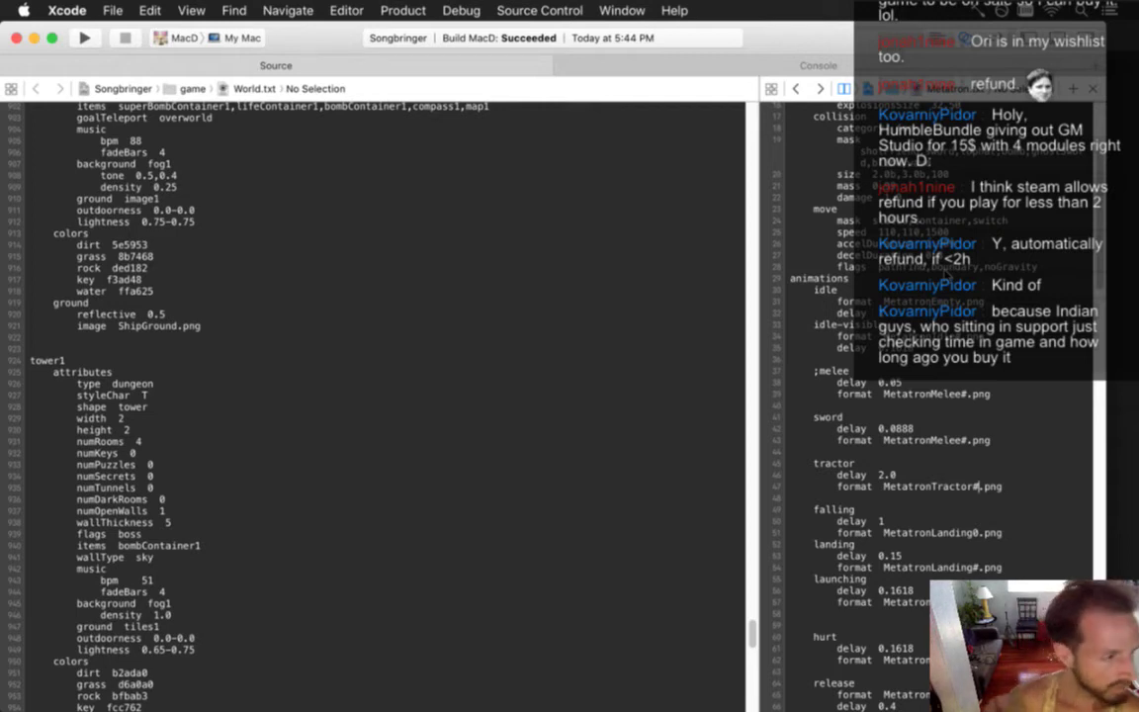
- Run the game to preview the new tractor frames in the boss arena, and quit it
key("super+r")
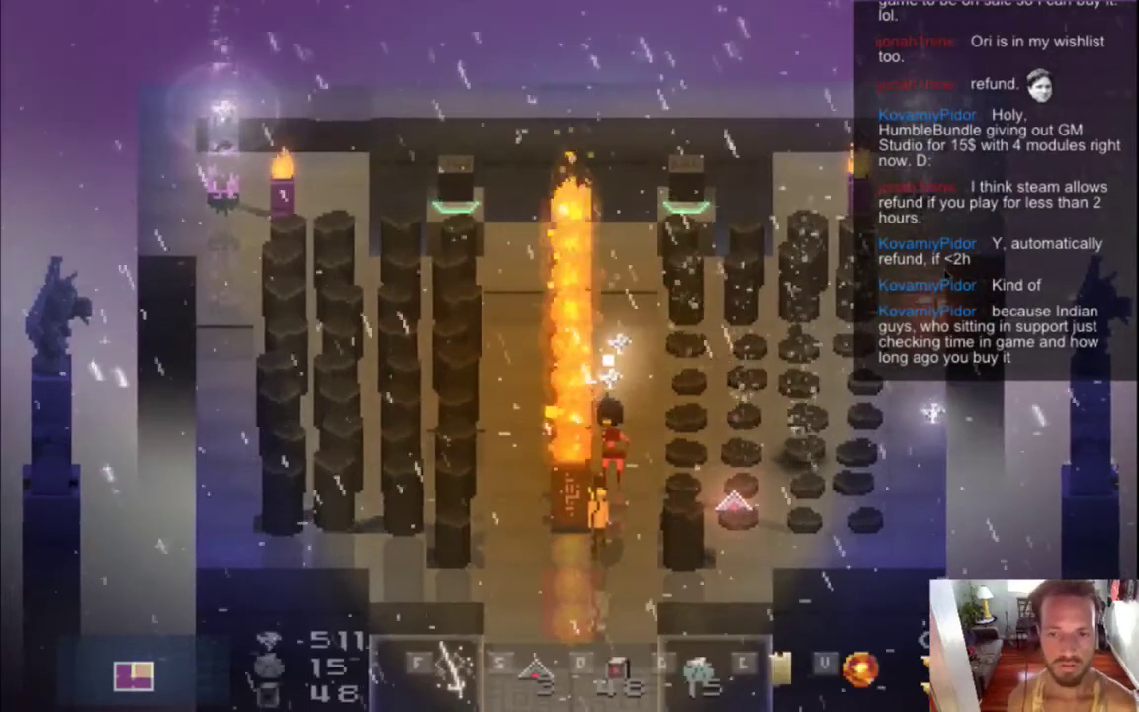
key("super+q")
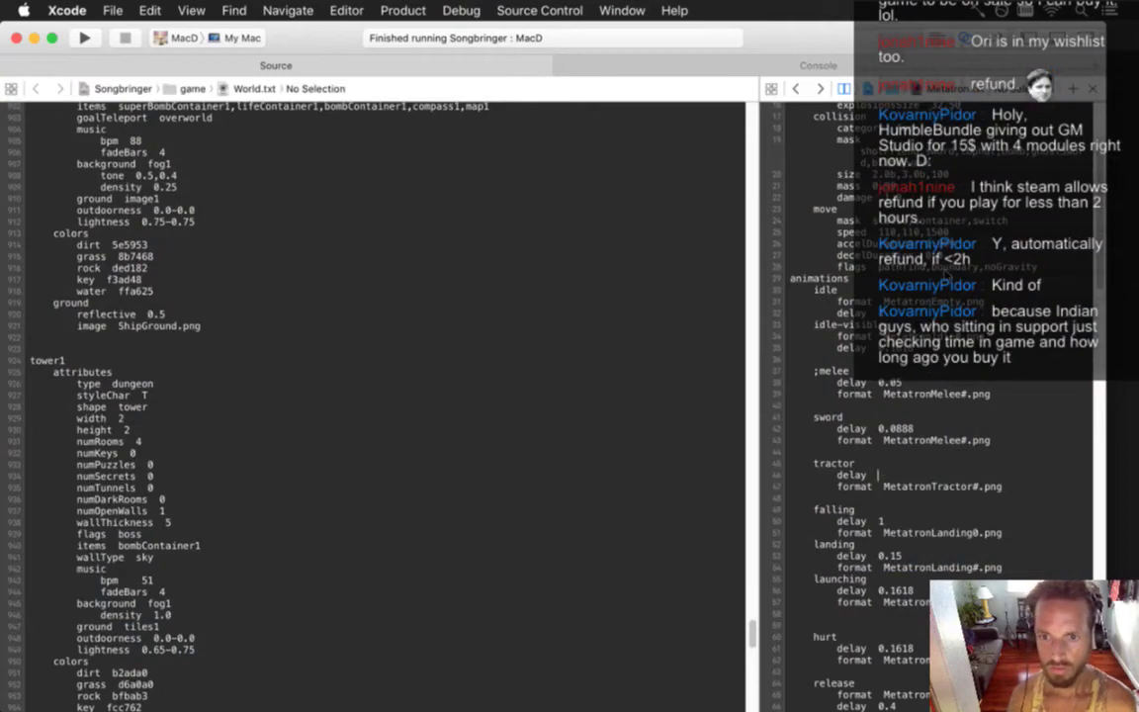
- Rerun the game with the edited tractor delay and move the hero around the arena to examine the boss's animations
key("super+r")
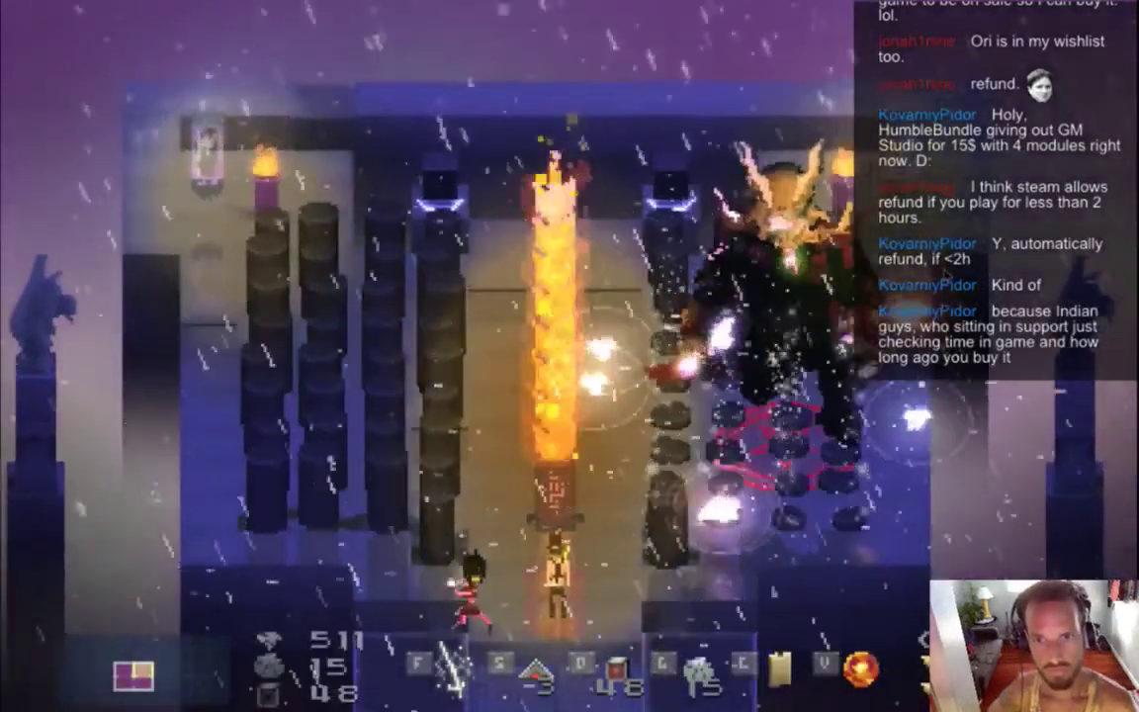
key("Left")
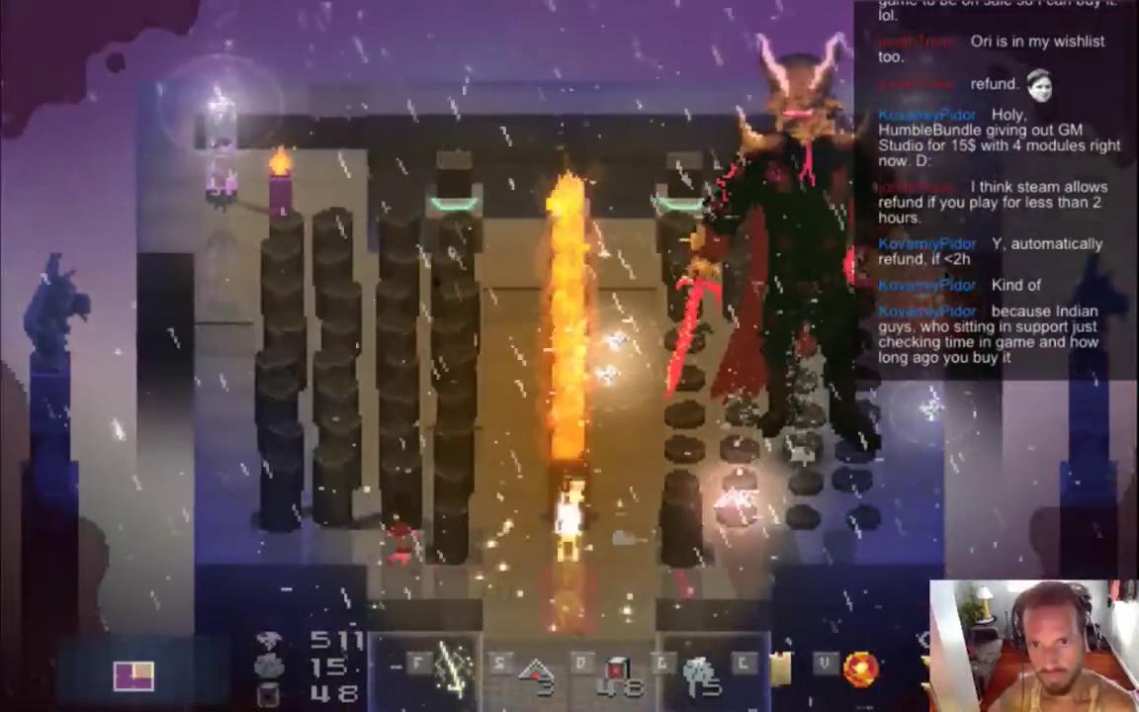
key("Right")
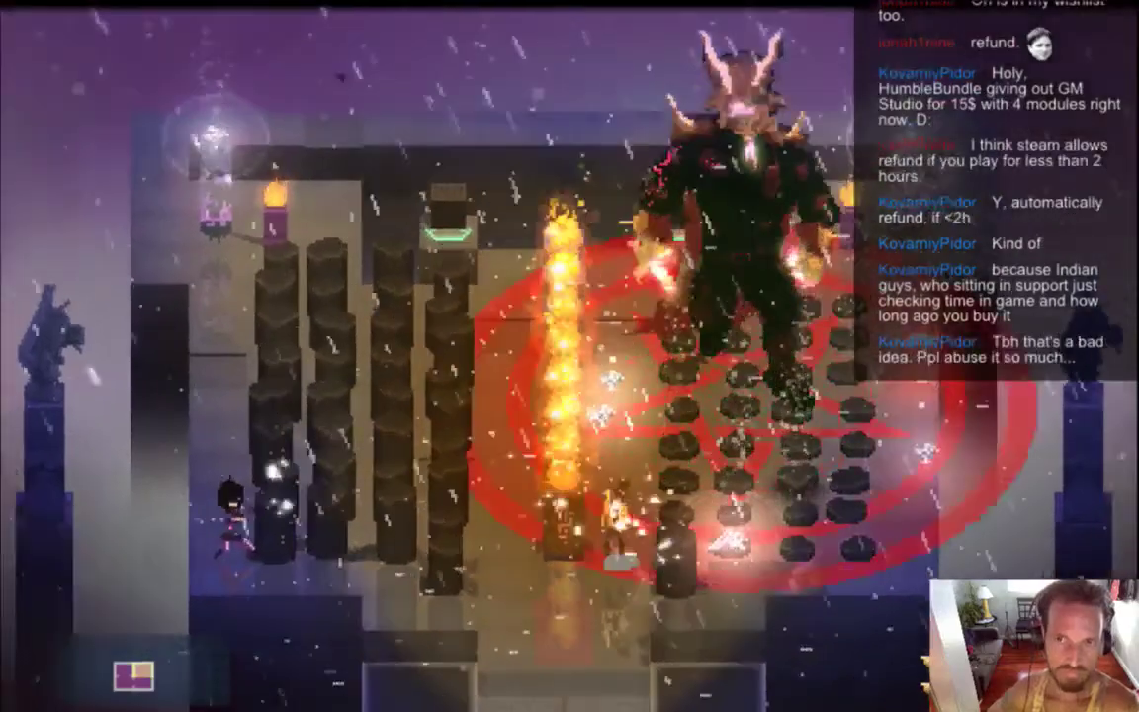
key("Right")
key("Up")
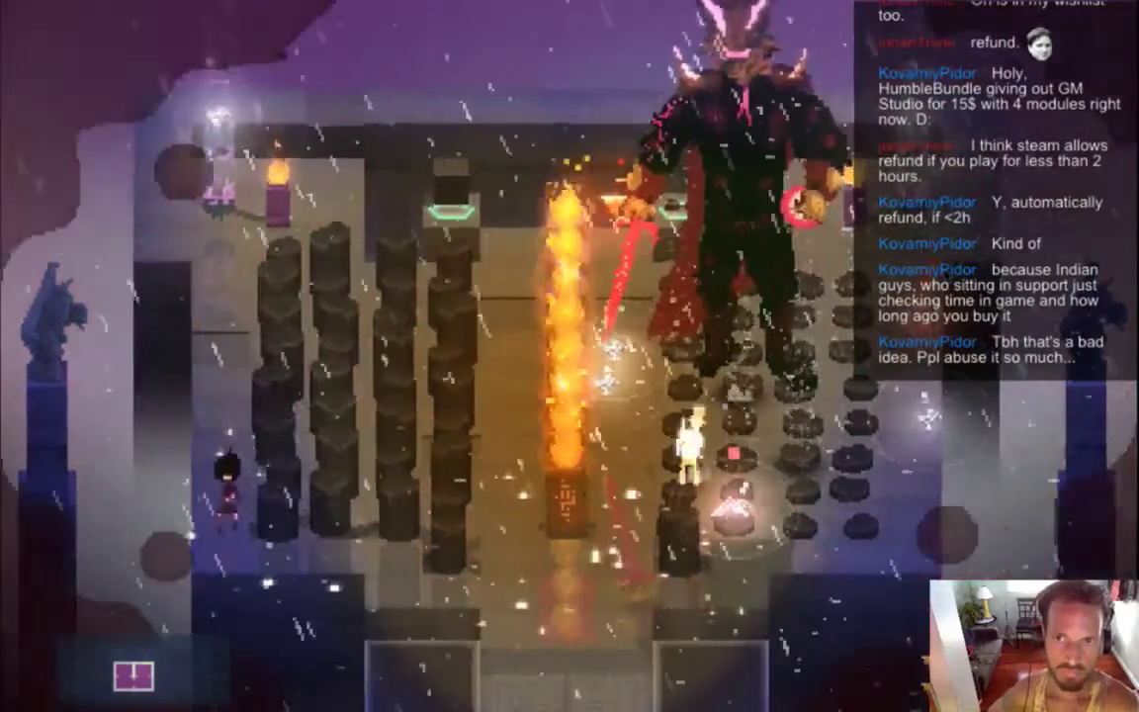
key("Right")
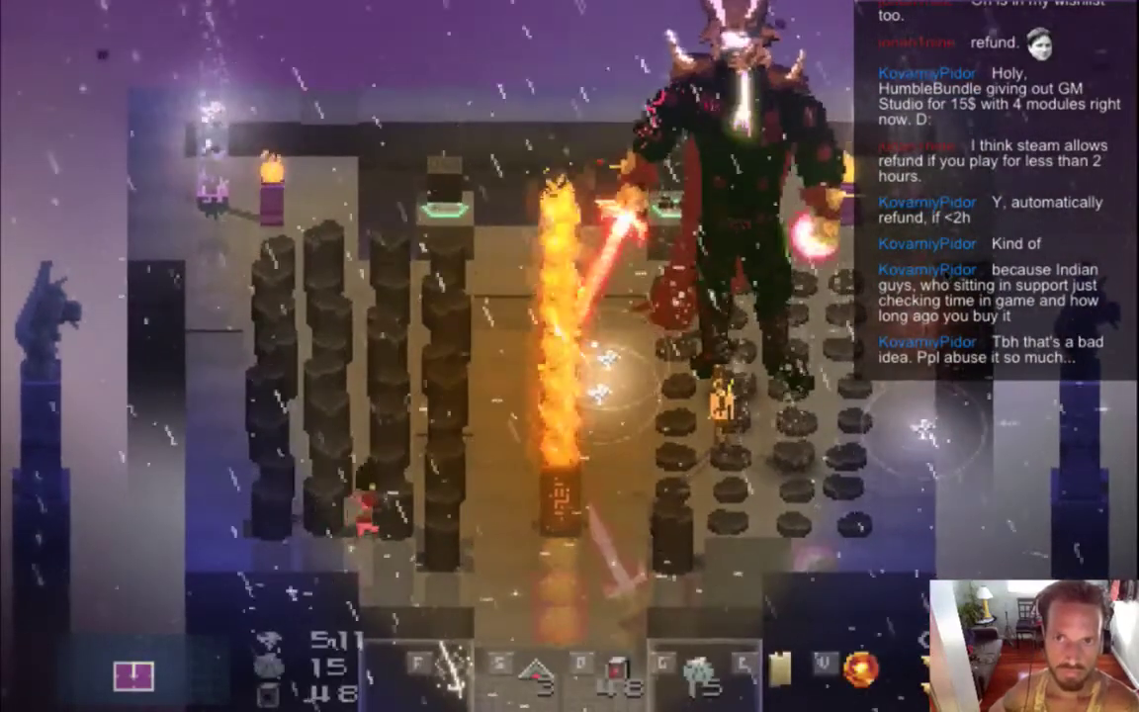
key("Down")
key("Right")
key("Right")
key("Up")
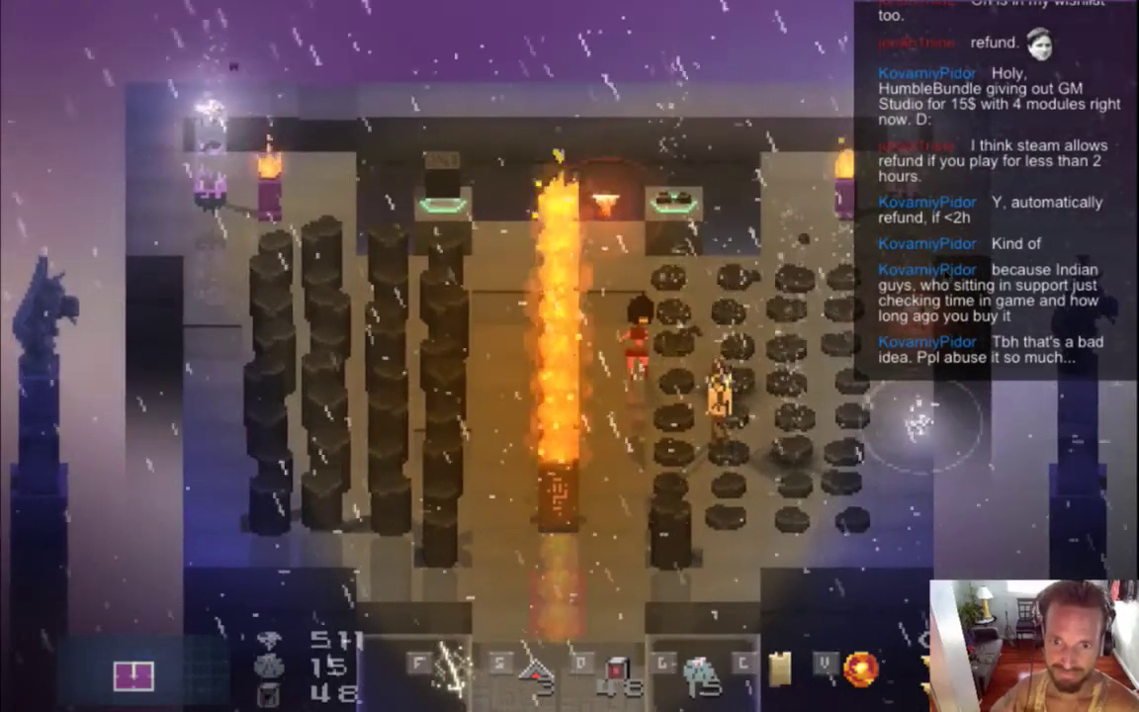
key("Up")
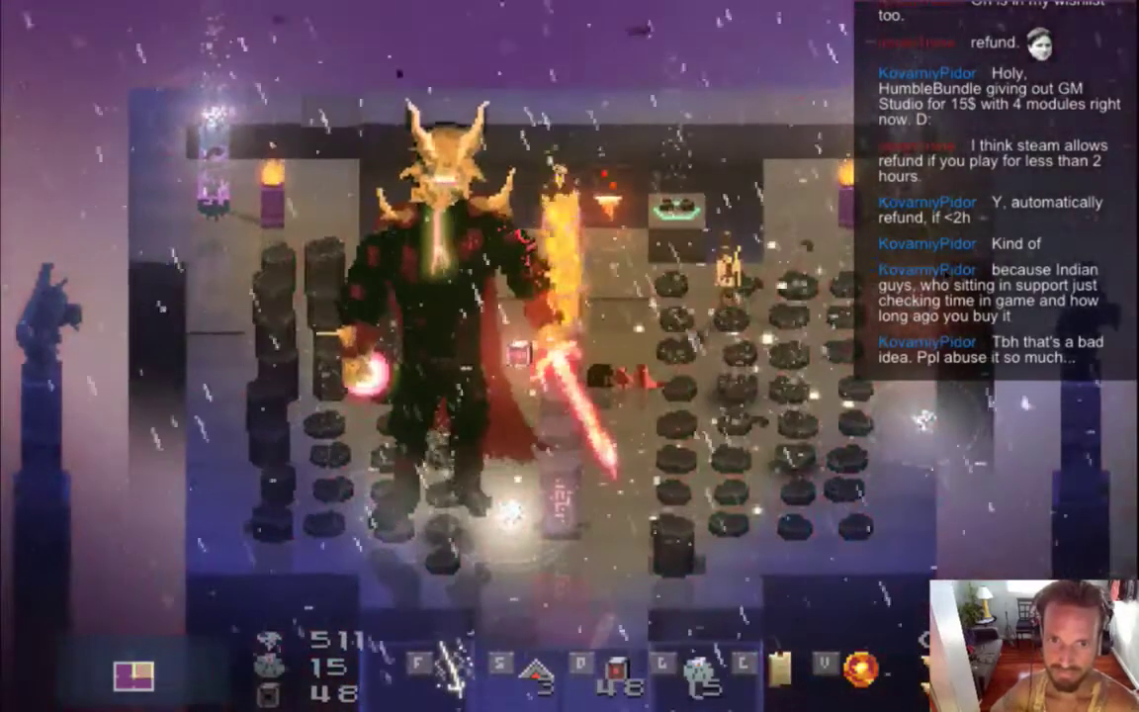
key("Left")
key("Down")
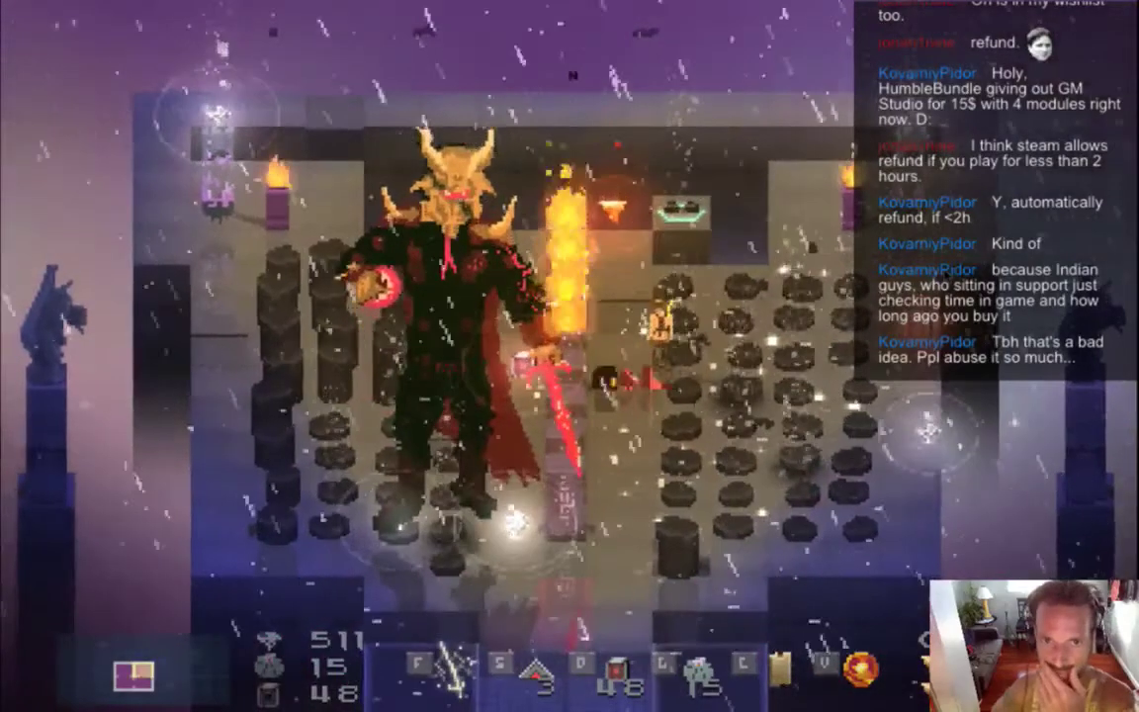
key("Up")
key("Right")
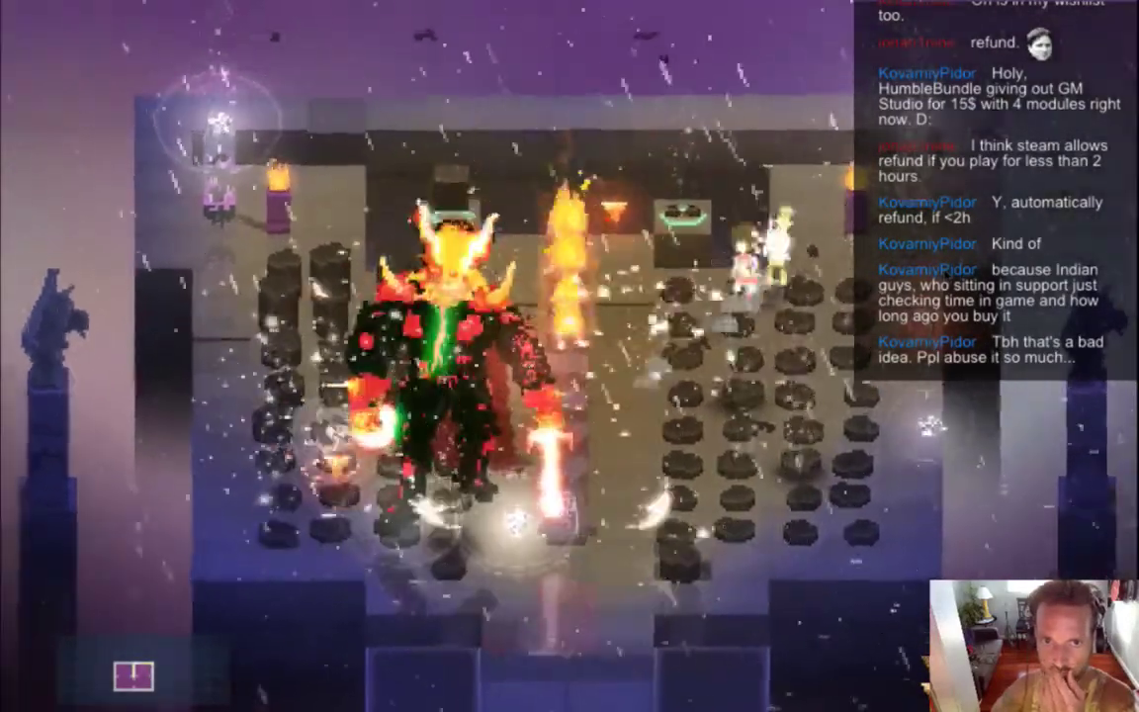
key("Left")
key("Down")
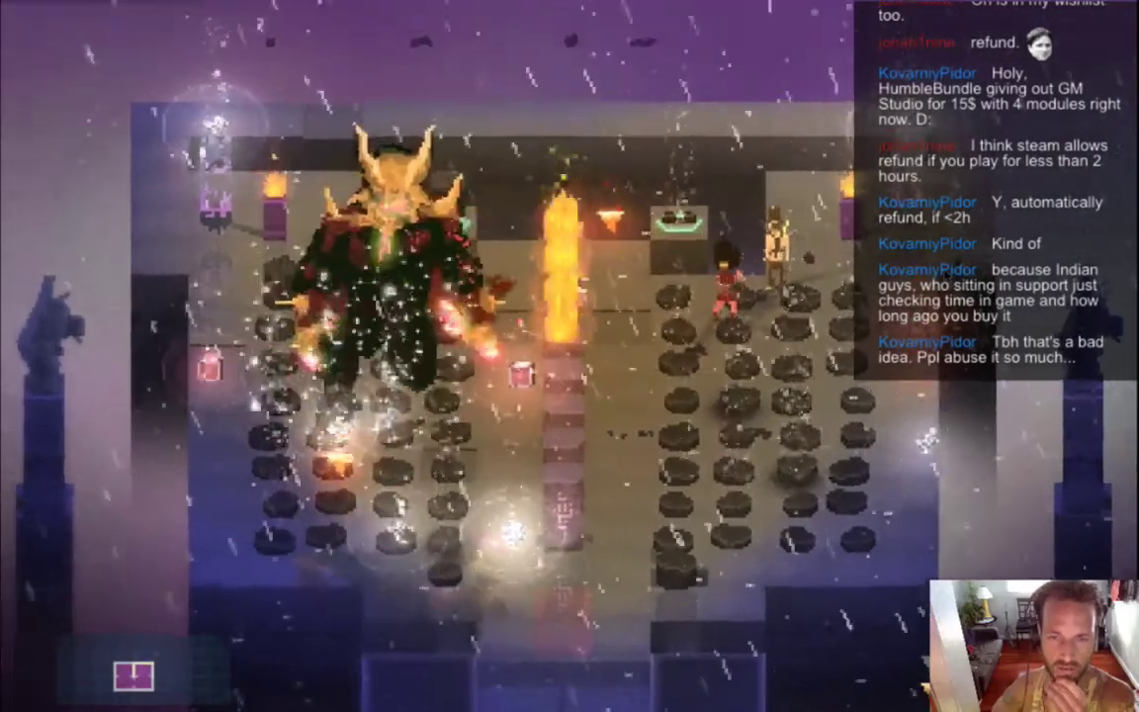
key("Left")
key("Up")
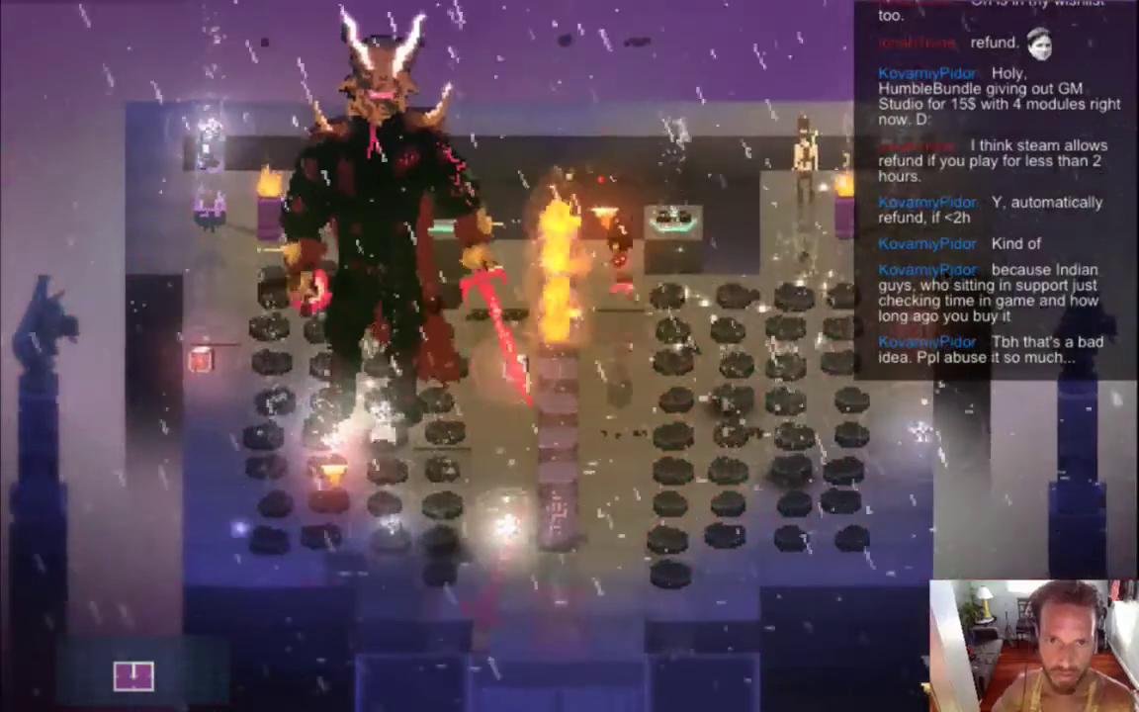
key("Left")
key("Down")
key("Down")
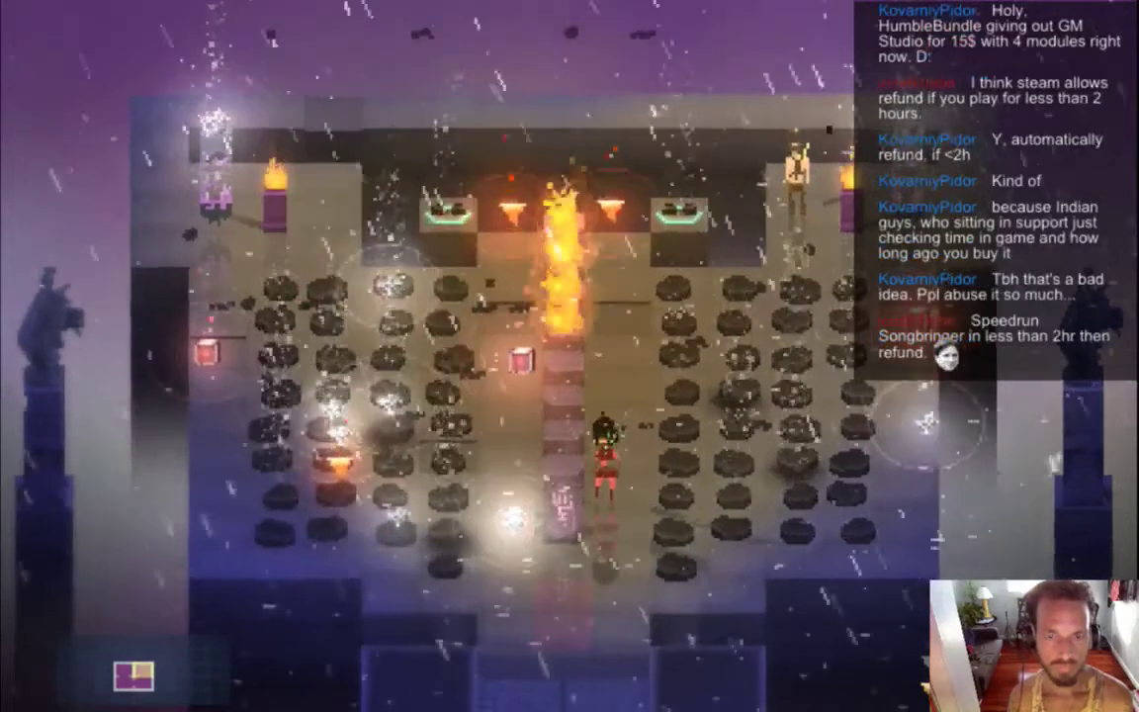
- View the in-game equipment and map screen and the volume settings, and return to the boss fight
key("Up")
key("Tab")
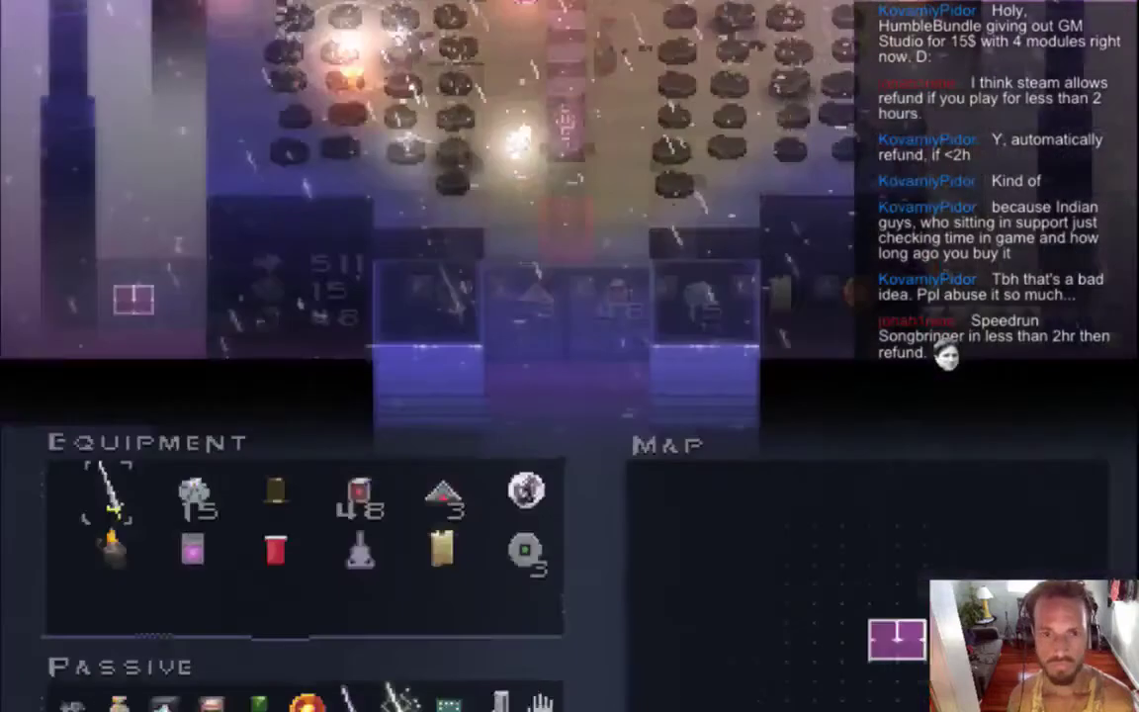
key("Tab")
key("Up")
key("Escape")
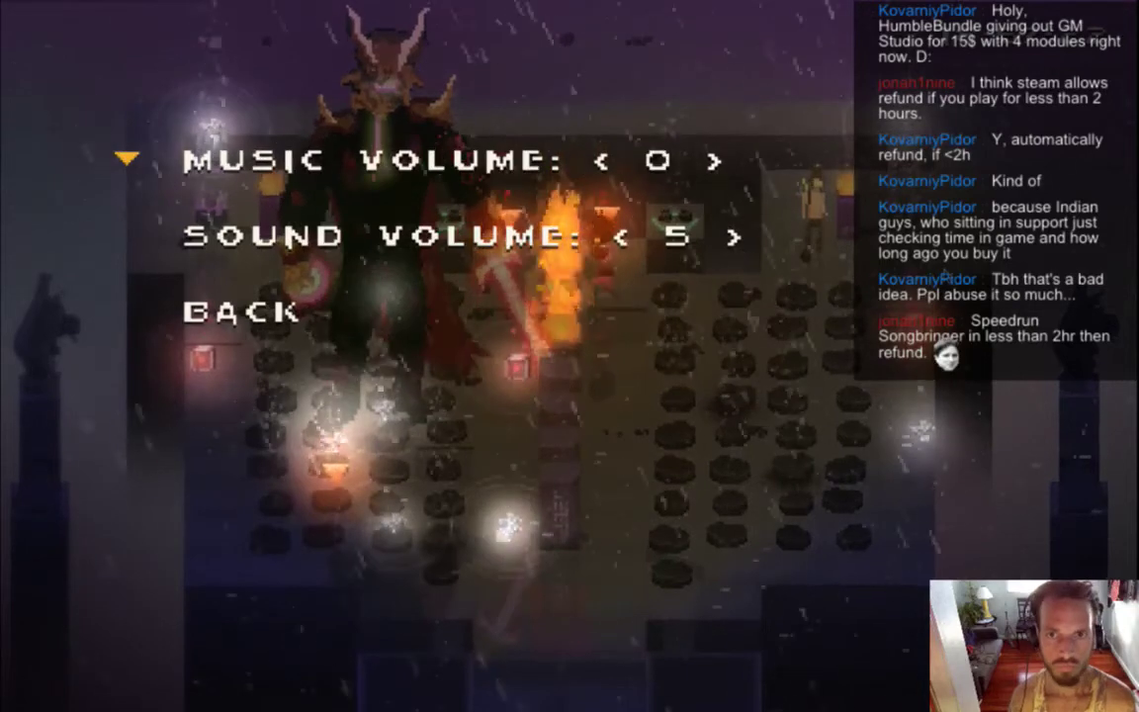
key("Escape")
key("Escape")
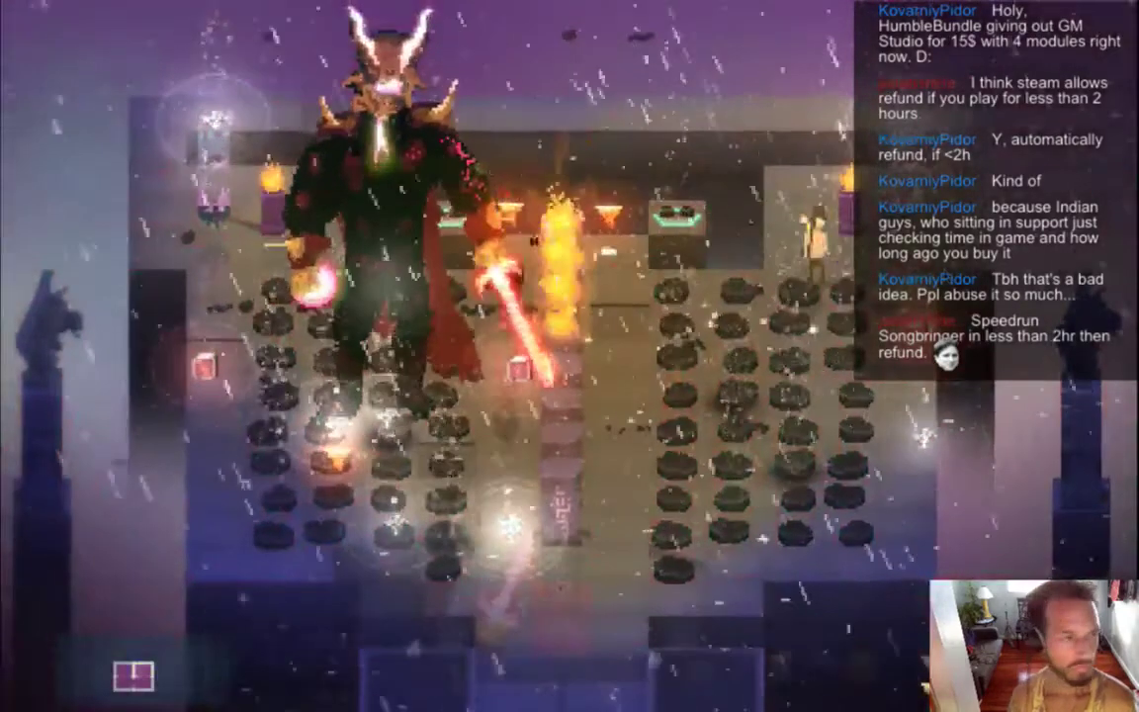
- Move and fight around the boss arena to examine the boss's tractor animation from different distances, and quit the game
key("Down")
key("Right")
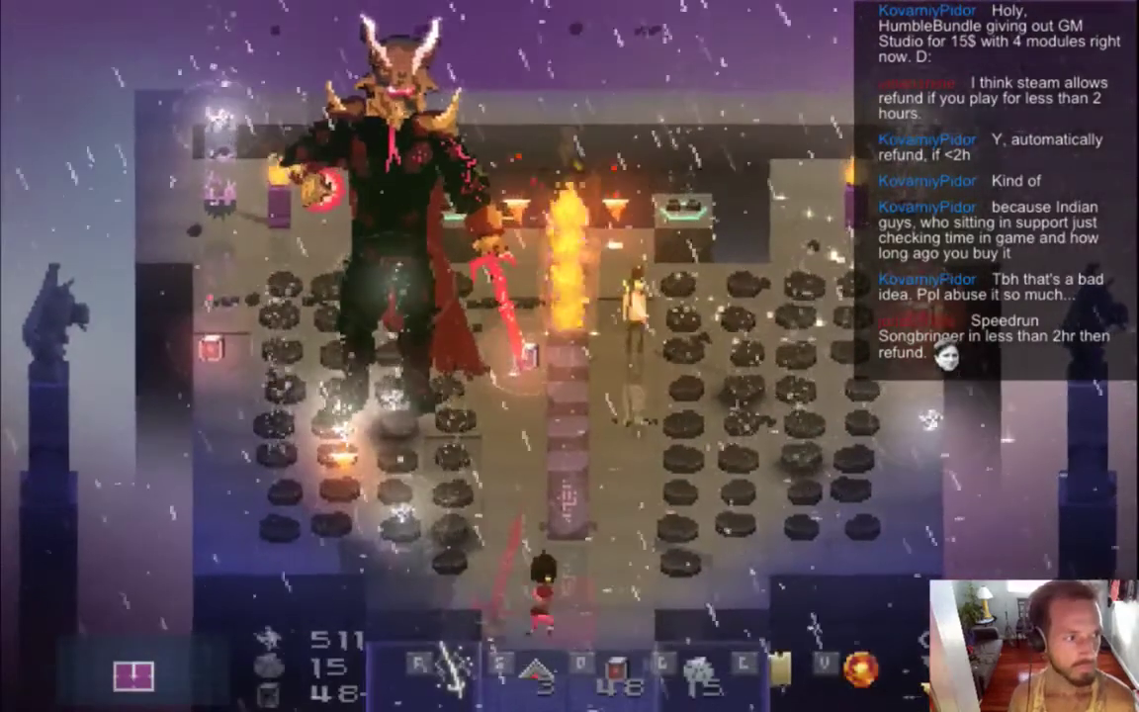
key("Left")
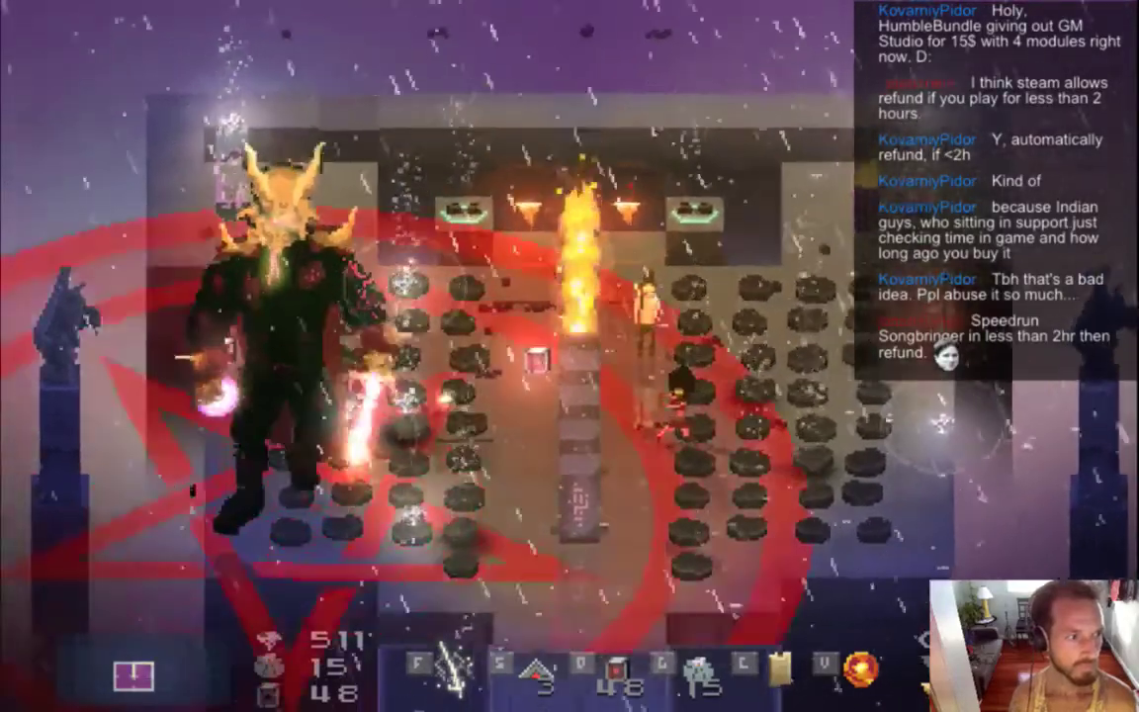
key("Down")
key("Left")
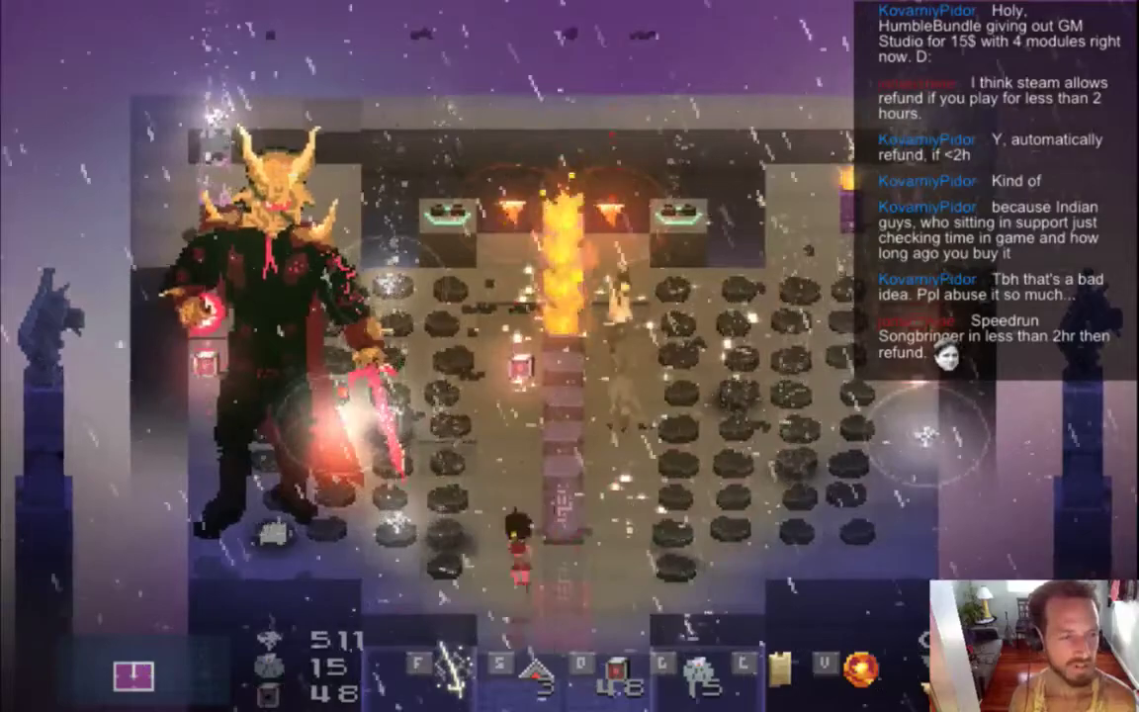
key("a")
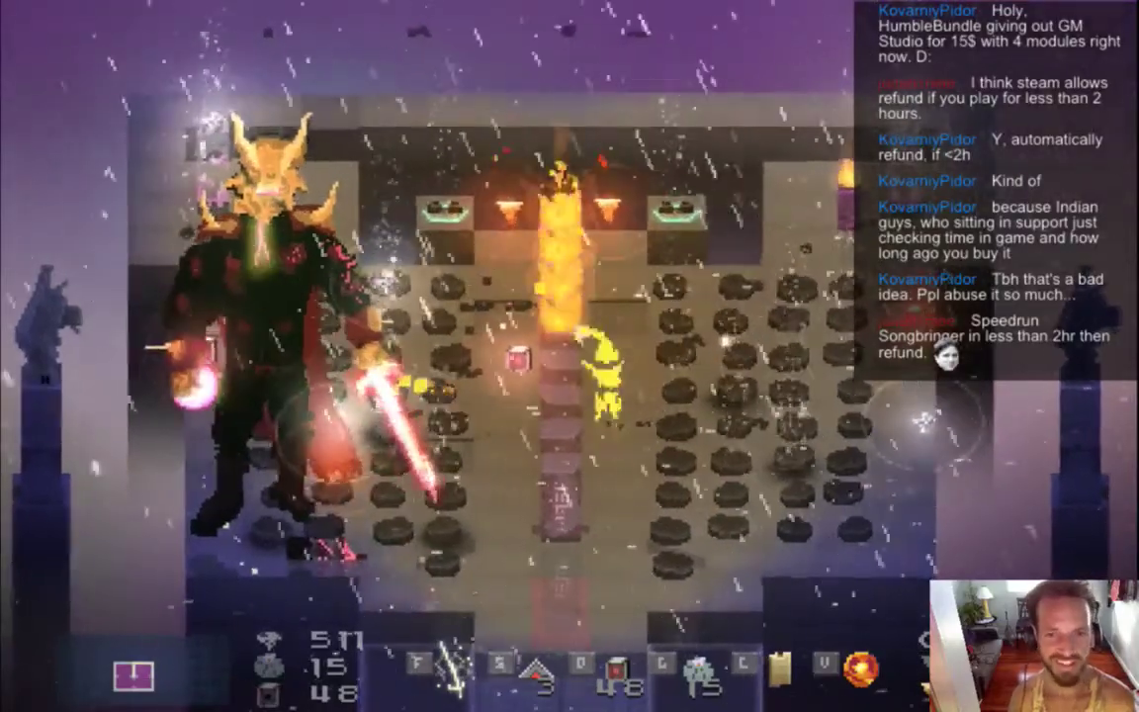
key("s")
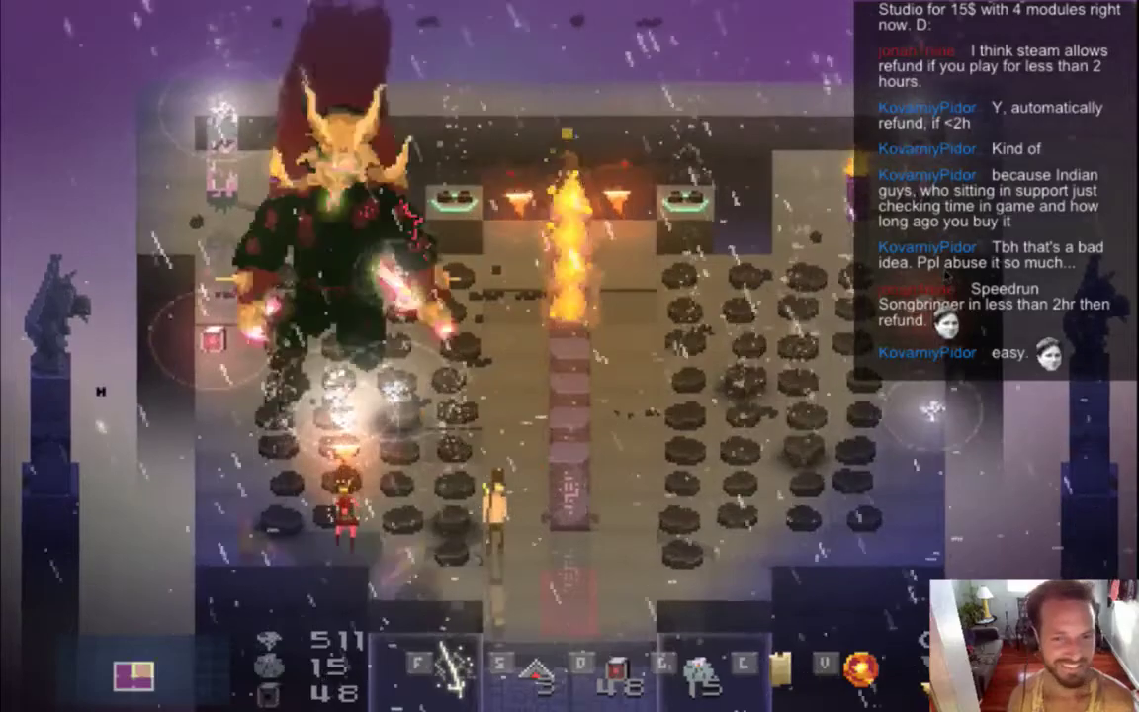
key("Left")
key("Up")
key("Left")
key("Up")
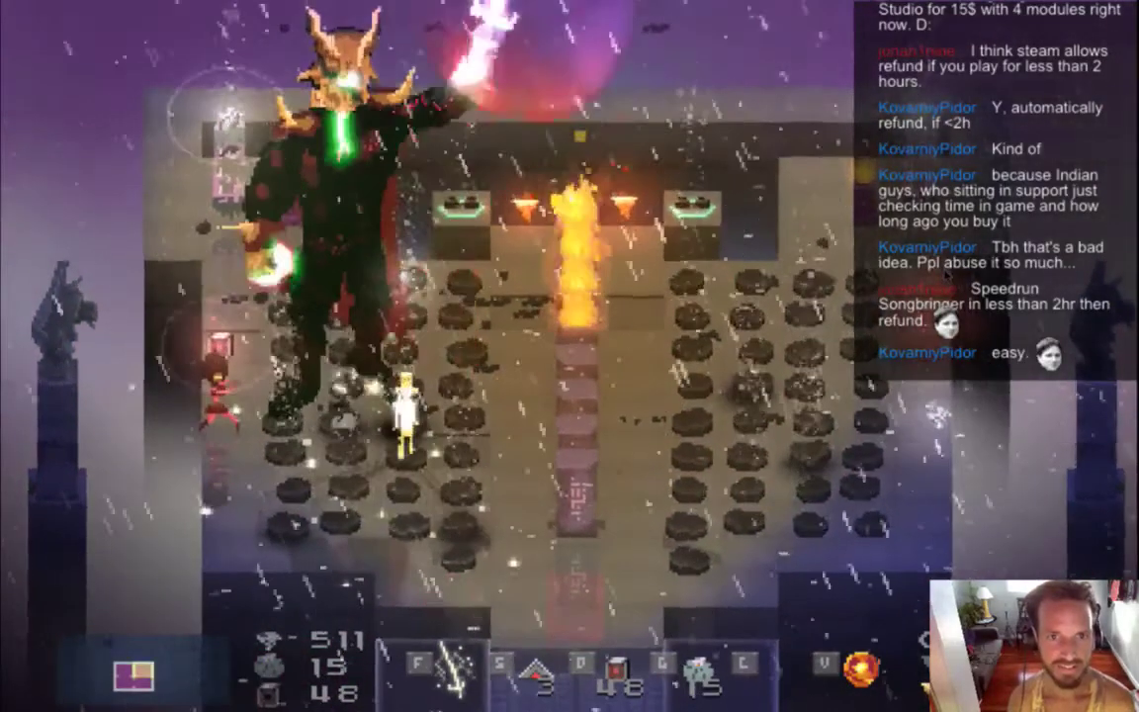
key("s")
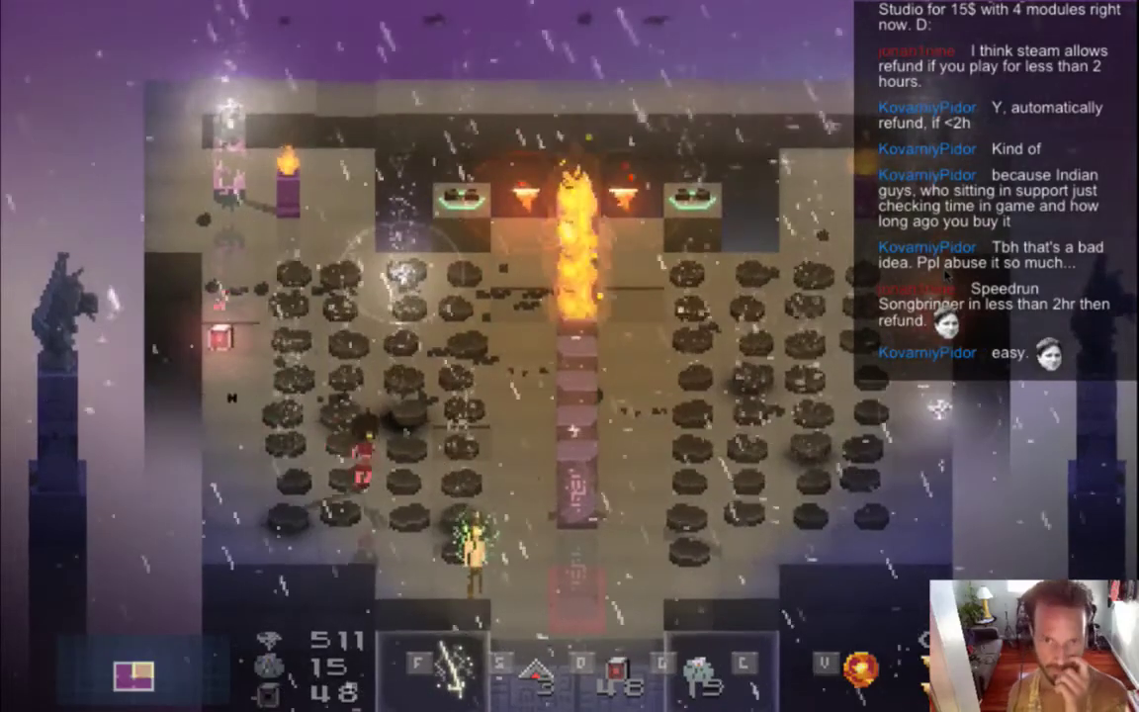
key("Right")
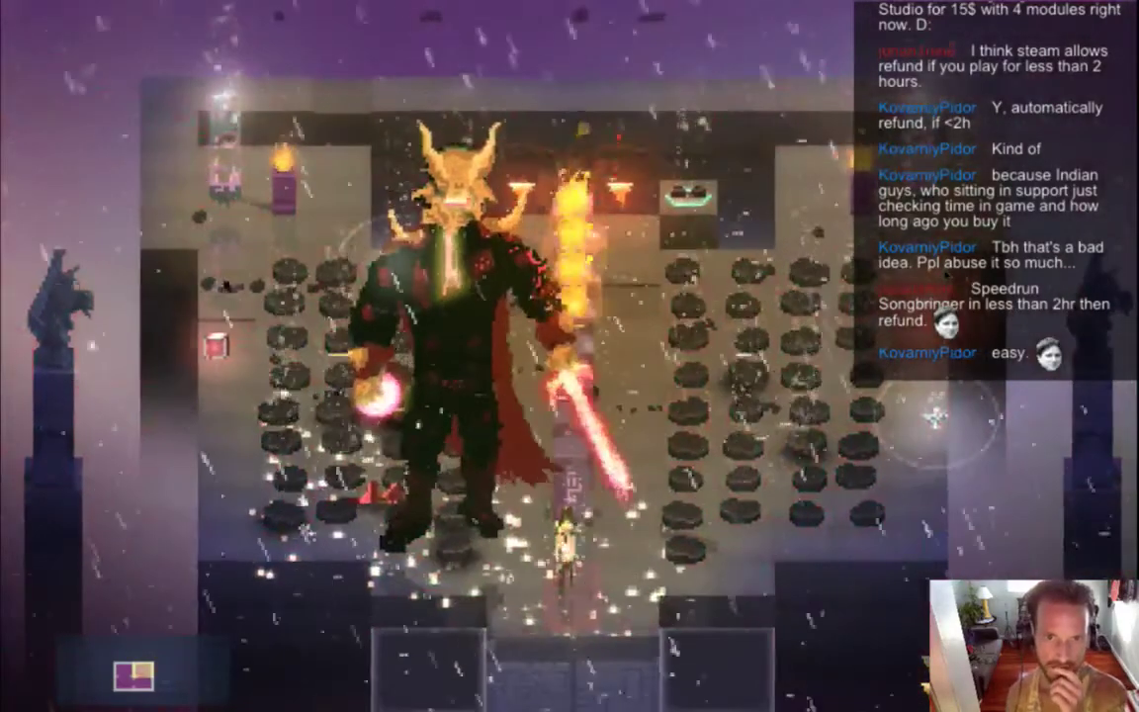
key("Left")
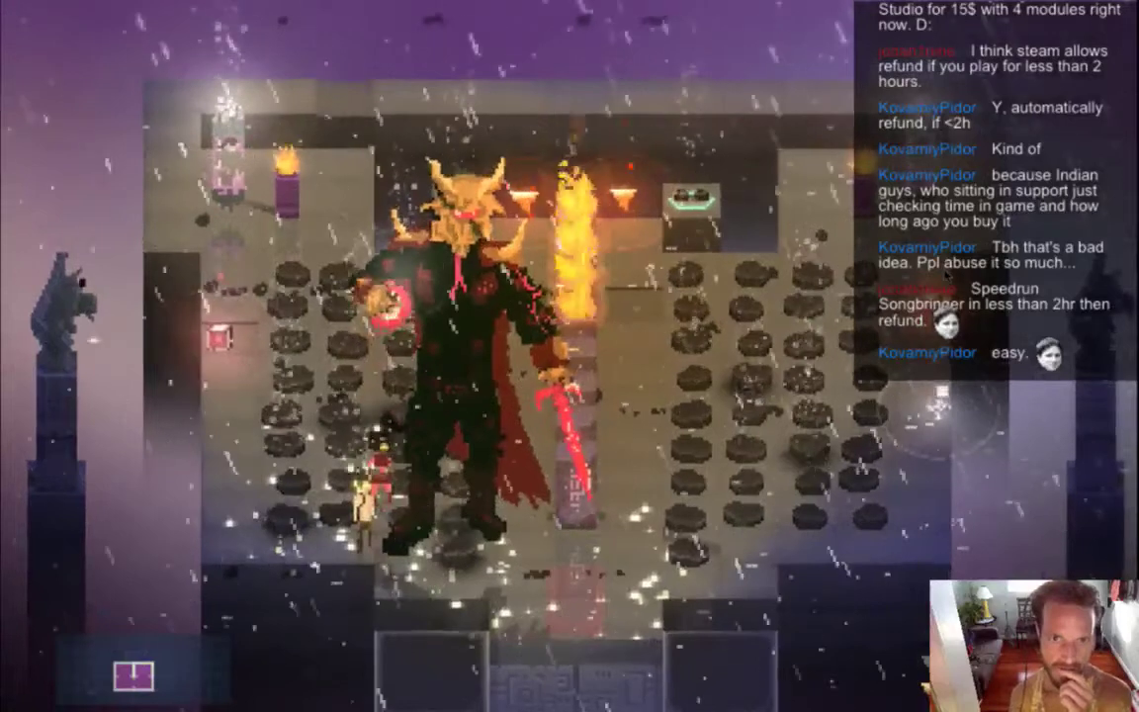
key("Left")
key("Up")
key("super+q")
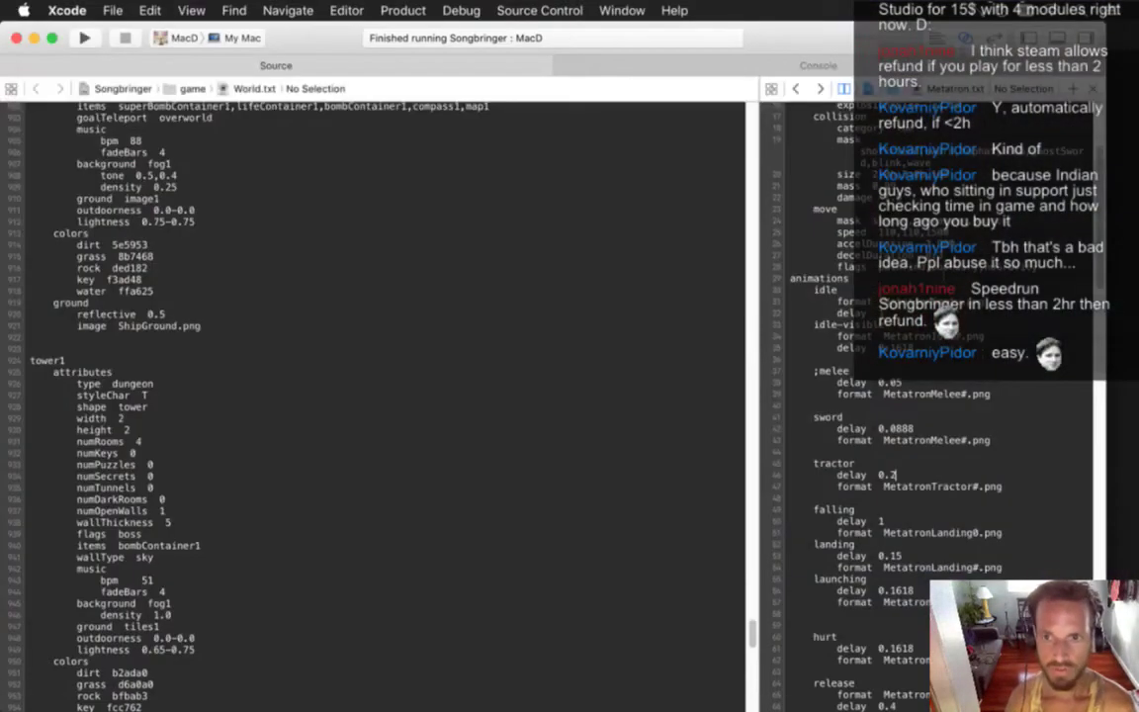
- Set the tractor animation's delay to 0.15 in the Metatron definition file and rerun the game
type("15")
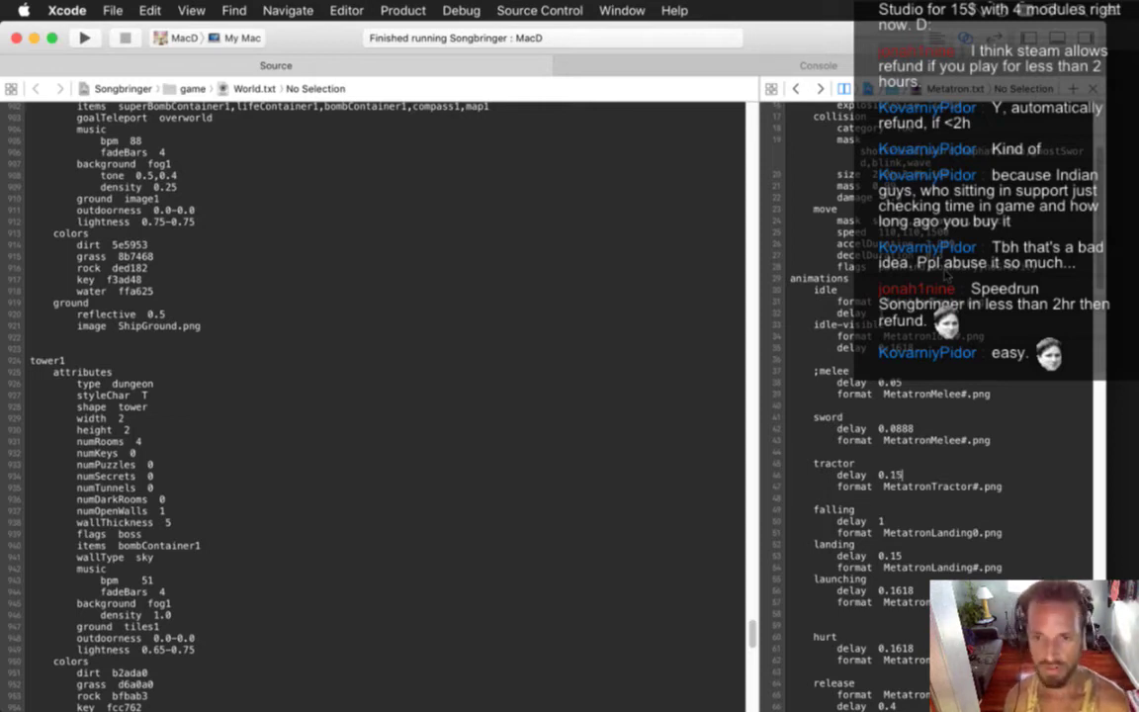
key("super+r")
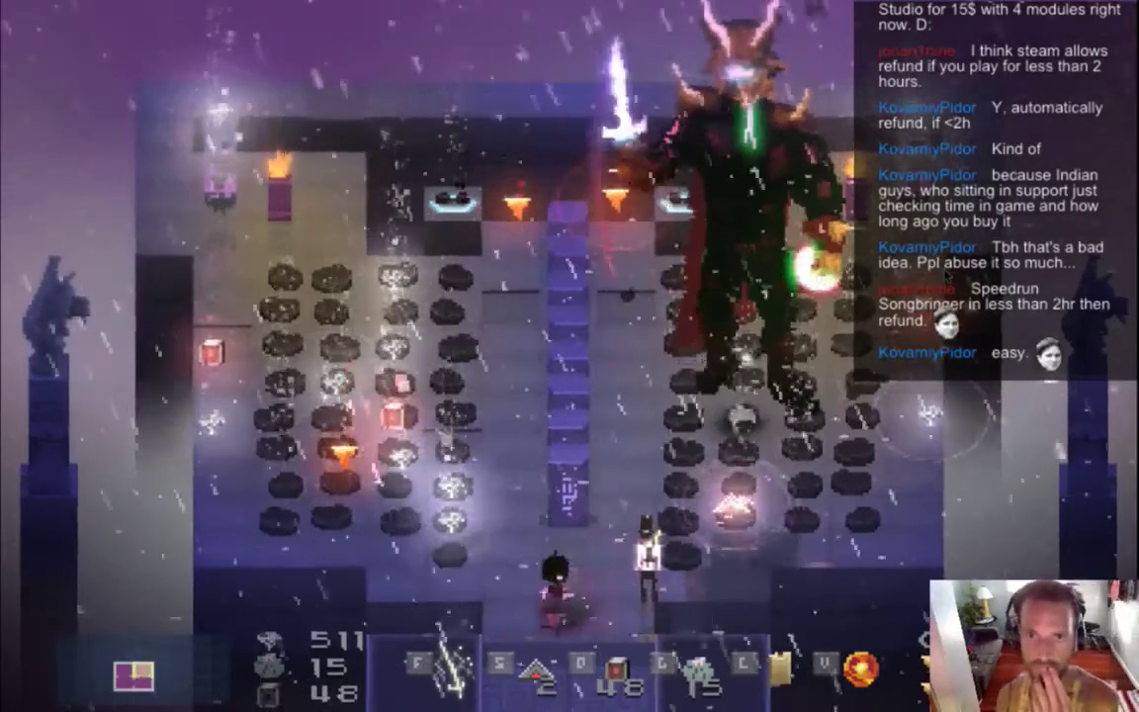
- Move the hero around the boss arena to check the tractor animation's new timing, and quit the game
key("Up")
key("Right")
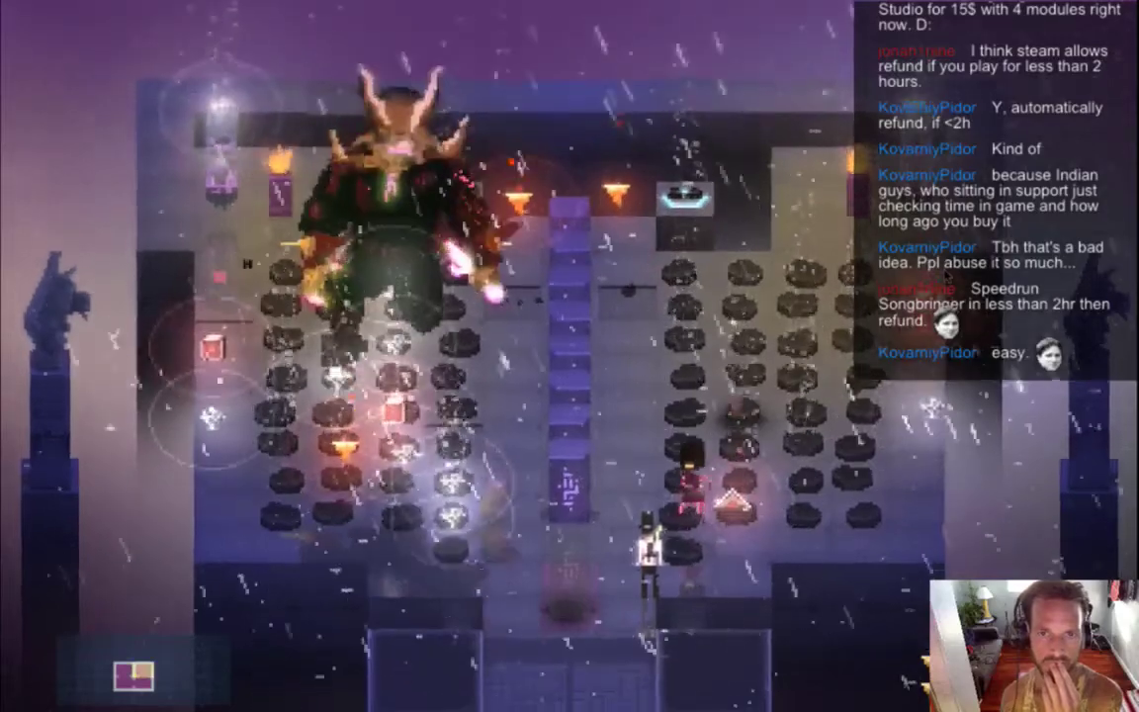
key("d")
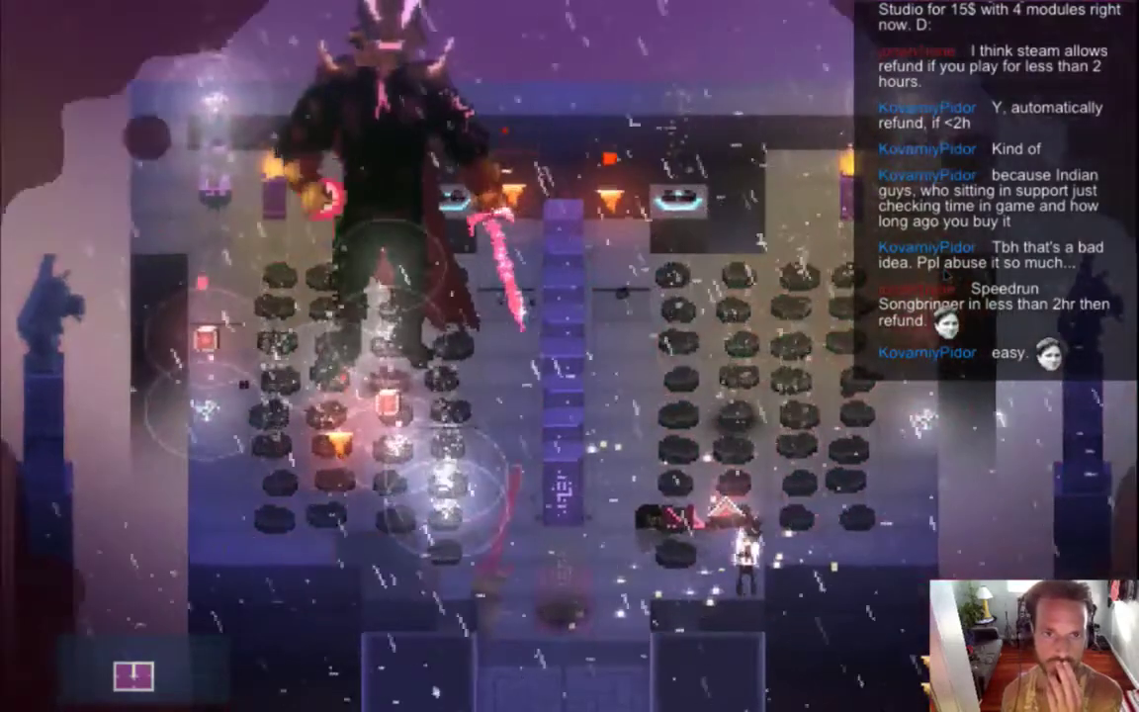
key("Left")
key("Up")
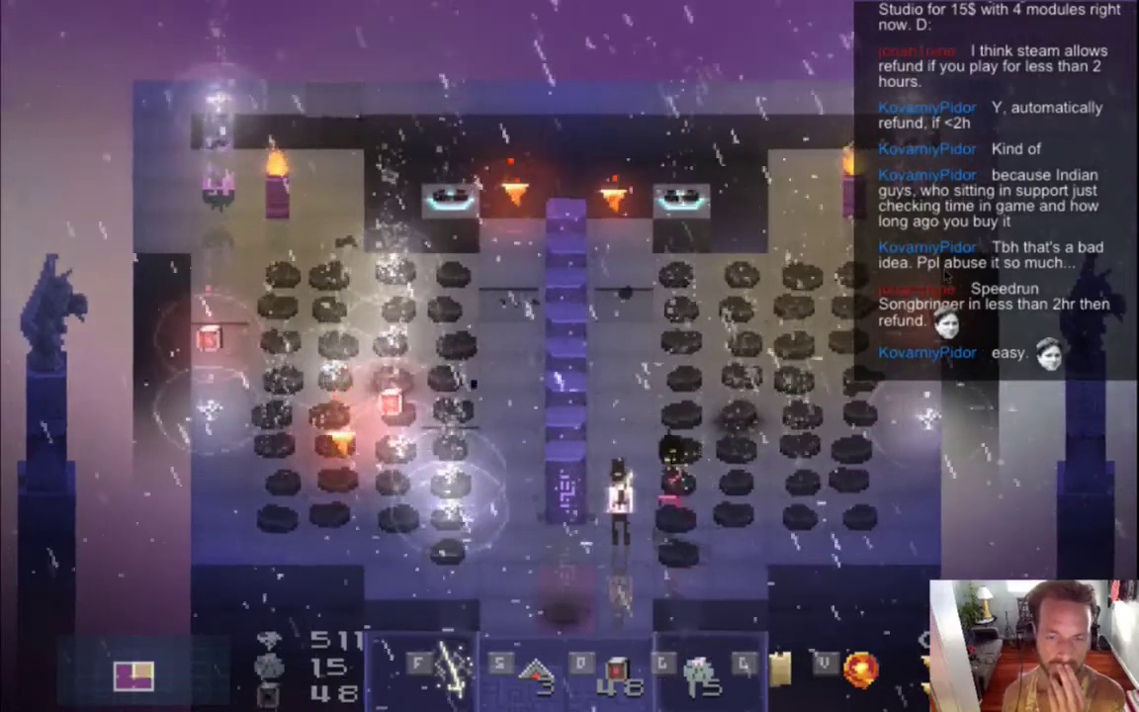
key("Up")
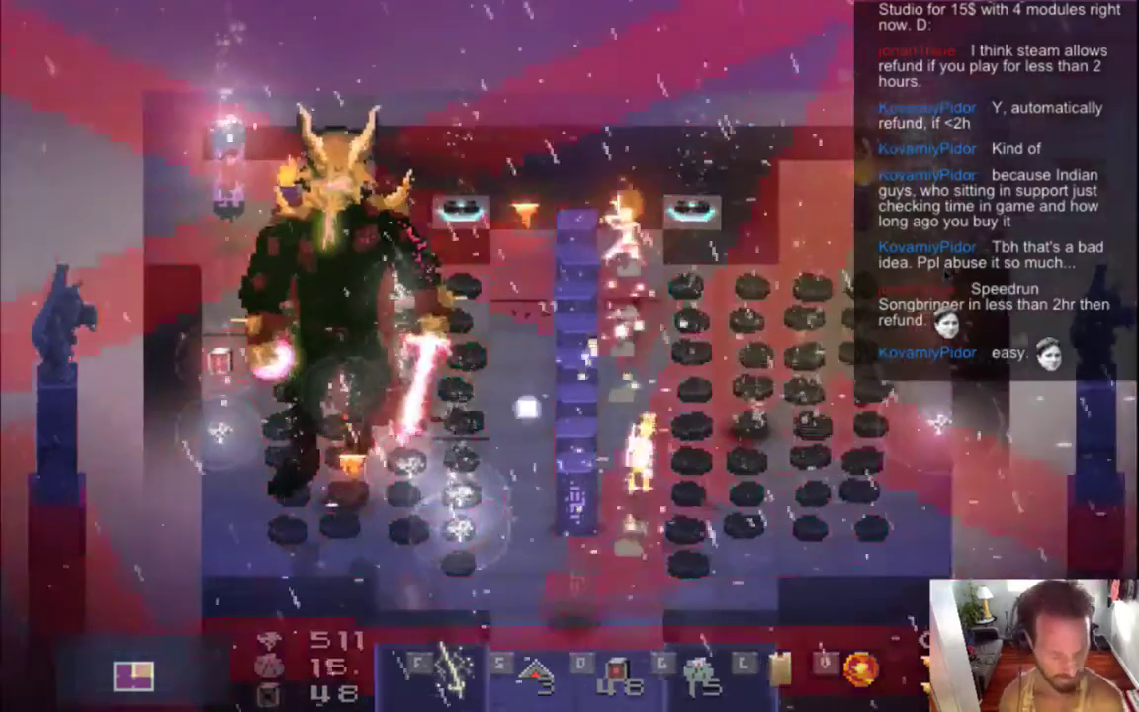
key("super+q")
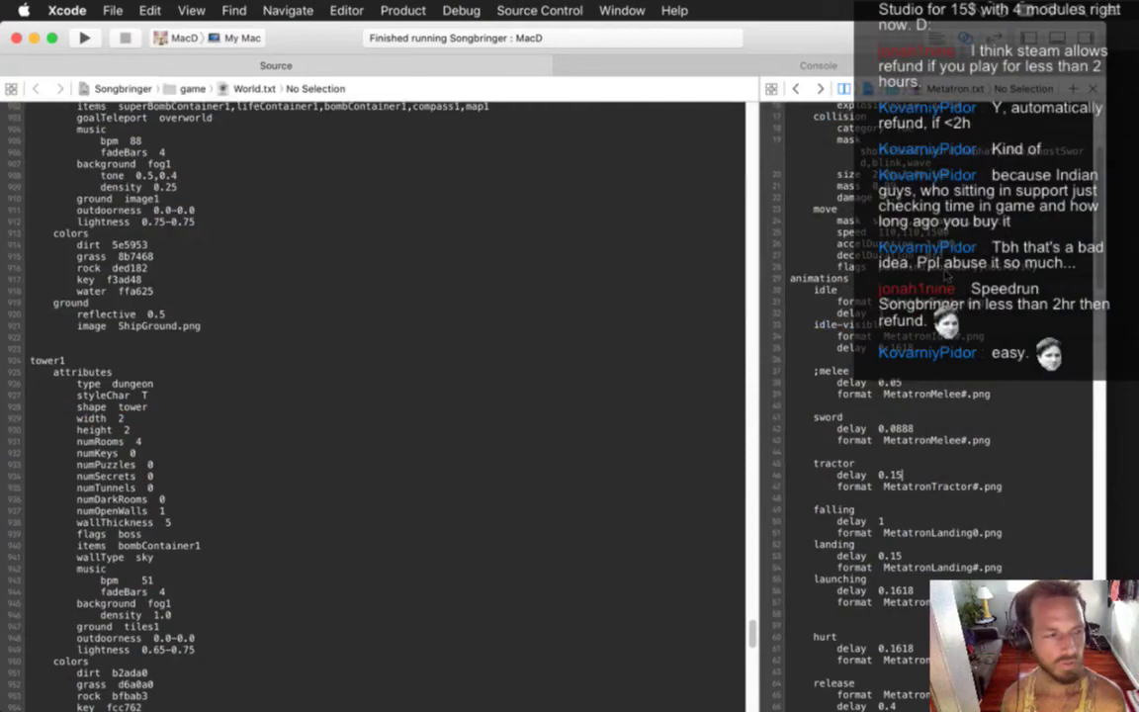
- Switch to Photoshop, show the Color Fill 1 backdrop layer behind the boss, and save the document
key("super+Tab")
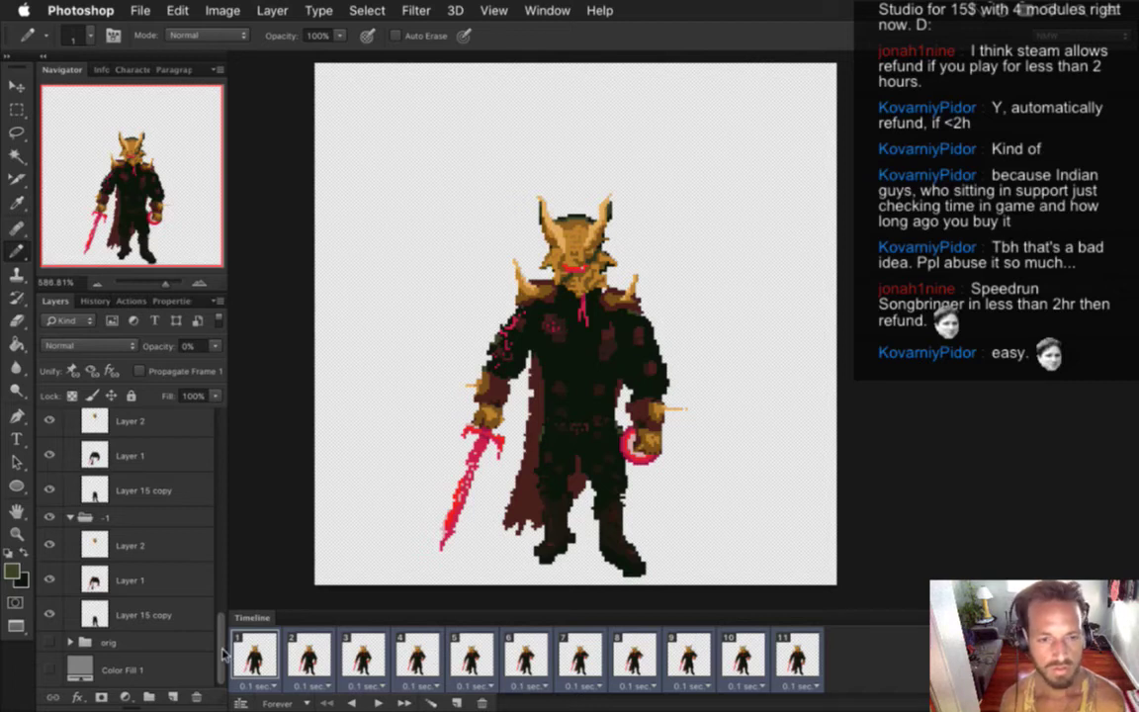
left_click(49, 669)
key("super+s")
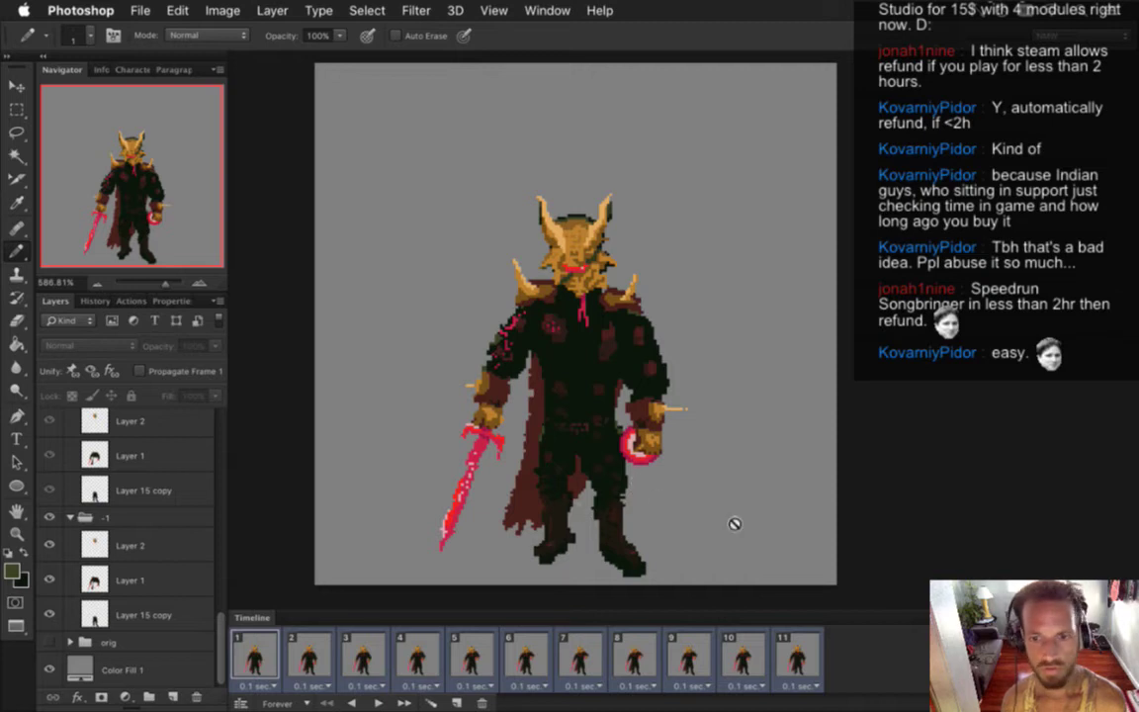
- Compare the boss's pose across animation frames 7 to 10 and examine the head in frame 8 up close
left_click(694, 660)
left_click(646, 657)
left_click(686, 659)
left_click(648, 658)
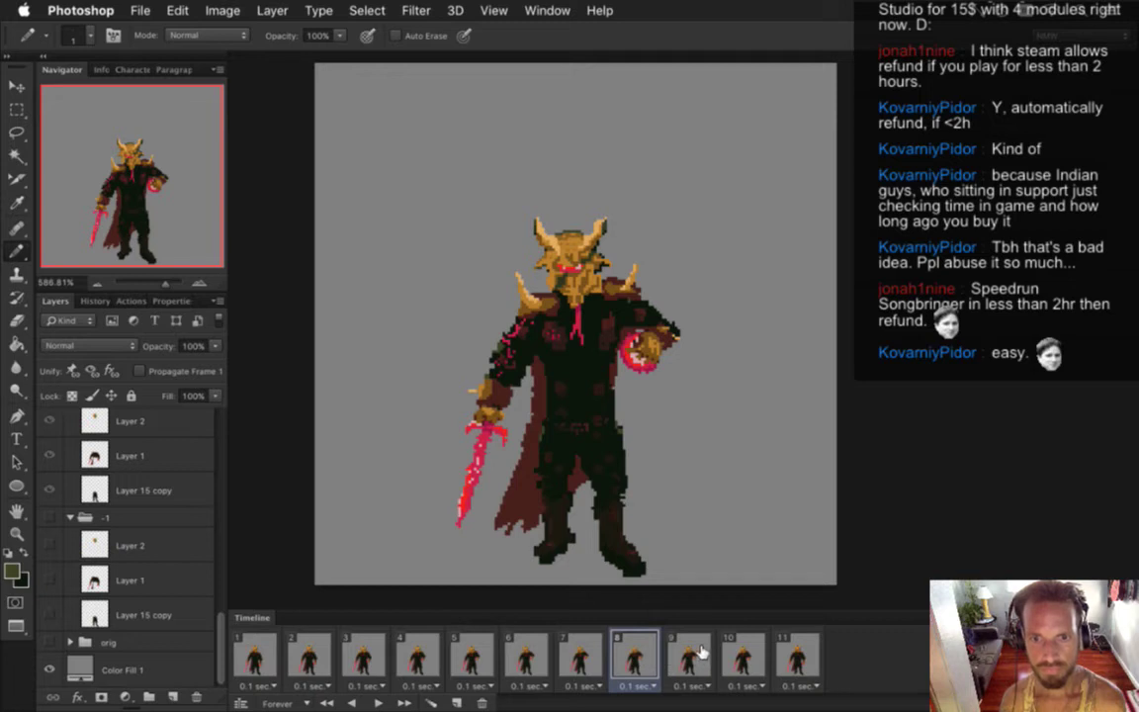
left_click(689, 657)
left_click(732, 658)
left_click(637, 657)
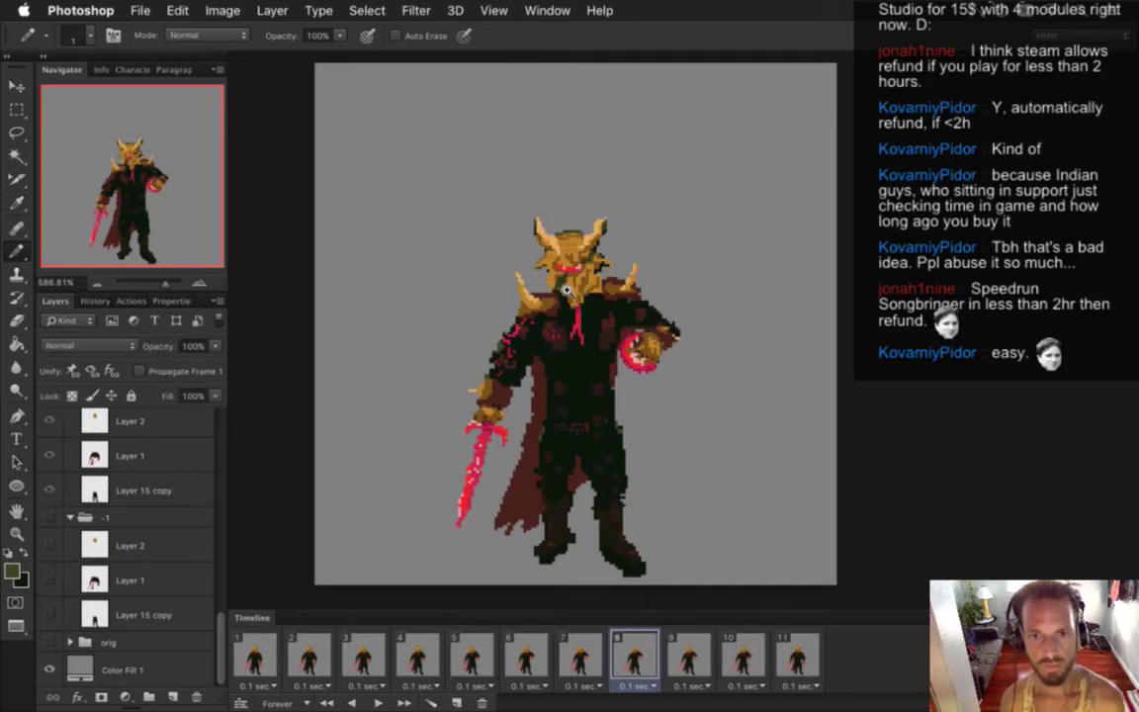
left_click_drag(570, 271, 647, 284)
left_click(579, 658)
left_click(622, 652)
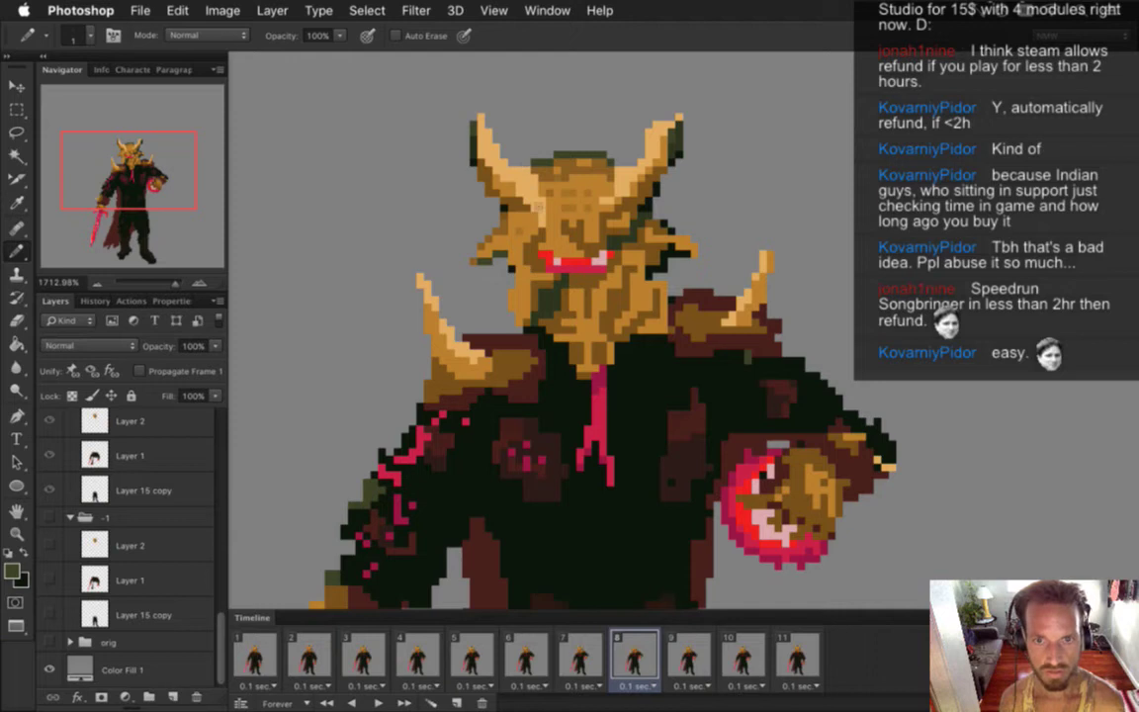
- Select the horns and top of the head in frame 8 and stretch them upward to 106.67% height
key("m")
left_click_drag(458, 107, 723, 210)
key("v")
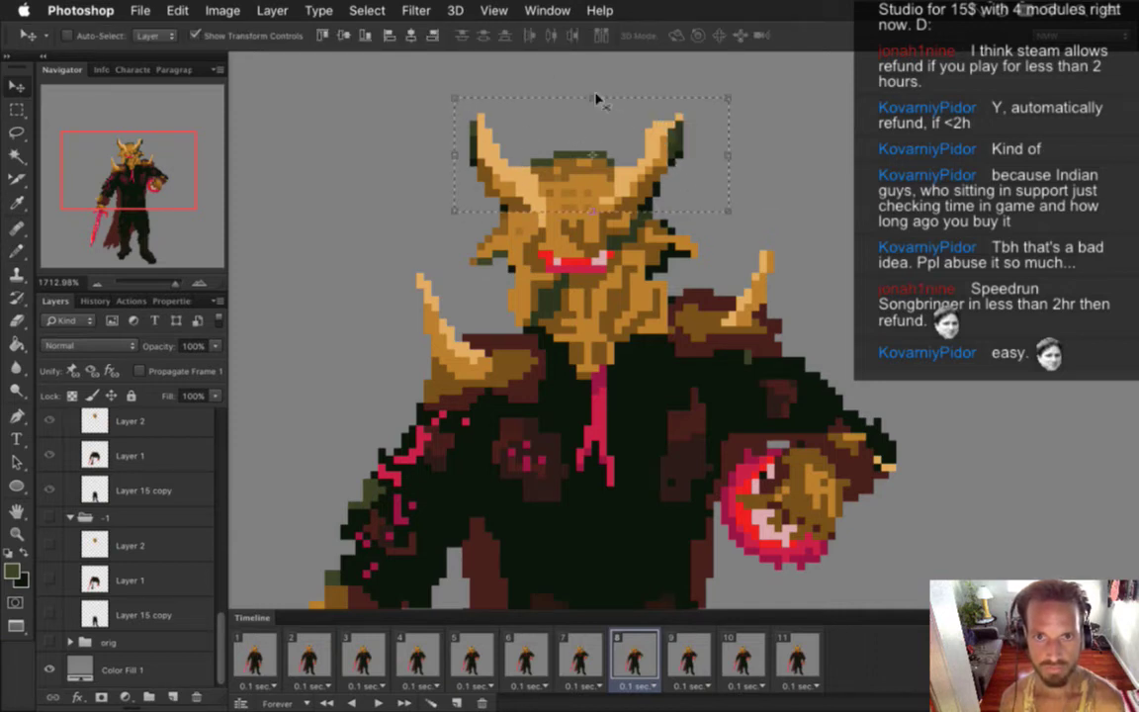
key("ctrl+t")
left_click_drag(594, 90, 593, 89)
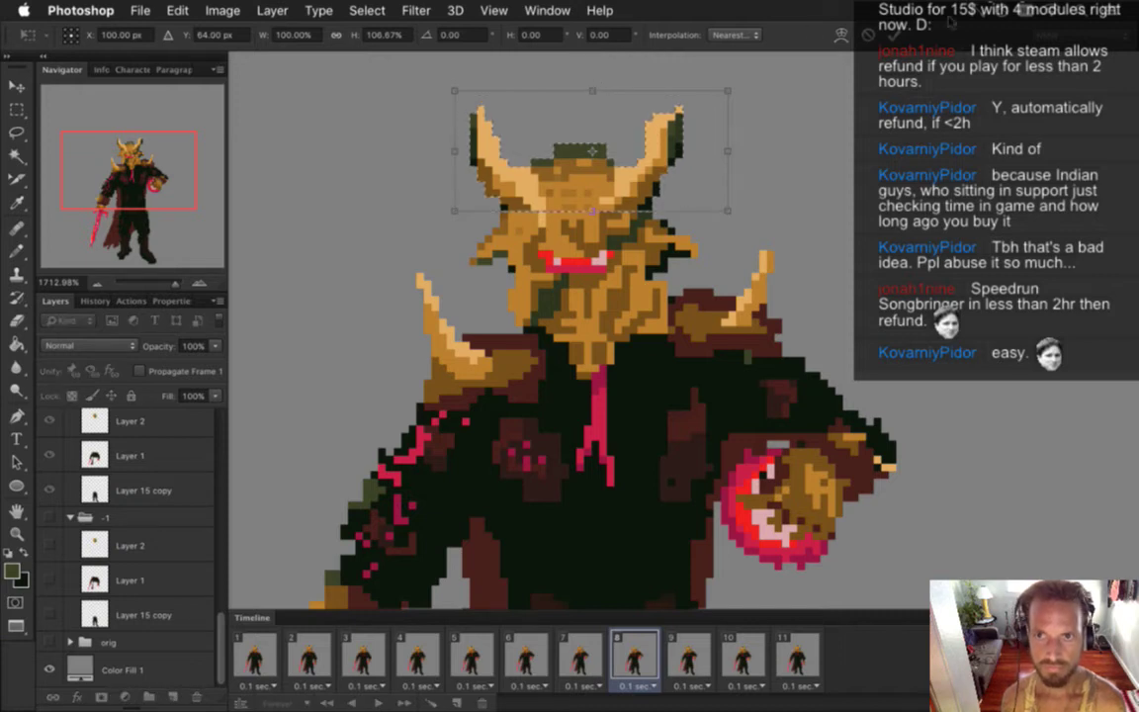
key("Return")
- Repaint the stretched crown of frame 8's head with sampled brown and a dark green top outline, and save the document
key("b")
left_click(511, 151, "alt")
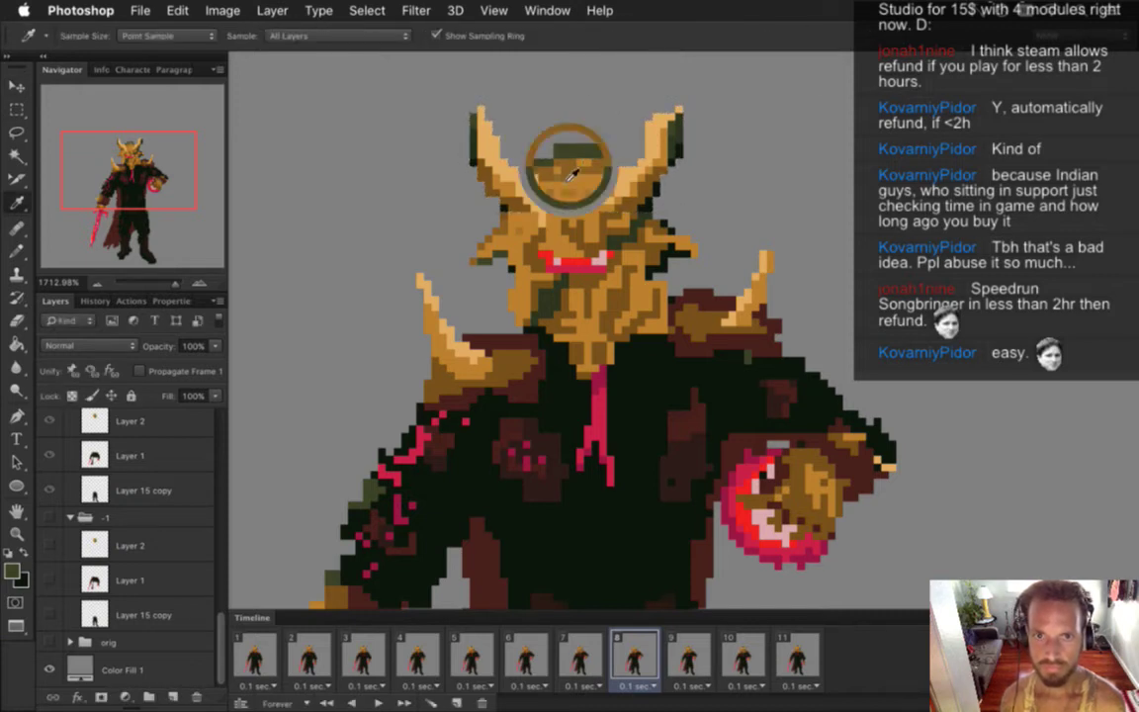
mouse_move(559, 155)
left_mouse_down()
mouse_move(589, 156)
mouse_move(580, 170)
left_mouse_up()
left_click(539, 144, "alt")
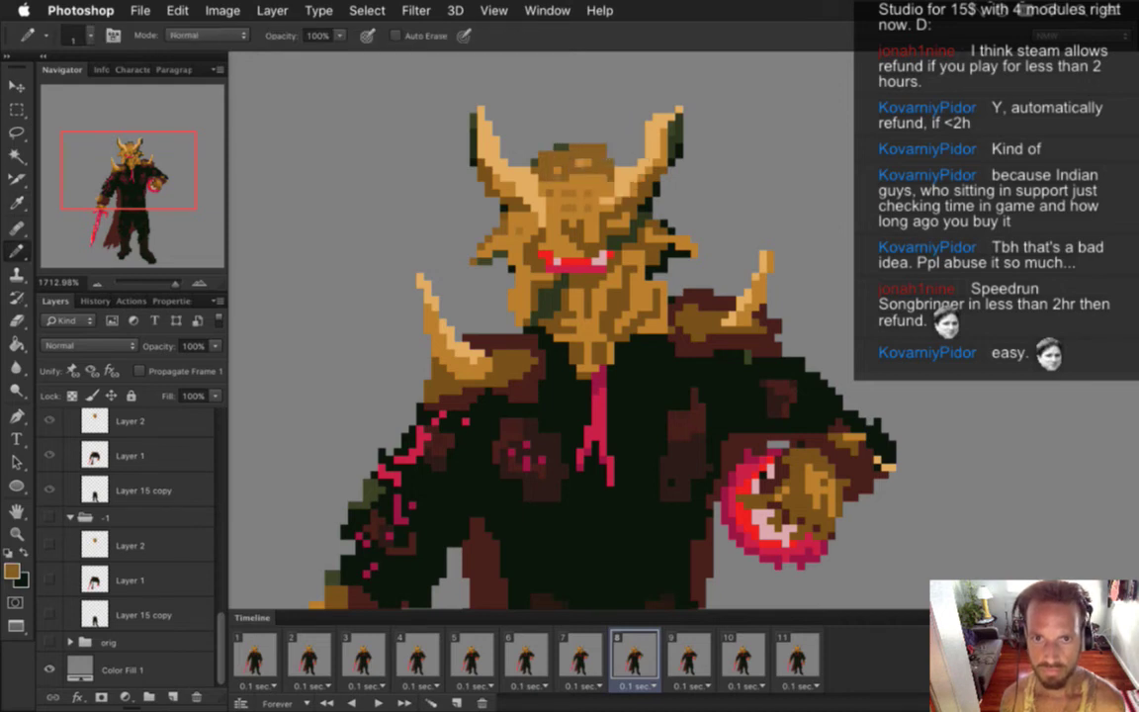
left_click(574, 162, "alt")
left_click_drag(581, 148, 604, 148)
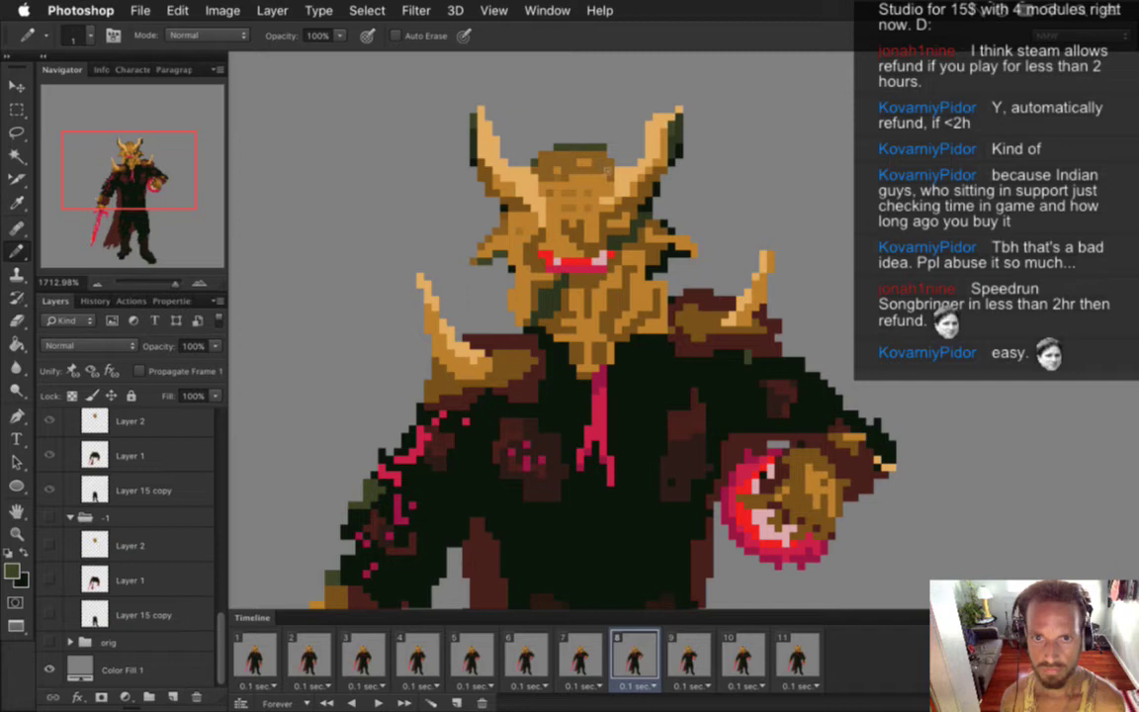
key("e")
key("b")
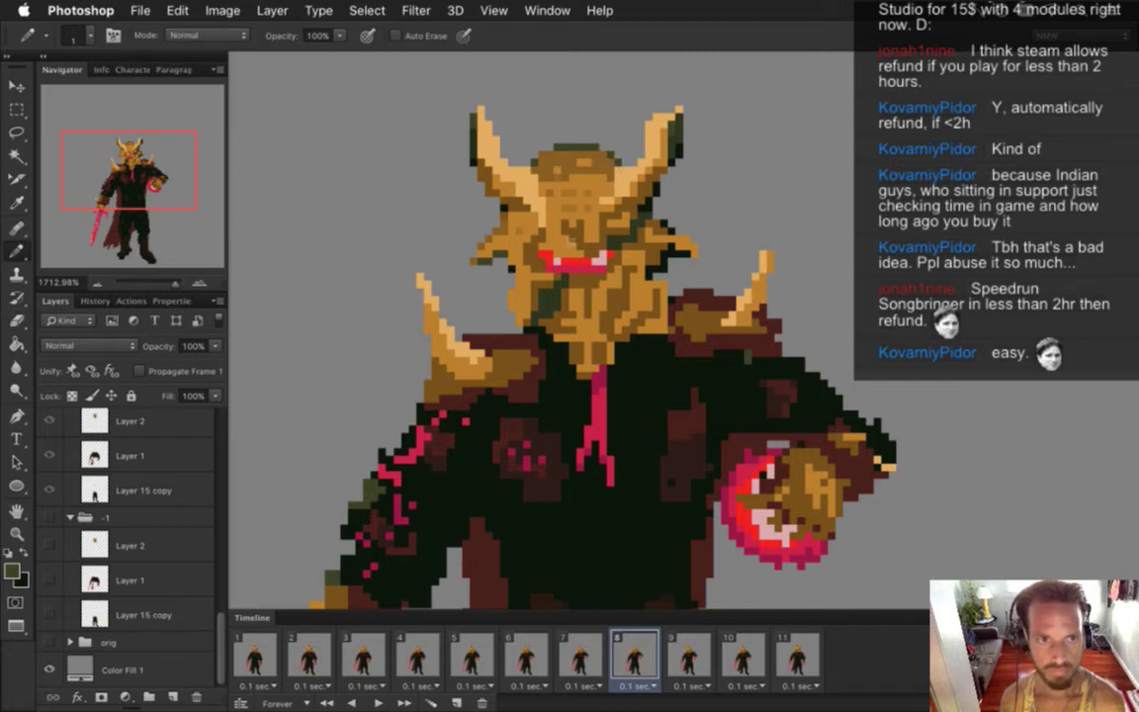
key("super+s")
- Flip between frames 7 and 8 to compare the reshaped head with the preceding pose
left_click(590, 657)
left_click(643, 652)
left_click(599, 653)
left_click(641, 652)
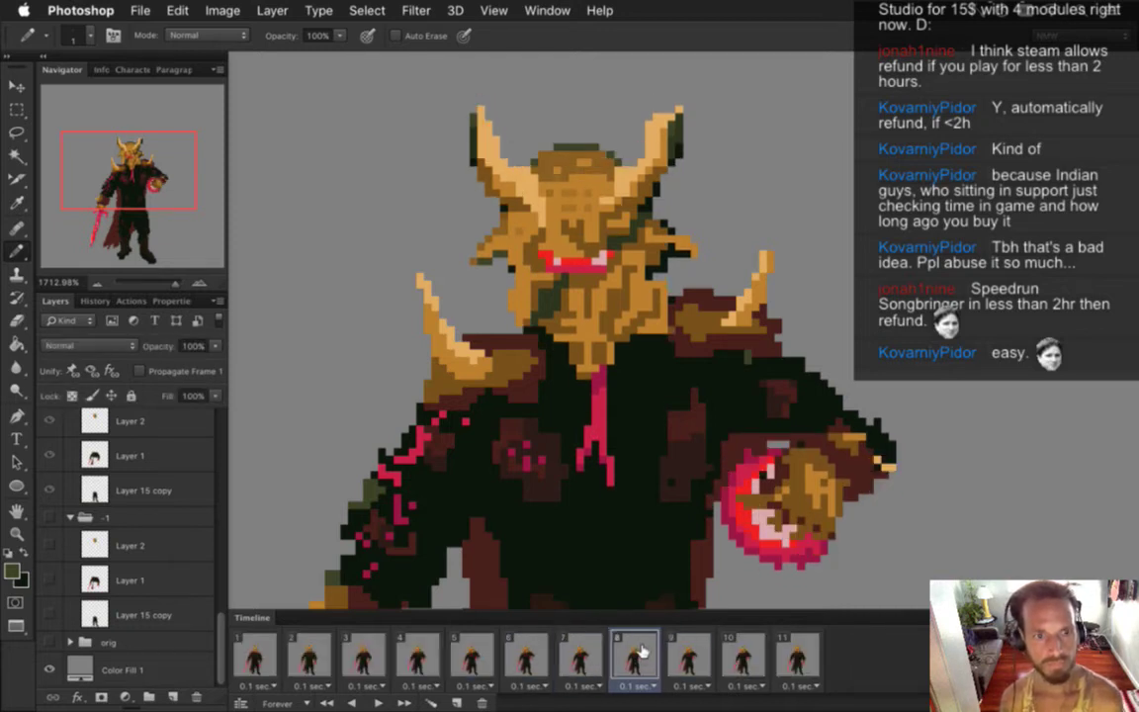
- Try nudging the head layer, Layer 2 in group 0 copy 6, up one pixel, and move it back
left_click_drag(221, 632, 205, 427)
key("v")
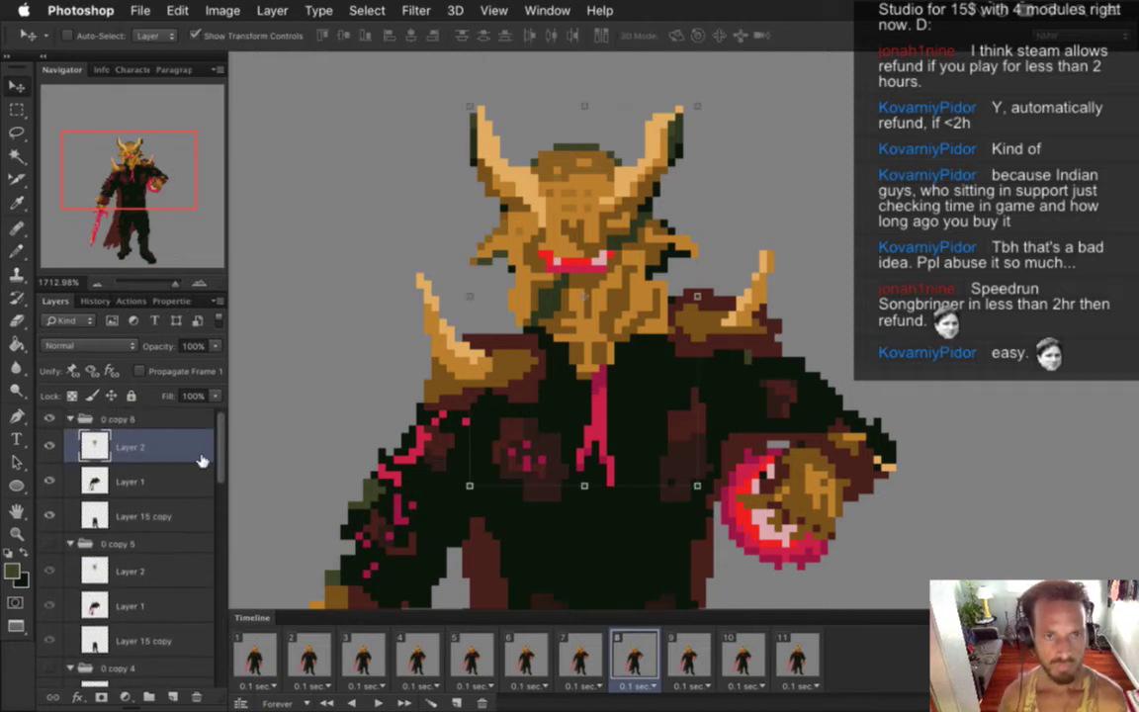
key("Up")
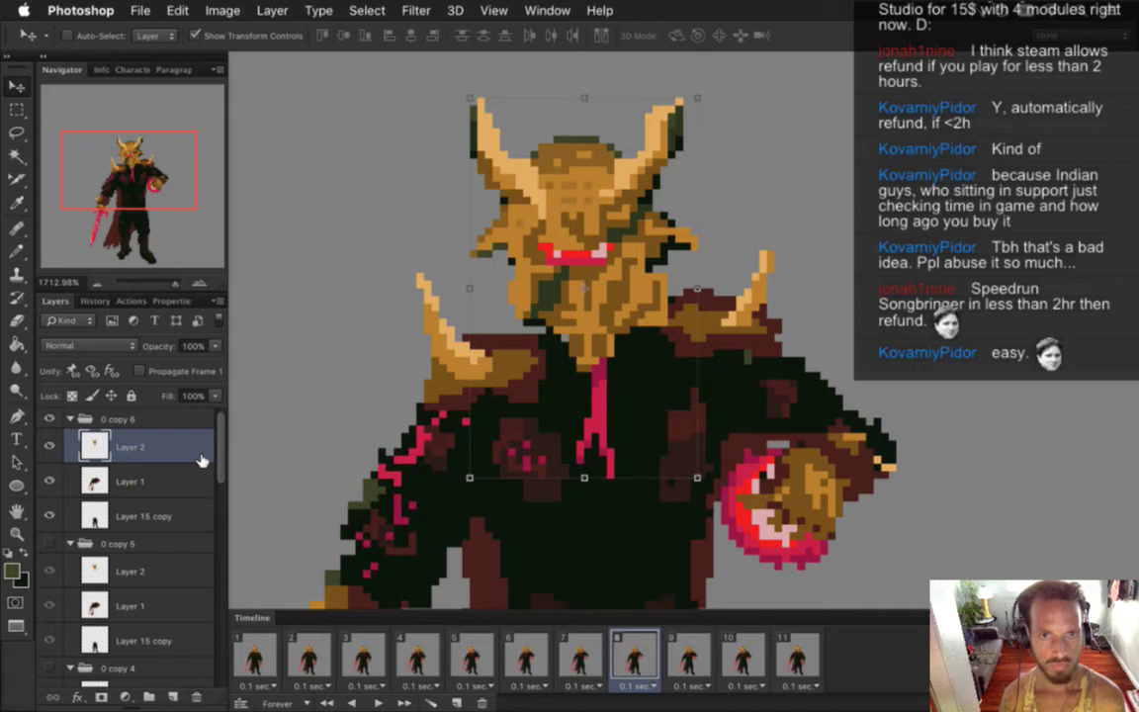
key("Down")
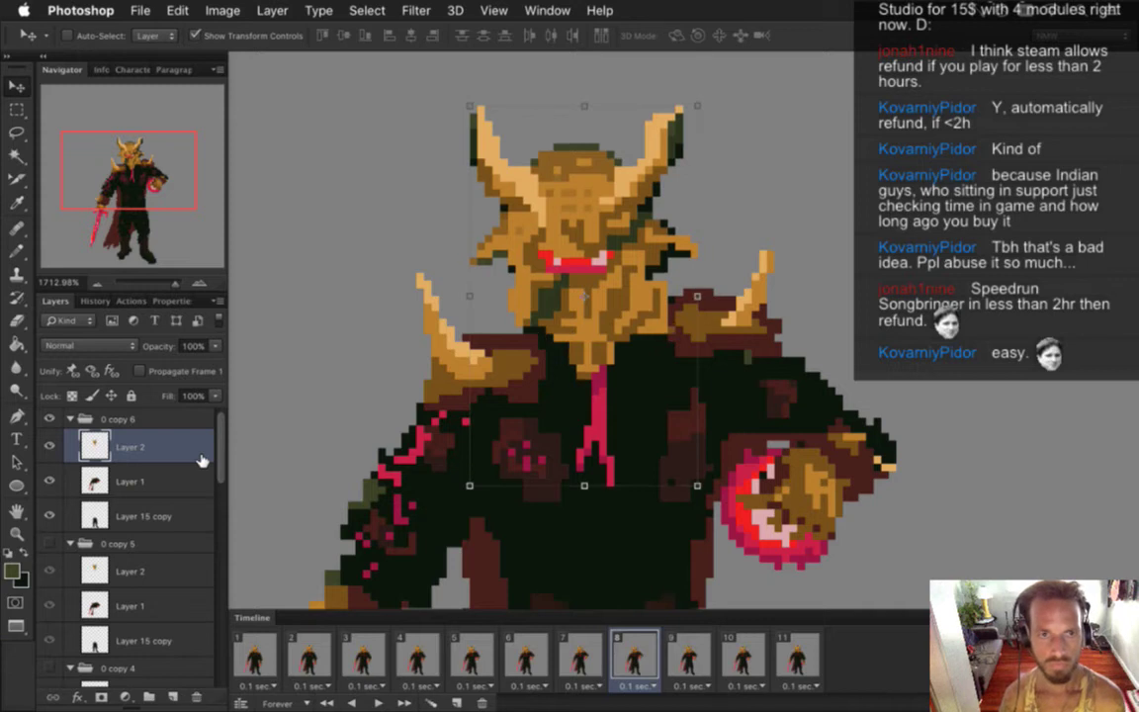
key("m")
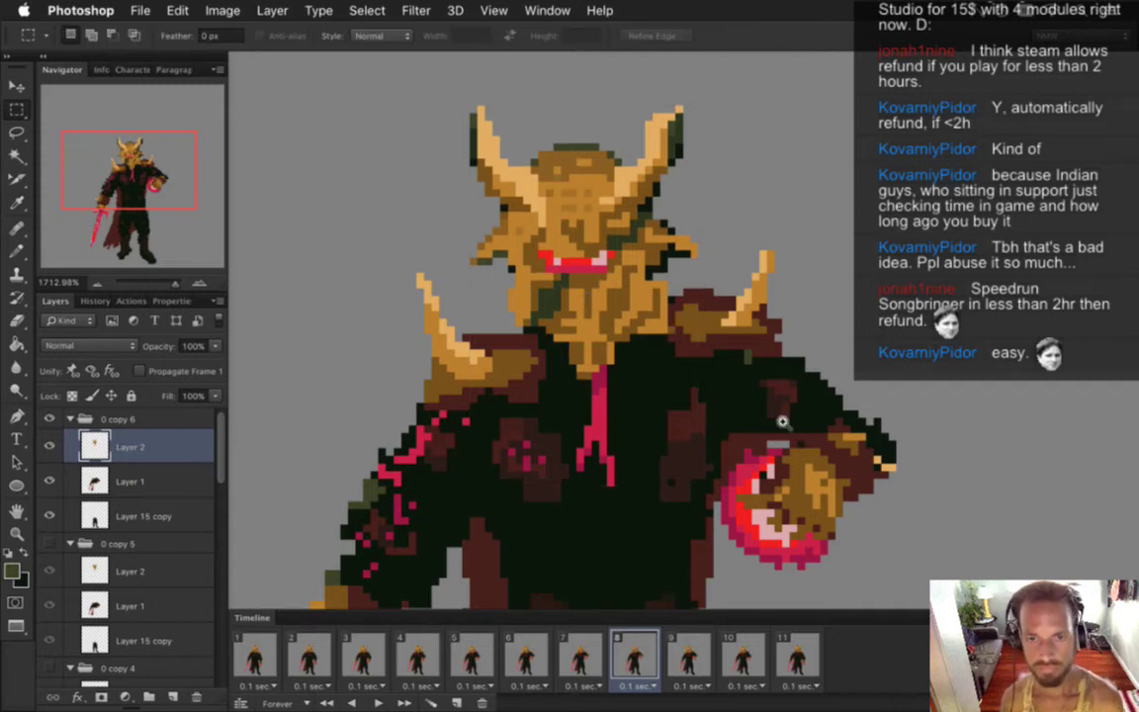
scroll(704, 390, "down", 5)
left_click_drag(702, 400, 677, 362)
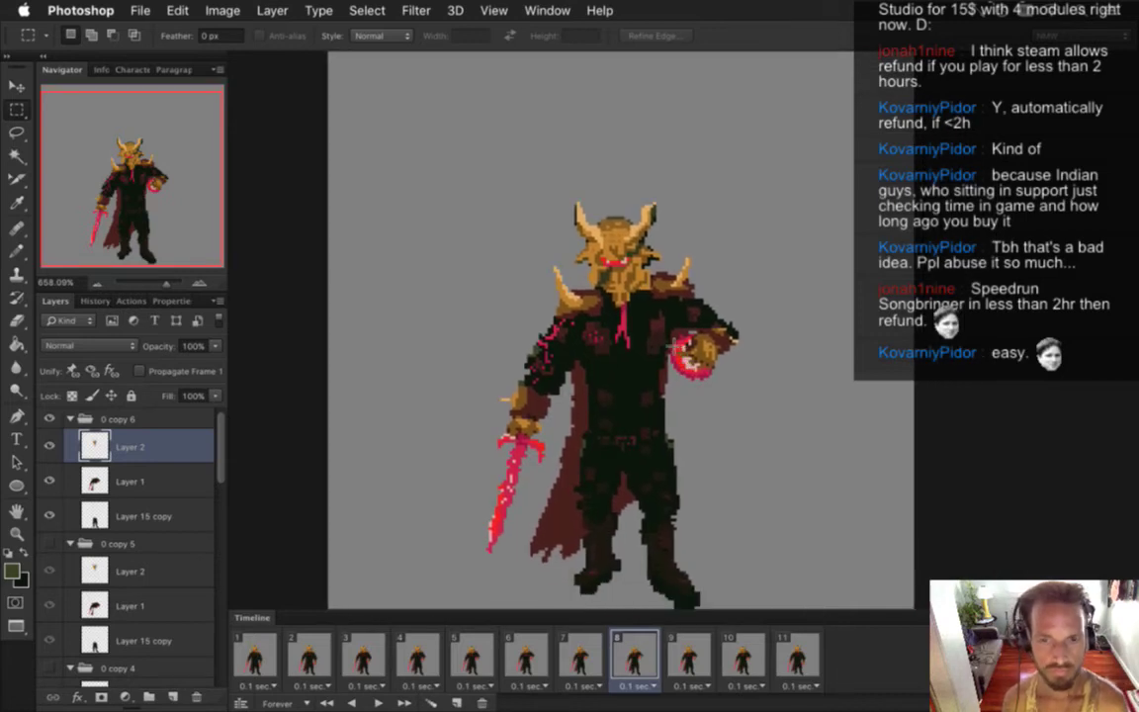
key("i")
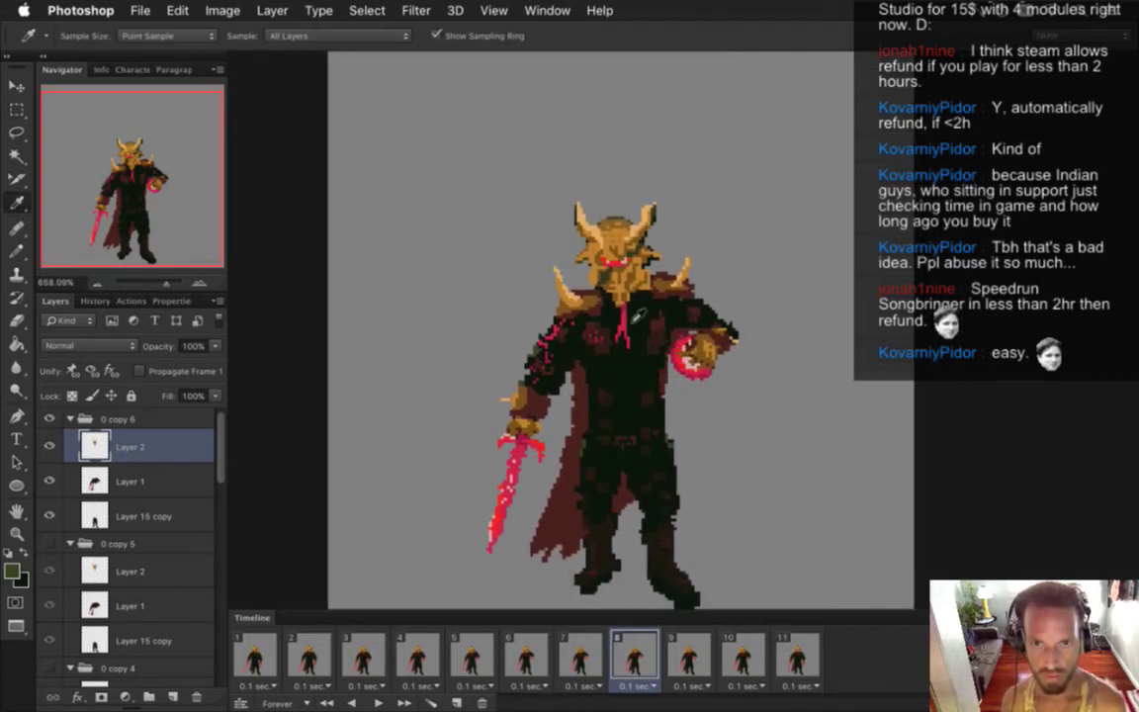
- Sample the sword's crimson for the Pencil and add a new layer above Layer 2 in frame 8's group 0 copy 6
left_click(525, 457)
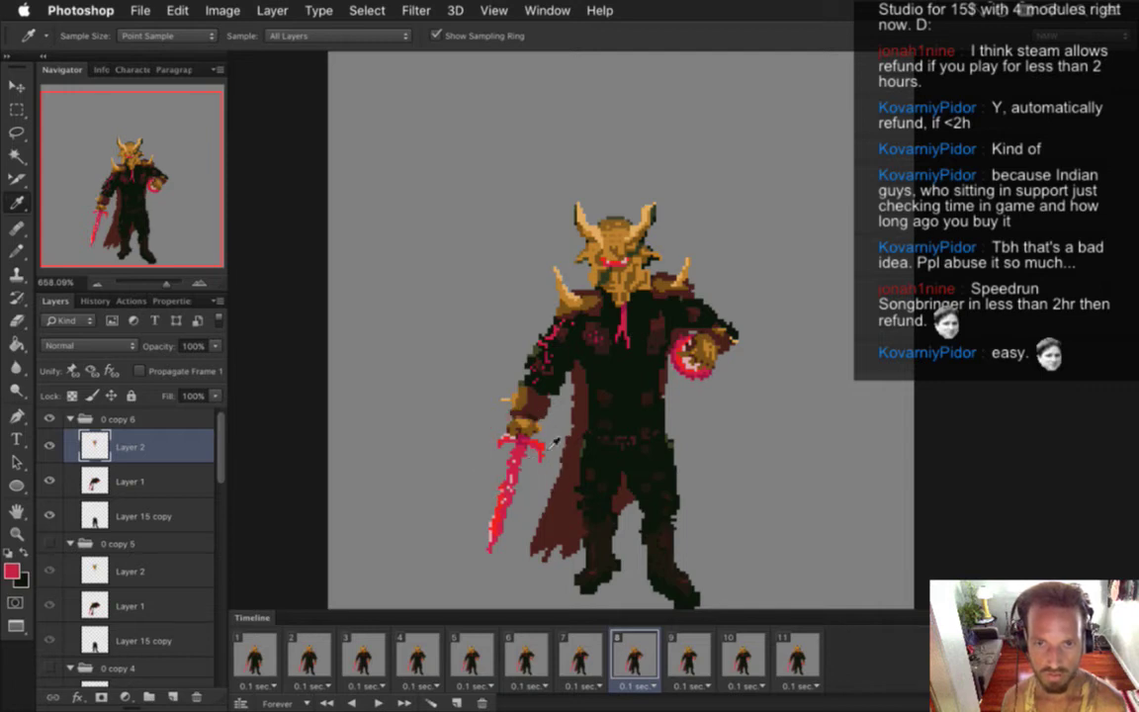
key("b")
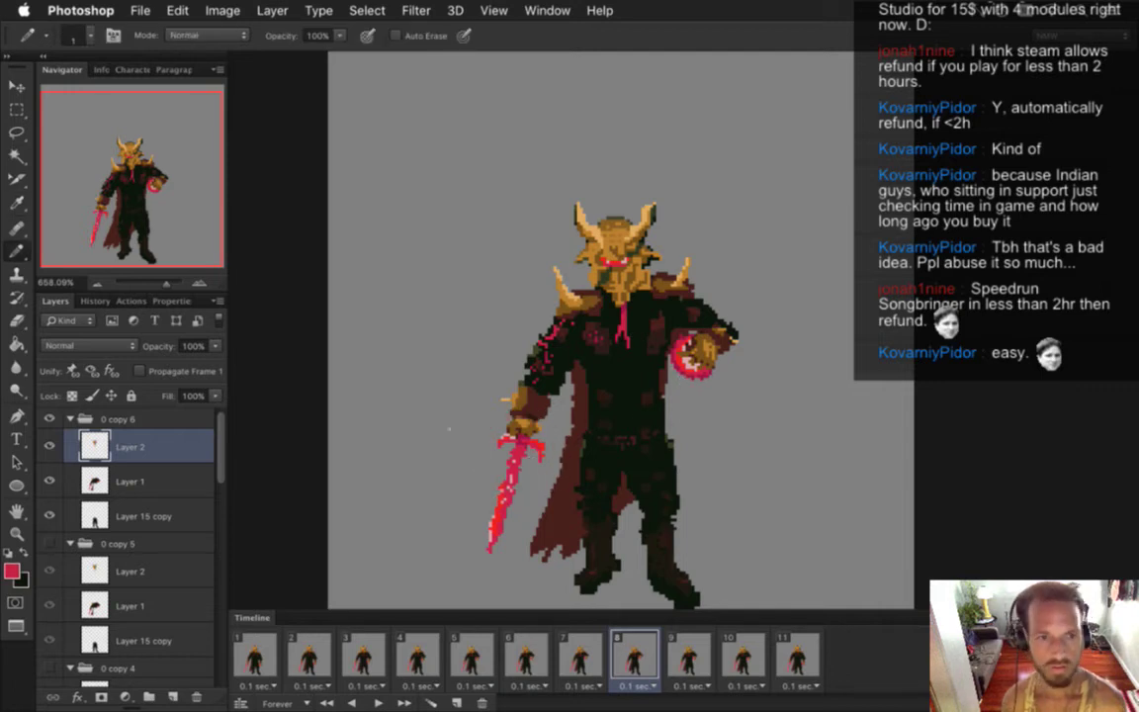
left_click(171, 695)
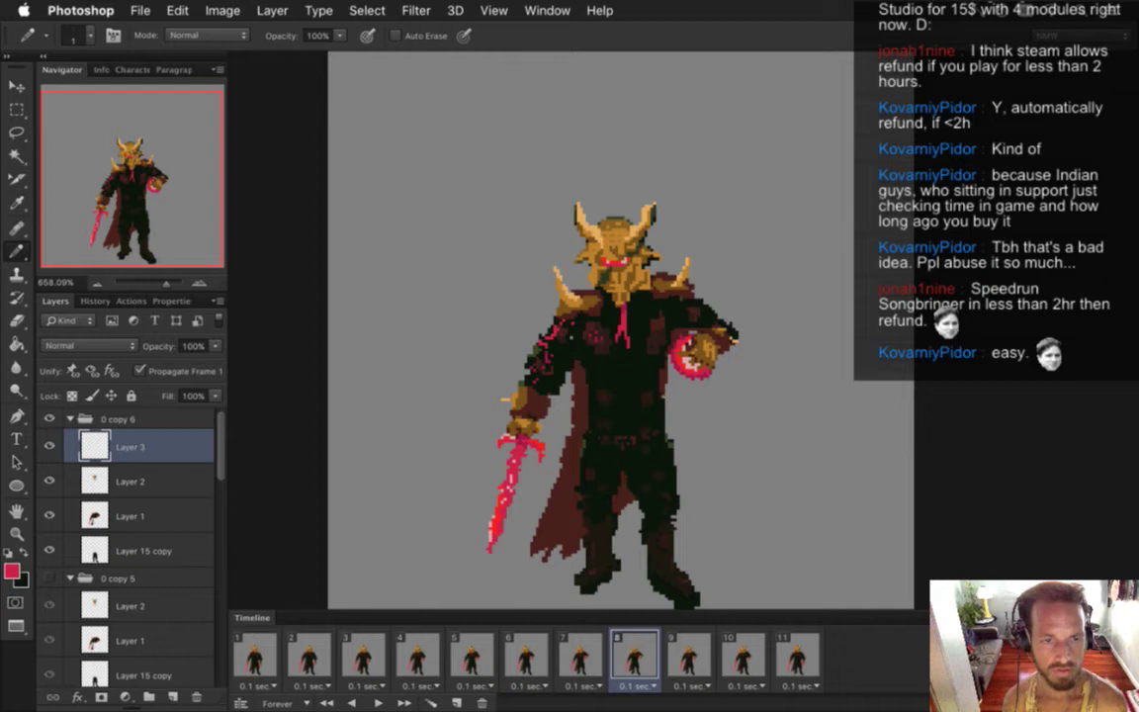
- Enlarge the Pencil to 125 px and stamp one solid crimson circle centred on the hand orb in frame 8
key("]")
key("]")
key("]")
key("]")
key("]")
key("]")
key("]")
key("]")
key("]")
key("]")
key("]")
key("]")
key("]")
key("]")
key("]")
key("]")
key("]")
key("]")
key("]")
key("]")
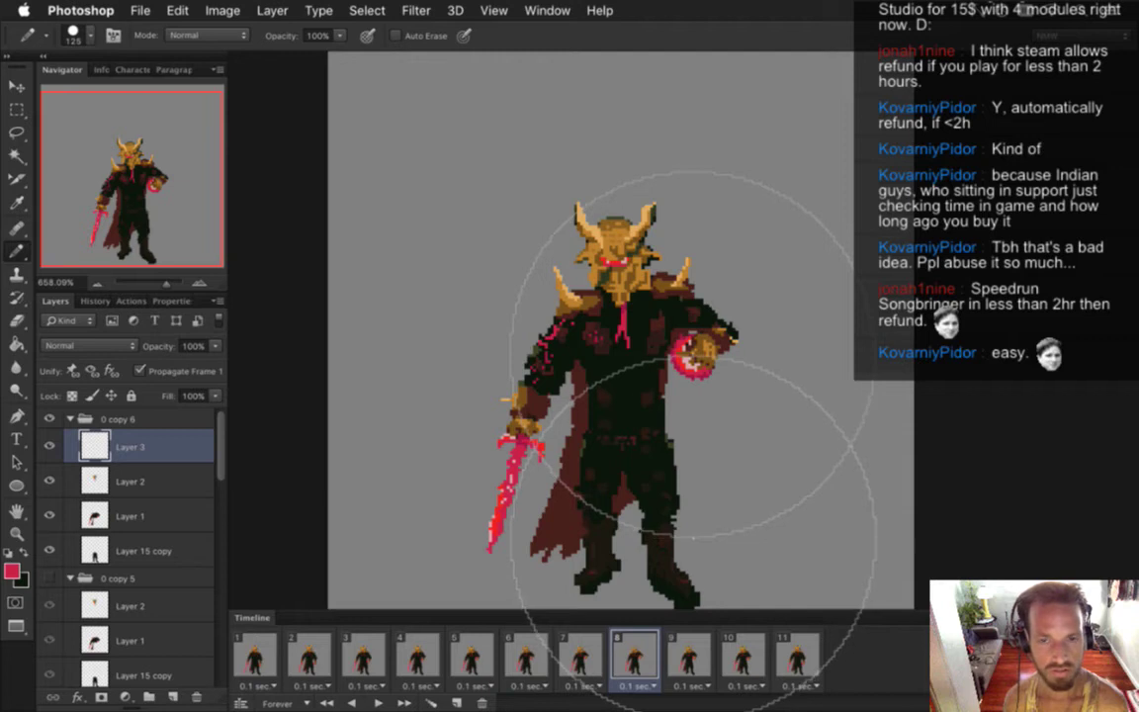
left_click(690, 355)
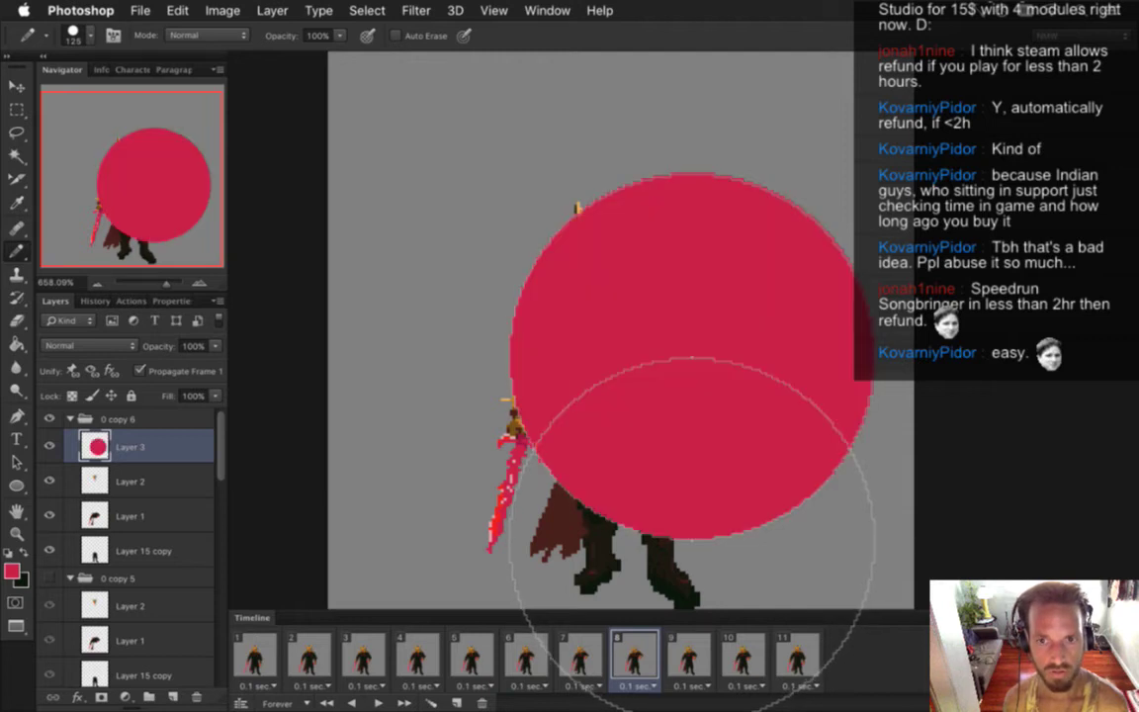
- Turn off Propagate Frame 1 for frame 8's circle layer and set its opacity to 50%
left_click(140, 370)
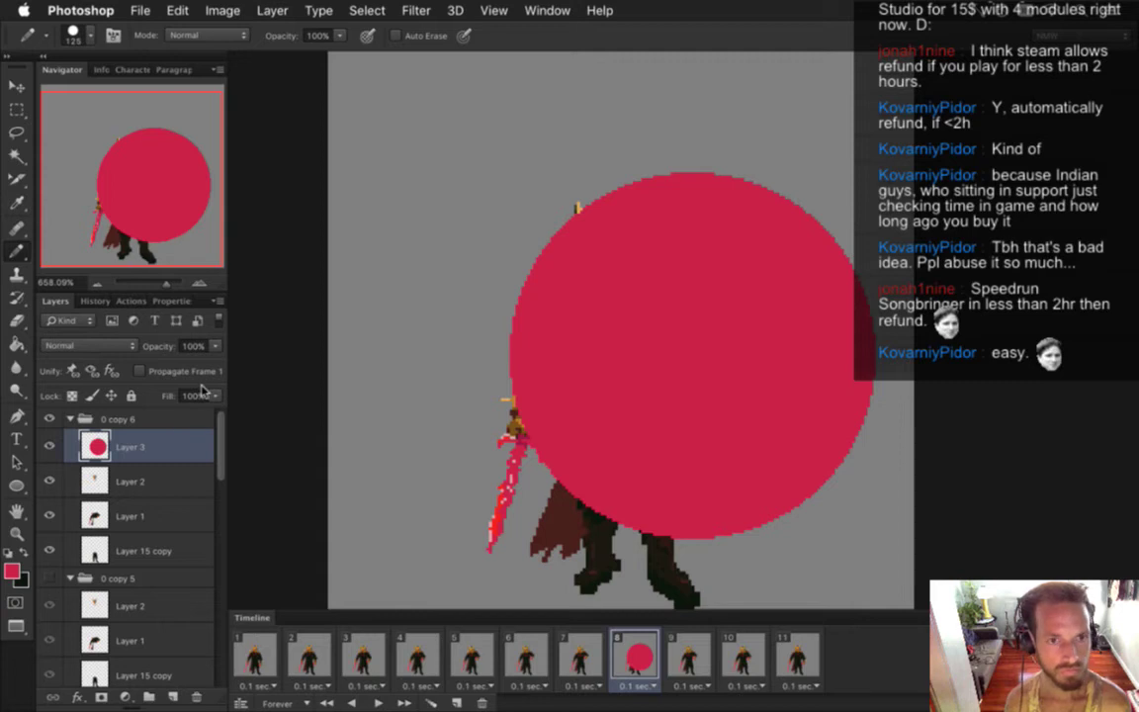
left_click(216, 348)
left_click_drag(216, 364, 176, 367)
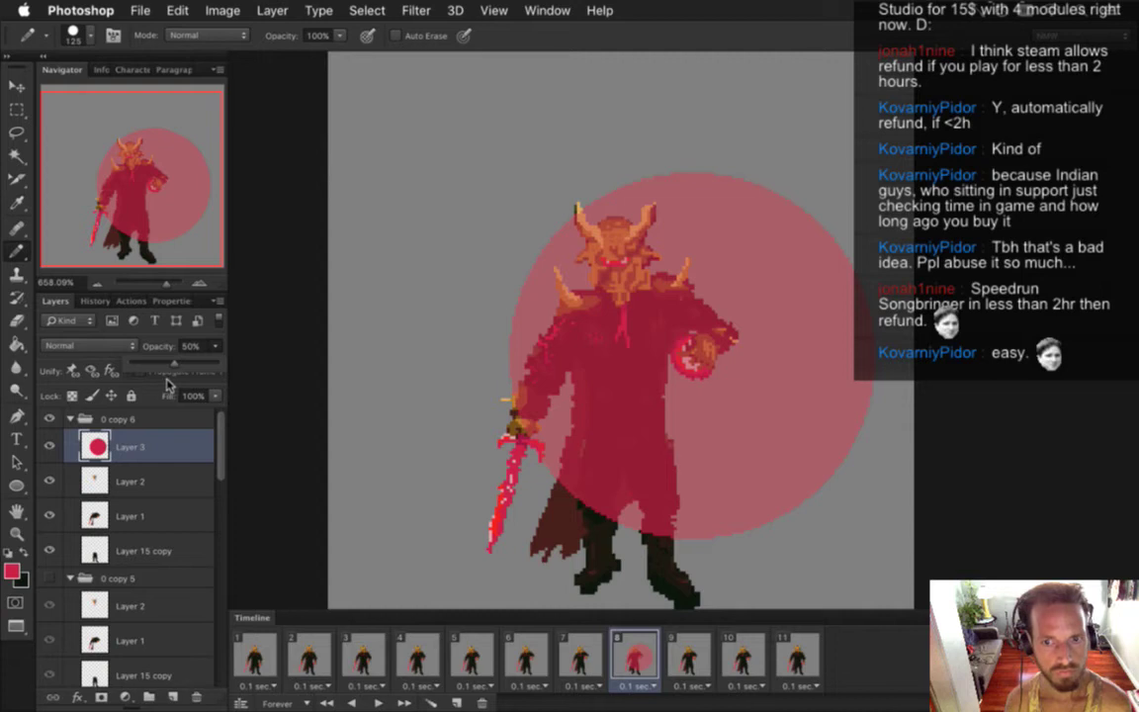
left_click(658, 508)
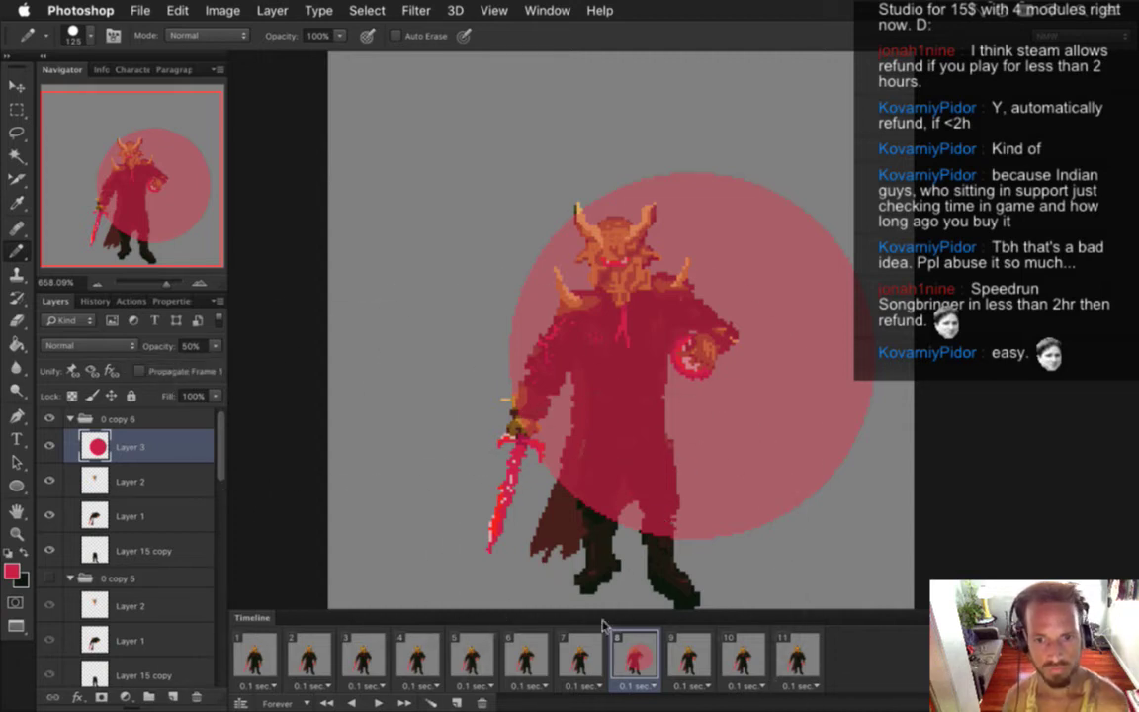
- Stamp a 100 px crimson circle over the orb in frame 7, on a new layer above Layer 2 in group 0 copy 5
left_click(583, 648)
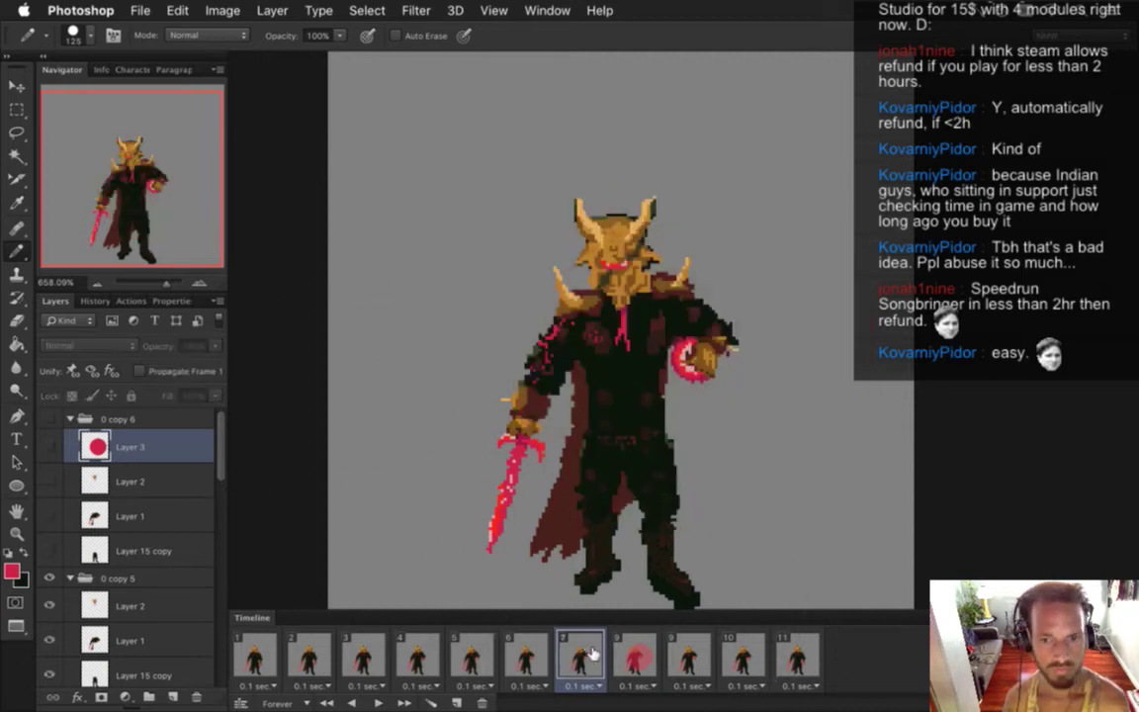
left_click(143, 607)
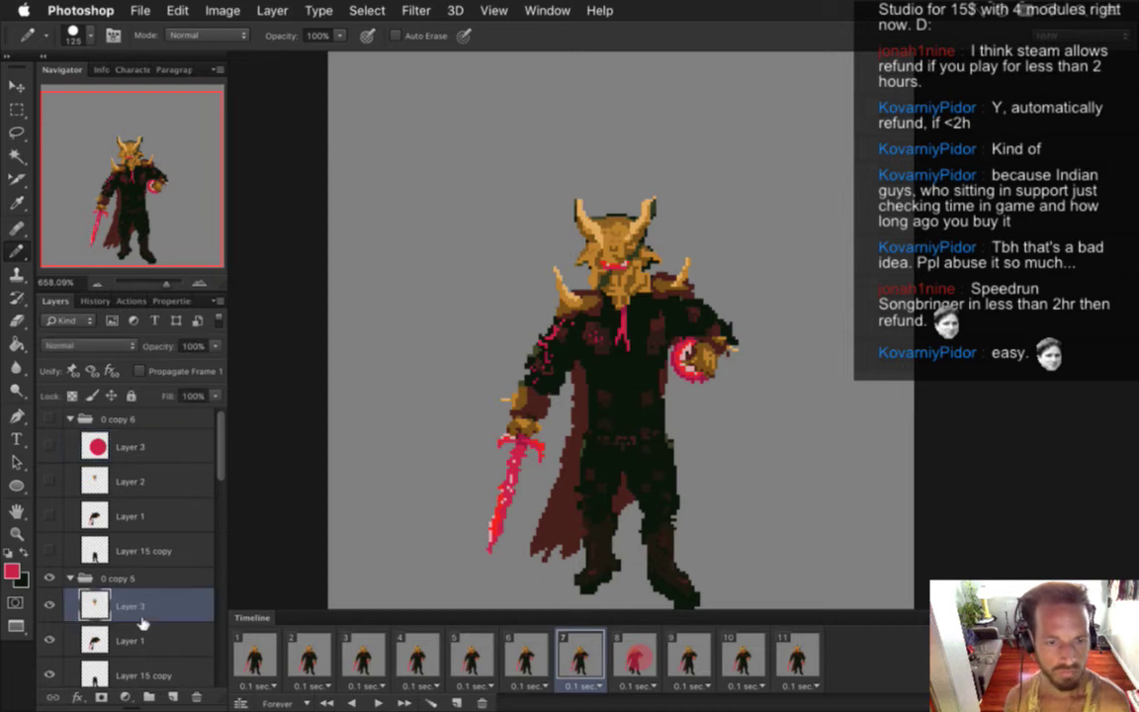
left_click(173, 696)
key("bracketleft")
left_click(689, 362)
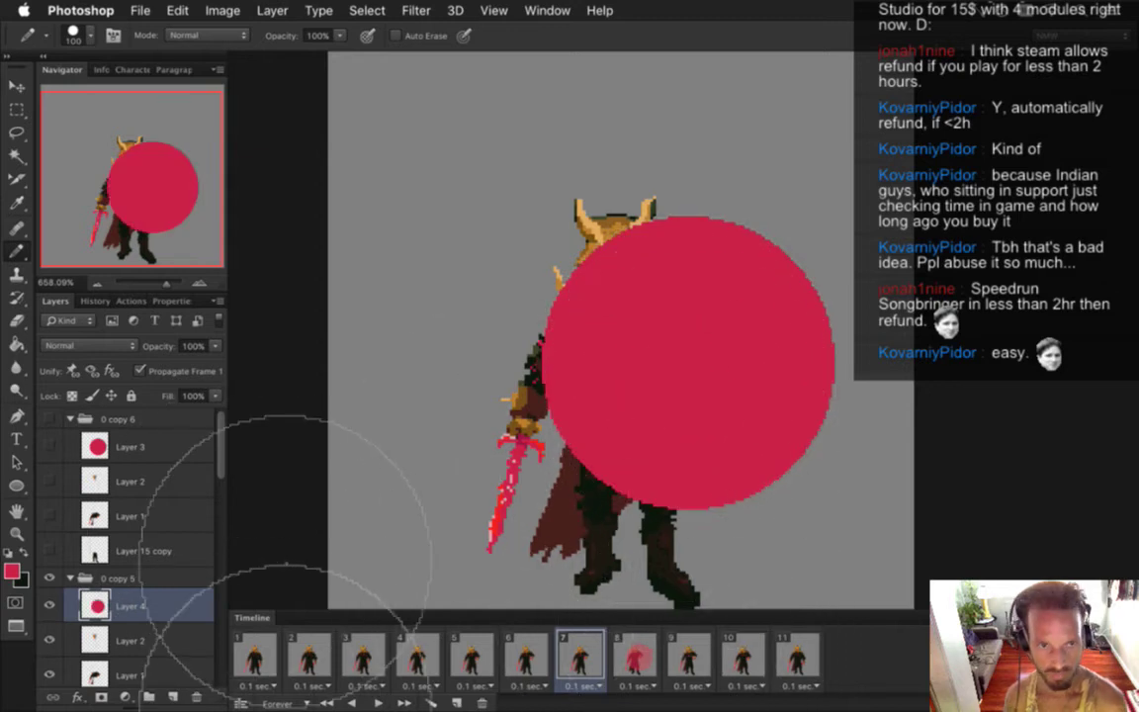
- Turn off Propagate Frame 1 for frame 7's circle layer and set its opacity to 45%
left_click(144, 371)
key("4")
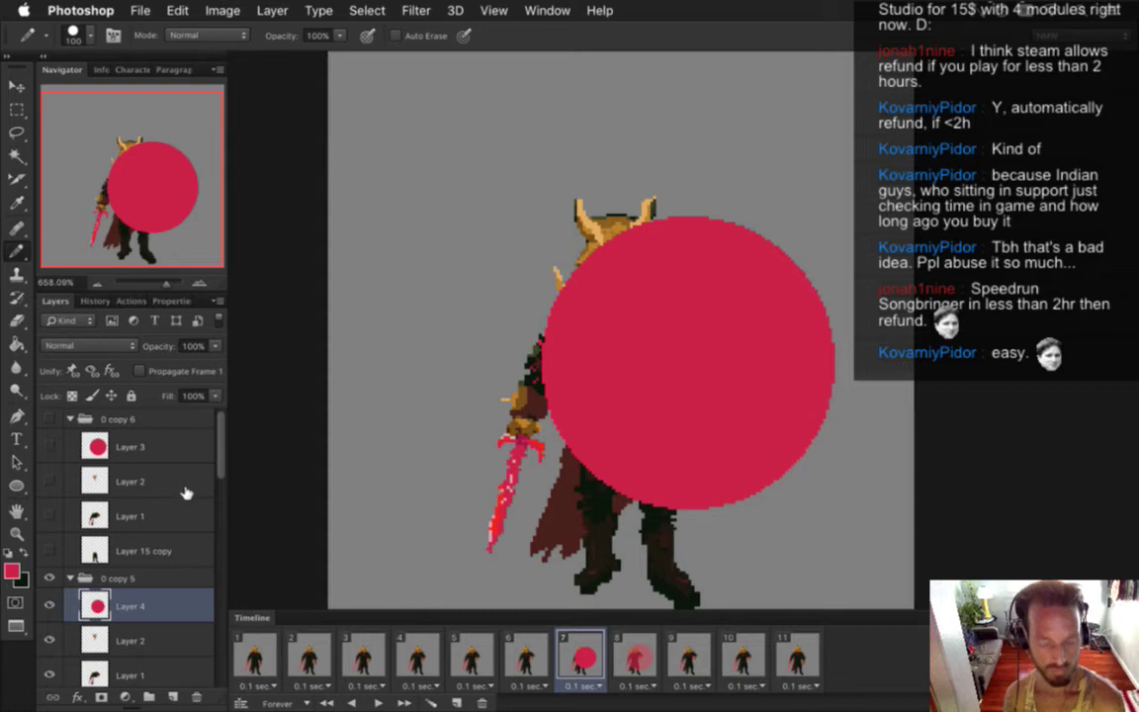
key("m")
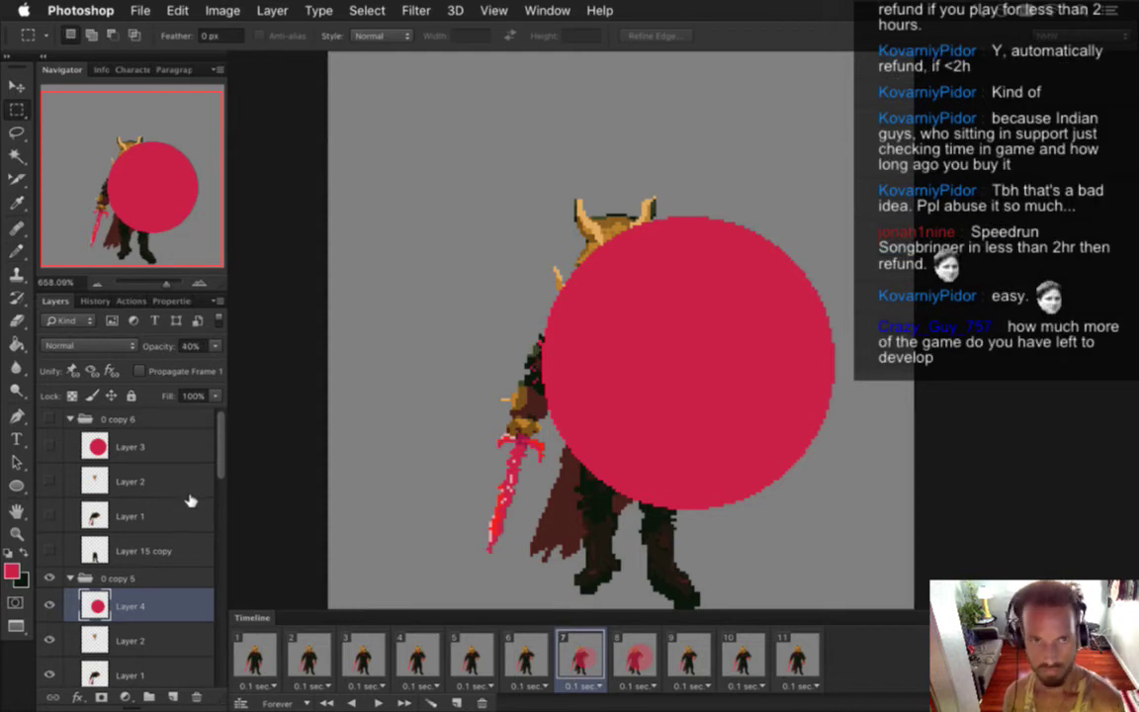
key("4")
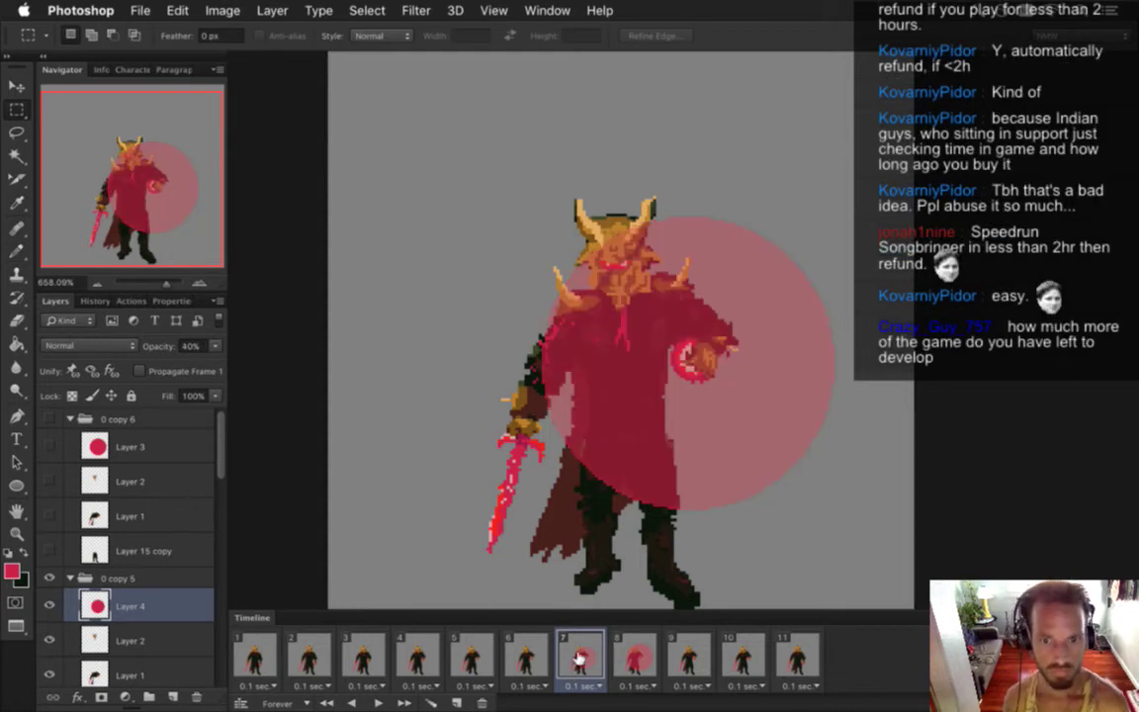
left_click(213, 347)
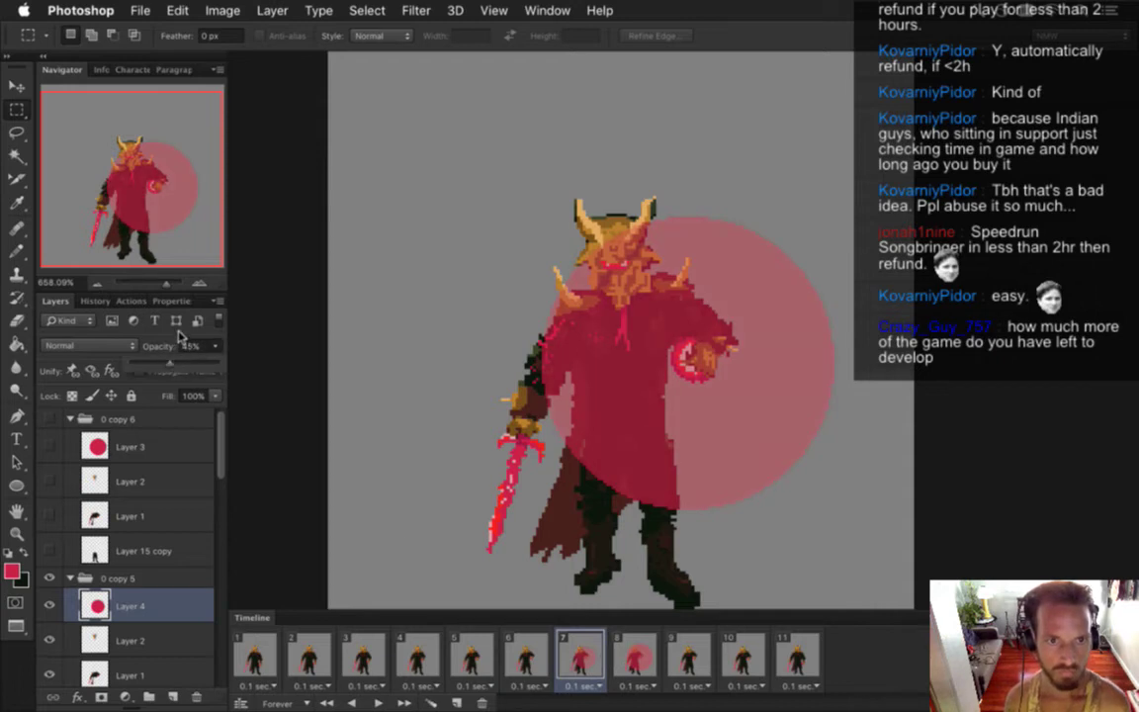
- Stamp a 90 px crimson circle over frame 6's orb on a new layer in group 0 copy 4, at 40% layer opacity
left_click(500, 647)
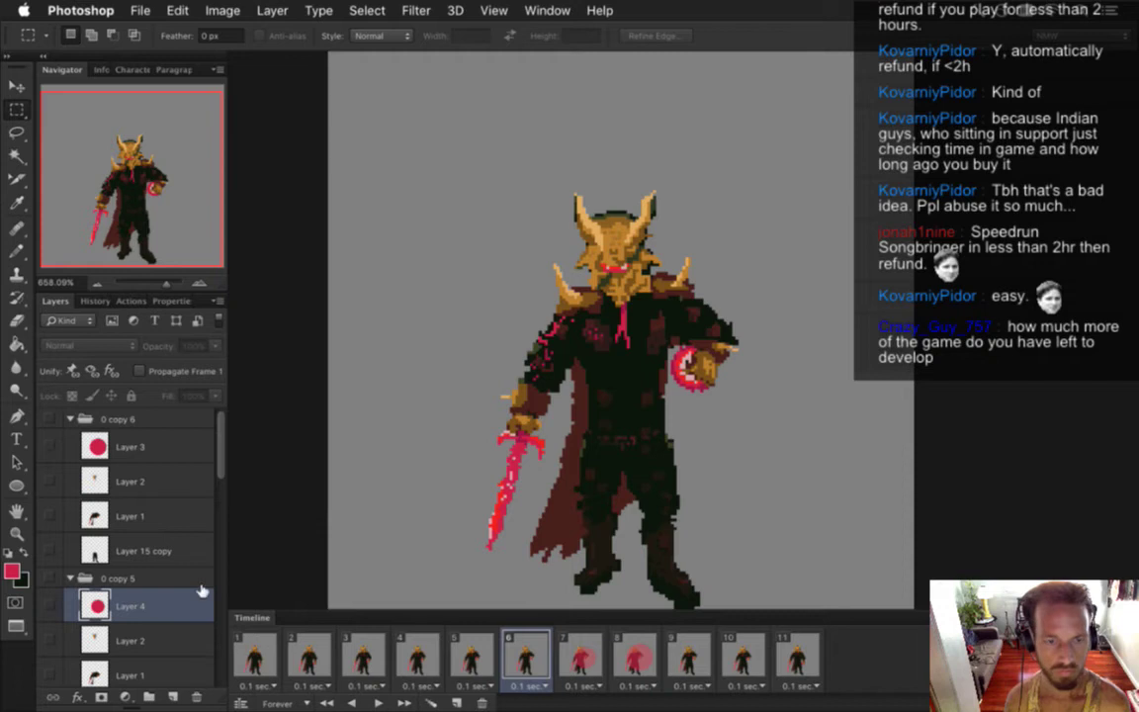
left_click_drag(218, 458, 220, 516)
left_click(176, 518)
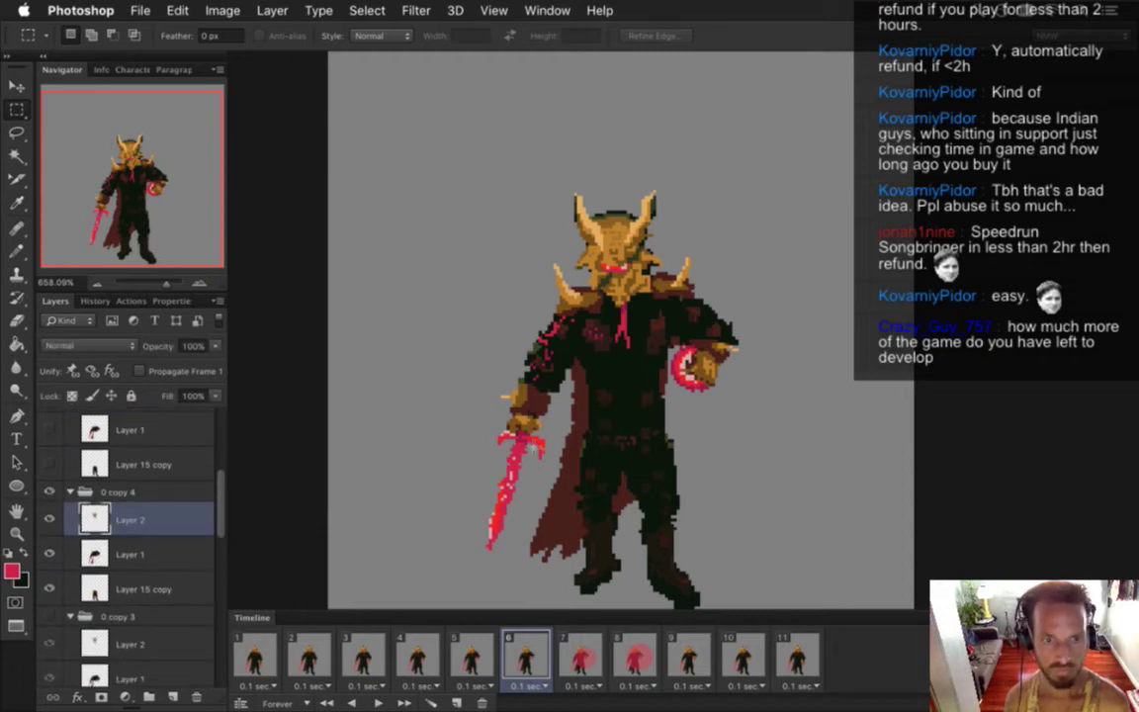
left_click(173, 696)
key("b")
key("[")
left_click(692, 368)
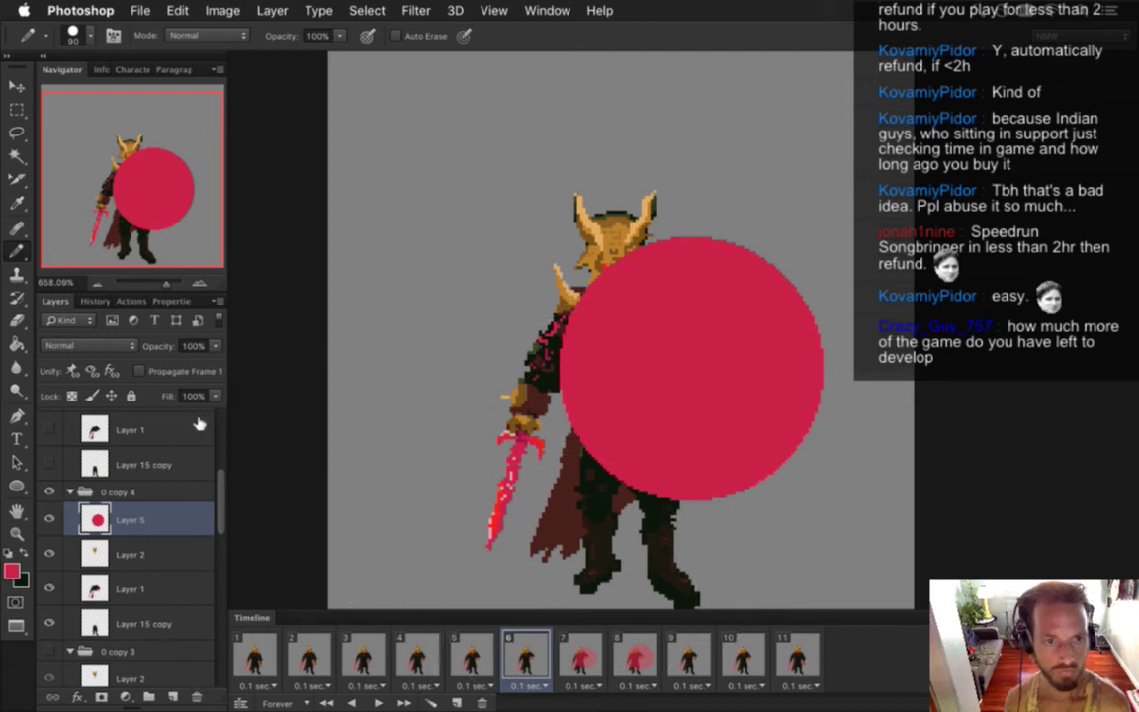
key("m")
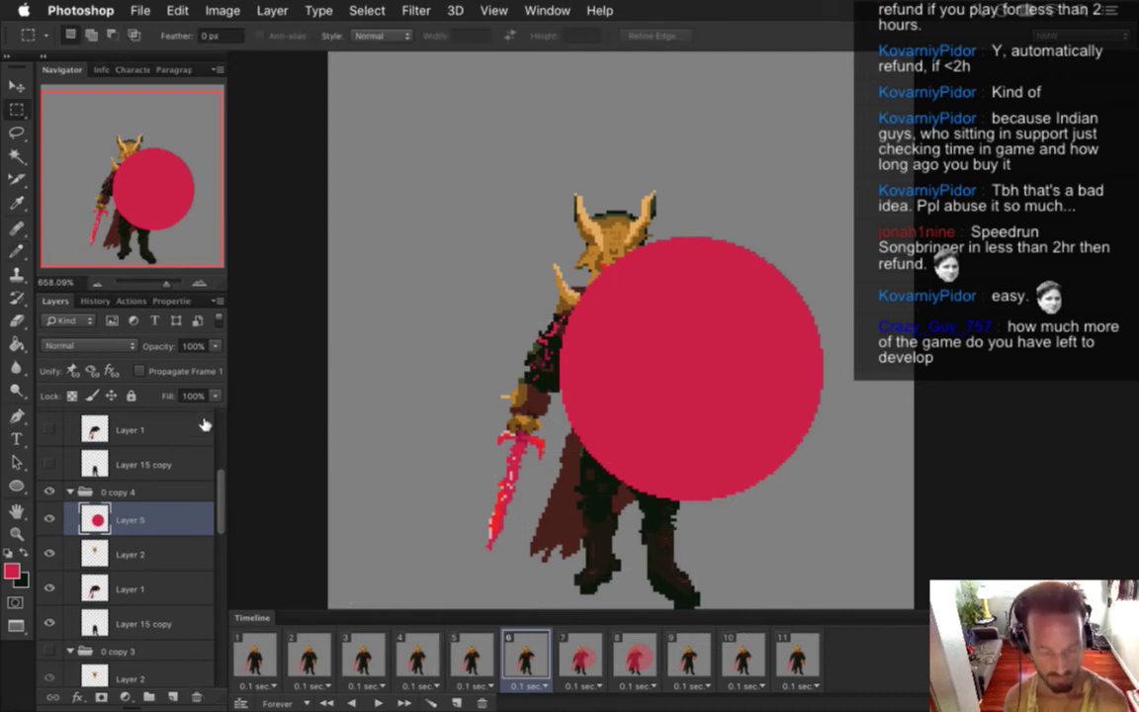
key("5")
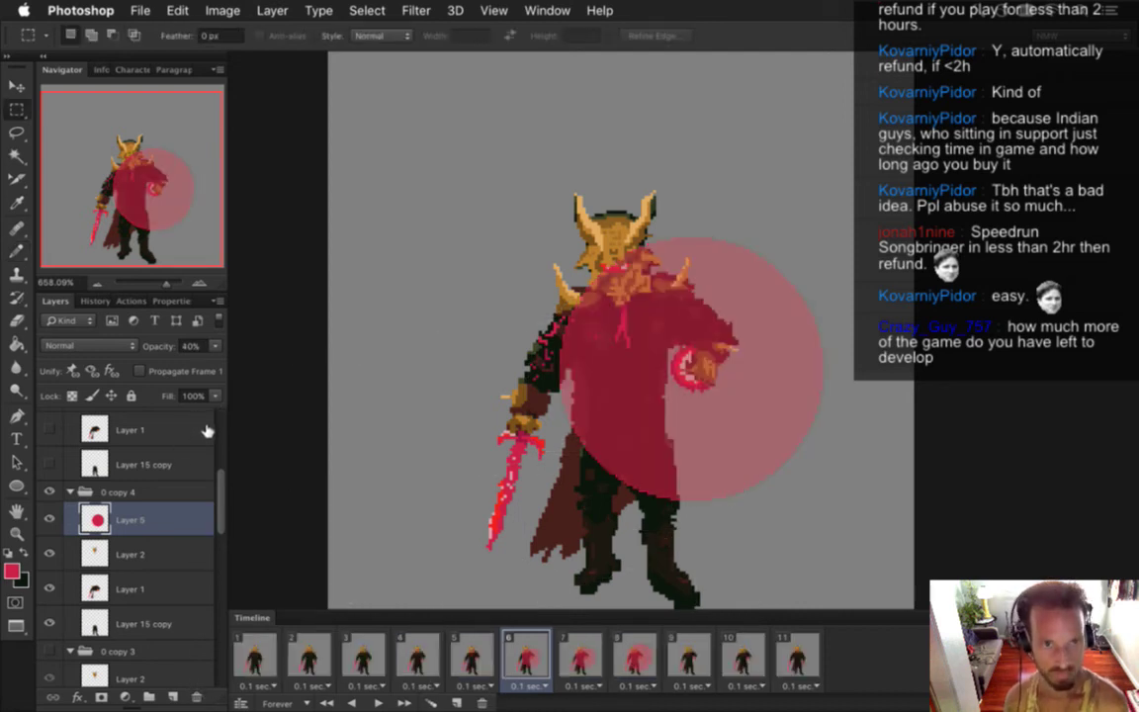
- Stamp an 80 px crimson circle over frame 5's orb on a new layer in group 0 copy 3, at 35% layer opacity
left_click(469, 648)
left_click_drag(223, 476, 221, 531)
left_click(174, 500)
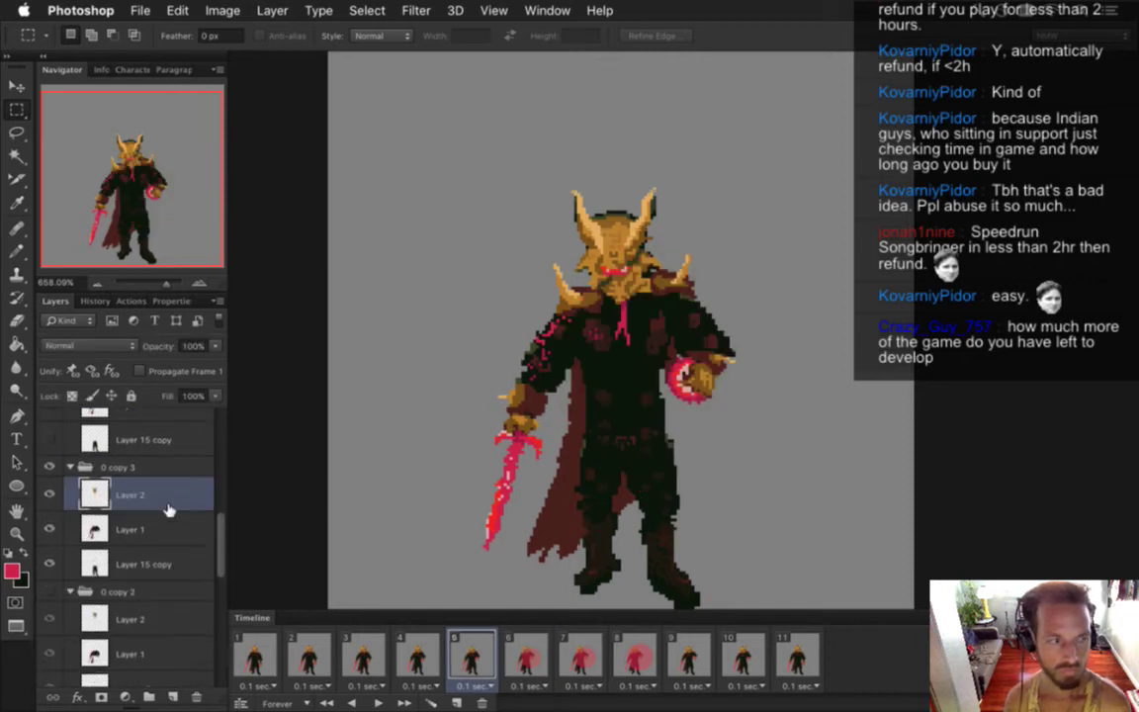
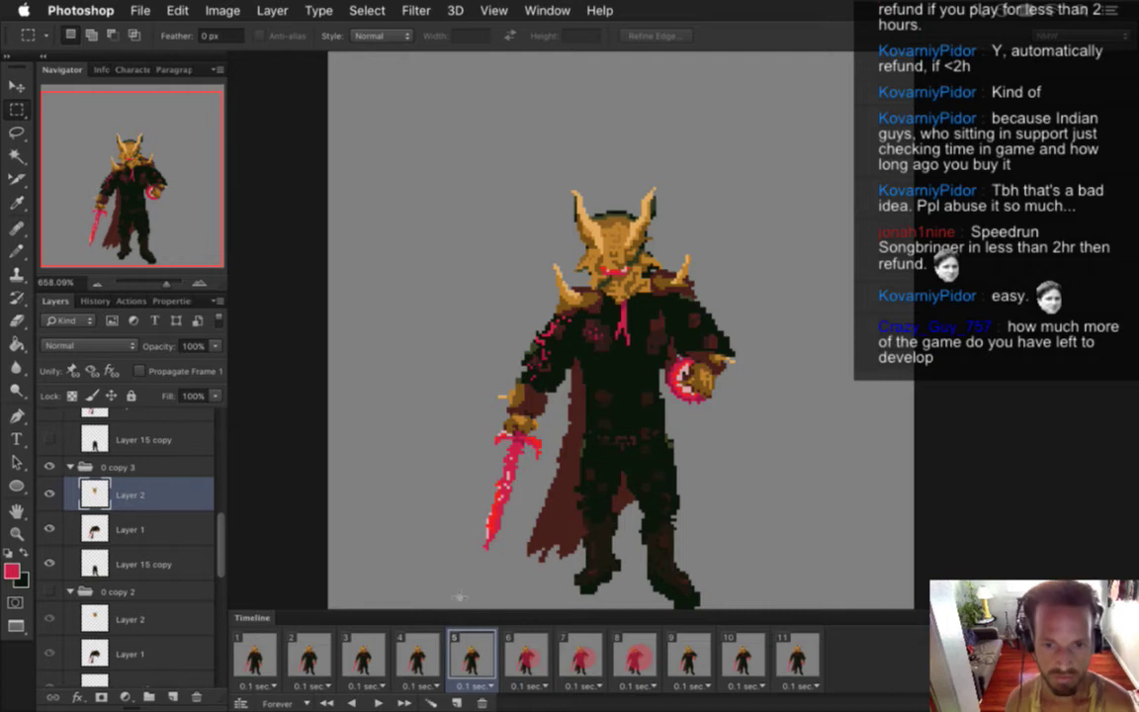
left_click(526, 655)
key("b")
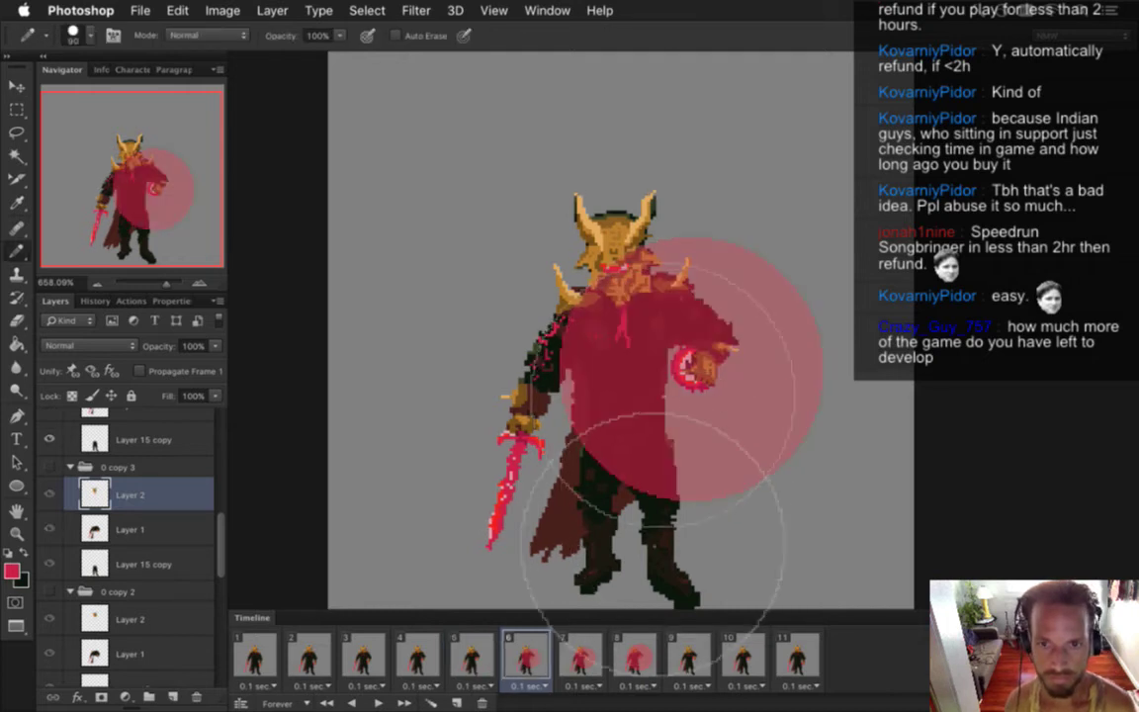
left_click(470, 655)
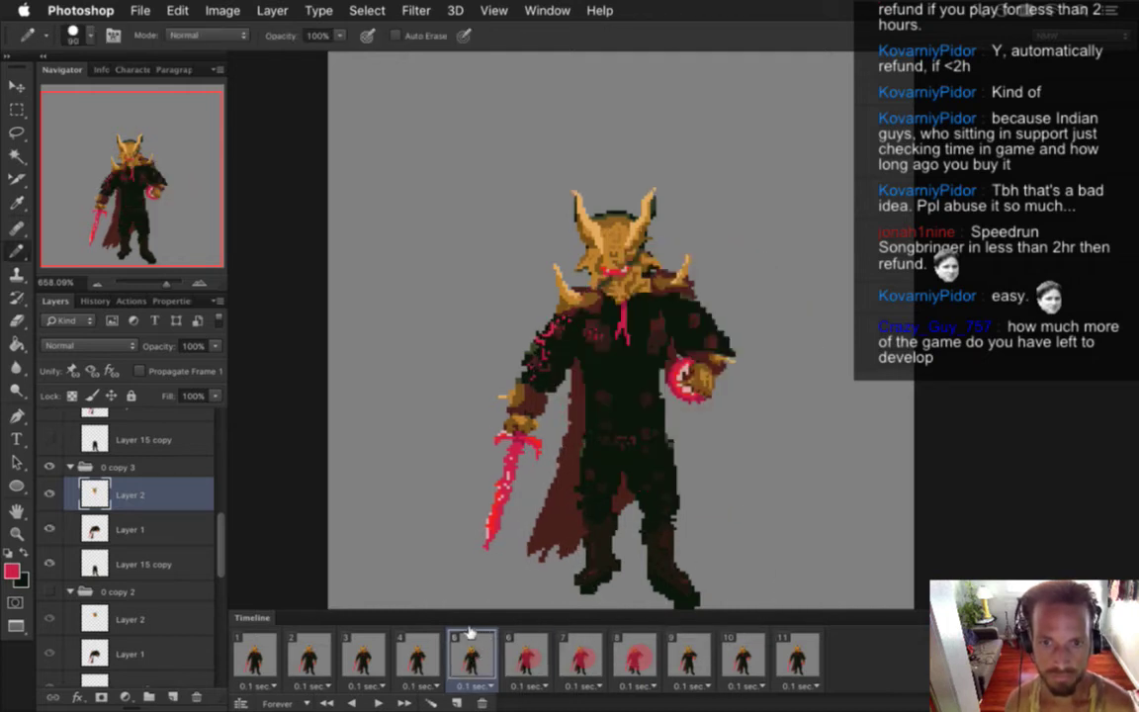
left_click(174, 696)
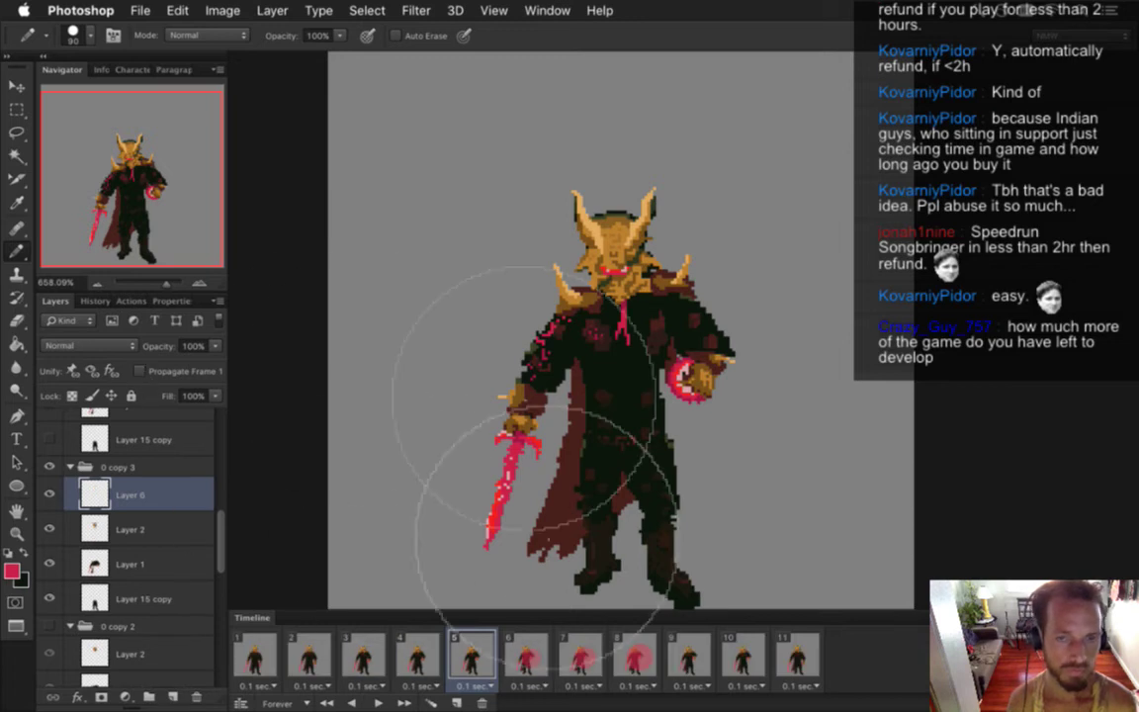
left_click(688, 380)
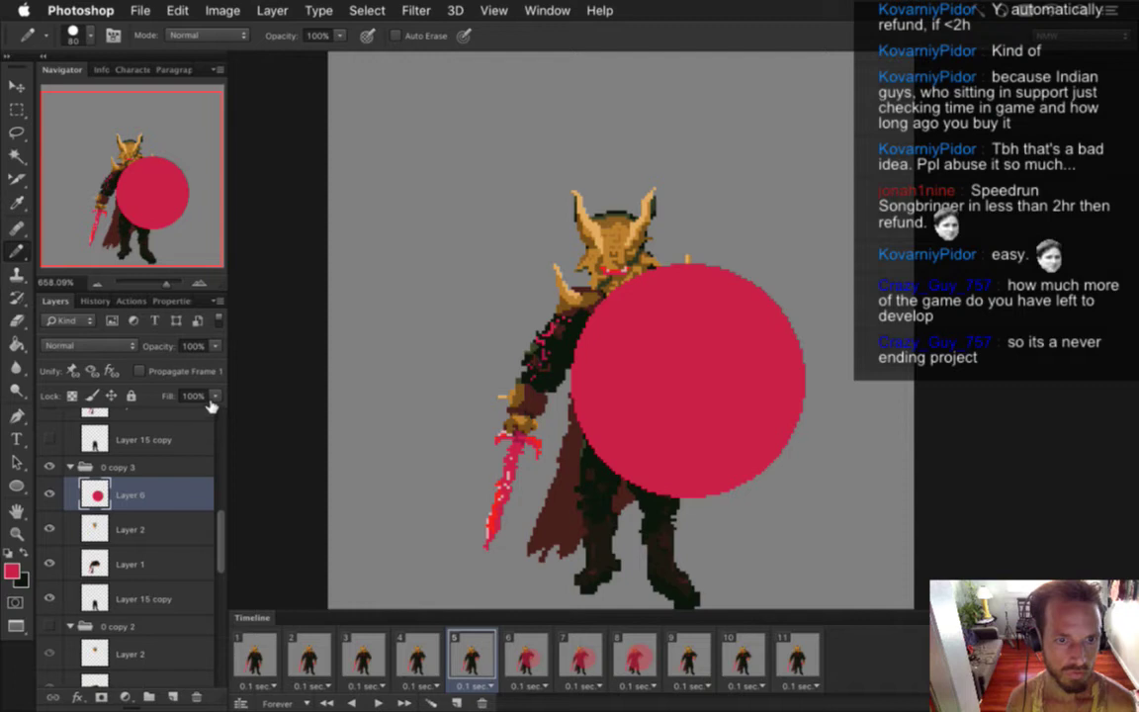
left_click(213, 346)
left_click_drag(153, 363, 162, 364)
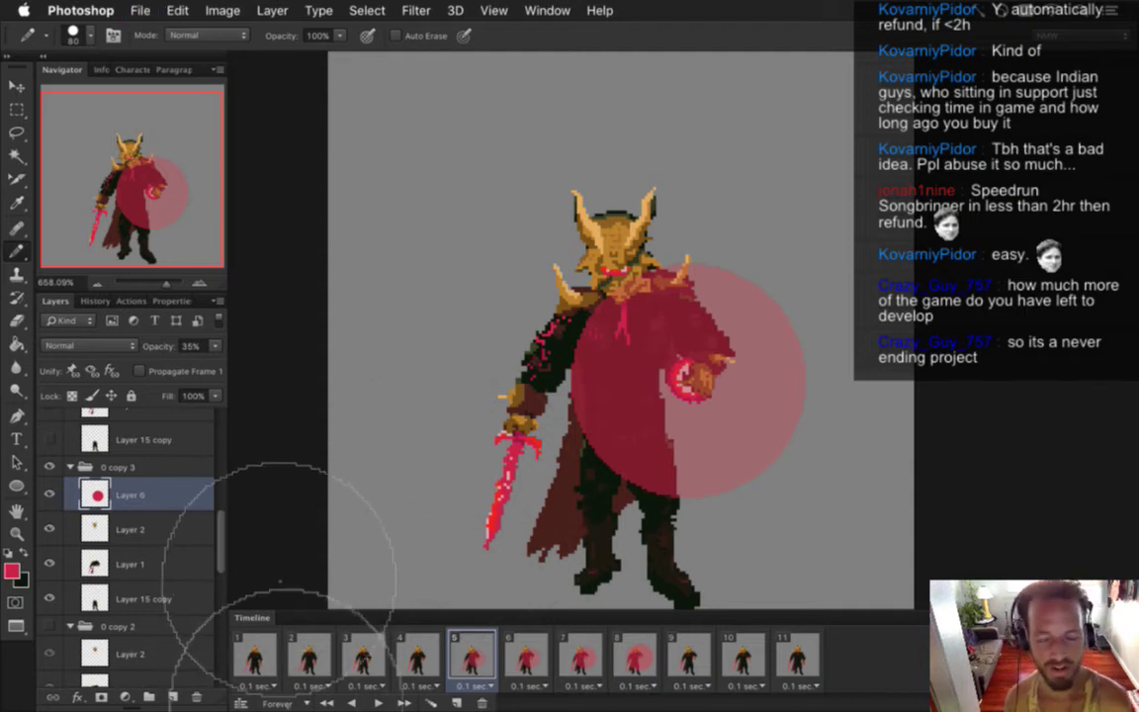
- Flip back and forth through frames 4 to 8 to check how the translucent circle grows
left_click(429, 653)
left_click(468, 654)
left_click(428, 652)
left_click(470, 652)
left_click(524, 647)
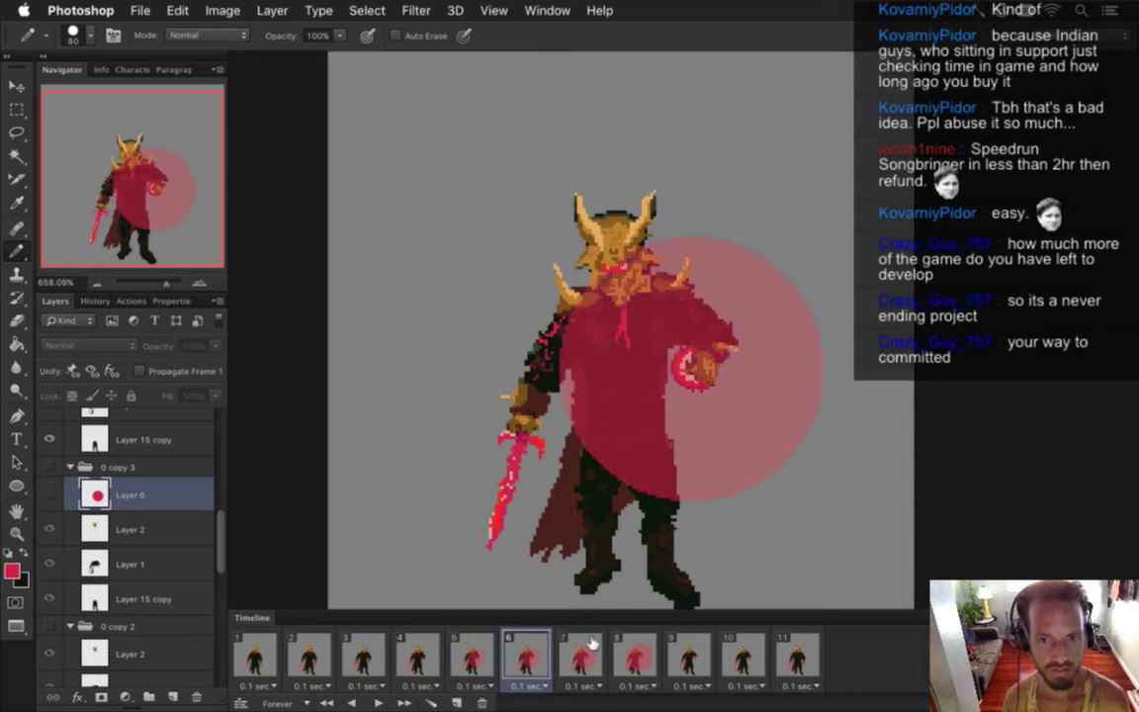
left_click(591, 649)
left_click(629, 654)
left_click(581, 657)
left_click(523, 654)
key("Left")
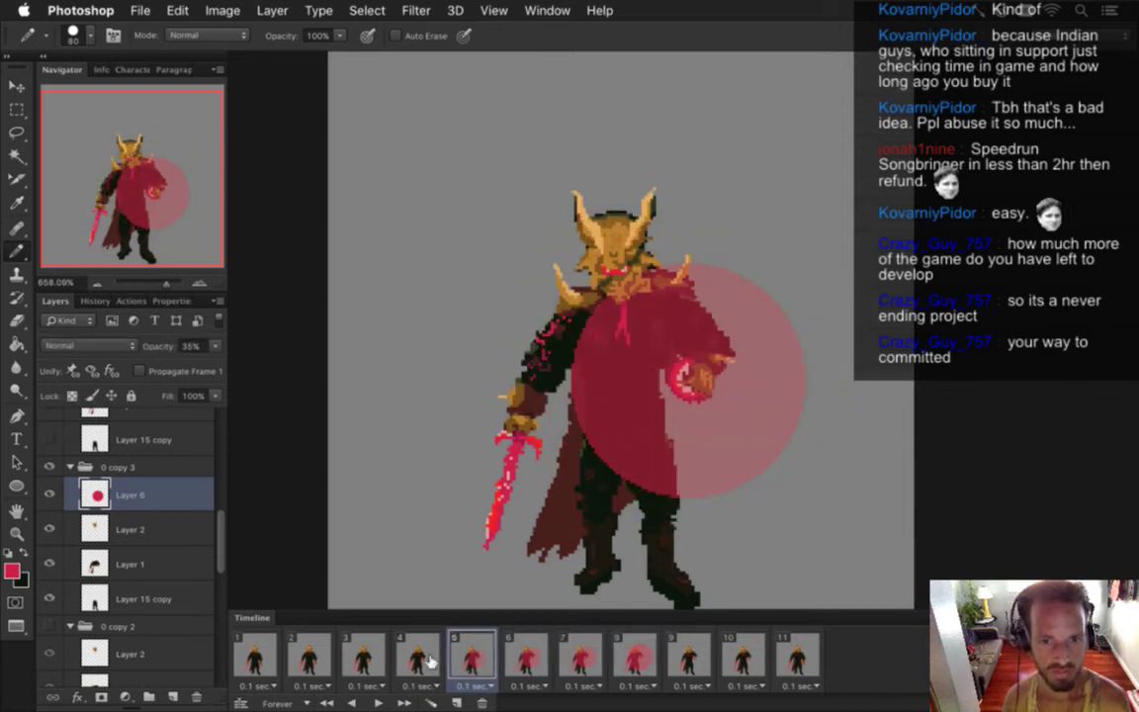
- Stamp a 70 px crimson circle over frame 4's orb on a new layer in group 0 copy 2, set it to 26% opacity, and save
key("Left")
left_click_drag(222, 549, 222, 583)
left_click(172, 519)
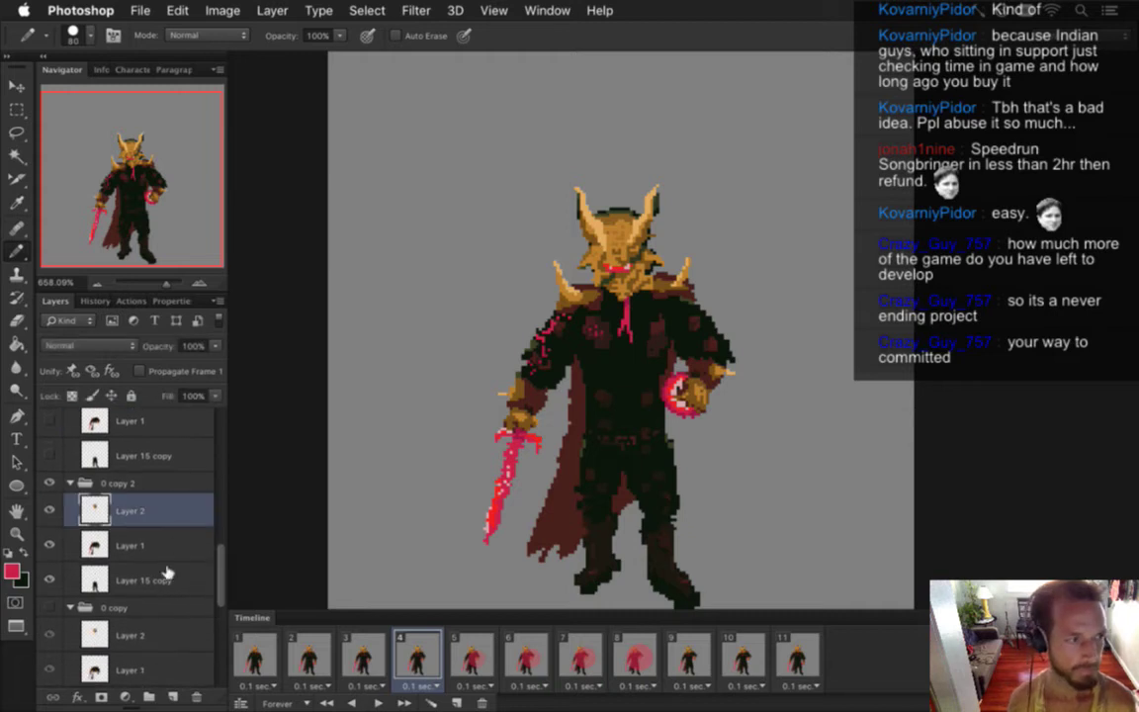
left_click(174, 697)
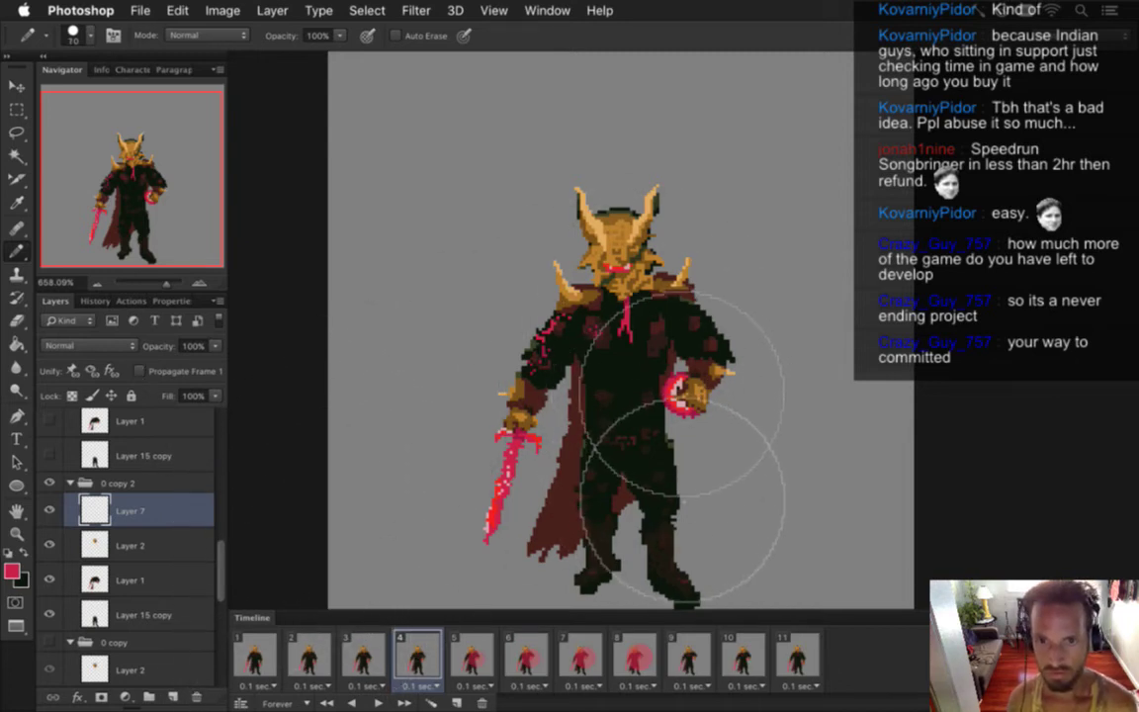
left_click(682, 396)
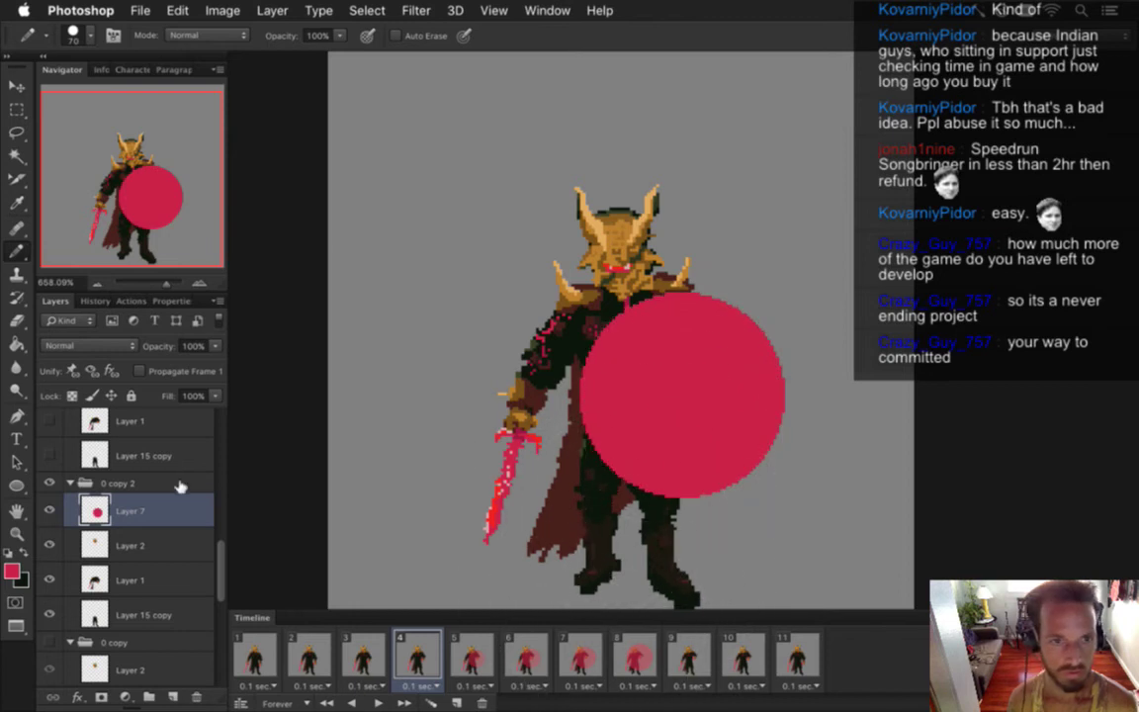
left_click_drag(218, 348, 155, 370)
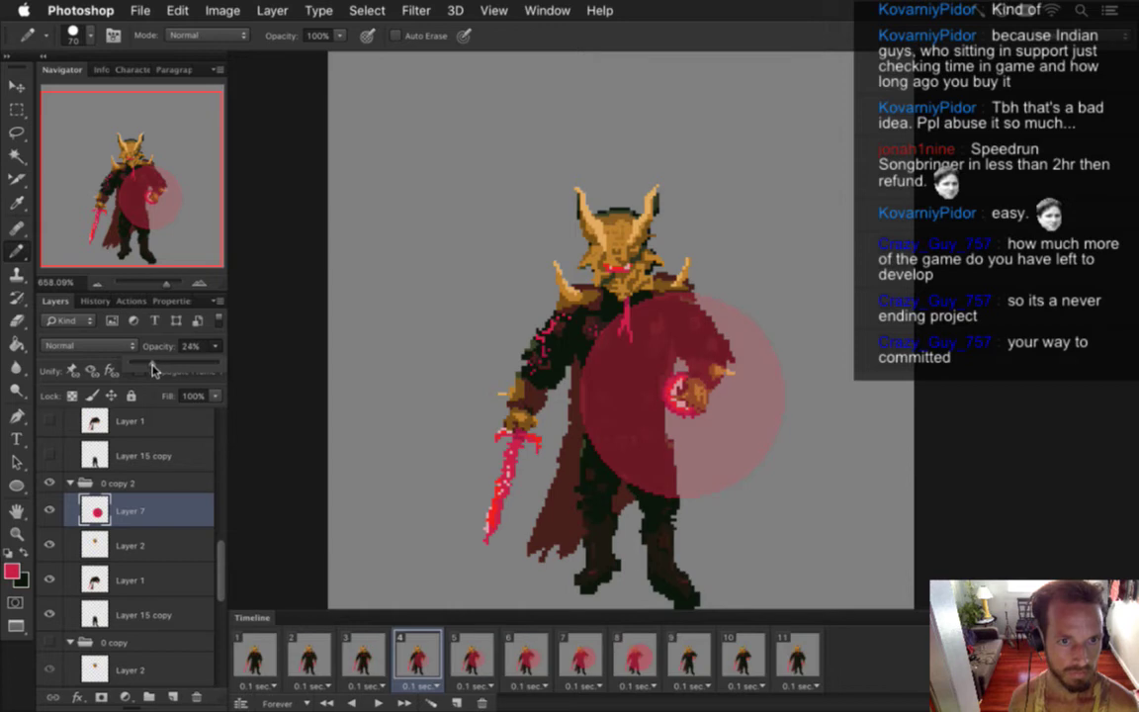
left_click_drag(155, 365, 156, 364)
key("super+s")
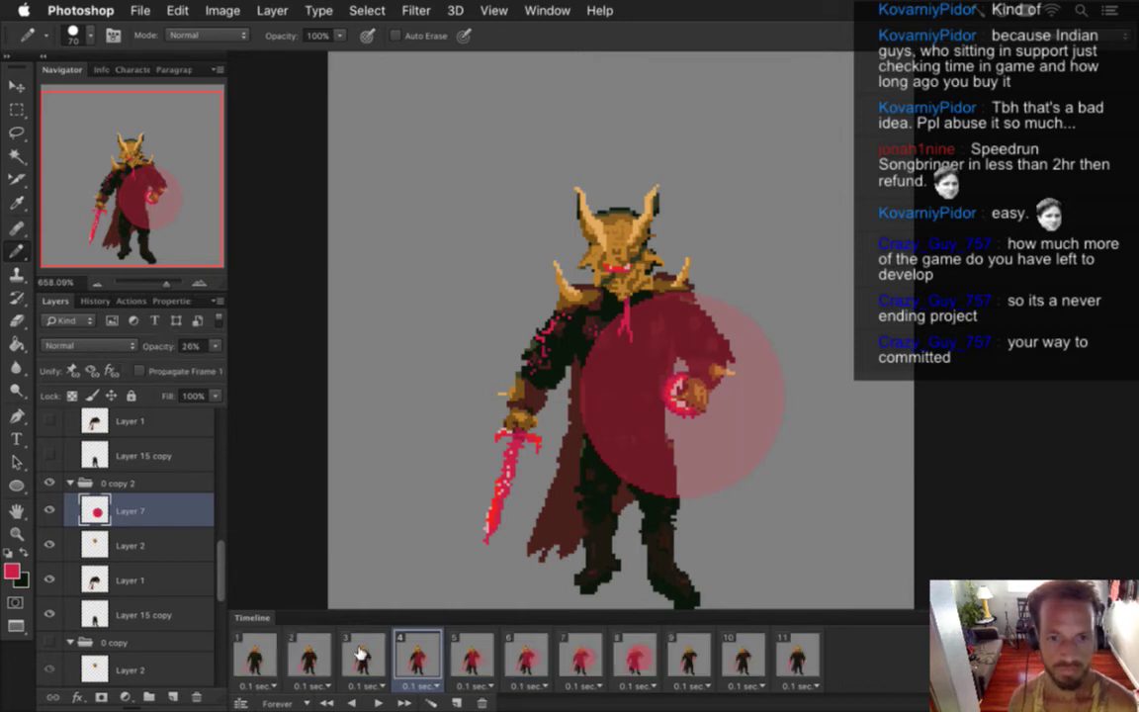
- Step through frames 2 to 6 to check how the circle appears and expands around the orb
left_click(309, 649)
left_click(362, 654)
left_click(416, 655)
left_click(471, 654)
left_click(523, 655)
left_click(471, 655)
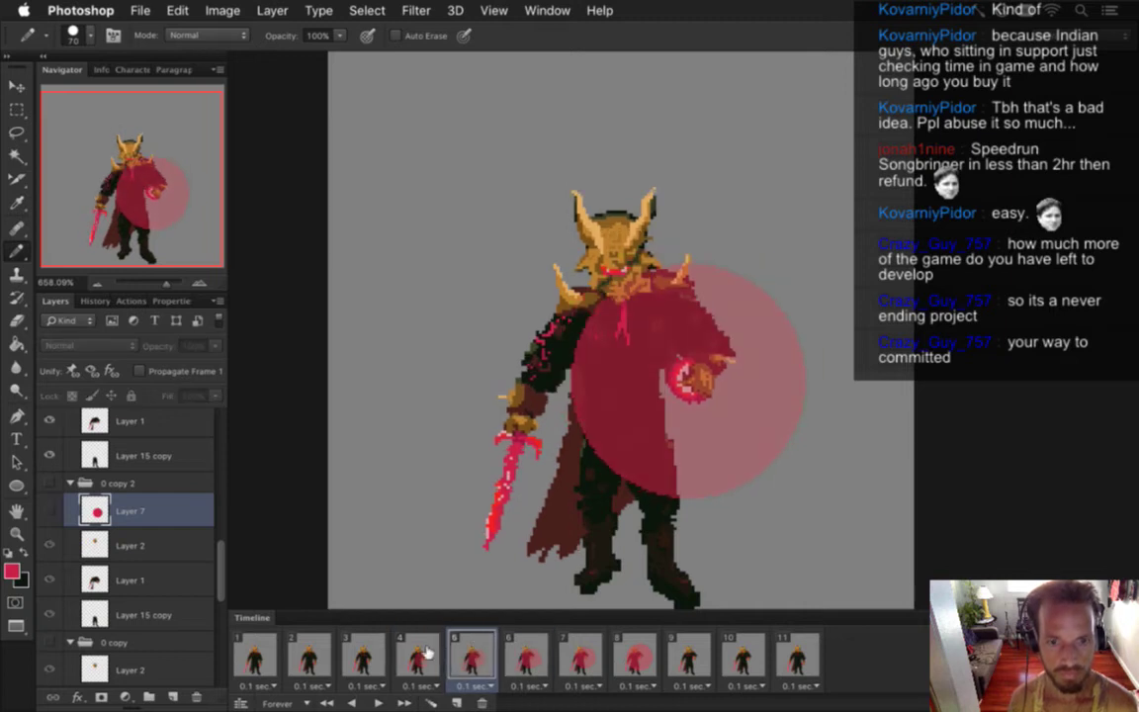
- Flip between frames 3, 4 and 5 and examine the size and opacity of their energy circle layers
left_click(416, 654)
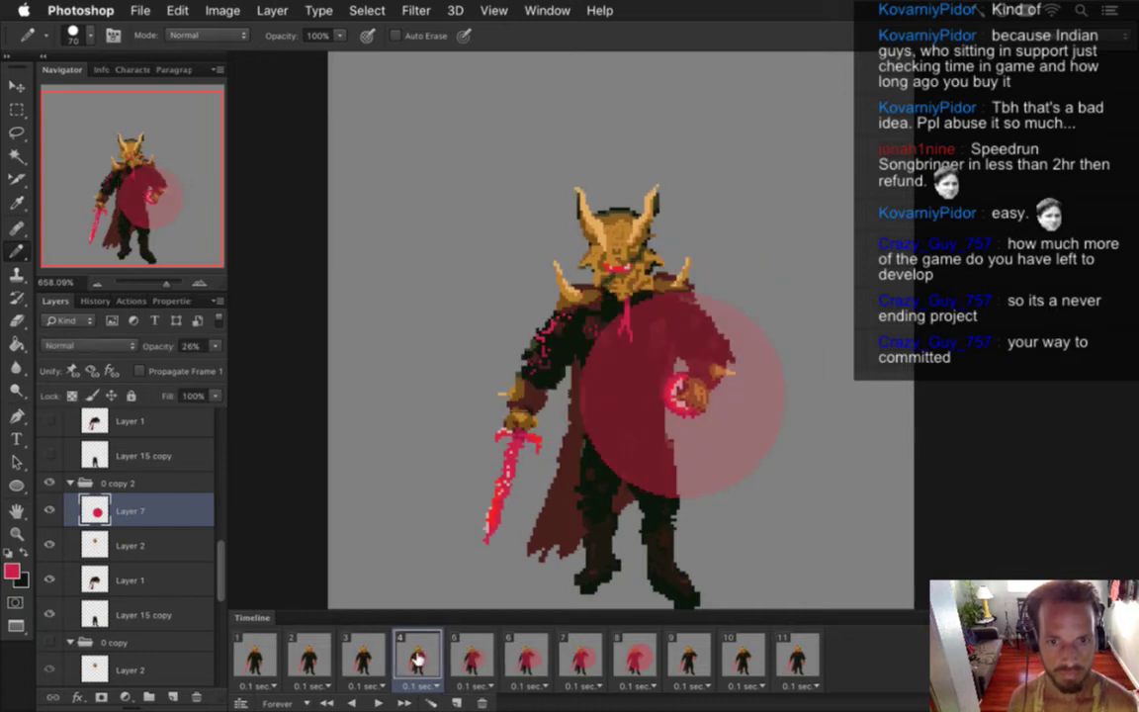
left_click(362, 654)
scroll(216, 560, "down", 2)
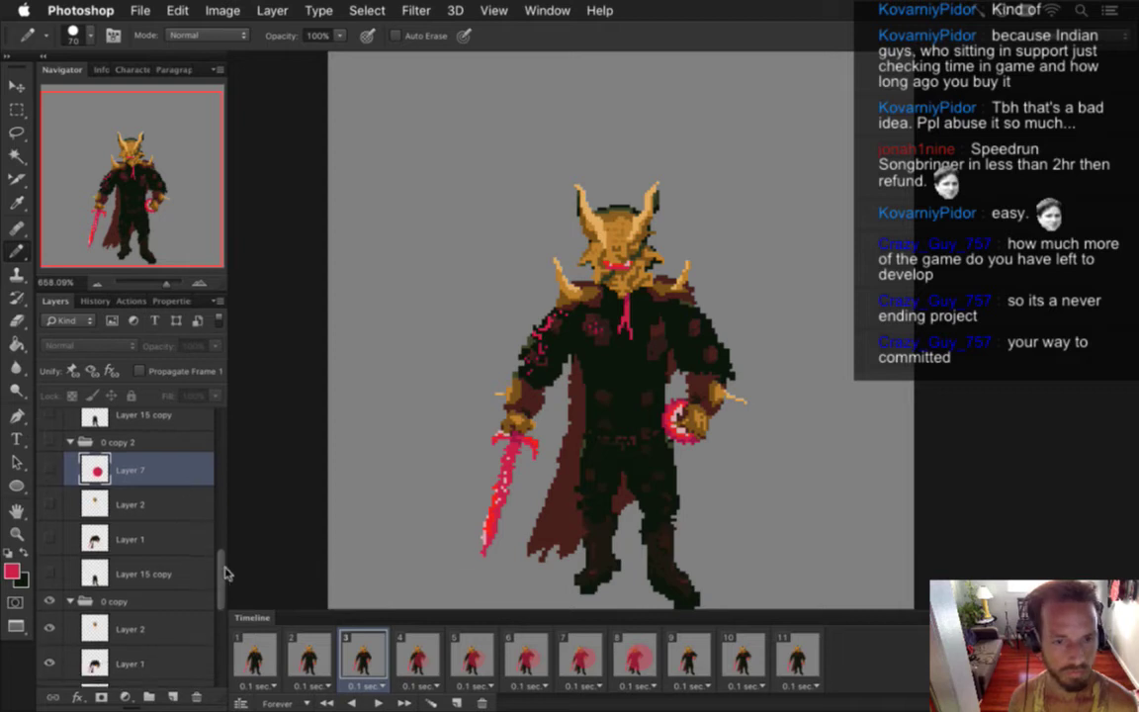
left_click(433, 657)
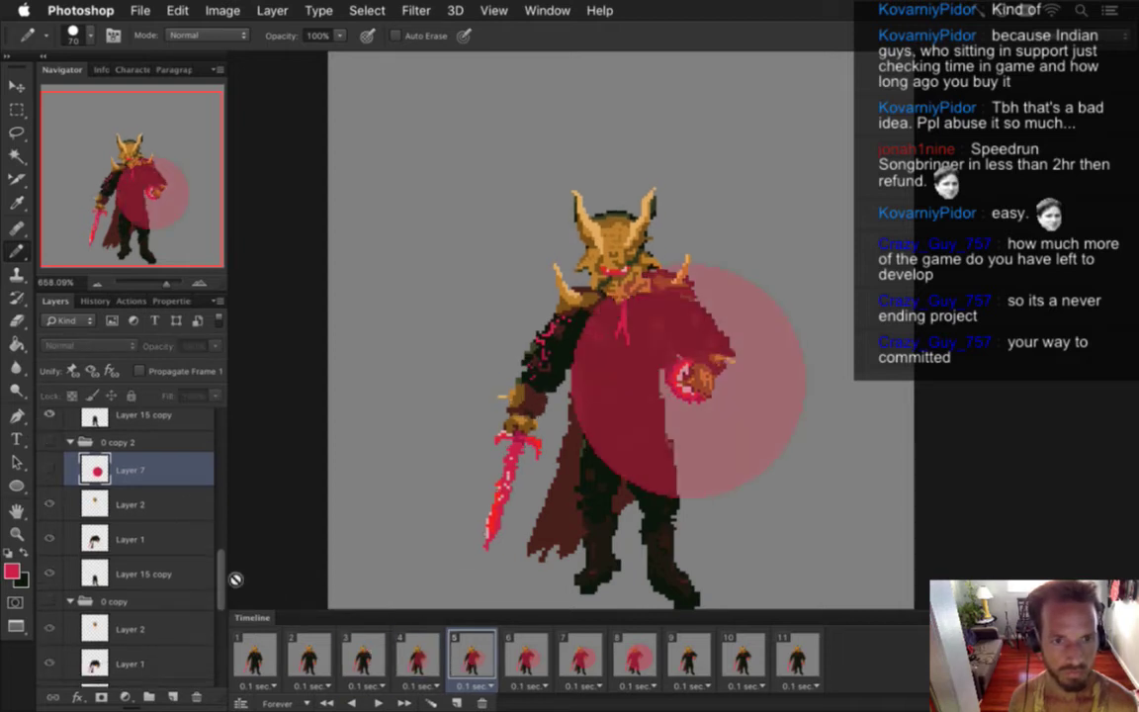
scroll(213, 529, "up", 5)
left_click(186, 532)
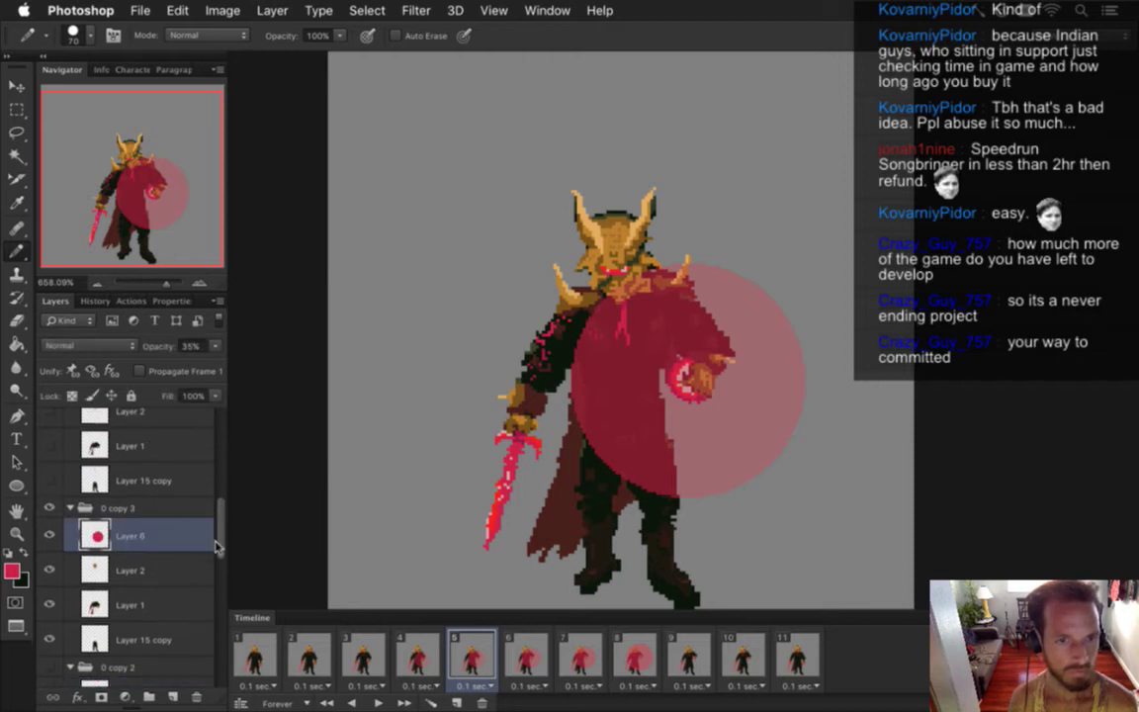
scroll(220, 534, "down", 3)
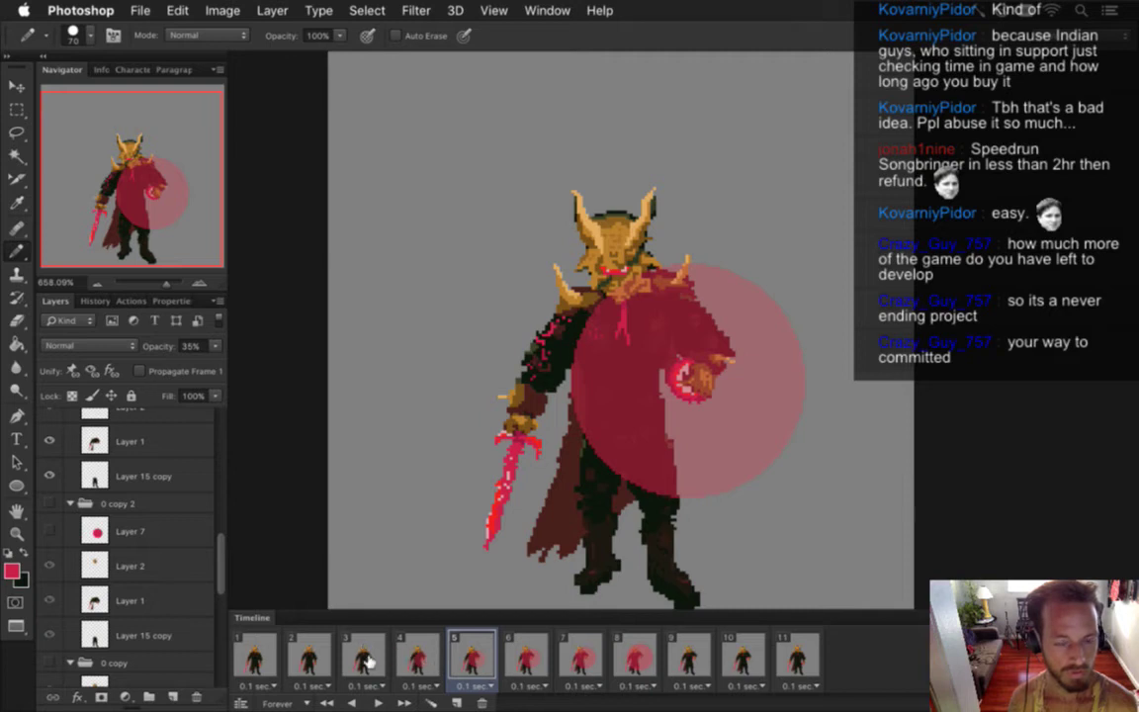
left_click(423, 656)
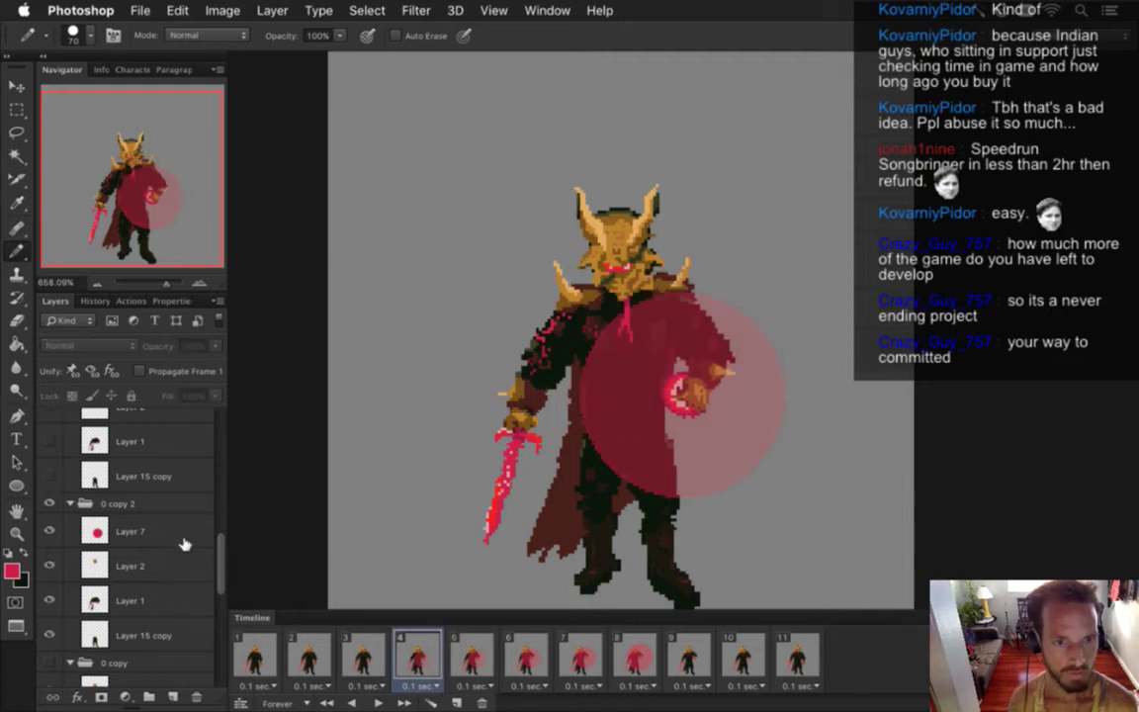
scroll(210, 573, "down", 4)
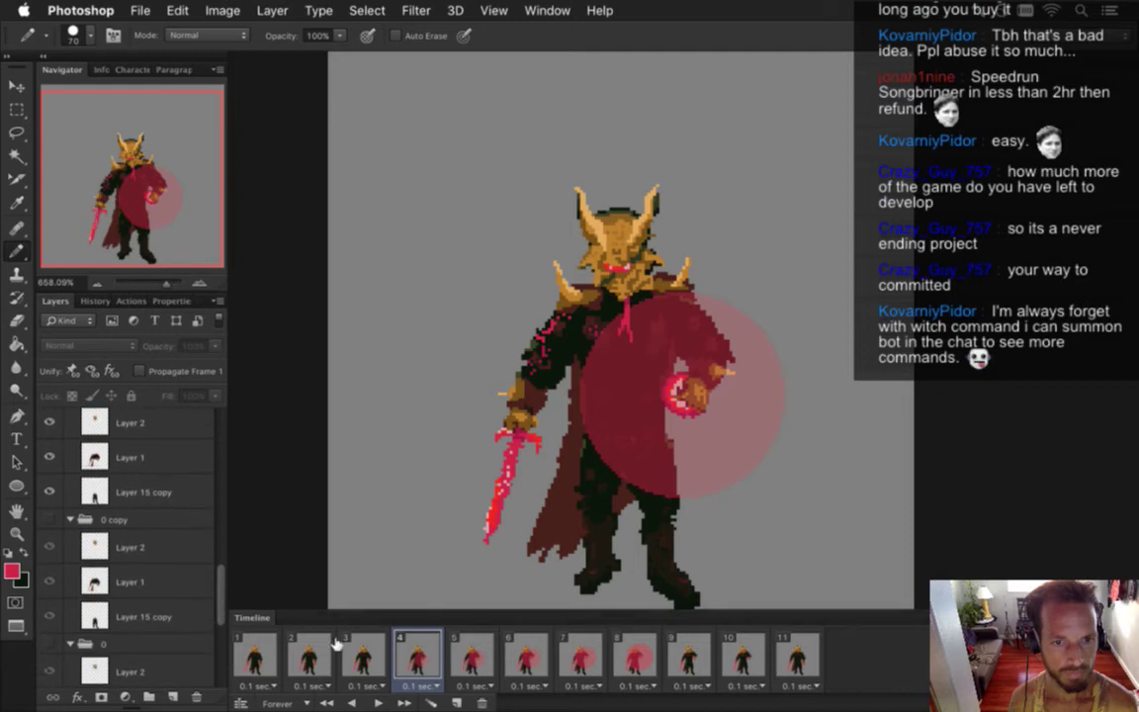
- Try stamping a 60 px crimson circle over frame 3's orb directly on Layer 2 of group 0 copy, and undo it
key("Left")
left_click(151, 550)
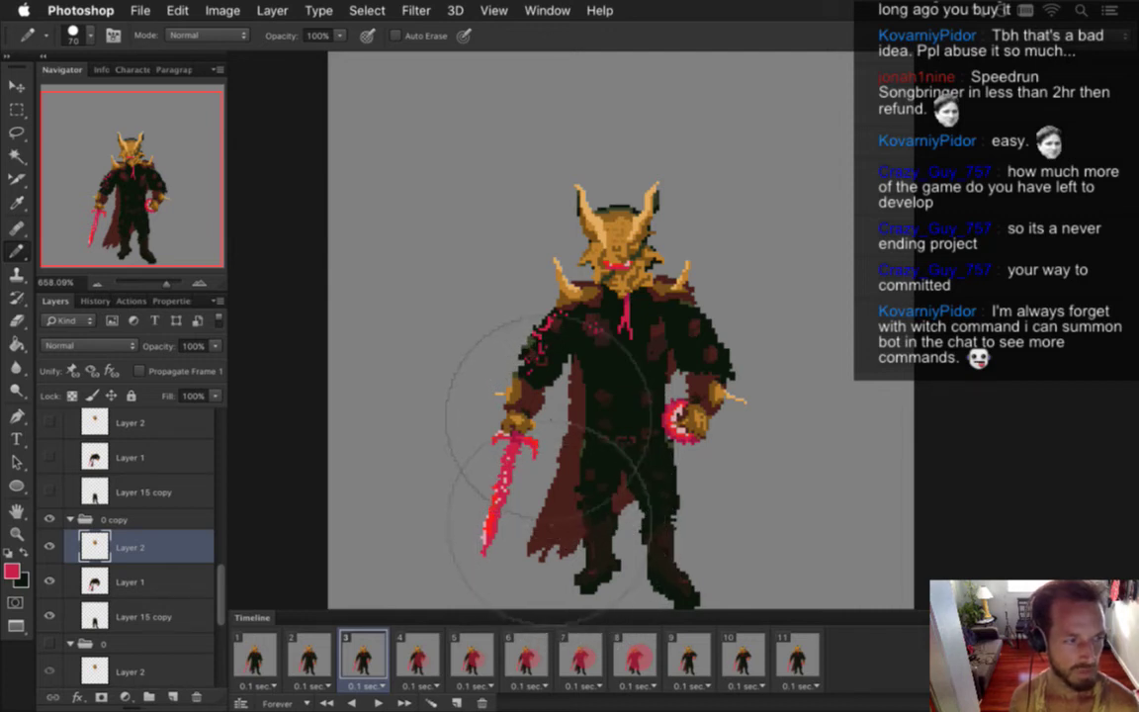
key("bracketleft")
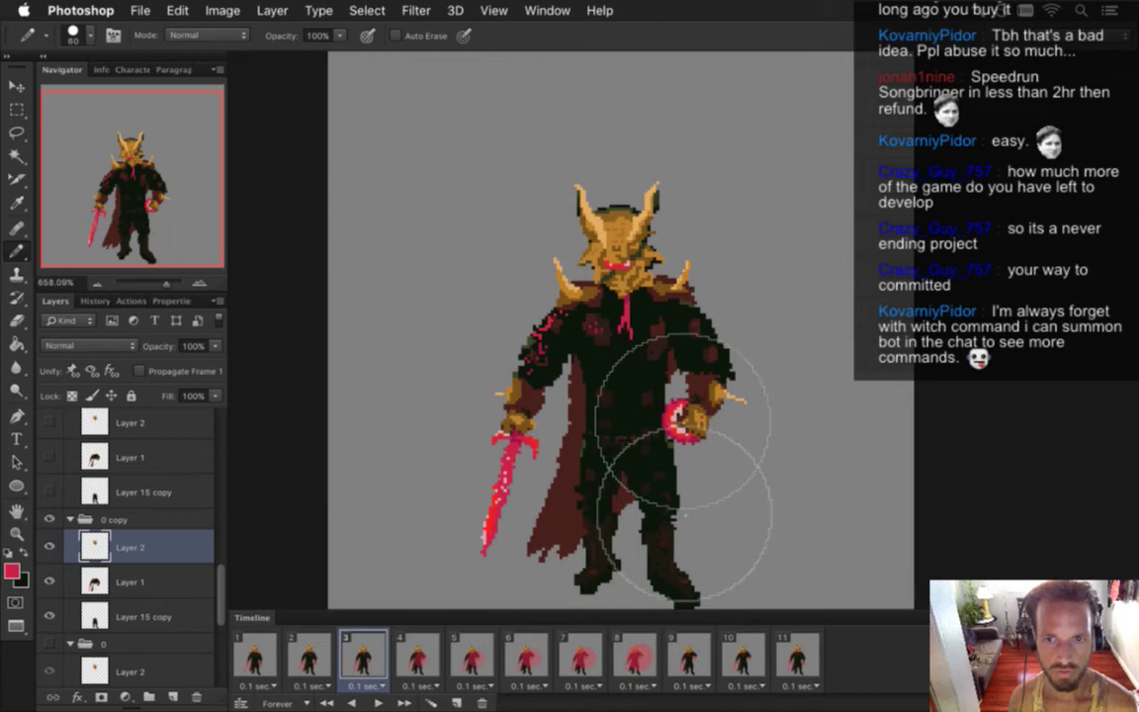
left_click(683, 423)
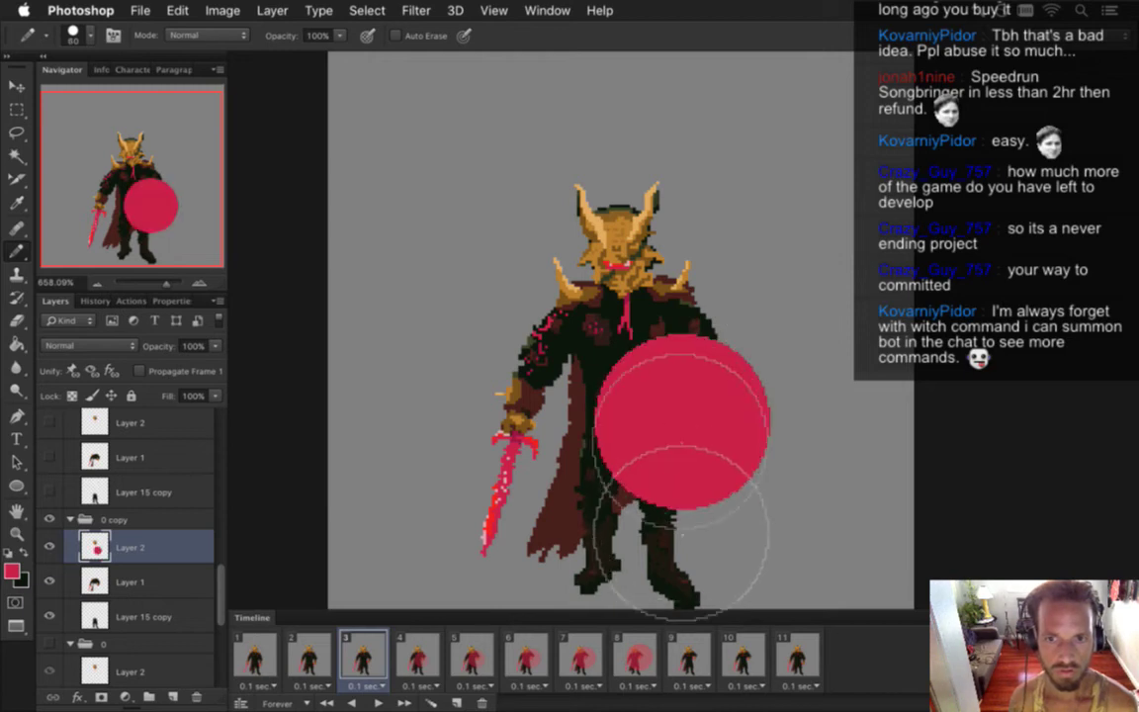
key("super+z")
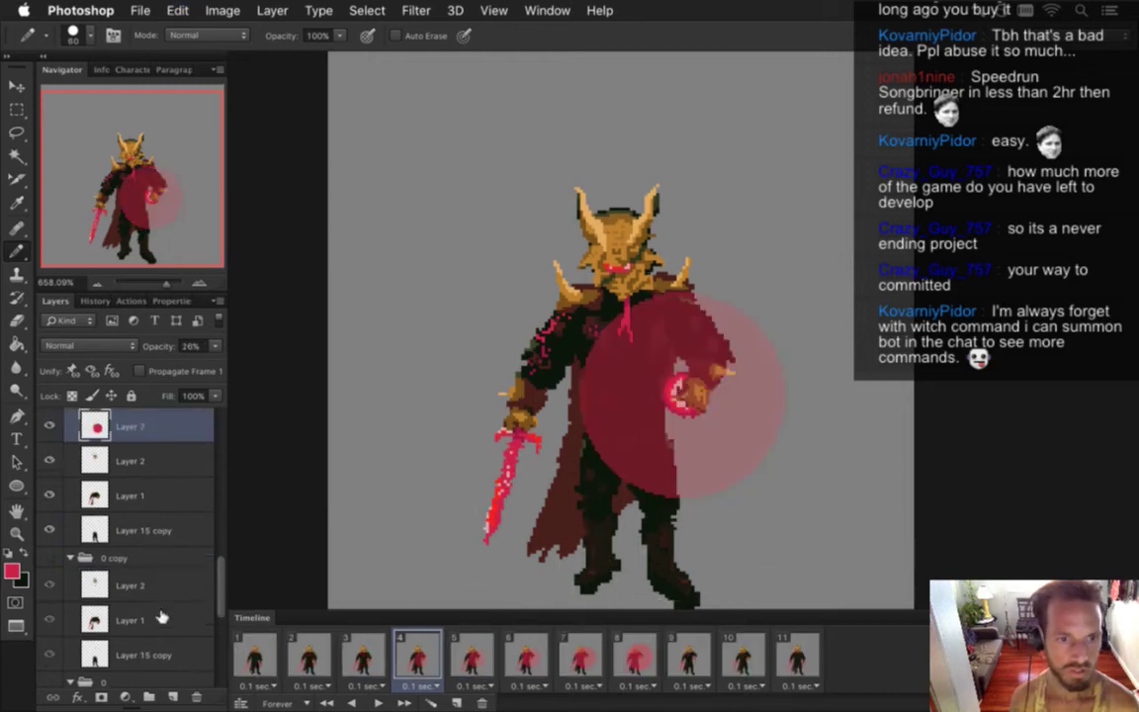
- Stamp a 60 px crimson circle over frame 3's orb on a new layer in group 0 copy, at 20% layer opacity
left_click(368, 647)
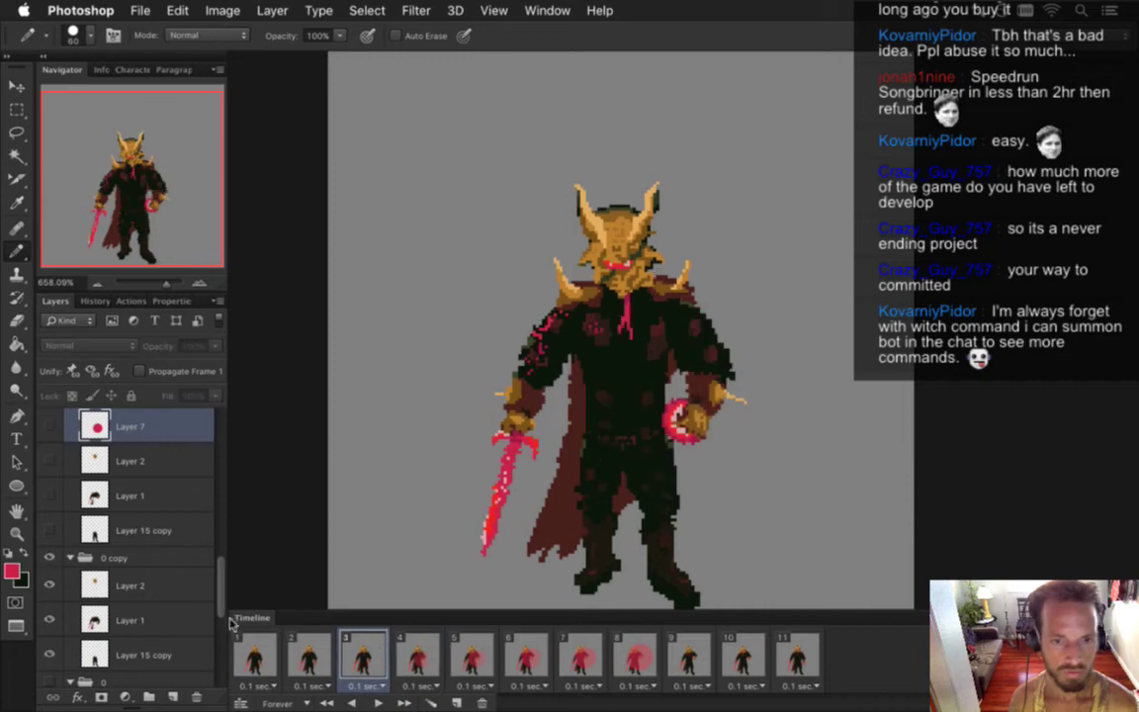
left_click(171, 588)
left_click(172, 697)
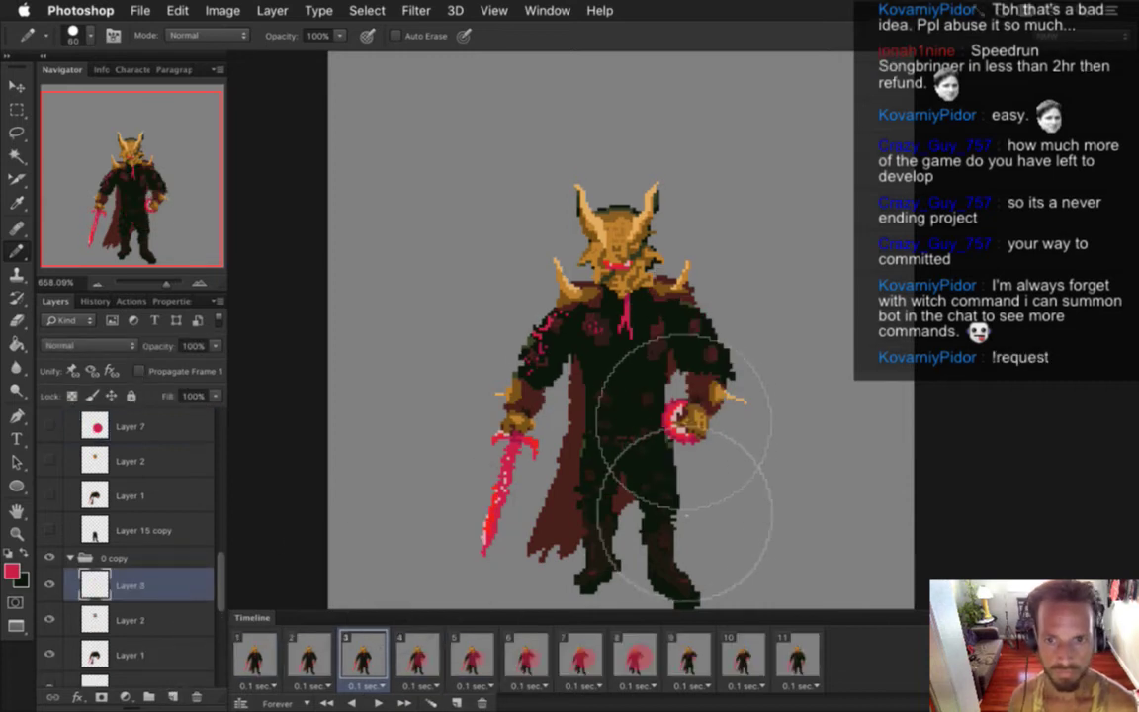
left_click(680, 423)
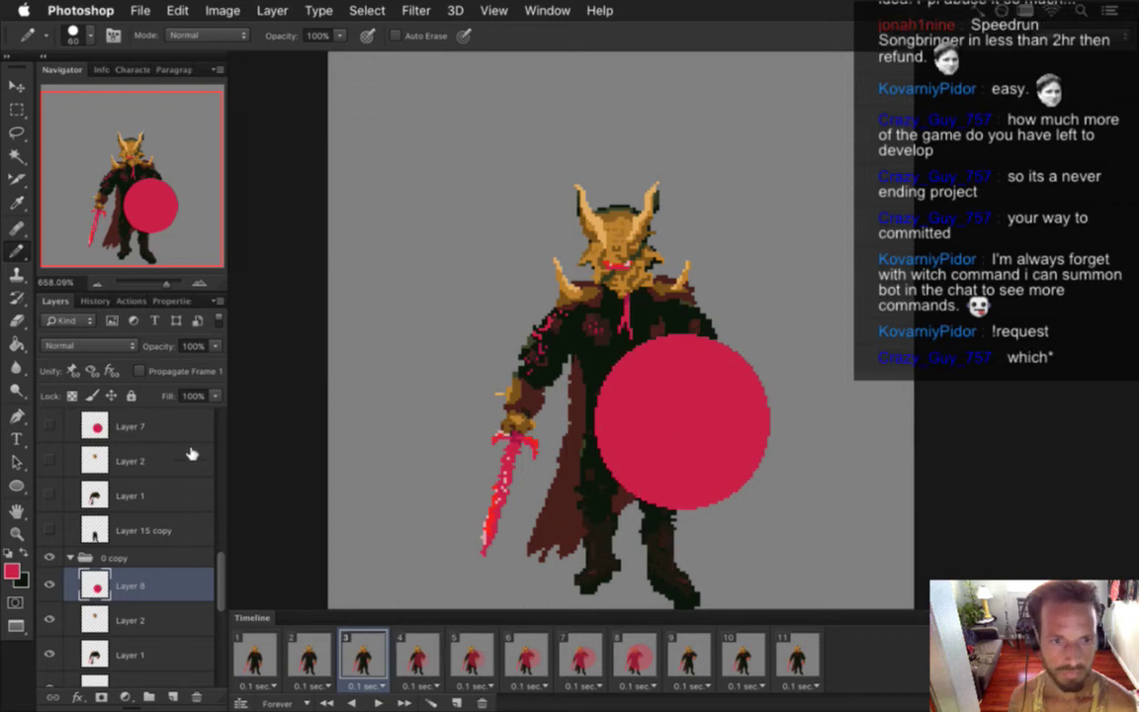
key("2")
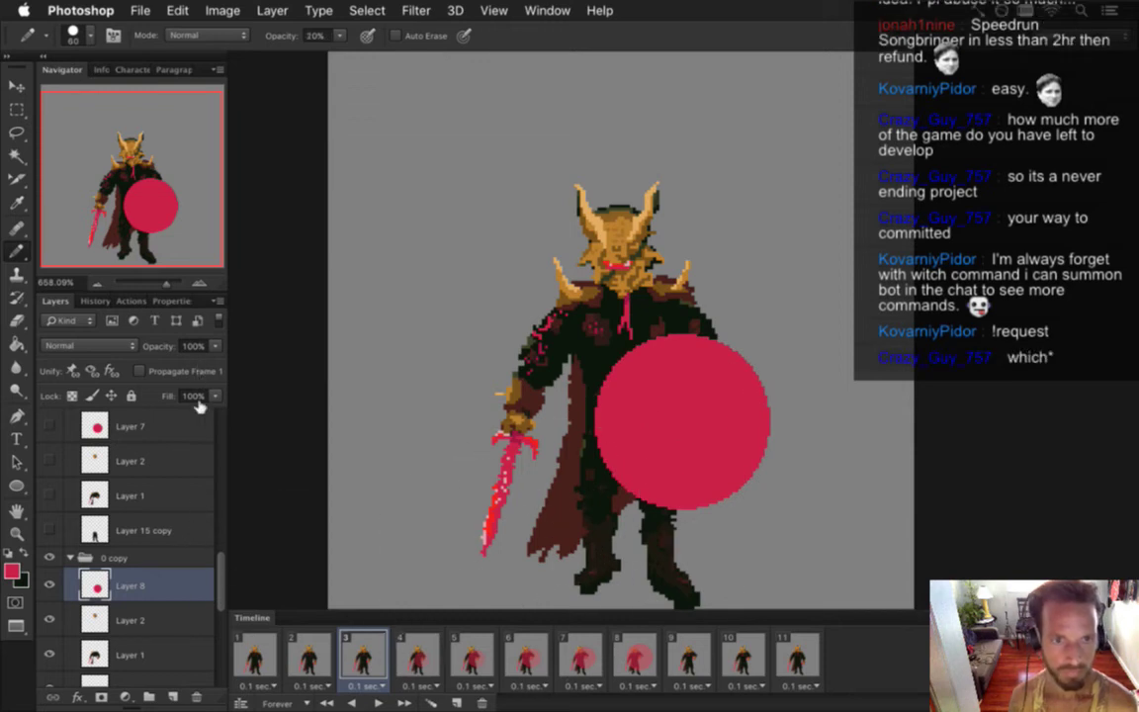
key("m")
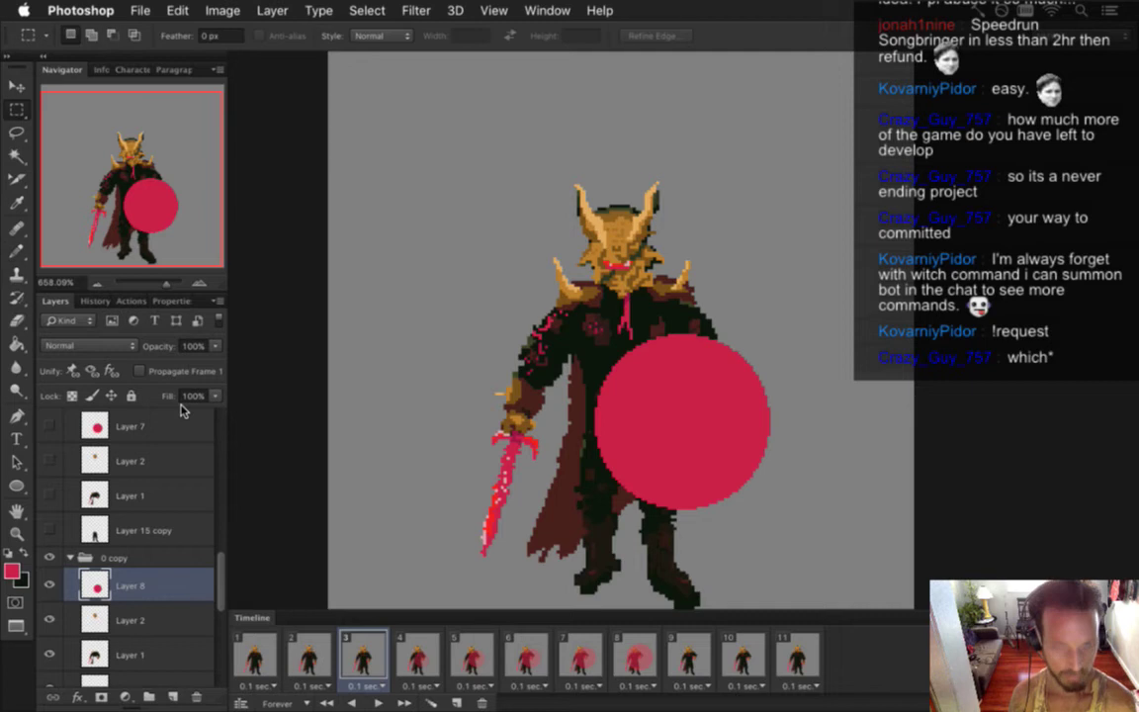
key("2")
- Add a new layer above Layer 2 in group 0 for frame 2
left_click(308, 655)
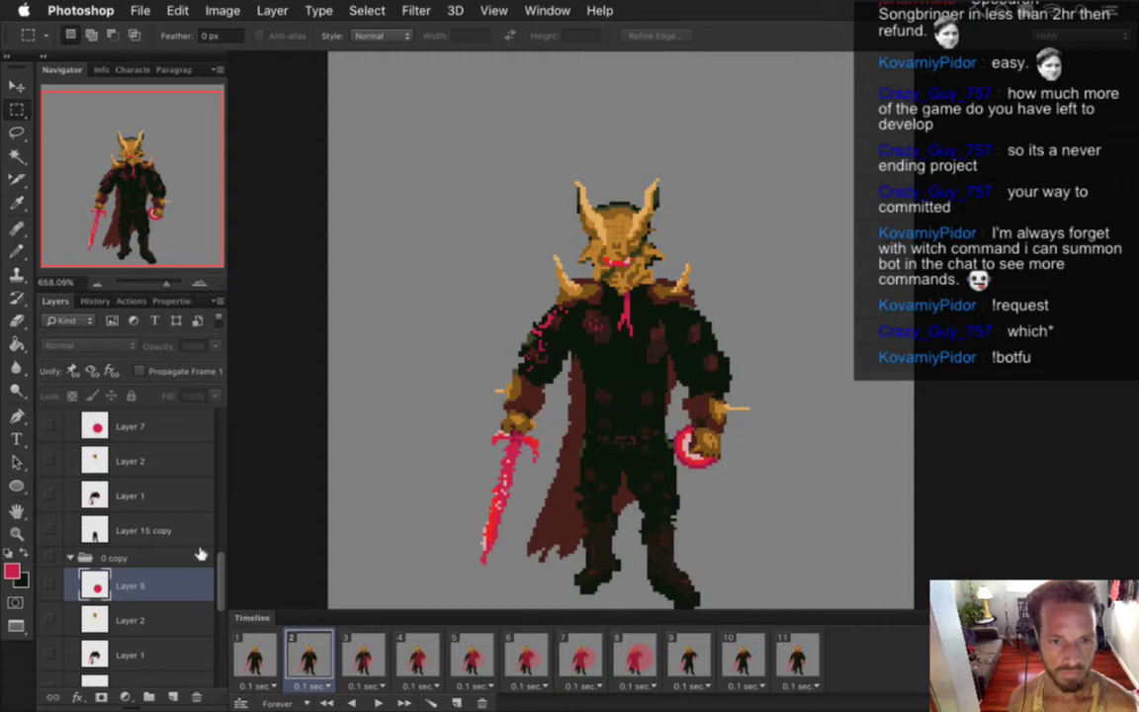
scroll(207, 553, "down", 2)
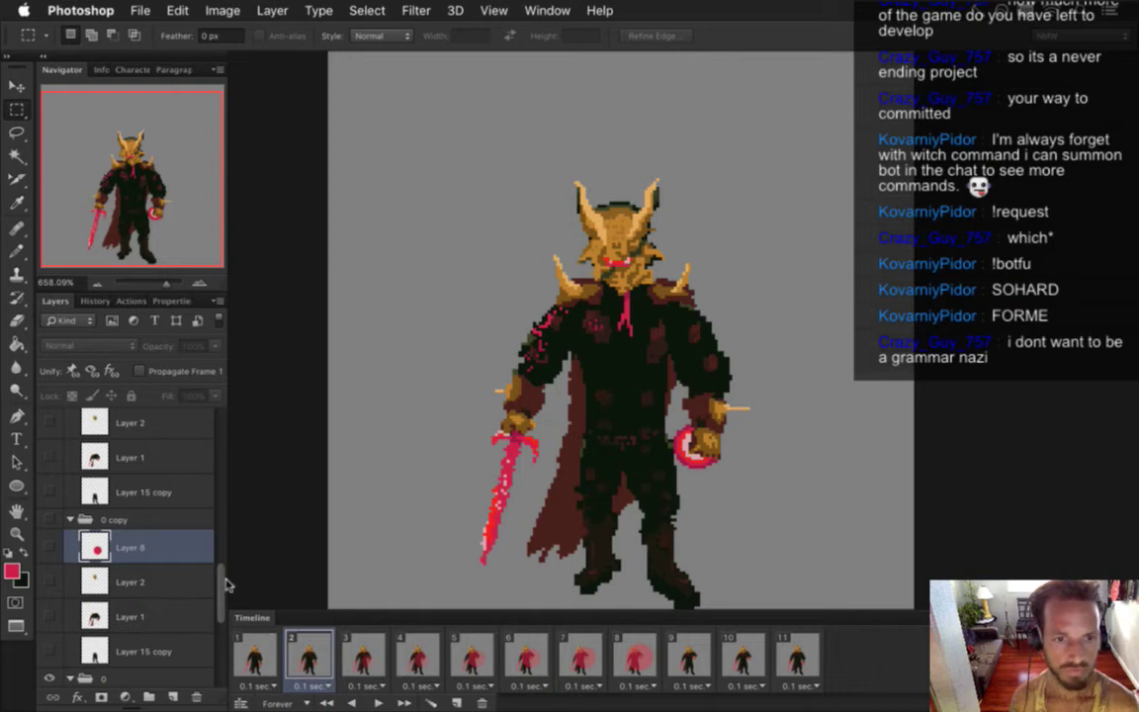
scroll(221, 586, "down", 5)
left_click(160, 534)
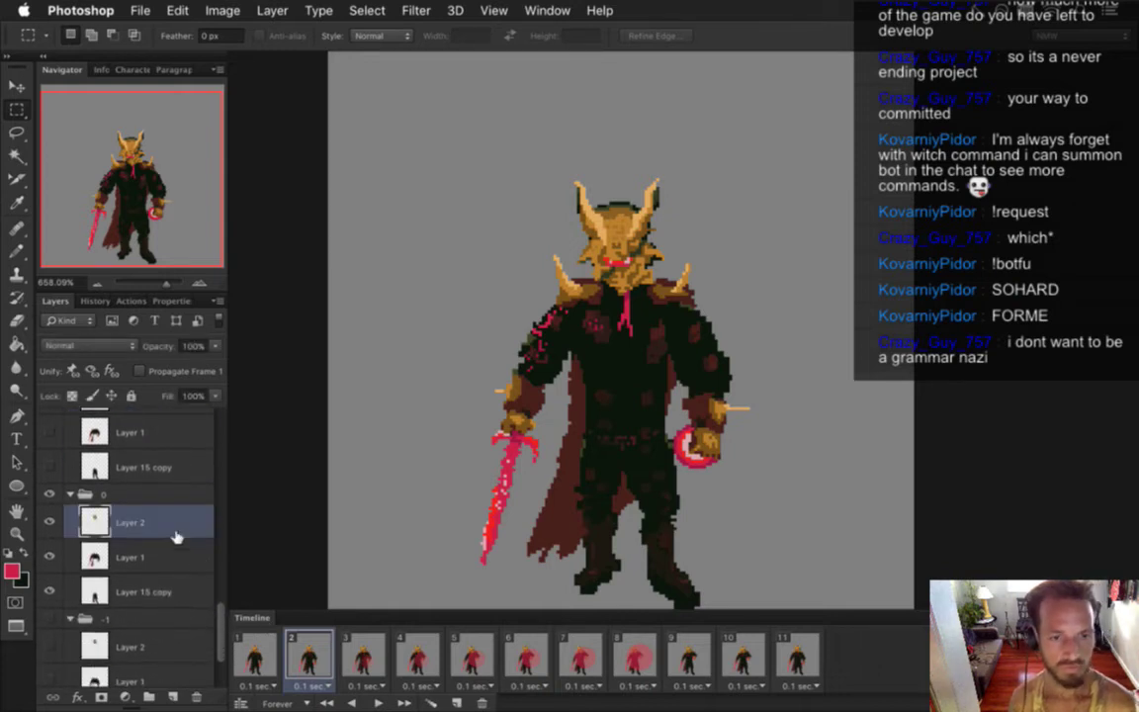
left_click(174, 695)
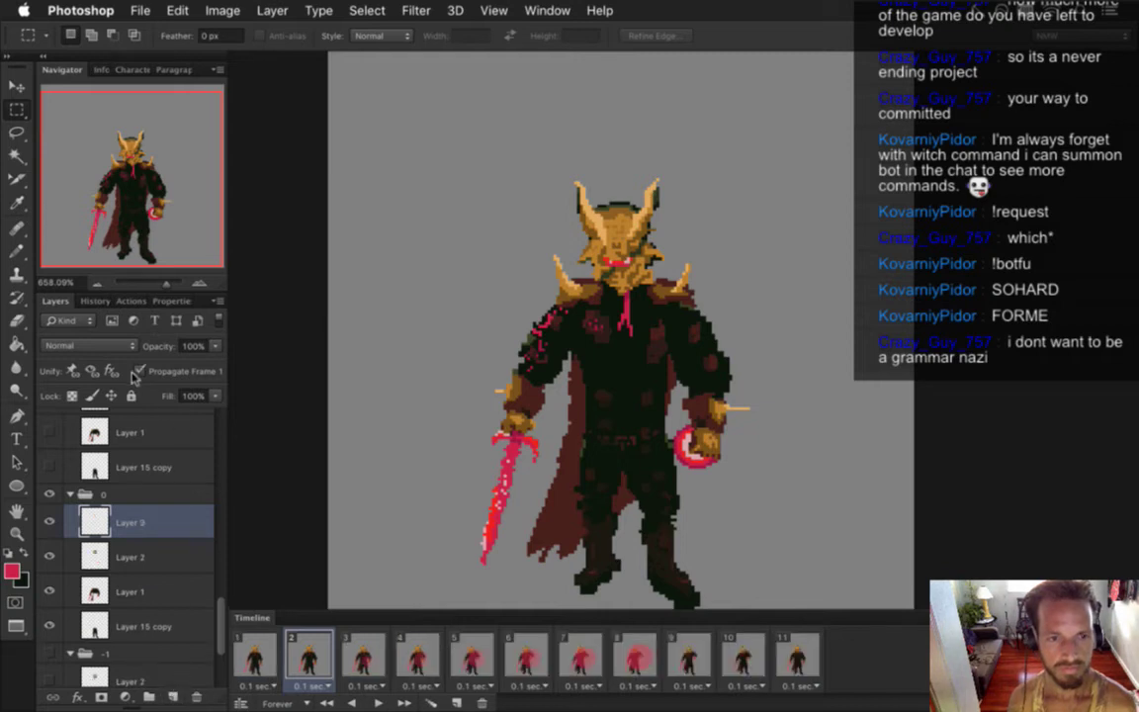
- Stamp a 45 px crimson circle over frame 2's orb on the new layer and set the layer's opacity to 10%
key("b")
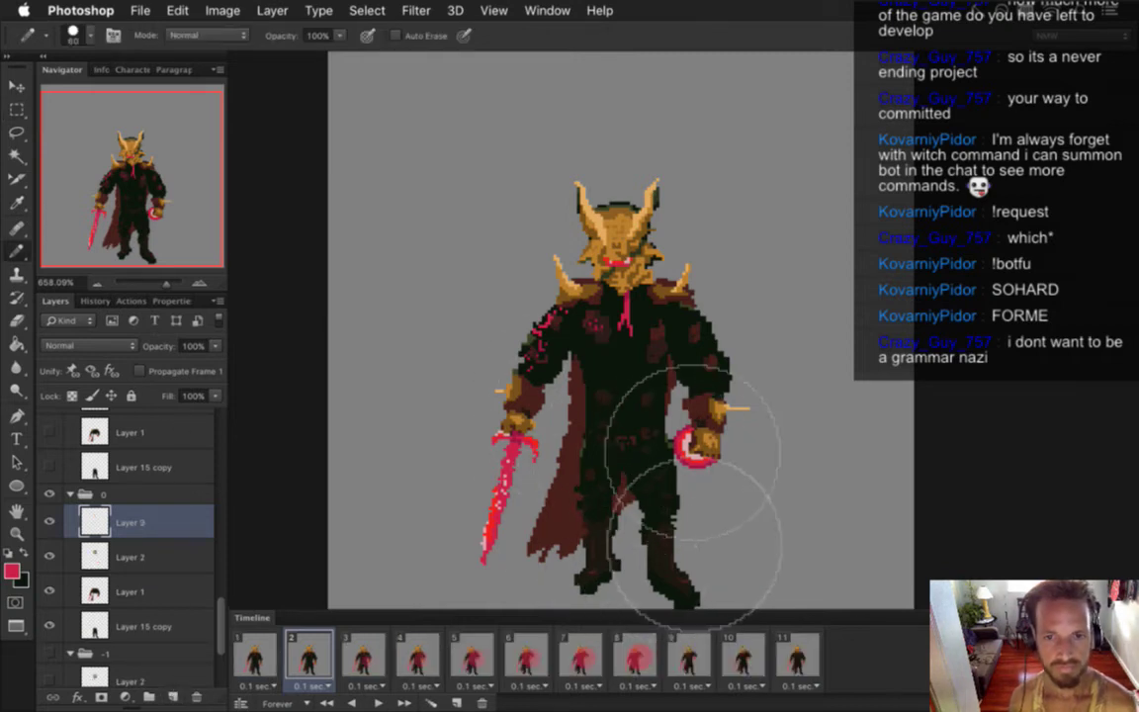
key("[")
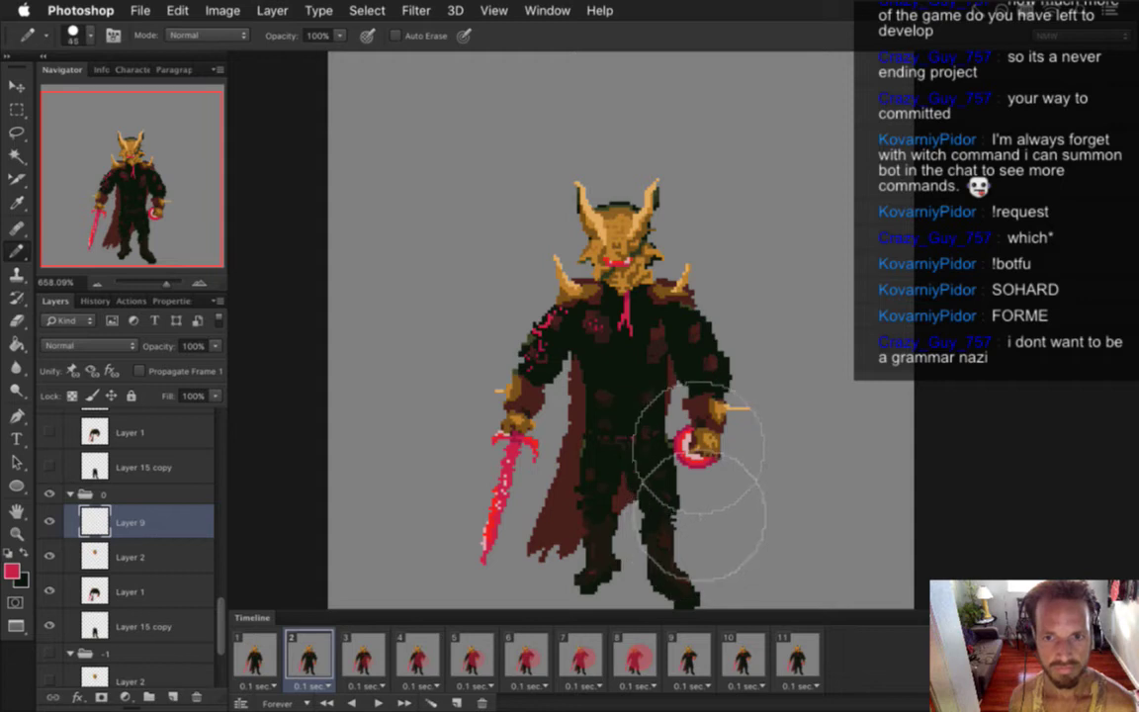
left_click(695, 449)
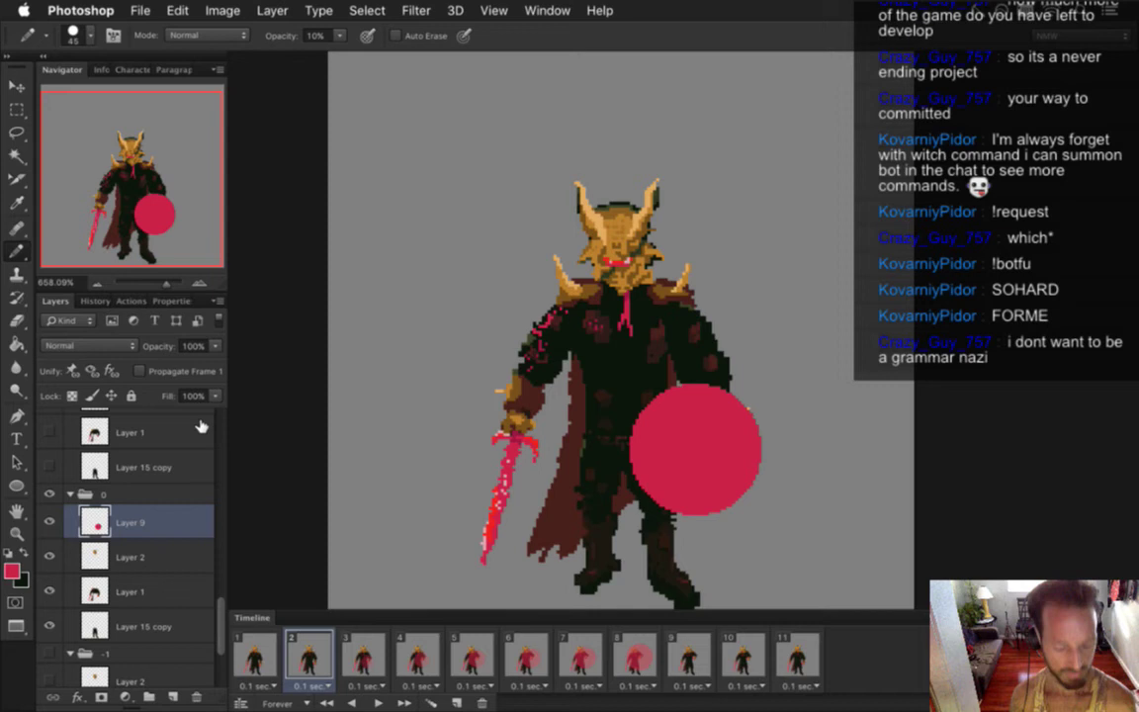
key("m")
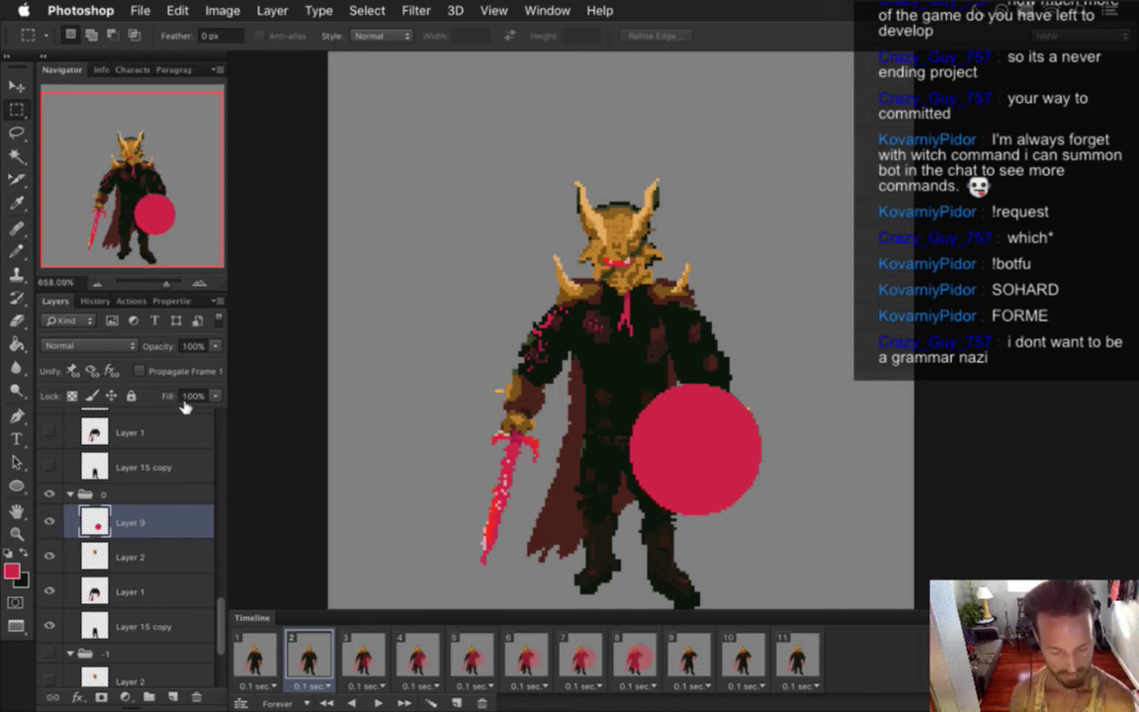
key("b")
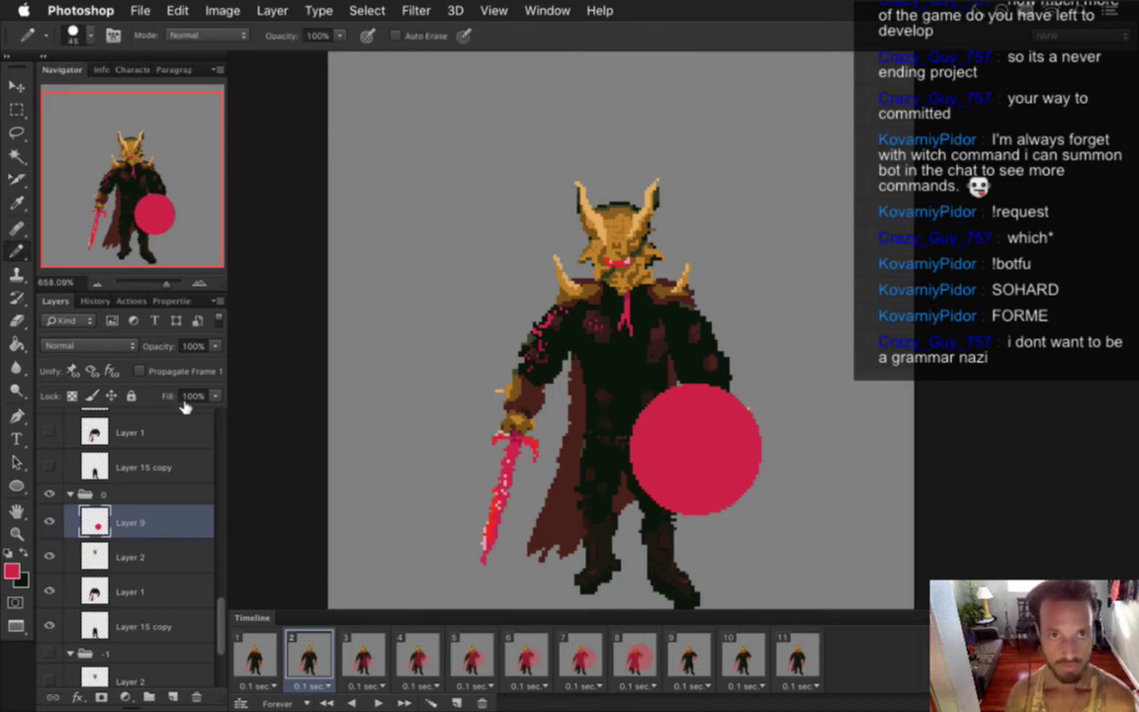
key("m")
key("1")
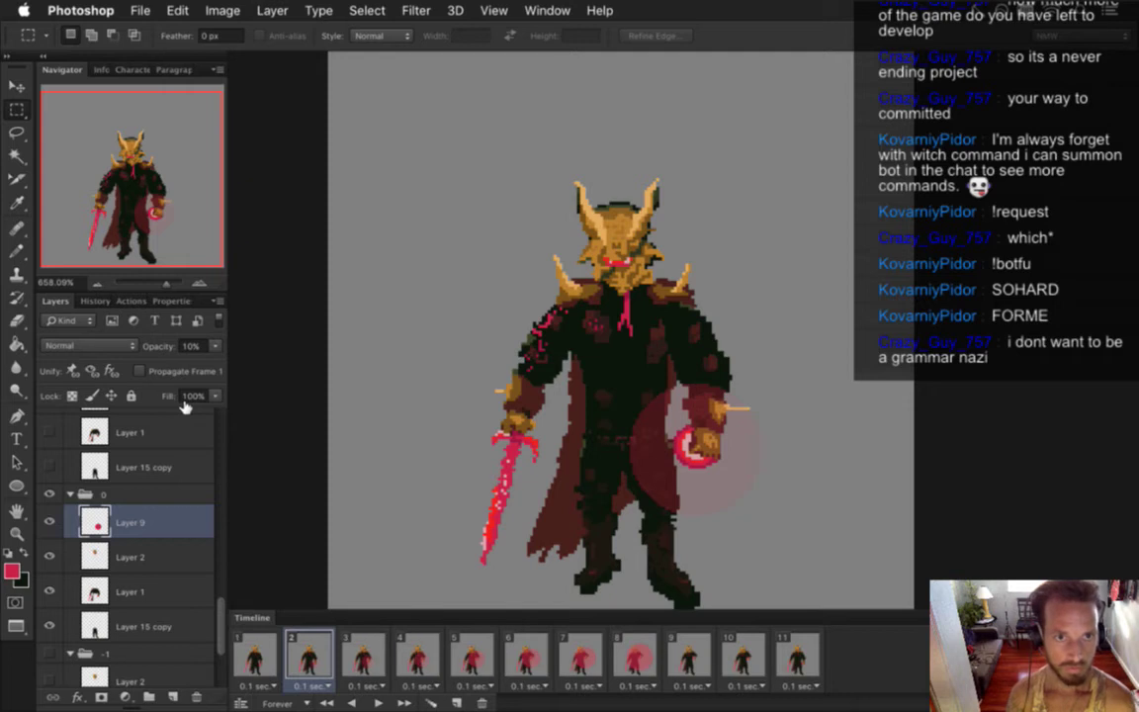
- Play the animation from frame 1 to check how the energy circle grows, and stop playback
left_click(255, 657)
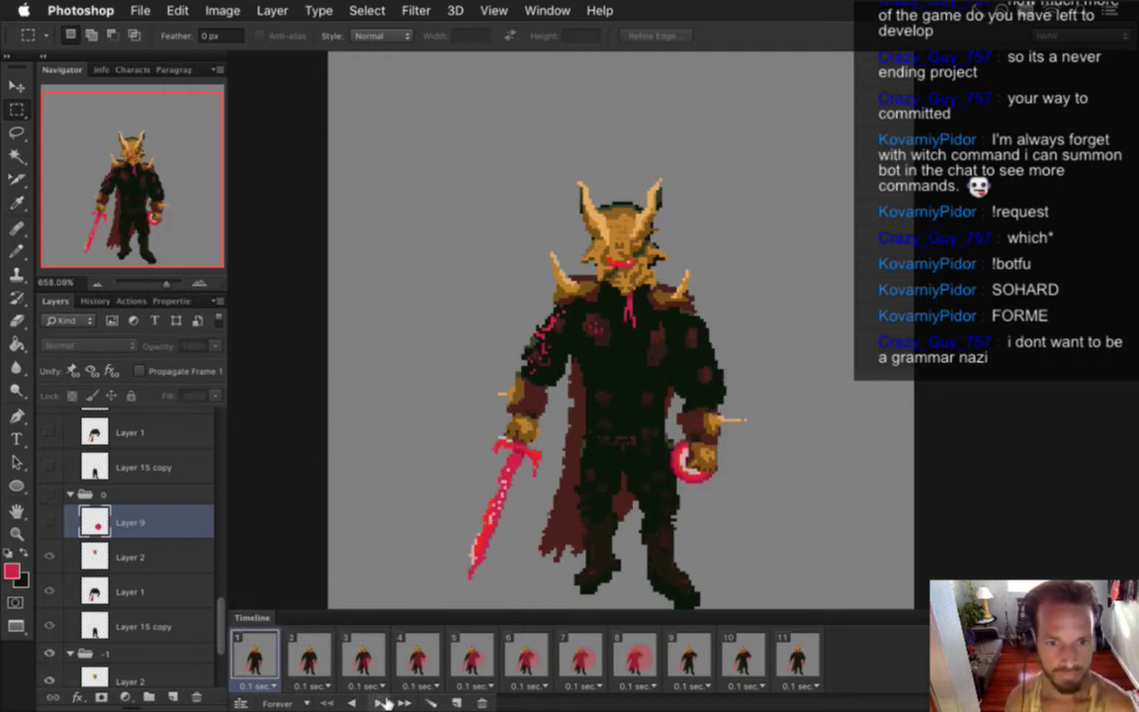
left_click(378, 701)
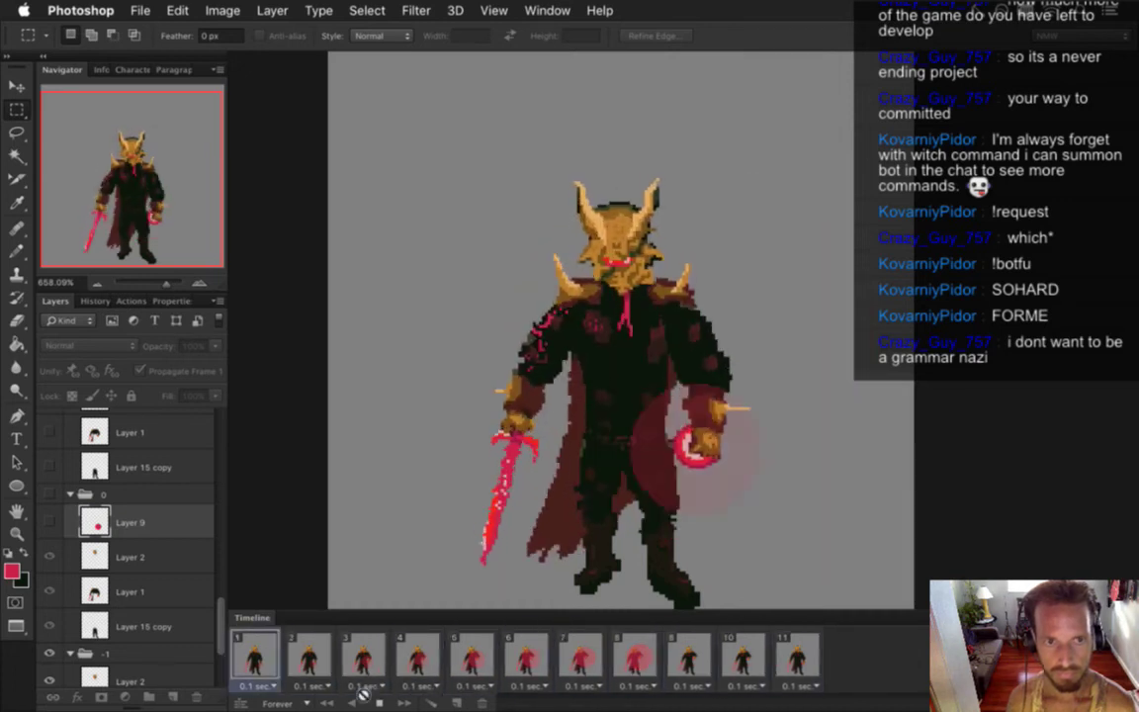
left_click(374, 702)
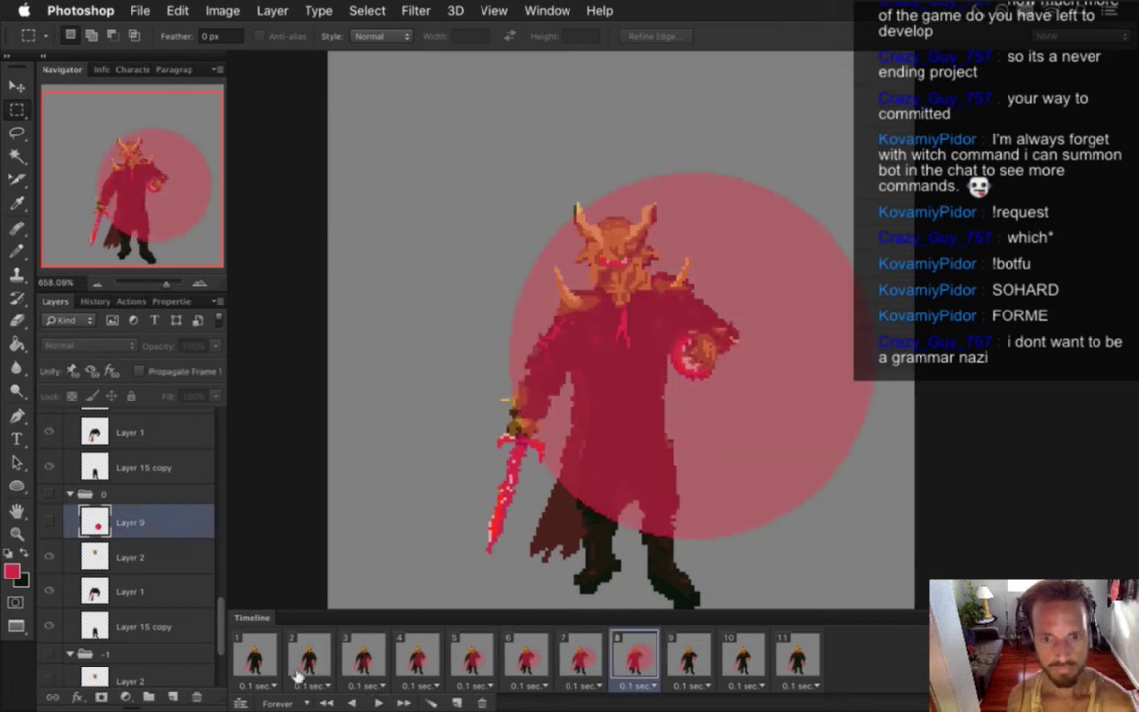
- Select all eleven frames, hide the Color Fill 1 background layer, and export the animation with the offered settings
left_click(252, 640)
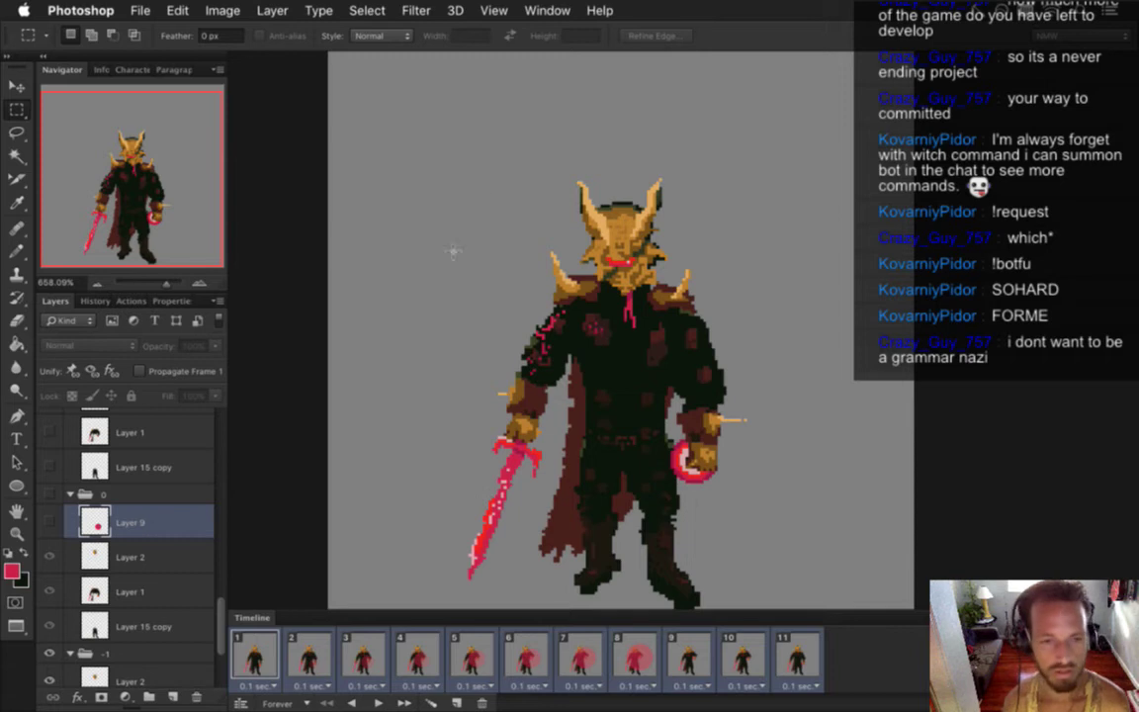
scroll(203, 632, "down", 3)
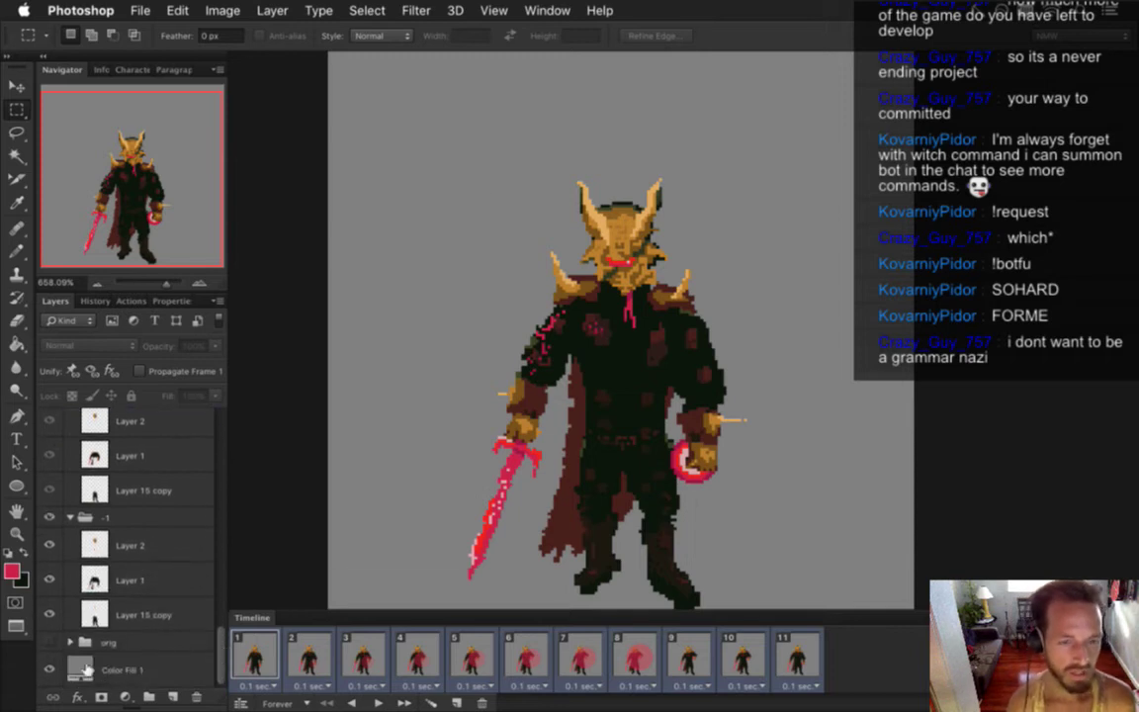
left_click(92, 672)
left_click(48, 669)
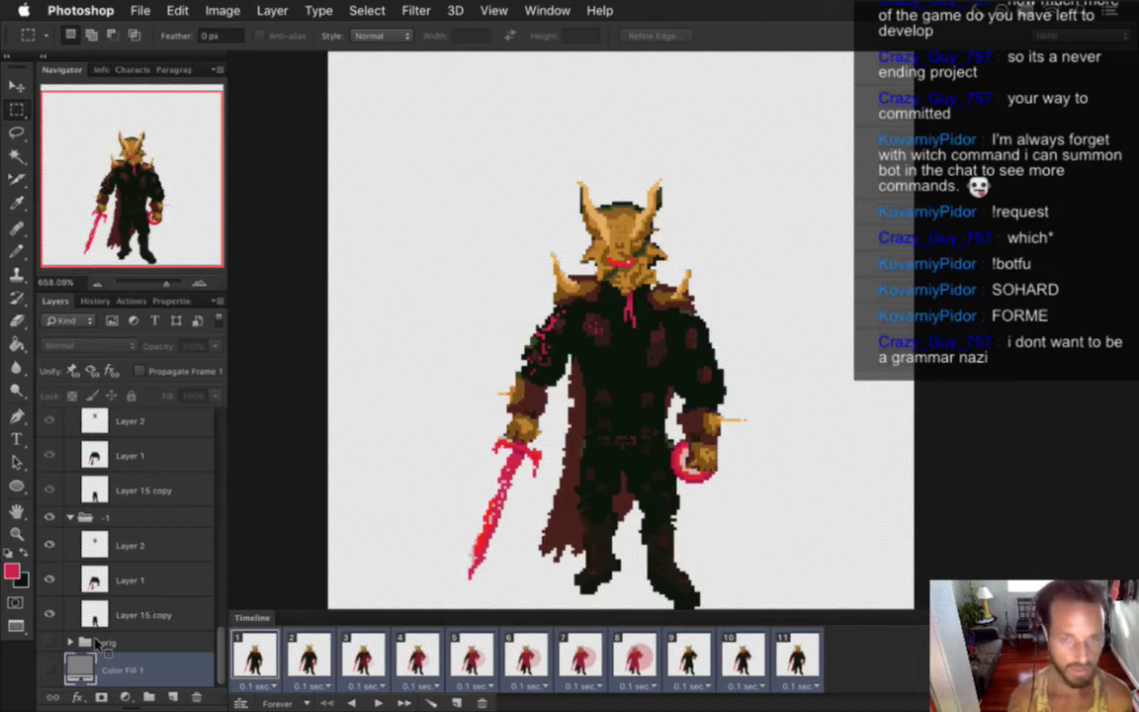
key("super+alt+shift+r")
key("Return")
key("Return")
- Switch to Xcode, run Songbringer to watch the boss's tractor move in the fight, and quit the game
key("super+Tab")
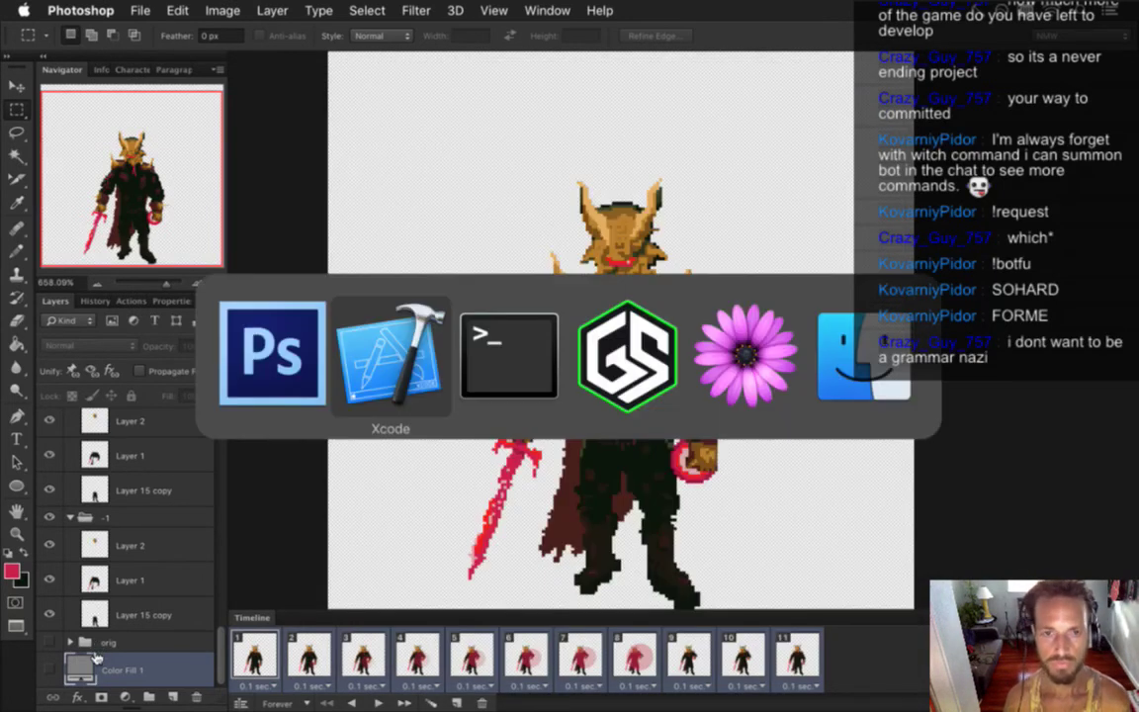
key("super+r")
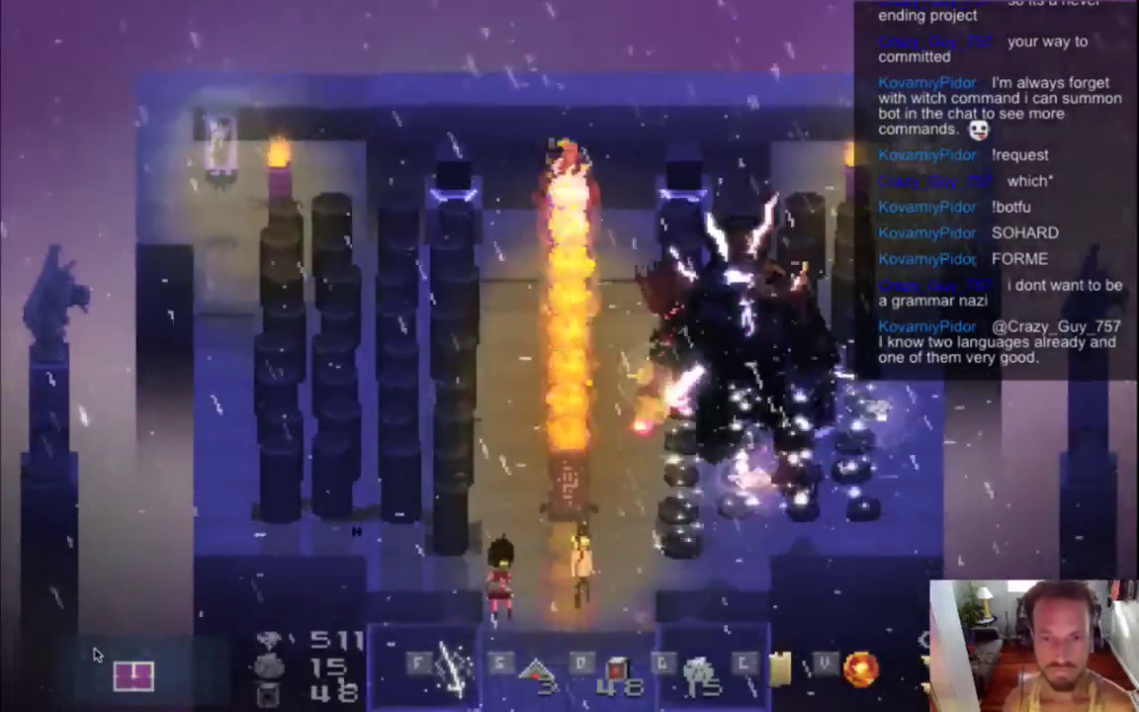
key("s")
key("Right")
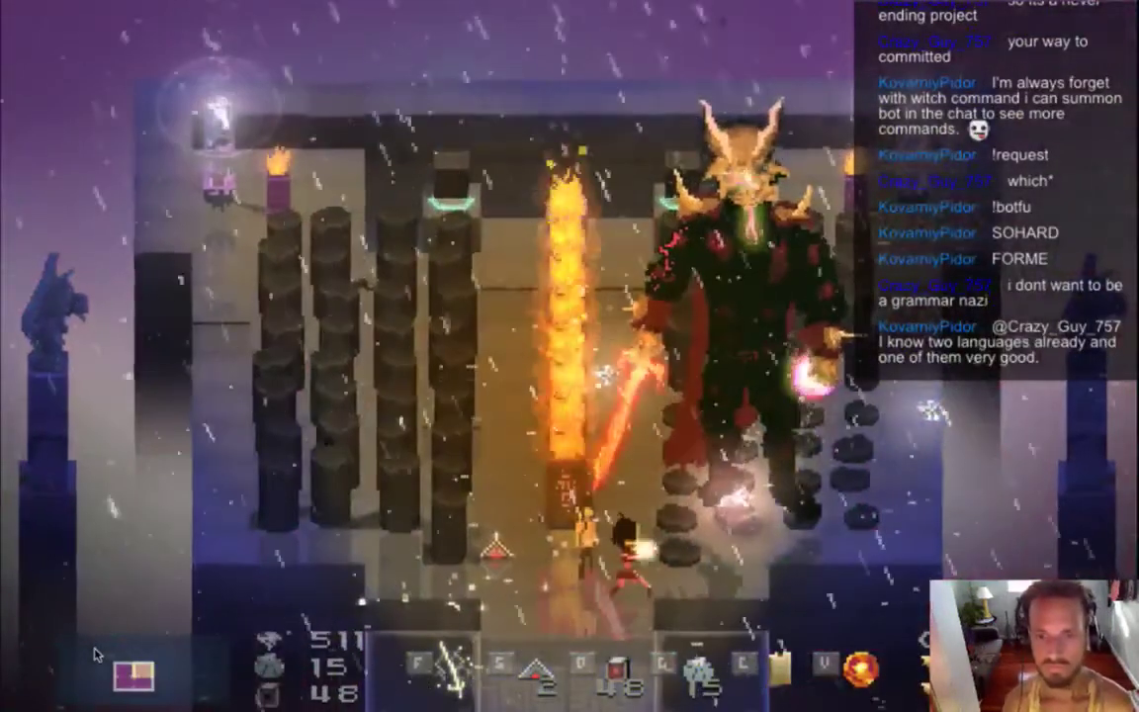
key("Right")
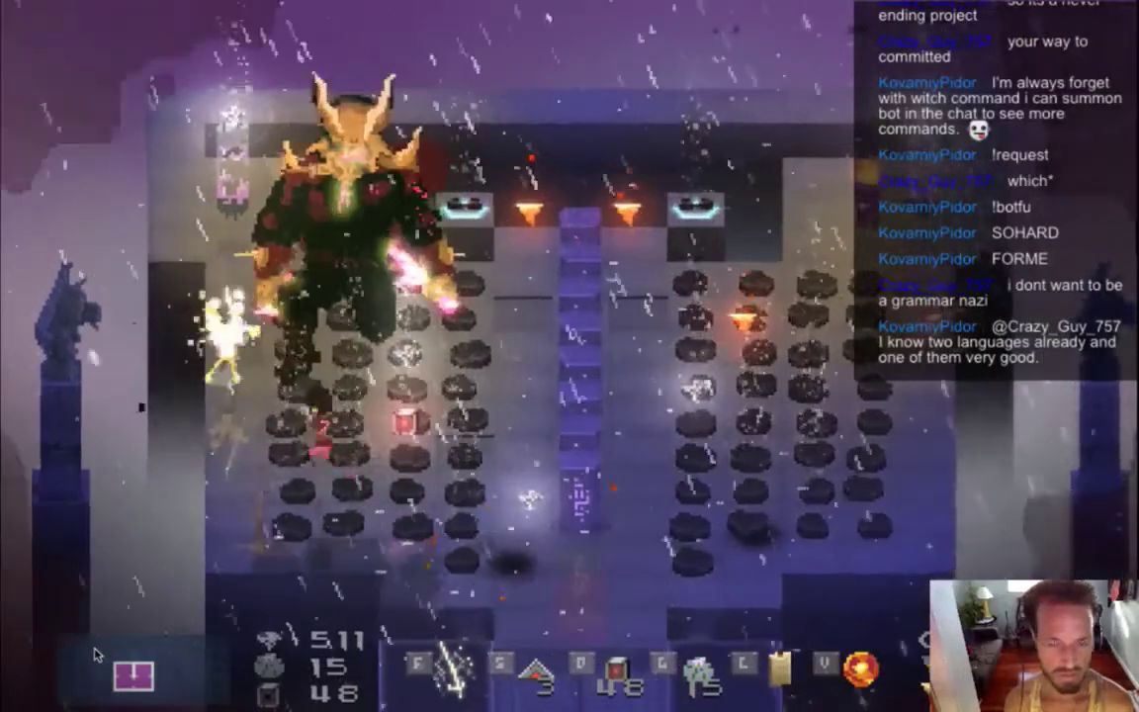
key("Up")
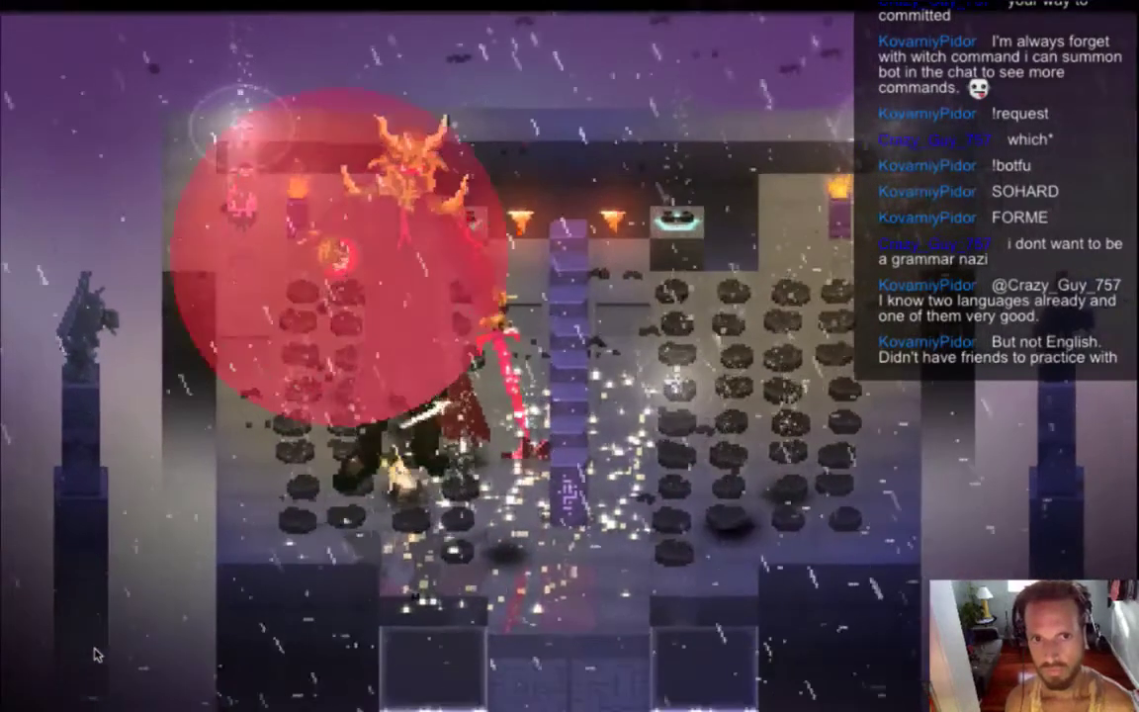
key("super+q")
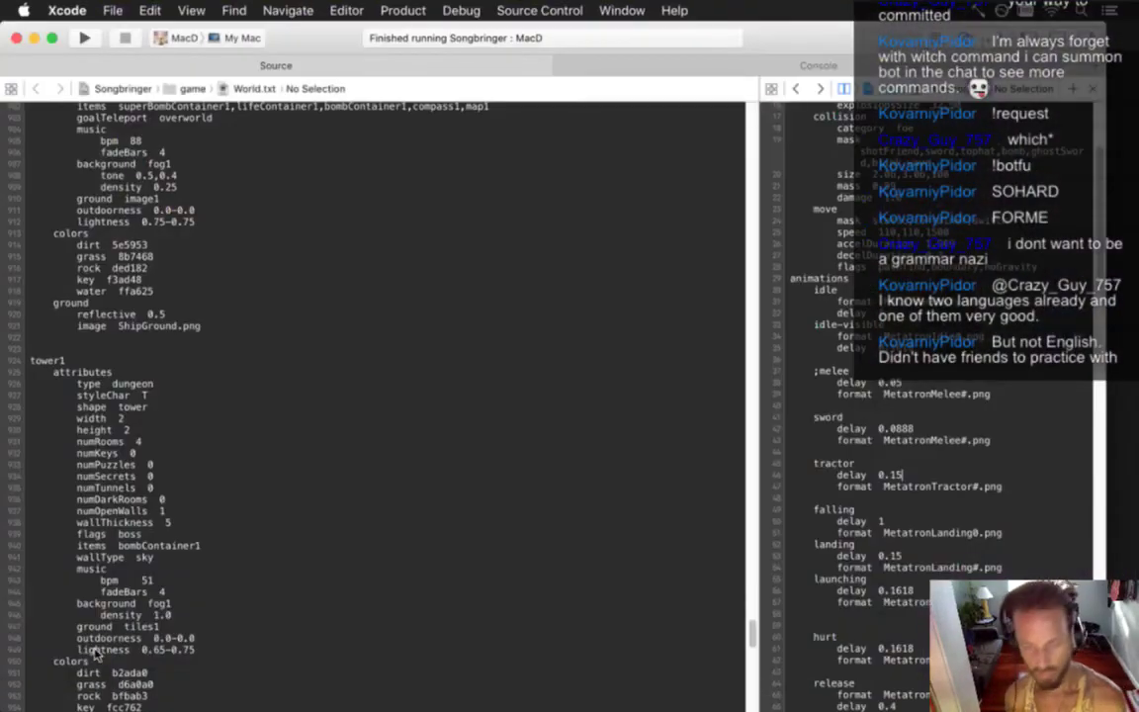
- Switch back to Photoshop, show the Color Fill 1 background in all frames, and compare frames 1 and 2
key("super+Tab")
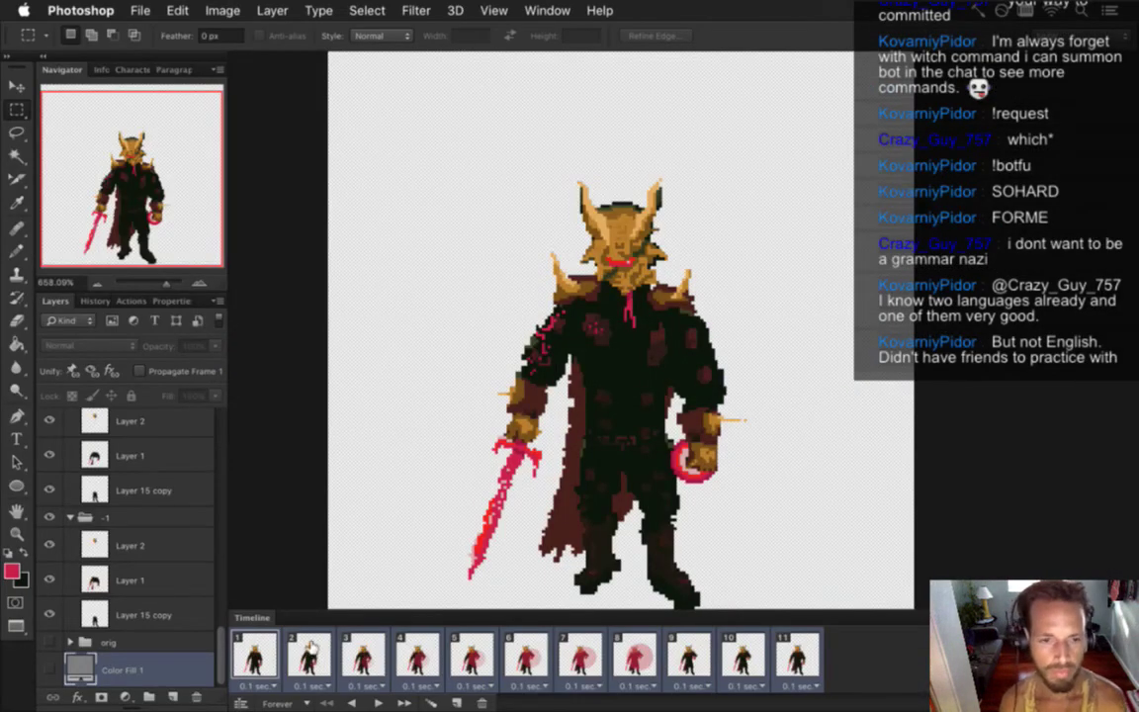
left_click(50, 669)
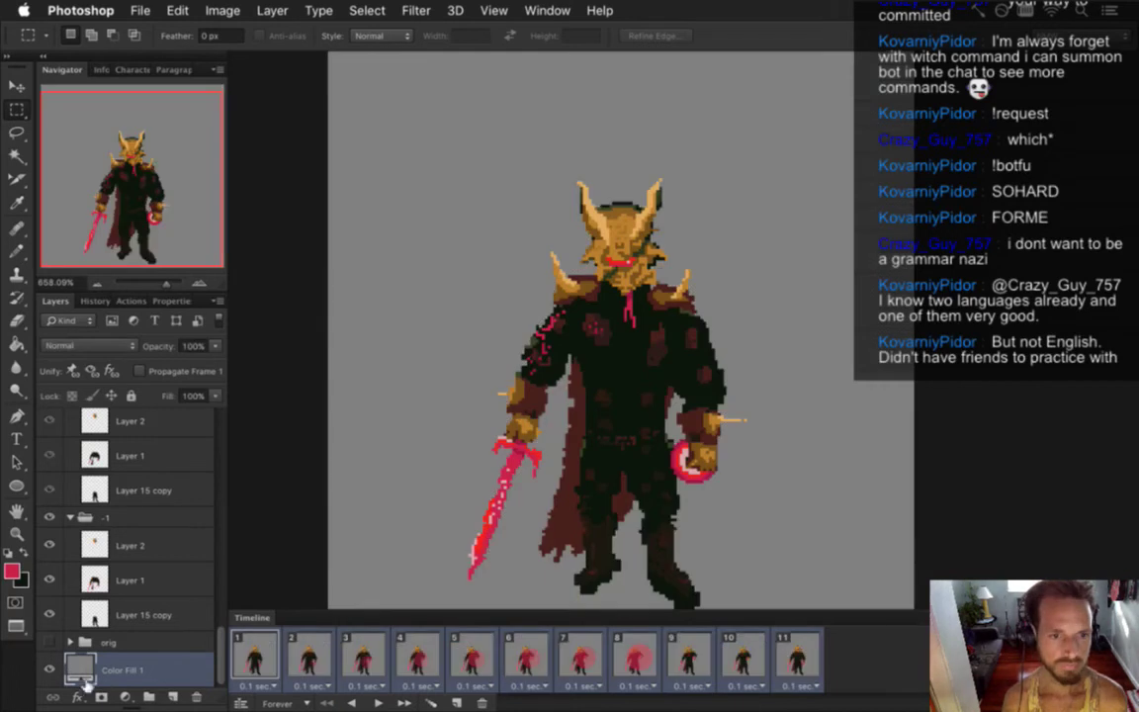
left_click(313, 657)
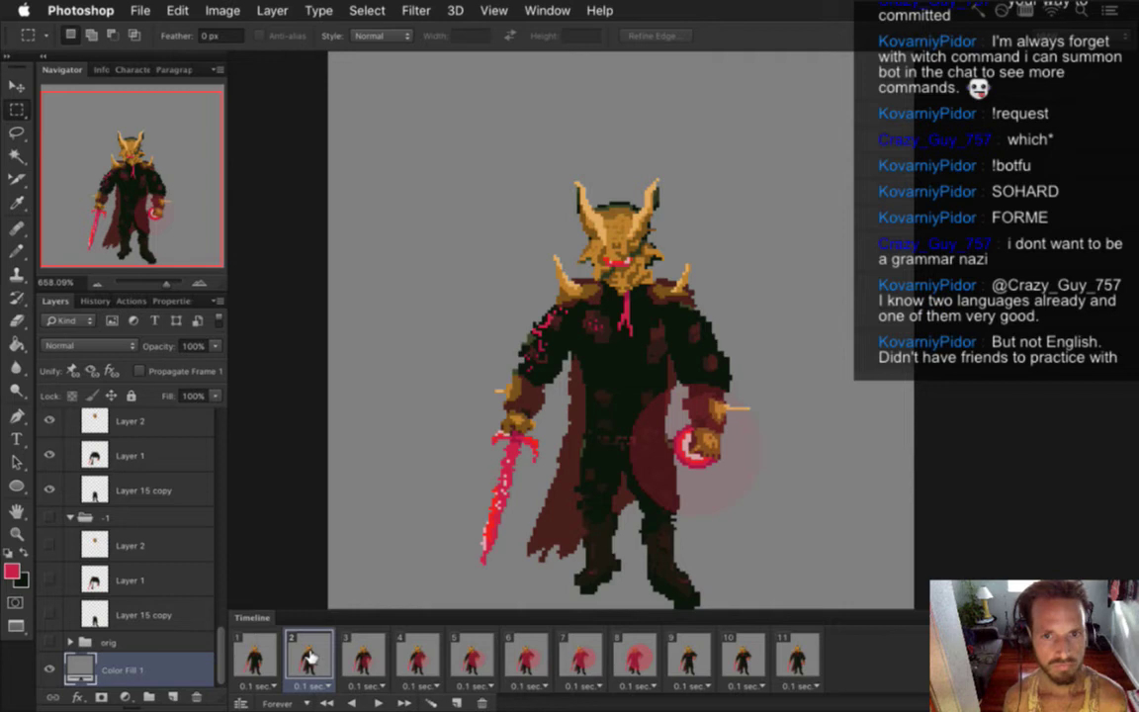
left_click(259, 656)
left_click(310, 657)
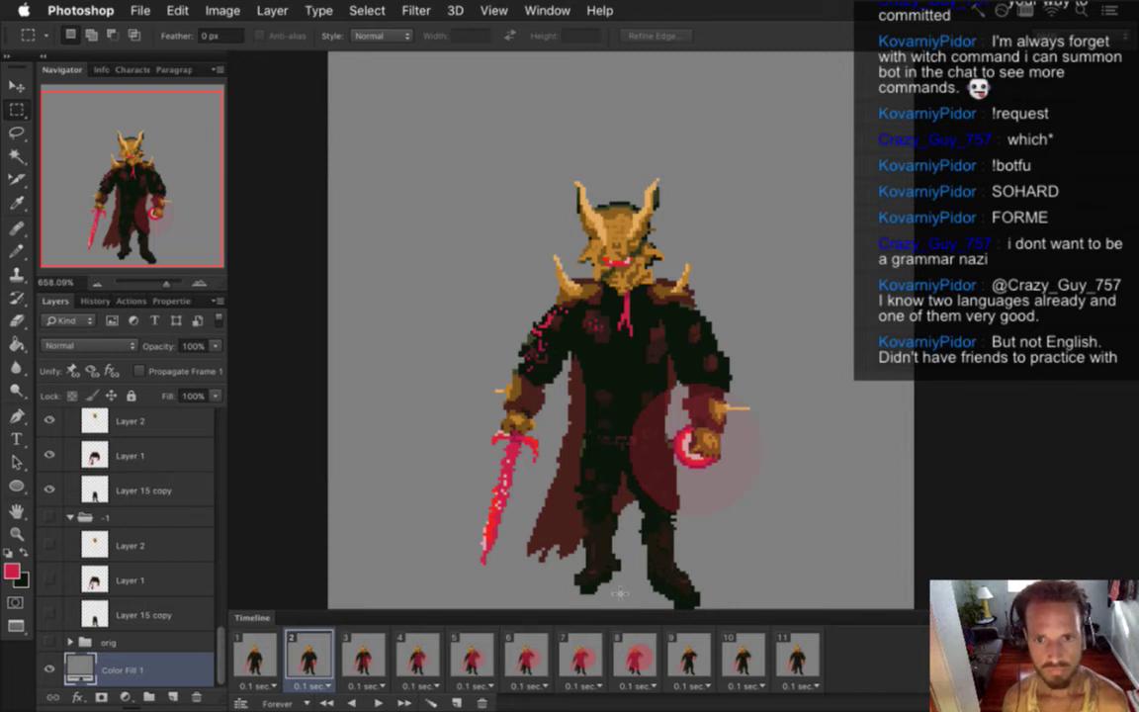
- In frame 3, nudge the sword-side leg up slightly on Layer 15 copy of group 0 copy and compare with frame 2
left_click(363, 653)
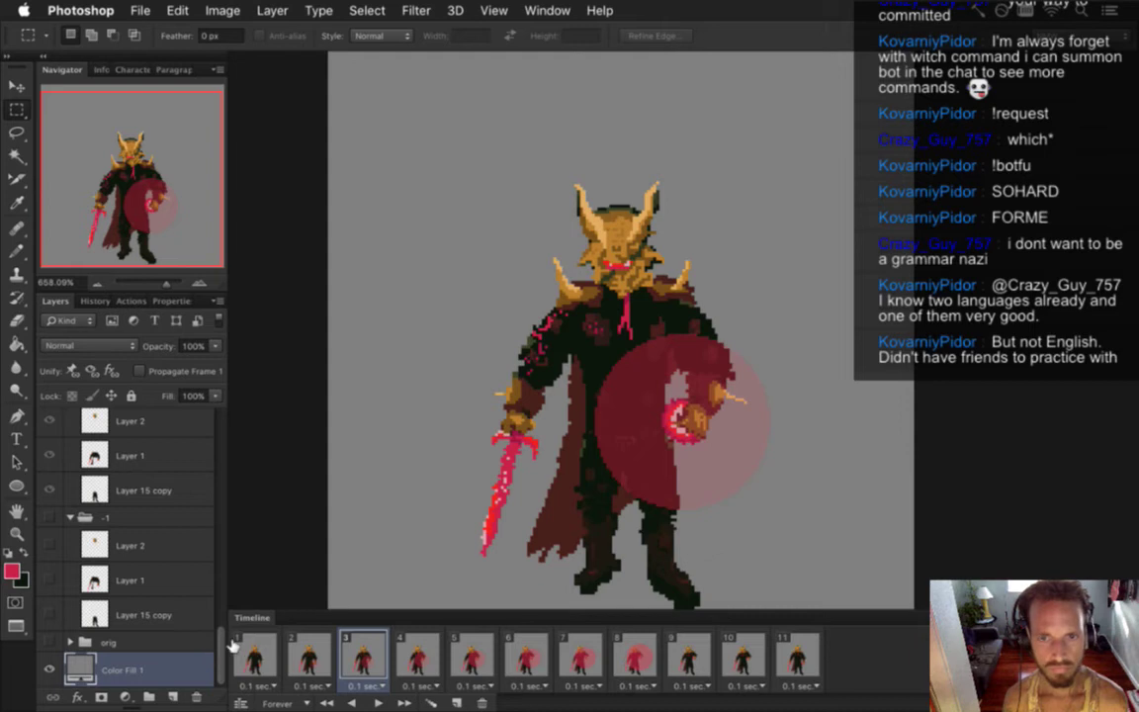
left_click_drag(222, 659, 216, 598)
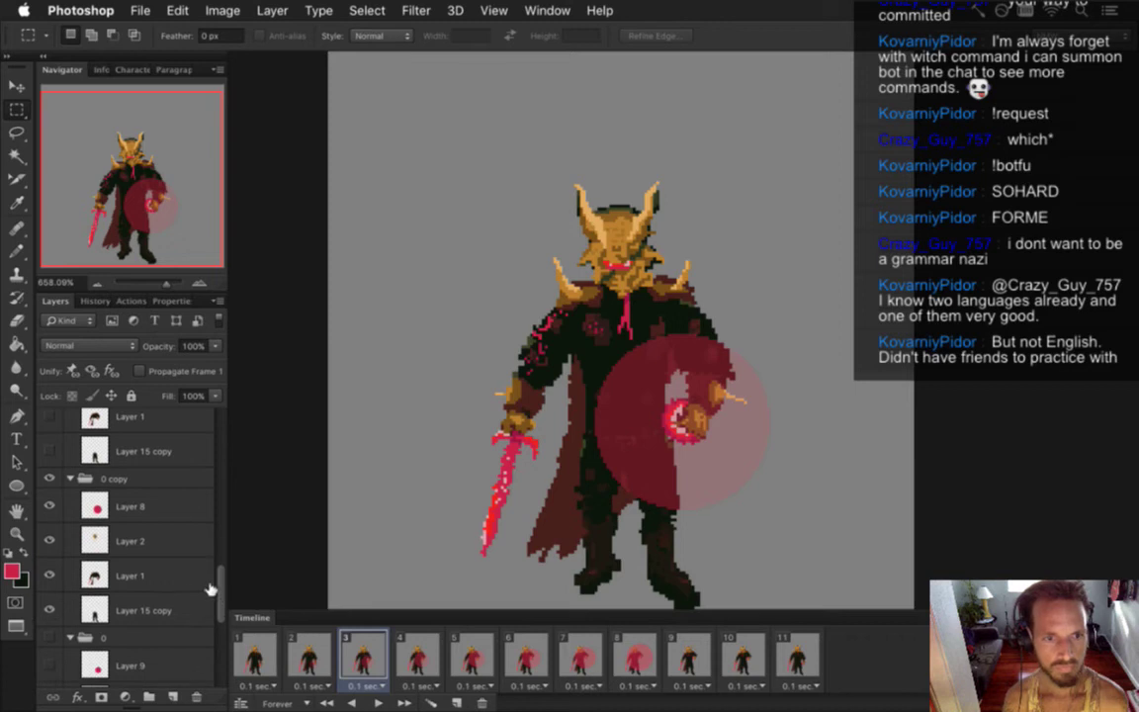
left_click(149, 610)
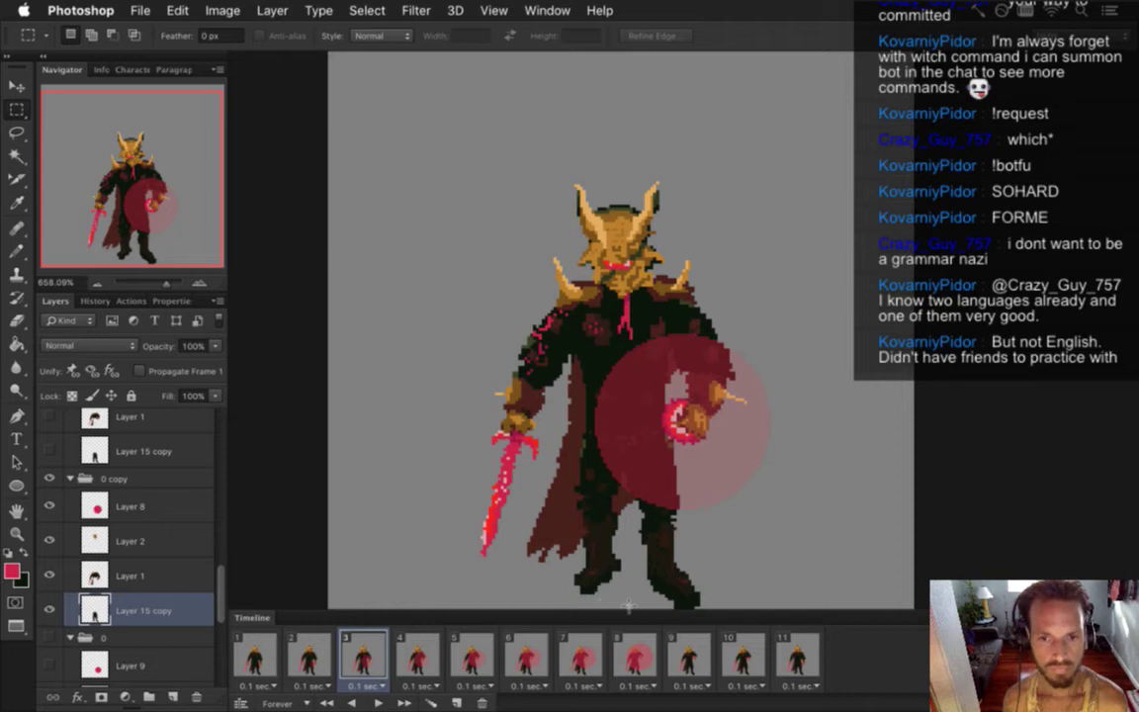
left_click_drag(632, 610, 553, 432)
key("v")
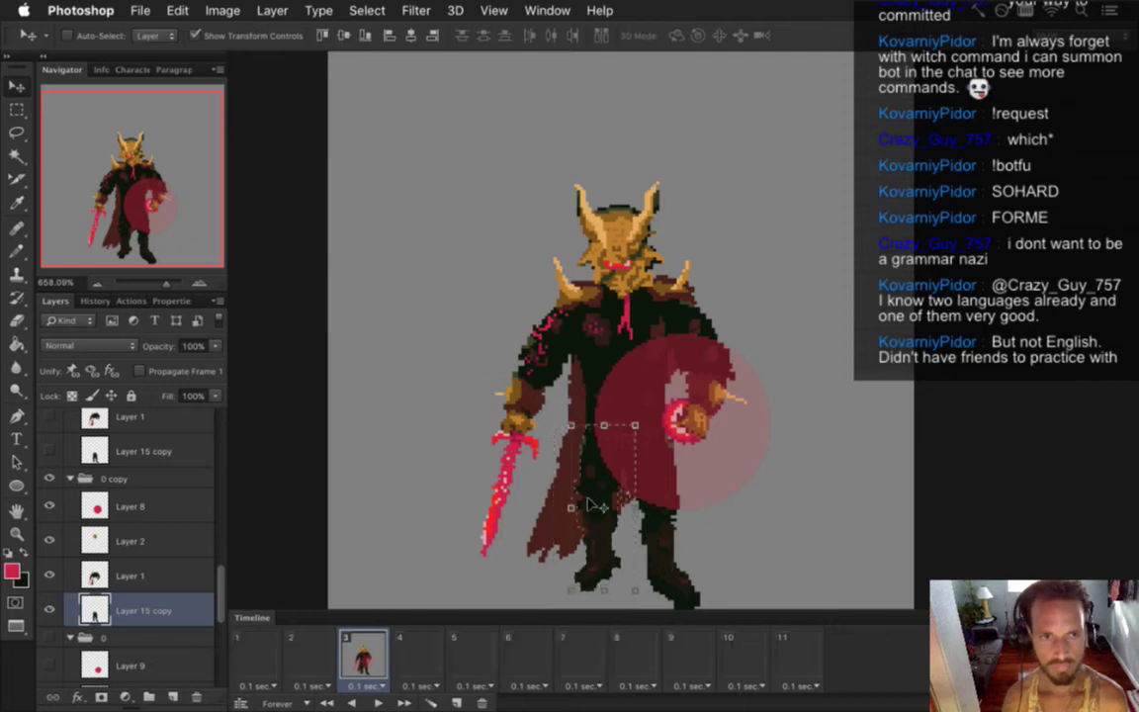
key("Up")
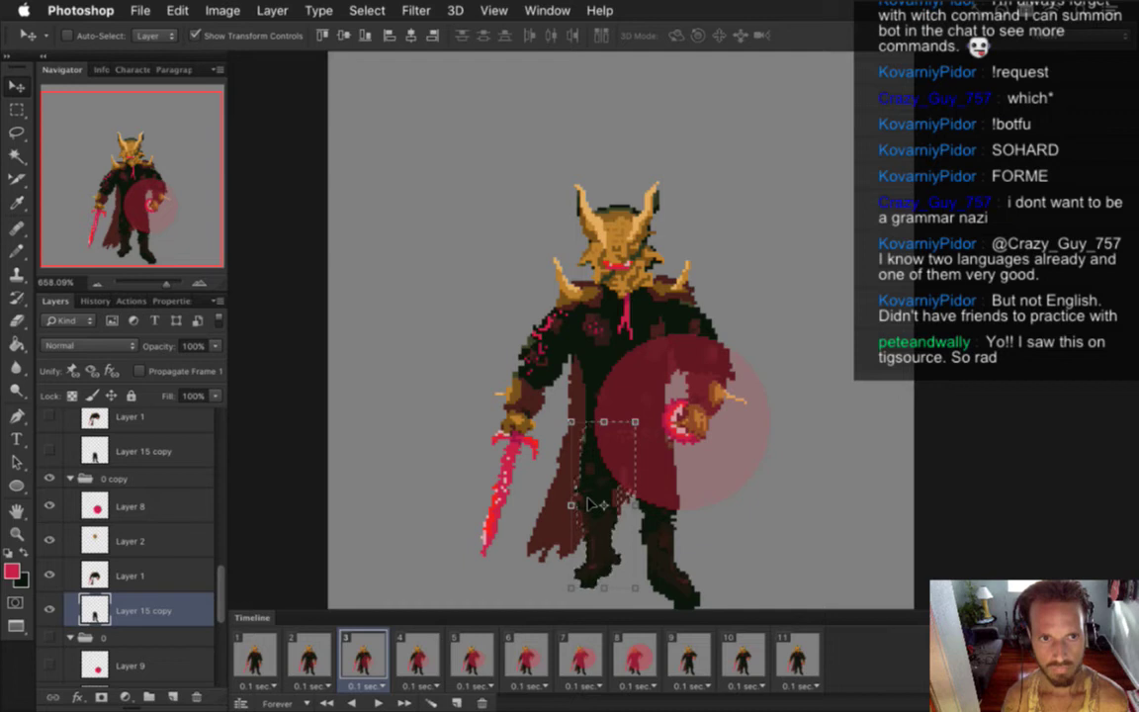
key("m")
key("ctrl+d")
left_click(306, 656)
left_click(372, 662)
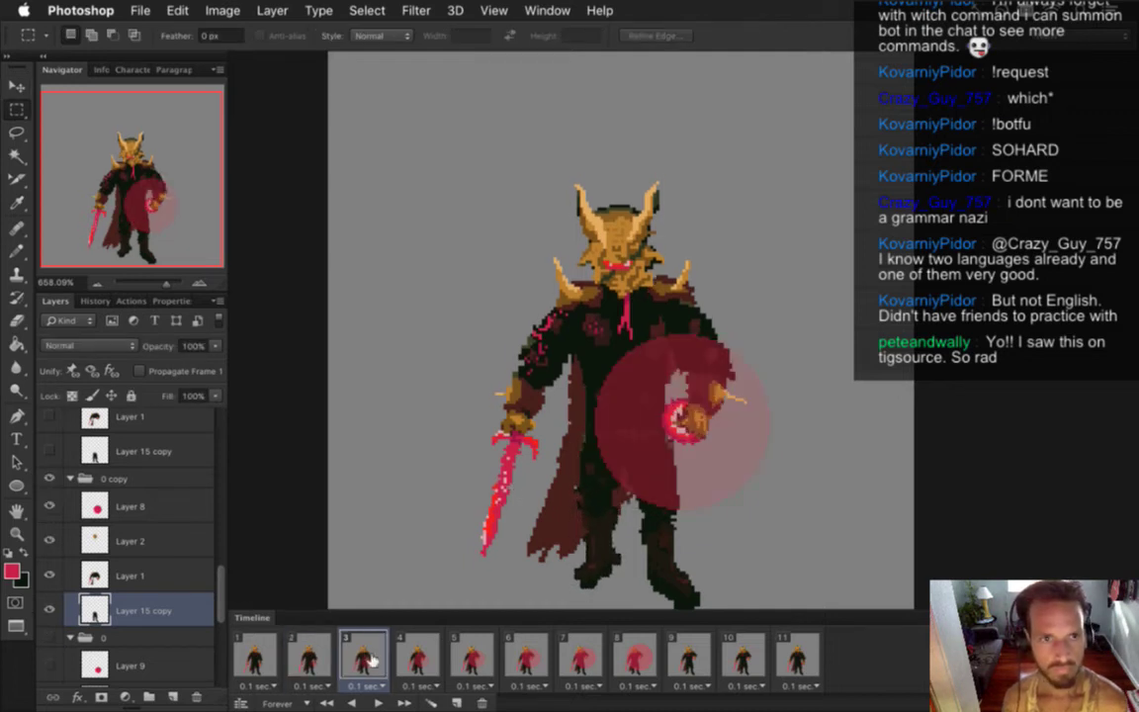
- In frame 4, nudge the sword-side leg up 2 px on Layer 15 copy of group 0 copy 2 and compare with frame 3
left_click(435, 658)
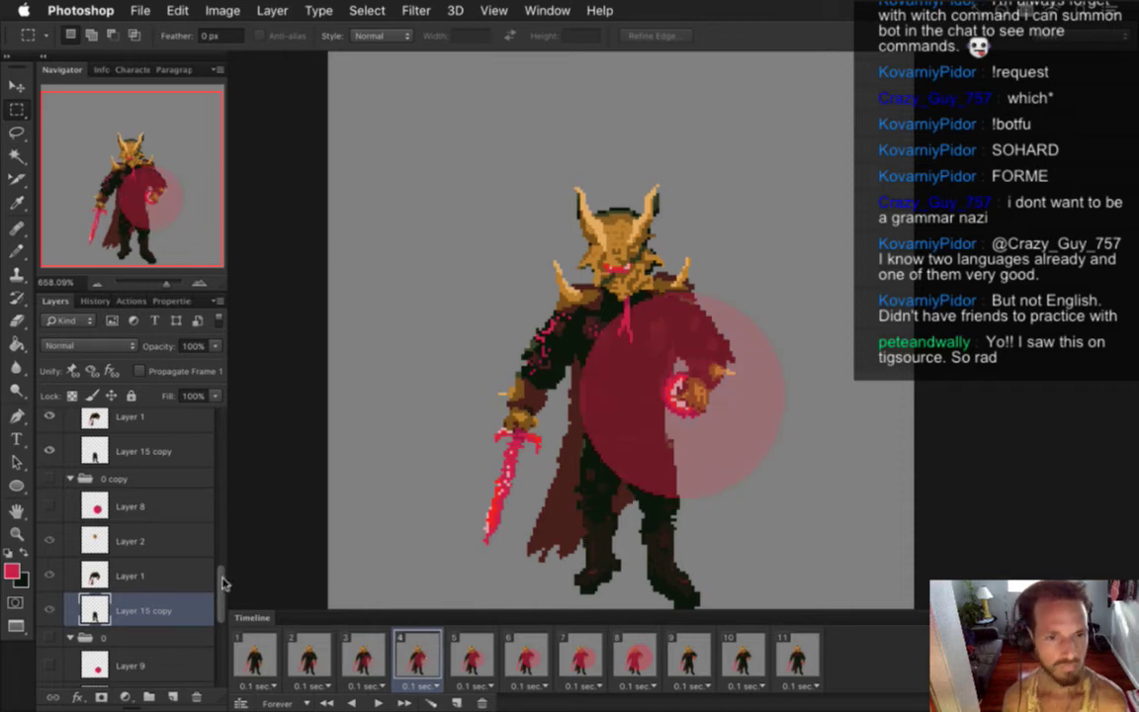
left_click_drag(222, 574, 222, 559)
left_click(123, 566)
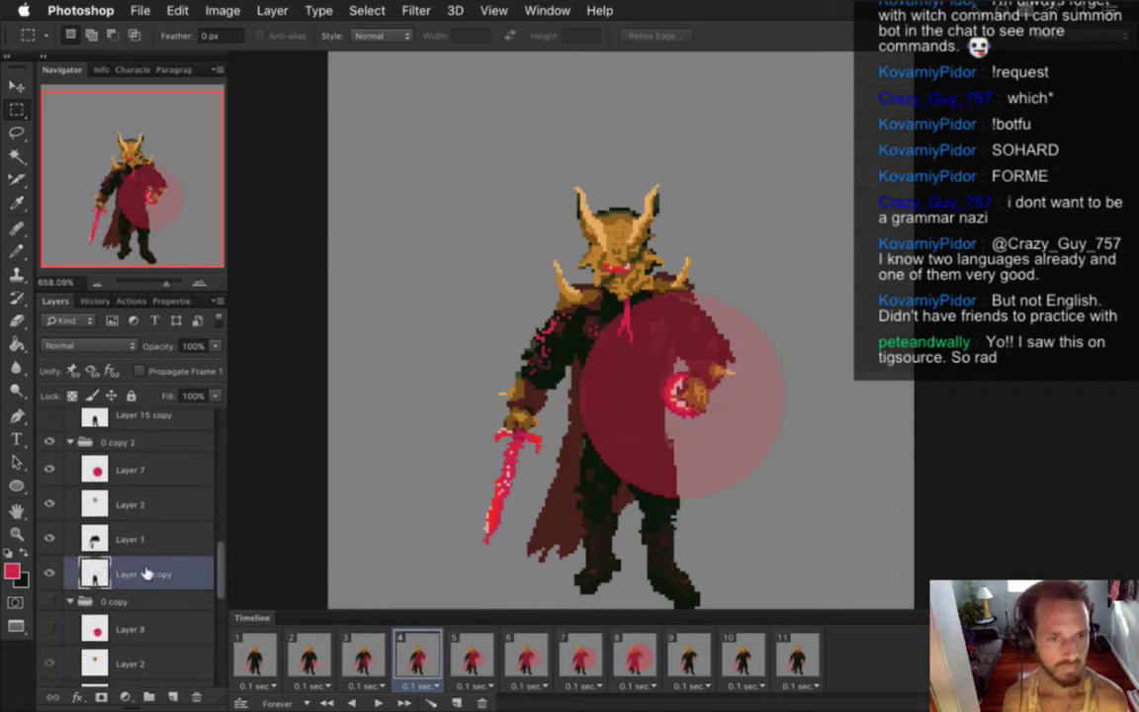
left_click_drag(561, 599, 623, 425)
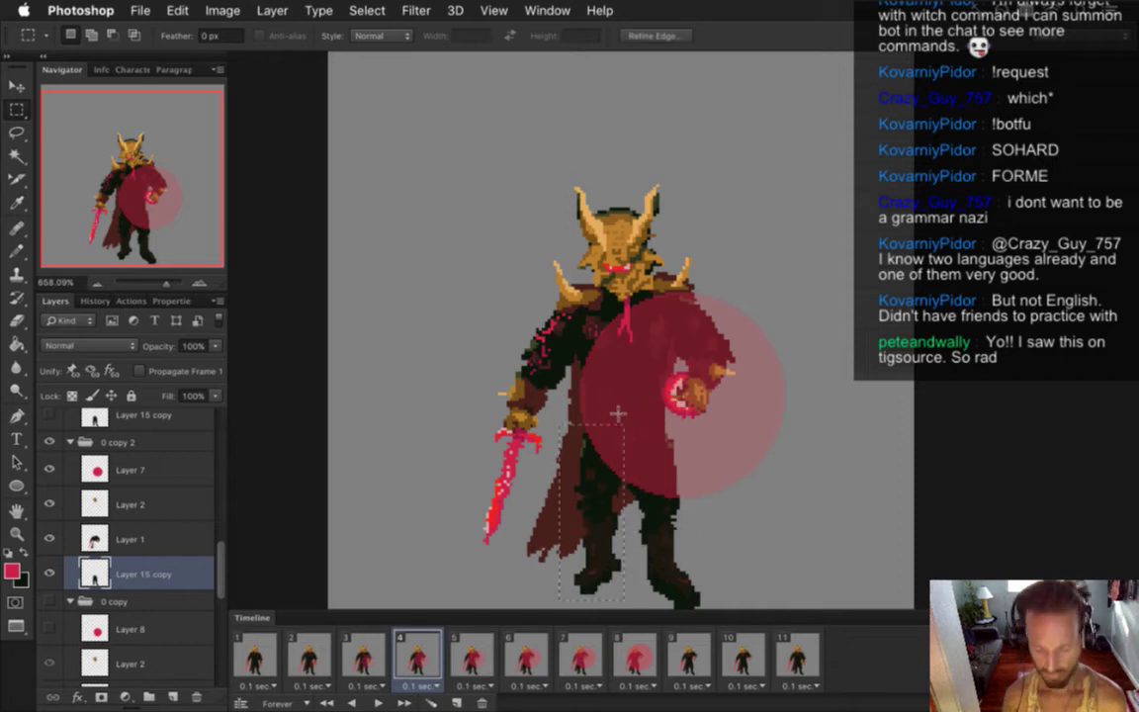
key("v")
key("Up")
key("Up")
key("m")
left_click(510, 574)
left_click(374, 654)
left_click(420, 654)
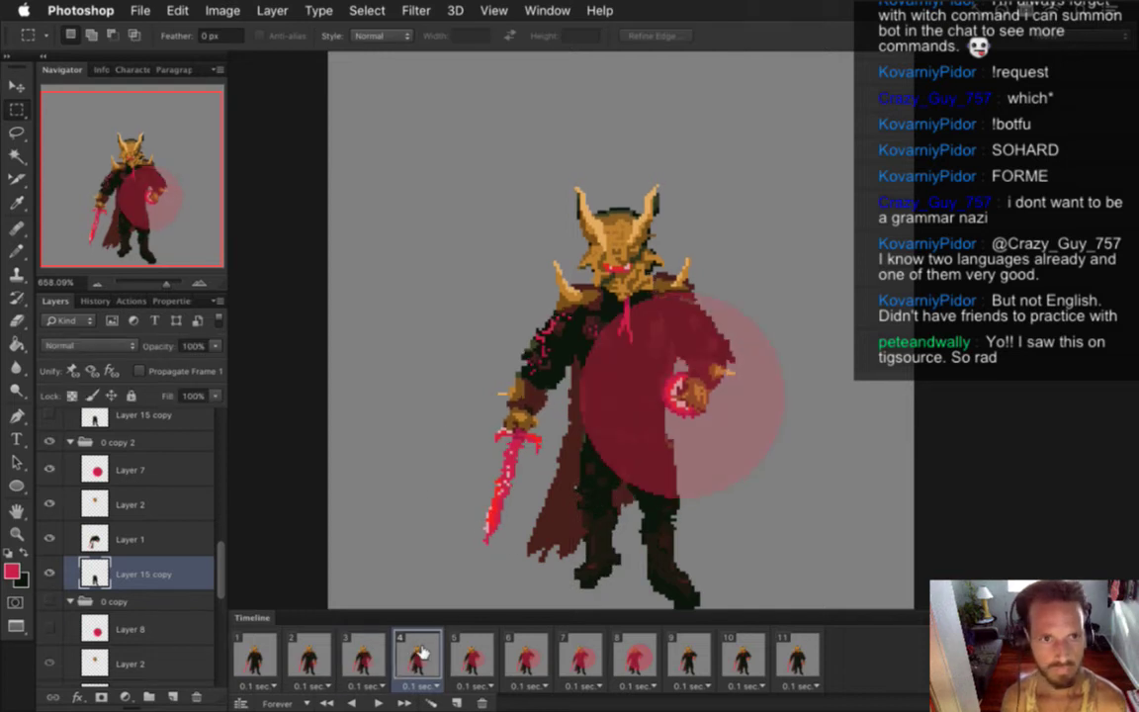
- Make Layer 15 copy in group 0 copy 3 the active layer for frame 5, leaving no area selected
left_click(474, 654)
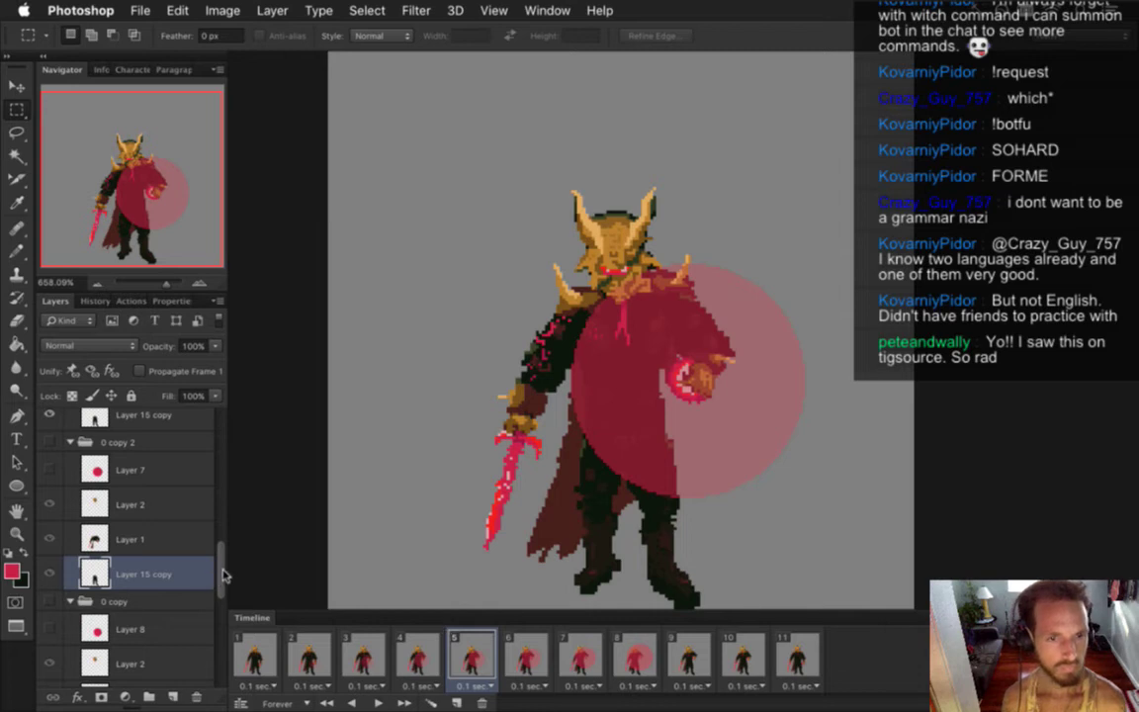
scroll(220, 539, "up", 5)
scroll(198, 553, "up", 1)
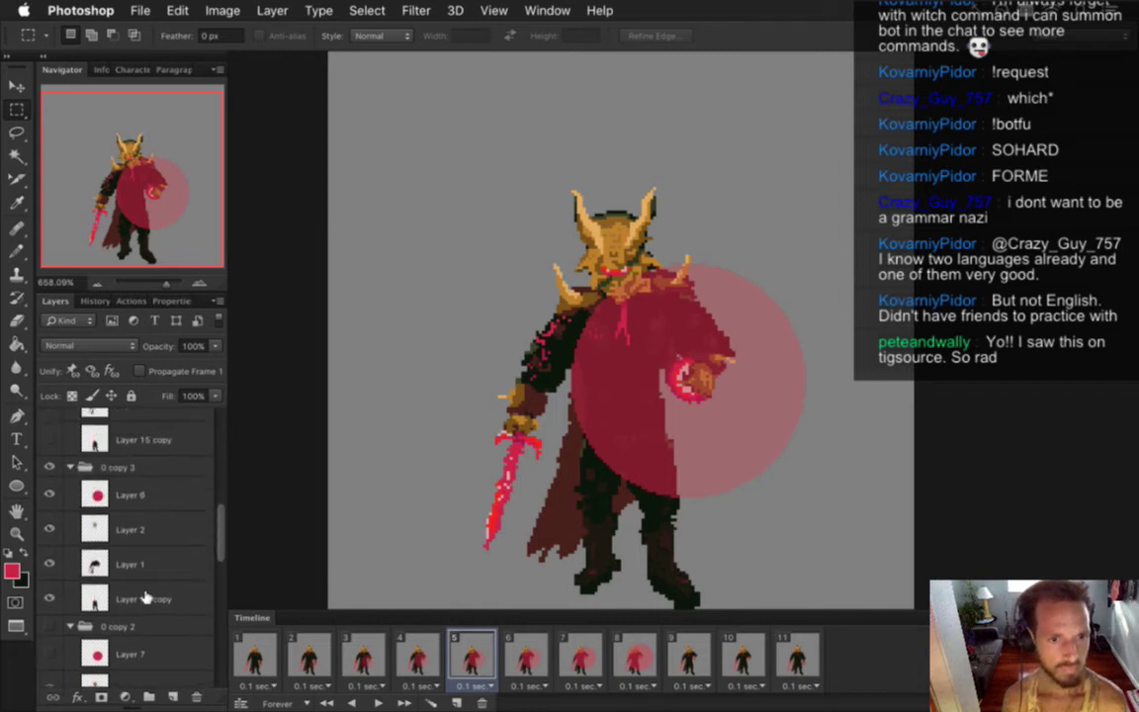
left_click(156, 591)
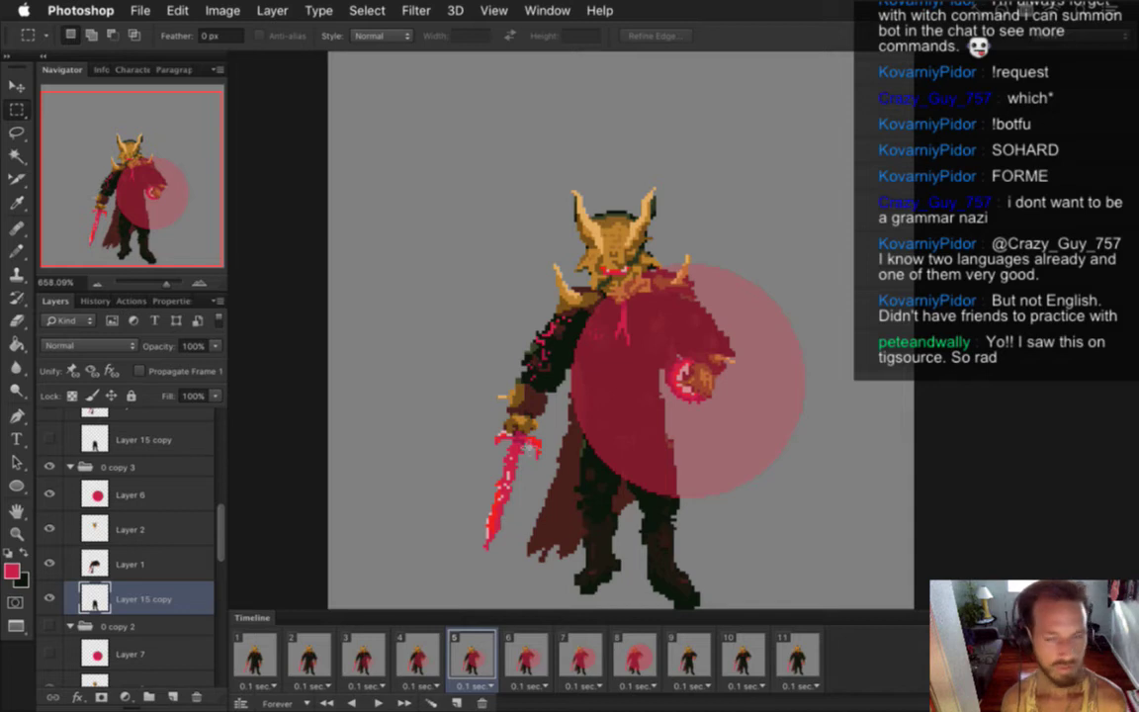
left_click_drag(632, 610, 543, 495)
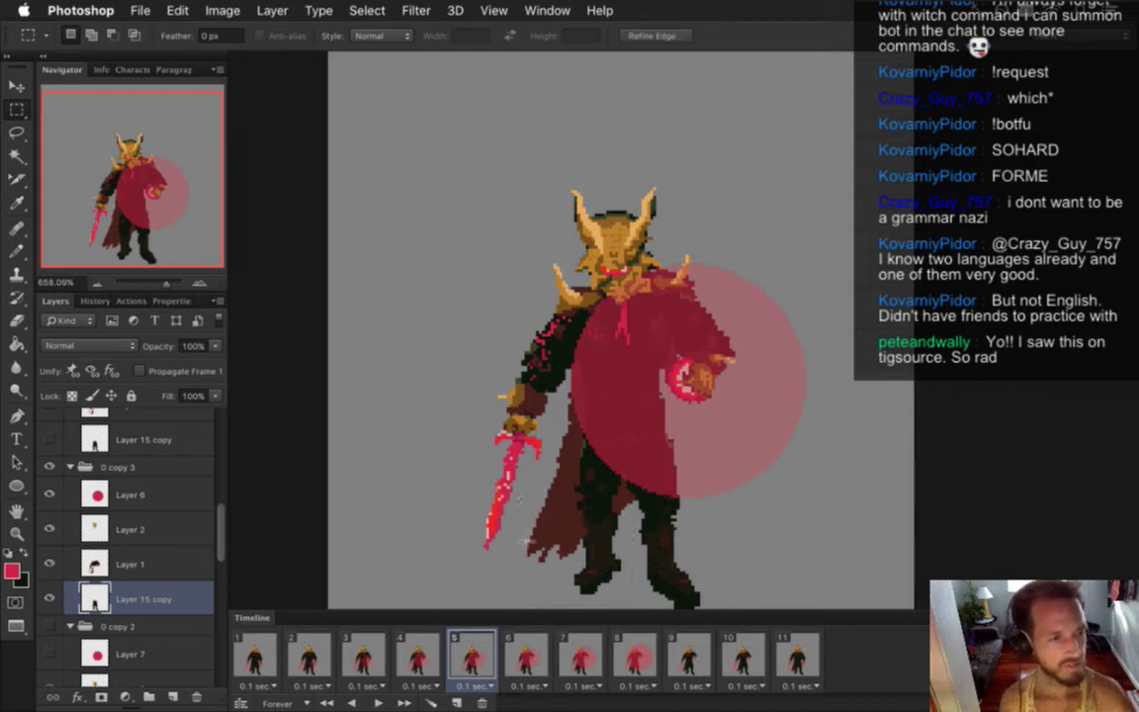
left_click(519, 499)
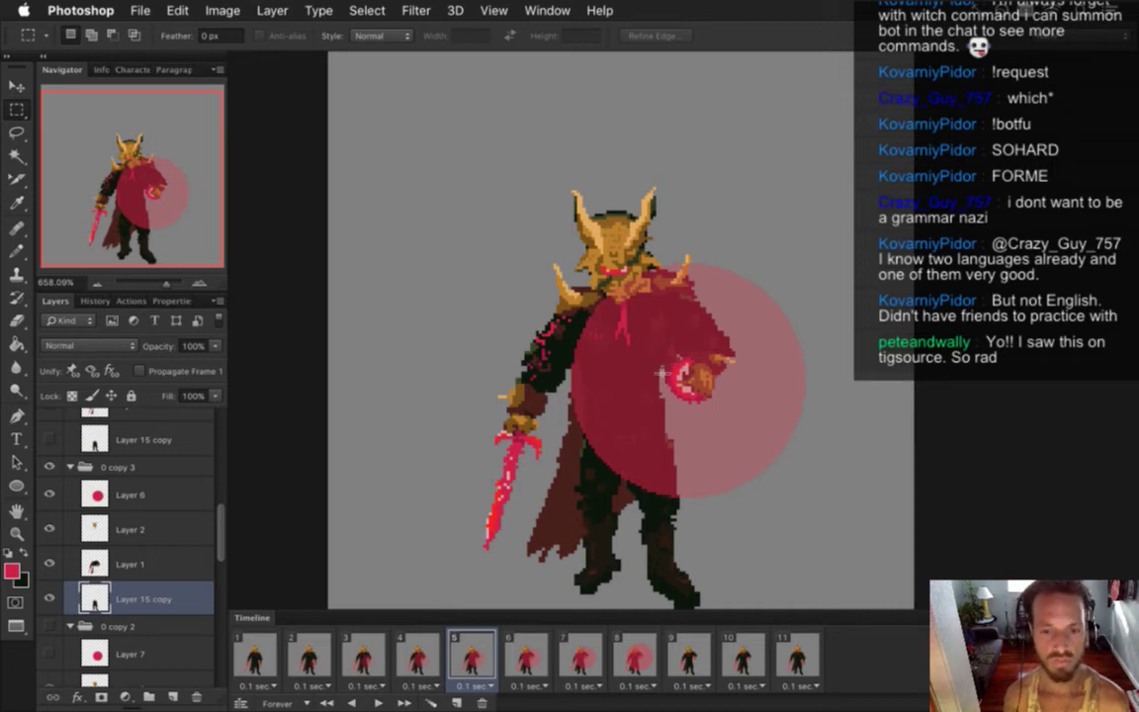
- Flip between frames 4 and 5 to compare the leg's position
left_click(418, 656)
left_click(474, 658)
left_click(418, 656)
left_click(472, 656)
left_click(435, 652)
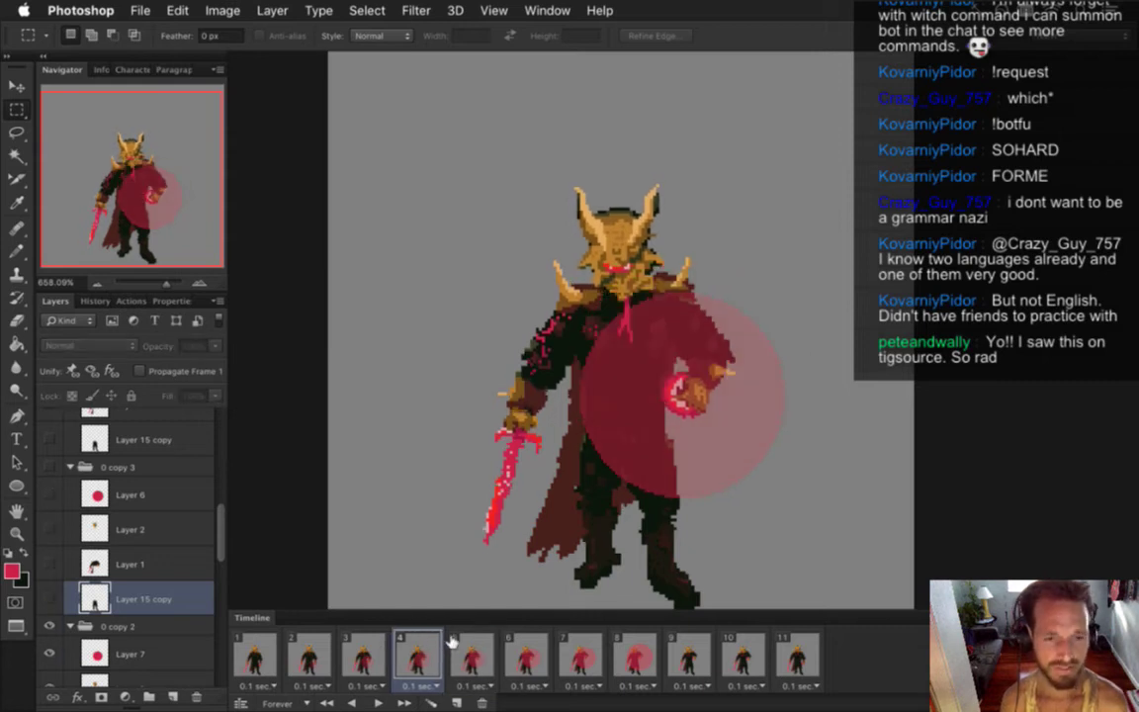
left_click(378, 668)
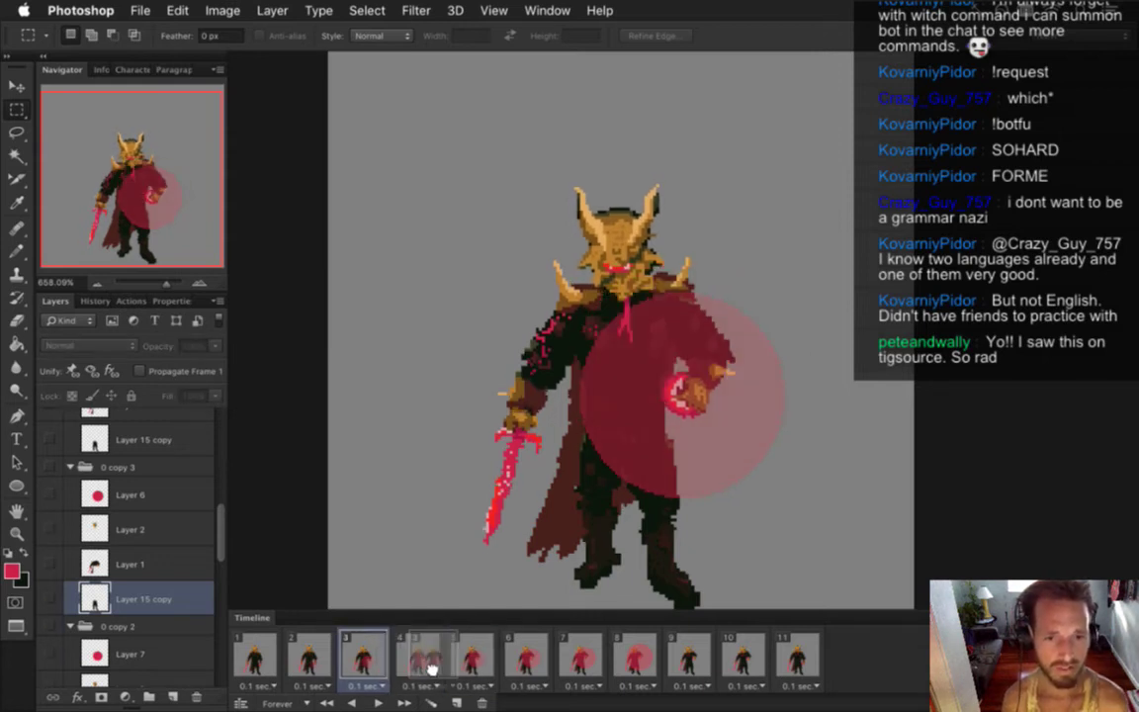
left_click(431, 667)
key("super+z")
- Step back and forth through frames 3 to 7 to examine how the leg moves between them
left_click(359, 655)
left_click(424, 652)
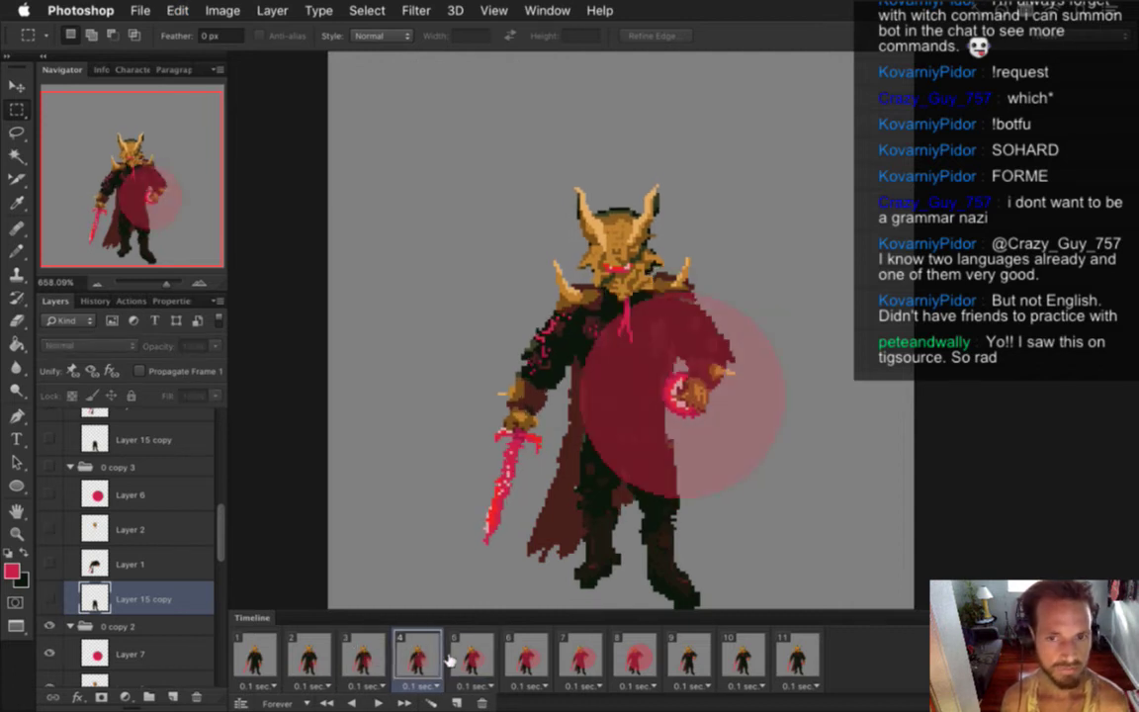
left_click(364, 656)
left_click(423, 652)
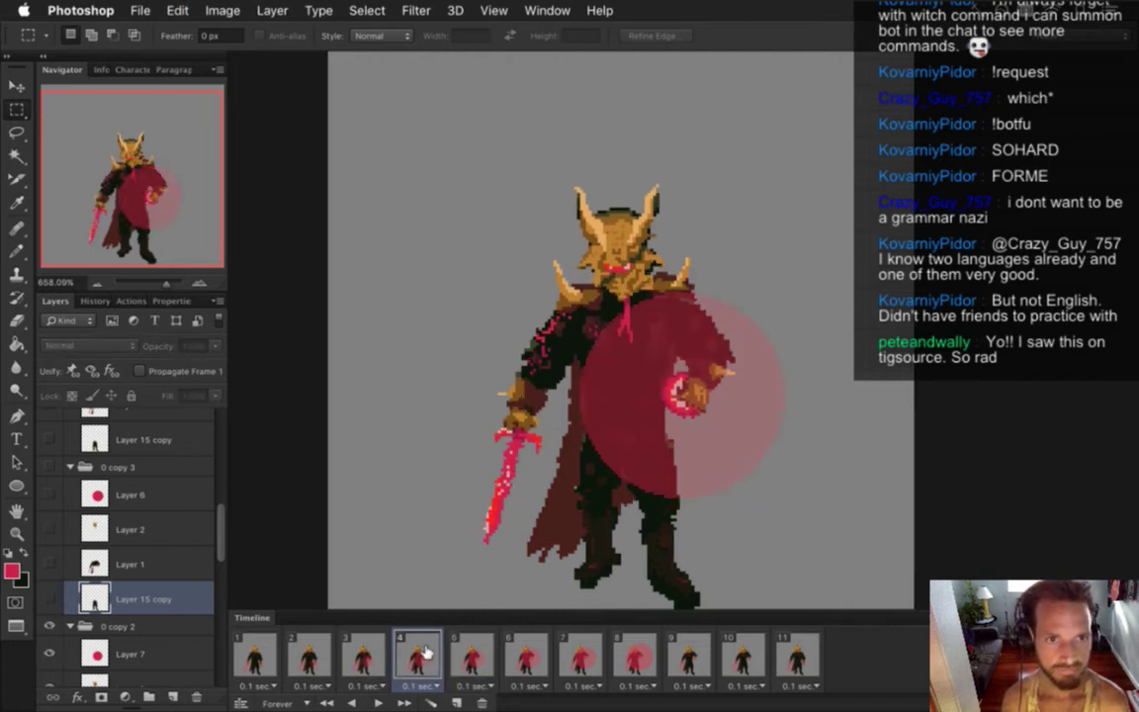
left_click(473, 655)
left_click(533, 647)
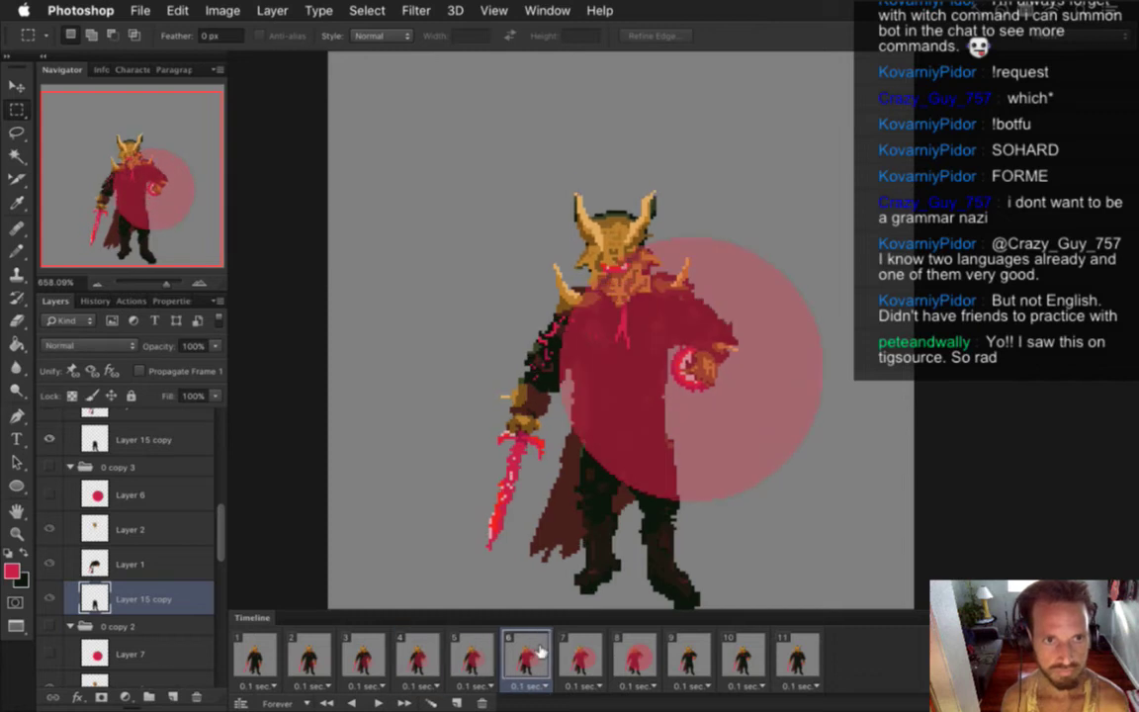
left_click(579, 660)
left_click(471, 660)
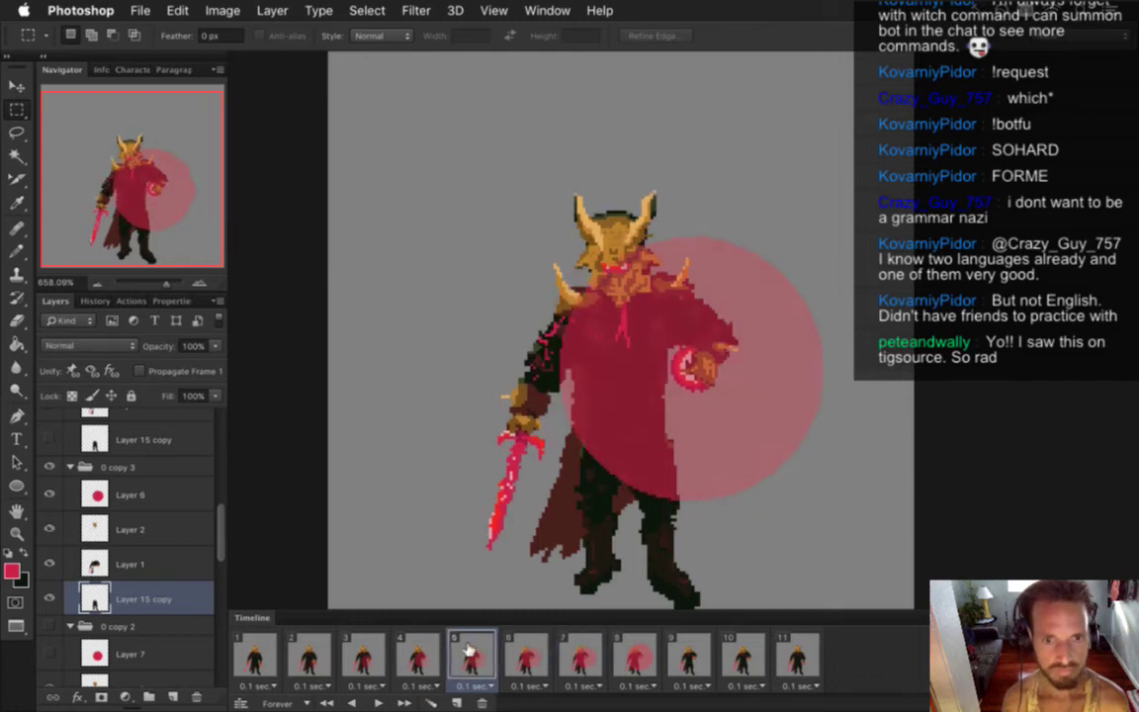
left_click(405, 657)
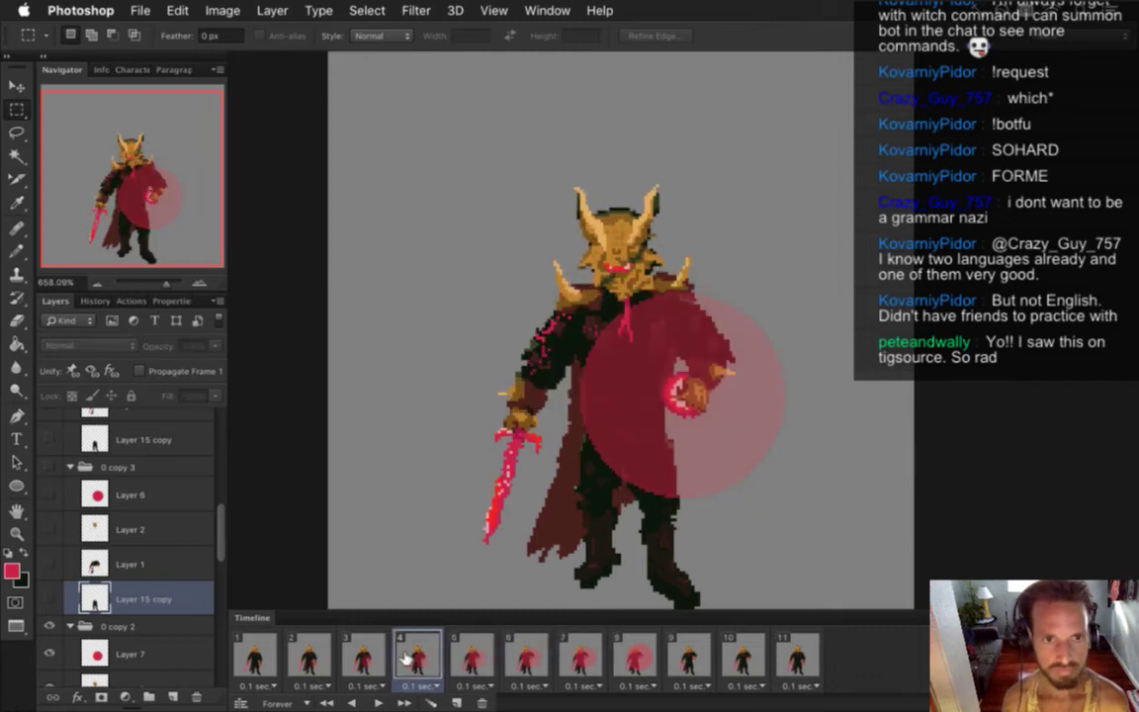
- In frame 5, select the sword-side leg on Layer 15 copy of group 0 copy 3 and nudge it up 4 px
left_click(466, 657)
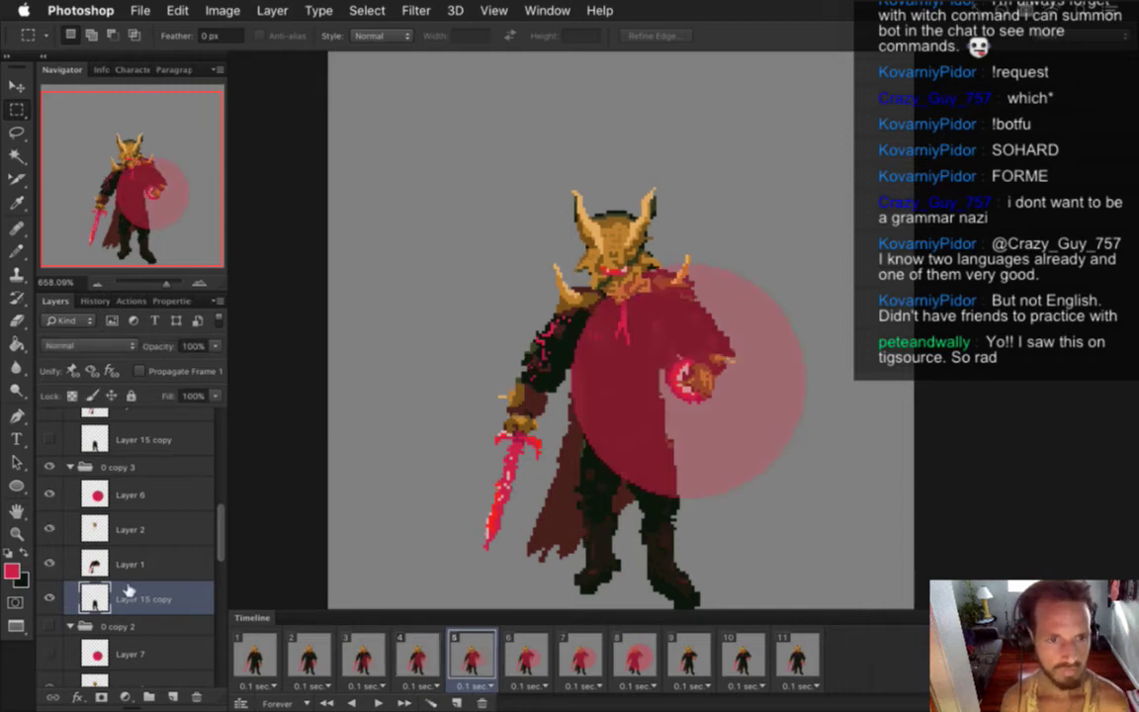
left_click_drag(535, 405, 621, 591)
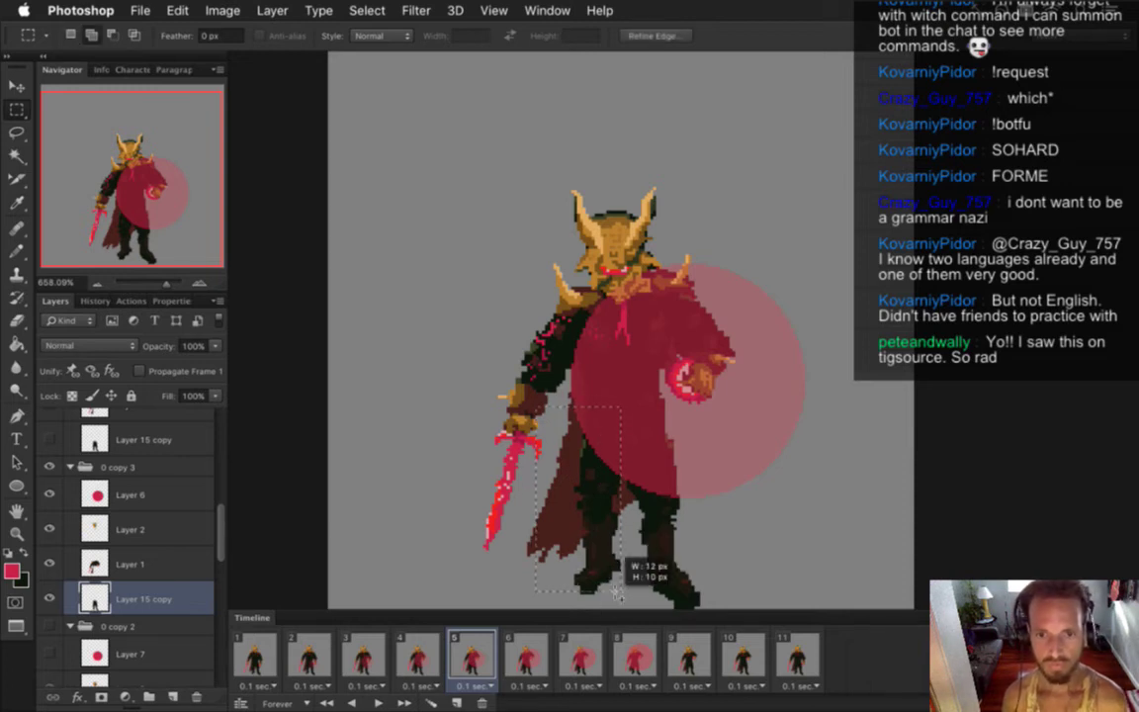
key("v")
key("Up")
key("Up")
key("Up")
key("Up")
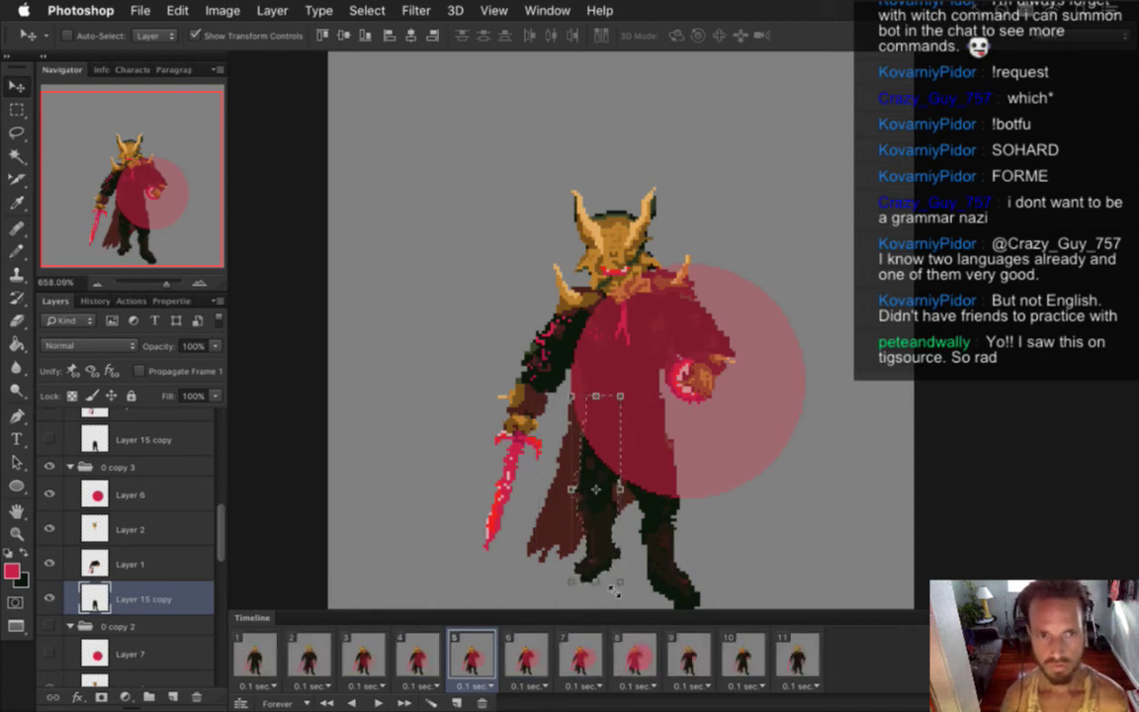
- Clear the leg selection and compare the raised leg in frame 5 with frame 4
key("m")
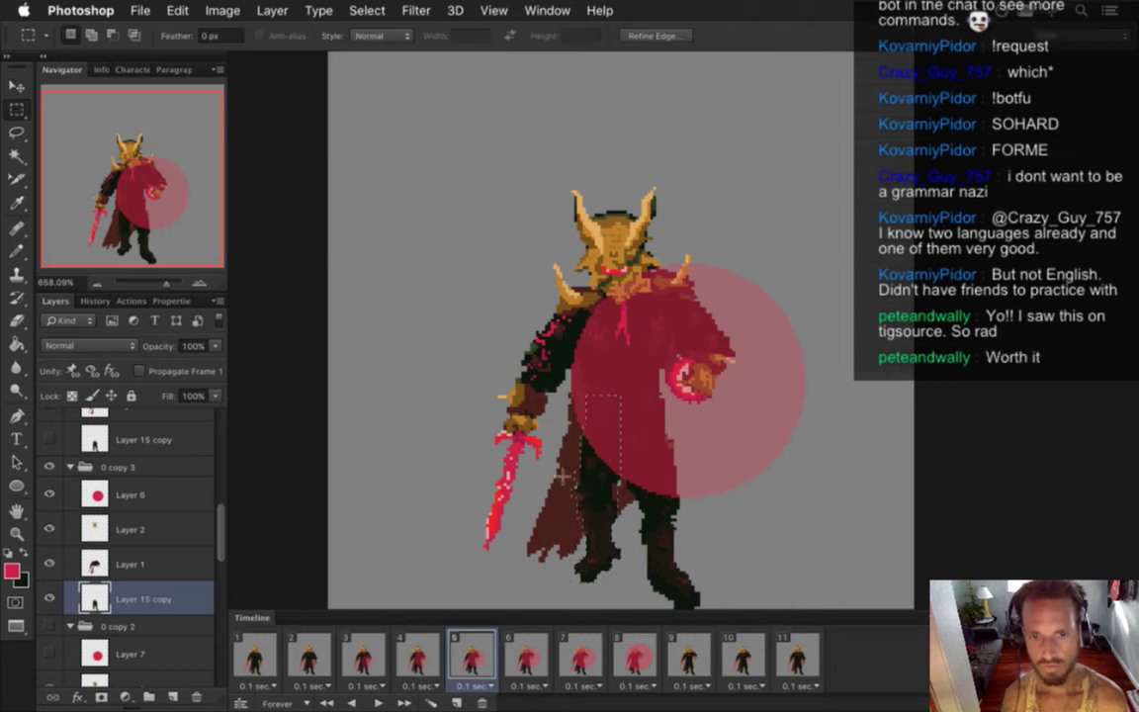
left_click(417, 657)
left_click(471, 659)
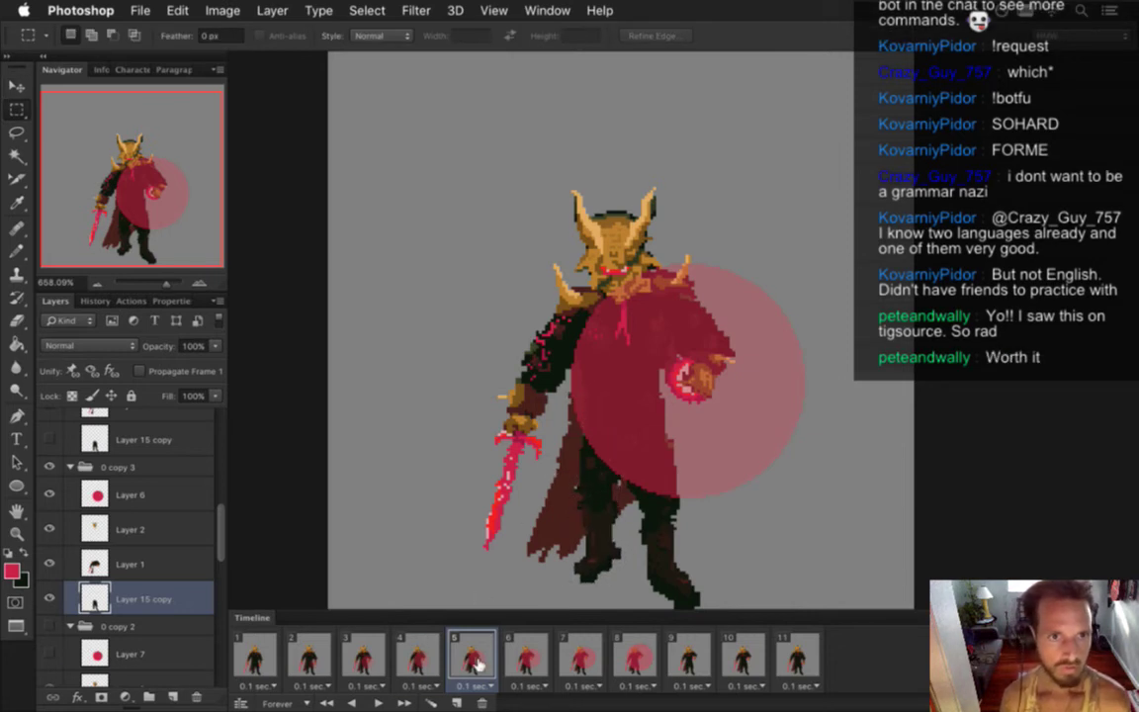
- In frame 6, select the sword-side leg on Layer 15 copy of group 0 copy 4, nudge it up slightly and deselect
left_click(527, 660)
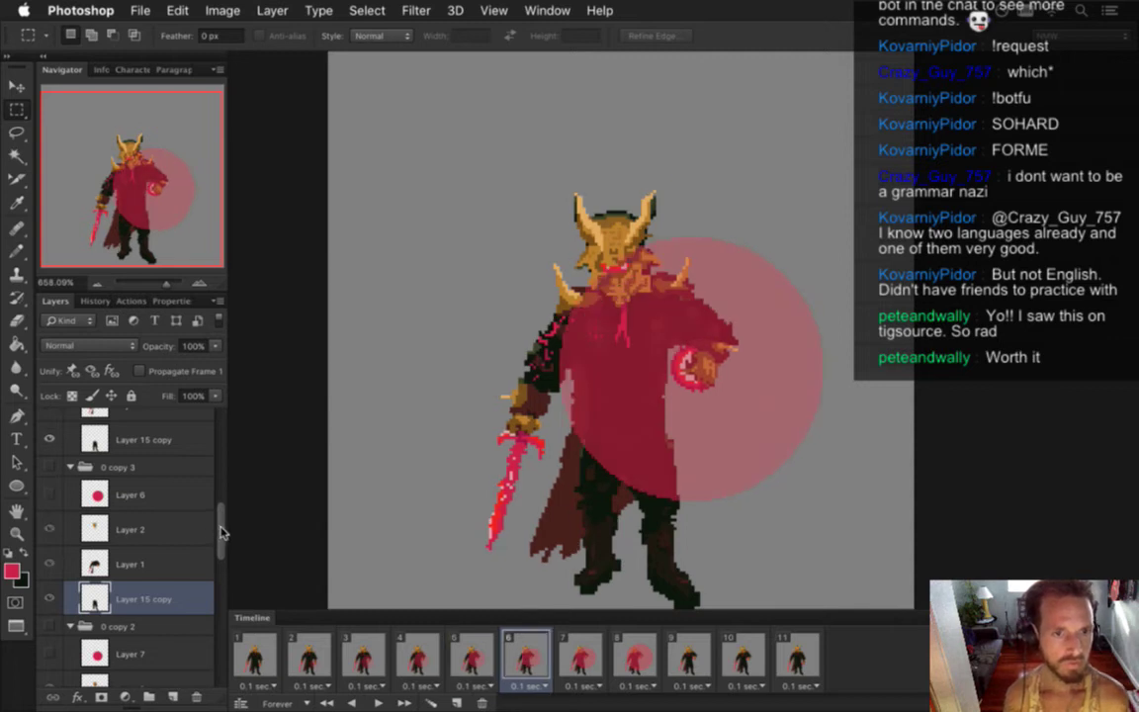
scroll(221, 532, "up", 3)
left_click(158, 521)
left_click_drag(521, 415, 615, 591)
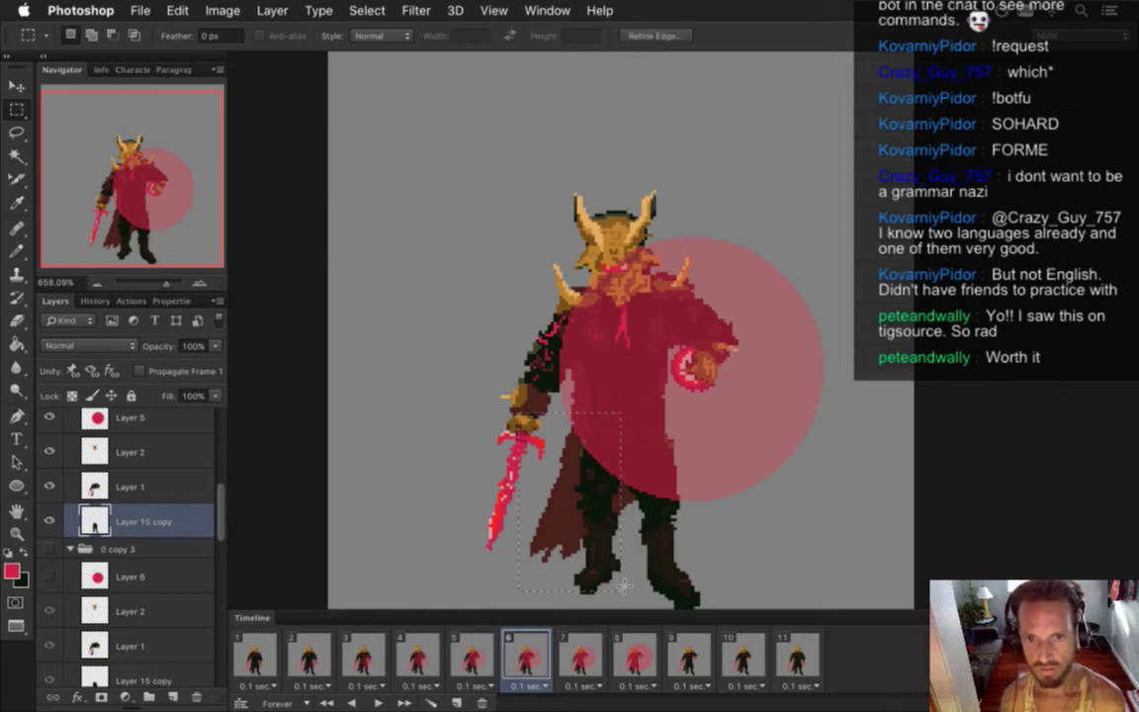
key("v")
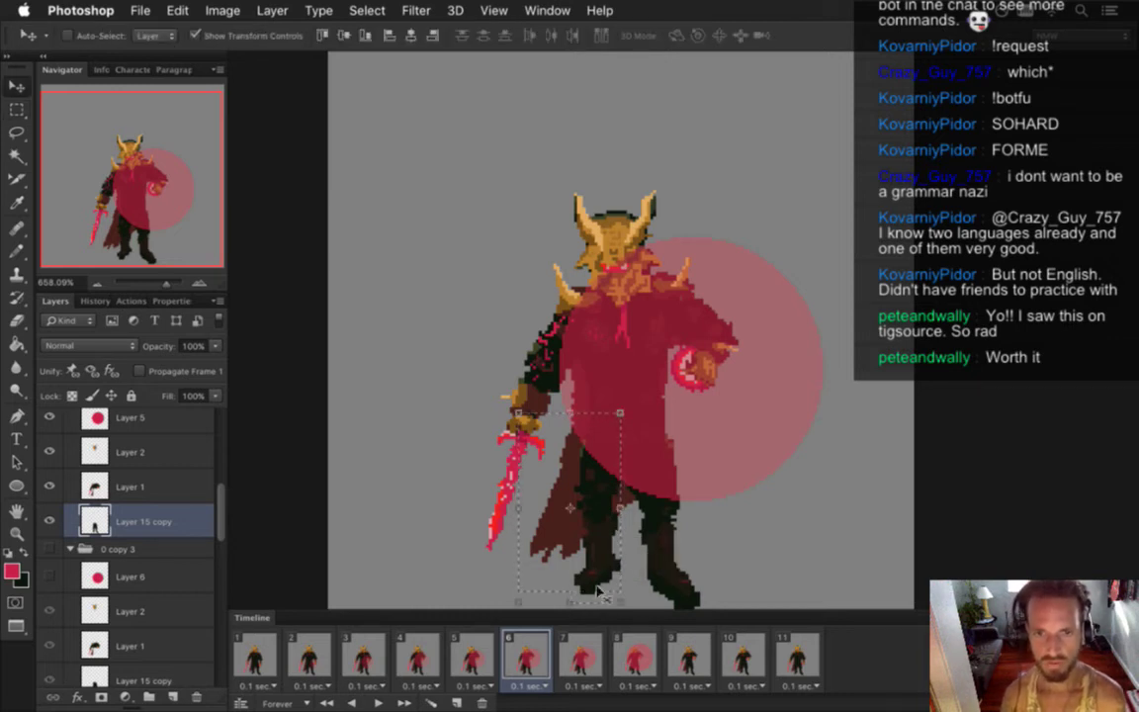
key("Up")
key("Up")
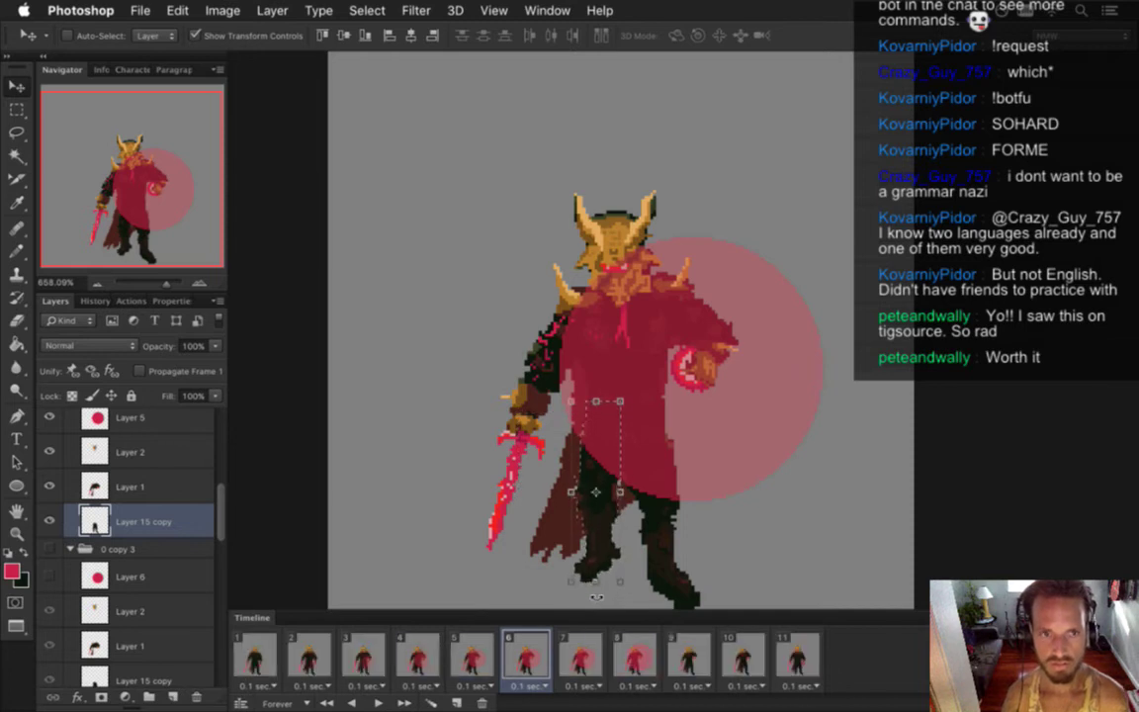
key("m")
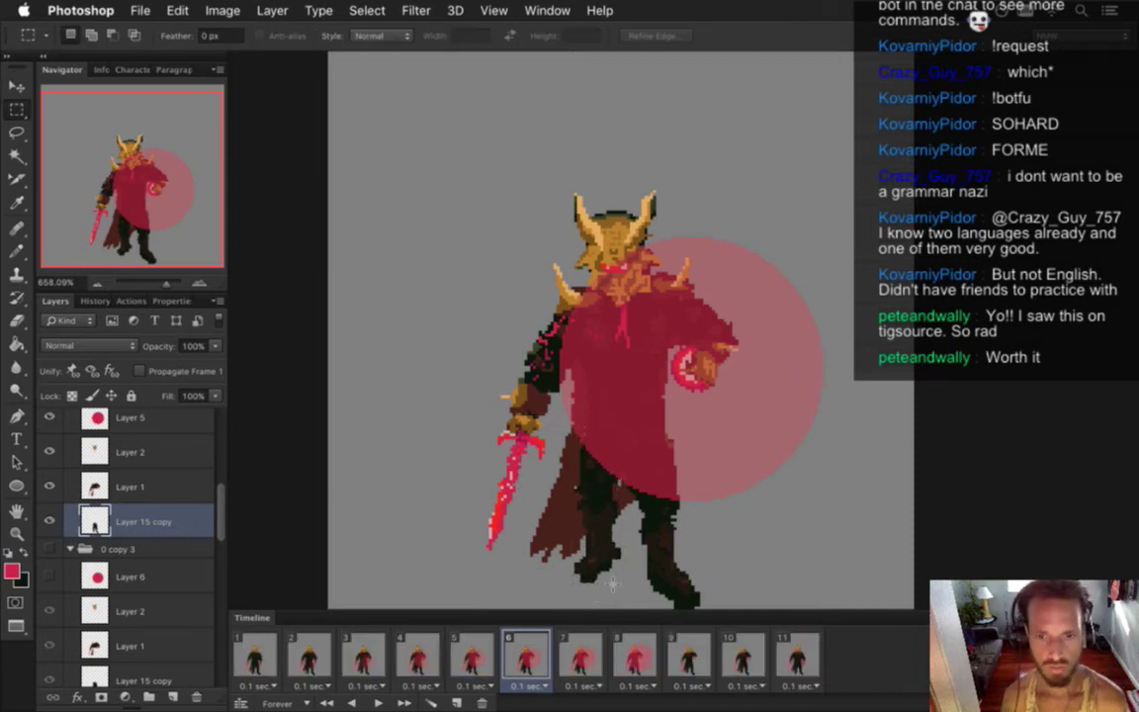
- In frame 7, select the sword-side leg on Layer 15 copy of group 0 copy 5, nudge it up slightly and deselect
left_click(590, 654)
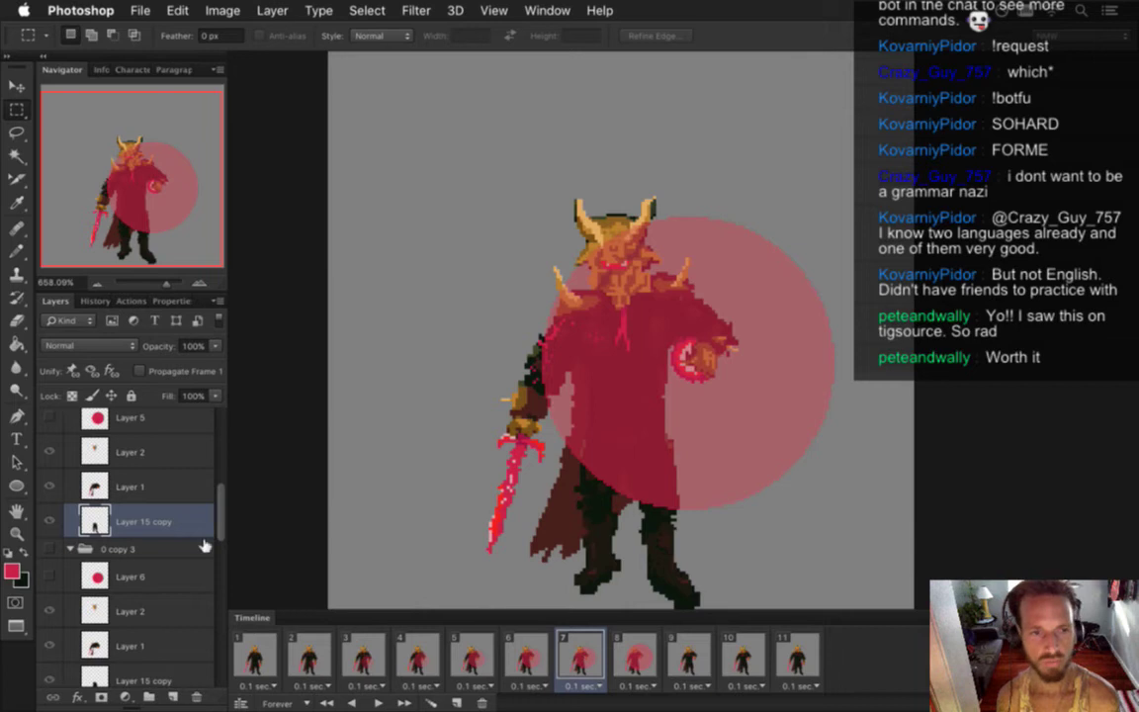
scroll(211, 486, "up", 5)
scroll(211, 486, "up", 1)
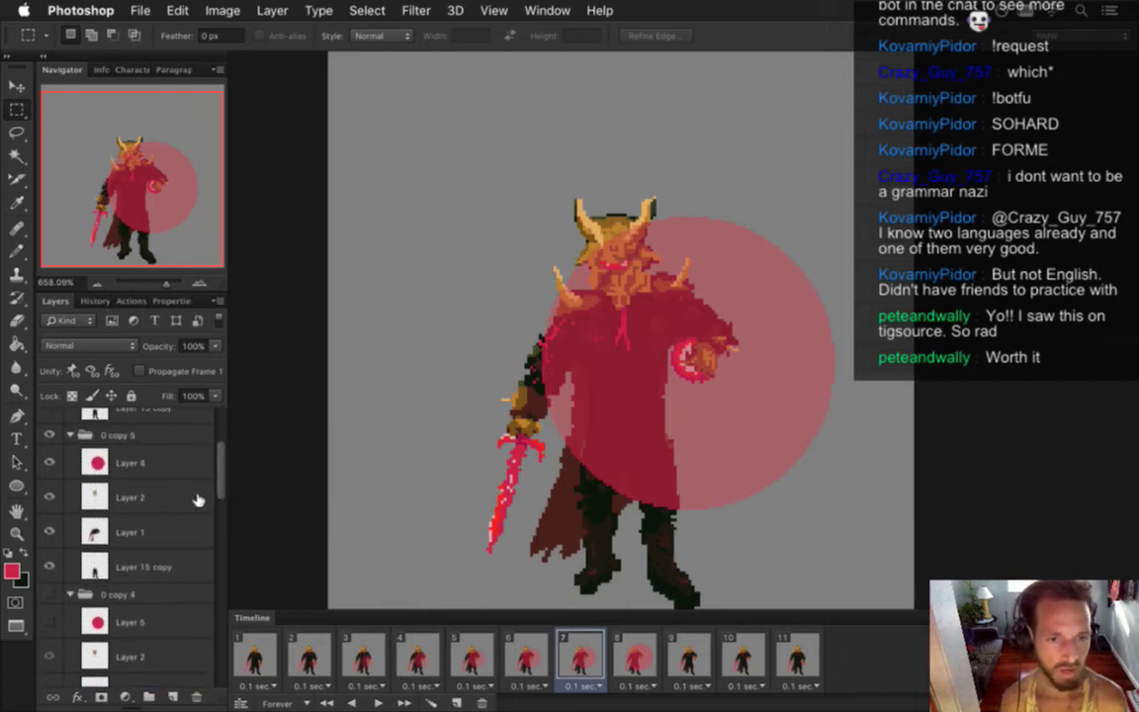
left_click(149, 564)
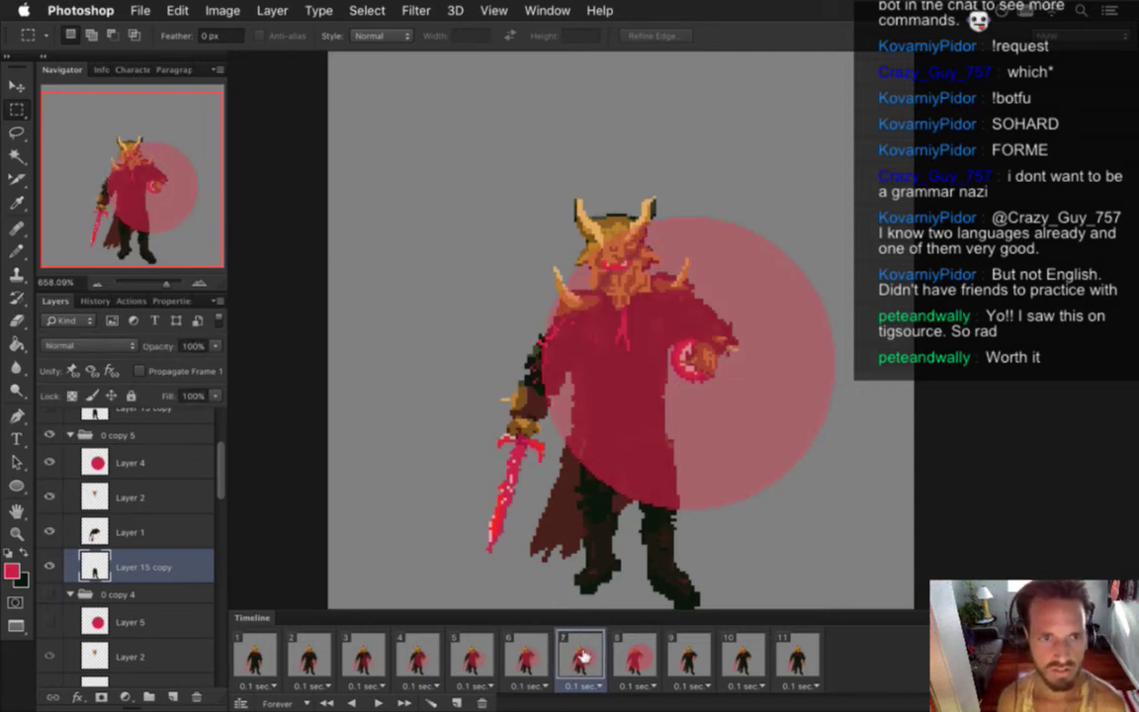
left_click_drag(562, 605, 626, 422)
key("v")
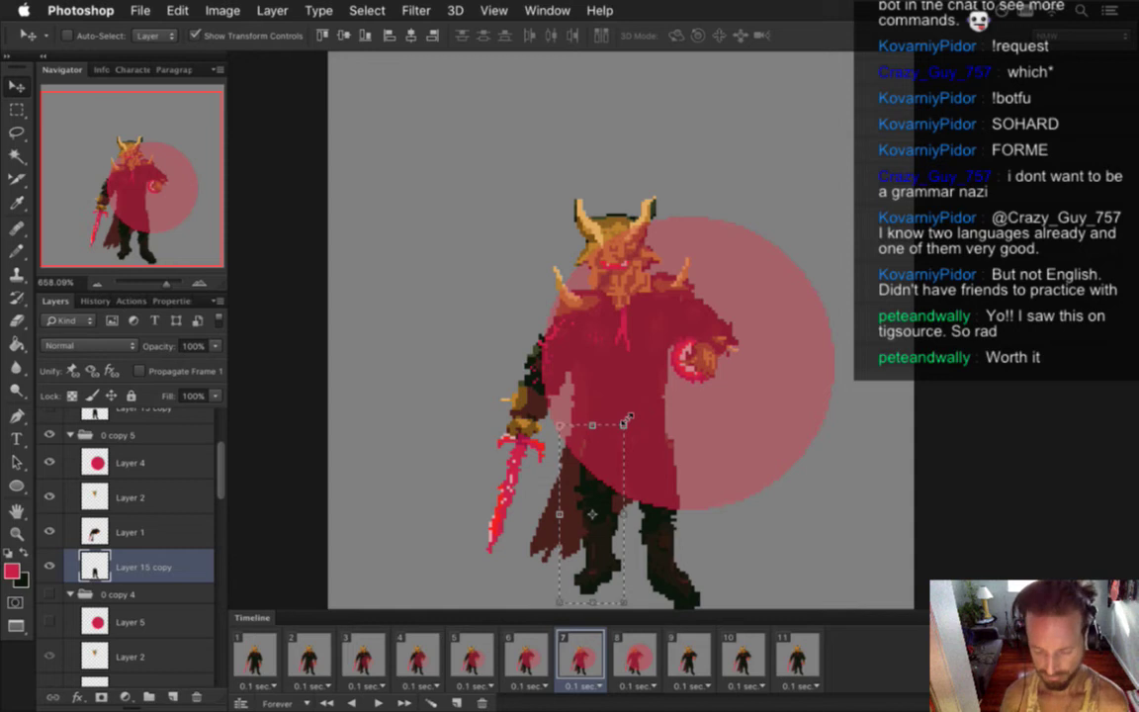
key("ctrl+d")
key("m")
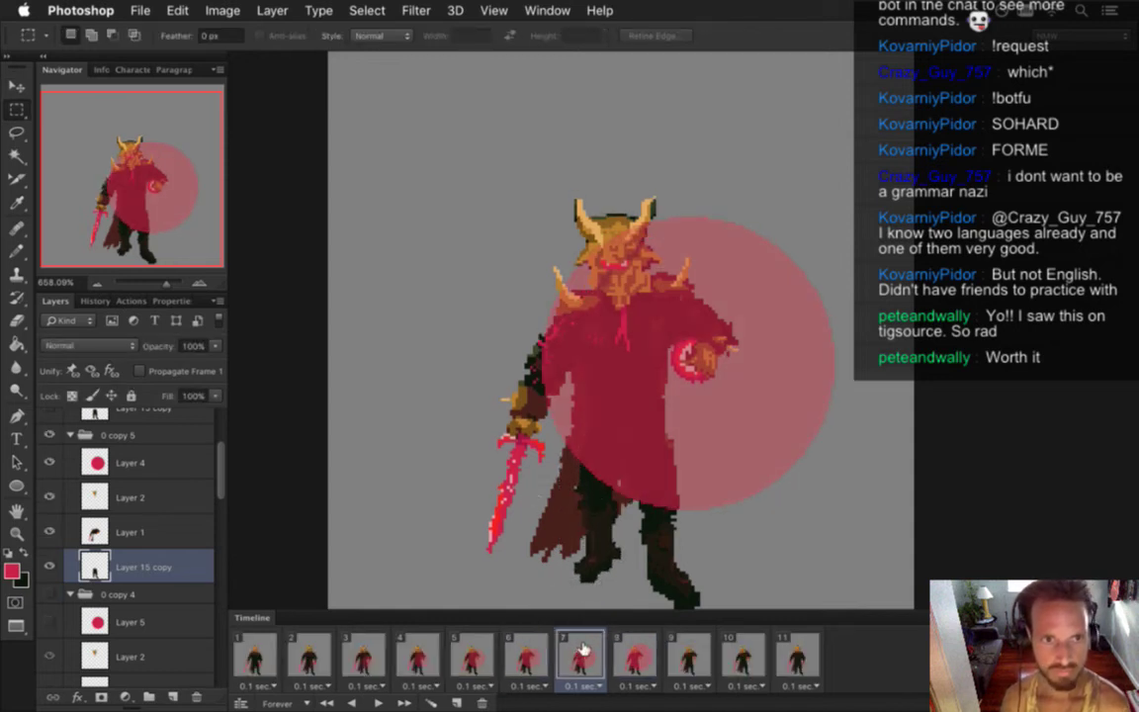
- In frame 8, select the sword-side leg on Layer 15 copy of group 0 copy 6, nudge it up slightly and deselect
left_click(644, 650)
scroll(219, 452, "up", 2)
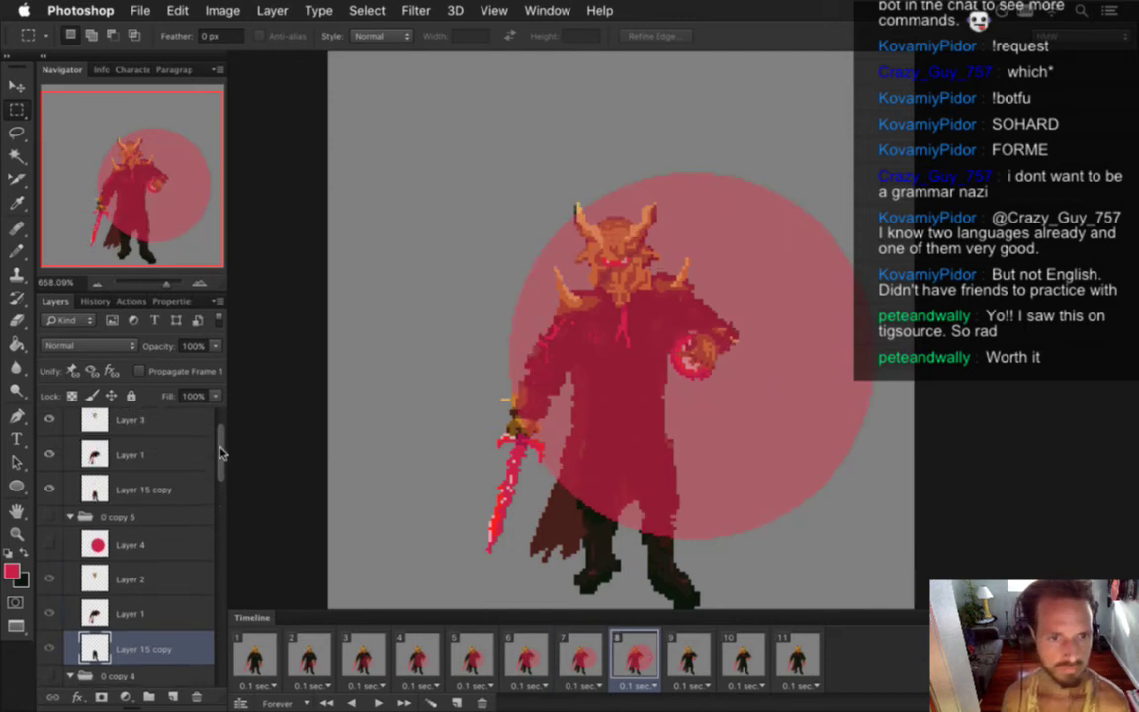
scroll(220, 445, "up", 2)
left_click(111, 539)
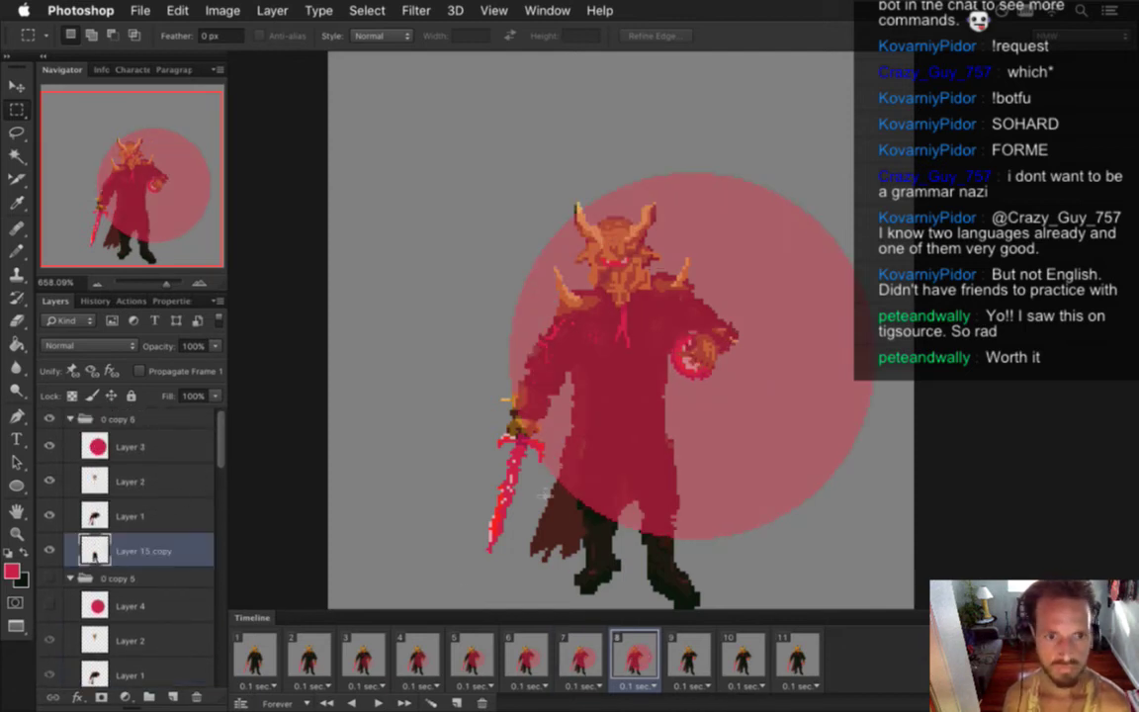
left_click_drag(557, 417, 623, 608)
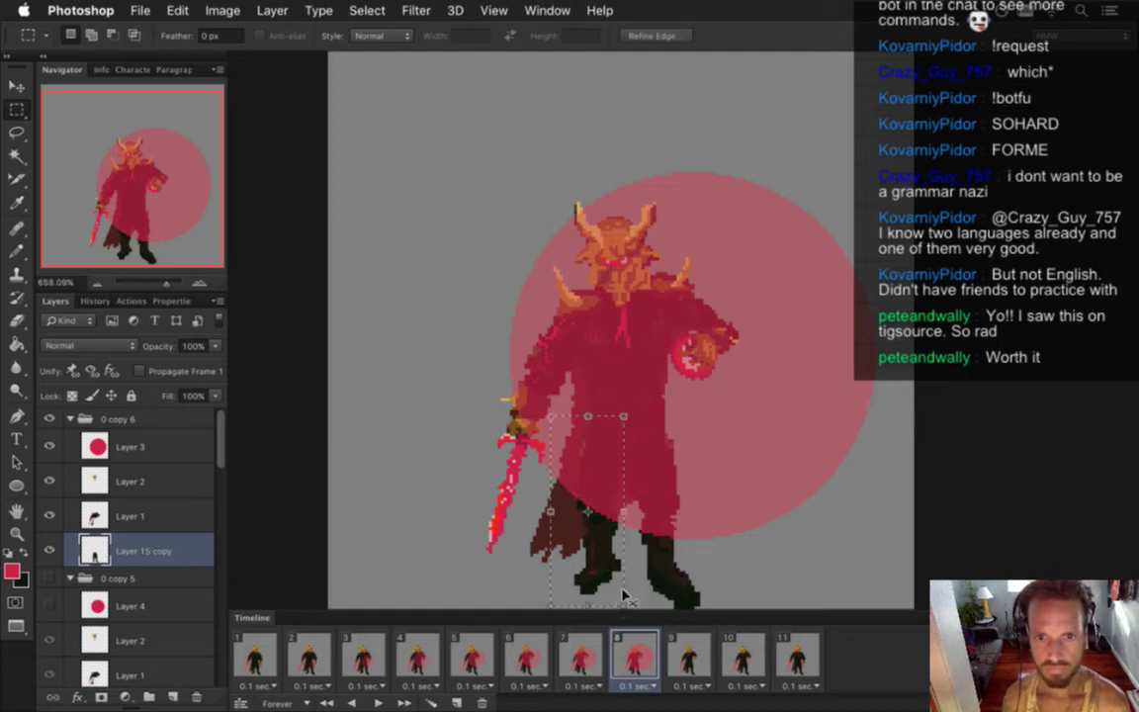
key("v")
key("m")
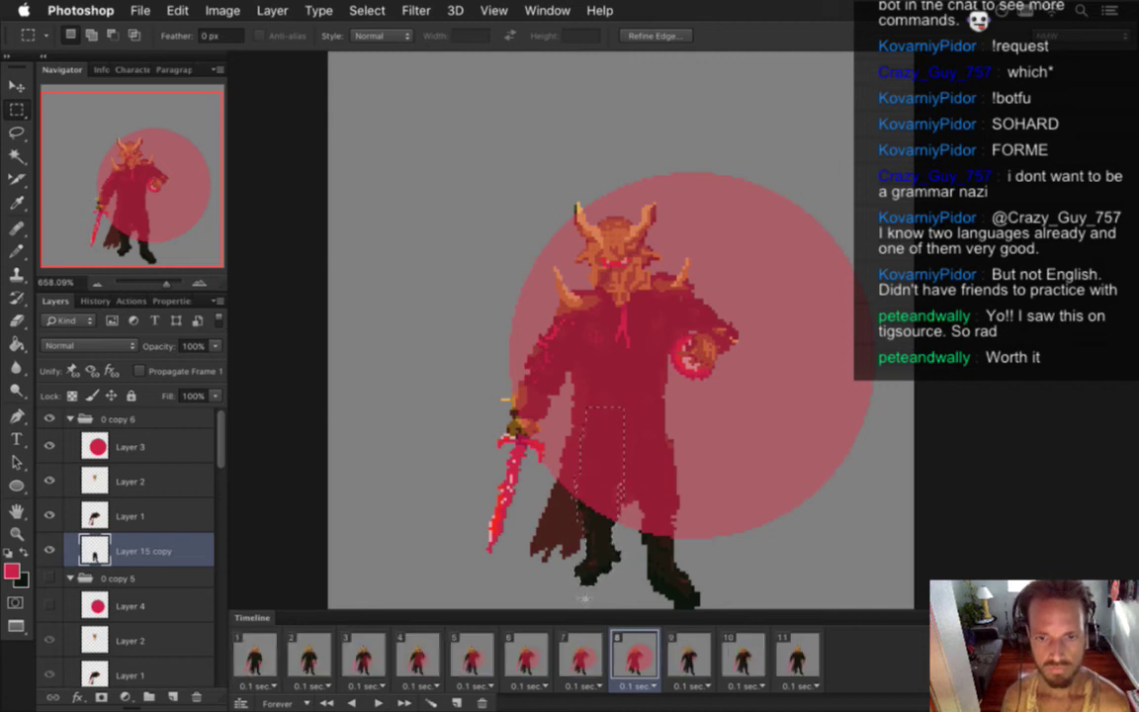
left_click(534, 570)
- Step through frames 7 to 11 to examine the raised leg and the end of the move
left_click(597, 654)
left_click(632, 656)
left_click(680, 650)
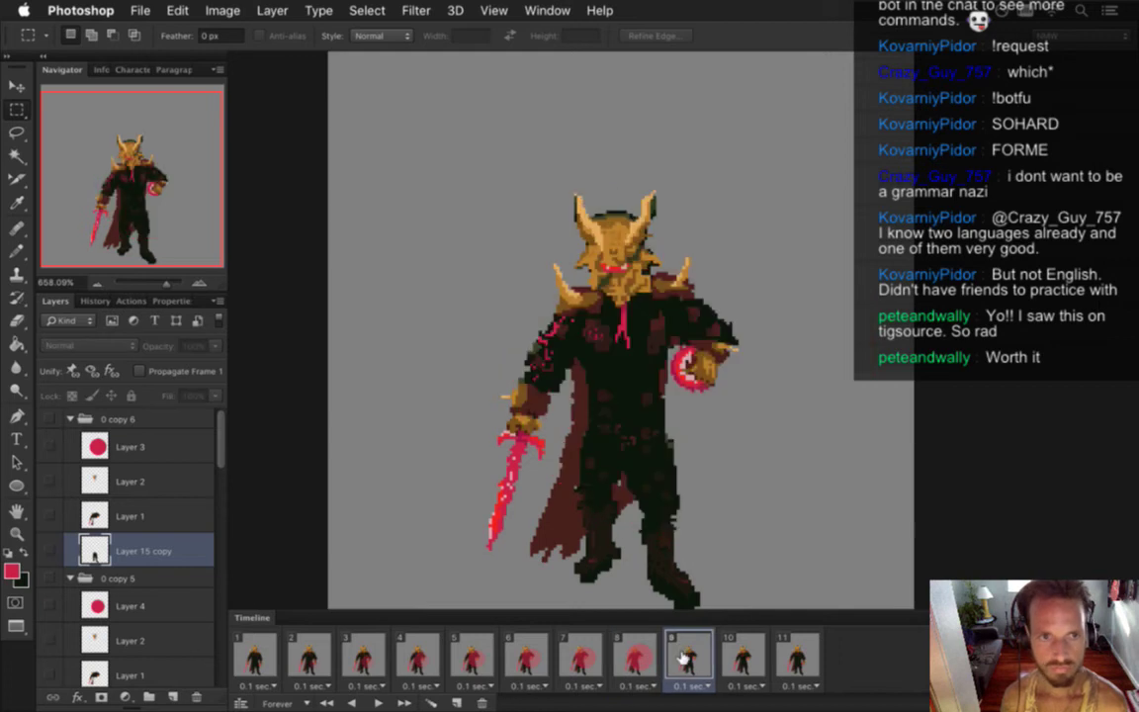
left_click(739, 659)
left_click(795, 658)
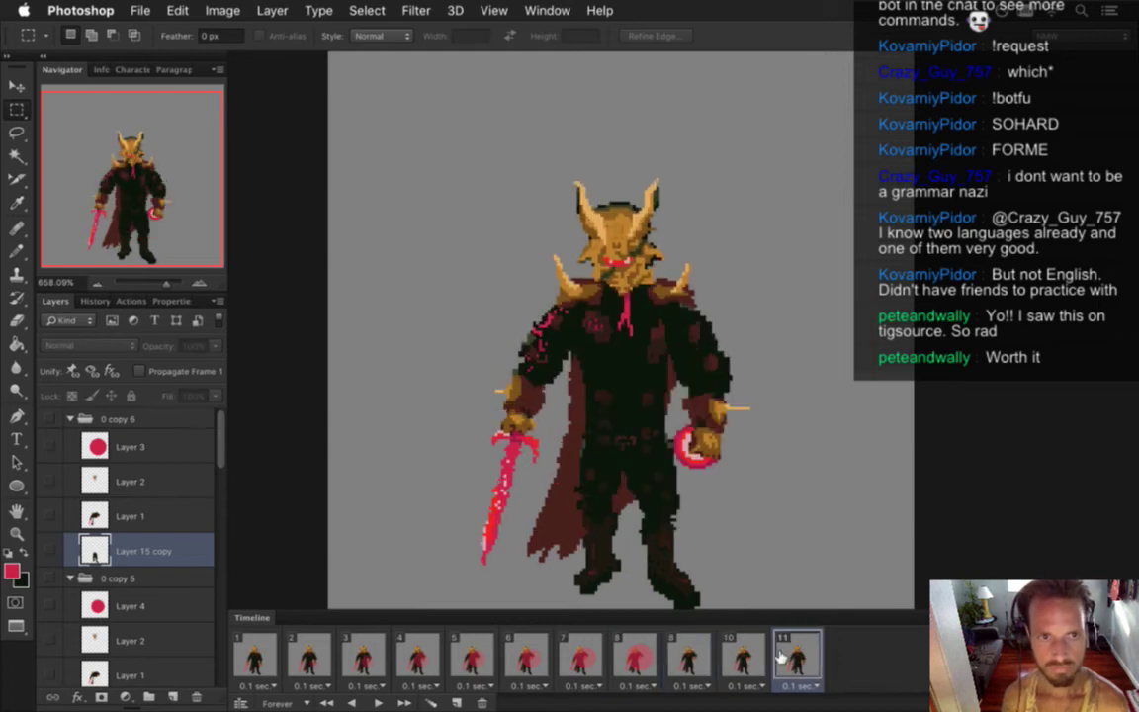
- In frame 9, show the red circle on Layer 5 of group 0 copy 4 and set its opacity to 22%
left_click(692, 653)
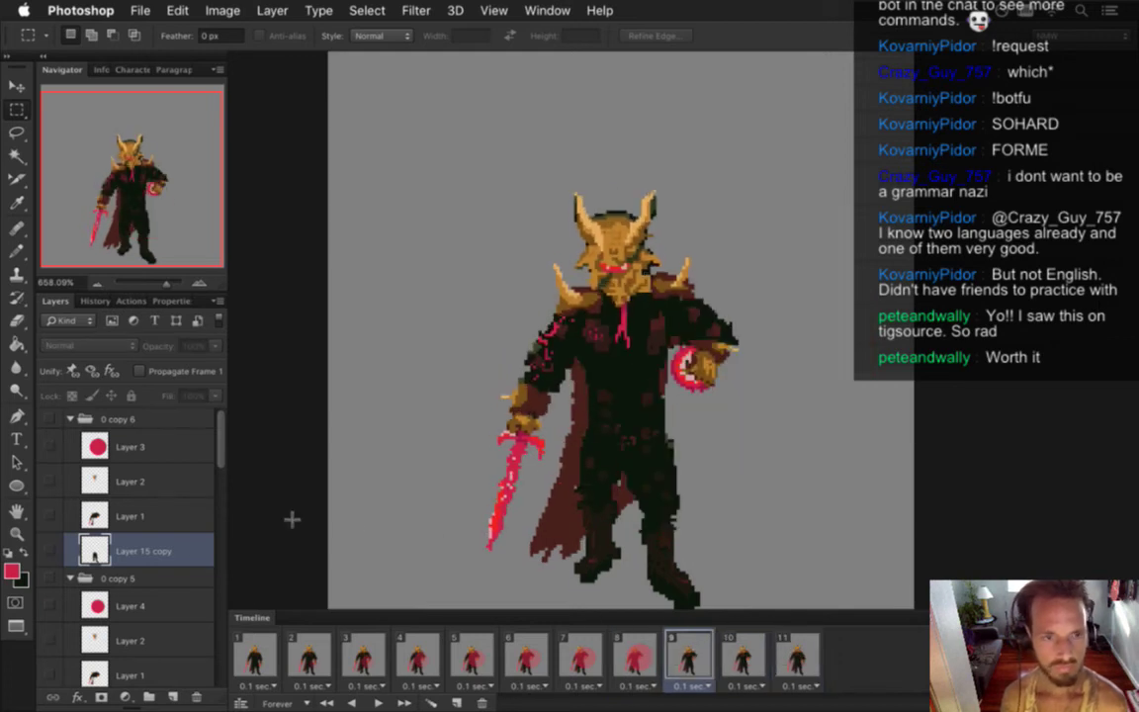
left_click_drag(218, 451, 220, 496)
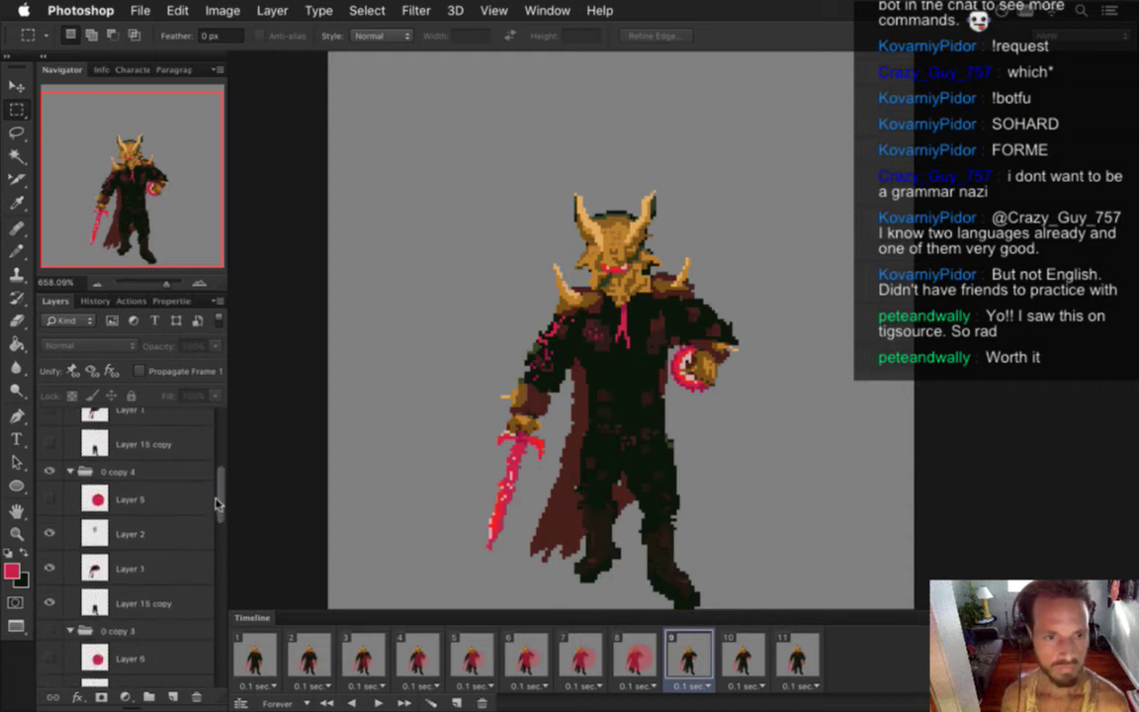
left_click(51, 499)
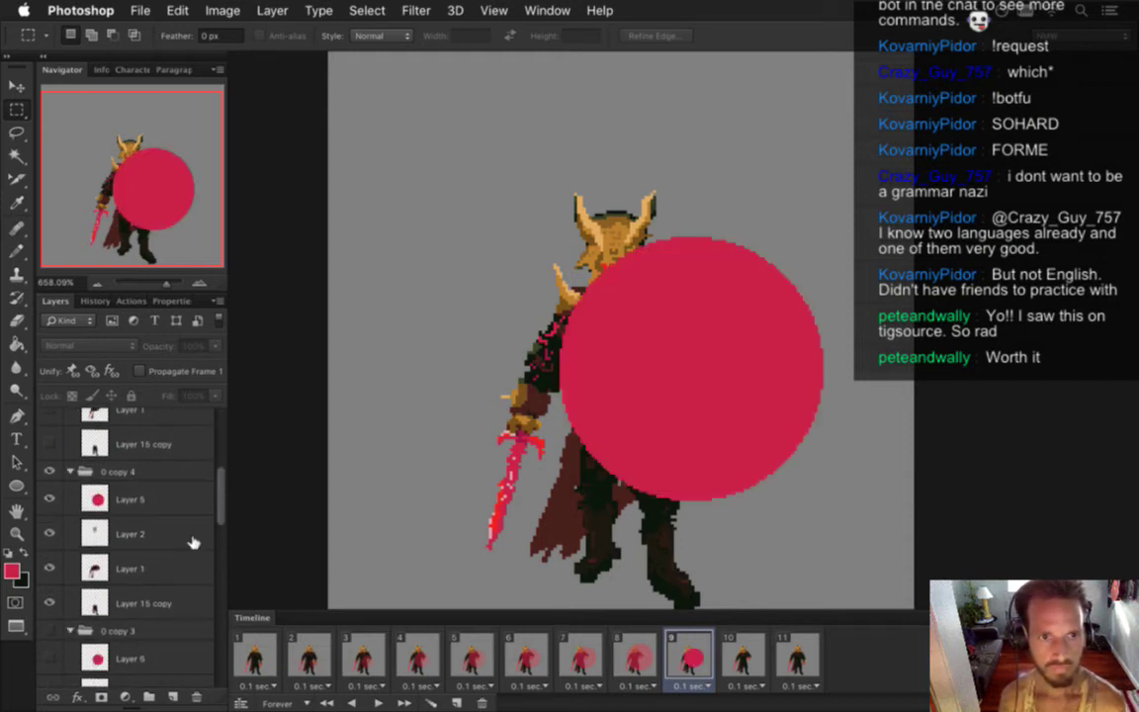
key("v")
key("v")
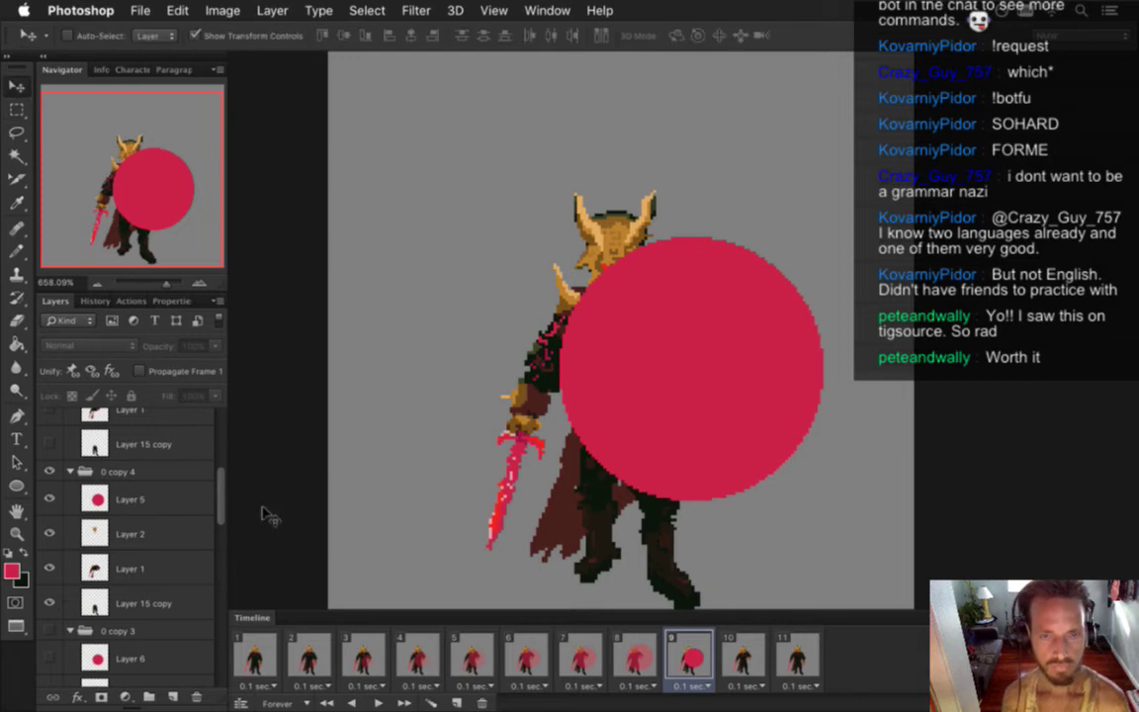
left_click(102, 500)
left_click(216, 348)
left_click_drag(168, 368, 164, 368)
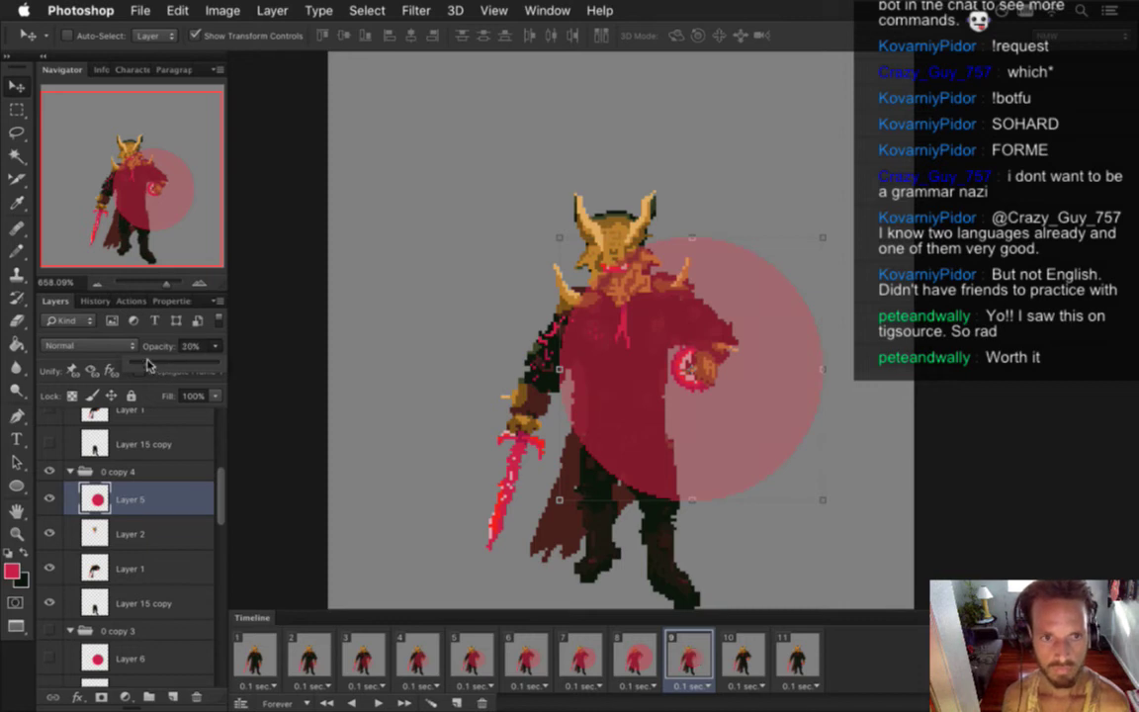
left_click_drag(151, 364, 146, 367)
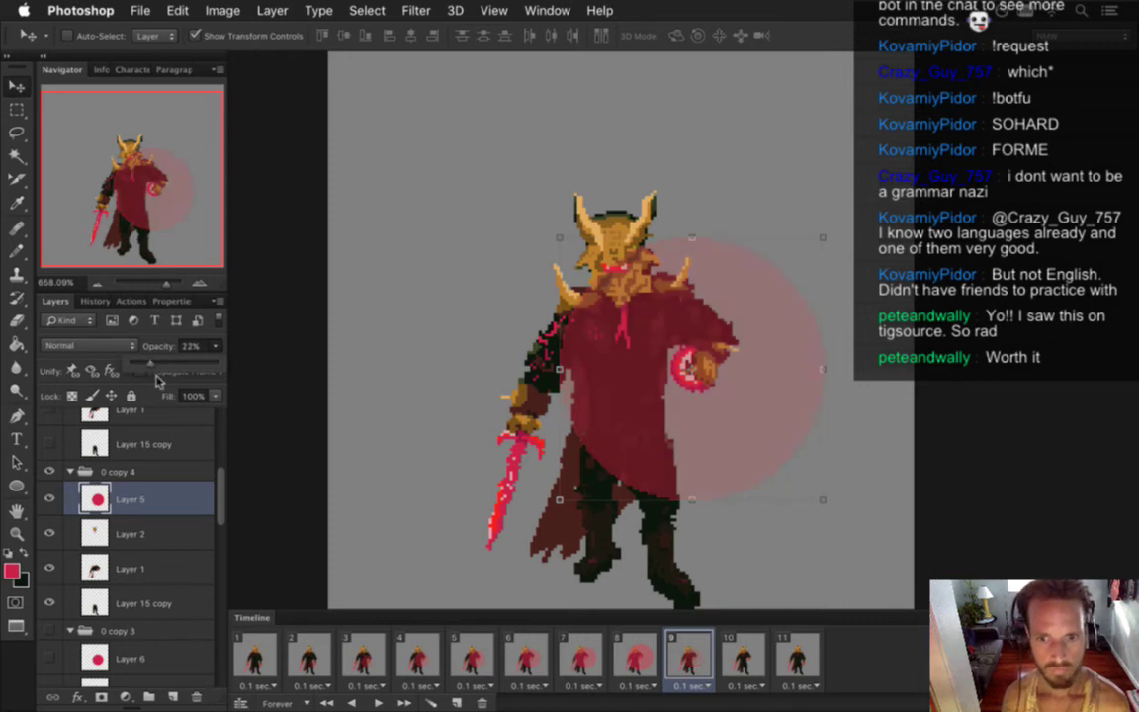
key("m")
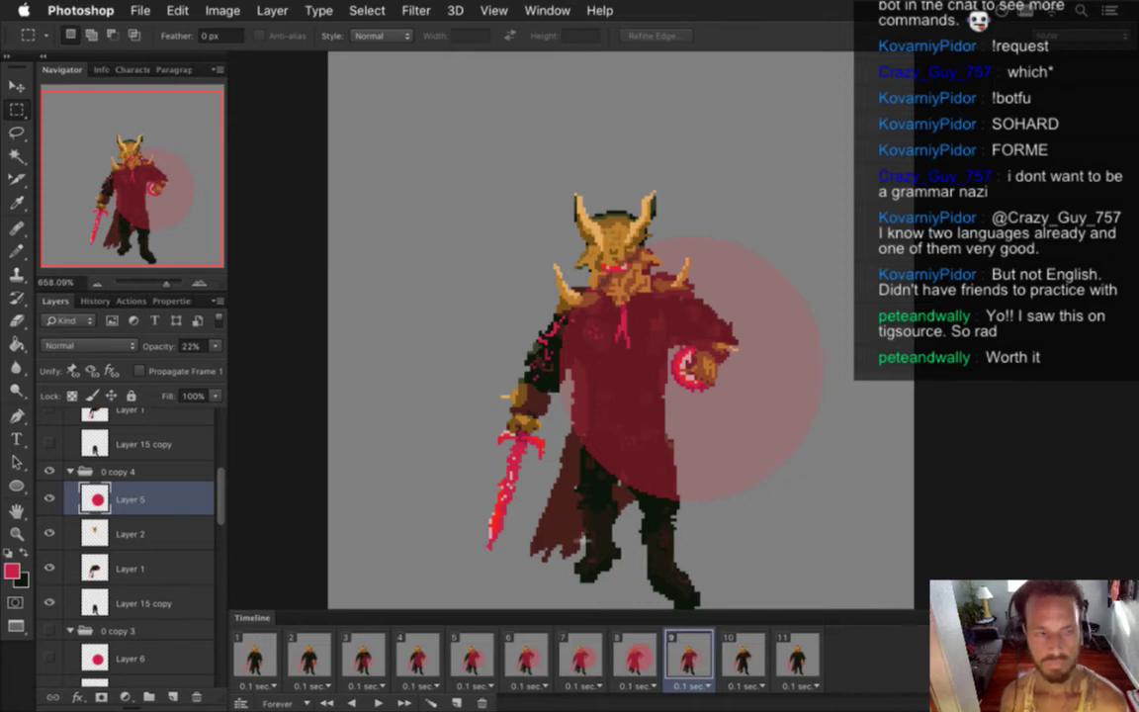
- In frame 10, show the red circle on Layer 6 of group 0 copy 3 and set its opacity to 10%
left_click(637, 658)
left_click(691, 653)
left_click(737, 656)
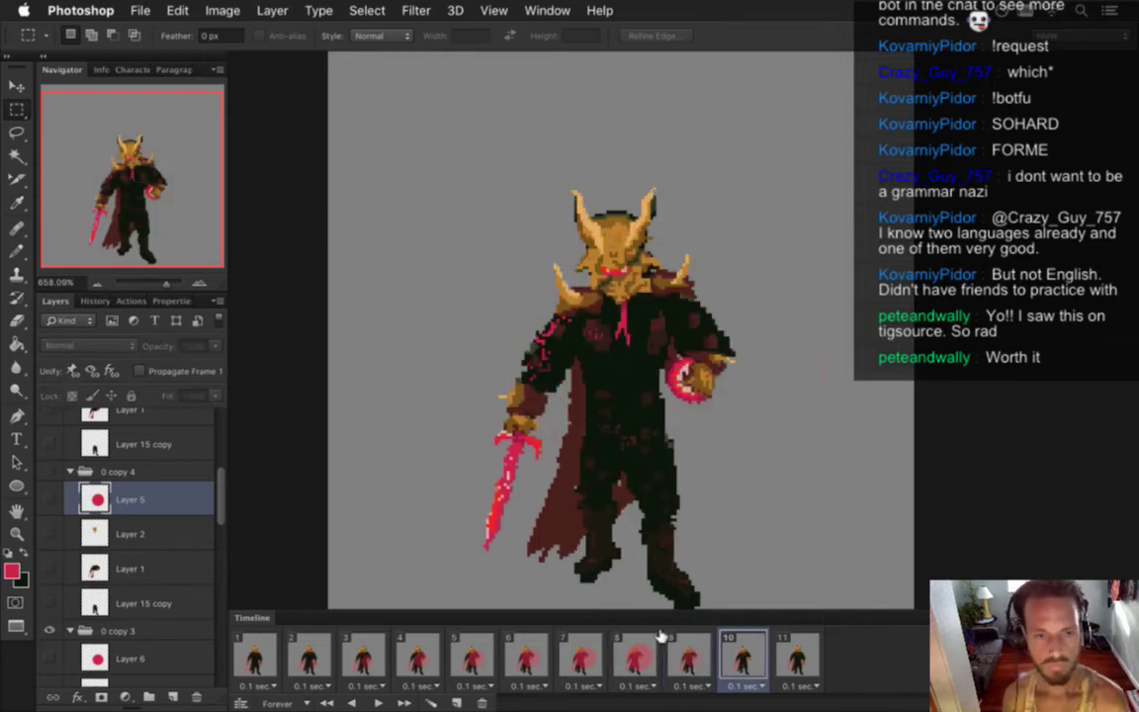
left_click_drag(221, 506, 226, 531)
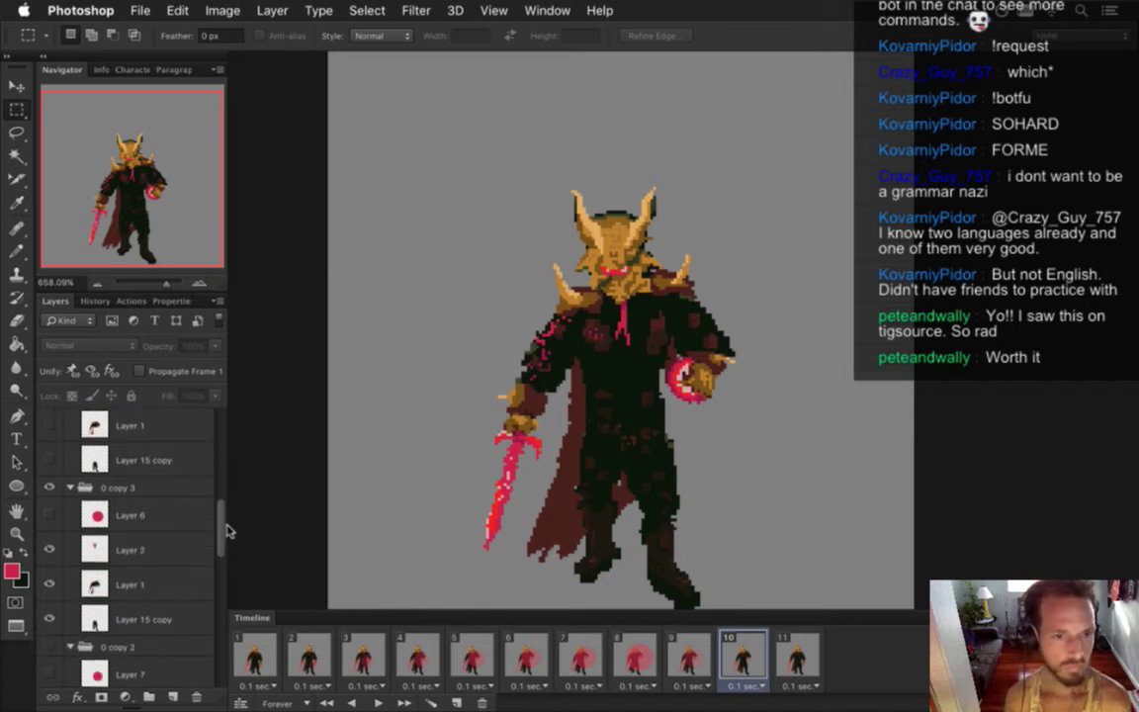
left_click(164, 515)
left_click(48, 514)
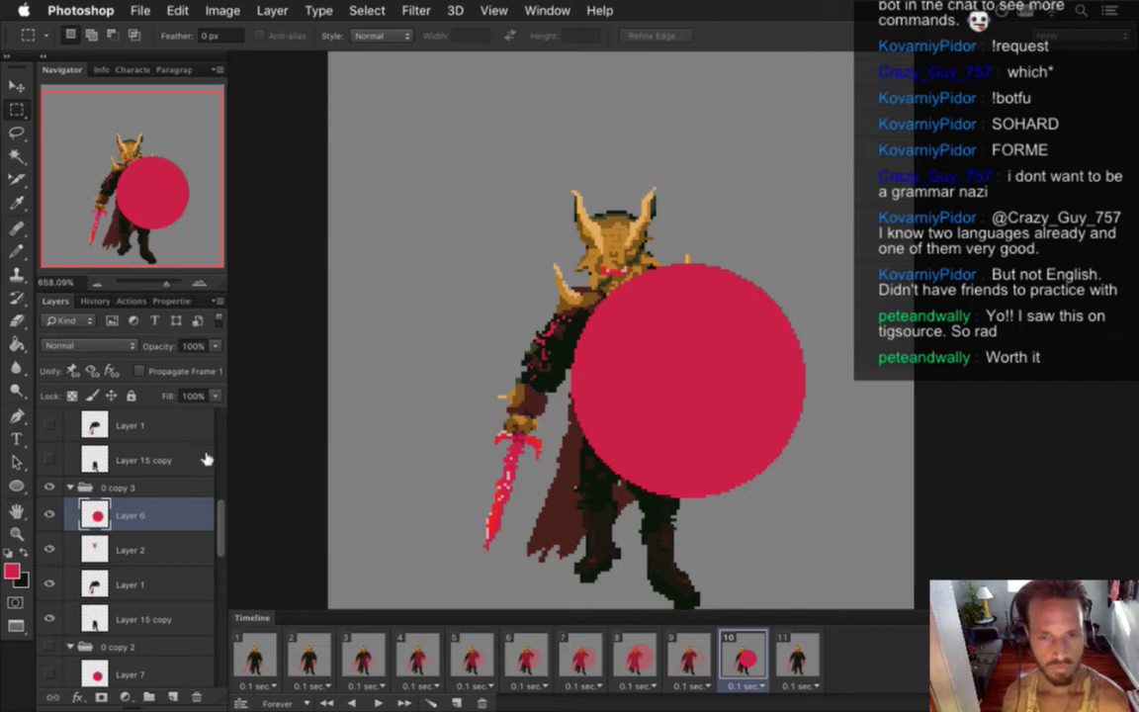
key("1")
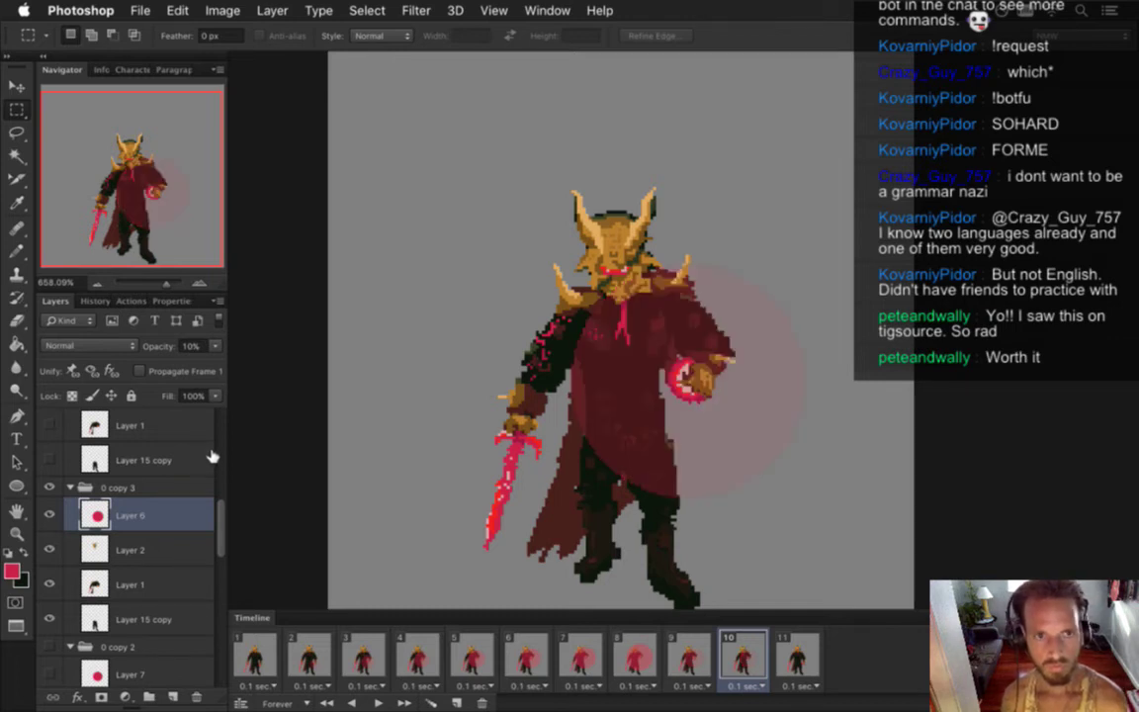
- Check the circle's fade across frames 9 to 11, then play the whole animation from frame 1 and stop it
left_click(684, 662)
left_click(749, 653)
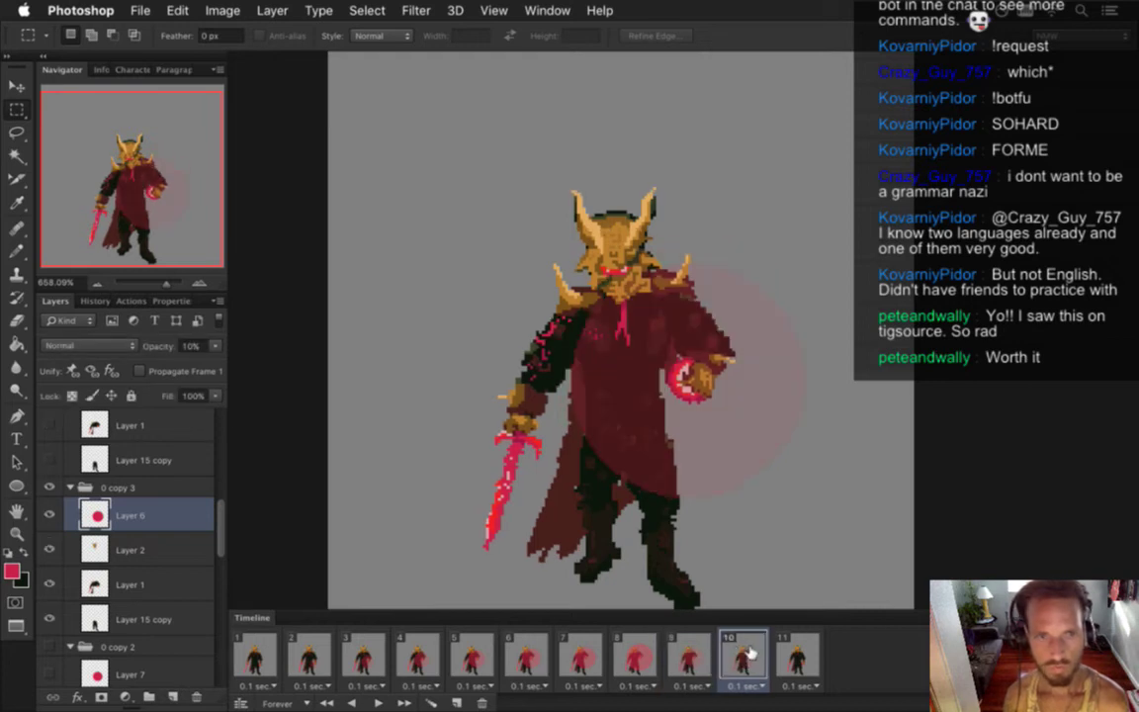
left_click(795, 656)
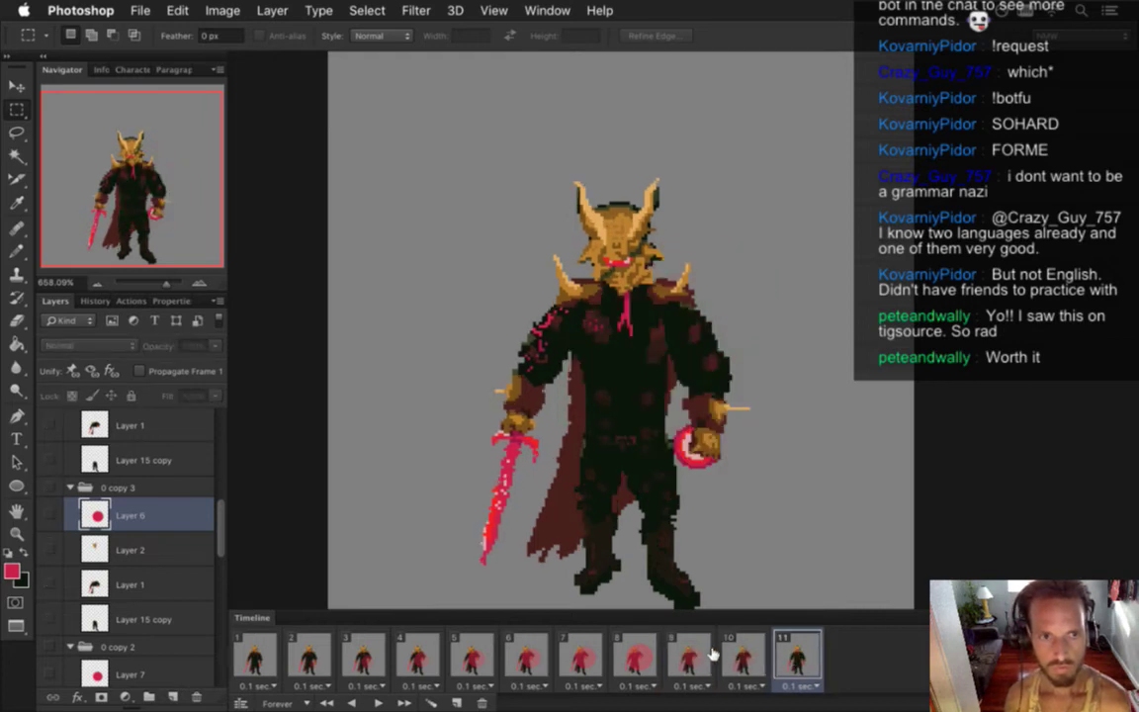
left_click(265, 655)
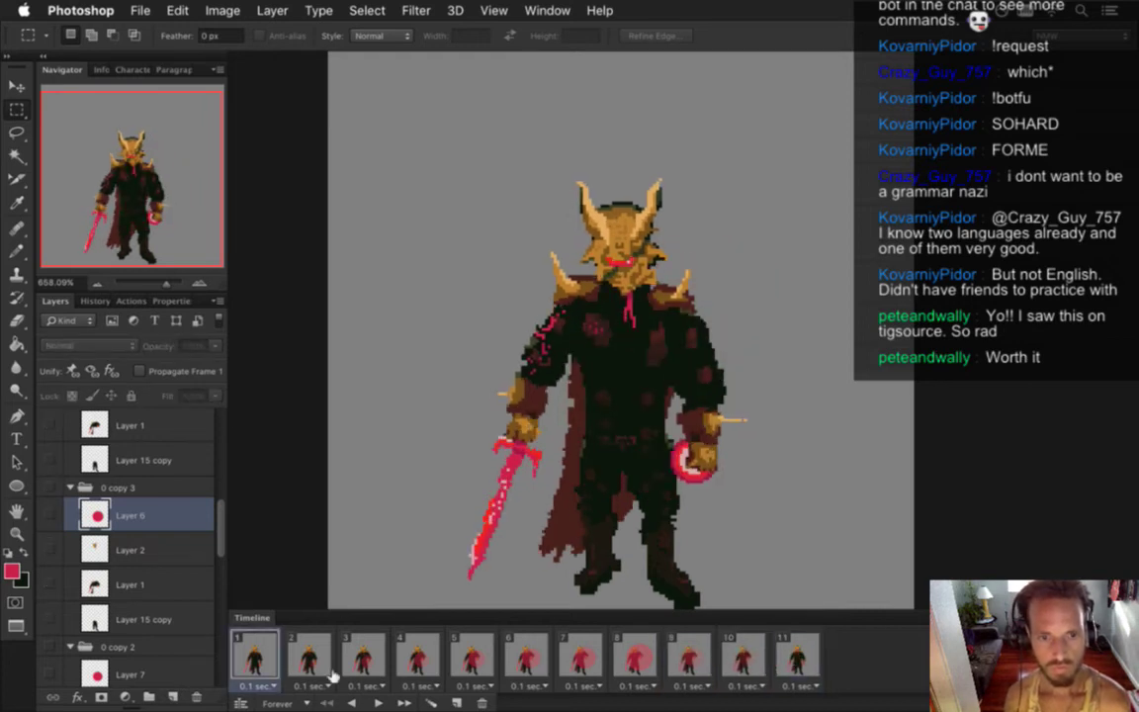
left_click(378, 703)
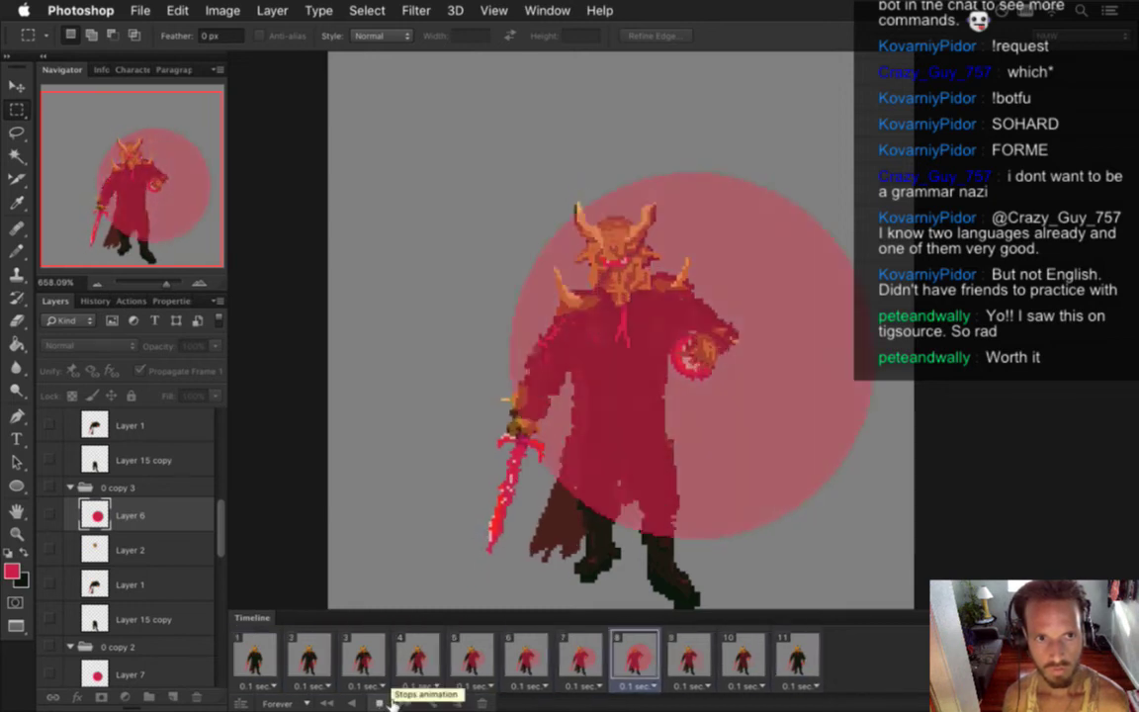
left_click(378, 703)
- Flip between frames 1, 2 and 3 to examine how the move begins
left_click(301, 656)
left_click(368, 658)
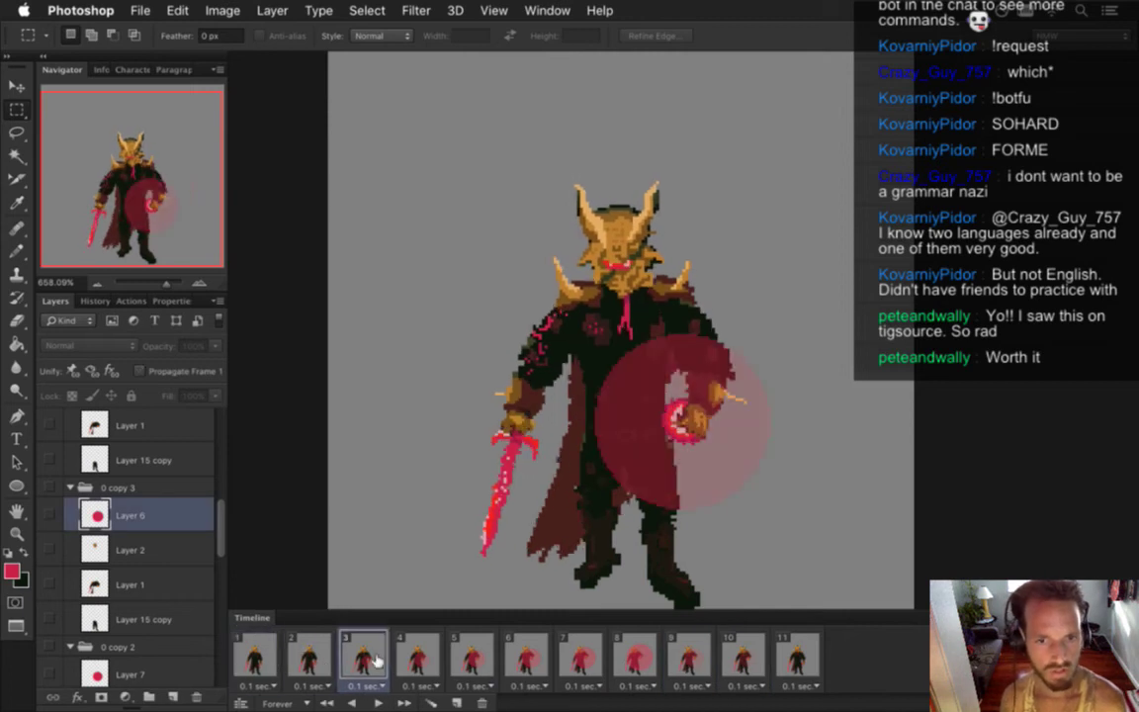
left_click(250, 657)
left_click(308, 657)
left_click(380, 658)
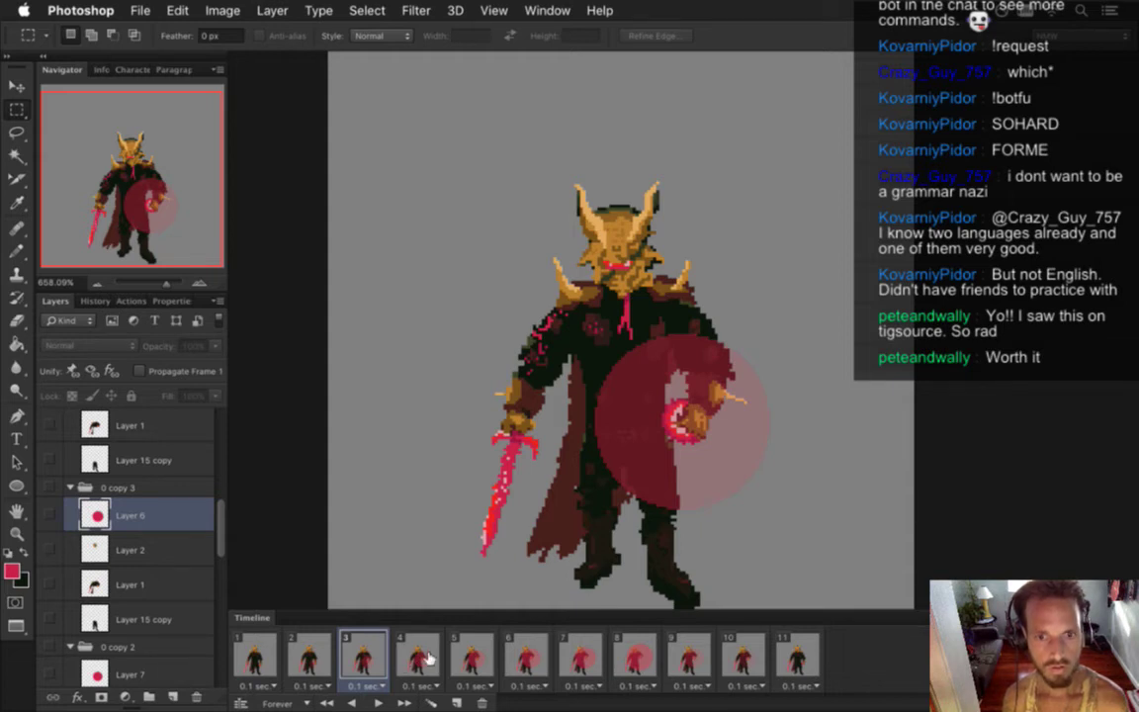
- Step through frames 4 to 8 one by one to examine how the body pose and growing circle progress
left_click(422, 660)
left_click(472, 655)
left_click(517, 650)
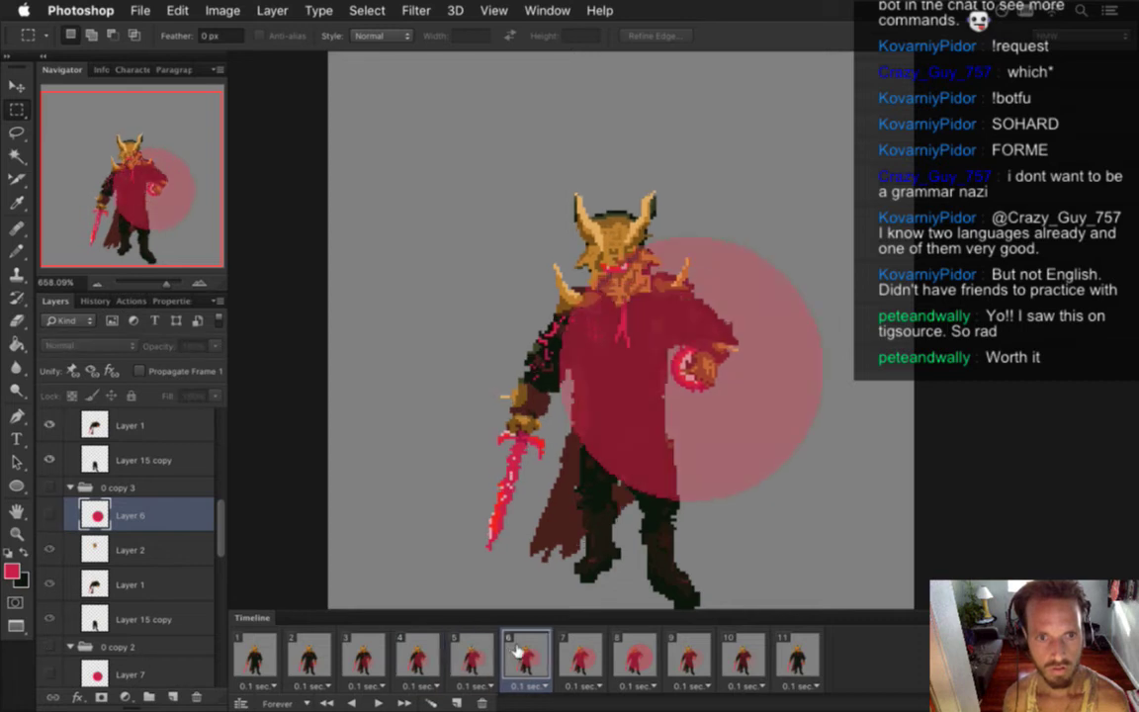
left_click(583, 650)
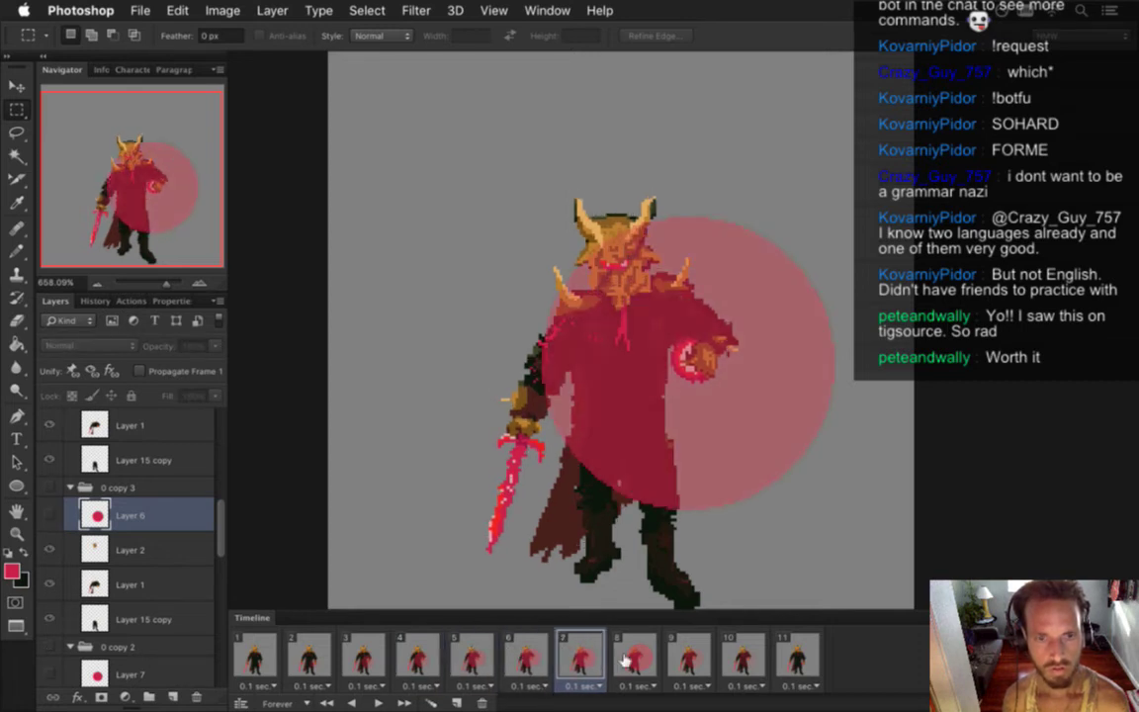
left_click(625, 660)
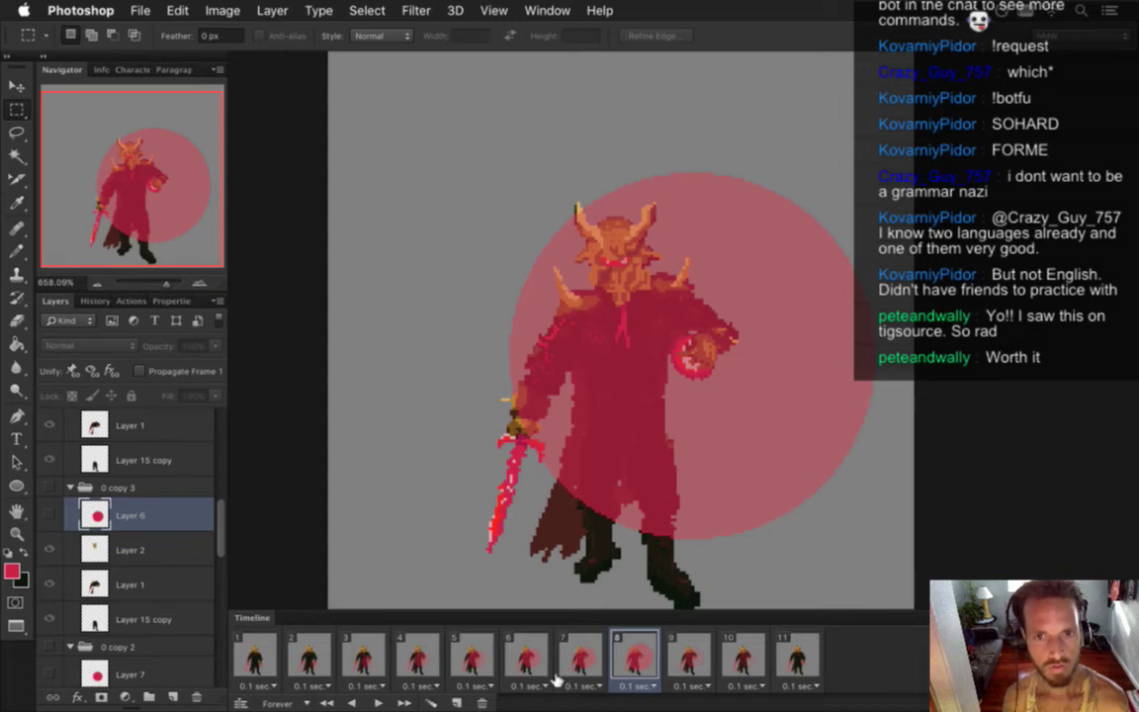
- In frame 8, hide the red circle on Layer 3 of group 0 copy 6
left_click_drag(219, 526, 210, 438)
left_click(109, 447)
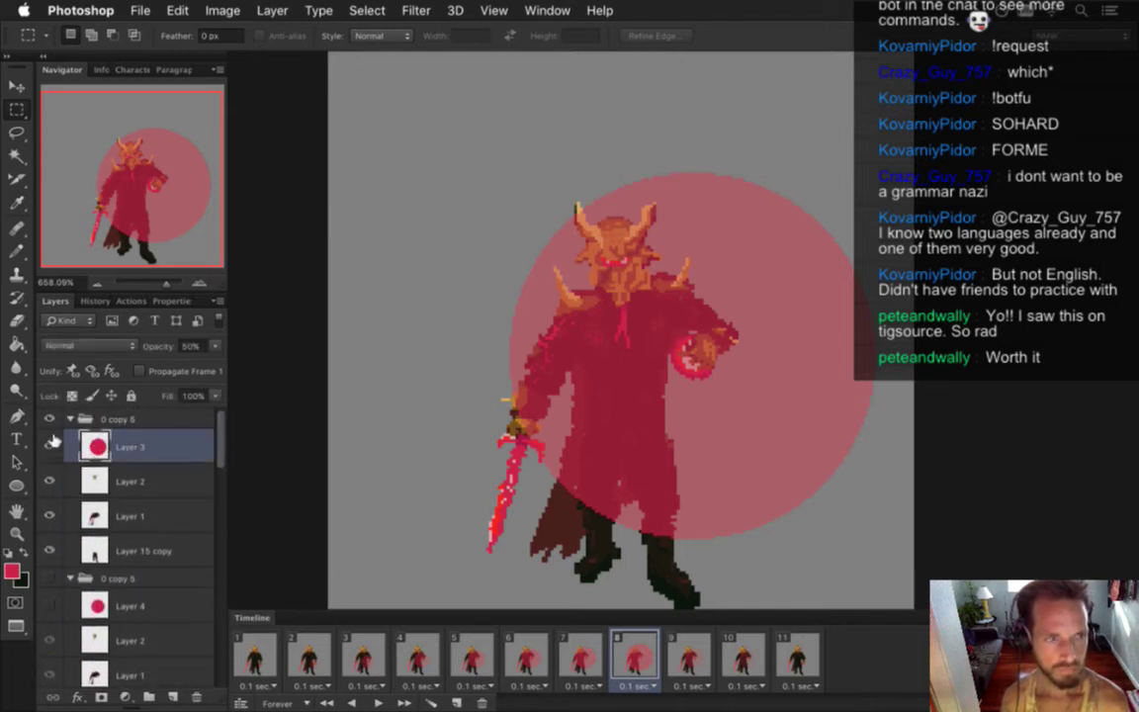
left_click(49, 445)
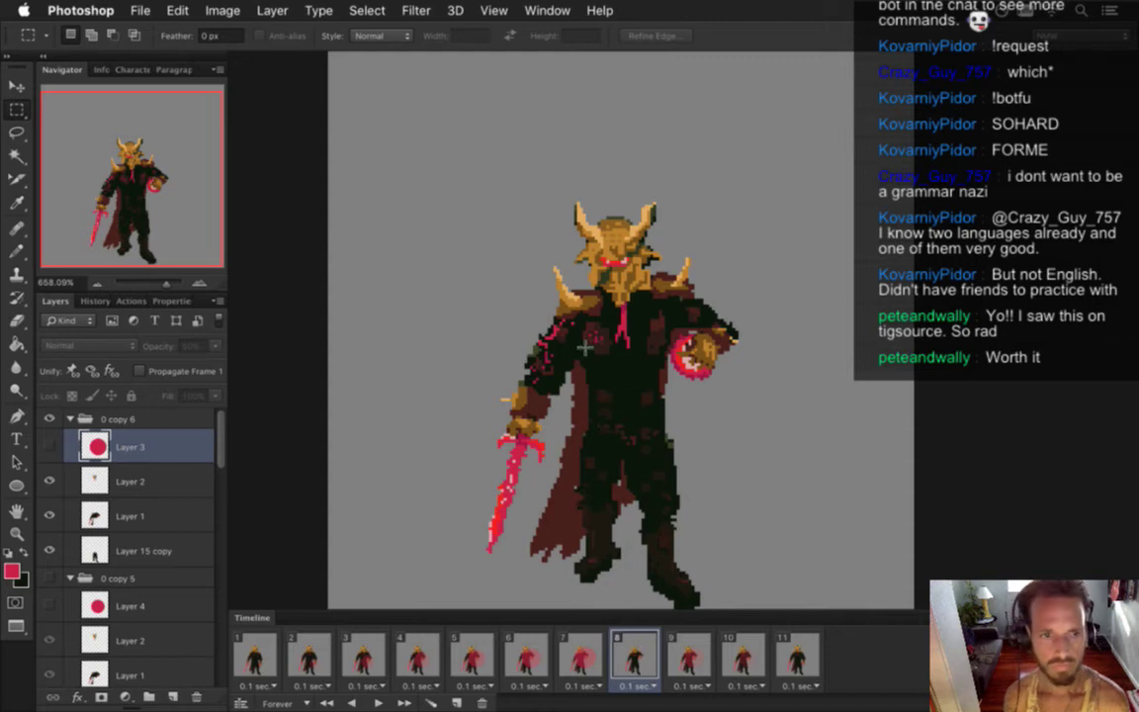
- Select the upper body, both arms and the sword on Layer 1 of group 0 copy 6 and shift them down a few pixels
left_click(161, 521)
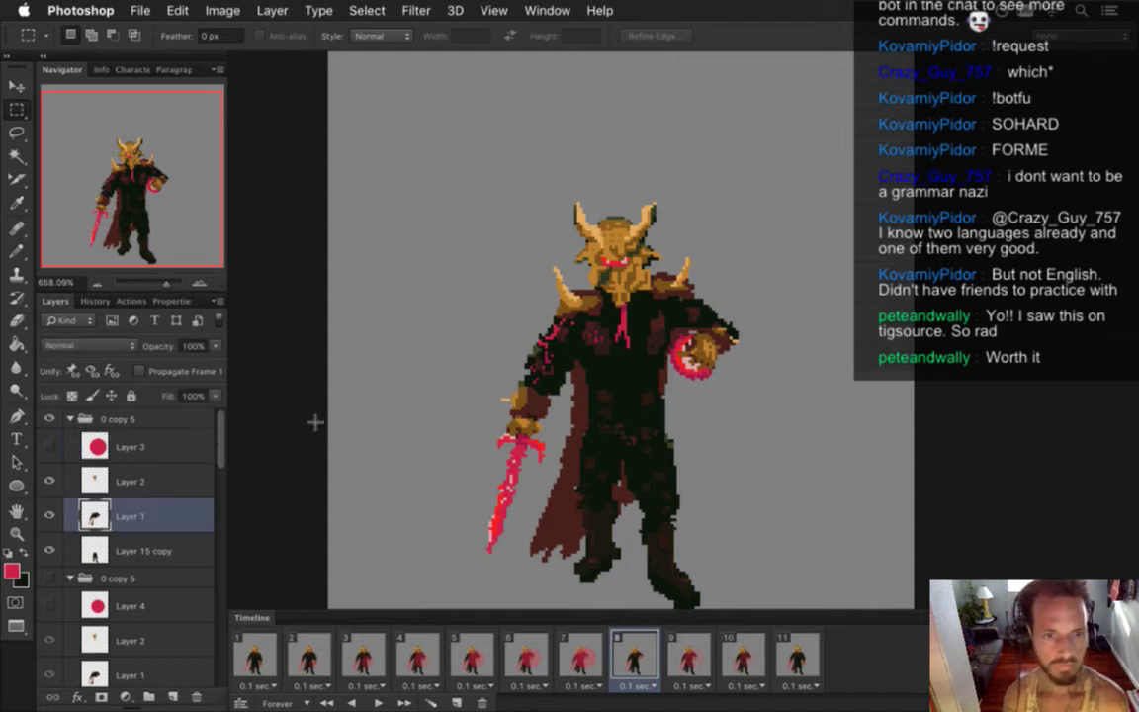
left_click_drag(674, 244, 441, 372)
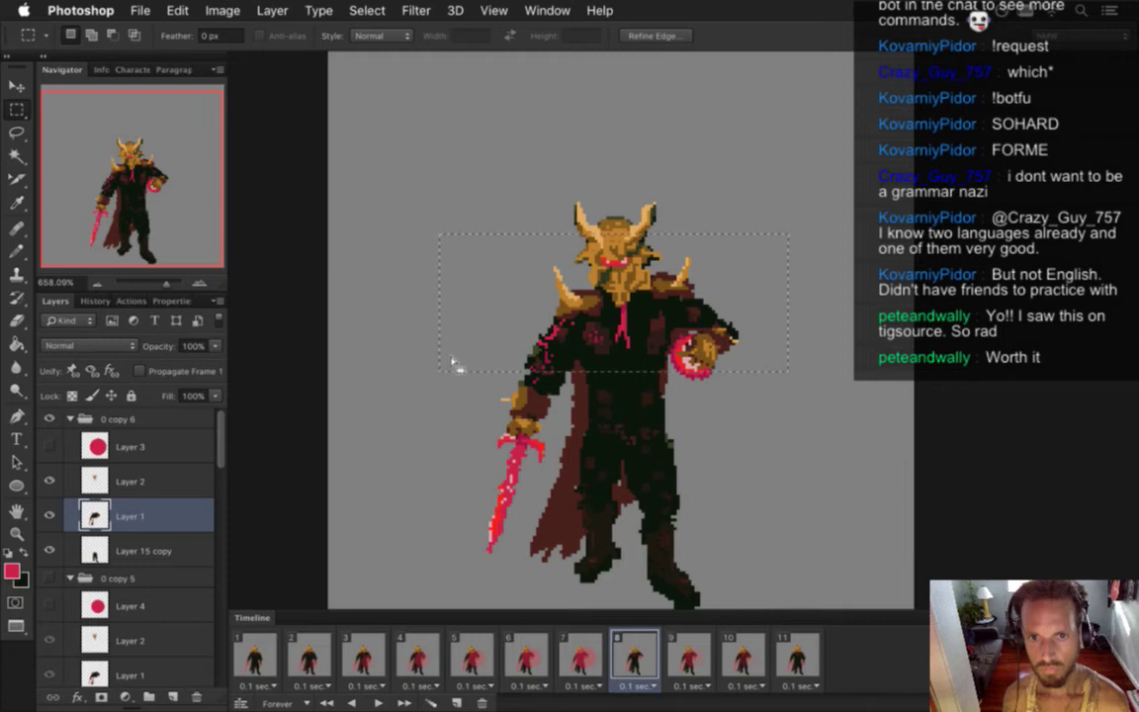
left_click_drag(683, 362, 726, 393, "shift")
left_click_drag(457, 357, 565, 465, "shift")
left_click_drag(463, 464, 530, 570, "shift")
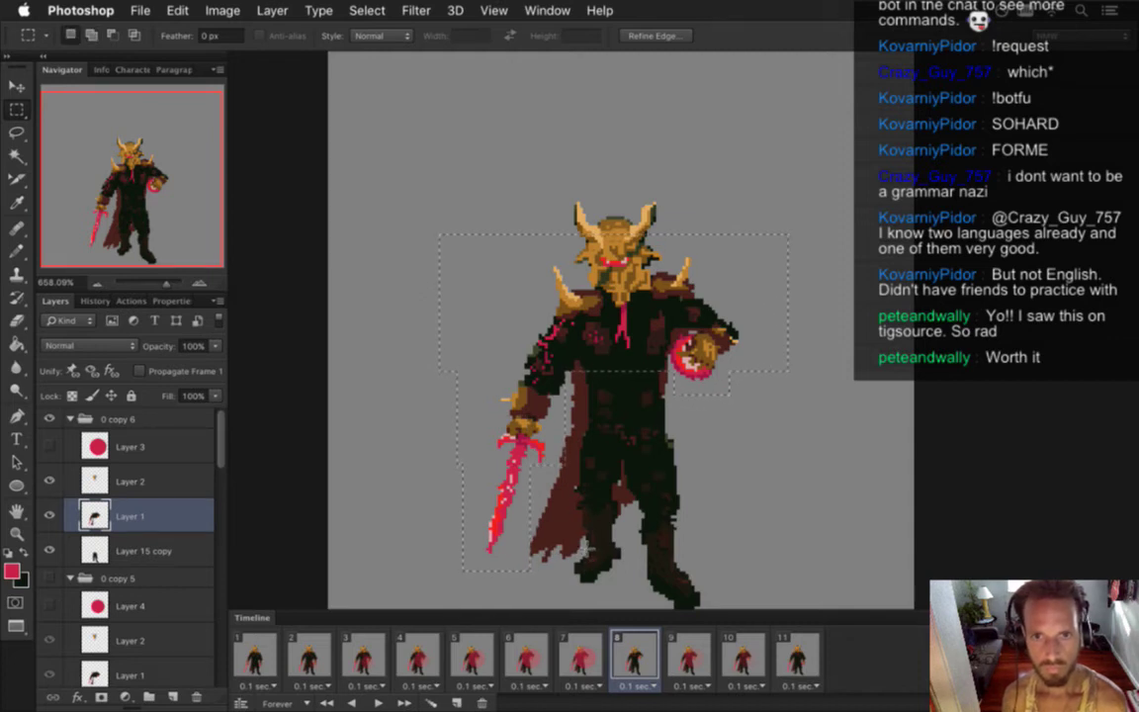
key("v")
key("Down")
key("Down")
key("Down")
key("Down")
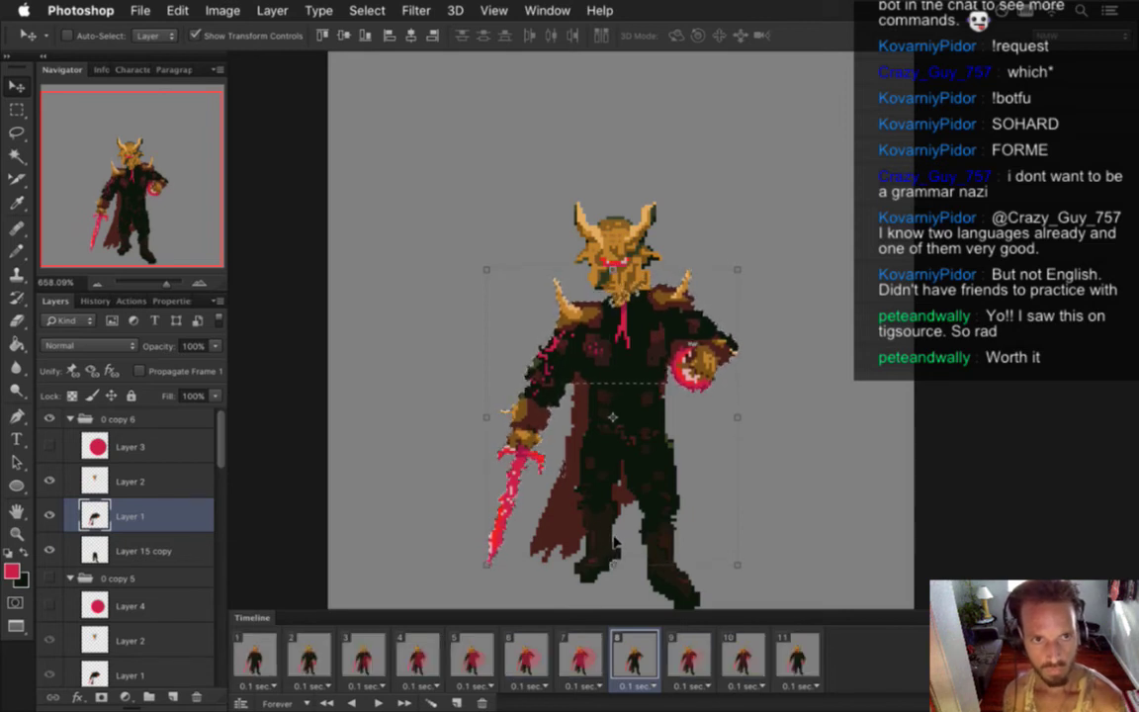
key("Down")
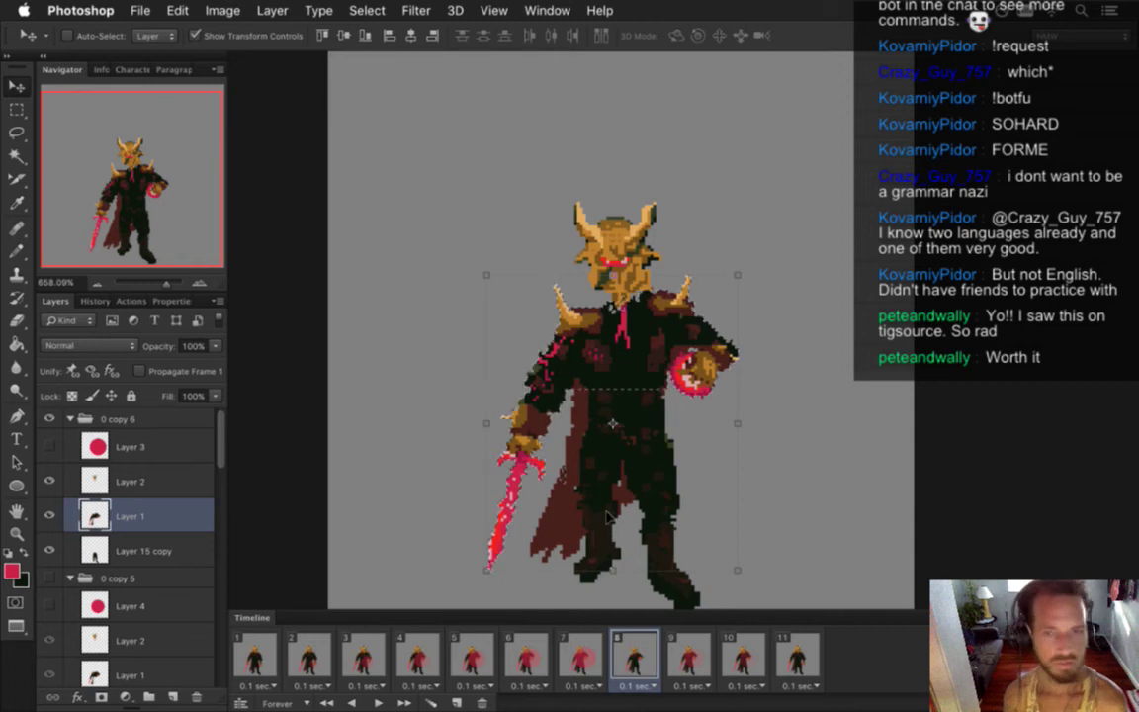
key("m")
- Lower the horned head on Layer 2 of group 0 copy 6 a few pixels to follow the body
left_click(155, 487)
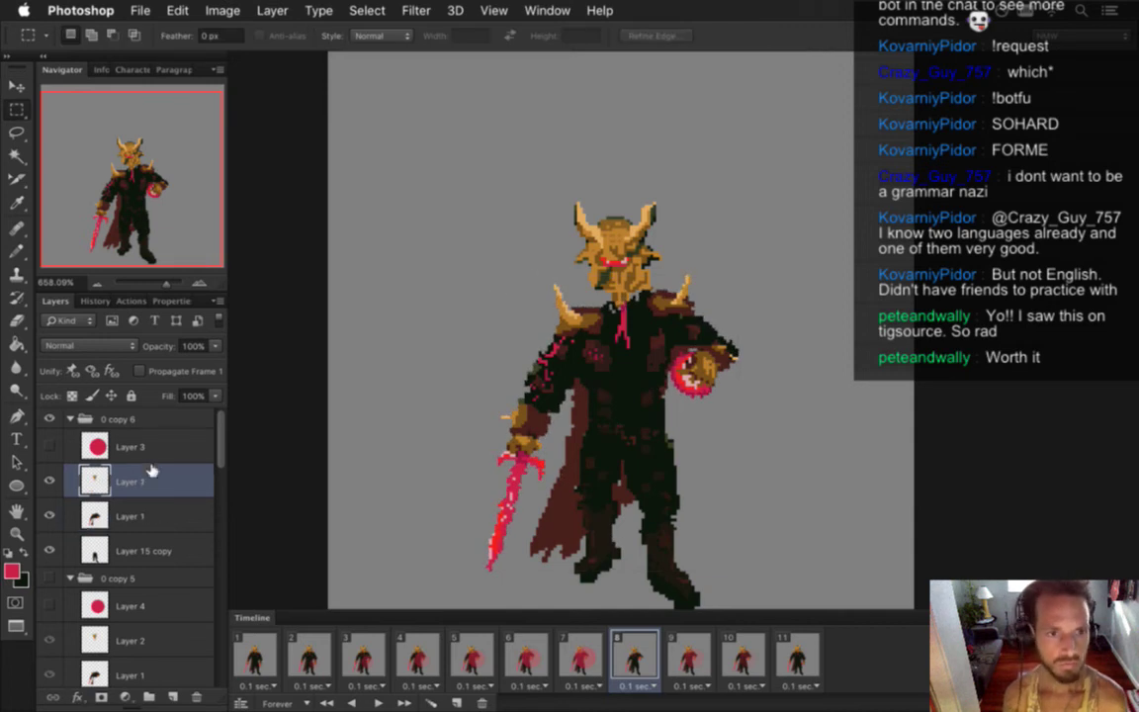
key("v")
key("Down")
key("Down")
key("Down")
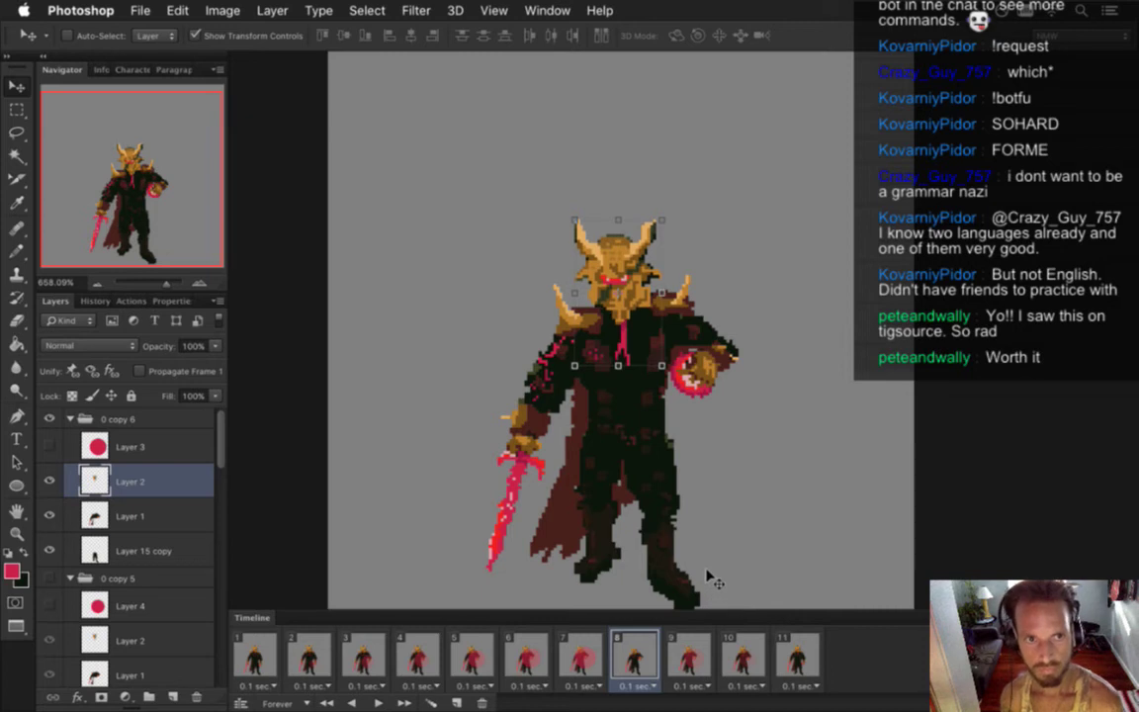
key("m")
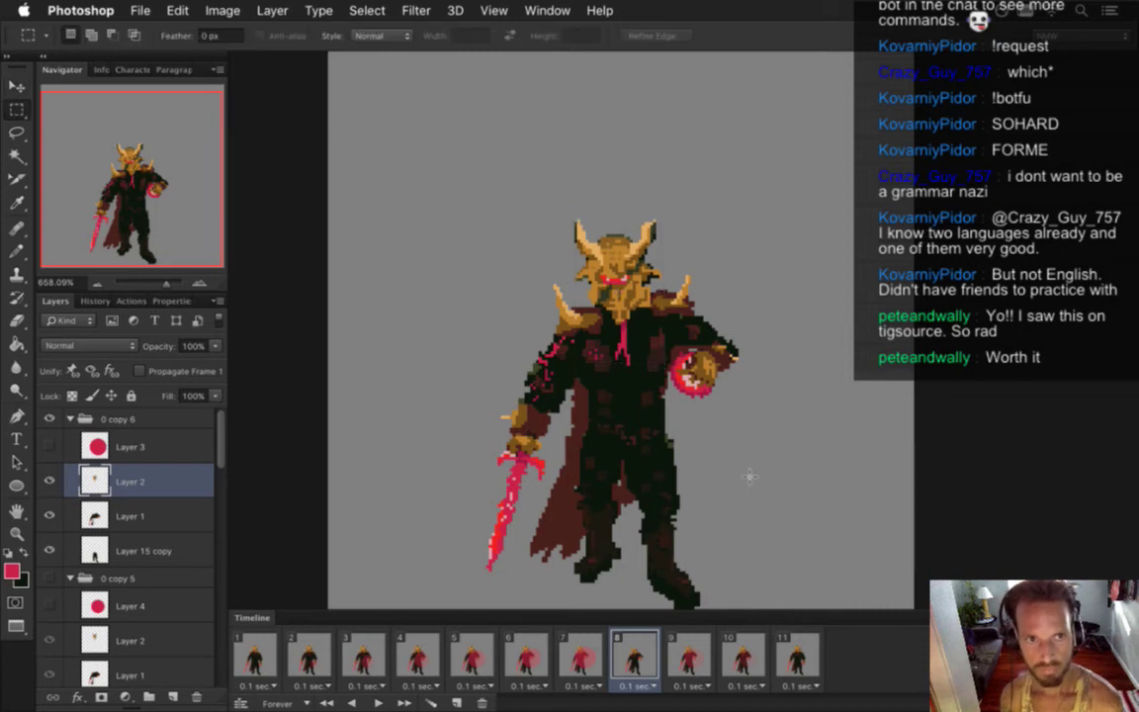
- Flip between frames 7, 8 and 9 to compare the lowered pose with its neighbours
left_click(582, 657)
left_click(641, 659)
left_click(698, 649)
left_click(629, 638)
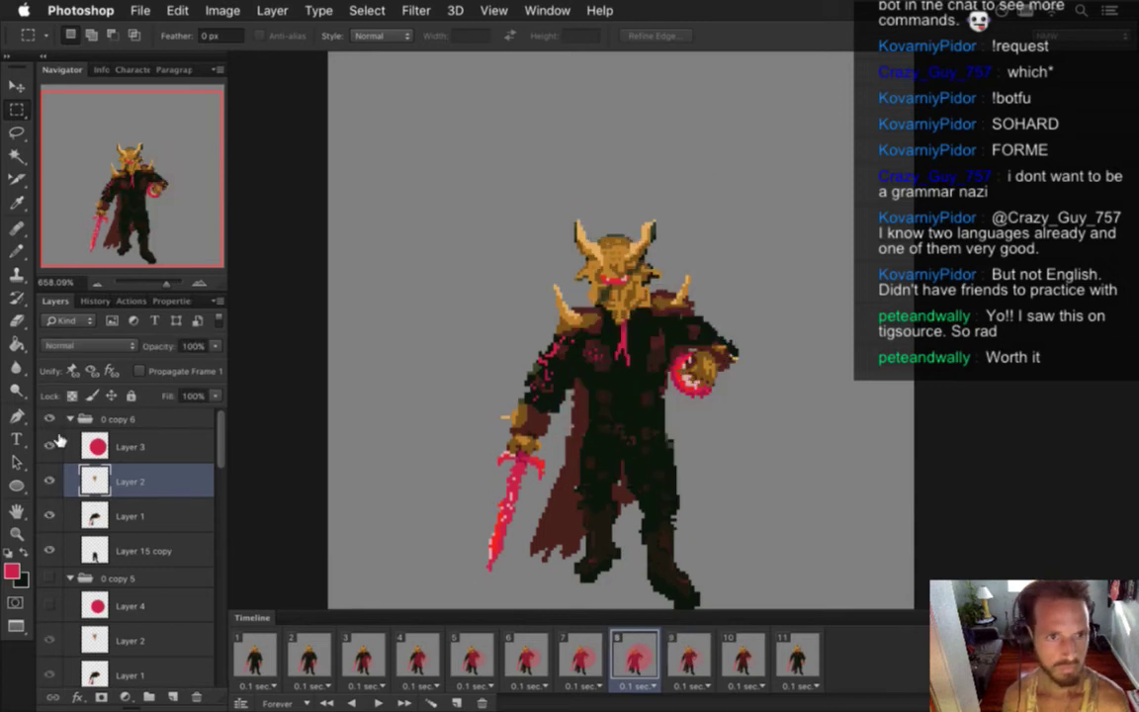
- Show the red circle on Layer 3 in frame 8 again and shift it down a few pixels to match the hand
left_click(48, 446)
key("v")
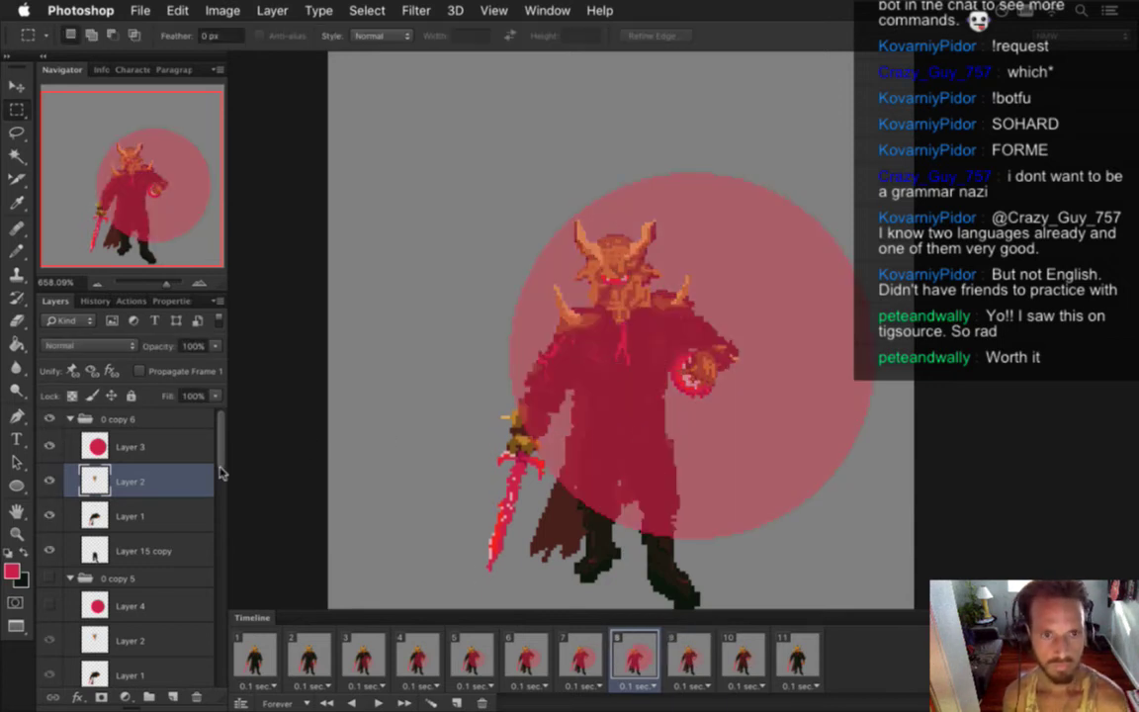
left_click(178, 445)
key("Down")
key("Down")
key("Down")
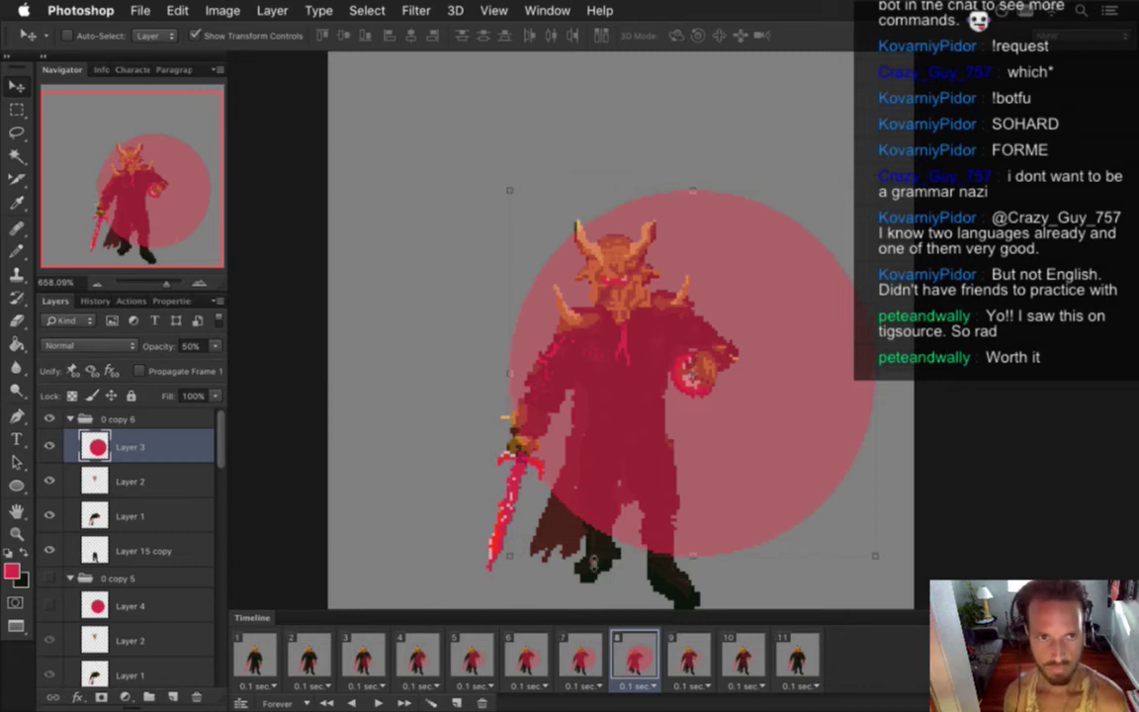
key("m")
- In frame 7, make Layer 1 of group 0 copy 5 active and hide the red circle on Layer 4
left_click(571, 664)
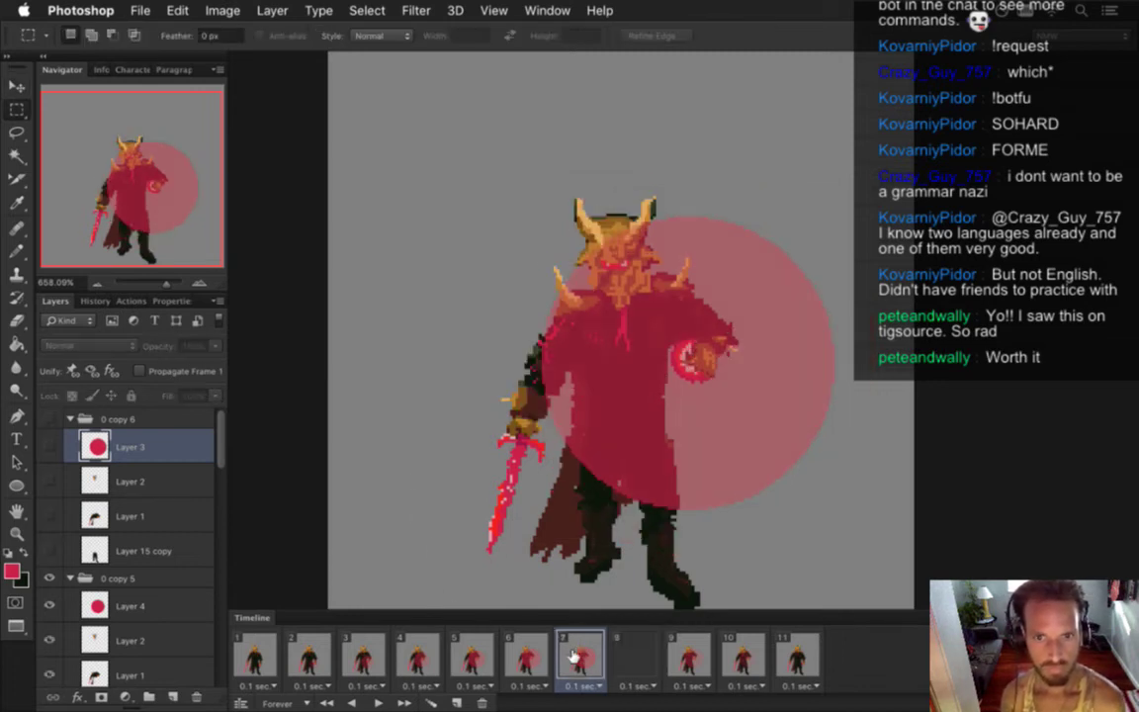
left_click_drag(219, 443, 184, 480)
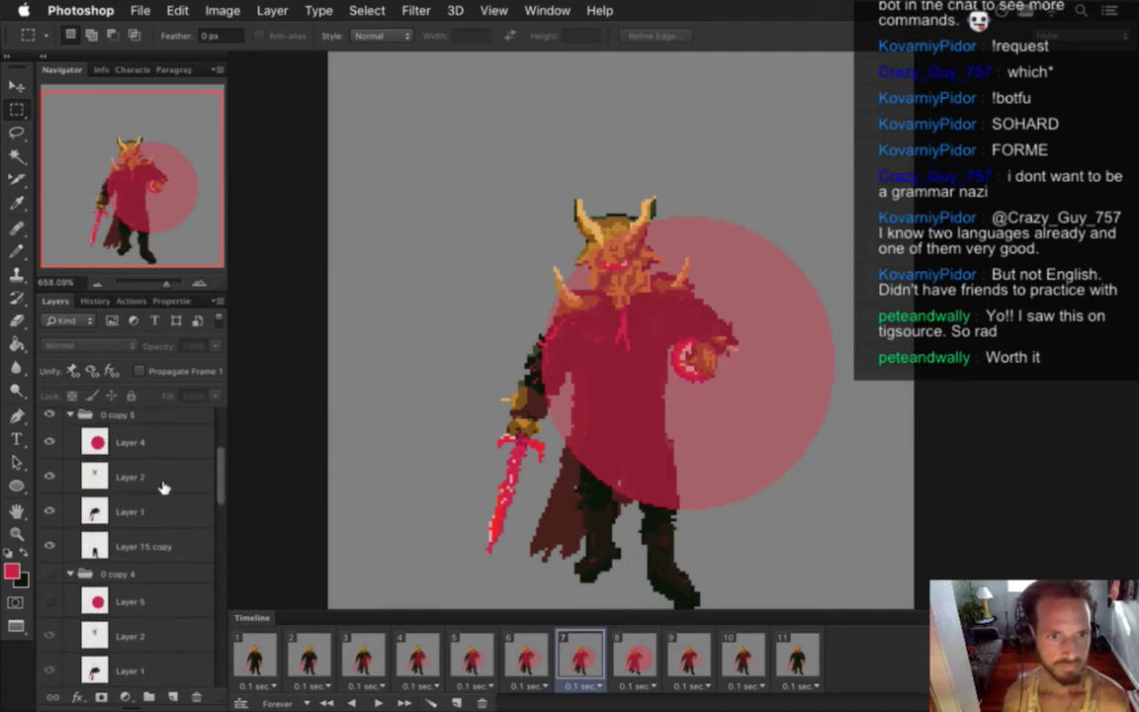
left_click(121, 508)
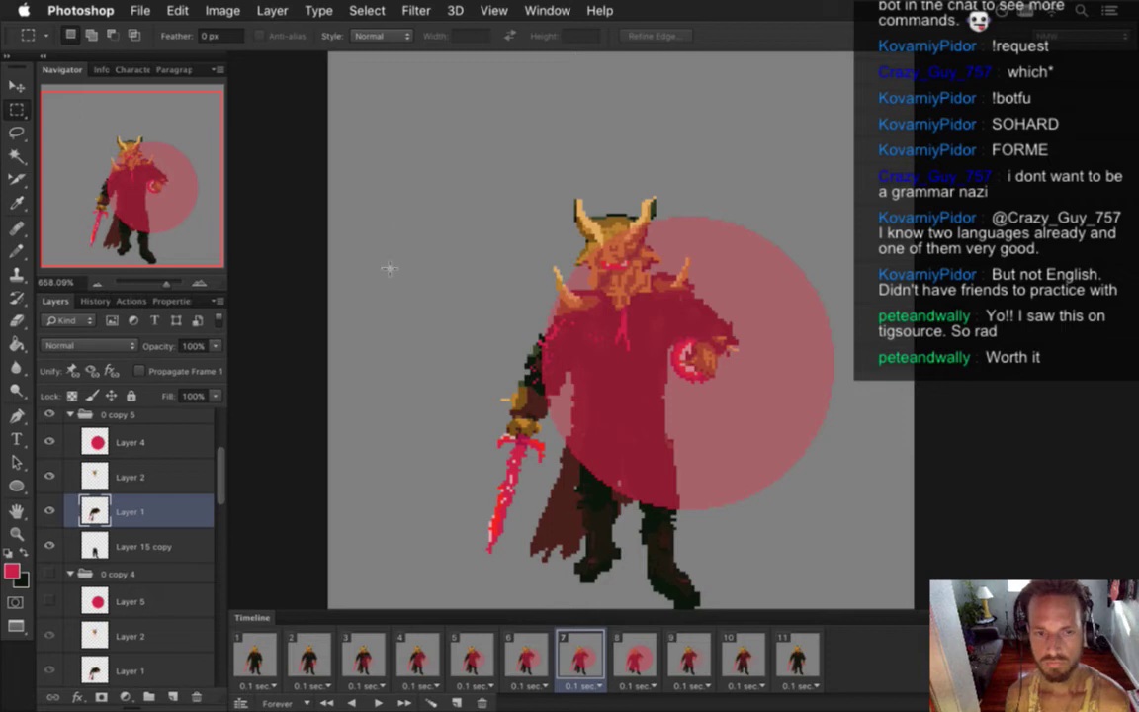
left_click(50, 442)
- Select the upper body, orb hand, sword arm and sword on frame 7's Layer 1 and shift them down a few pixels
left_click_drag(463, 195, 779, 368)
left_click_drag(667, 353, 668, 388)
left_click_drag(642, 334, 670, 364)
left_click_drag(457, 345, 573, 376)
left_click_drag(459, 441, 517, 571)
left_click_drag(460, 408, 524, 489)
key("v")
key("Down")
key("Down")
key("Down")
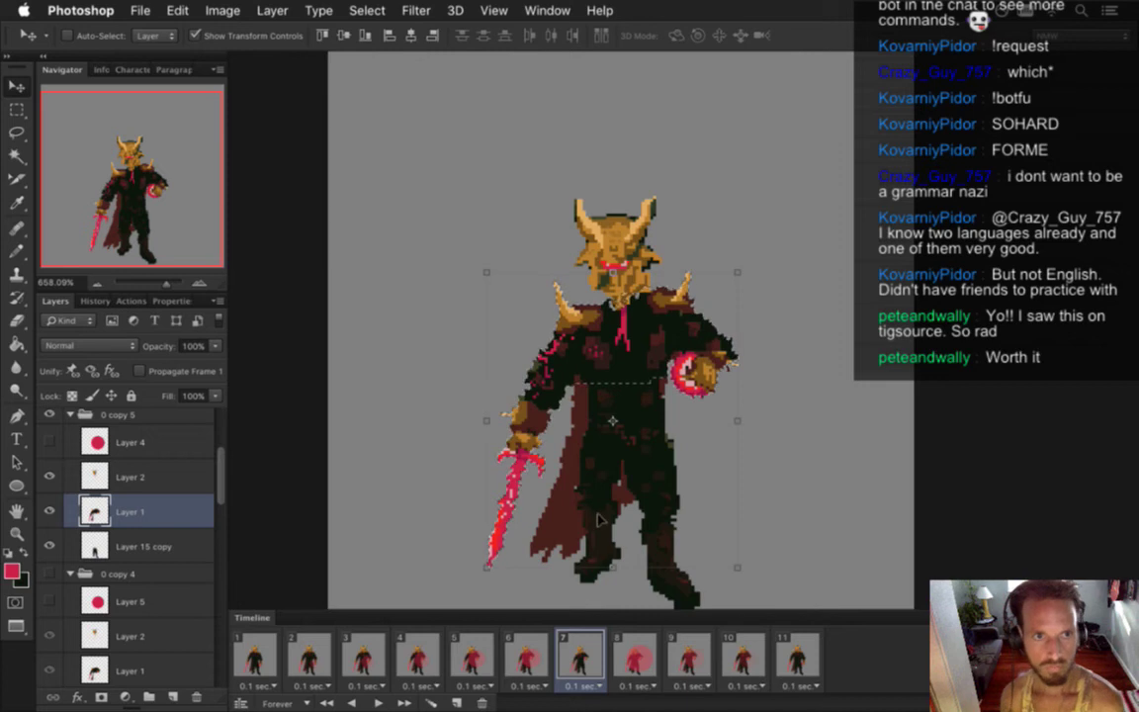
key("m")
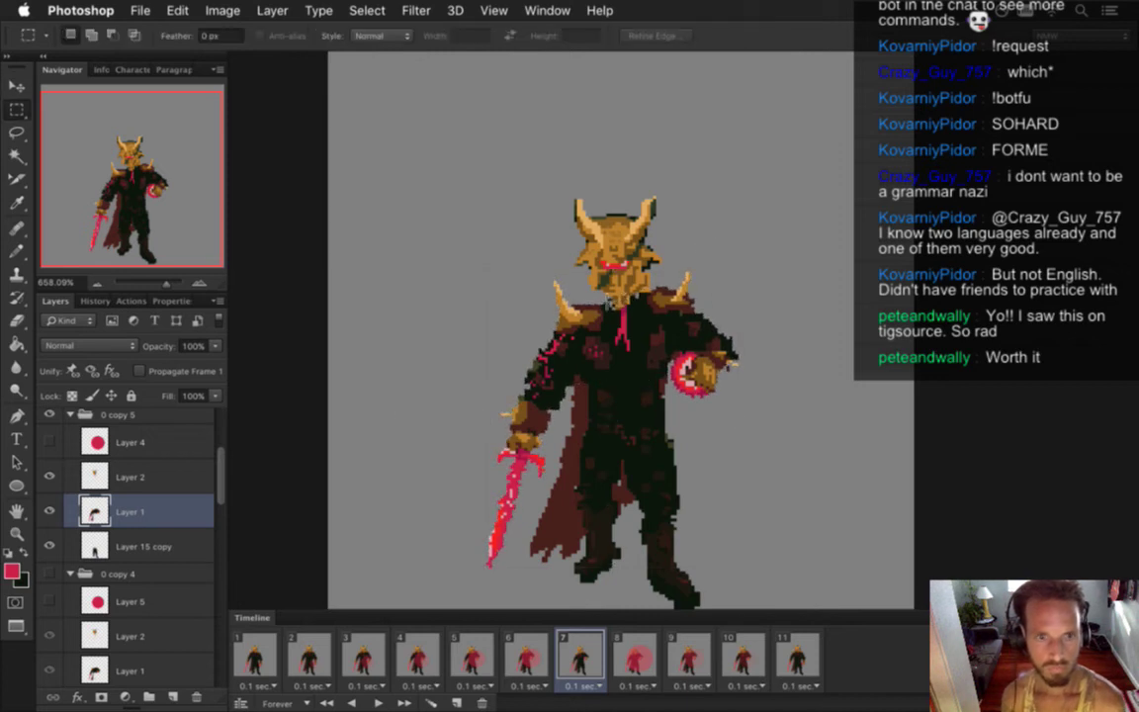
- In frame 7, lower the head on Layer 2, and show the Layer 4 circle again and lower it to match
left_click(168, 480)
key("v")
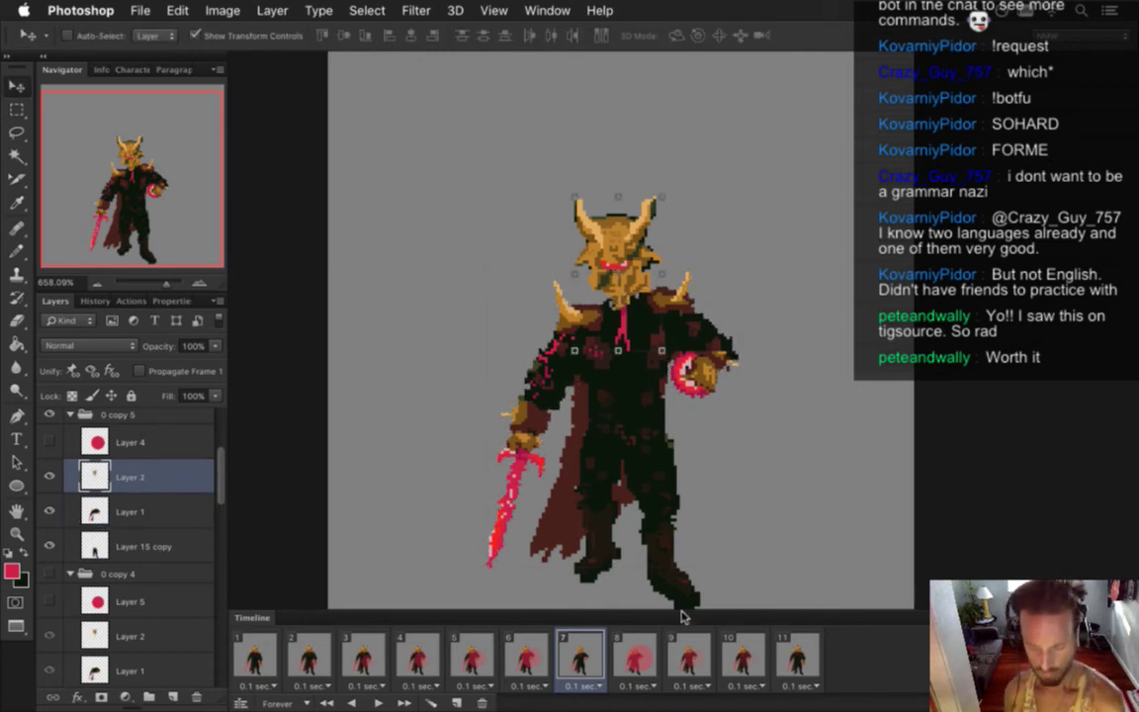
key("Down")
key("Down")
left_click(50, 440)
left_click(113, 447)
left_click_drag(718, 565, 722, 578)
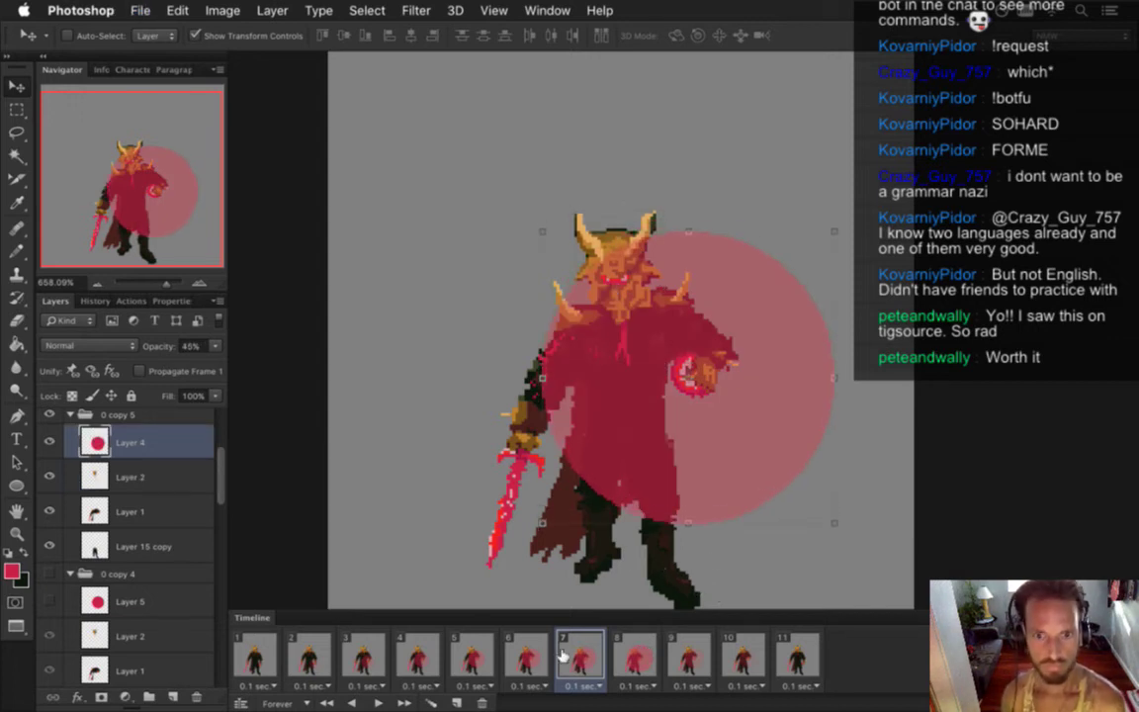
- In frame 6, hide the red circle on Layer 5 of group 0 copy 4 and lower the head on Layer 2 a few pixels
left_click(527, 657)
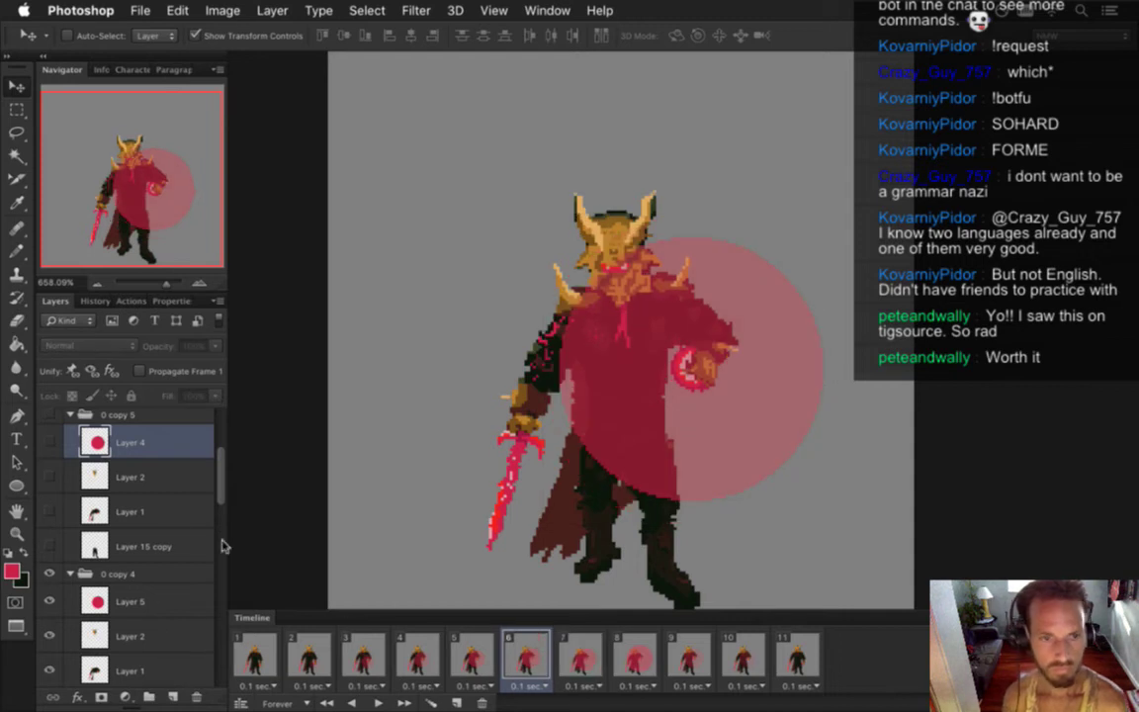
left_click_drag(217, 465, 191, 493)
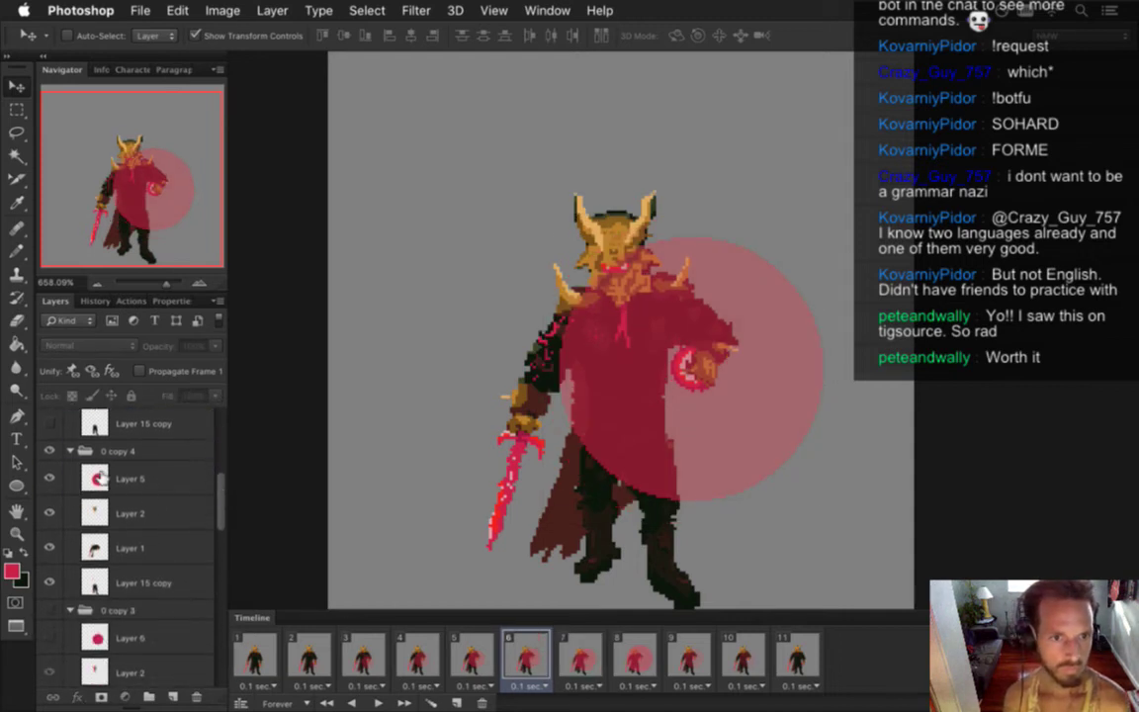
left_click(100, 477)
left_click(49, 478)
left_click(105, 506)
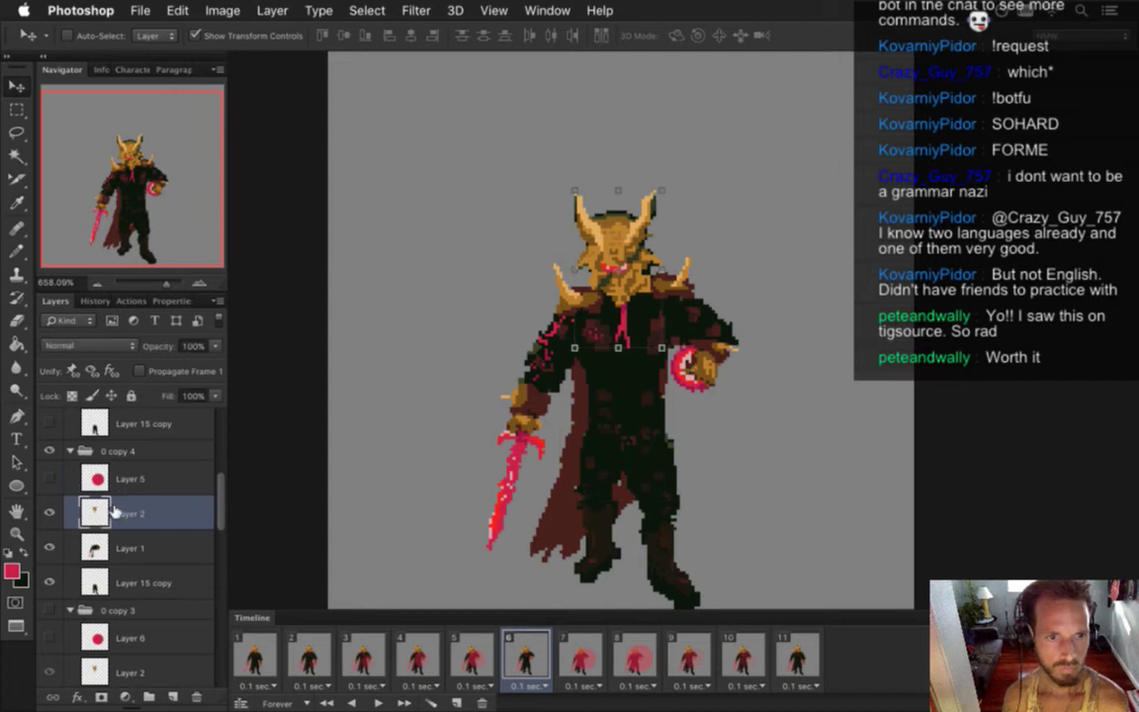
key("Down")
key("Down")
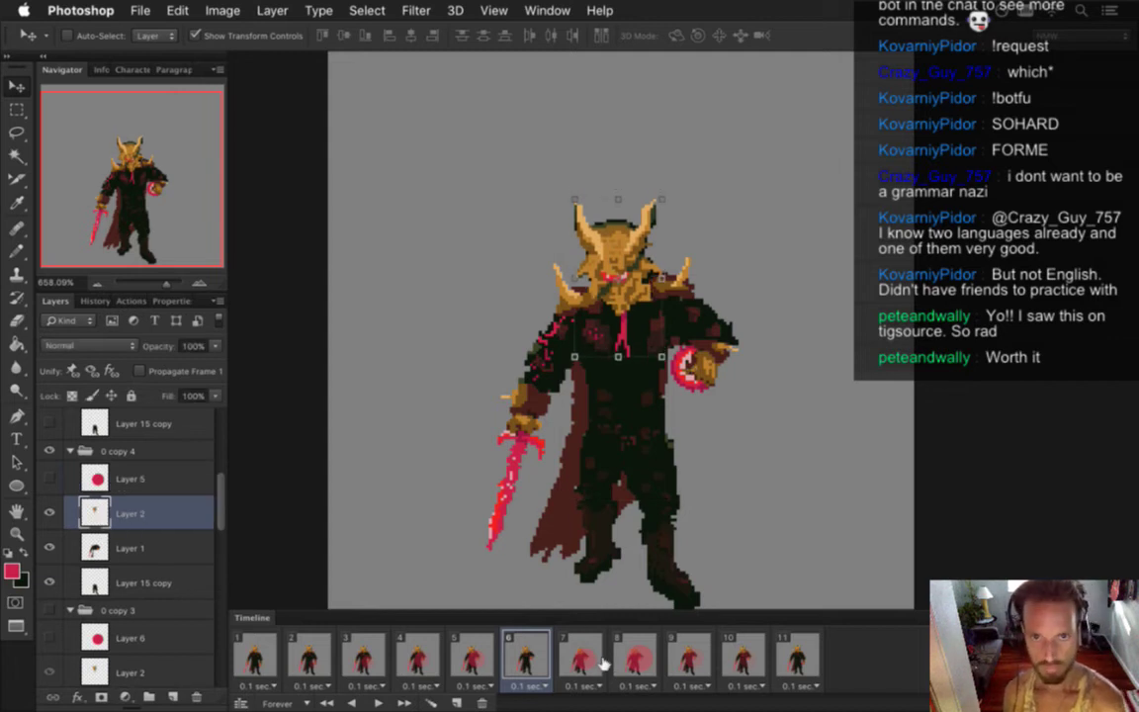
- Select the upper body, both arms and the sword on Layer 1 of group 0 copy 4 and shift them down a few pixels
left_click(156, 538)
key("m")
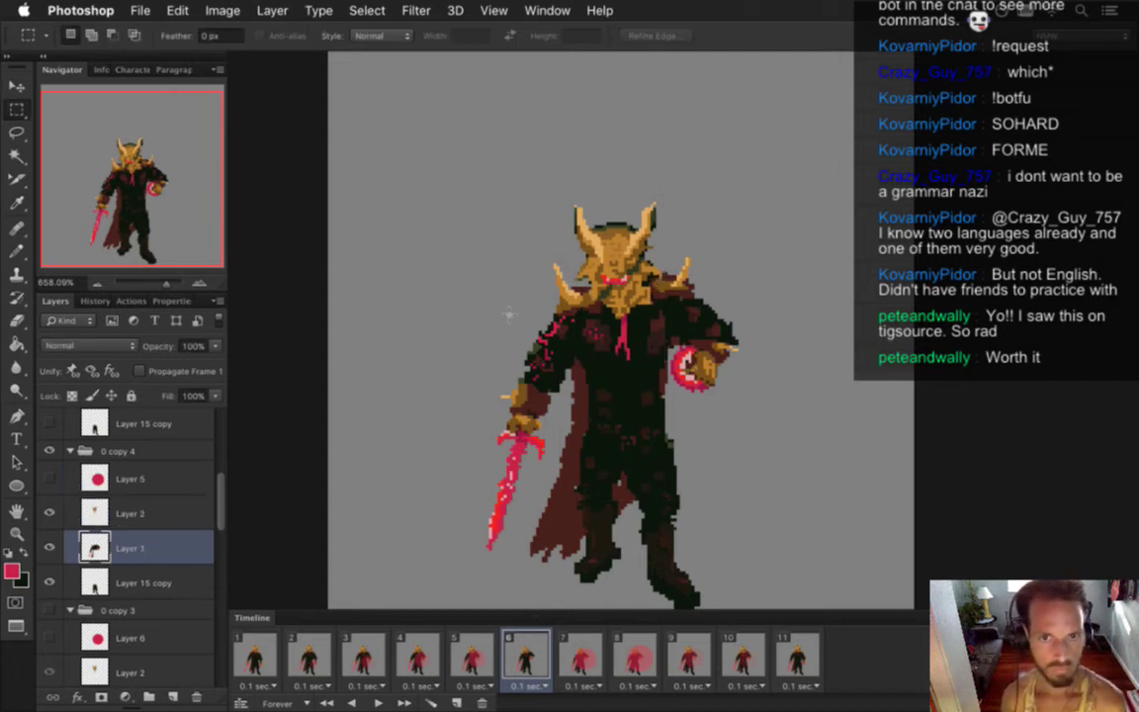
left_click_drag(428, 210, 786, 368)
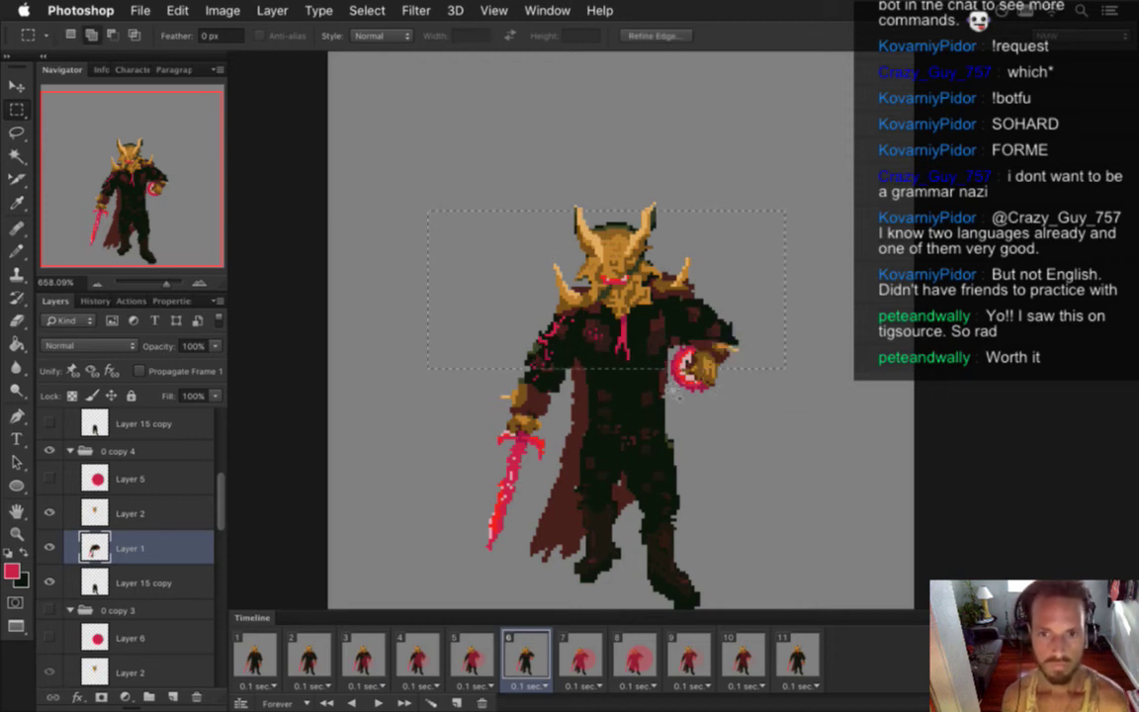
left_click_drag(675, 354, 738, 409)
left_click_drag(444, 354, 547, 468)
left_click_drag(533, 375, 565, 393)
left_click_drag(464, 461, 512, 553)
left_click_drag(508, 464, 529, 497)
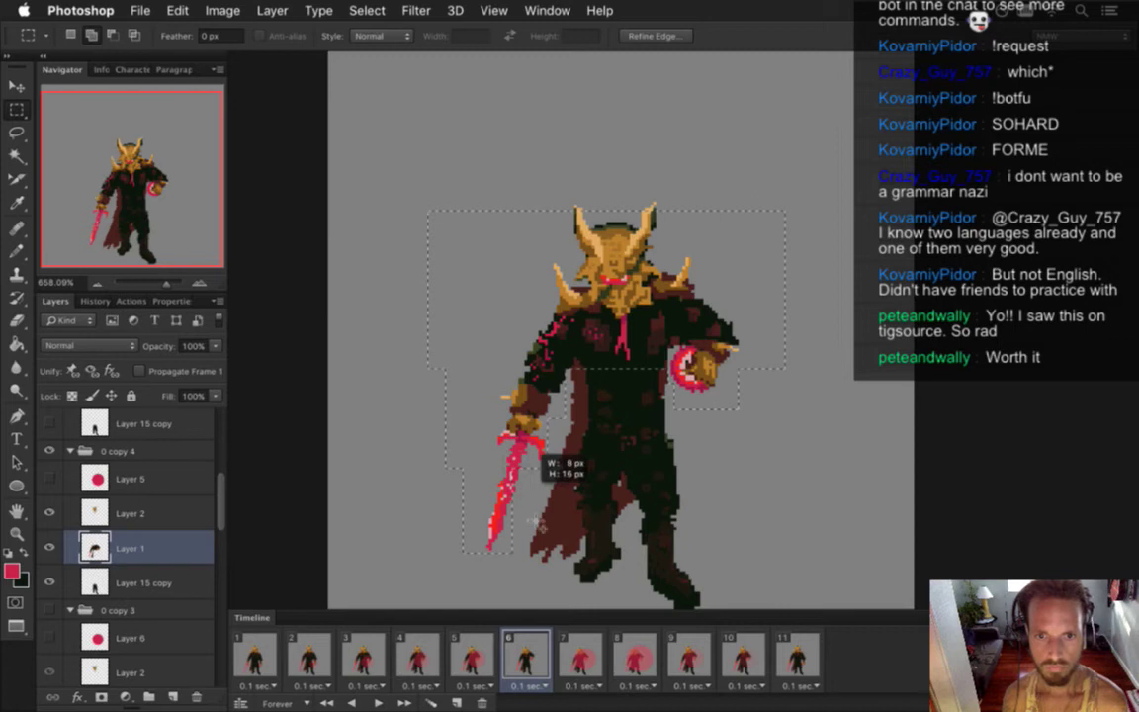
key("v")
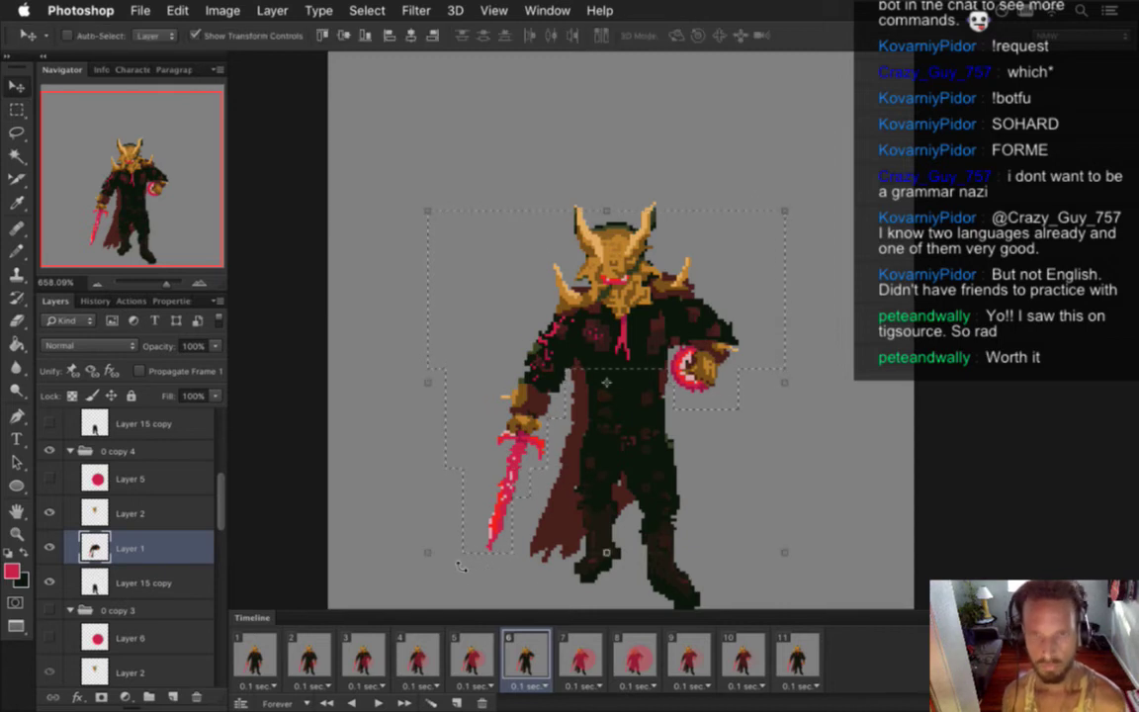
key("ctrl+d")
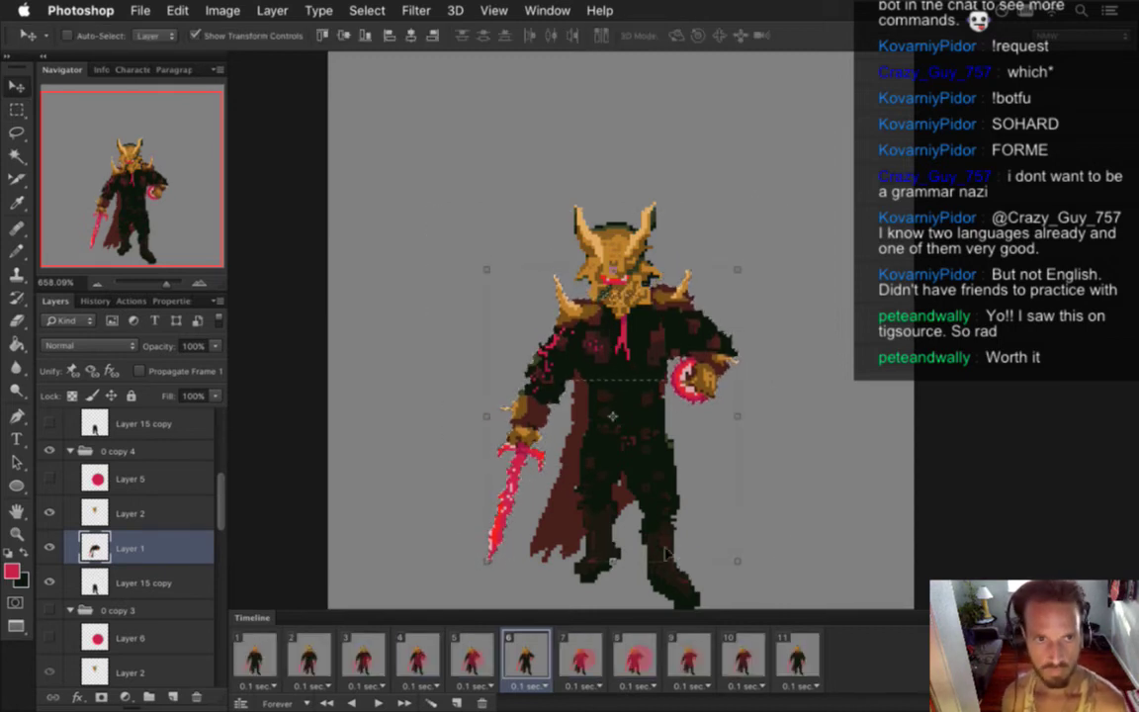
key("m")
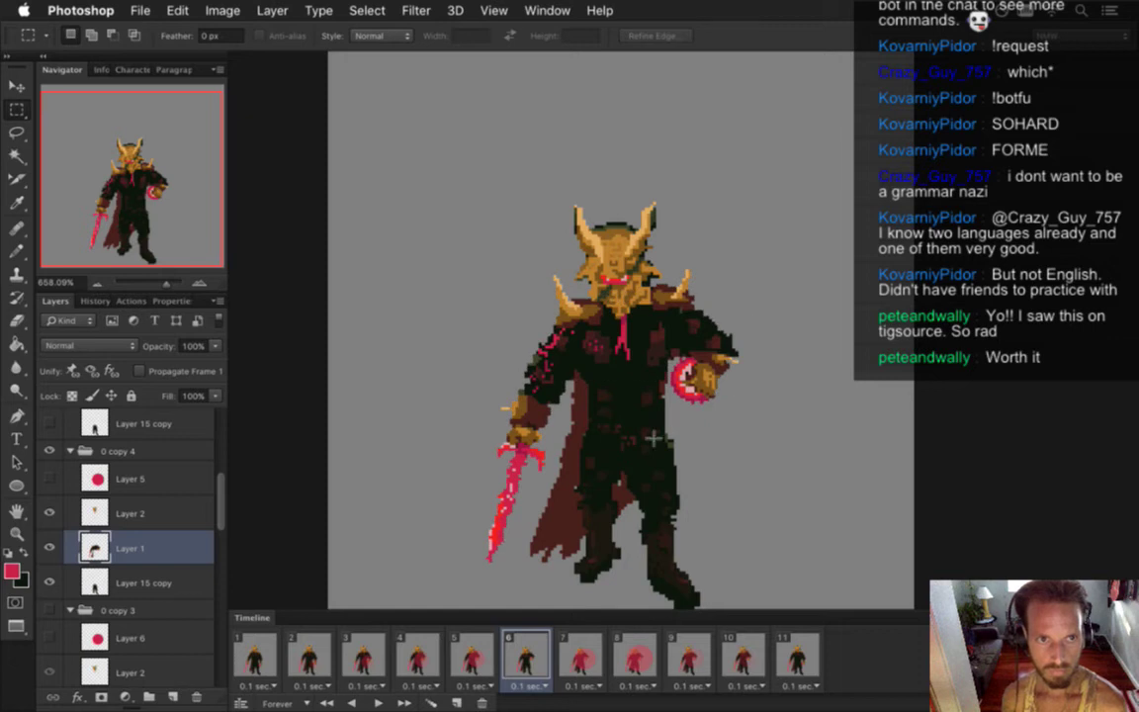
- Show the red circle on Layer 5 of group 0 copy 4 again and select it with the Move tool
left_click(51, 479)
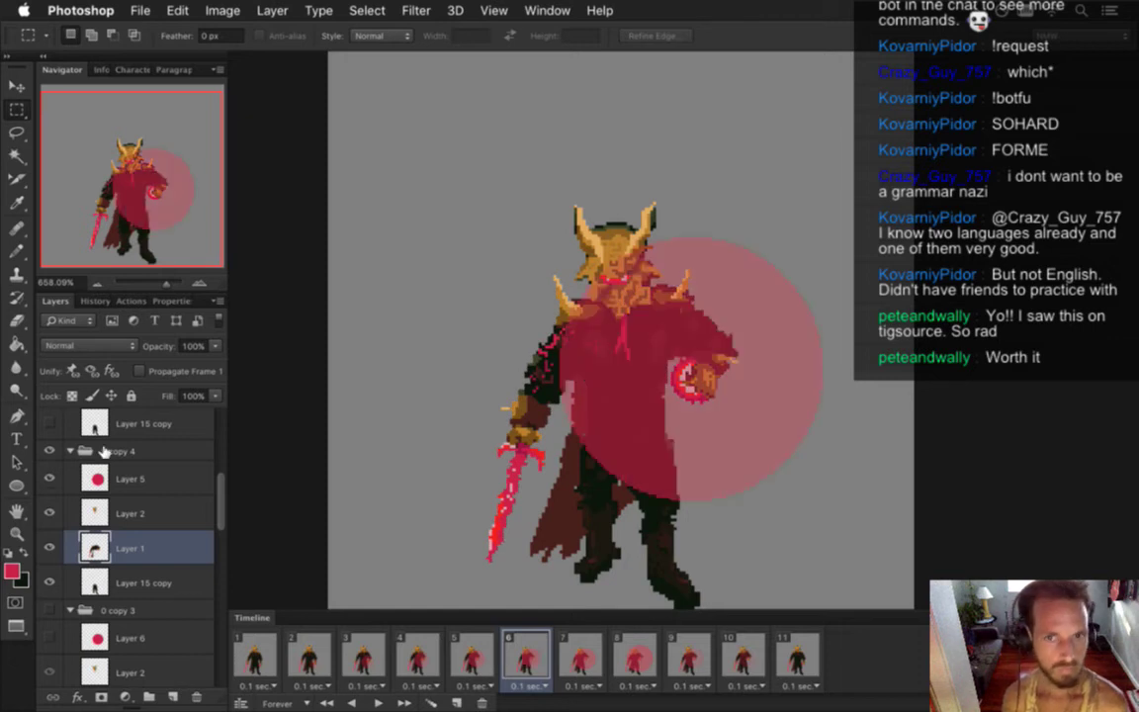
key("v")
left_click(146, 475)
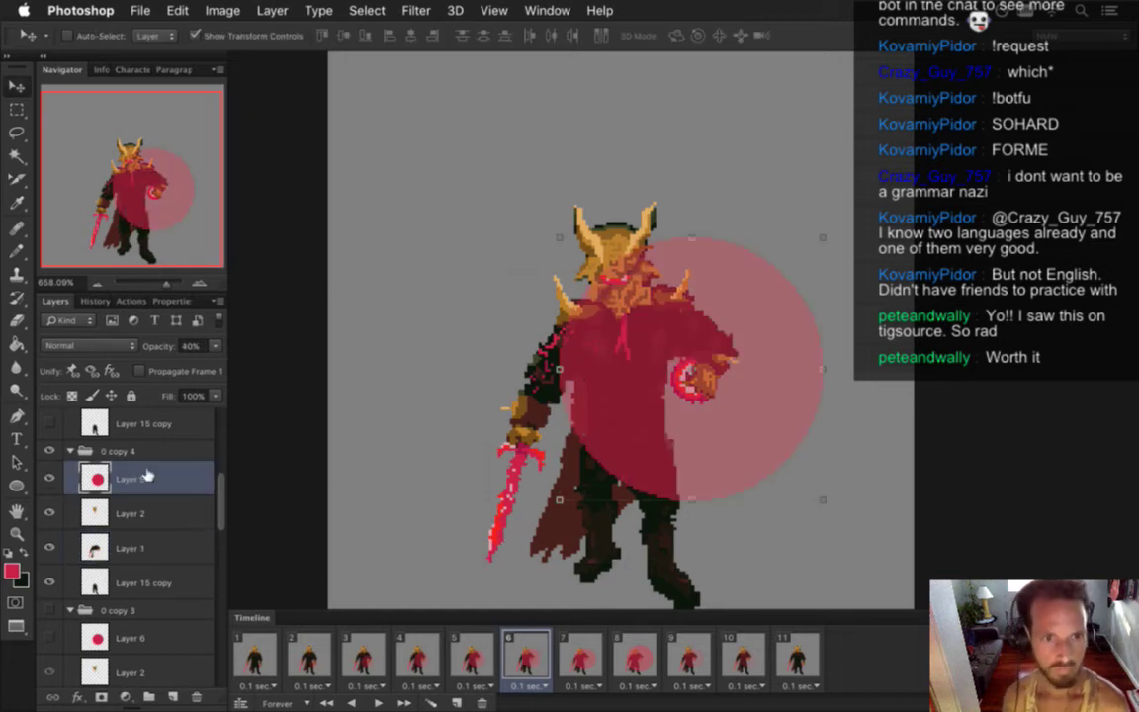
- Move the red glow circle on Layer 5 of frame 6 down to centre it on the orb in the hand
left_click_drag(725, 573, 725, 603)
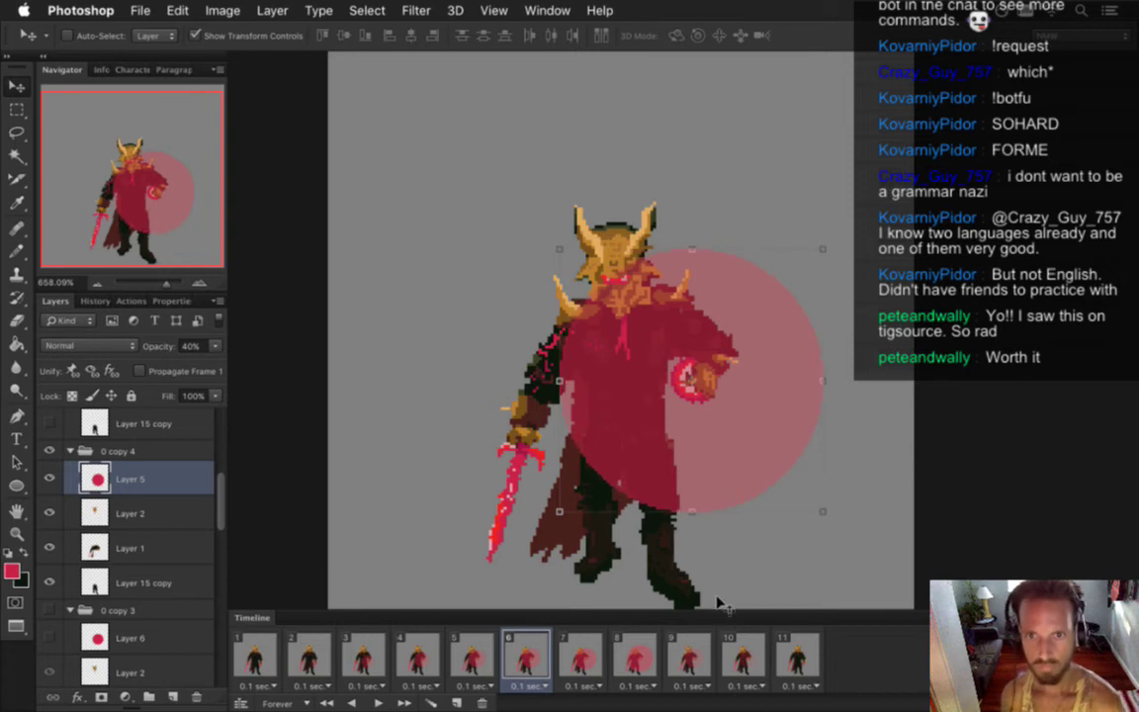
key("Down")
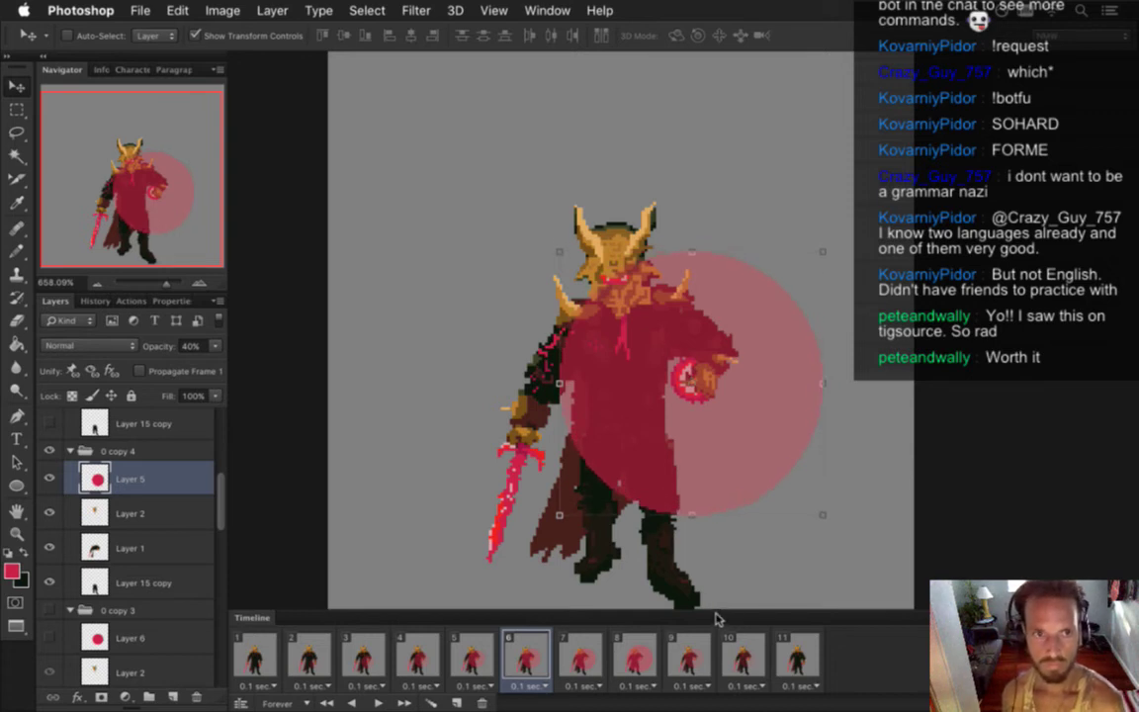
key("Up")
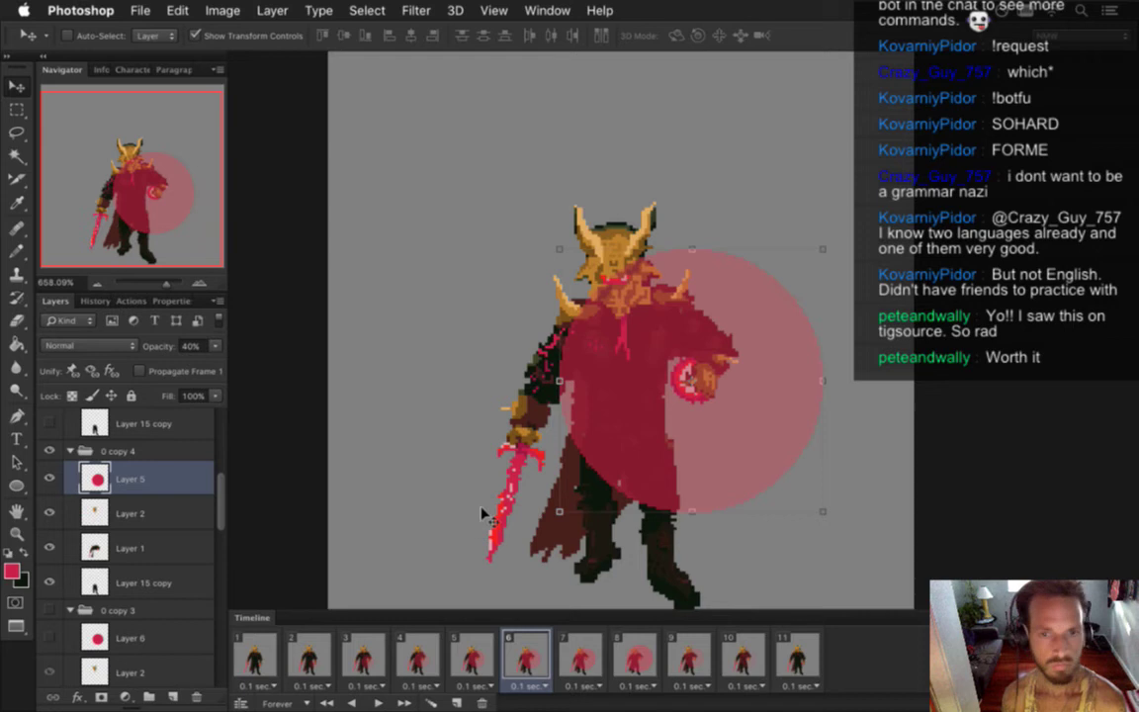
key("m")
- In frame 5, hide the red glow on Layer 6 and nudge the horned head on Layer 2 down three pixels
left_click(472, 656)
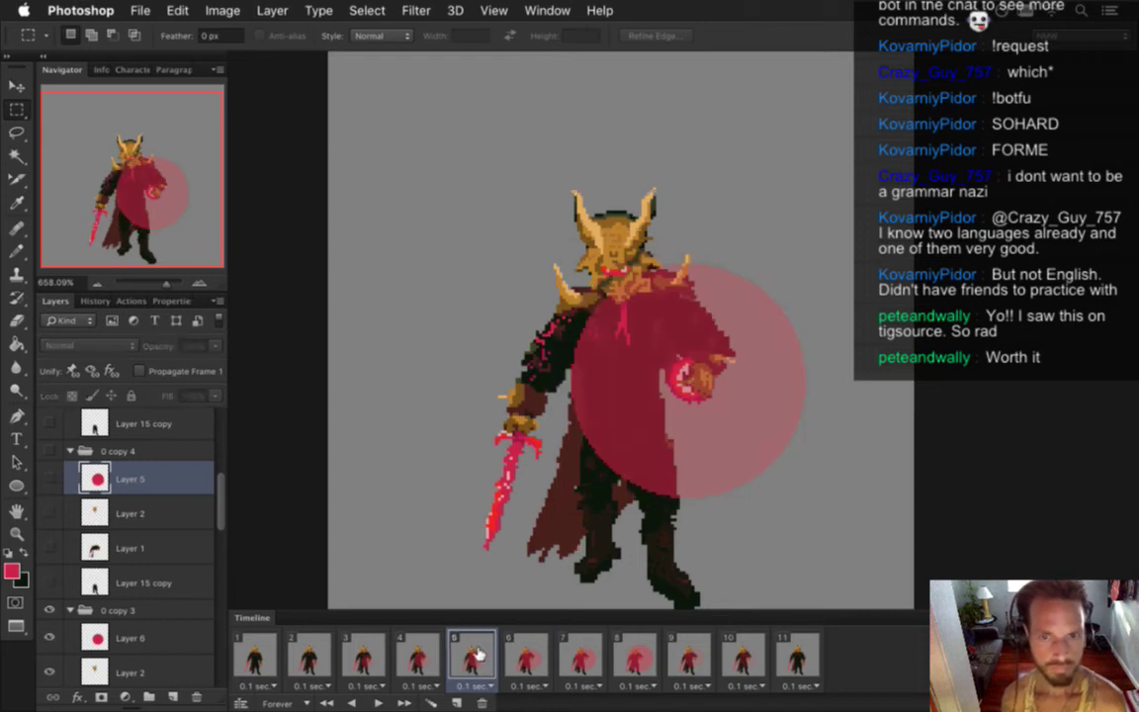
left_click_drag(227, 496, 222, 521)
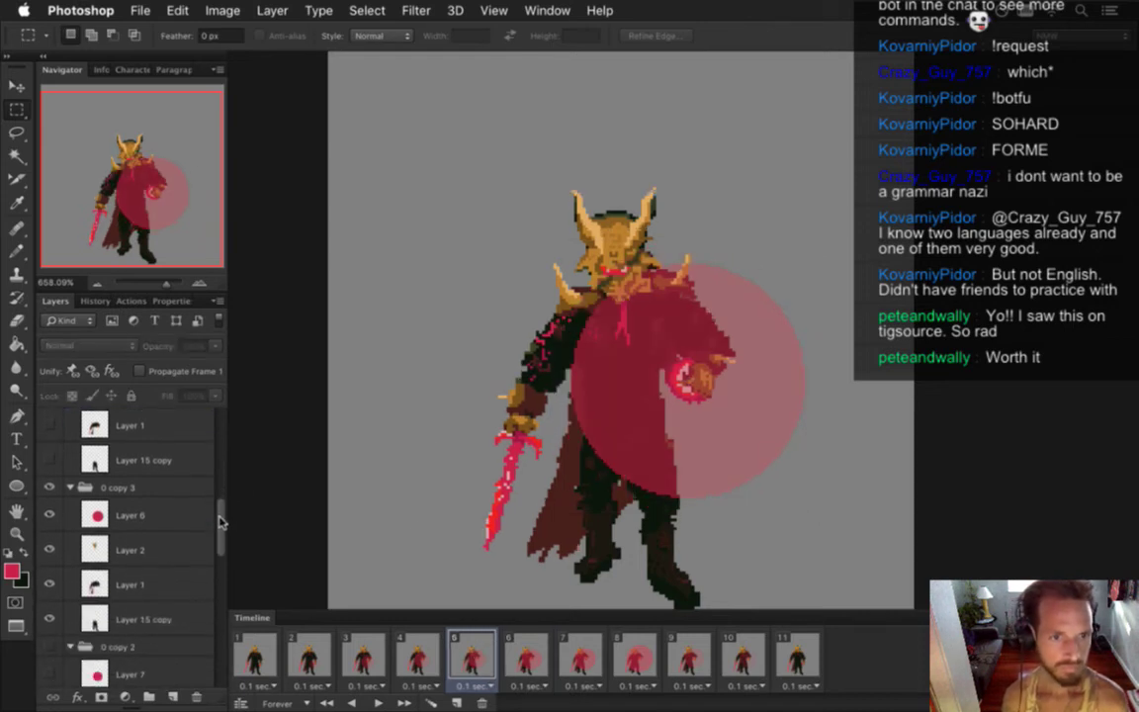
left_click(179, 515)
left_click(50, 515)
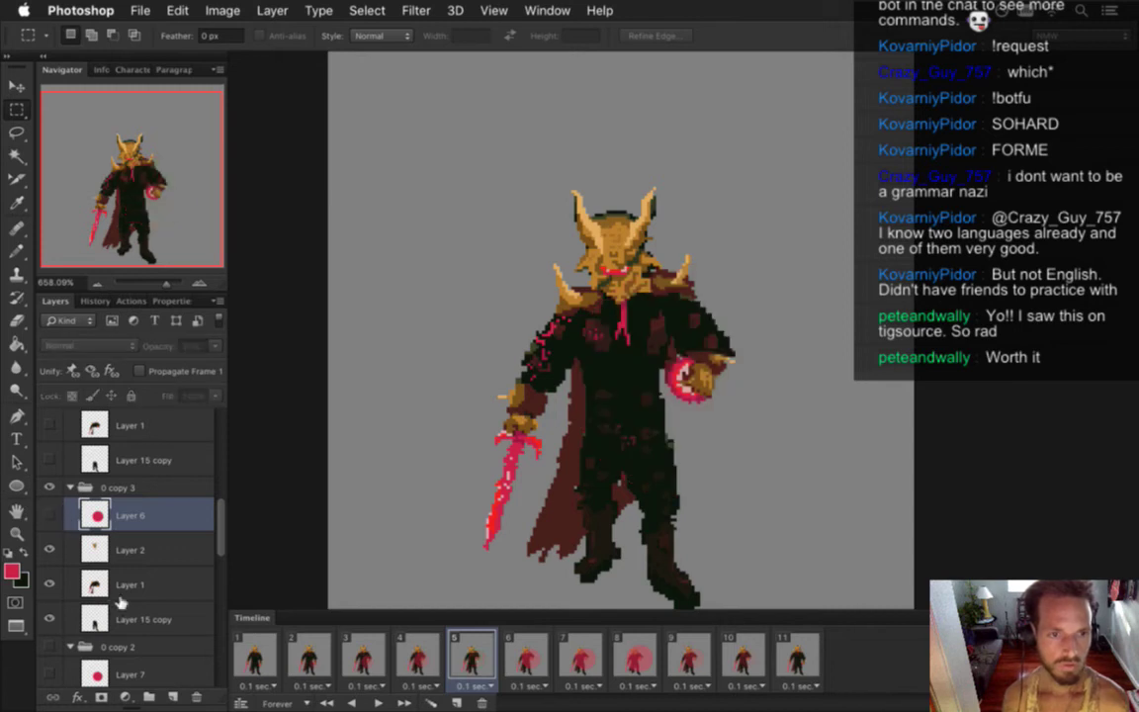
left_click(99, 571)
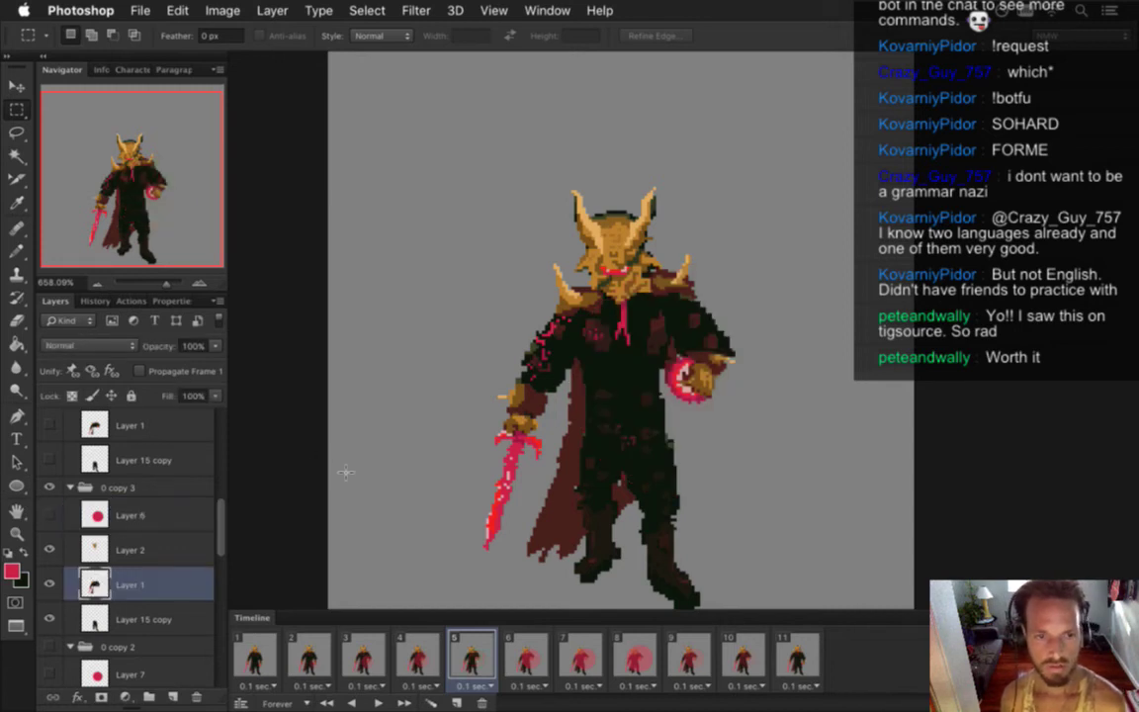
left_click(104, 551)
key("v")
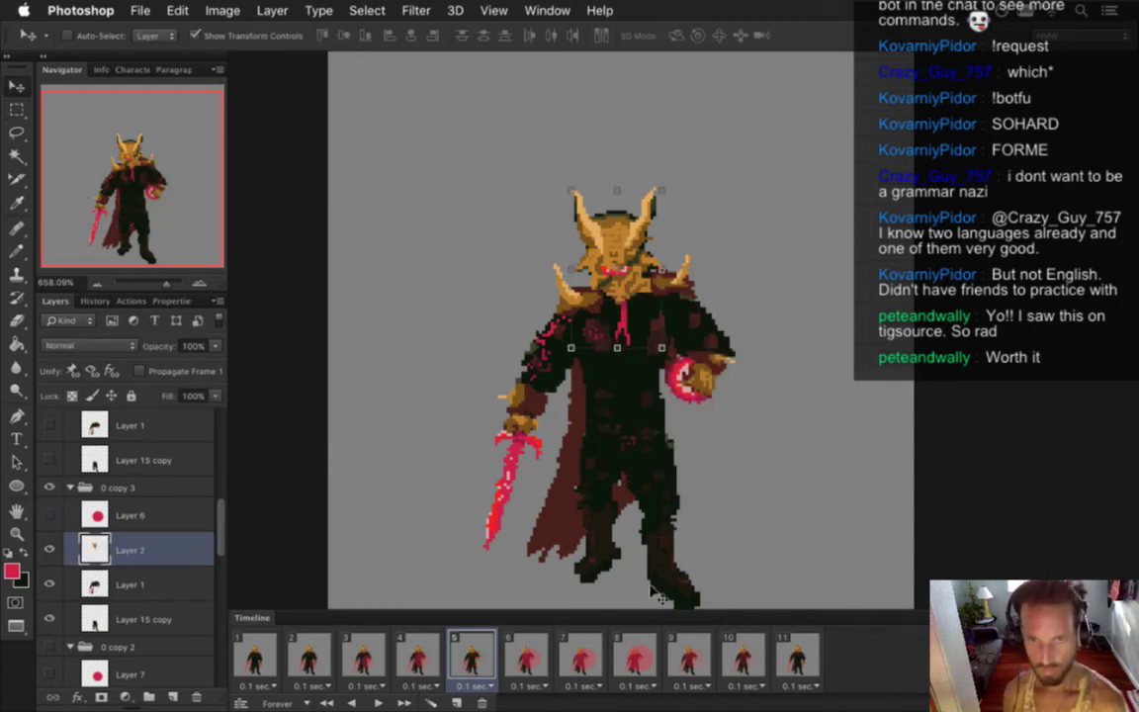
key("Down")
key("Down")
key("Down")
- On Layer 1 of frame 5, marquee-select the upper body, both arms and the sword, nudge them down, deselect and save
left_click(99, 581)
left_click(99, 582)
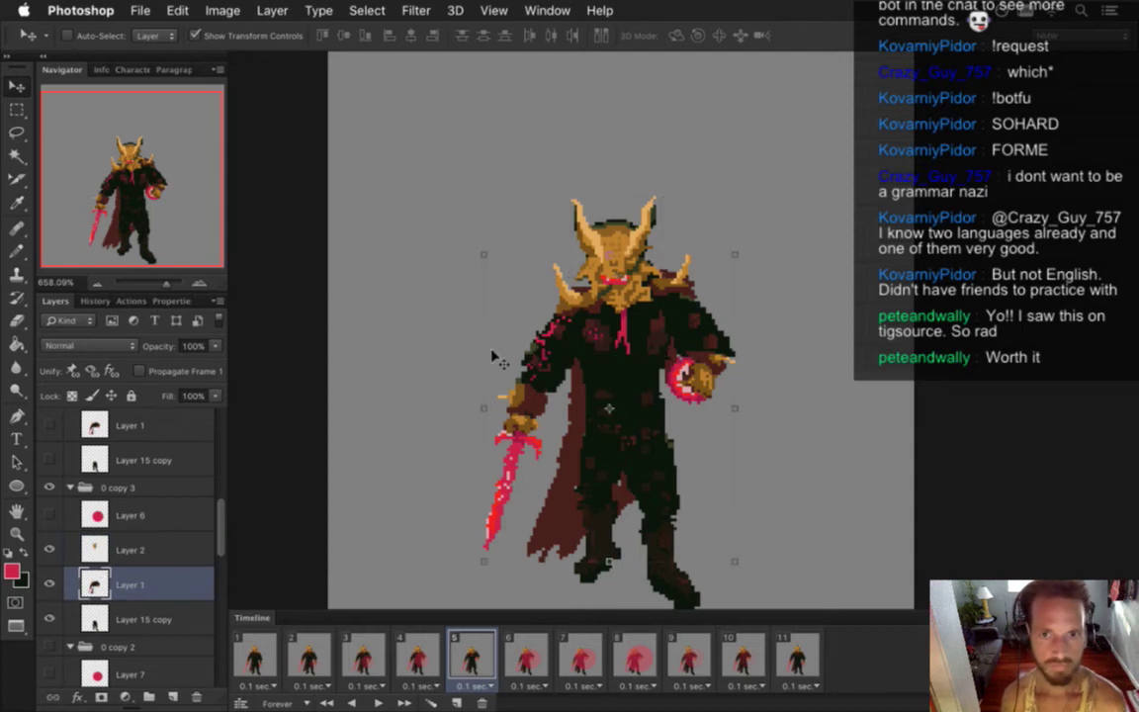
key("m")
left_click_drag(437, 223, 783, 365)
left_click_drag(664, 318, 754, 418)
left_click_drag(477, 316, 550, 468)
left_click_drag(531, 358, 570, 400)
left_click_drag(454, 442, 504, 571)
left_click_drag(502, 477, 523, 516)
left_click_drag(505, 443, 506, 447)
key("v")
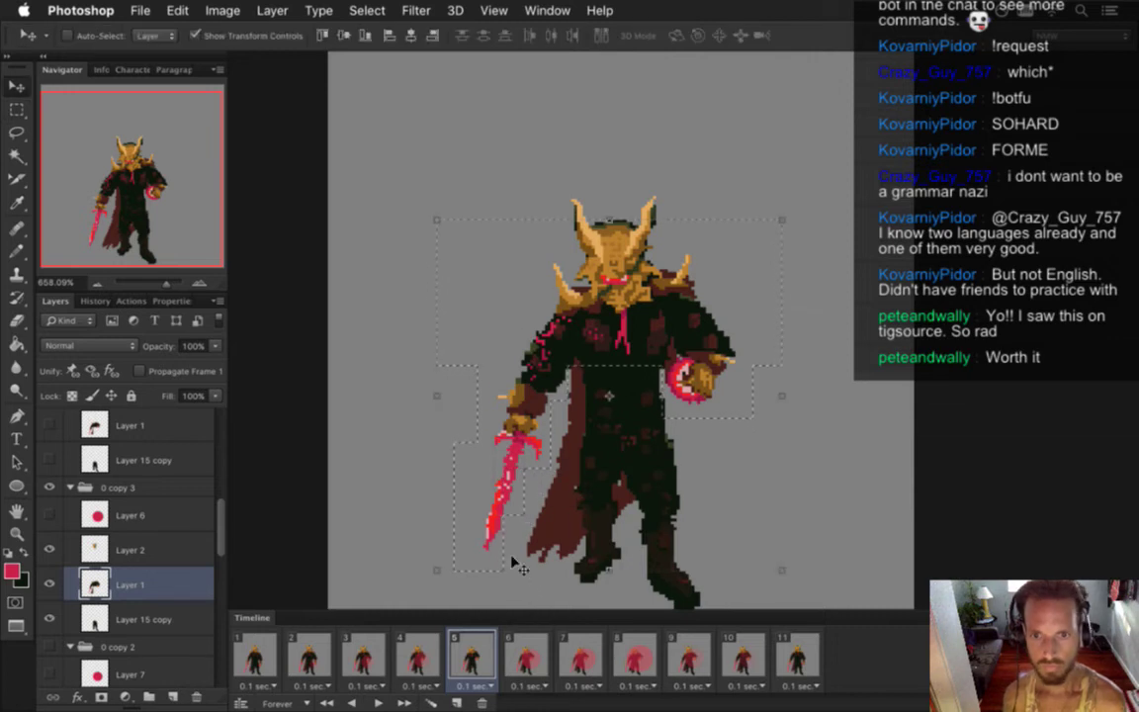
key("Down")
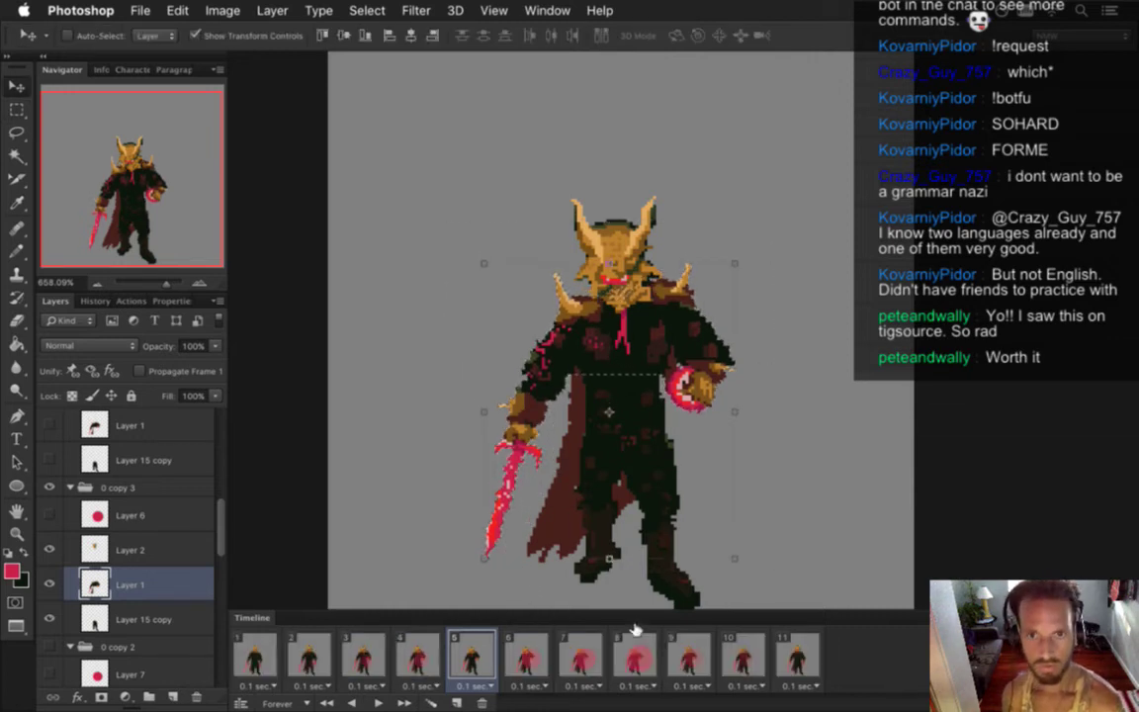
key("m")
key("super+d")
key("super+s")
- Show the red glow on Layer 6 of frame 5 again and compare the pose with frames 4 and 3
left_click(419, 652)
left_click(470, 653)
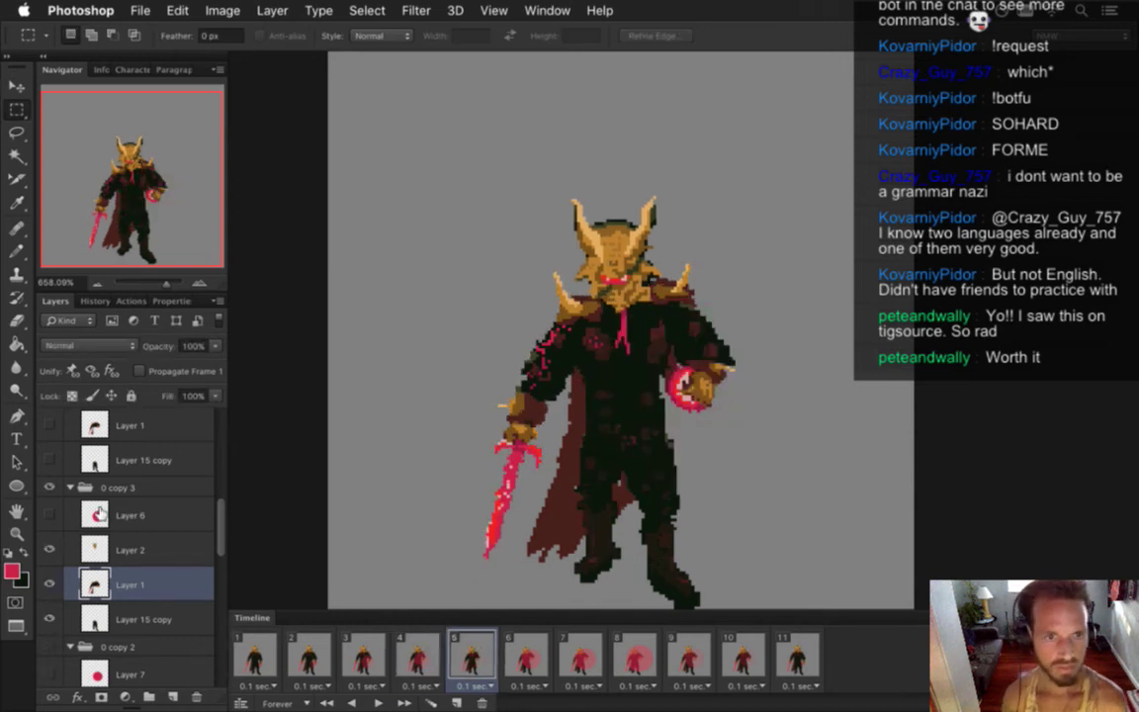
left_click(50, 515)
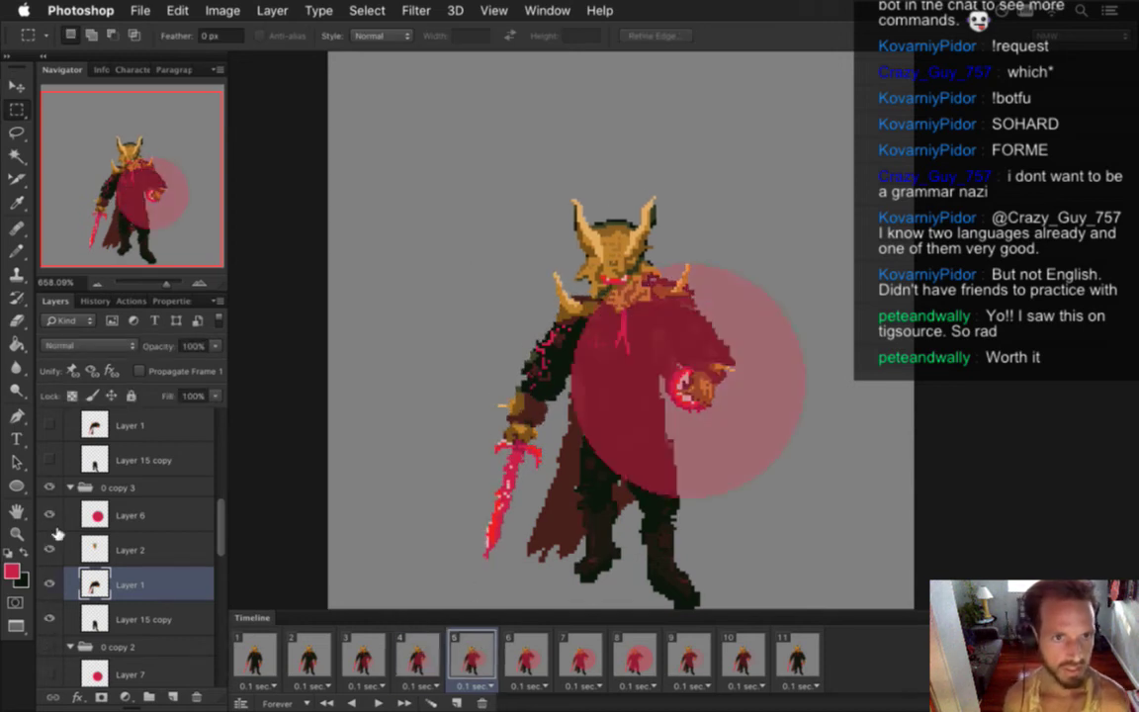
left_click(420, 649)
left_click(372, 658)
- In frame 4, hide the red glow on Layer 7 and nudge the horned head on Layer 2 down slightly
left_click(423, 651)
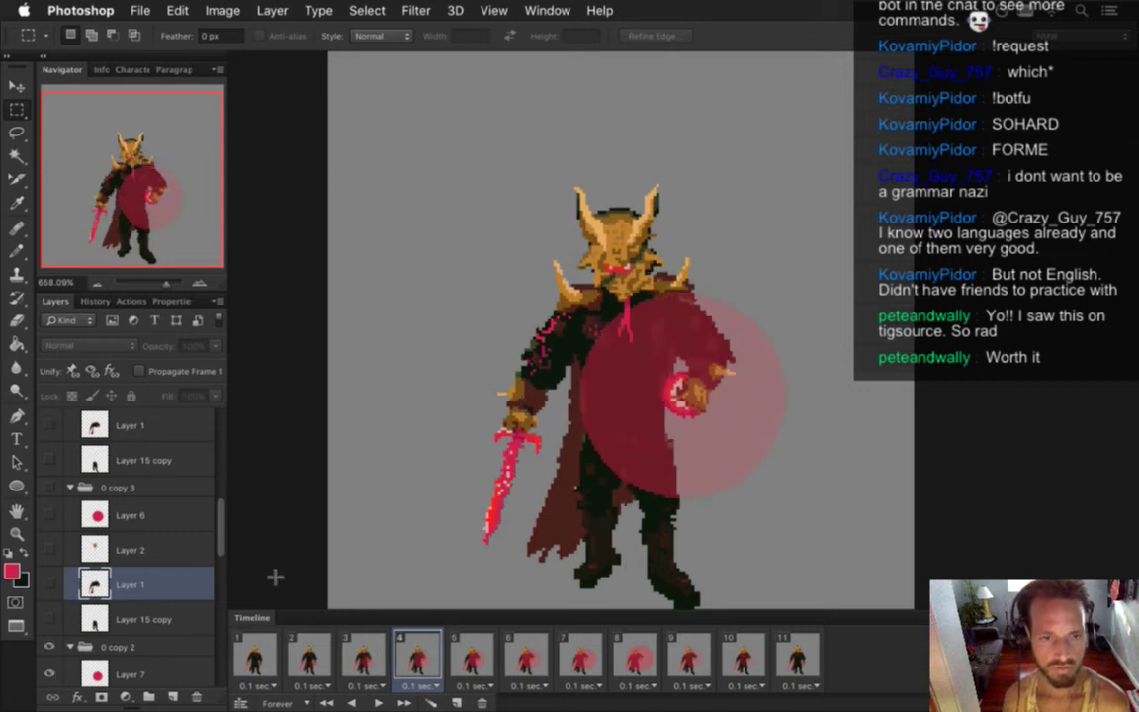
left_click_drag(213, 529, 219, 577)
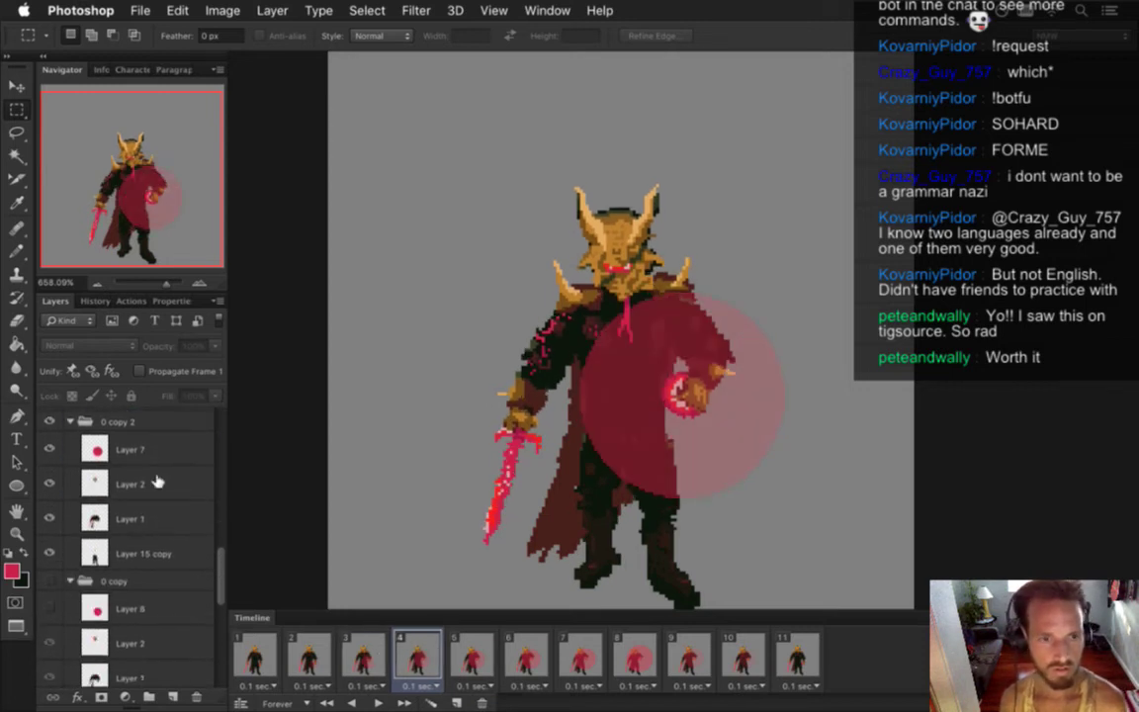
left_click(119, 451)
left_click(50, 449)
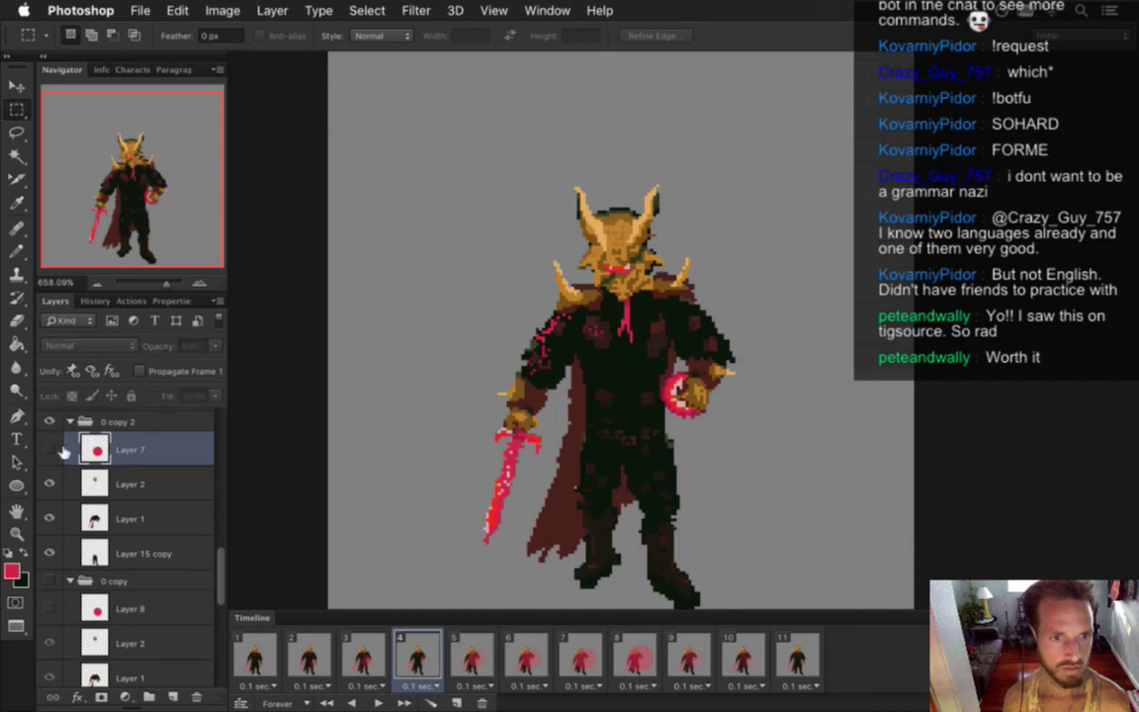
left_click(128, 519)
left_click(136, 485)
key("v")
key("Down")
- On Layer 1 of frame 4, marquee-select the upper body, both arms and the sword, nudge them down and deselect
left_click(102, 516)
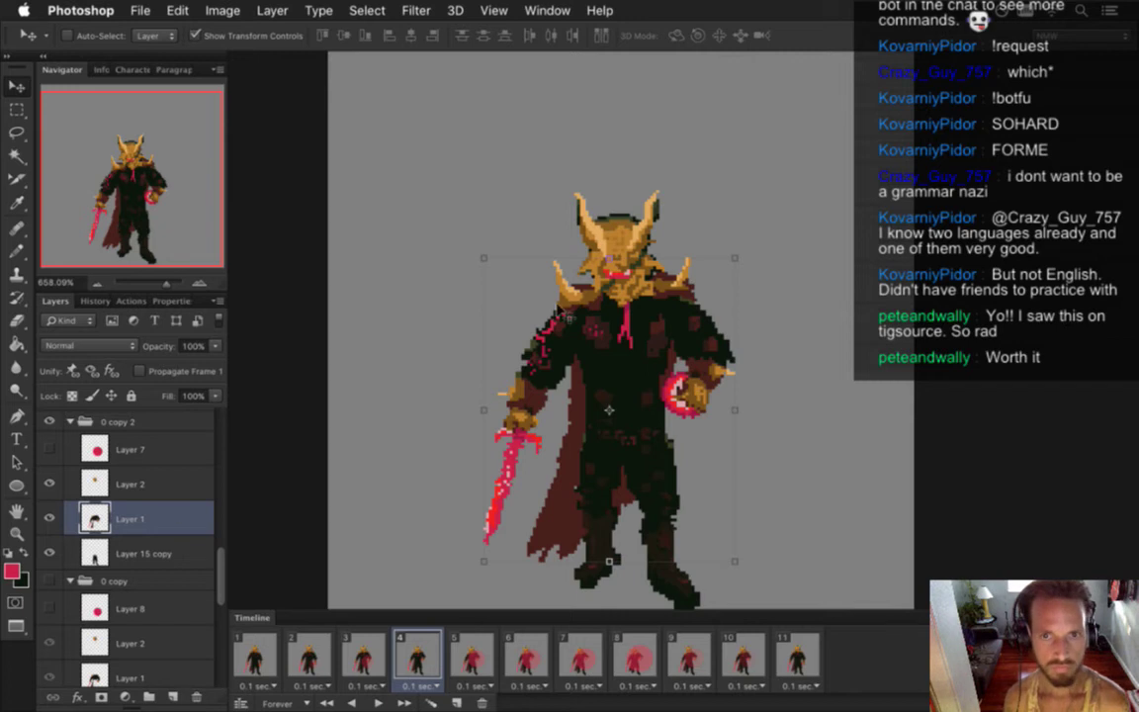
key("m")
left_click_drag(499, 224, 751, 366)
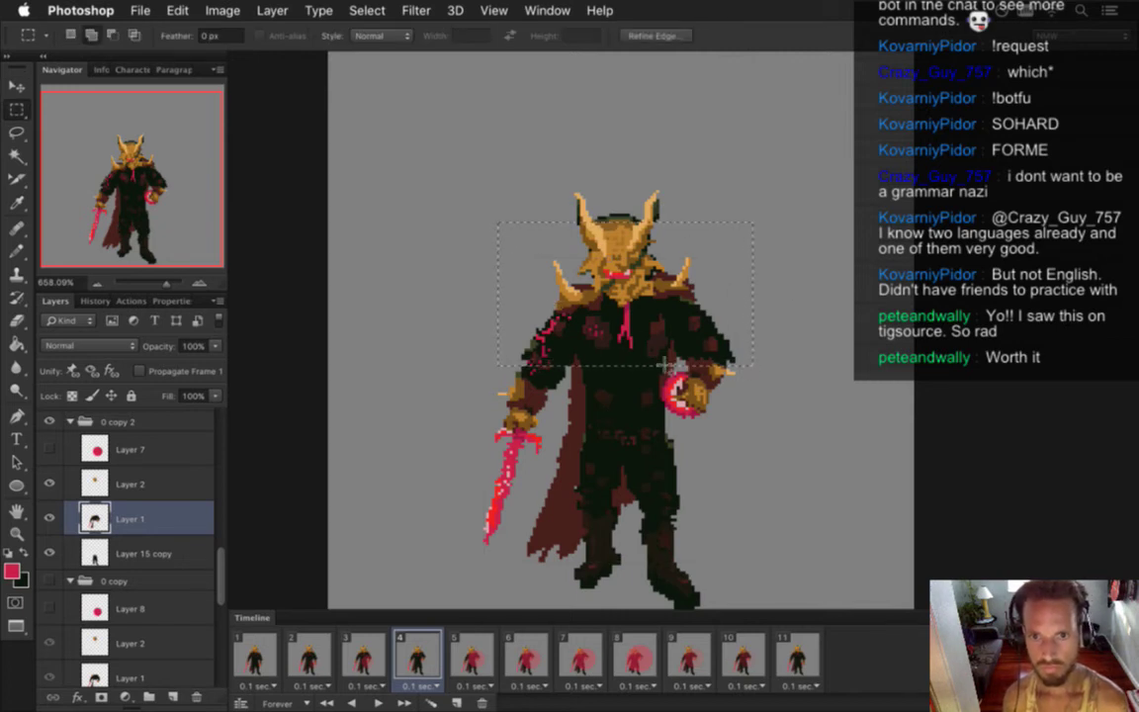
left_click_drag(677, 349, 791, 459)
left_click_drag(668, 380, 678, 459)
left_click_drag(474, 334, 542, 465)
left_click_drag(537, 348, 568, 409)
left_click_drag(484, 454, 513, 567)
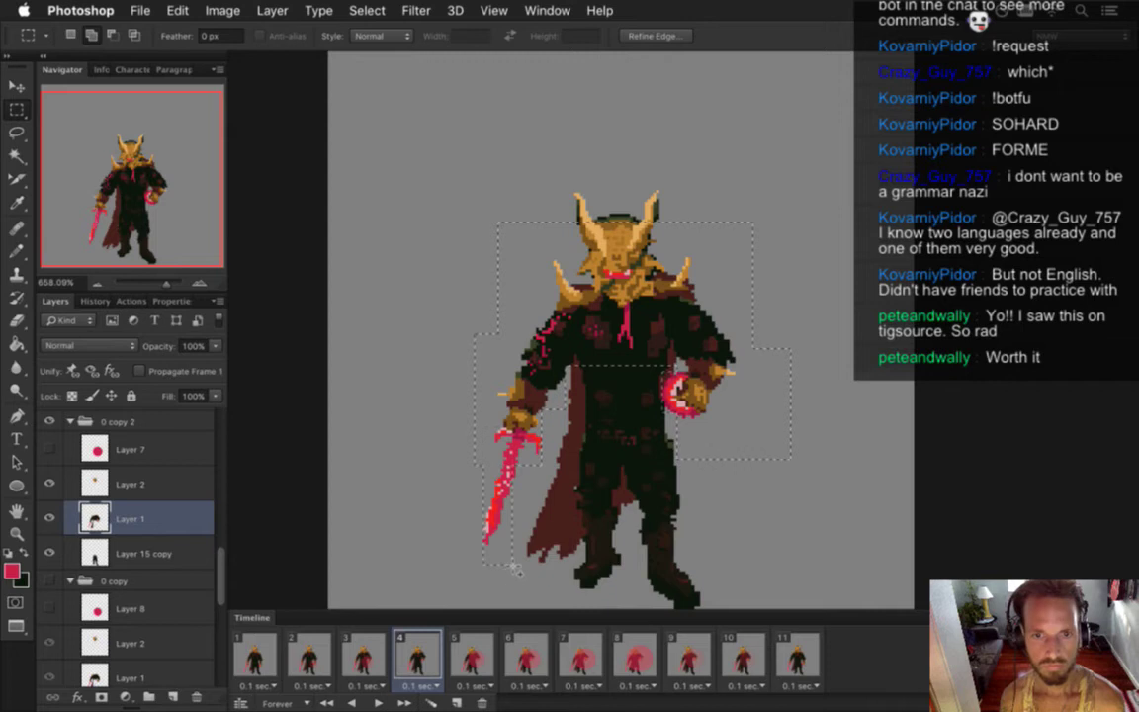
key("v")
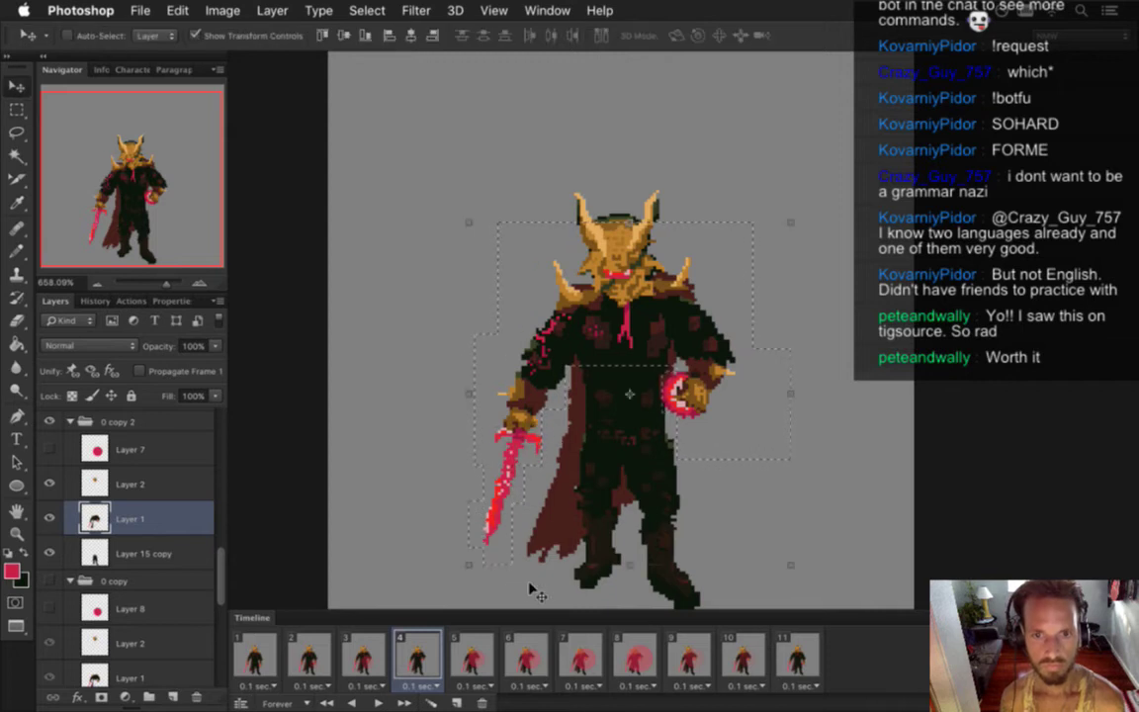
key("Down")
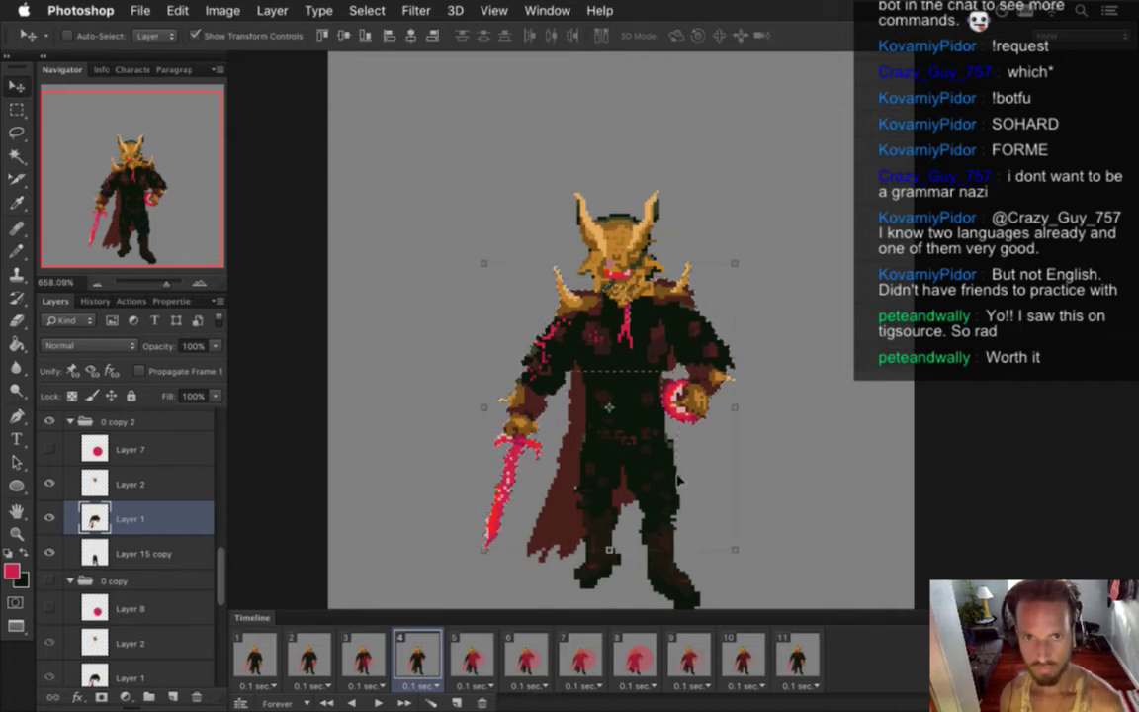
key("m")
key("super+d")
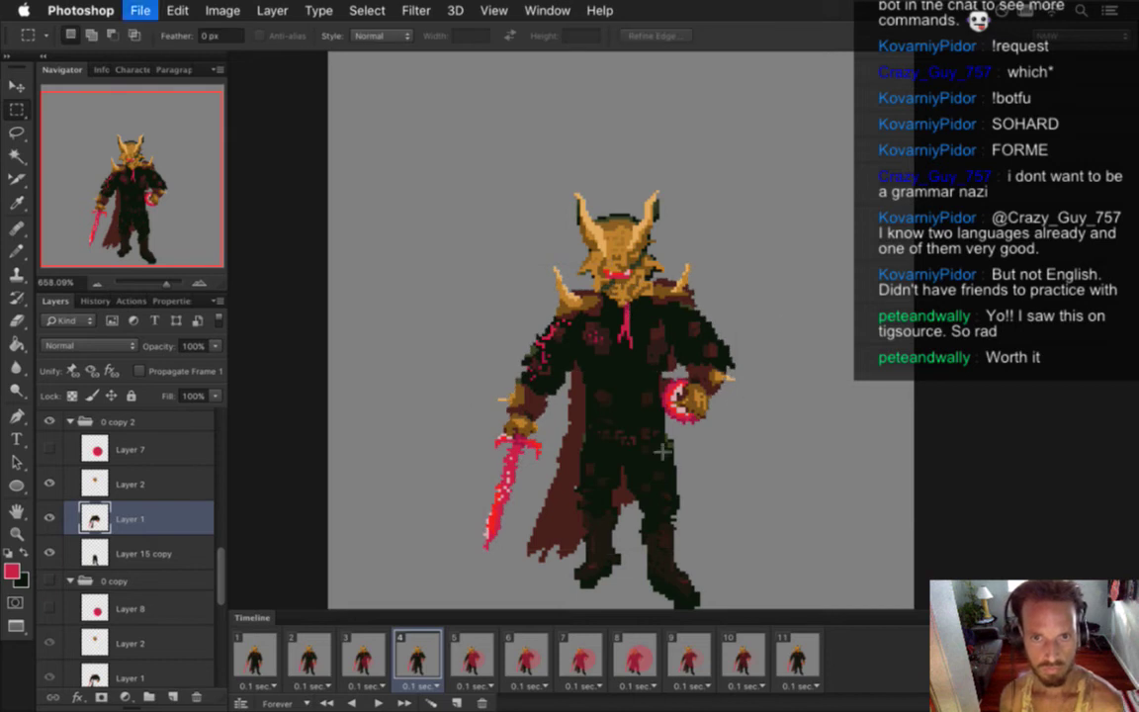
- Compare frame 4 with frame 3, show the red glow on Layer 7 again and select that layer for moving
left_click(366, 647)
left_click(411, 649)
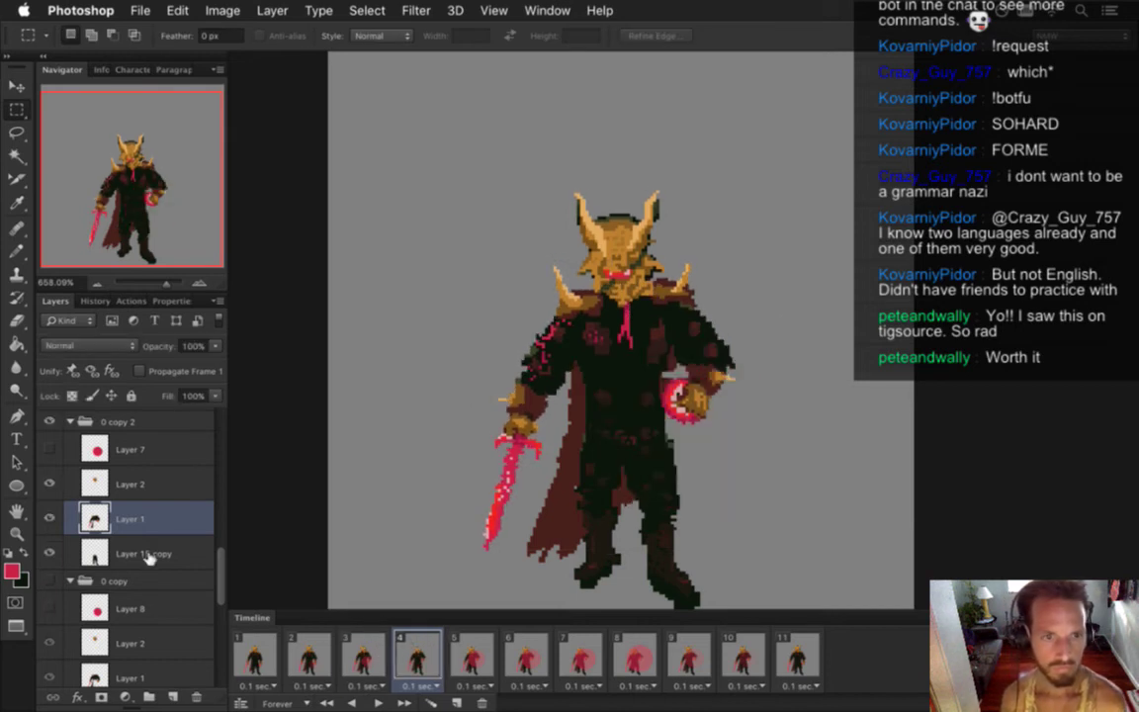
left_click(50, 449)
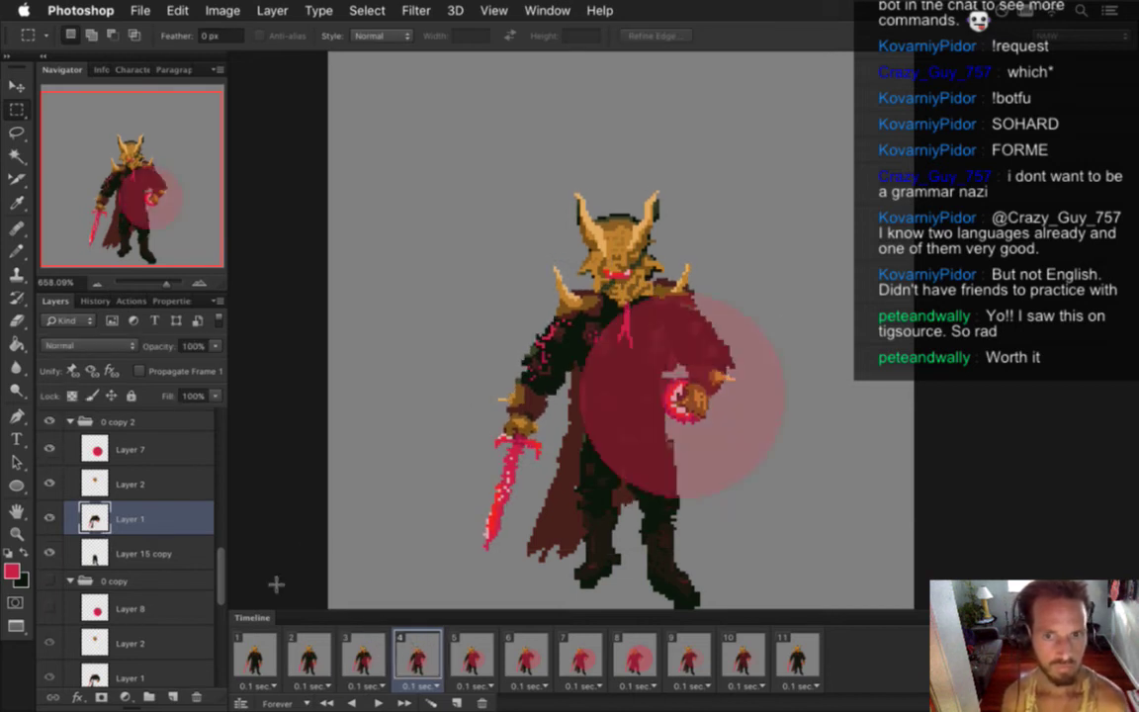
left_click(135, 452)
key("v")
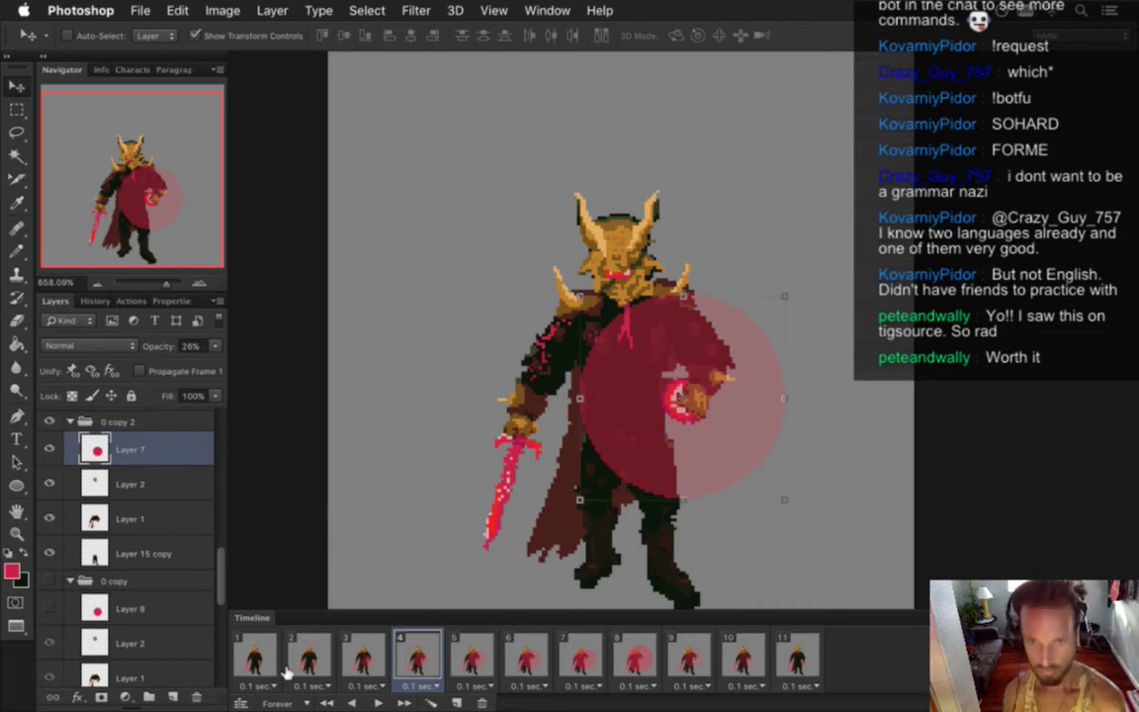
- Nudge the red glow circle on Layer 6 of frame 5 down to follow the lowered orb
left_click(470, 664)
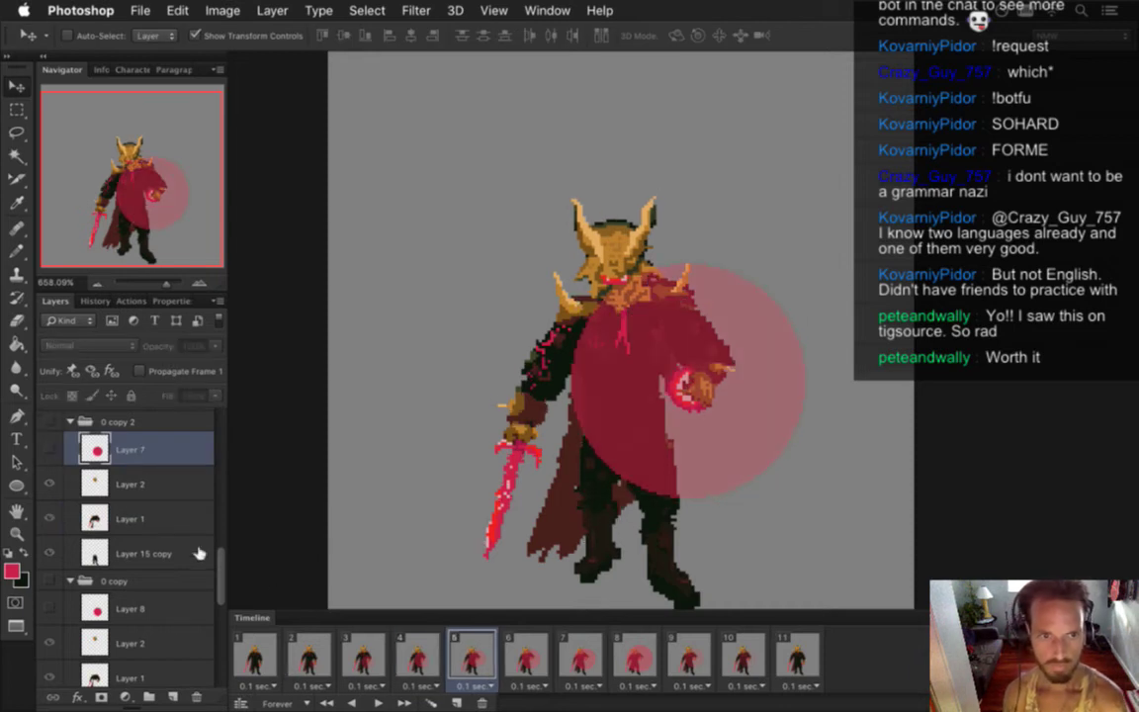
left_click_drag(221, 567, 217, 540)
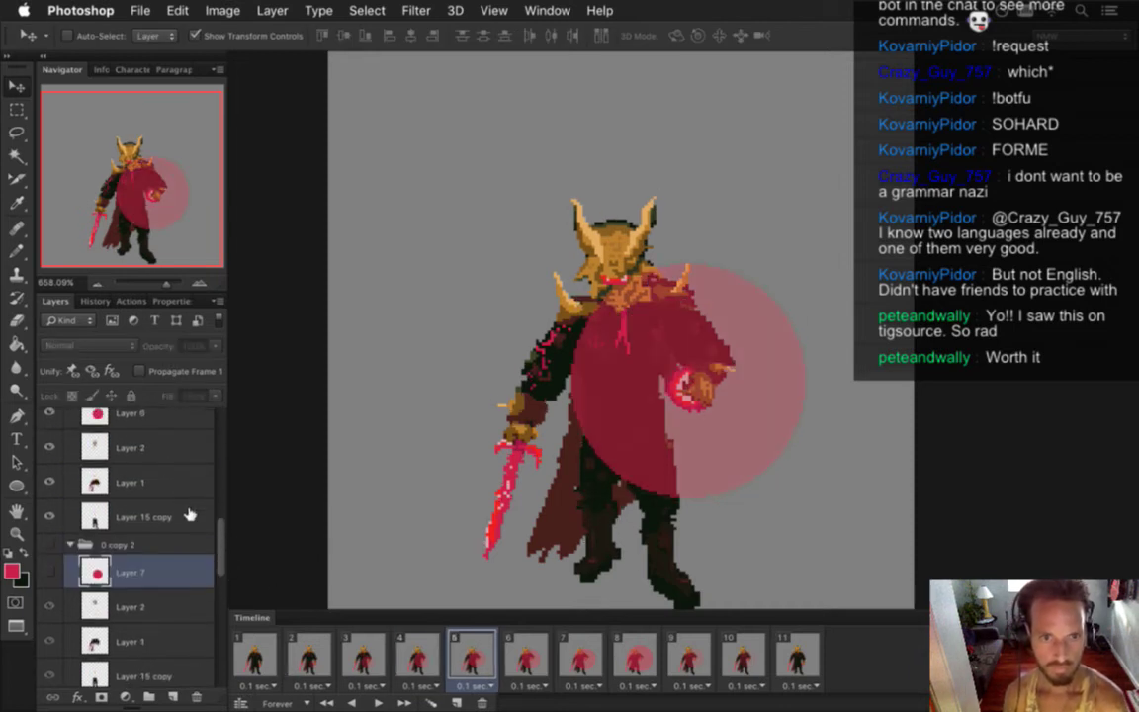
left_click(160, 416)
key("Down")
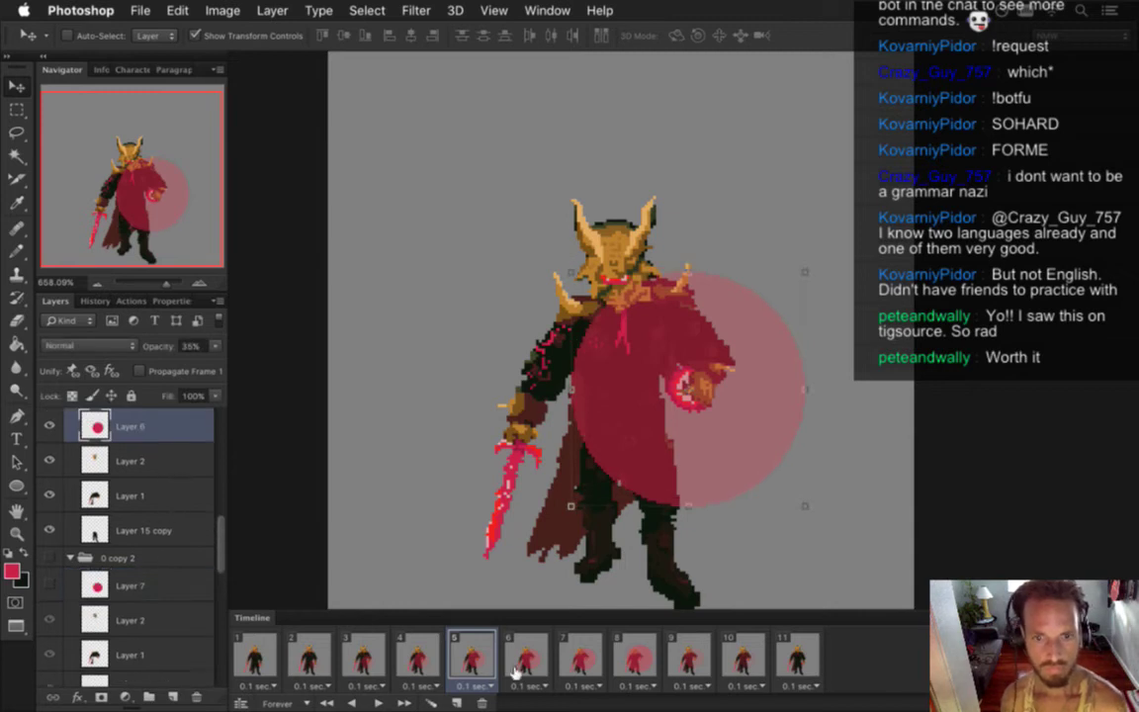
- Step through frames 6 down to 1 to check how the body and glow move between poses
left_click(427, 650)
left_click(527, 648)
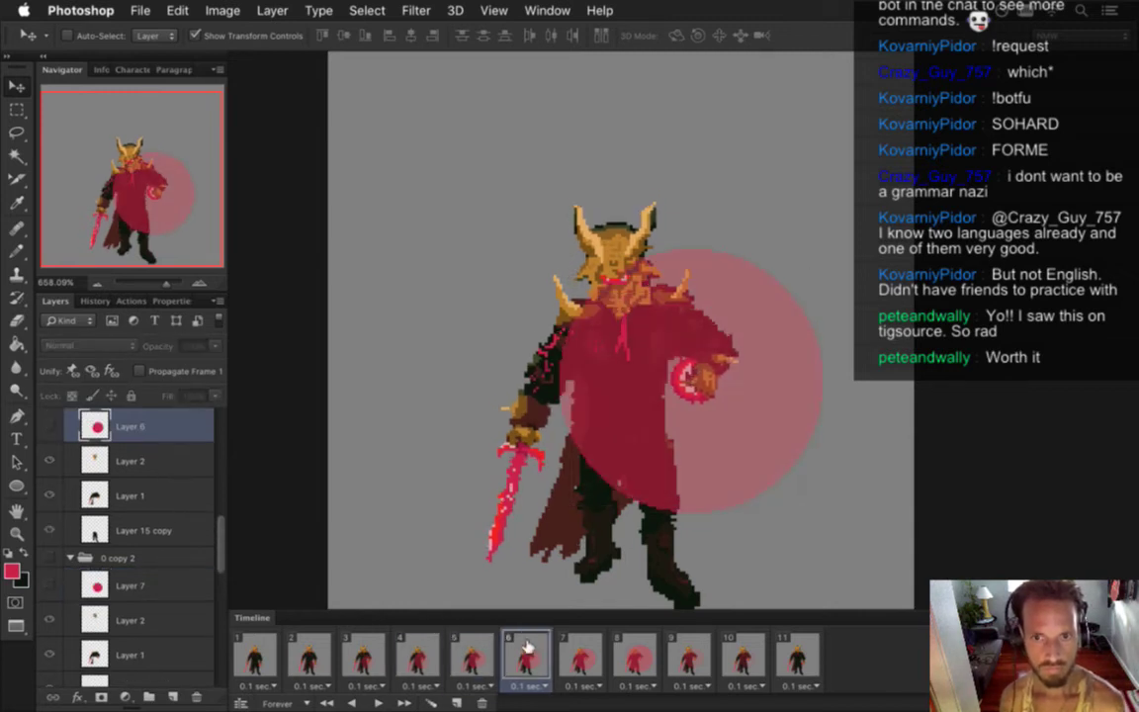
left_click(463, 652)
left_click(417, 652)
left_click(363, 652)
left_click(316, 653)
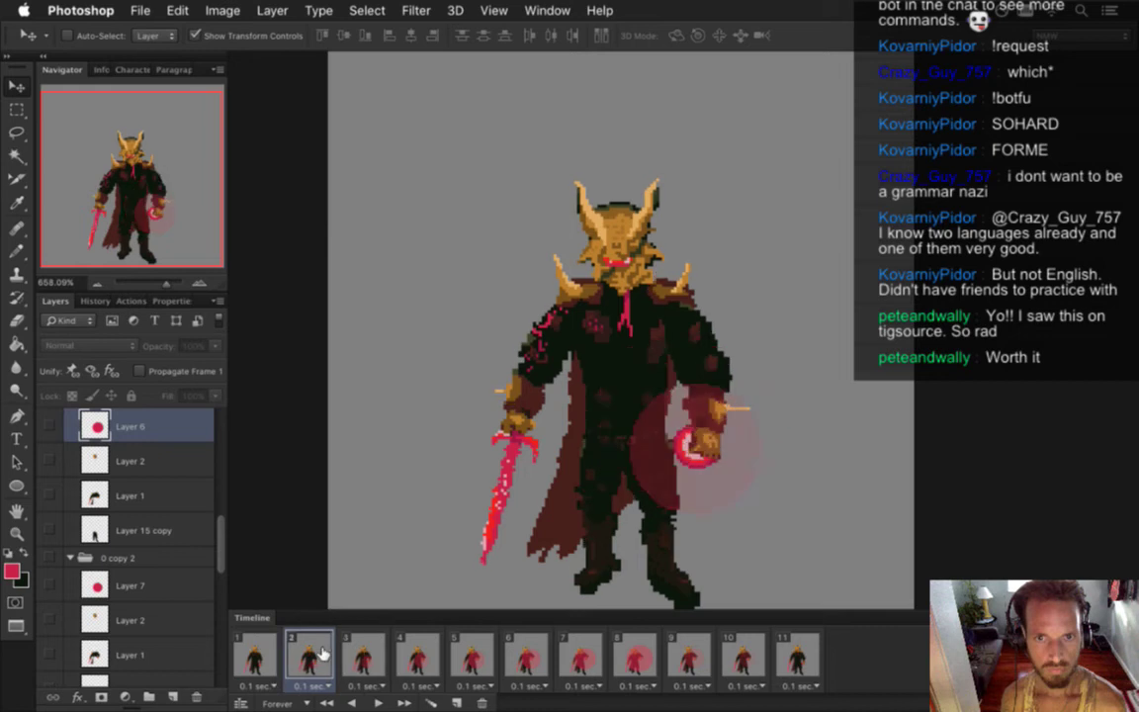
left_click(255, 654)
- On frame 2, hide the red glow on Layer 9 of group 0 and nudge the head on Layer 2 down
left_click(309, 653)
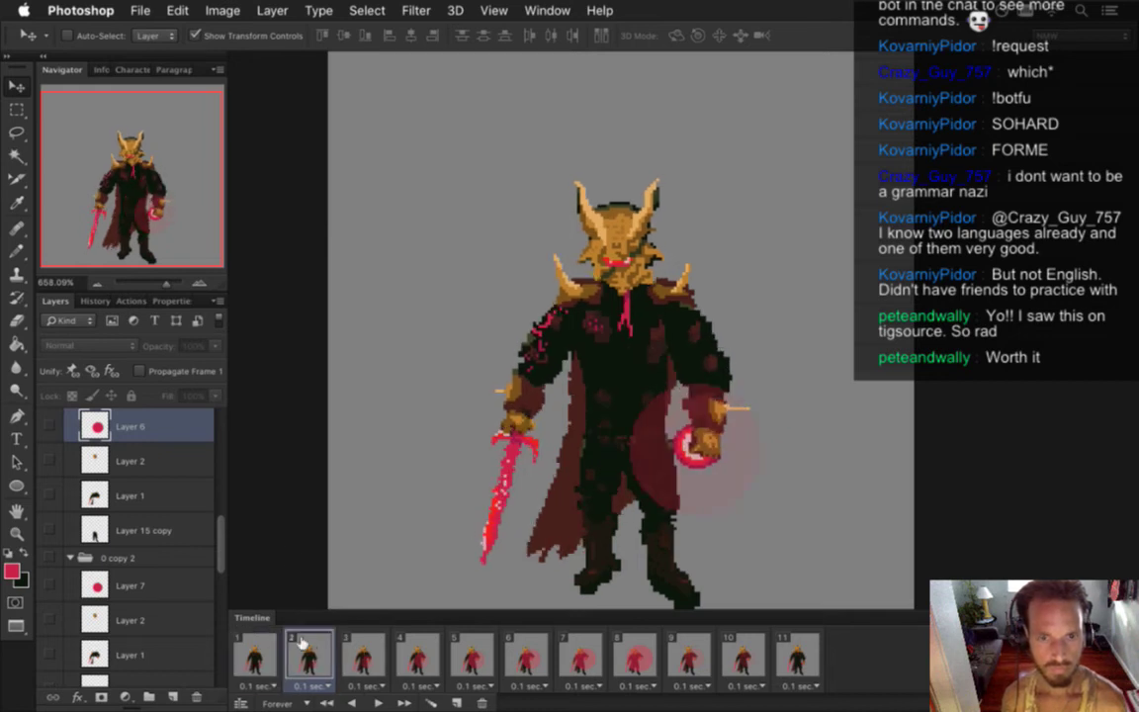
scroll(192, 504, "down", 3)
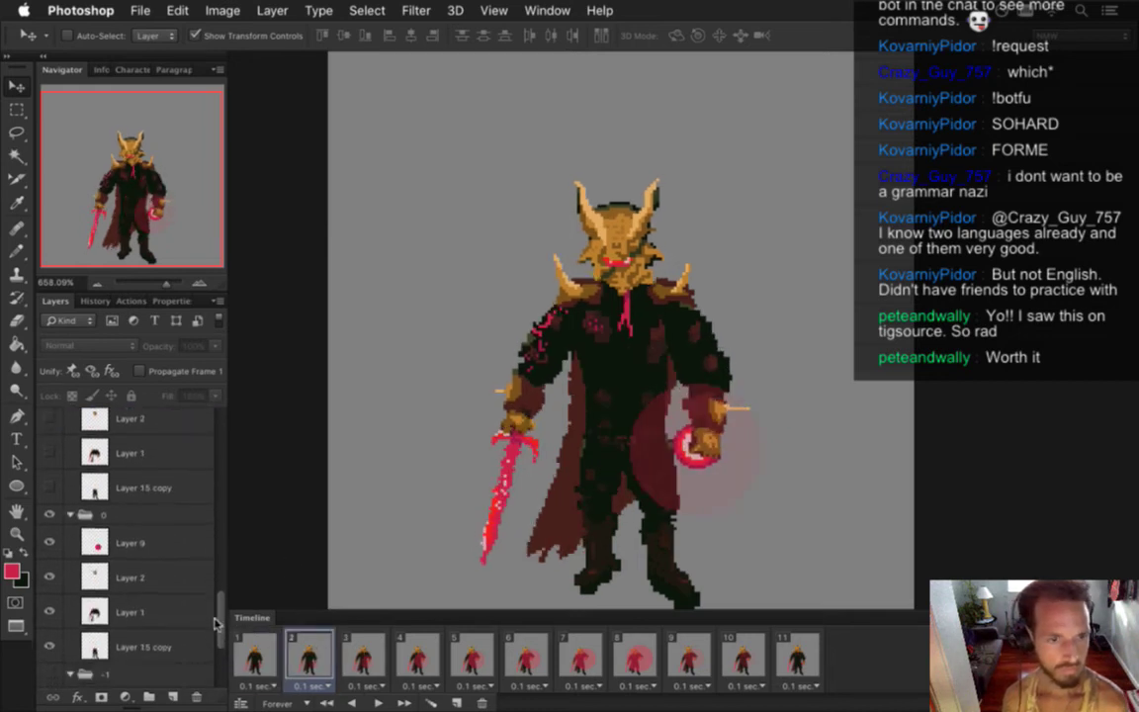
left_click(81, 525)
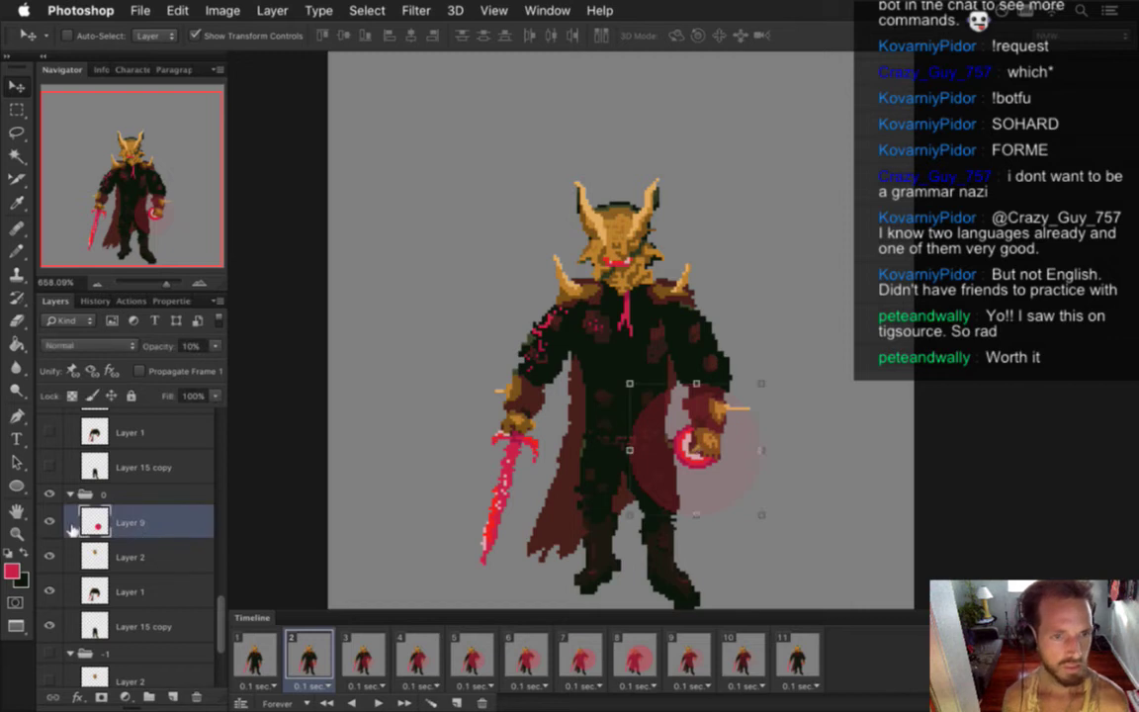
left_click(49, 522)
left_click(111, 561)
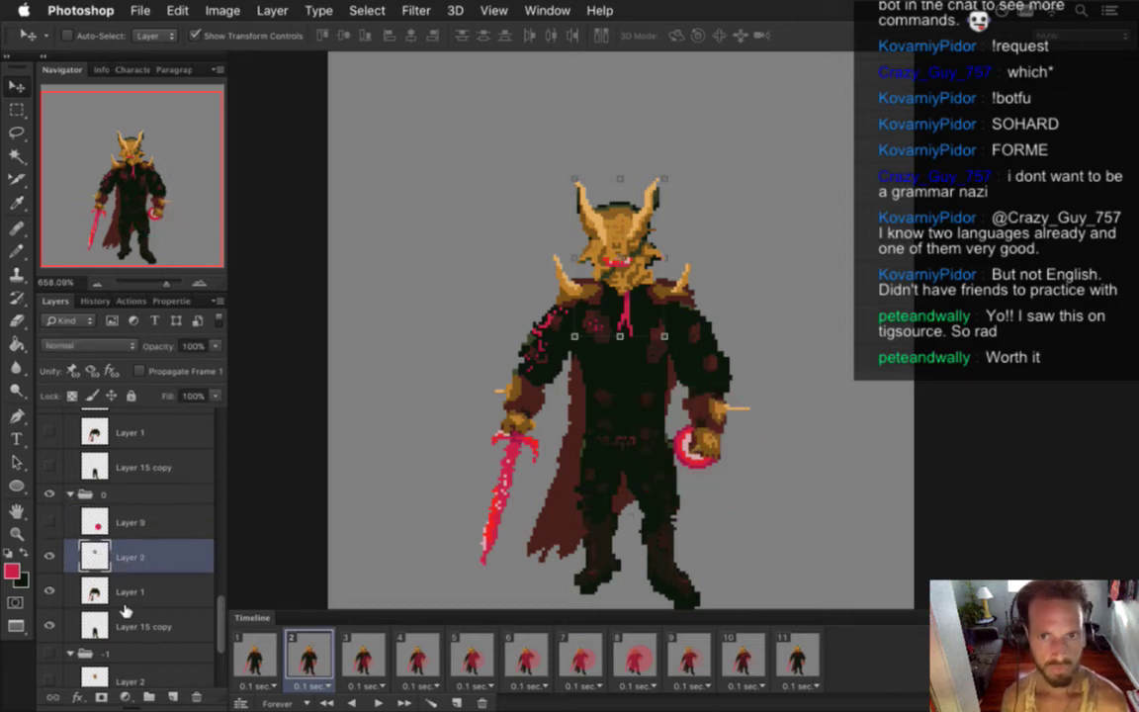
- On Layer 1 of frame 2, marquee-select the upper body, both arms and the sword, nudge them down, deselect and save
left_click(145, 589)
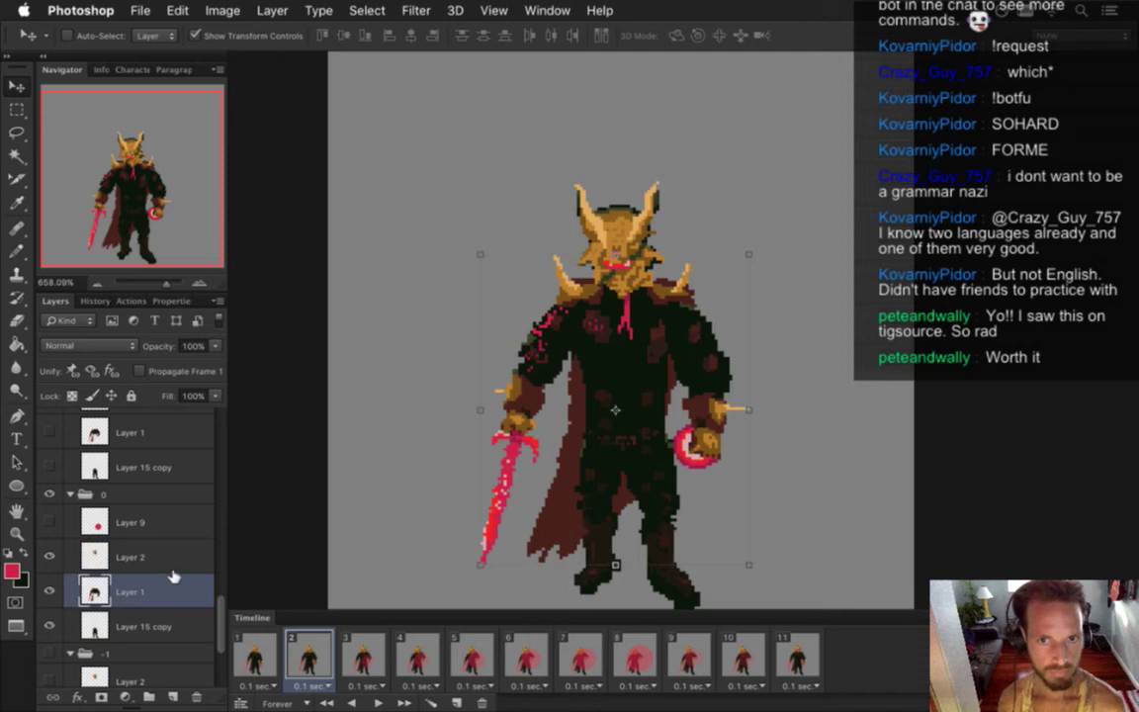
key("m")
left_click_drag(465, 203, 767, 366)
left_click_drag(670, 349, 761, 492, "shift")
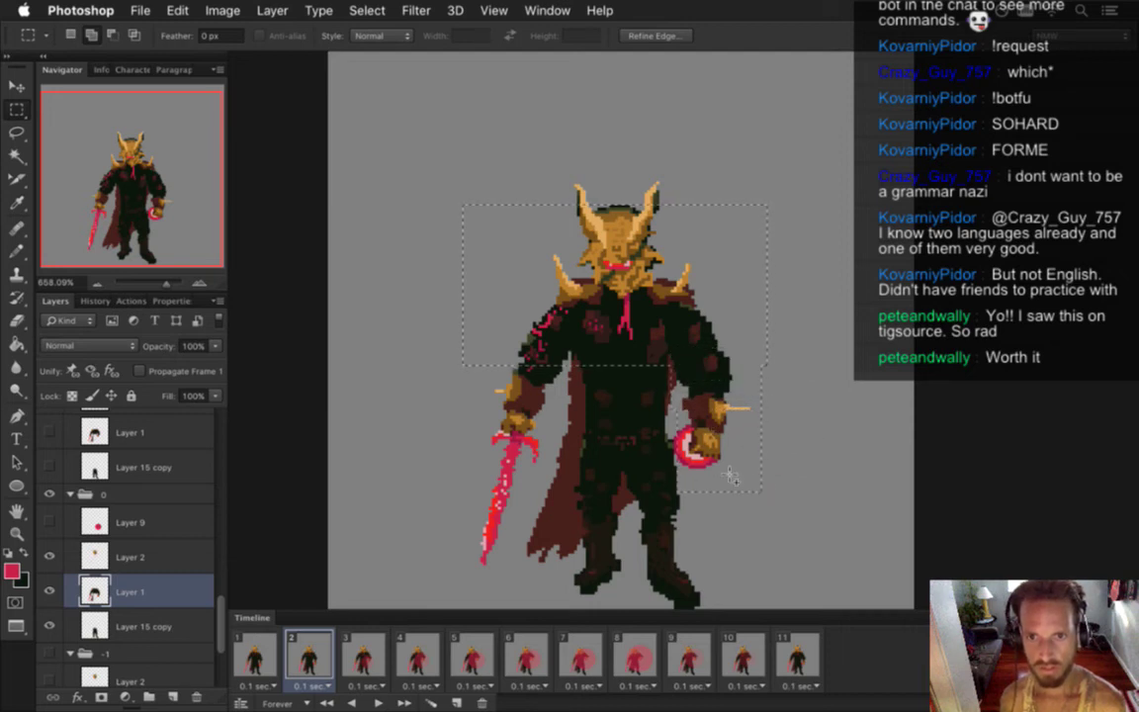
left_click_drag(662, 432, 707, 471, "shift")
left_click_drag(482, 341, 514, 555)
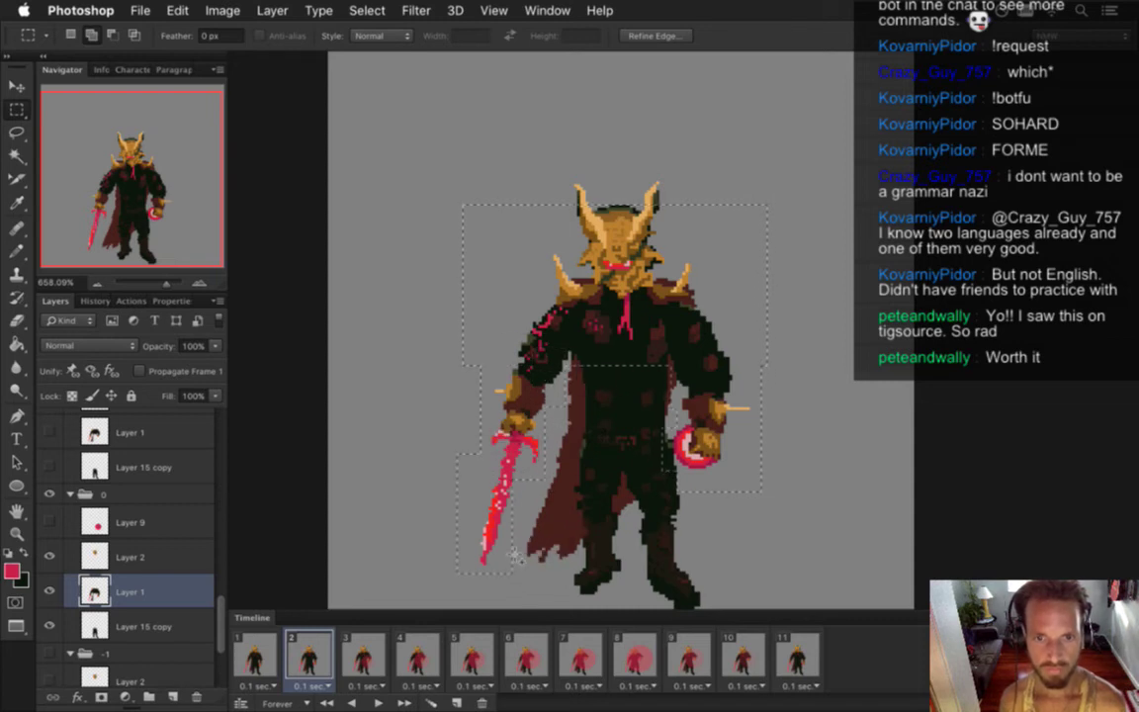
key("v")
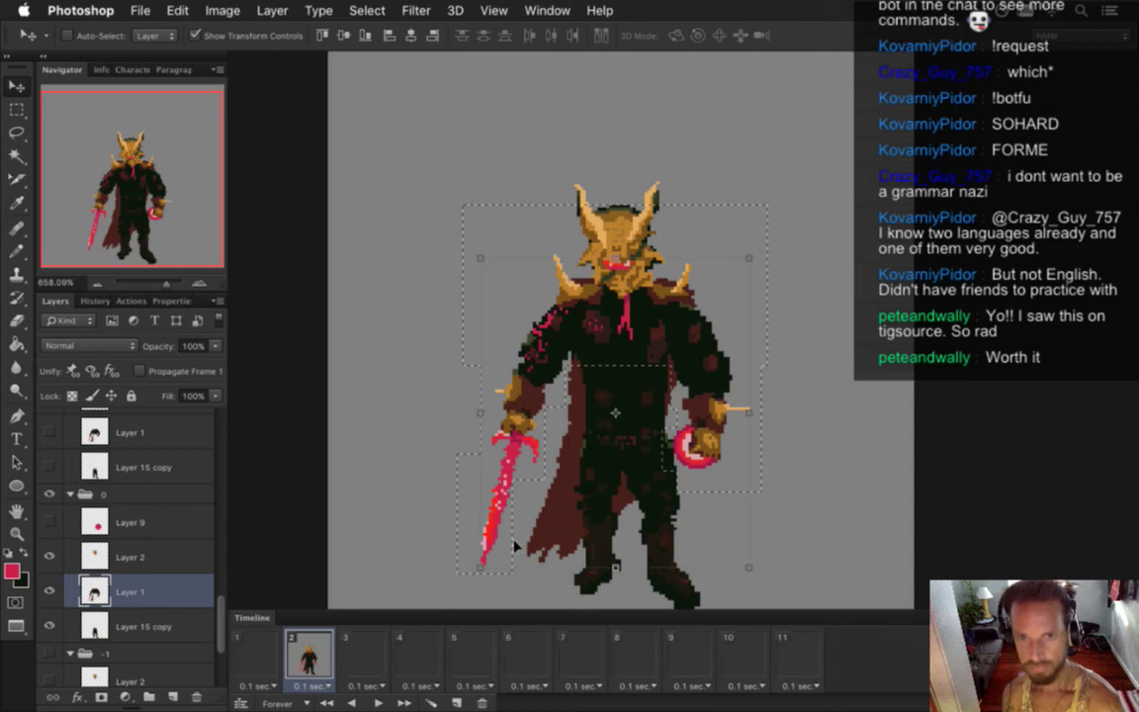
key("Down")
key("m")
left_click(424, 395)
key("super+s")
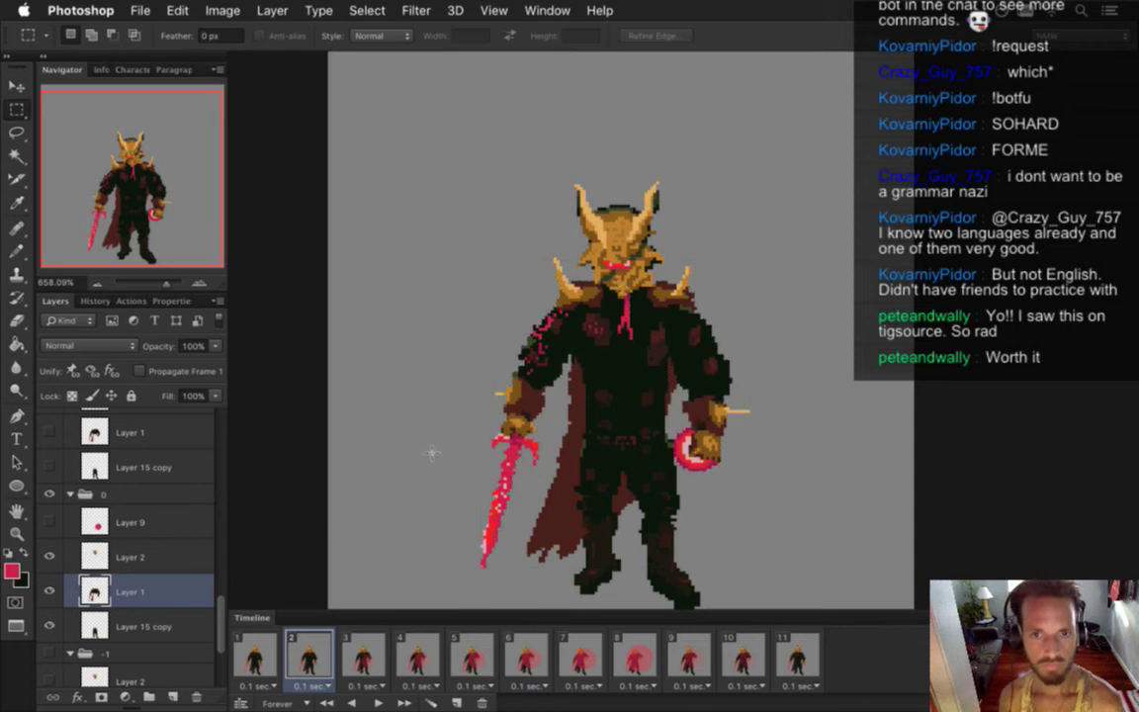
- Show the red glow on Layer 9 of frame 2 again, save, and nudge the glow down to follow the lowered orb
left_click(50, 521)
key("super+s")
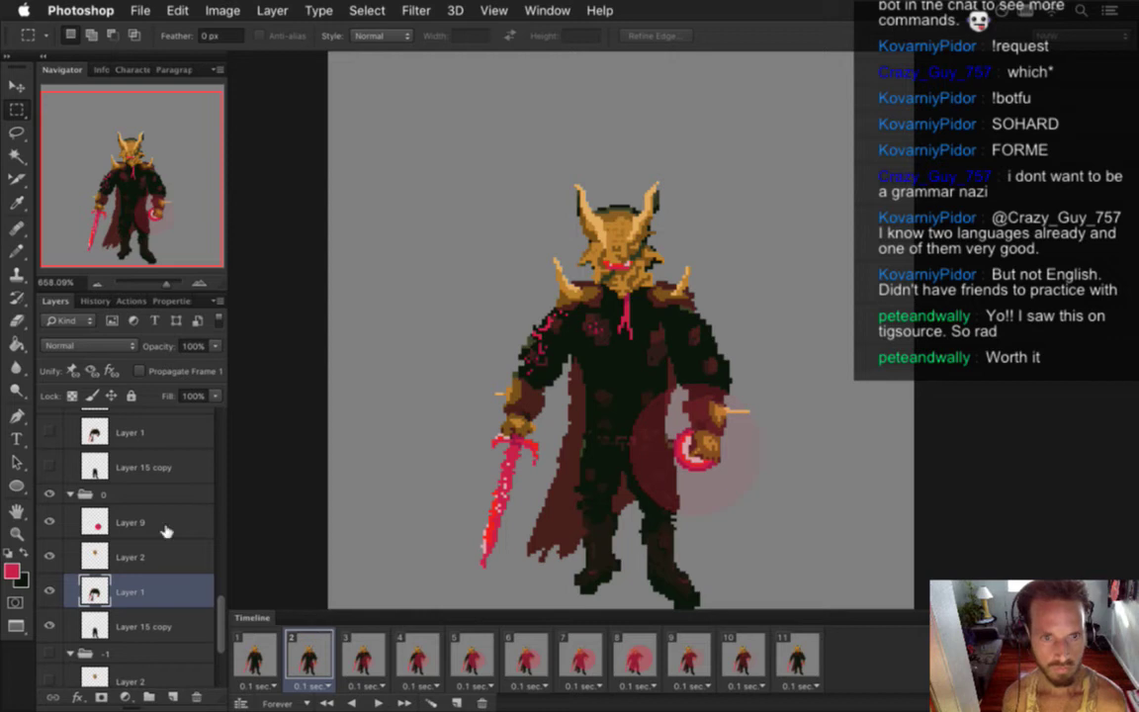
left_click(166, 530)
key("v")
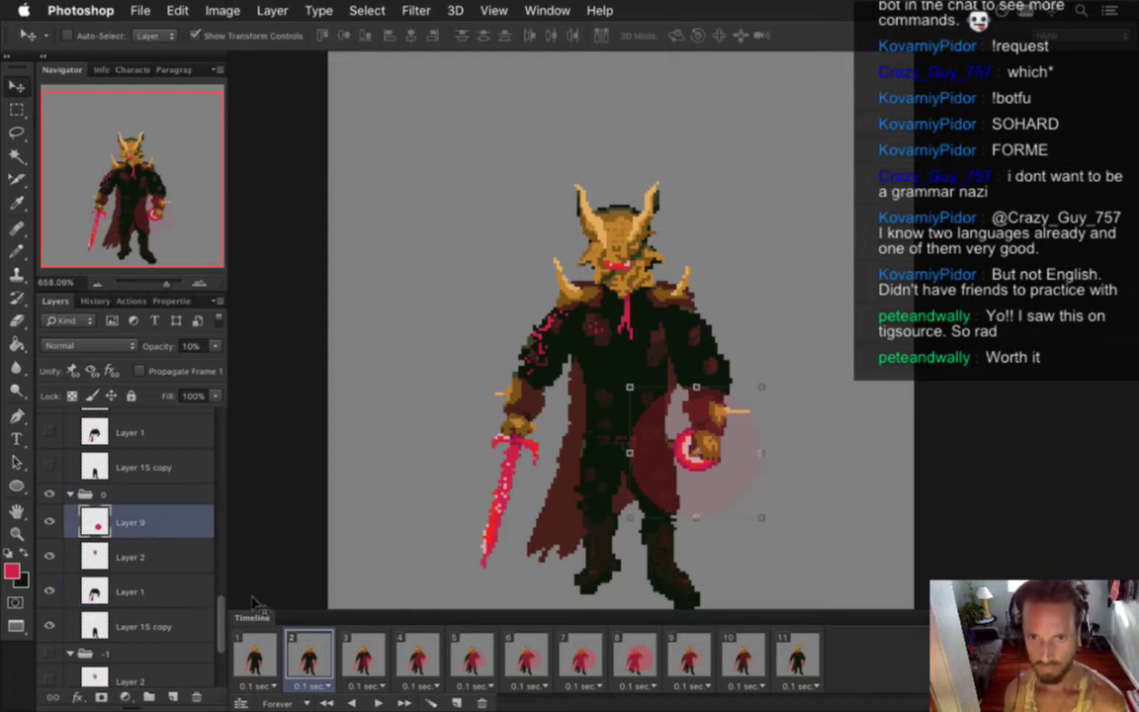
key("m")
- Play the animation from frame 1 to check the motion, return to frame 2 and select its body on Layer 1
left_click_drag(511, 456, 549, 452)
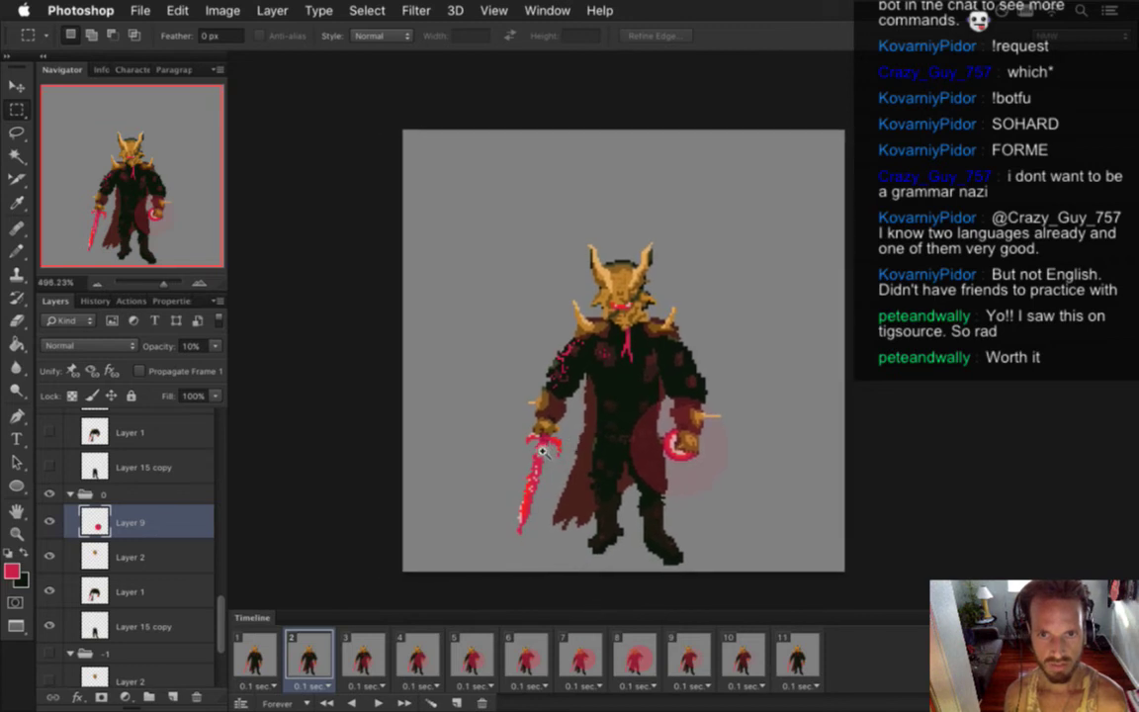
scroll(499, 410, "up", 2)
left_click(259, 653)
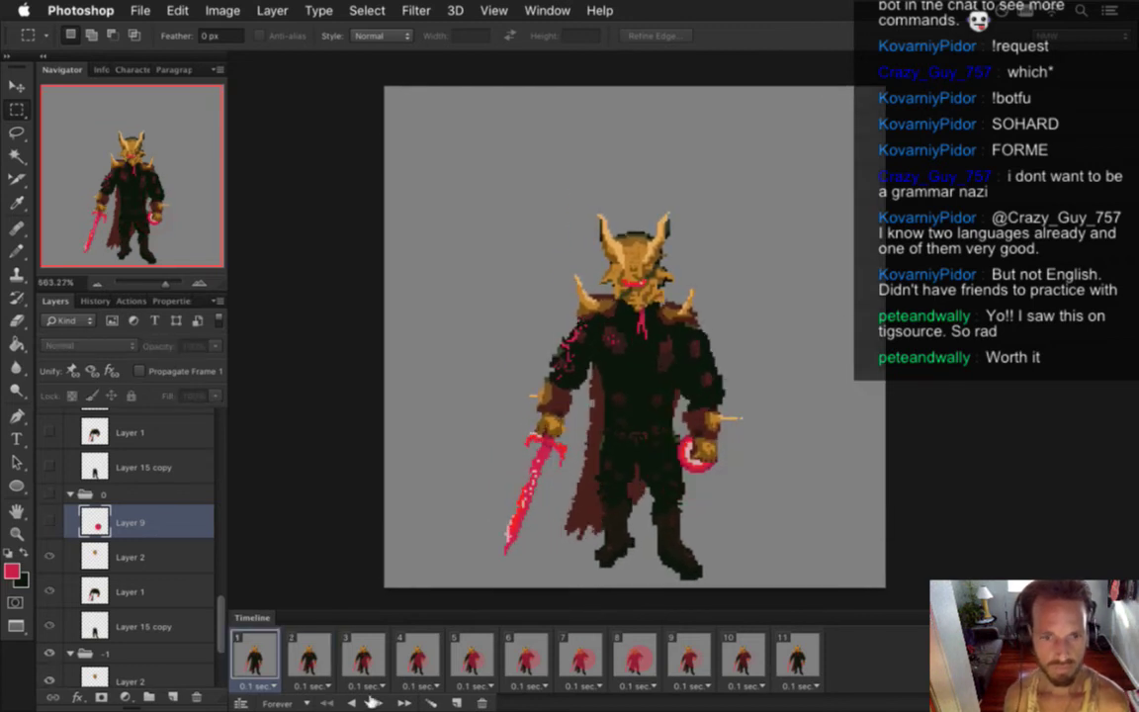
left_click(378, 703)
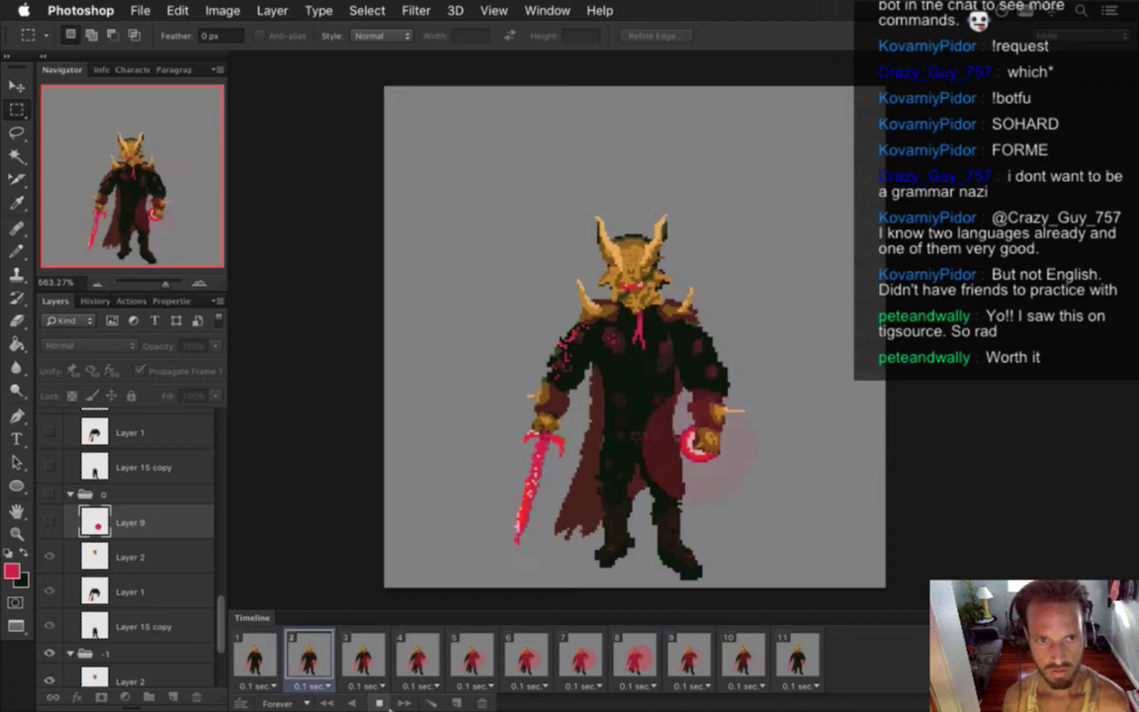
left_click(378, 703)
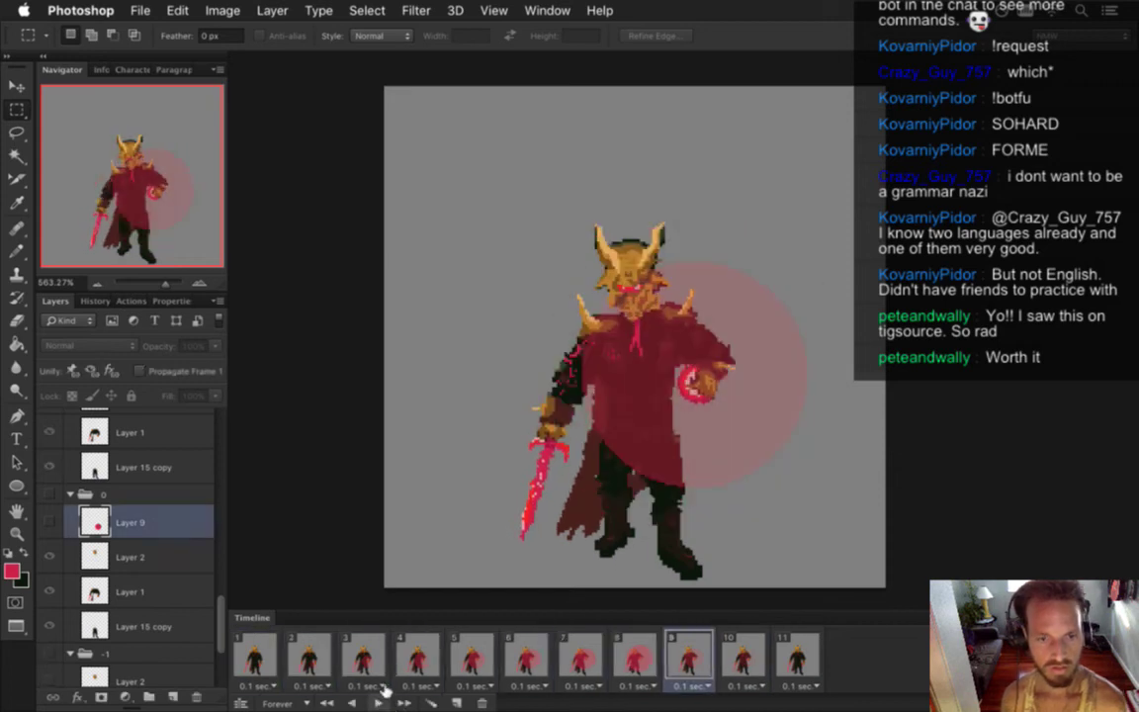
left_click(259, 658)
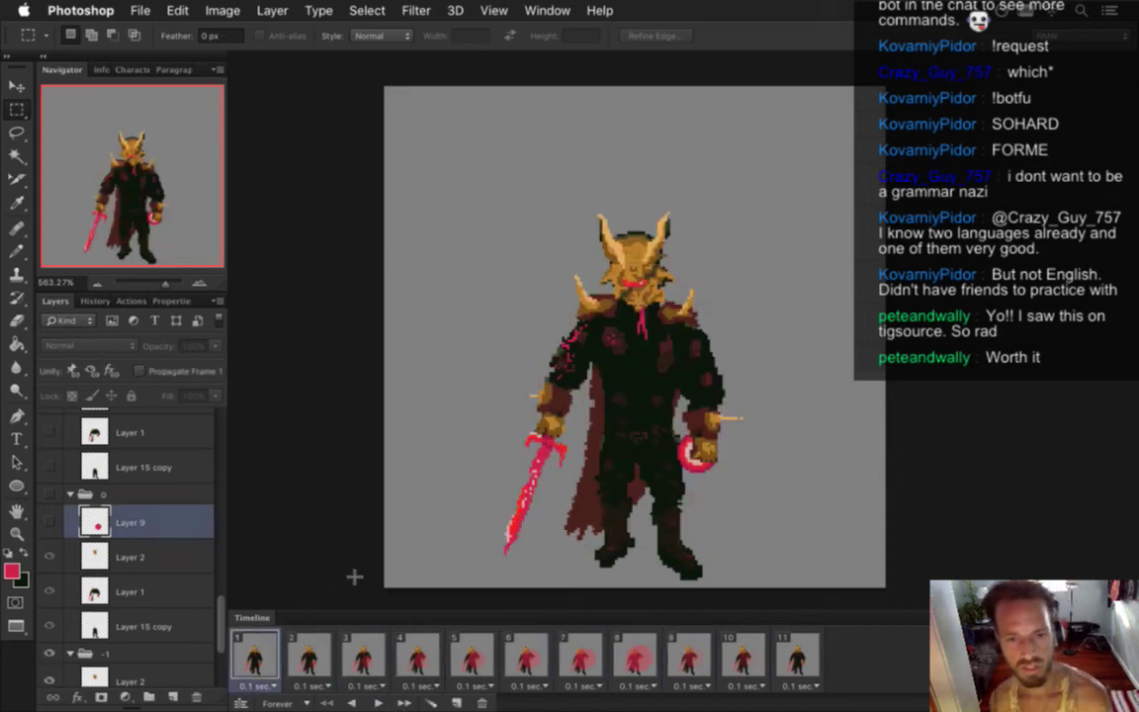
left_click(326, 647)
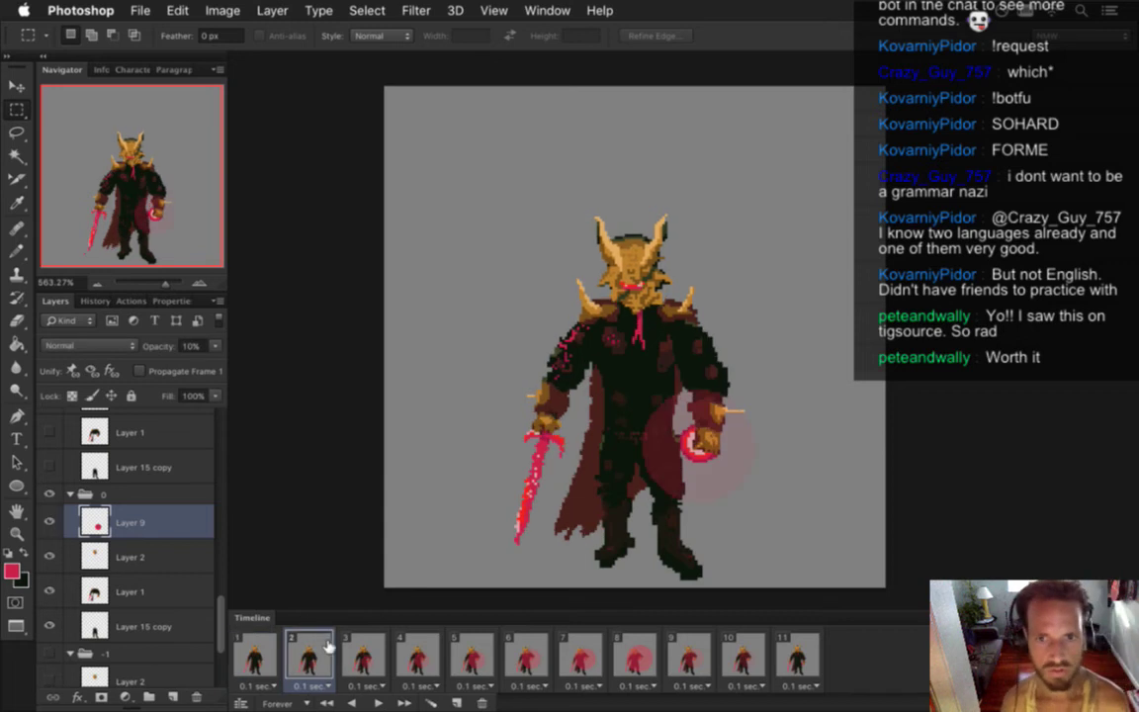
left_click(99, 589)
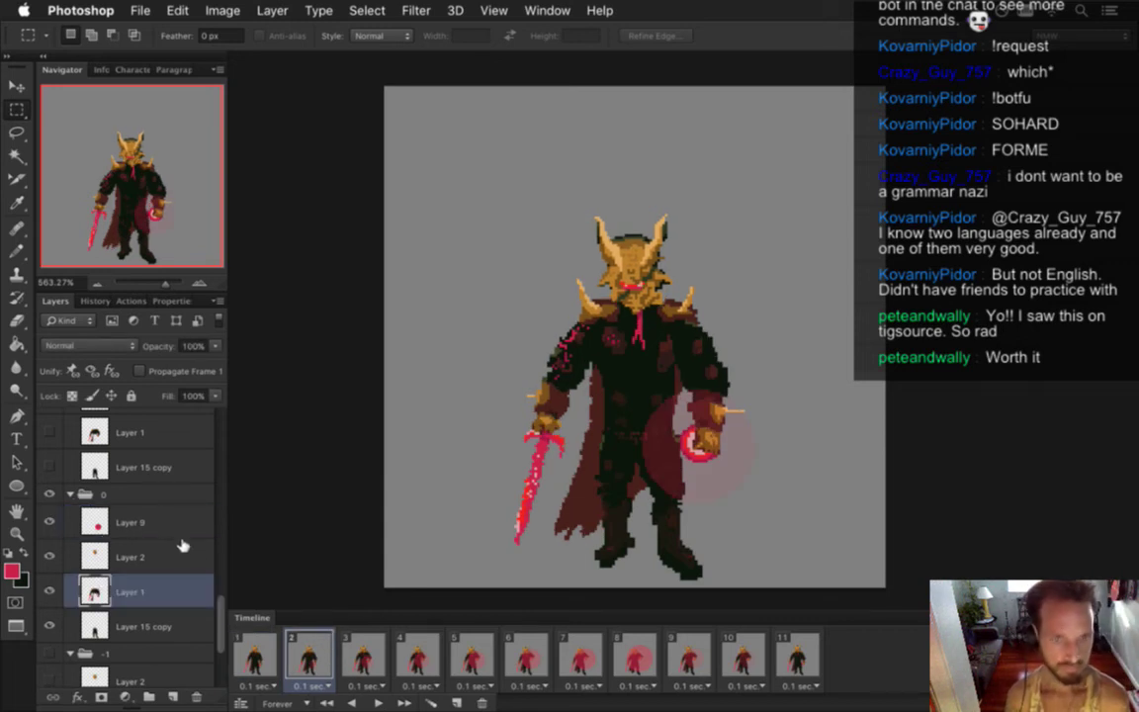
key("l")
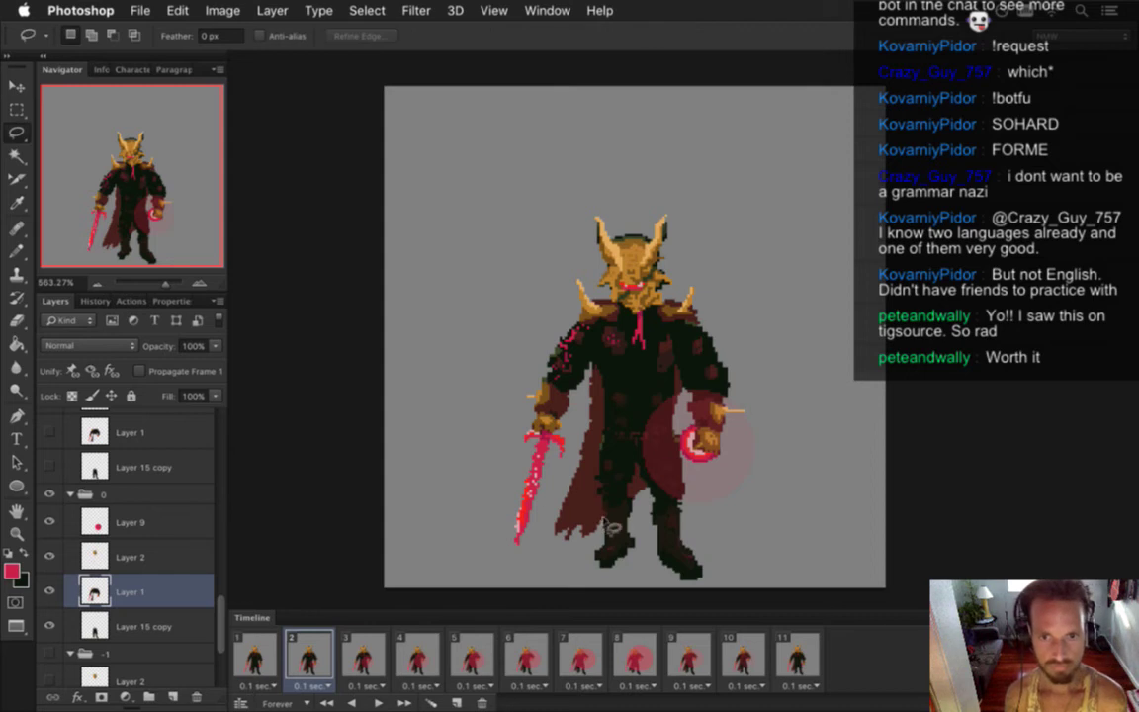
mouse_move(605, 509)
left_mouse_down()
mouse_move(586, 444)
mouse_move(559, 462)
mouse_move(548, 496)
mouse_move(568, 540)
mouse_move(603, 522)
left_mouse_up()
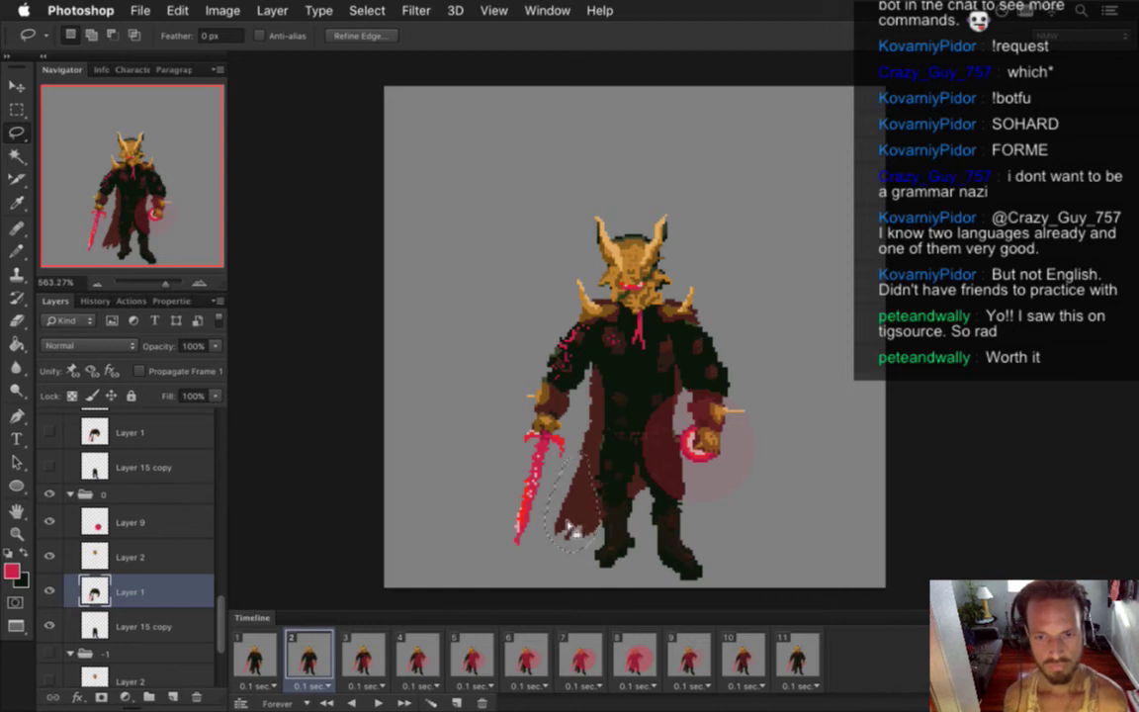
key("ctrl+d")
key("m")
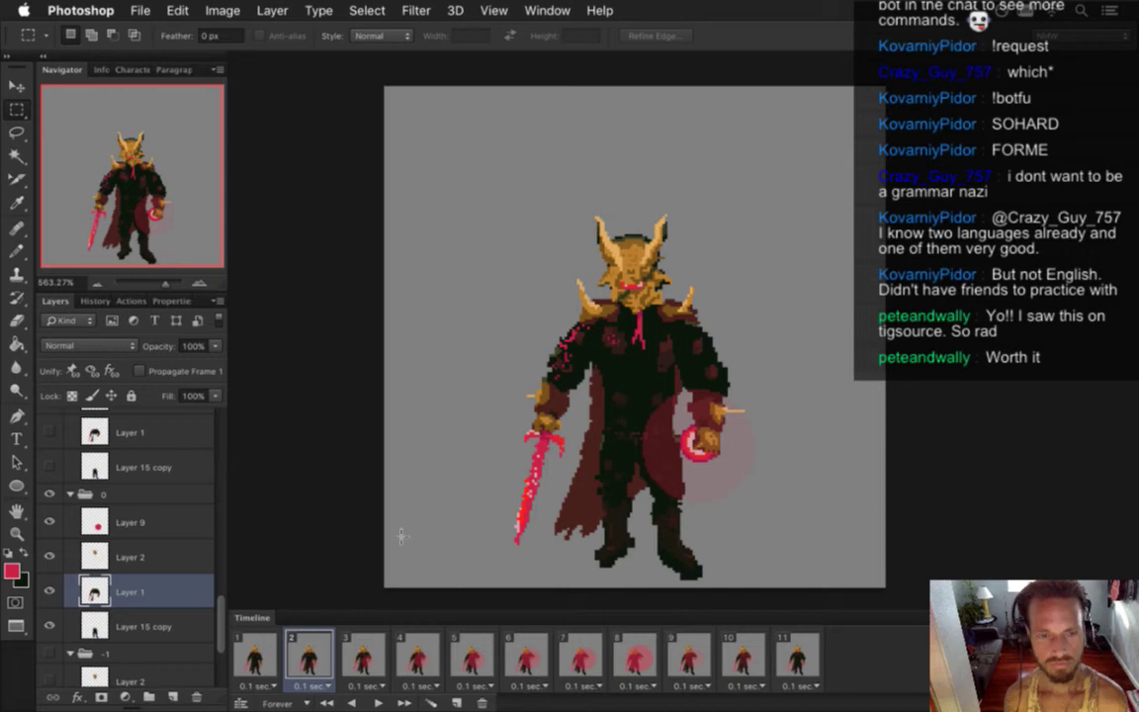
- Lasso the lower end of the cape on Layer 1 of frame 2, rotate it about -2.5 degrees and deselect
key("l")
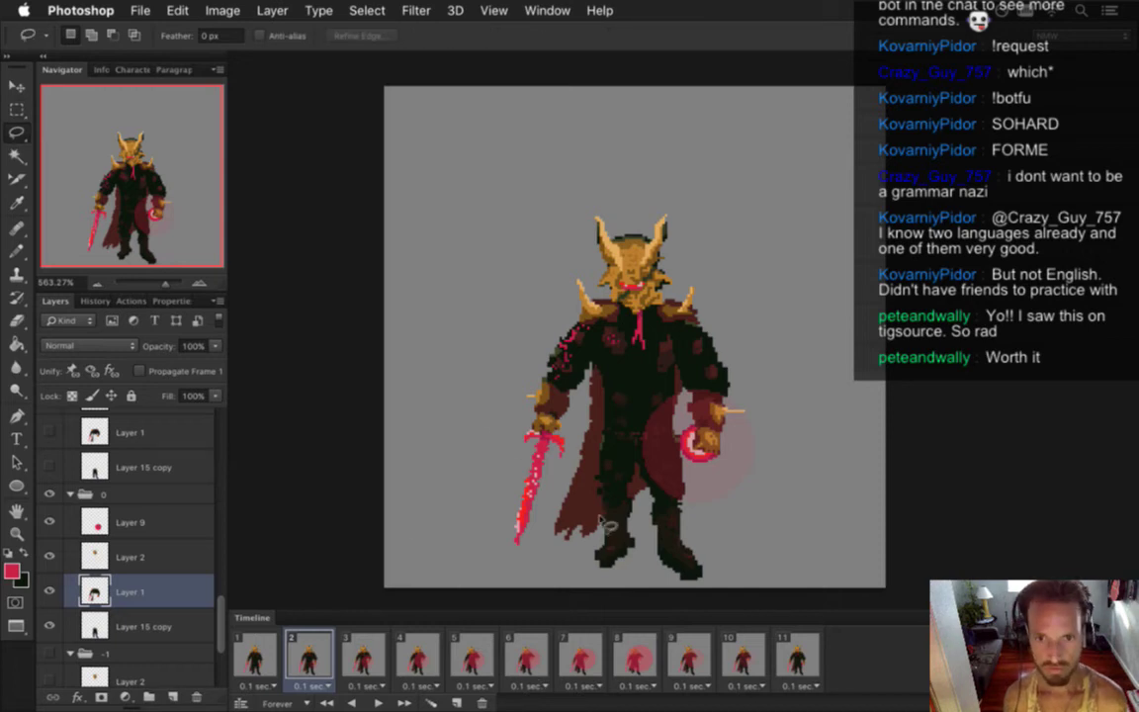
mouse_move(603, 516)
left_mouse_down()
mouse_move(577, 465)
mouse_move(550, 498)
mouse_move(551, 531)
mouse_move(587, 544)
mouse_move(603, 518)
left_mouse_up()
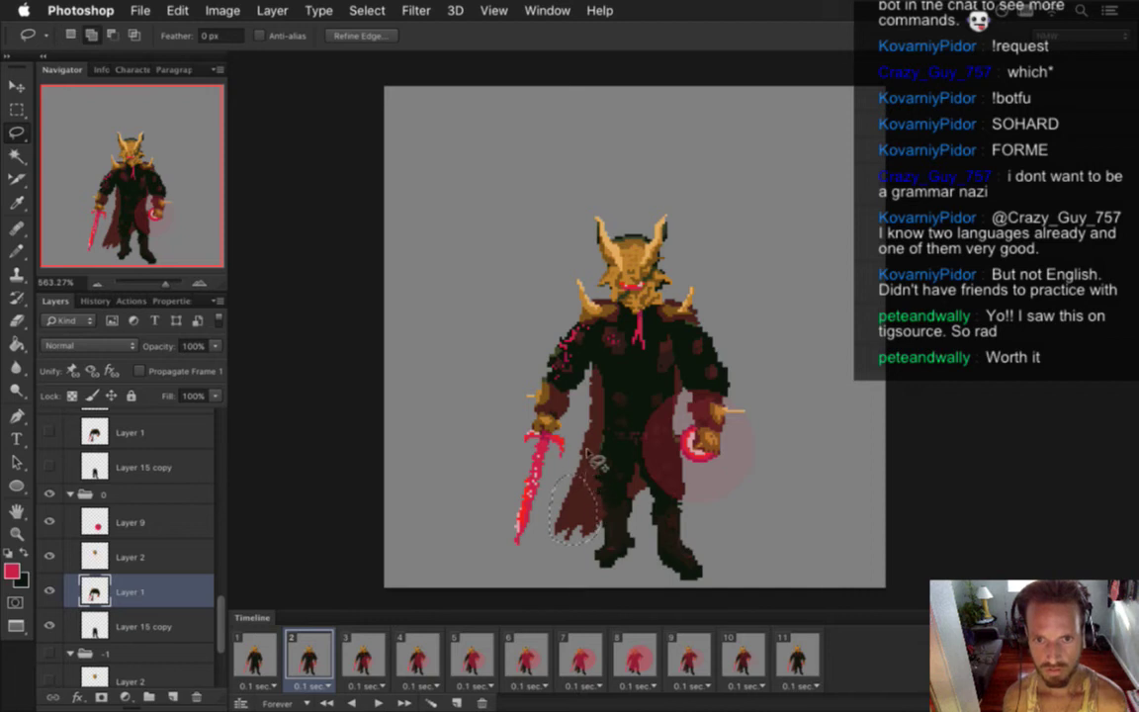
key("v")
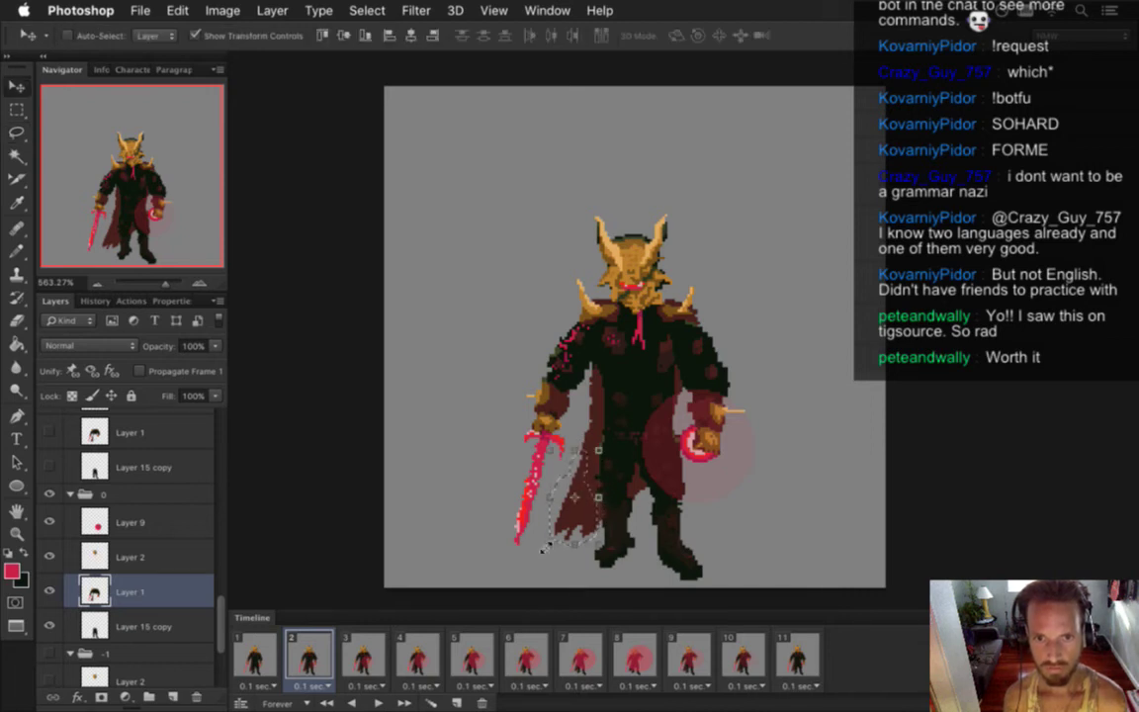
key("ctrl+t")
left_click_drag(541, 554, 541, 554)
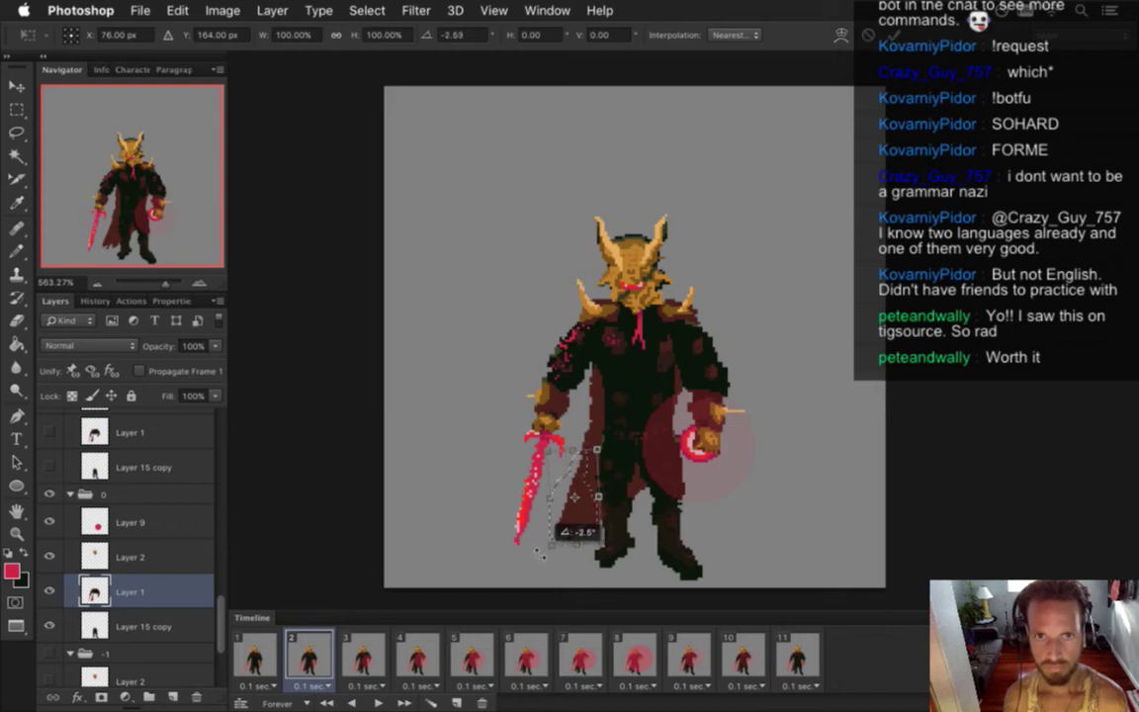
left_click_drag(541, 555, 542, 554)
key("Return")
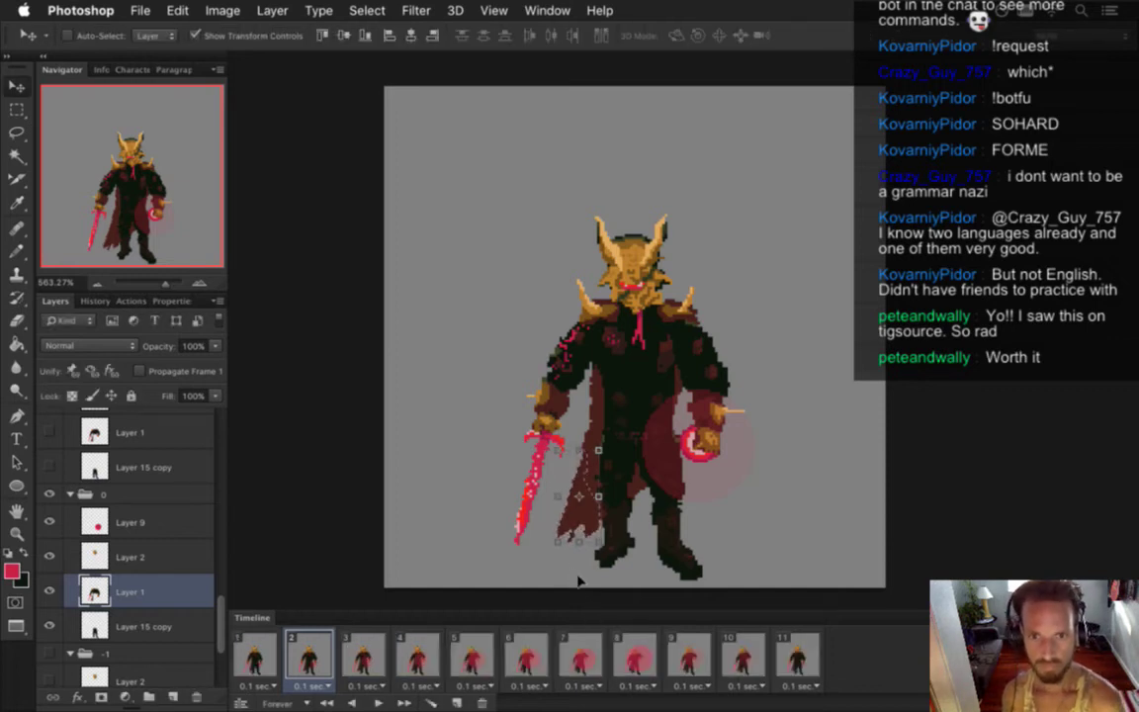
key("m")
key("super+d")
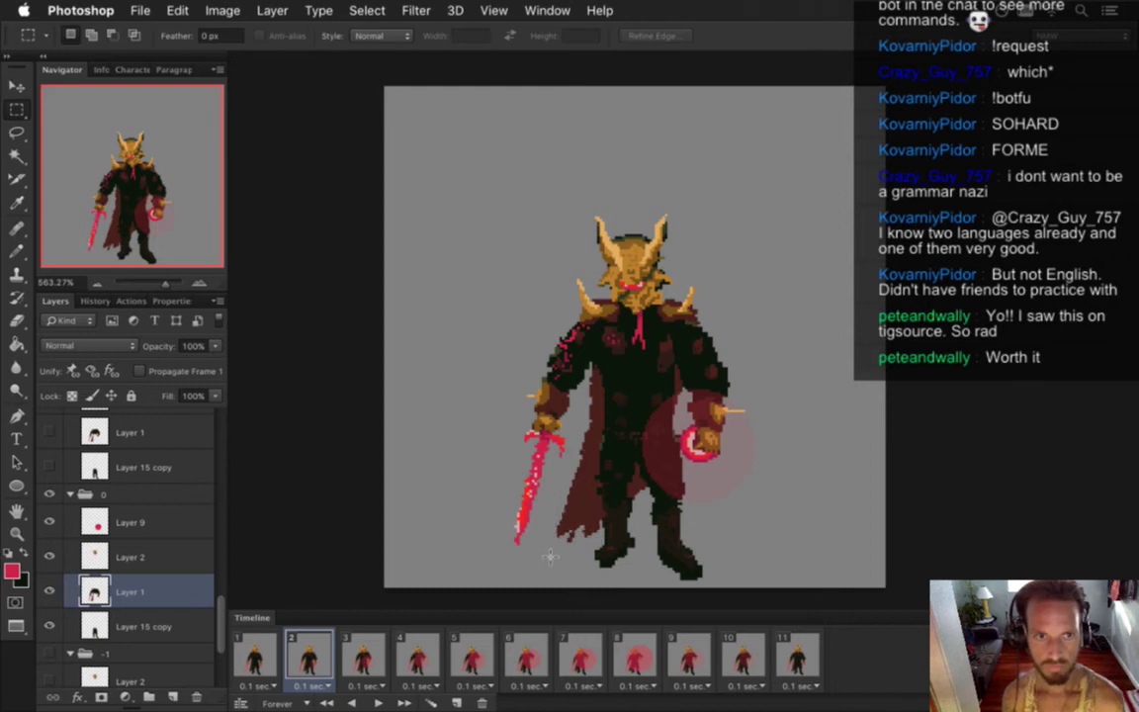
- On Layer 1 of frame 3, lasso the lower end of the cape and rotate it -6 degrees
left_click(366, 657)
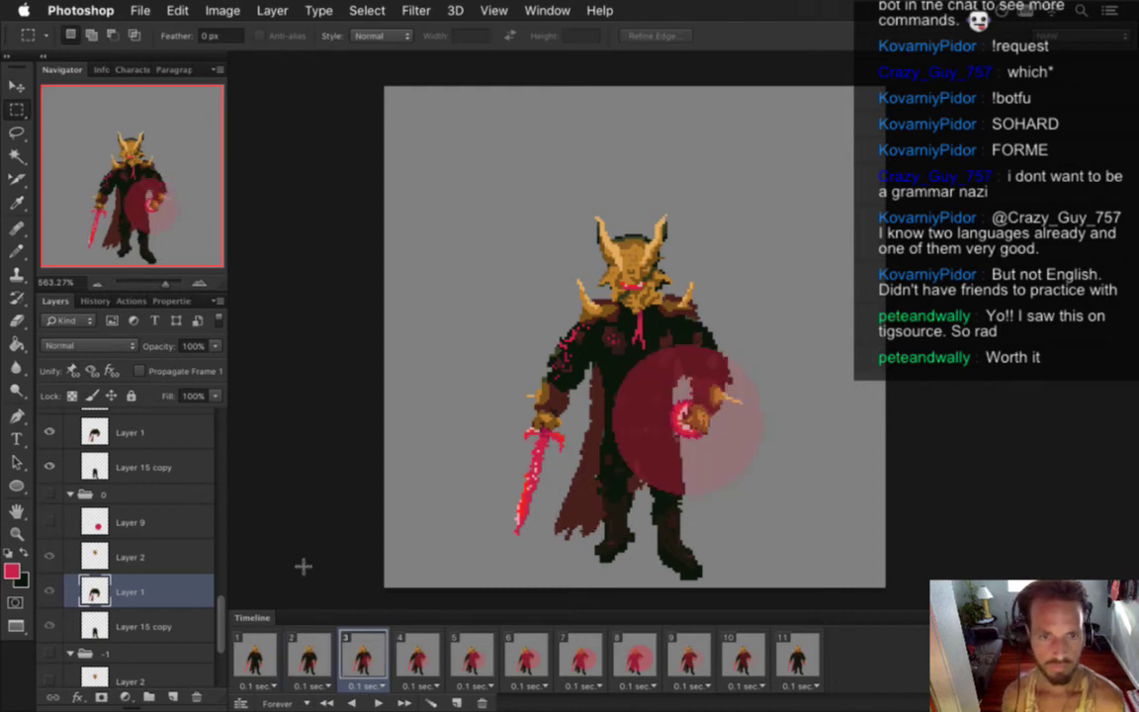
scroll(202, 564, "up", 5)
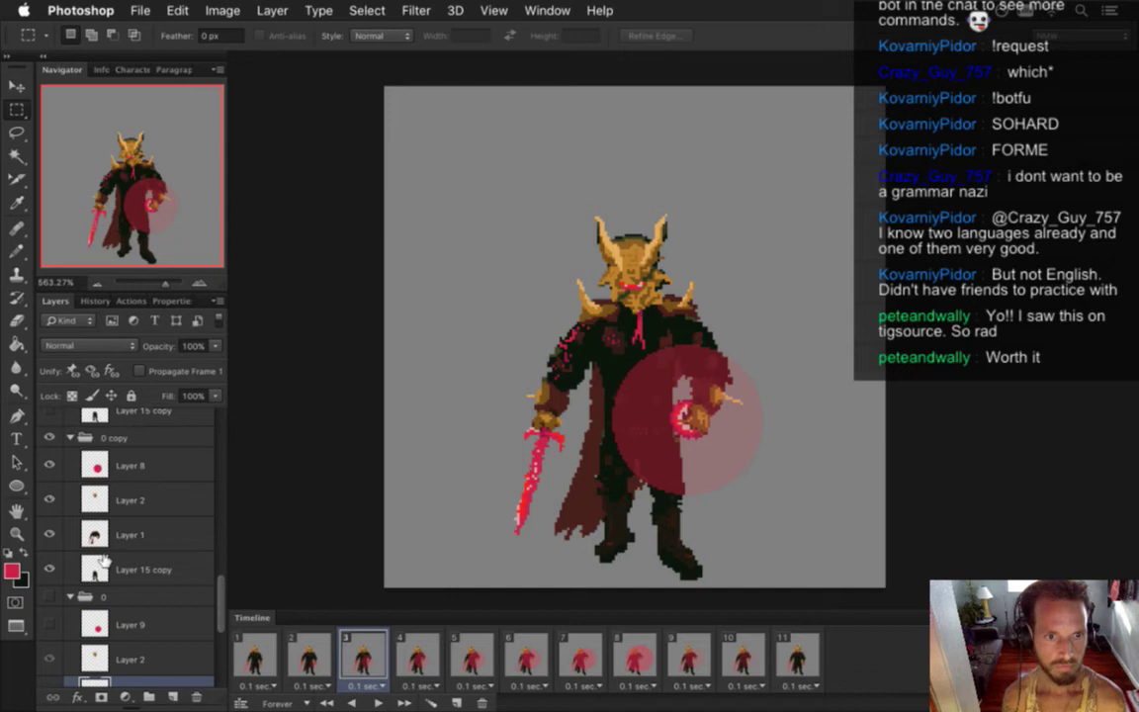
left_click(107, 542)
key("l")
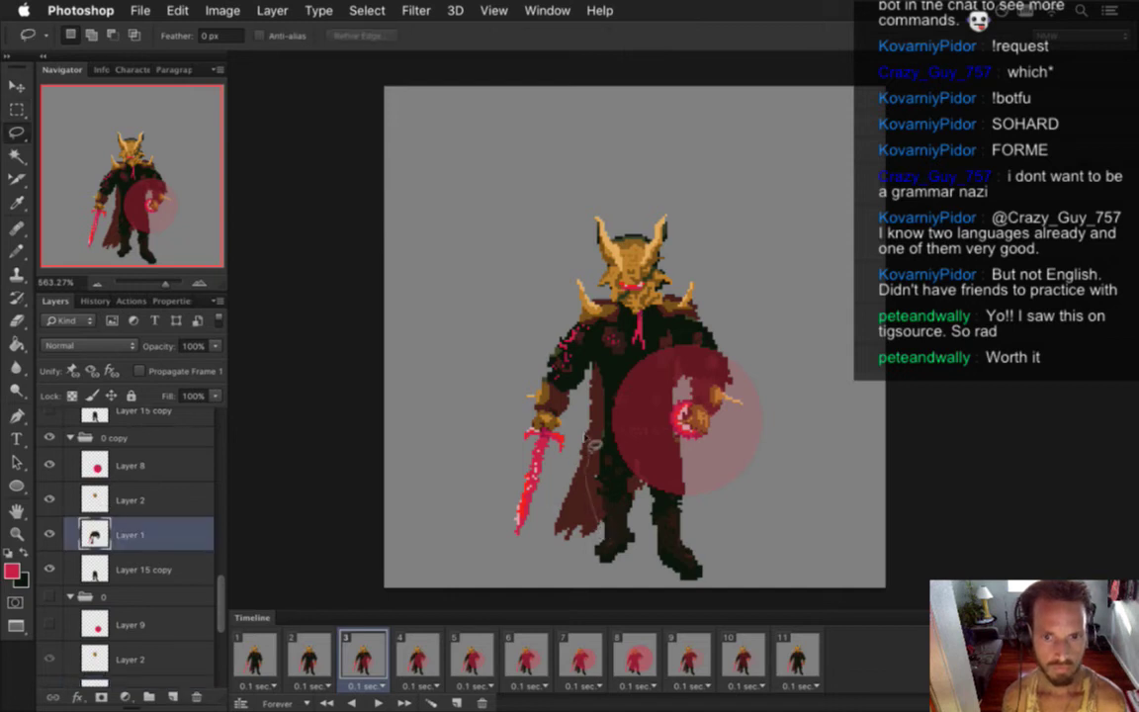
left_click_drag(613, 512, 617, 529)
key("shift")
left_click_drag(549, 534, 614, 539)
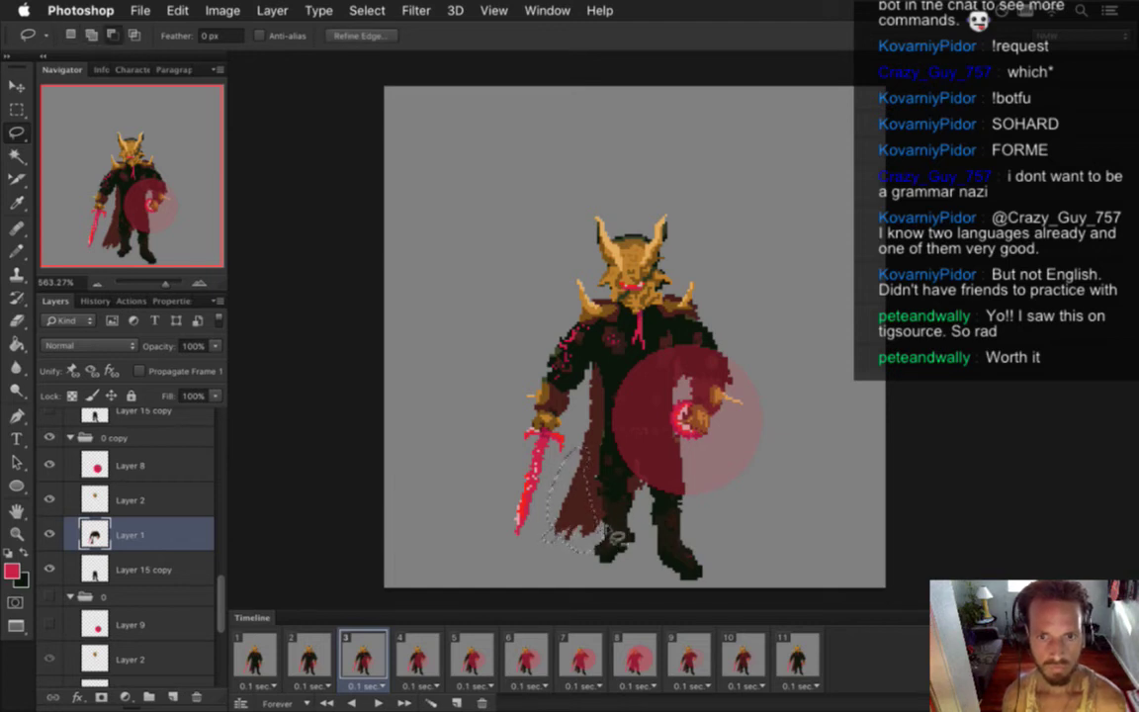
key("v")
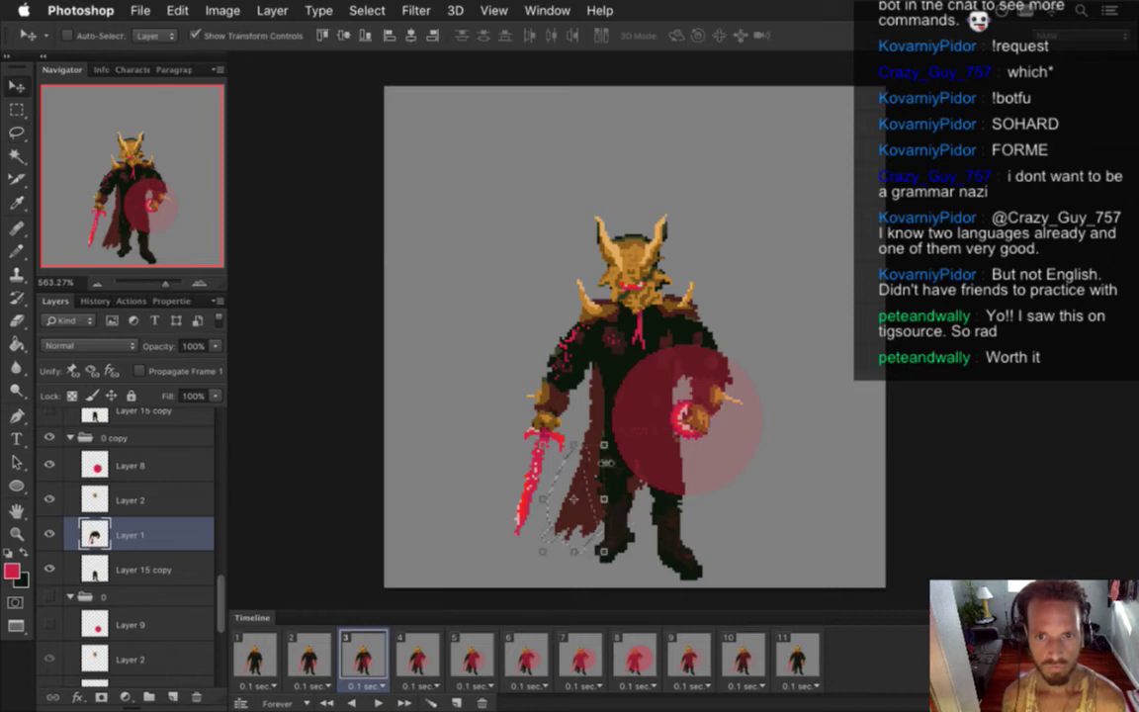
left_click_drag(614, 436, 613, 430)
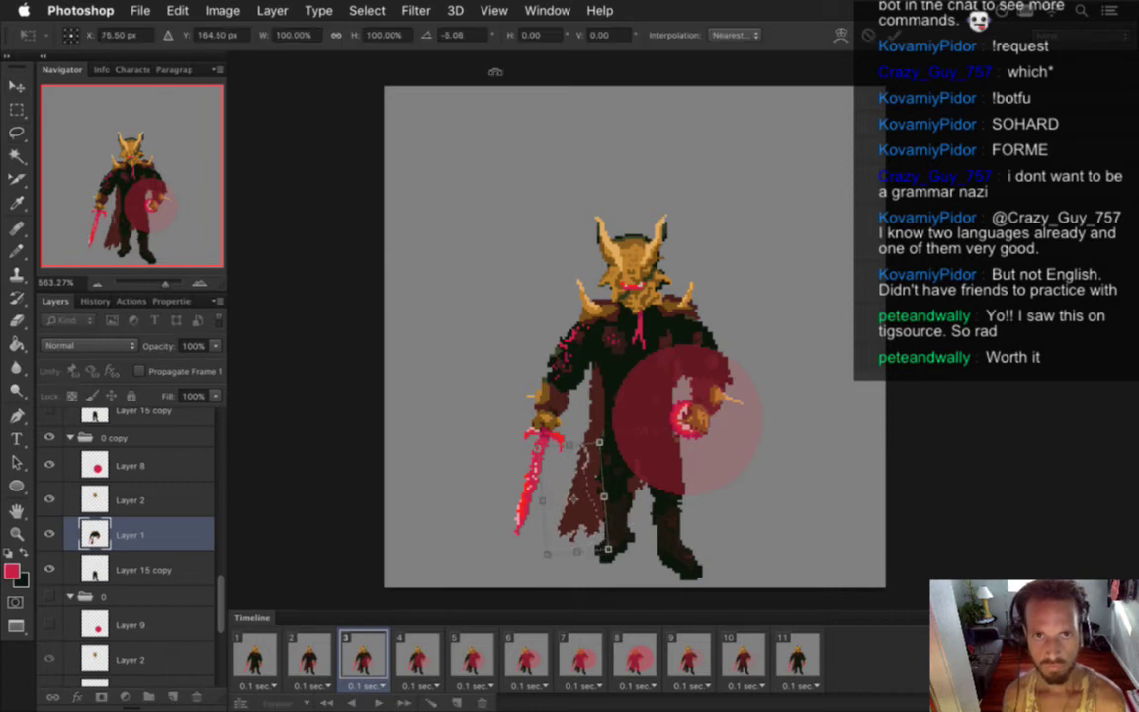
left_click(456, 40)
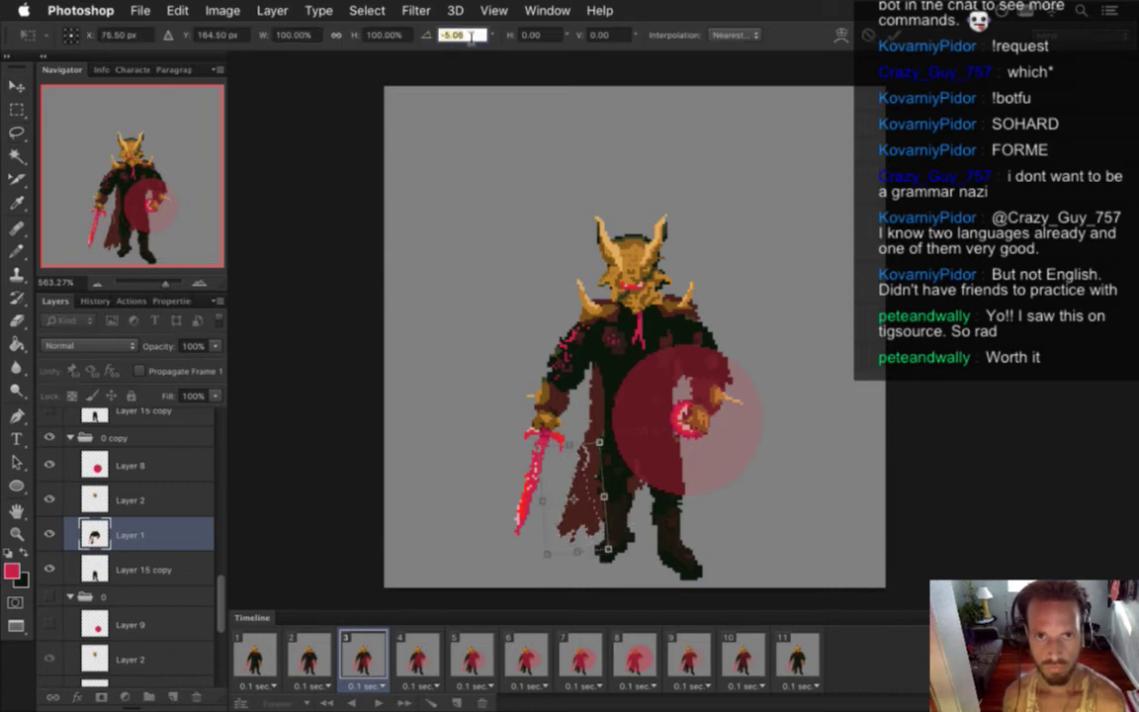
type("-6")
key("Return")
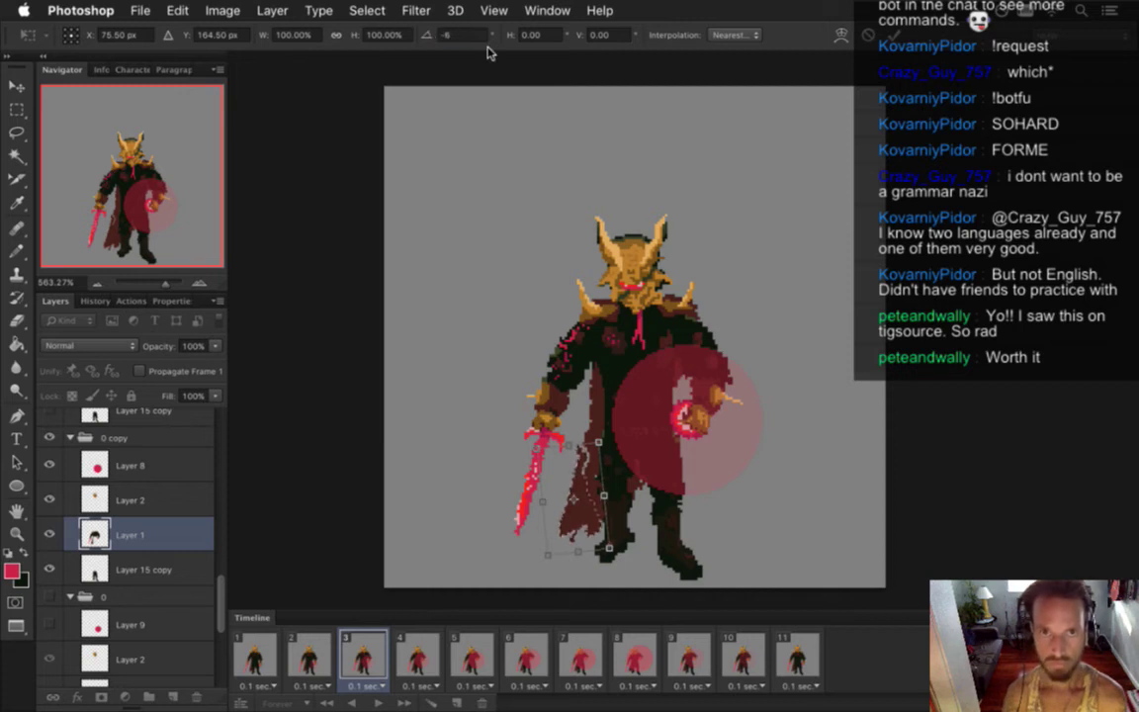
key("Return")
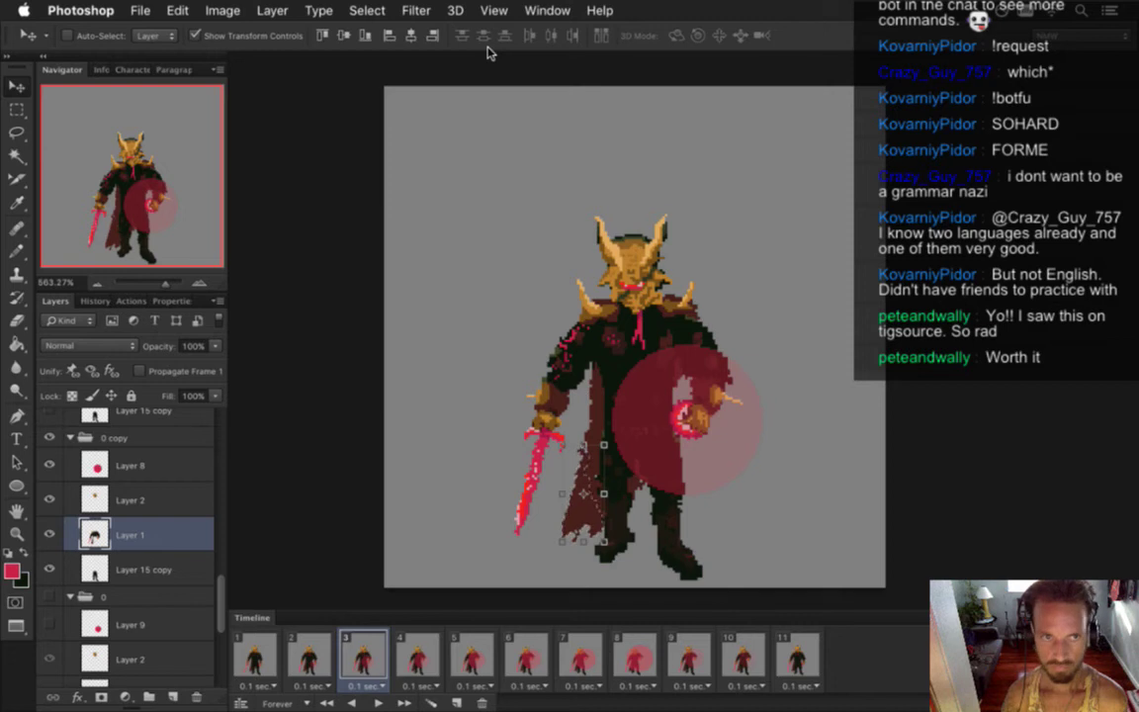
- Deselect, sample the cape's dark red and touch up the rotated cape's edge on frame 3 with the Pencil
key("m")
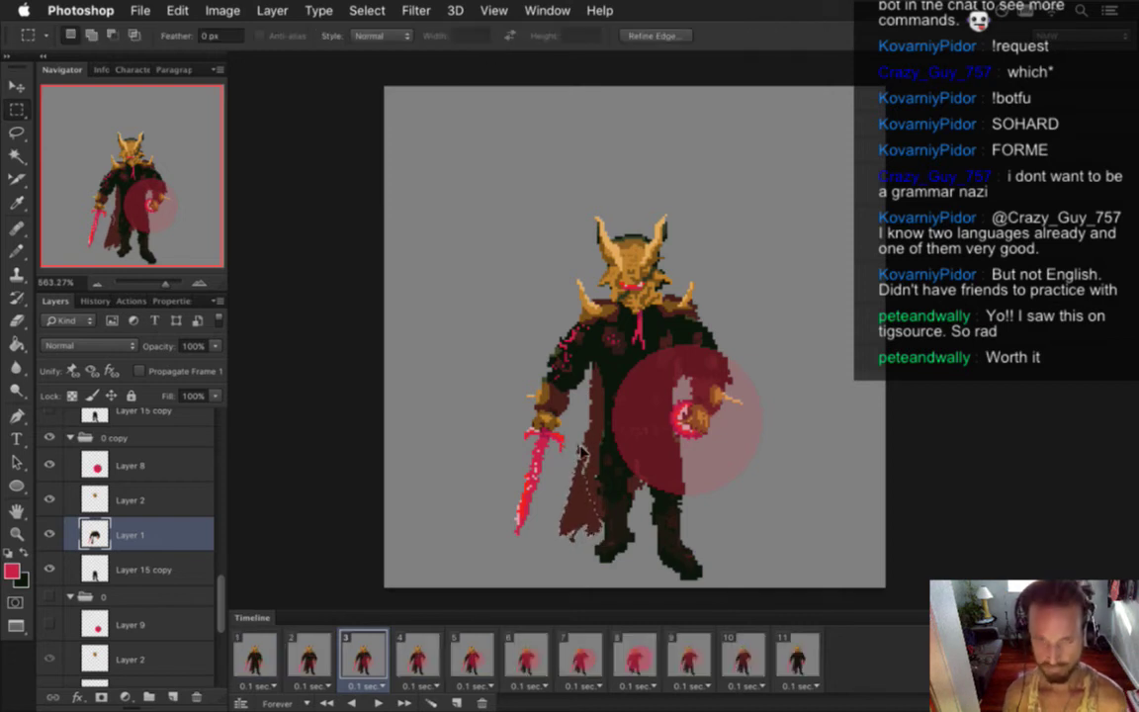
key("i")
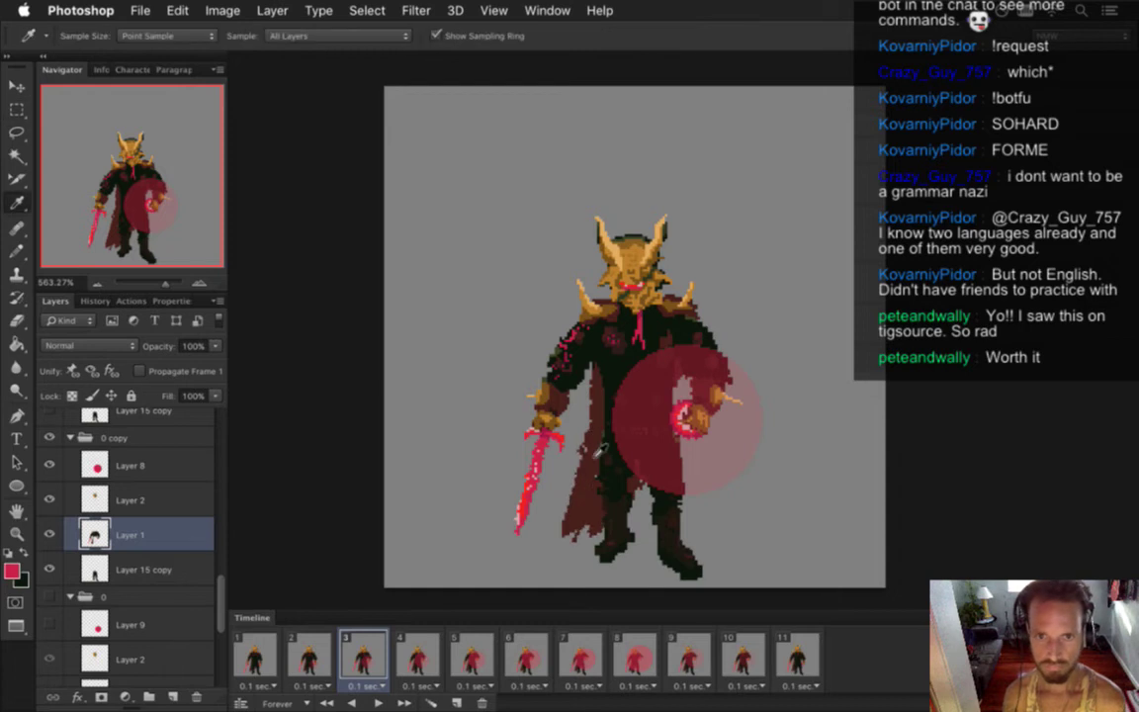
key("b")
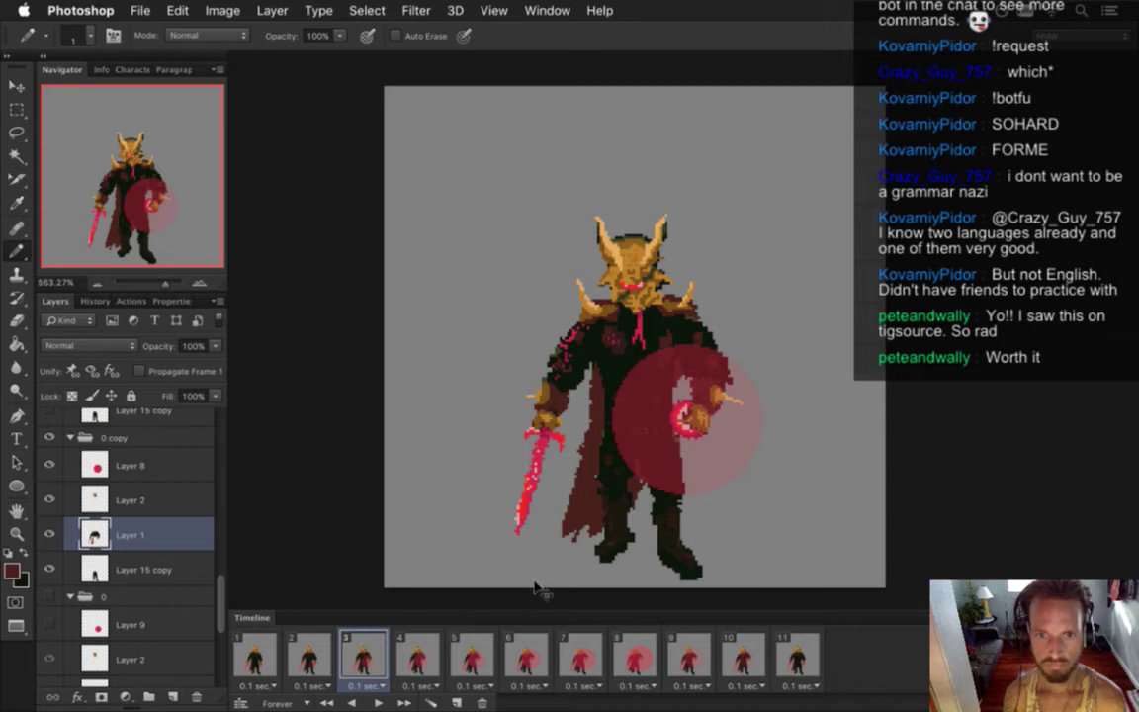
- Step back and forth through frames 1 to 5 to compare the cape's position from frame to frame
left_click(254, 655)
left_click(380, 657)
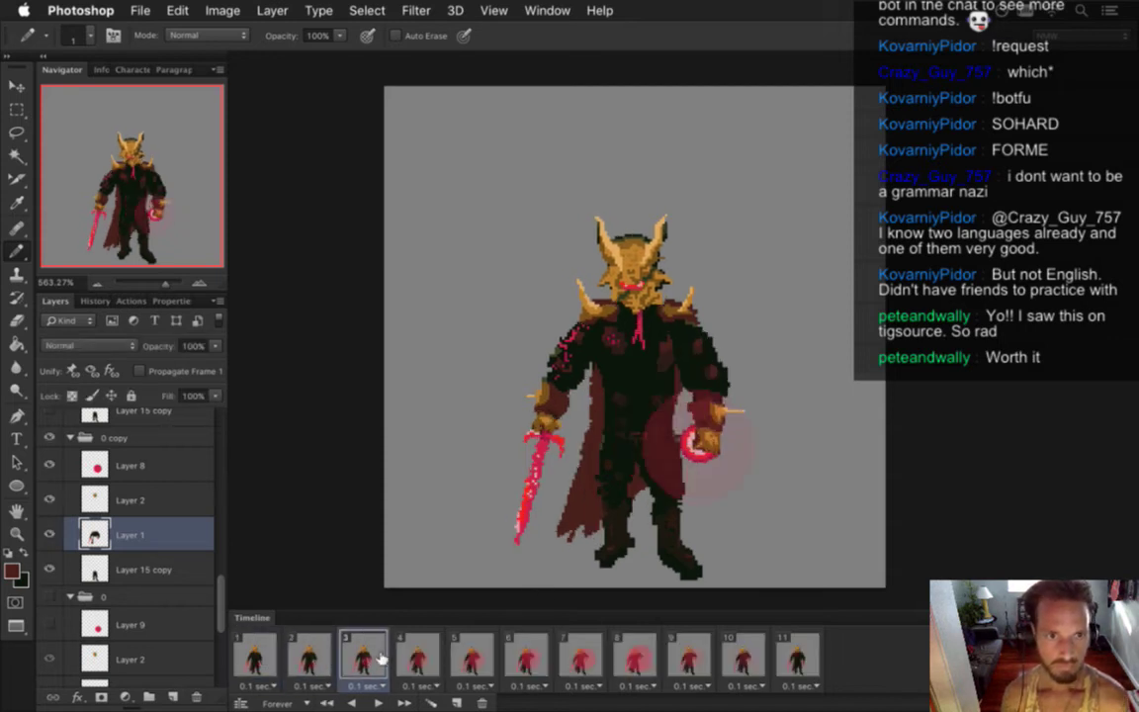
left_click(420, 654)
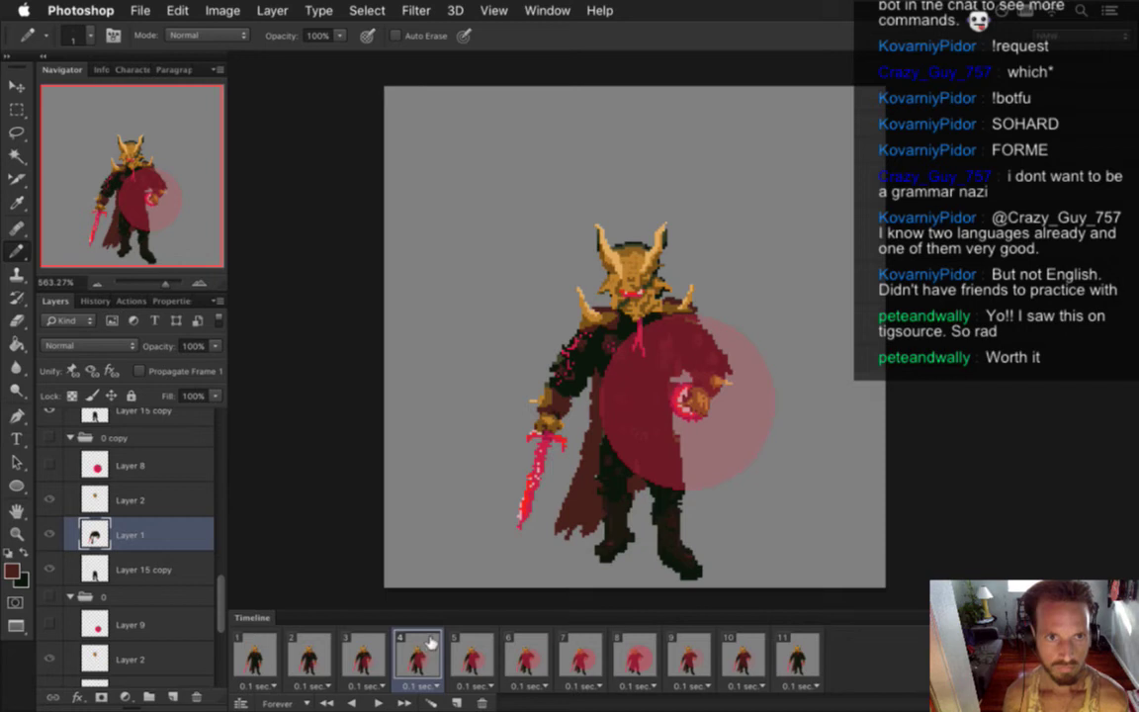
left_click(468, 652)
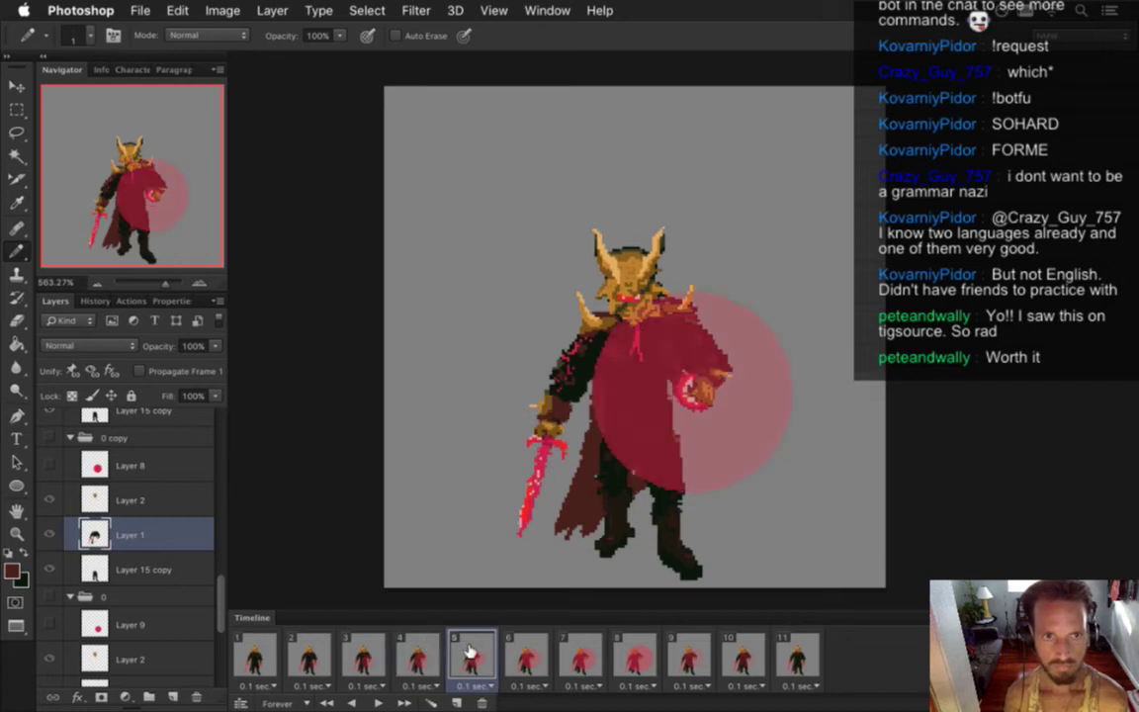
left_click(416, 654)
left_click(364, 654)
left_click(418, 658)
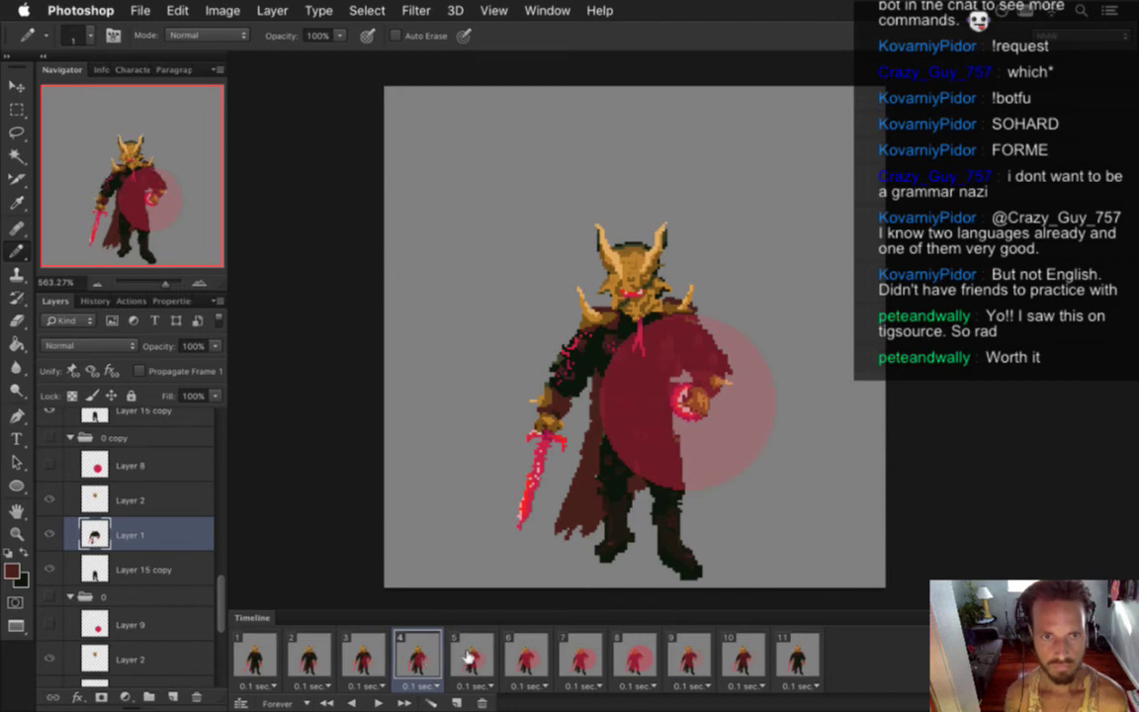
- On Layer 1 of frame 5, lasso the lower end of the cape and rotate it counterclockwise
left_click(467, 655)
left_click_drag(222, 605, 202, 494)
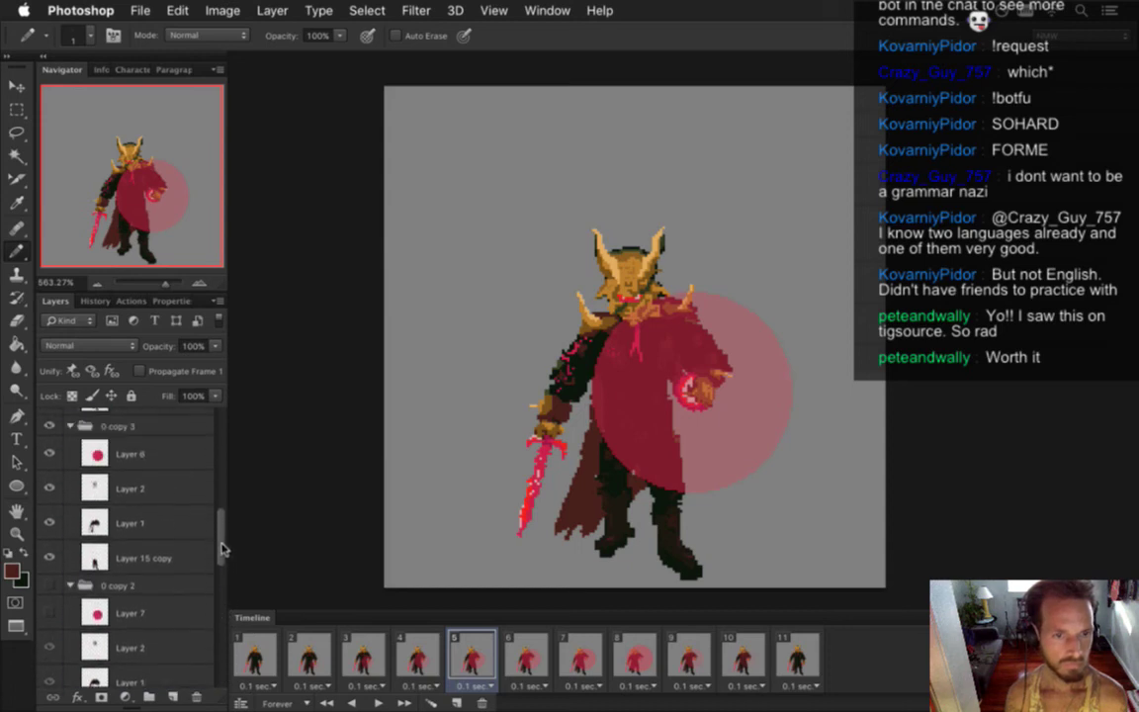
left_click(129, 509)
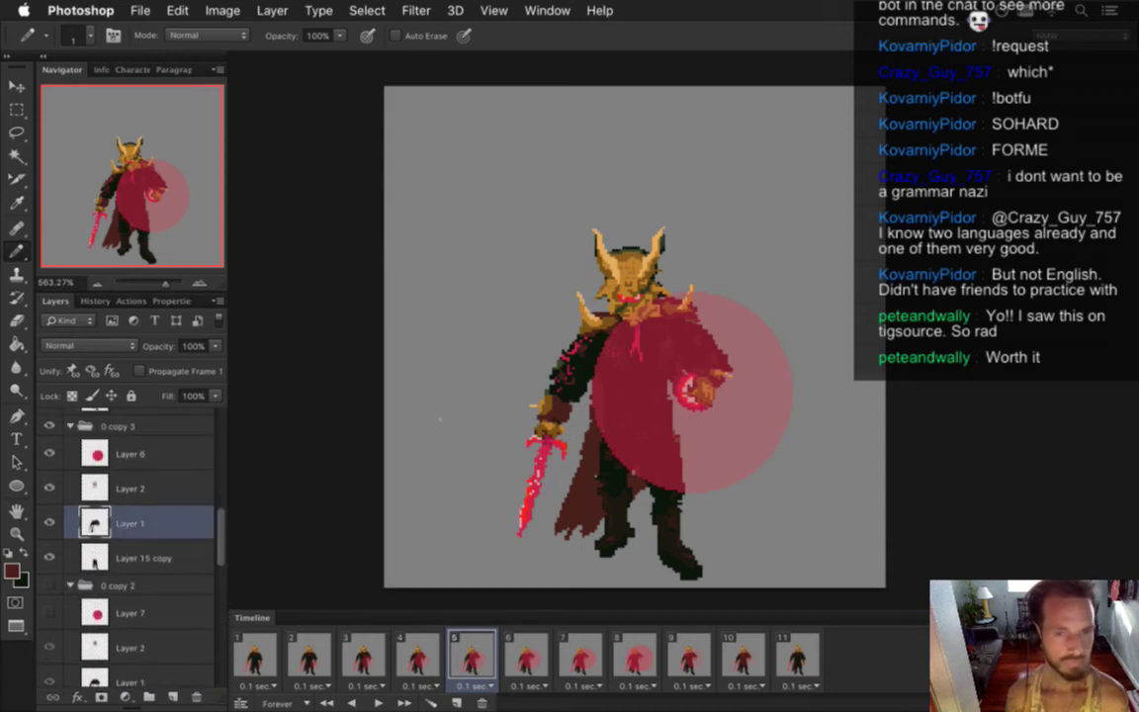
key("l")
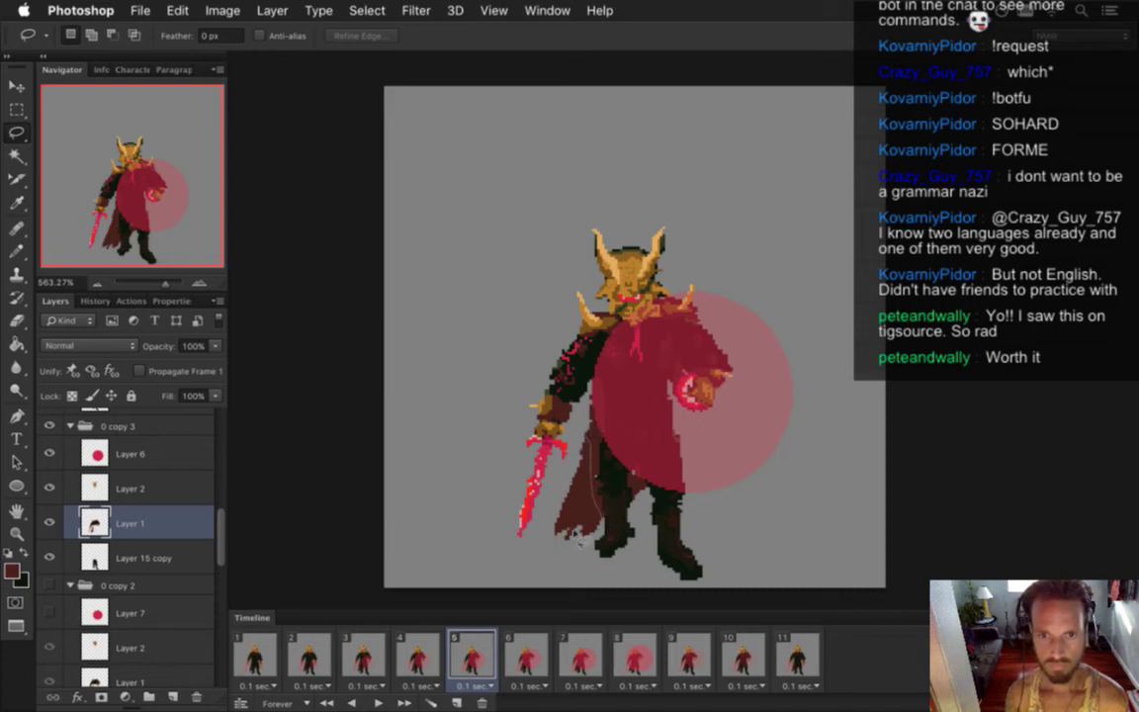
left_click_drag(597, 530, 579, 442)
key("v")
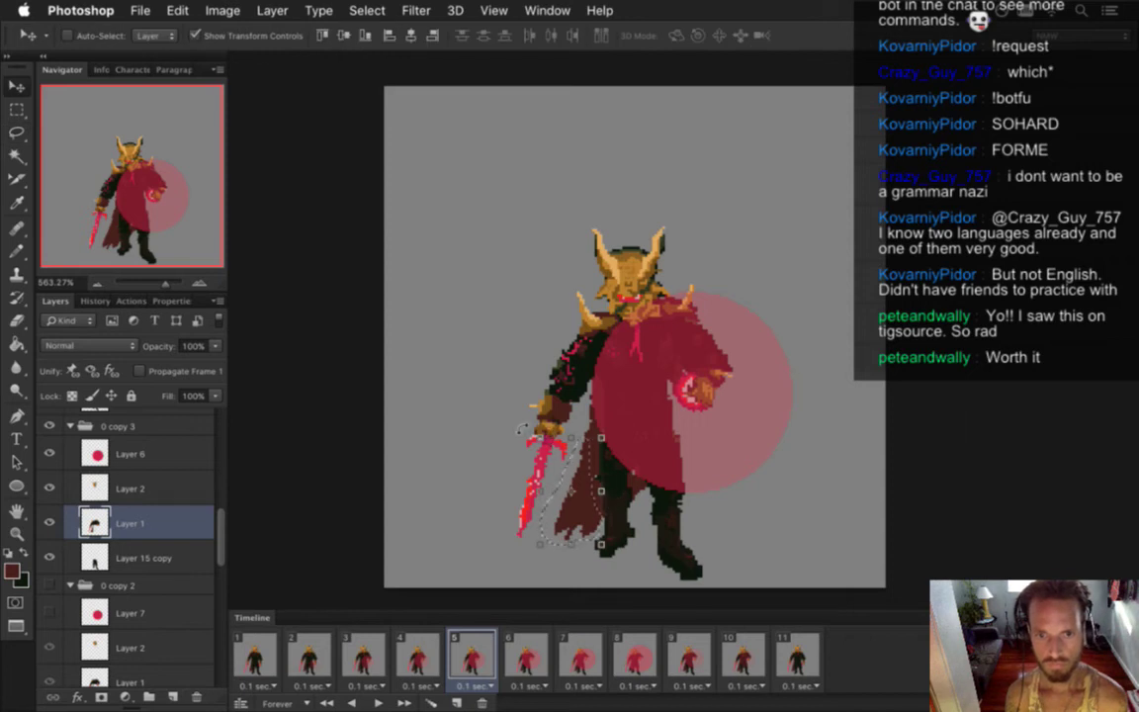
left_click_drag(520, 428, 516, 435)
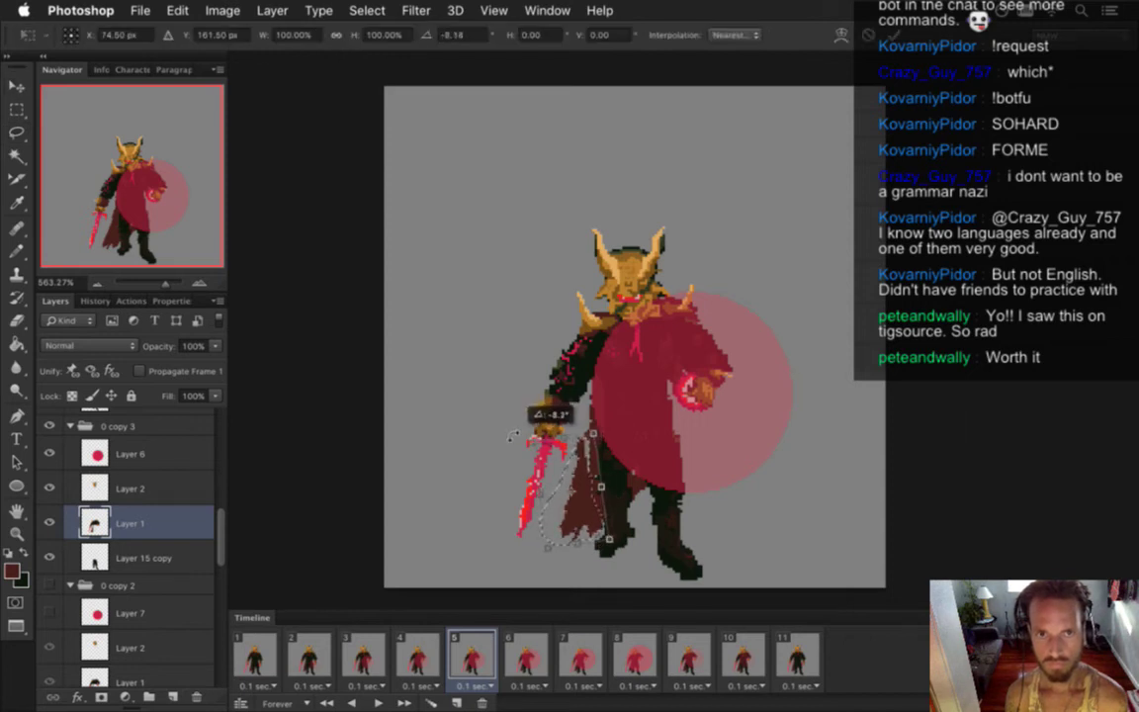
left_click_drag(512, 436, 511, 427)
key("Return")
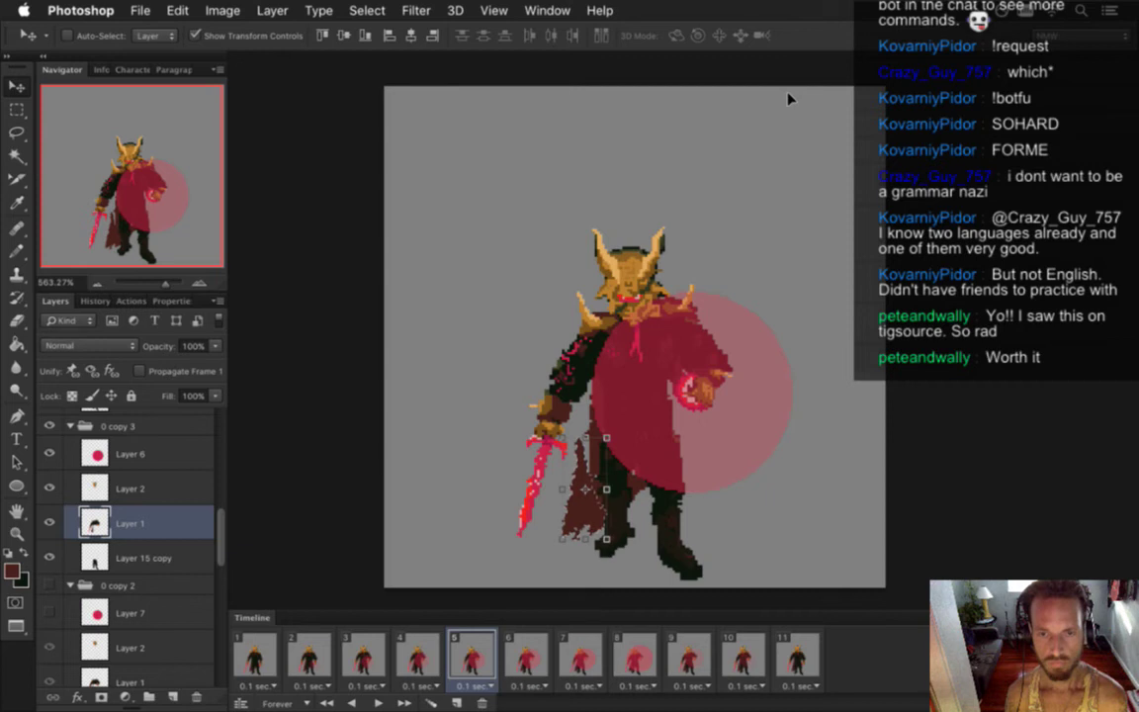
- Marquee-select the outer part of the rotated cape on frame 5, shift it toward the legs to rejoin the body, and deselect
key("m")
scroll(584, 552, "up", 3)
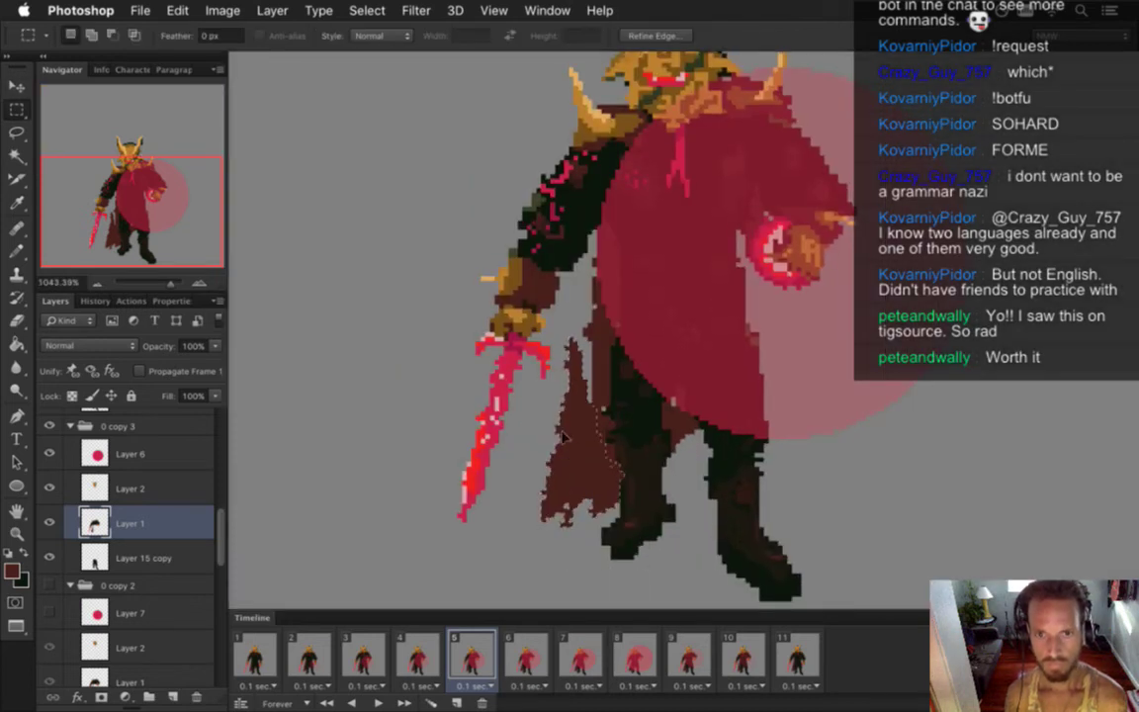
left_click_drag(559, 334, 590, 539)
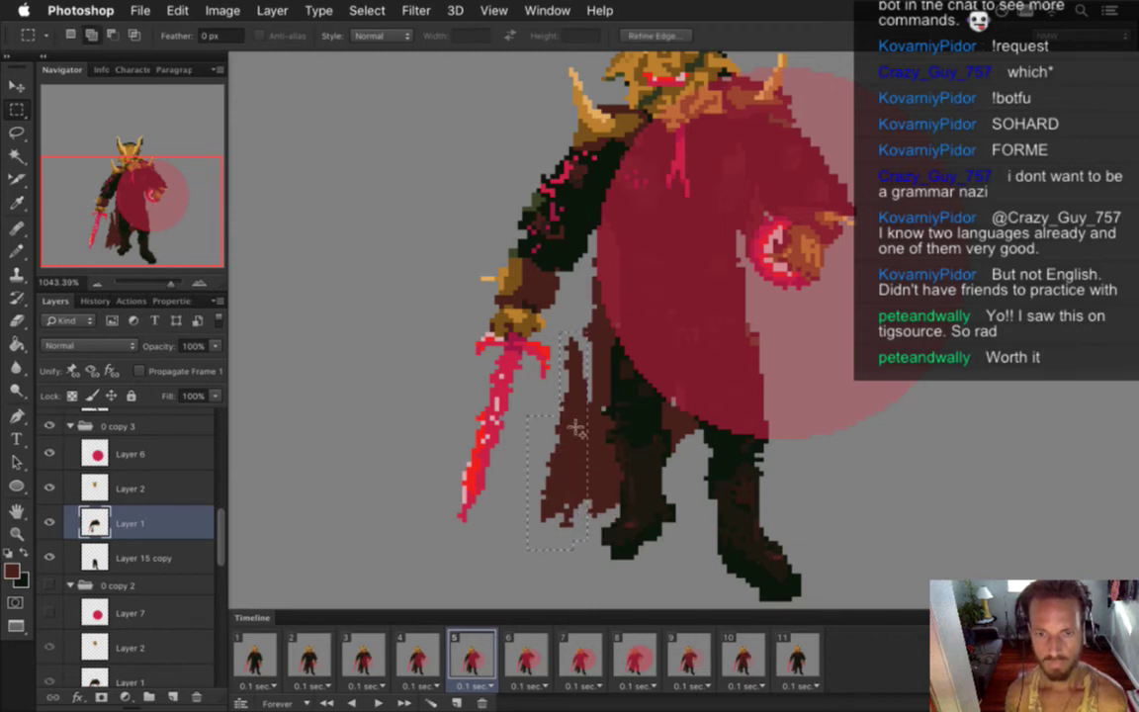
key("v")
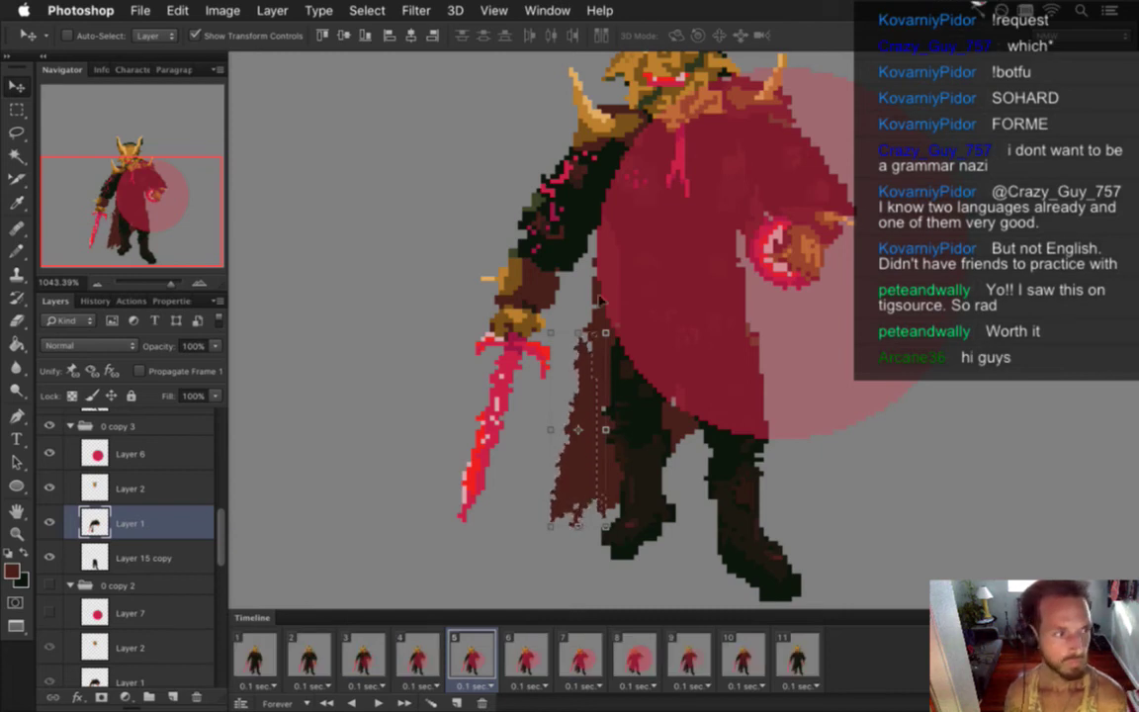
key("m")
left_click(550, 446)
- Clean up the cape's outline and its joint with the body on frame 5 using the Pencil and Eraser, and save
key("b")
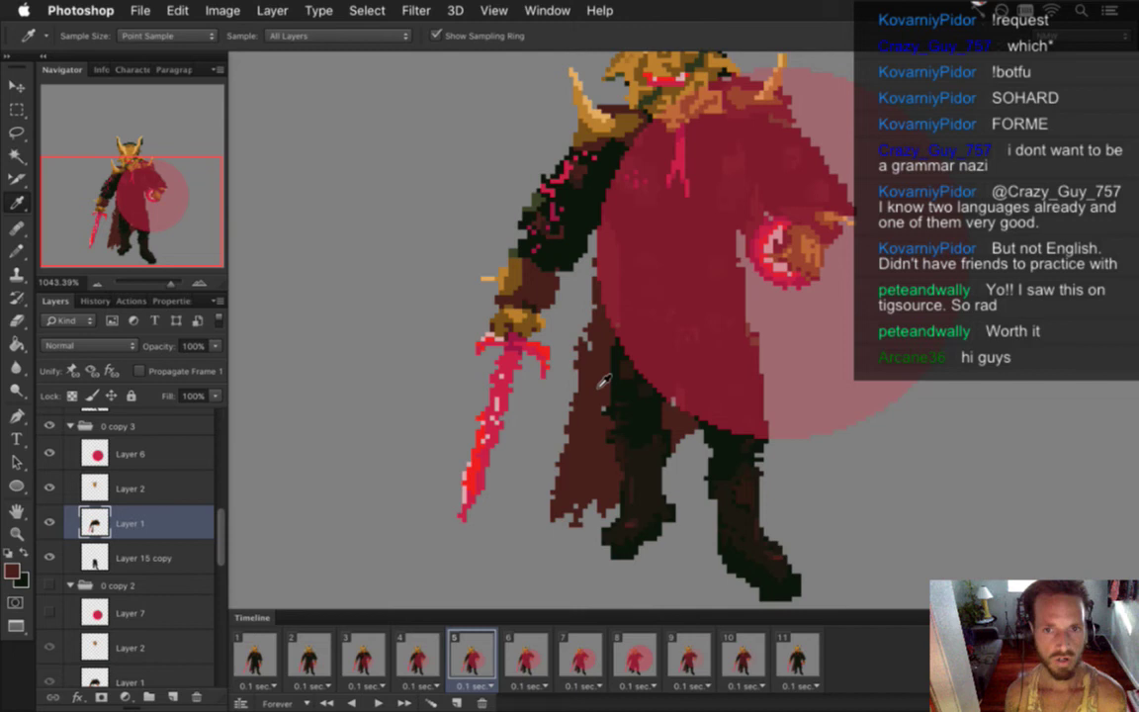
key("e")
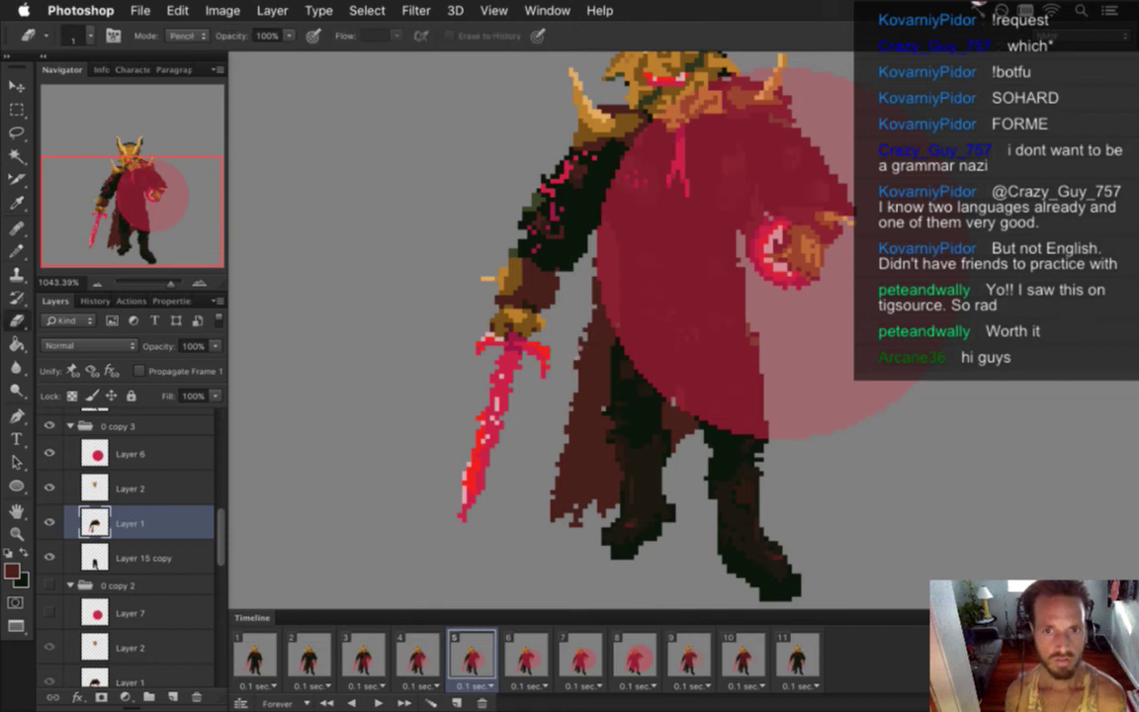
key("b")
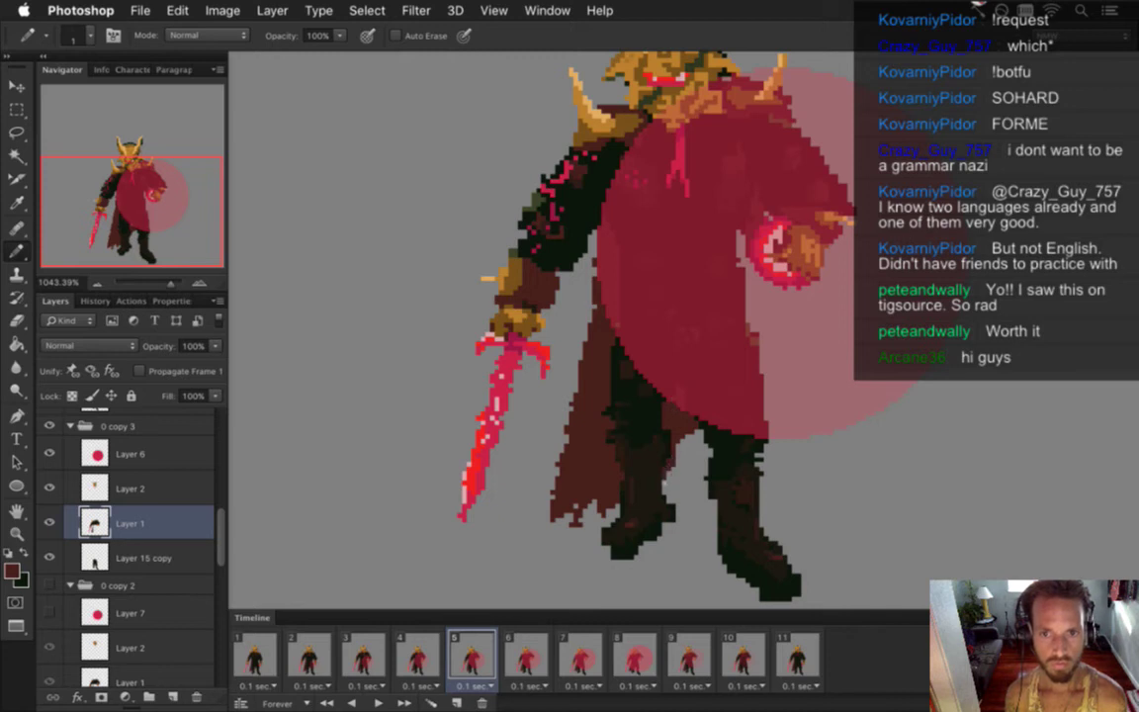
key("super+s")
- Step through frames 4, 5, 6 and 7 to compare the edited cape with its neighbours
left_click(418, 654)
left_click(479, 652)
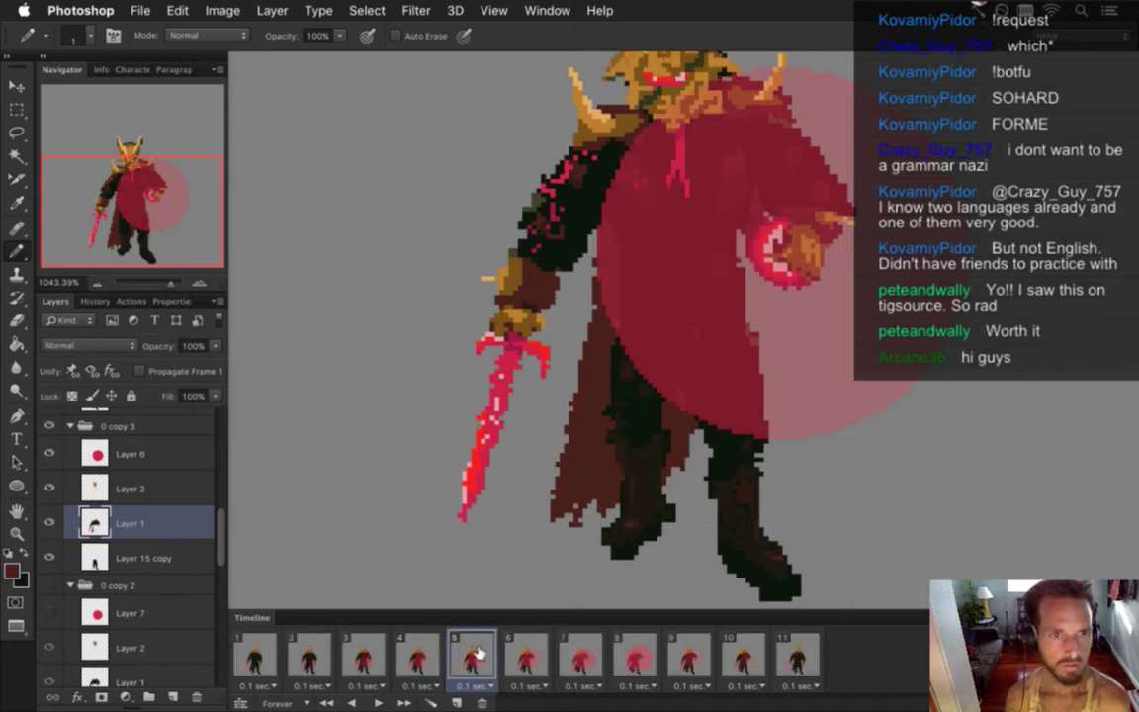
left_click(528, 651)
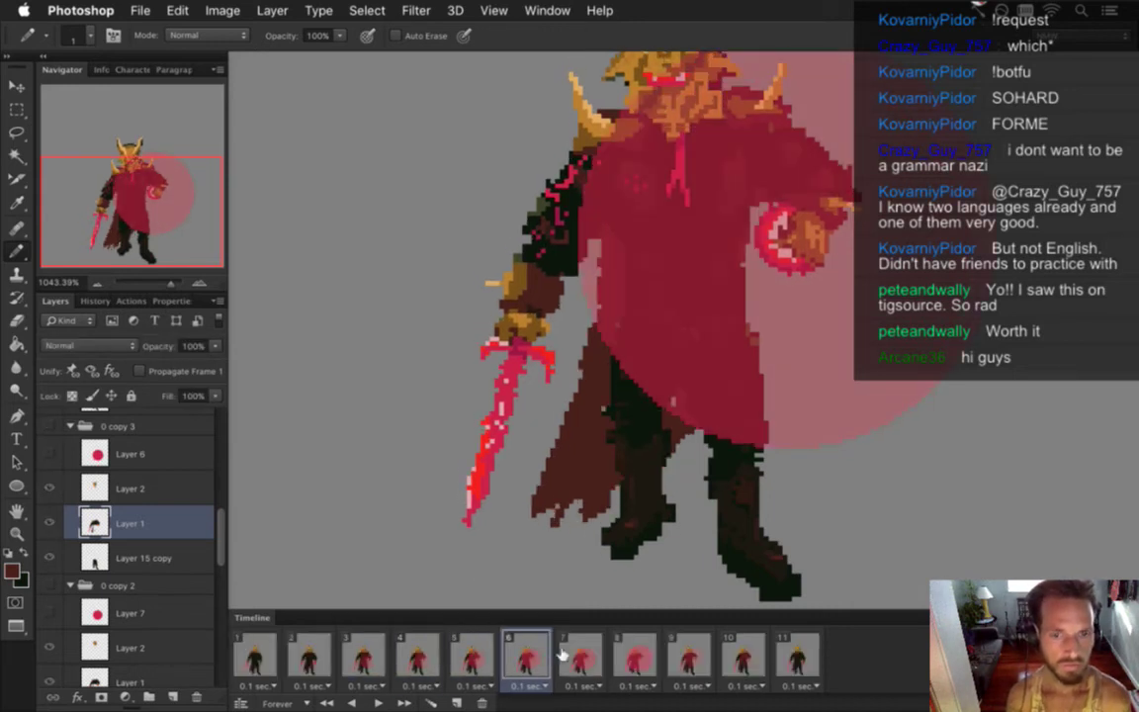
left_click(572, 648)
scroll(197, 475, "up", 5)
left_click(178, 539)
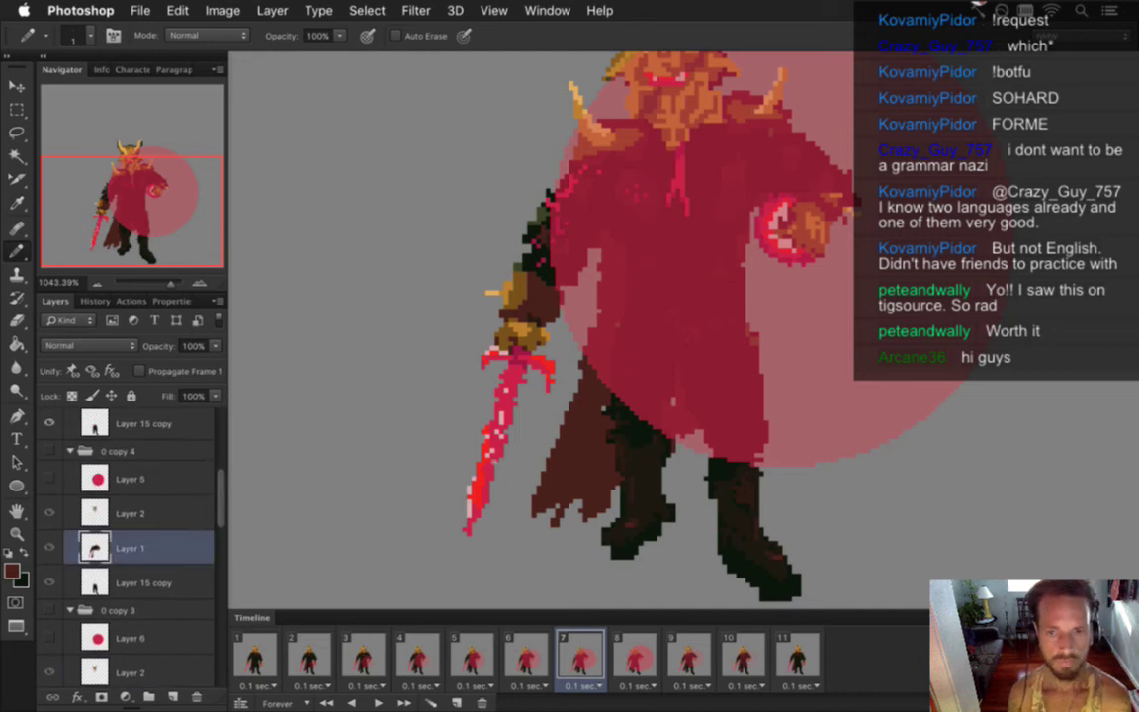
key("l")
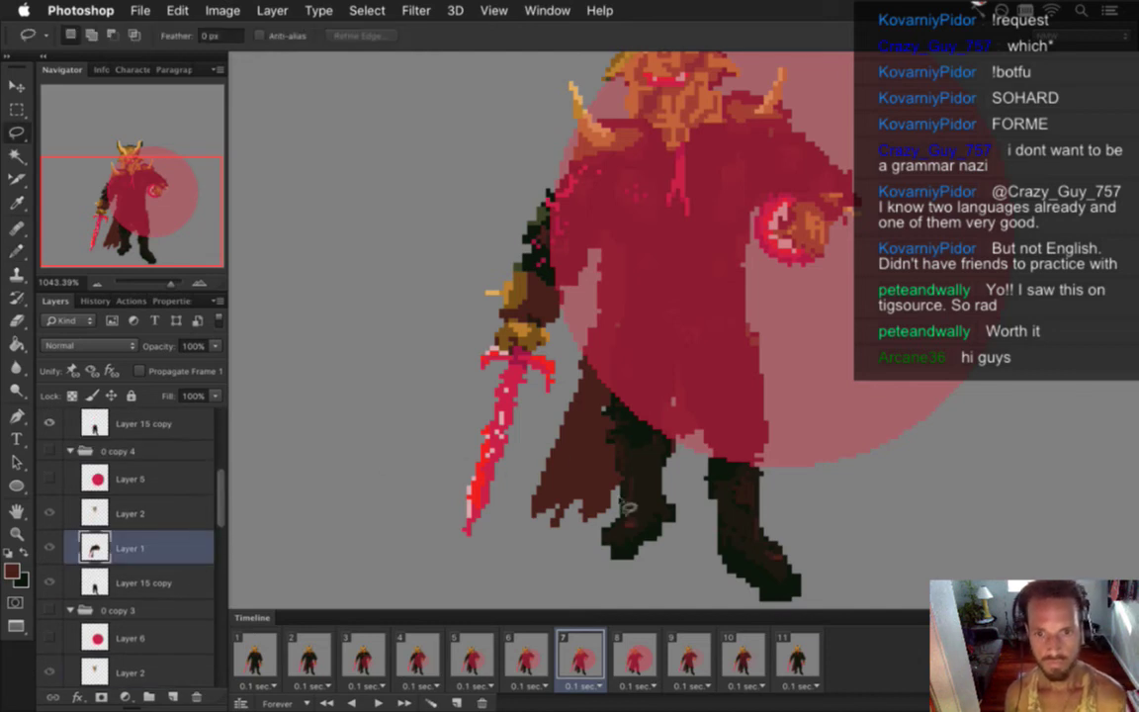
mouse_move(618, 484)
left_mouse_down()
mouse_move(585, 346)
mouse_move(570, 352)
mouse_move(516, 486)
mouse_move(571, 533)
mouse_move(615, 486)
left_mouse_up()
key("v")
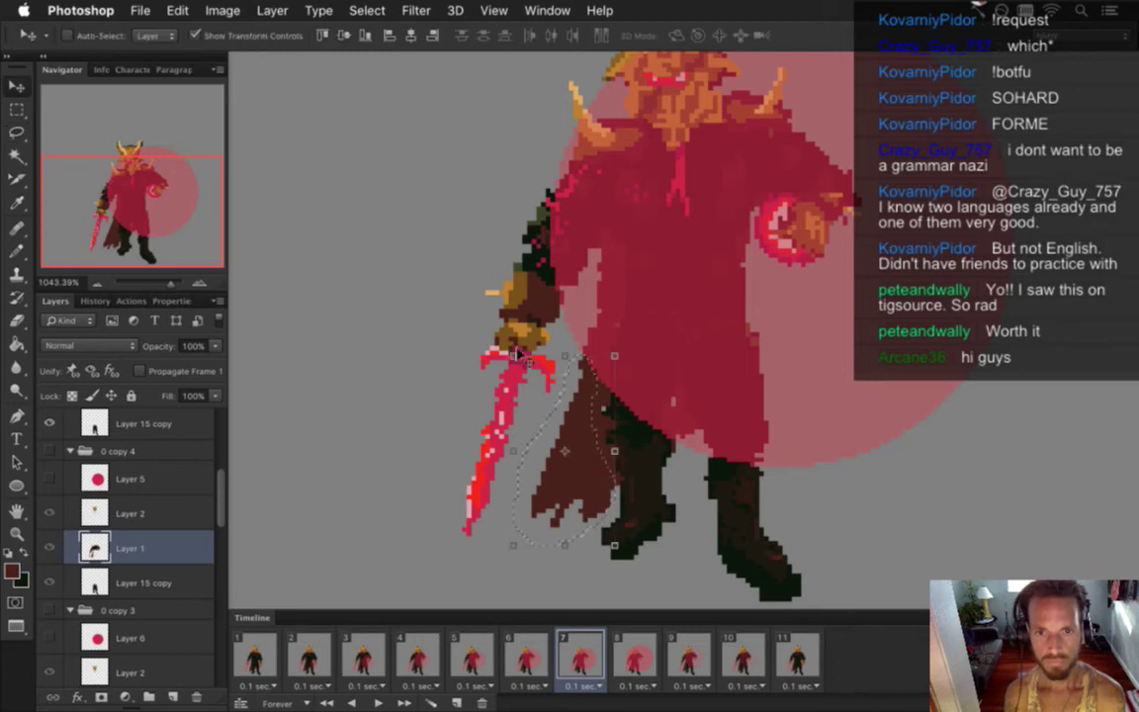
mouse_move(494, 344)
left_mouse_down()
mouse_move(473, 355)
mouse_move(478, 338)
left_mouse_up()
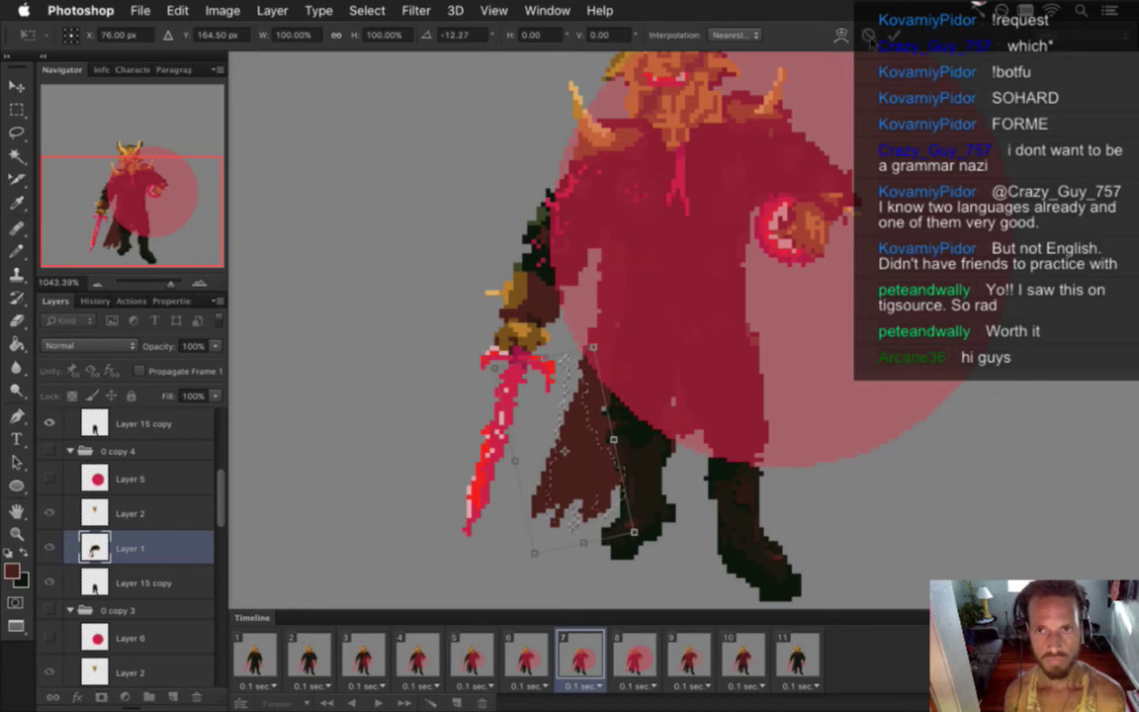
key("Return")
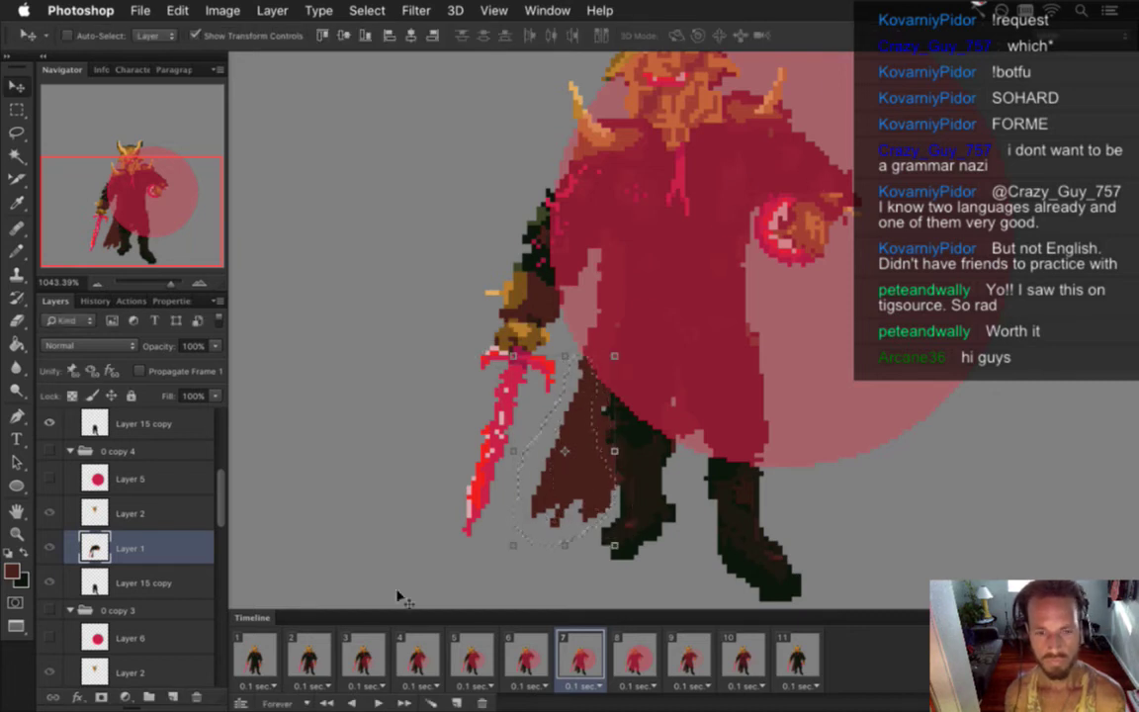
- On frame 7, rotate the selected lower cape on Layer 1 of group 0 copy 5 by -12.21° and nudge it slightly outward toward the sword
scroll(223, 484, "up", 1)
scroll(223, 485, "up", 4)
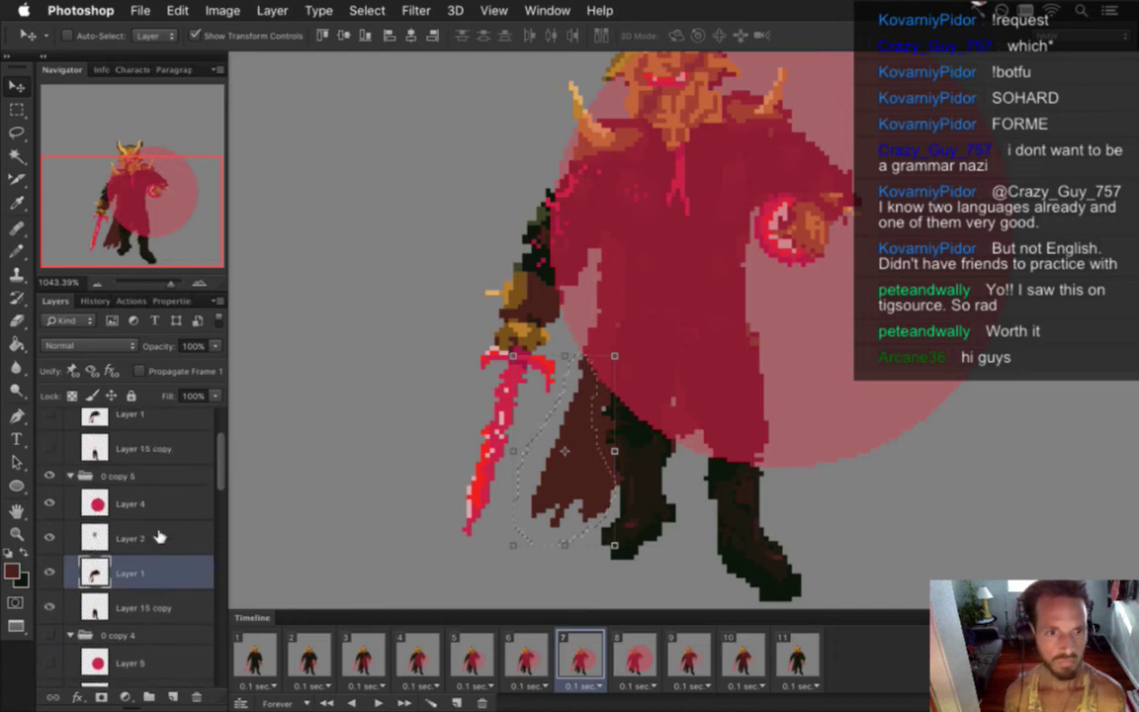
mouse_move(499, 336)
left_mouse_down()
mouse_move(470, 348)
mouse_move(481, 338)
left_mouse_up()
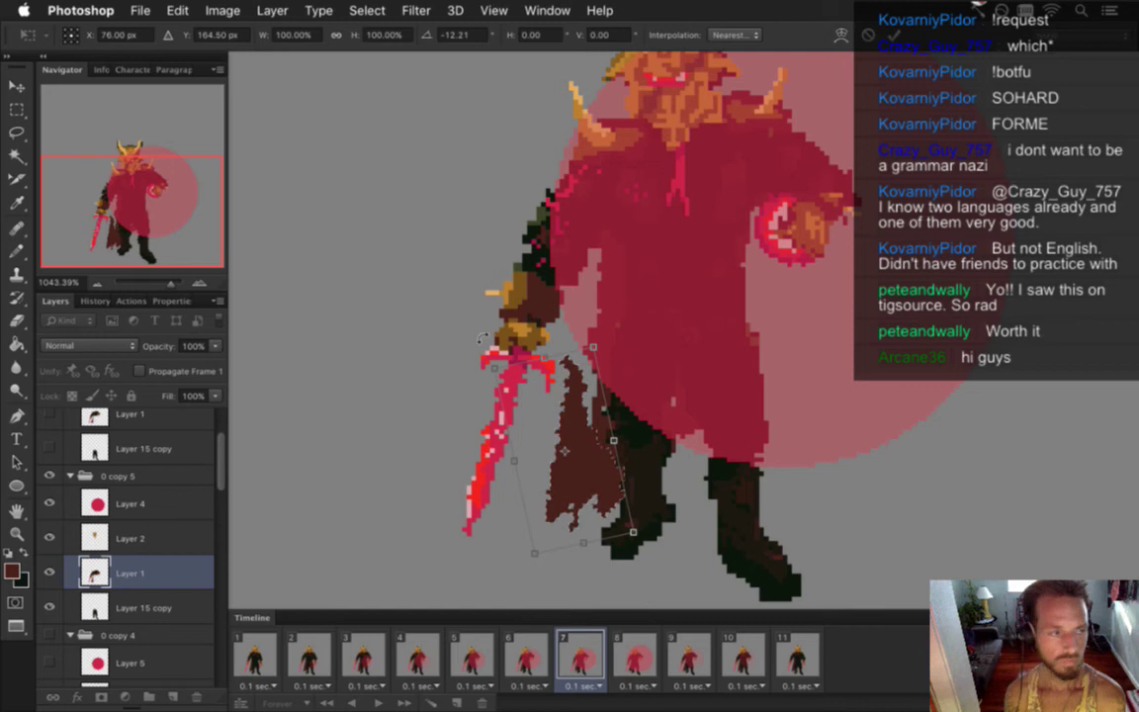
key("Return")
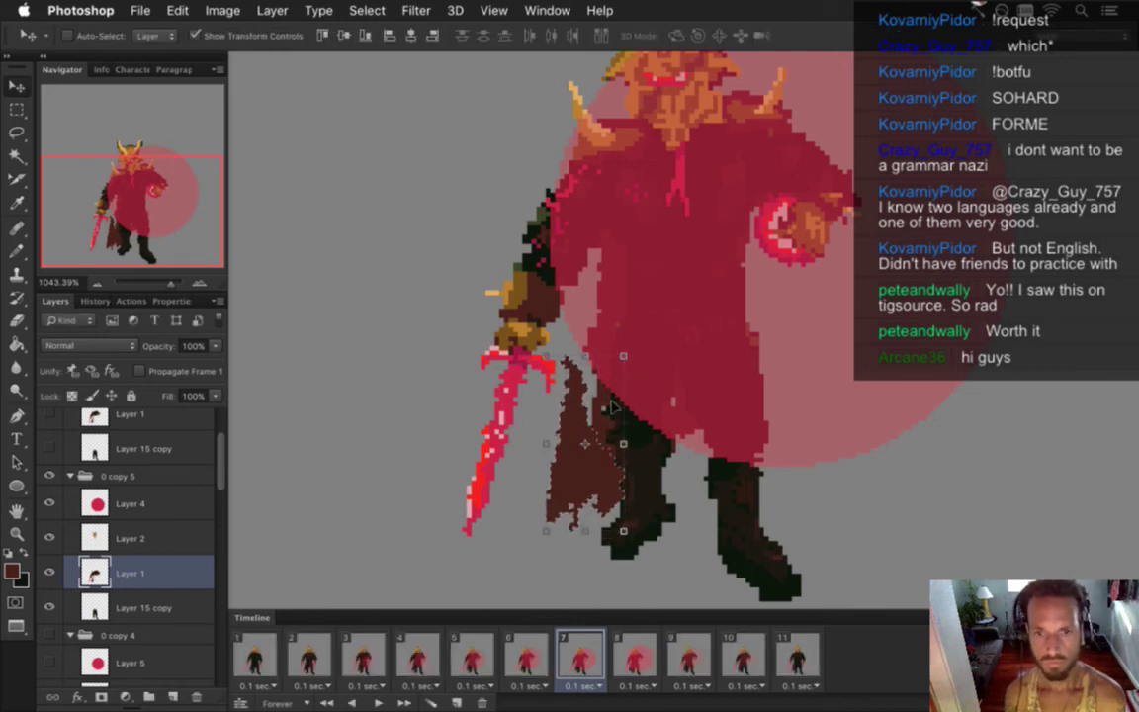
key("Left")
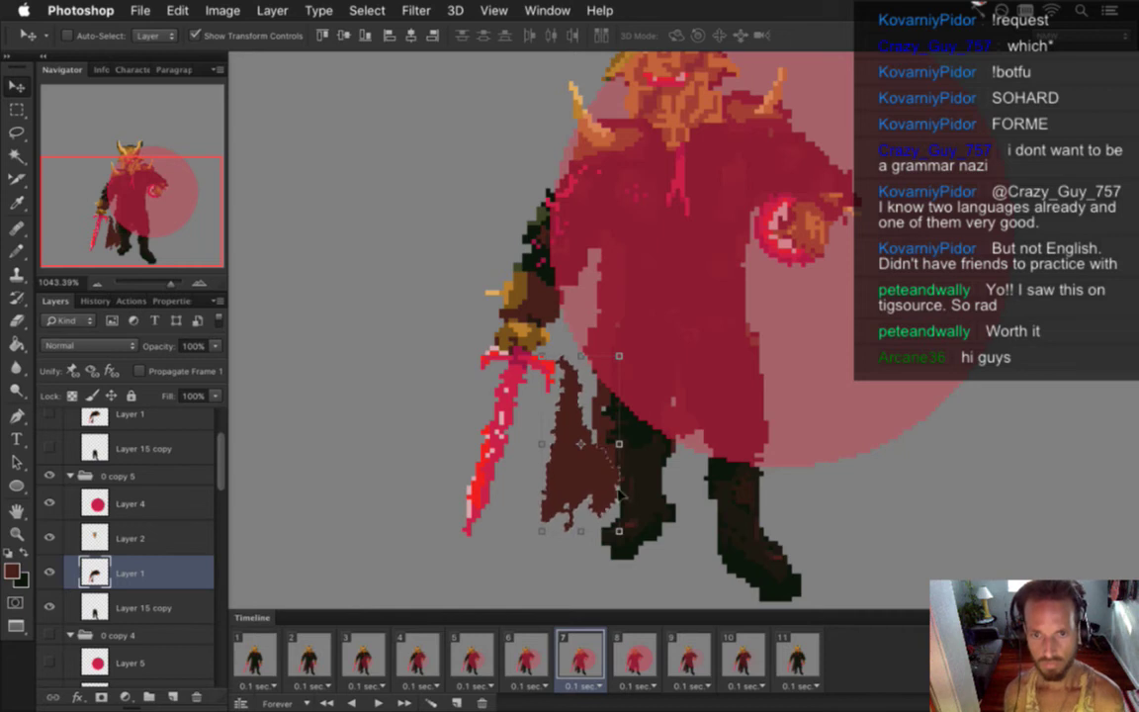
- Marquee-select the outer part of the rotated cape on frame 7 and nudge it inward toward the legs
key("m")
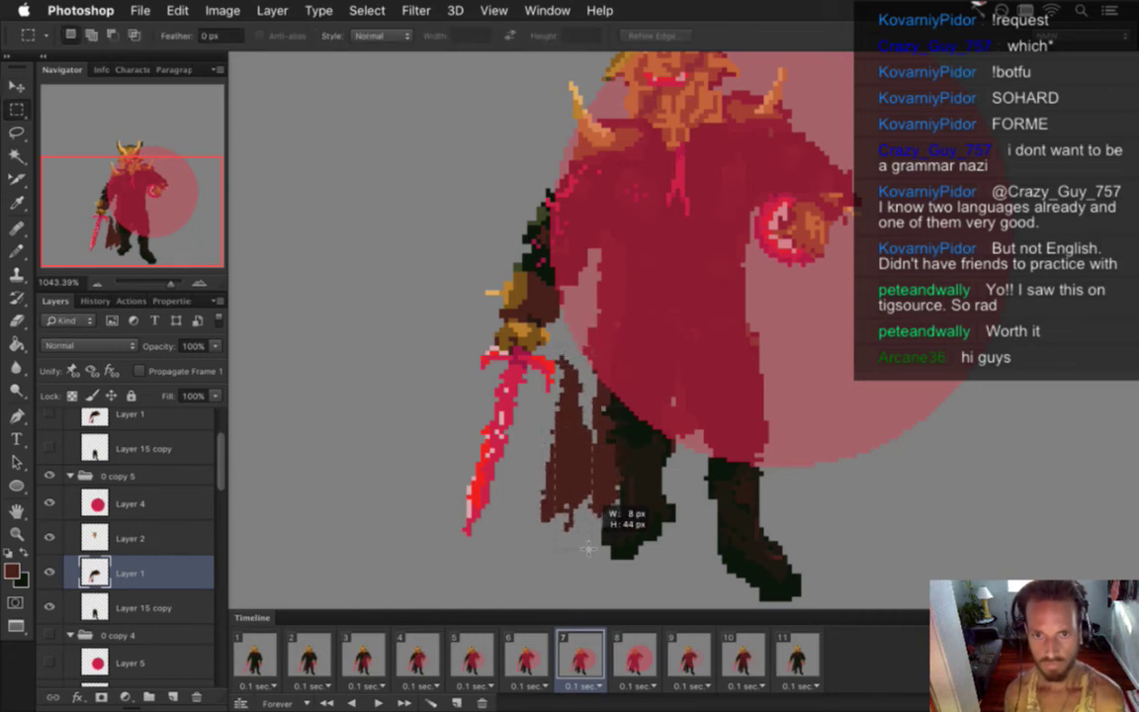
left_click_drag(589, 539, 591, 545)
left_click_drag(554, 492, 558, 498)
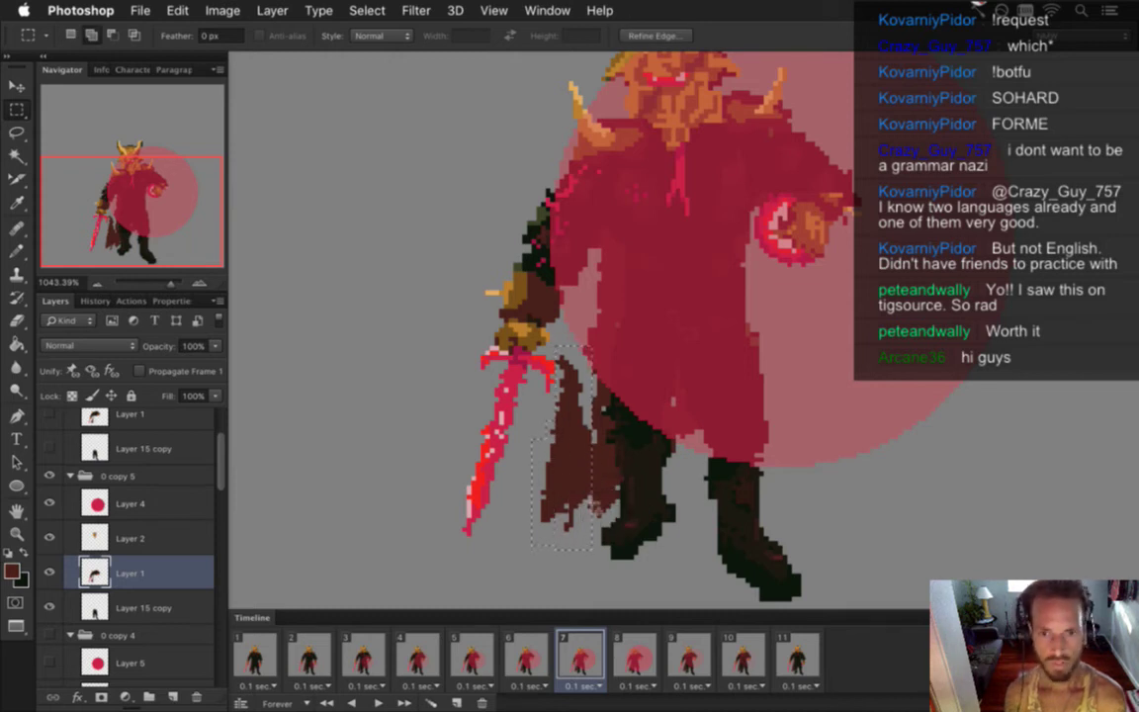
left_click_drag(599, 521, 603, 531)
key("v")
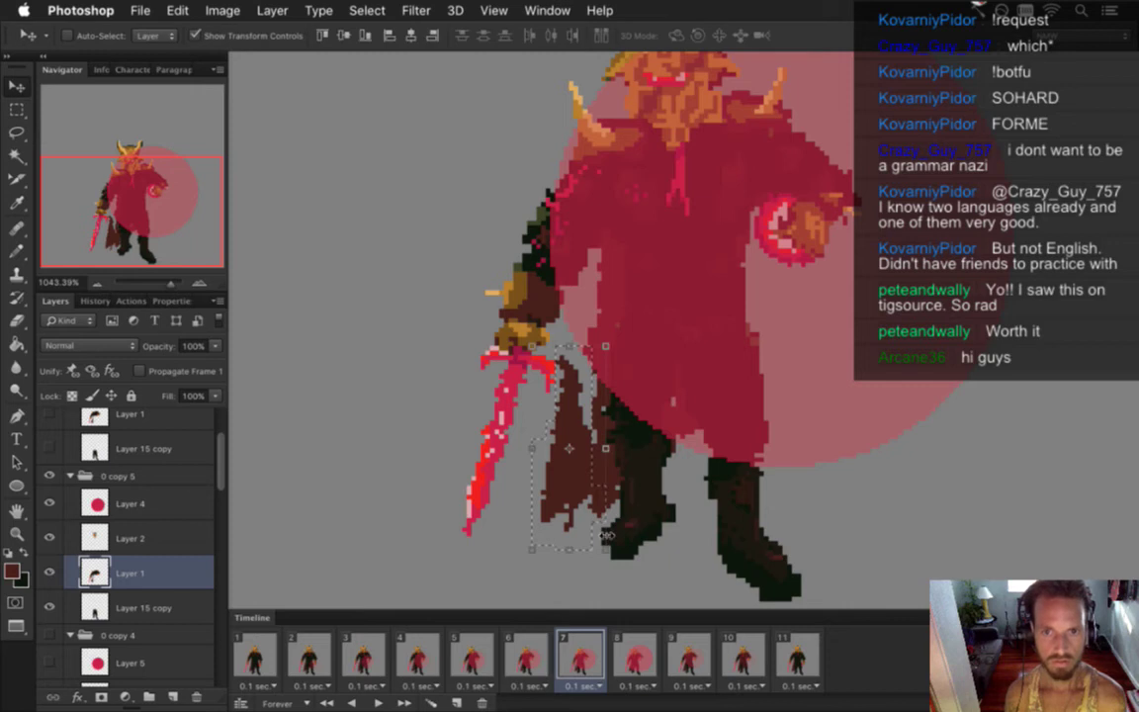
key("Right")
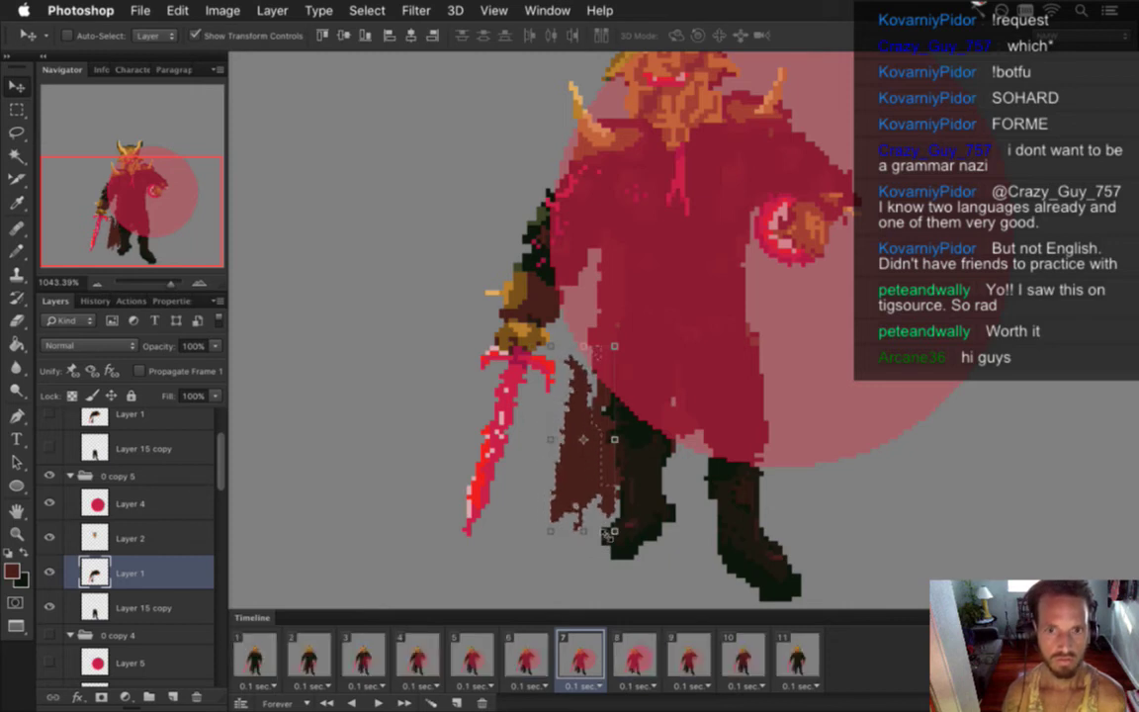
key("Right")
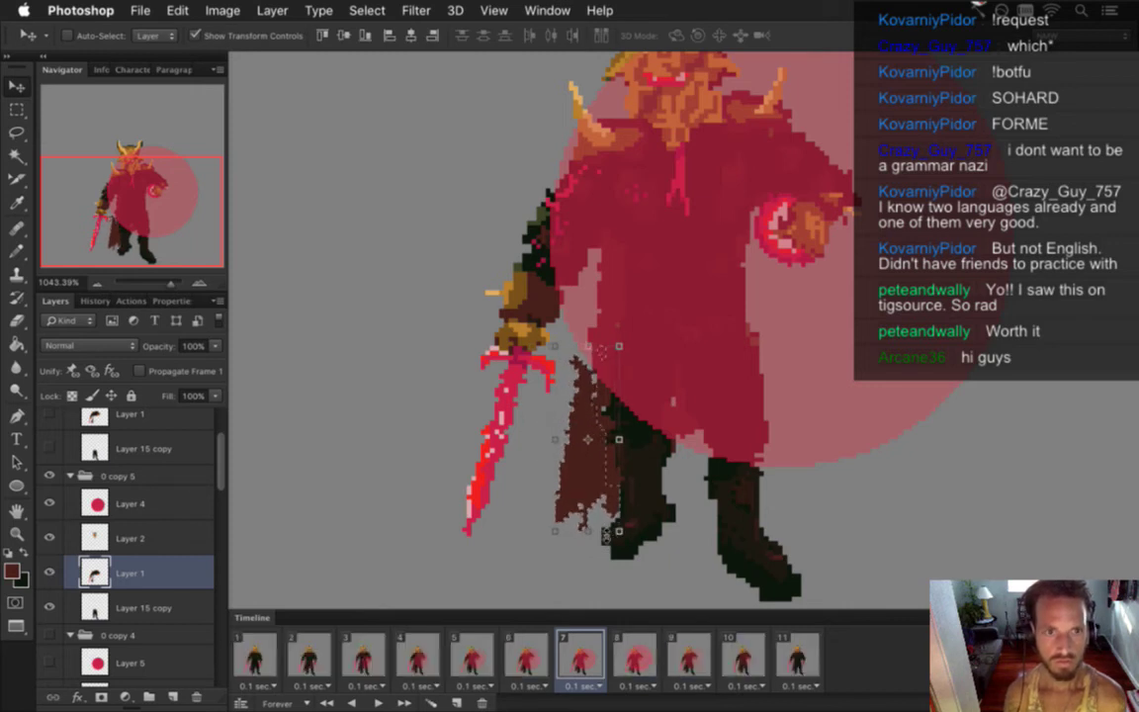
- Deselect the shifted cape piece and clean up its upper edge on frame 7 with the Eraser and Pencil
key("e")
key("ctrl+d")
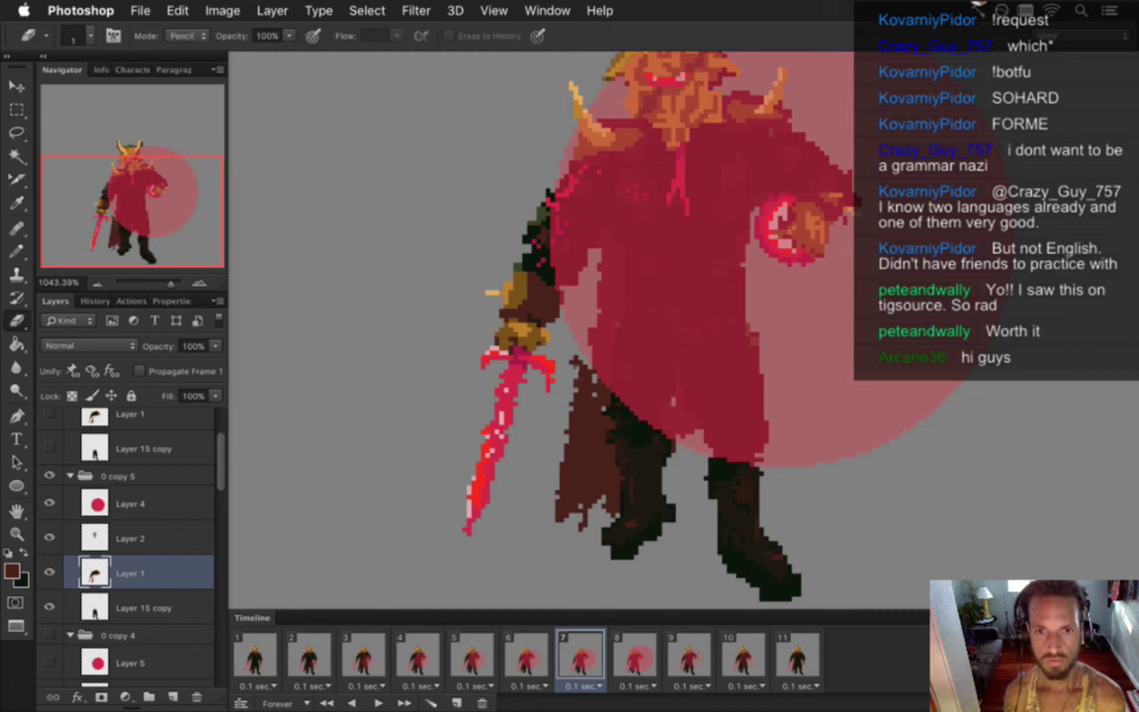
key("b")
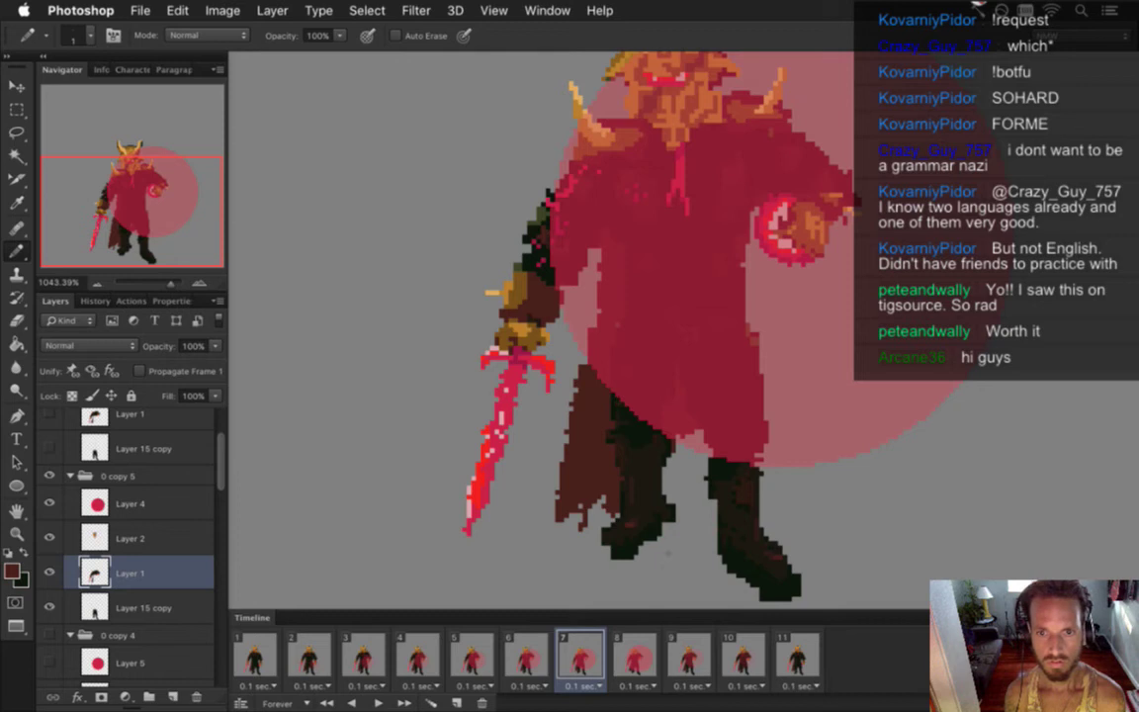
- Step through frames 6 to 11 to compare the cape's shape from frame to frame
left_click(528, 654)
left_click(575, 655)
left_click(633, 652)
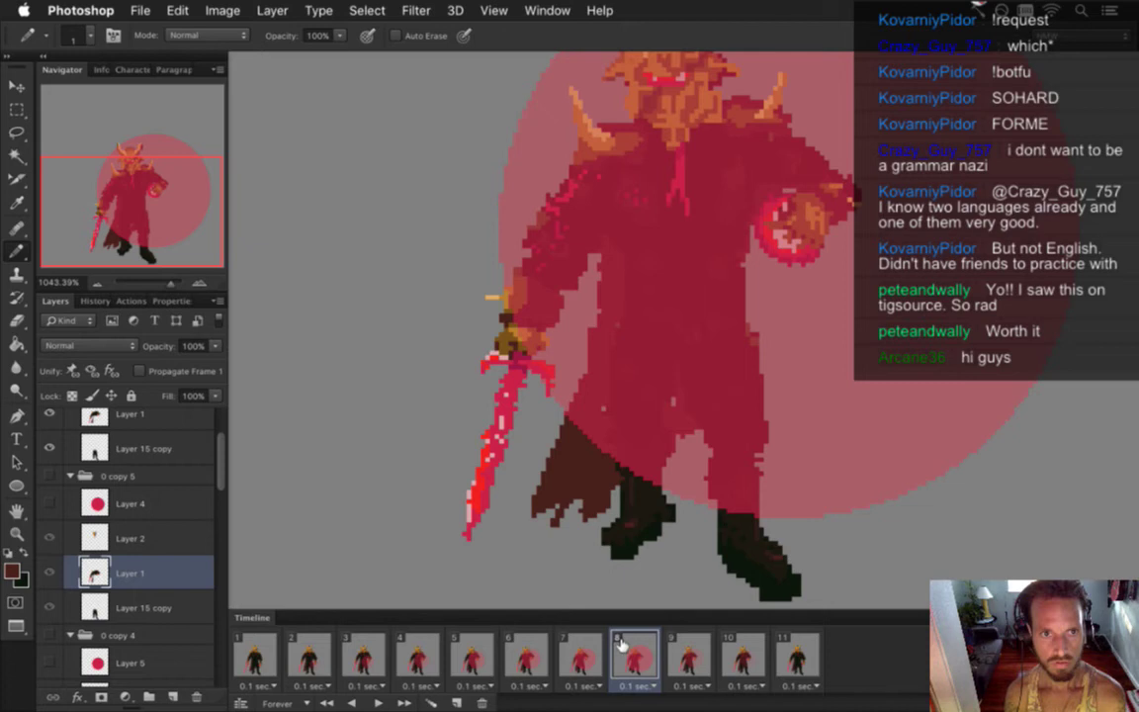
left_click(692, 654)
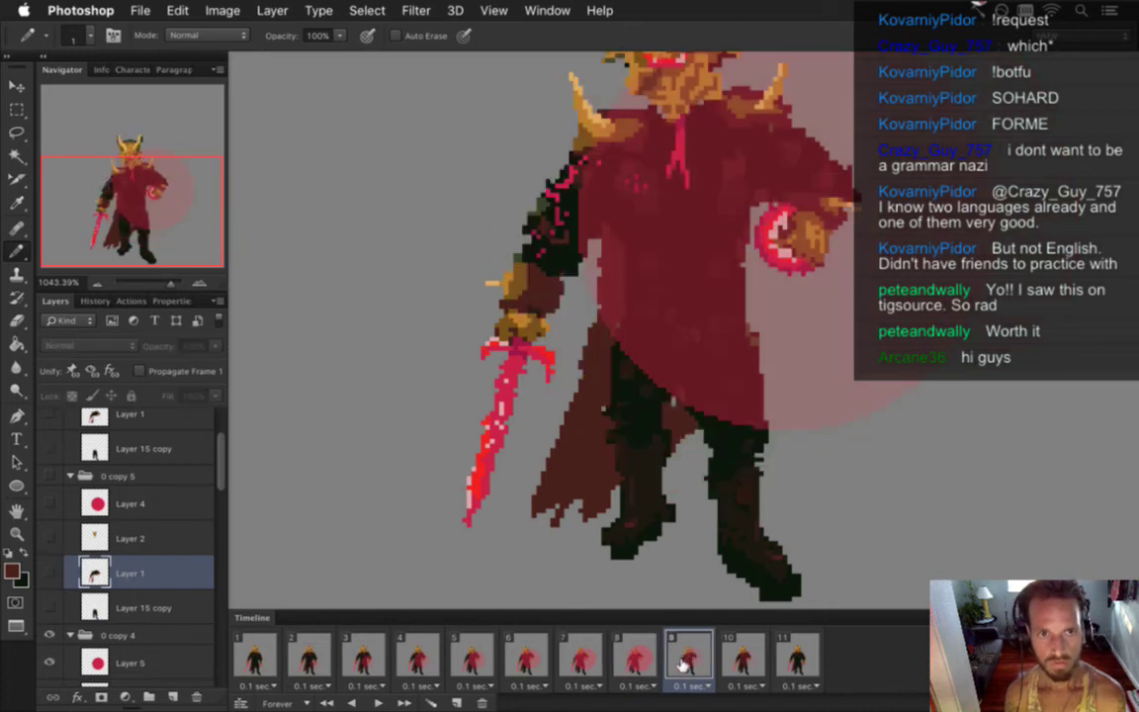
left_click(741, 654)
left_click(700, 654)
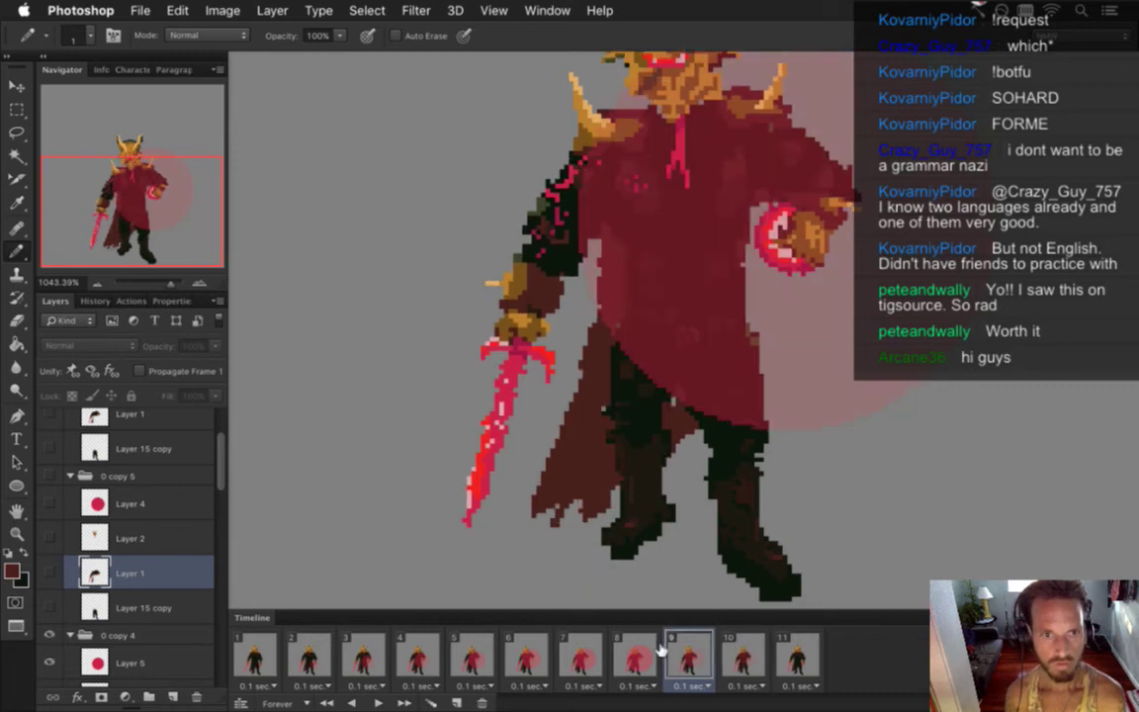
left_click(743, 658)
left_click(788, 660)
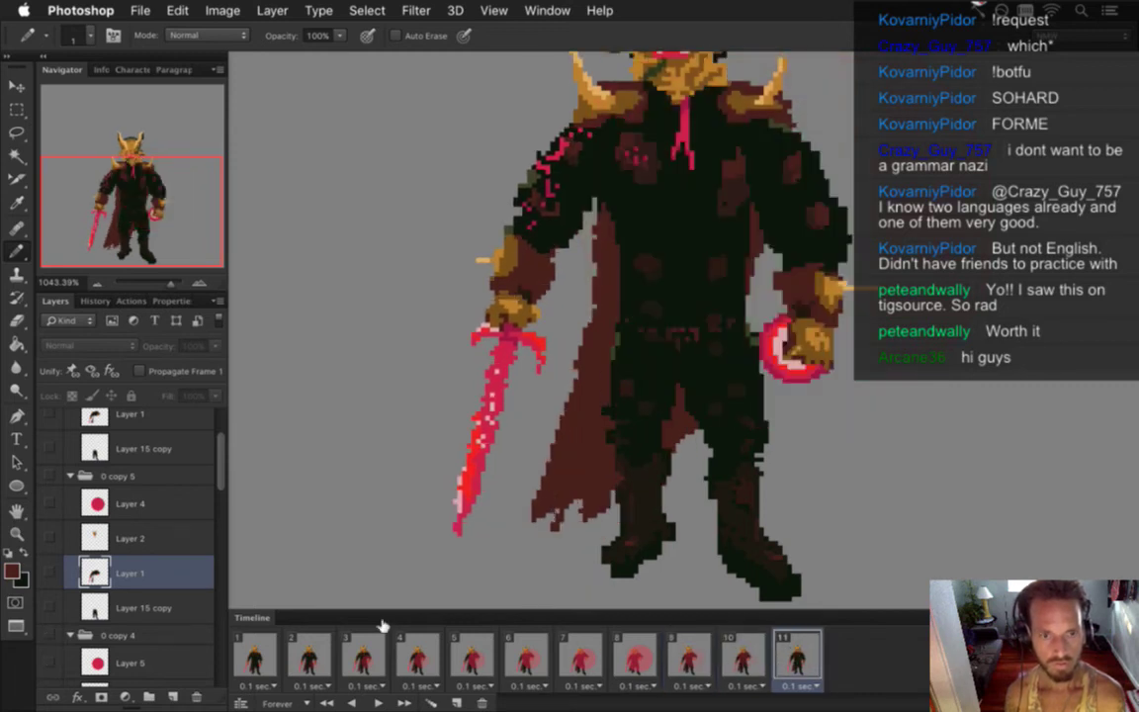
- Play the animation from frame 1 to check the cape's motion, and save the document
left_click(254, 657)
left_click(380, 703)
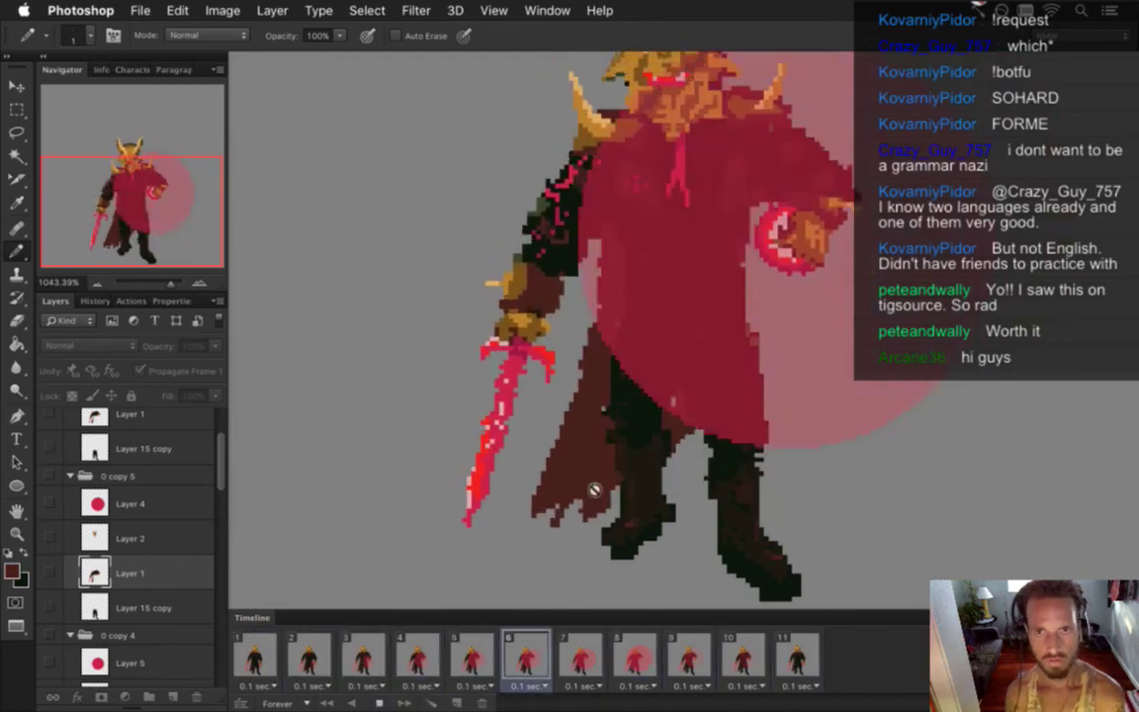
key("space")
left_click_drag(620, 458, 571, 442)
left_click_drag(635, 408, 618, 445)
key("super+s")
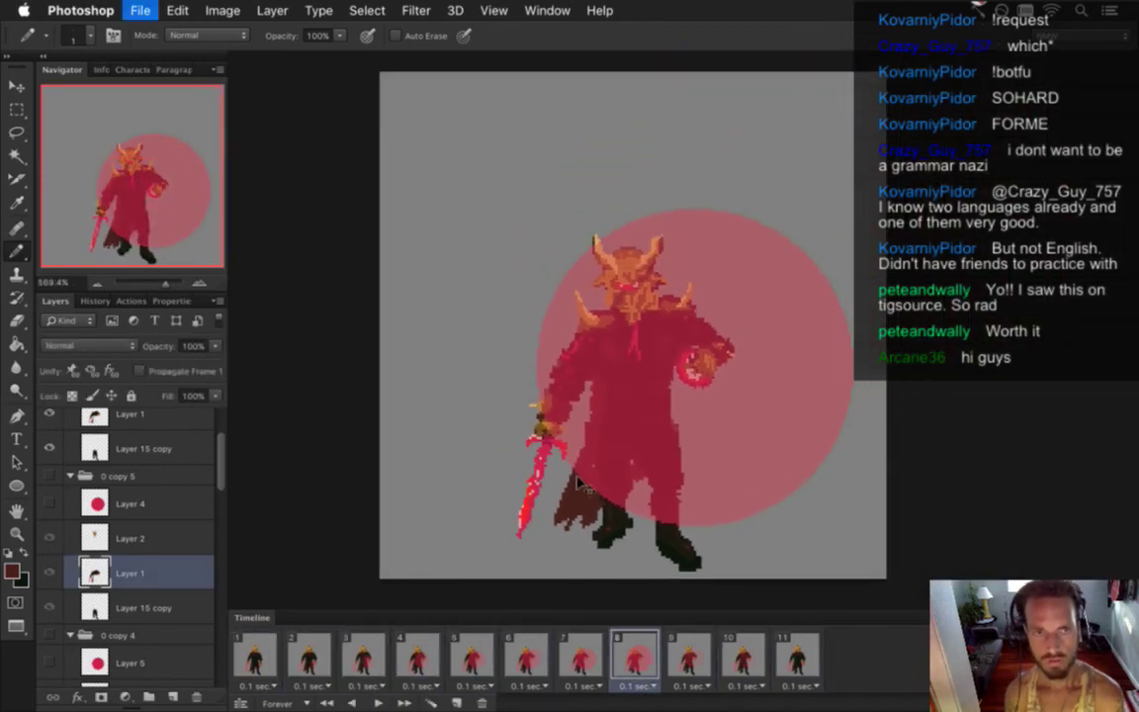
- Replay the animation from frame 1 with the whole canvas in view, then stop it and return to frame 1
left_click(275, 640)
left_click(379, 703)
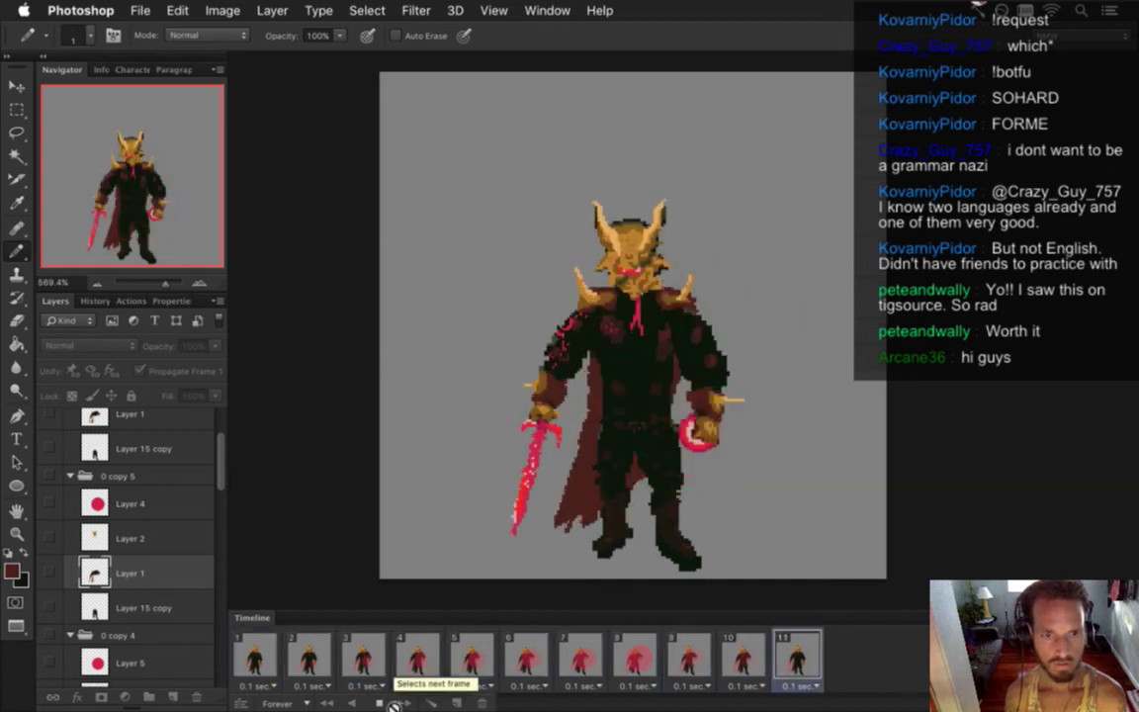
left_click(380, 701)
left_click(260, 648)
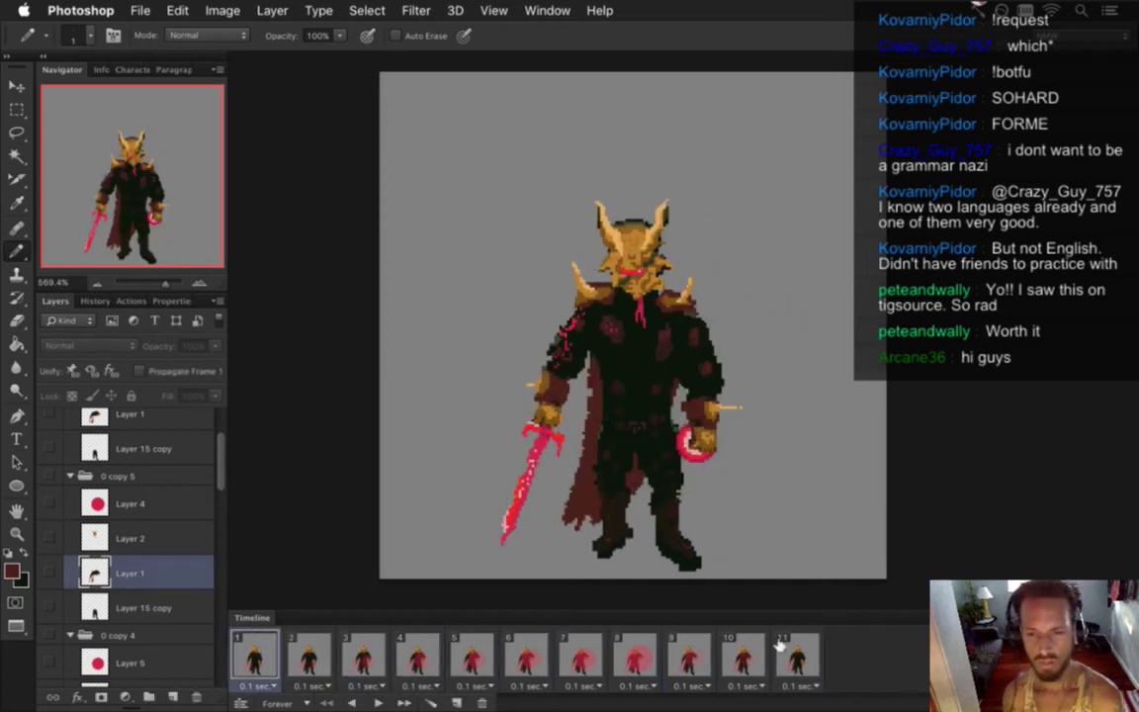
- Hide the grey Color Fill 1 background layer in frame 1 to make the canvas transparent
scroll(207, 495, "down", 4)
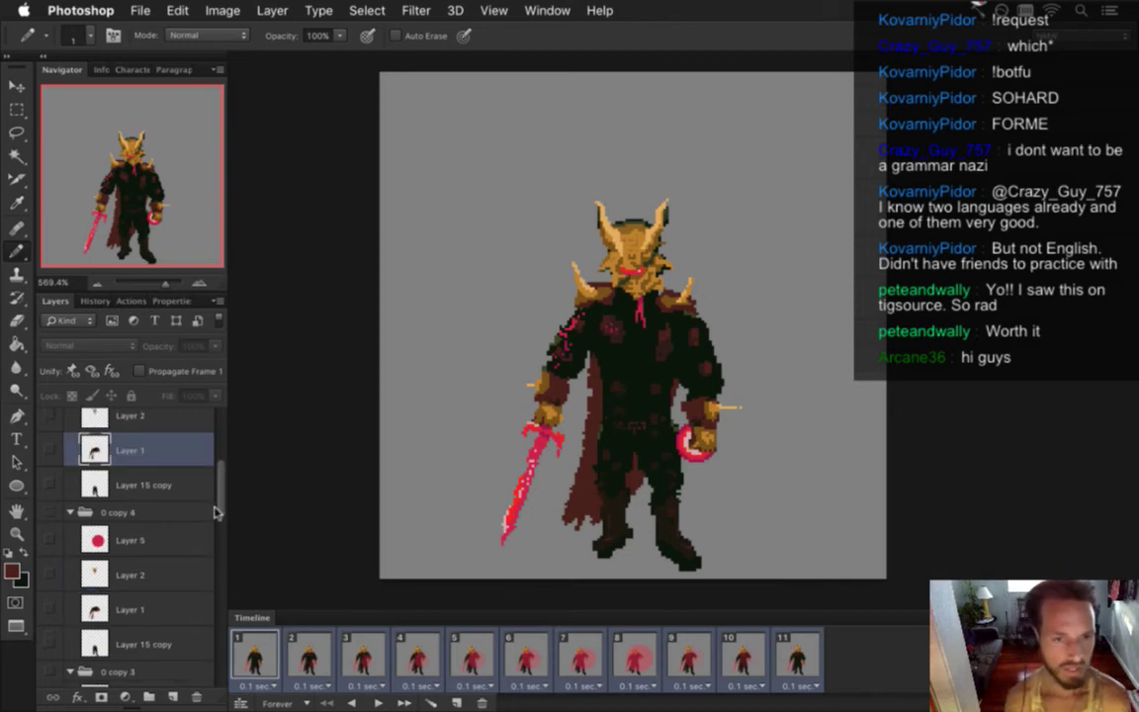
scroll(188, 593, "down", 5)
left_click(48, 669)
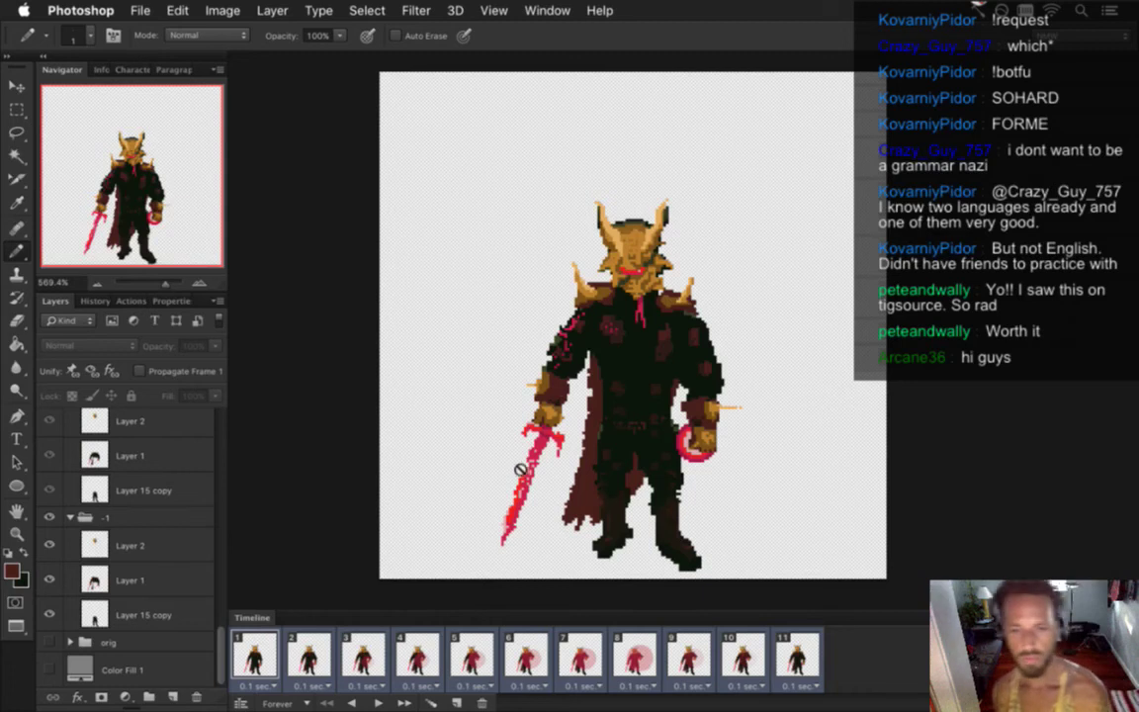
- Step through frames 2 to 11 to check each pose against the transparent background
left_click(316, 649)
left_click(363, 653)
left_click(417, 652)
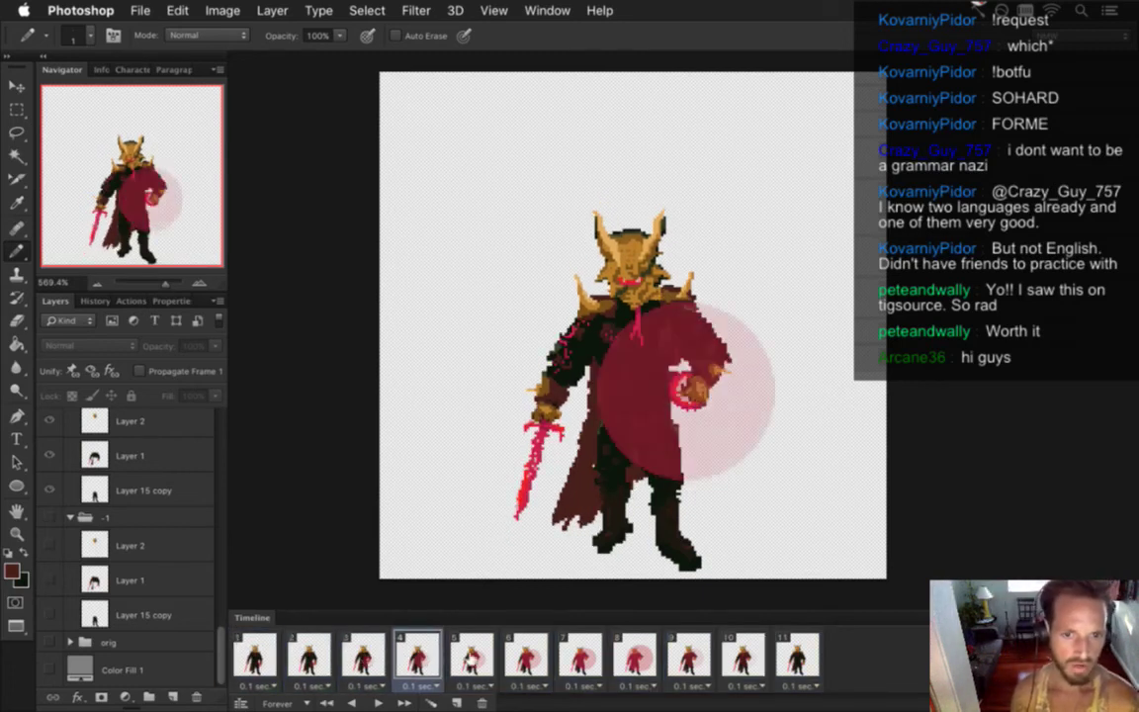
left_click(471, 652)
left_click(525, 653)
left_click(580, 653)
left_click(634, 653)
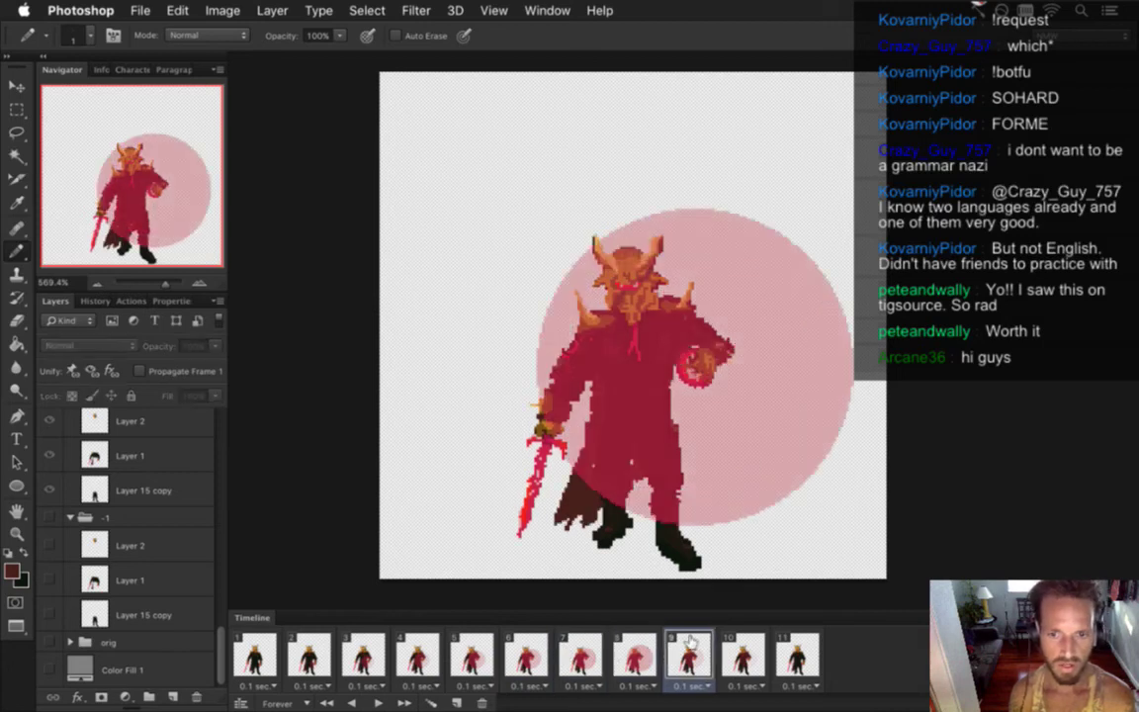
left_click(689, 652)
left_click(743, 652)
left_click(791, 658)
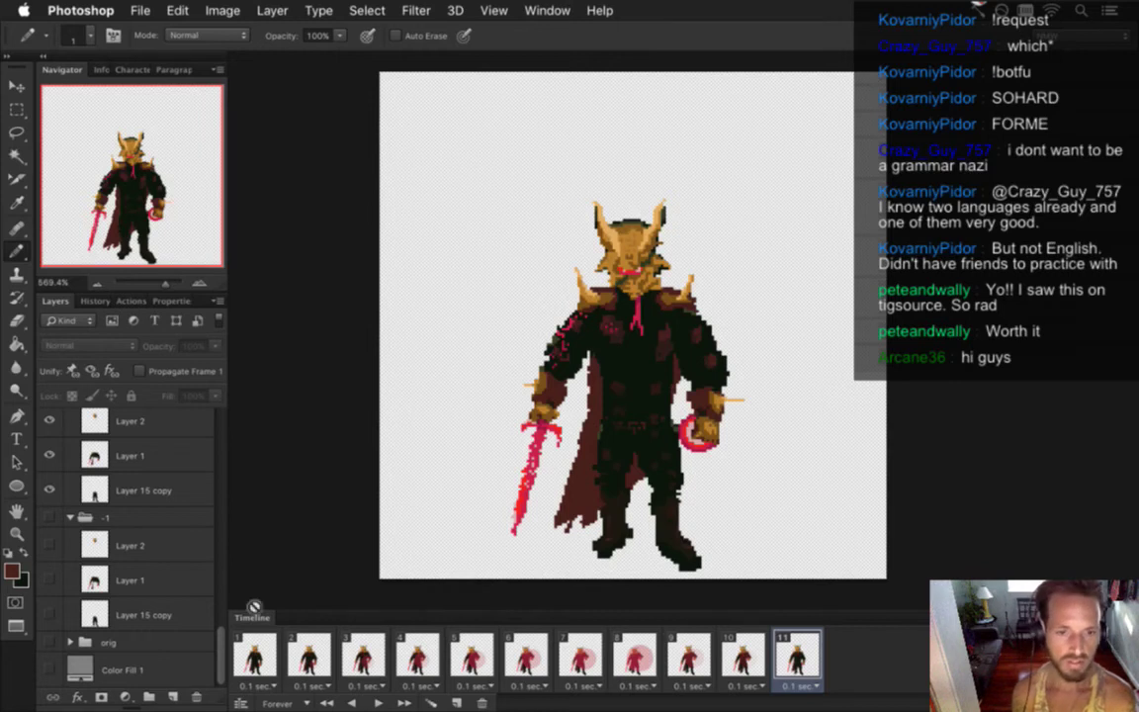
- From frame 1, render all frames as the PNG image sequence MetatronTractor.png at 200 x 200 and 10 fps, replacing the existing files
left_click(255, 655)
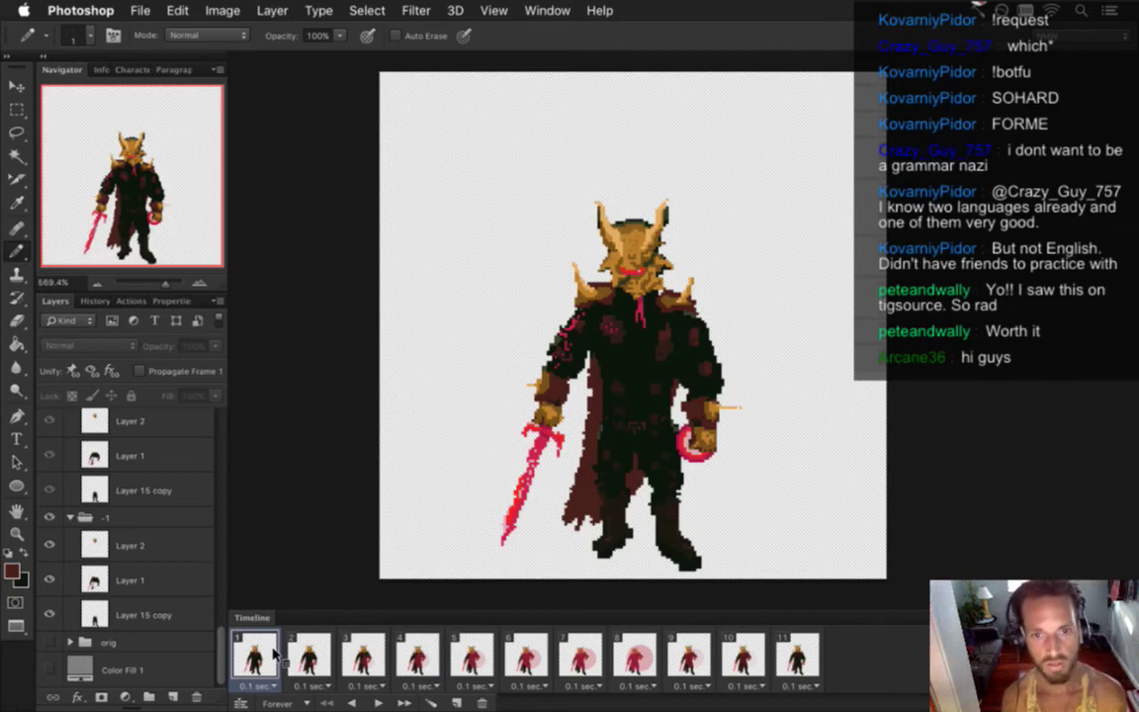
key("super+alt+shift+r")
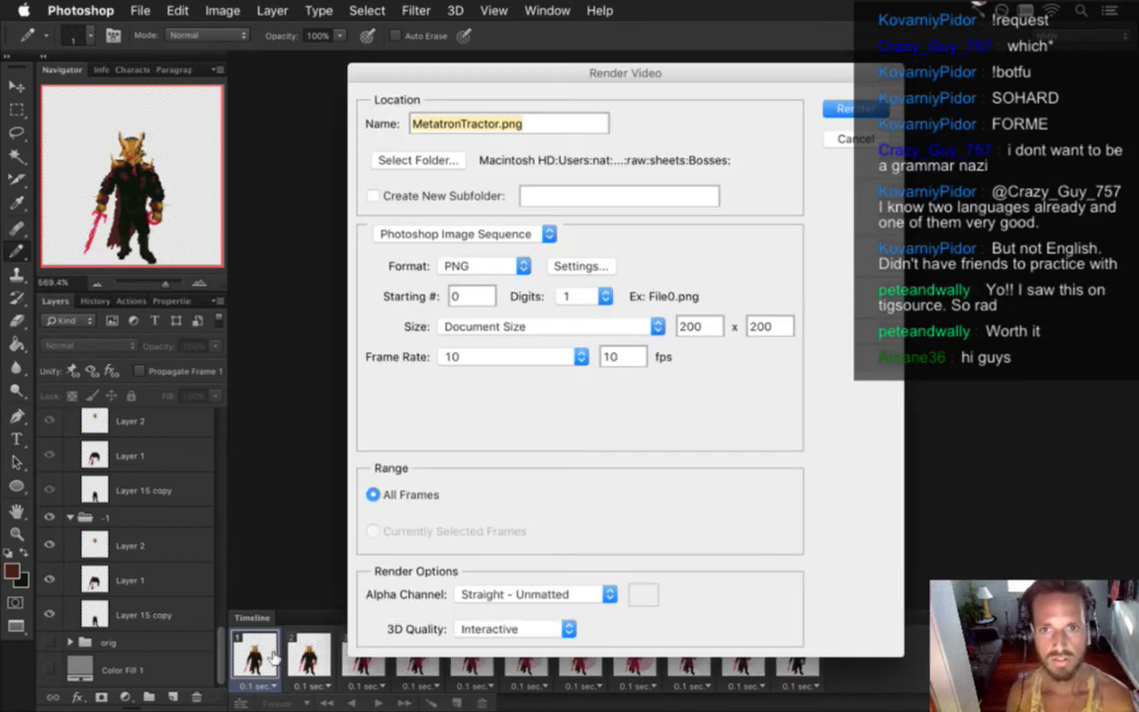
key("Return")
key("Return")
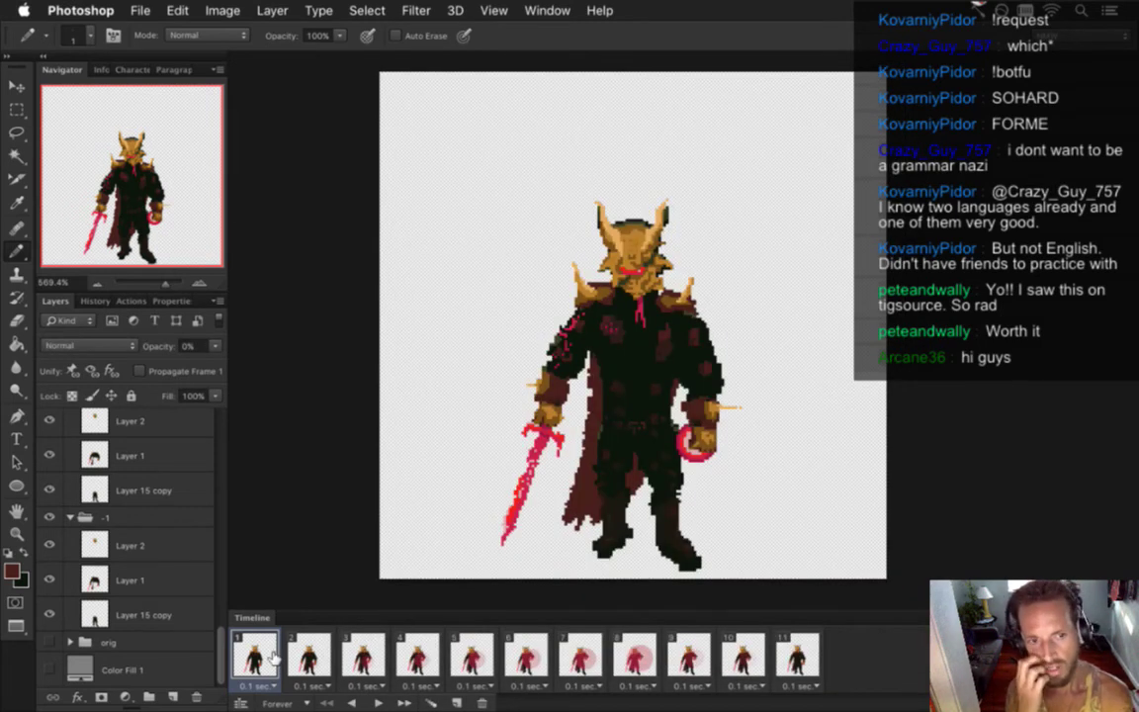
- Switch to Xcode, run Songbringer, move around the boss room to check the animation in the game, and quit it
key("super+Tab")
key("super+r")
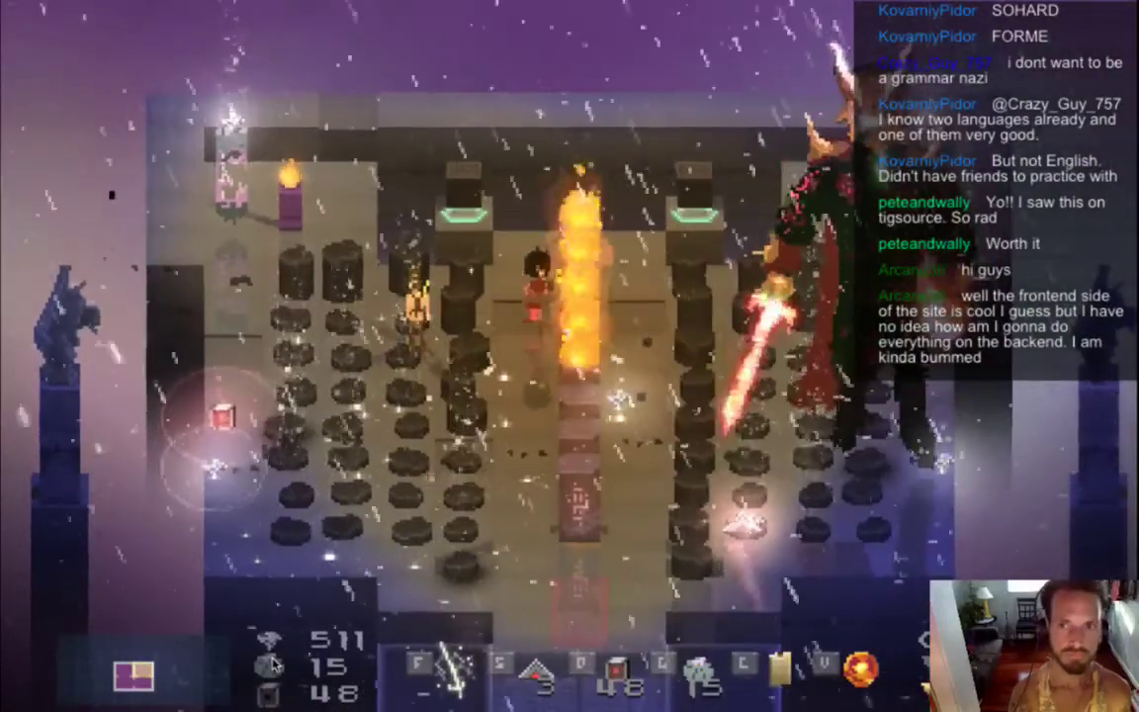
key("Down")
key("Up")
key("Left")
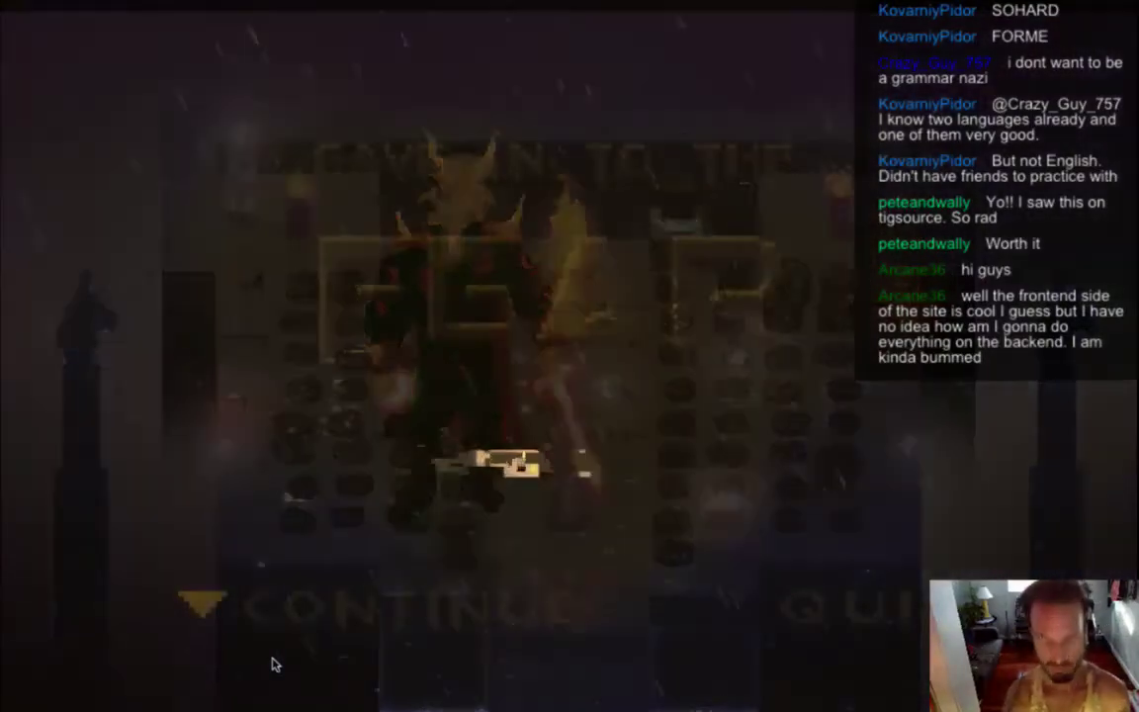
key("super+q")
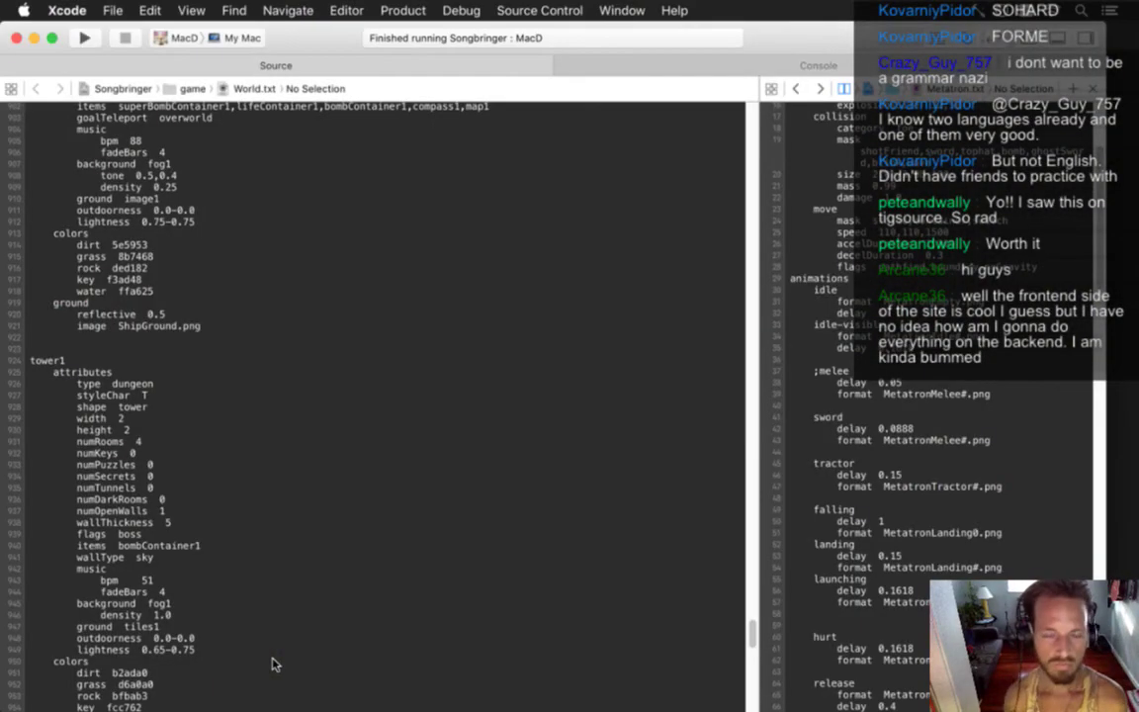
- Return to Photoshop, compare frames 9 and 10, and hide the red circle on Layer 6 of group 0 copy 3 in frame 10
key("super+Tab")
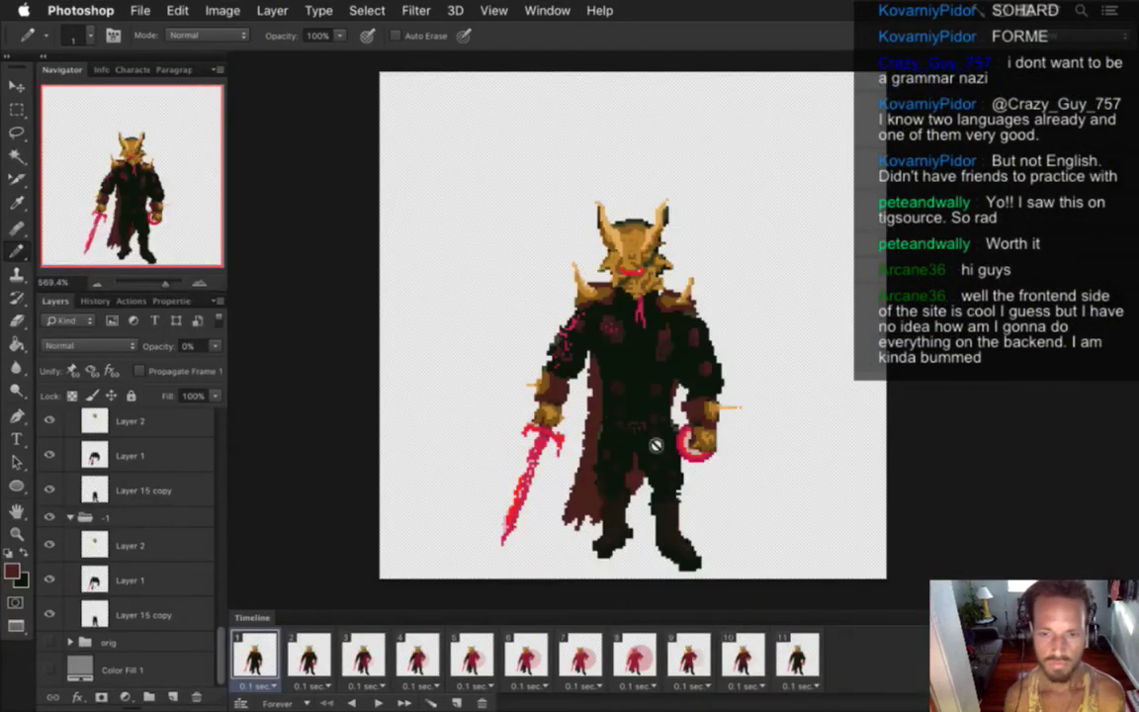
left_click(690, 655)
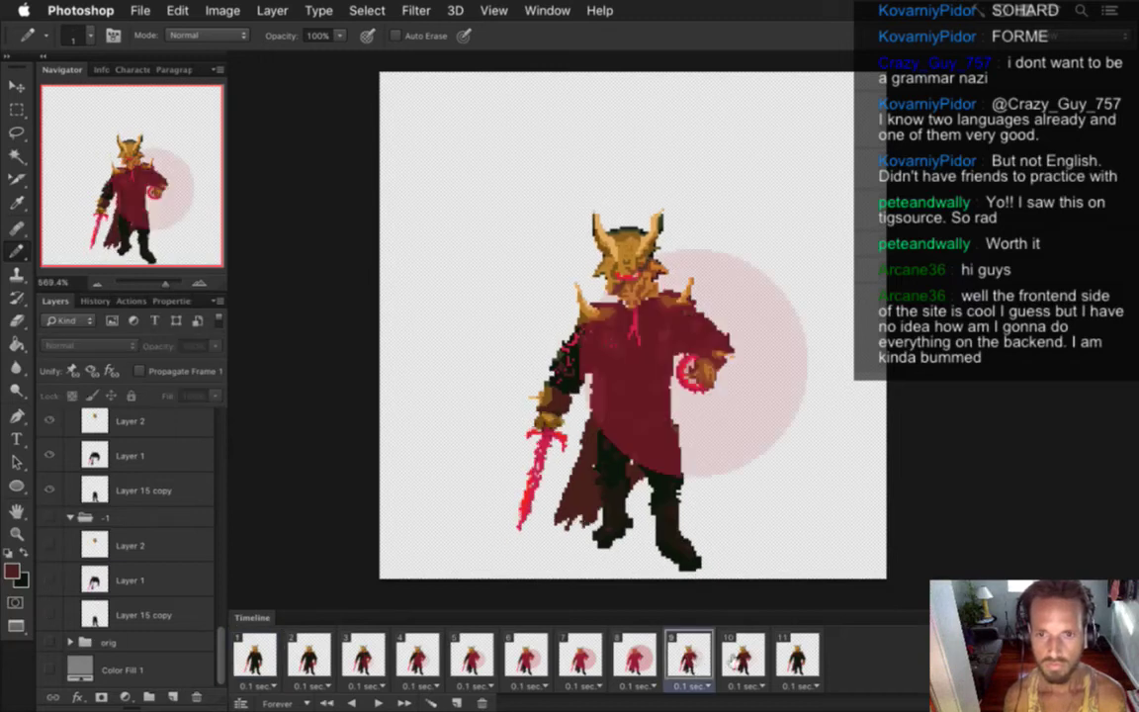
left_click(731, 664)
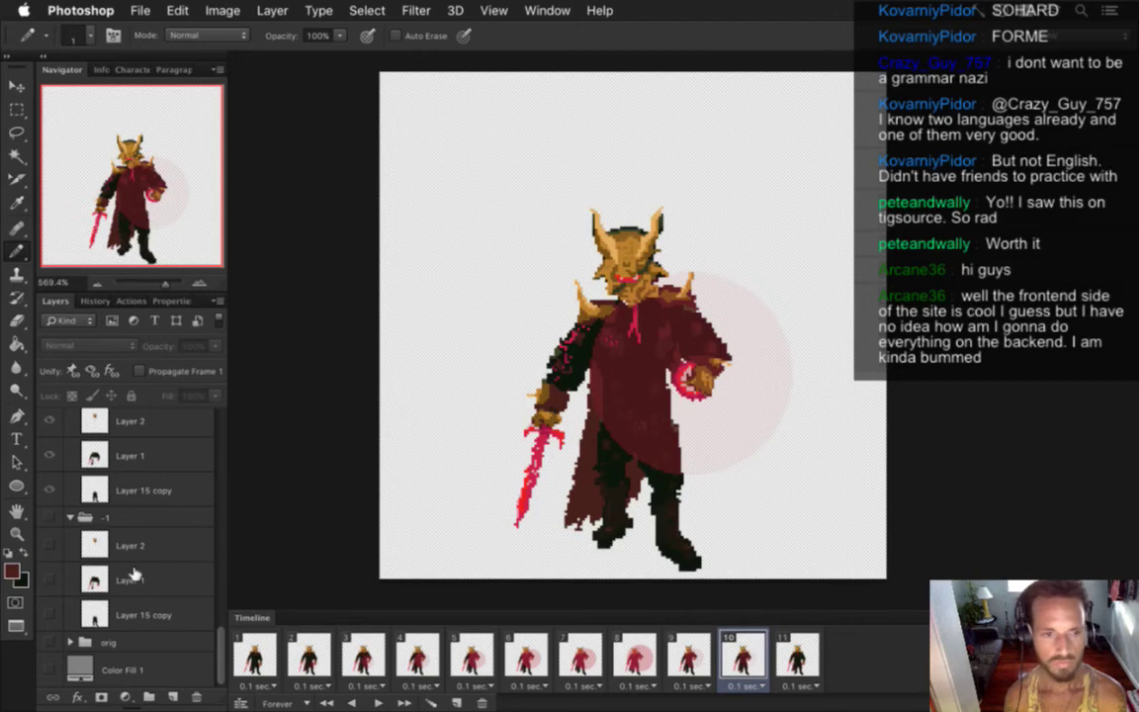
left_click_drag(220, 662, 180, 534)
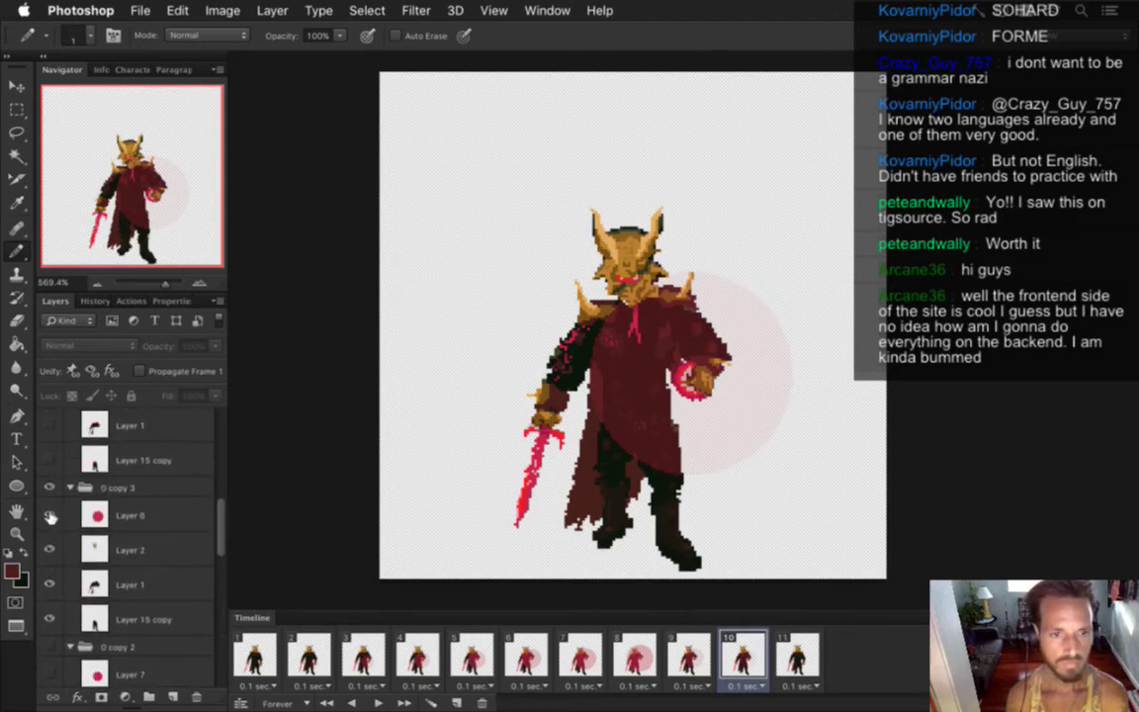
left_click(49, 515)
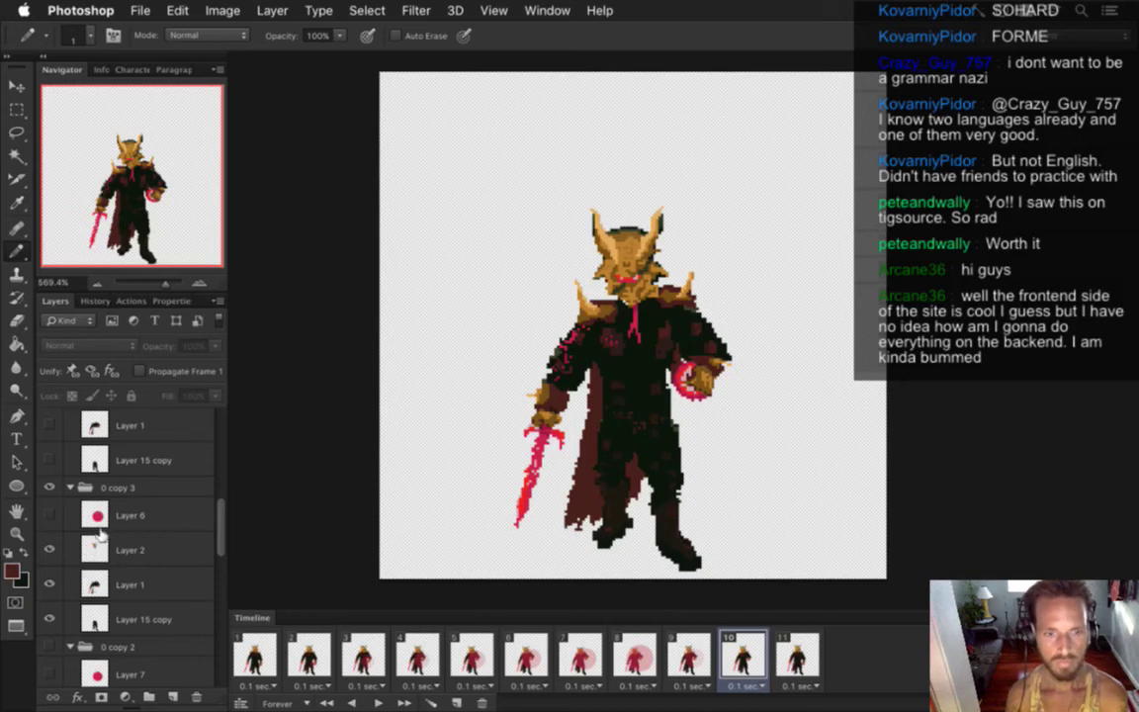
- In frame 9, hide the red circle on Layer 5 of group 0 copy 4 and add a new layer above it
left_click(690, 655)
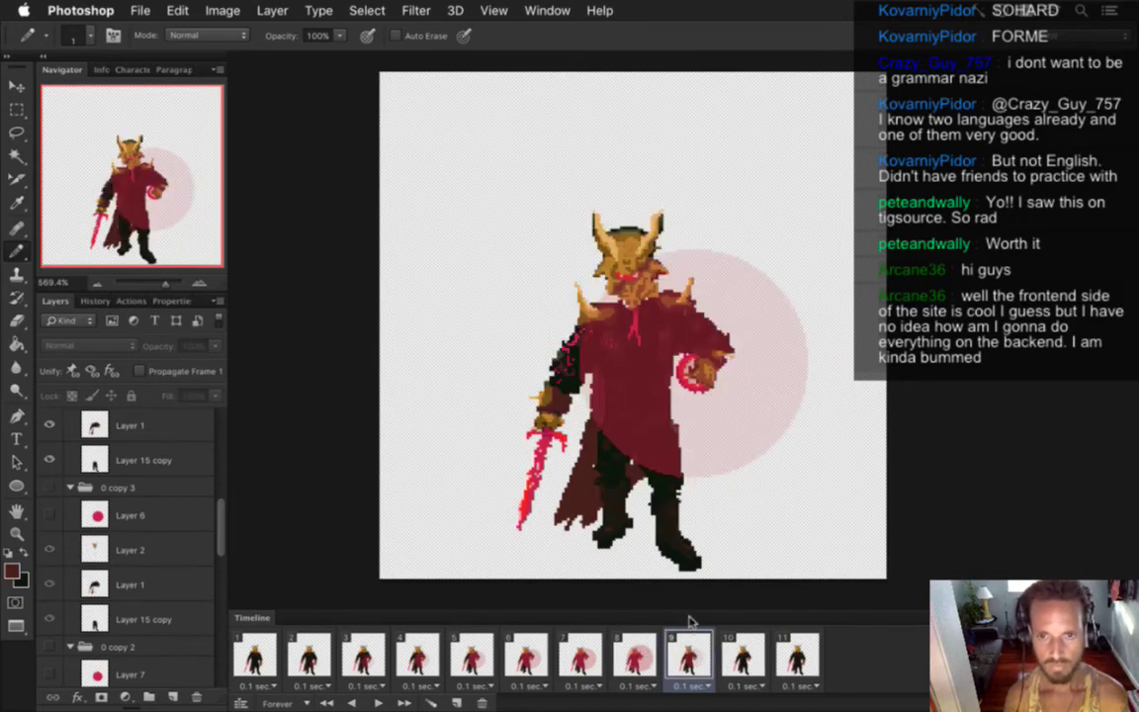
left_click_drag(224, 526, 219, 478)
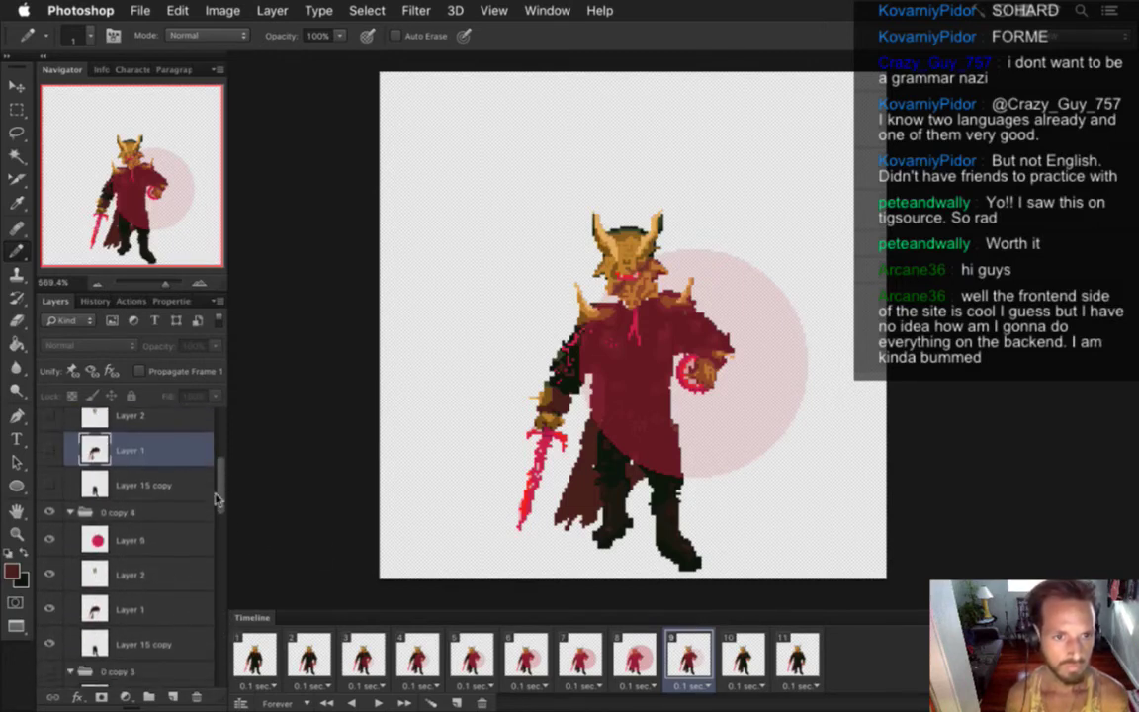
left_click(104, 534)
left_click(51, 540)
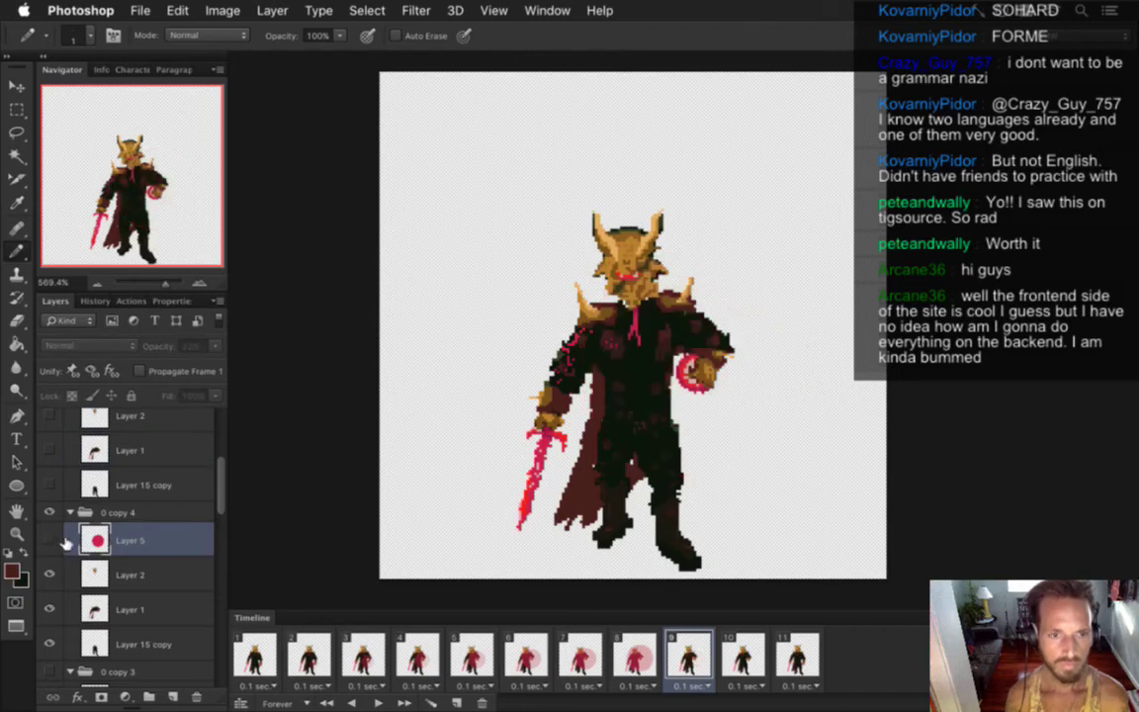
left_click(51, 541)
left_click(50, 540)
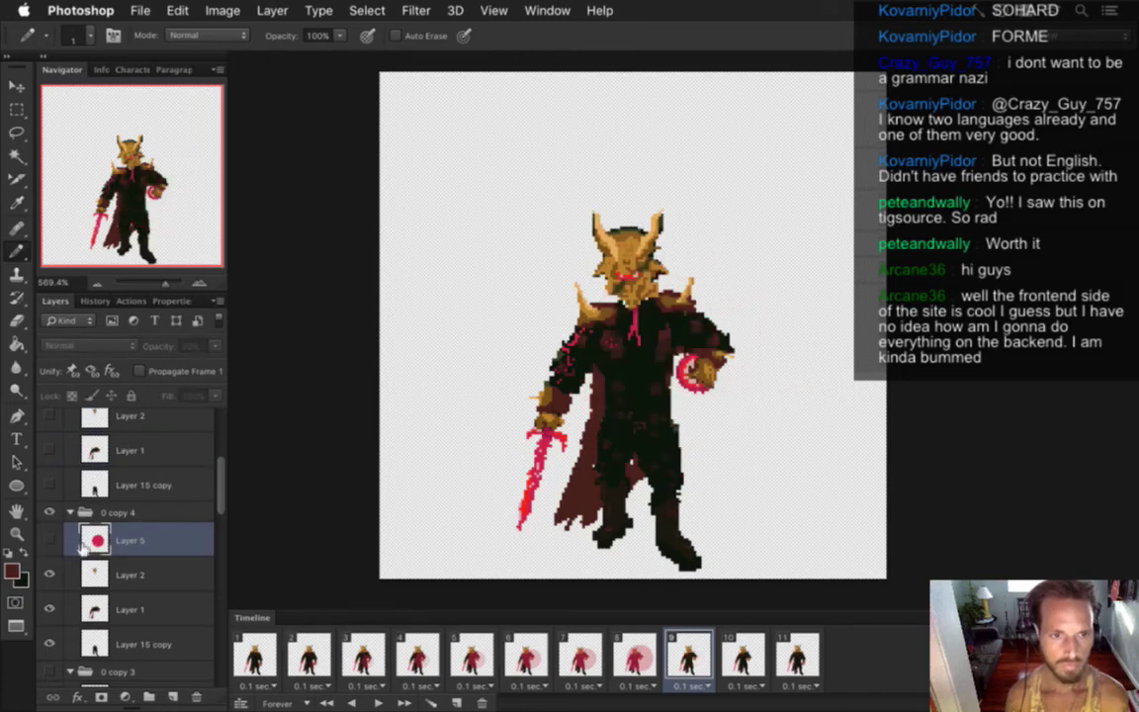
key("super+alt+shift+n")
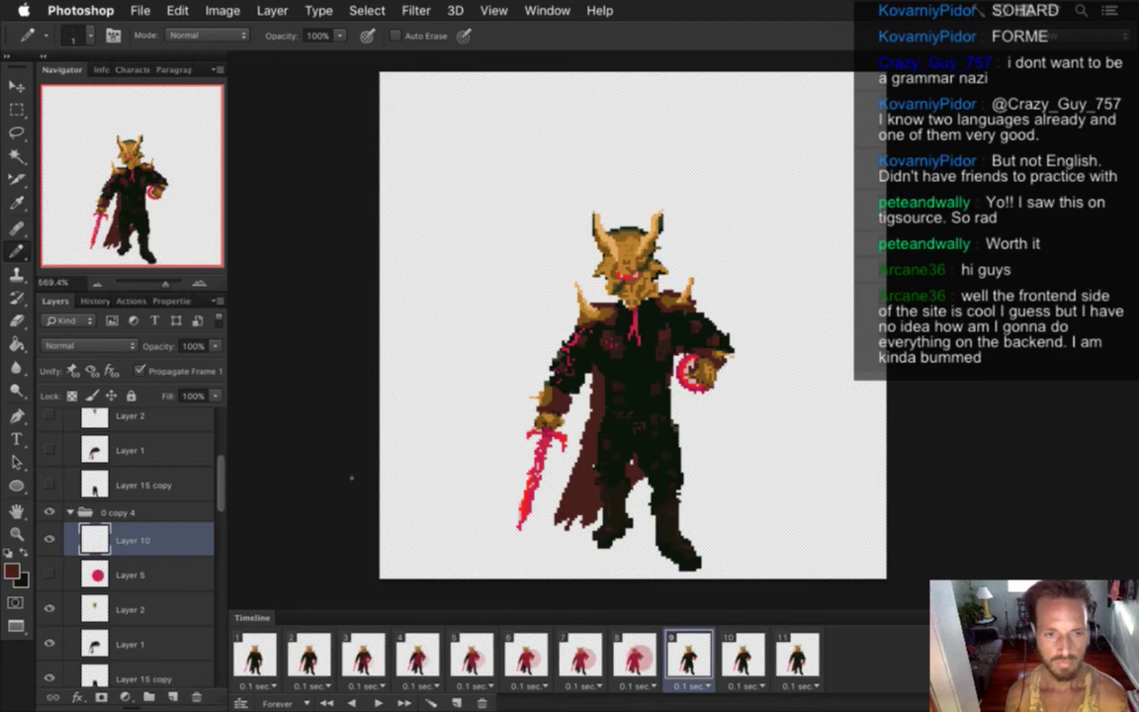
- Show Layer 5 while sampling the crimson of the glow as foreground colour, then hide it and pick up the Pencil
left_click(50, 574)
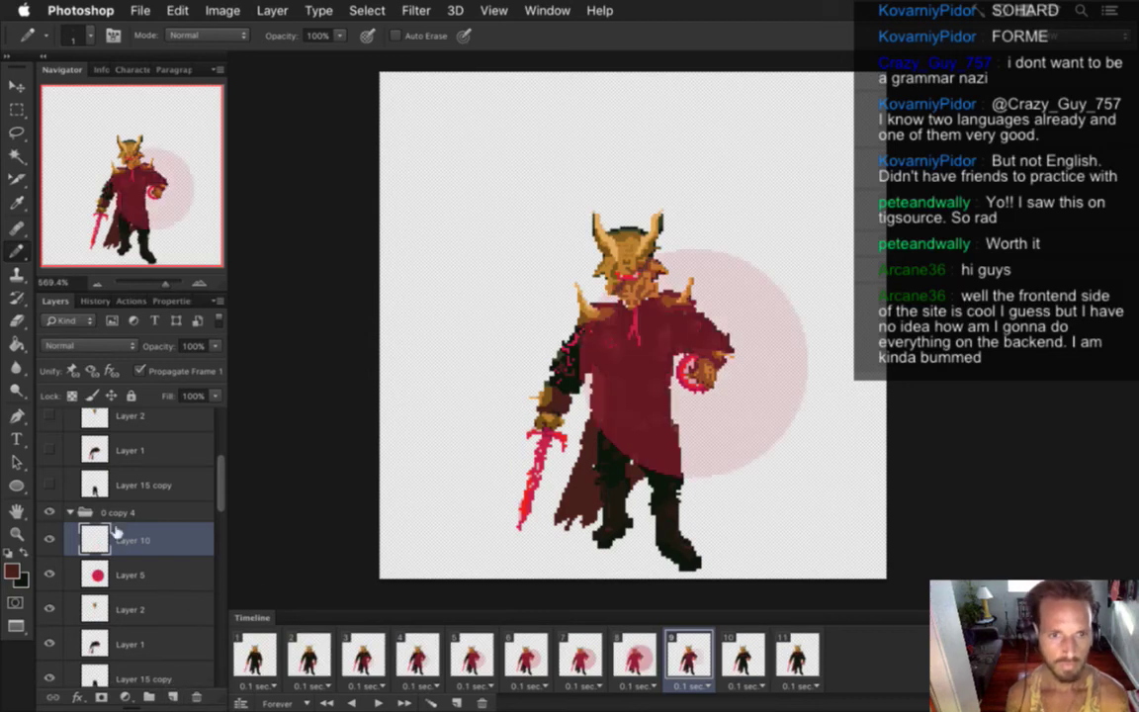
key("i")
left_click(726, 350)
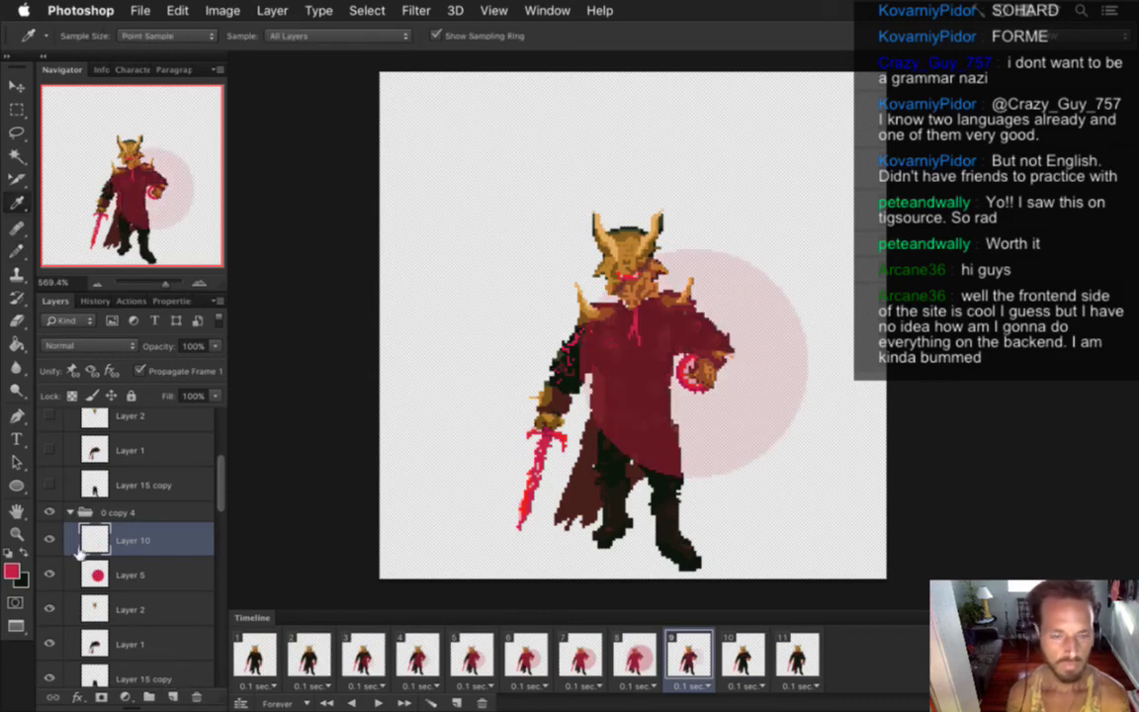
left_click(49, 574)
key("b")
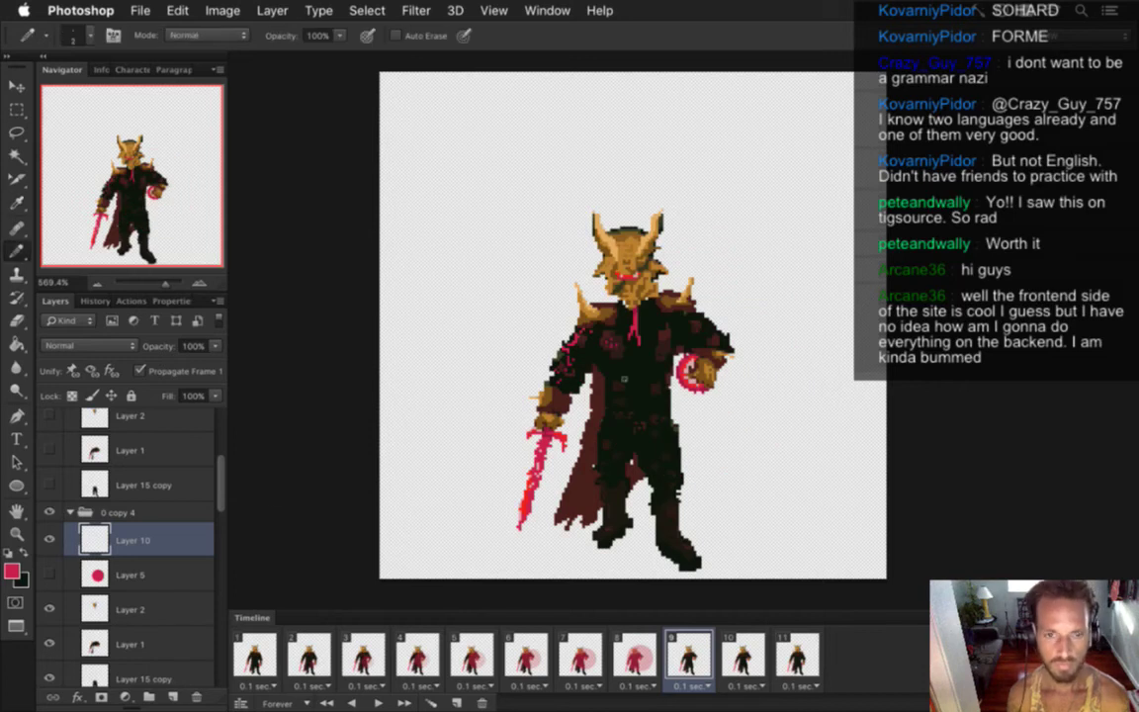
- Turn off Propagate Frame 1 and stamp a 70 px crimson pencil circle centred on the orb on the new layer, using Layer 5 as size reference
key("bracketright")
key("bracketright")
key("bracketright")
key("bracketright")
key("bracketright")
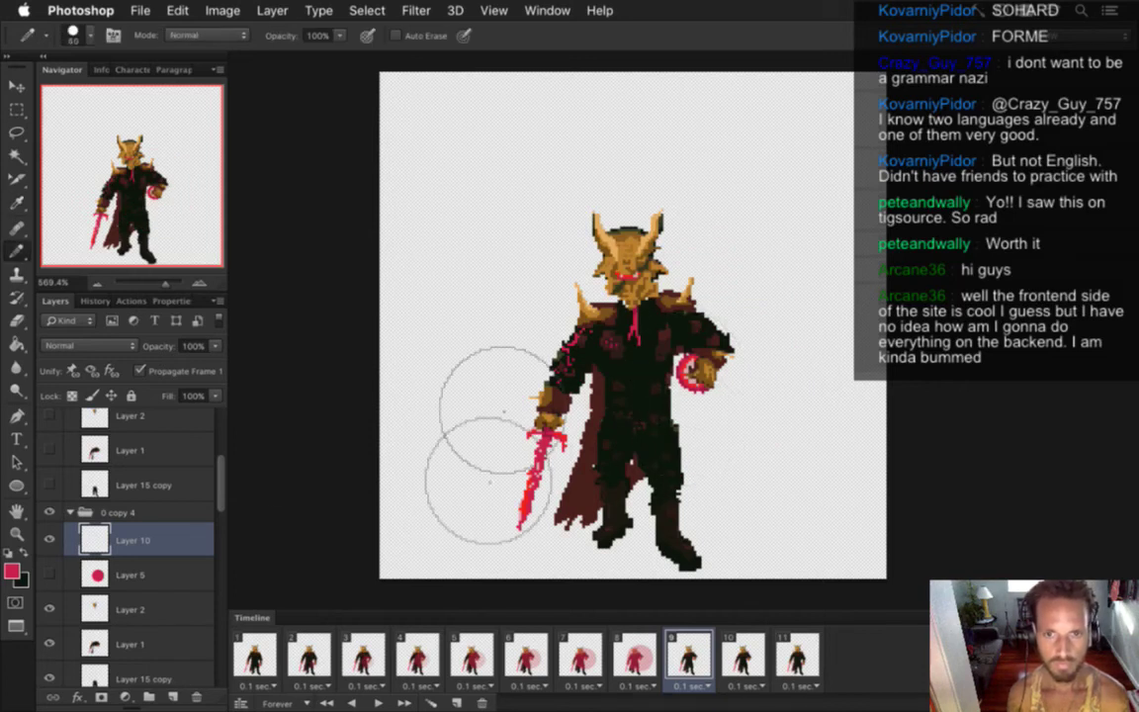
left_click(50, 574)
key("bracketright")
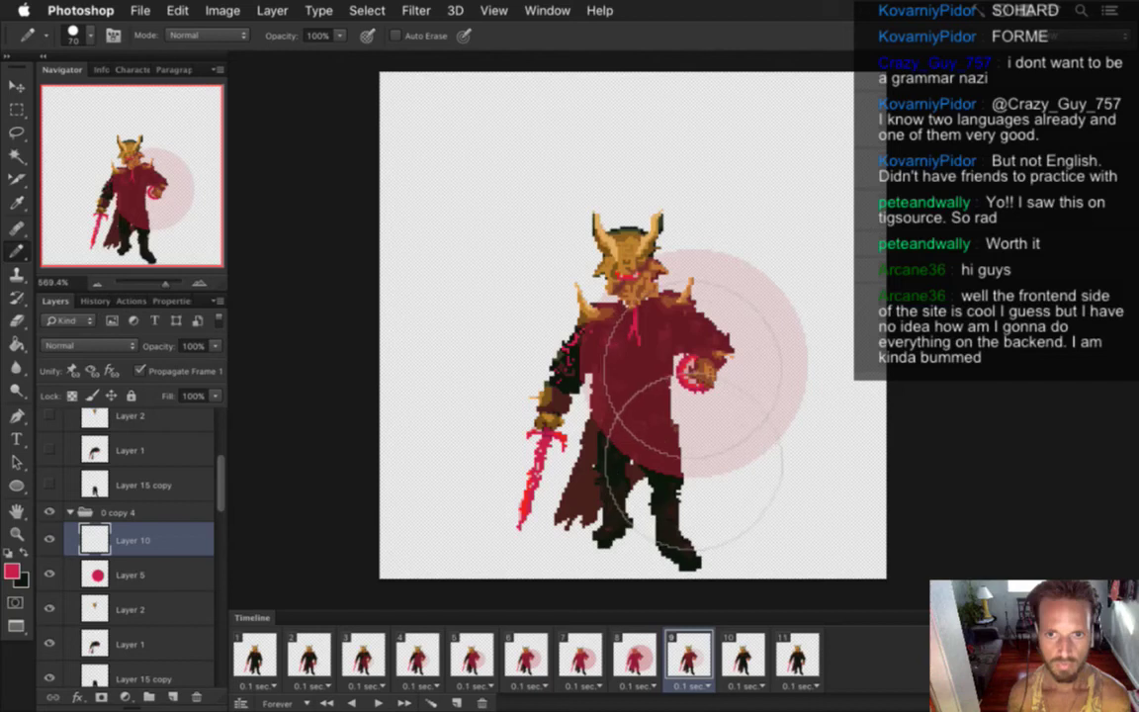
key("bracketleft")
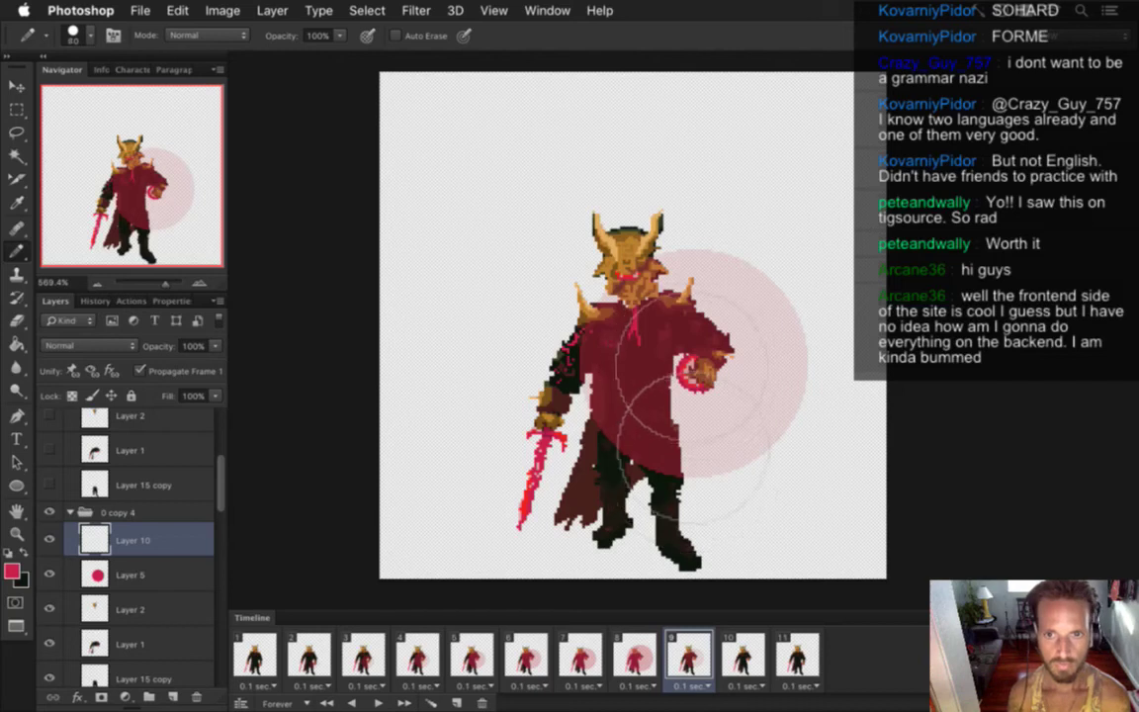
key("bracketleft")
left_click(139, 370)
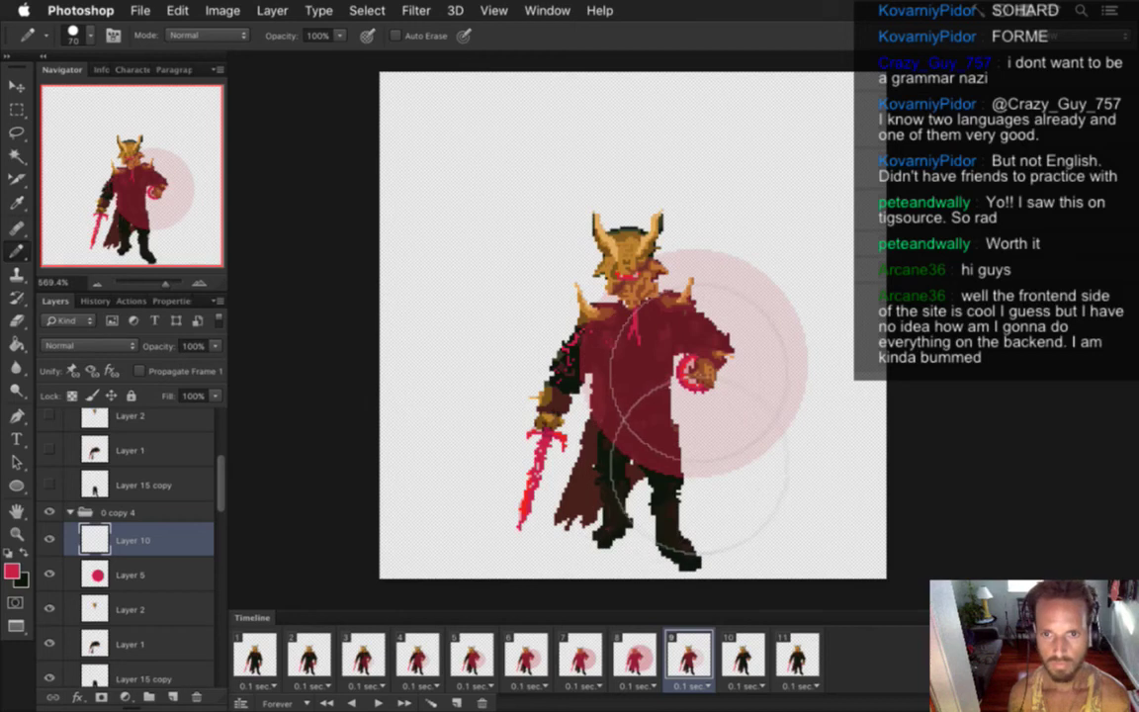
left_click(696, 372)
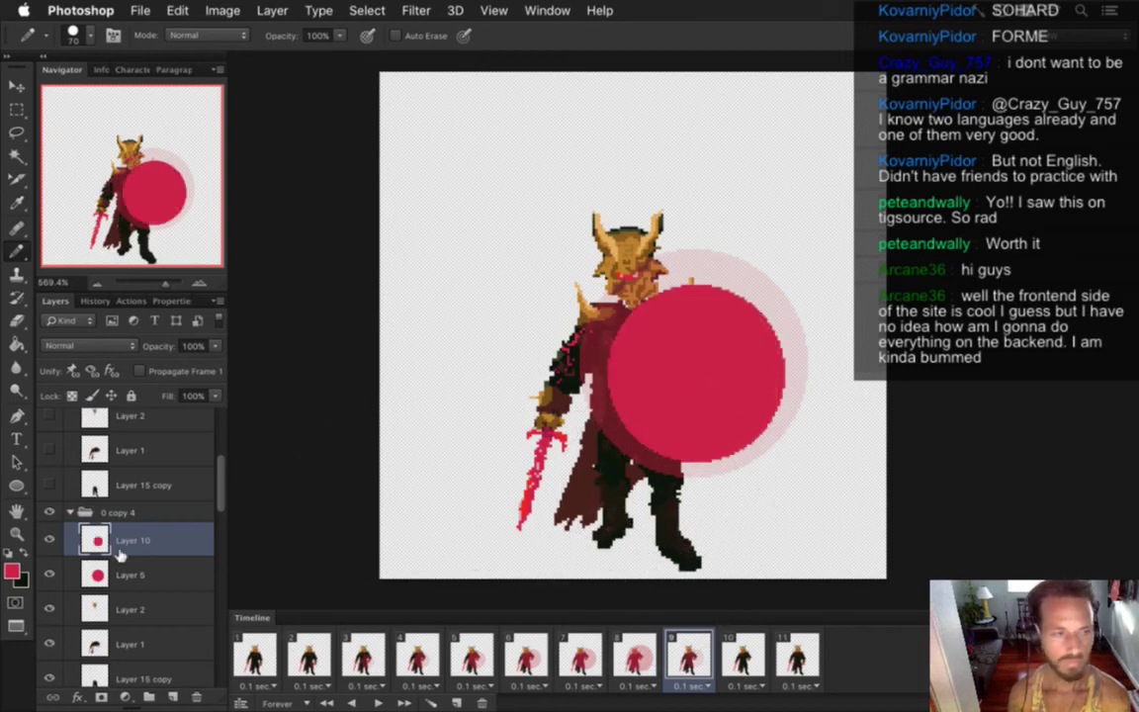
- Hide the larger circle on Layer 5, set the new circle layer's opacity to 15%, and save the document
left_click(49, 574)
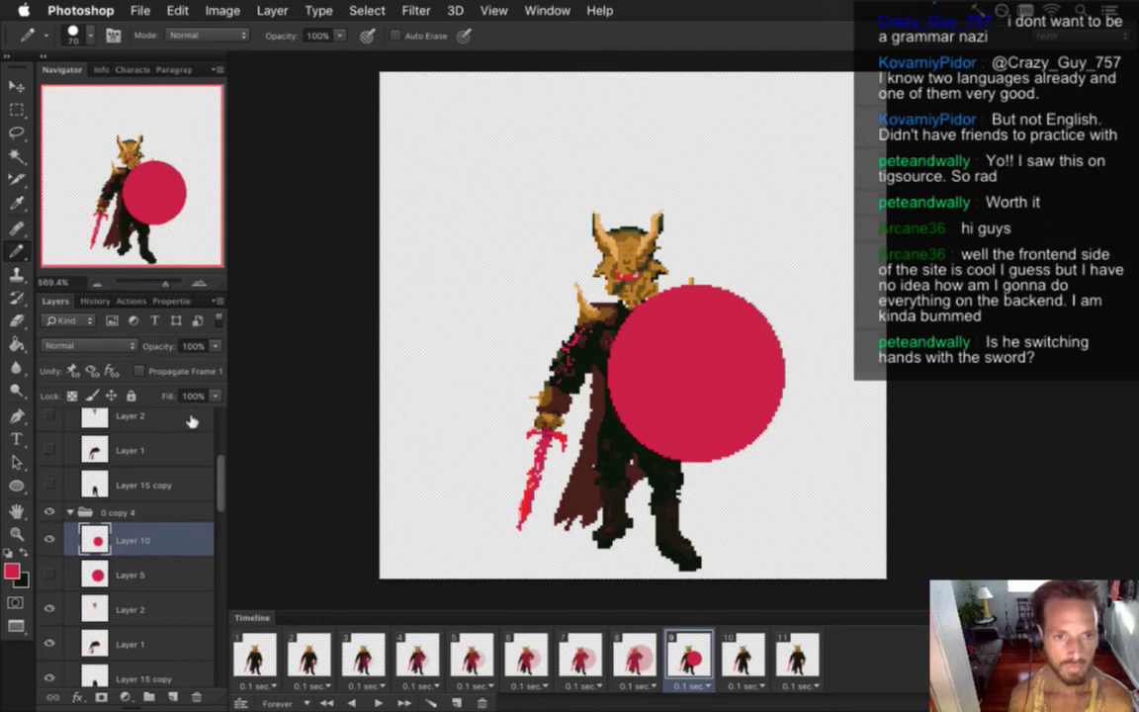
left_click(216, 346)
left_click_drag(155, 361, 140, 365)
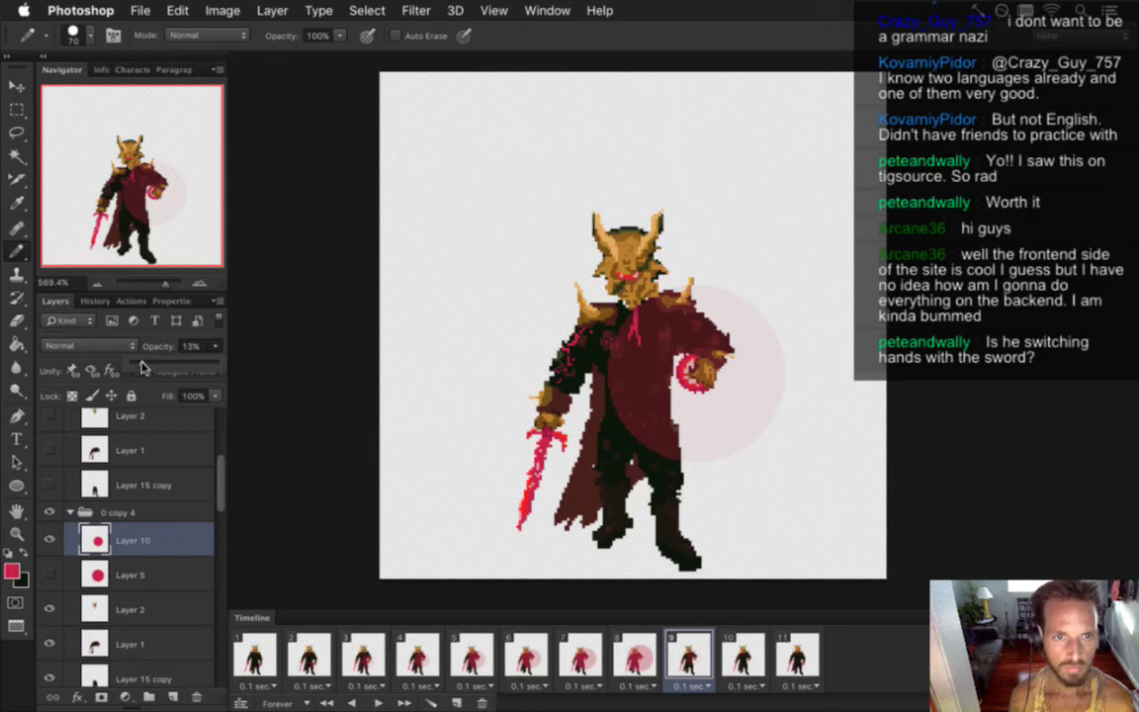
key("super+s")
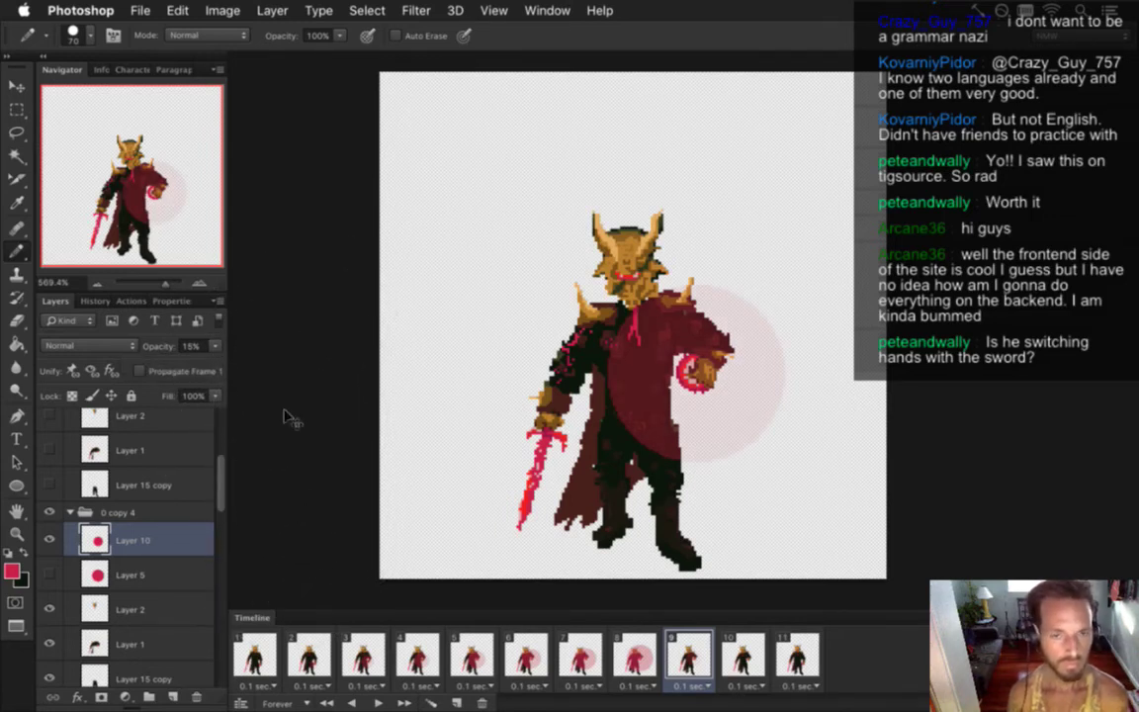
- View the MetatronTractor.png render settings, switch to Xcode, run Songbringer to check the boss animation, quit it, and return to Photoshop
key("alt+shift+super+r")
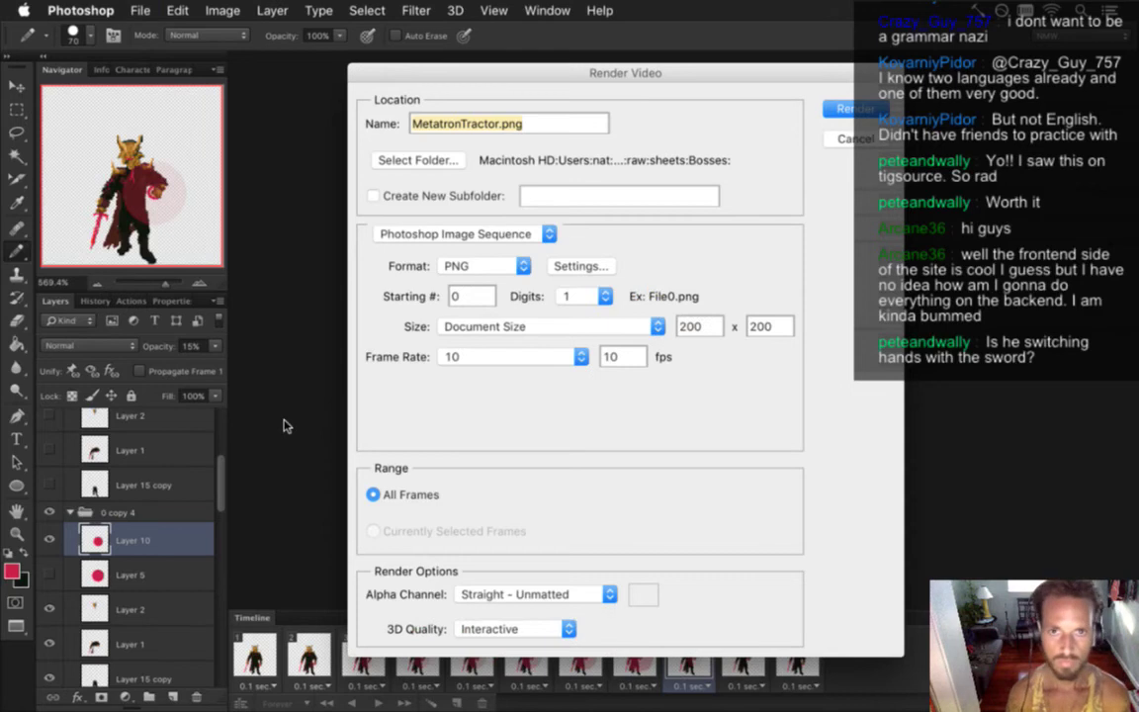
key("Escape")
key("super+Tab")
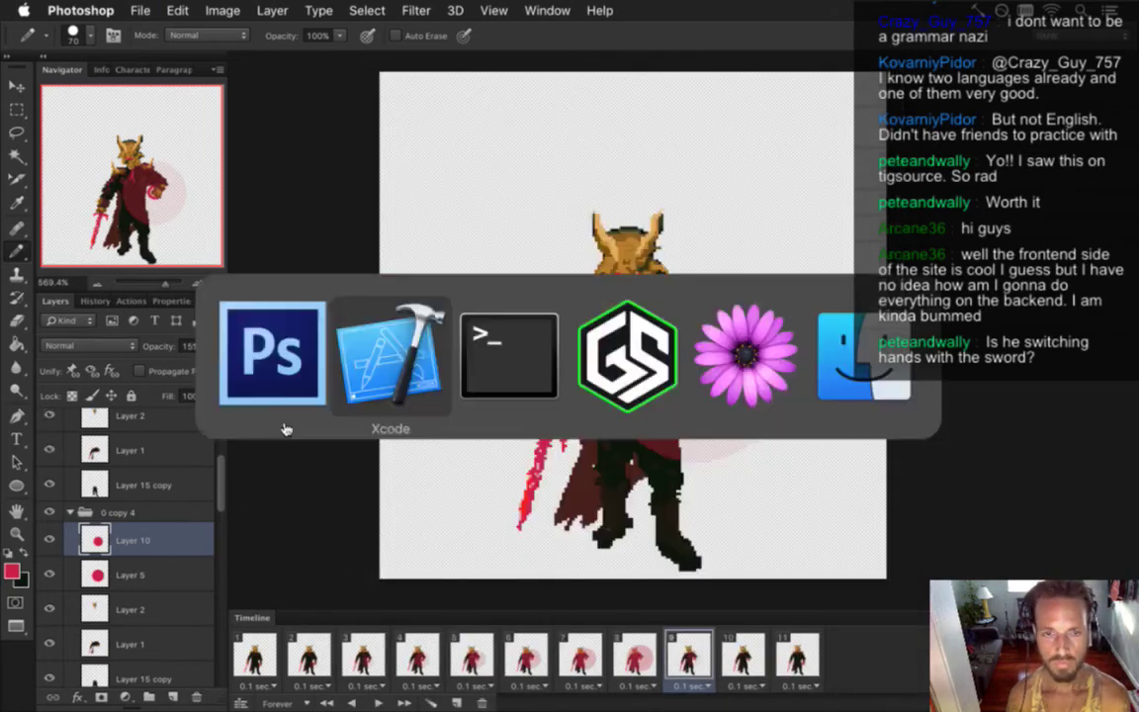
key("super+r")
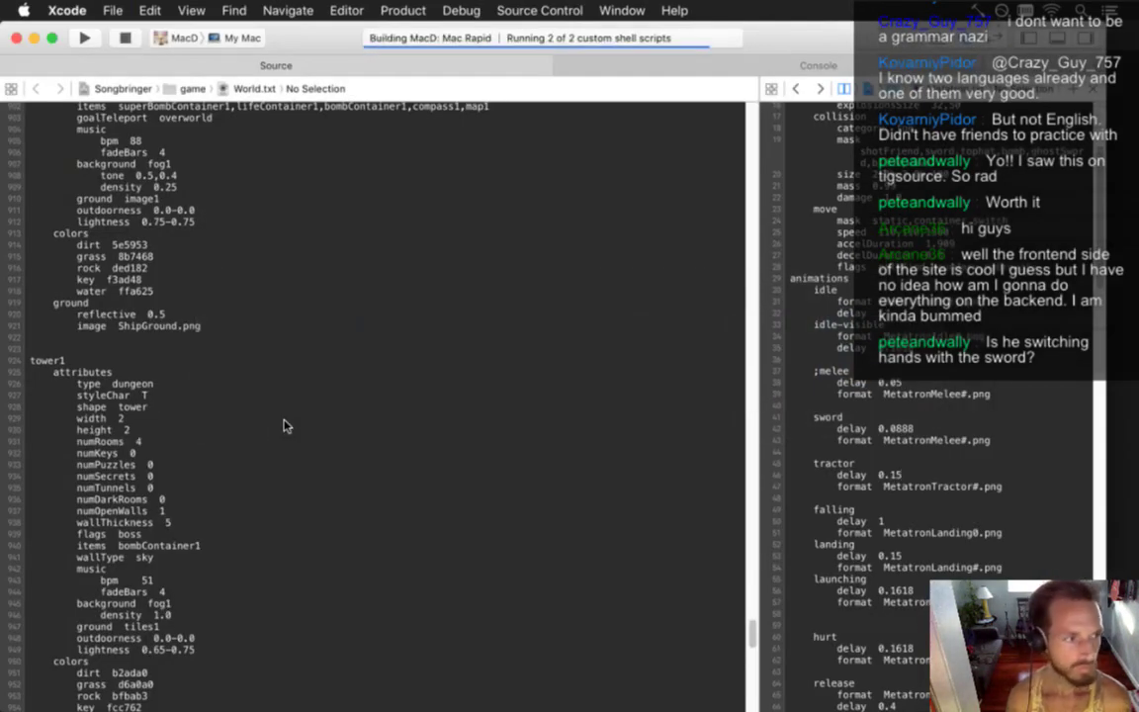
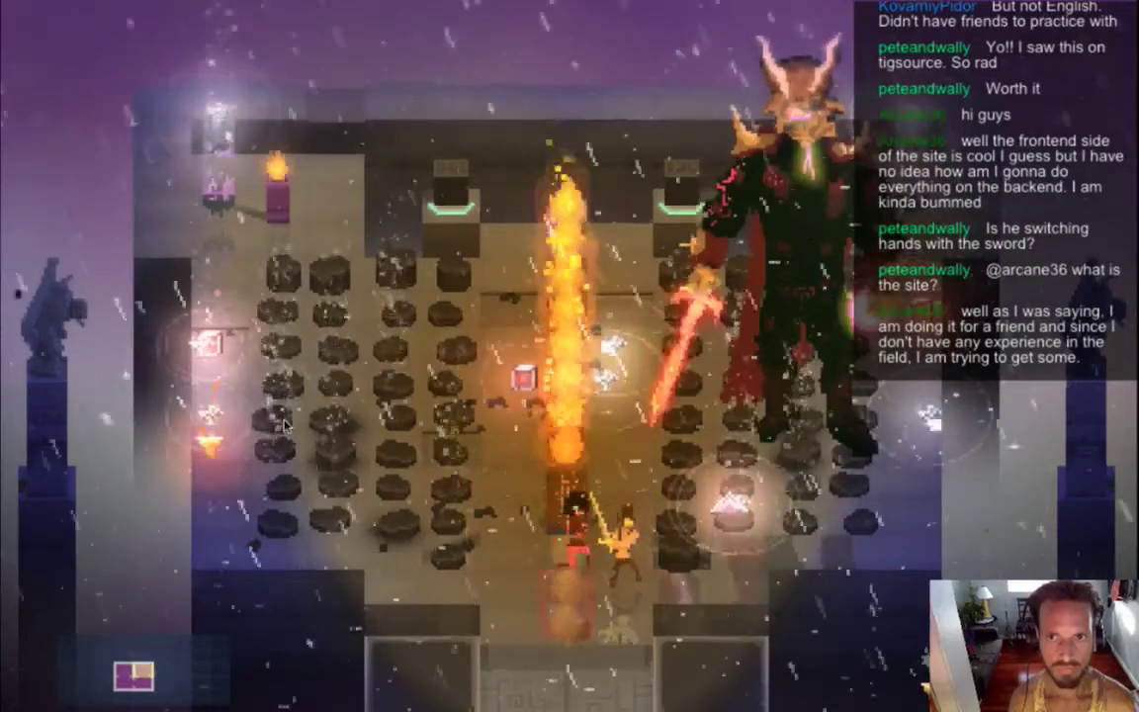
key("super+q")
key("super+Tab")
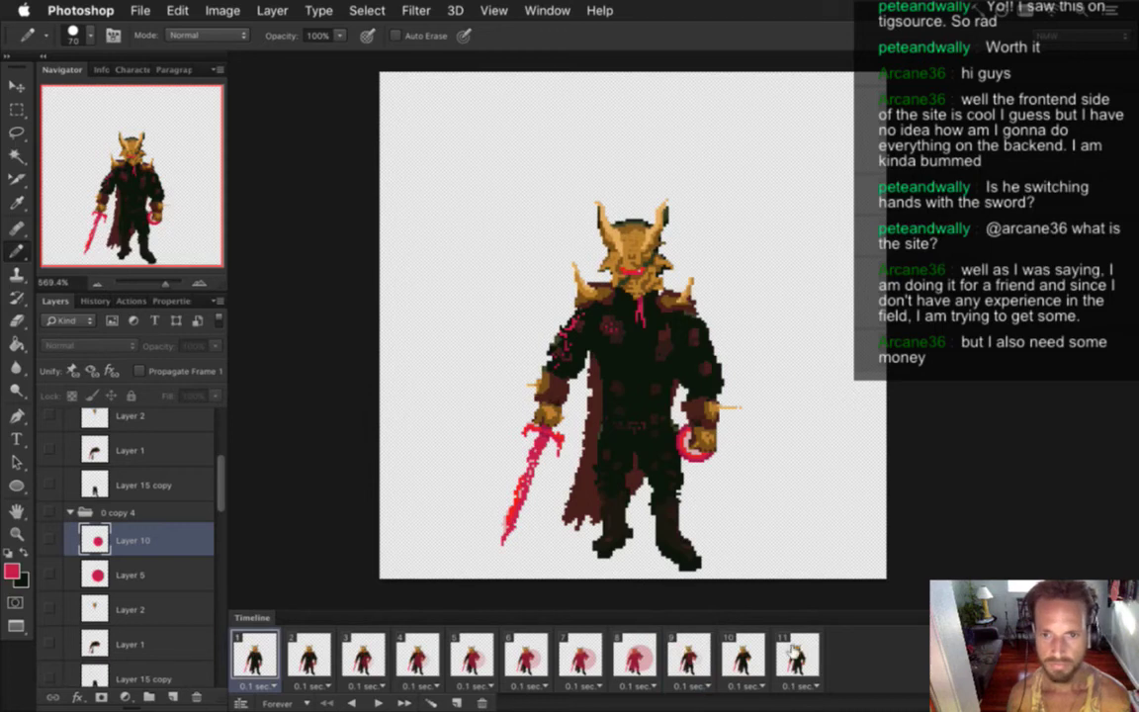
- Show the grey Color Fill 1 background and compare the head pose and glow circle across frames 7, 8 and 9
left_click_drag(217, 471, 219, 674)
left_click(48, 668)
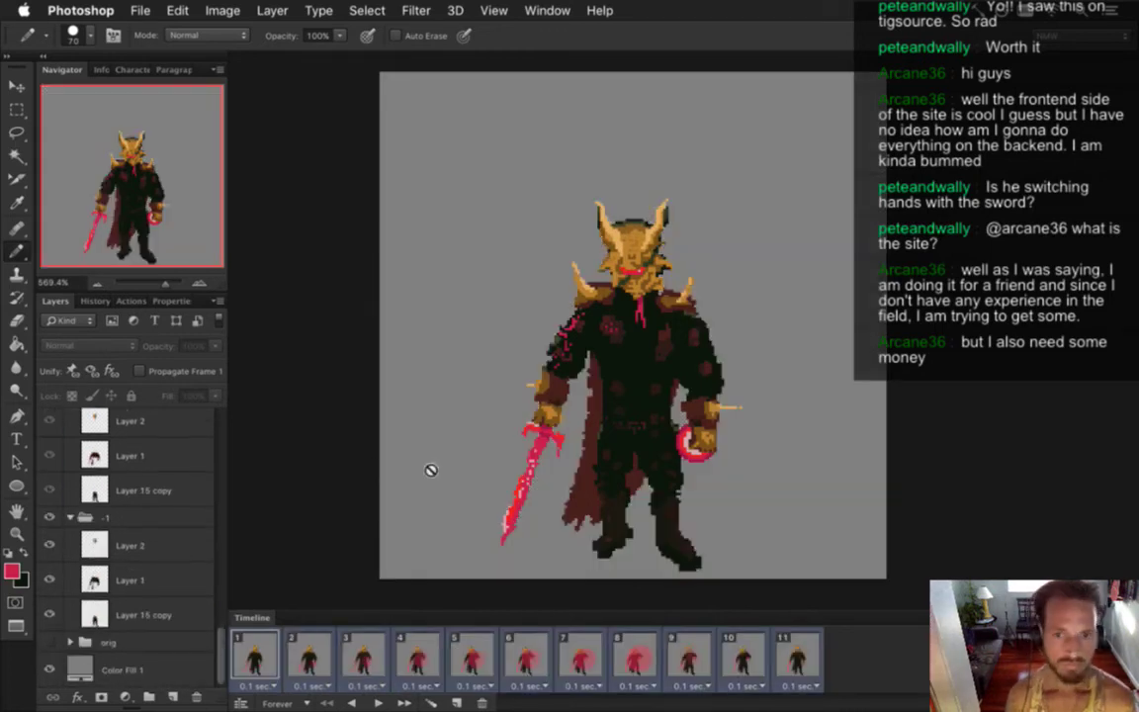
left_click(581, 655)
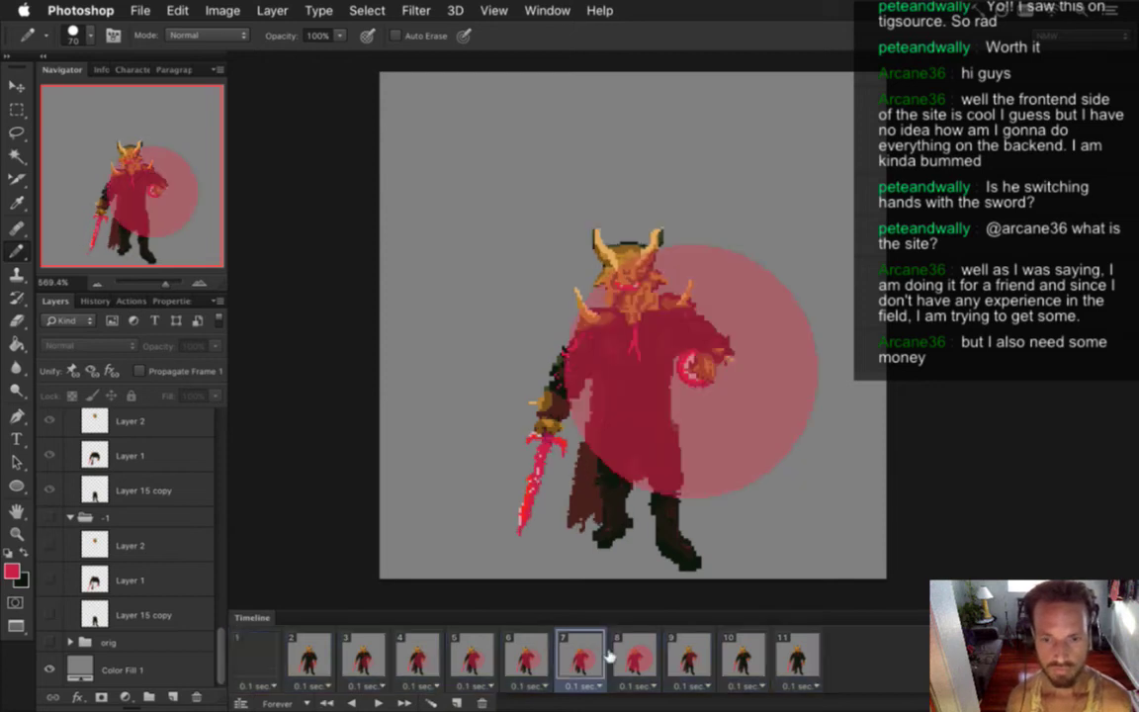
left_click(640, 655)
left_click(687, 655)
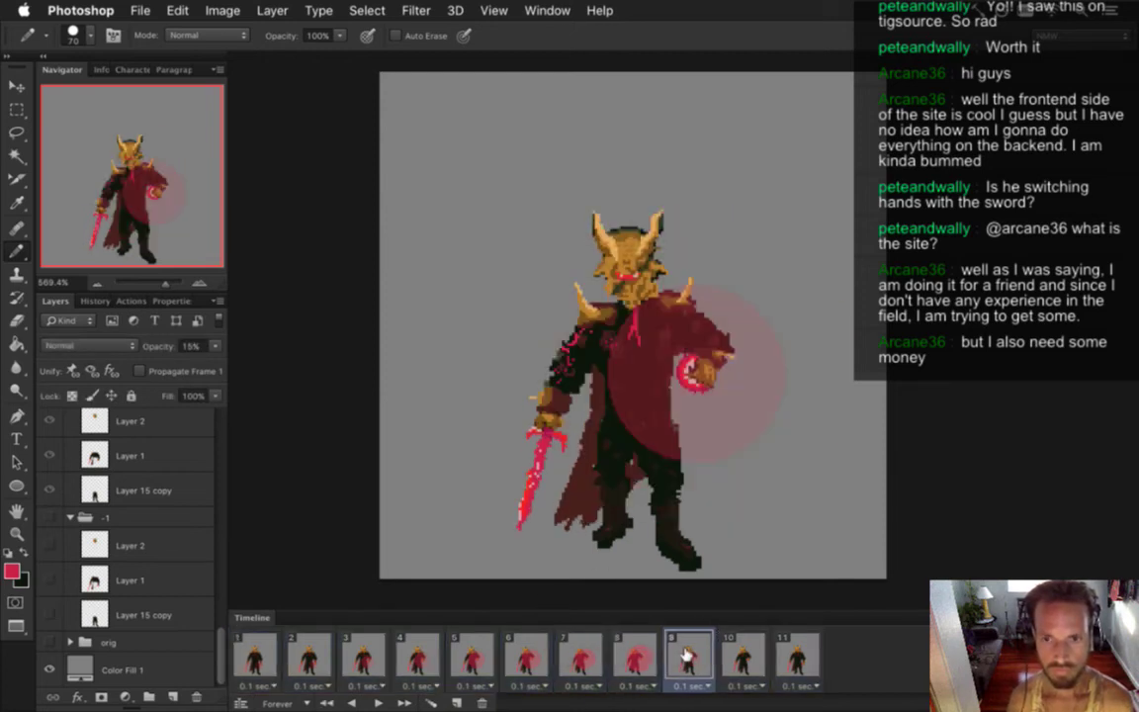
left_click(651, 653)
left_click(676, 648)
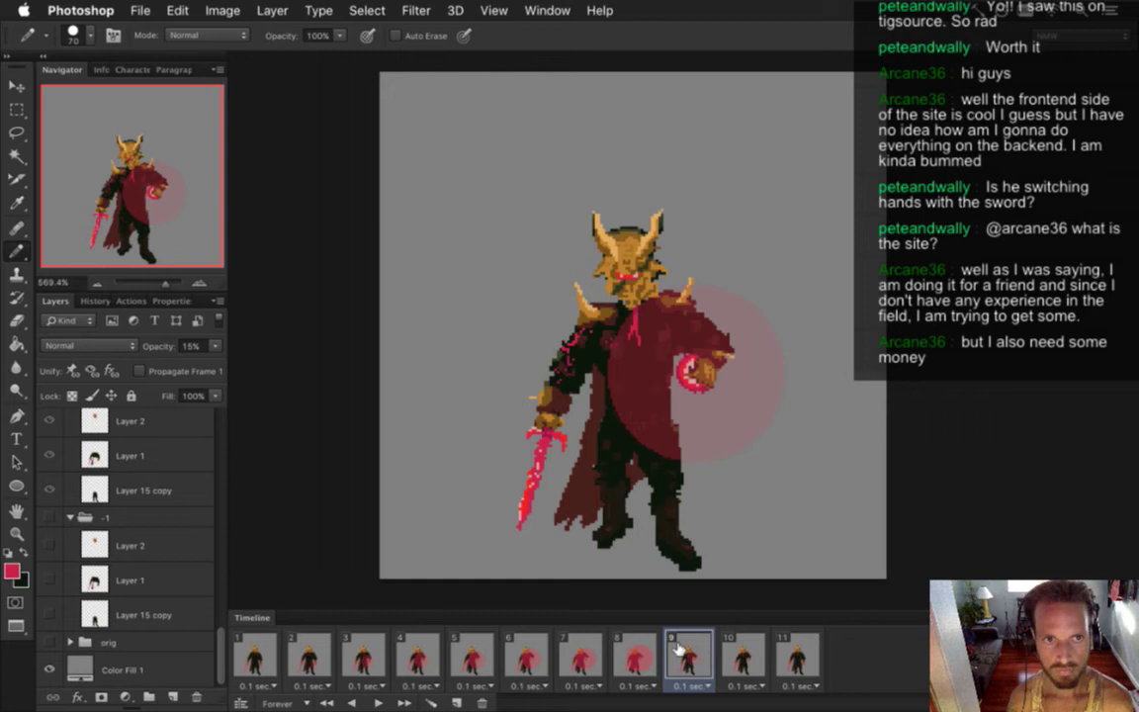
left_click(637, 655)
left_click(580, 655)
left_click(645, 653)
left_click(679, 657)
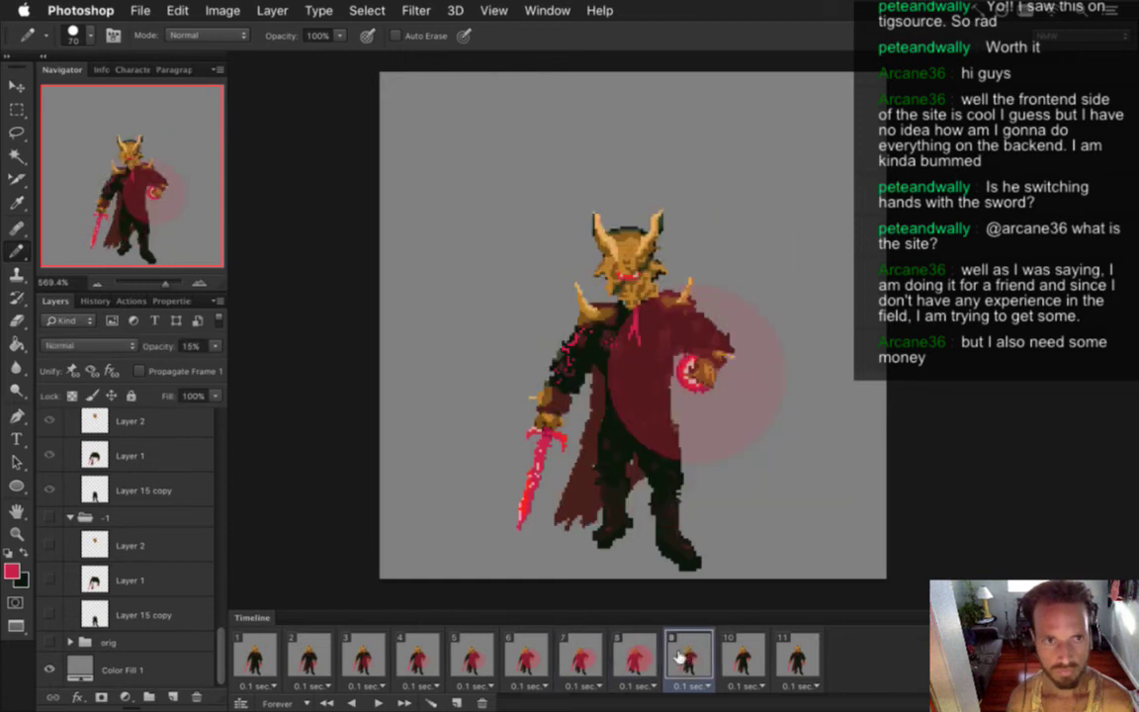
- In frame 9, move the head on Layer 2 of group 0 copy 4 down about 4 pixels and compare with frame 8
scroll(208, 588, "up", 10)
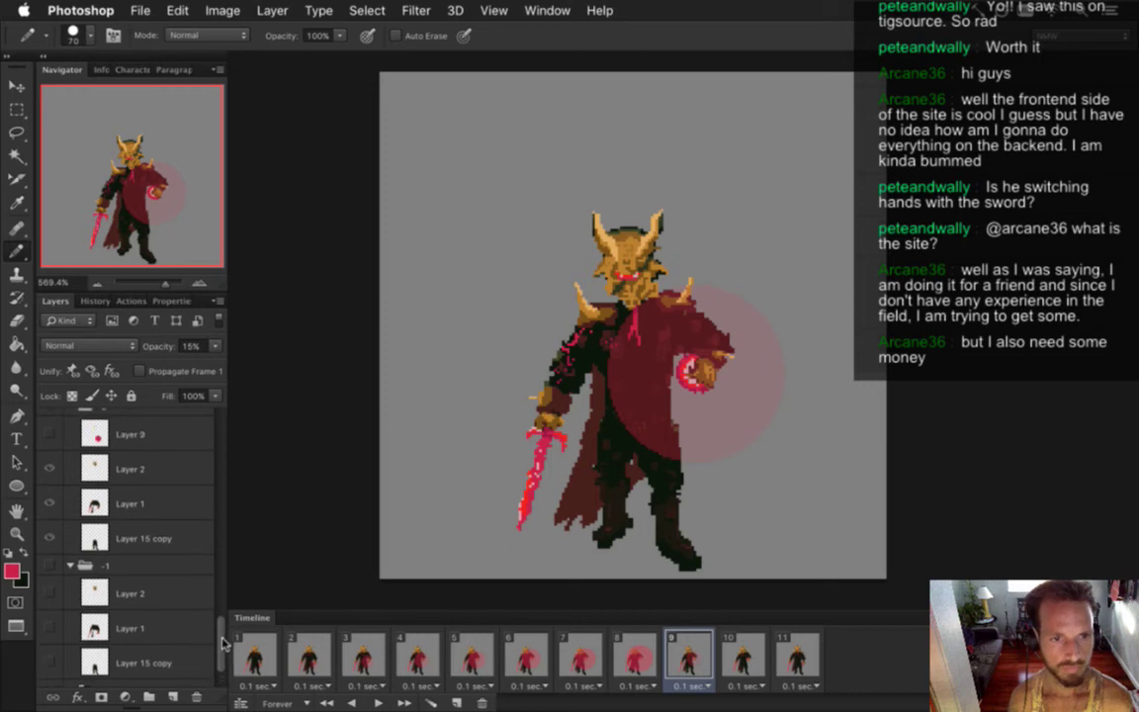
scroll(208, 558, "up", 8)
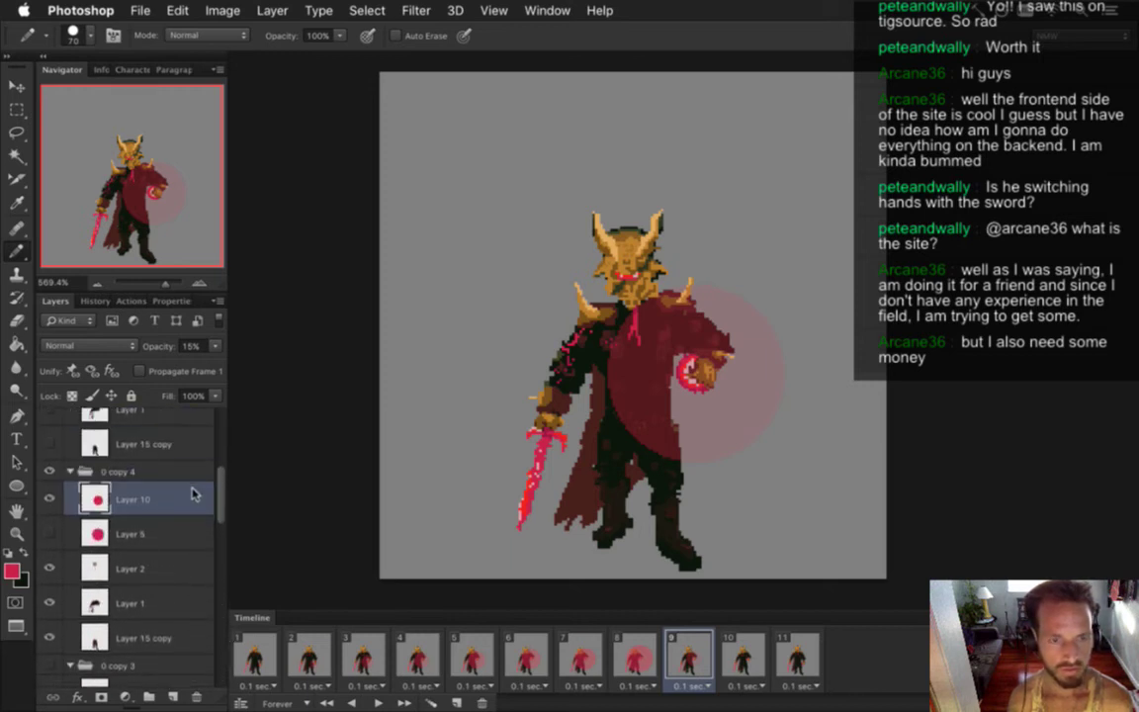
scroll(193, 494, "down", 2)
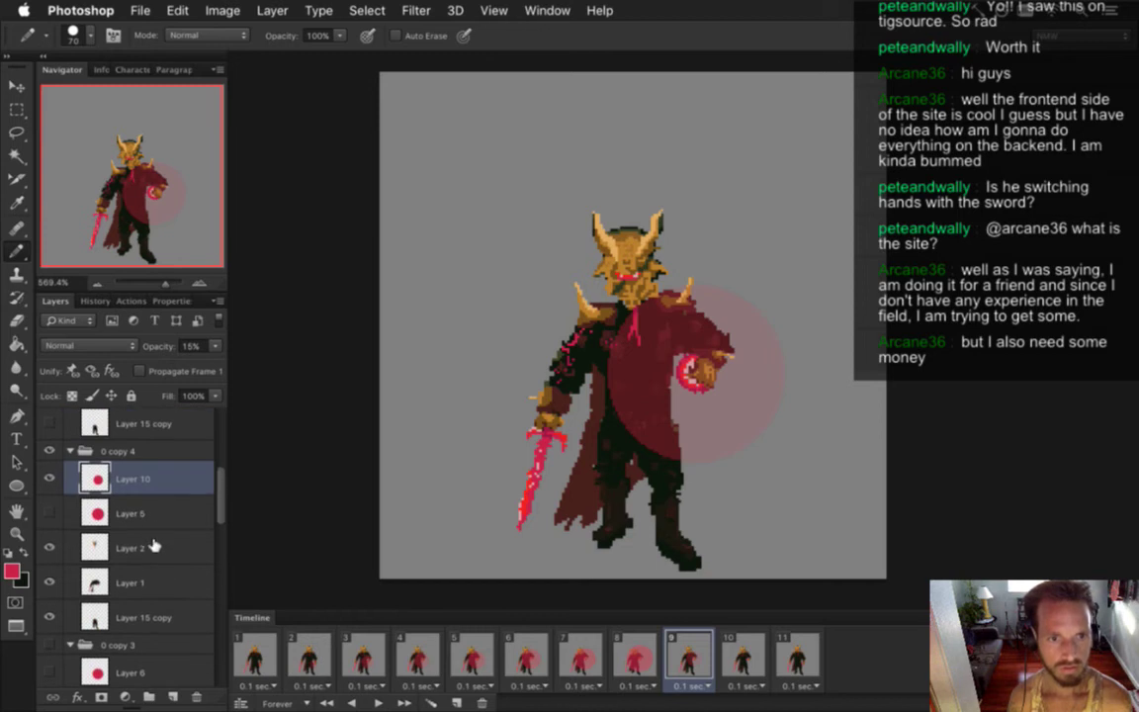
left_click(156, 548)
key("v")
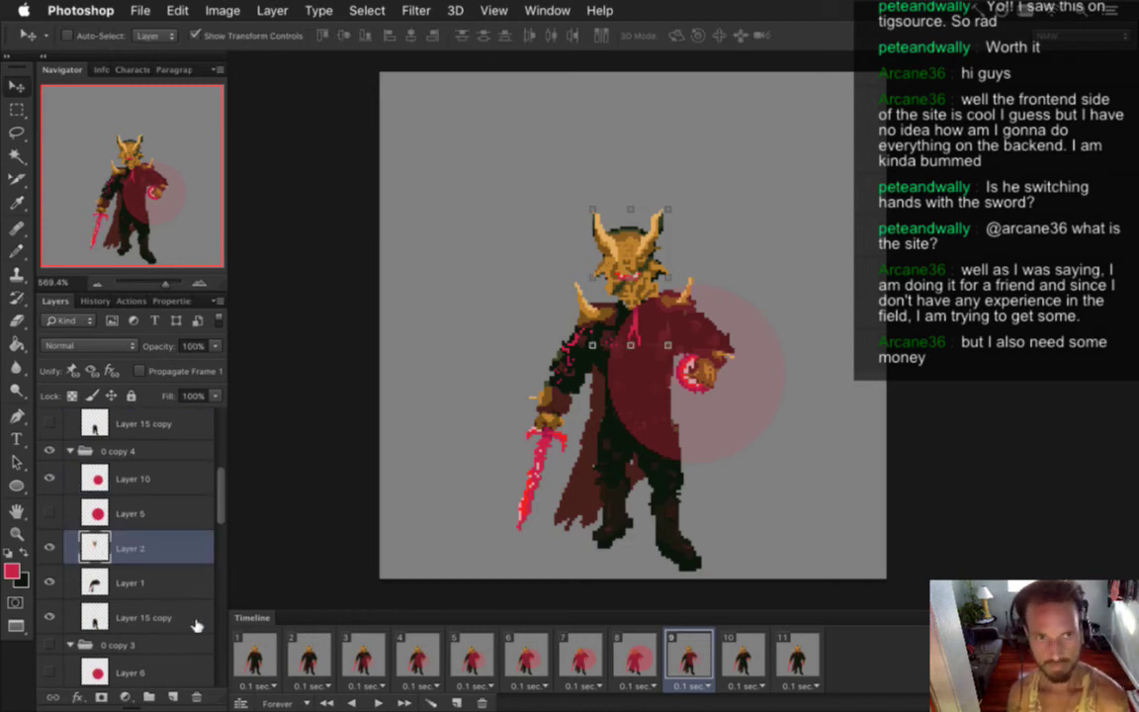
key("Down")
key("Down")
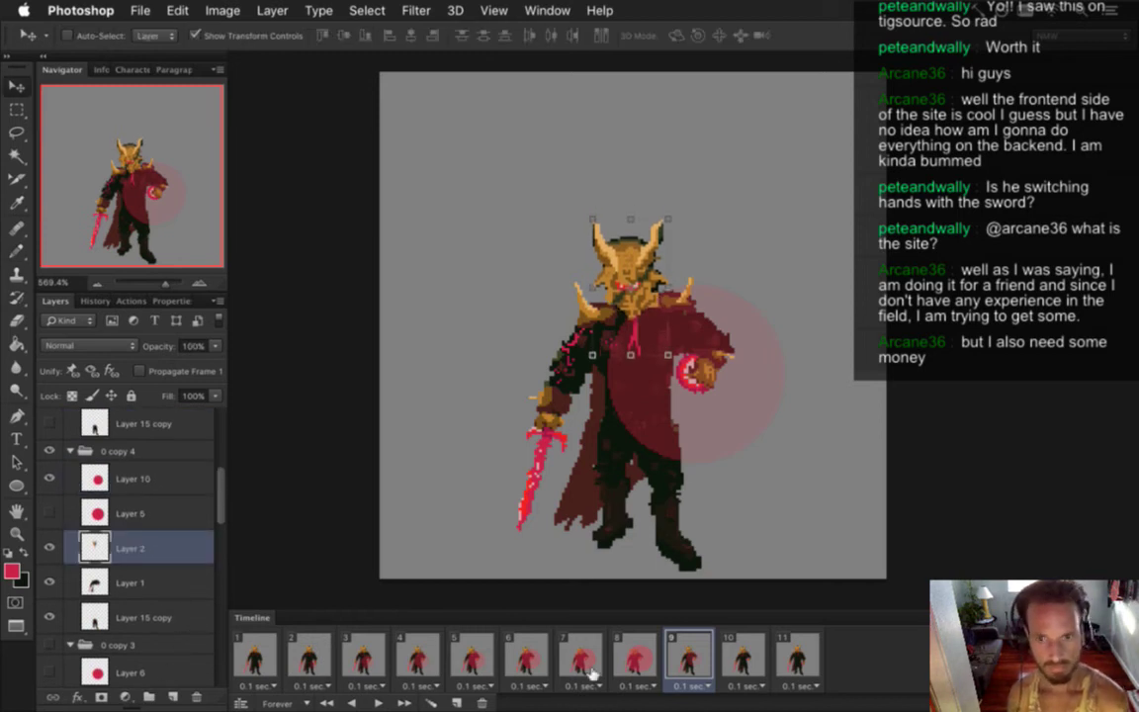
left_click(633, 657)
left_click(696, 644)
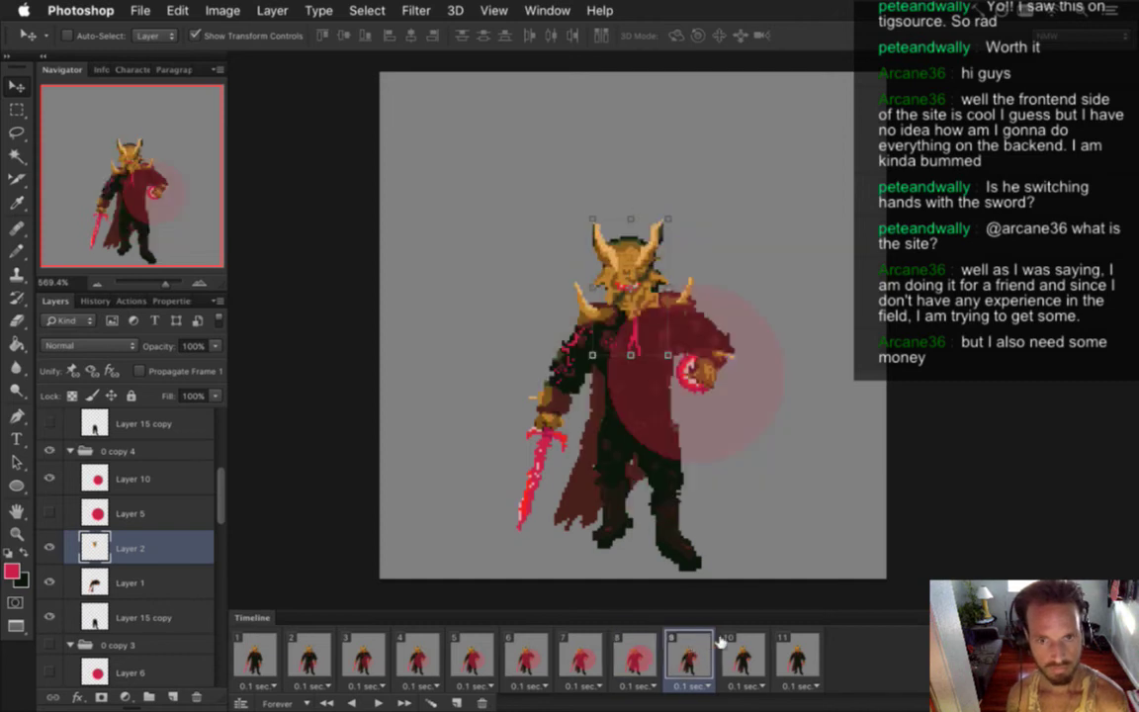
- In frame 10, move the head on Layer 2 of group 0 copy 3 down 2 pixels and compare with frames 11, 9 and 8
left_click(742, 654)
left_click_drag(218, 501, 220, 541)
left_click(163, 542)
key("Down")
key("Down")
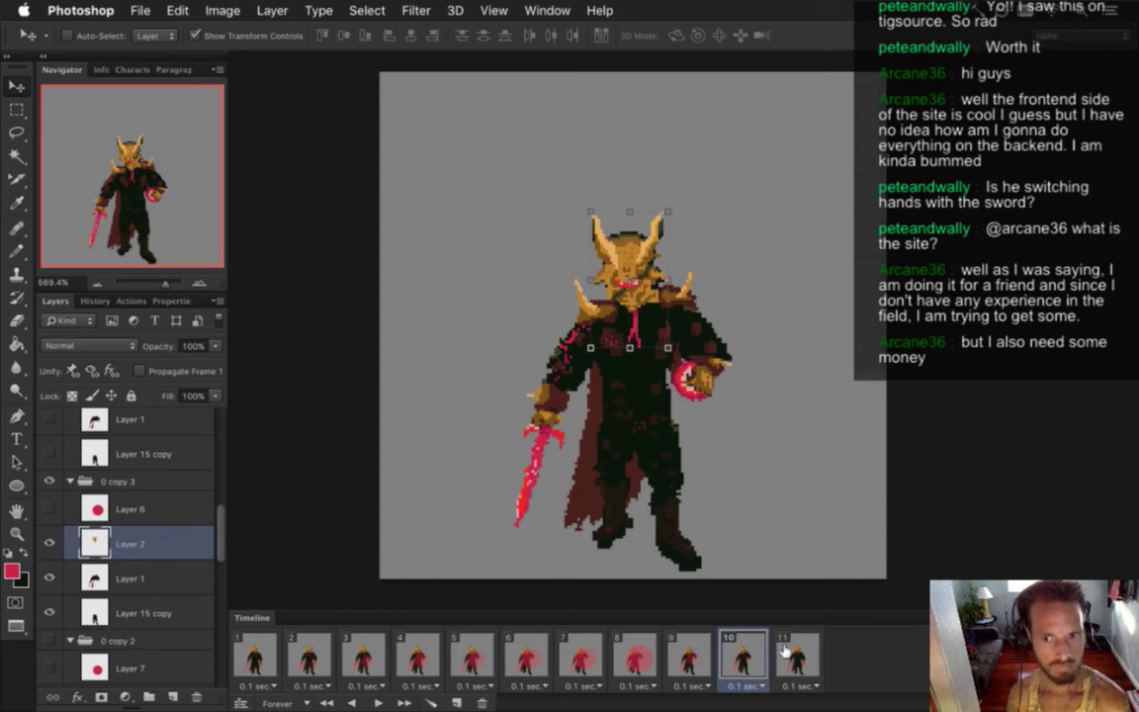
left_click(791, 655)
left_click(744, 654)
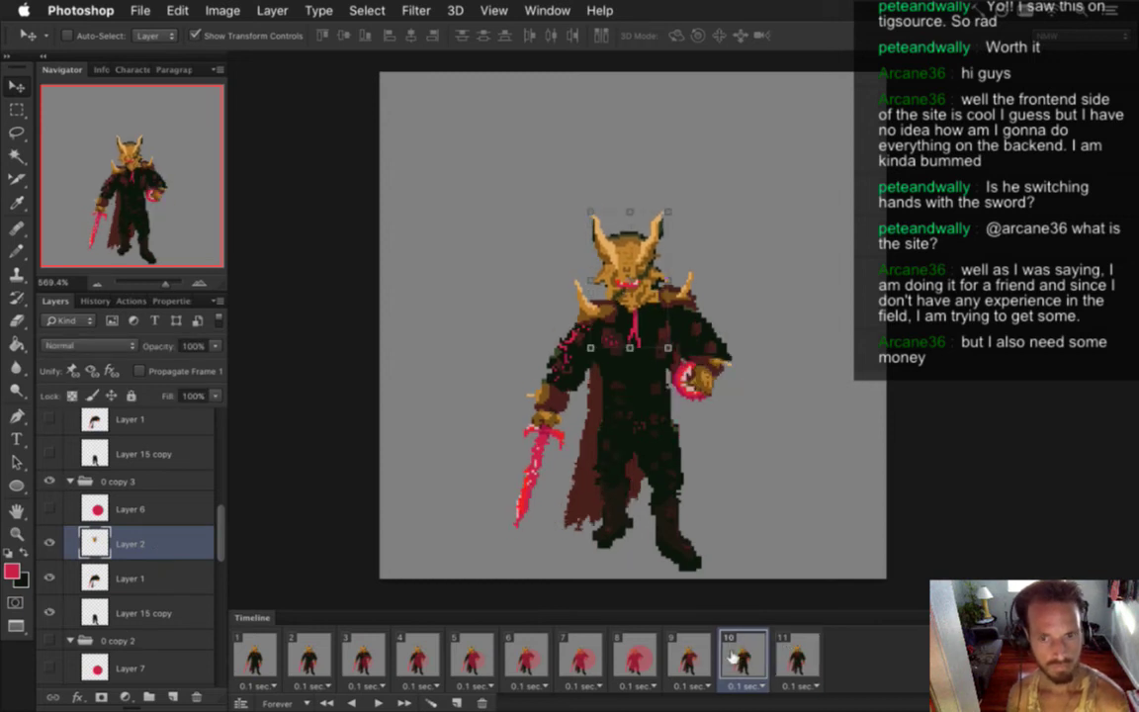
left_click(689, 654)
left_click(638, 652)
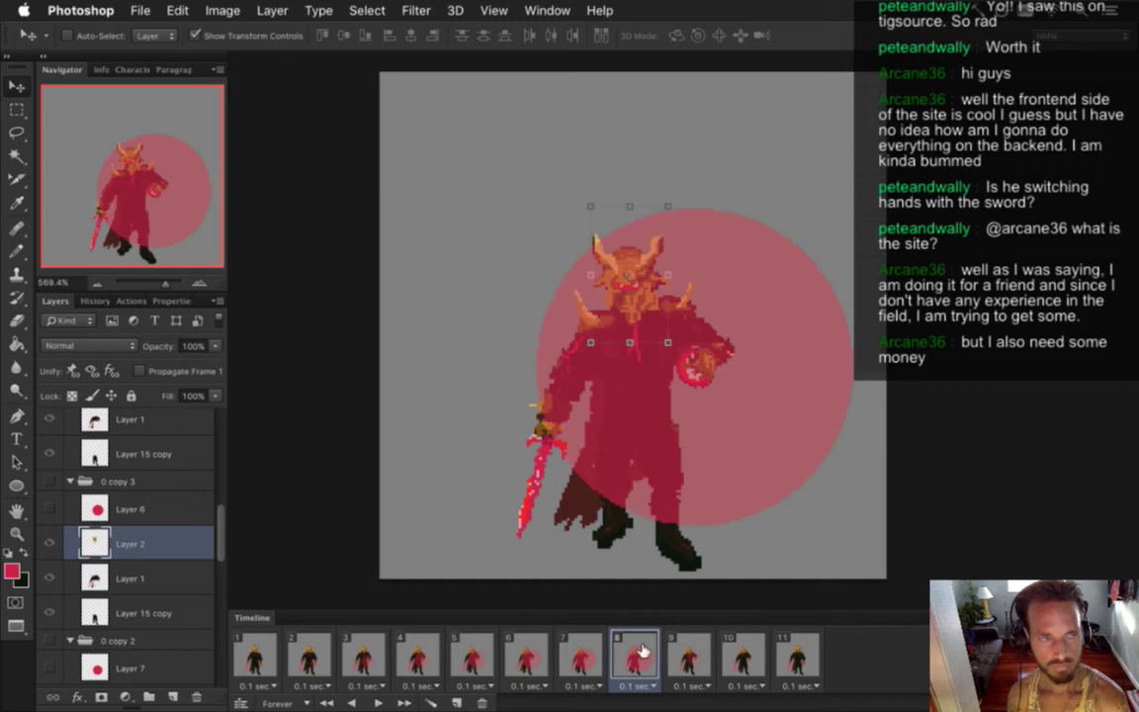
- Compare frame 9 with frame 8, and in frame 8 select the whole figure from Layer 2, Layer 1 and Layer 15 copy of group 0 copy 6
left_click(691, 653)
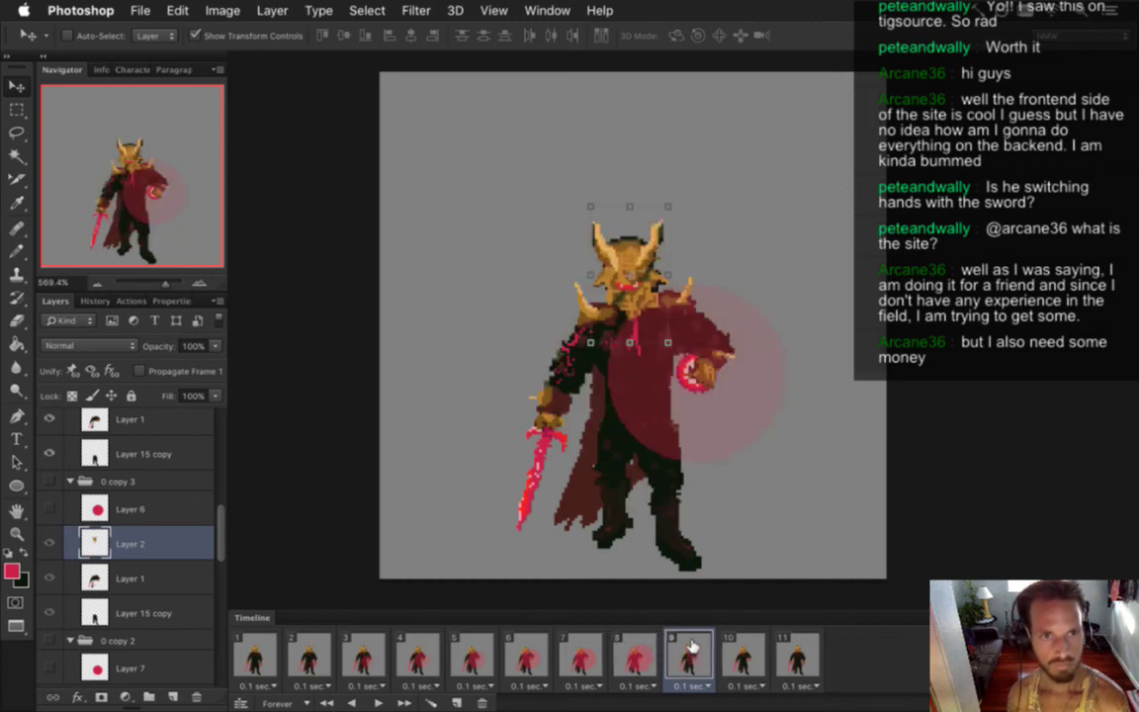
left_click(641, 660)
key("m")
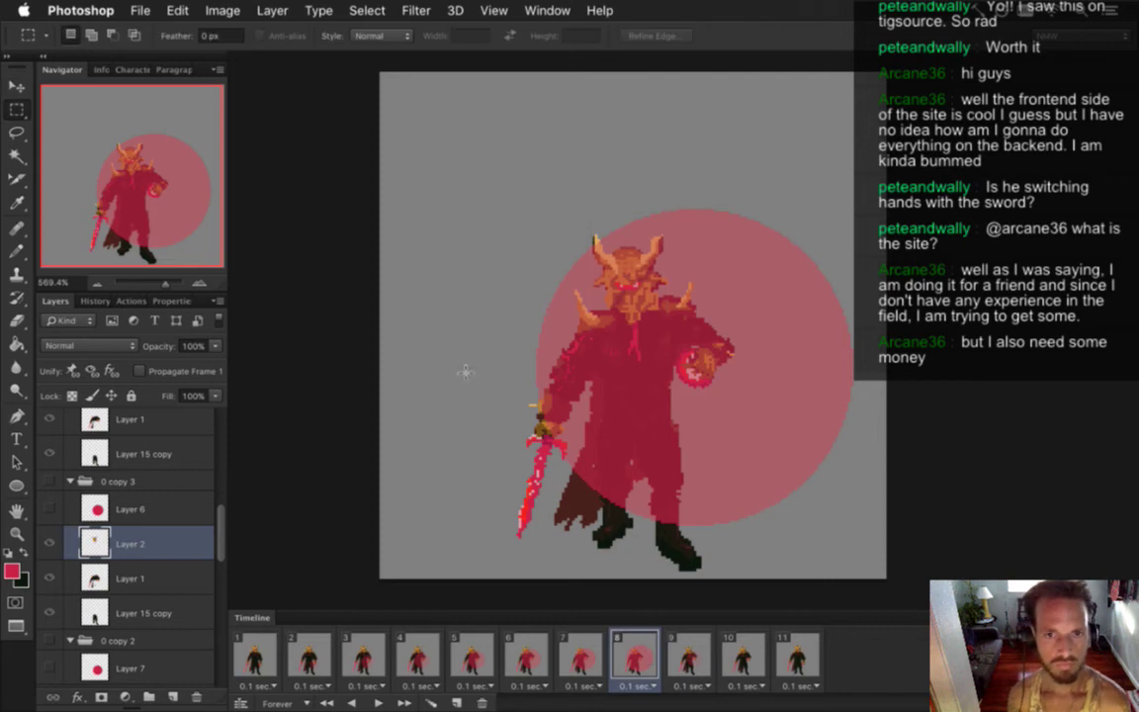
scroll(221, 544, "down", 1)
scroll(217, 547, "down", 3)
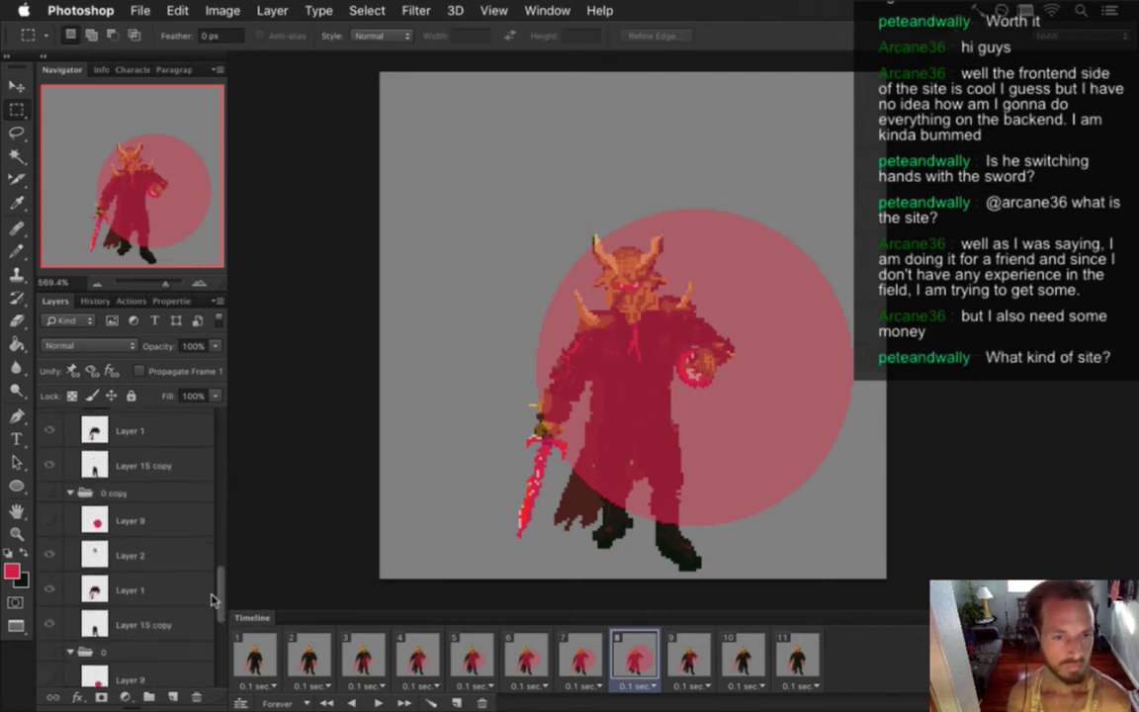
left_click_drag(212, 543, 206, 431)
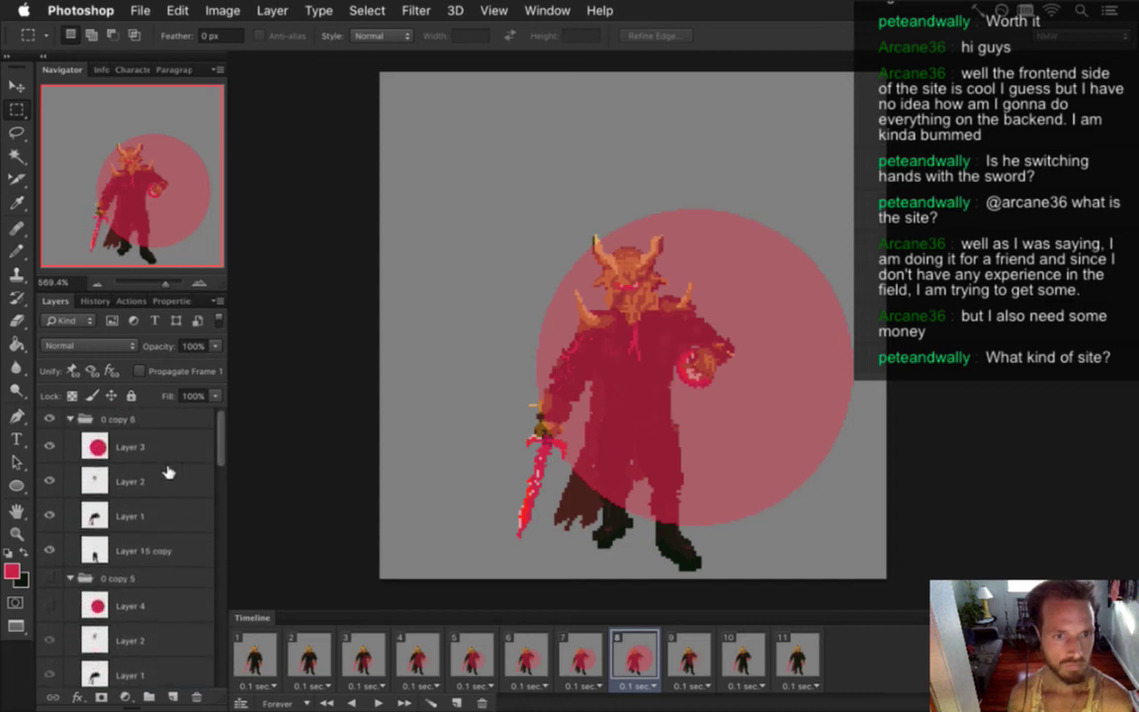
left_click(148, 480)
left_click(96, 484, "super")
left_click(93, 550, "super")
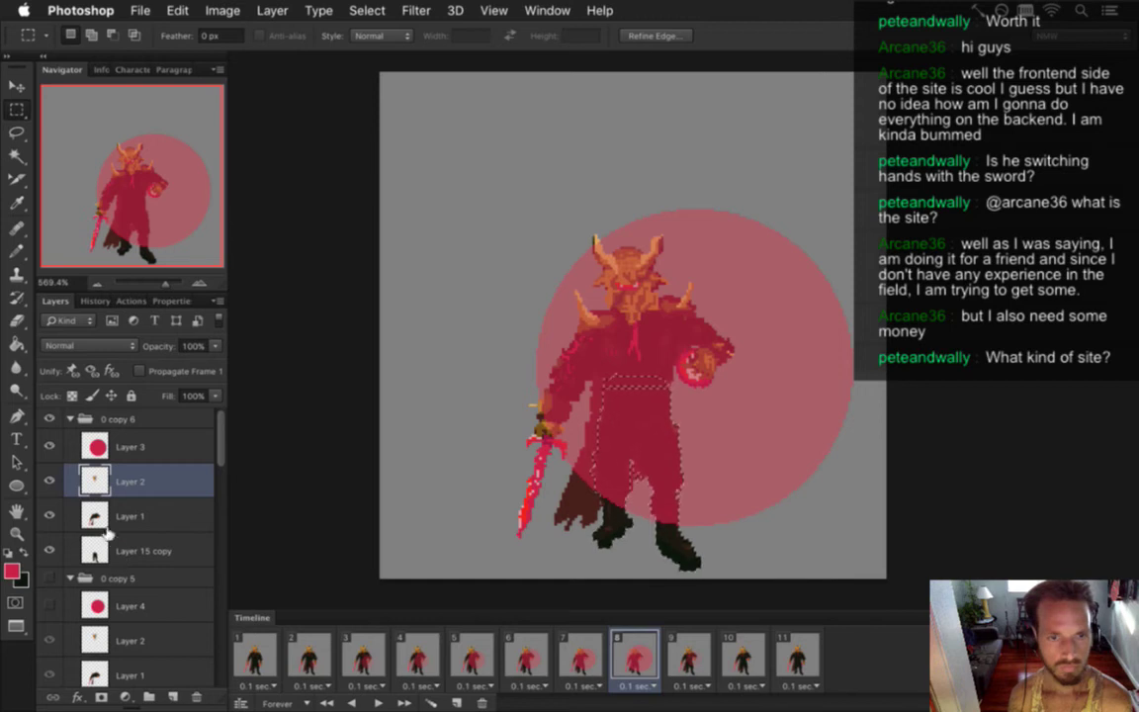
left_click(94, 513, "super")
left_click(93, 548, "shift+super")
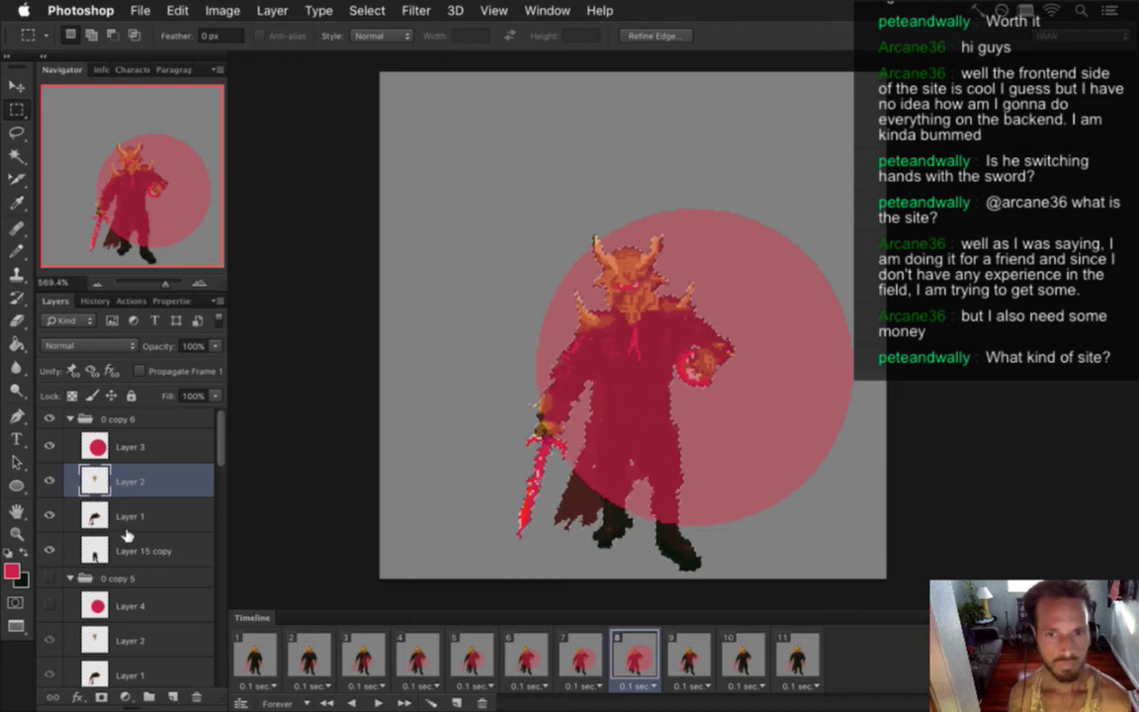
- Hide the glow on Layer 3, sample the orb's light pink, and fill the selected figure on a new layer above Layer 2
left_click(50, 445)
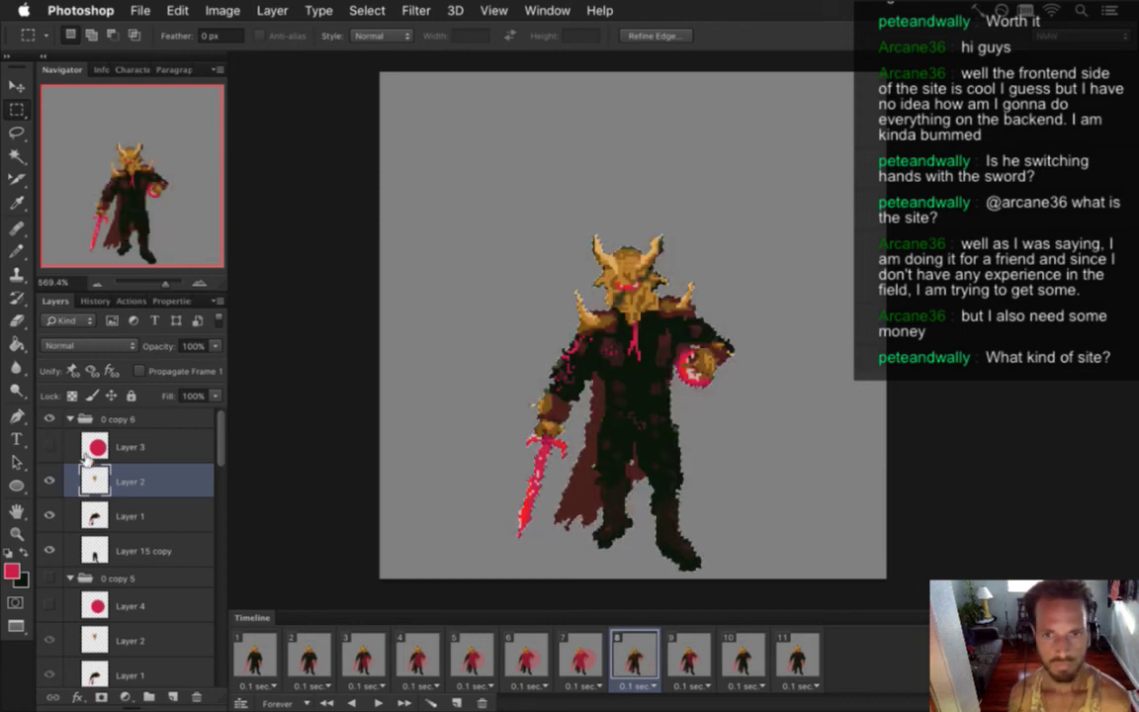
key("i")
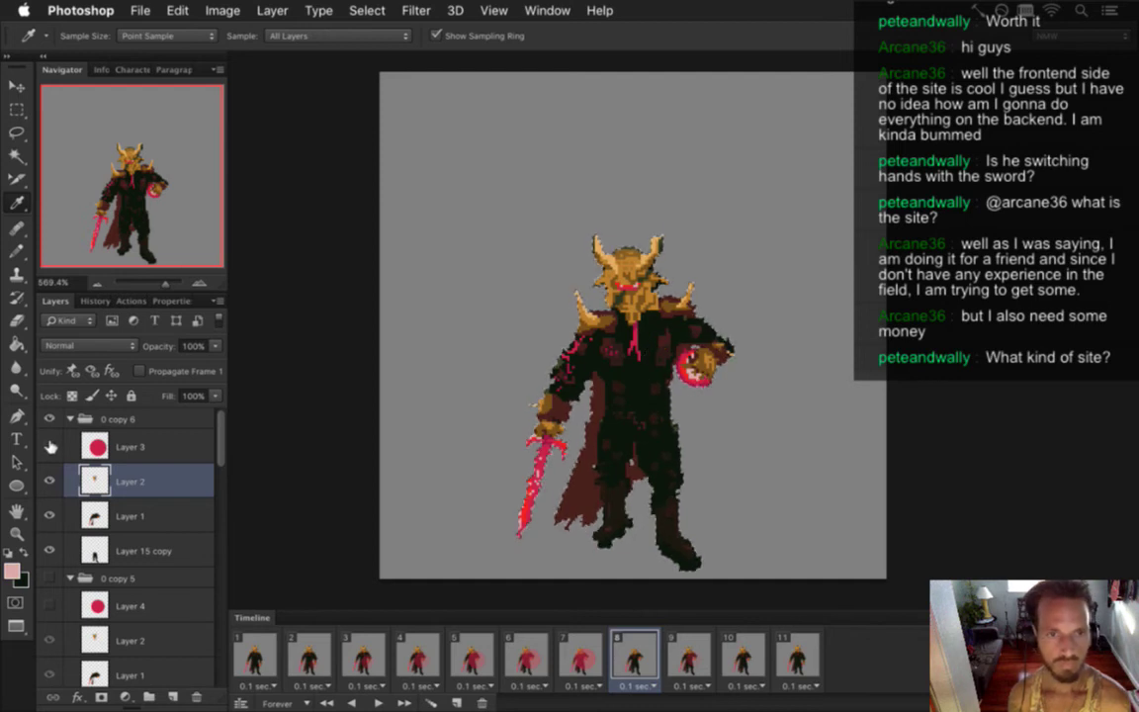
left_click(172, 697)
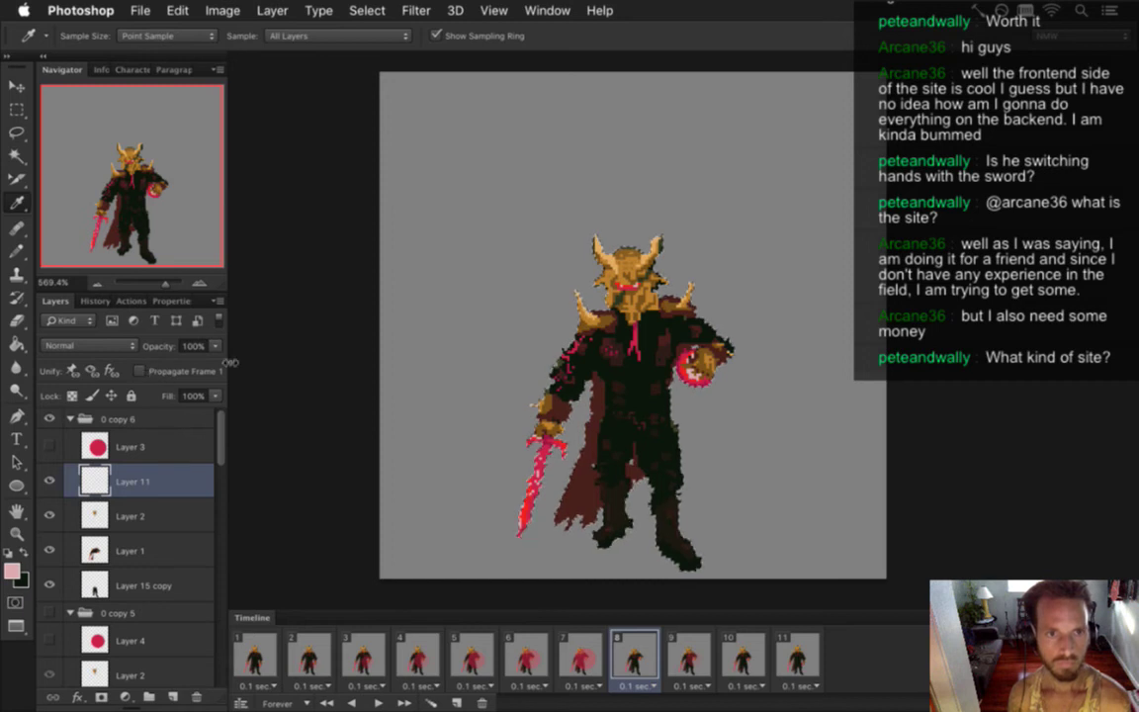
key("b")
mouse_move(623, 306)
left_mouse_down()
mouse_move(602, 331)
mouse_move(655, 304)
mouse_move(654, 603)
left_mouse_up()
key("m")
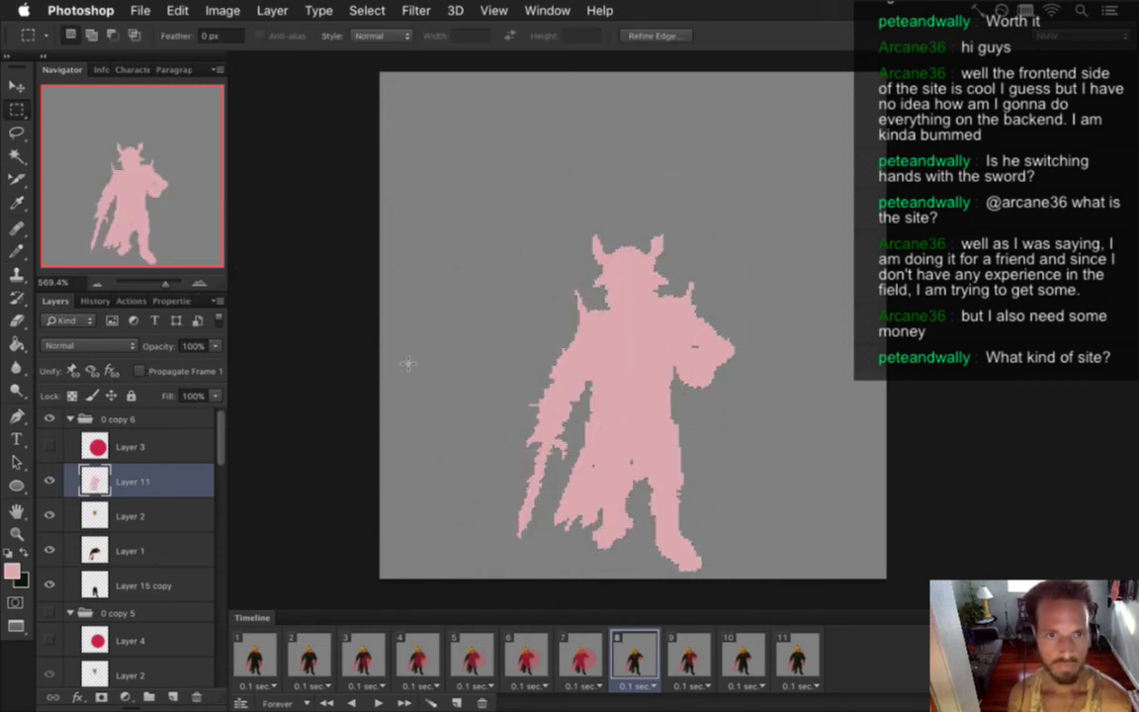
- Set the pink silhouette layer's blend mode to Hard Mix, show the glow on Layer 3 again, and save the document
left_click(89, 345)
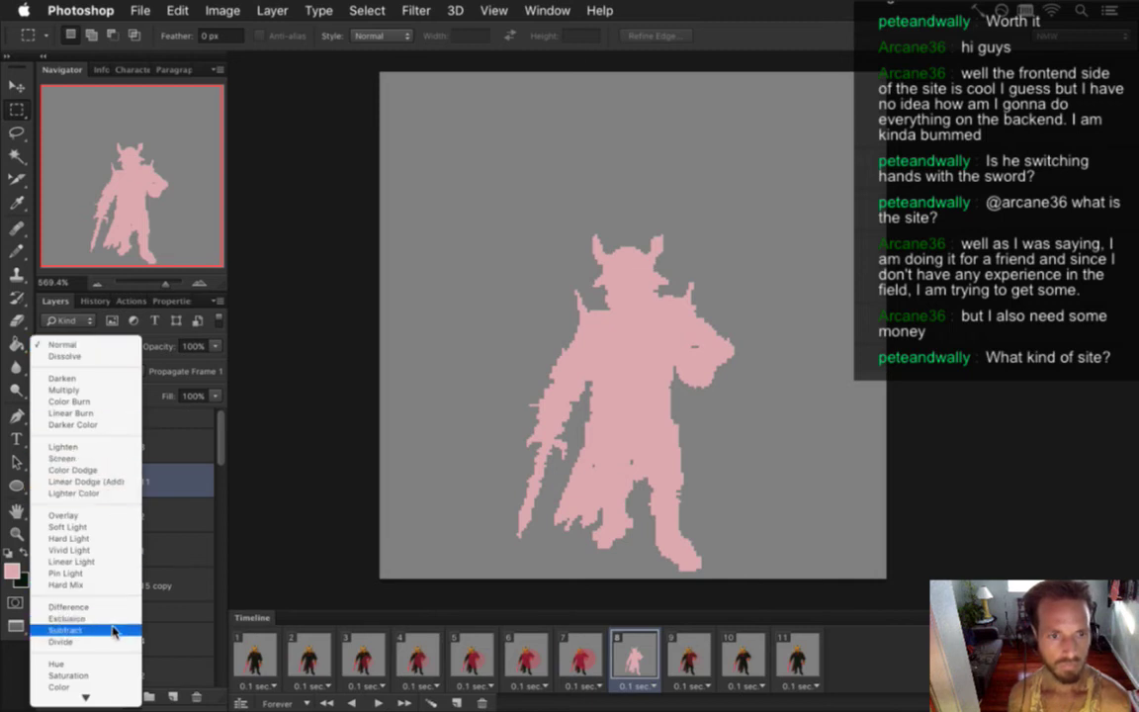
scroll(110, 593, "down", 1)
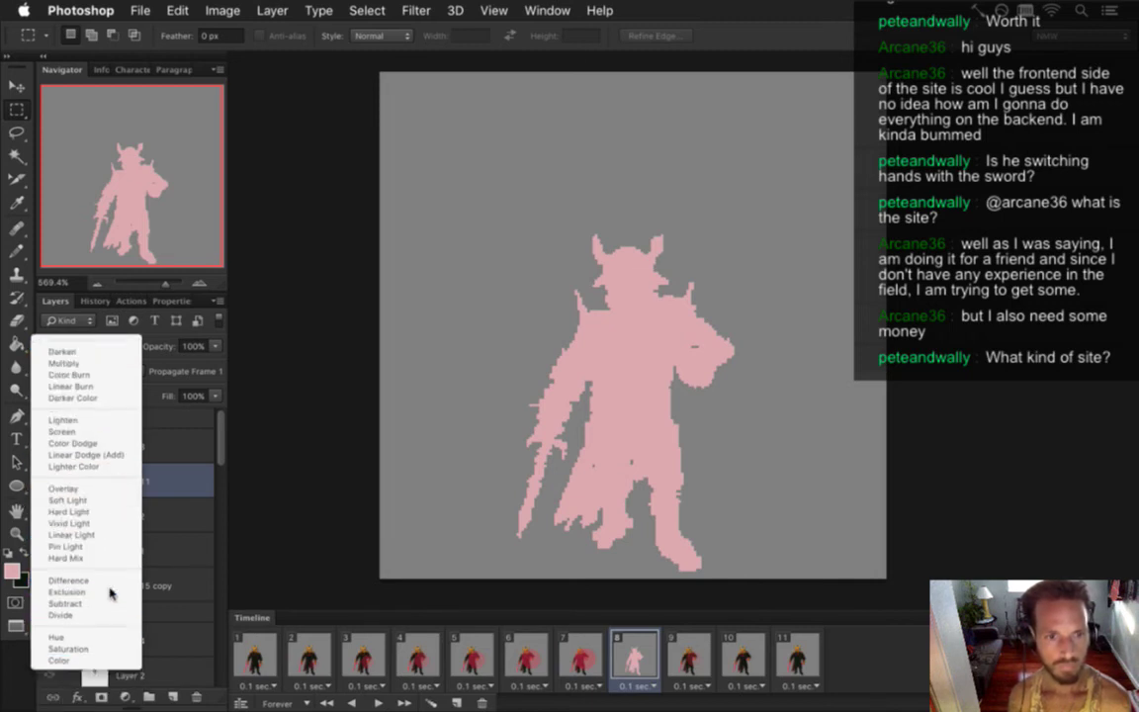
left_click(110, 592)
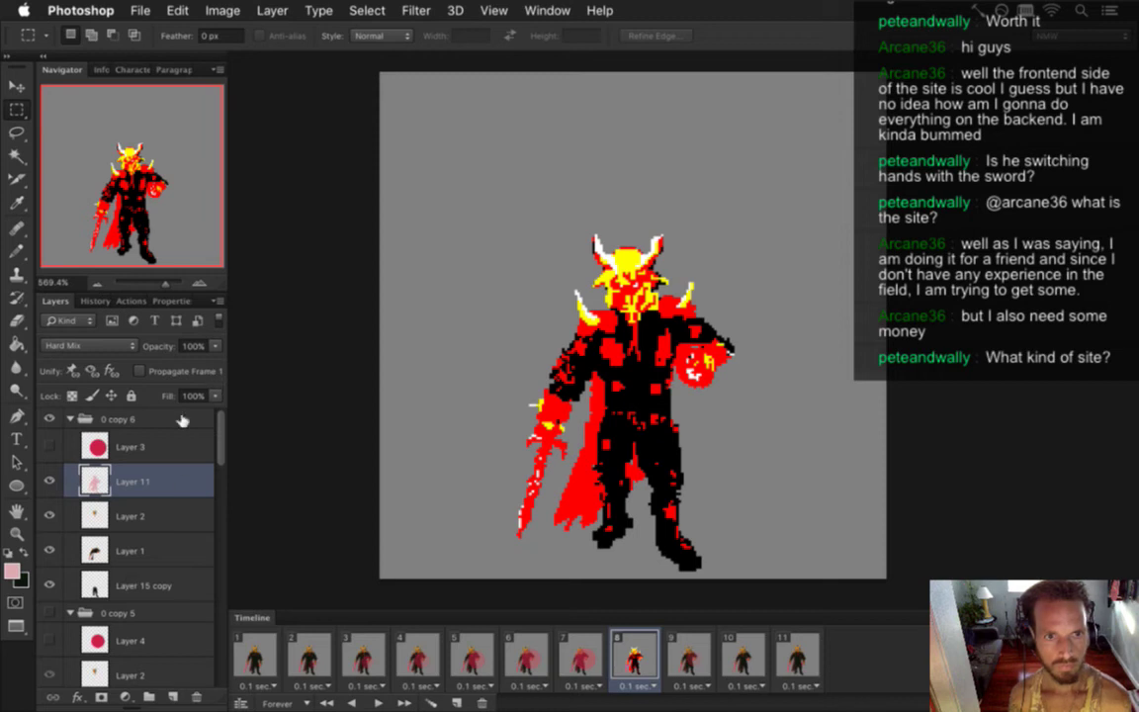
left_click(51, 447)
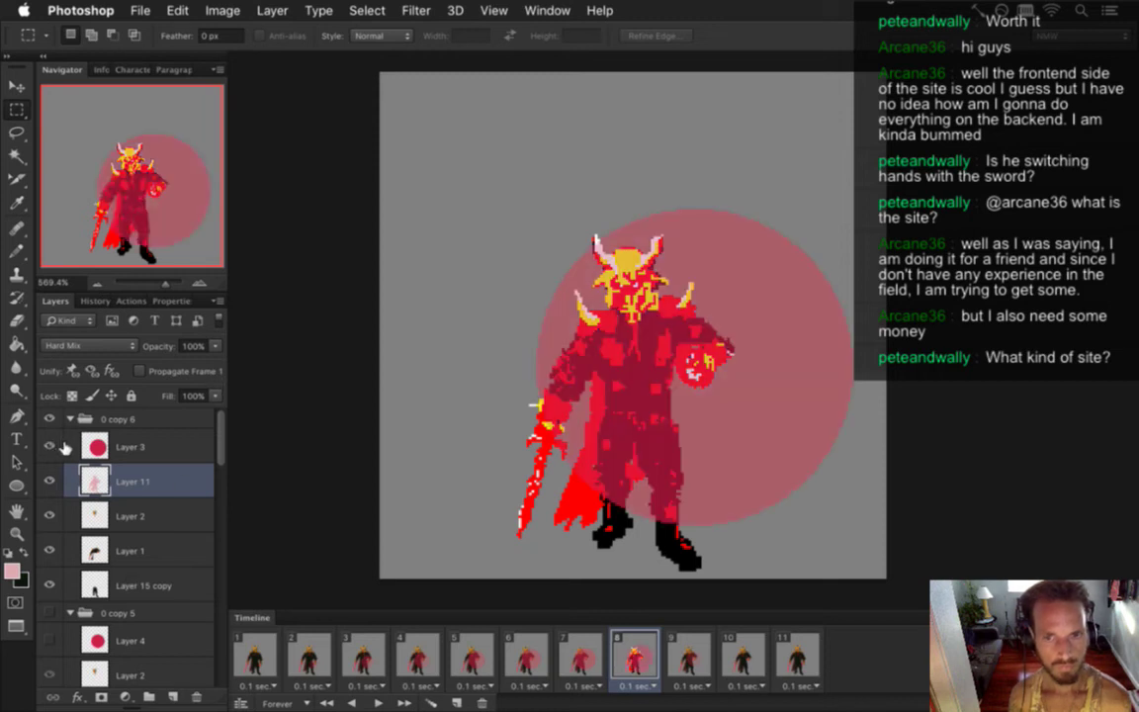
key("super+s")
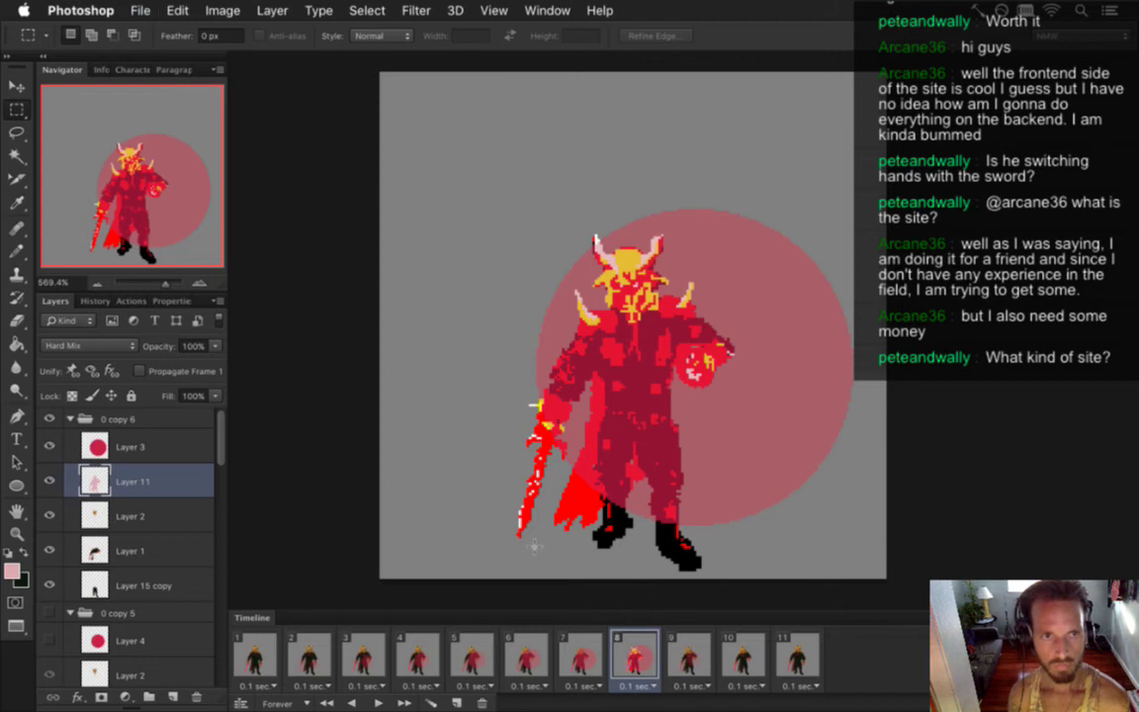
- Hide Color Fill 1 across frames 1 to 11 and render the MetatronTractor.png image sequence, replacing the existing files
left_click(582, 655)
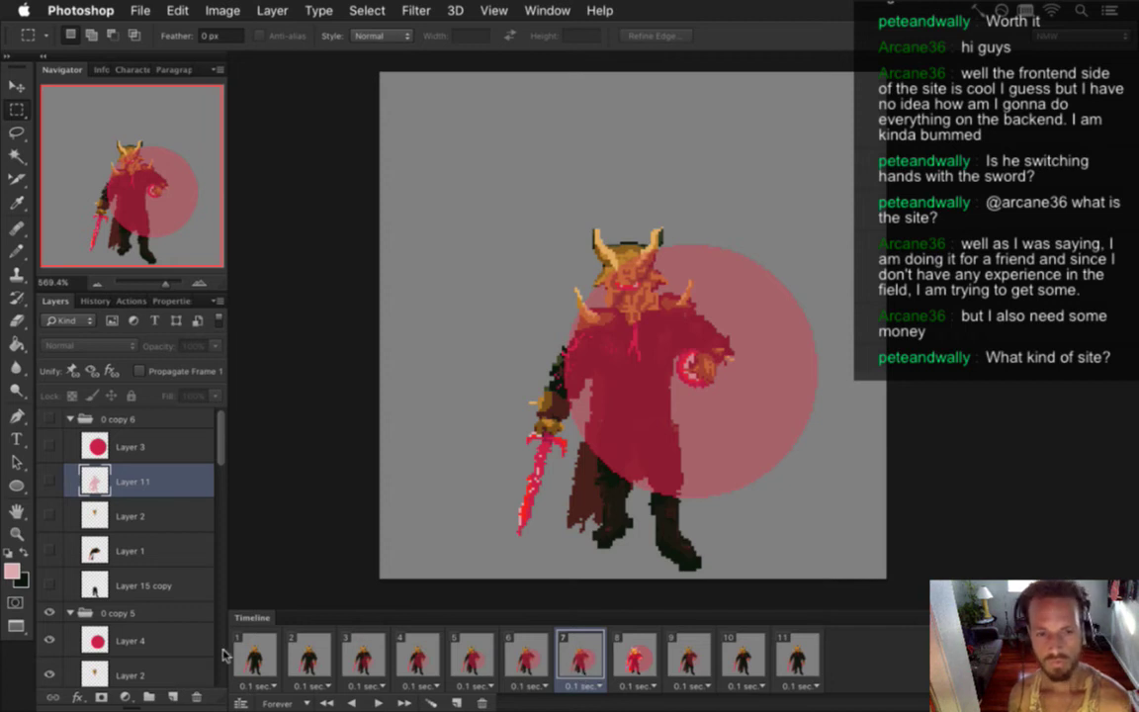
left_click(254, 652)
left_click(819, 672, "shift")
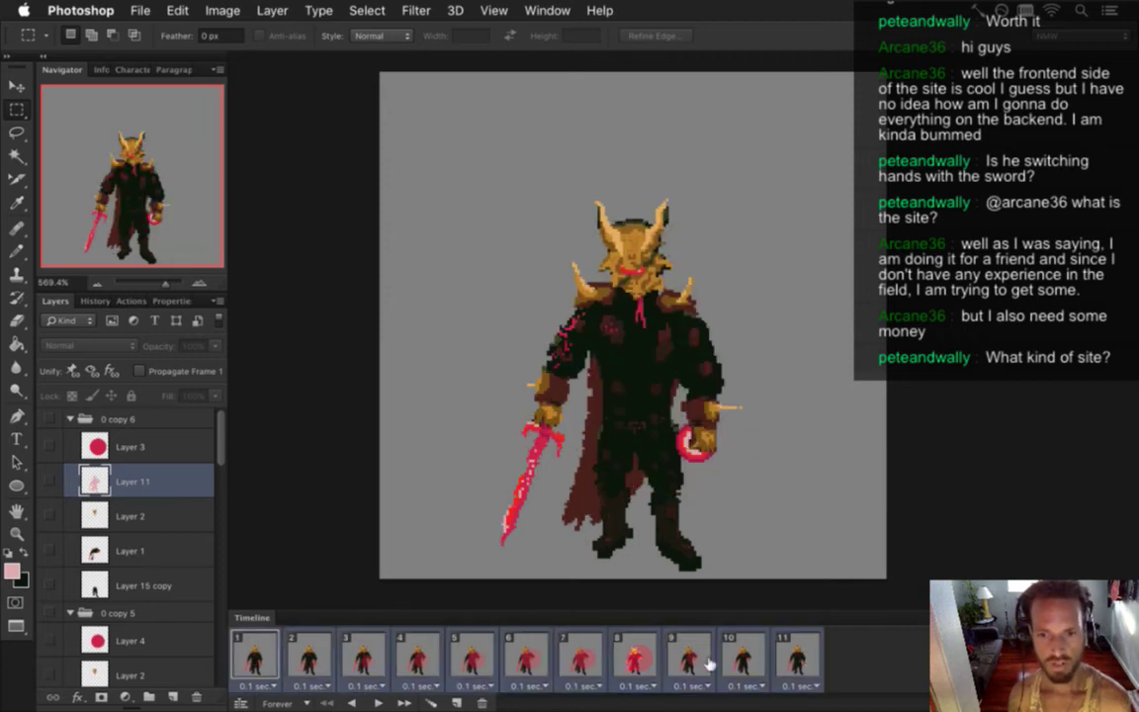
left_click_drag(217, 453, 208, 692)
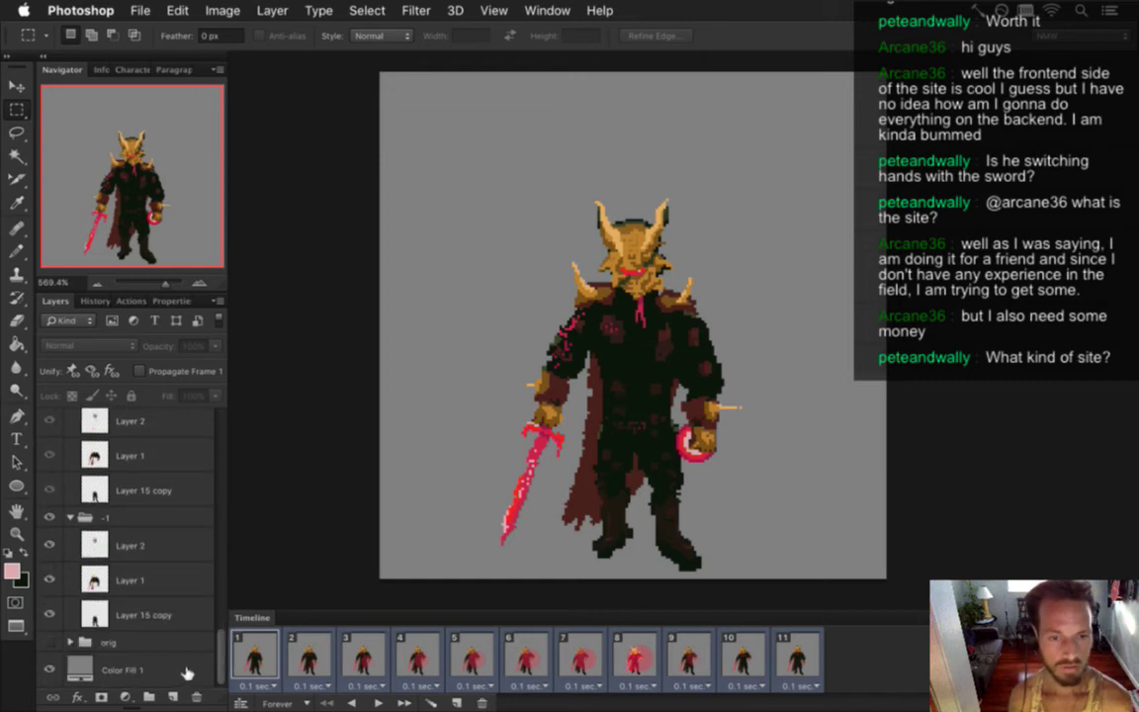
left_click(51, 669)
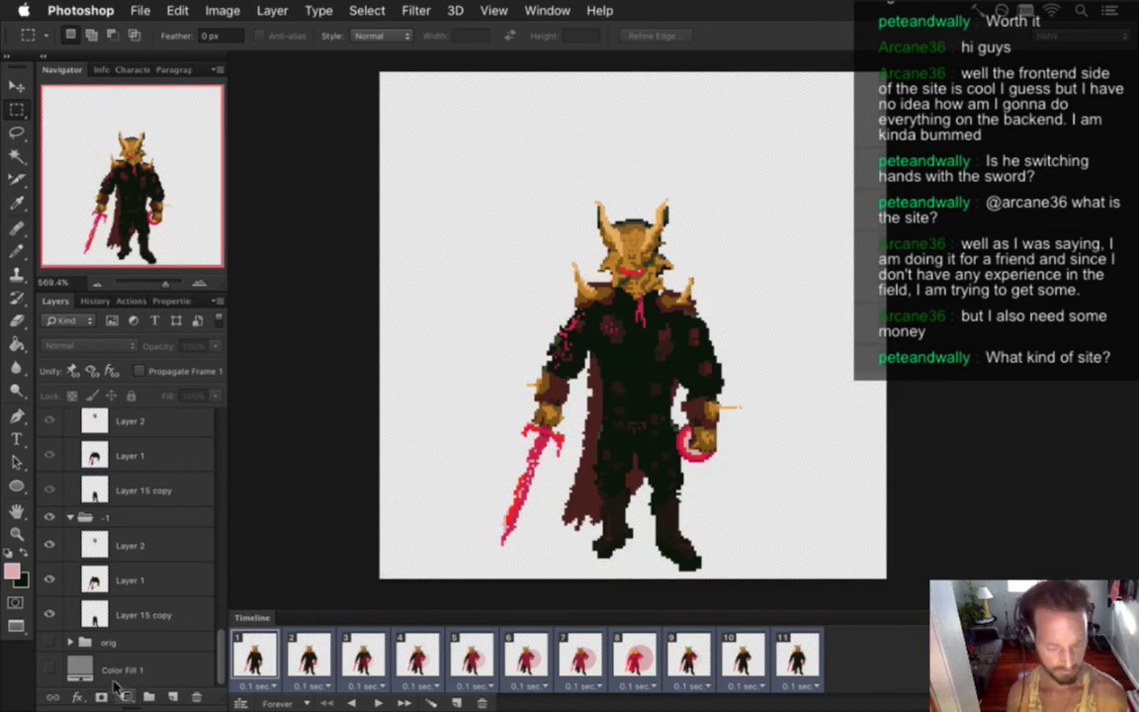
key("super+alt+shift+r")
key("Return")
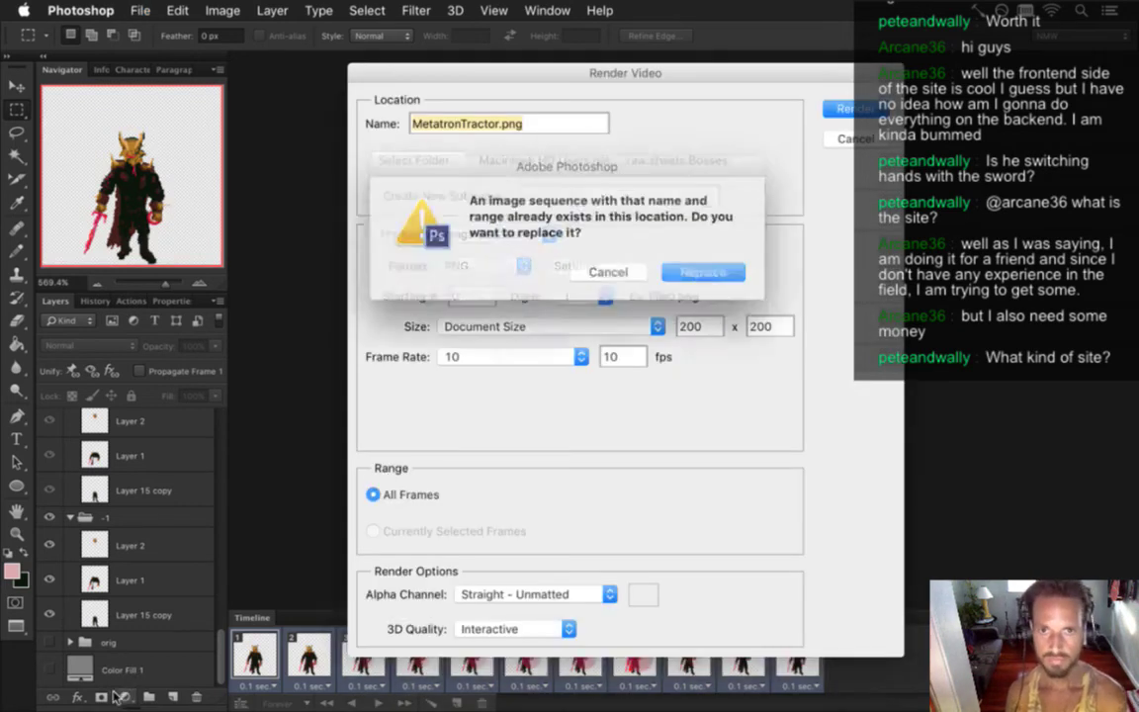
key("Return")
- Switch to Xcode, run Songbringer to check the boss's casting flash, quit the game, and return to Photoshop
key("super+Tab")
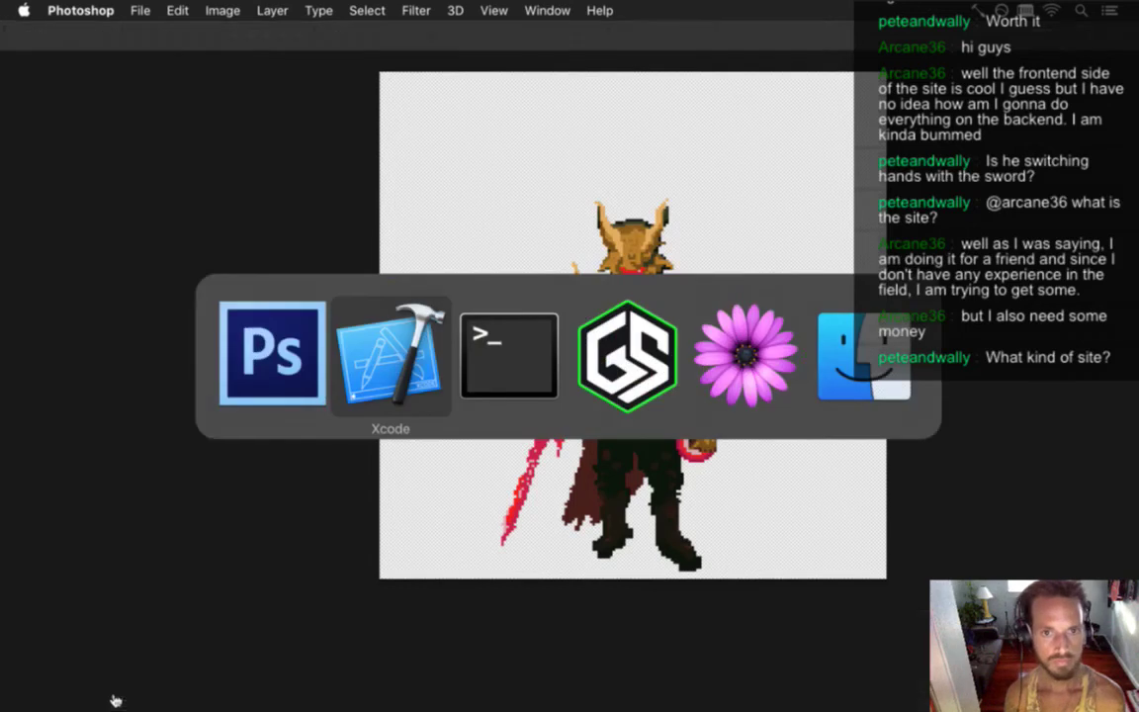
key("super+r")
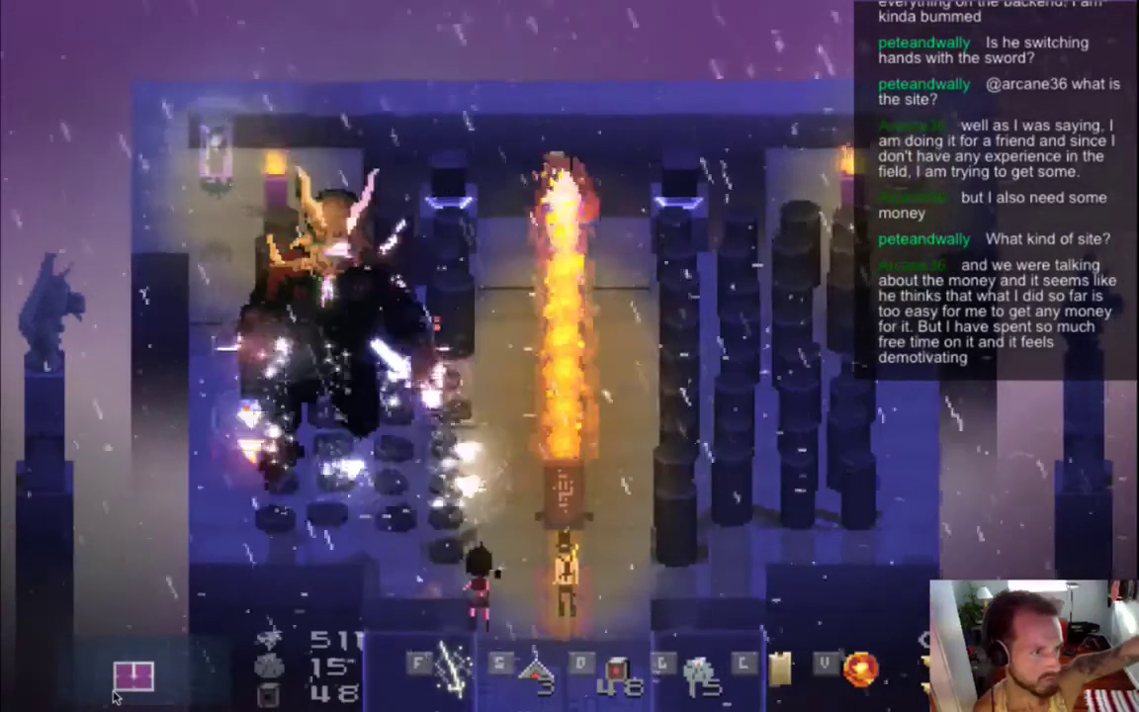
key("Right")
key("Up")
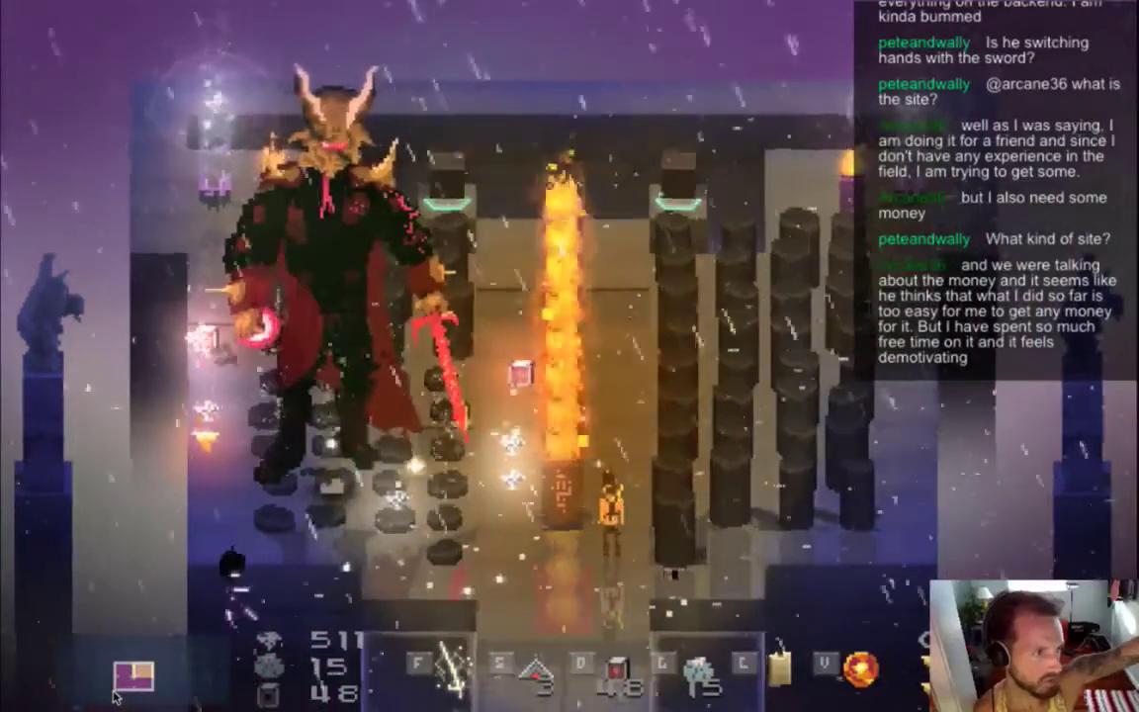
key("Left")
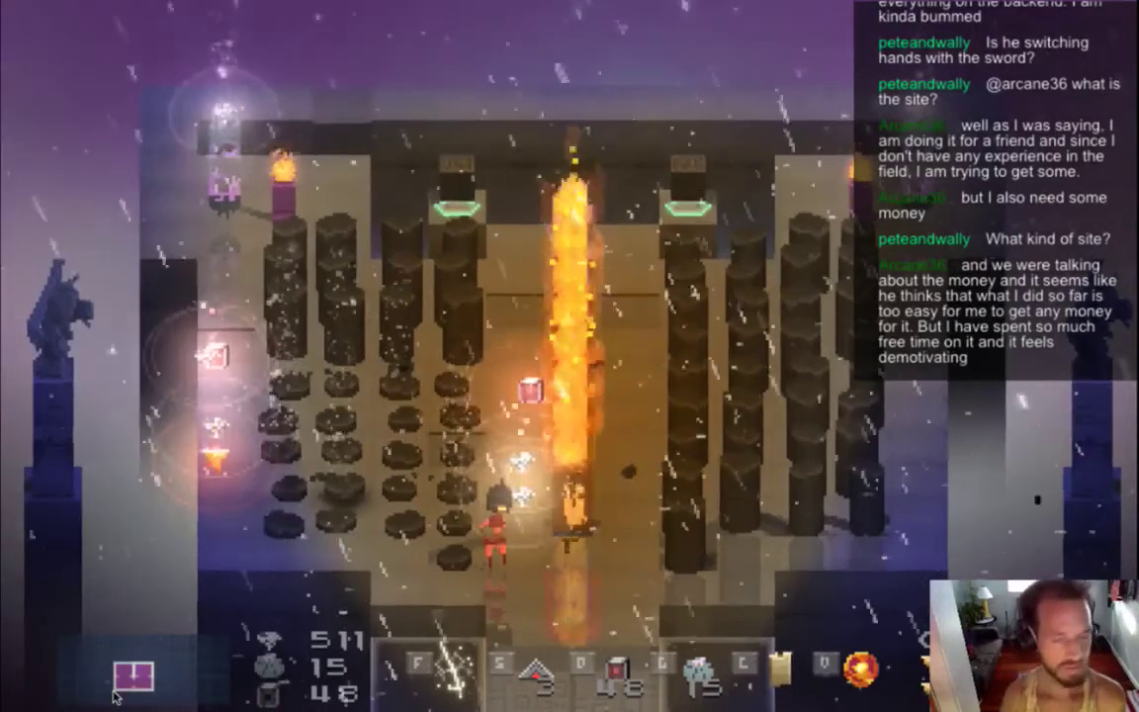
key("Right")
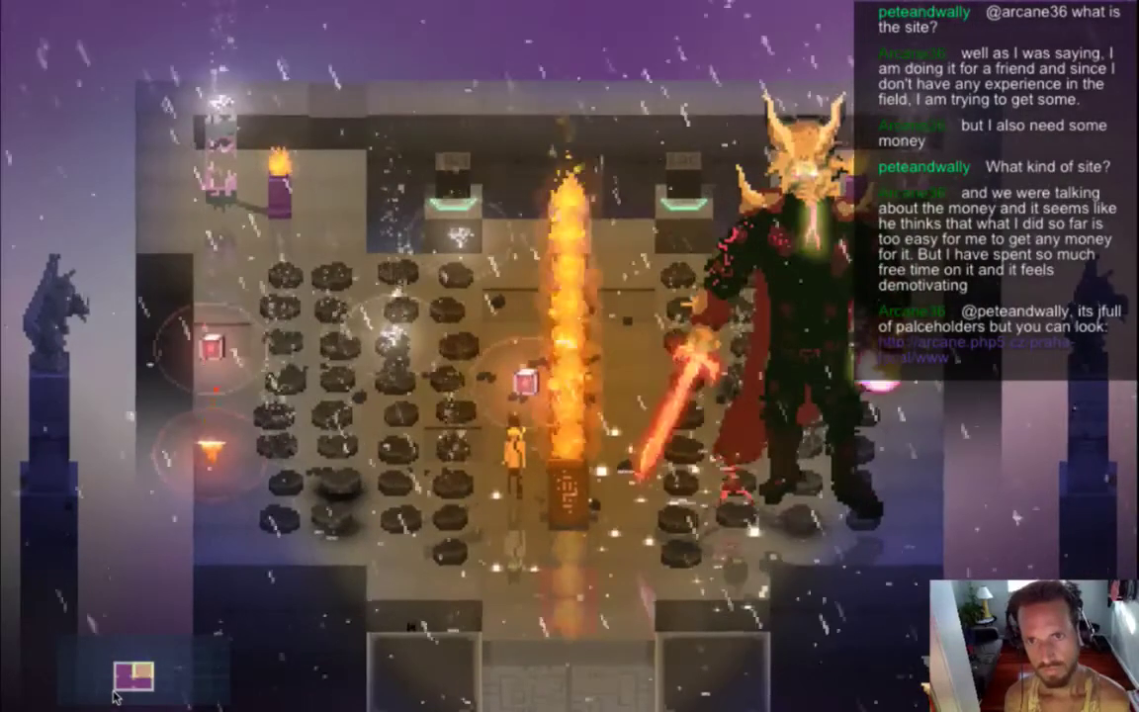
key("super+q")
key("super+Tab")
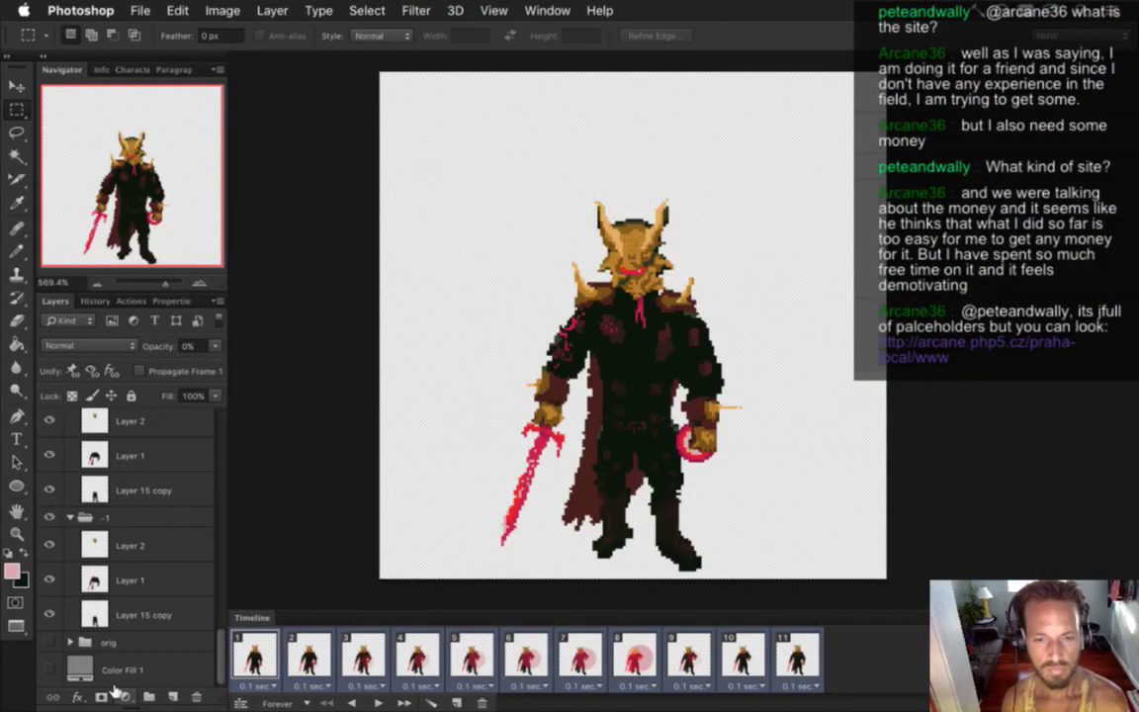
- Show Color Fill 1 in all frames, and in frame 3 add a new layer above Layer 8 in group 0 copy
left_click(50, 669)
left_click(311, 659)
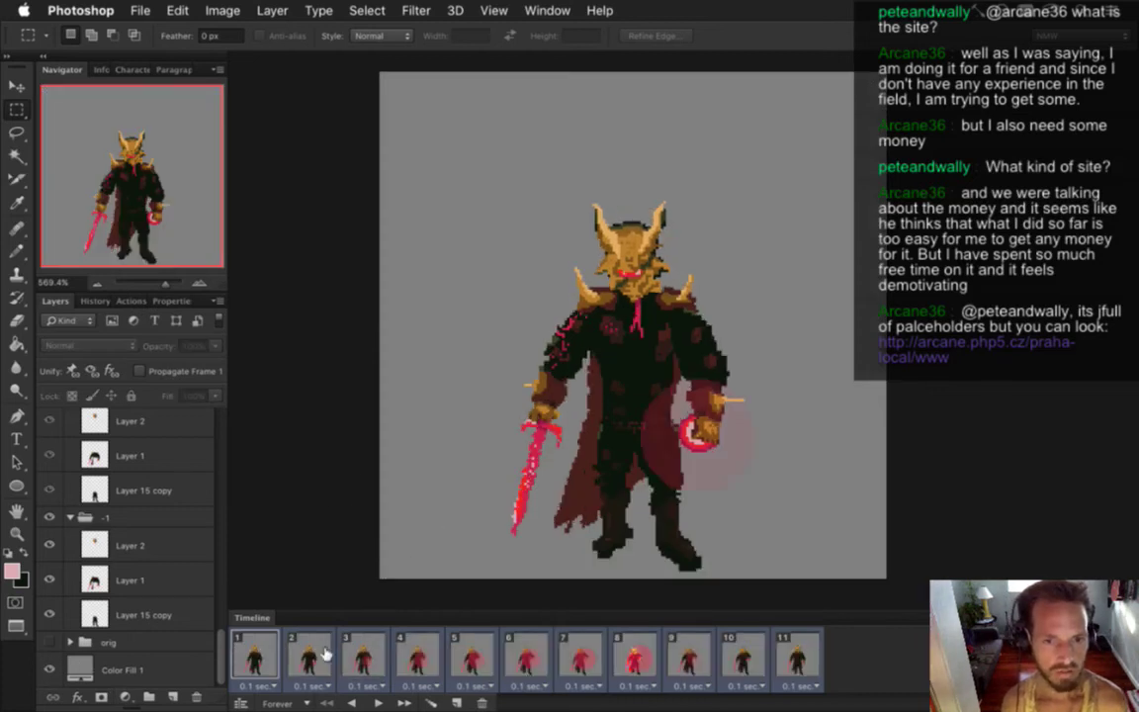
left_click(368, 660)
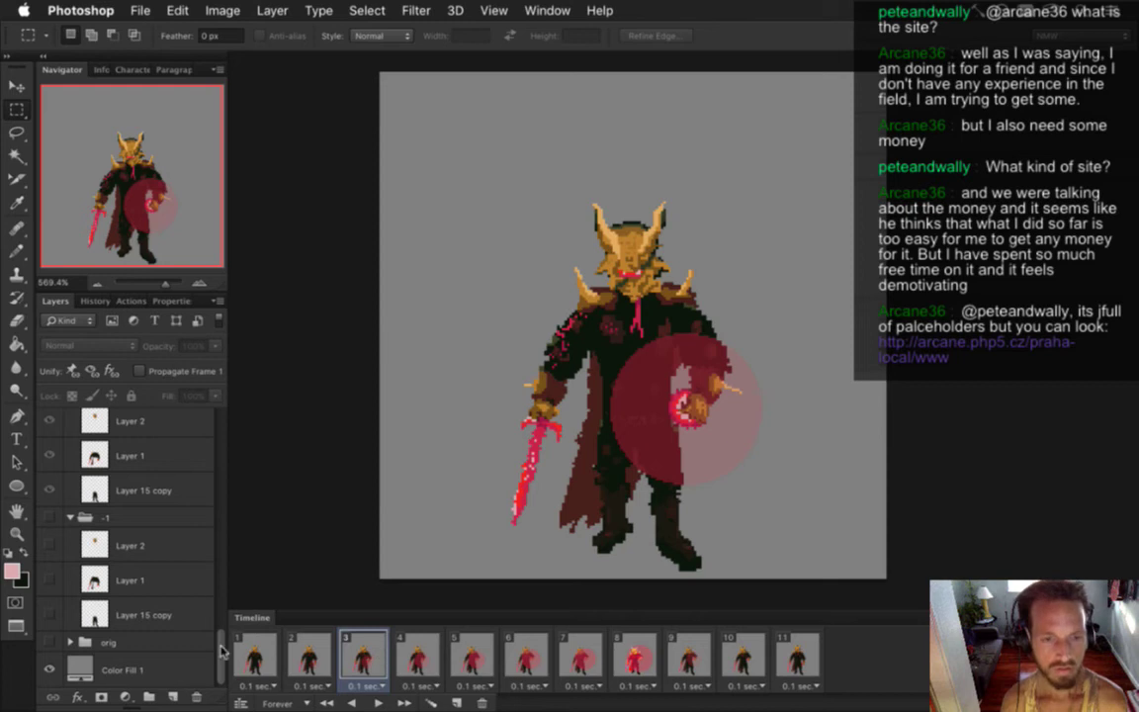
left_click_drag(220, 652, 223, 594)
scroll(211, 591, "down", 1)
left_click(149, 535)
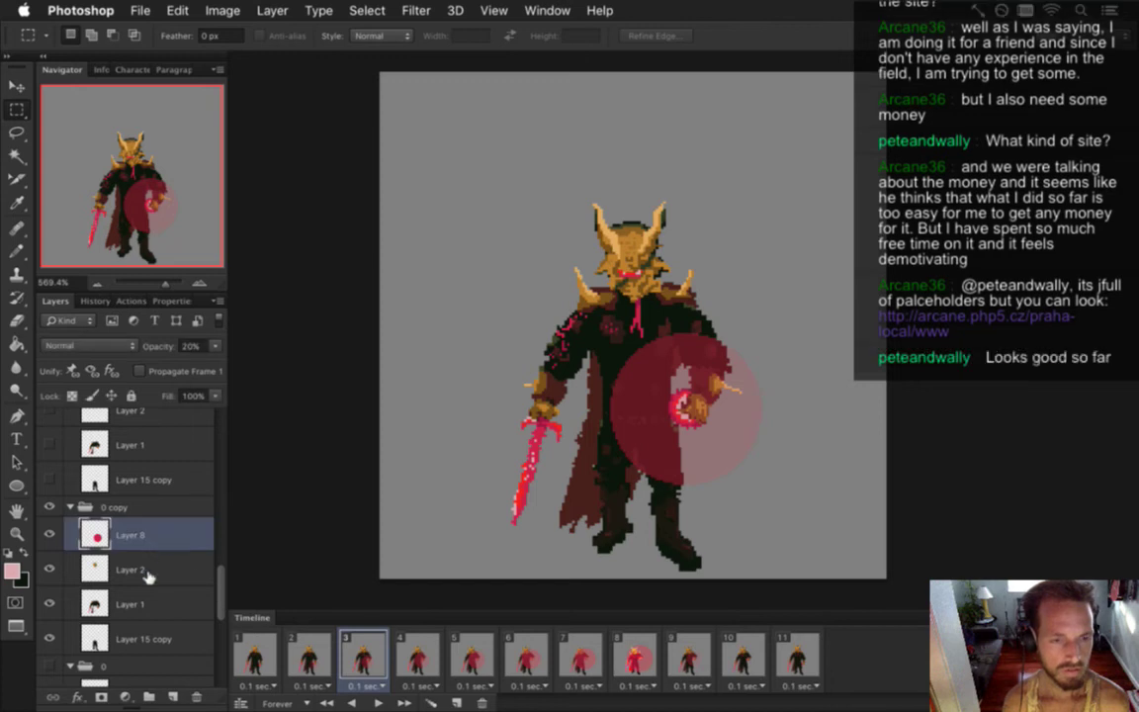
left_click(174, 695)
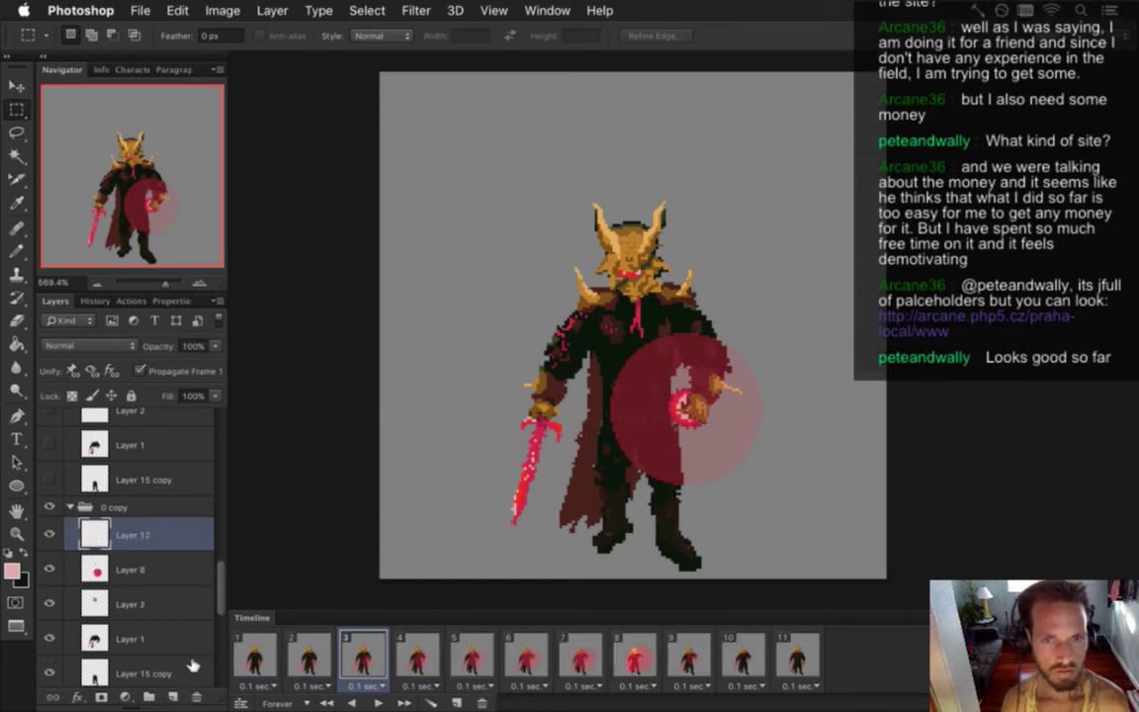
- With a 1 px light pink pencil, draw three straight rays from the orb towards the upper left, straight up and the upper right
key("b")
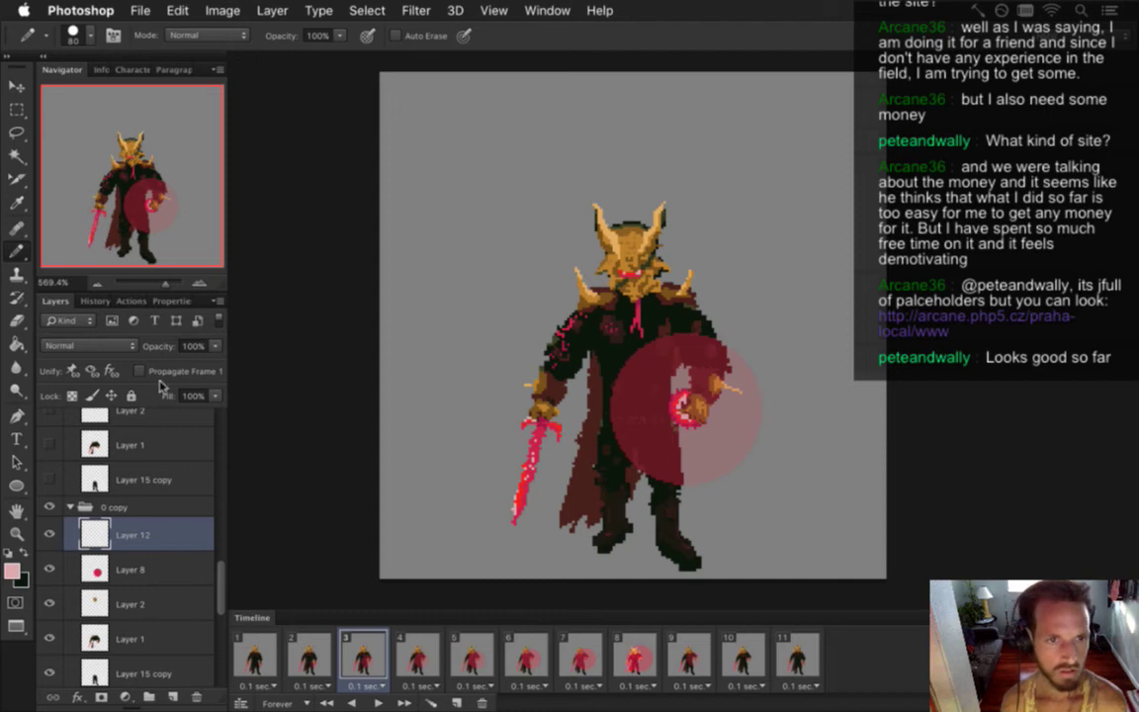
key("bracketleft")
key("bracketleft")
key("bracketleft")
key("bracketleft")
key("bracketleft")
key("bracketleft")
key("bracketleft")
key("bracketleft")
key("bracketleft")
key("bracketleft")
key("bracketleft")
key("bracketleft")
key("bracketleft")
key("bracketleft")
key("bracketleft")
key("bracketleft")
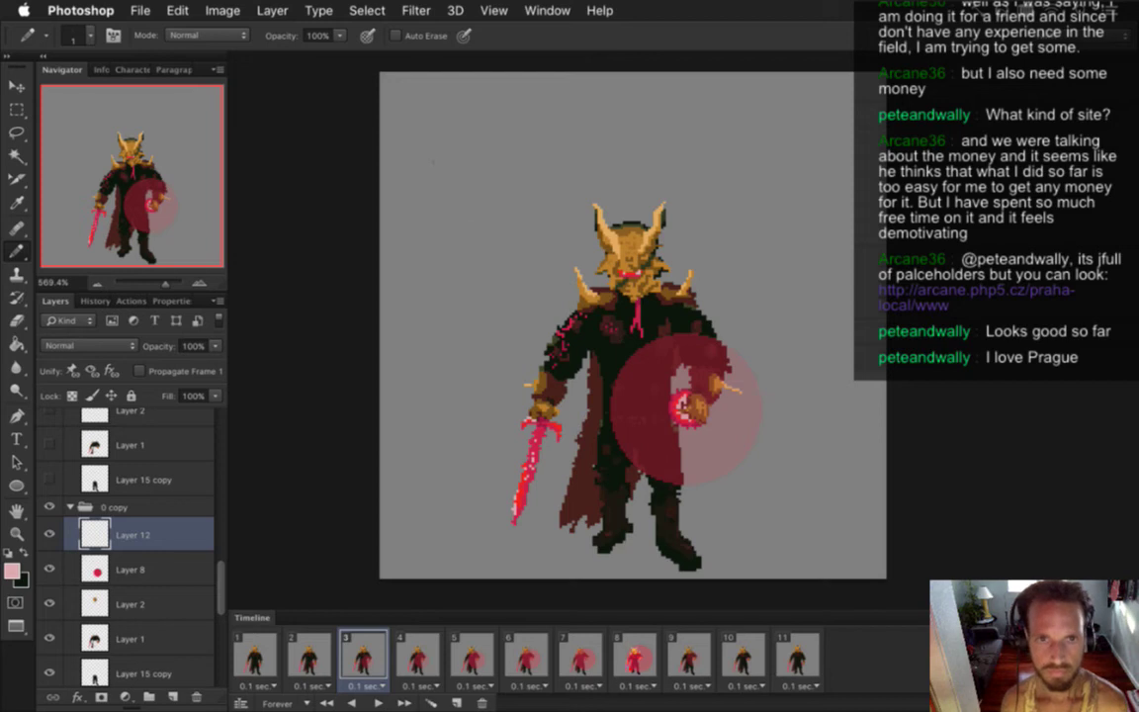
left_click_drag(682, 404, 438, 149)
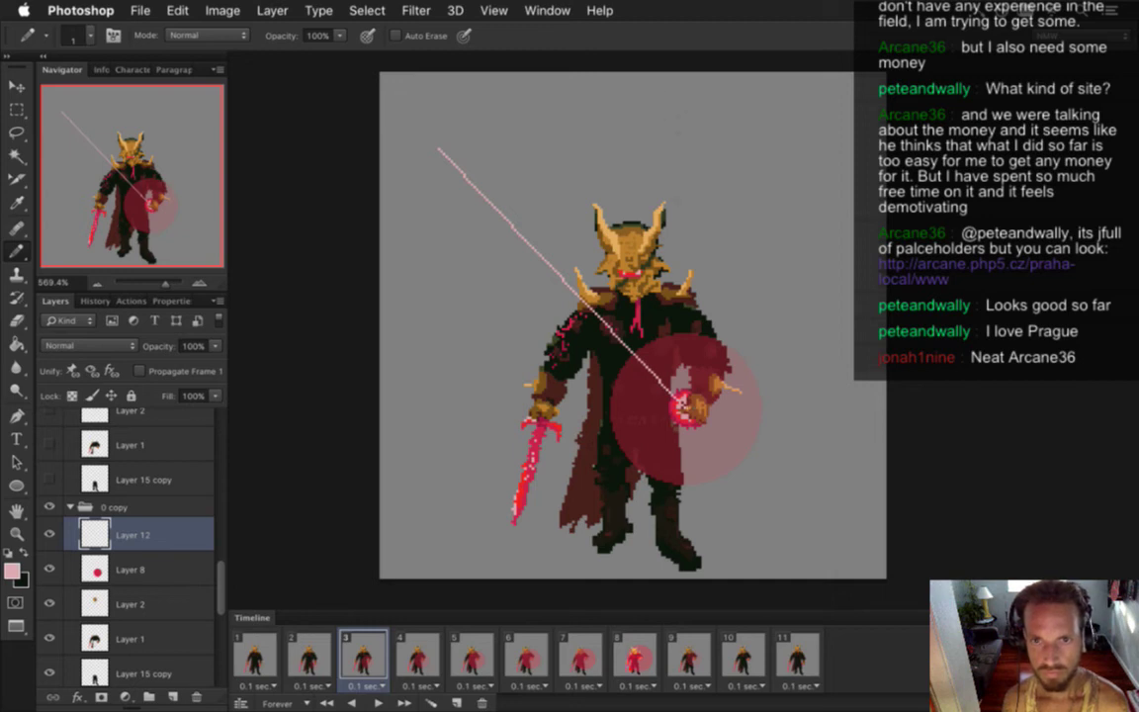
left_click(672, 121, "shift")
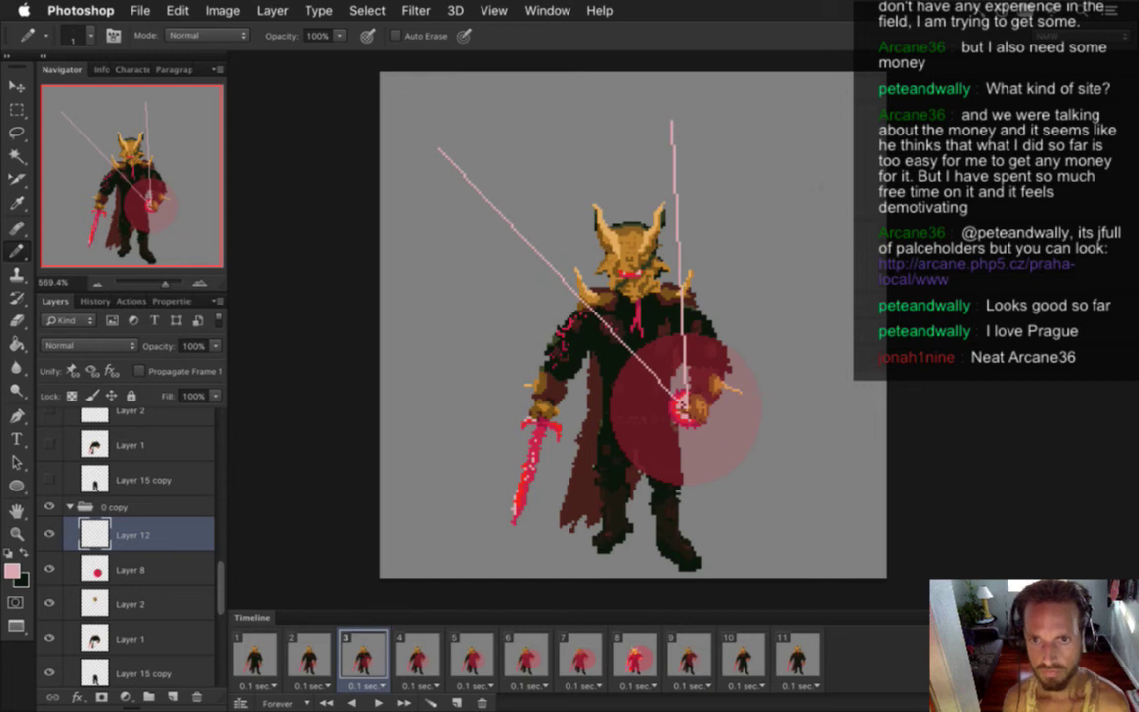
left_click(837, 166, "shift")
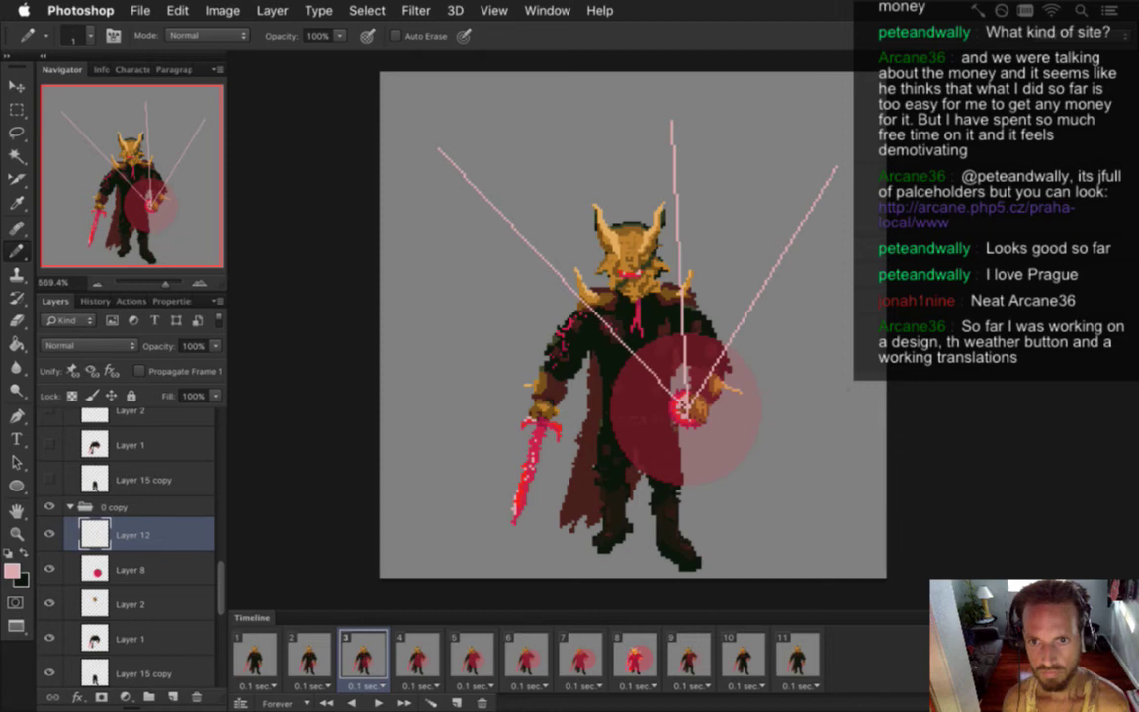
- Complete the burst with seven more straight pencil rays from the orb, spread clockwise from the right side around to the left
left_click(850, 376, "shift")
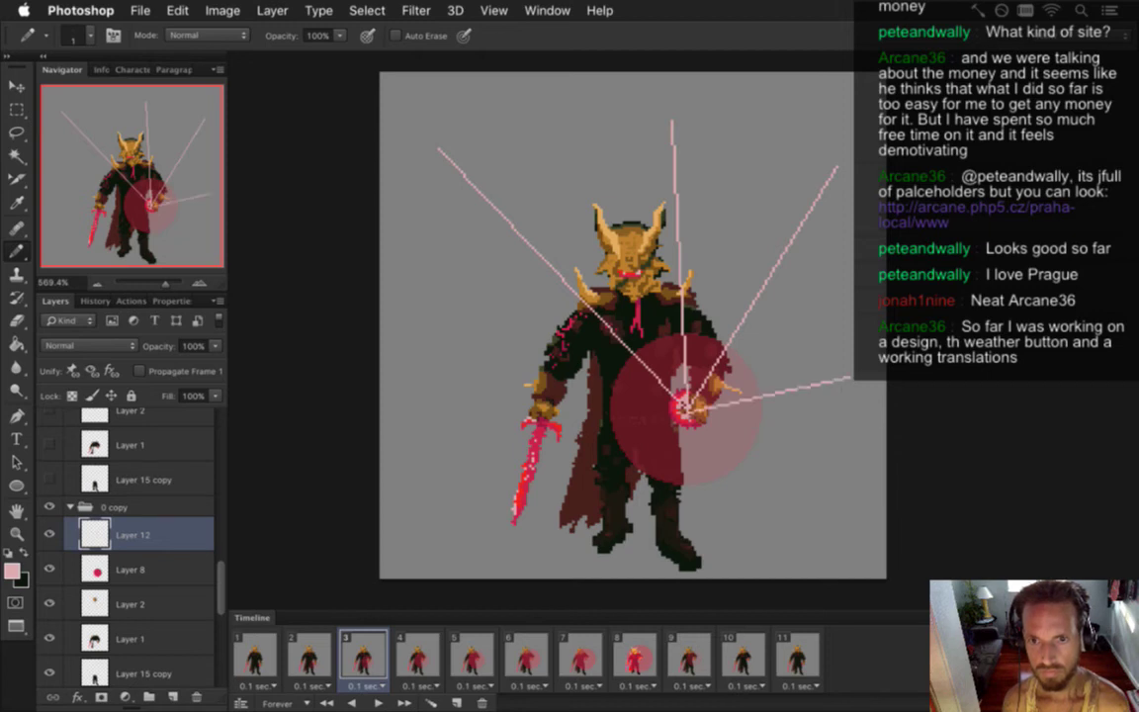
left_click(835, 489, "shift")
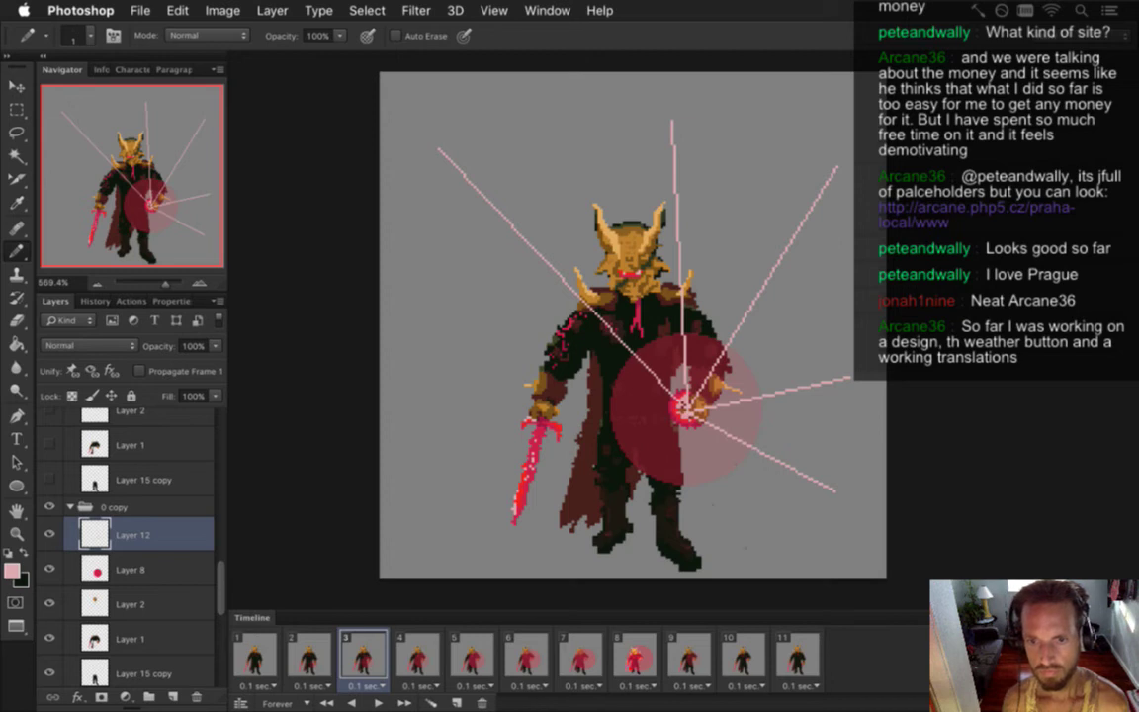
left_click(769, 565, "shift")
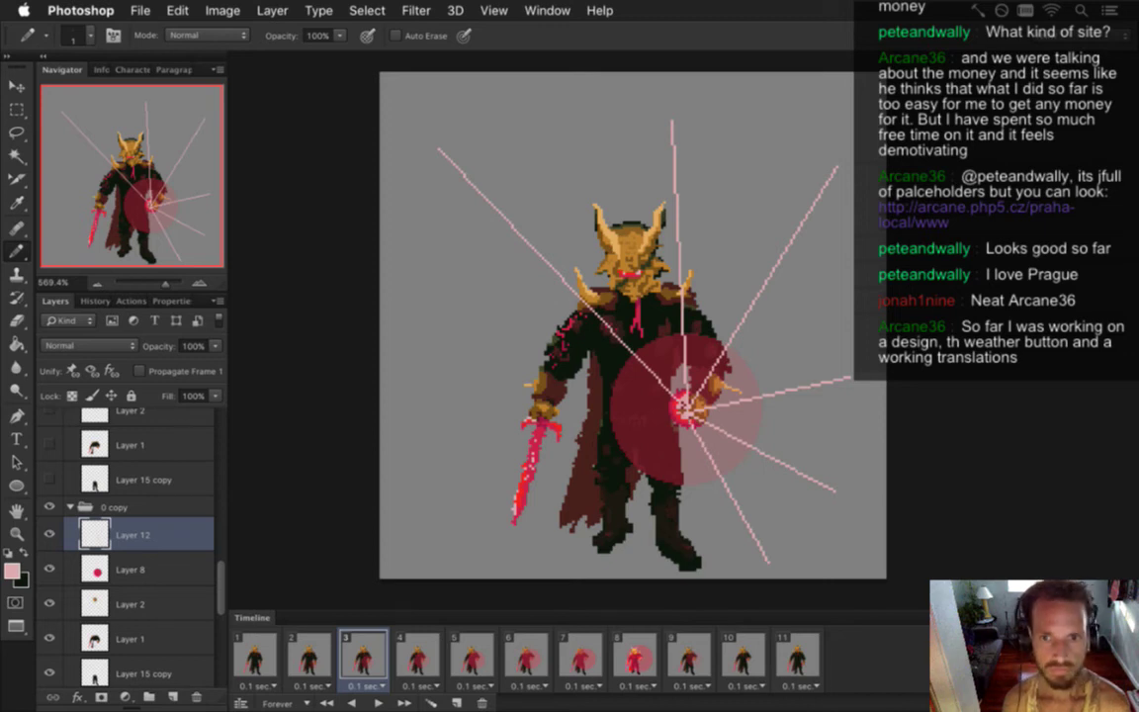
left_click(664, 556, "shift")
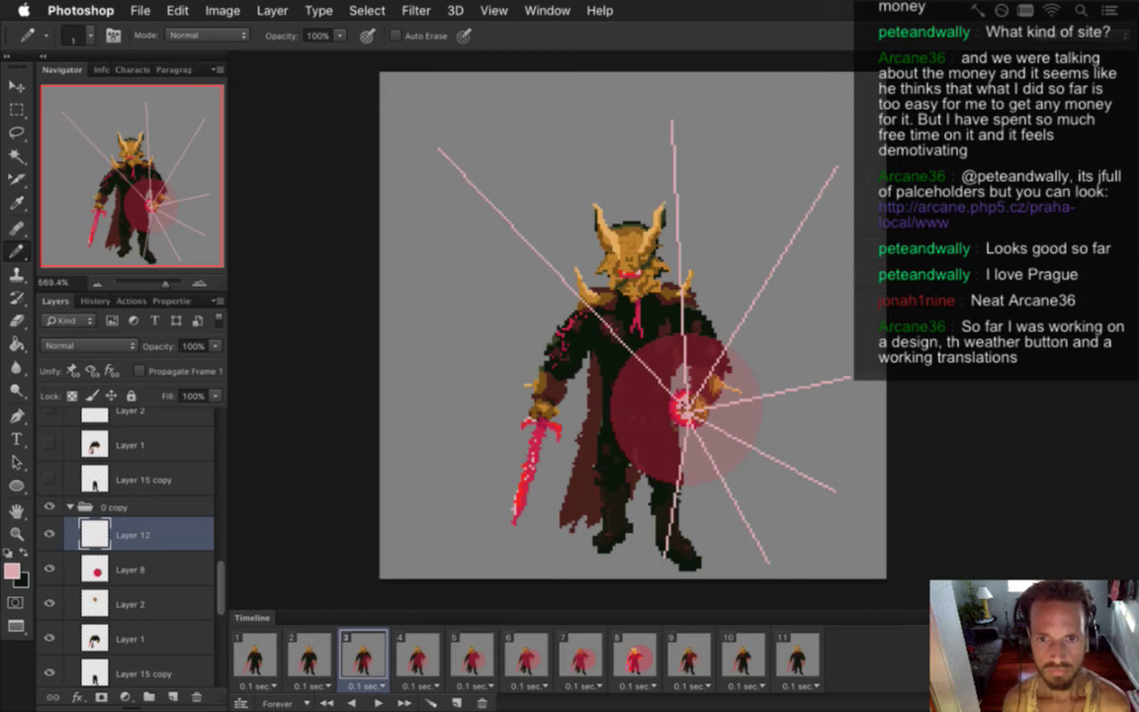
left_click(553, 559, "shift")
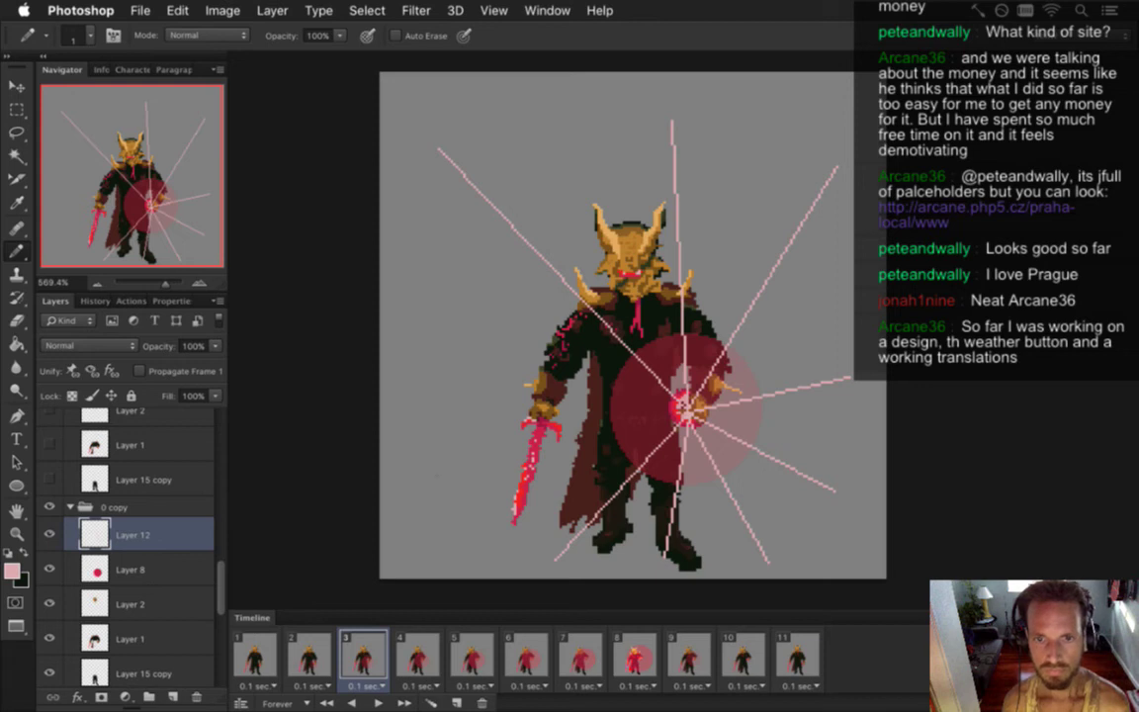
left_click(398, 474, "shift")
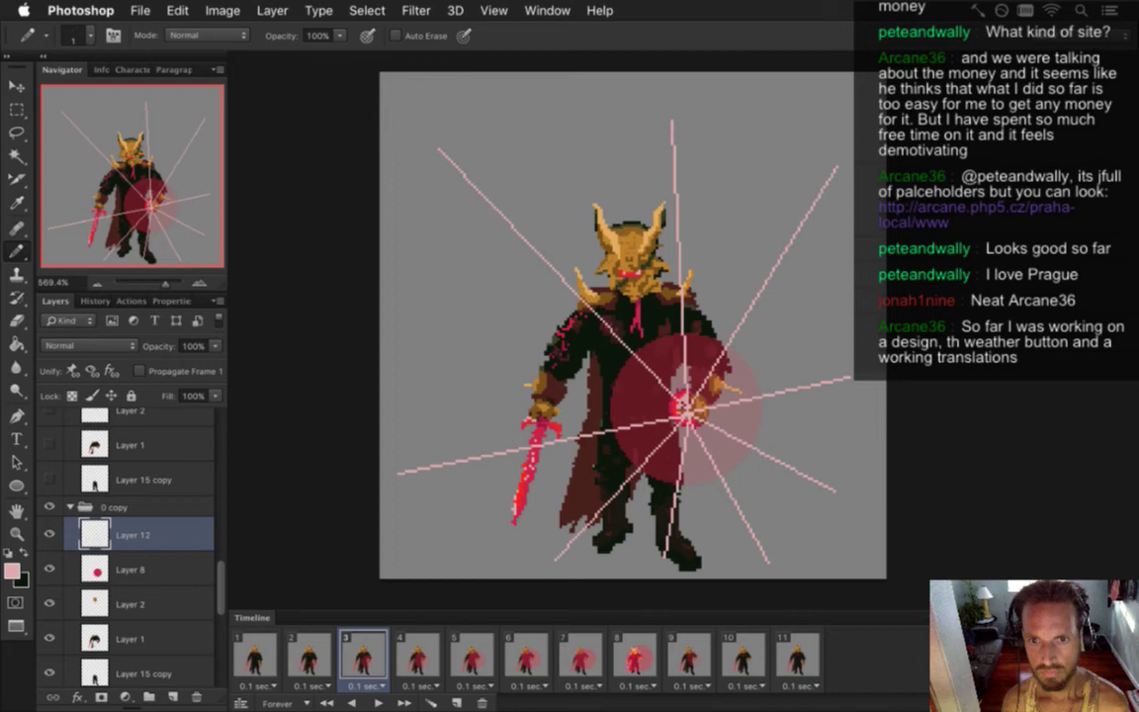
left_click(414, 334, "shift")
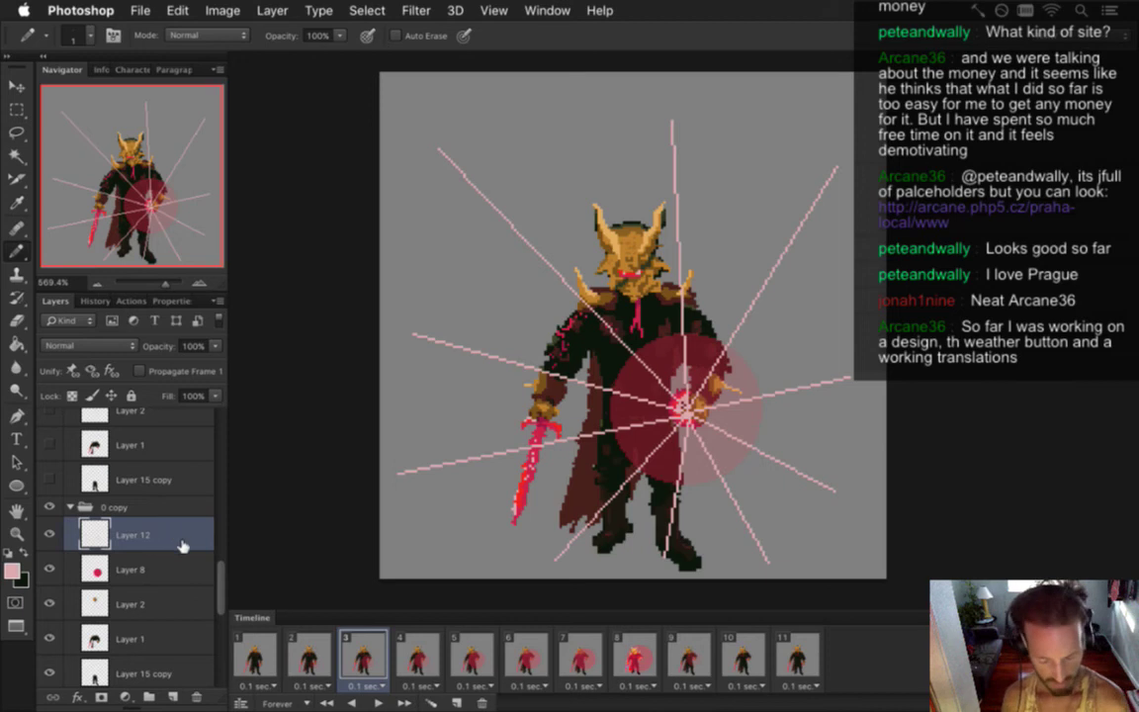
- Duplicate Layer 12, move the original out above group 0 copy, and hide it
key("super+j")
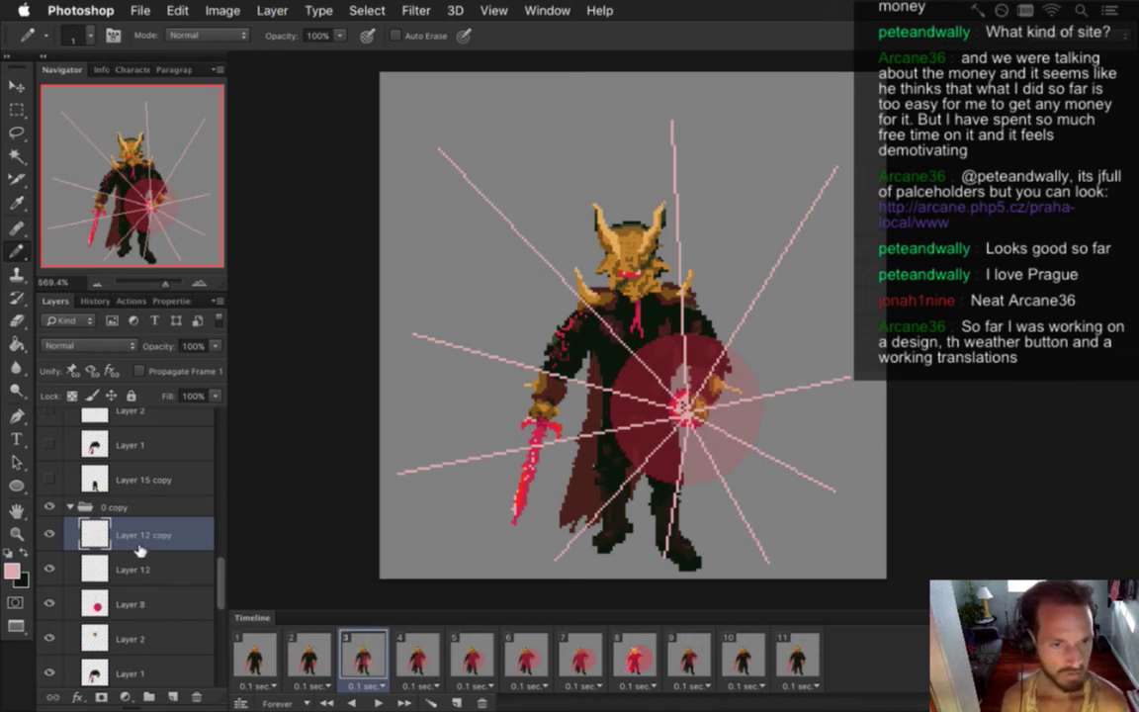
left_click_drag(98, 571, 103, 509)
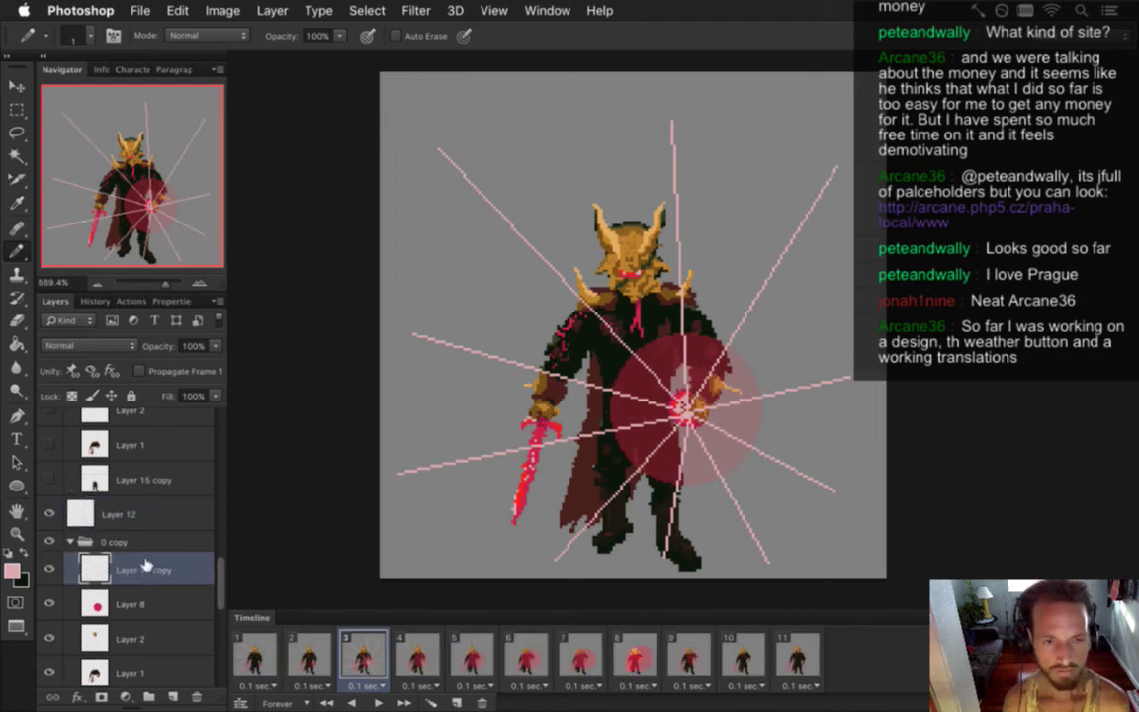
left_click(49, 514)
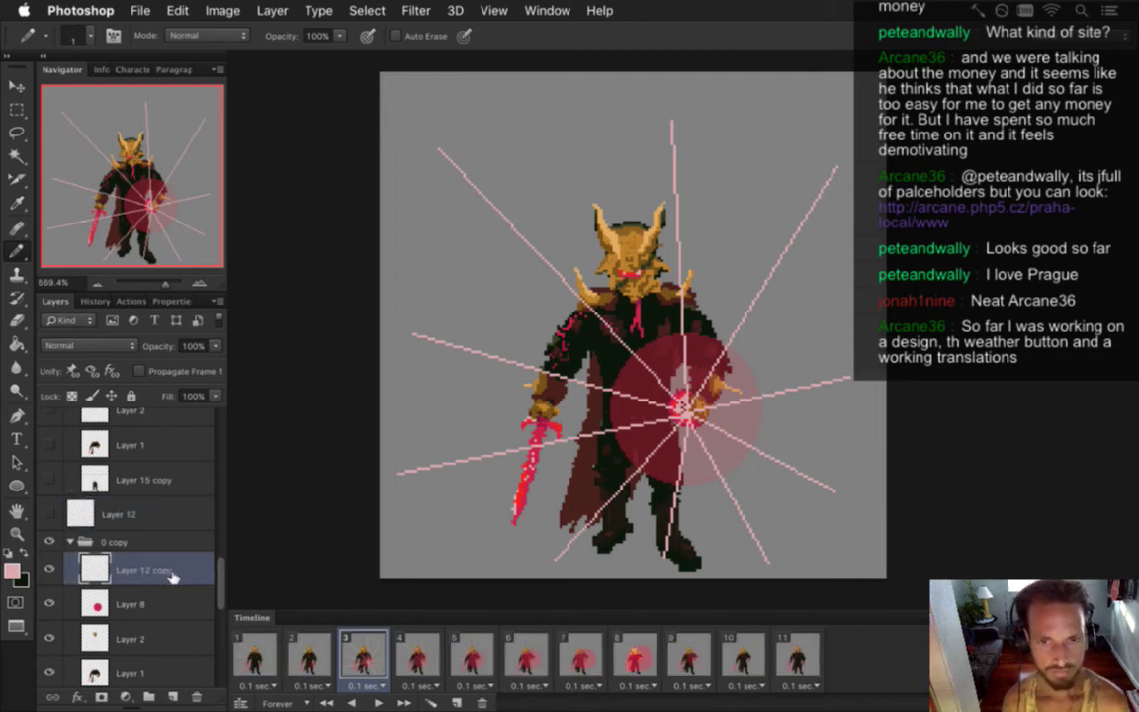
- On Layer 12 copy, erase the whole ray that runs left and slightly downward across the sword, using an enlarged eraser
key("e")
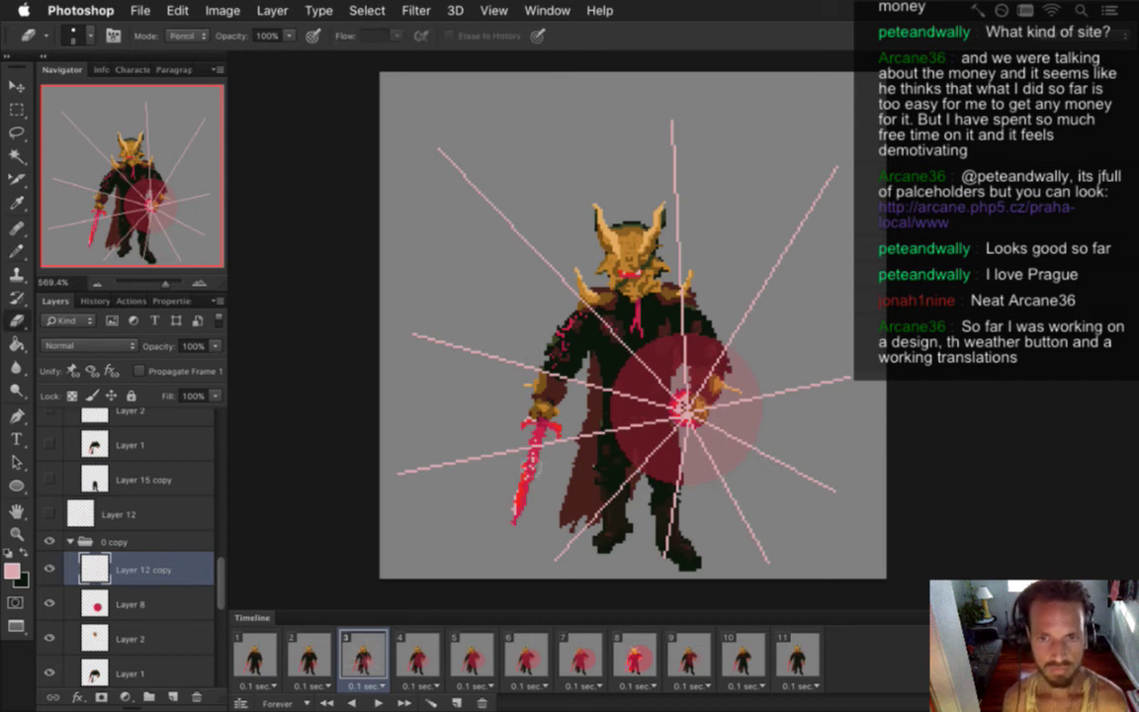
key("bracketright")
key("bracketright")
key("bracketright")
key("bracketright")
mouse_move(401, 494)
left_mouse_down()
mouse_move(500, 478)
mouse_move(507, 464)
mouse_move(644, 441)
mouse_move(690, 406)
left_mouse_up()
key("bracketleft")
key("bracketleft")
key("bracketleft")
key("bracketleft")
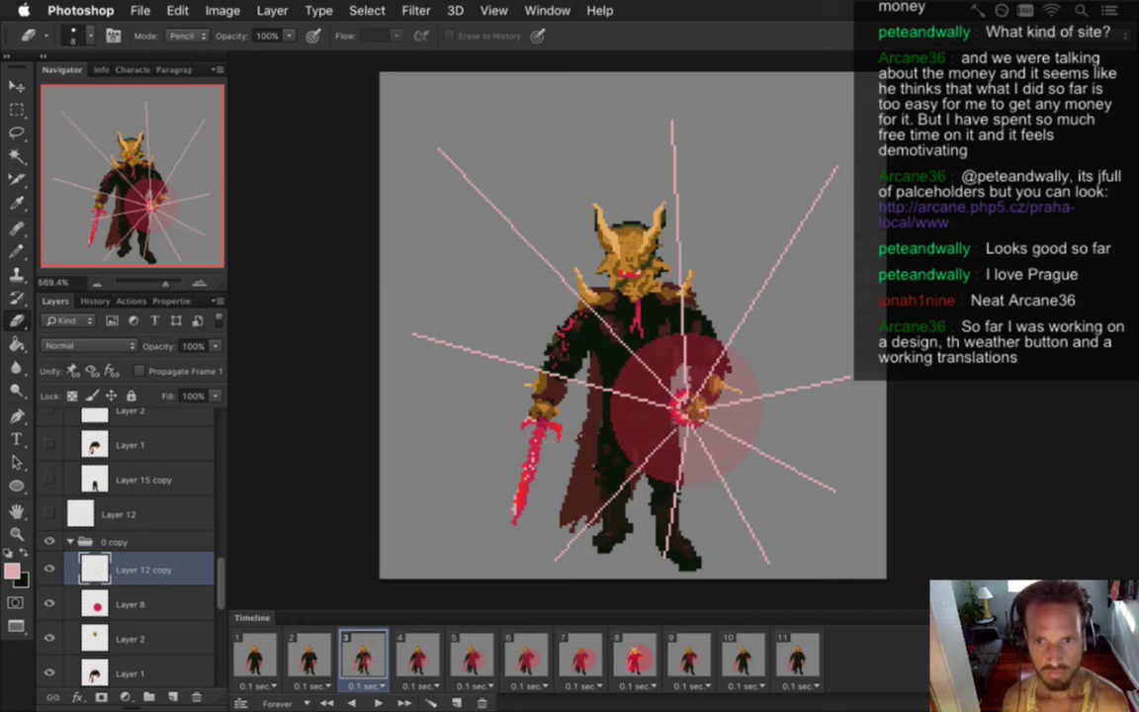
- With a smaller eraser, cut gaps in the remaining rays on Layer 12 copy so they break into short scattered dashes
left_click(447, 344)
left_click_drag(492, 356, 532, 374)
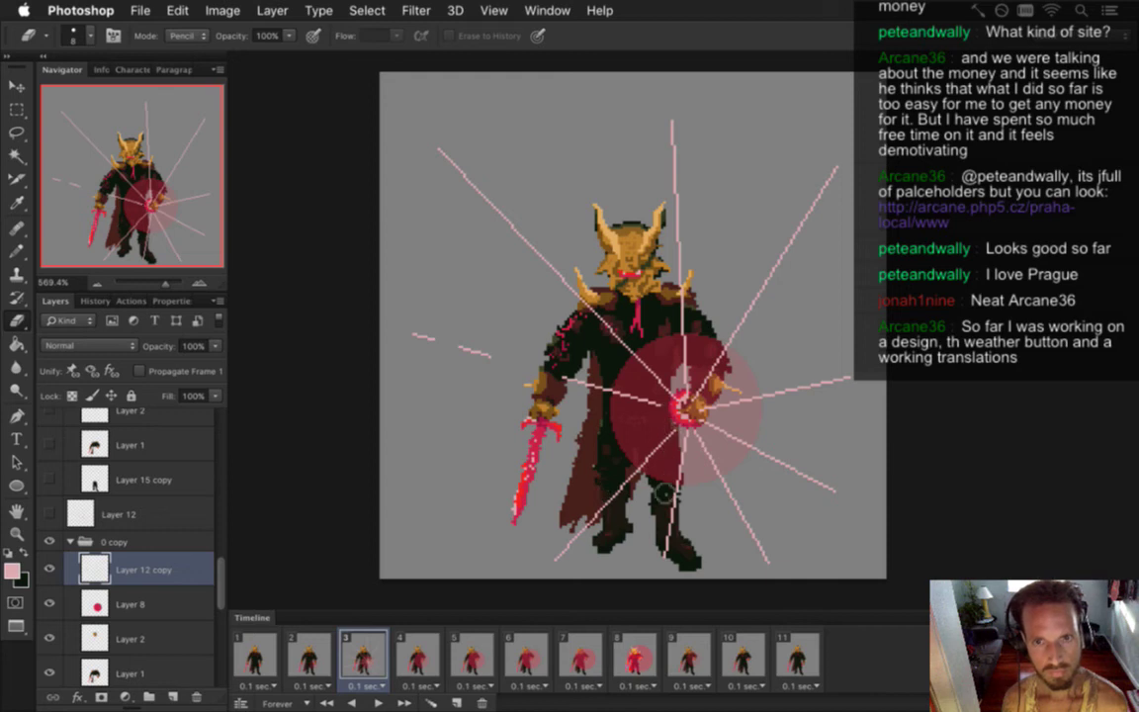
mouse_move(593, 331)
left_mouse_down()
mouse_move(573, 288)
mouse_move(405, 143)
left_mouse_up()
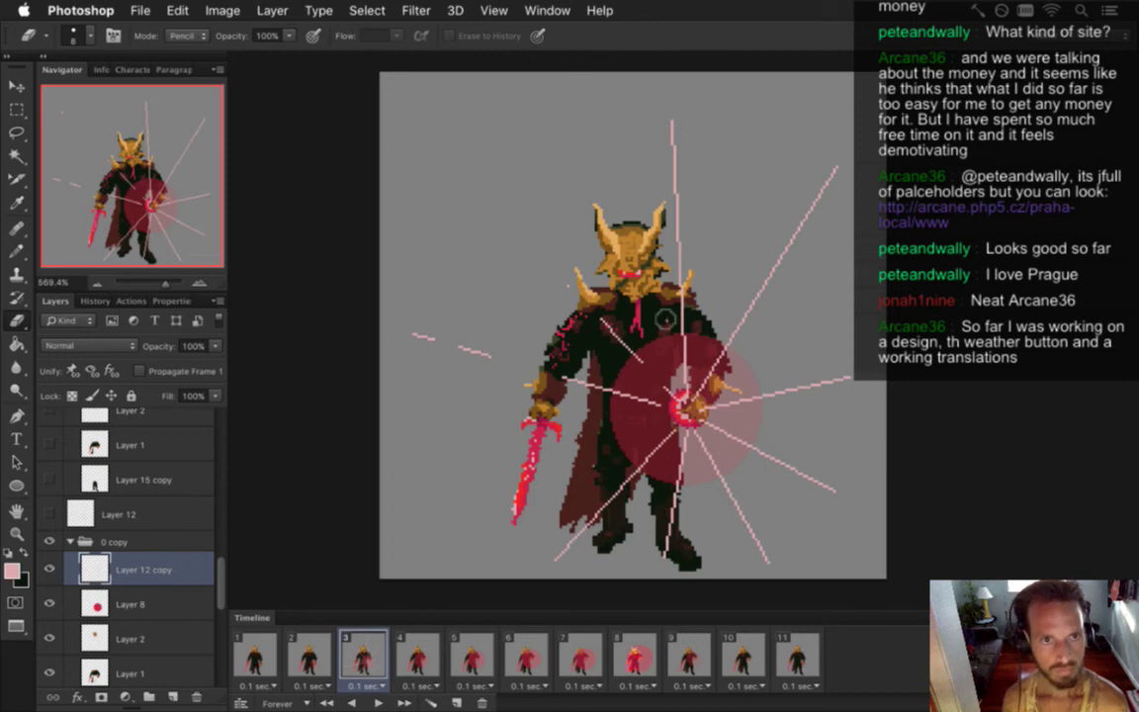
left_click_drag(672, 116, 681, 280)
key("super+z")
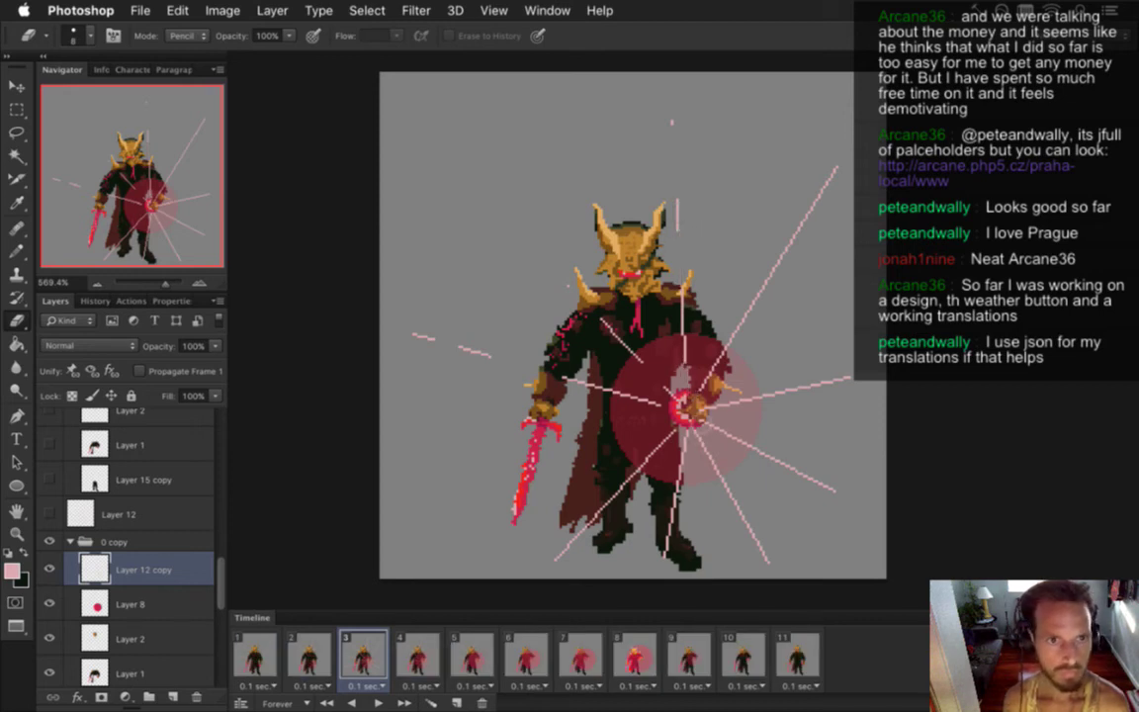
left_click_drag(737, 331, 833, 170)
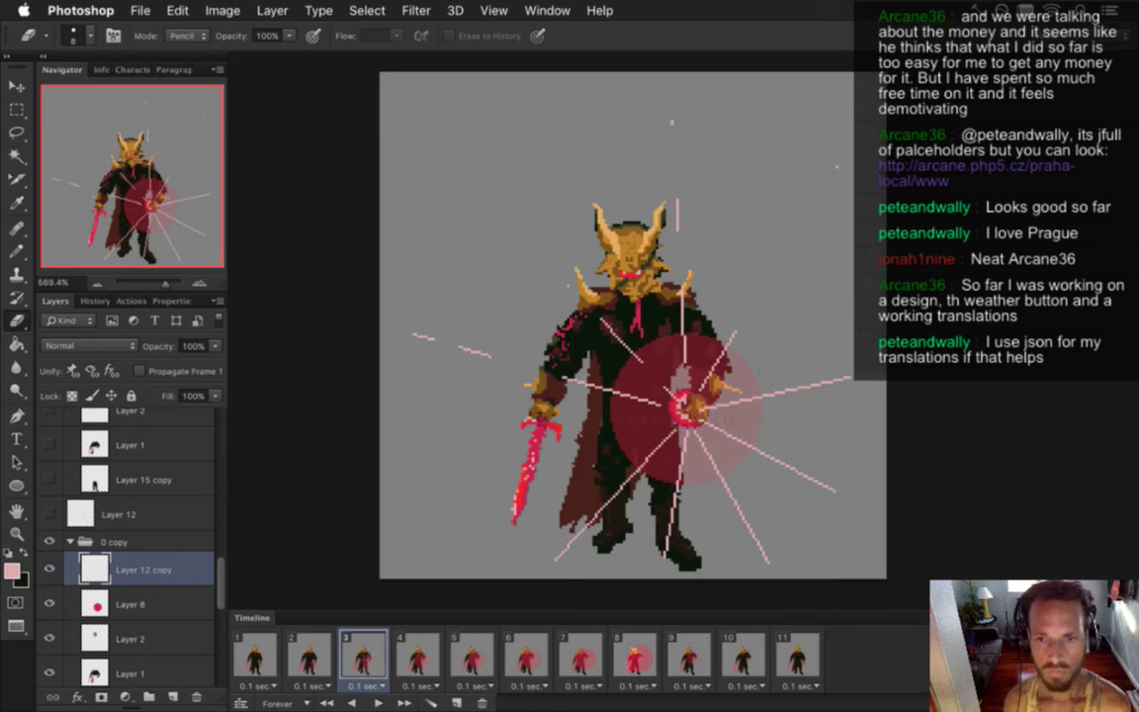
left_click_drag(710, 411, 809, 402)
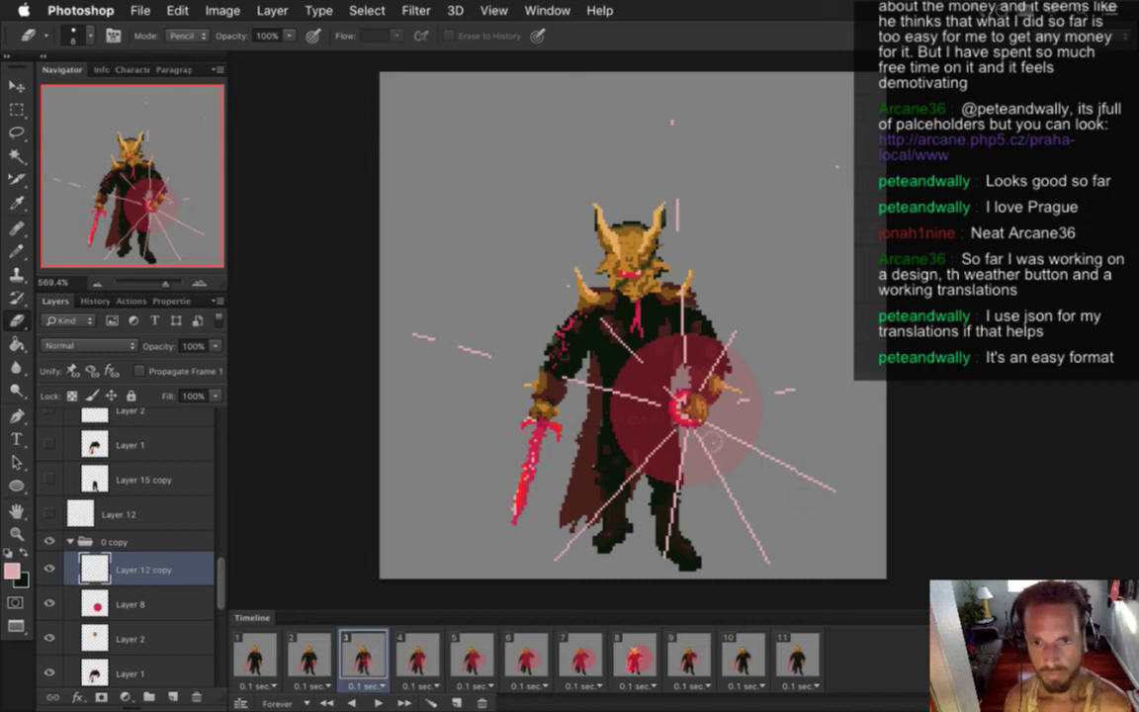
mouse_move(700, 429)
left_mouse_down()
mouse_move(821, 495)
mouse_move(814, 479)
left_mouse_up()
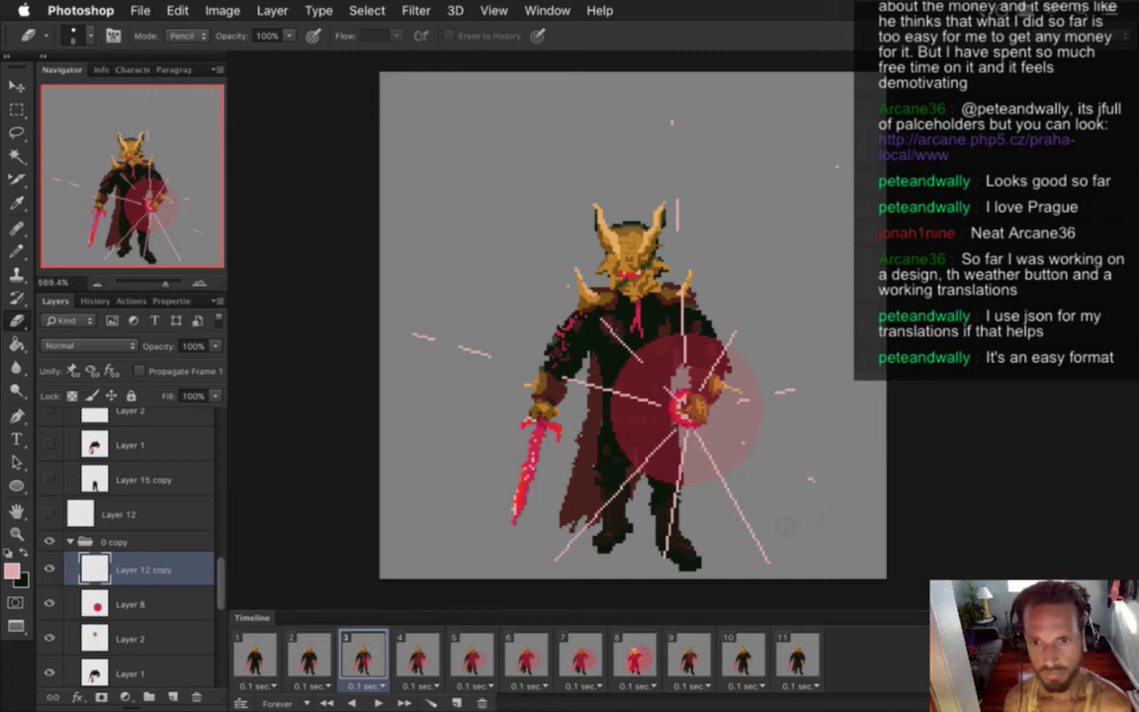
left_click_drag(716, 473, 703, 449)
left_click_drag(732, 495, 751, 532)
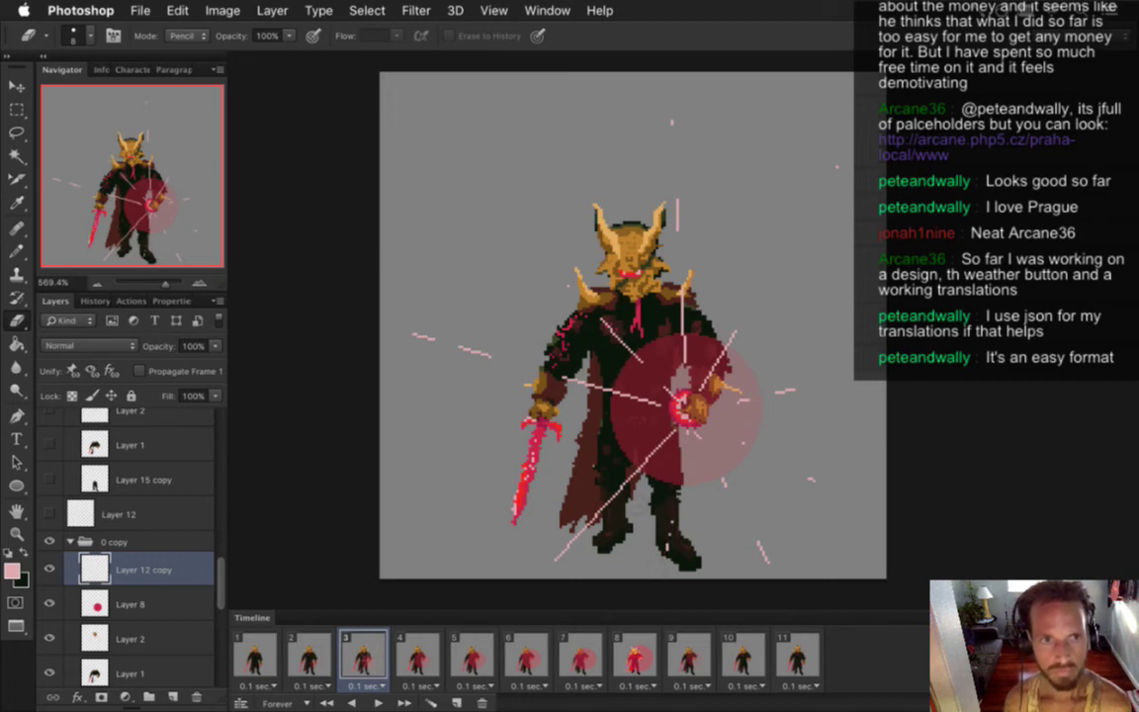
mouse_move(666, 449)
left_mouse_down()
mouse_move(628, 503)
mouse_move(579, 537)
left_mouse_up()
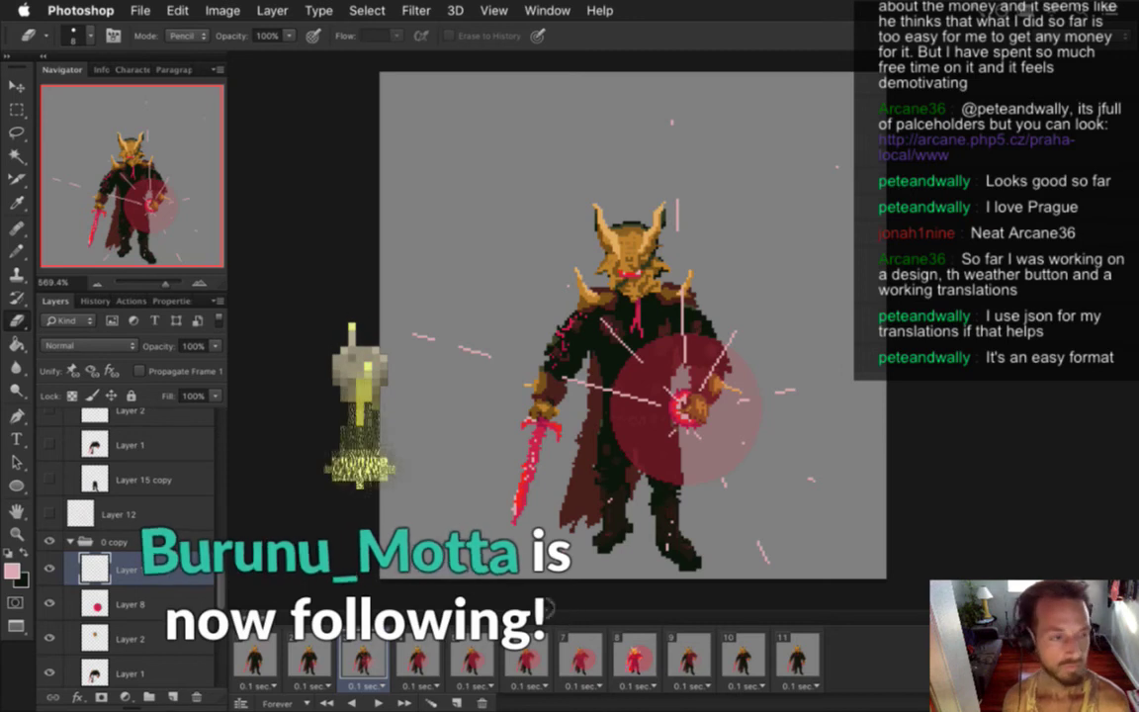
- Flip between frames 2, 3 and 4 to check how the broken rays play in frame 3
left_click(316, 657)
left_click(361, 664)
left_click(308, 661)
left_click(362, 666)
left_click(319, 663)
left_click(369, 663)
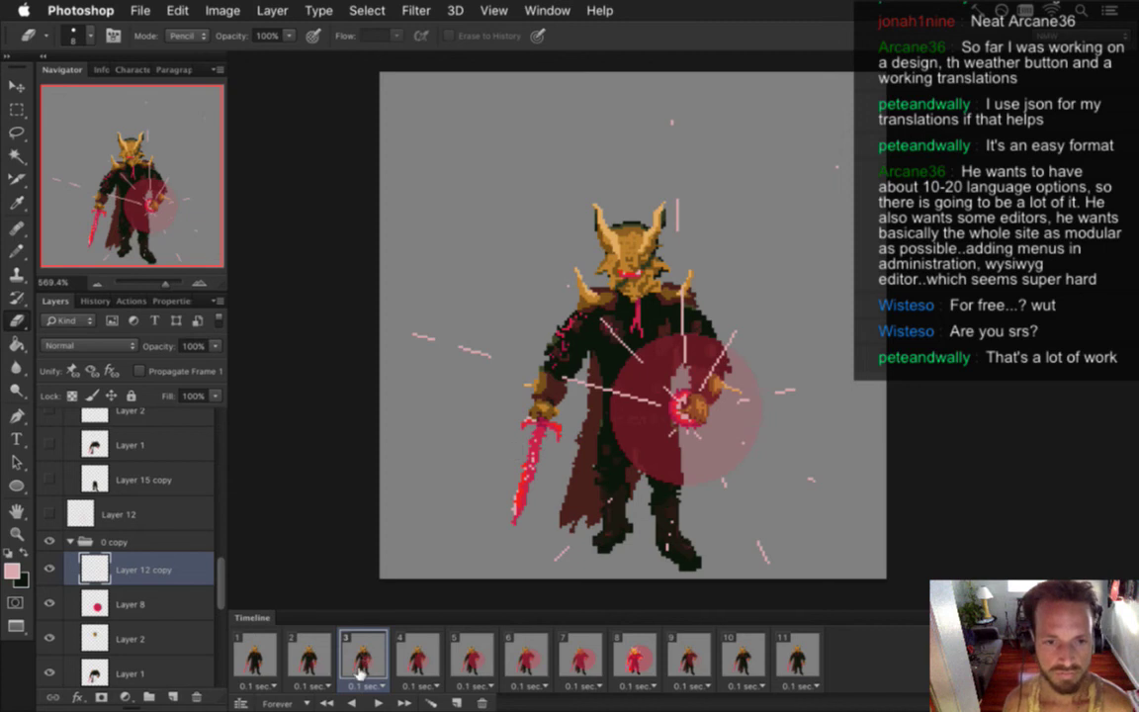
left_click(420, 645)
left_click(384, 647)
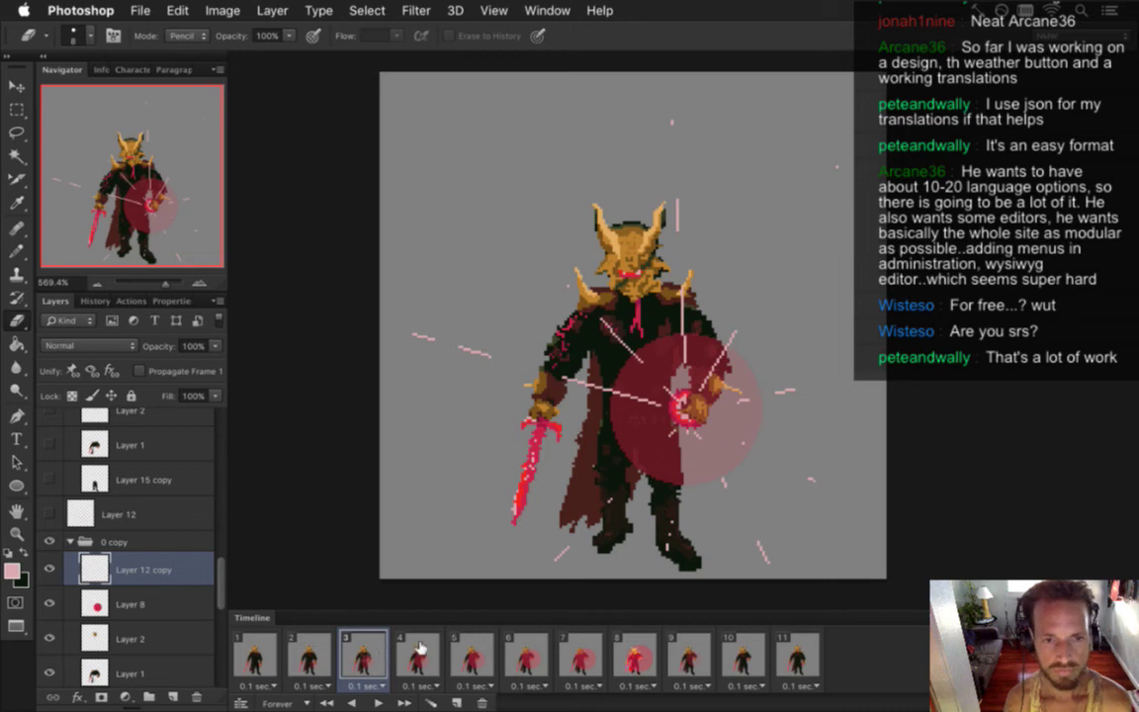
- In frame 4, hide Layer 2, Layer 1 and Layer 15 copy in group 0 copy, leaving only Layer 12 copy showing there
left_click(420, 647)
left_click(49, 514)
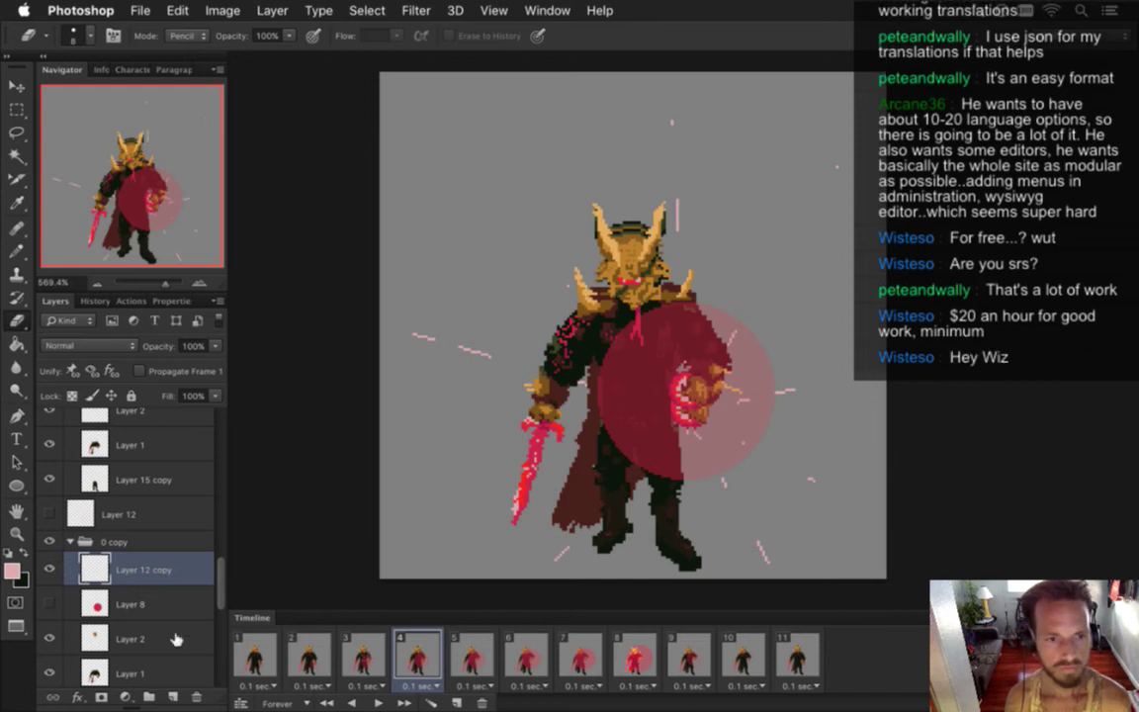
left_click_drag(220, 594, 219, 616)
left_click(49, 517)
left_click(49, 550)
left_click(50, 550)
left_click(50, 585)
left_click(49, 550)
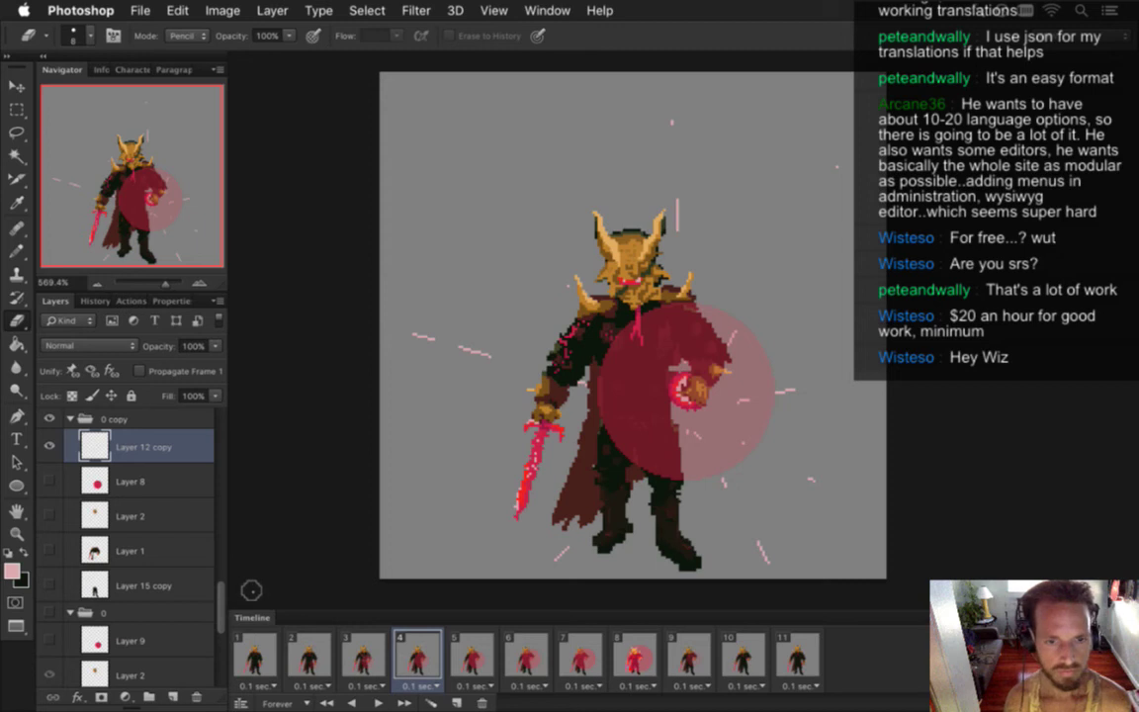
- Duplicate Layer 12, move the duplicate into group 0 copy 2 above Layer 7, and show it in frame 4
scroll(208, 554, "up", 5)
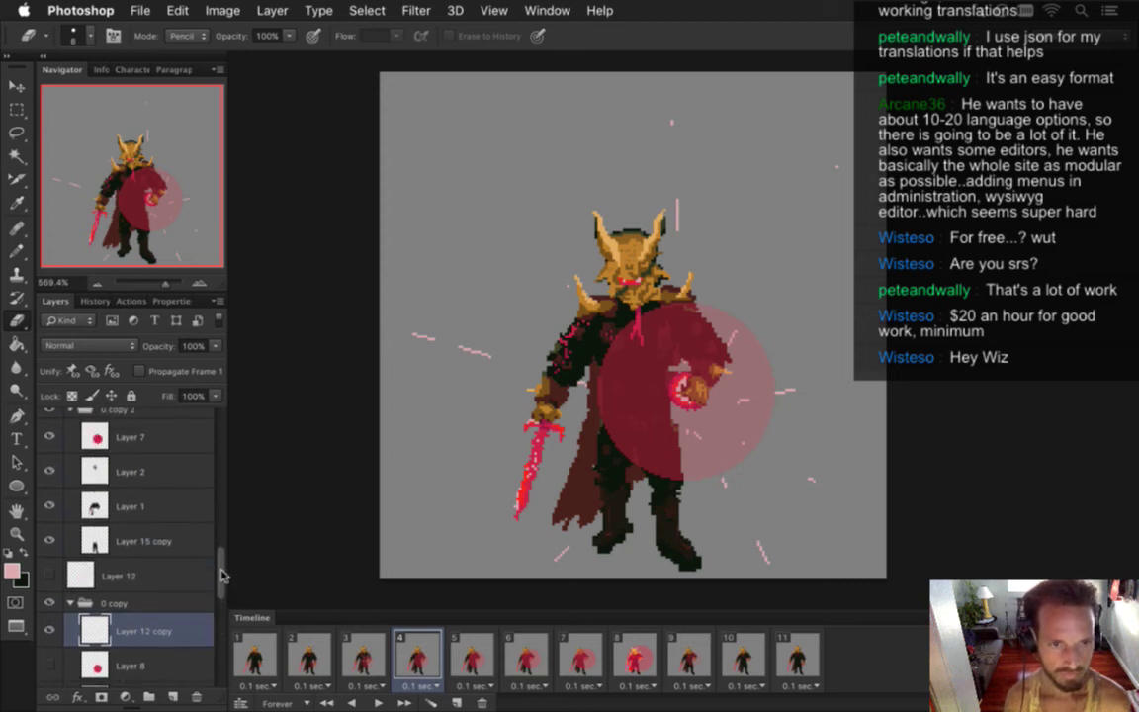
left_click(197, 577)
key("super+j")
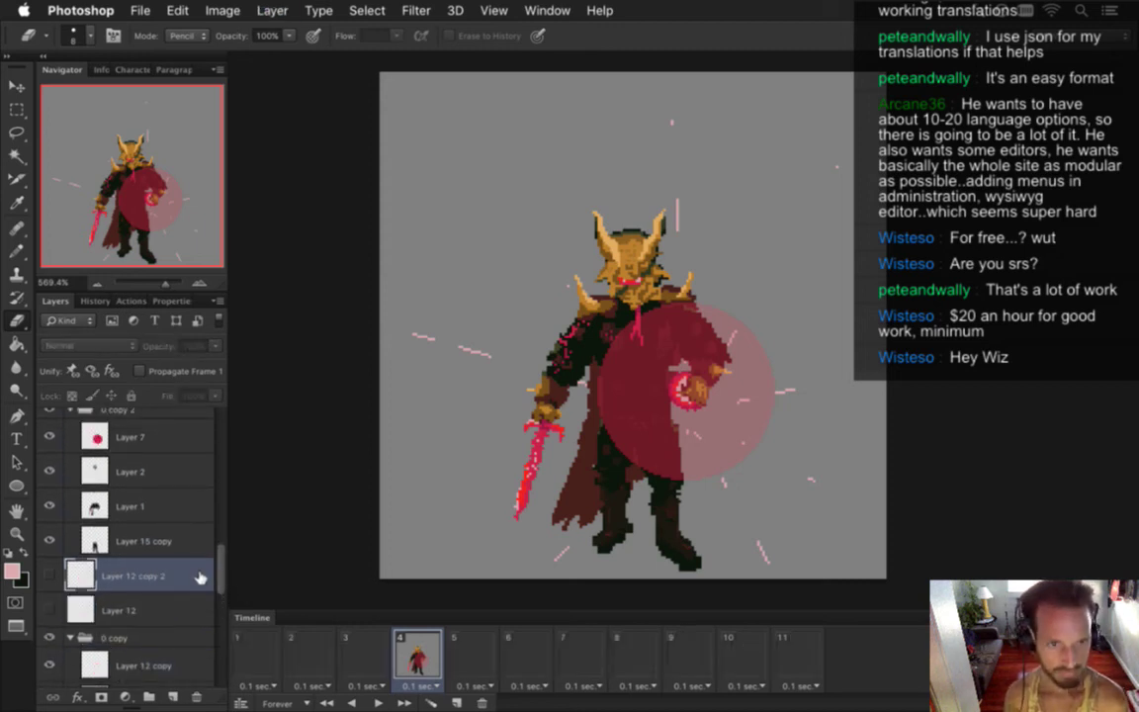
scroll(203, 515, "up", 2)
left_click_drag(124, 612, 133, 483)
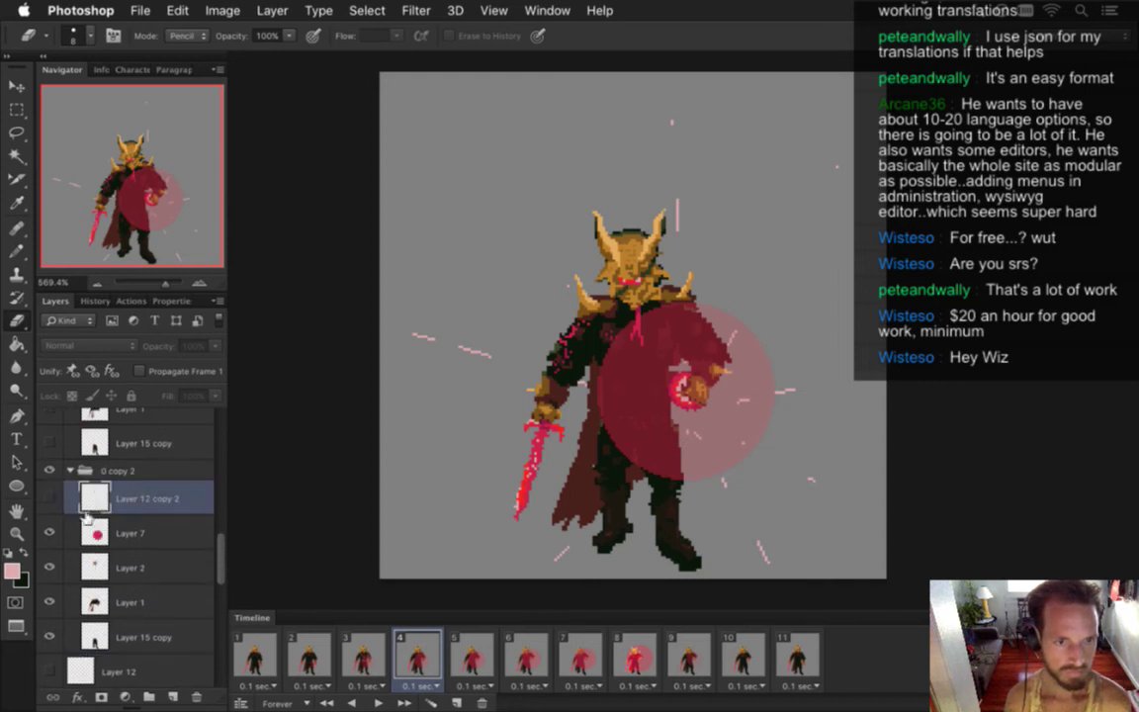
left_click(49, 498)
- Nudge Layer 12 copy slightly upward in frame 4 and toggle its visibility to compare it with the full rays
scroll(222, 555, "down", 1)
scroll(221, 556, "down", 5)
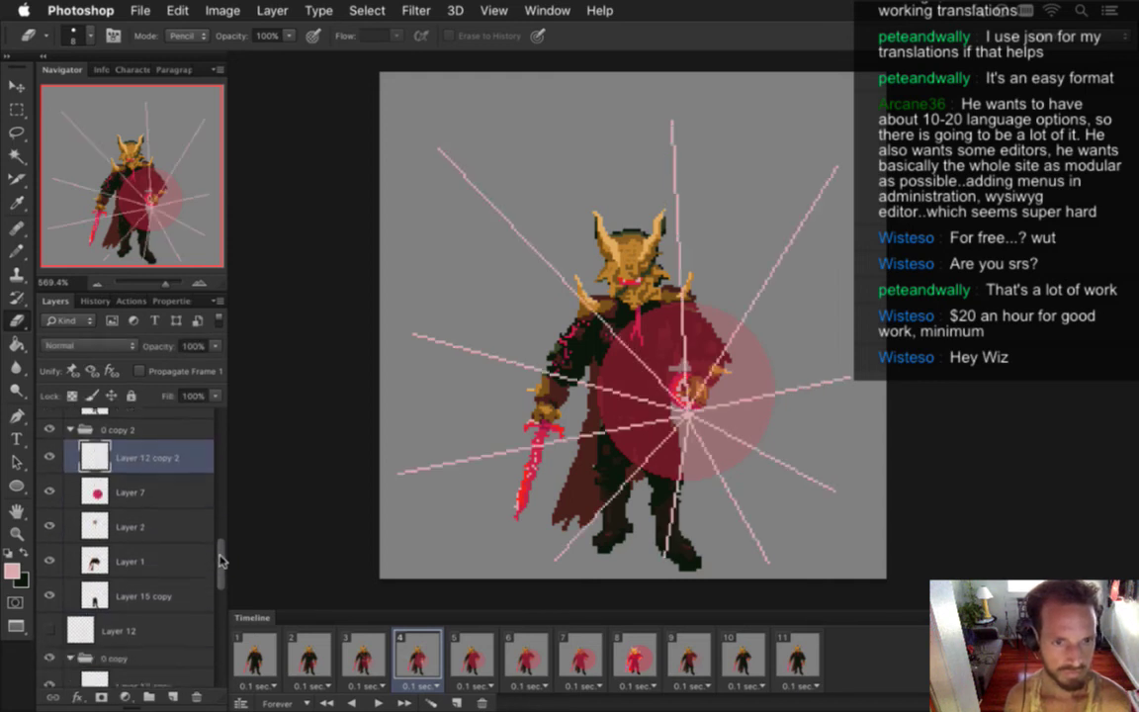
left_click(163, 563)
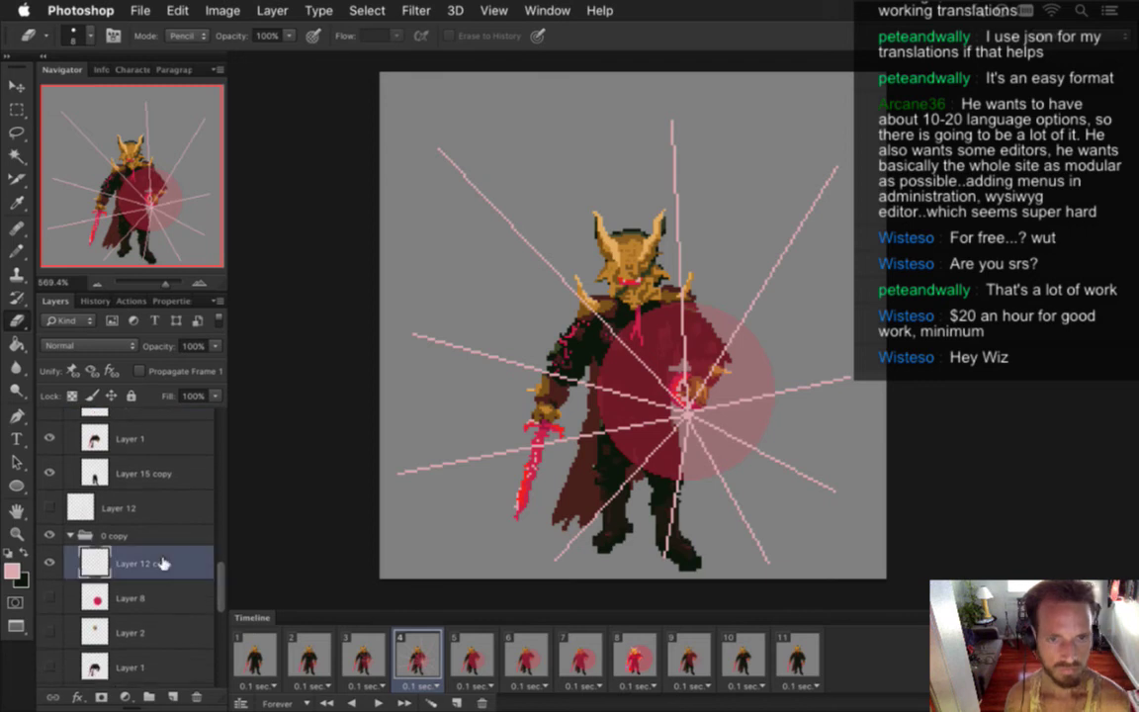
key("v")
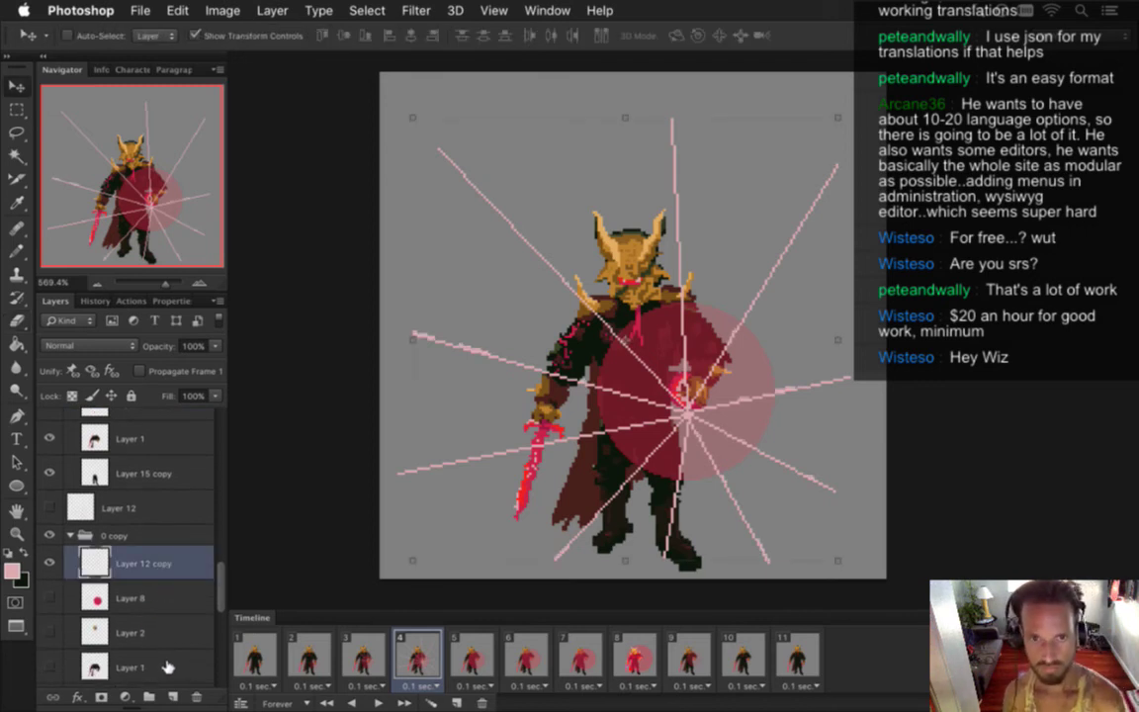
key("Up")
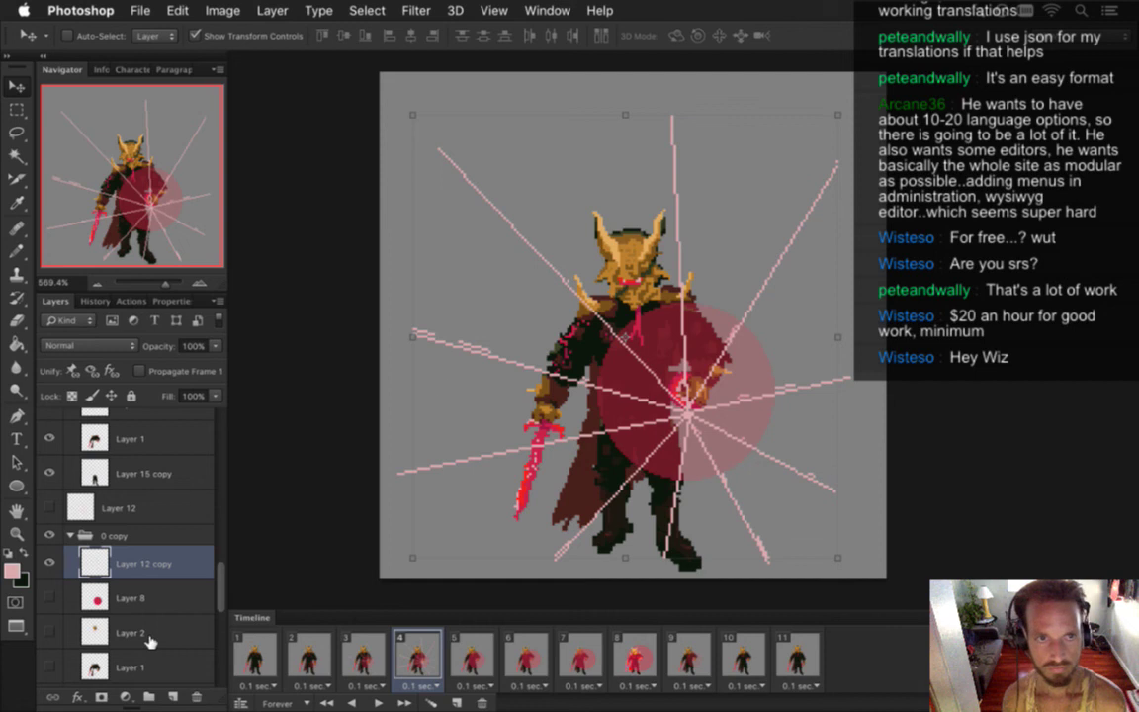
key("m")
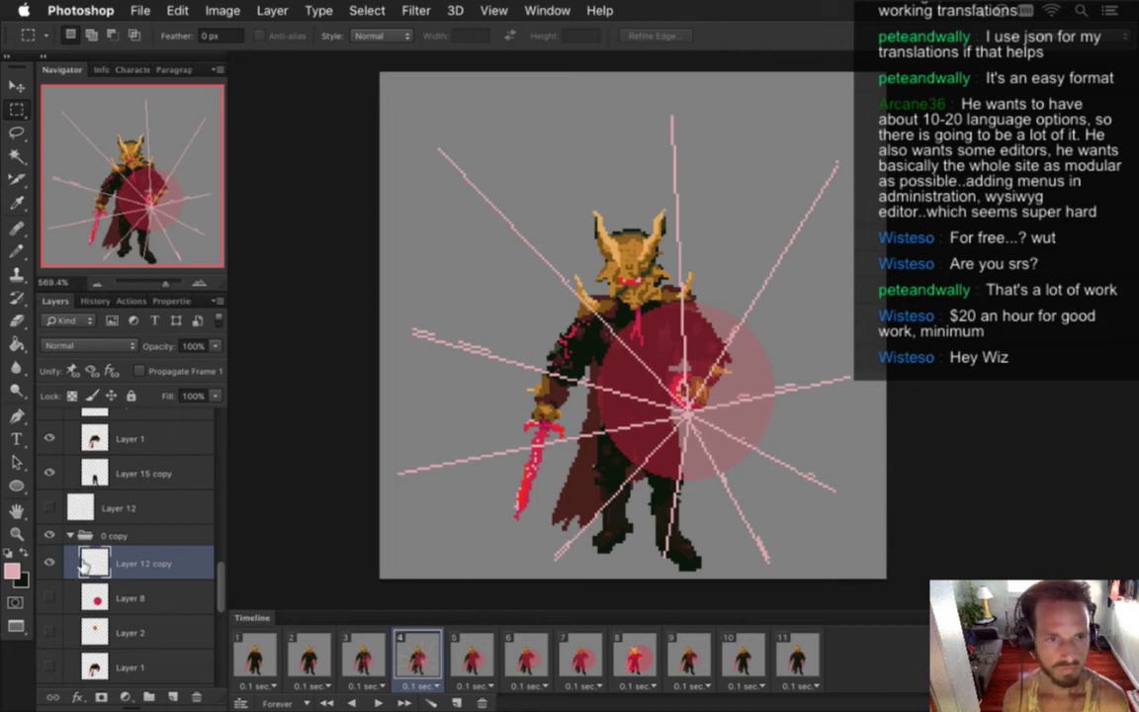
left_click(51, 562)
left_click(50, 561)
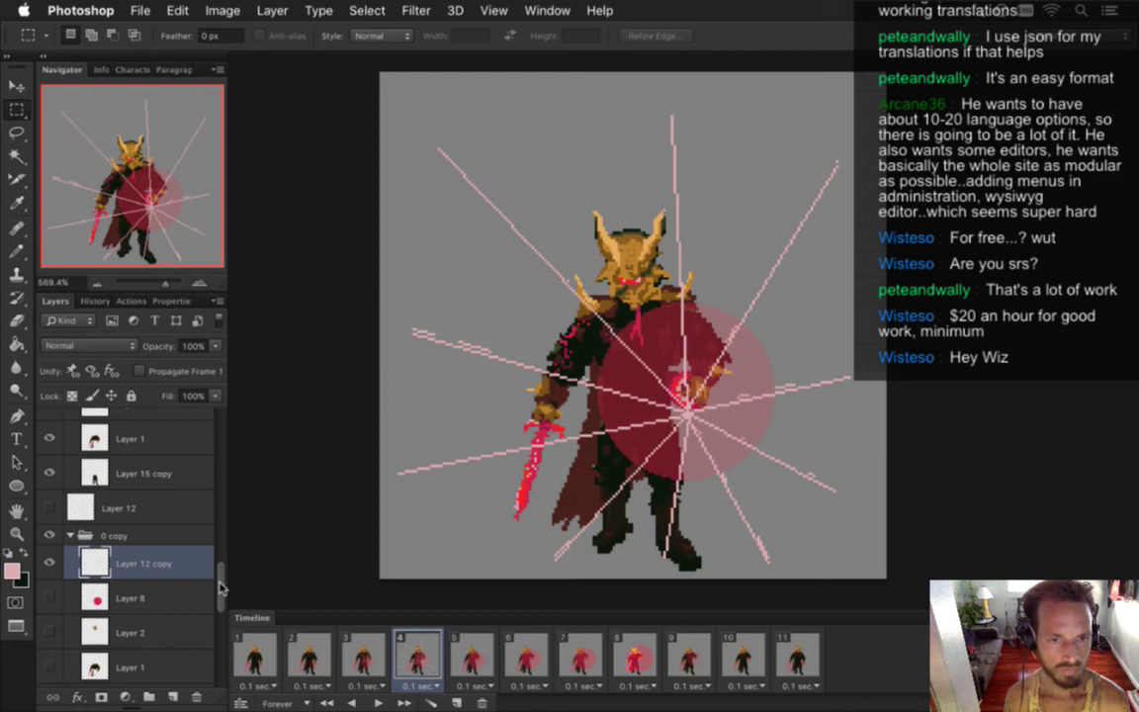
- In frame 4, erase sections of the left and upper rays on Layer 12 copy 2 so only broken dashes remain
scroll(220, 585, "up", 1)
left_click_drag(219, 585, 219, 556)
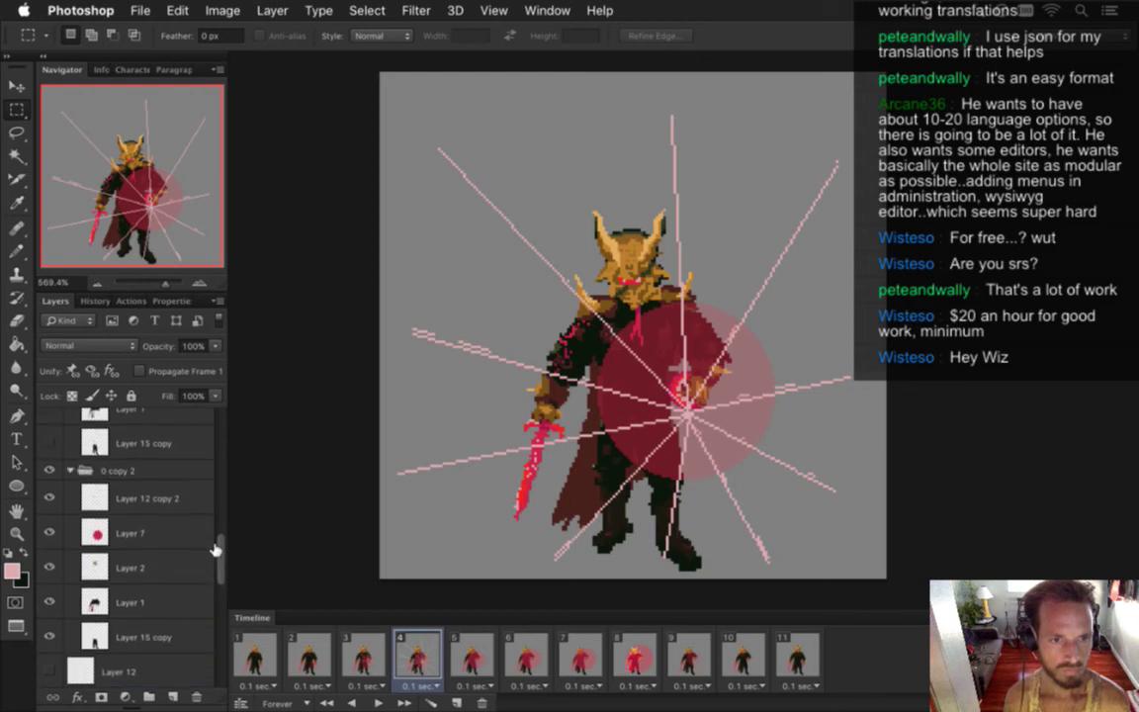
left_click(166, 501)
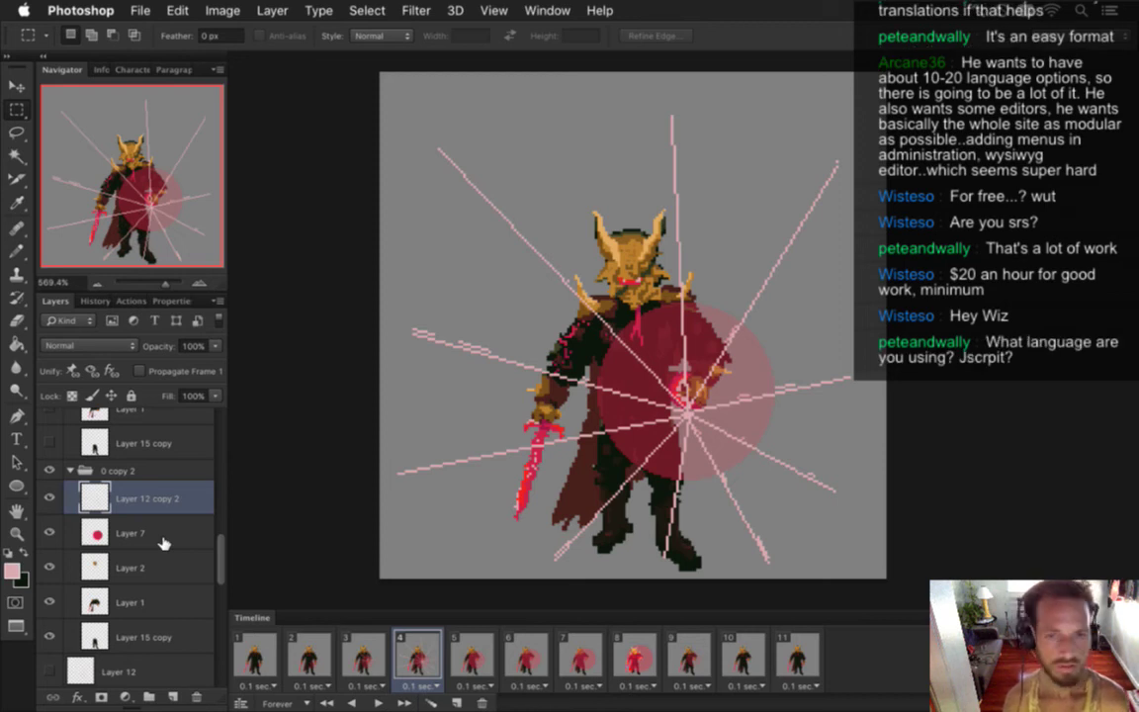
key("b")
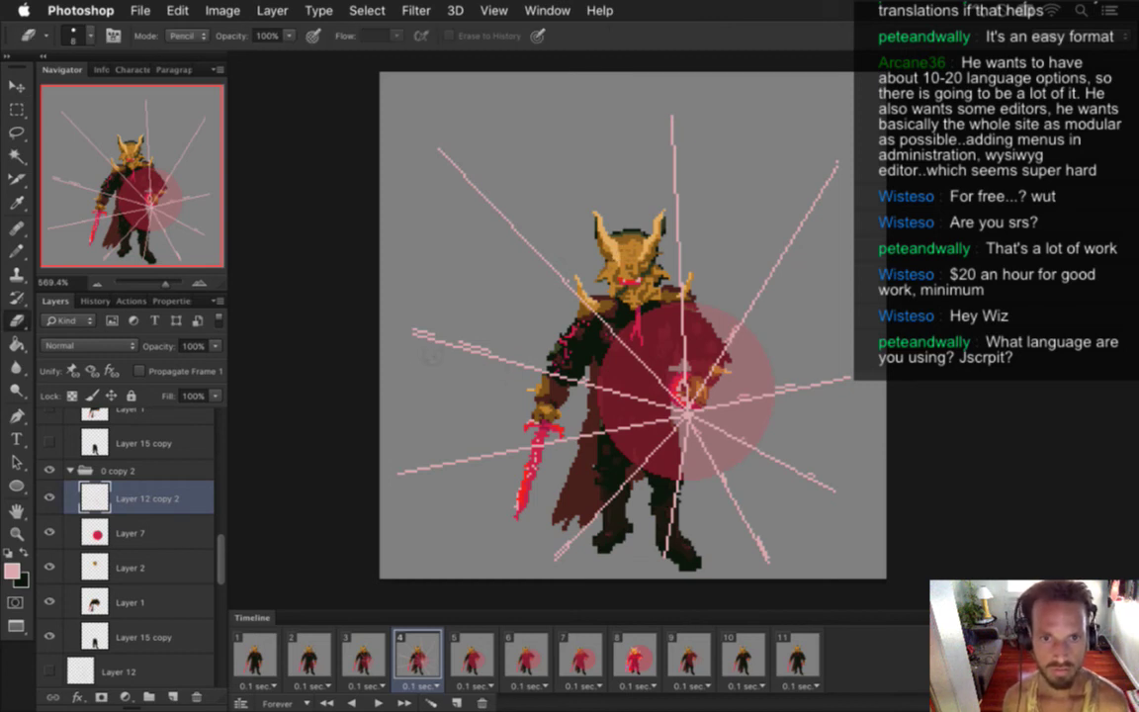
left_click_drag(413, 345, 559, 385)
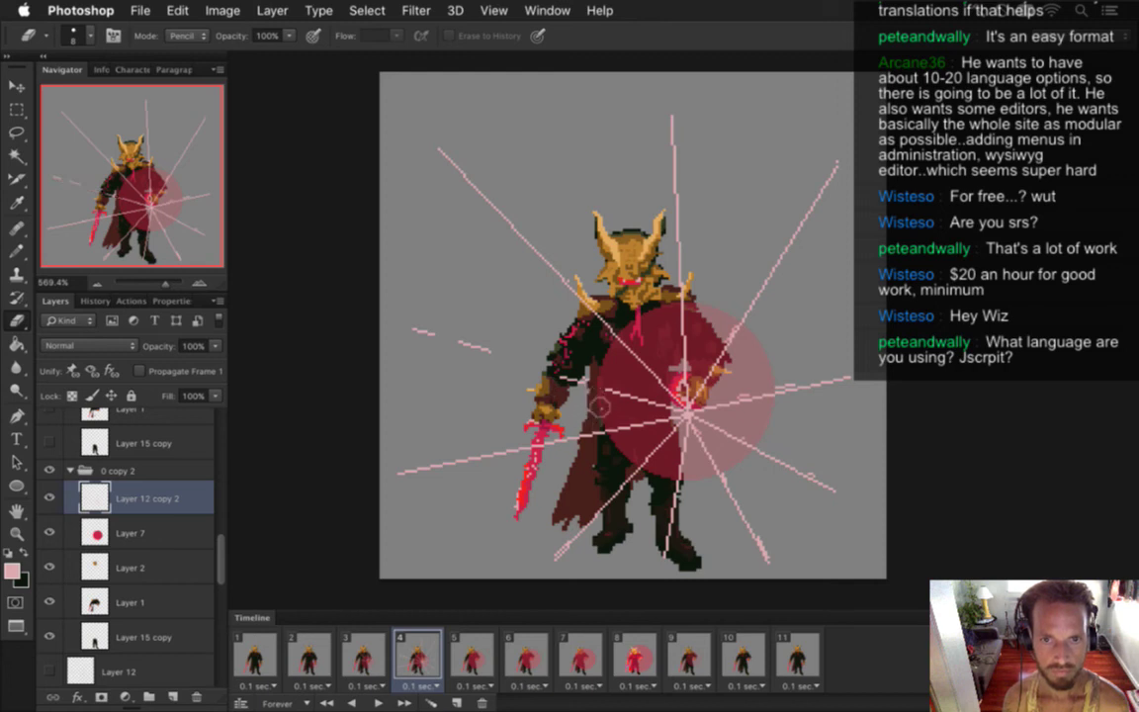
left_click_drag(661, 414, 650, 410)
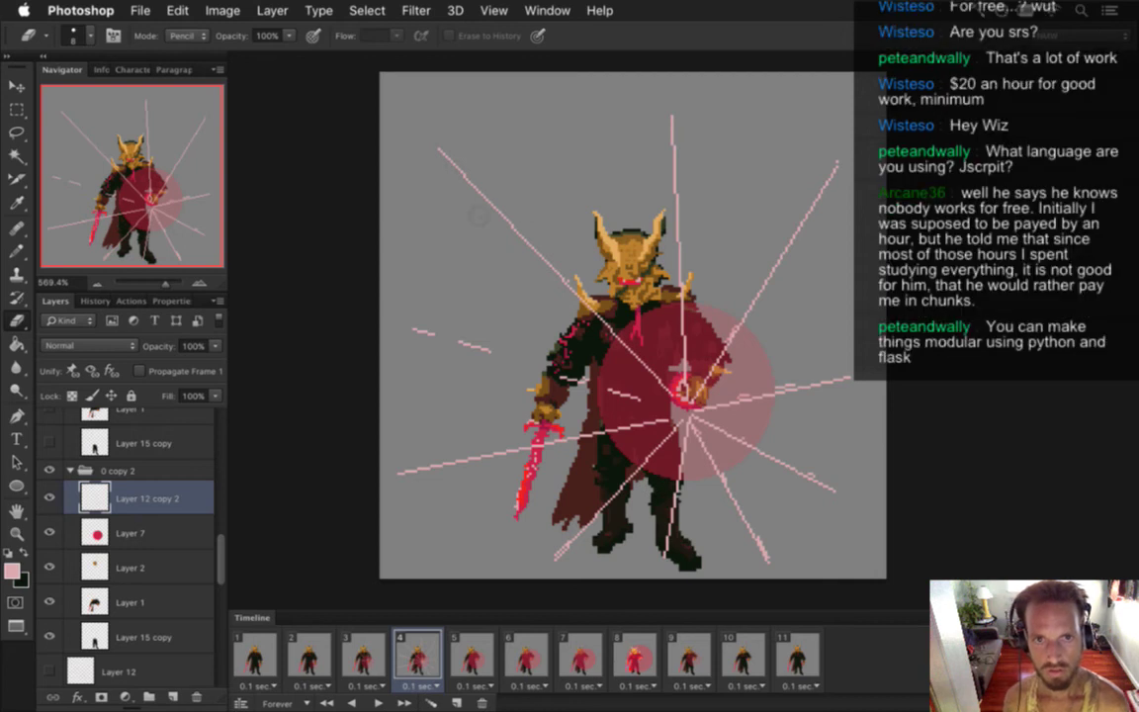
mouse_move(464, 176)
left_mouse_down()
mouse_move(485, 240)
mouse_move(510, 221)
left_mouse_up()
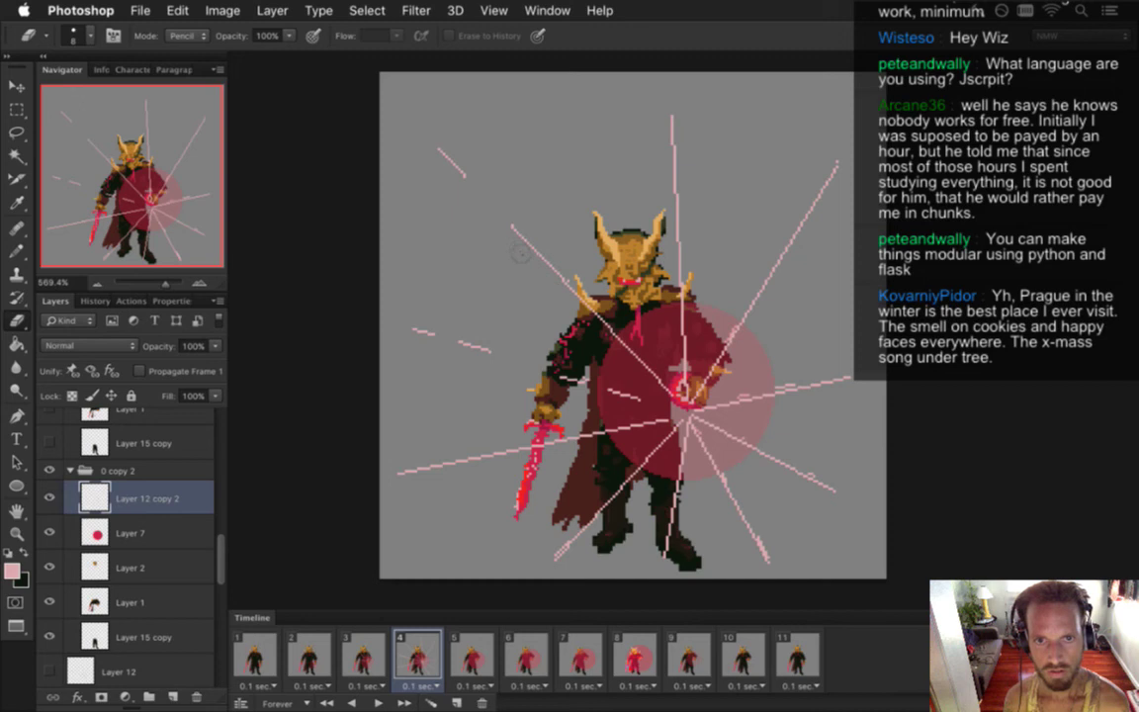
left_click_drag(526, 255, 646, 385)
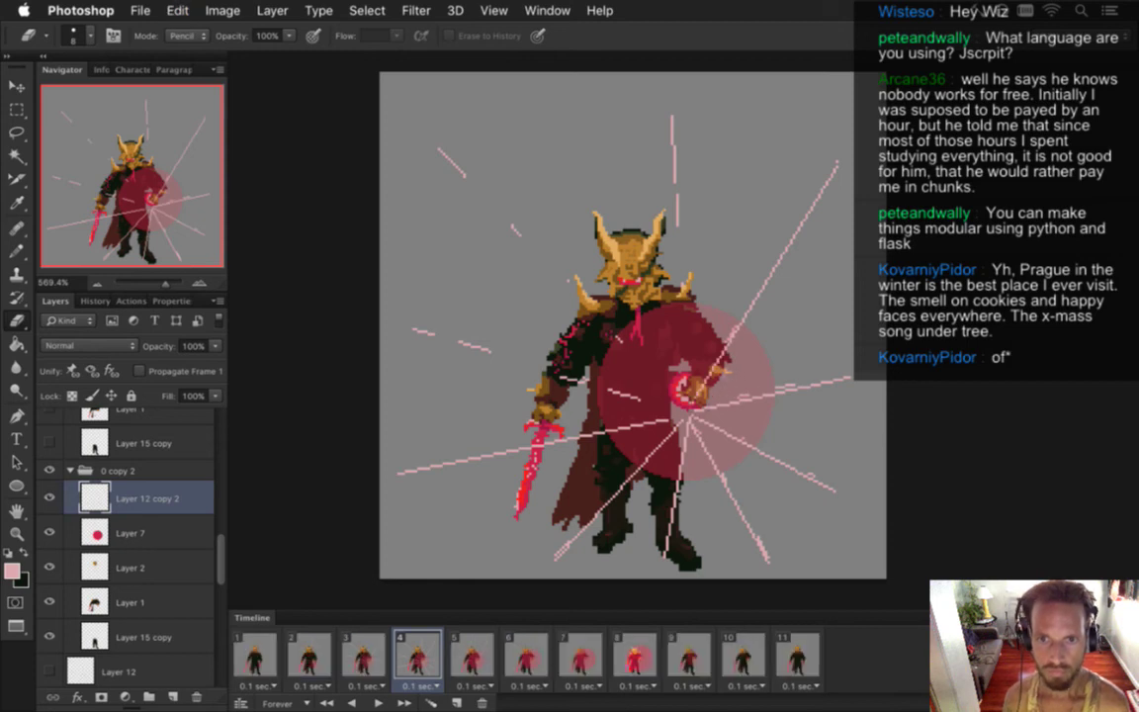
- Erase most of the right-hand and lower rays on Layer 12 copy 2, leaving short scattered fragments around the orb
mouse_move(726, 342)
left_mouse_down()
mouse_move(779, 279)
mouse_move(836, 166)
left_mouse_up()
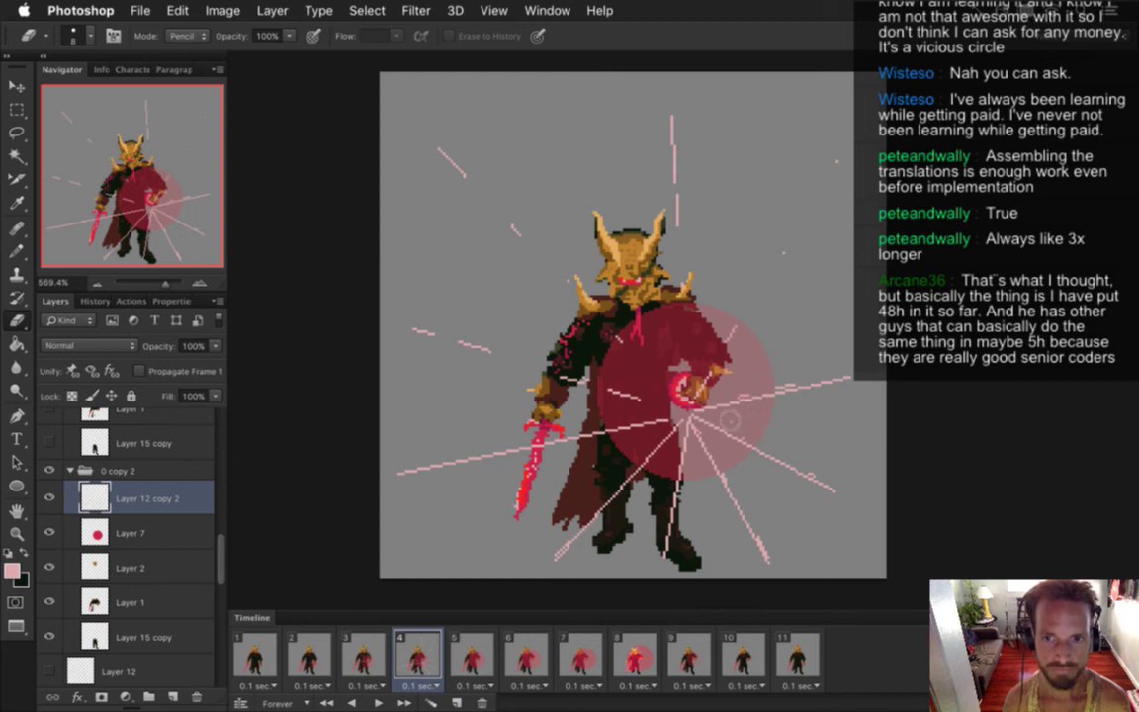
left_click_drag(730, 419, 856, 388)
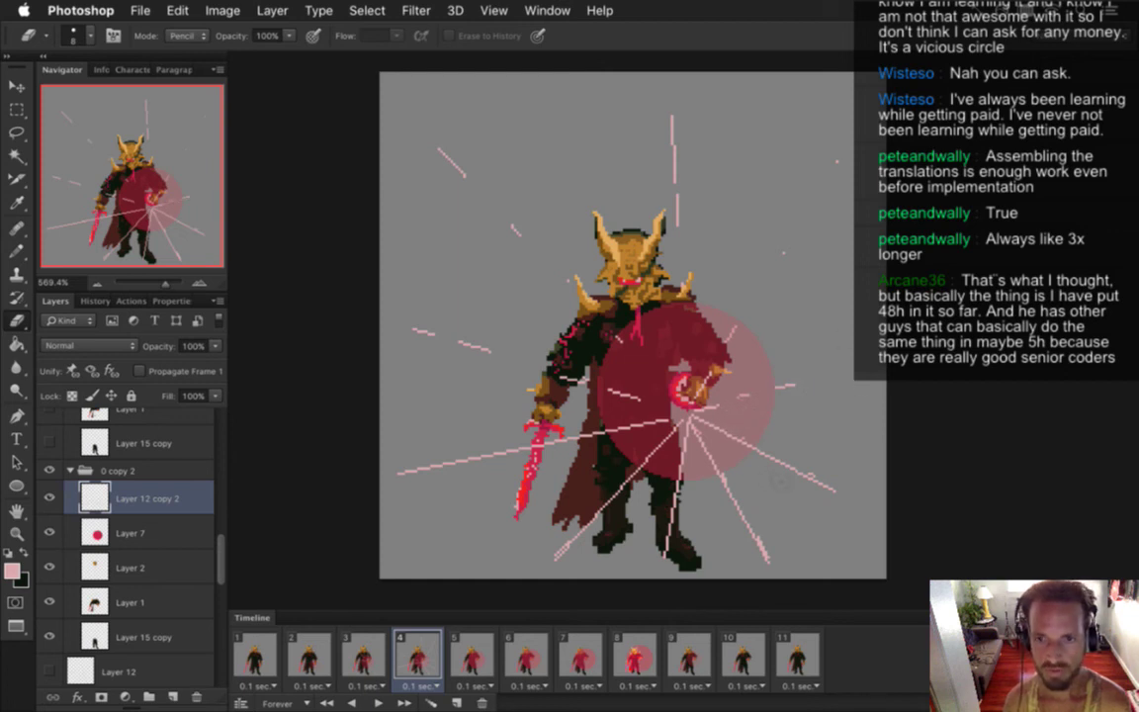
mouse_move(821, 491)
left_mouse_down()
mouse_move(831, 502)
mouse_move(785, 469)
left_mouse_up()
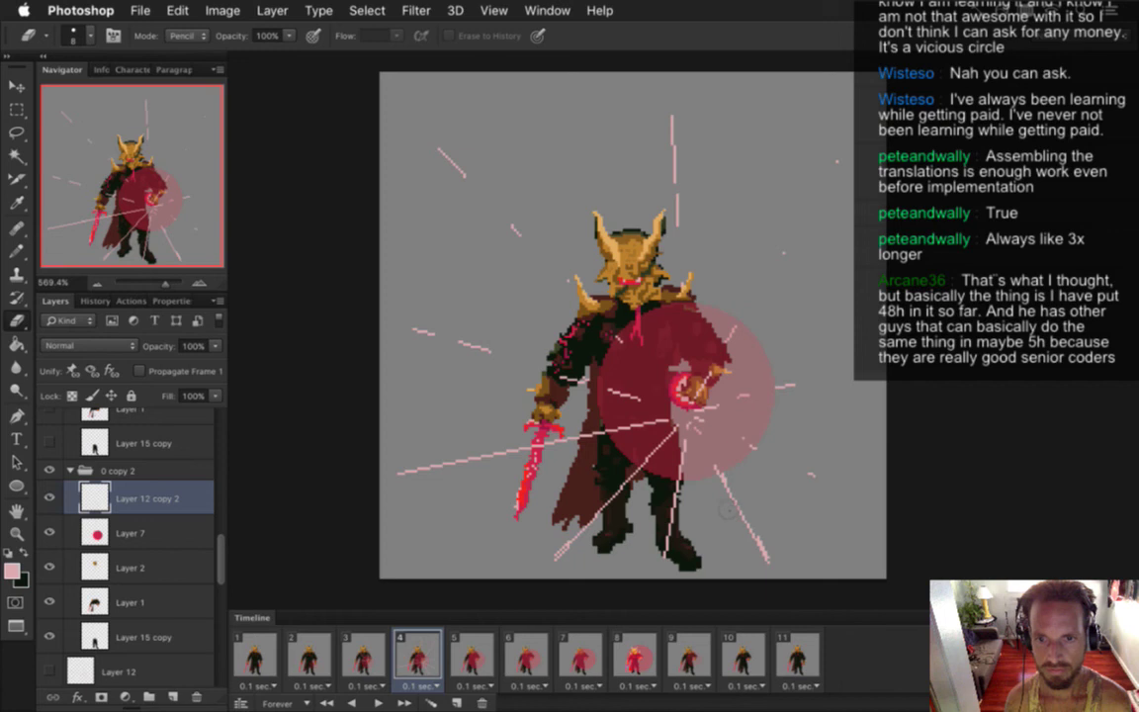
left_click_drag(729, 507, 753, 536)
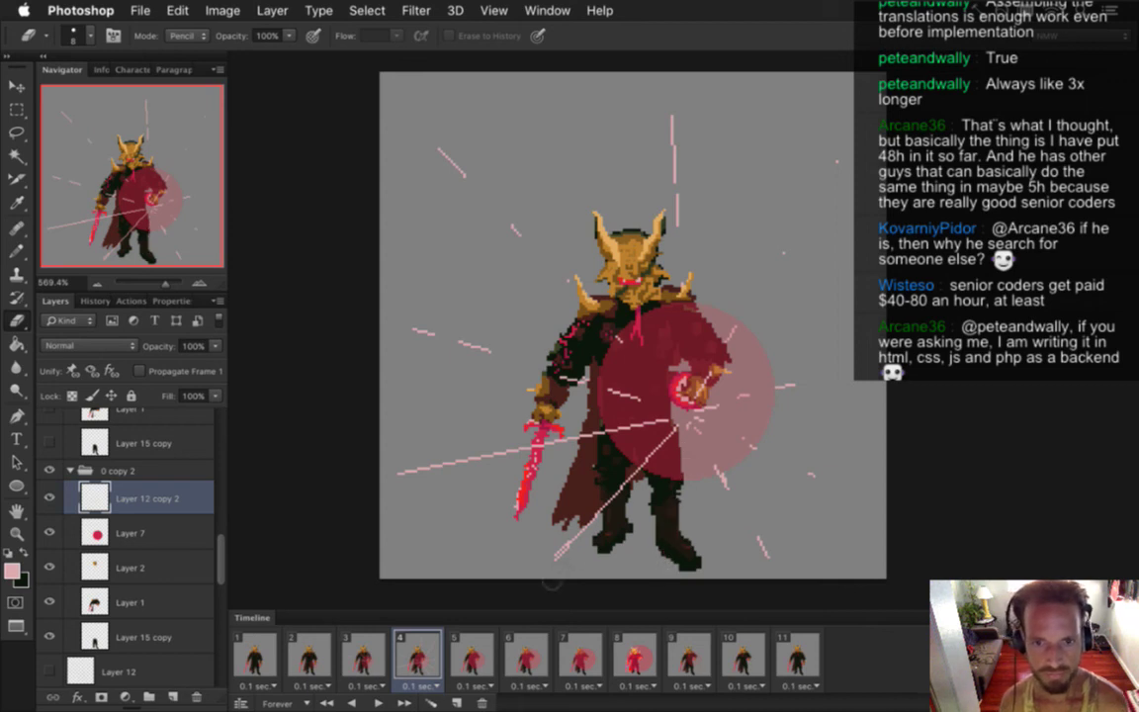
left_click_drag(572, 543, 601, 511)
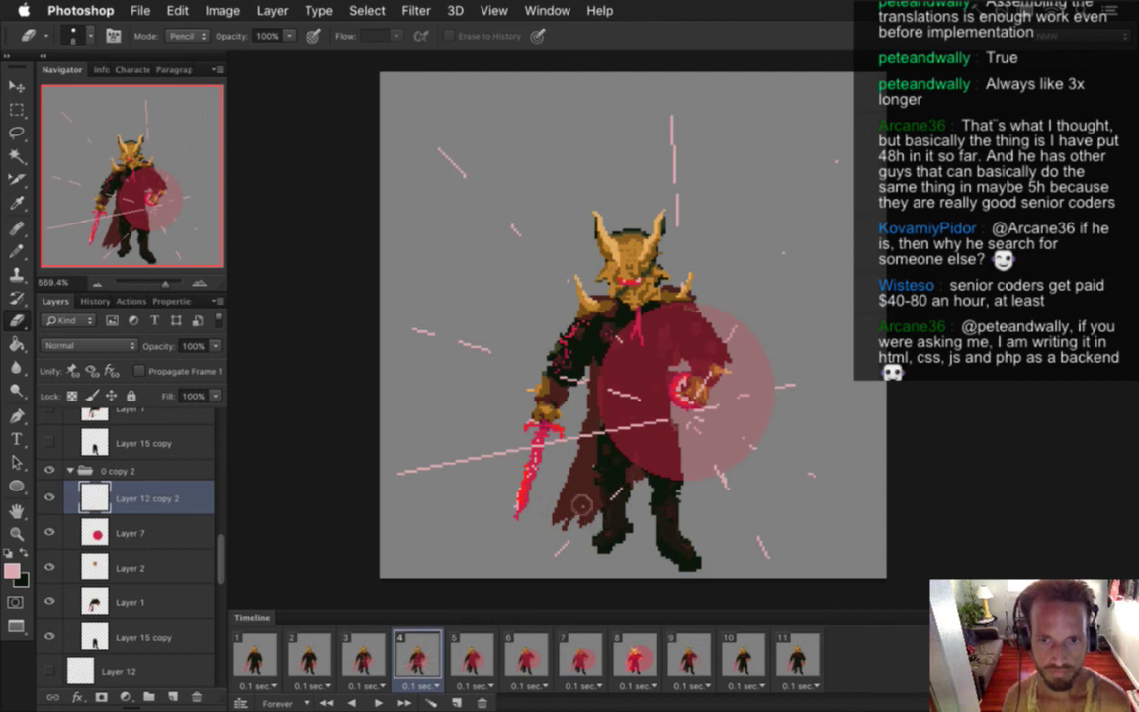
left_click_drag(460, 463, 644, 435)
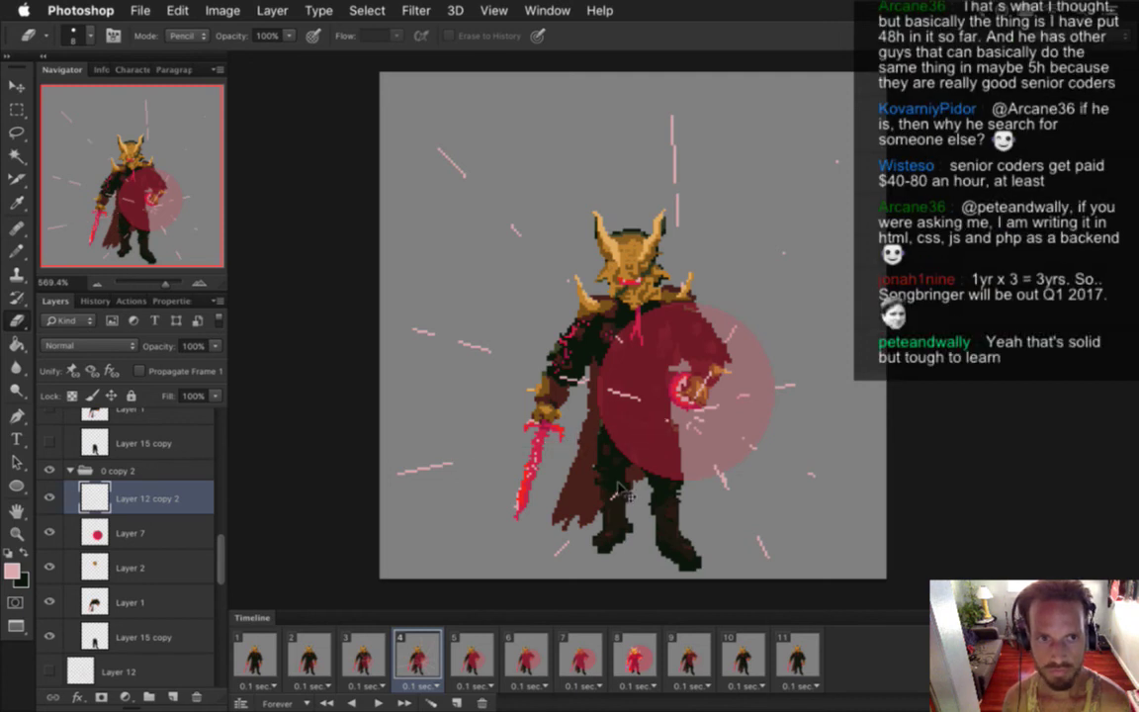
- Nudge the broken rays of Layer 12 copy 2 slightly up and to the right in frame 4
key("v")
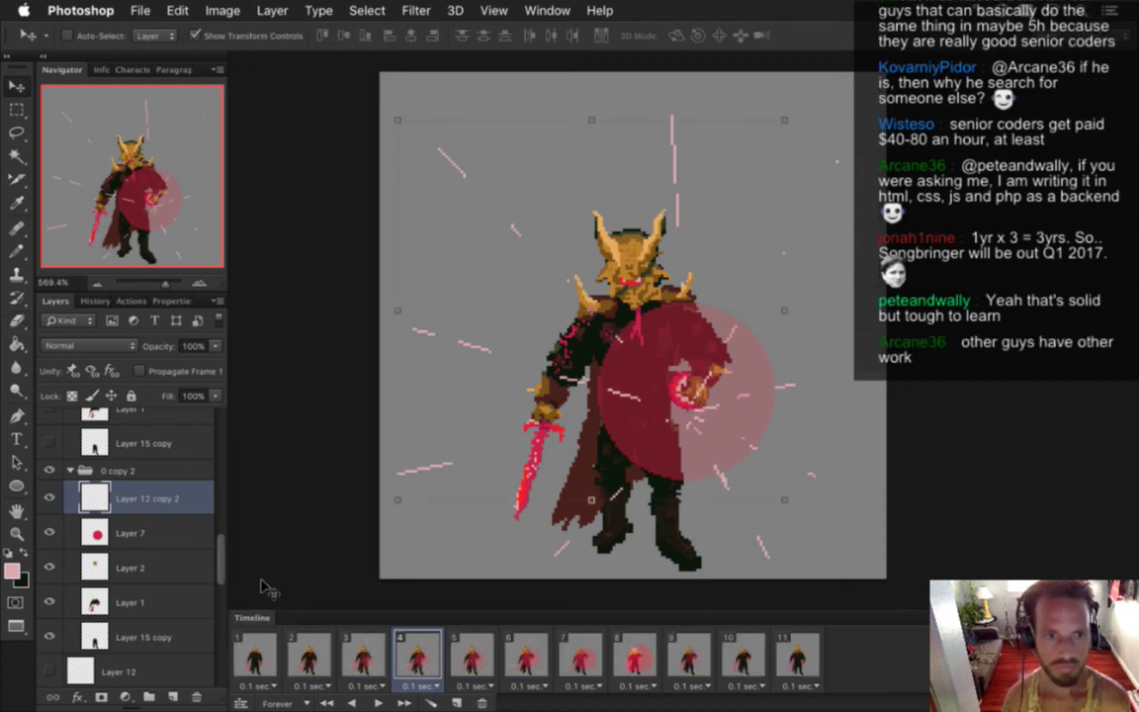
key("Up")
key("Up")
key("Up")
key("Up")
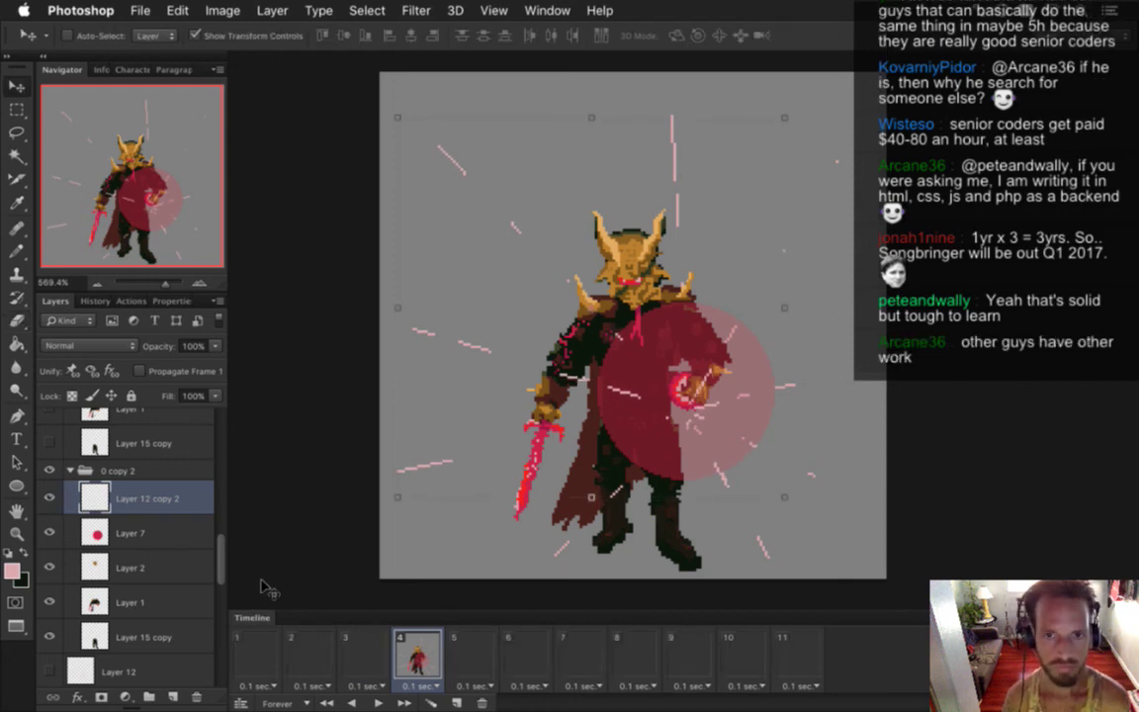
key("Right")
key("Right")
key("Right")
key("Up")
key("Right")
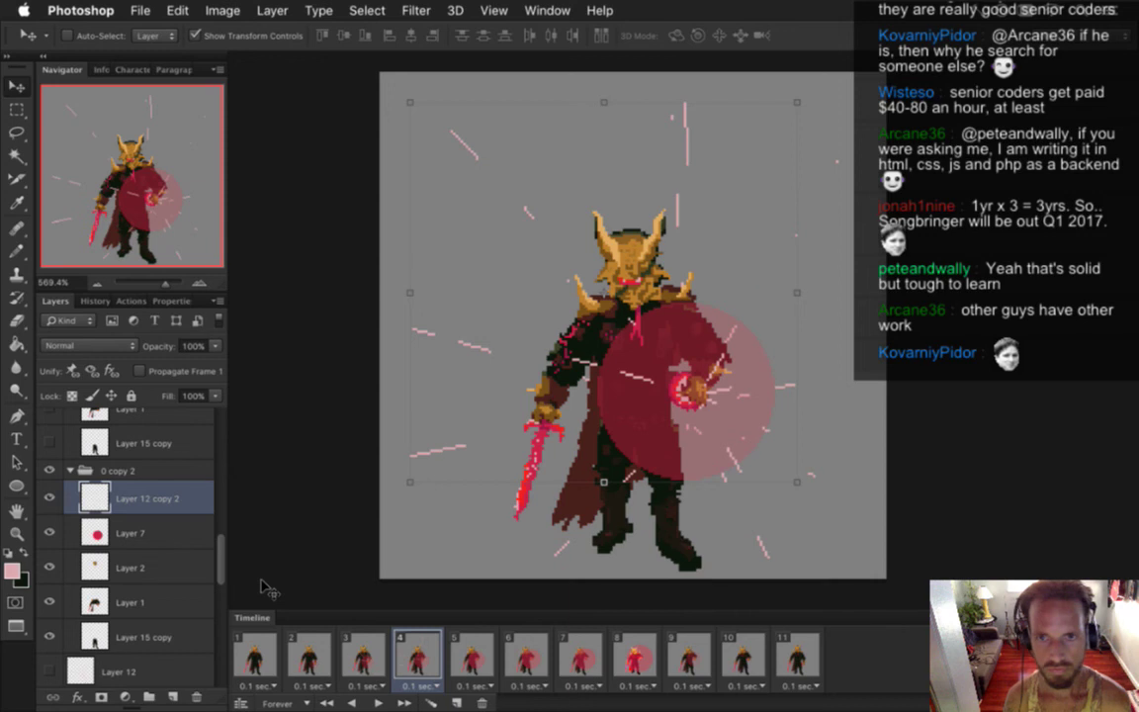
key("m")
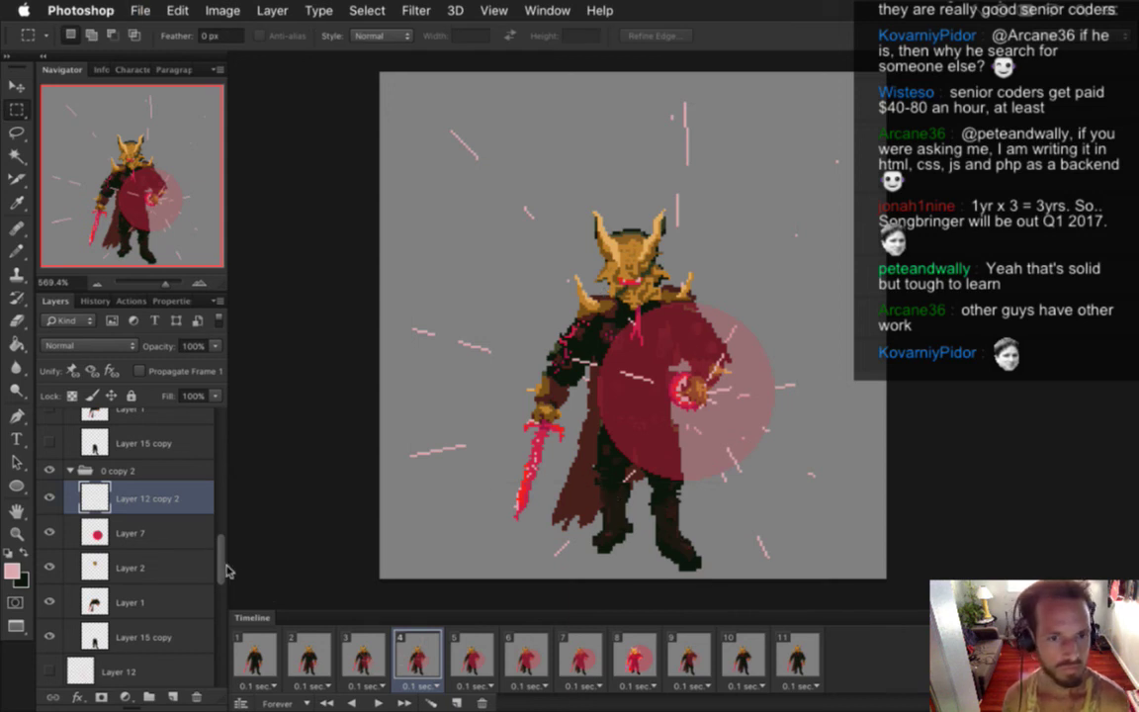
- Hide Layer 12 copy in frame 4 and move Layer 12 above group 0 copy 2 in the layer stack
scroll(205, 559, "down", 5)
left_click(148, 543)
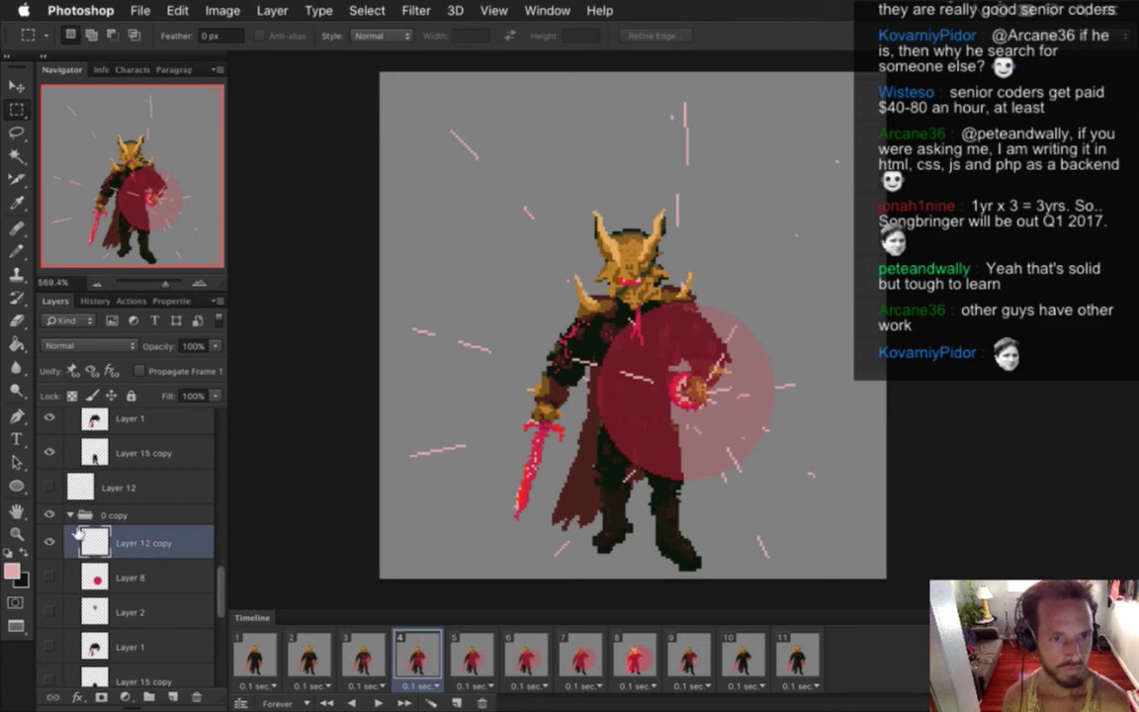
left_click(49, 543)
scroll(221, 590, "up", 3)
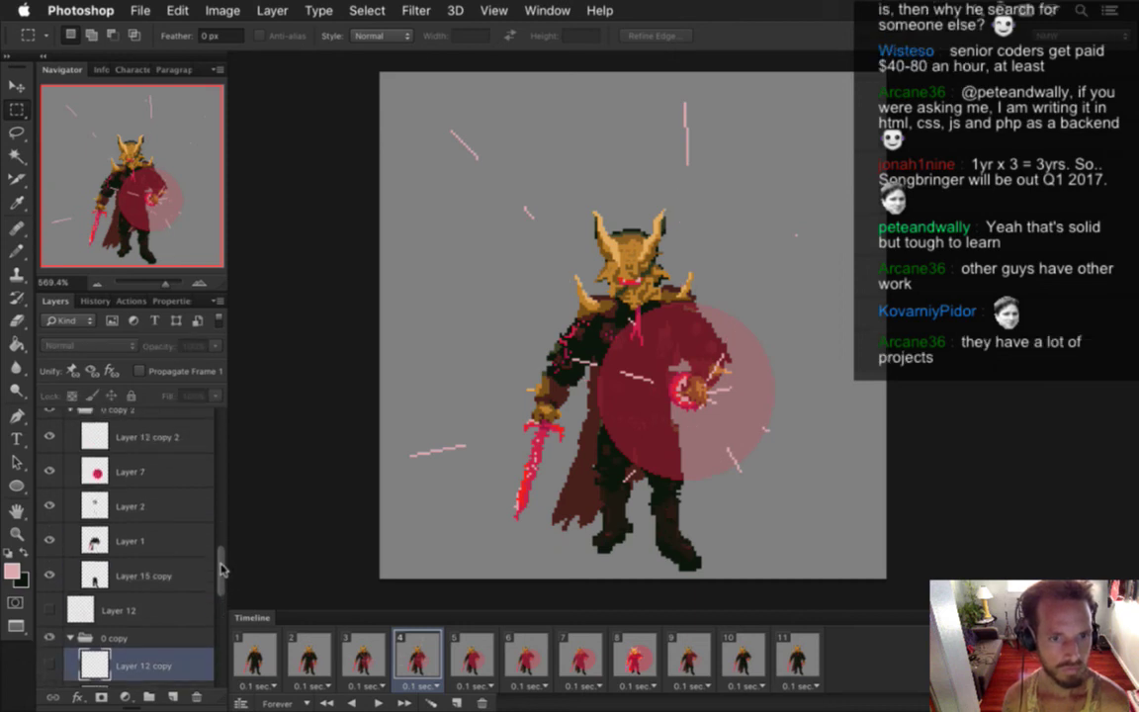
left_click_drag(137, 417, 138, 492)
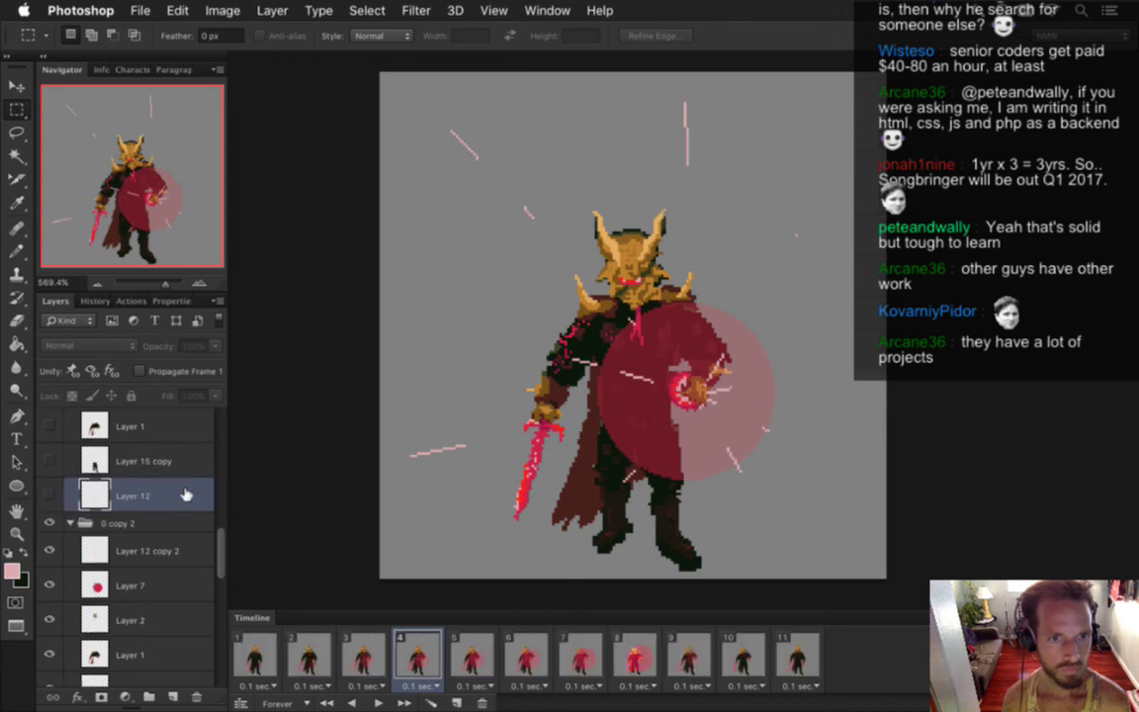
- Flip between frames 3, 4 and 5 to check how the broken rays play
left_click(364, 656)
left_click(412, 654)
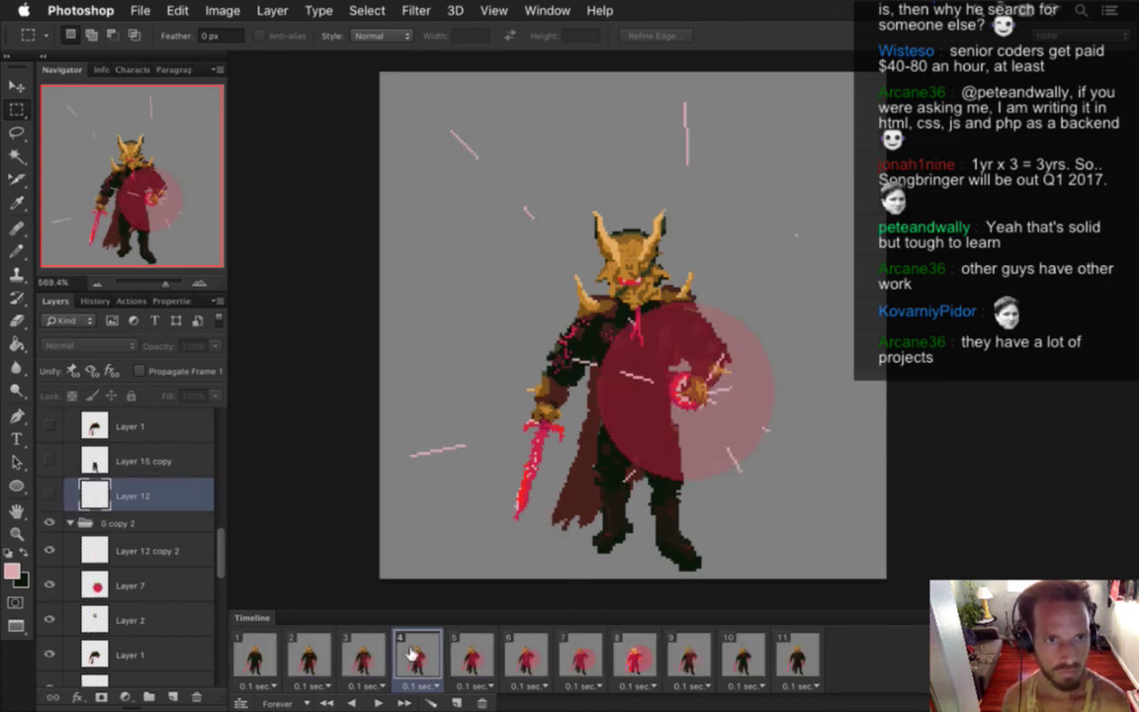
left_click(469, 654)
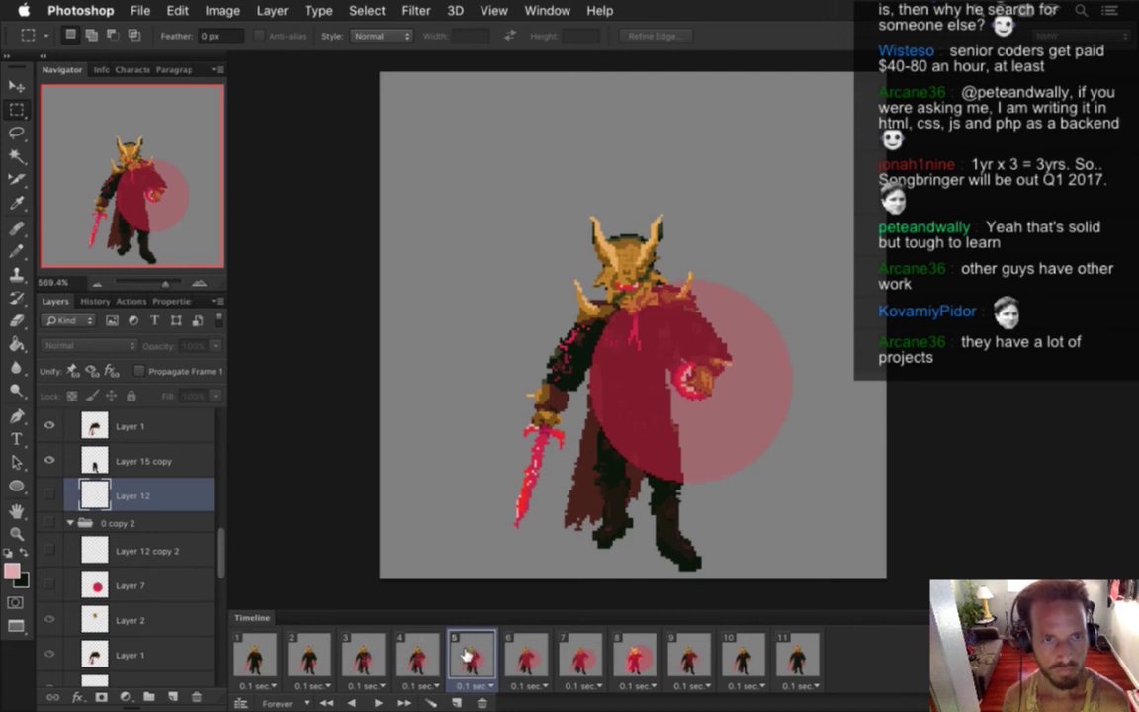
left_click(357, 656)
left_click(427, 656)
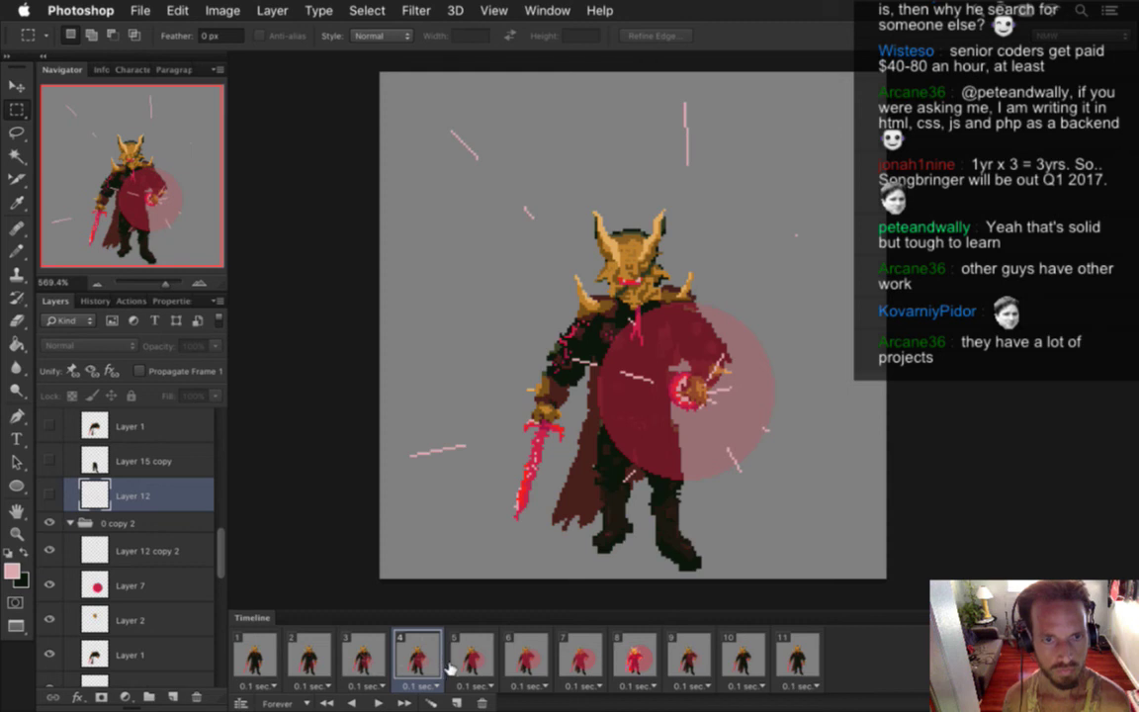
left_click(474, 655)
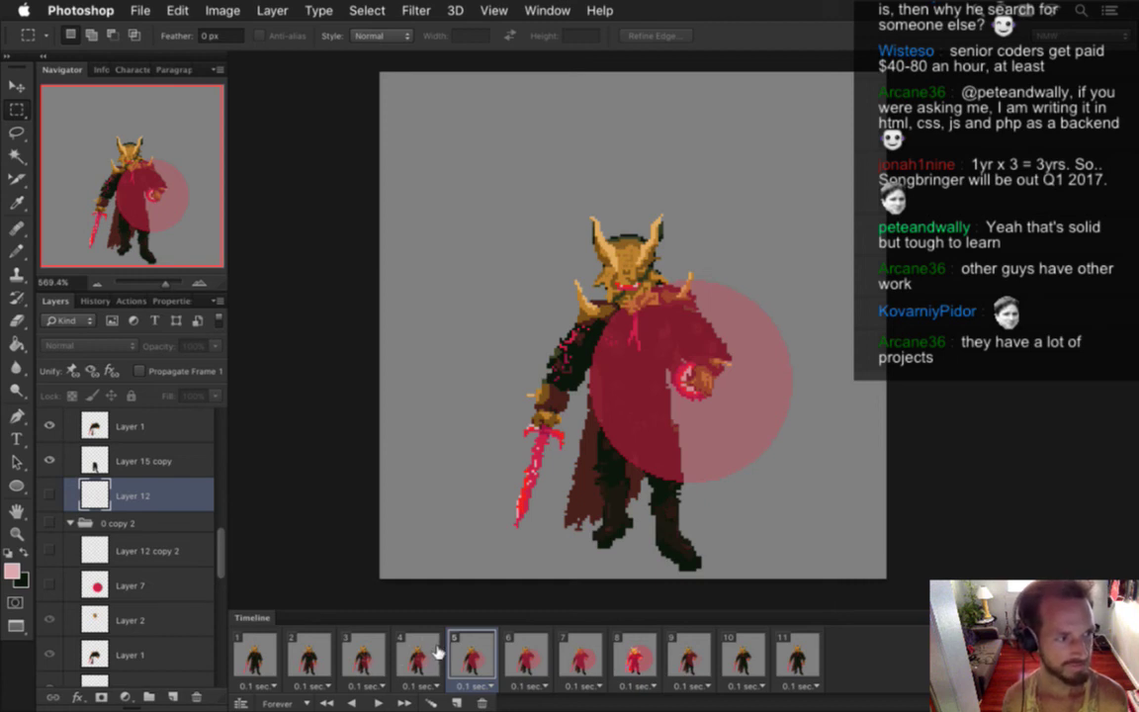
left_click(431, 653)
left_click(467, 648)
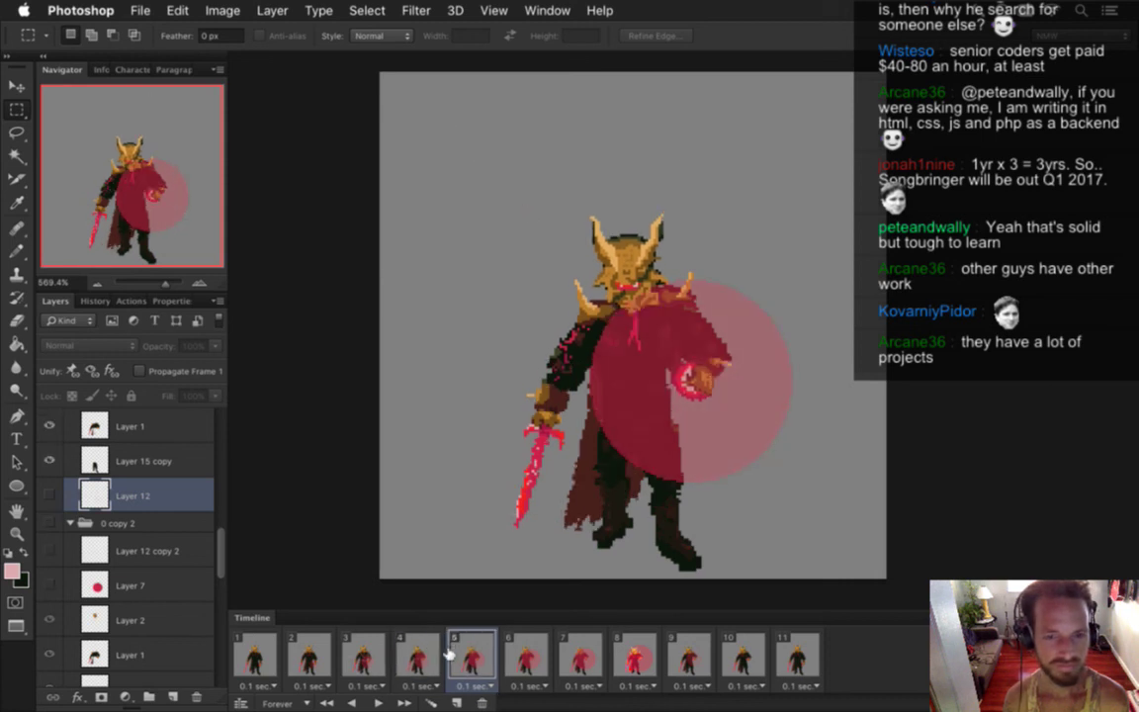
- In frame 5, show group 0 copy 2 with only Layer 12 copy 2 visible, hiding its Layer 2, Layer 1 and Layer 15 copy
mouse_move(223, 544)
left_mouse_down()
mouse_move(222, 648)
mouse_move(217, 526)
mouse_move(217, 549)
left_mouse_up()
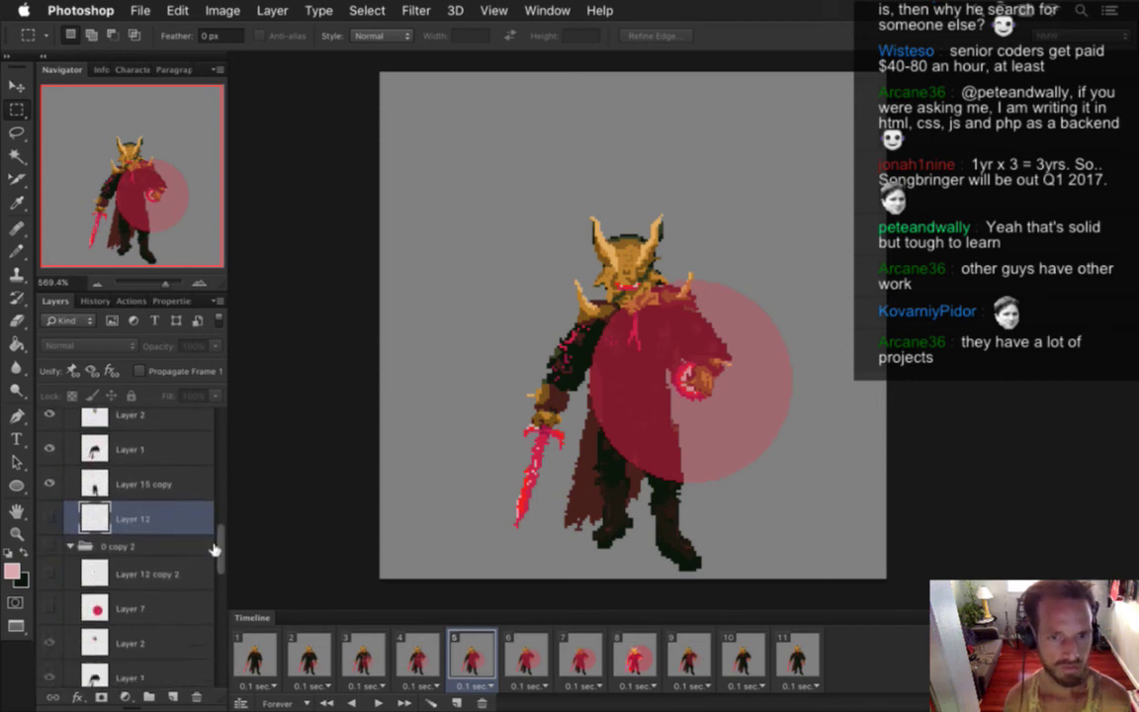
left_click(99, 573)
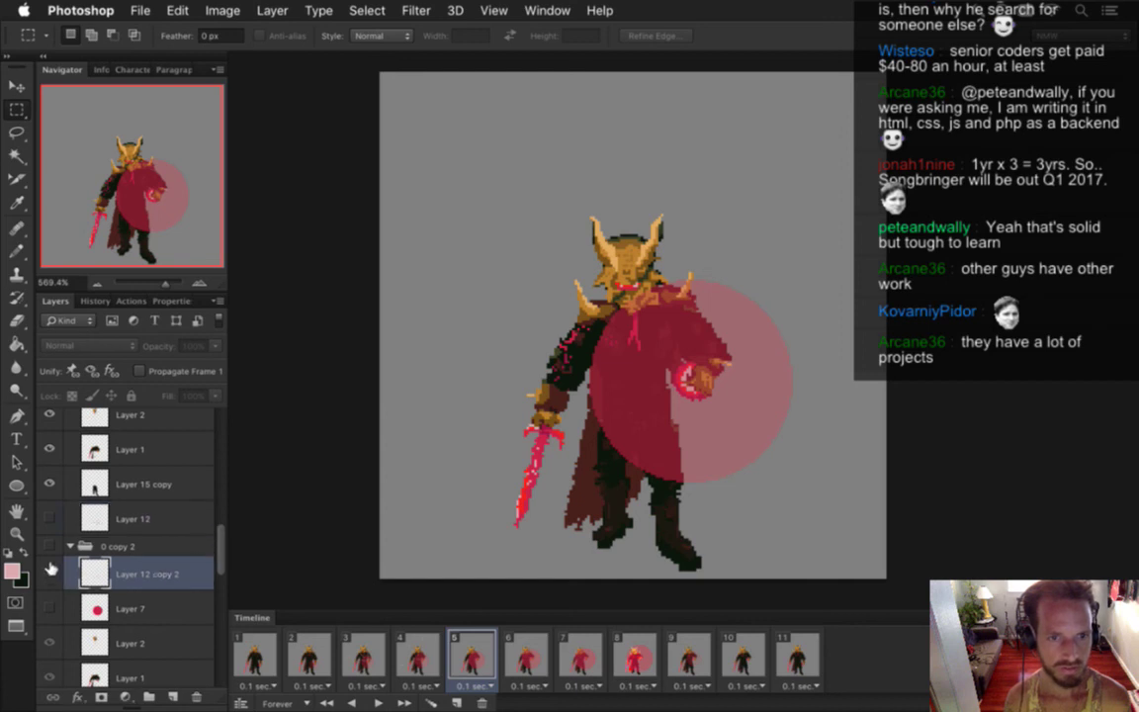
left_click(50, 546)
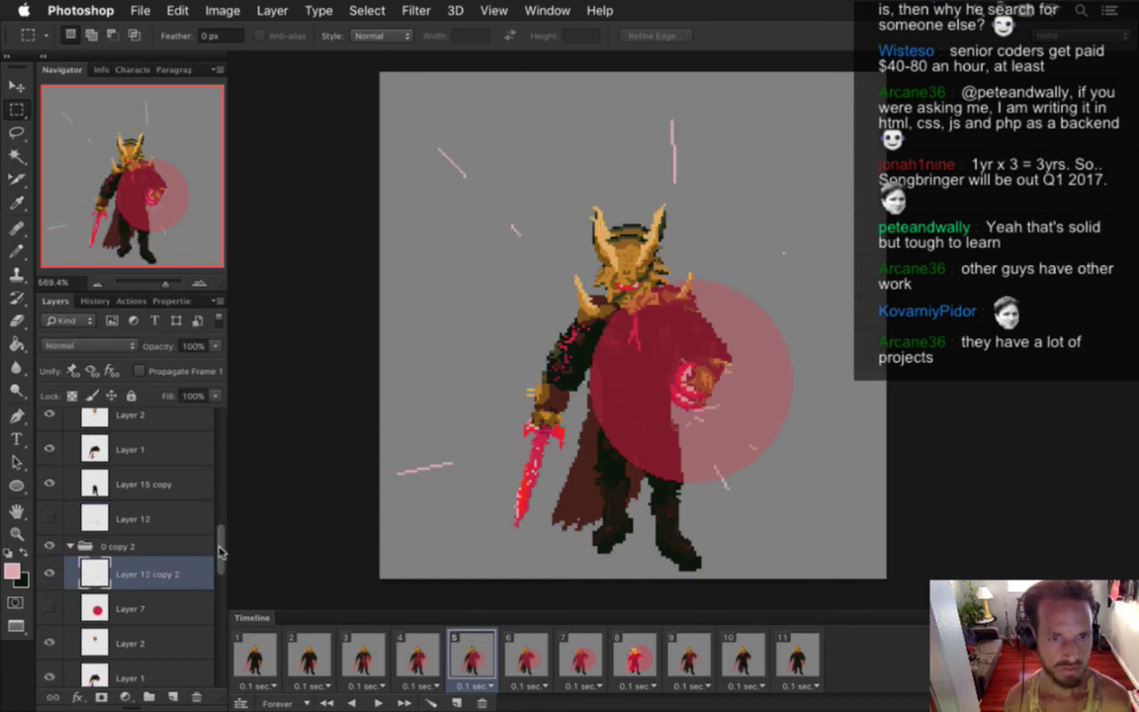
scroll(193, 499, "down", 4)
left_click(51, 521)
left_click(49, 554)
left_click(49, 589)
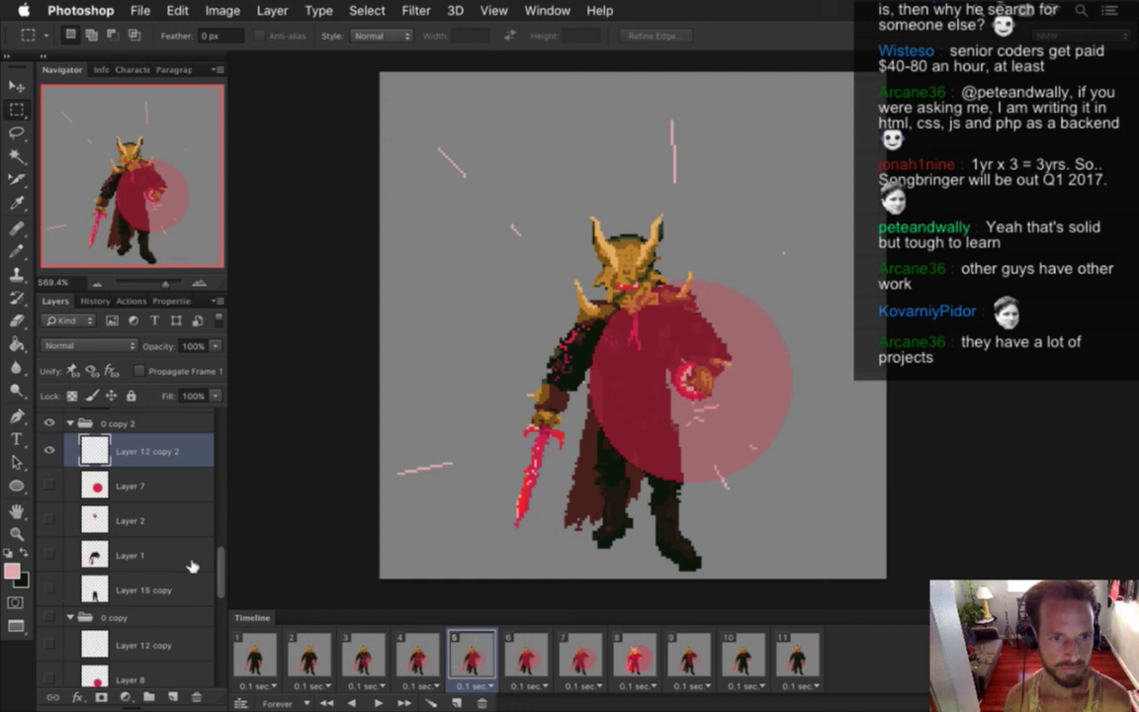
- Nudge Layer 12 copy 2 up and slightly to the right in frame 5, shifting the ray fragments farther upward than in frame 4
left_click_drag(223, 579, 222, 565)
scroll(221, 565, "up", 1)
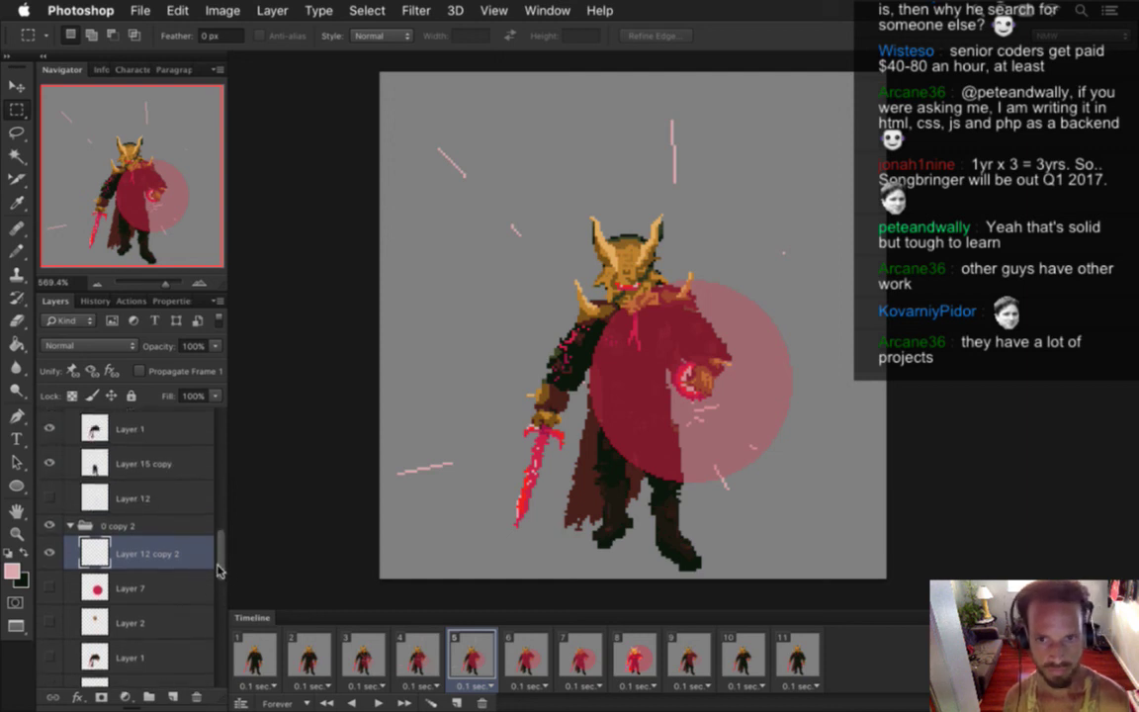
key("v")
key("Right")
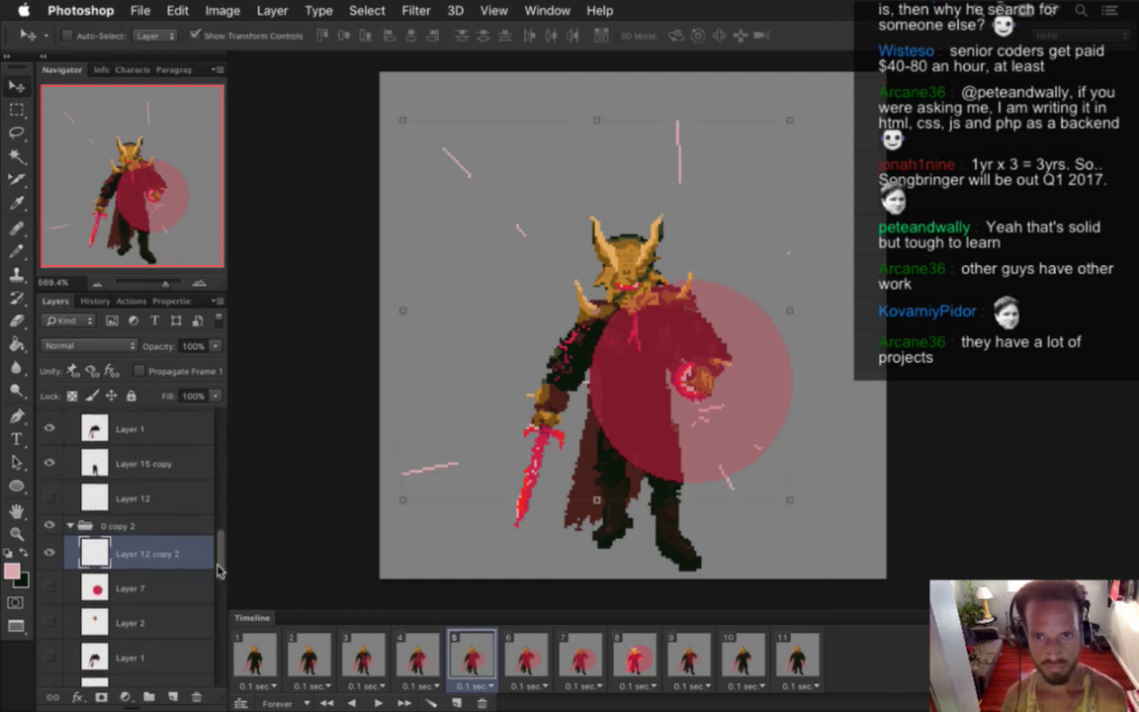
key("Up")
key("Up")
key("Up")
key("Right")
key("Right")
key("Up")
key("Up")
key("Up")
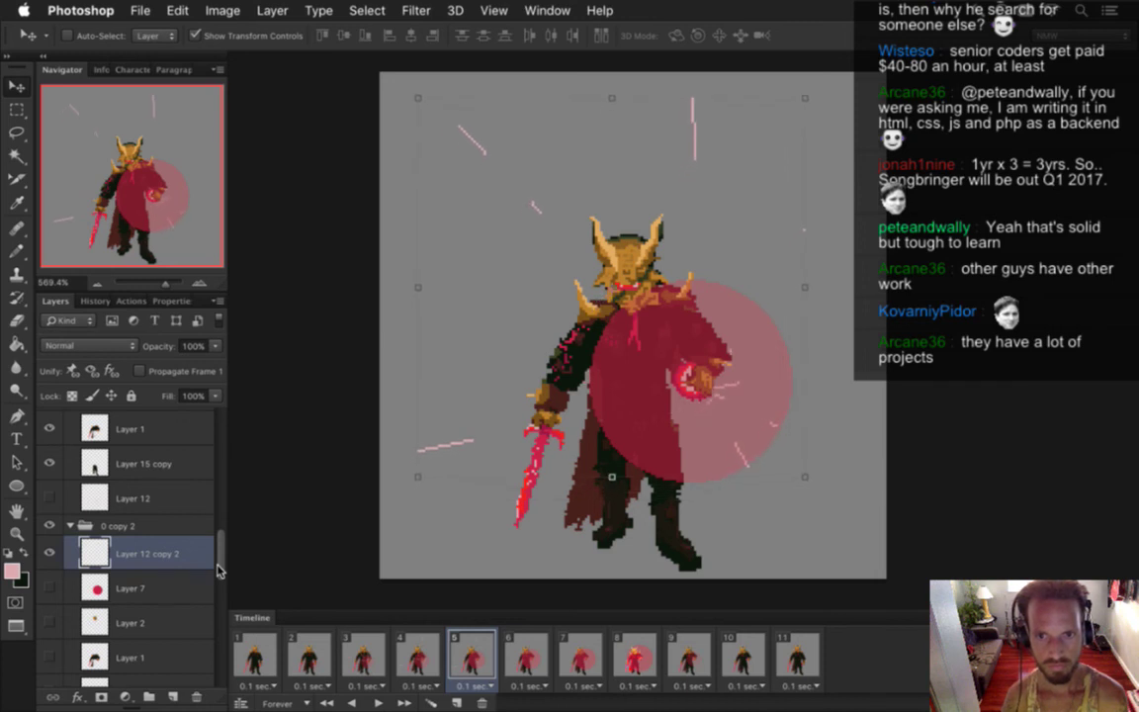
key("Right")
key("Left")
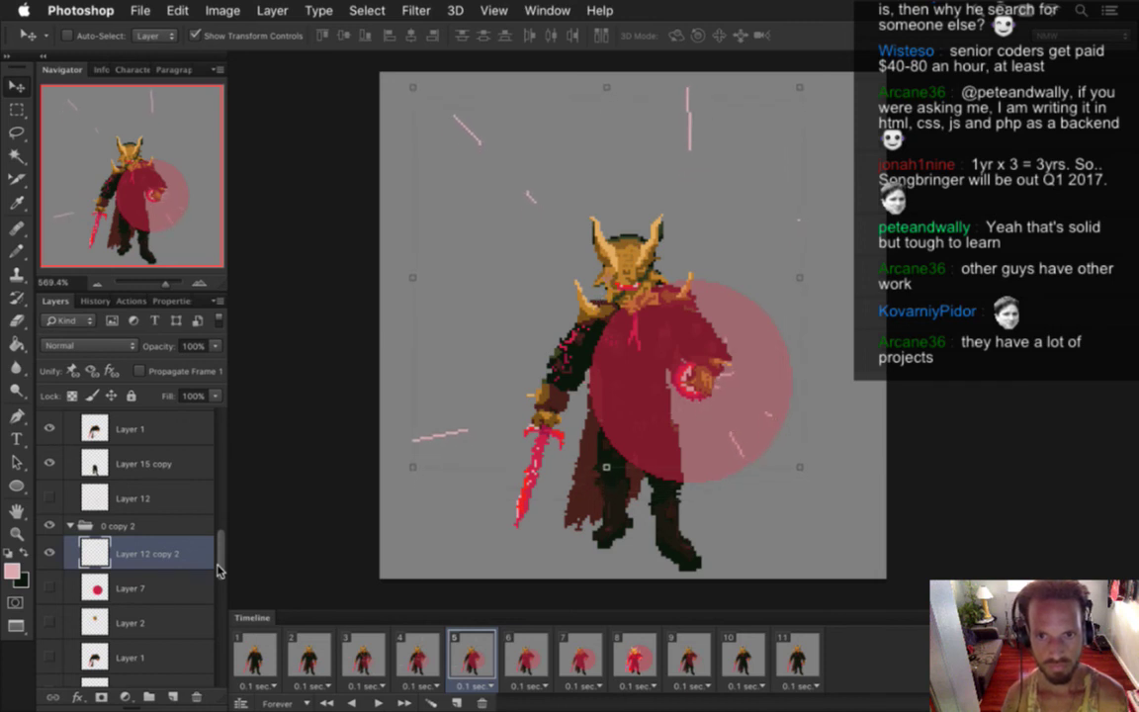
key("Left")
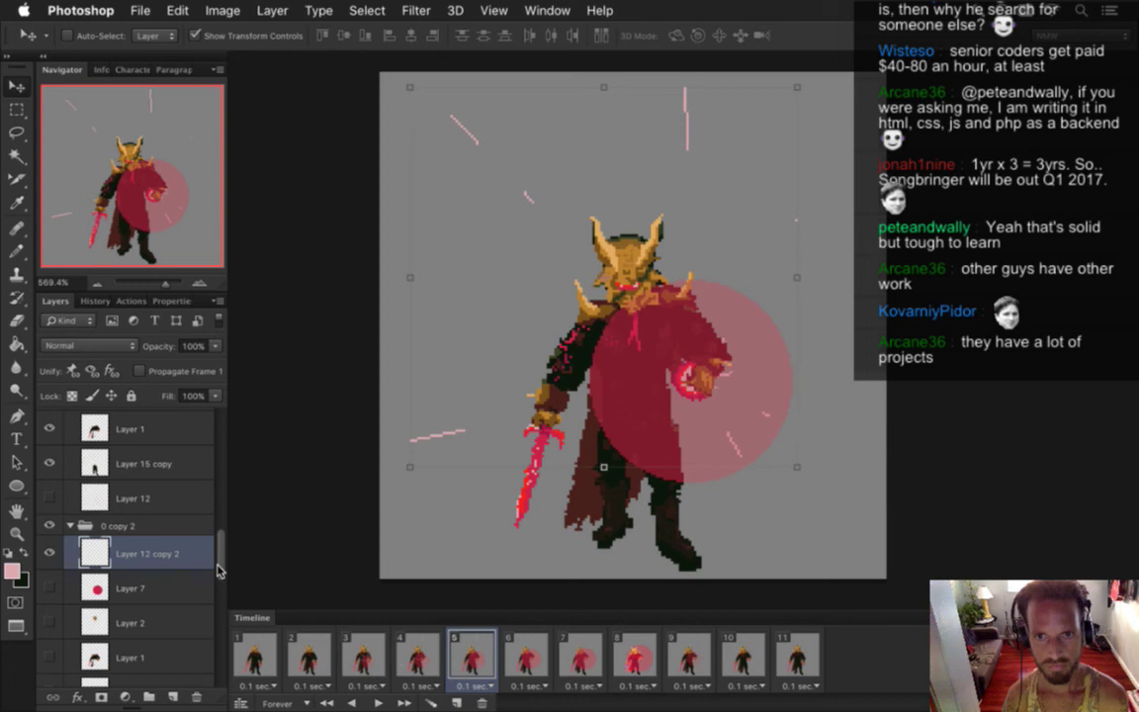
key("m")
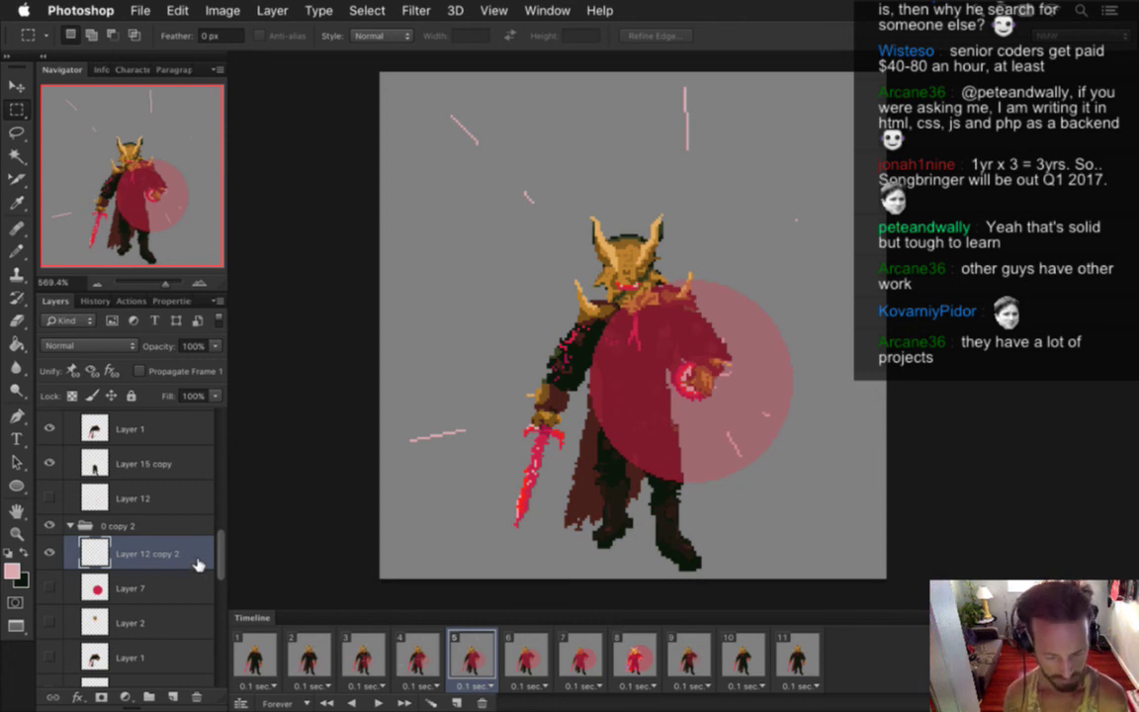
- Duplicate Layer 12 copy 2, move the duplicate into group 0 copy 3, and hide the original in frame 5
key("super+j")
left_click_drag(193, 562, 144, 455)
left_click_drag(222, 534, 219, 571)
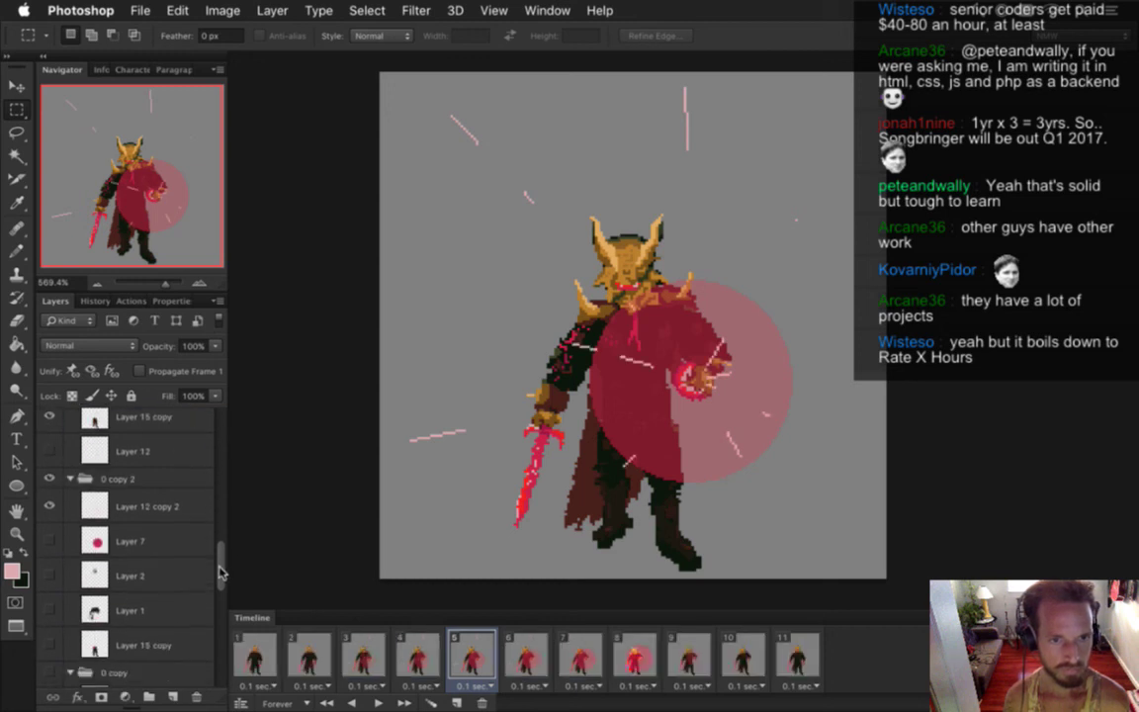
left_click(94, 506)
left_click(51, 505)
left_click_drag(221, 568, 205, 532)
left_click(160, 522)
scroll(206, 549, "down", 5)
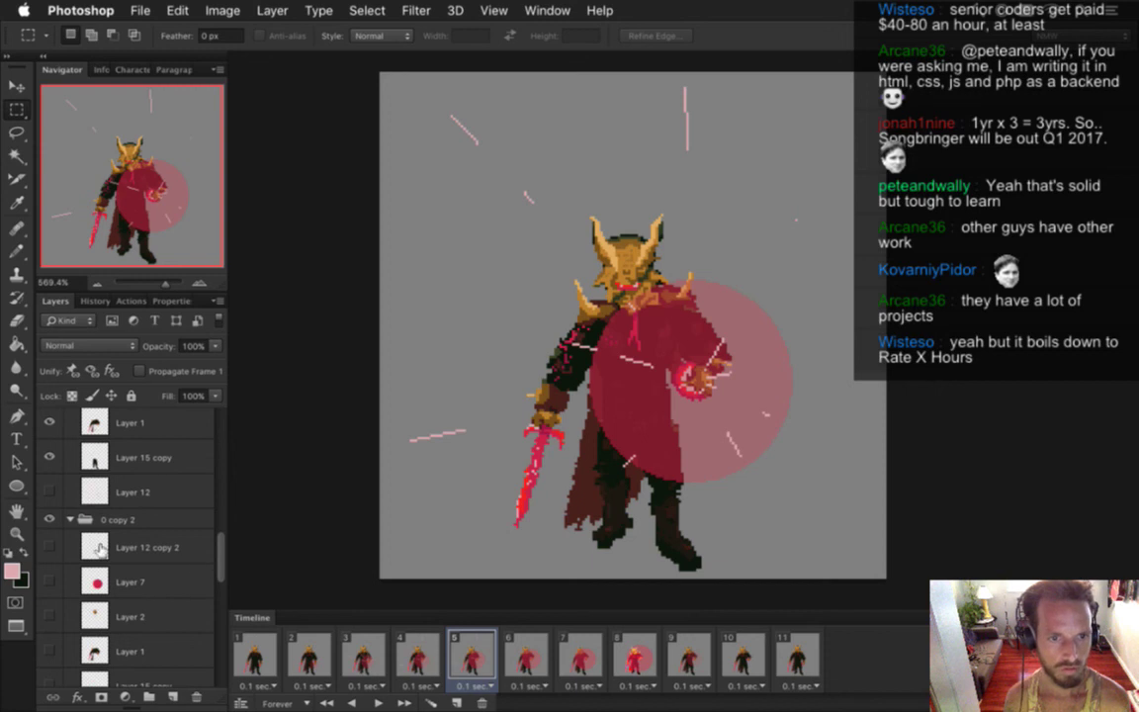
- In frame 4, move Layer 12 out of group 0 copy 3 so it sits directly below that group
left_click(103, 551)
left_click(419, 654)
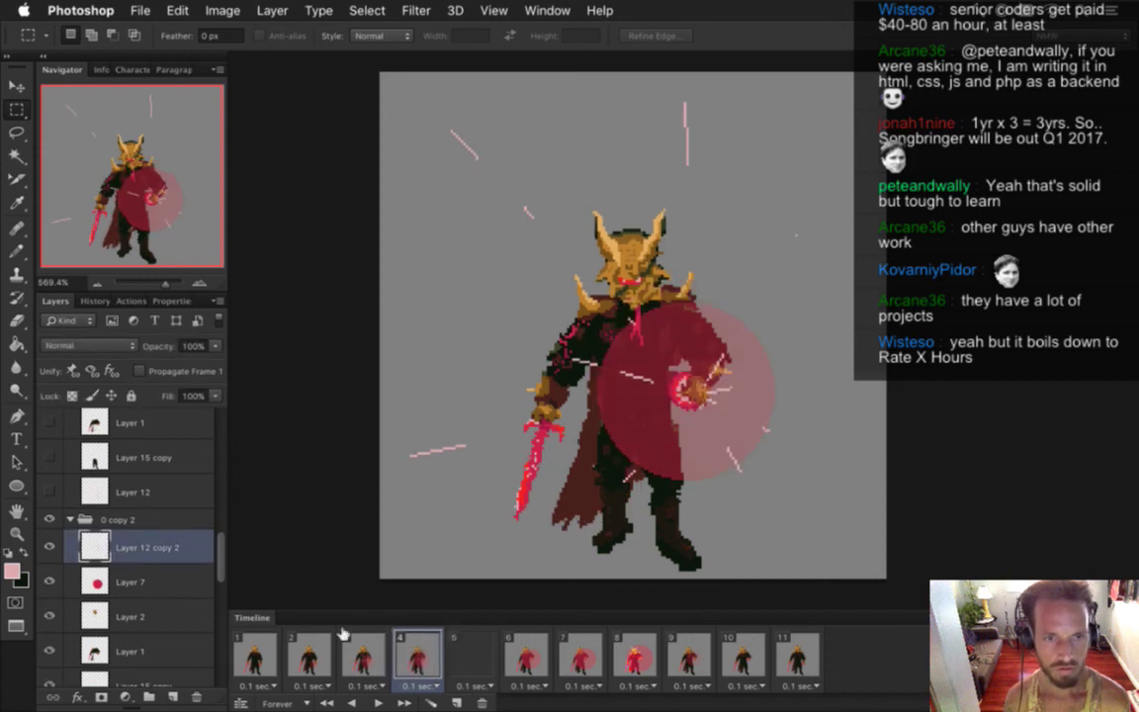
mouse_move(219, 543)
left_mouse_down()
mouse_move(219, 590)
mouse_move(219, 556)
left_mouse_up()
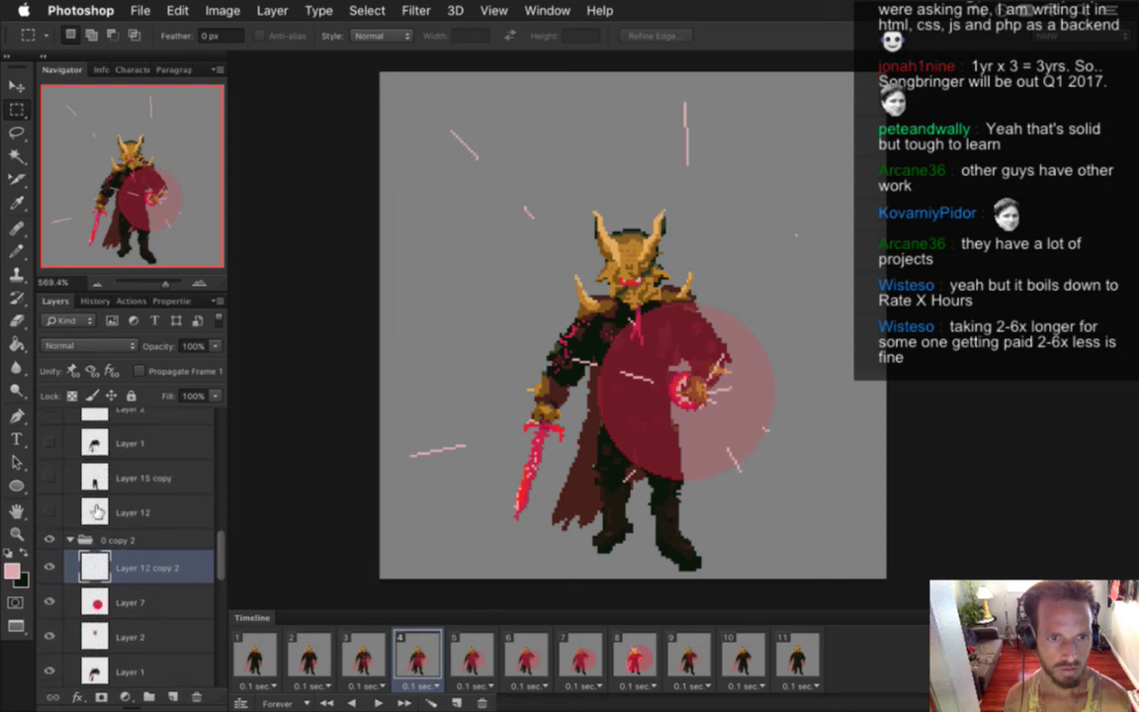
left_click(59, 509)
left_click(50, 511)
left_click(50, 511)
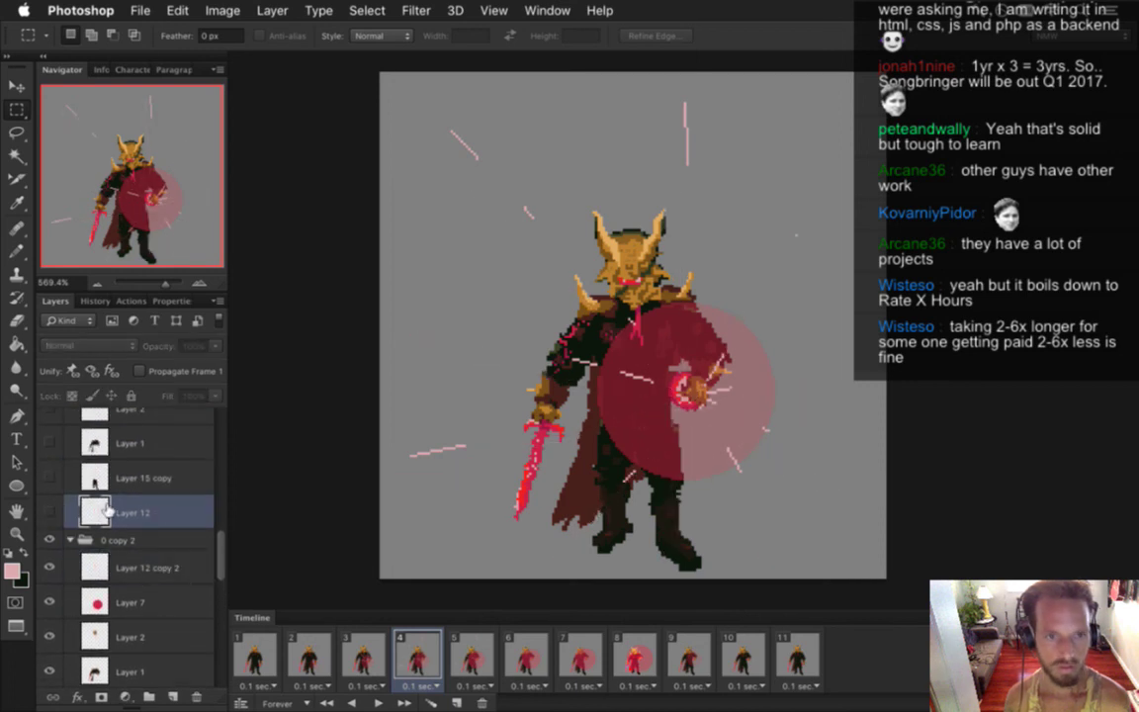
left_click_drag(84, 511, 81, 480)
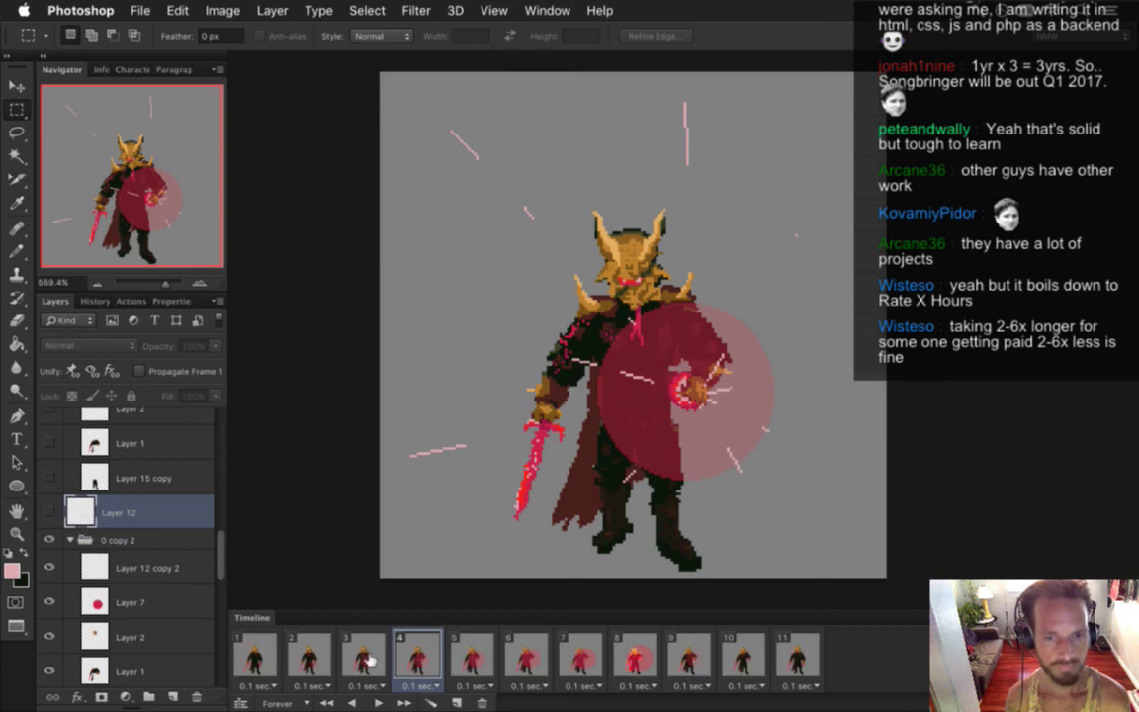
- In frame 5, show and duplicate Layer 12, hide the original, and place the duplicate at the head of group 0 copy 3
left_click(470, 657)
left_click(51, 511)
key("super+j")
left_click(49, 546)
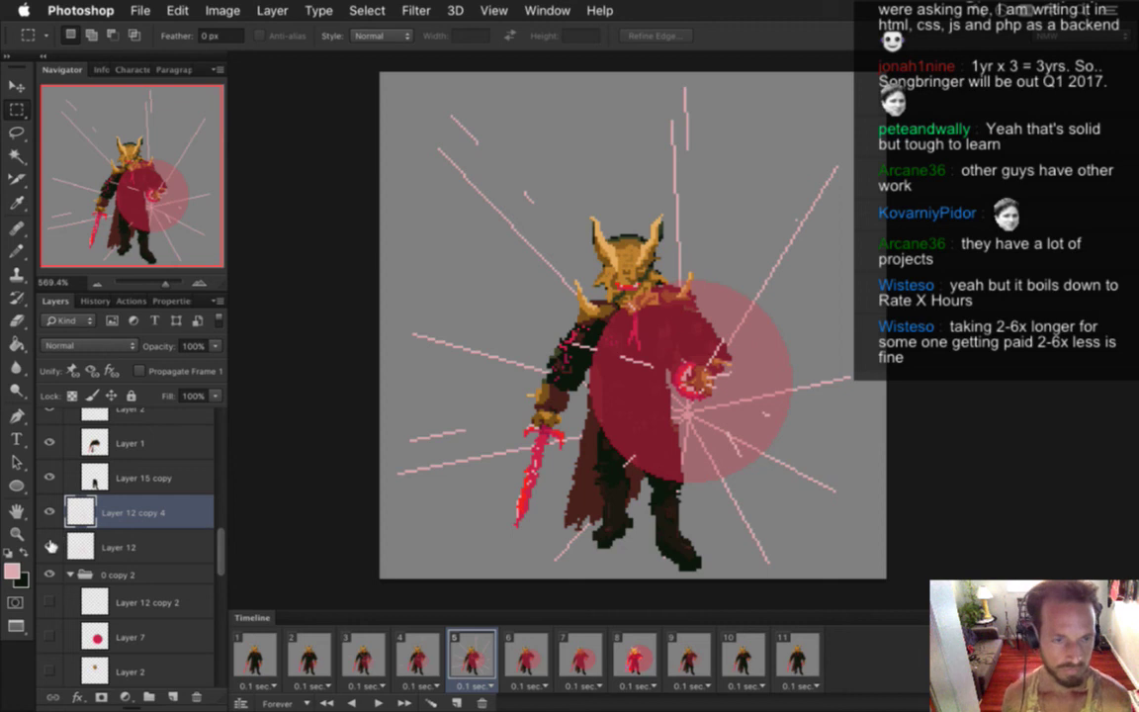
scroll(222, 538, "up", 3)
left_click_drag(221, 535, 221, 528)
left_click_drag(101, 630, 115, 446)
- Nudge Layer 12 copy 4 up and slightly right until the full rays converge on the orb in frame 5
key("v")
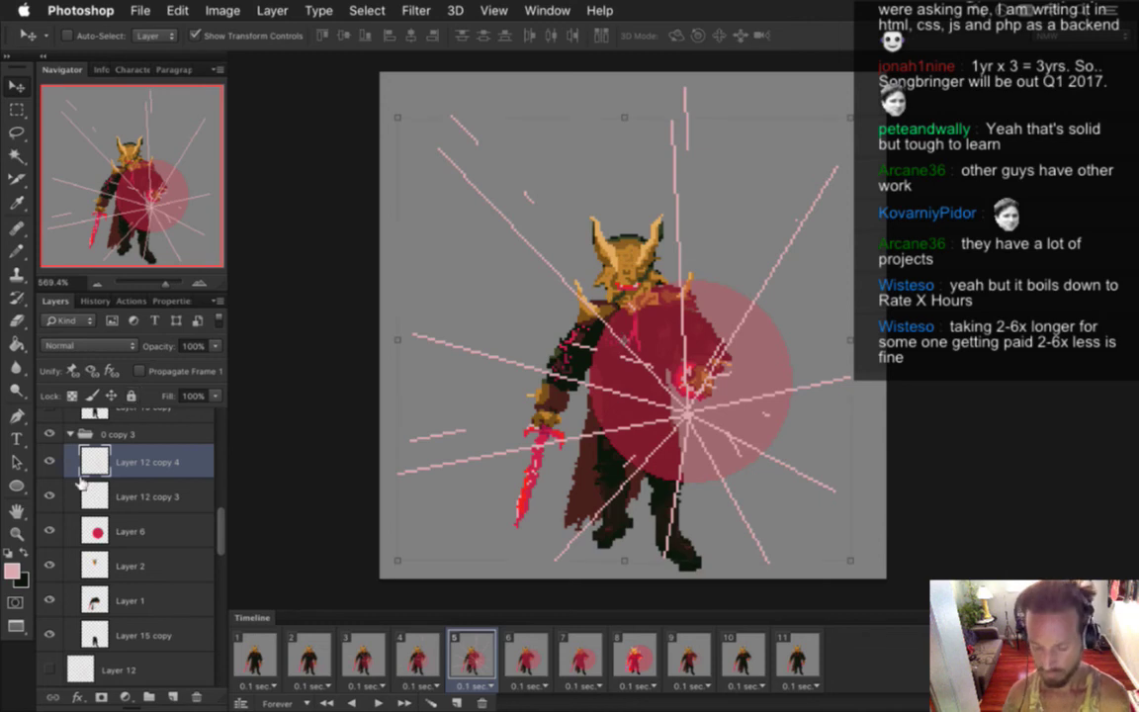
key("Up")
key("Up")
key("Up")
key("Up")
key("Up")
key("Up")
key("Up")
key("Up")
key("Right")
key("Right")
key("Right")
key("Up")
key("Up")
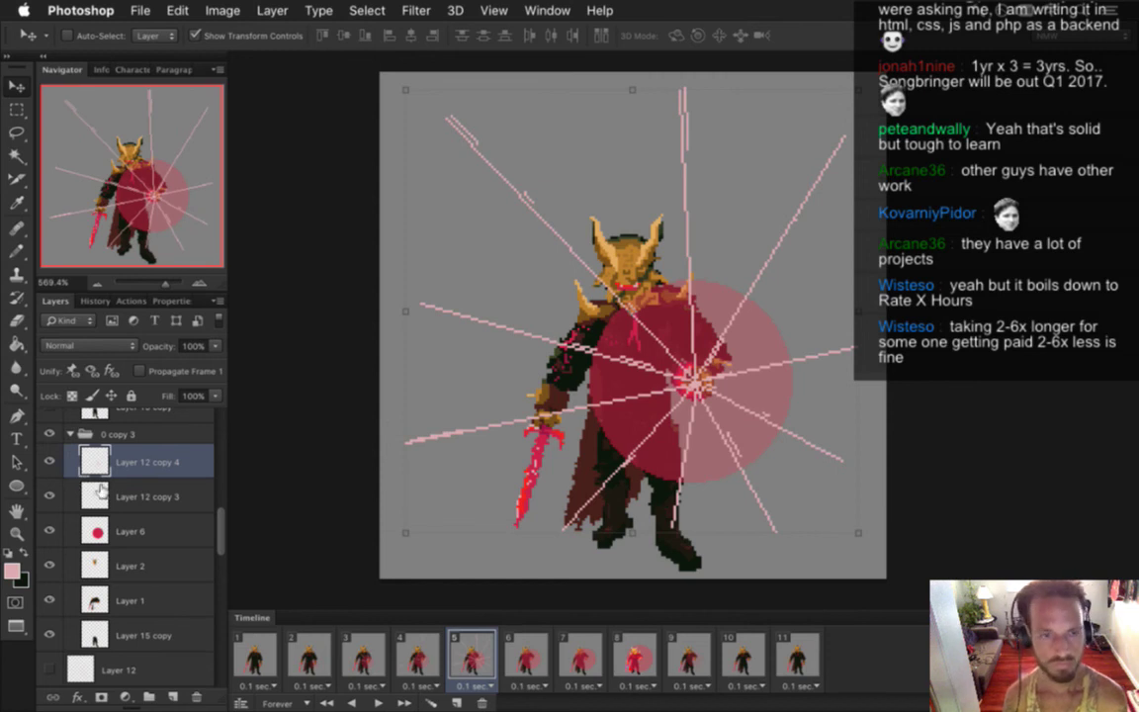
- Nudge Layer 12 copy 3 slightly left so its ray fragments sit against the full rays as a guide
left_click(99, 489)
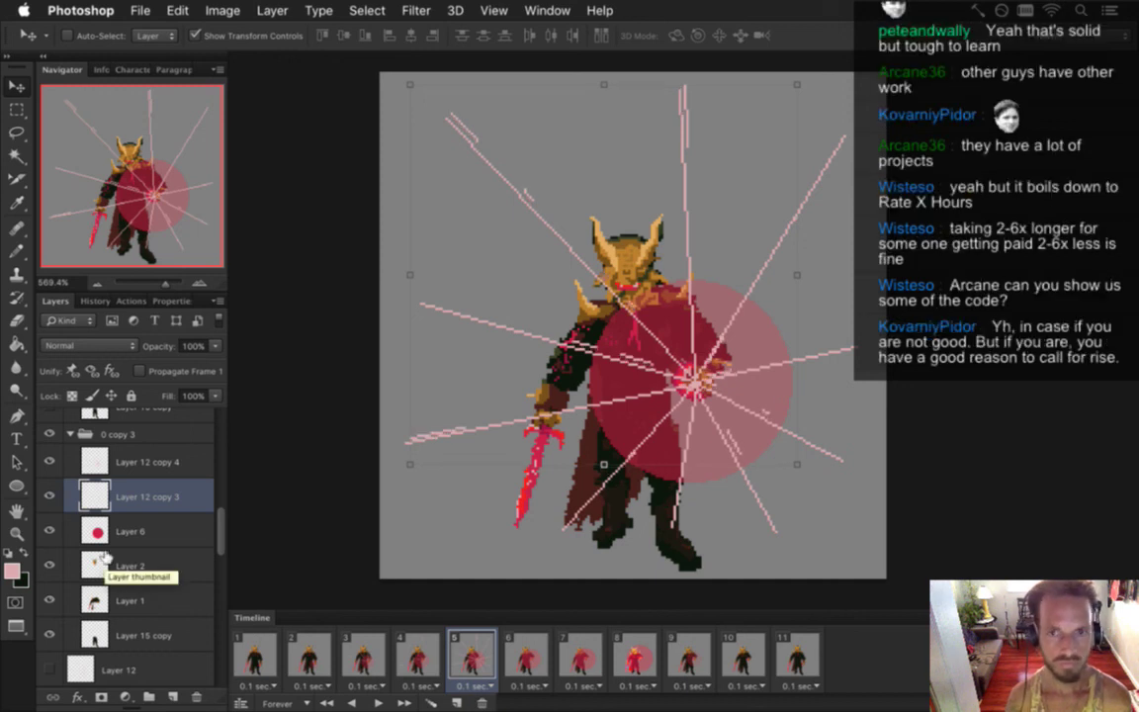
key("Down")
key("Up")
key("Left")
key("Left")
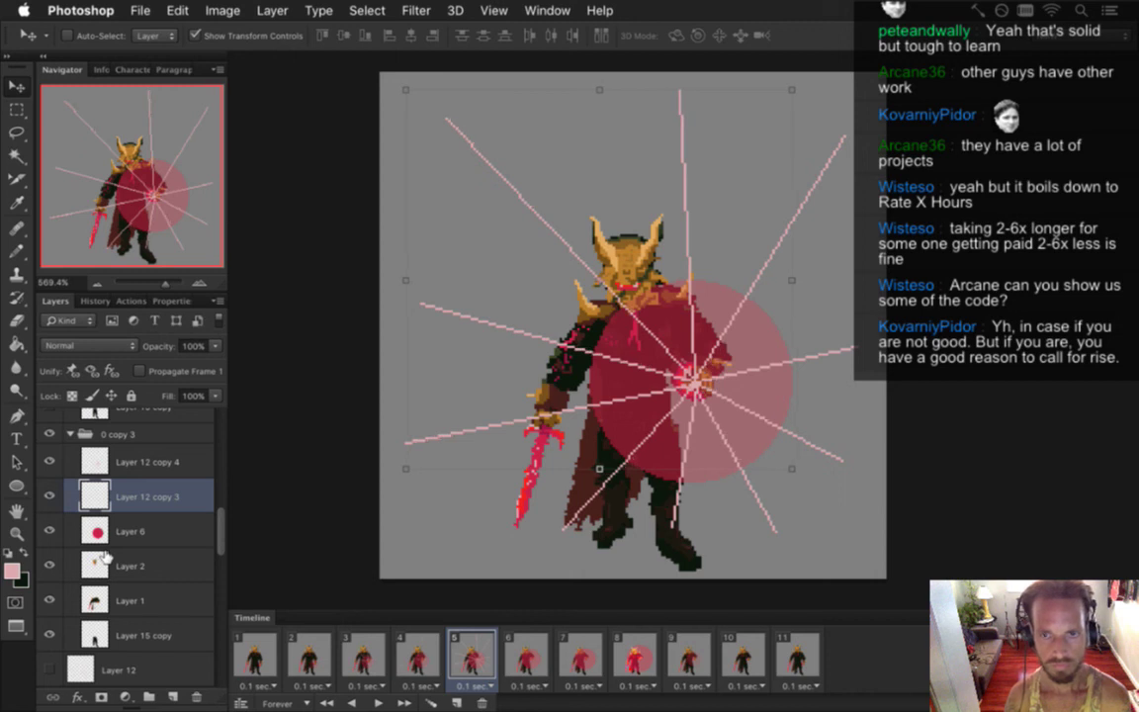
key("m")
key("v")
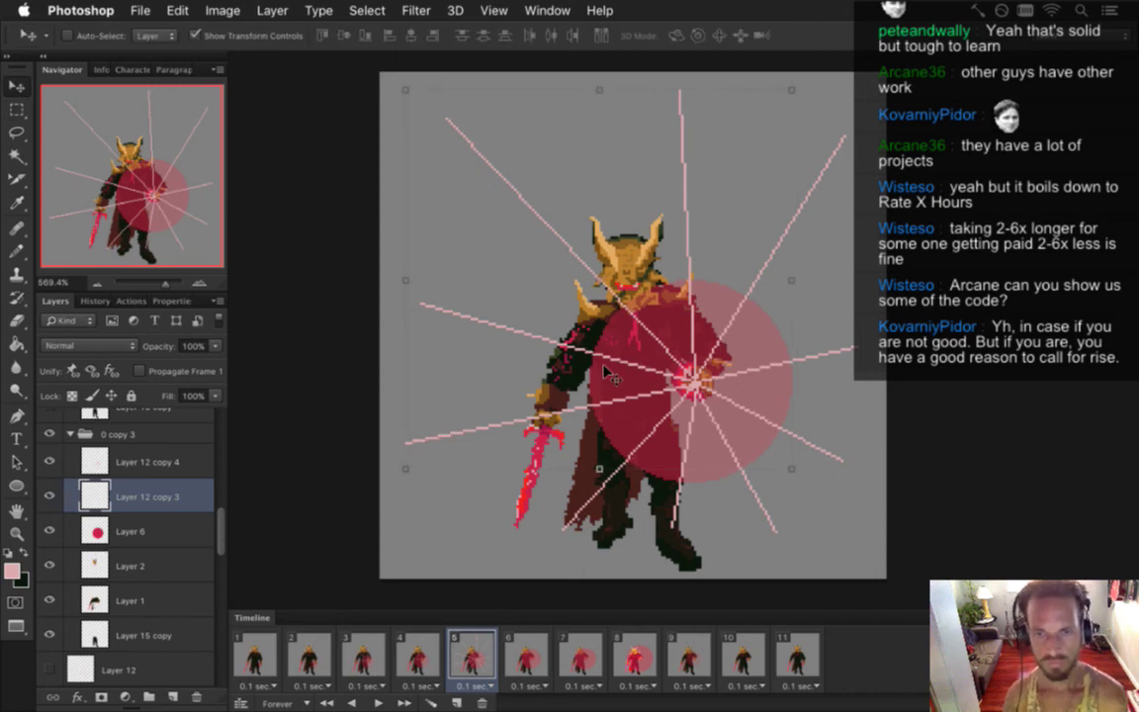
key("Up")
key("m")
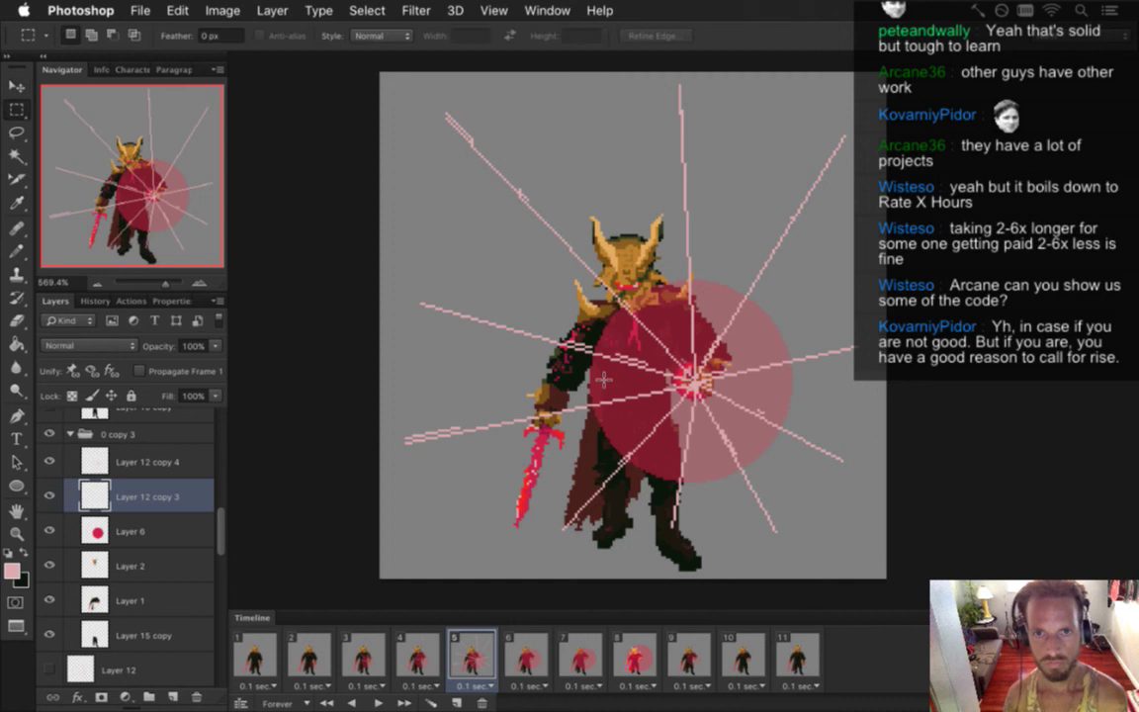
- Erase sections of every ray on Layer 12 copy 4, leaving short fragments offset from those on Layer 12 copy 3
left_click(148, 461)
key("b")
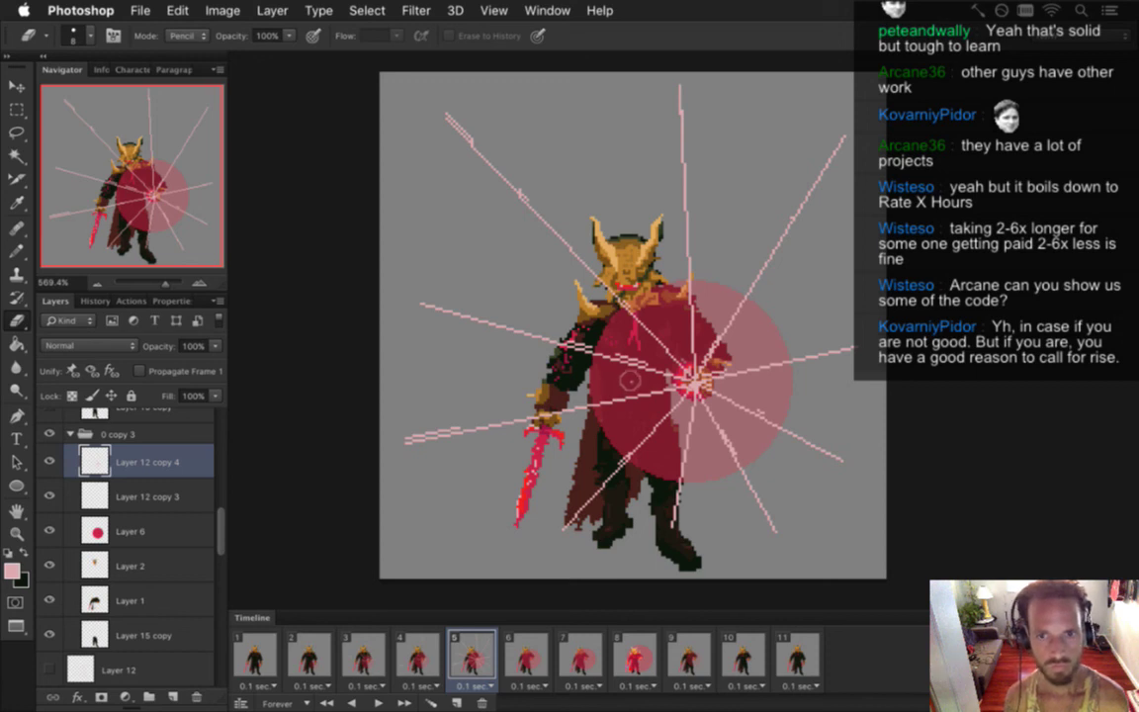
left_click_drag(603, 358, 480, 318)
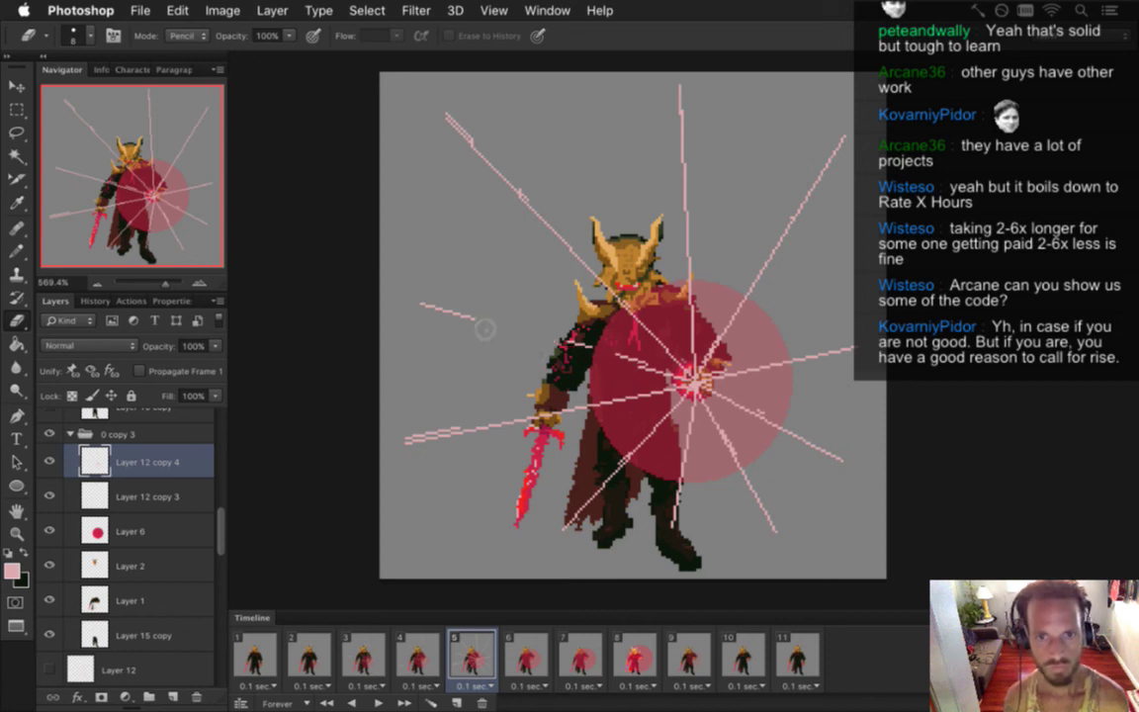
left_click(696, 383)
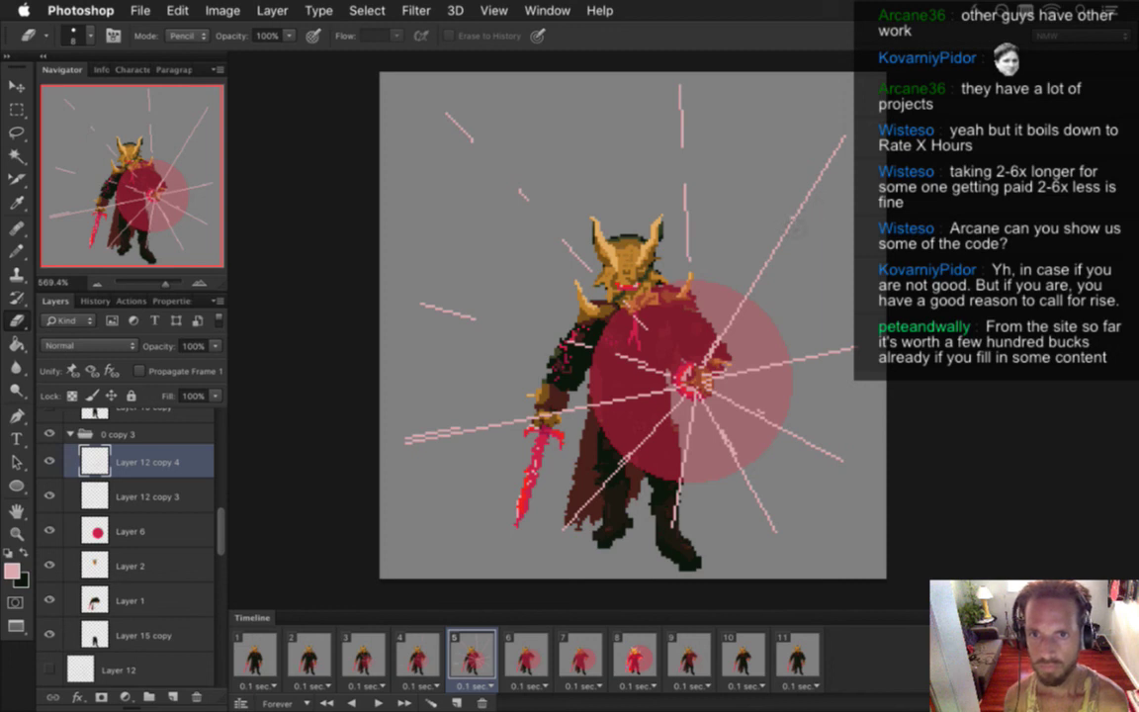
left_click_drag(845, 134, 799, 205)
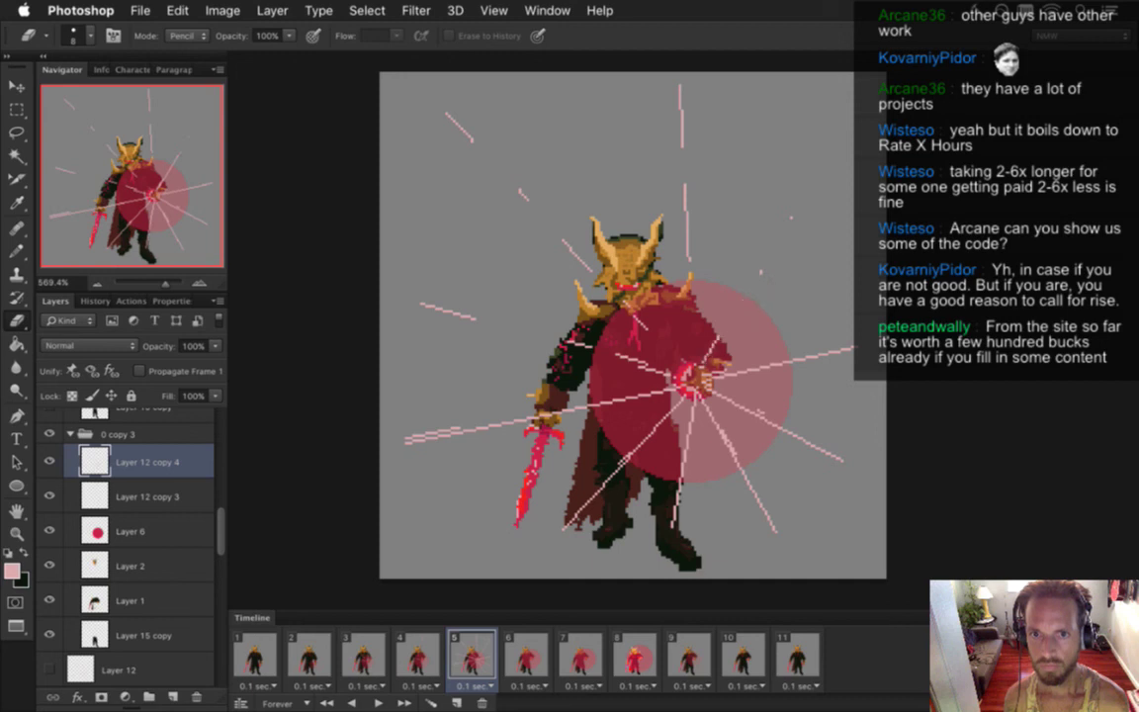
left_click_drag(732, 374, 795, 361)
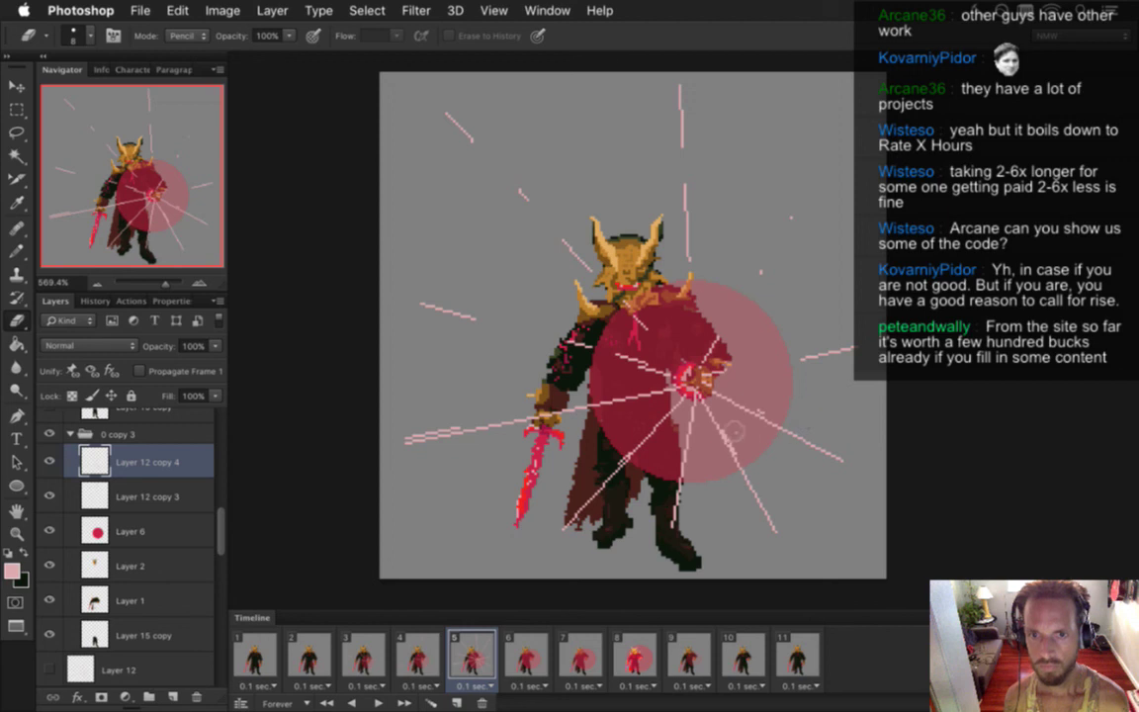
left_click_drag(766, 421, 798, 456)
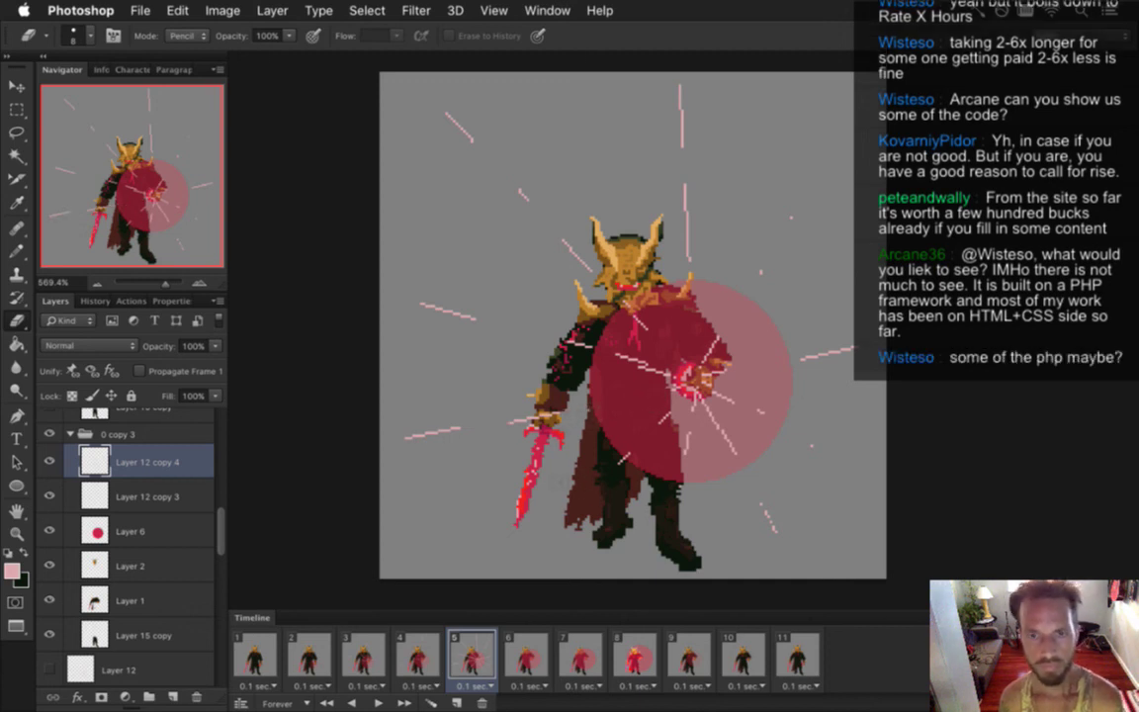
- Hide and delete the guide layer Layer 12 copy 3, then reselect Layer 12 copy 4
left_click(50, 496)
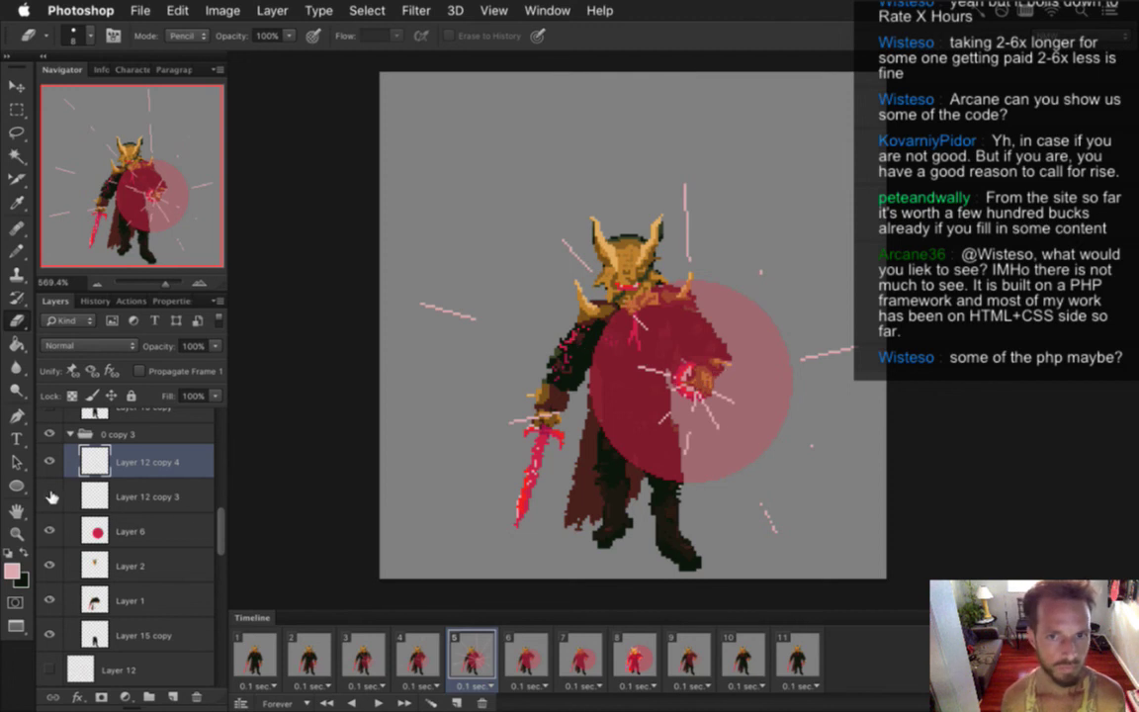
left_click(109, 494)
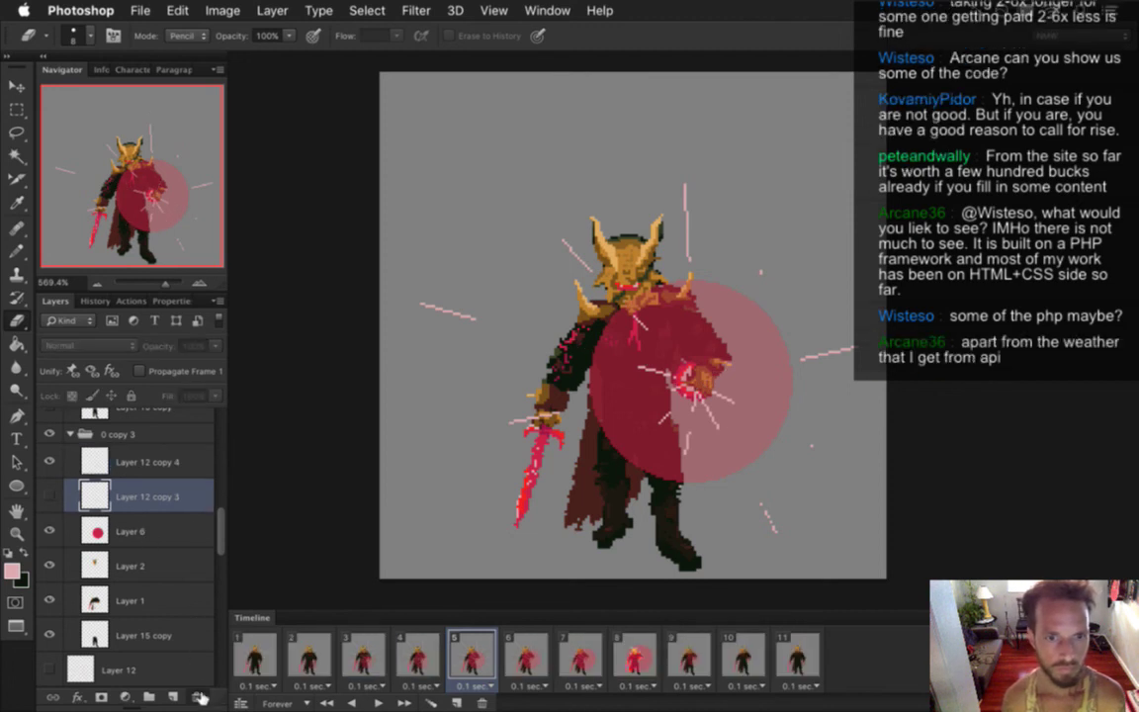
key("BackSpace")
left_click(173, 462)
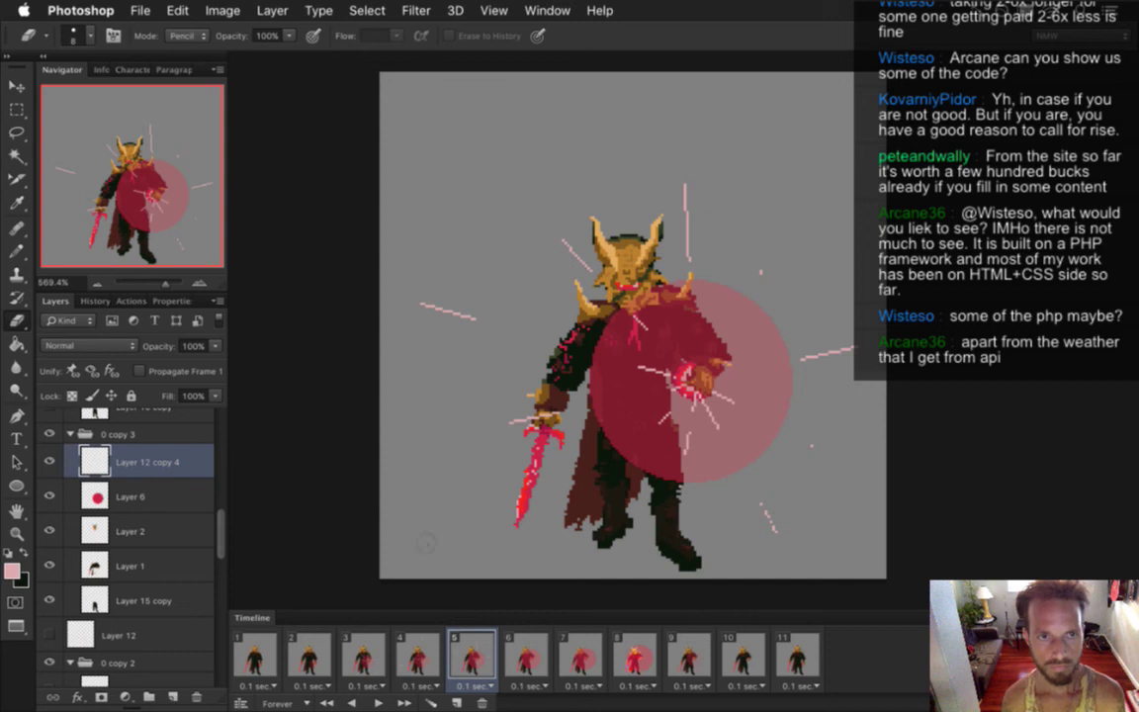
- Flip through frames 3, 4 and 5 to check how the rays break apart
left_click(364, 658)
left_click(417, 657)
left_click(472, 657)
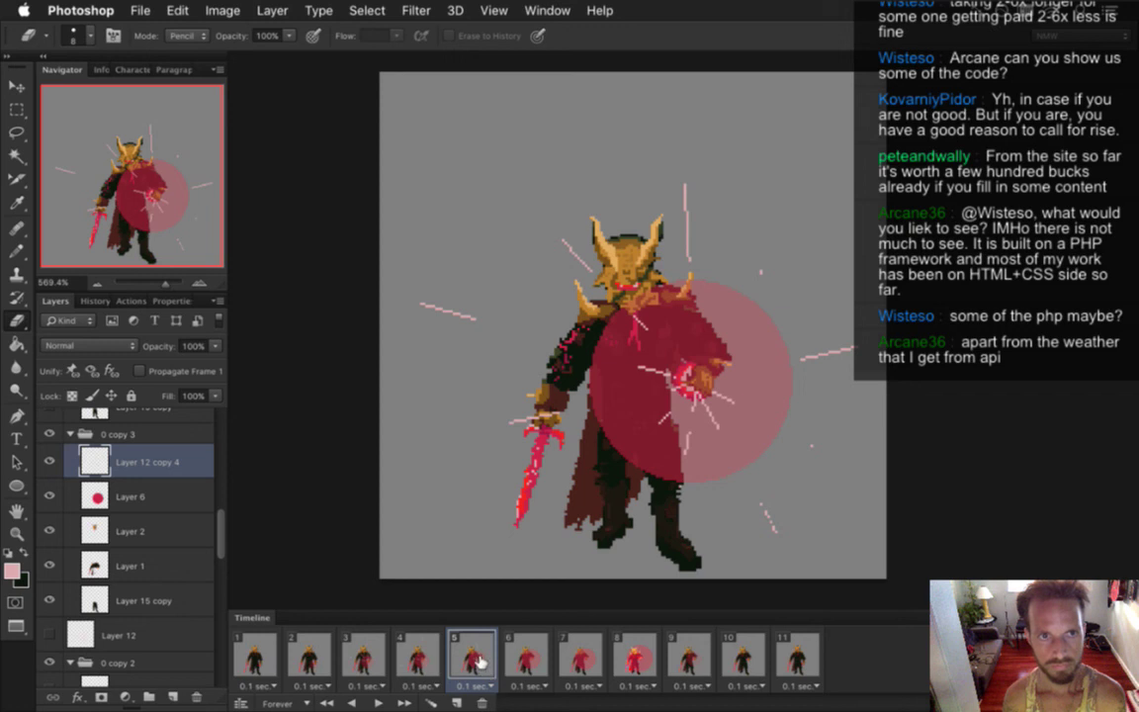
- In frame 6, duplicate Layer 12 copy 4, place the duplicate above Layer 5 in group 0 copy 4, and show it
left_click(522, 664)
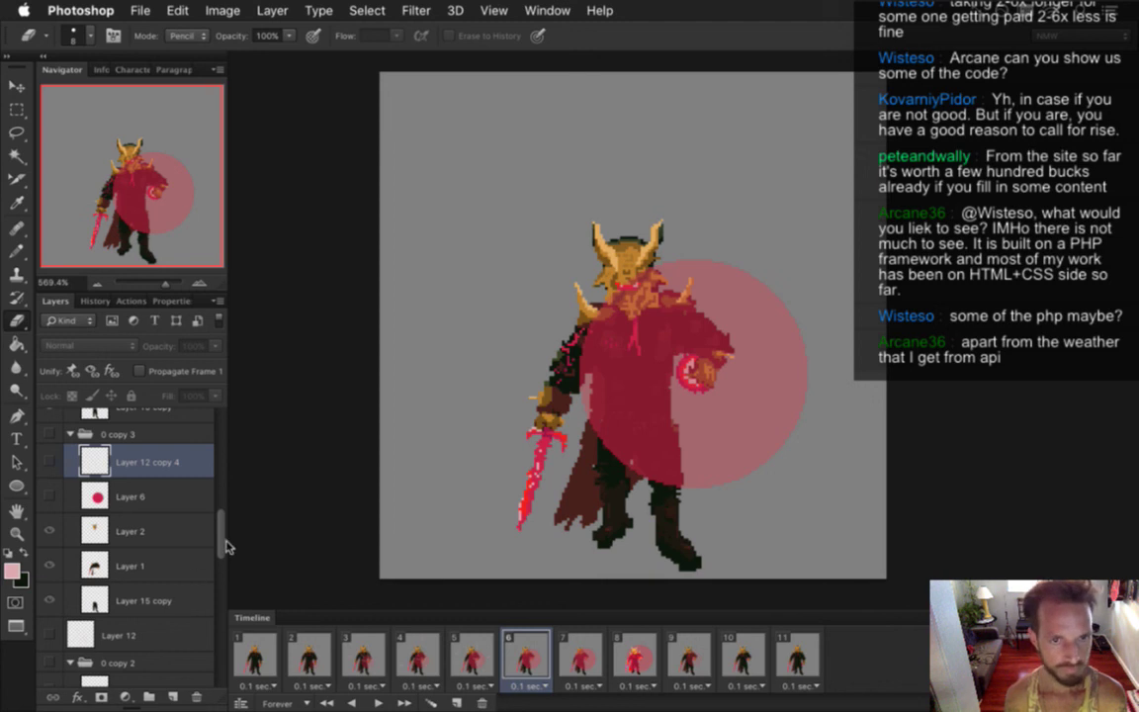
left_click_drag(219, 546, 221, 516)
key("super+j")
left_click_drag(98, 623, 144, 473)
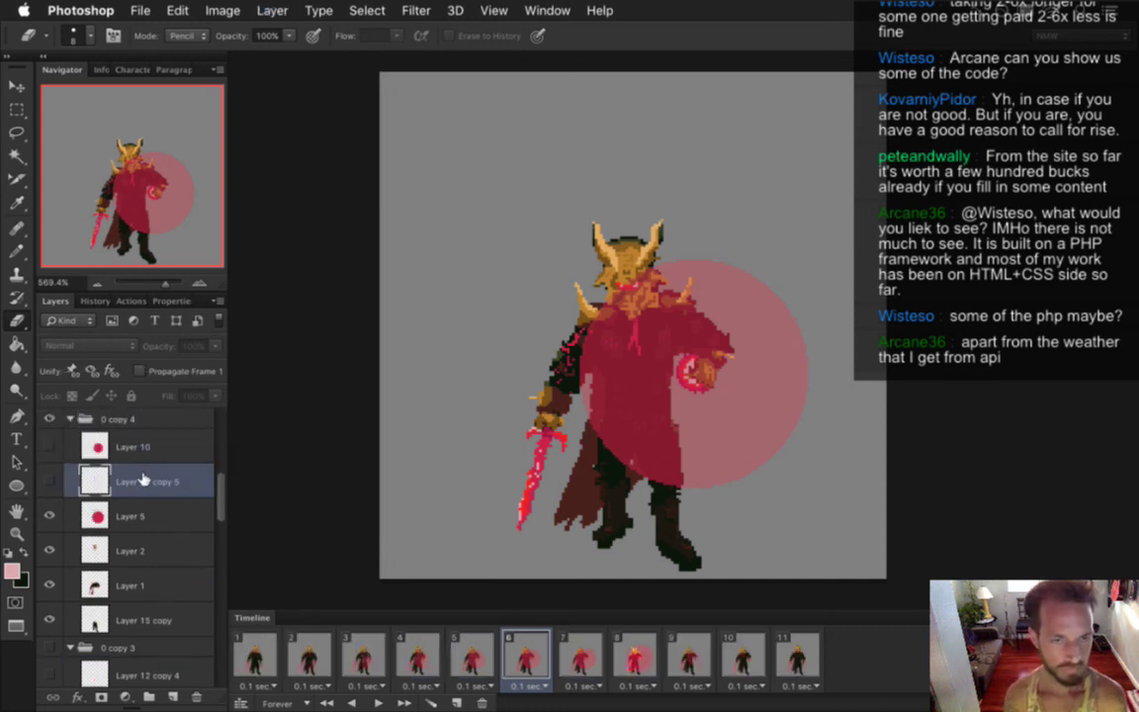
left_click(52, 481)
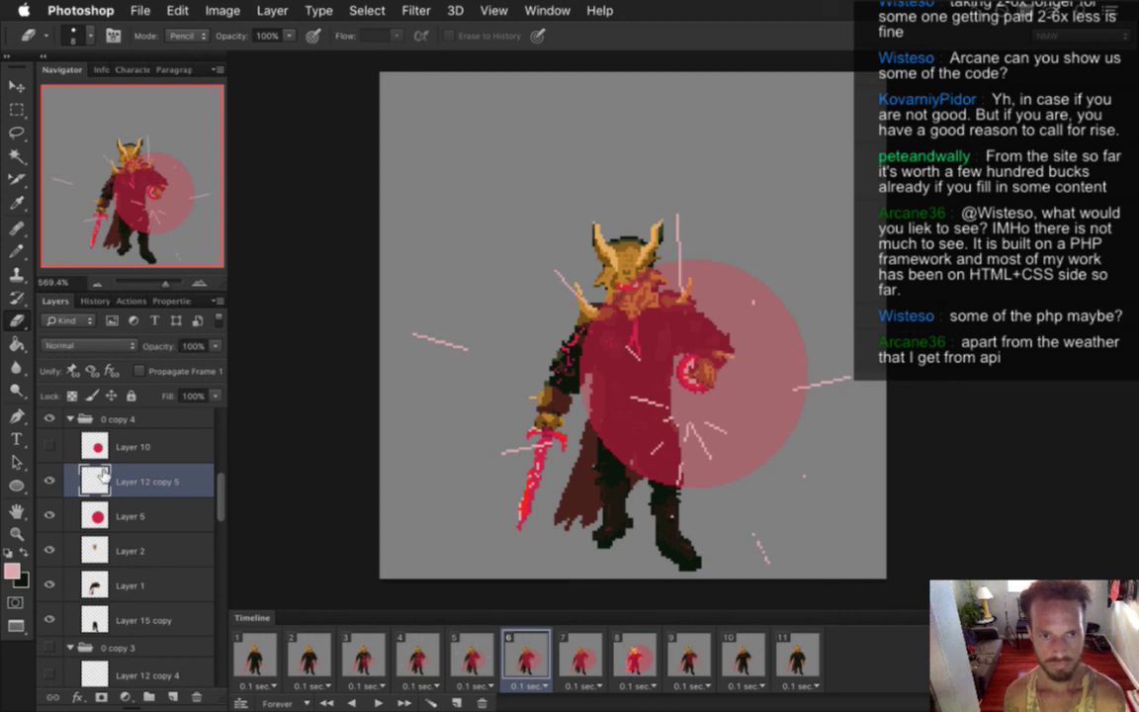
- Move Layer 12 copy 5 up and slightly right in frame 6 so its ray fragments surround the orb
key("v")
left_click_drag(689, 413, 704, 367)
left_click_drag(716, 481, 707, 504)
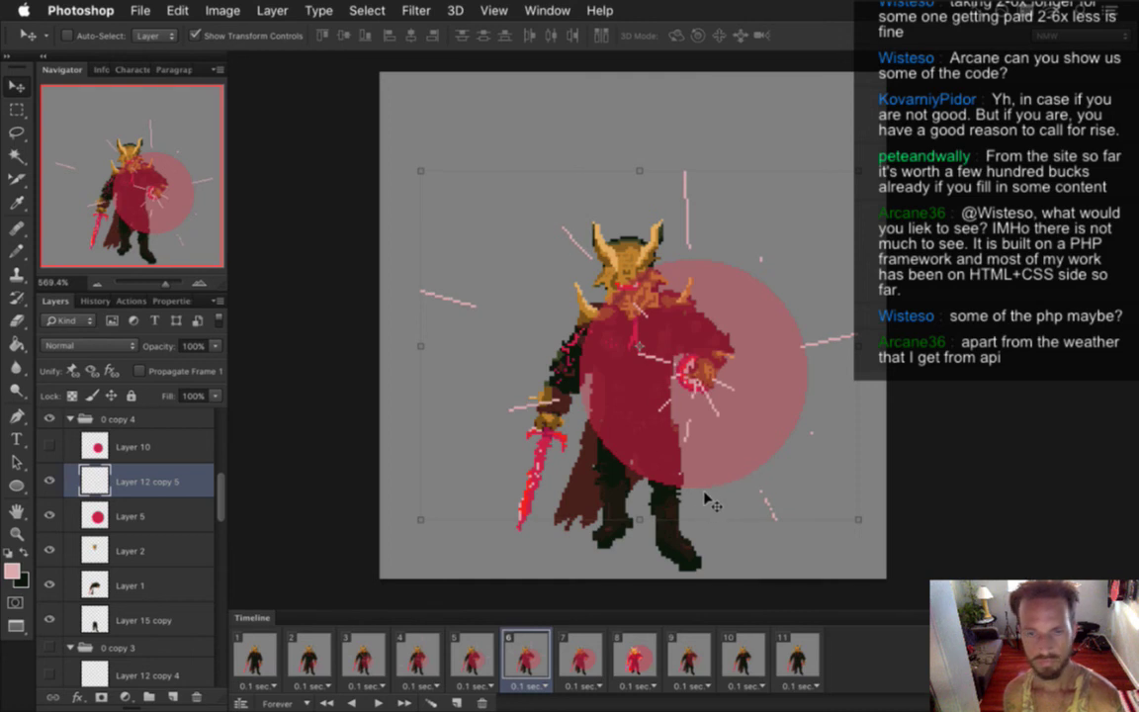
key("m")
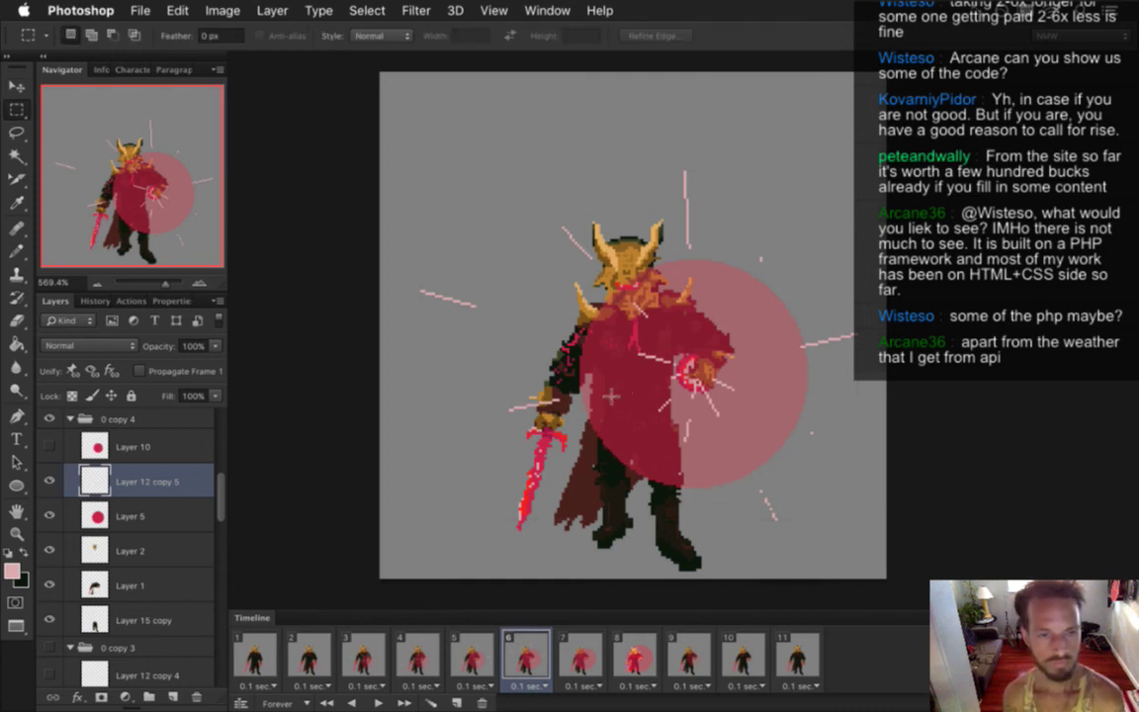
- Duplicate Layer 12 and show the full-ray copy in frame 6, keeping it below the hidden group 0 copy 3
left_click_drag(218, 497, 209, 539)
left_click(189, 522)
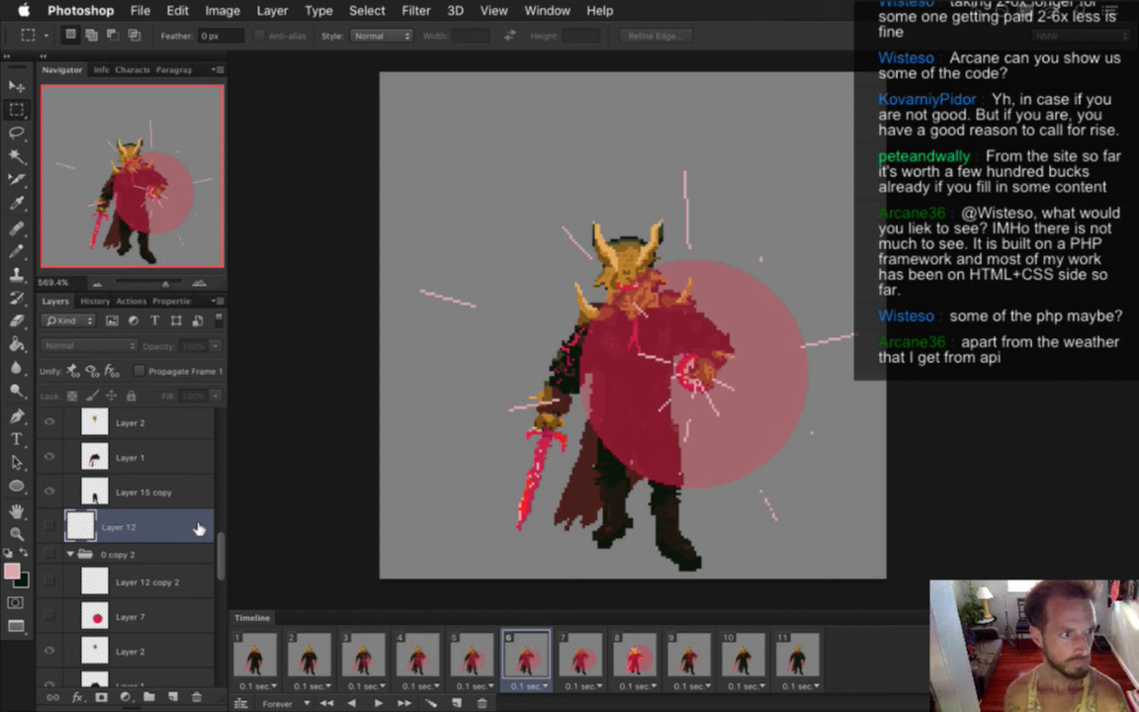
key("super+j")
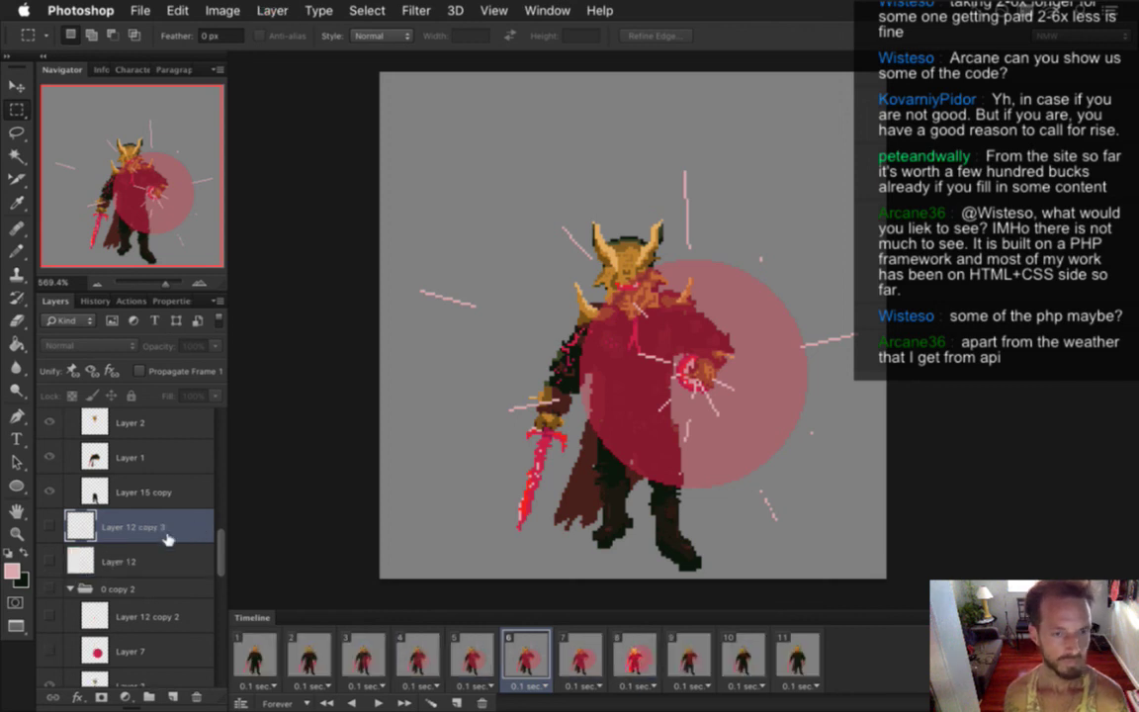
left_click_drag(85, 514, 160, 527)
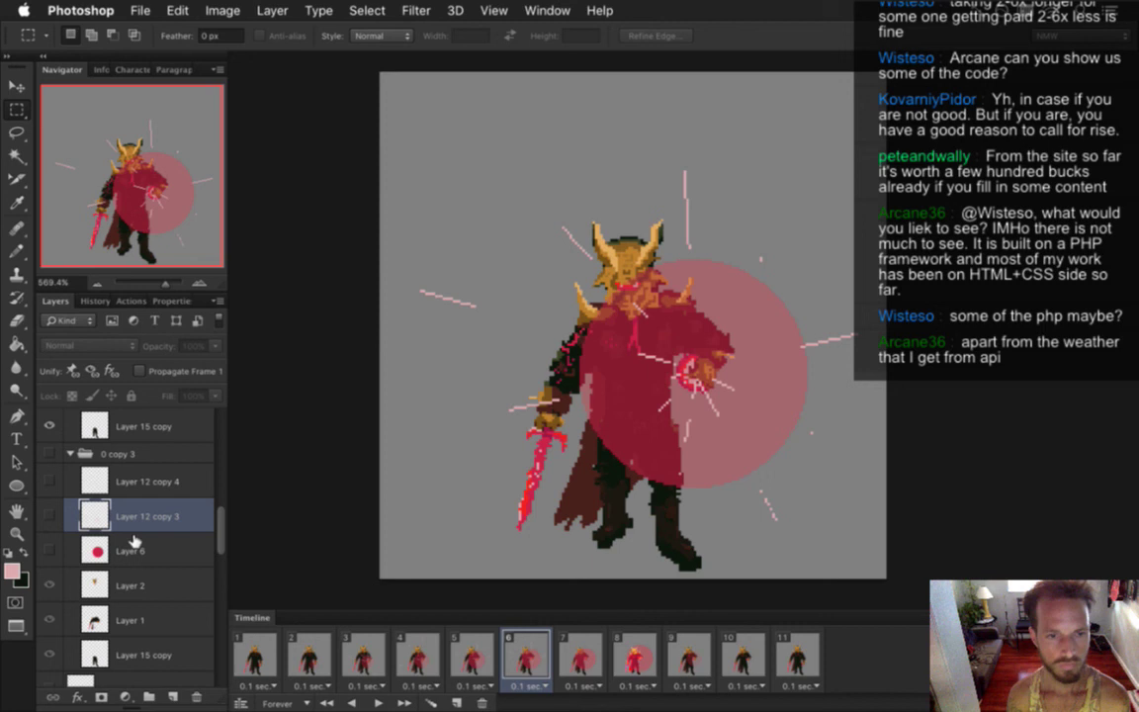
left_click(50, 515)
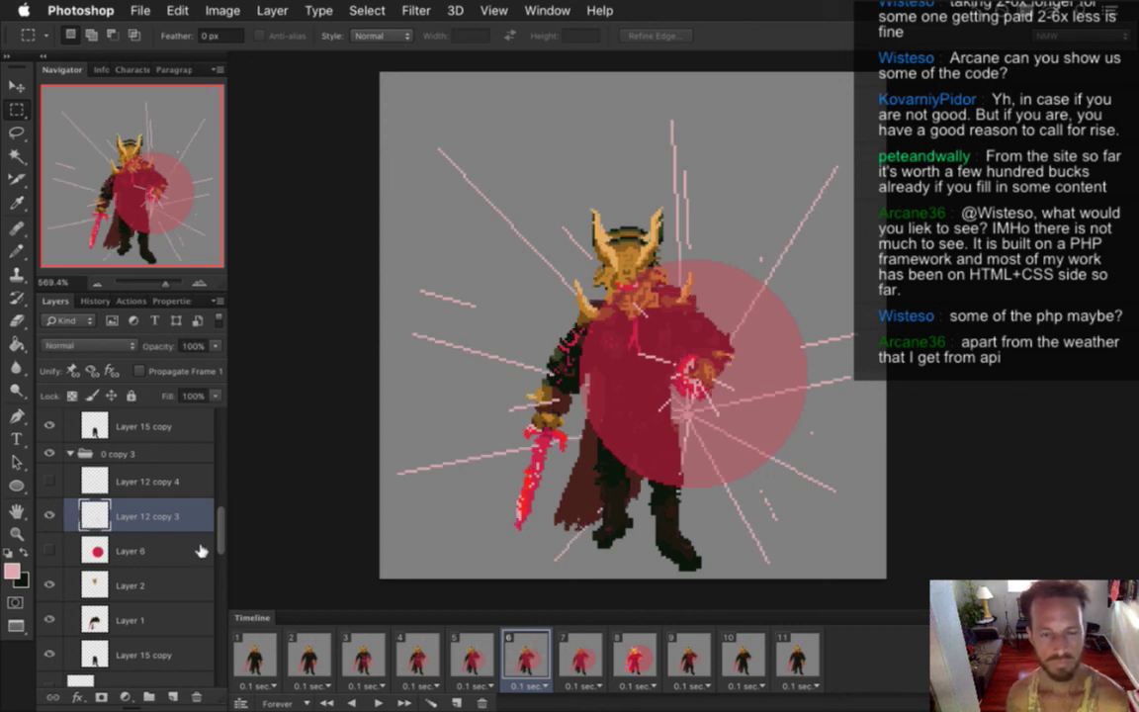
key("super+z")
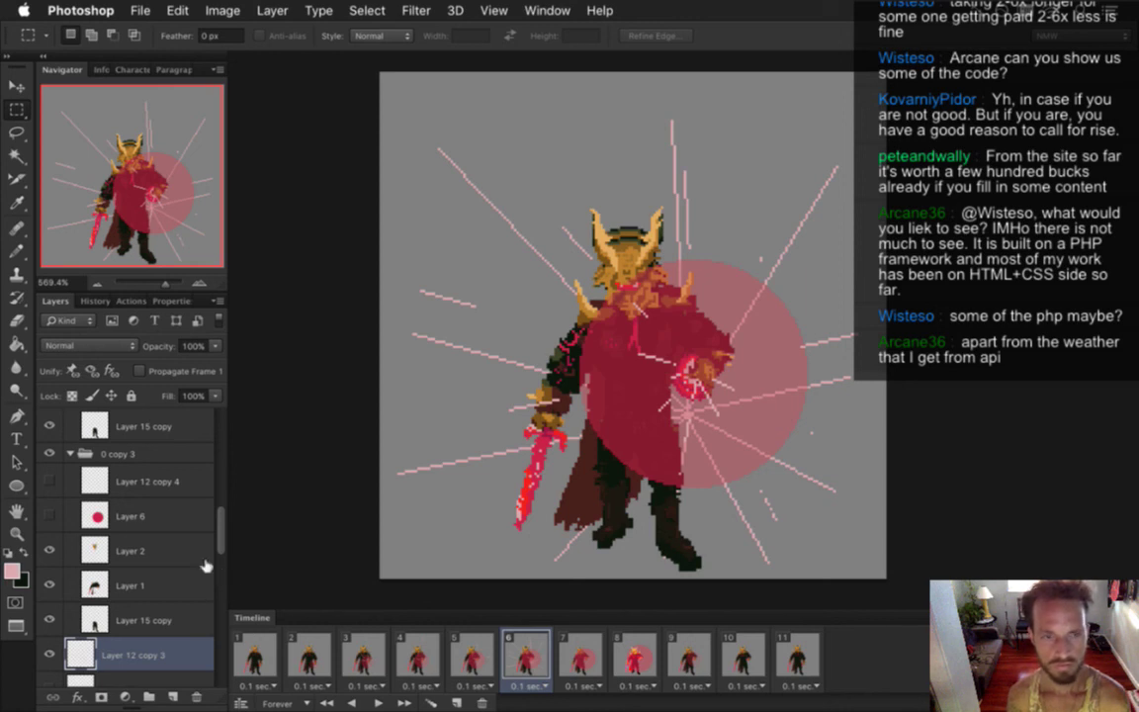
left_click(49, 453)
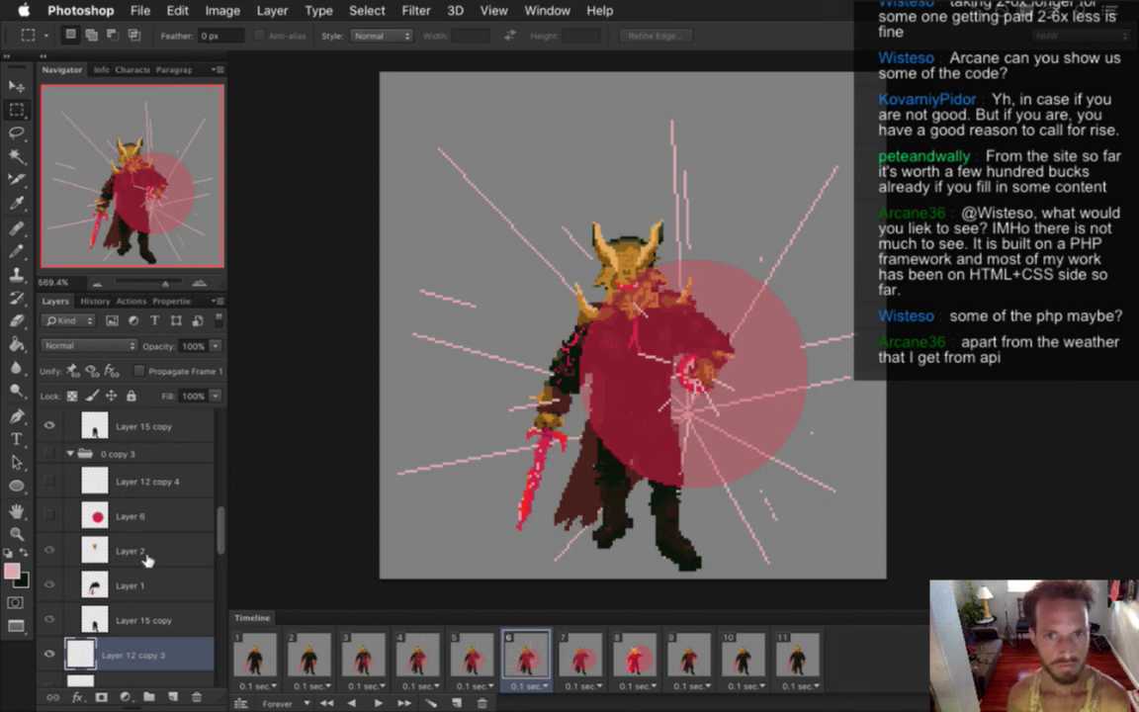
left_click(474, 657)
left_click(513, 657)
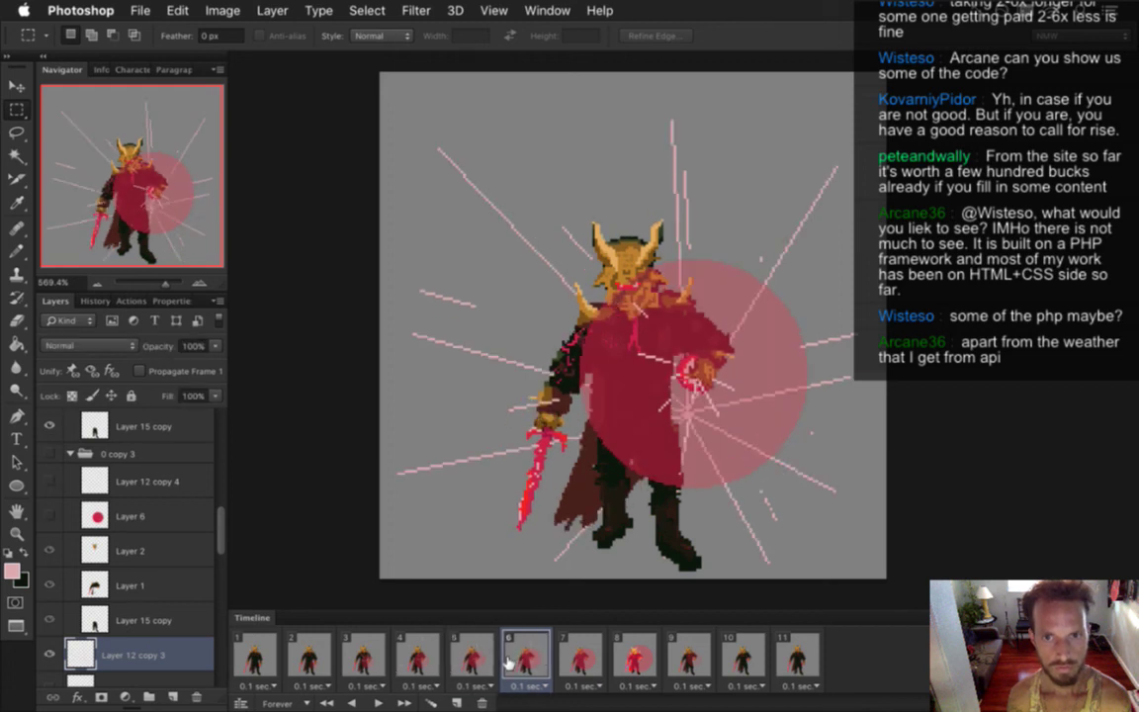
- In frame 6, move Layer 12 copy 3 into group 0 copy 4, directly above Layer 12 copy 5
left_click(472, 658)
left_click(514, 657)
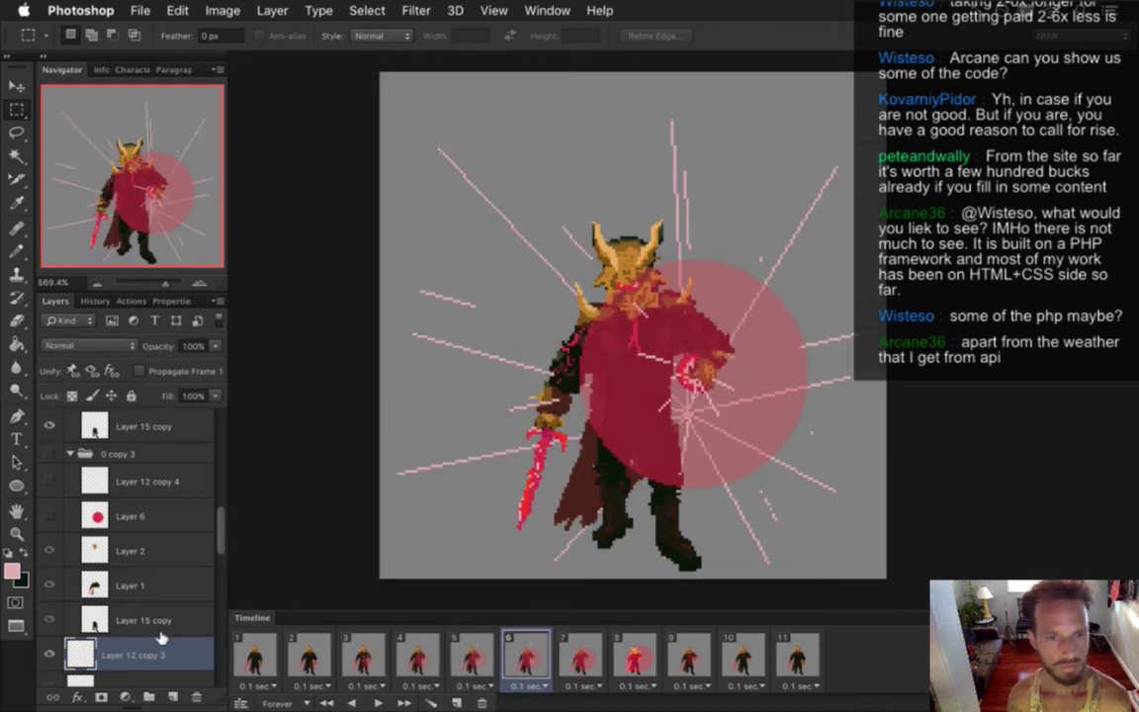
left_click_drag(122, 656, 198, 468)
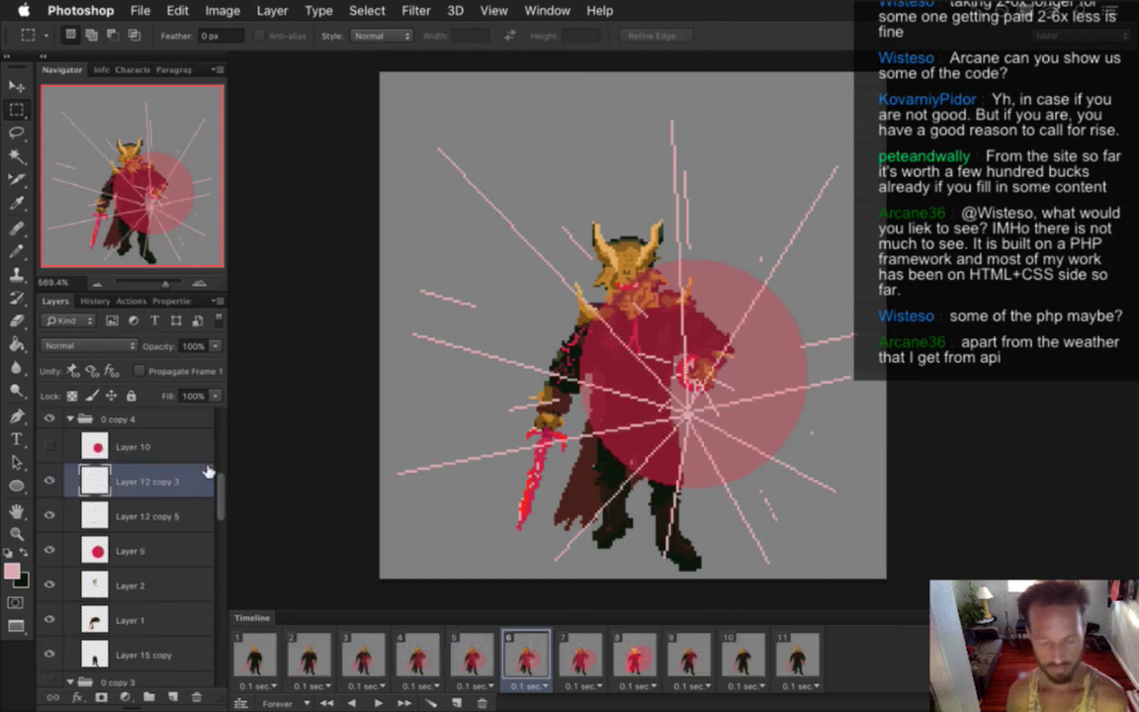
- Move Layer 12 copy 3 up and slightly right in frame 6 so its rays converge on the orb
key("v")
key("Up")
key("Up")
key("Up")
key("Up")
key("Up")
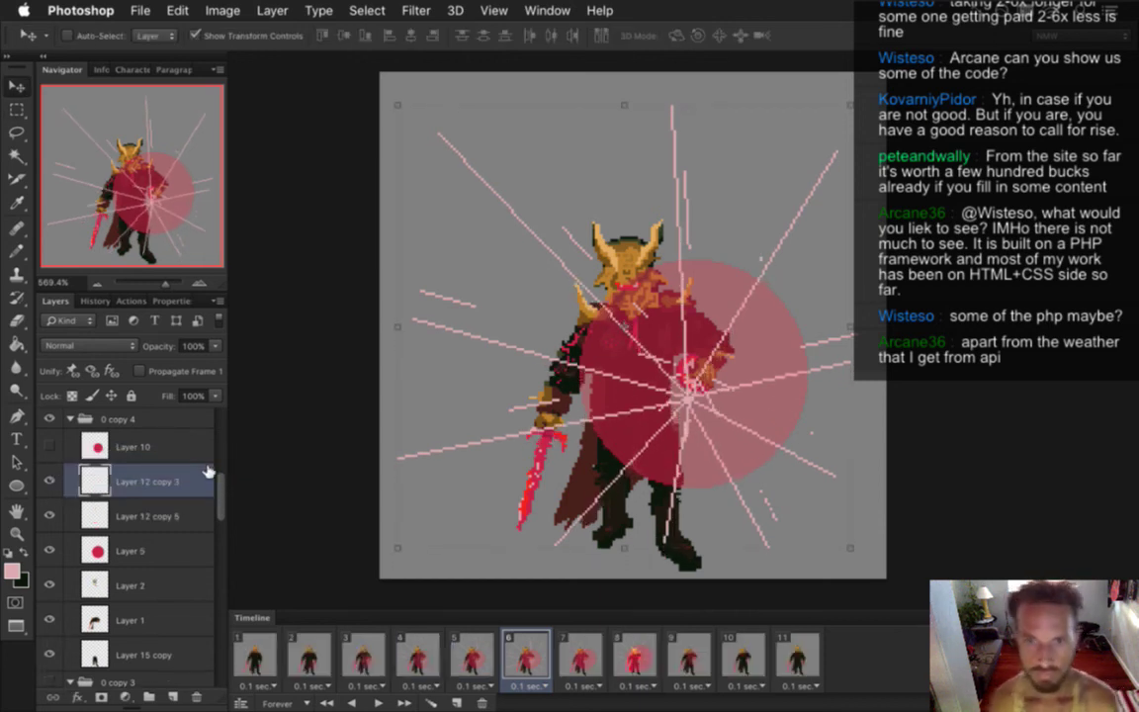
key("Up")
key("Up")
key("Up")
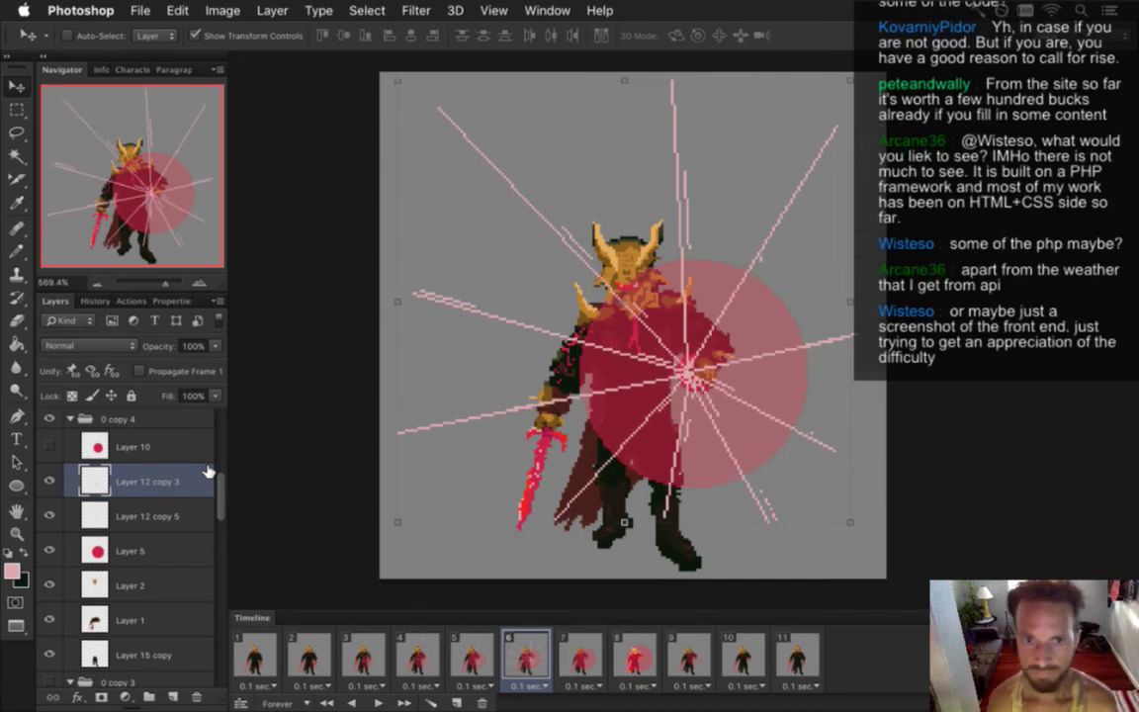
key("Right")
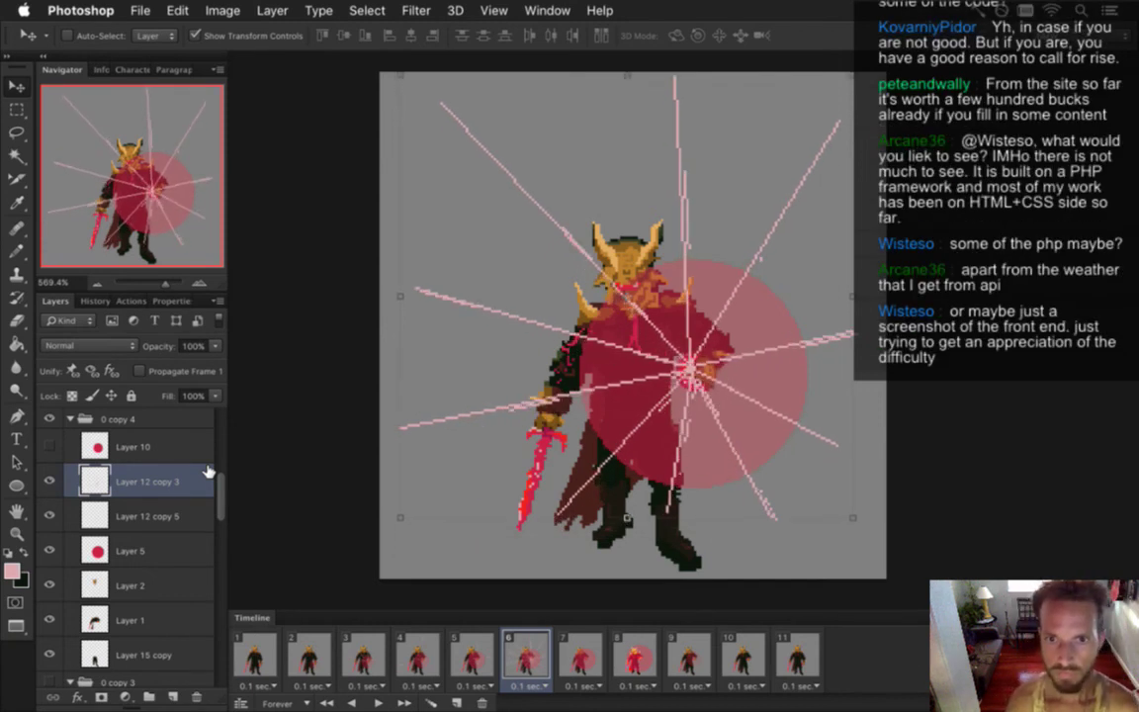
key("Right")
key("Down")
key("Down")
key("Down")
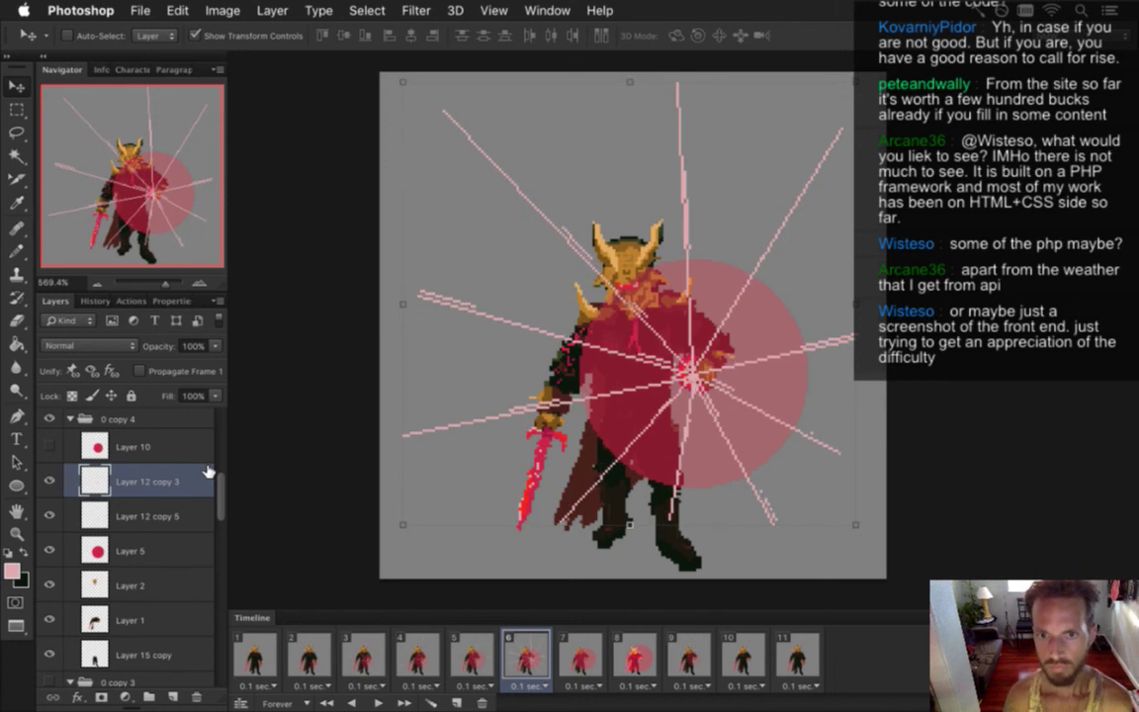
key("m")
- Erase stretches of the rays on Layer 12 copy 3 all around the orb, leaving short broken fragments
left_click(166, 447)
left_click(174, 484)
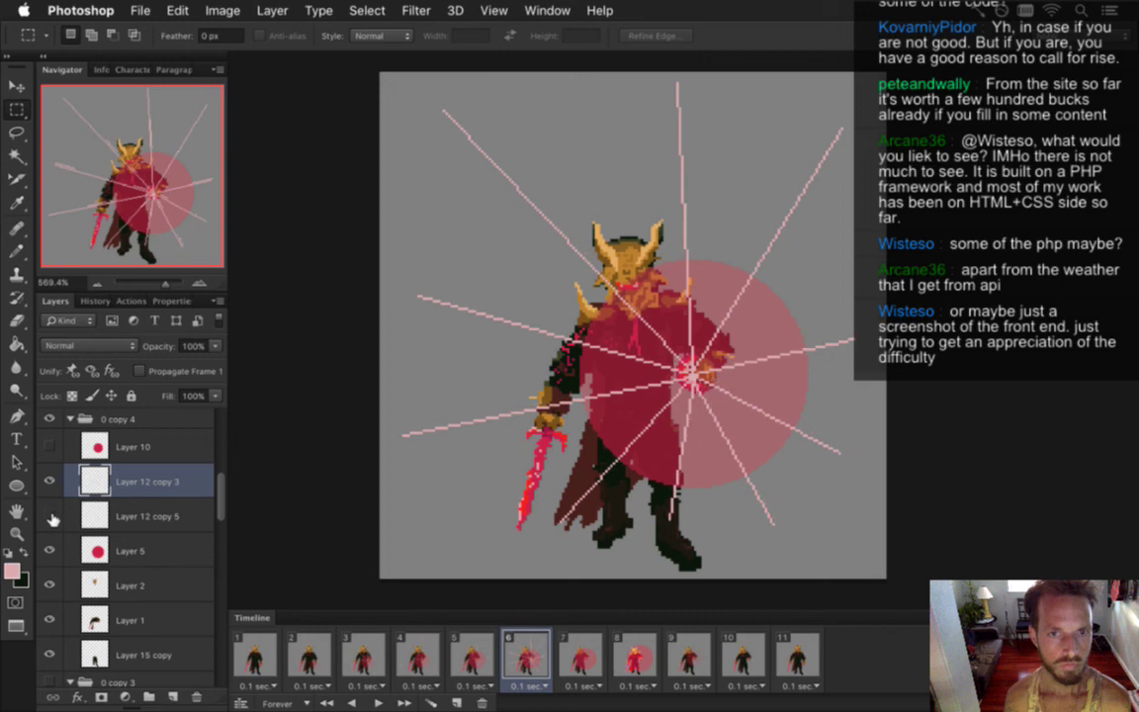
key("b")
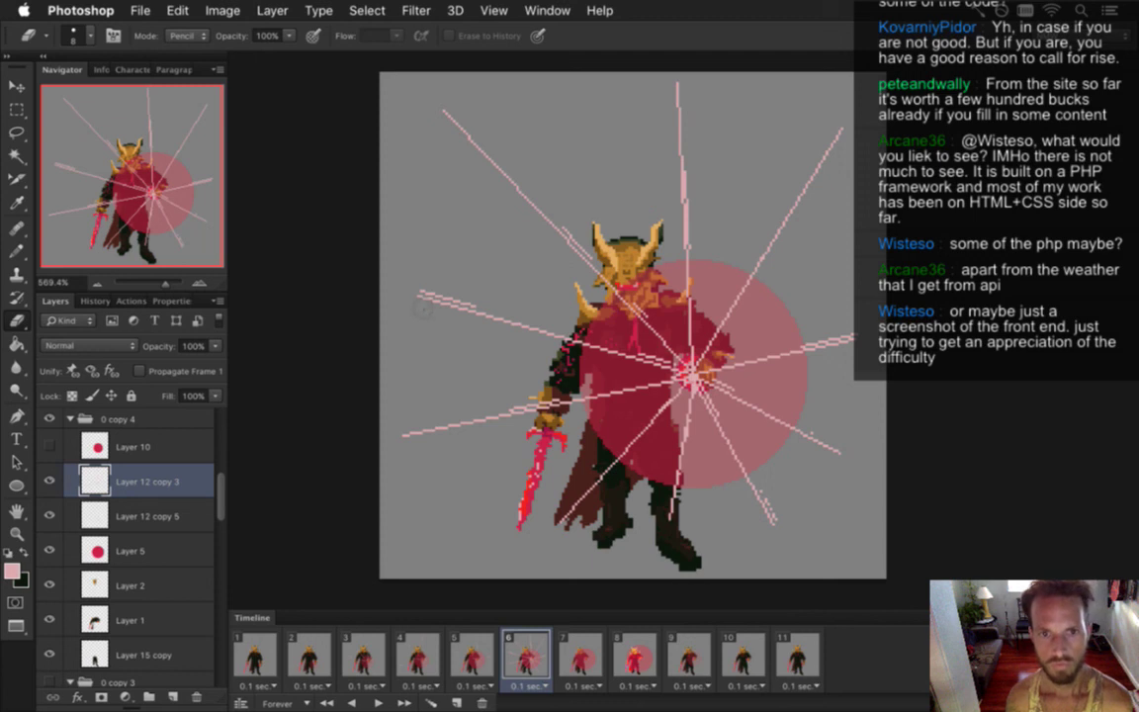
mouse_move(419, 287)
left_mouse_down()
mouse_move(537, 321)
mouse_move(647, 375)
mouse_move(690, 384)
mouse_move(700, 370)
left_mouse_up()
left_click_drag(561, 230, 530, 219)
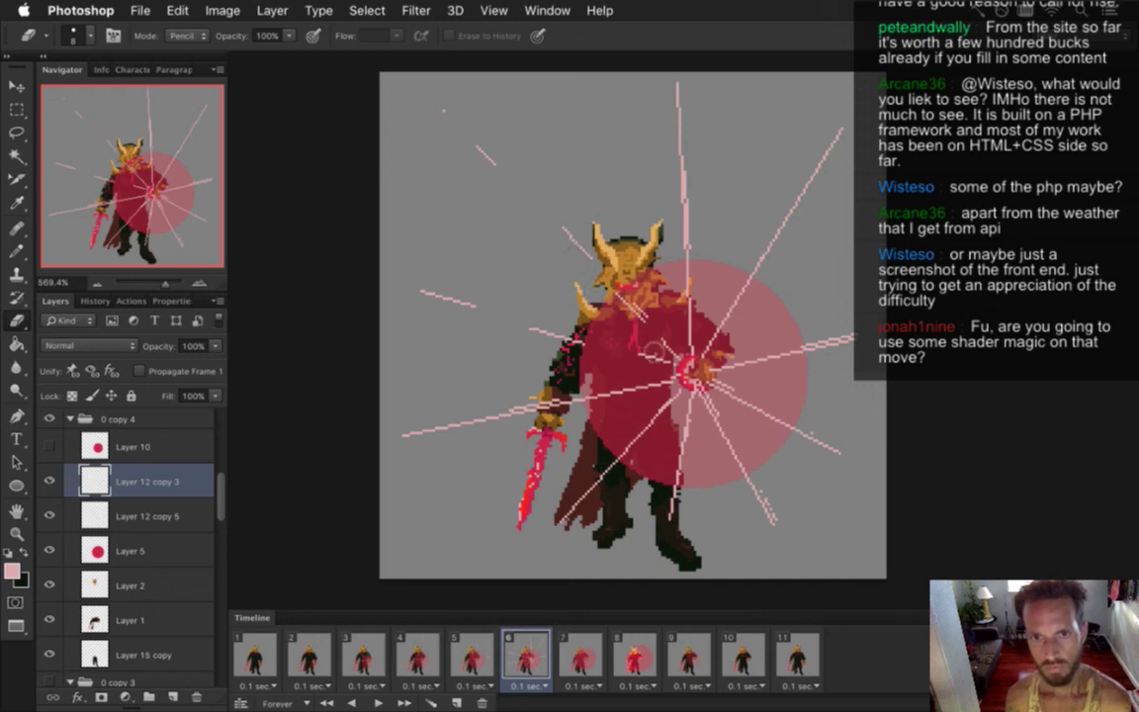
left_click_drag(678, 109, 678, 240)
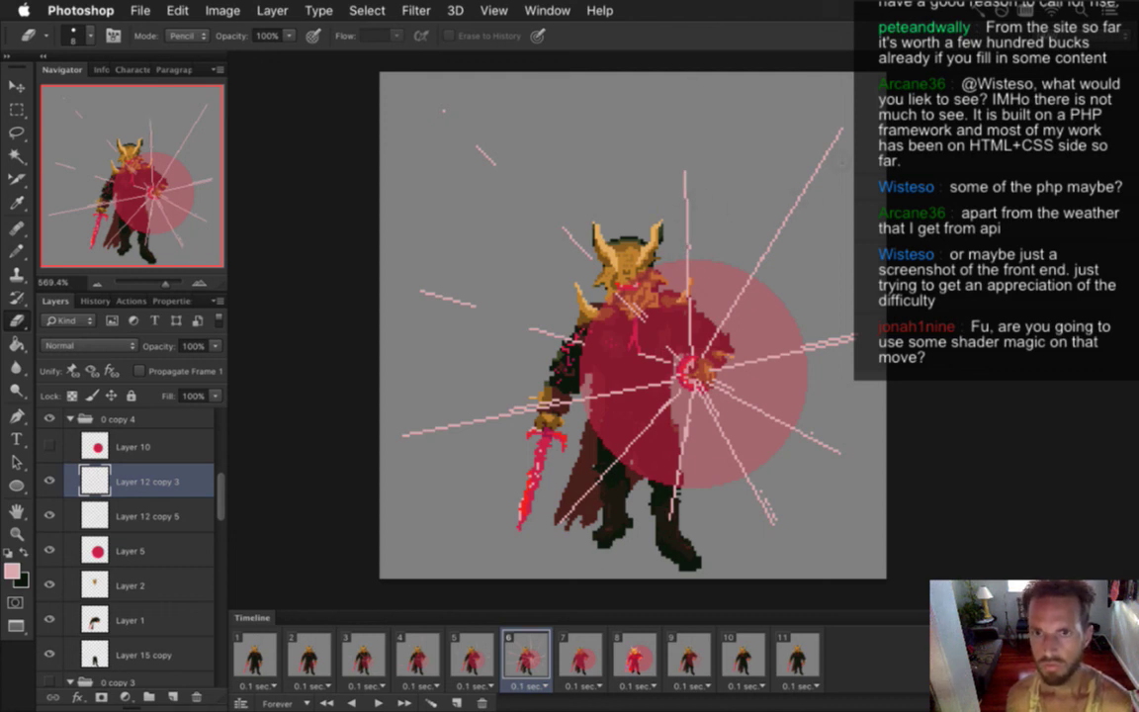
left_click_drag(838, 131, 758, 263)
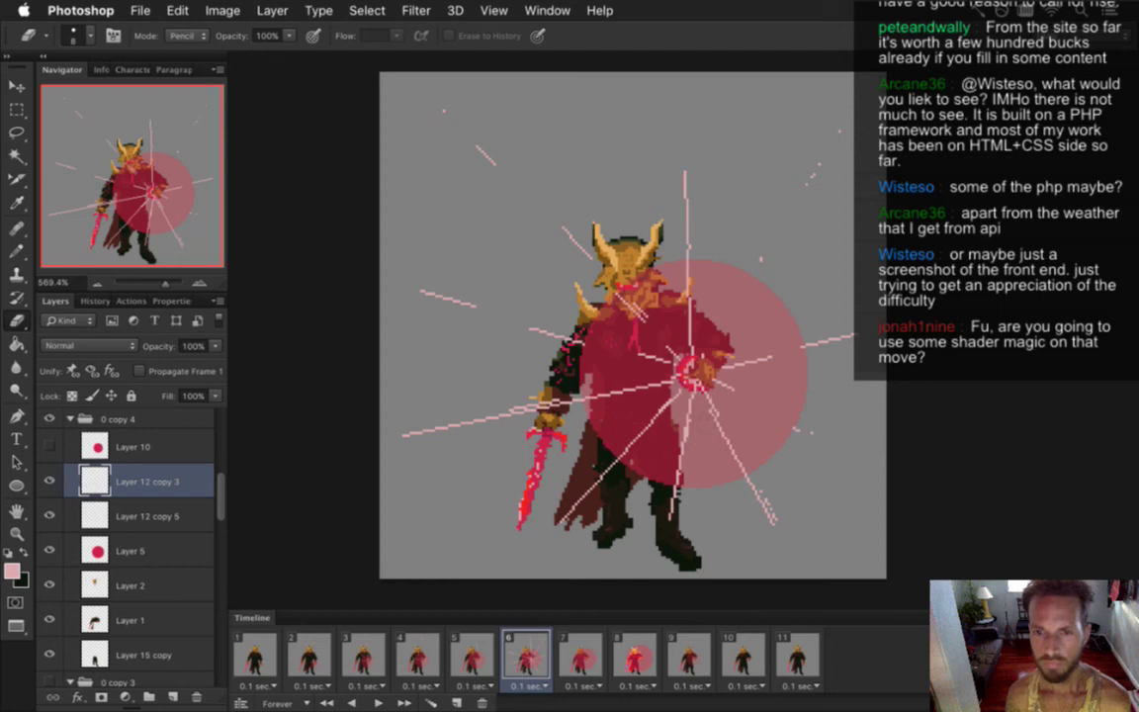
left_click_drag(740, 472, 799, 580)
left_click_drag(684, 452, 660, 548)
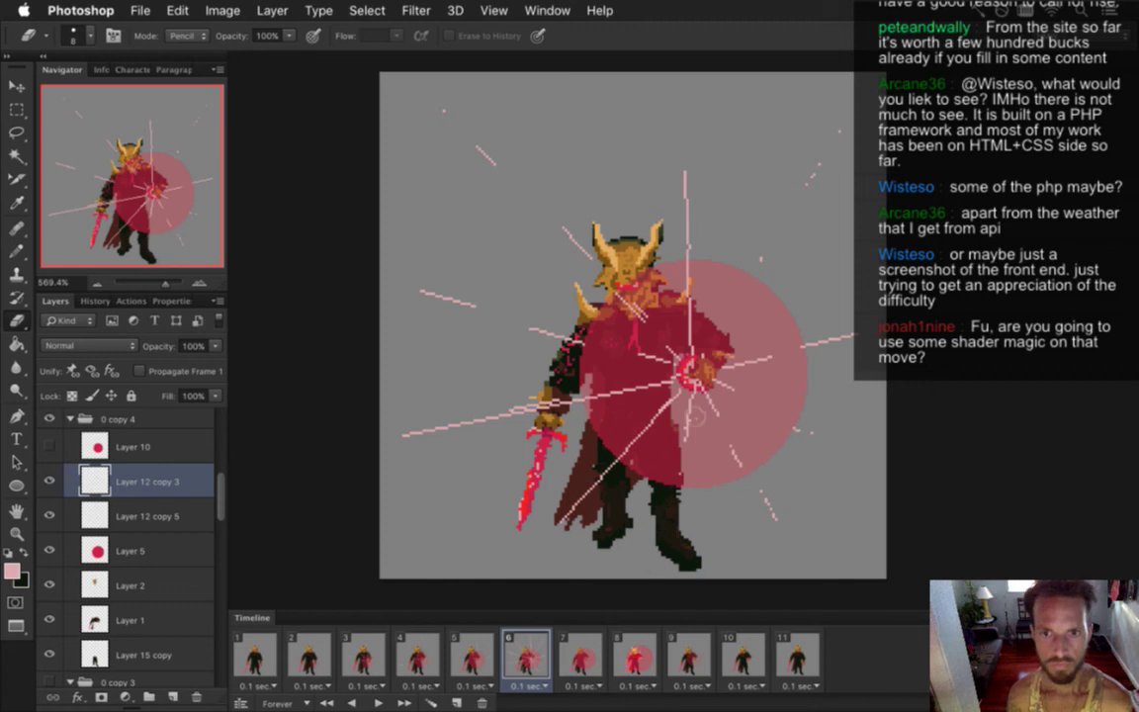
left_click_drag(645, 433, 590, 506)
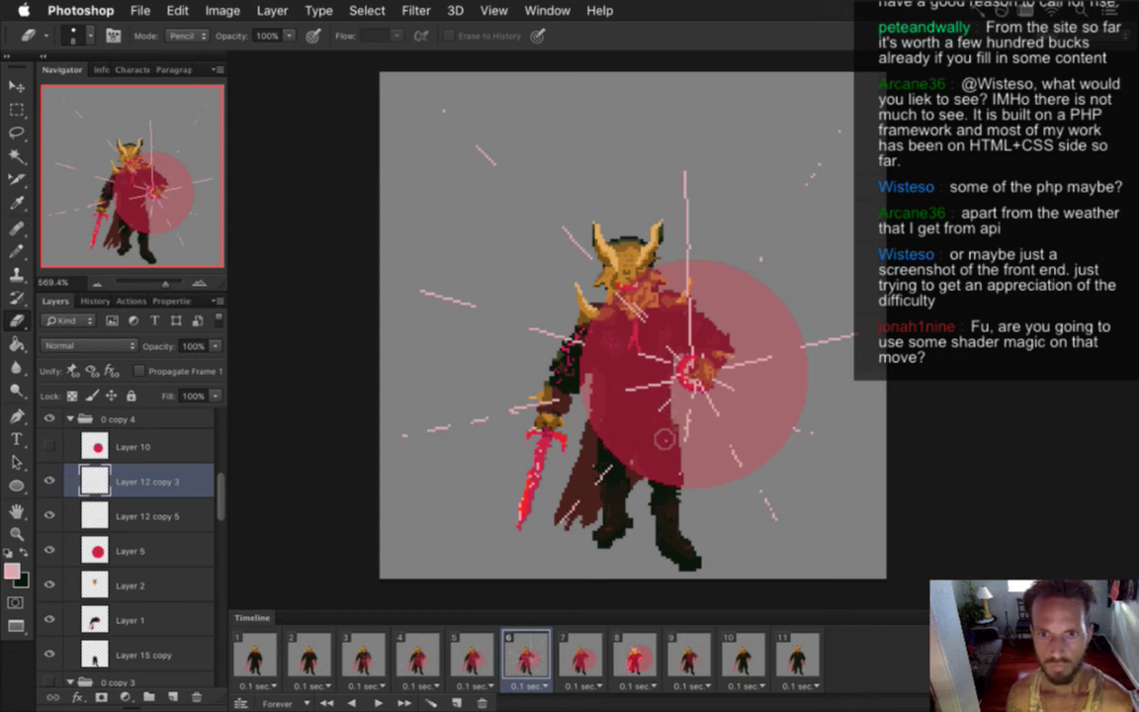
- Delete Layer 12 copy 5 from group 0 copy 4 and nudge Layer 12 copy 3 up one pixel
left_click(150, 519)
key("Delete")
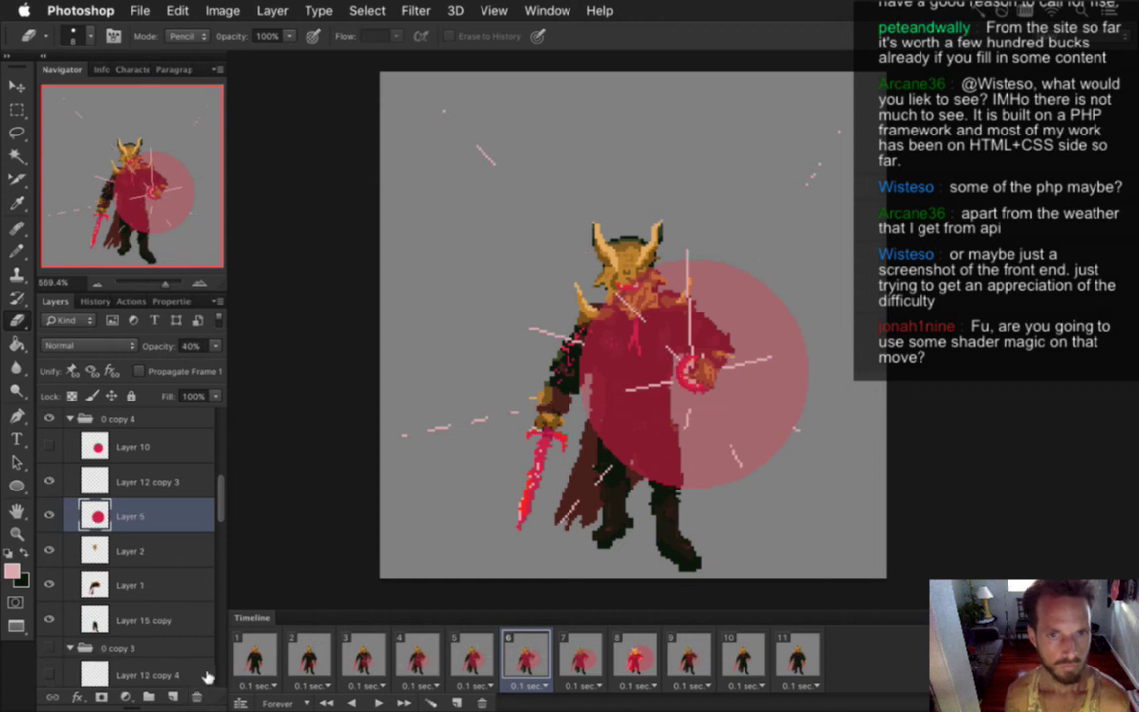
key("v")
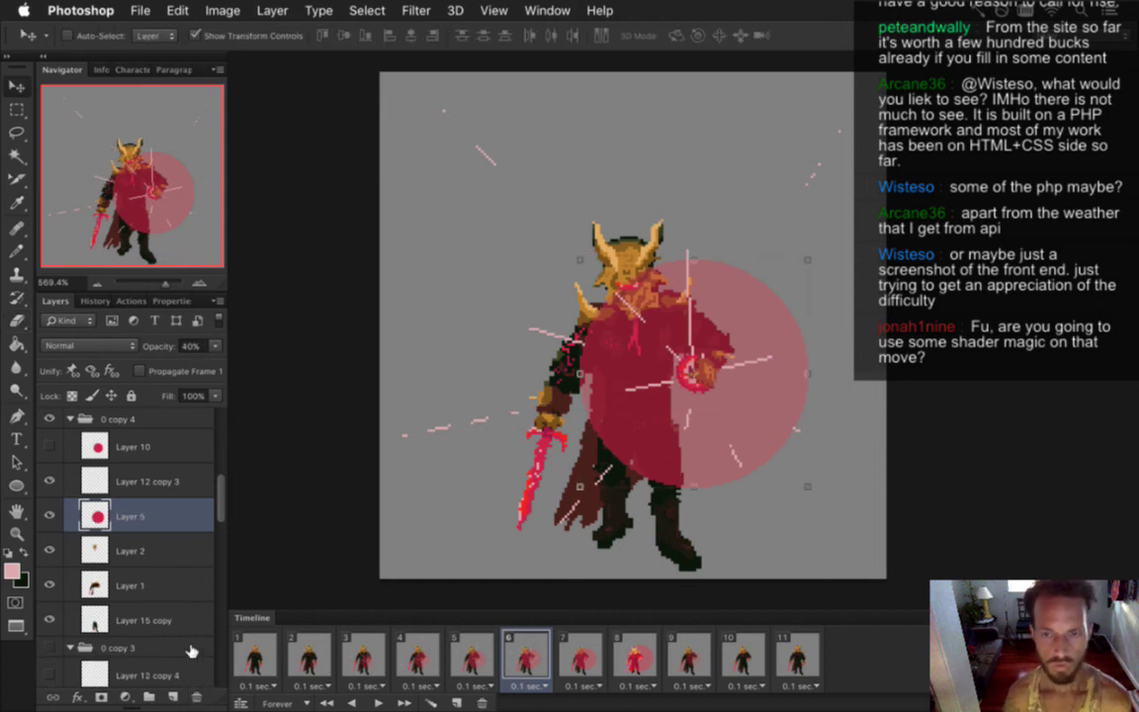
left_click(171, 477)
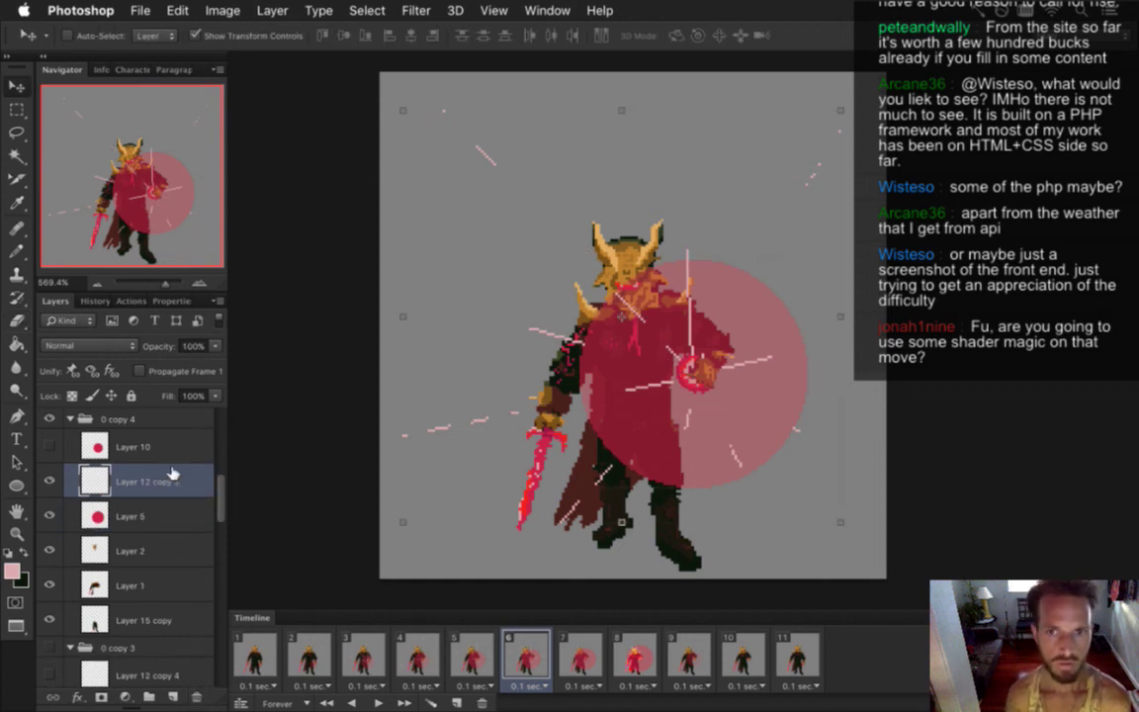
key("Up")
key("m")
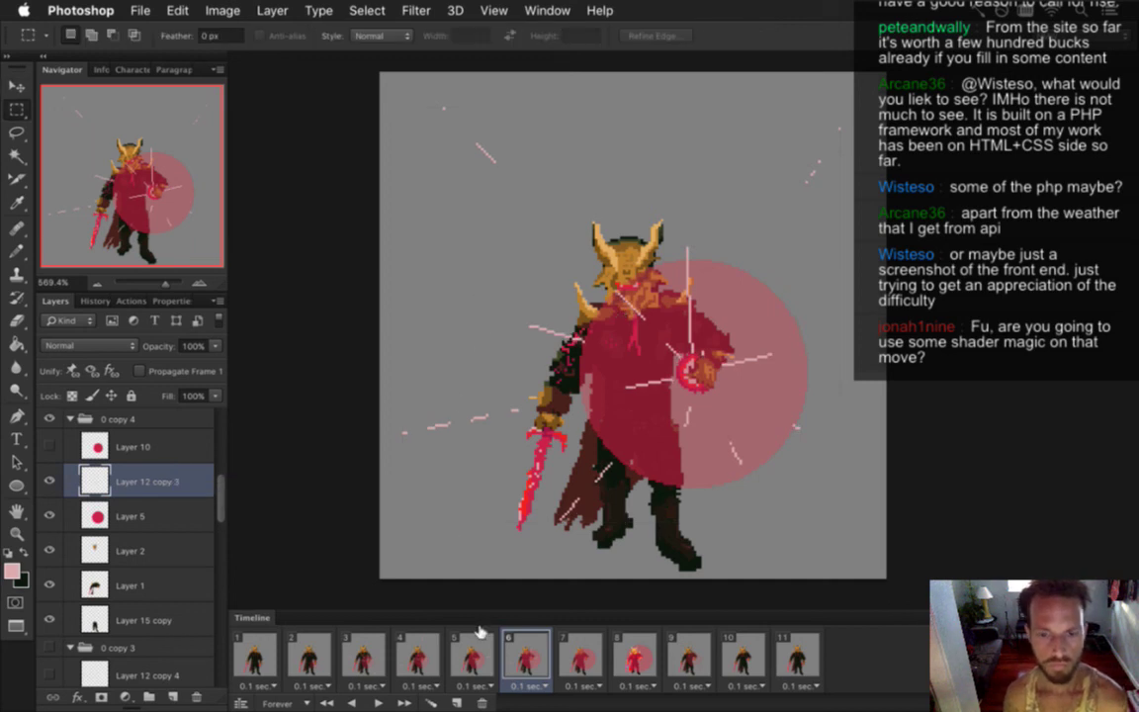
- Flip through frames 5, 6 and 7 to compare how the ray fragments progress
left_click(581, 657)
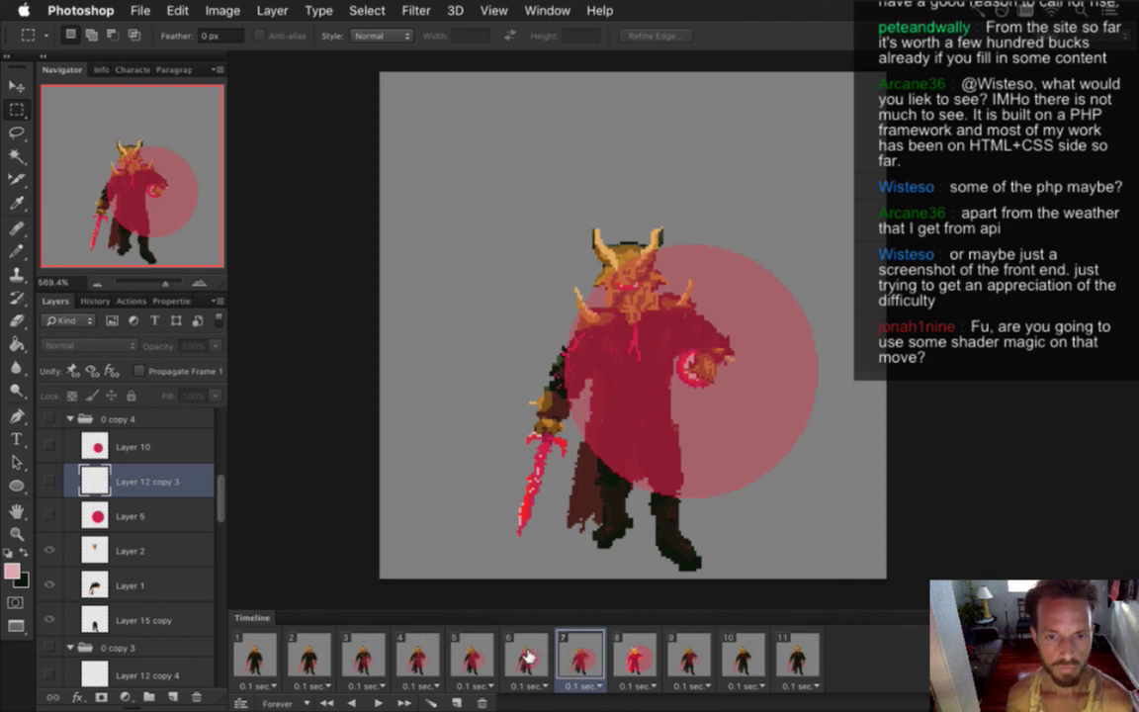
left_click(526, 657)
left_click(478, 662)
left_click(549, 653)
- In frame 7, duplicate Layer 12 copy from group 0 copy, place the duplicate above Layer 4 in group 0 copy 5, and show it
left_click(569, 658)
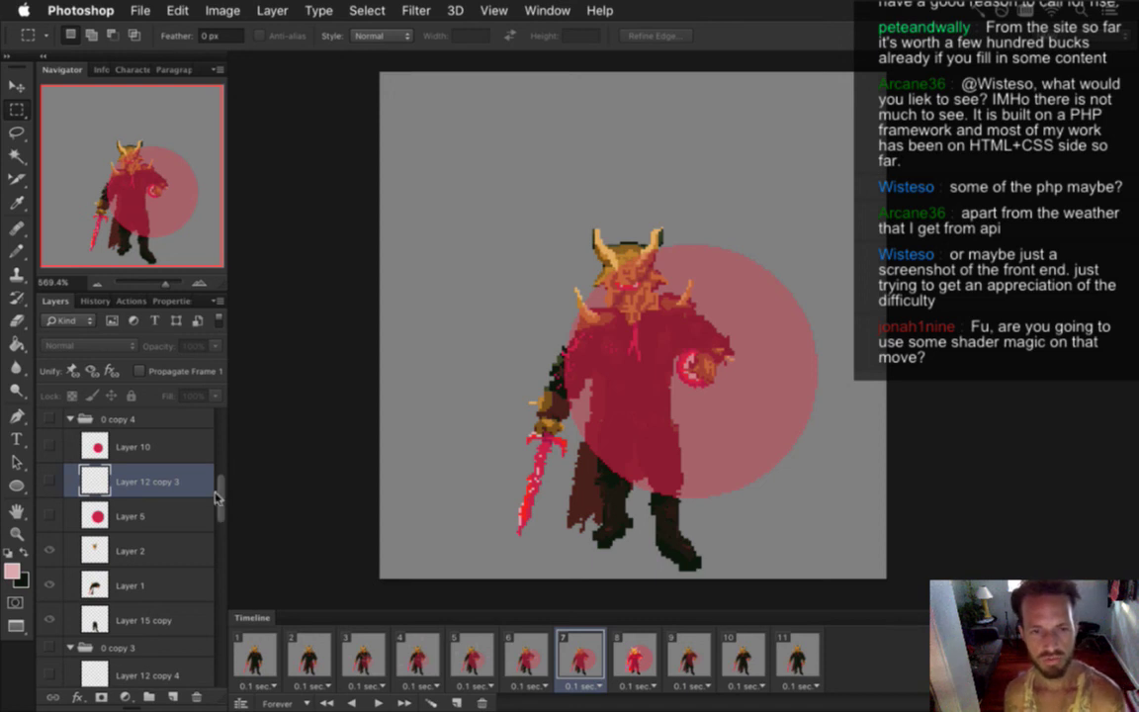
left_click_drag(218, 484, 208, 621)
scroll(205, 638, "down", 5)
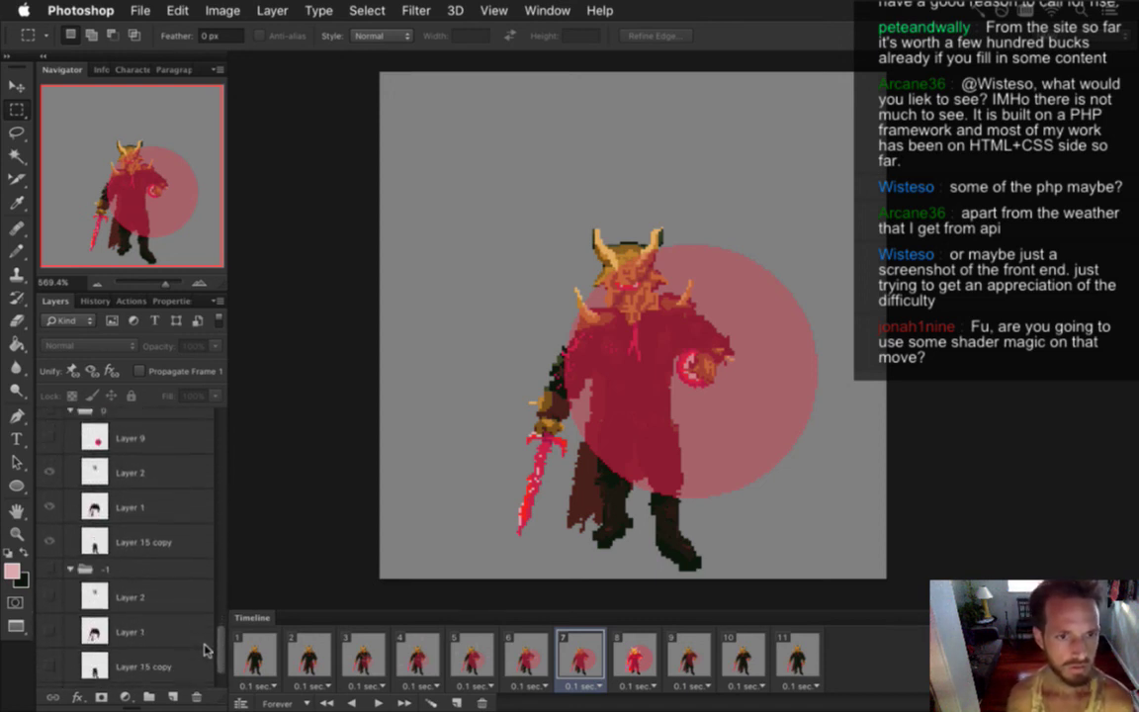
scroll(207, 623, "up", 10)
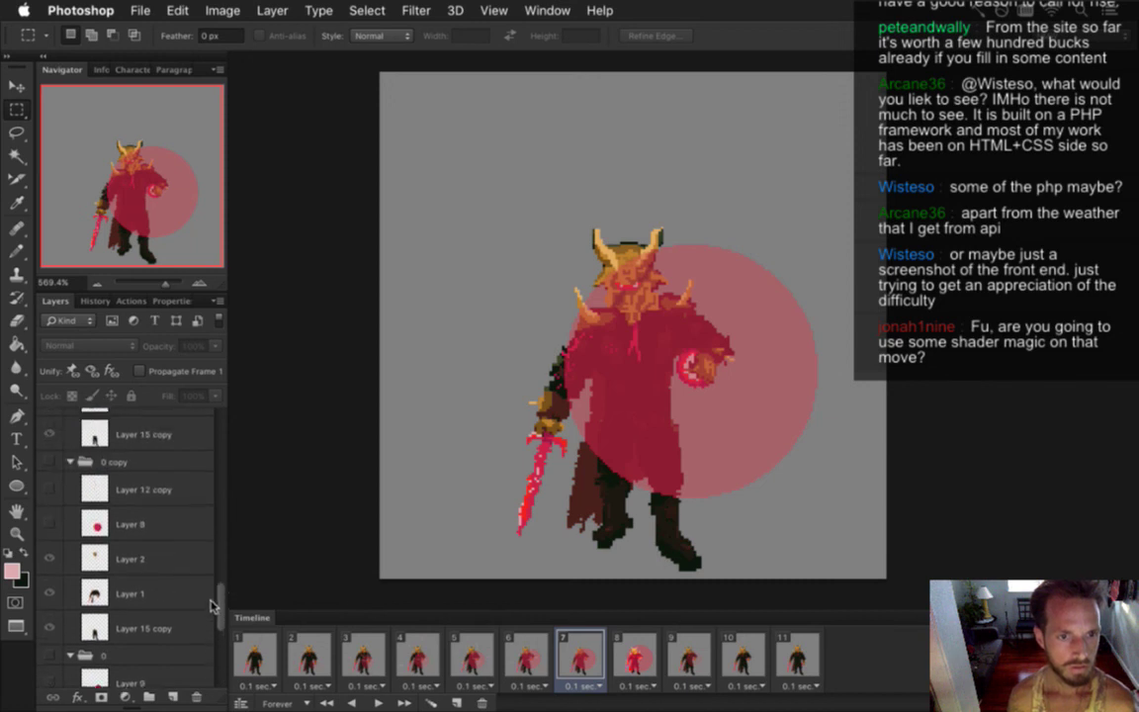
left_click(181, 487)
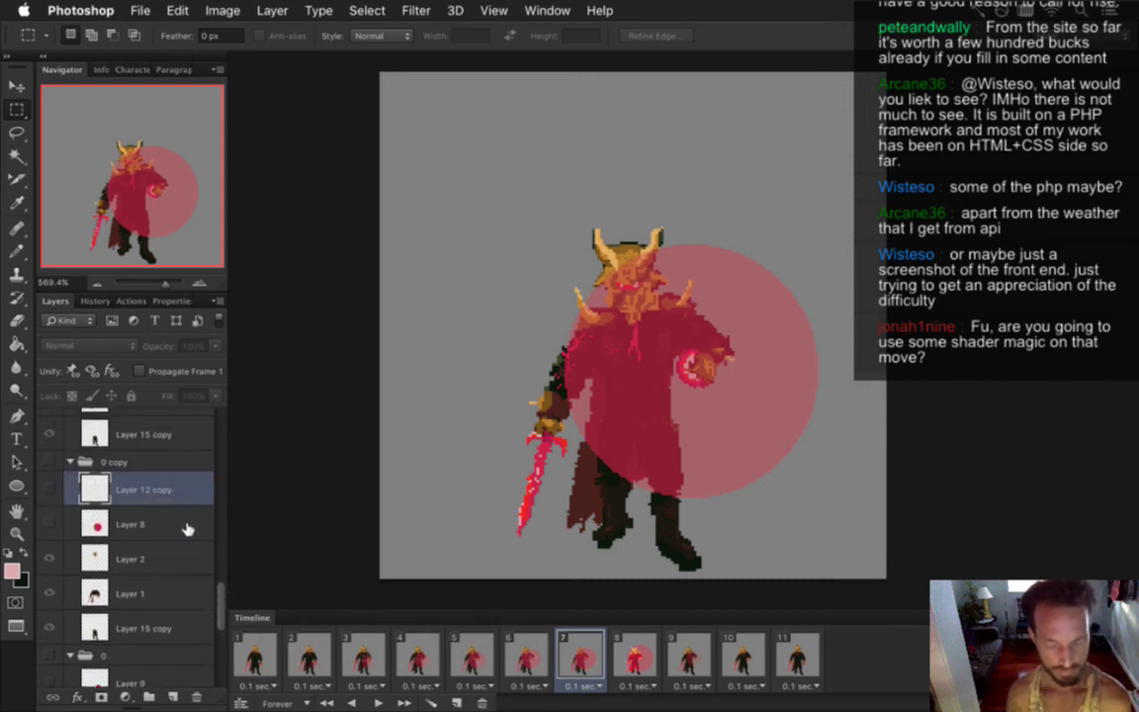
key("super+j")
left_click_drag(103, 489, 157, 462)
left_click(50, 480)
- Move Layer 12 copy 5 up and slightly right in frame 7 so its ray fragments surround the orb
key("v")
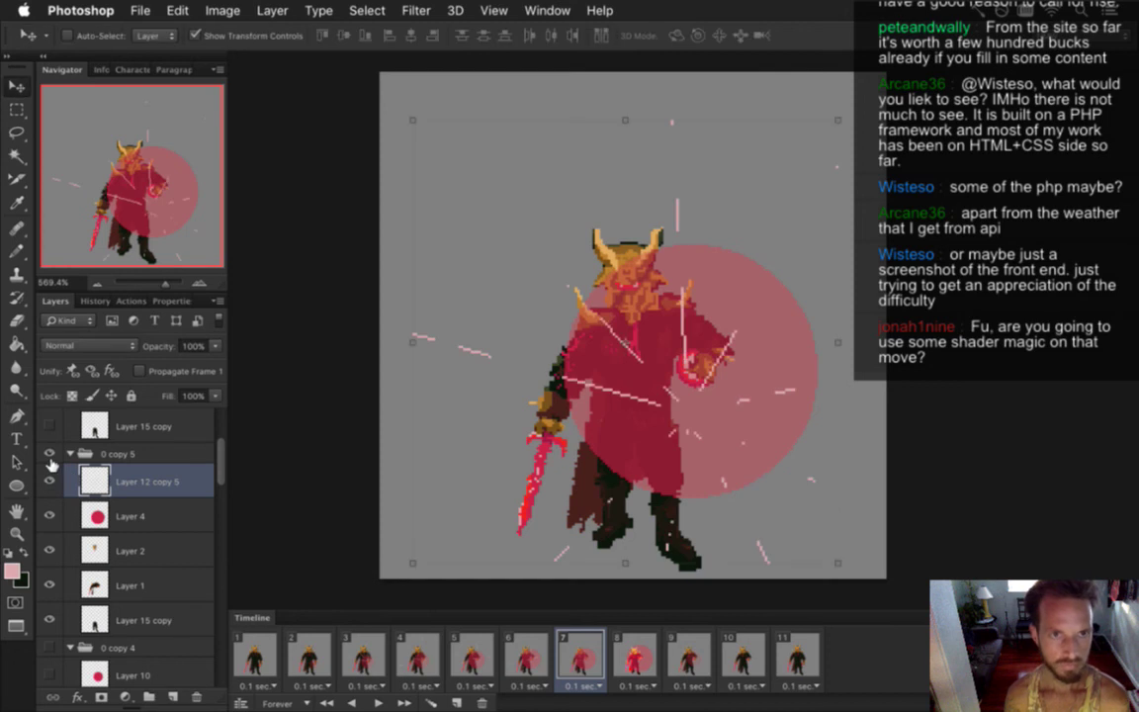
key("Up")
key("Up")
key("Up")
key("Up")
key("Up")
key("Up")
key("Up")
key("Up")
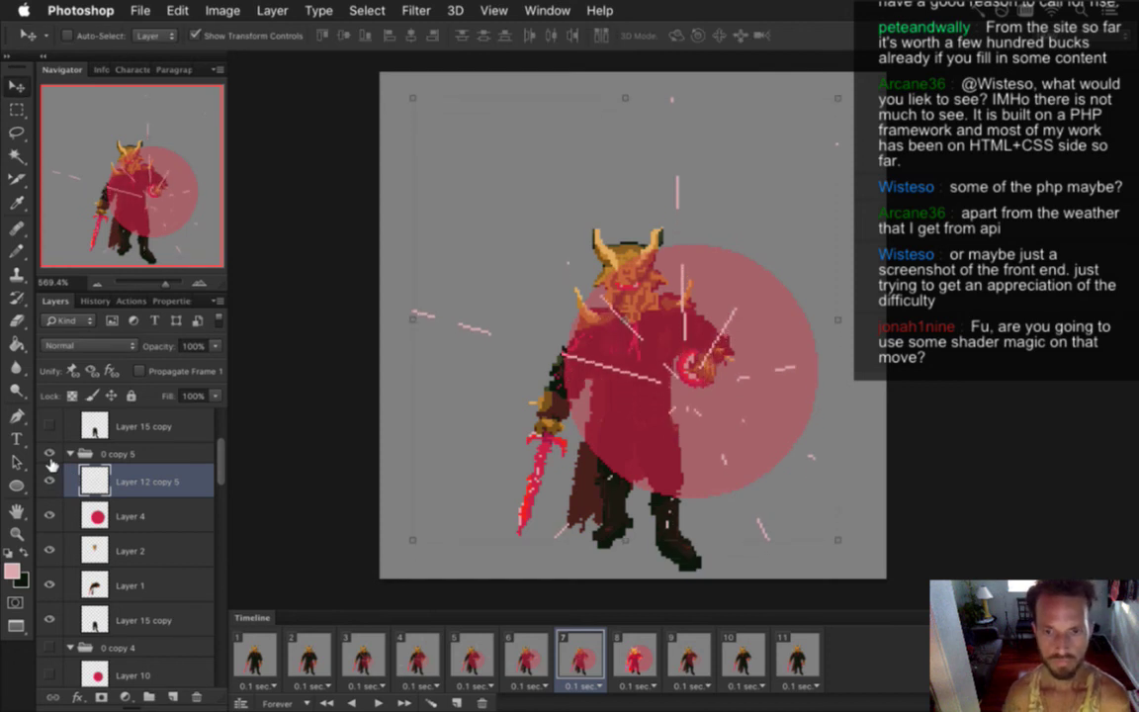
key("Up")
key("Up")
key("Up")
key("Up")
key("Up")
key("Right")
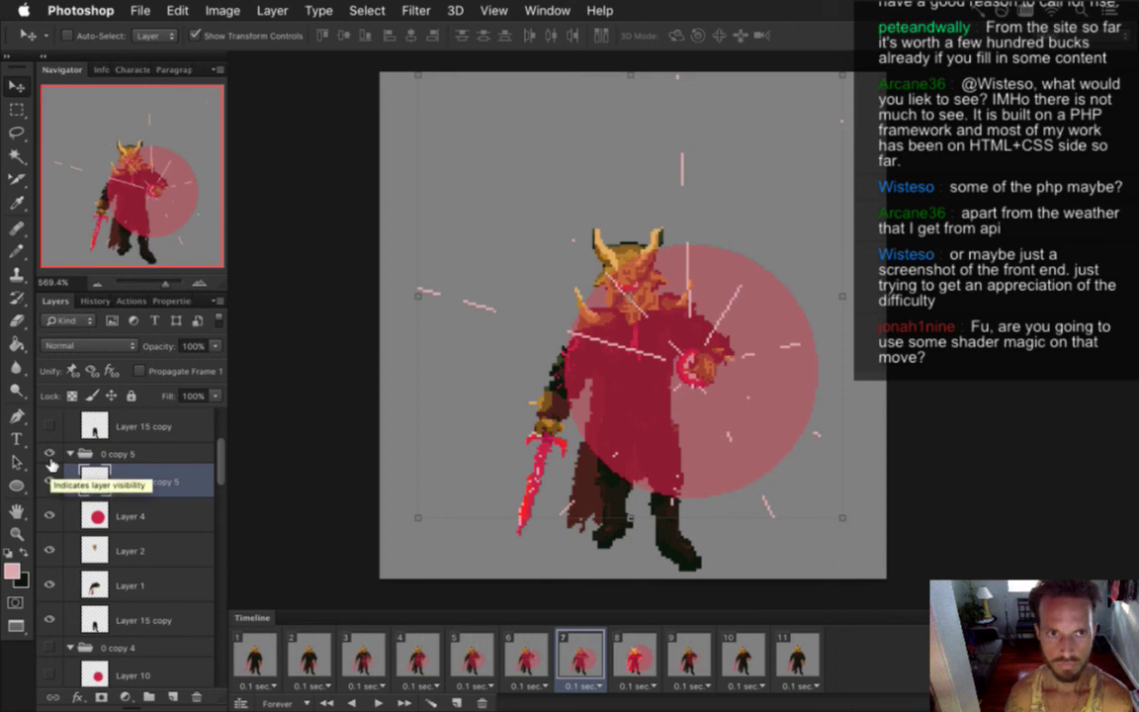
key("m")
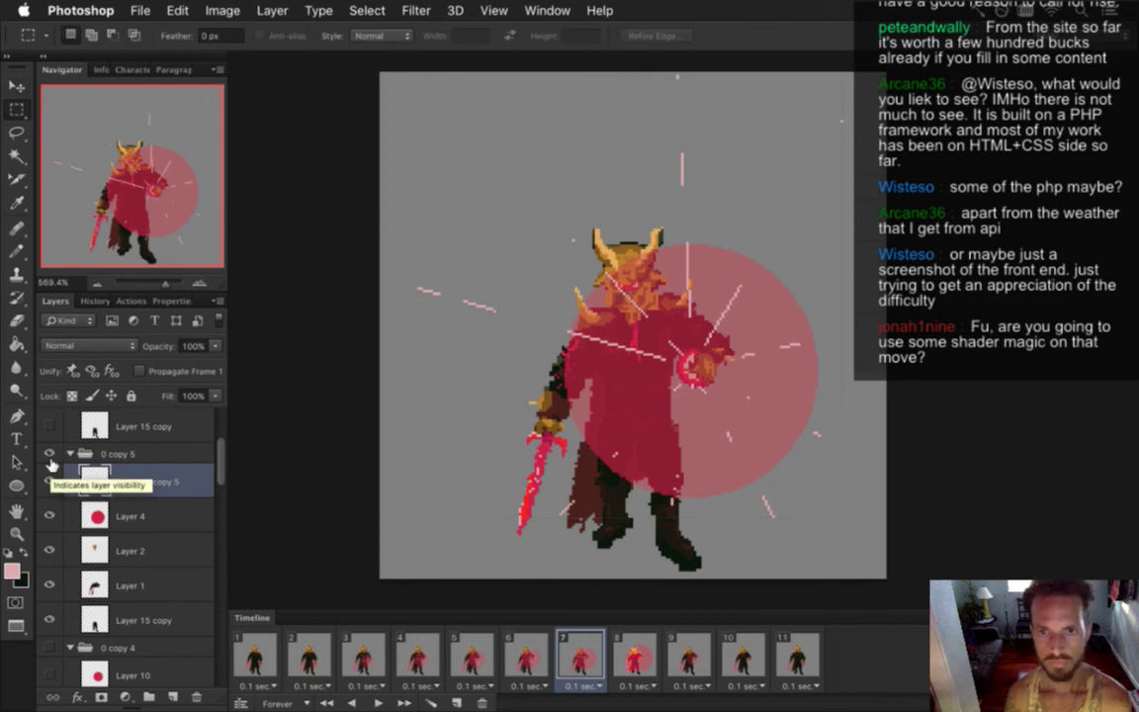
- Duplicate frame 4's Layer 12 copy 2, place the duplicate above Layer 3 in group 0 copy 6, and show it in frame 8
left_click(648, 657)
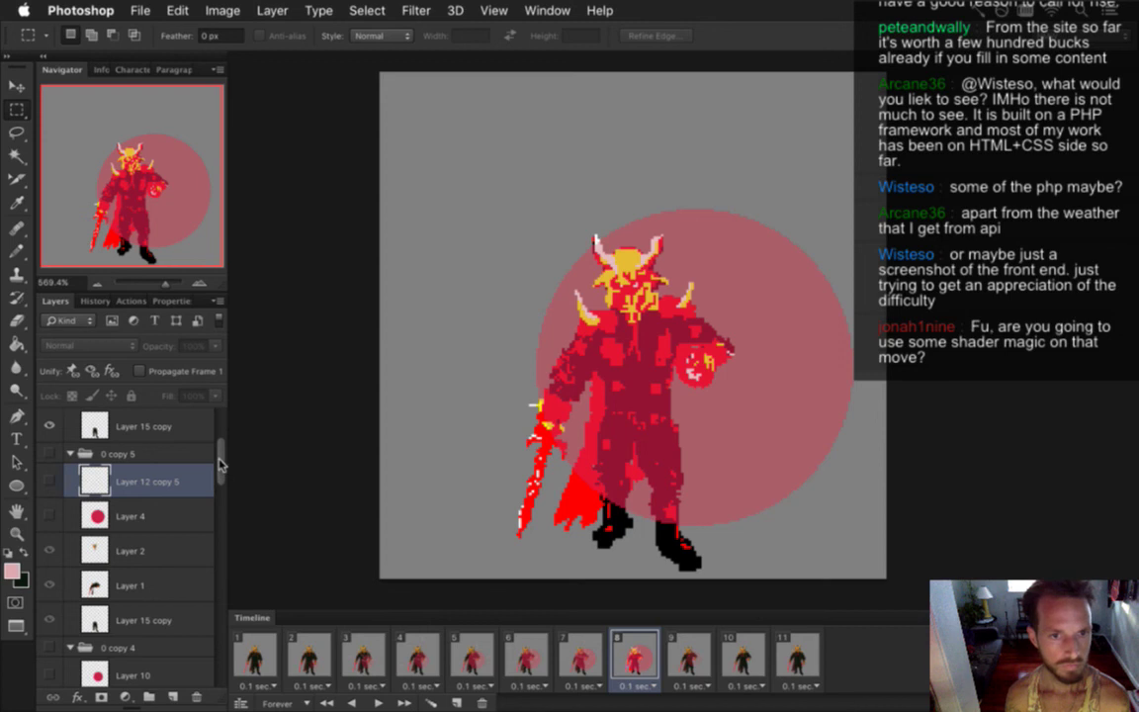
left_click_drag(222, 459, 219, 467)
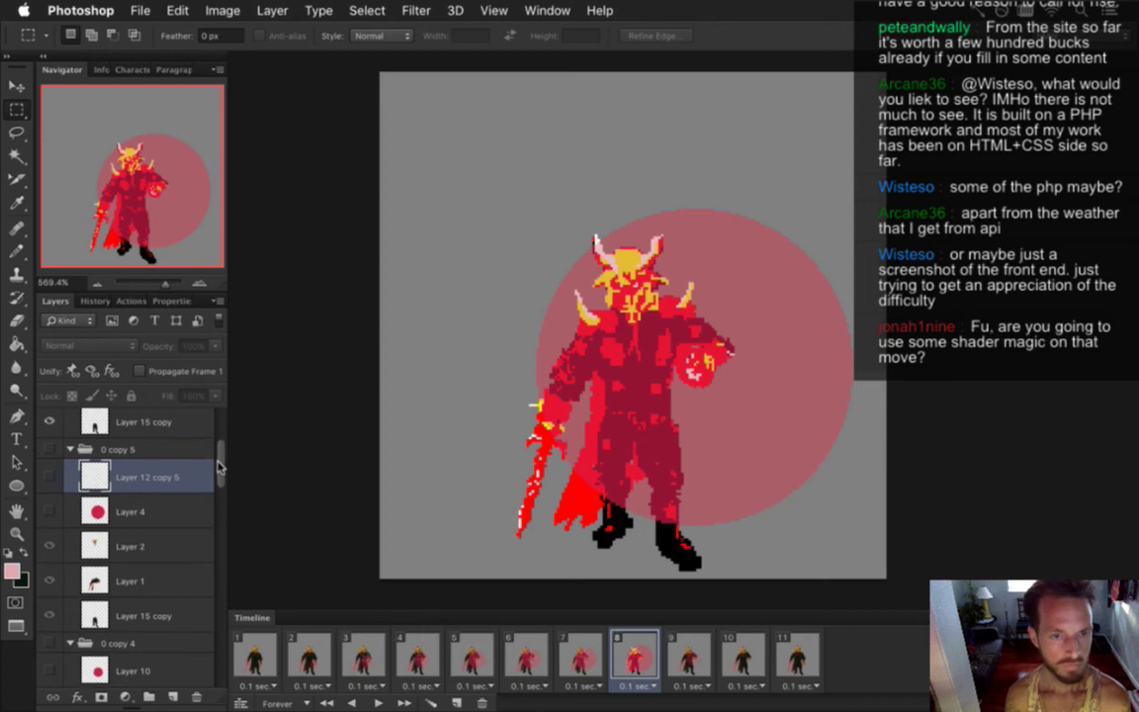
left_click(415, 657)
scroll(202, 435, "down", 10)
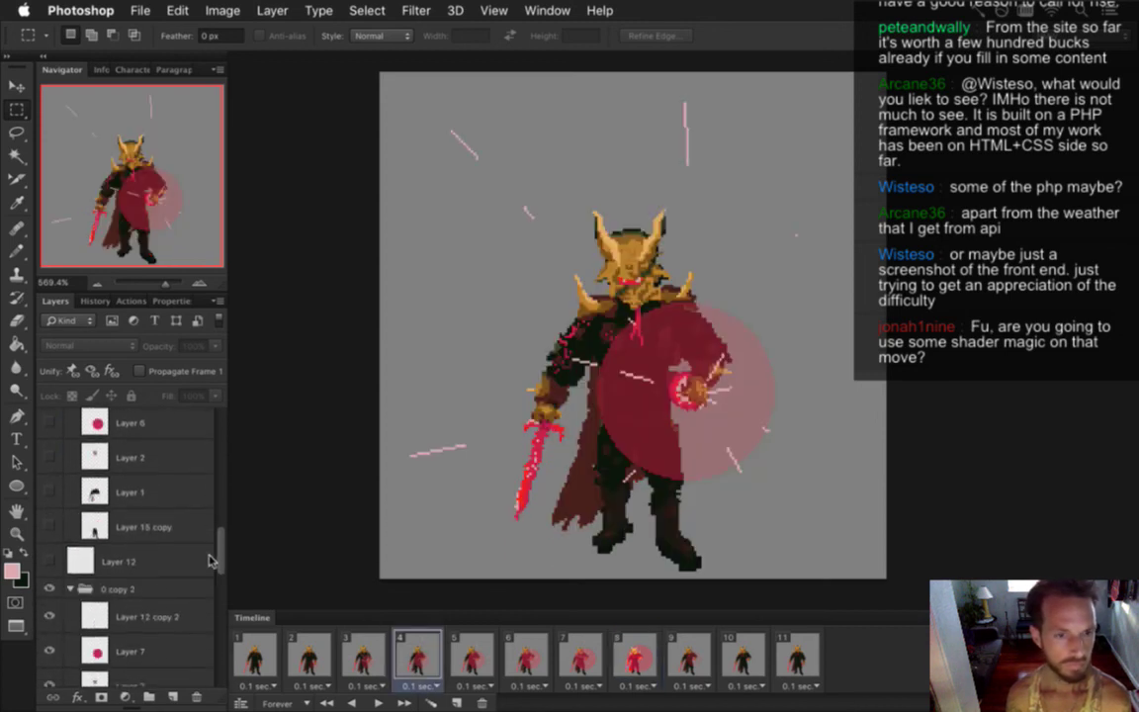
scroll(210, 572, "down", 2)
left_click(183, 516)
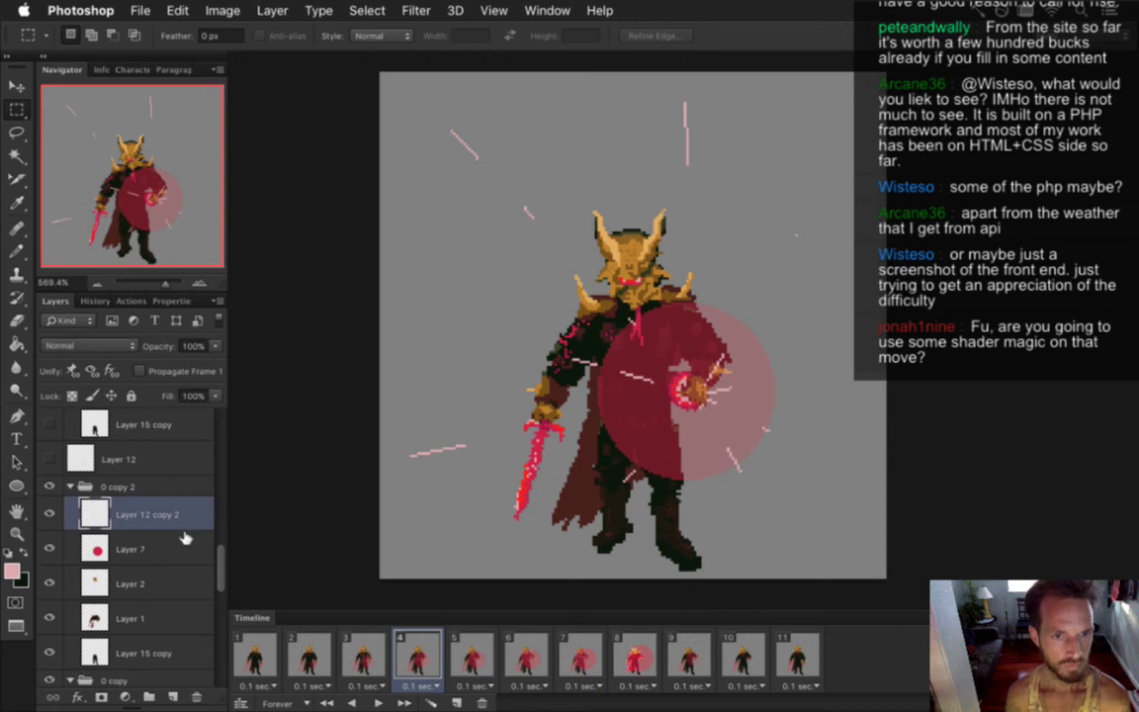
key("super+j")
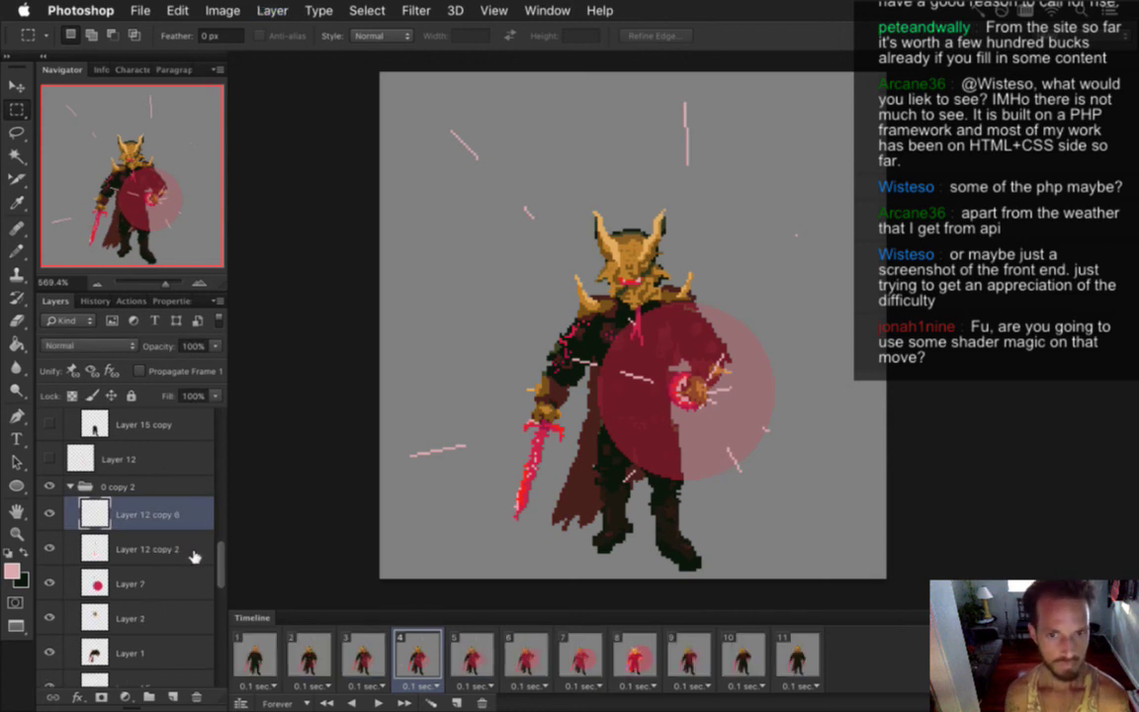
left_click(636, 658)
left_click_drag(98, 510, 154, 447)
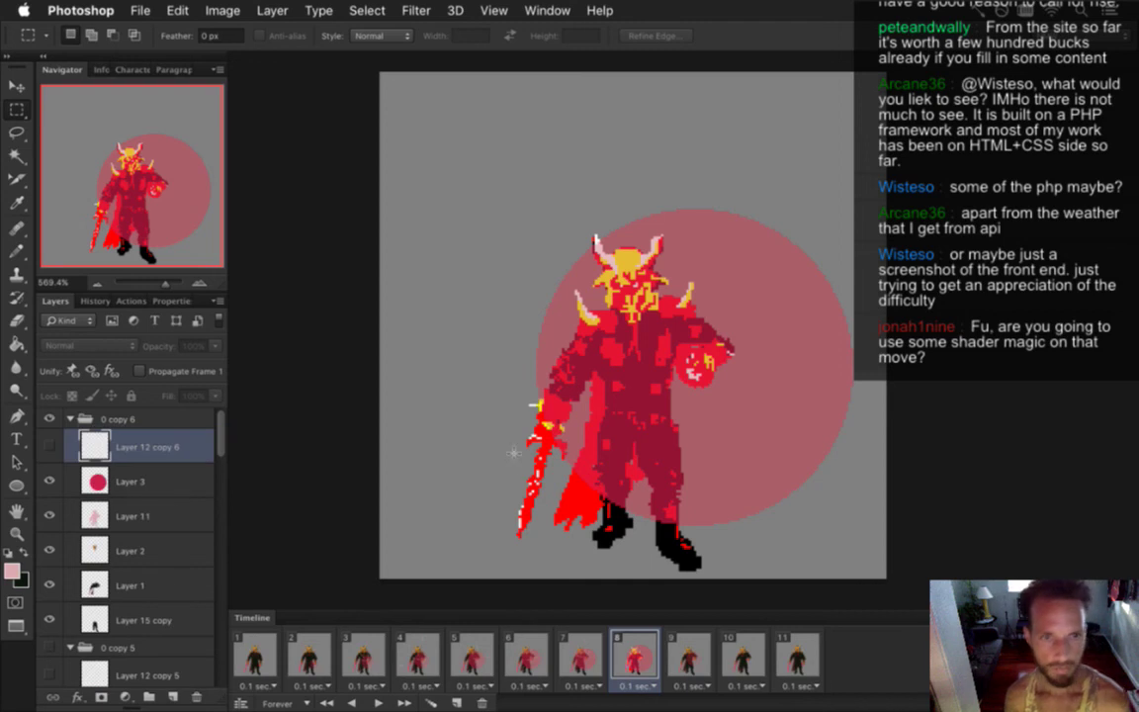
left_click(48, 446)
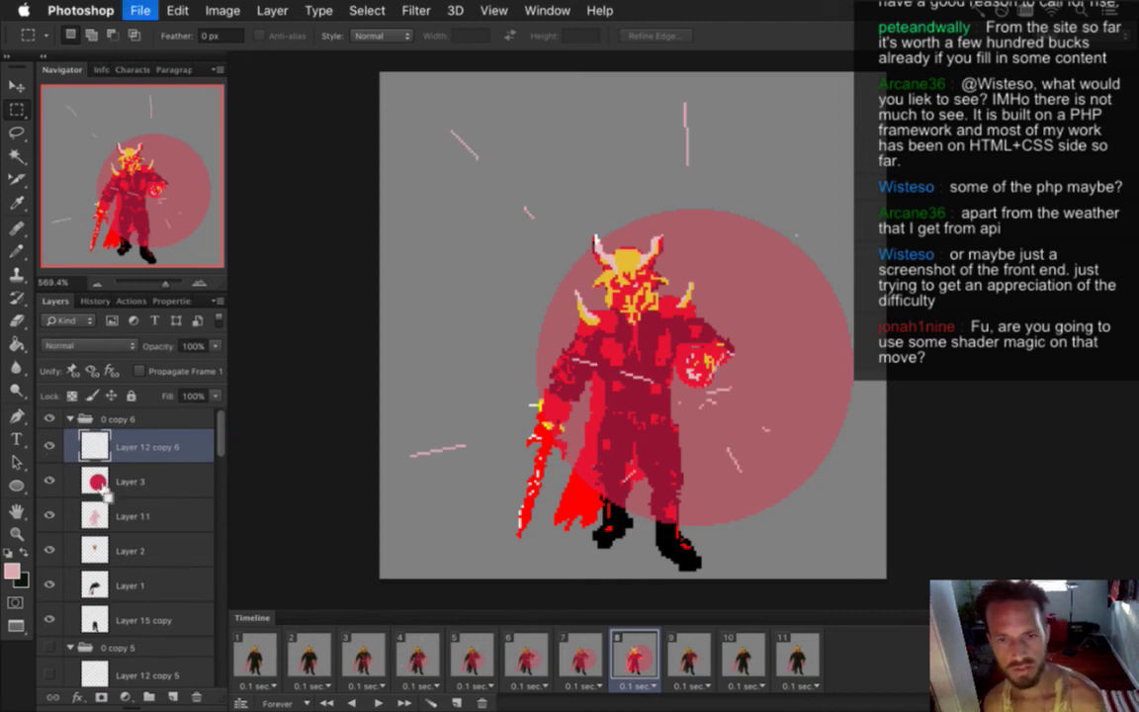
- Move Layer 12 copy 6 up and slightly right in frame 8 to align its ray fragments with the raised orb
key("v")
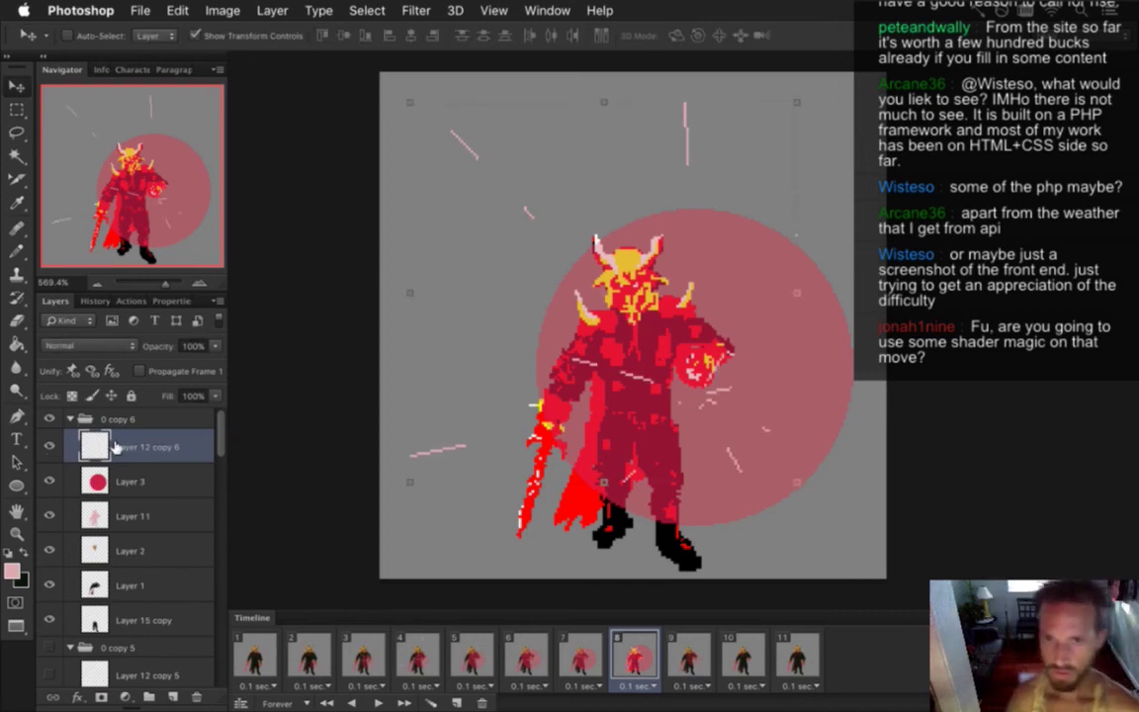
key("Up")
key("Up")
key("Up")
key("Up")
key("Up")
key("Right")
key("Up")
key("Up")
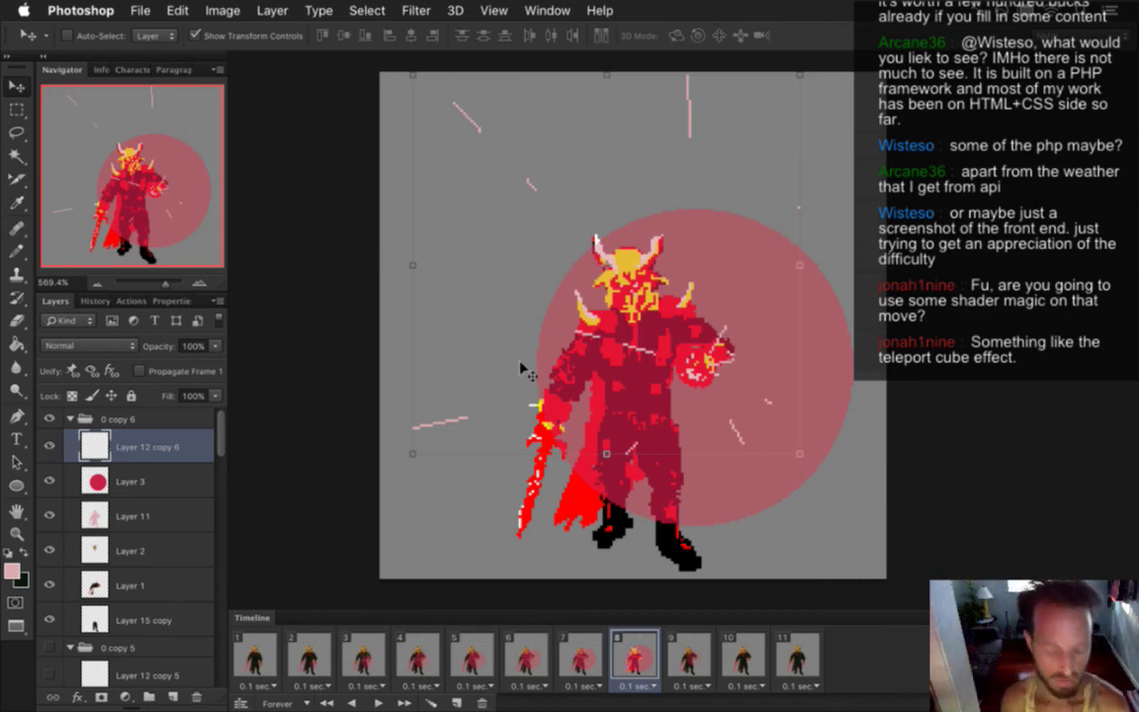
- Compare frames 7, 8 and 9 to examine how the light rays carry over between them
key("m")
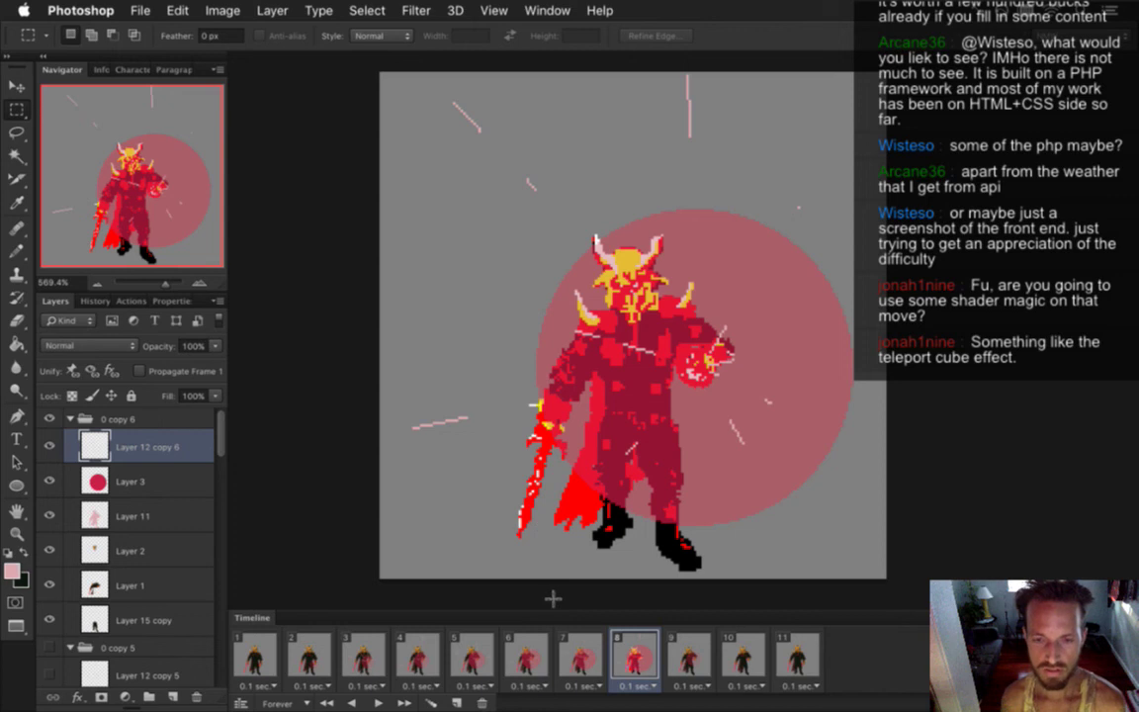
left_click(580, 655)
left_click(638, 654)
left_click(686, 664)
left_click(645, 661)
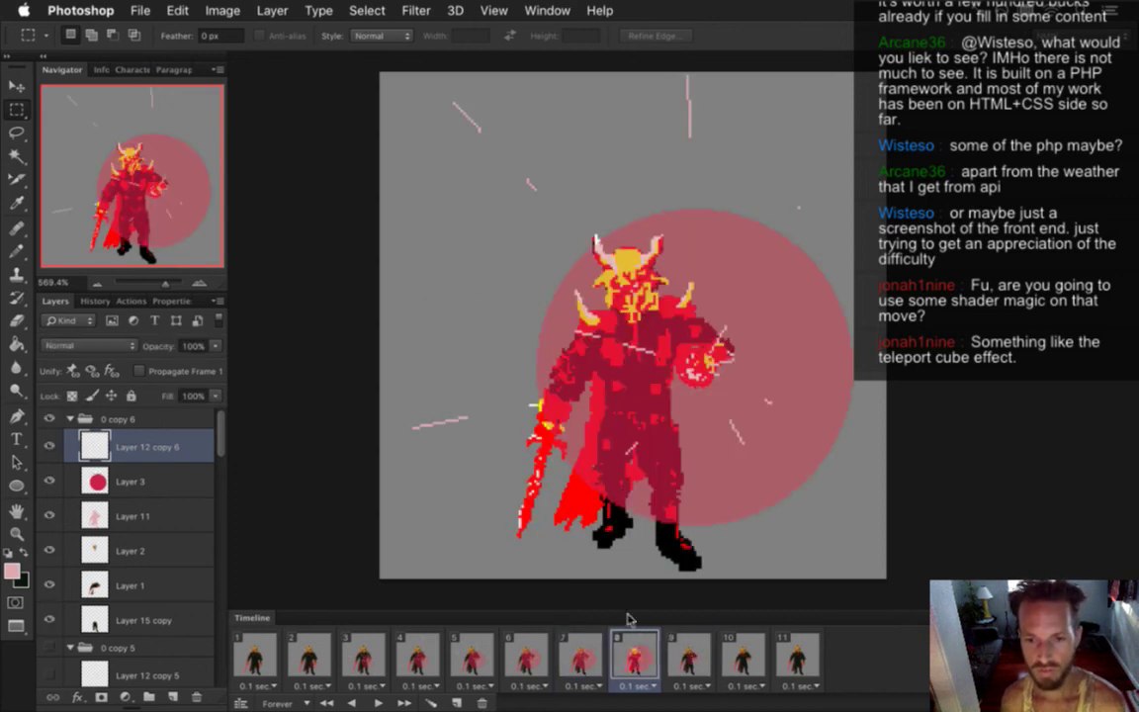
left_click(693, 665)
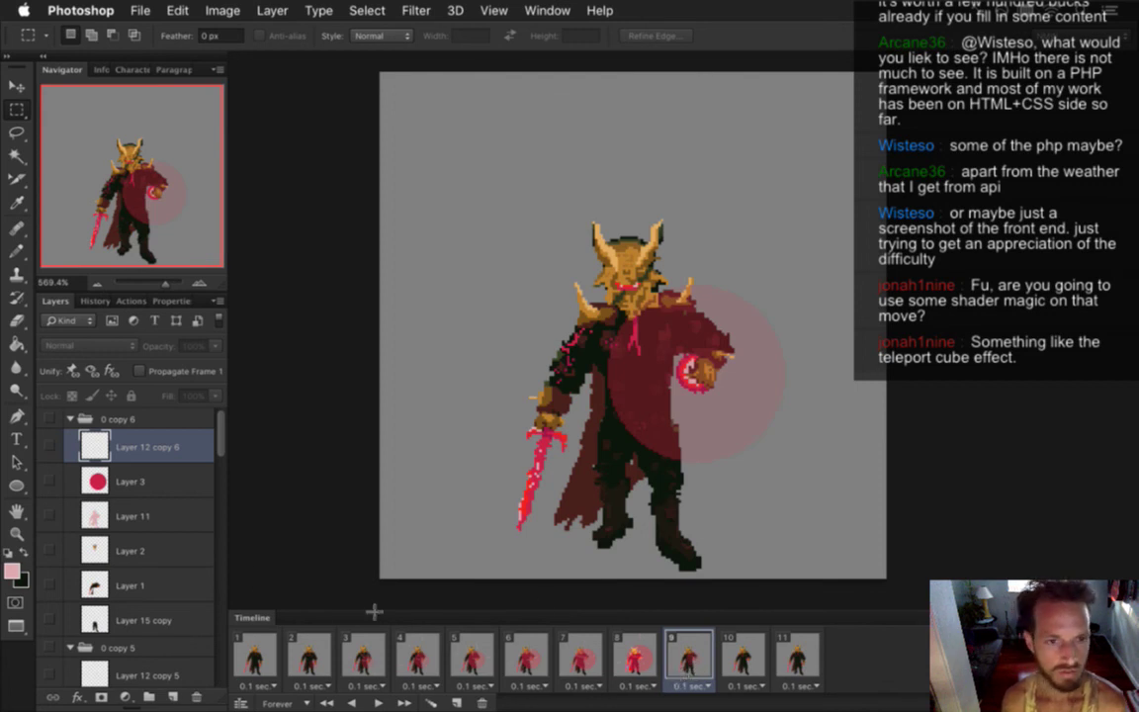
left_click(647, 658)
left_click(676, 665)
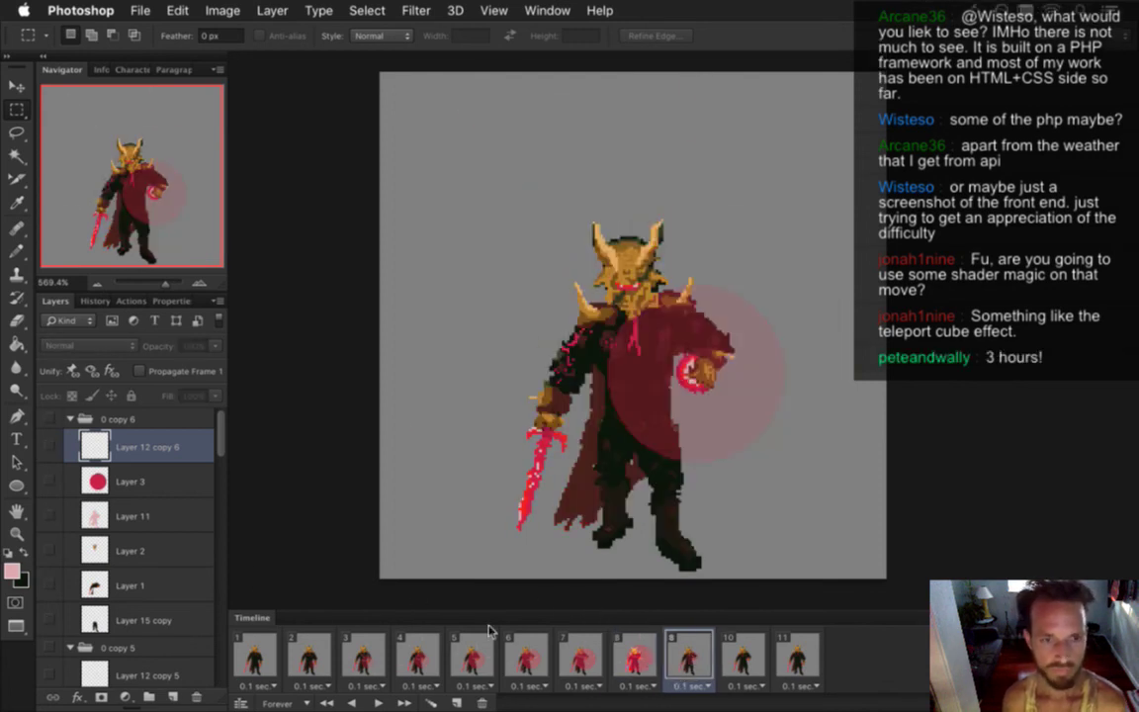
- Duplicate frame 5's Layer 12 copy 4, place the duplicate above Layer 10 in group 0 copy 4, and show it in frame 9
left_click(476, 658)
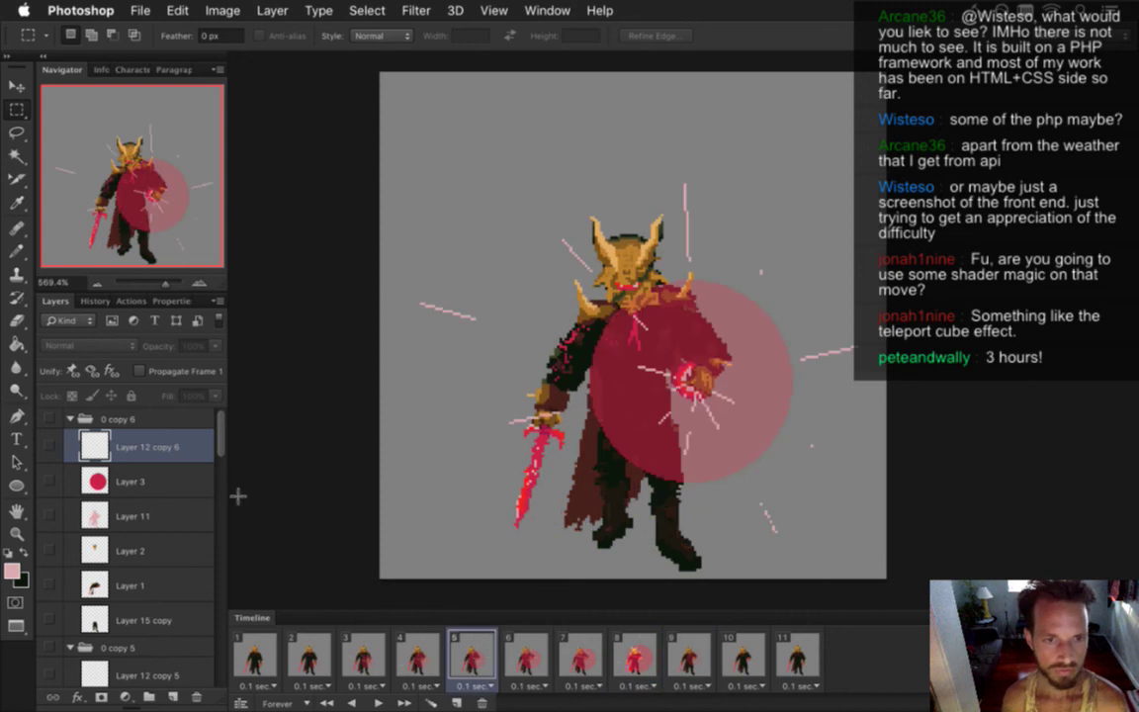
scroll(211, 494, "down", 12)
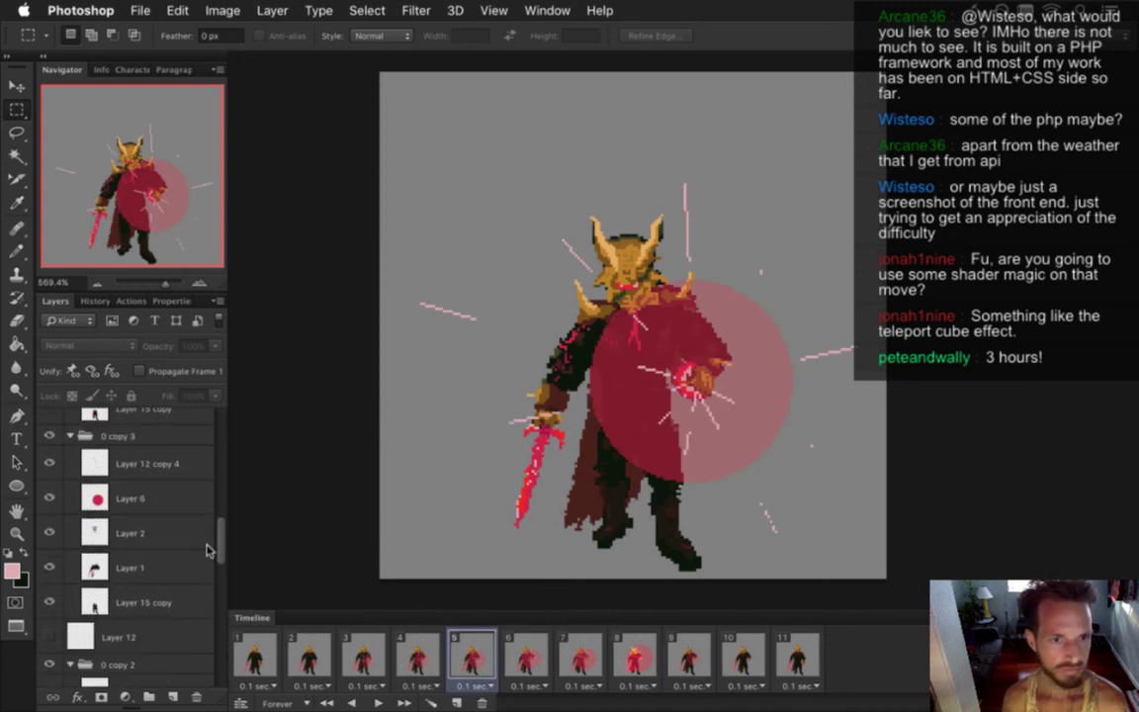
left_click(182, 464)
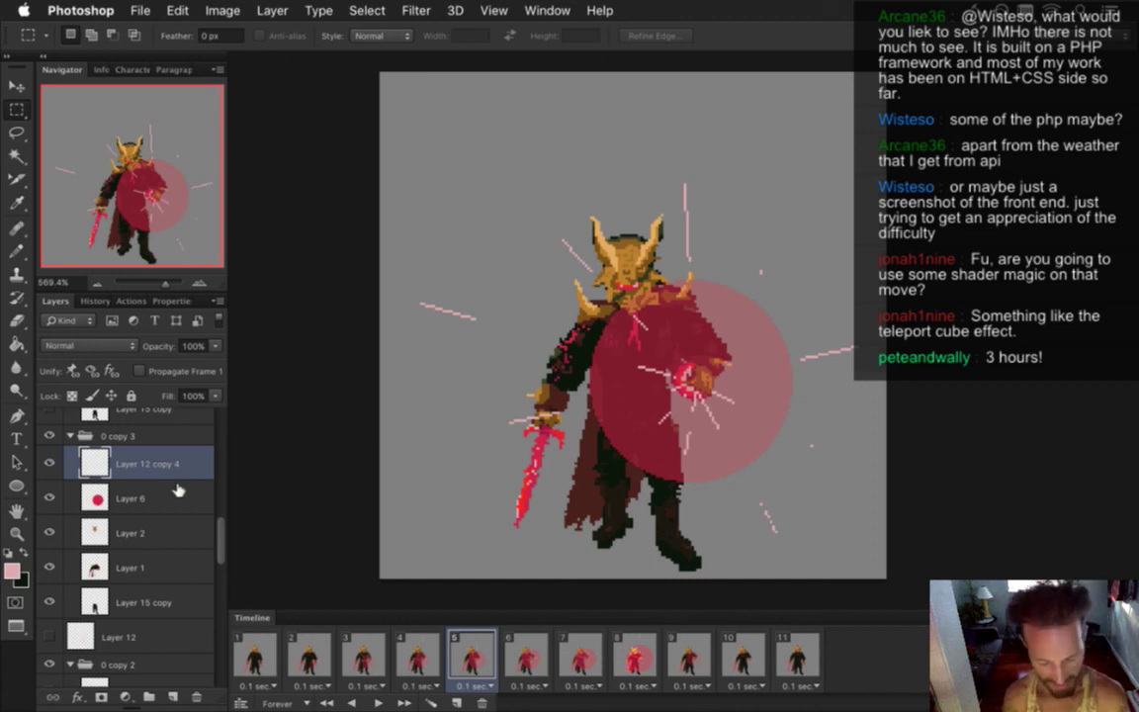
key("super+j")
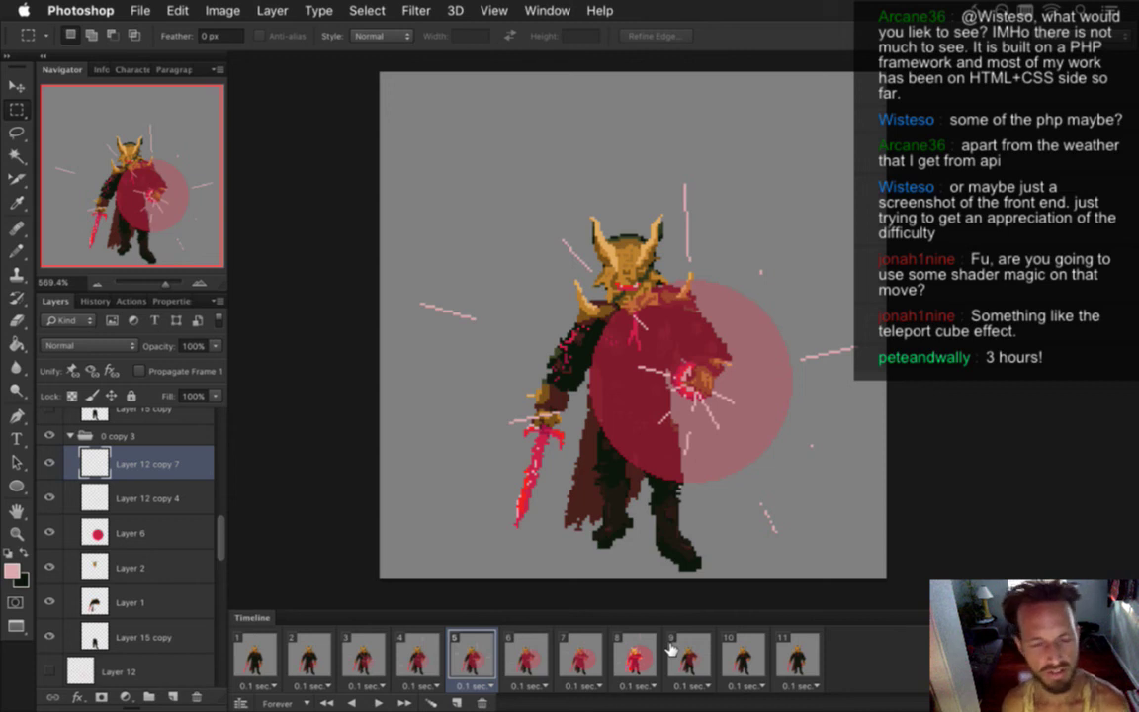
mouse_move(96, 468)
left_mouse_down()
mouse_move(89, 400)
mouse_move(99, 453)
left_mouse_up()
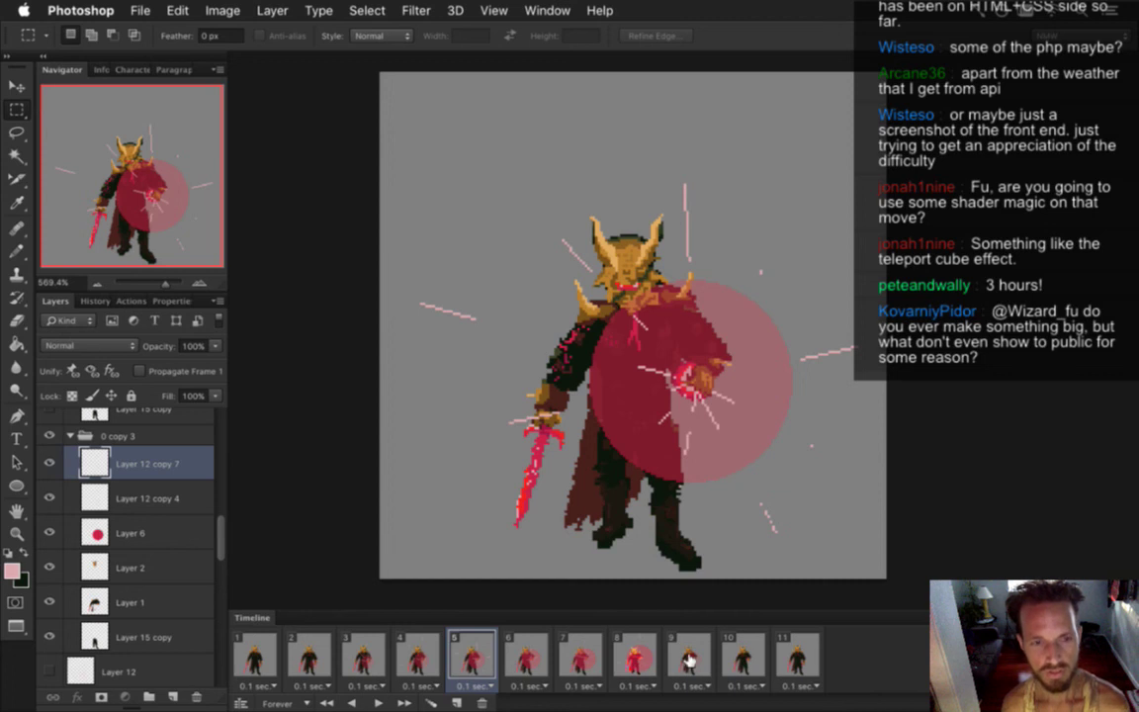
left_click(689, 660)
left_click_drag(87, 463, 126, 450)
left_click(49, 447)
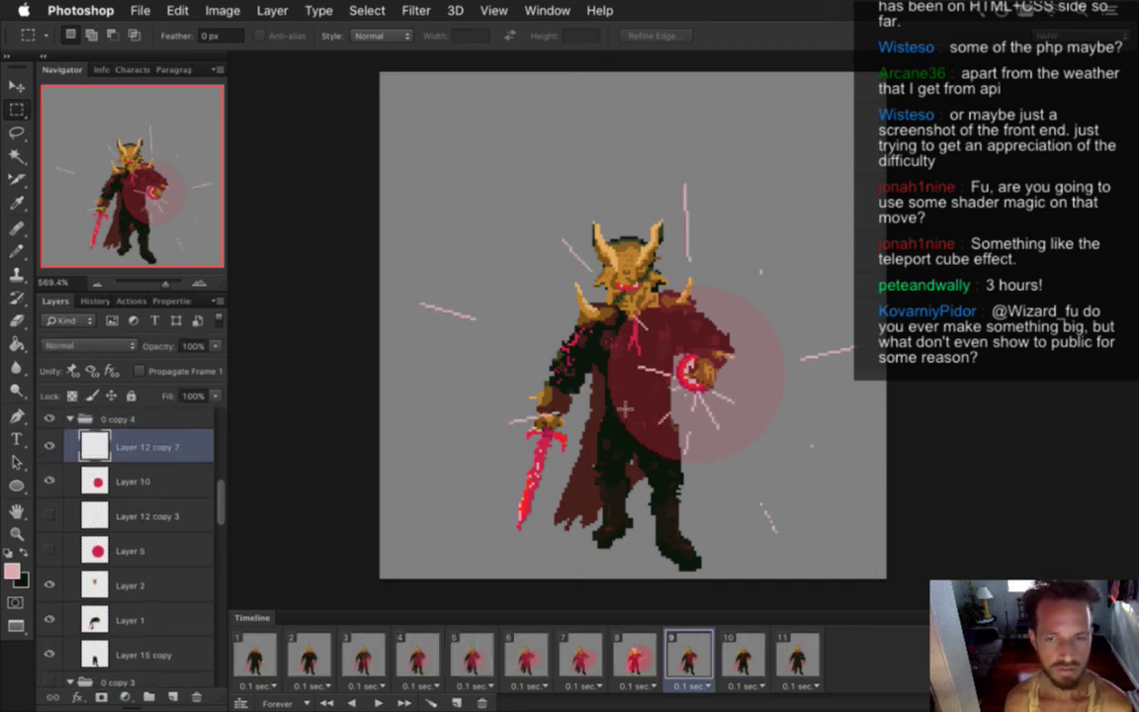
- Nudge Layer 12 copy 7 up in frame 9 so its rays line up with the raised orb
key("v")
key("Up")
key("Up")
key("Up")
key("Left")
key("Down")
key("Right")
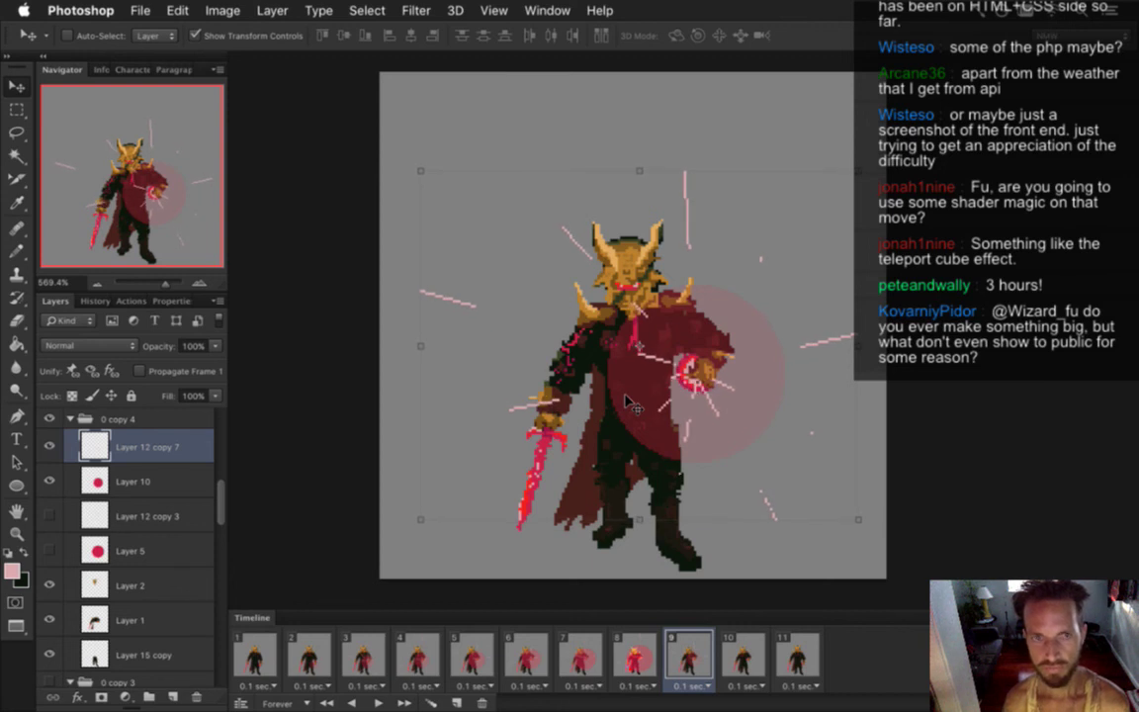
- Lower the opacity of Layer 12 copy 7 in frame 9 to 49%
left_click(214, 346)
left_click(176, 366)
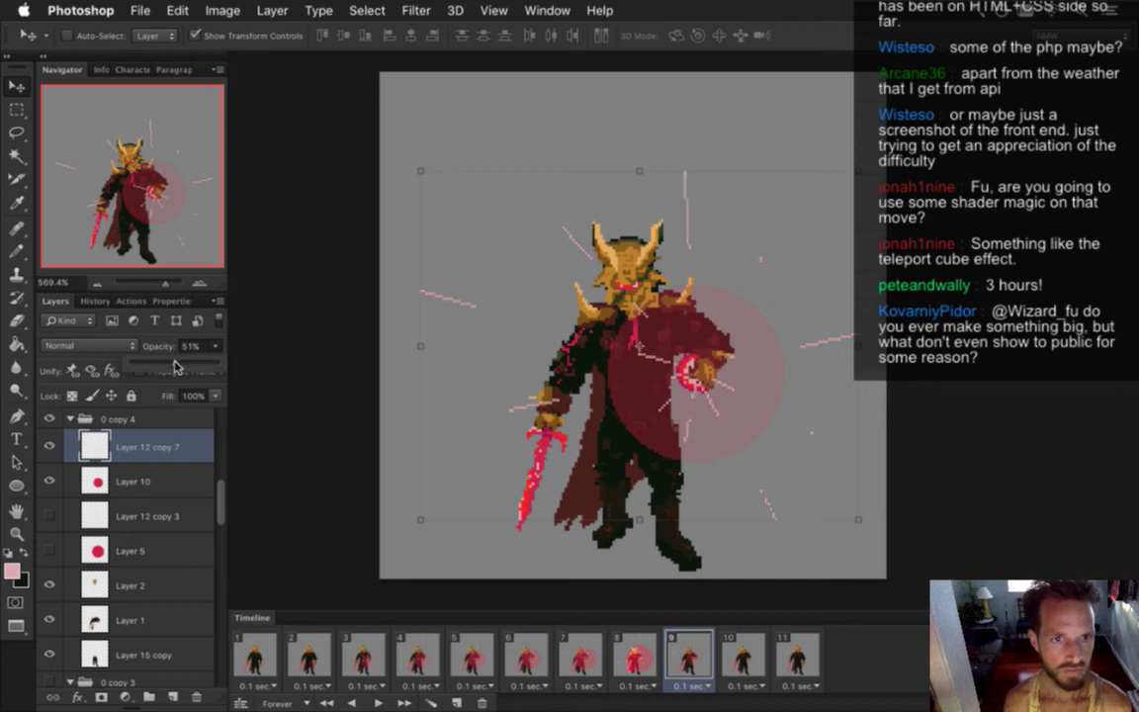
left_click_drag(176, 365, 173, 365)
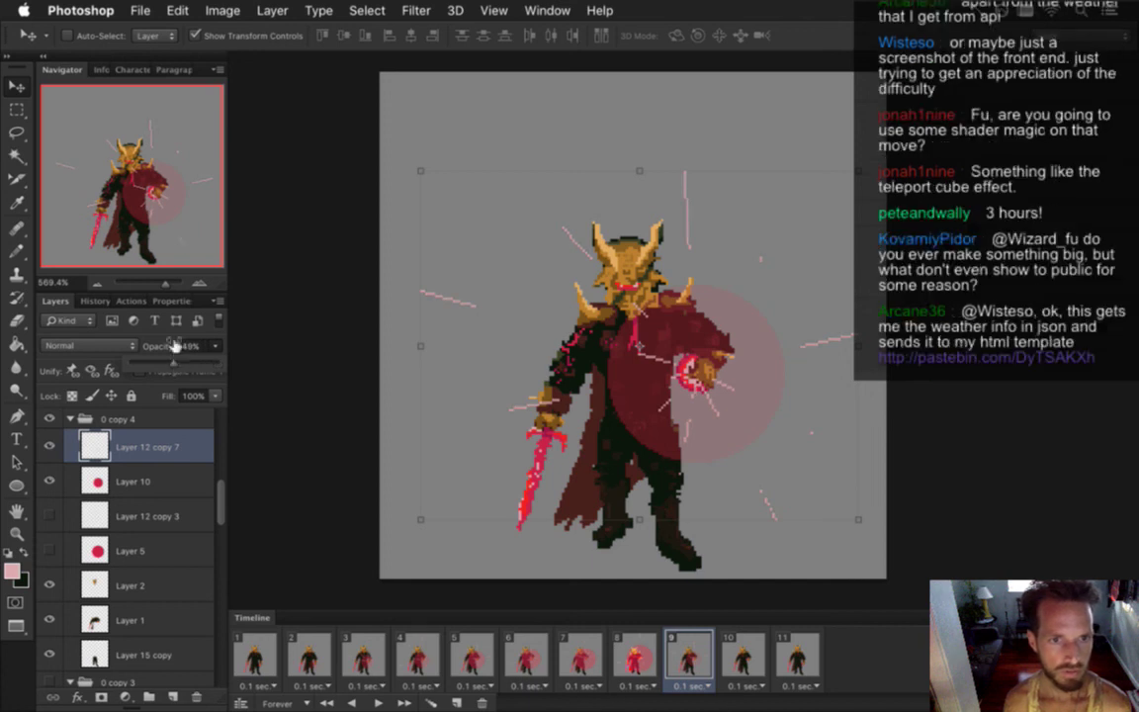
- Set the opacity of Layer 12 copy in group 0 copy to 32% in frame 3
left_click(362, 658)
left_click_drag(217, 500, 210, 595)
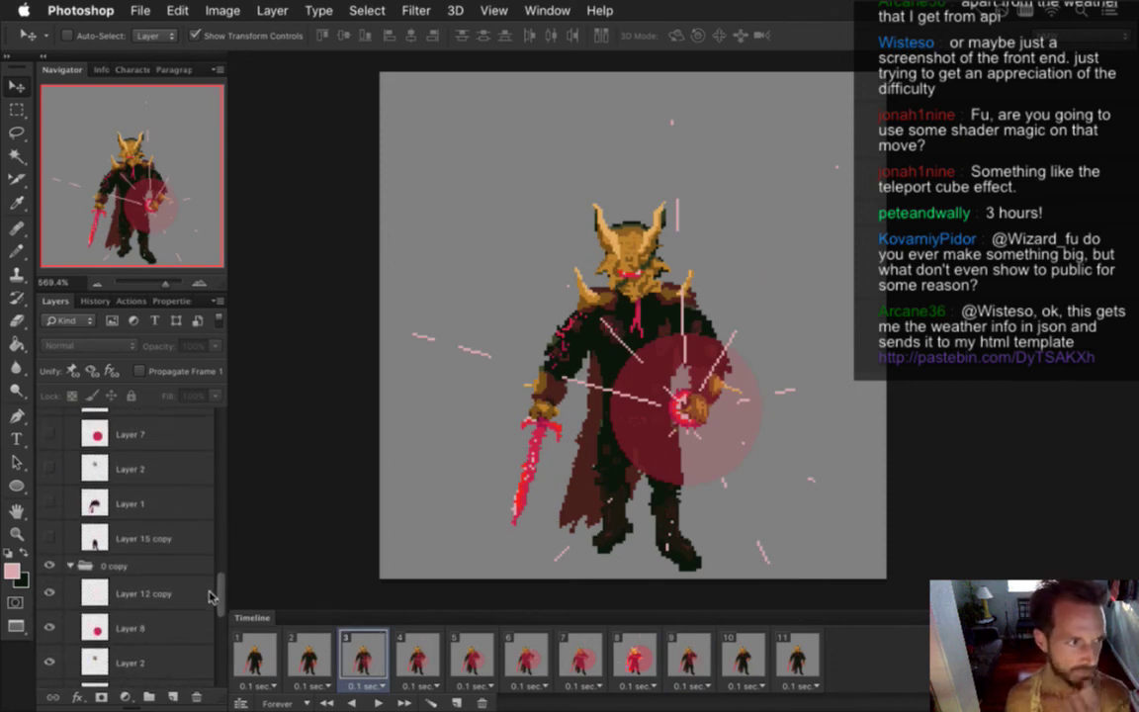
left_click_drag(209, 595, 213, 599)
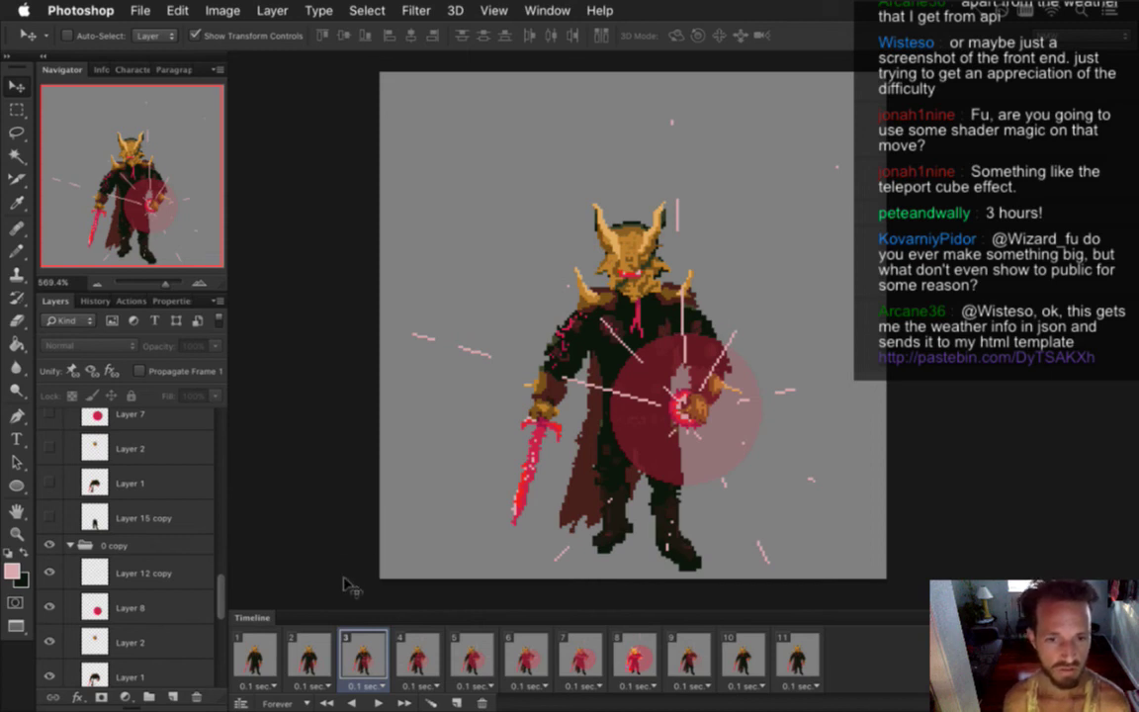
left_click(178, 579)
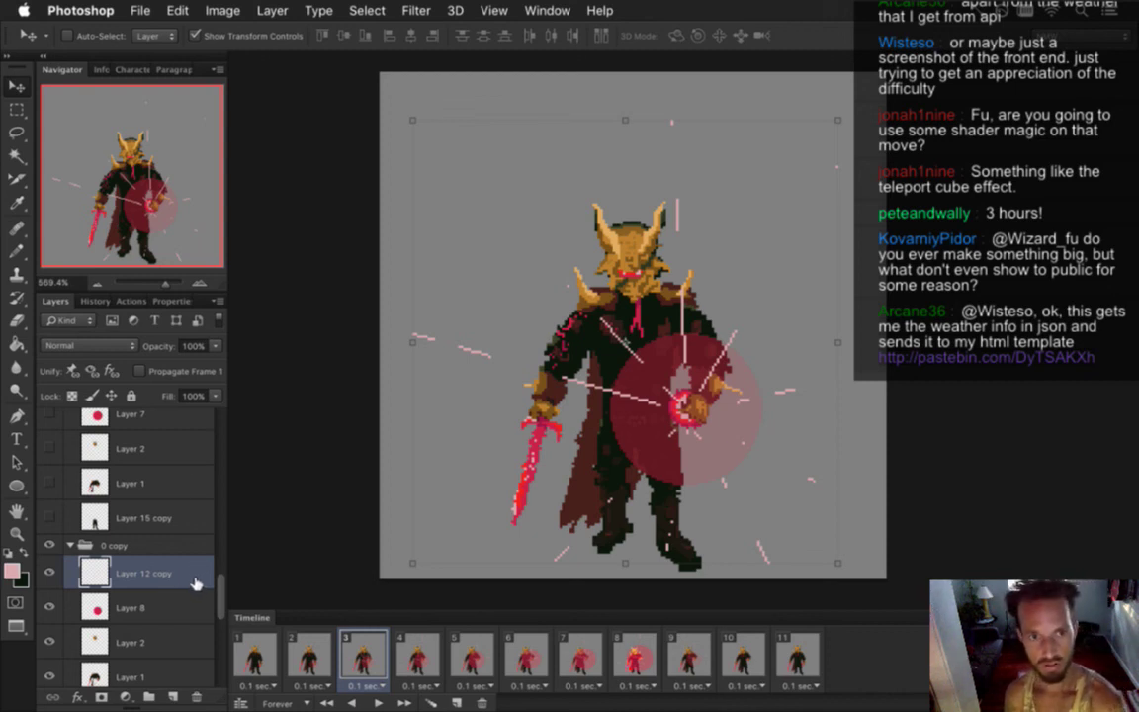
left_click(215, 346)
left_click(155, 364)
left_click_drag(155, 369, 151, 308)
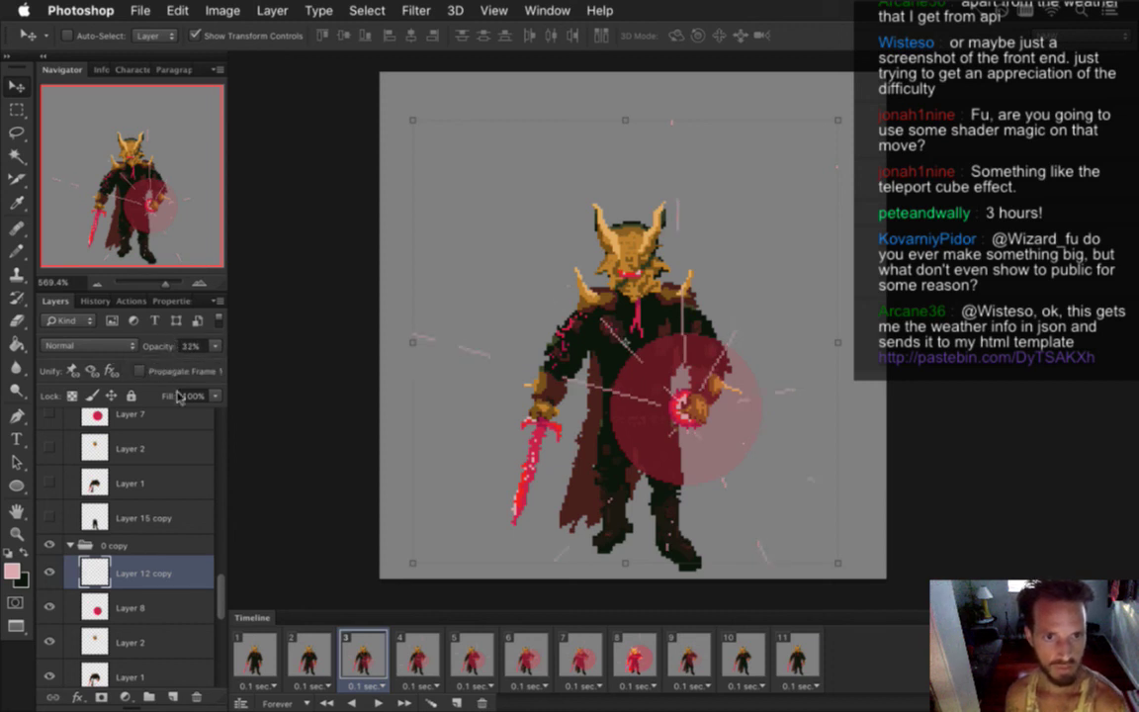
left_click(304, 658)
left_click(351, 657)
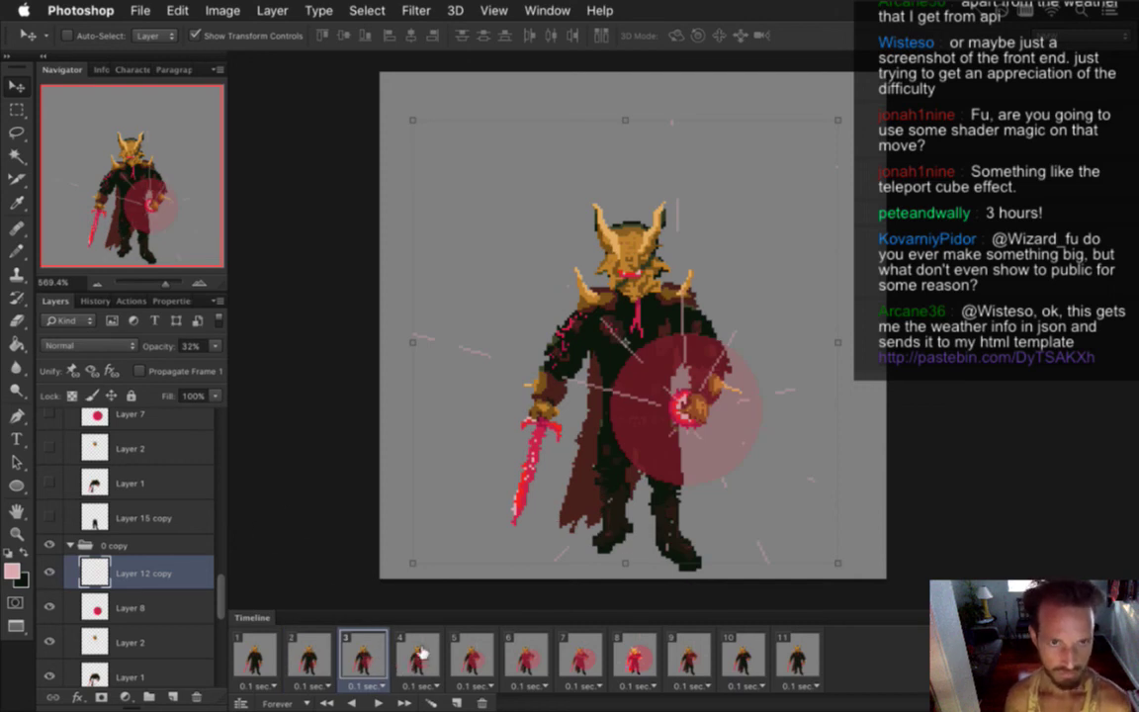
- Set the opacity of Layer 12 copy 2 in group 0 copy 2 to 63% in frame 4
left_click(410, 645)
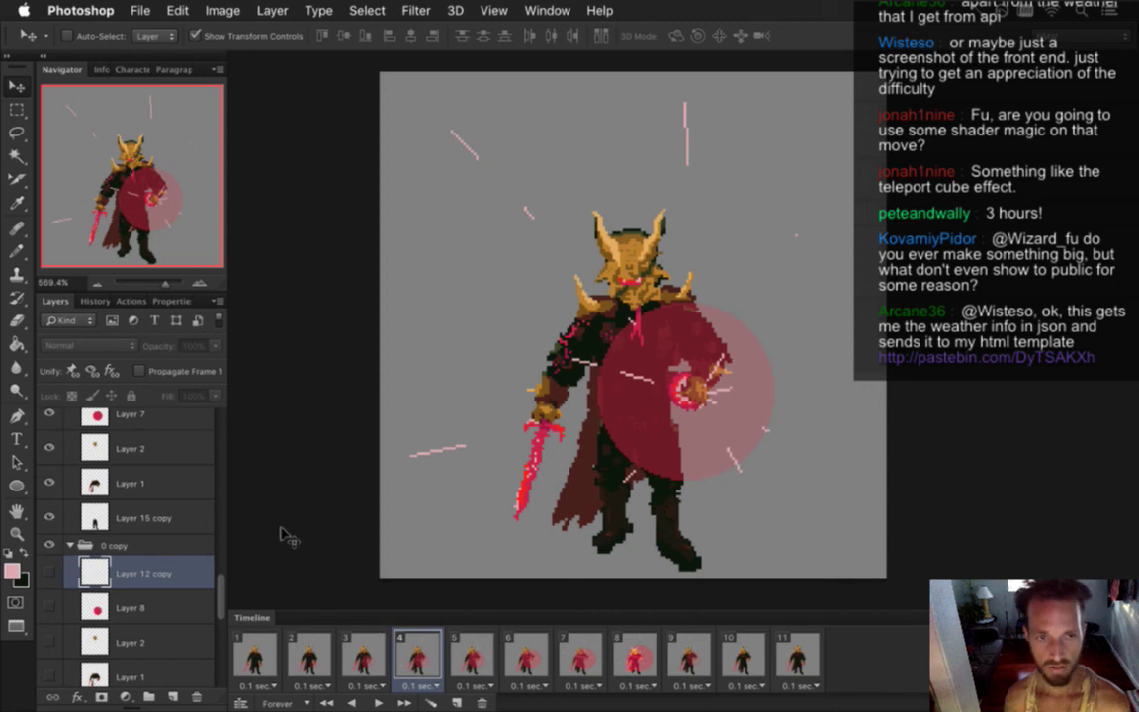
left_click_drag(221, 586, 223, 575)
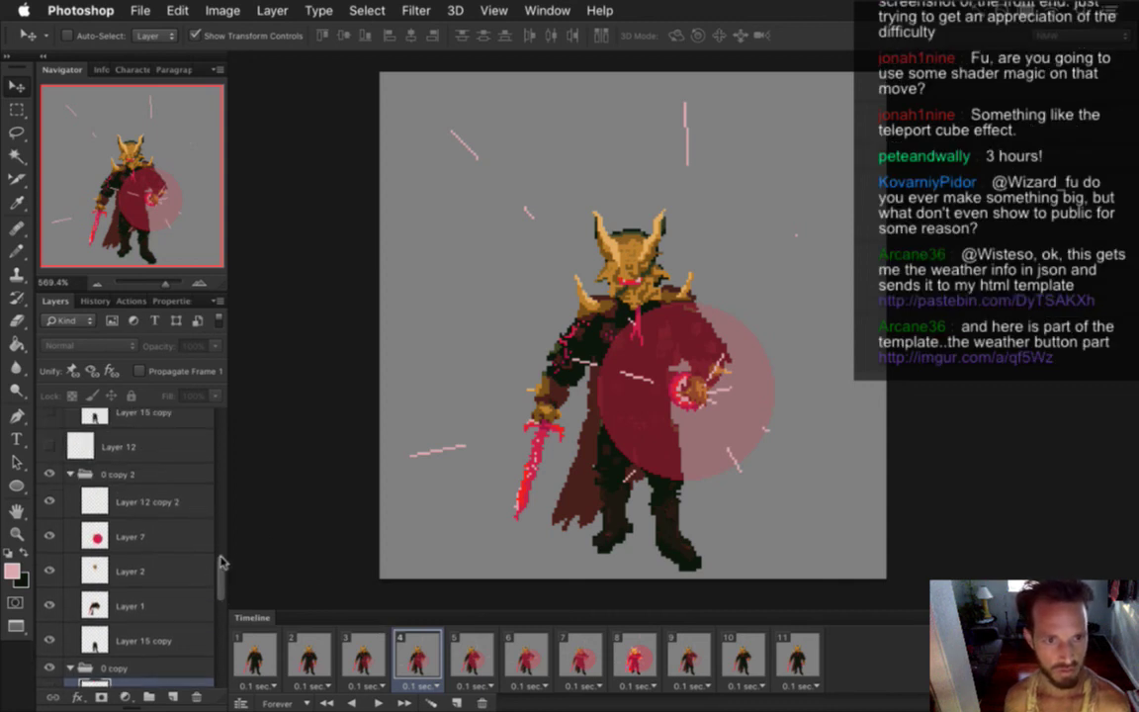
left_click(183, 499)
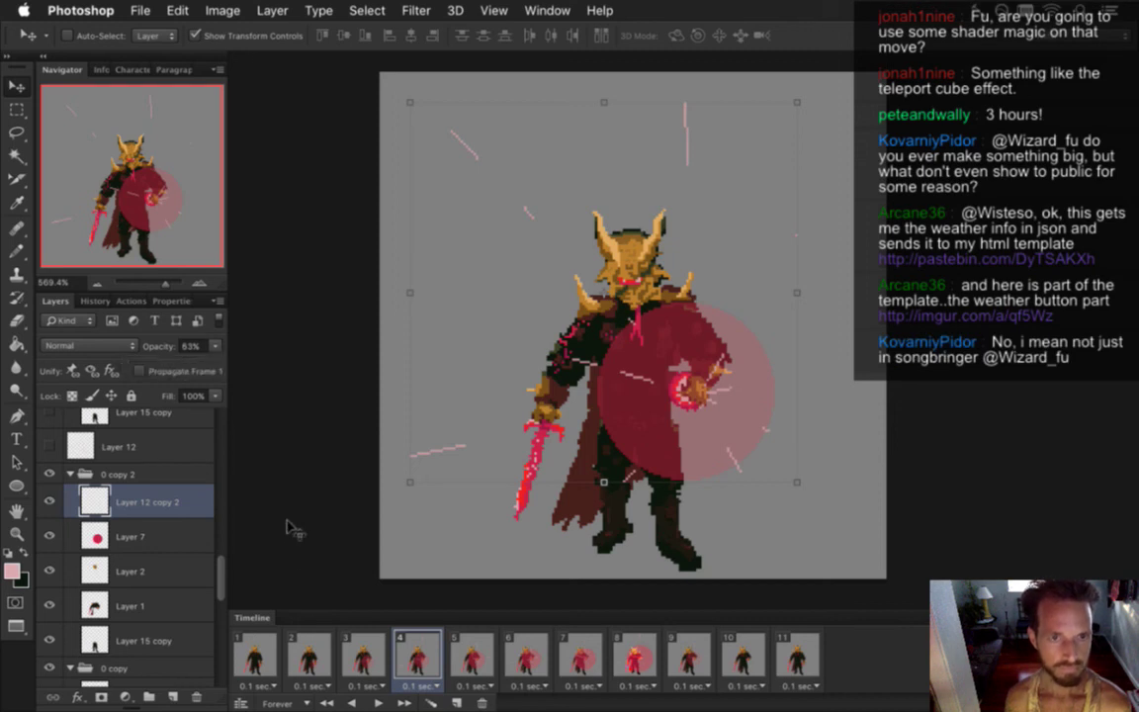
- Play the animation from frame 1 to review the fading rays, and return to the first frame
left_click(255, 652)
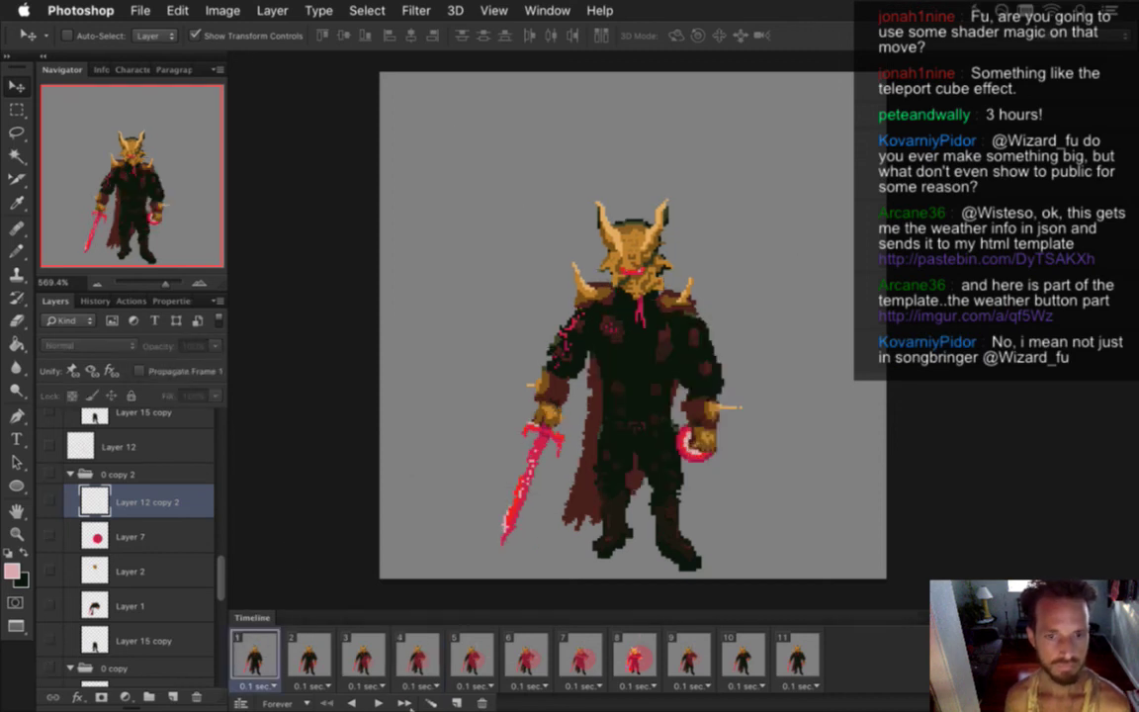
left_click(379, 702)
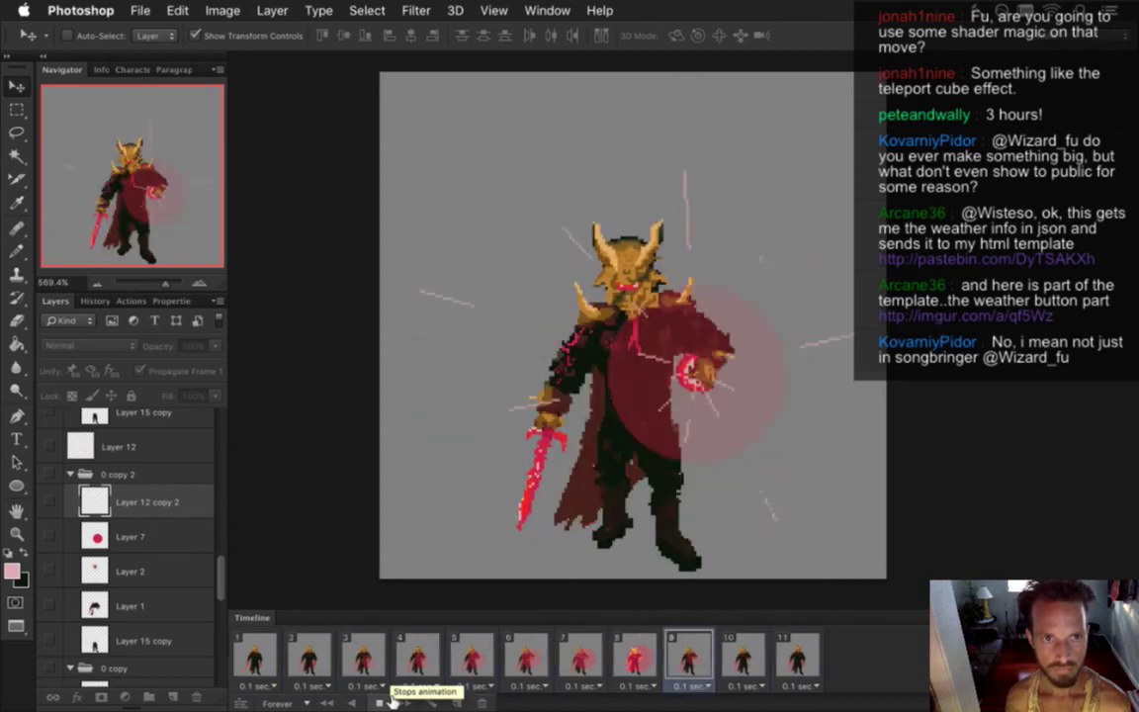
left_click(377, 702)
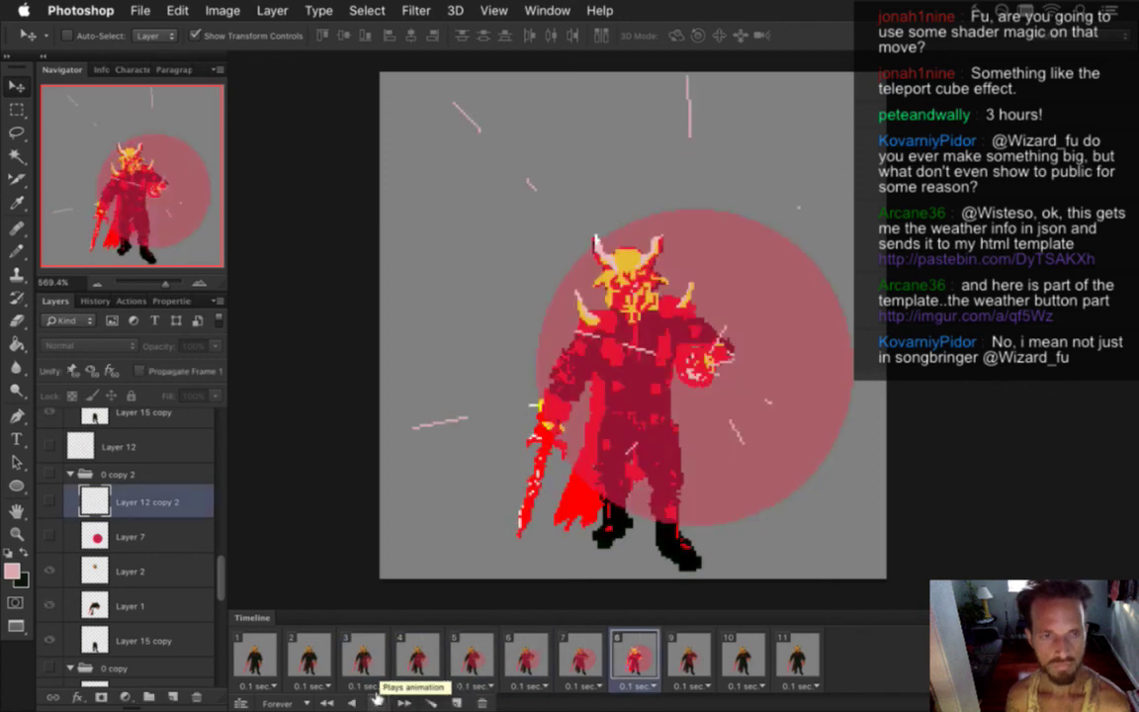
left_click(260, 650)
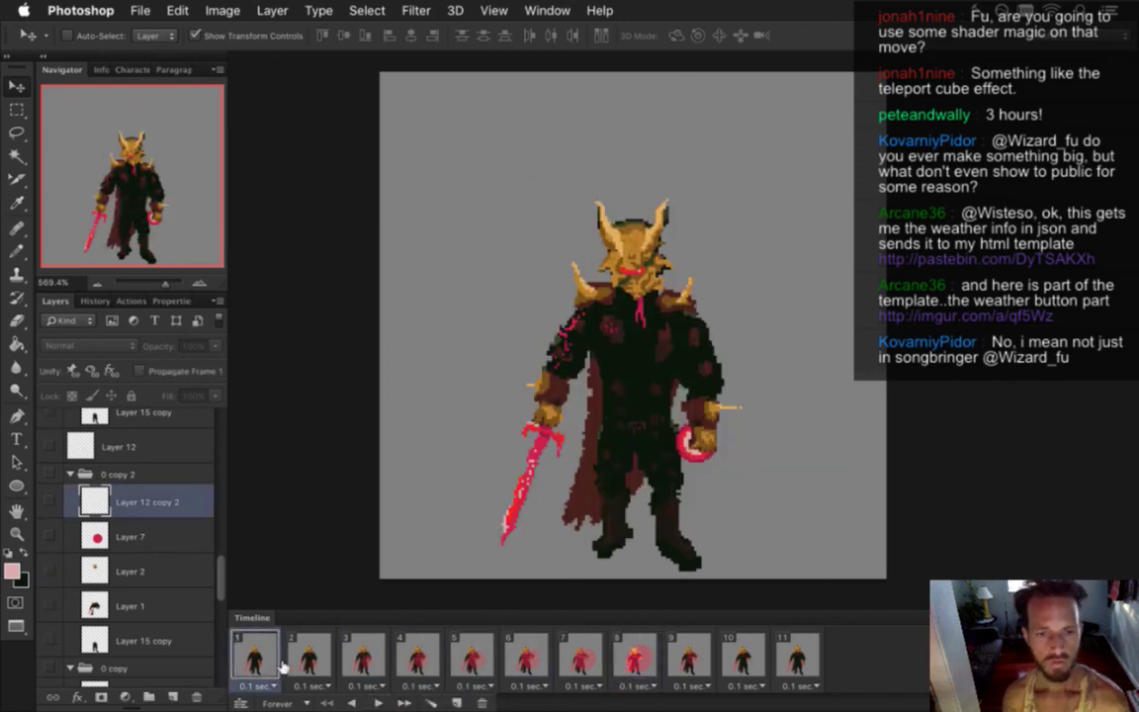
- Hide the Color Fill 1 background in all 11 frames and export them as the PNG files MetatronTractor0 to MetatronTractor10
left_click(772, 652, "shift")
left_click_drag(226, 591, 198, 682)
left_click(52, 669)
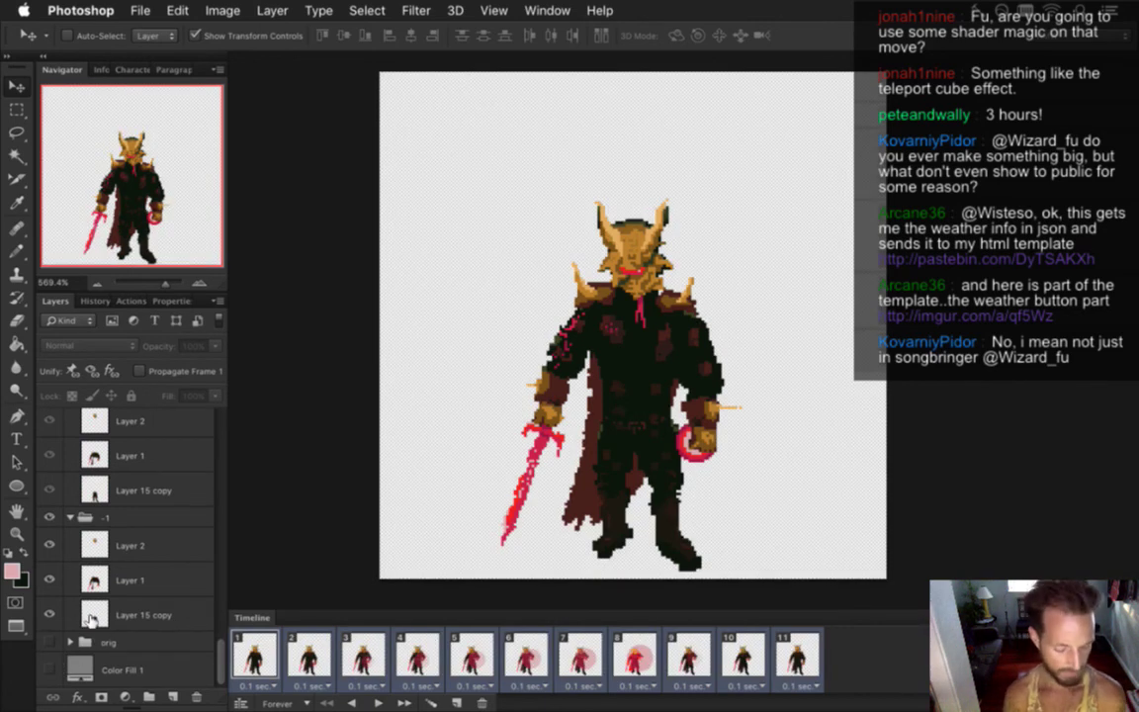
key("Return")
key("Return")
- Switch to Terminal and check the Songbringer repository's status with gs
key("super+Tab")
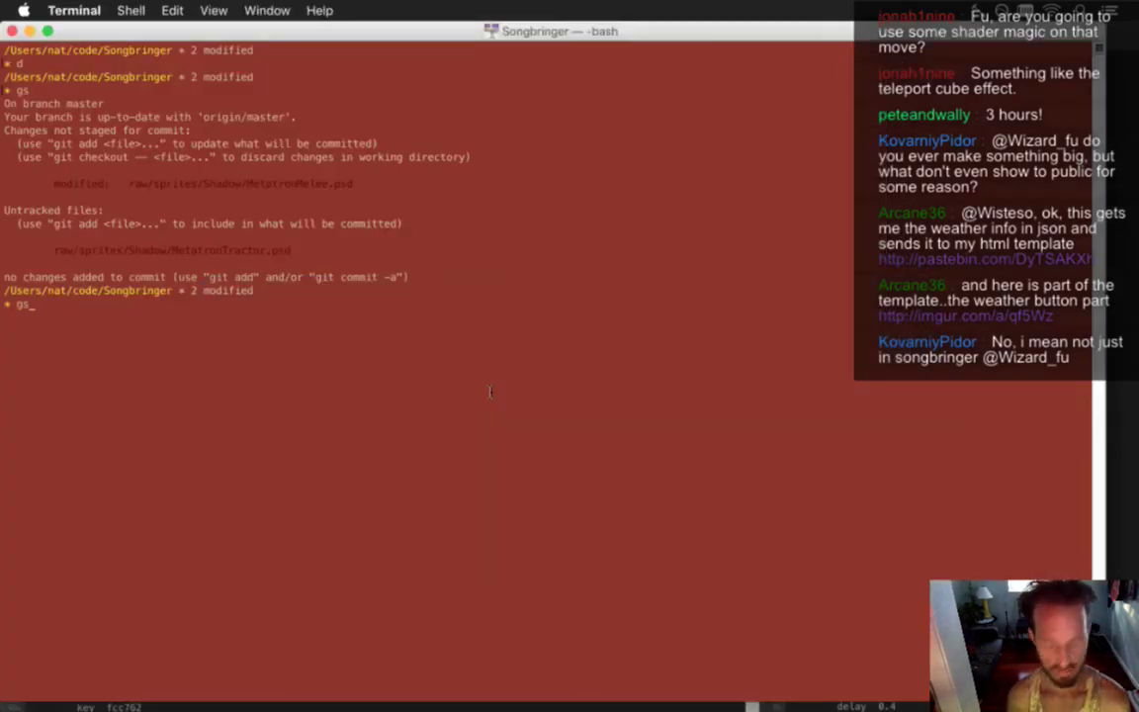
type("gs")
key("Return")
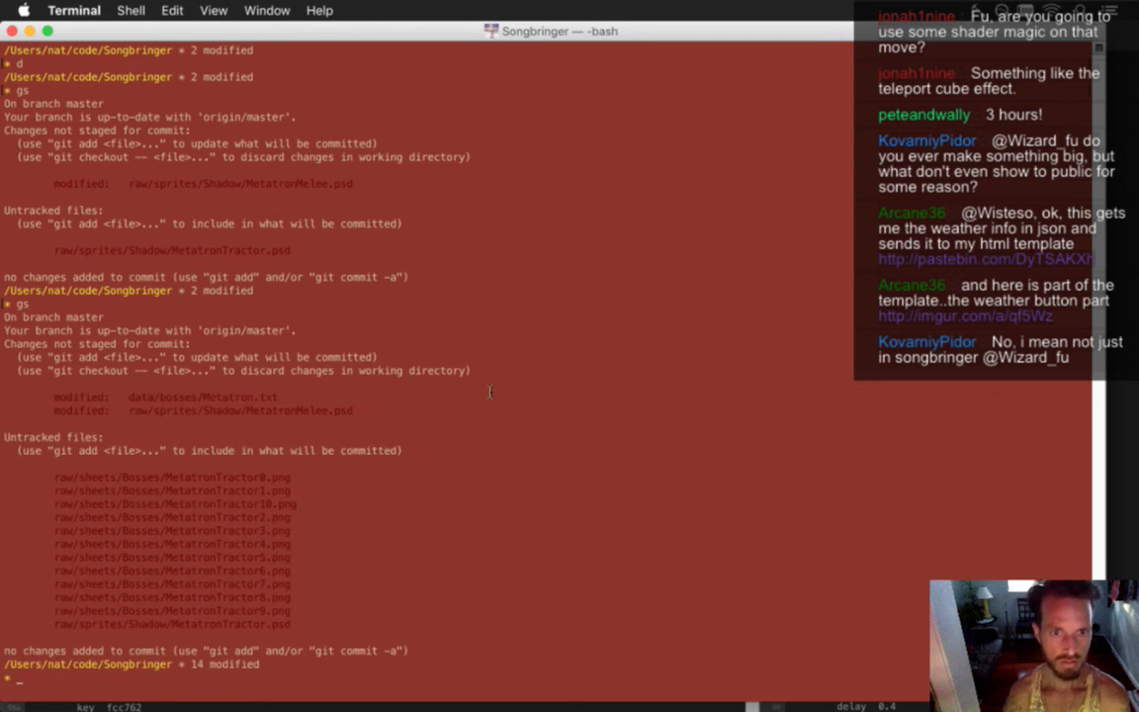
- Stage all changed and untracked files with git addall and review the differences with d
type("git addall")
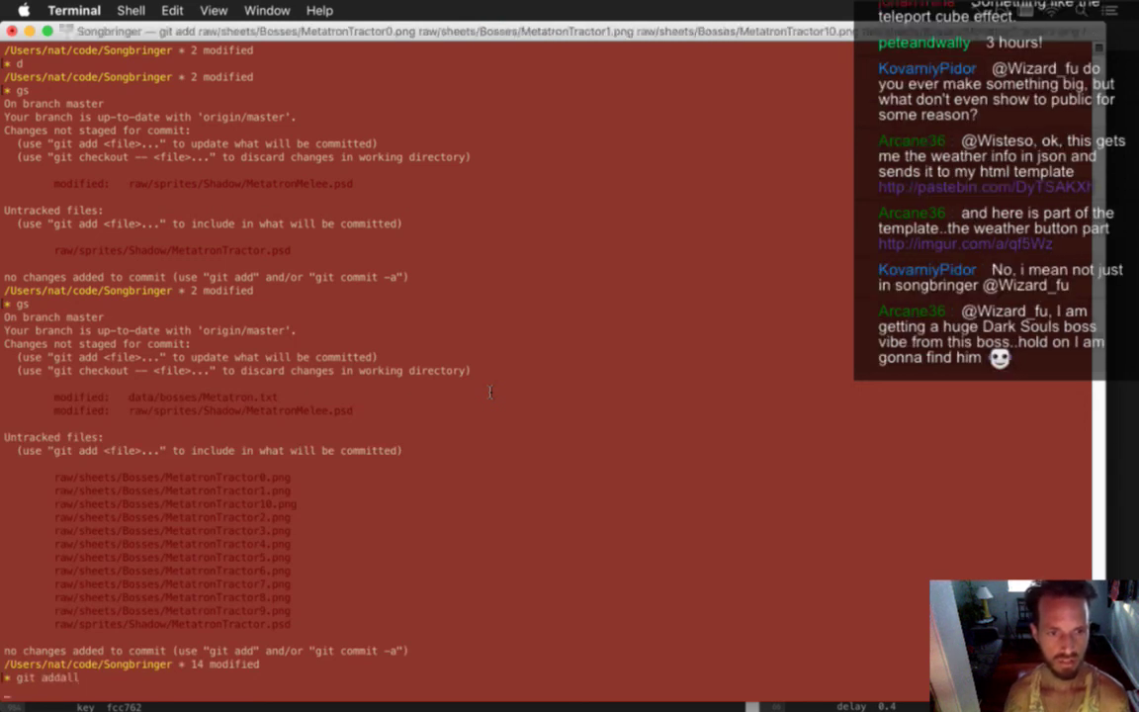
key("Return")
type("d")
key("Return")
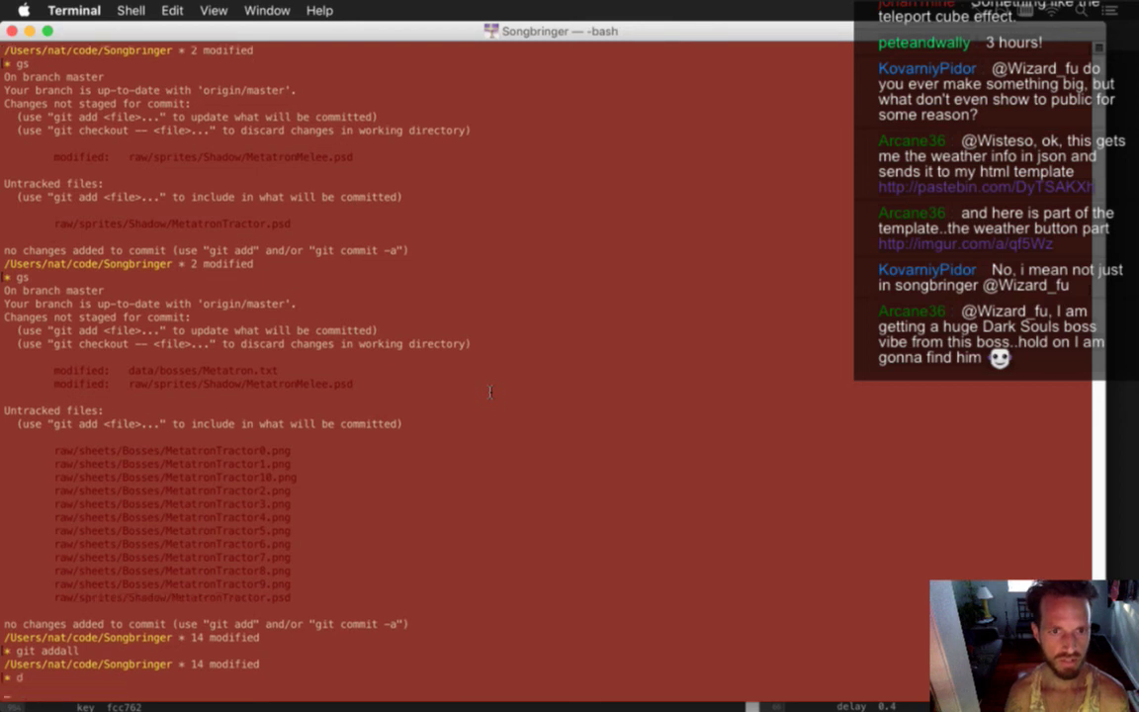
type("q")
key("Return")
- Commit the changes using gc with the message "metatron tractor beam." and push them with gp
type("gc")
key("Return")
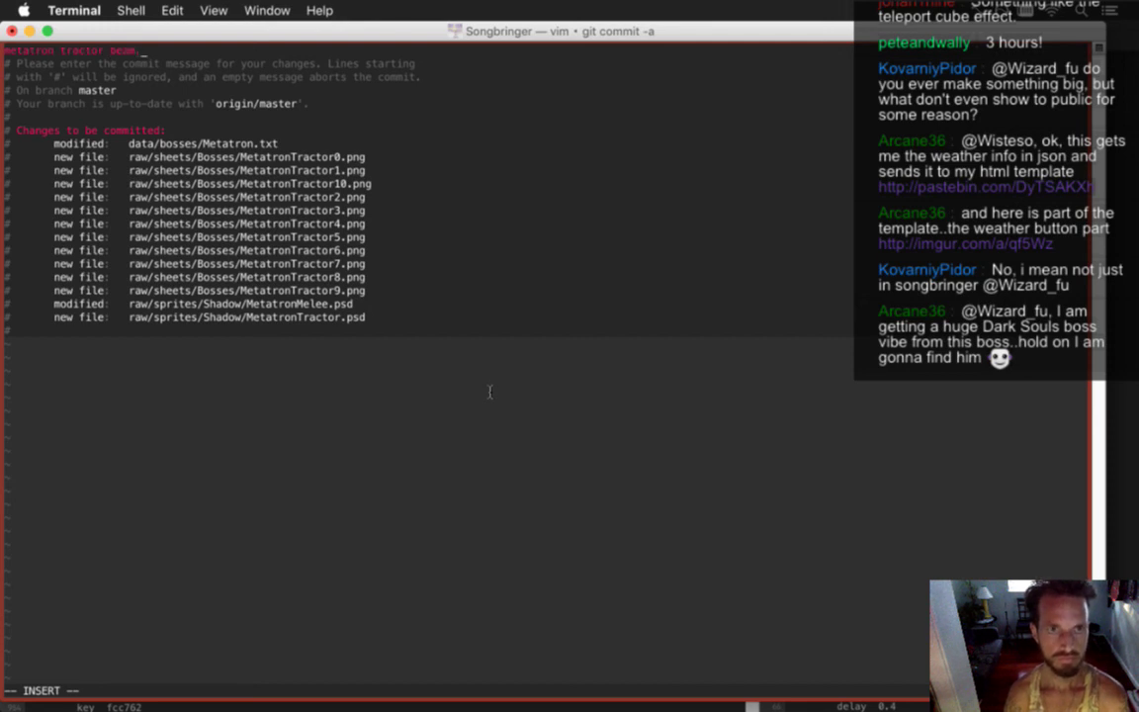
key("Return")
type("gp")
key("Return")
- Switch to the running Songbringer game and move the hero around the arena to examine the boss's new casting animation
key("super+Tab")
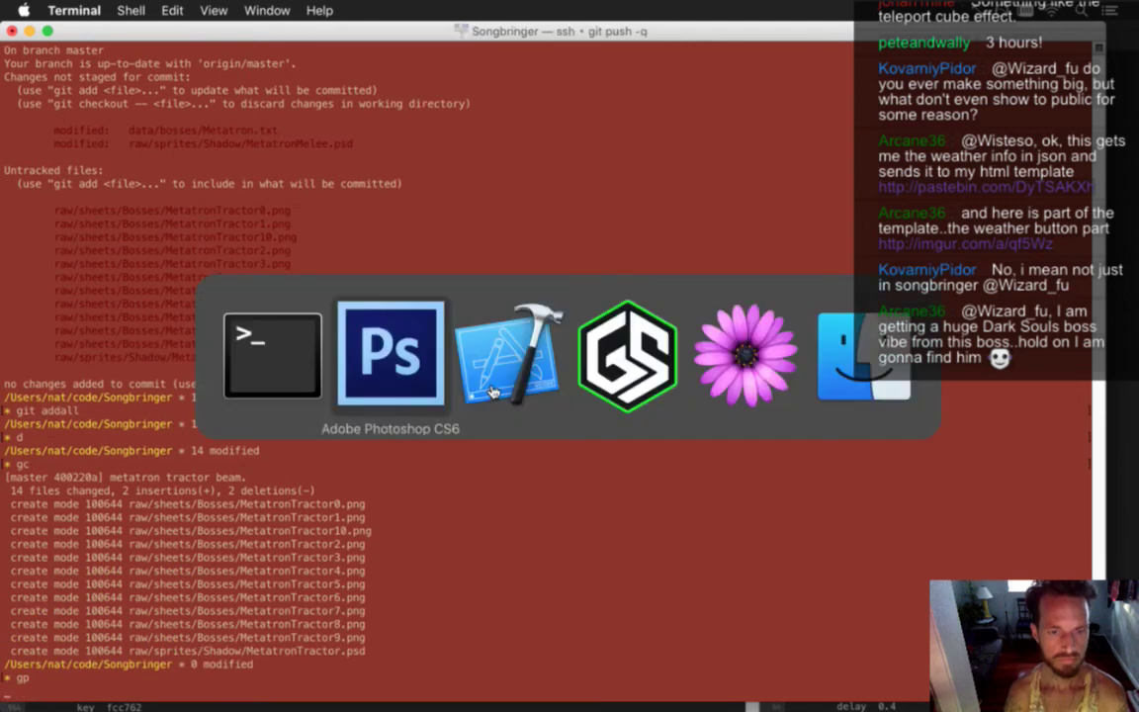
key("super+Tab")
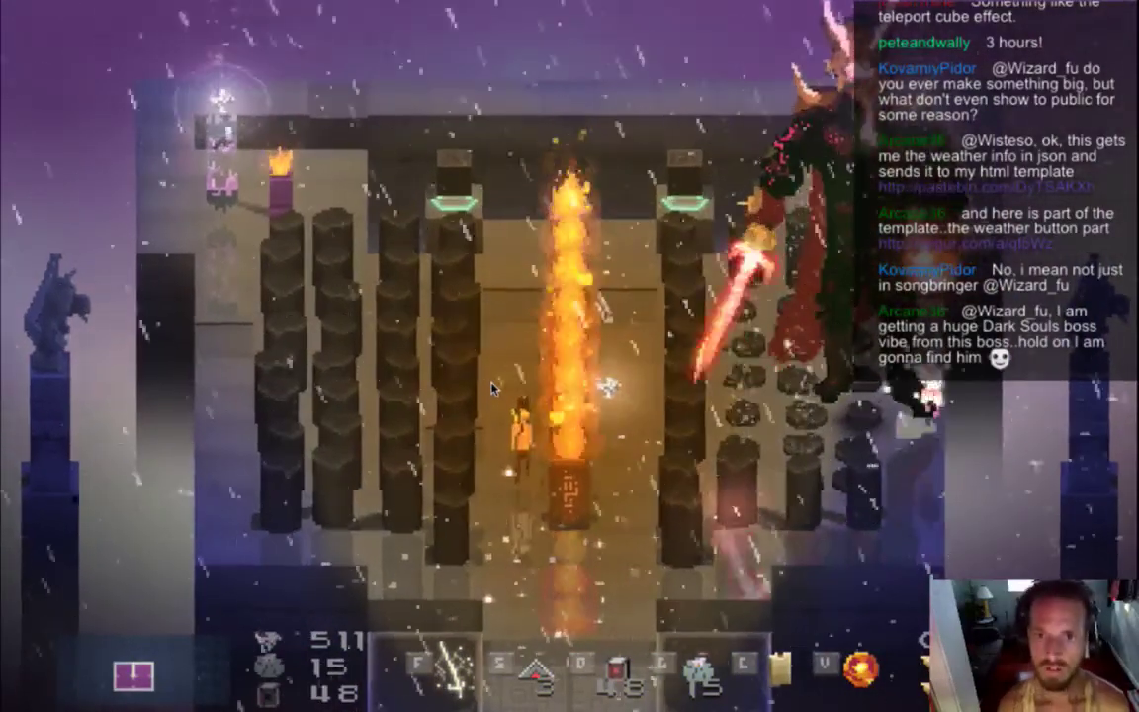
key("Down")
key("Right")
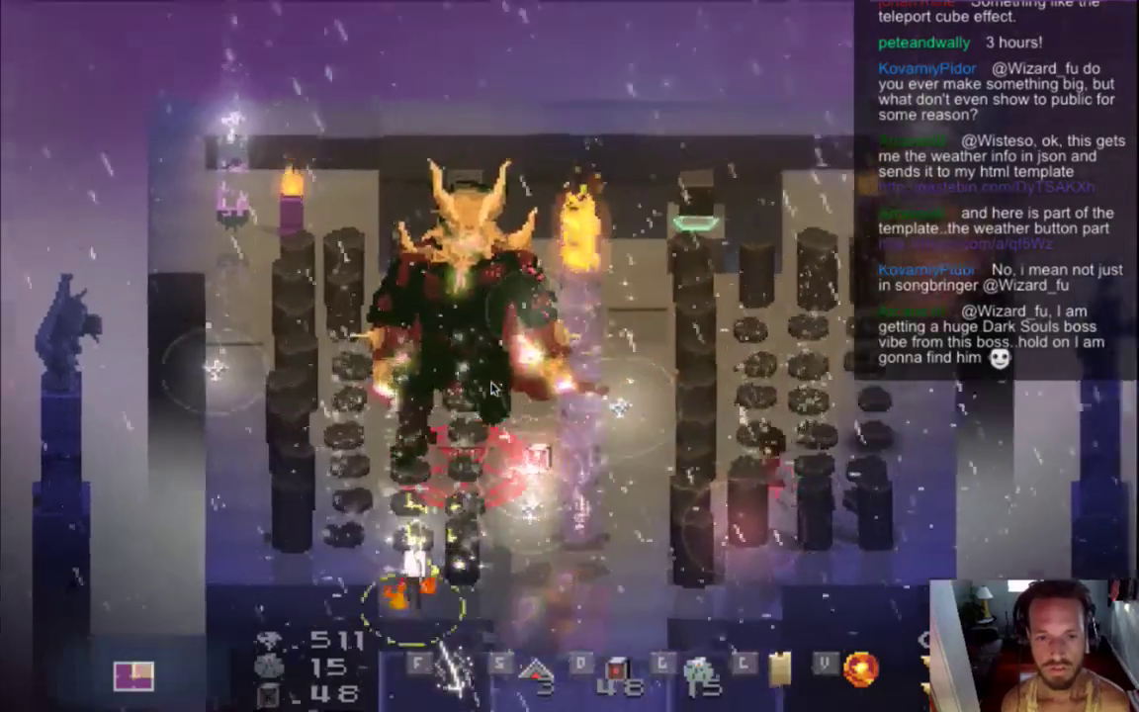
key("Up")
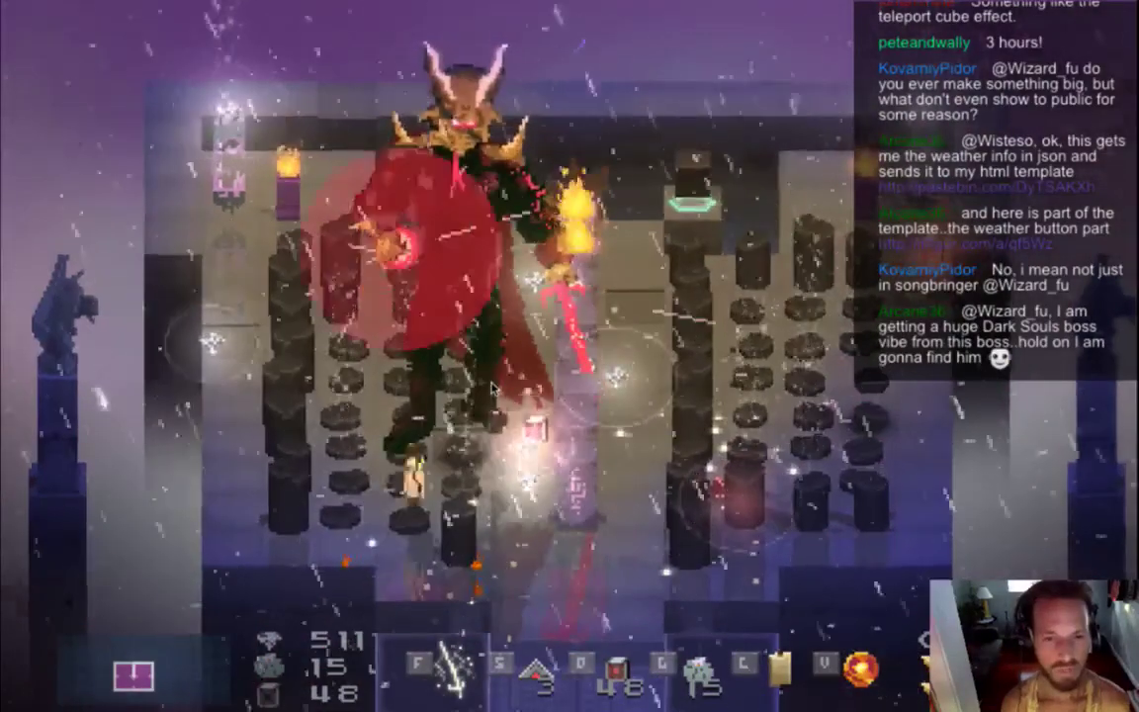